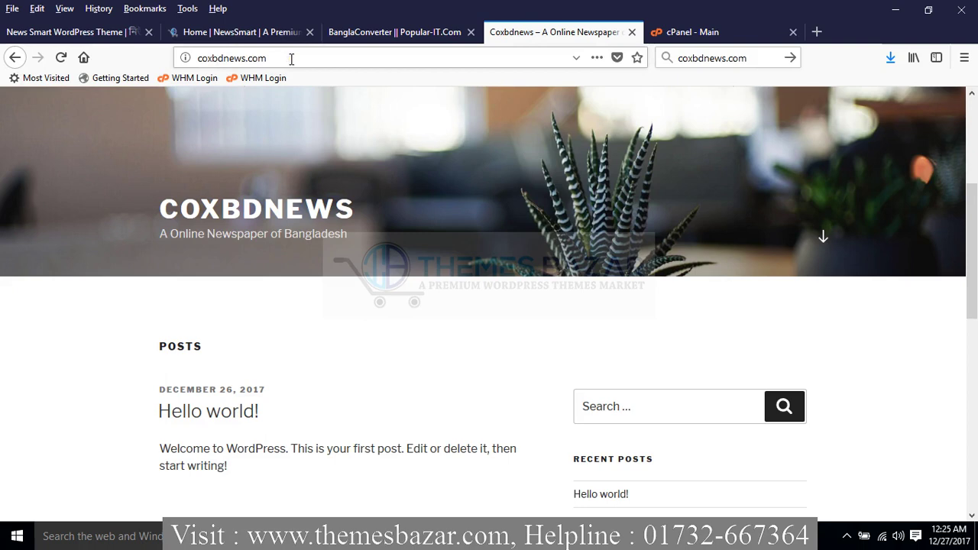
Step: Load coxbdnews.com/wp-admin to bring up the site's WordPress login page
{"action": "left_click", "coordinate": [291, 58]}
{"action": "left_click", "coordinate": [291, 59]}
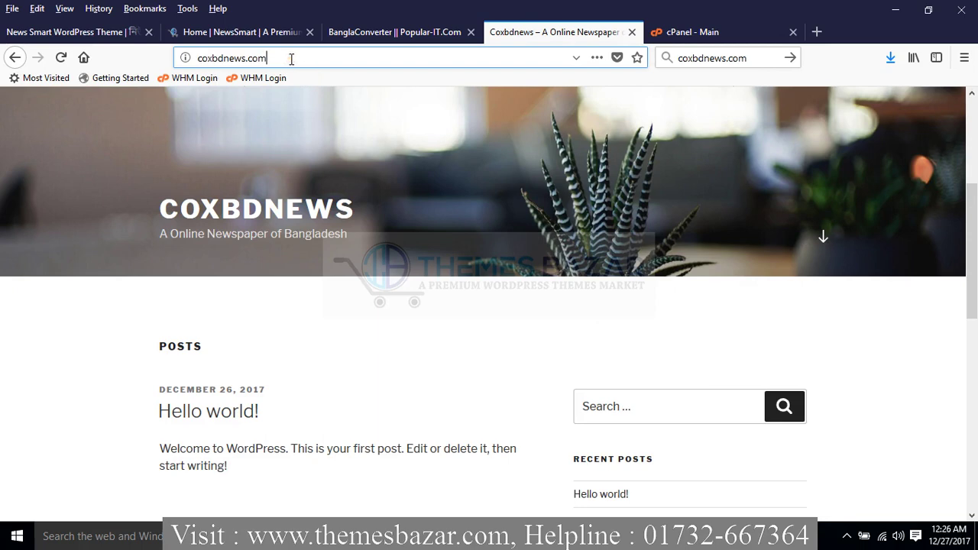
{"action": "type", "text": "/"}
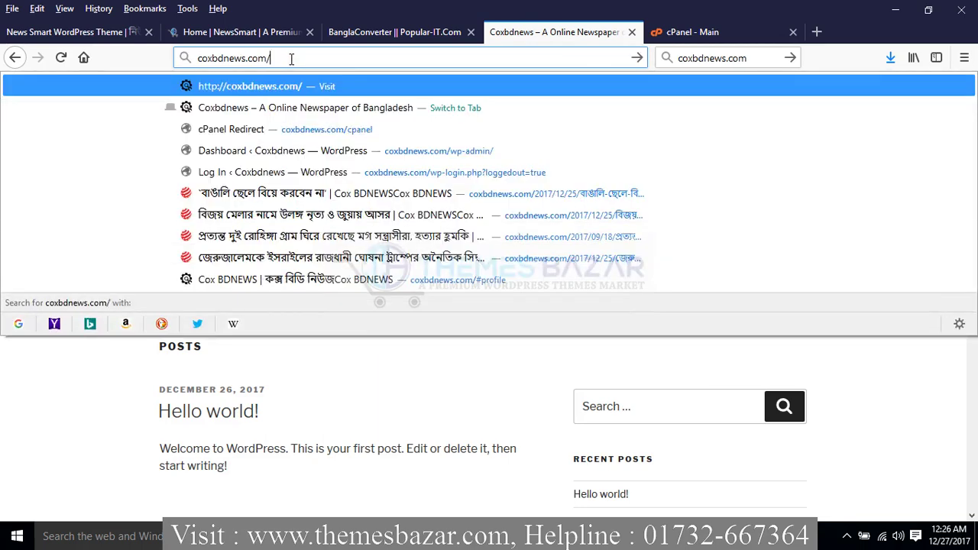
{"action": "type", "text": "wp-"}
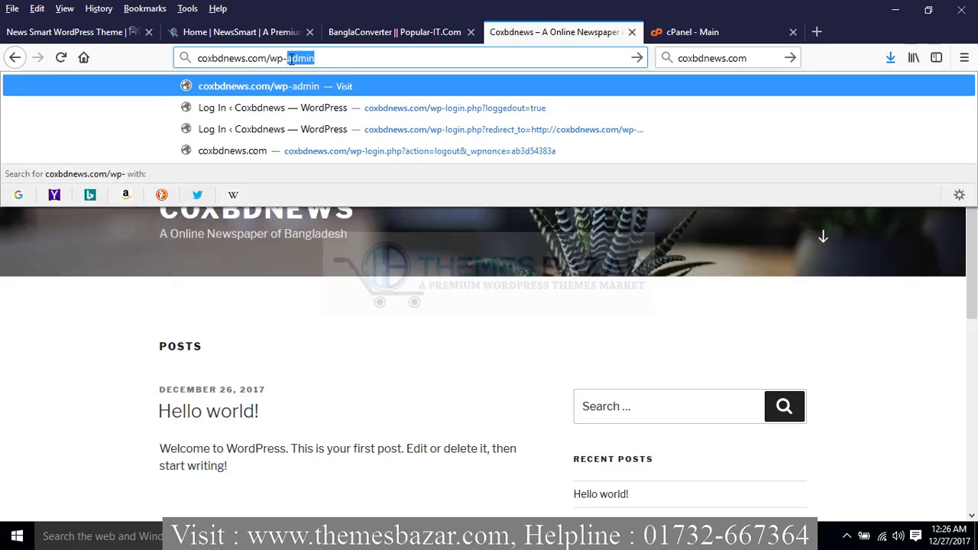
{"action": "type", "text": "admin"}
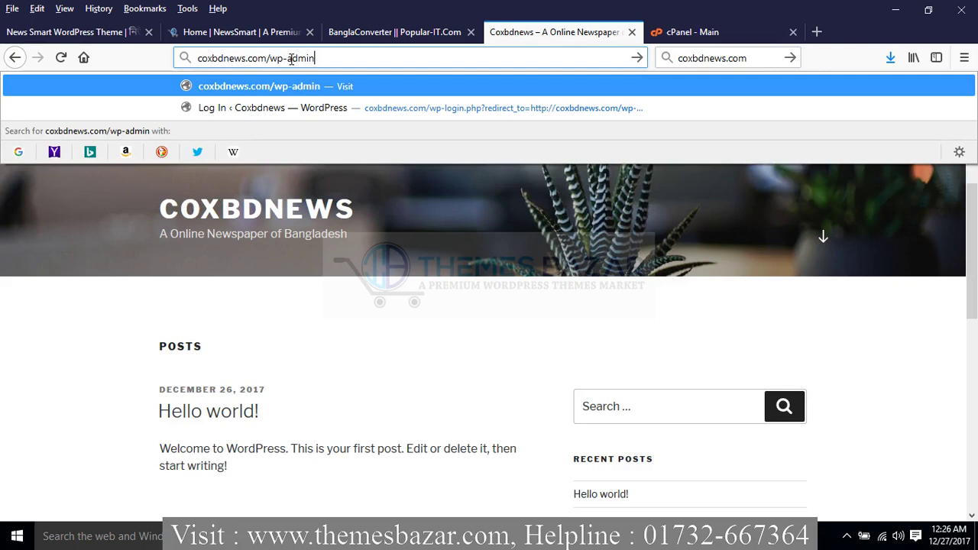
{"action": "key", "text": "Return"}
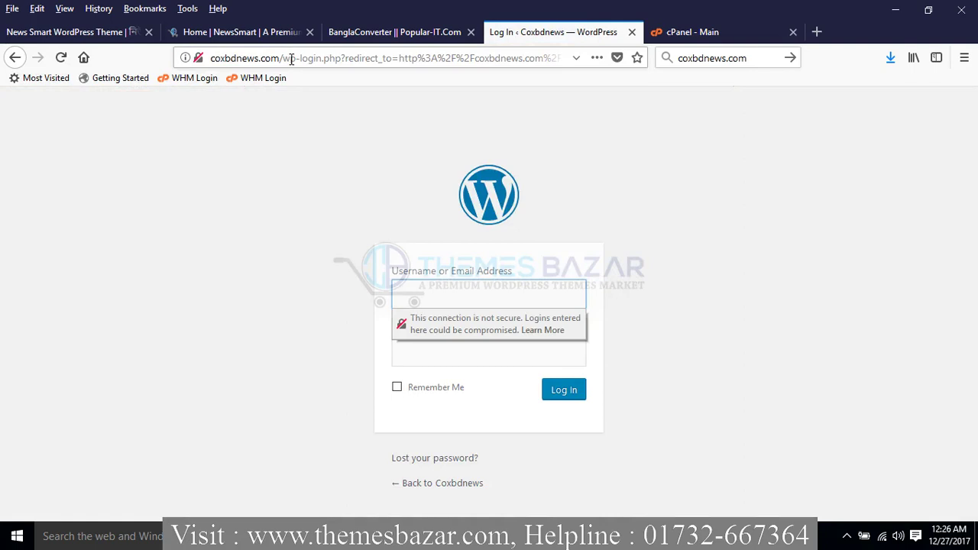
Step: Dismiss the insecure-login warning, leave the login blank, and switch to the News Smart theme page
{"action": "left_click", "coordinate": [760, 252]}
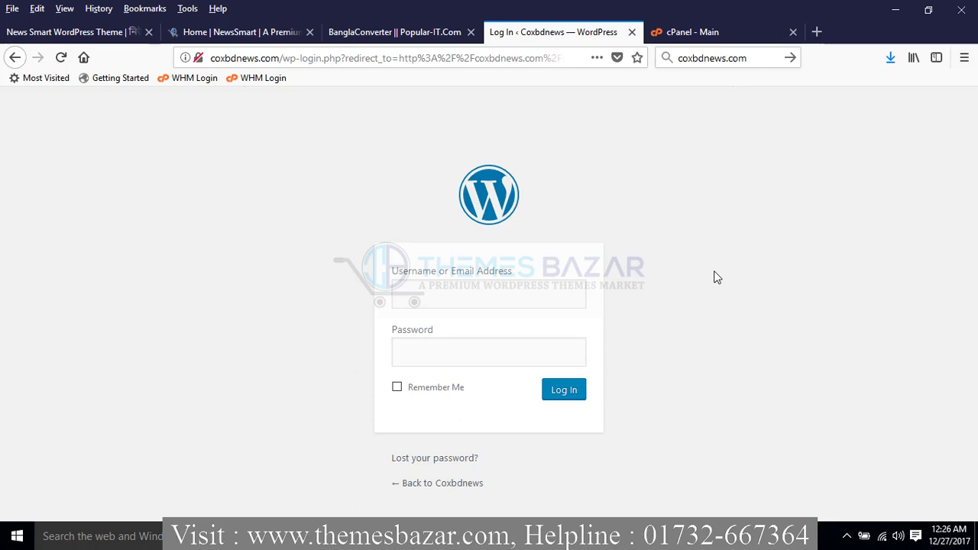
{"action": "left_click", "coordinate": [527, 296]}
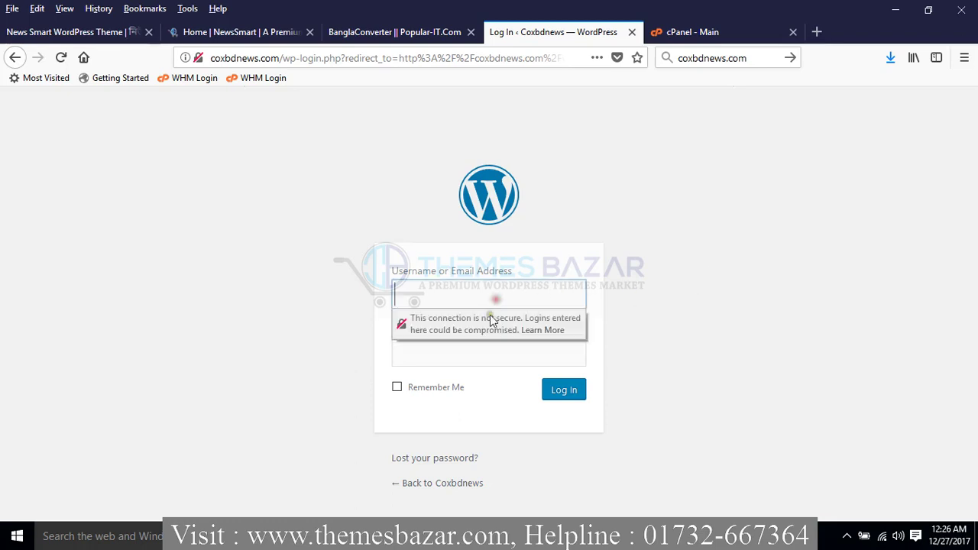
{"action": "left_click", "coordinate": [485, 361]}
{"action": "left_click", "coordinate": [477, 284]}
{"action": "left_click", "coordinate": [468, 355]}
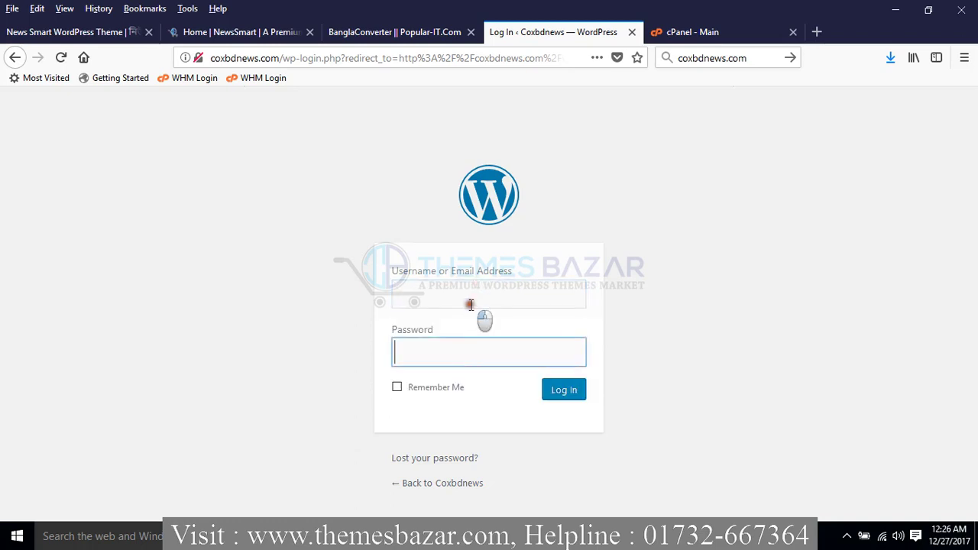
{"action": "left_click", "coordinate": [470, 305]}
{"action": "left_click", "coordinate": [461, 357]}
{"action": "left_click", "coordinate": [462, 304]}
{"action": "left_click", "coordinate": [456, 354]}
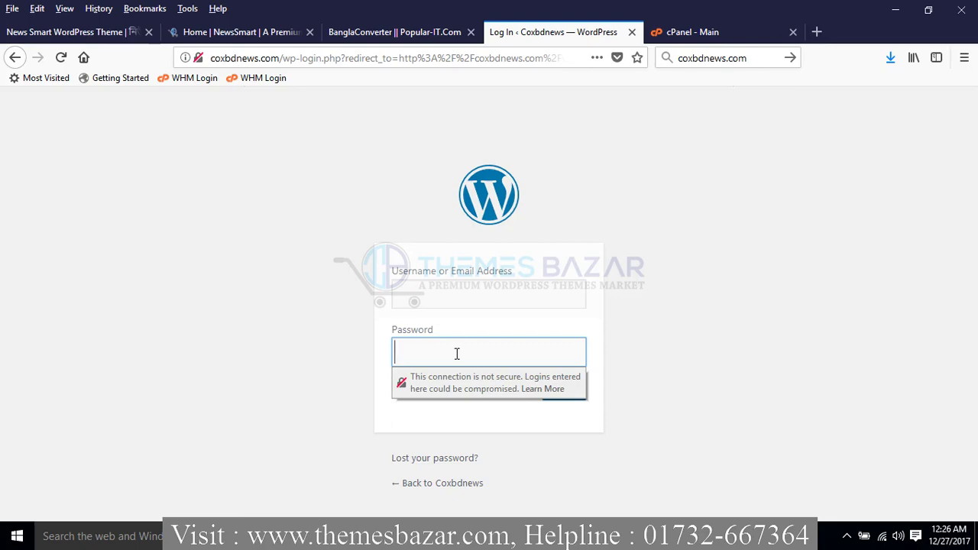
{"action": "left_click", "coordinate": [88, 34]}
{"action": "scroll", "coordinate": [470, 304], "scroll_direction": "up", "scroll_amount": 15}
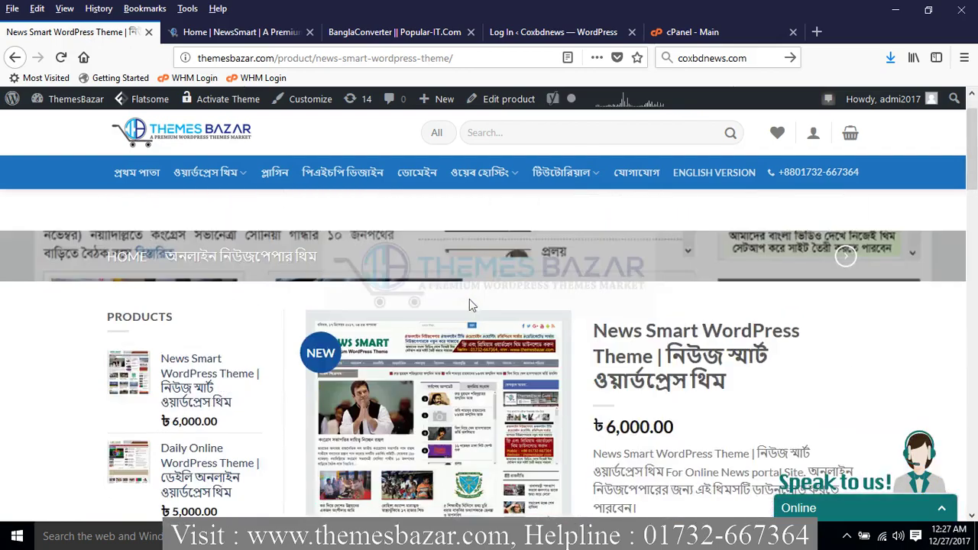
Step: From the ThemesBazar home page, open the Bangla tutorial on installing WordPress in cPanel
{"action": "scroll", "coordinate": [469, 303], "scroll_direction": "up", "scroll_amount": 2}
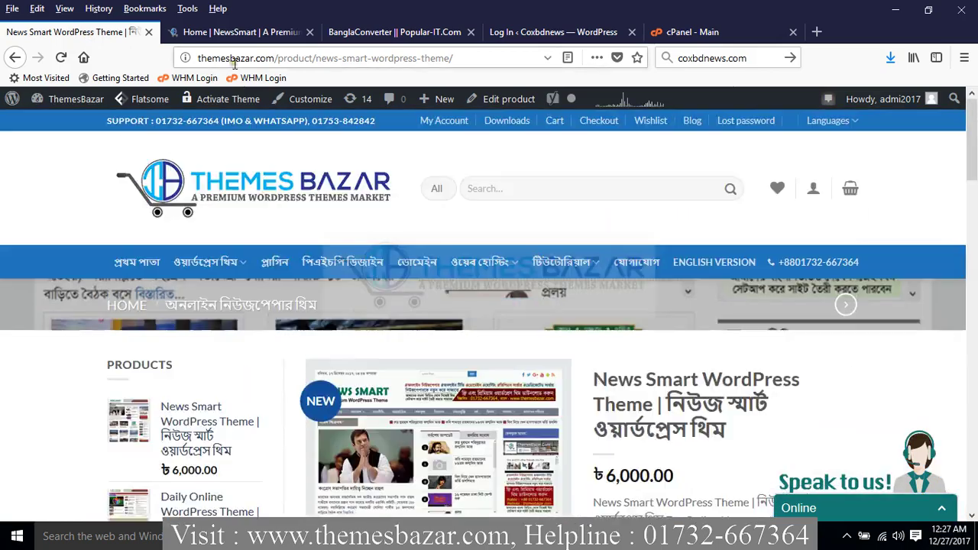
{"action": "left_click", "coordinate": [119, 264]}
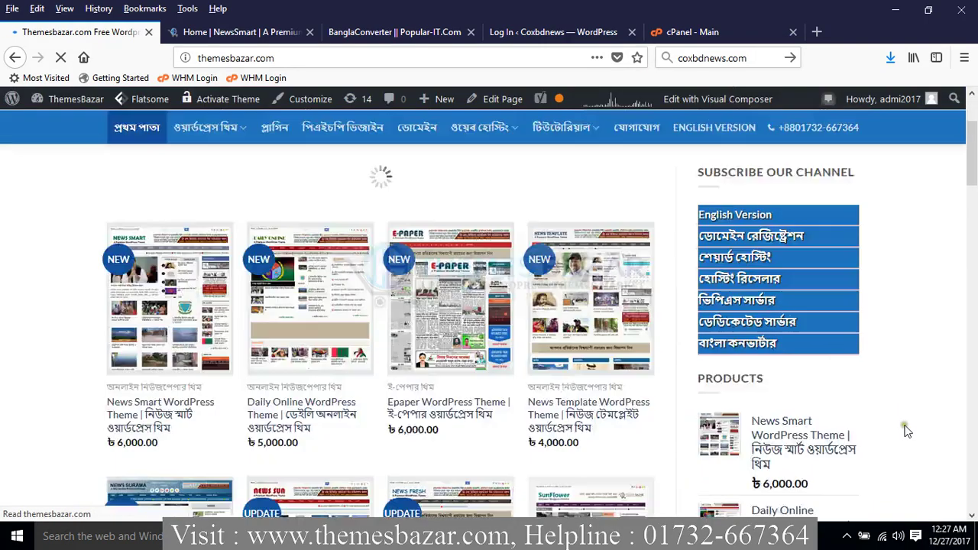
{"action": "scroll", "coordinate": [907, 432], "scroll_direction": "down", "scroll_amount": 5}
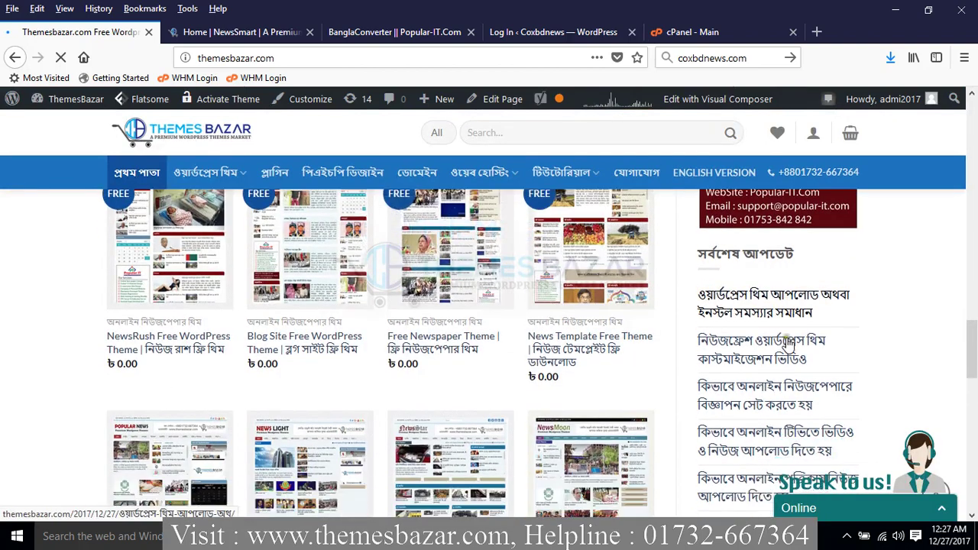
{"action": "scroll", "coordinate": [776, 310], "scroll_direction": "down", "scroll_amount": 3}
{"action": "scroll", "coordinate": [756, 436], "scroll_direction": "down", "scroll_amount": 1}
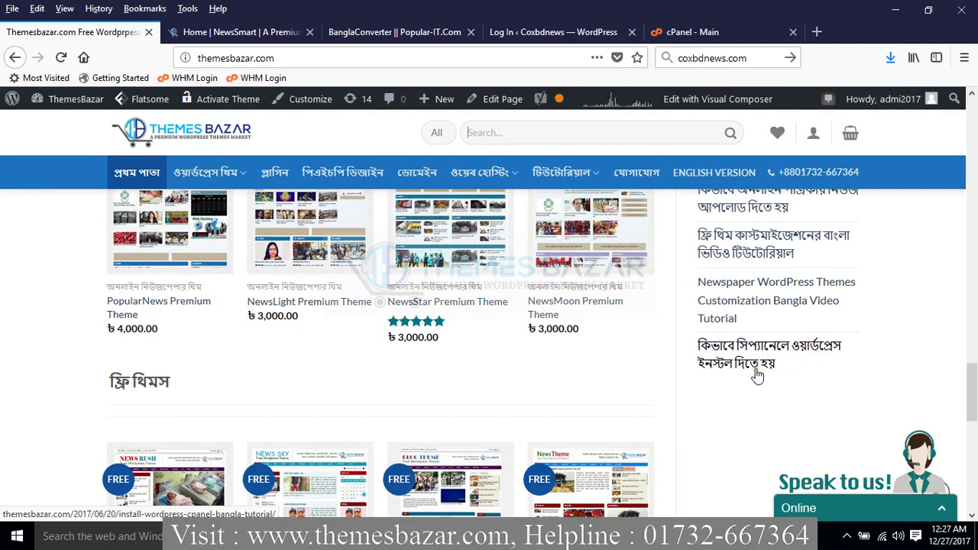
{"action": "left_click", "coordinate": [756, 353]}
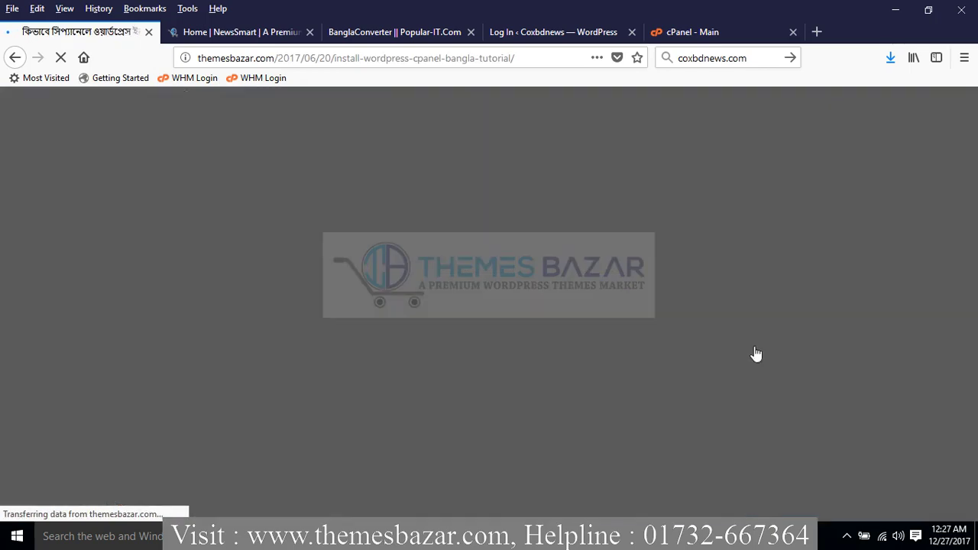
{"action": "scroll", "coordinate": [468, 355], "scroll_direction": "down", "scroll_amount": 2}
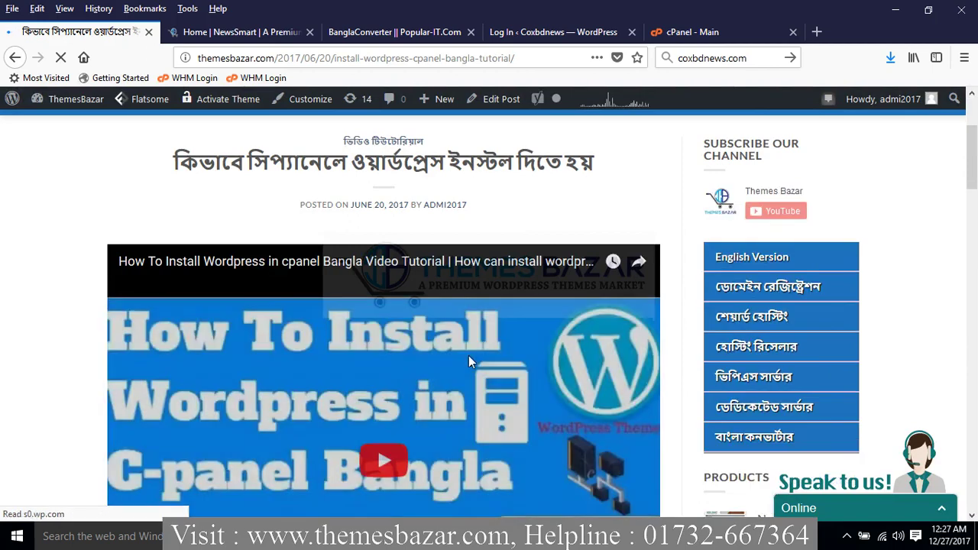
Step: Go back to the Coxbdnews login page, leaving the username and password unfilled
{"action": "left_click", "coordinate": [601, 33]}
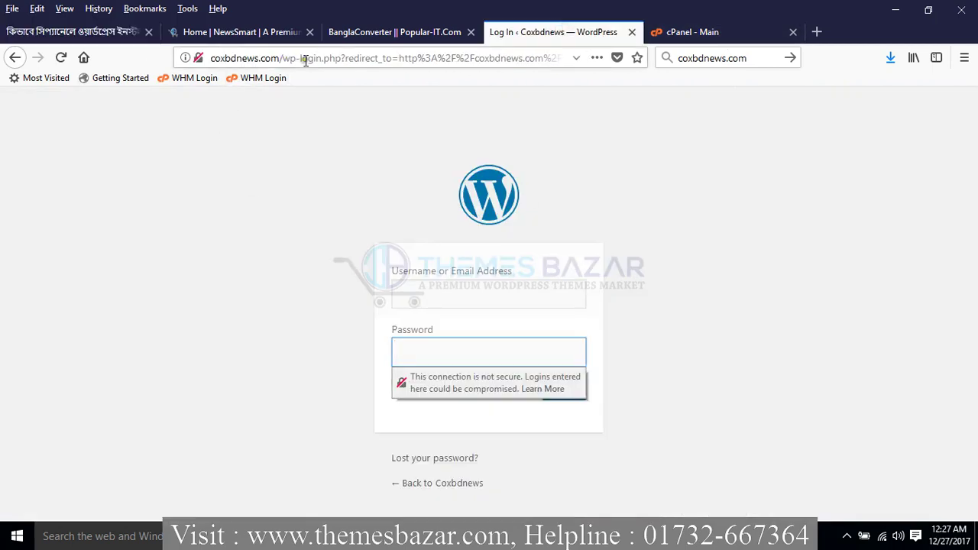
{"action": "left_click", "coordinate": [430, 302]}
{"action": "left_click", "coordinate": [432, 342]}
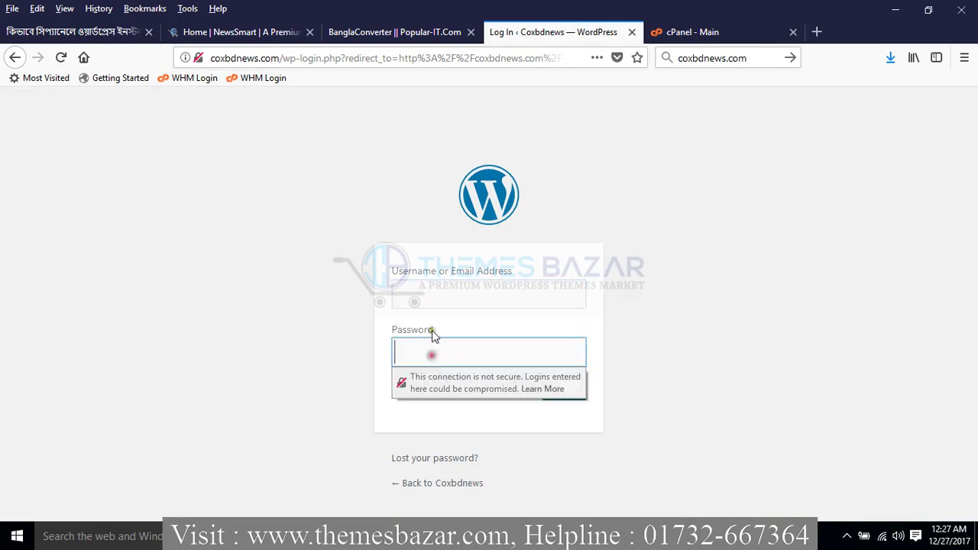
{"action": "left_click", "coordinate": [439, 292]}
{"action": "left_click", "coordinate": [437, 352]}
{"action": "left_click", "coordinate": [438, 305]}
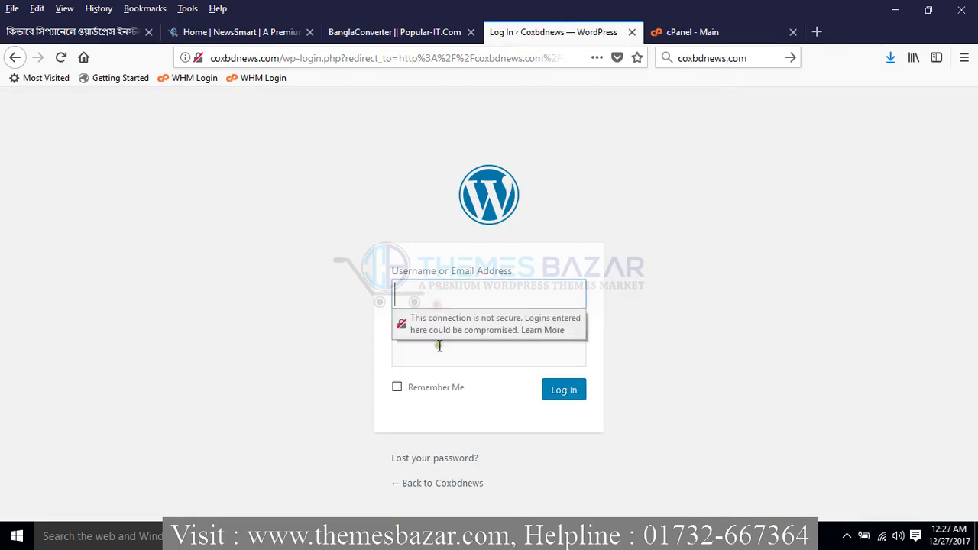
{"action": "left_click", "coordinate": [439, 350]}
{"action": "key", "text": "ctrl+1"}
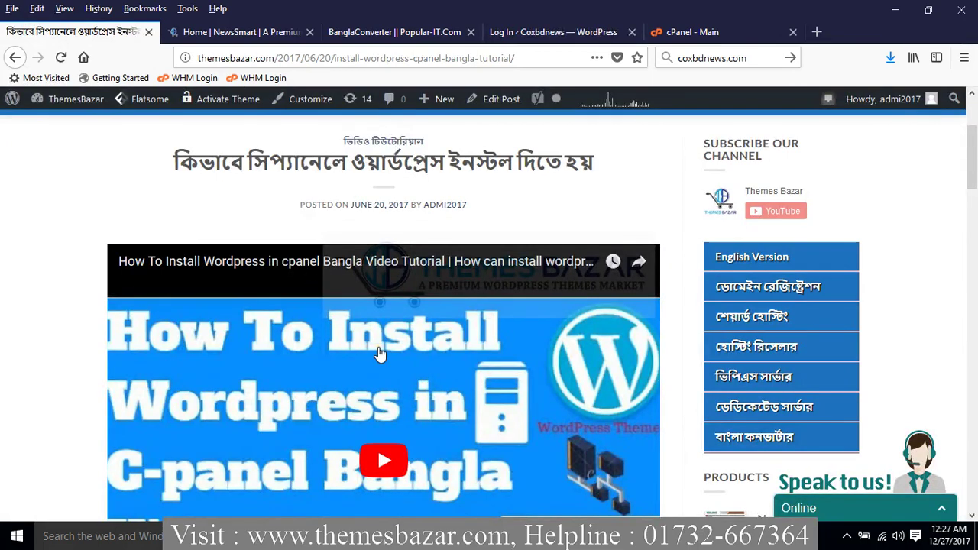
{"action": "scroll", "coordinate": [380, 354], "scroll_direction": "up", "scroll_amount": 5}
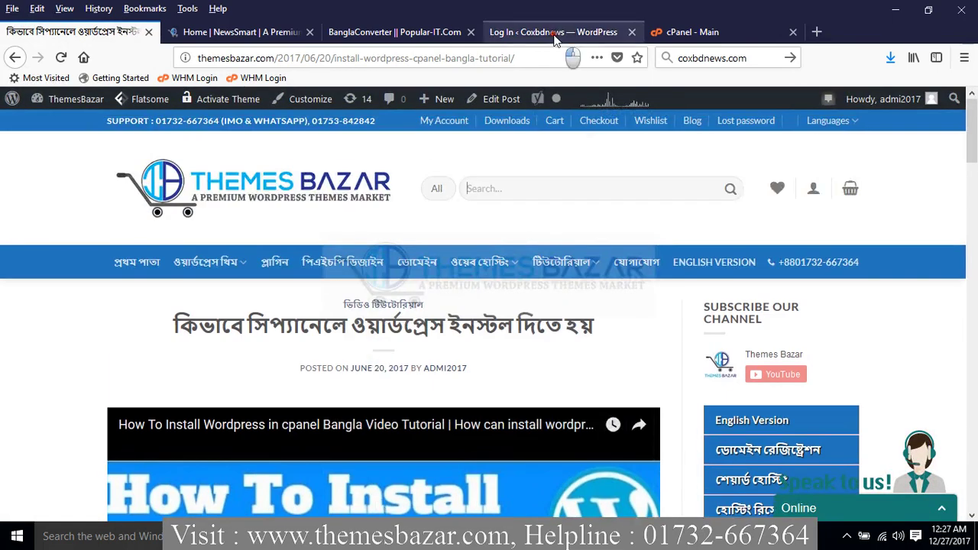
{"action": "left_click", "coordinate": [566, 33]}
Step: Log in with the admin username and password, and let Firefox save the credentials
{"action": "left_click", "coordinate": [448, 305]}
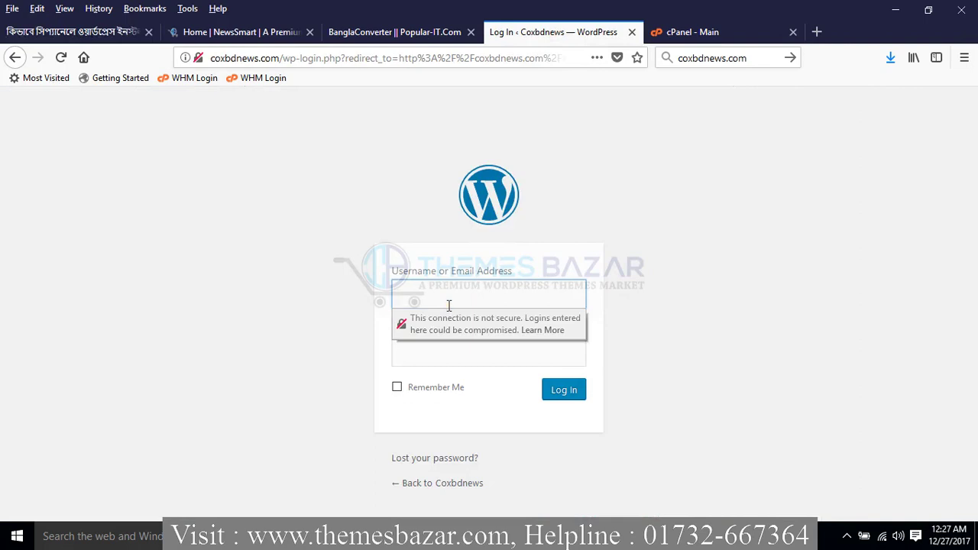
{"action": "key", "text": "Tab"}
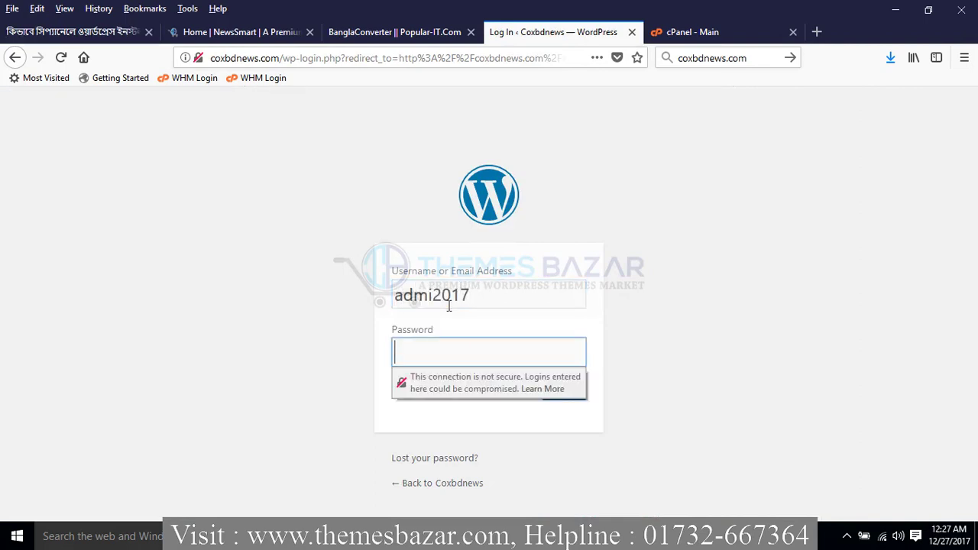
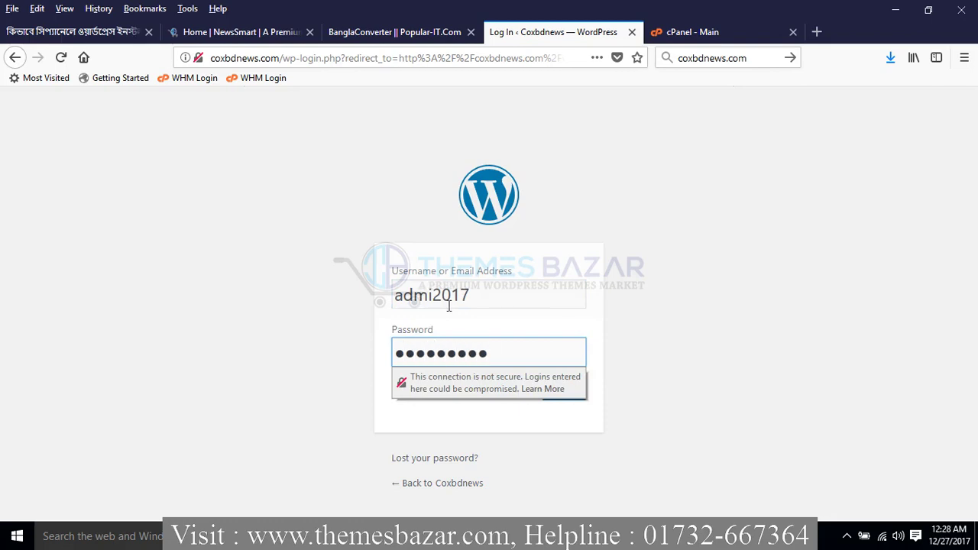
{"action": "left_click", "coordinate": [572, 393]}
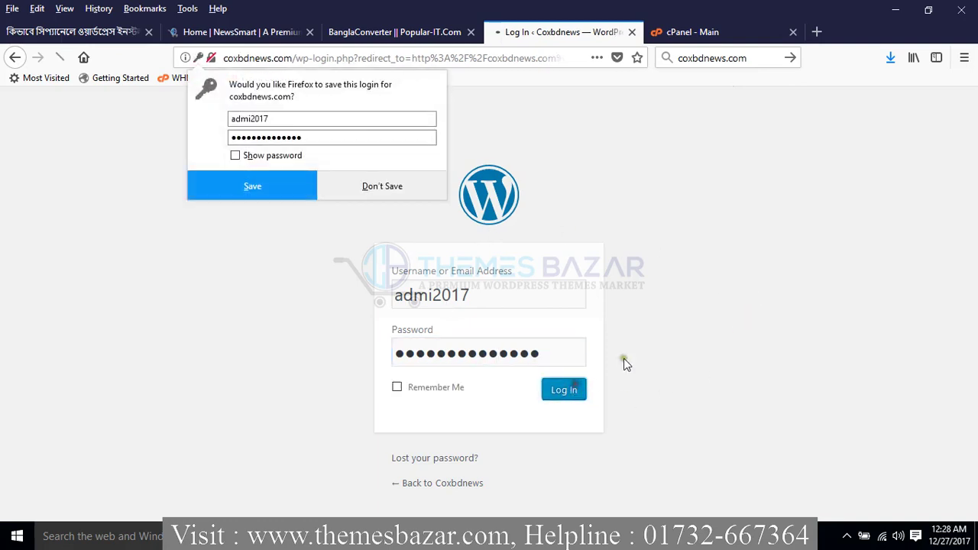
{"action": "left_click", "coordinate": [273, 190]}
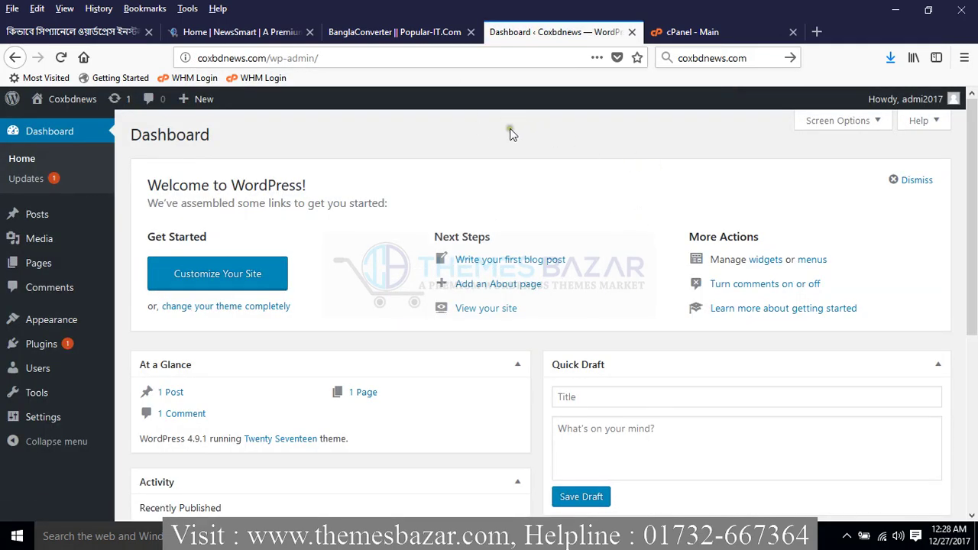
{"action": "mouse_move", "coordinate": [50, 102]}
{"action": "right_click", "coordinate": [56, 130]}
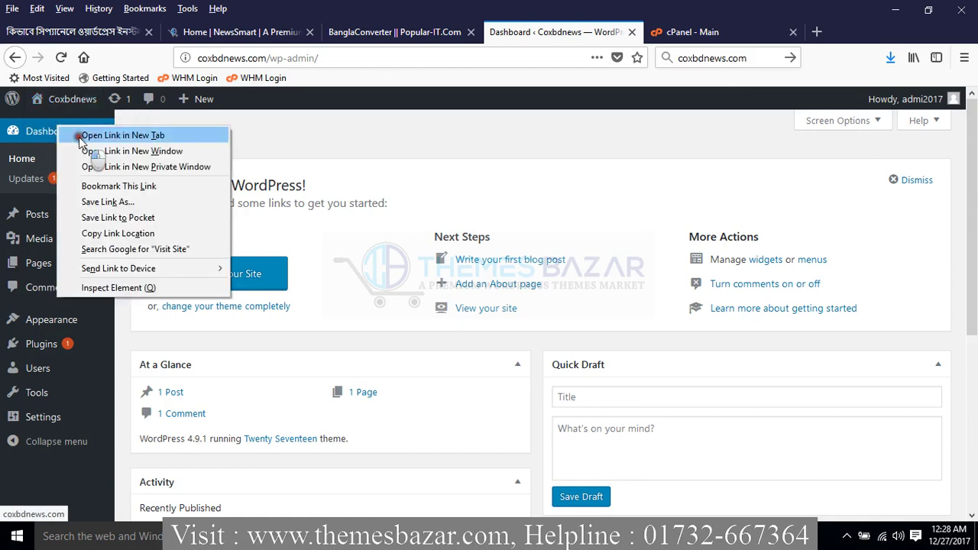
{"action": "left_click", "coordinate": [126, 133]}
{"action": "left_click", "coordinate": [703, 32]}
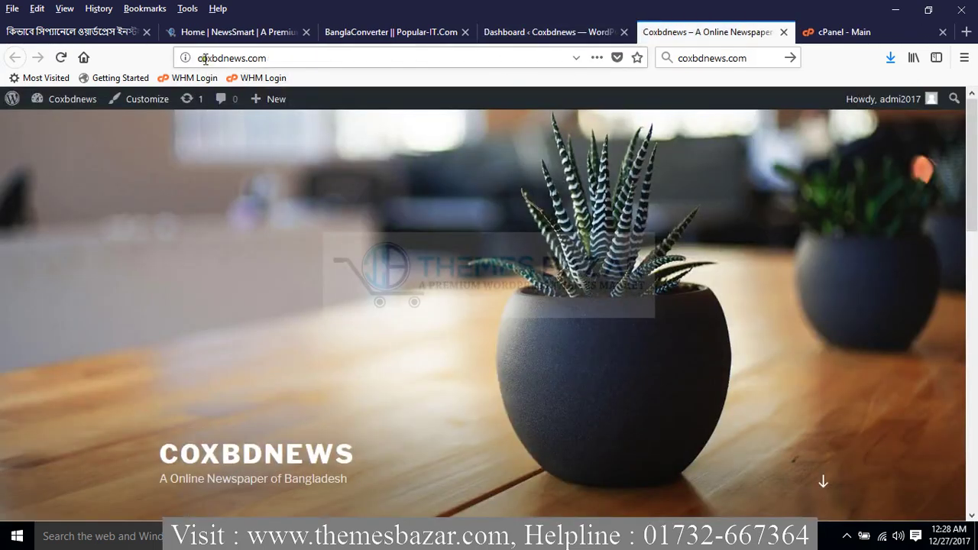
{"action": "left_click_drag", "start_coordinate": [199, 58], "coordinate": [239, 58]}
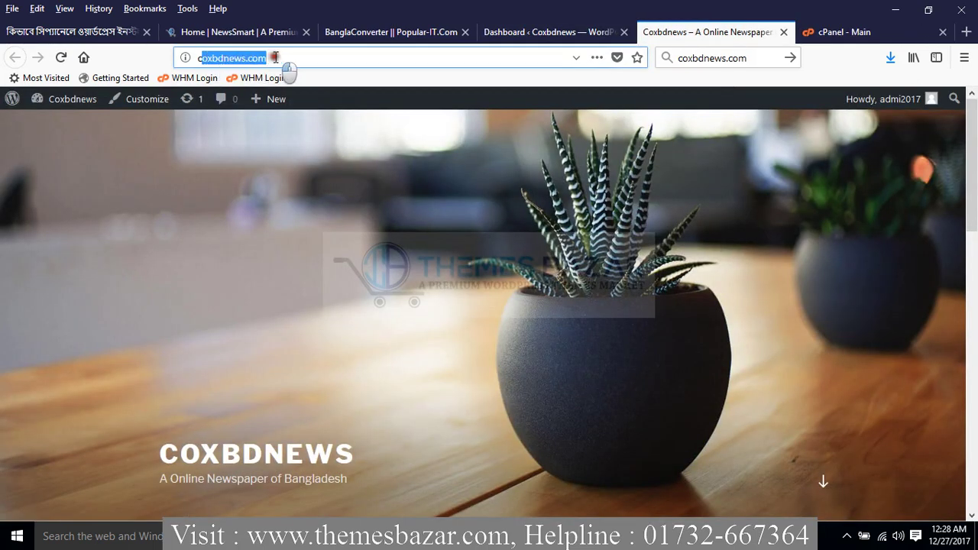
{"action": "left_click", "coordinate": [544, 33]}
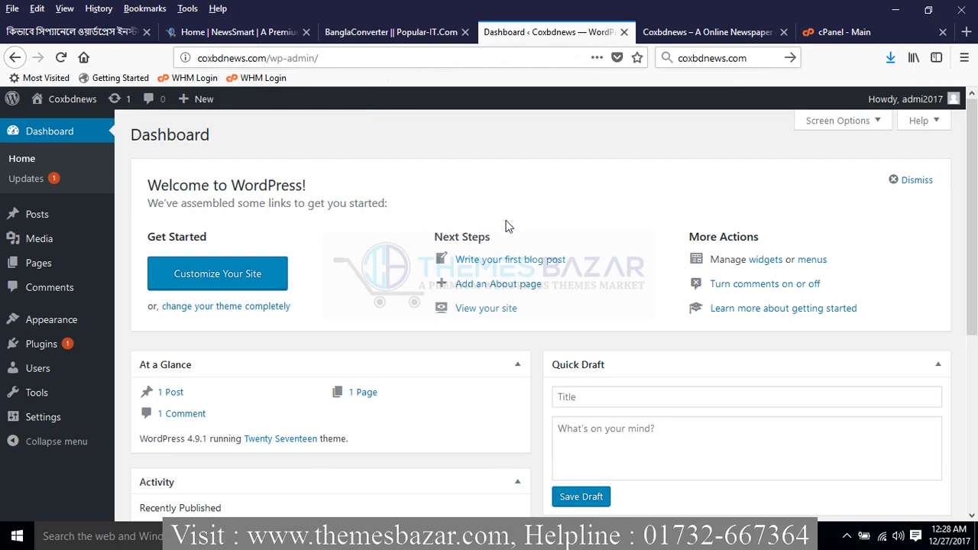
{"action": "left_click", "coordinate": [646, 32]}
{"action": "left_click", "coordinate": [554, 32]}
{"action": "left_click", "coordinate": [85, 32]}
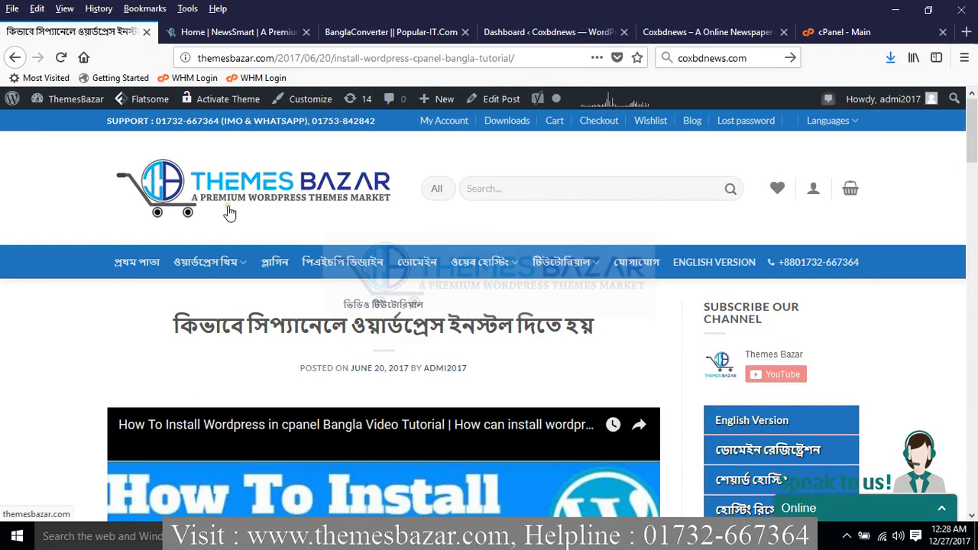
{"action": "mouse_move", "coordinate": [483, 262]}
{"action": "scroll", "coordinate": [486, 375], "scroll_direction": "down", "scroll_amount": 2}
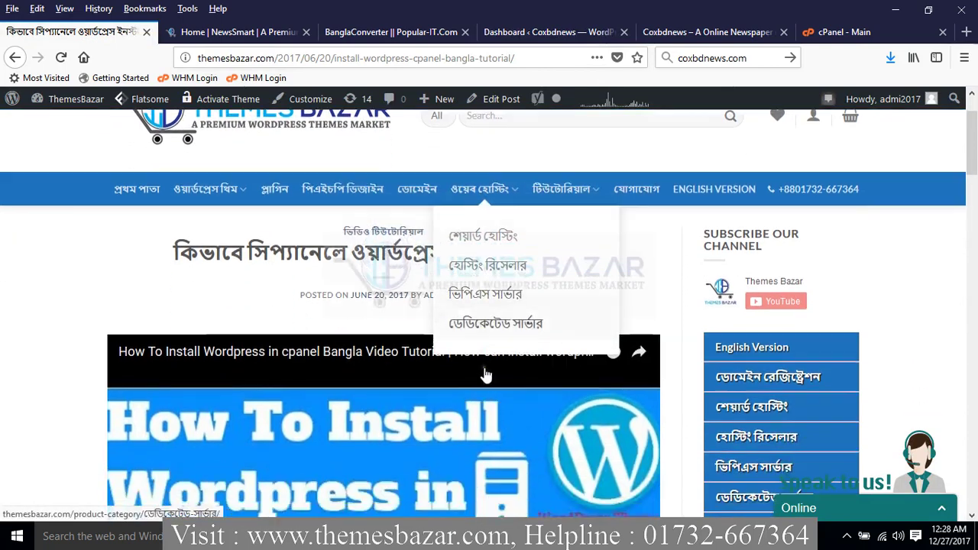
{"action": "scroll", "coordinate": [486, 375], "scroll_direction": "down", "scroll_amount": 2}
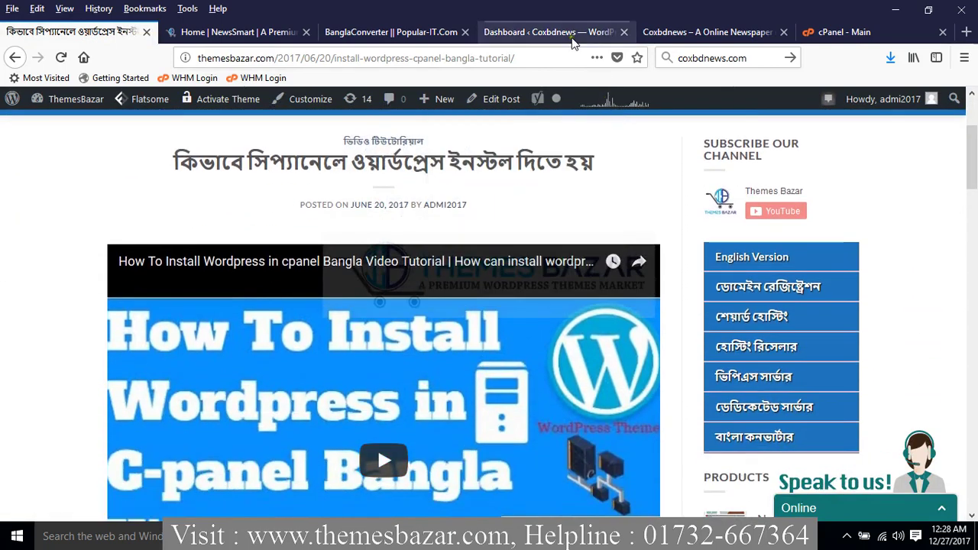
{"action": "left_click", "coordinate": [551, 32]}
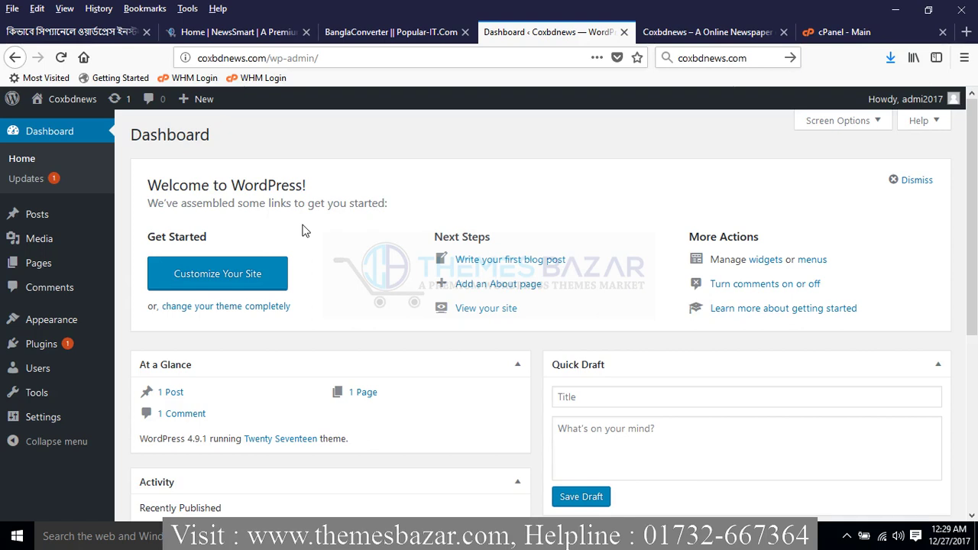
{"action": "left_click", "coordinate": [100, 36]}
{"action": "mouse_move", "coordinate": [336, 181]}
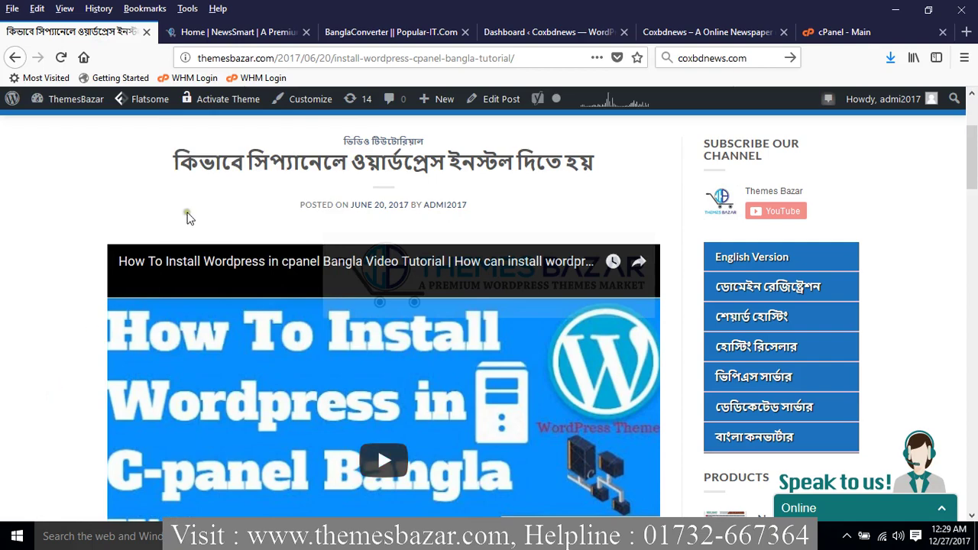
{"action": "scroll", "coordinate": [378, 307], "scroll_direction": "down", "scroll_amount": 3}
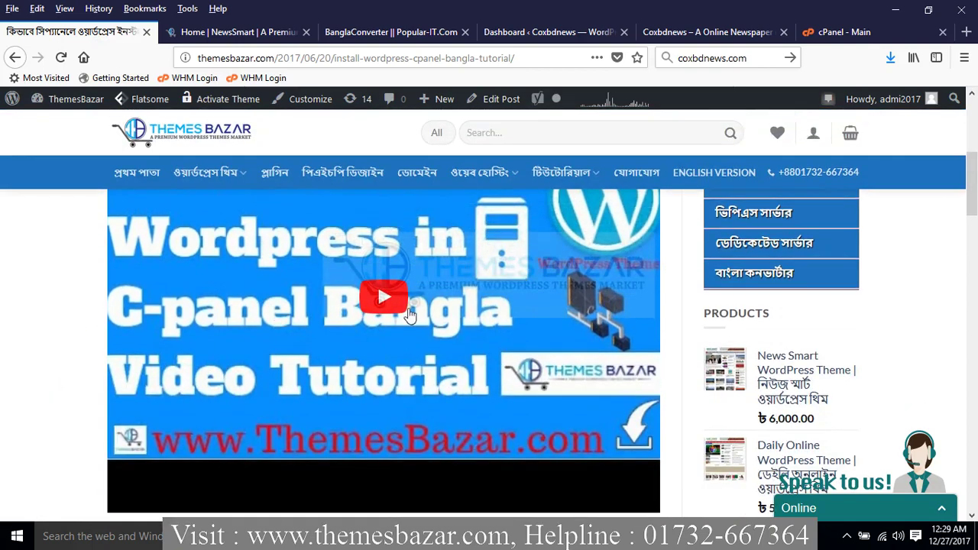
{"action": "scroll", "coordinate": [410, 313], "scroll_direction": "up", "scroll_amount": 3}
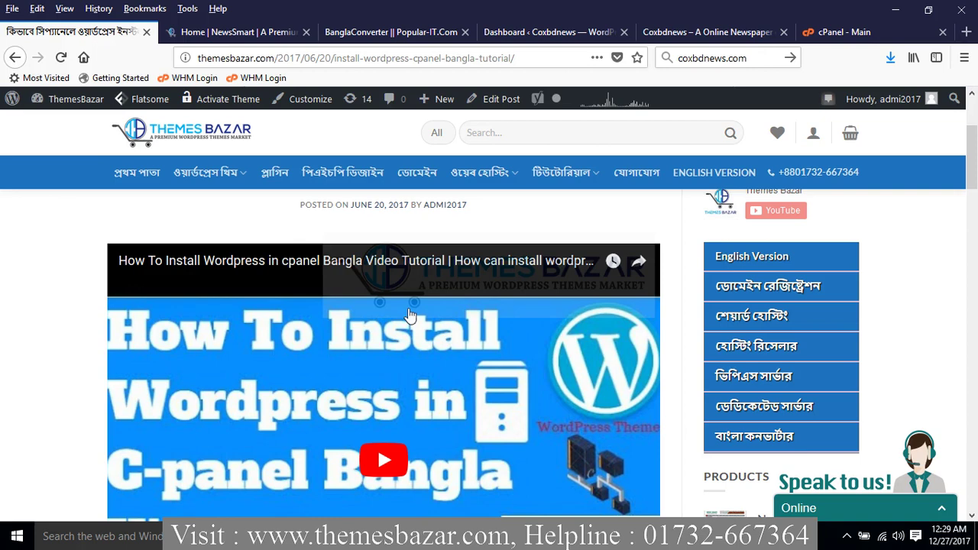
{"action": "left_click", "coordinate": [532, 31]}
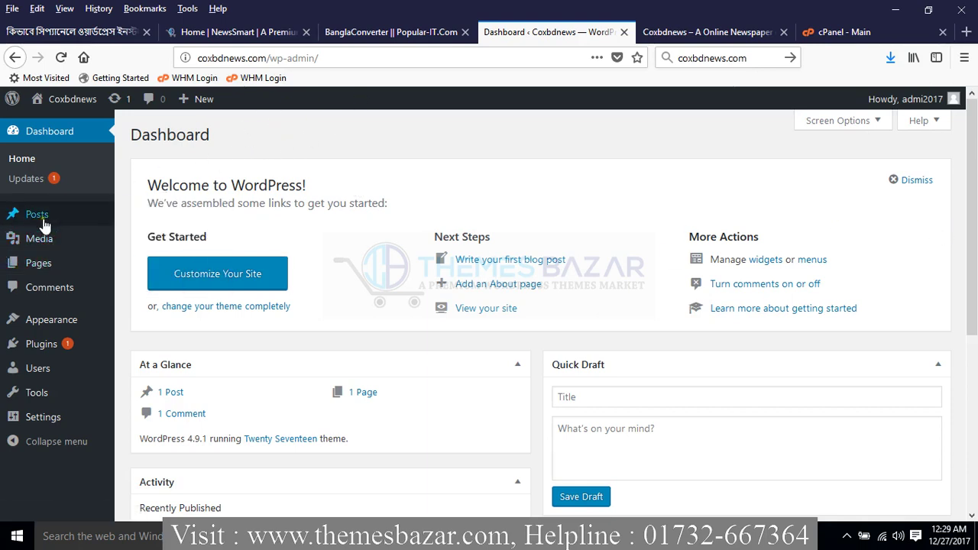
Step: Open Posts > Categories and add লিড নিউজ, copied from the Bangla converter
{"action": "left_click", "coordinate": [147, 257]}
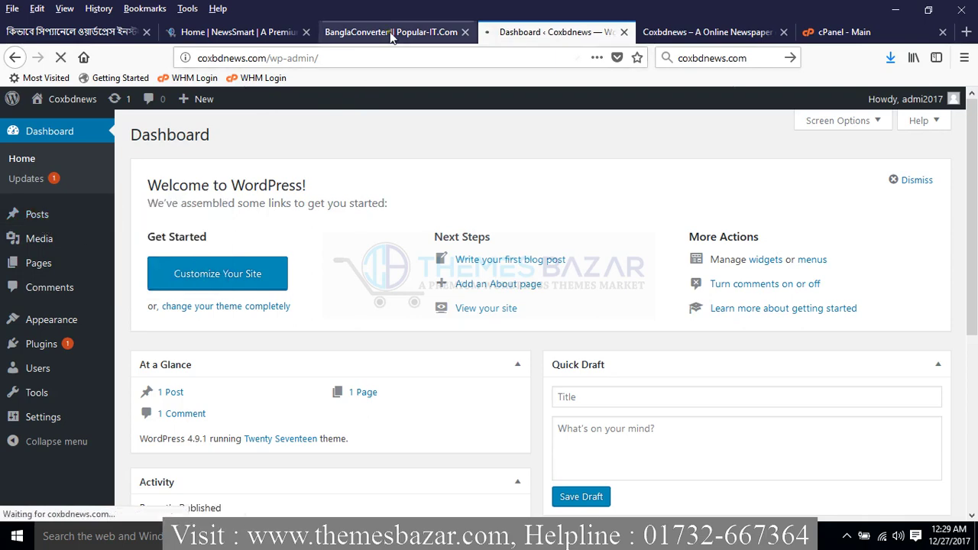
{"action": "left_click", "coordinate": [392, 32]}
{"action": "scroll", "coordinate": [517, 266], "scroll_direction": "down", "scroll_amount": 2}
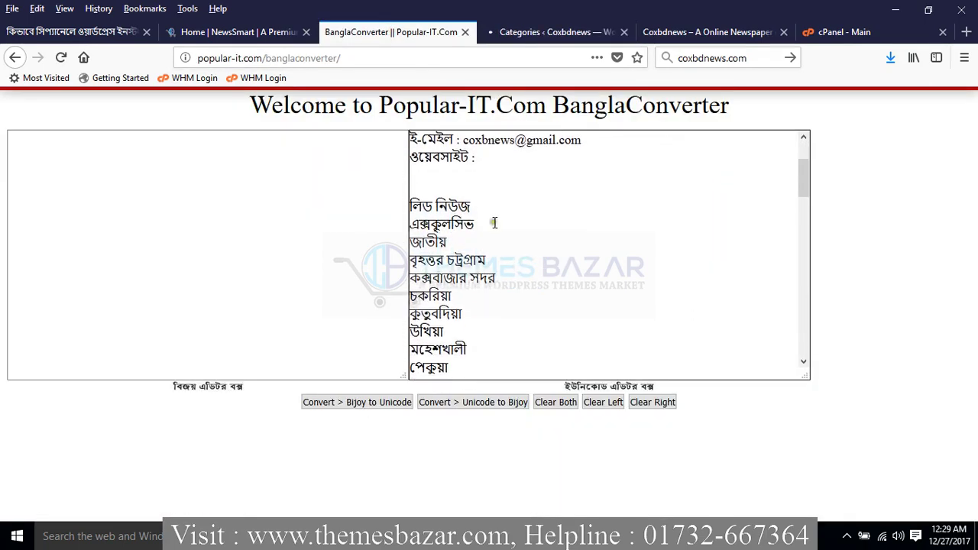
{"action": "scroll", "coordinate": [474, 256], "scroll_direction": "down", "scroll_amount": 2}
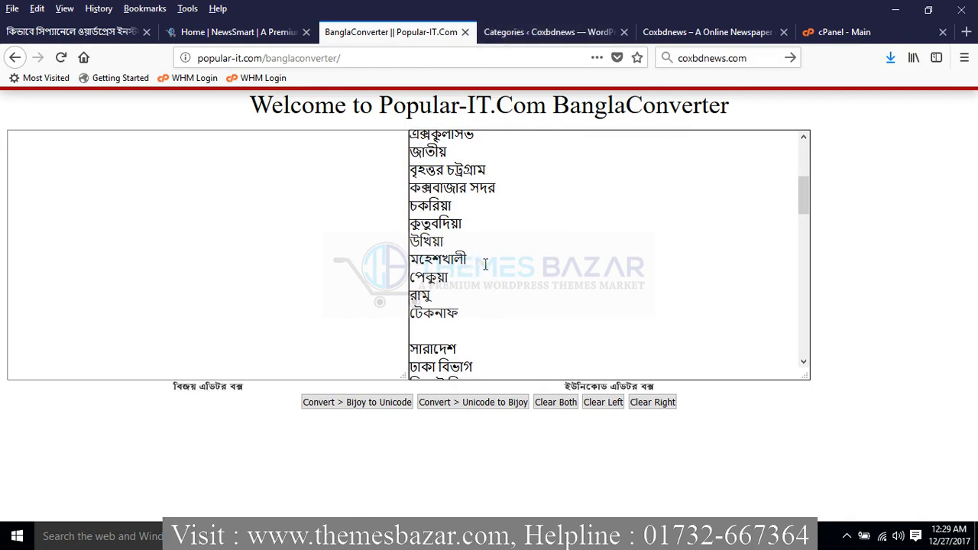
{"action": "scroll", "coordinate": [535, 153], "scroll_direction": "up", "scroll_amount": 2}
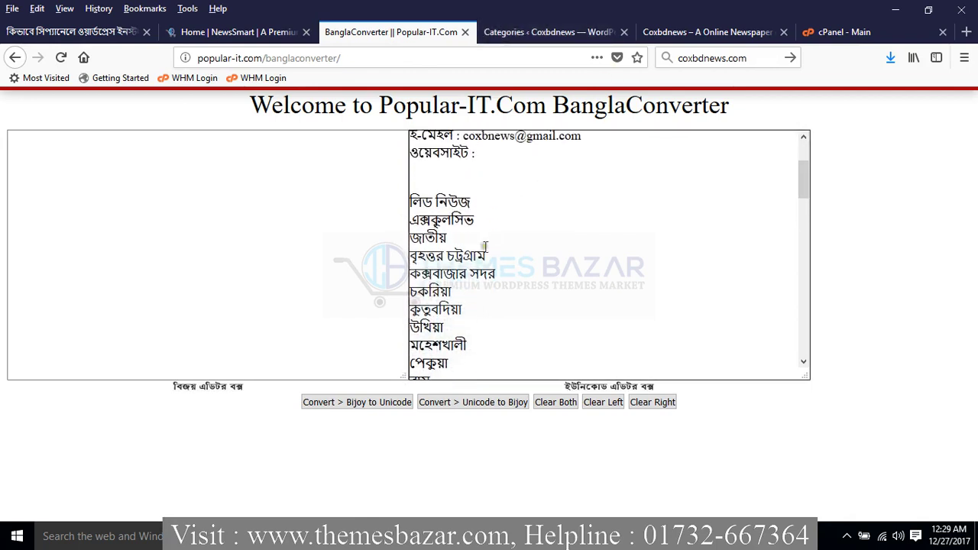
{"action": "left_click_drag", "start_coordinate": [474, 206], "coordinate": [379, 205]}
{"action": "key", "text": "ctrl+c"}
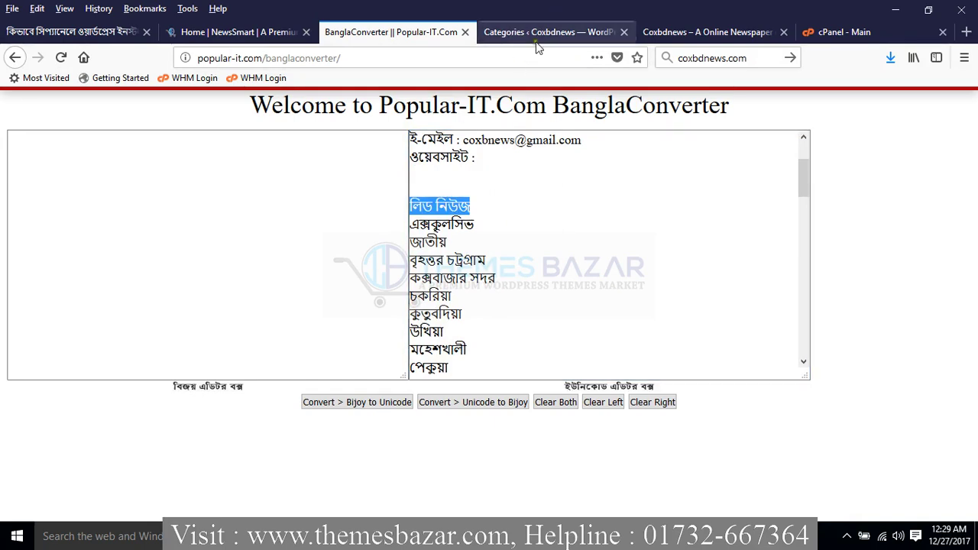
{"action": "left_click", "coordinate": [549, 32]}
{"action": "key", "text": "ctrl+v"}
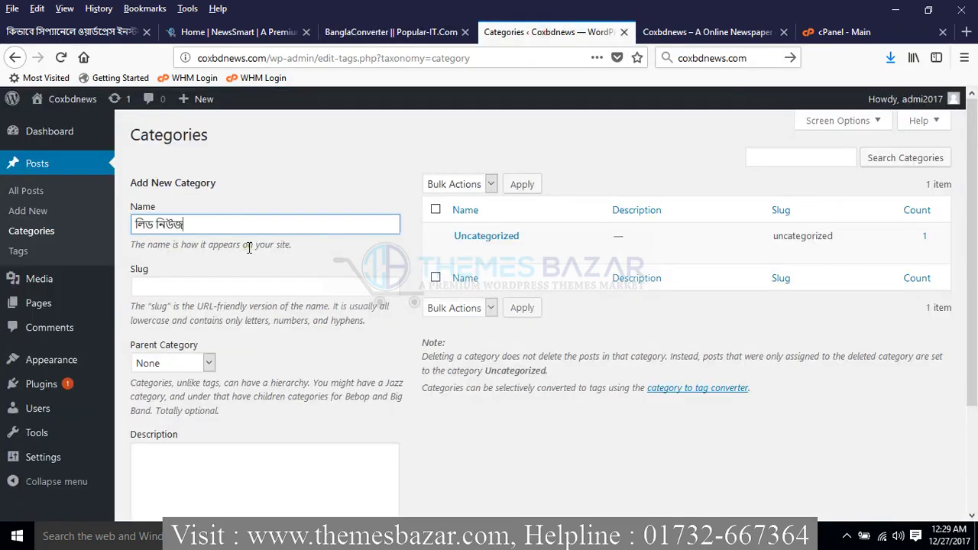
{"action": "key", "text": "Return"}
{"action": "scroll", "coordinate": [273, 317], "scroll_direction": "down", "scroll_amount": 3}
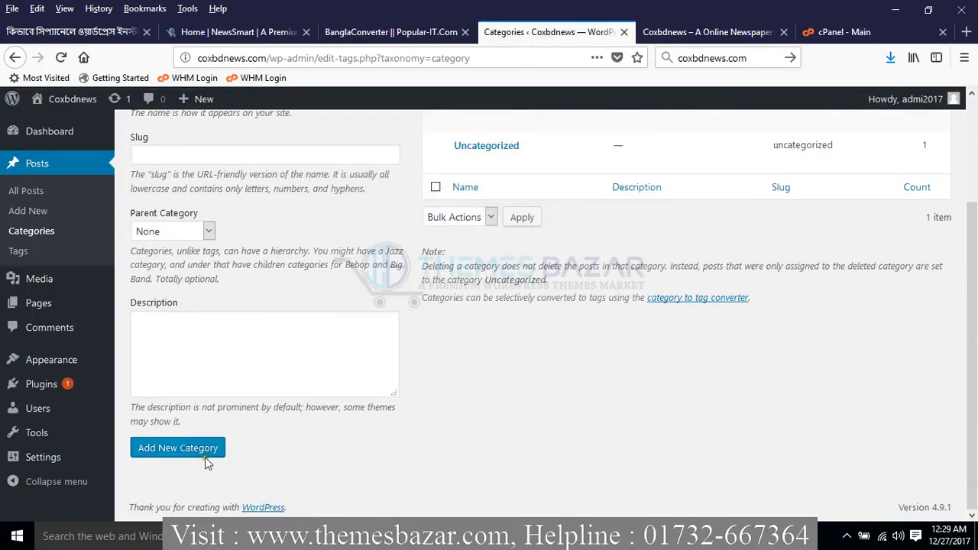
{"action": "scroll", "coordinate": [256, 378], "scroll_direction": "up", "scroll_amount": 3}
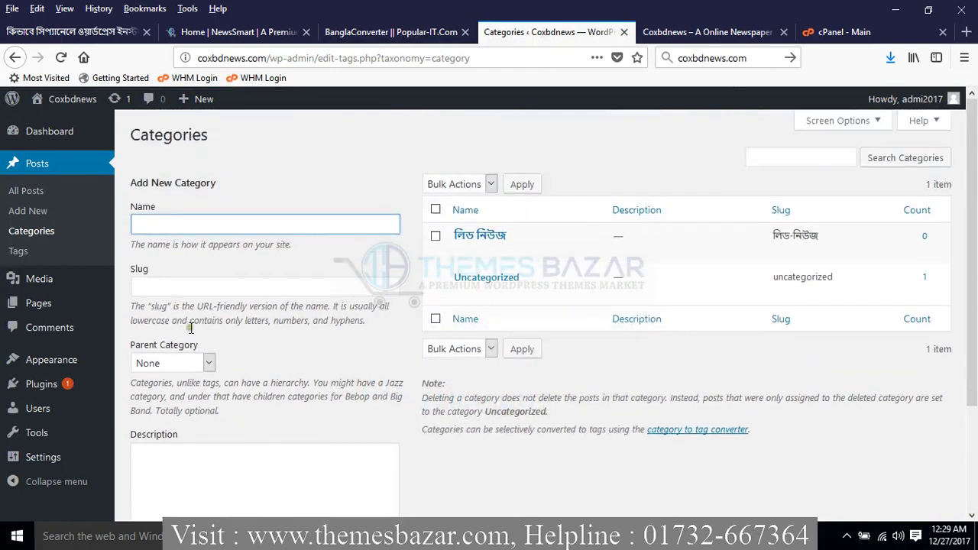
Step: Copy the word এক্সকুলসিভ from the Bangla converter for the next category
{"action": "left_click", "coordinate": [182, 291]}
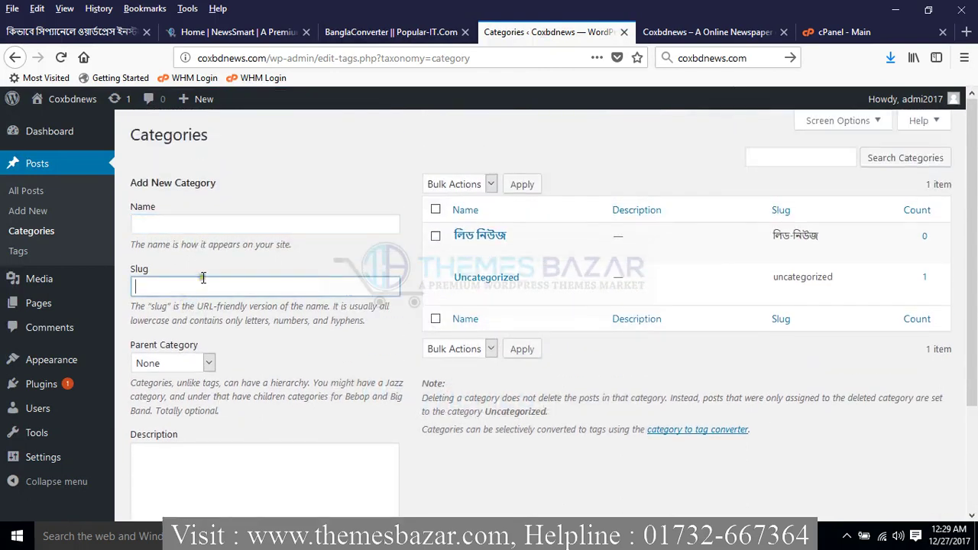
{"action": "left_click", "coordinate": [191, 230]}
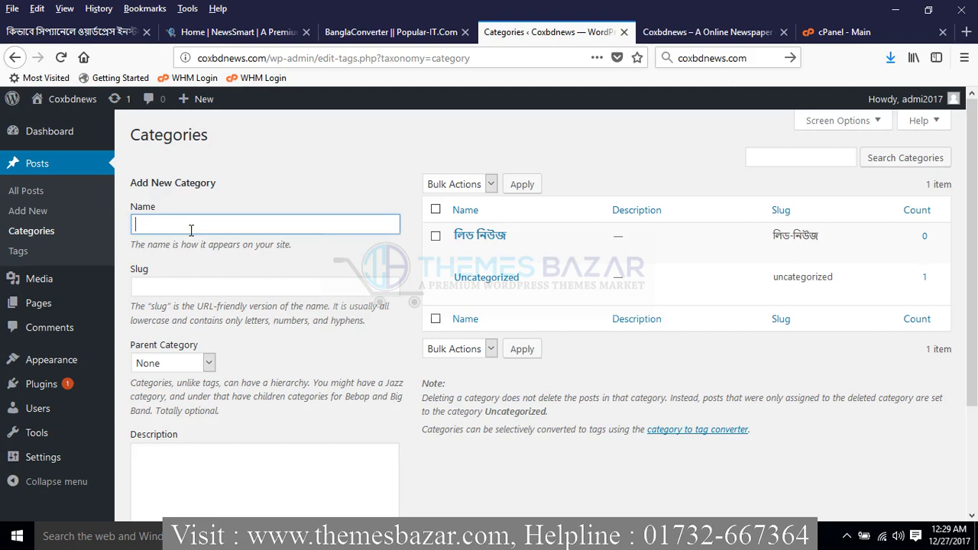
{"action": "left_click", "coordinate": [177, 229]}
{"action": "left_click", "coordinate": [176, 229]}
{"action": "left_click", "coordinate": [175, 229]}
{"action": "left_click", "coordinate": [175, 229]}
{"action": "left_click", "coordinate": [167, 285]}
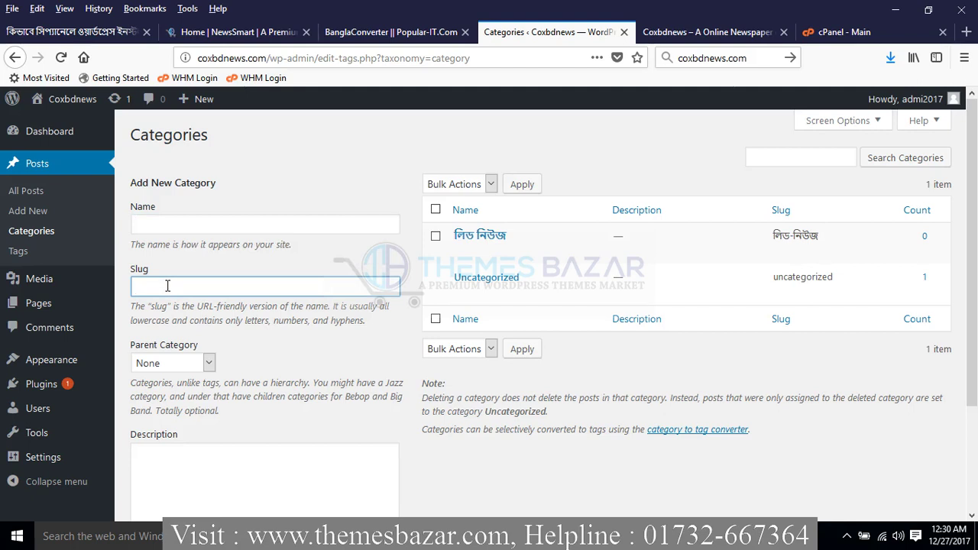
{"action": "left_click", "coordinate": [170, 228]}
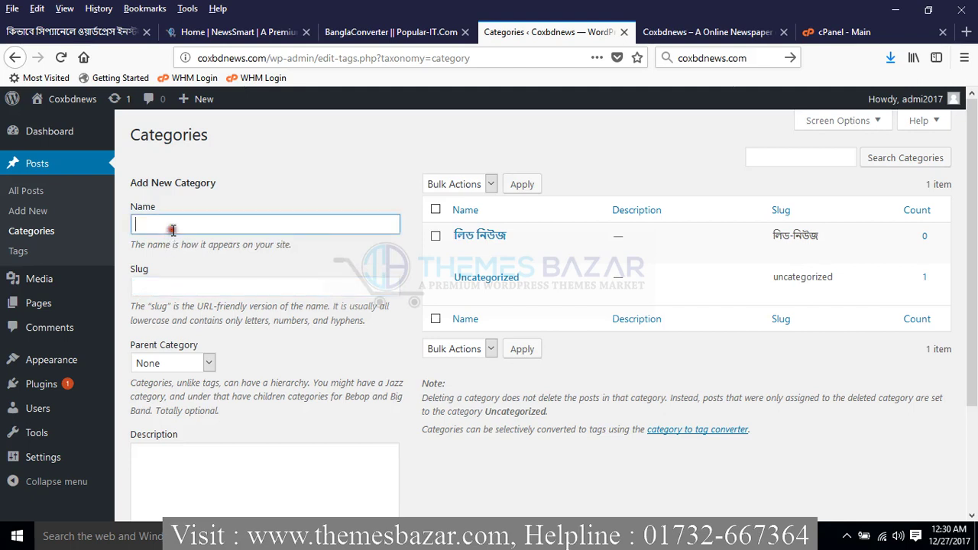
{"action": "left_click", "coordinate": [175, 281]}
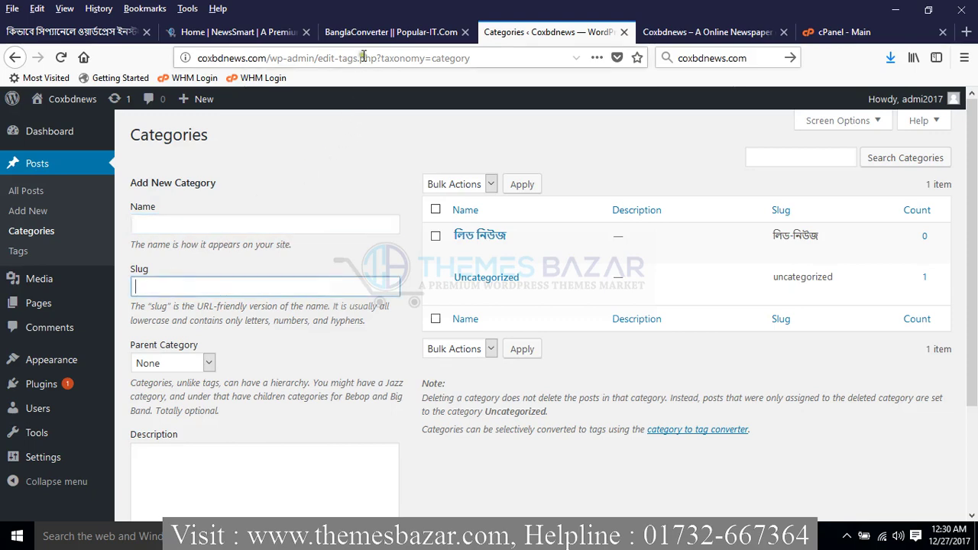
{"action": "left_click", "coordinate": [366, 35]}
{"action": "left_click", "coordinate": [474, 226]}
{"action": "left_click_drag", "start_coordinate": [475, 226], "coordinate": [395, 225]}
{"action": "key", "text": "ctrl+c"}
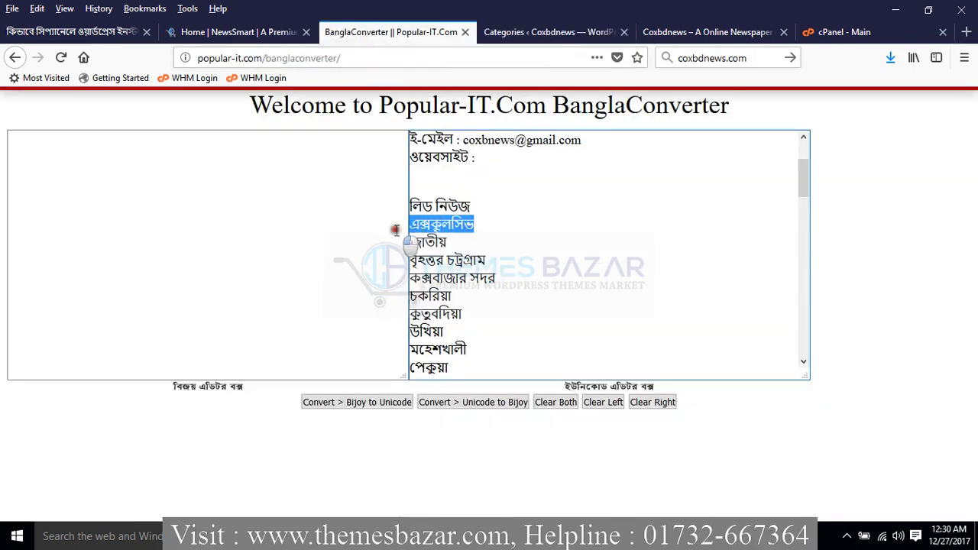
{"action": "left_click", "coordinate": [549, 32]}
Step: Add এক্সকুলসিভ as a category, using it as both name and slug
{"action": "left_click", "coordinate": [223, 228]}
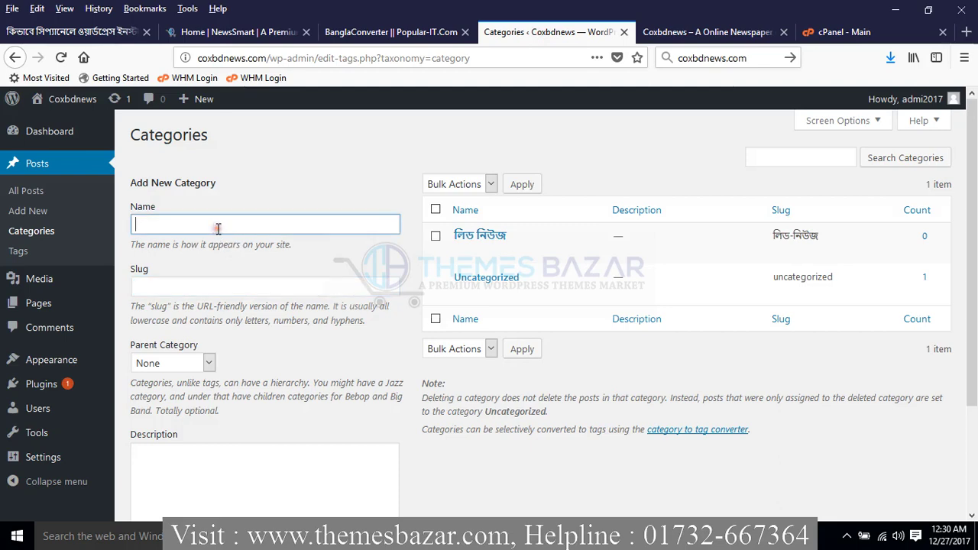
{"action": "key", "text": "ctrl+v"}
{"action": "left_click", "coordinate": [222, 282]}
{"action": "key", "text": "ctrl+v"}
{"action": "scroll", "coordinate": [228, 397], "scroll_direction": "down", "scroll_amount": 2}
{"action": "scroll", "coordinate": [228, 397], "scroll_direction": "down", "scroll_amount": 1}
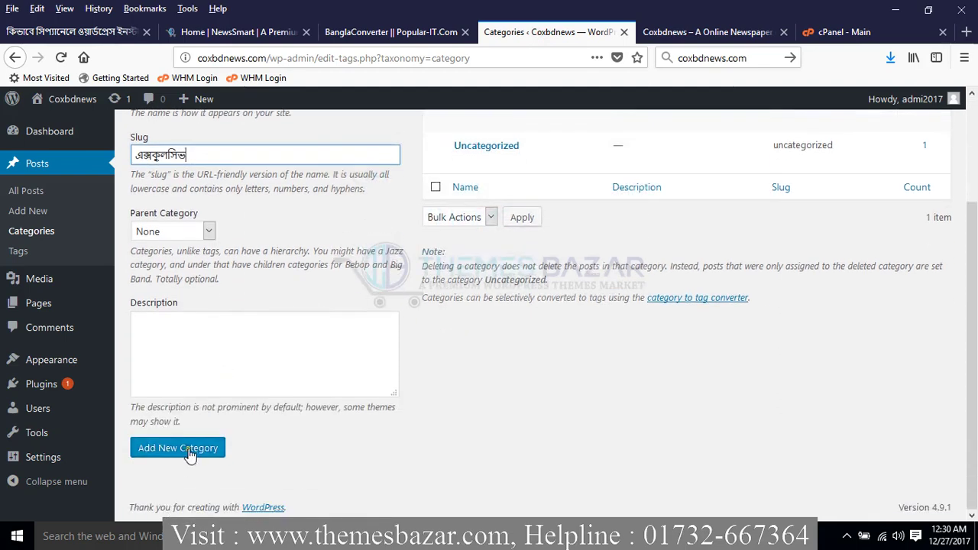
{"action": "left_click", "coordinate": [187, 451]}
{"action": "scroll", "coordinate": [356, 393], "scroll_direction": "up", "scroll_amount": 2}
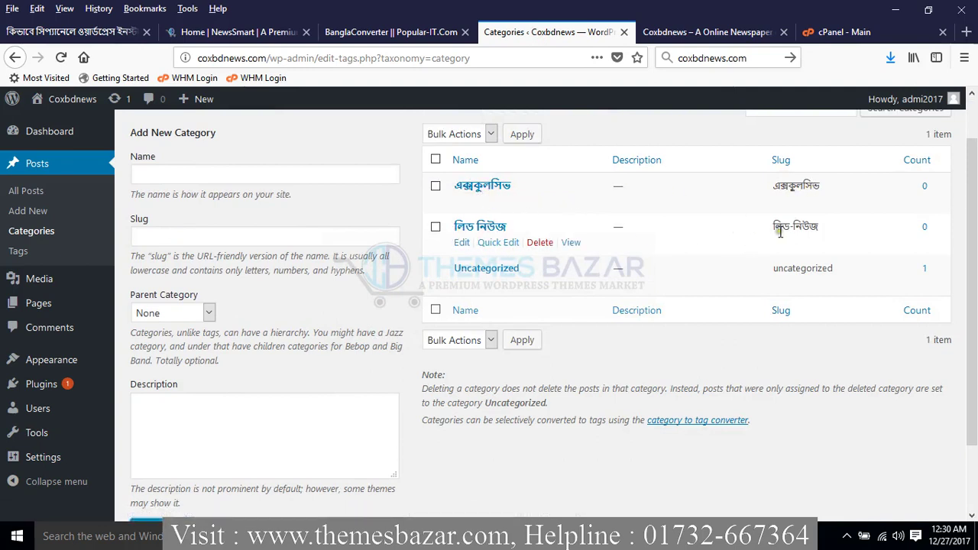
Step: Add জাতীয় as a new category, copied from the Bangla converter
{"action": "left_click", "coordinate": [222, 172]}
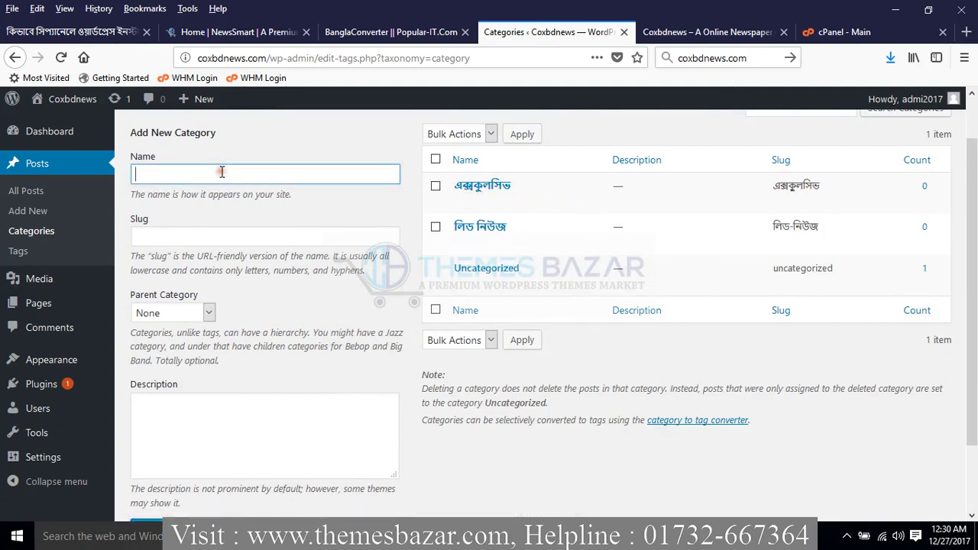
{"action": "left_click", "coordinate": [193, 236]}
{"action": "left_click", "coordinate": [178, 182]}
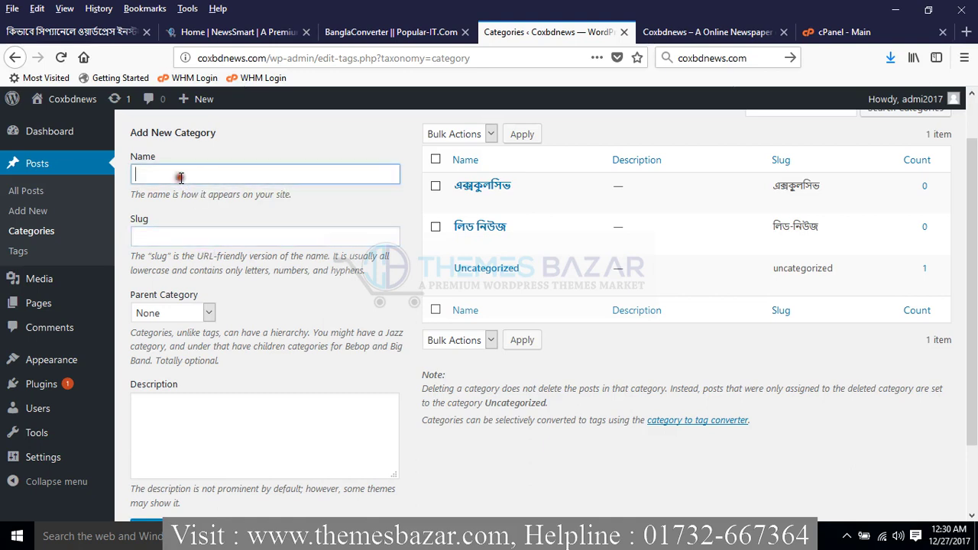
{"action": "left_click", "coordinate": [172, 233]}
{"action": "left_click", "coordinate": [413, 33]}
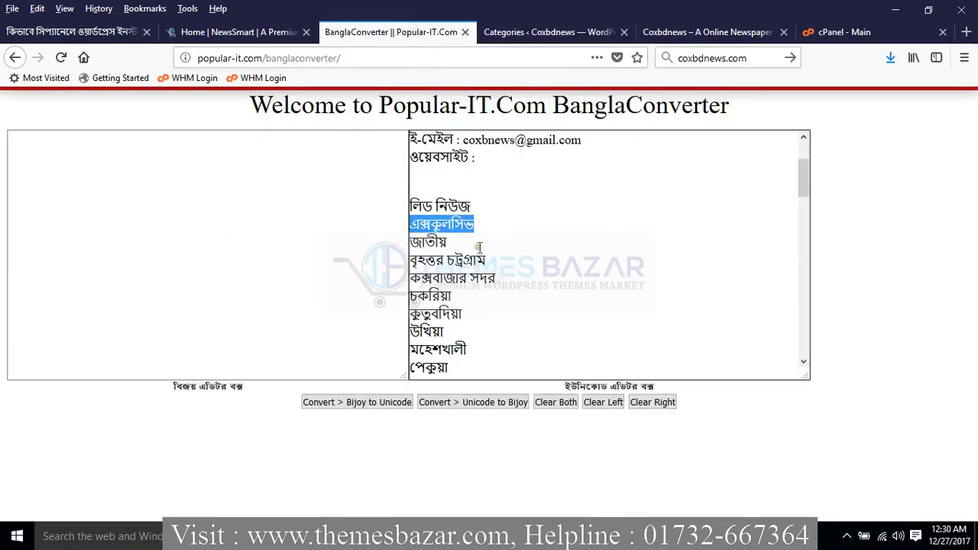
{"action": "left_click_drag", "start_coordinate": [479, 246], "coordinate": [358, 245]}
{"action": "left_click", "coordinate": [549, 32]}
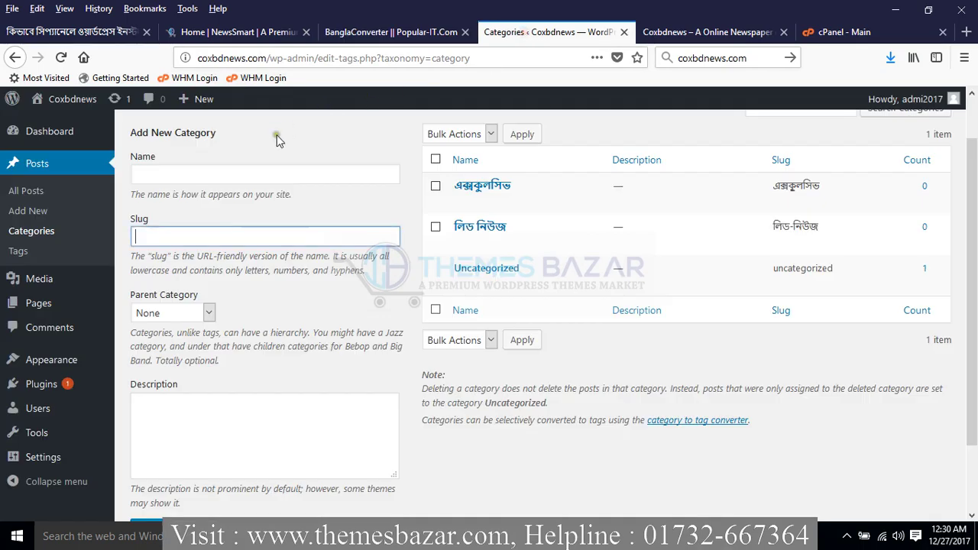
{"action": "left_click", "coordinate": [164, 173]}
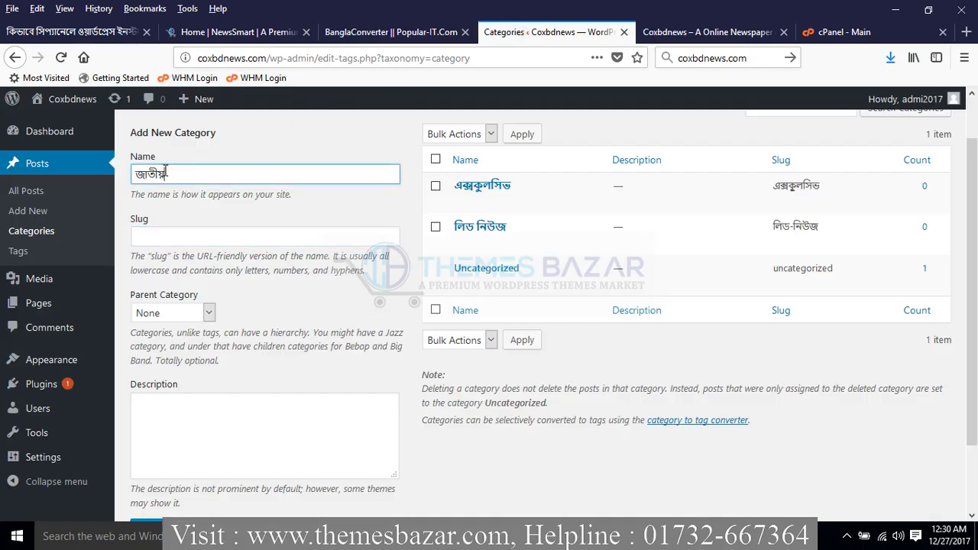
{"action": "key", "text": "Return"}
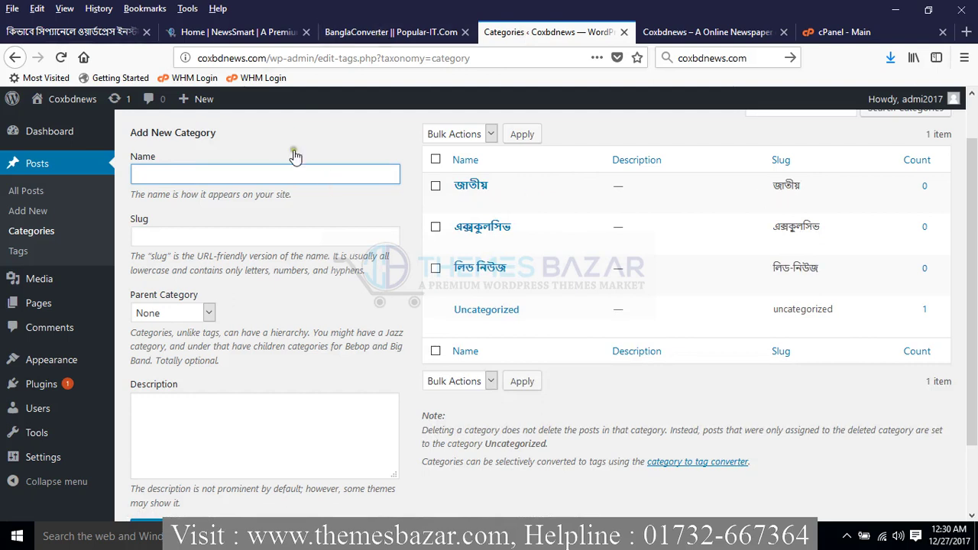
{"action": "left_click", "coordinate": [166, 237]}
{"action": "left_click", "coordinate": [178, 181]}
{"action": "left_click", "coordinate": [172, 232]}
{"action": "left_click", "coordinate": [189, 175]}
{"action": "left_click", "coordinate": [172, 177]}
{"action": "left_click", "coordinate": [169, 175]}
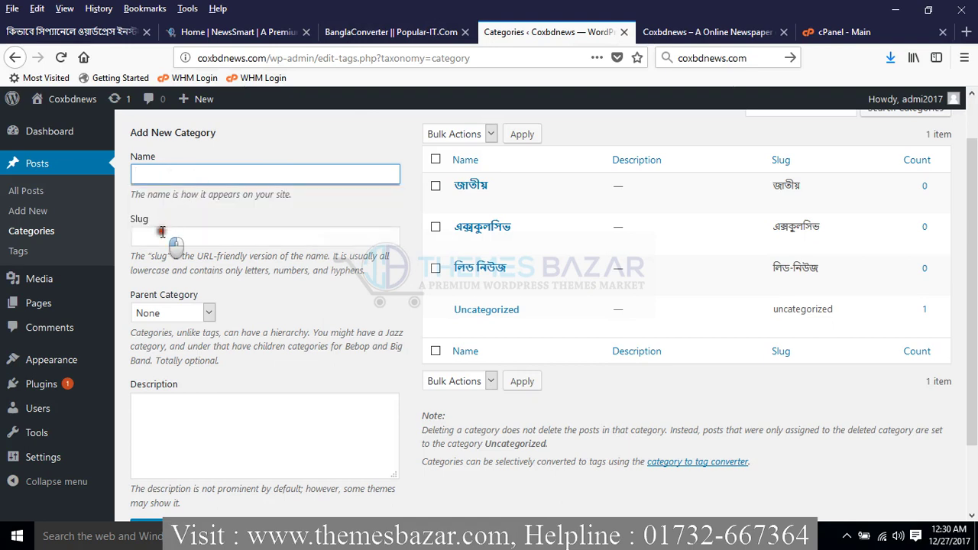
{"action": "left_click", "coordinate": [162, 234]}
{"action": "left_click", "coordinate": [173, 178]}
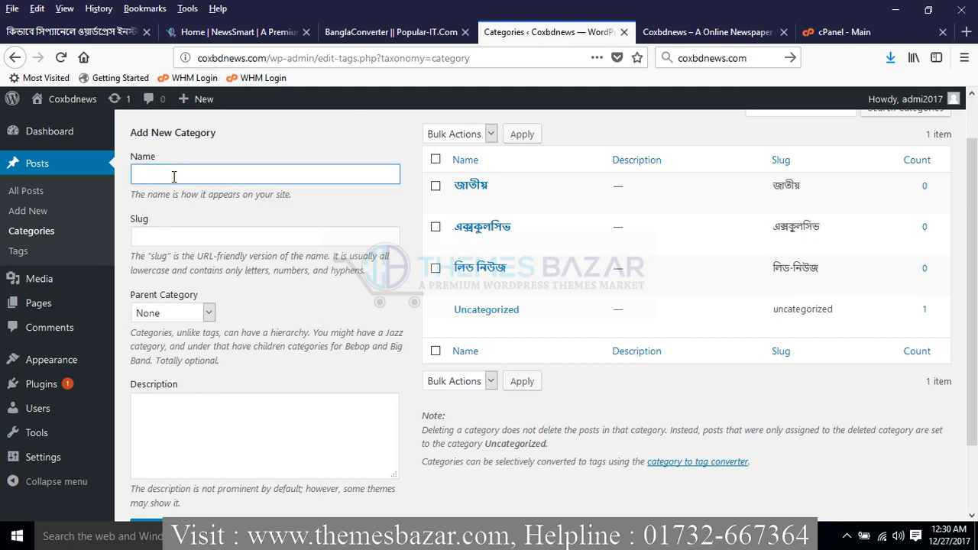
{"action": "left_click", "coordinate": [174, 177]}
{"action": "left_click", "coordinate": [180, 251]}
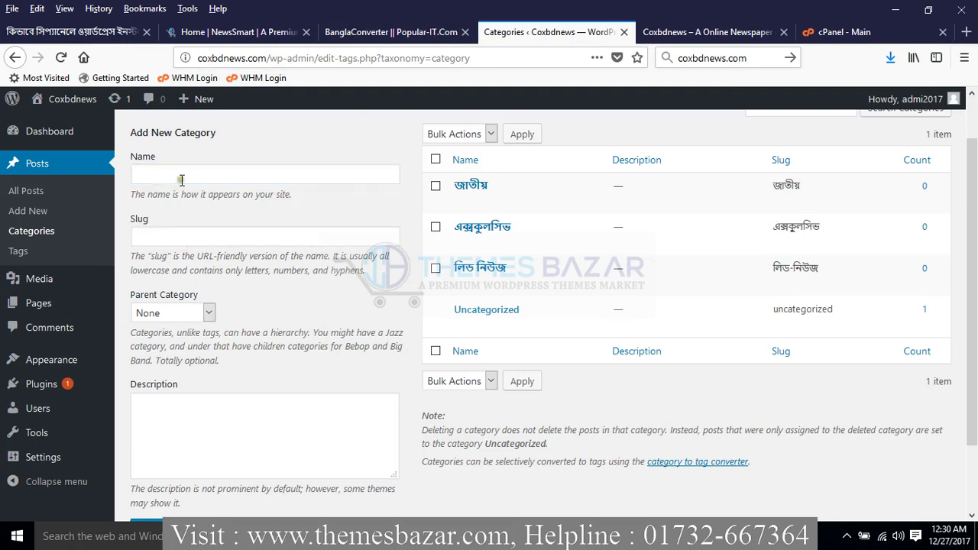
{"action": "left_click", "coordinate": [182, 177]}
{"action": "left_click", "coordinate": [184, 236]}
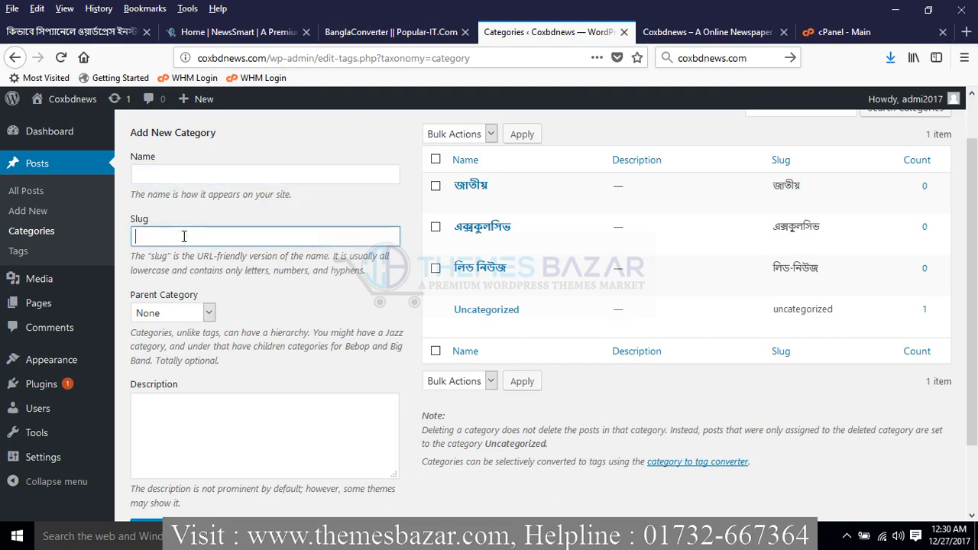
{"action": "left_click", "coordinate": [190, 178]}
{"action": "left_click", "coordinate": [192, 176]}
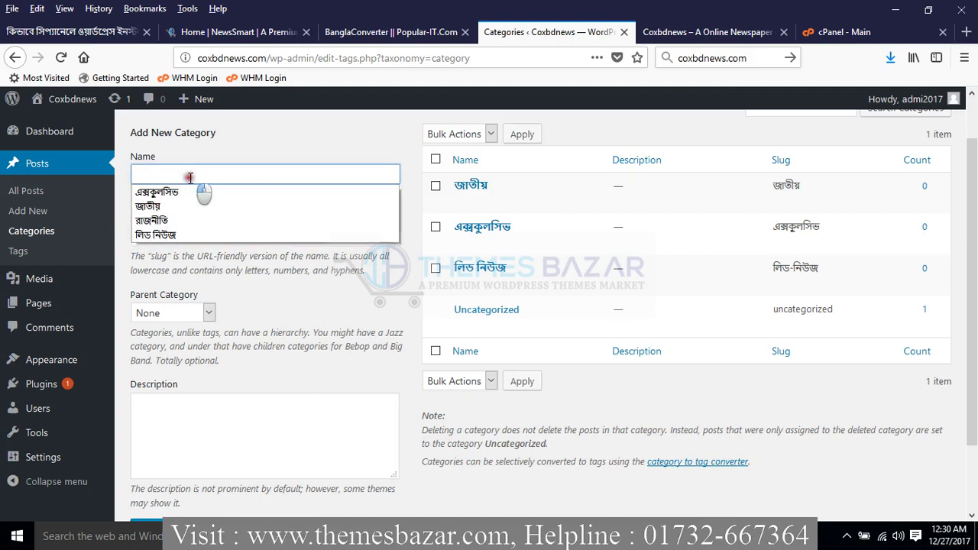
{"action": "key", "text": "Escape"}
{"action": "key", "text": "Tab"}
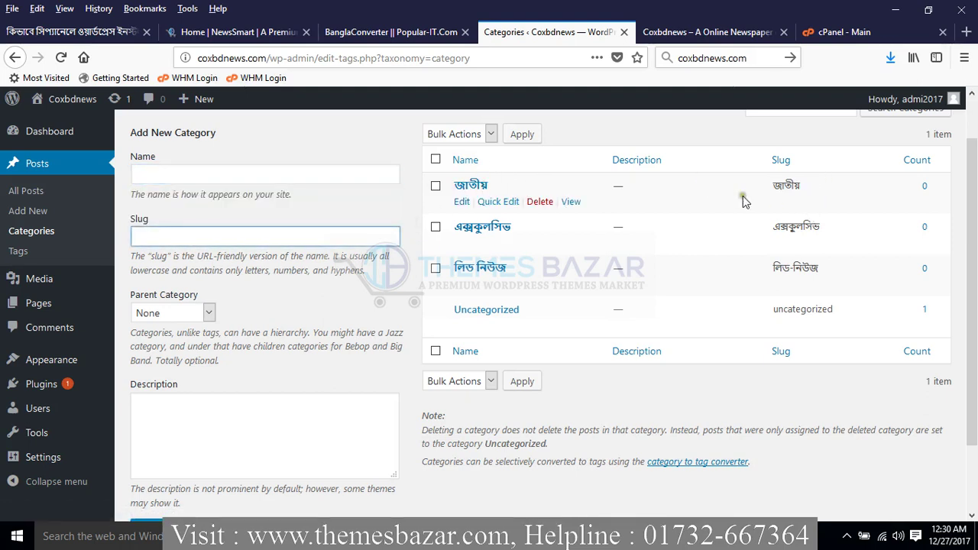
{"action": "left_click", "coordinate": [413, 39]}
{"action": "left_click", "coordinate": [506, 34]}
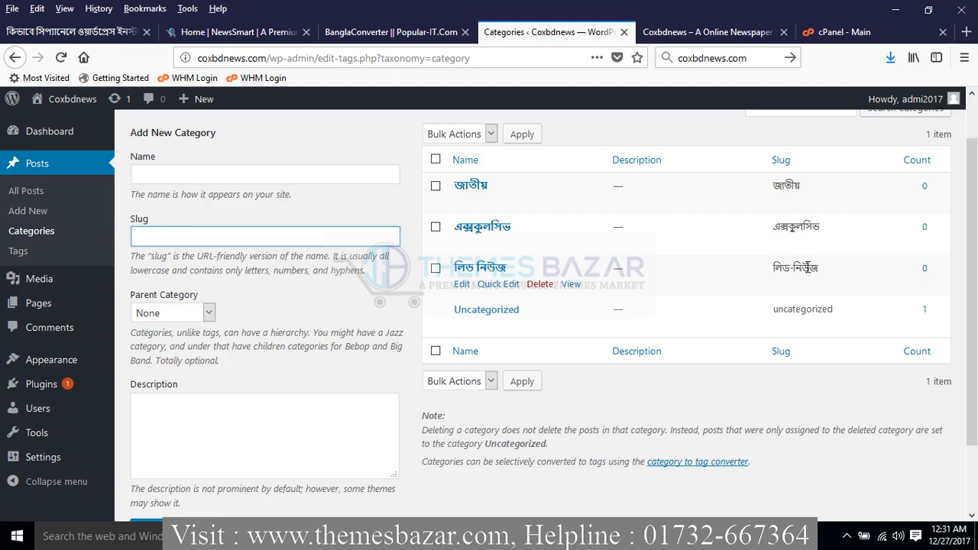
Step: Paste বৃহত্তর চট্টগ্রাম from the Bangla converter into the category Name field
{"action": "left_click", "coordinate": [417, 32]}
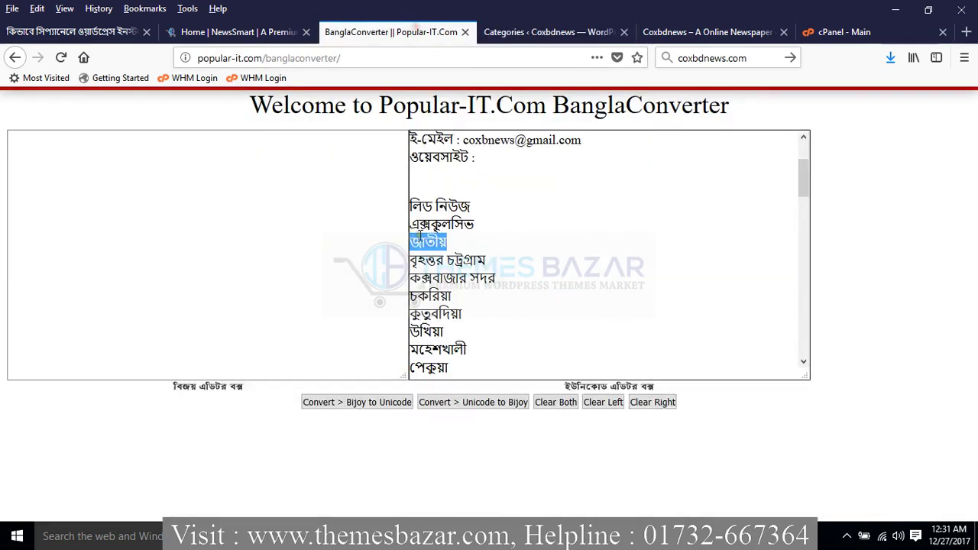
{"action": "left_click_drag", "start_coordinate": [501, 260], "coordinate": [406, 260]}
{"action": "key", "text": "ctrl+c"}
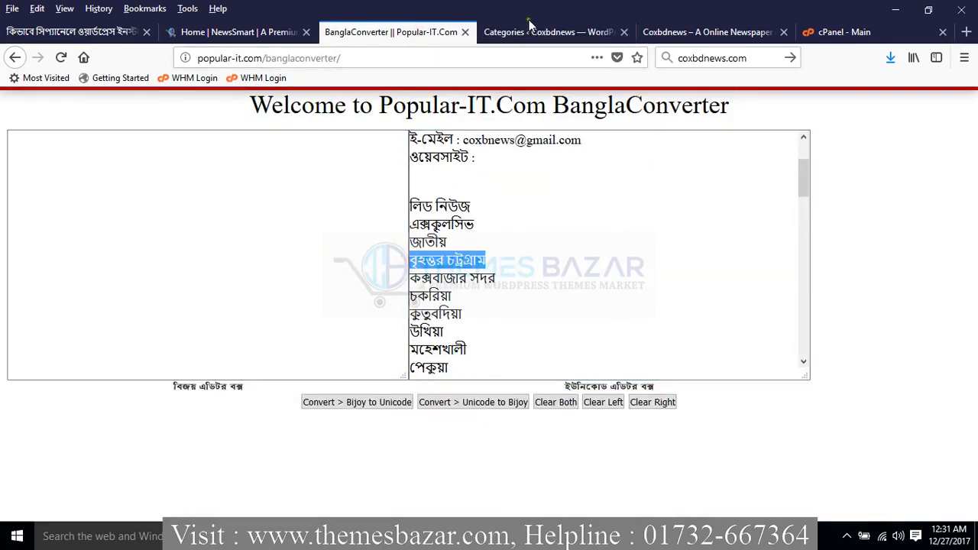
{"action": "left_click", "coordinate": [528, 32]}
{"action": "left_click", "coordinate": [189, 180]}
{"action": "key", "text": "ctrl+v"}
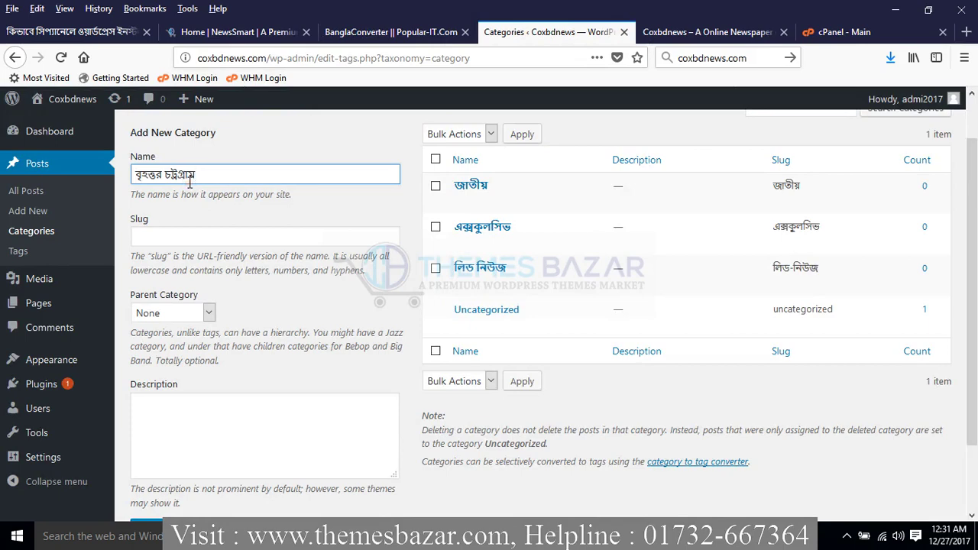
Step: Add কক্সবাজার as a new category, copied from the Bangla converter
{"action": "left_click", "coordinate": [367, 32]}
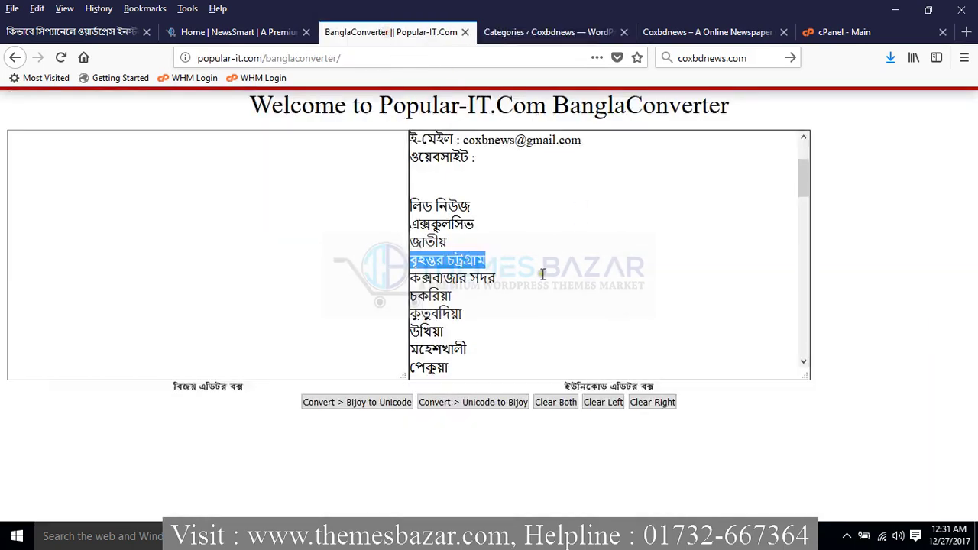
{"action": "scroll", "coordinate": [506, 302], "scroll_direction": "down", "scroll_amount": 2}
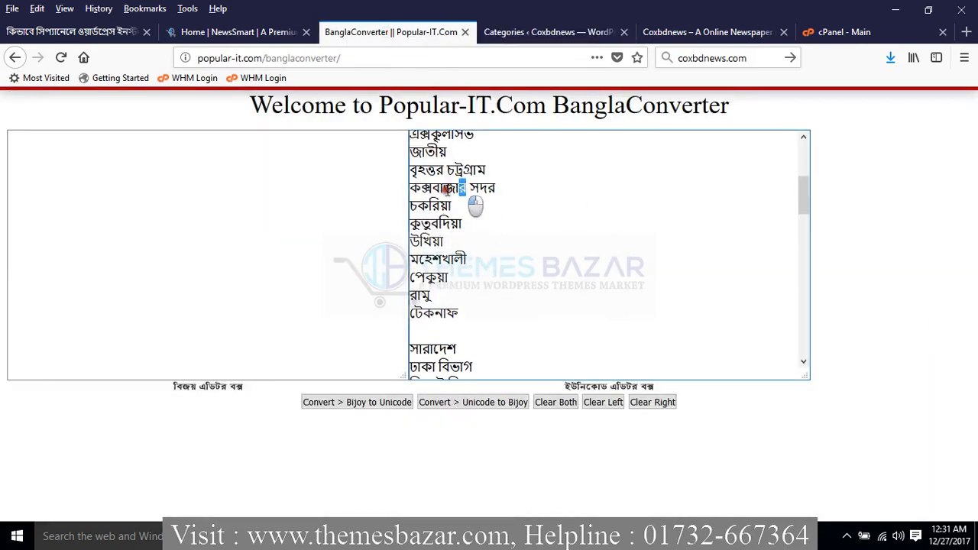
{"action": "double_click", "coordinate": [443, 191]}
{"action": "key", "text": "ctrl+c"}
{"action": "left_click", "coordinate": [505, 32]}
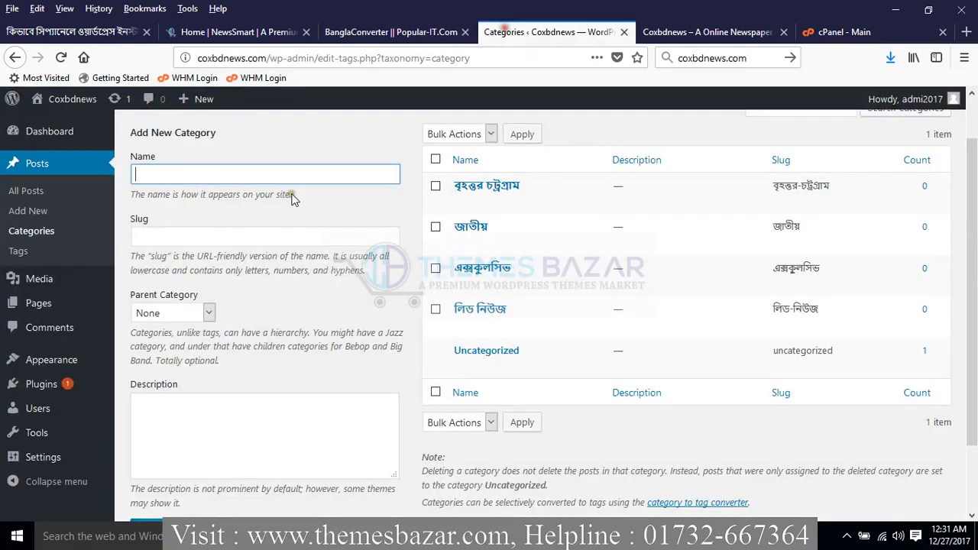
{"action": "key", "text": "ctrl+v"}
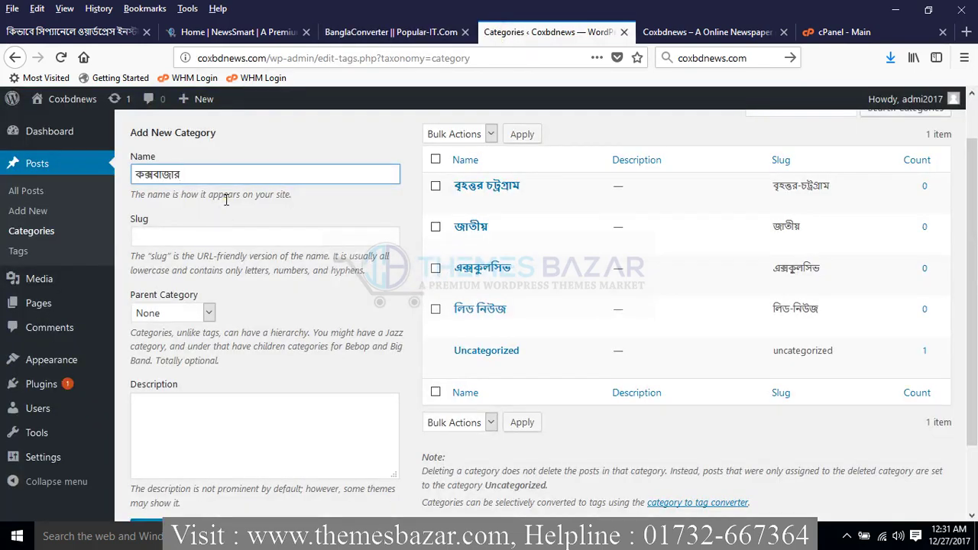
{"action": "key", "text": "Return"}
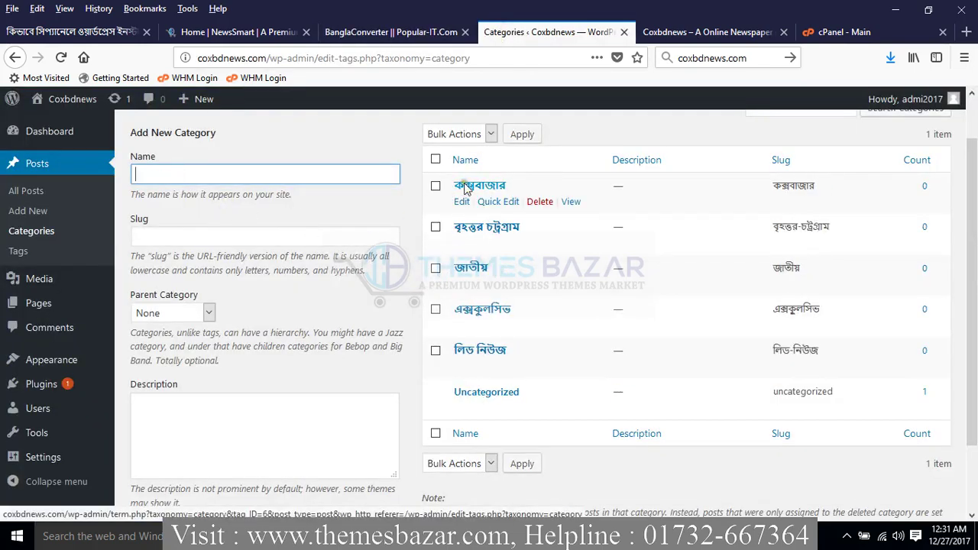
{"action": "left_click", "coordinate": [426, 32]}
Step: Paste কক্সবাজার সদর from the Bangla converter into the category Name field
{"action": "left_click_drag", "start_coordinate": [459, 315], "coordinate": [410, 192]}
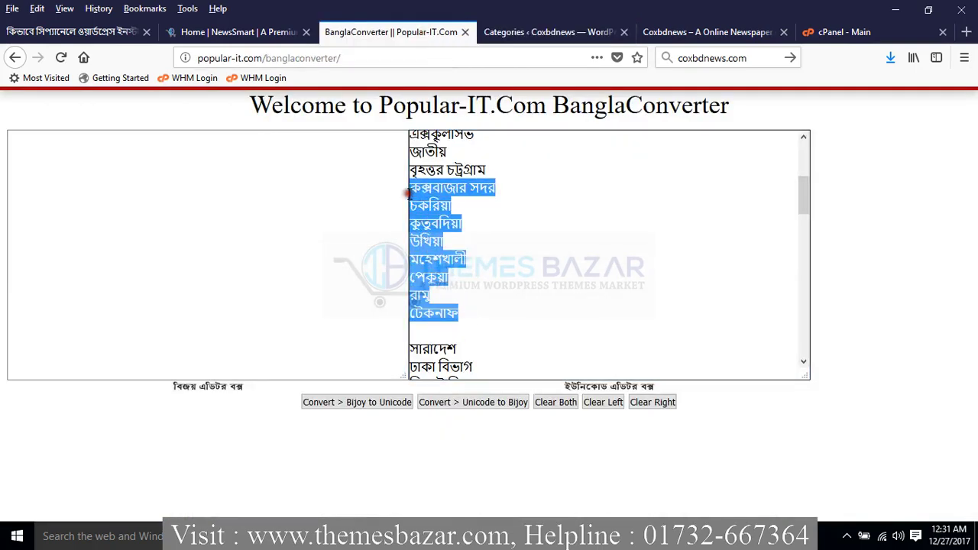
{"action": "left_click", "coordinate": [552, 32]}
{"action": "left_click", "coordinate": [426, 32]}
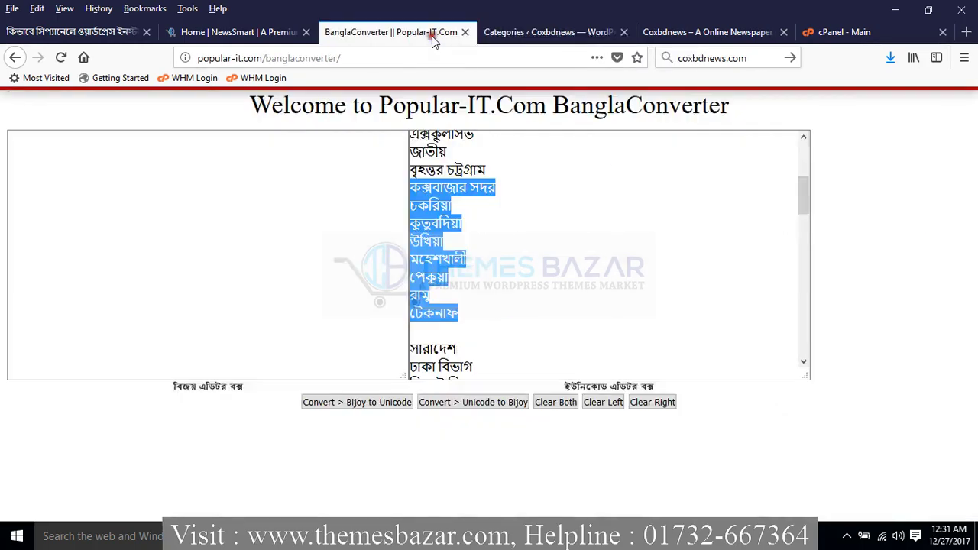
{"action": "left_click", "coordinate": [514, 191]}
{"action": "left_click_drag", "start_coordinate": [513, 191], "coordinate": [404, 188]}
{"action": "key", "text": "ctrl+c"}
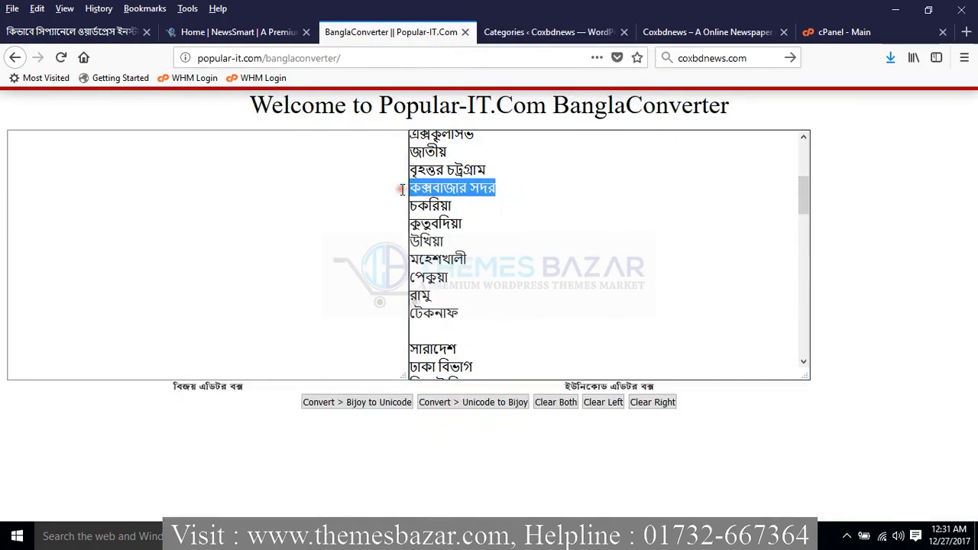
{"action": "left_click", "coordinate": [535, 32]}
{"action": "left_click", "coordinate": [191, 174]}
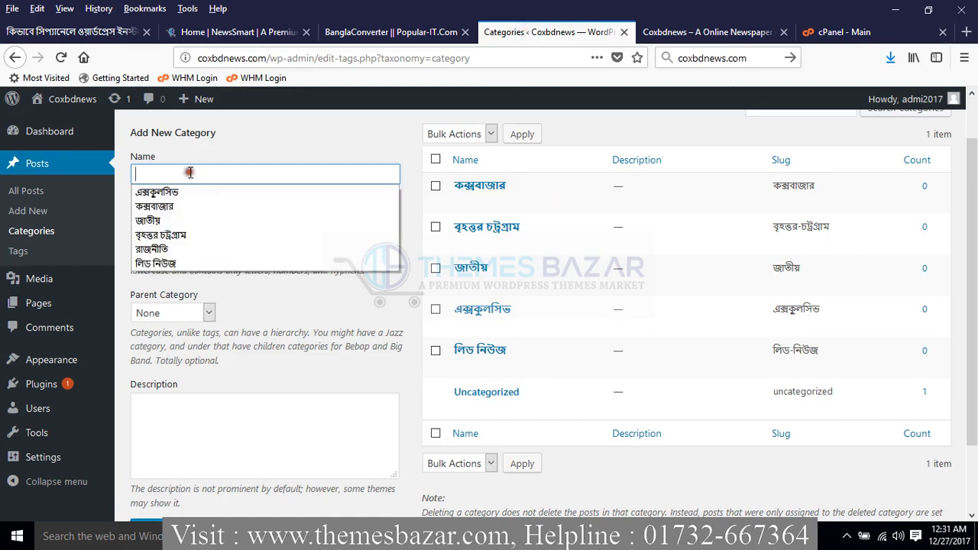
{"action": "key", "text": "ctrl+v"}
Step: Set কক্সবাজার as the parent category and add the new category
{"action": "left_click", "coordinate": [187, 318]}
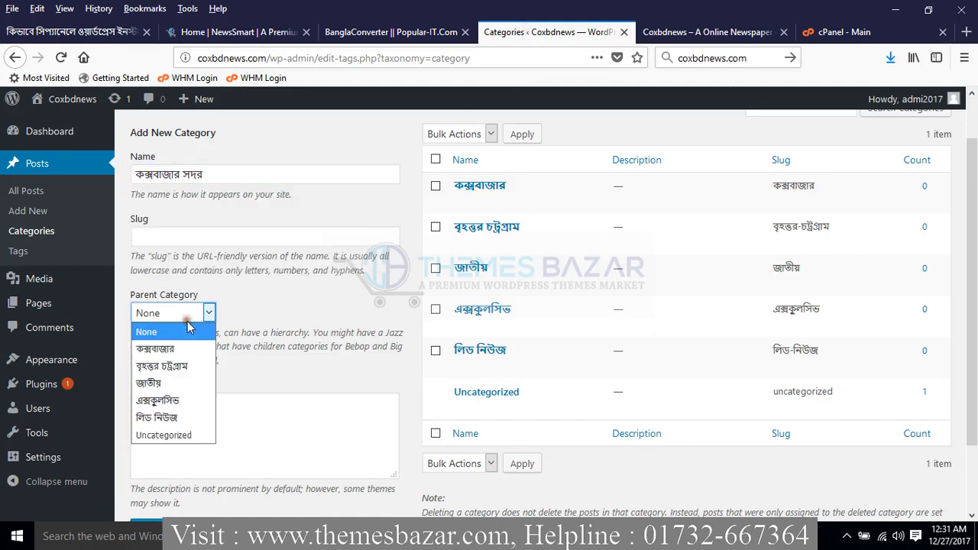
{"action": "left_click", "coordinate": [176, 349]}
{"action": "scroll", "coordinate": [282, 410], "scroll_direction": "down", "scroll_amount": 2}
{"action": "scroll", "coordinate": [229, 436], "scroll_direction": "down", "scroll_amount": 1}
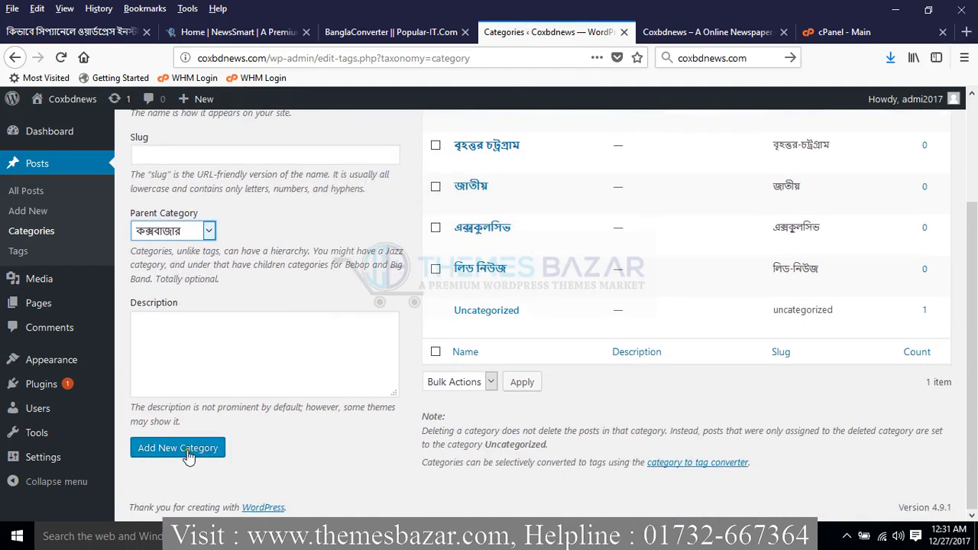
{"action": "left_click", "coordinate": [191, 451]}
{"action": "scroll", "coordinate": [420, 321], "scroll_direction": "up", "scroll_amount": 4}
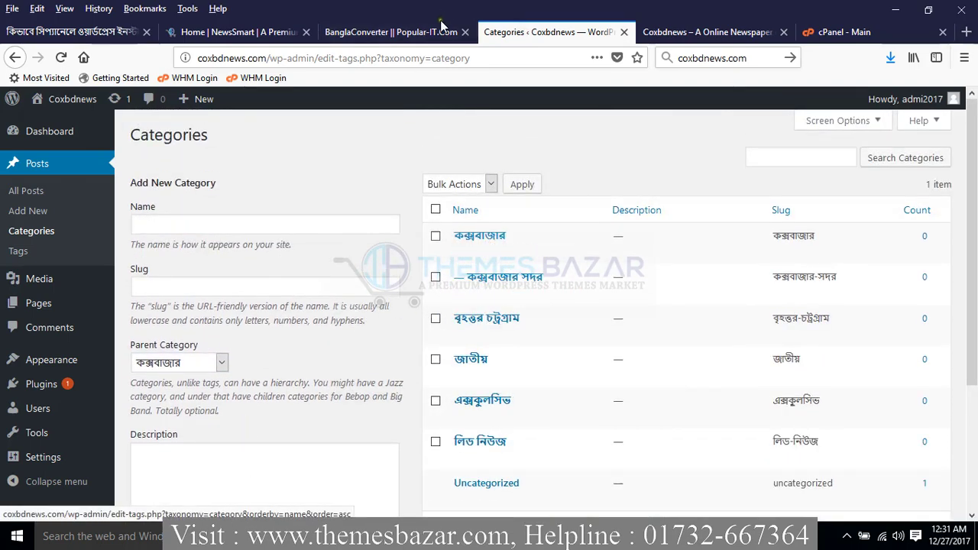
Step: Add চকরিয়া and কুতুবদিয়া under কক্সবাজার, copying each name from the Bangla converter
{"action": "left_click", "coordinate": [392, 31]}
{"action": "left_click_drag", "start_coordinate": [451, 205], "coordinate": [371, 204]}
{"action": "key", "text": "ctrl+c"}
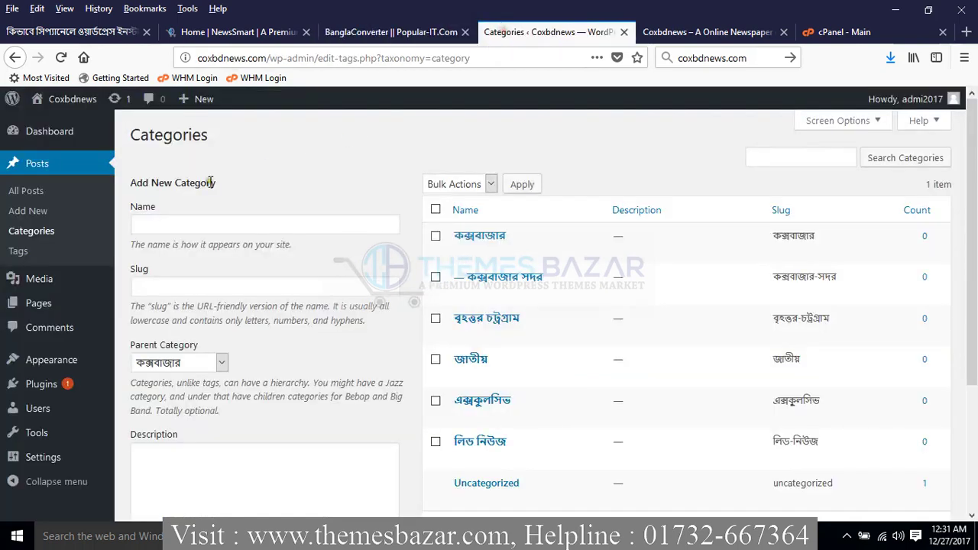
{"action": "left_click", "coordinate": [546, 31]}
{"action": "left_click", "coordinate": [174, 223]}
{"action": "key", "text": "ctrl+v"}
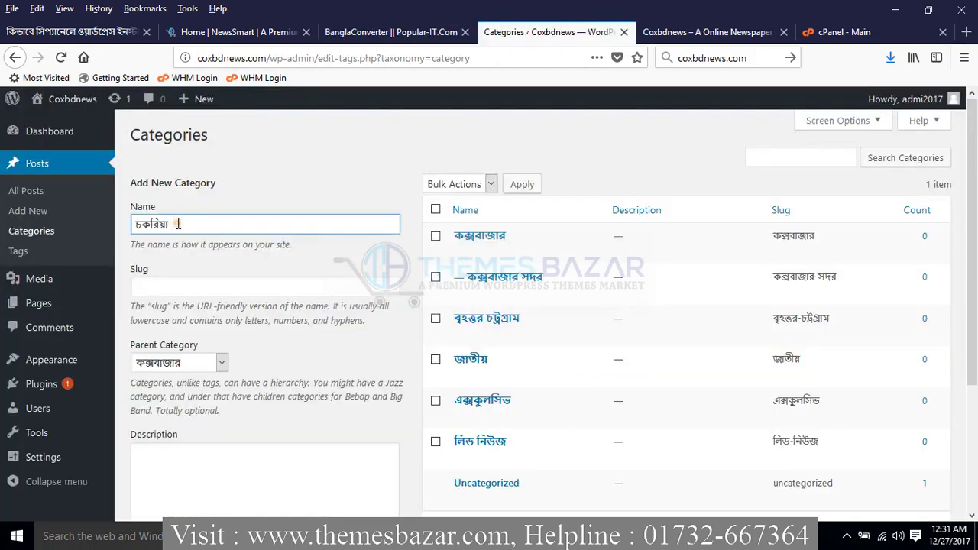
{"action": "key", "text": "Return"}
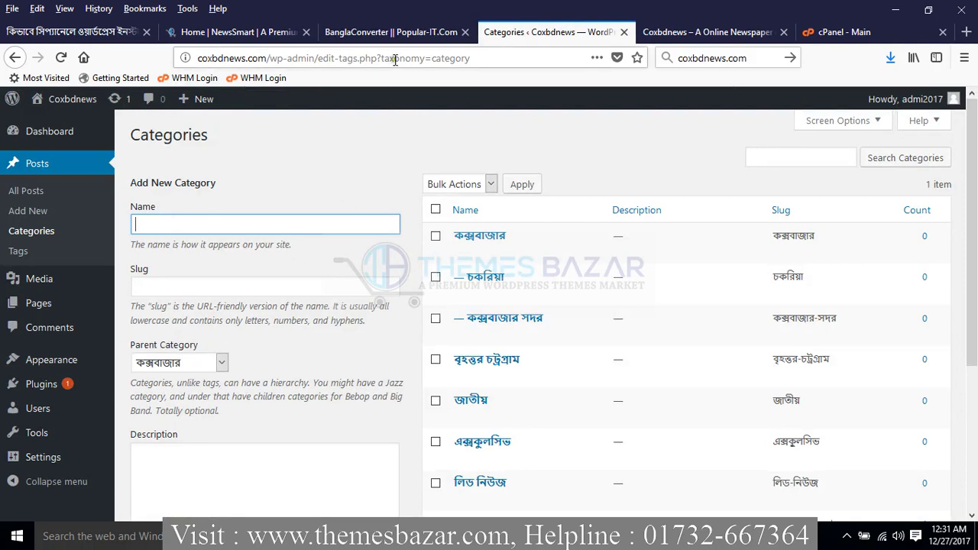
{"action": "mouse_move", "coordinate": [487, 290]}
{"action": "left_click", "coordinate": [391, 32]}
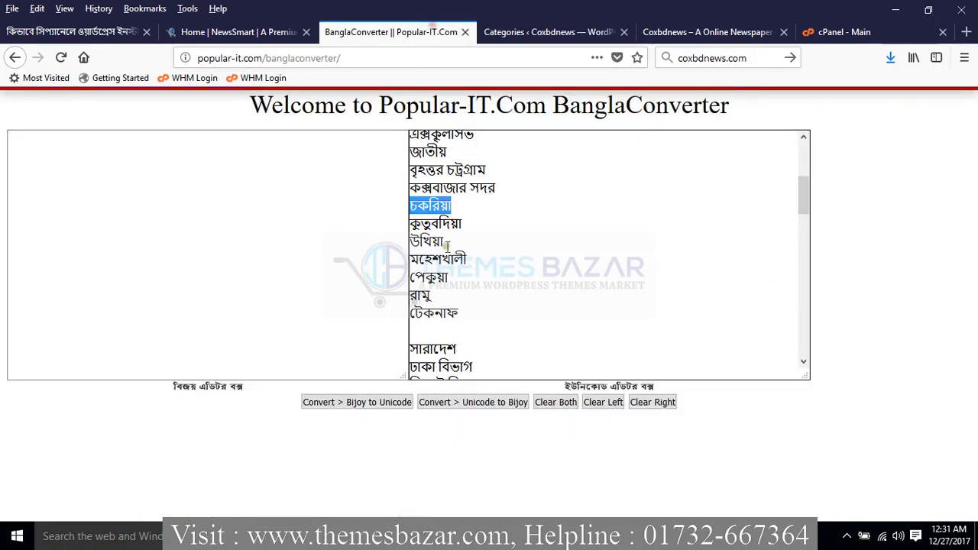
{"action": "left_click_drag", "start_coordinate": [483, 229], "coordinate": [367, 227]}
{"action": "key", "text": "ctrl+c"}
{"action": "left_click", "coordinate": [547, 32]}
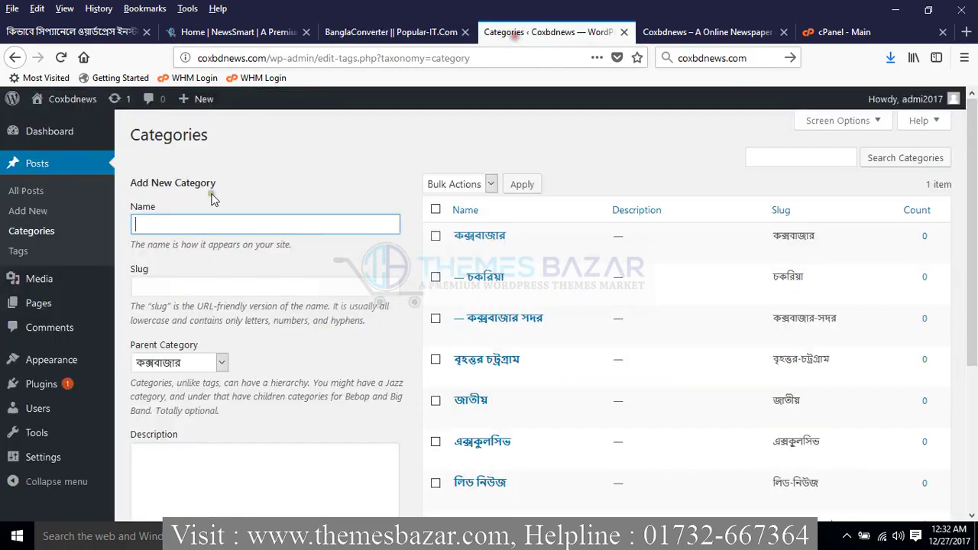
{"action": "left_click", "coordinate": [164, 222]}
{"action": "key", "text": "ctrl+v"}
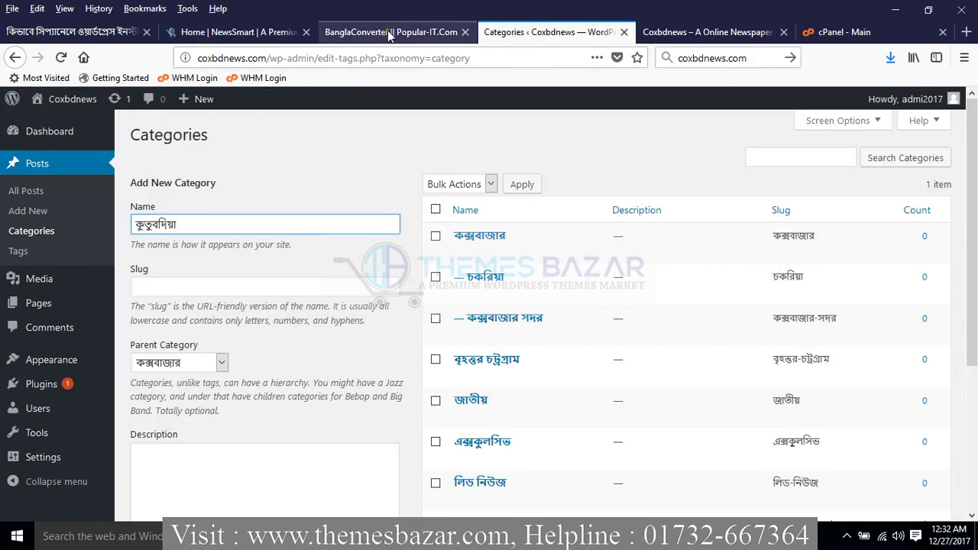
Step: Copy উখিয়া and মহেশখালী from the converter into the category Name field
{"action": "left_click", "coordinate": [389, 34]}
{"action": "left_click_drag", "start_coordinate": [485, 246], "coordinate": [389, 246]}
{"action": "key", "text": "ctrl+c"}
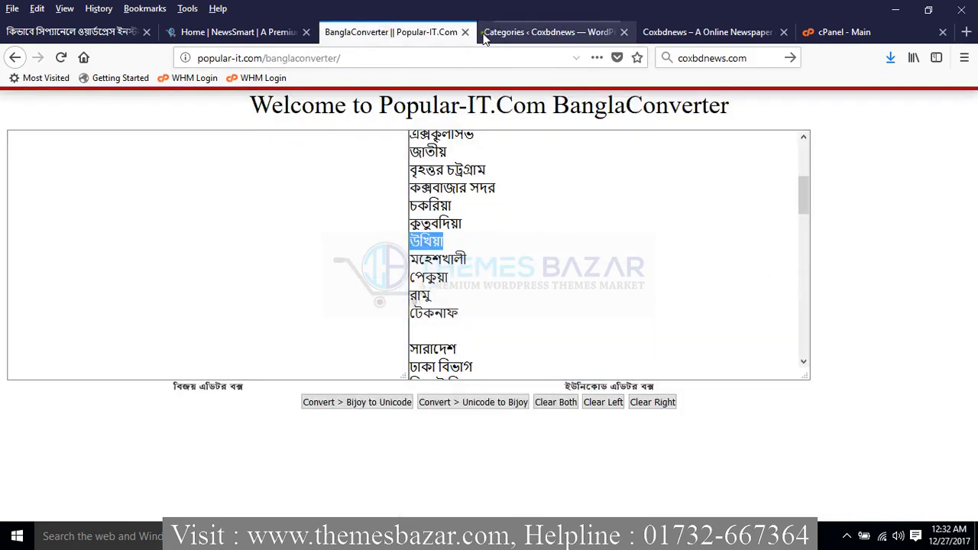
{"action": "left_click", "coordinate": [547, 32]}
{"action": "left_click", "coordinate": [178, 220]}
{"action": "key", "text": "ctrl+v"}
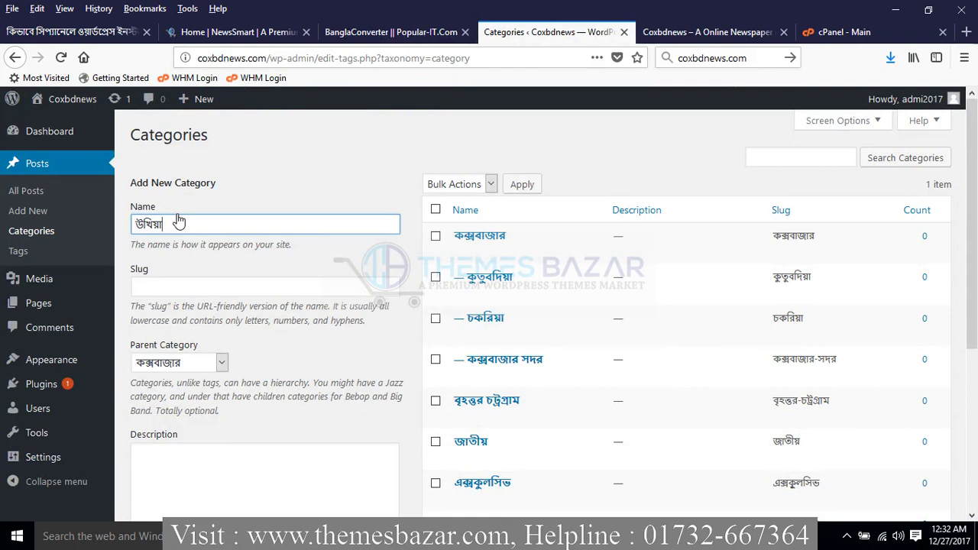
{"action": "left_click", "coordinate": [389, 32]}
{"action": "left_click_drag", "start_coordinate": [484, 260], "coordinate": [394, 260]}
{"action": "key", "text": "ctrl+c"}
{"action": "left_click", "coordinate": [547, 32]}
{"action": "left_click", "coordinate": [201, 220]}
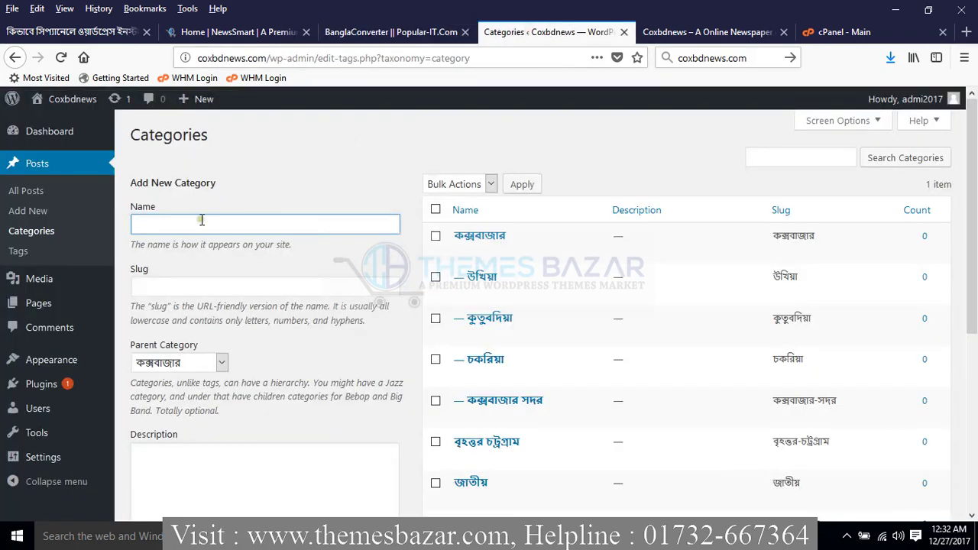
{"action": "key", "text": "ctrl+v"}
Step: Add পেকুয়া, রামু and টেকনাফ as subcategories of কক্সবাজার
{"action": "left_click", "coordinate": [364, 30]}
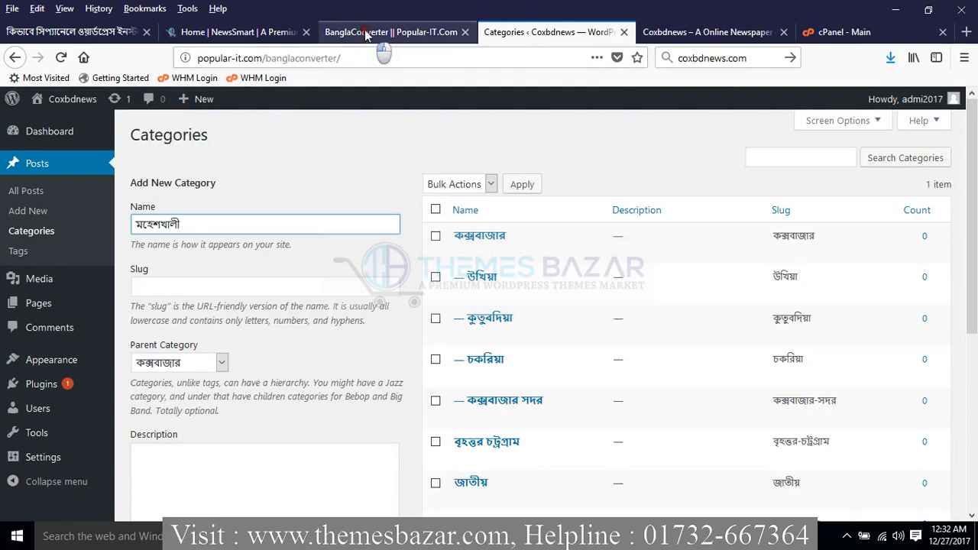
{"action": "left_click_drag", "start_coordinate": [463, 278], "coordinate": [383, 277]}
{"action": "key", "text": "ctrl+c"}
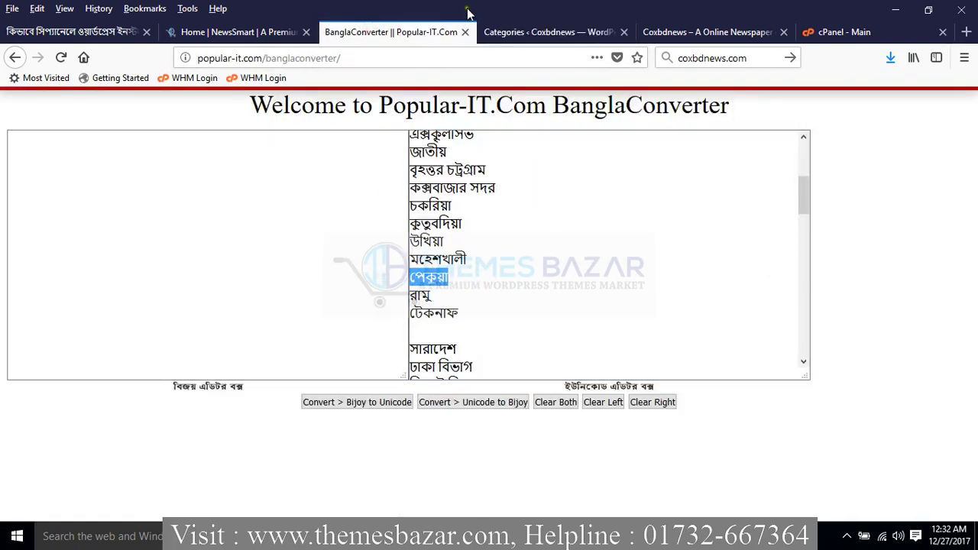
{"action": "left_click", "coordinate": [524, 36]}
{"action": "key", "text": "ctrl+v"}
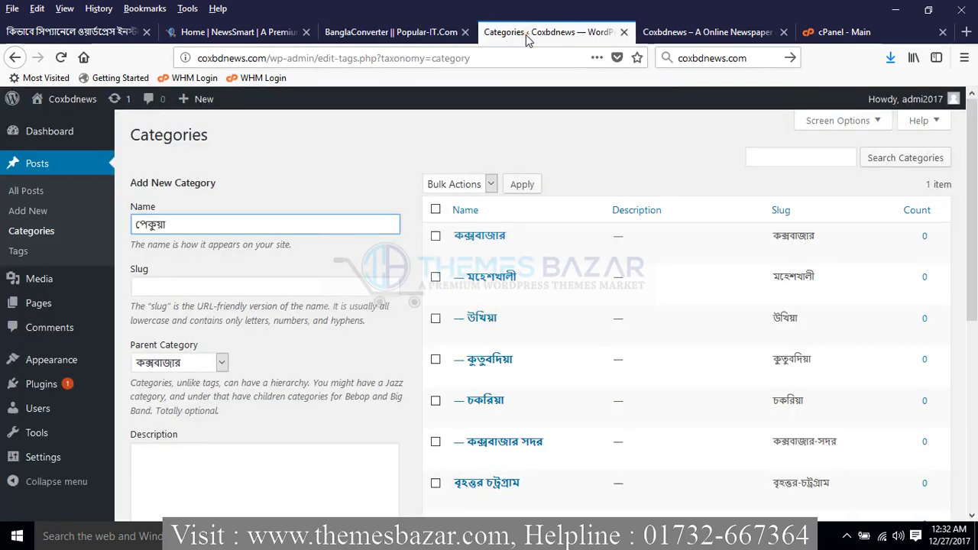
{"action": "left_click", "coordinate": [413, 33]}
{"action": "left_click_drag", "start_coordinate": [443, 296], "coordinate": [386, 295]}
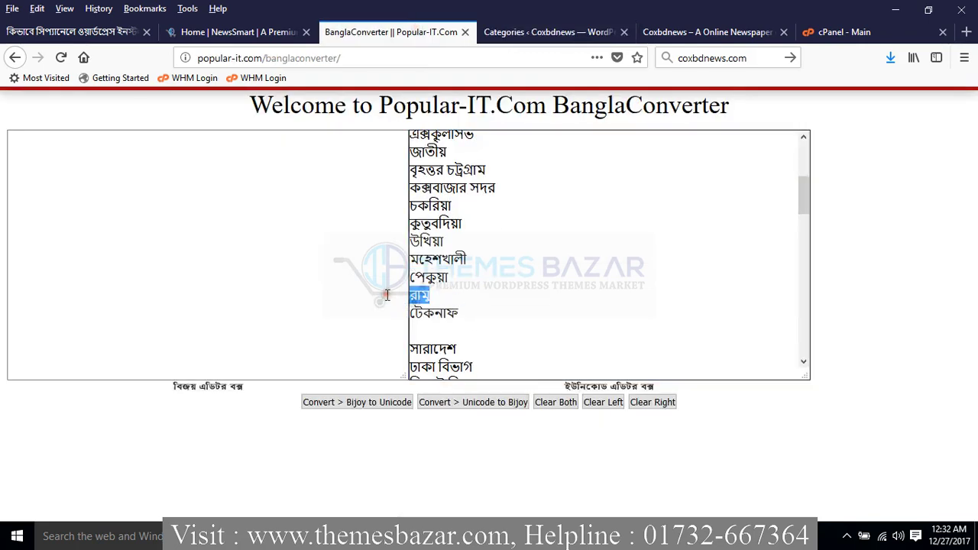
{"action": "left_click", "coordinate": [501, 32]}
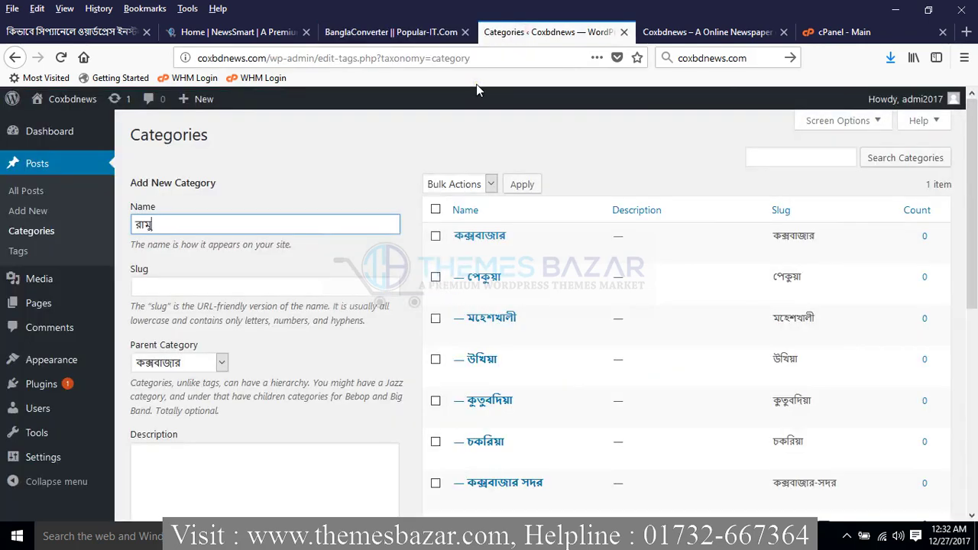
{"action": "left_click", "coordinate": [430, 34]}
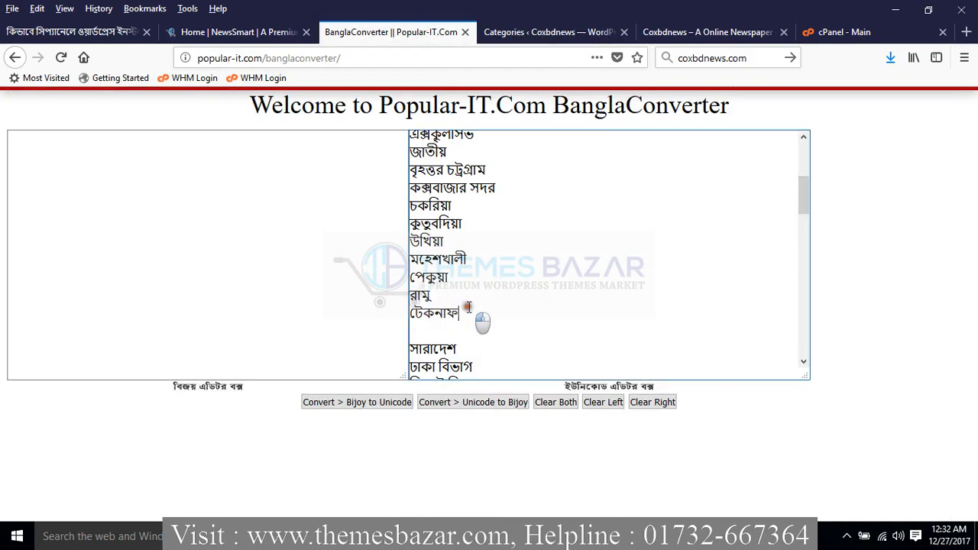
{"action": "left_click_drag", "start_coordinate": [480, 321], "coordinate": [372, 303]}
{"action": "left_click_drag", "start_coordinate": [480, 320], "coordinate": [372, 308]}
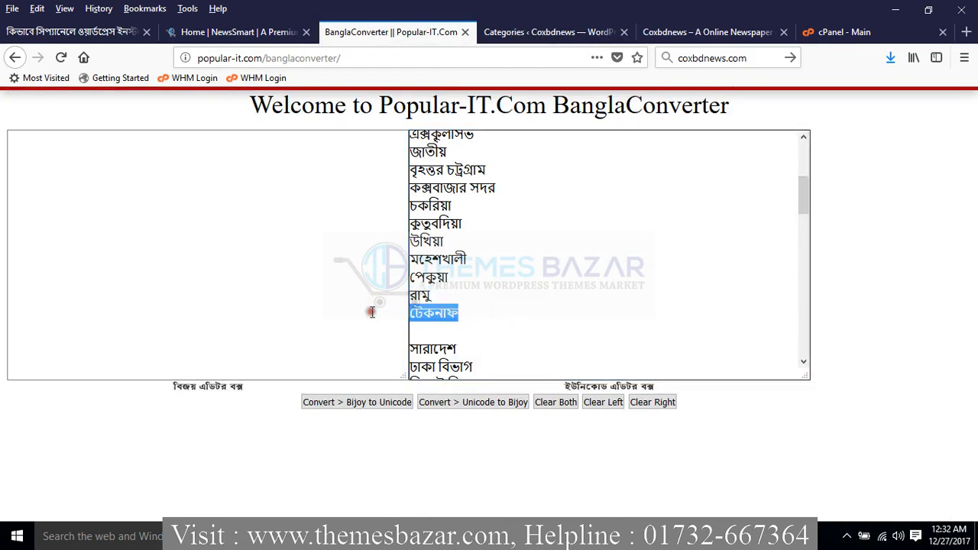
{"action": "left_click", "coordinate": [524, 34]}
{"action": "key", "text": "ctrl+v"}
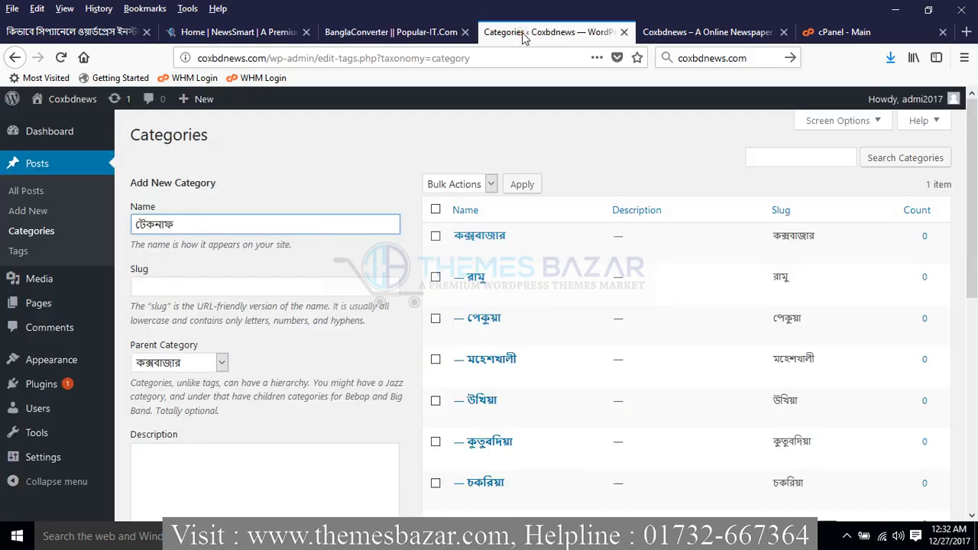
{"action": "key", "text": "Return"}
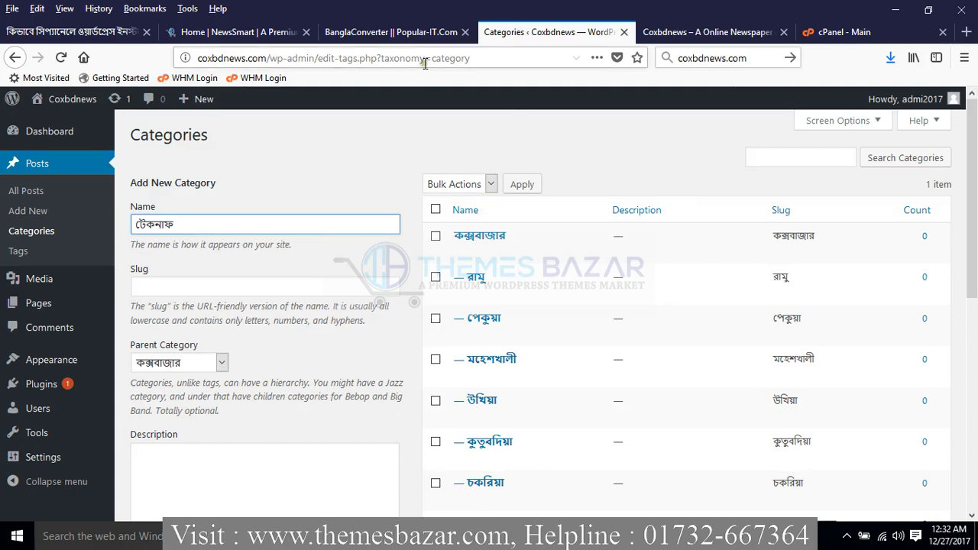
Step: Select সারাদেশ in the converter text for the next category
{"action": "left_click", "coordinate": [406, 40]}
{"action": "scroll", "coordinate": [470, 306], "scroll_direction": "down", "scroll_amount": 2}
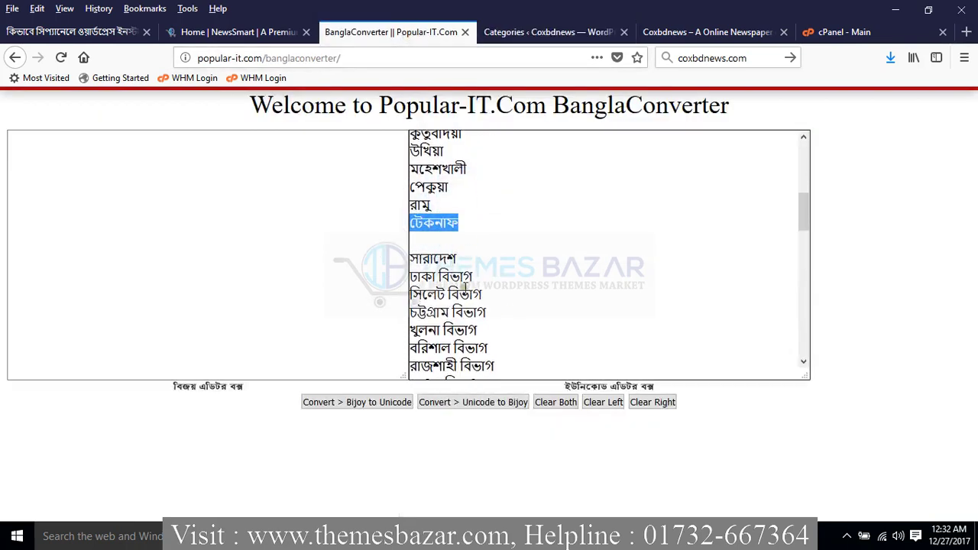
{"action": "left_click_drag", "start_coordinate": [471, 260], "coordinate": [405, 261]}
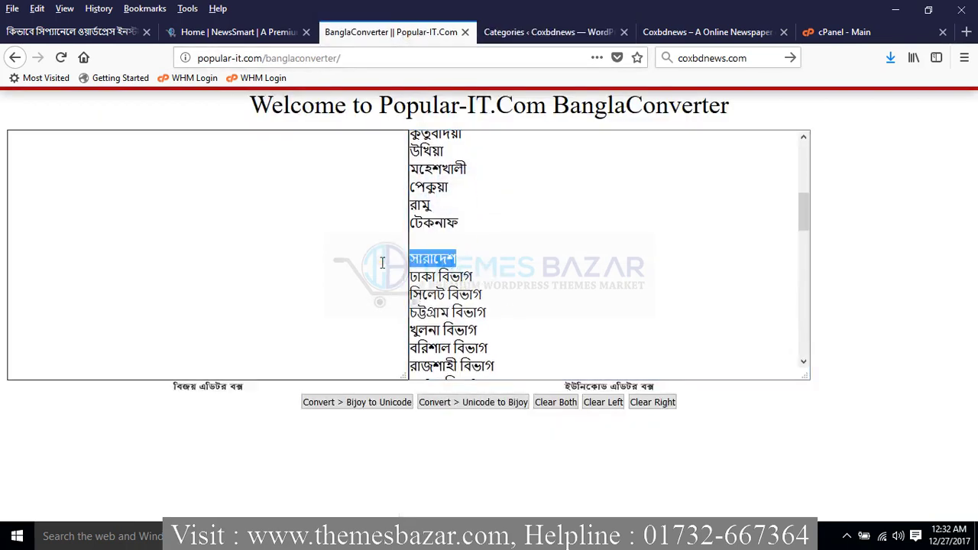
{"action": "left_click", "coordinate": [549, 32]}
Step: Create সারাদেশ as a top-level category with Parent Category None
{"action": "key", "text": "ctrl+v"}
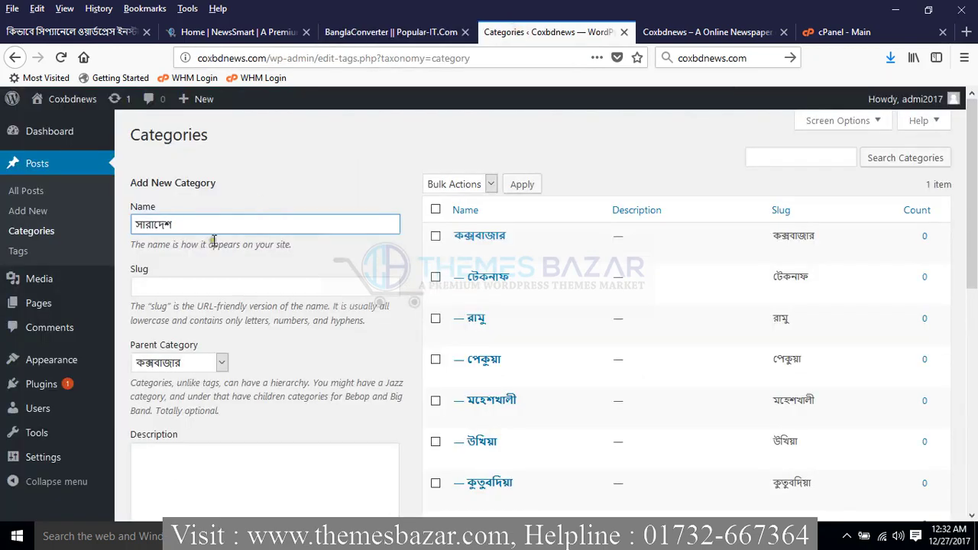
{"action": "scroll", "coordinate": [191, 451], "scroll_direction": "down", "scroll_amount": 4}
{"action": "scroll", "coordinate": [196, 391], "scroll_direction": "up", "scroll_amount": 4}
{"action": "left_click", "coordinate": [191, 367]}
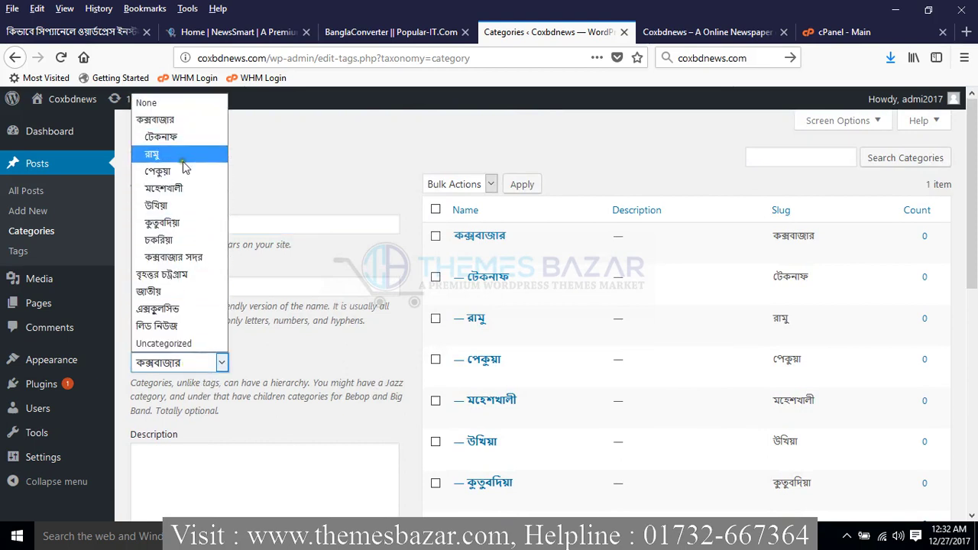
{"action": "left_click", "coordinate": [166, 107]}
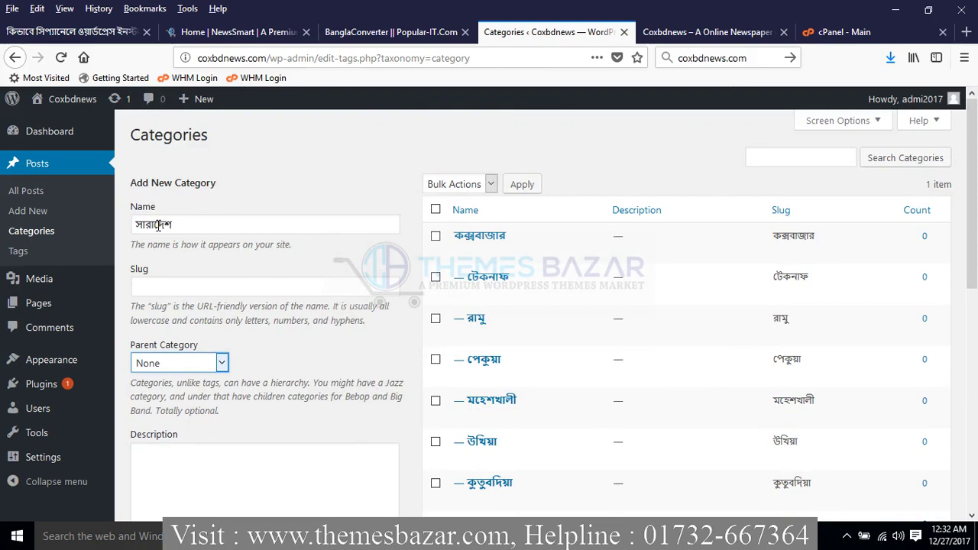
{"action": "scroll", "coordinate": [236, 283], "scroll_direction": "down", "scroll_amount": 2}
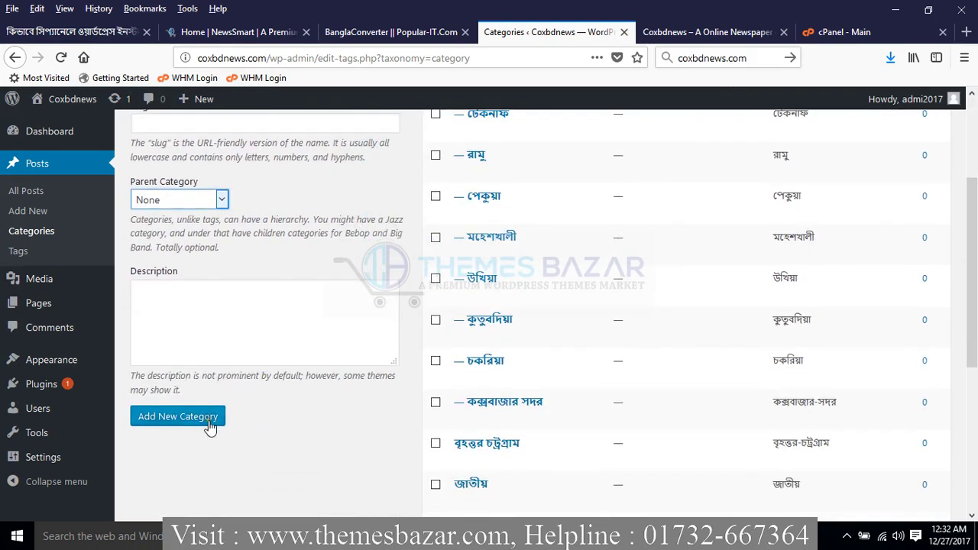
{"action": "left_click", "coordinate": [208, 419]}
{"action": "scroll", "coordinate": [277, 418], "scroll_direction": "up", "scroll_amount": 2}
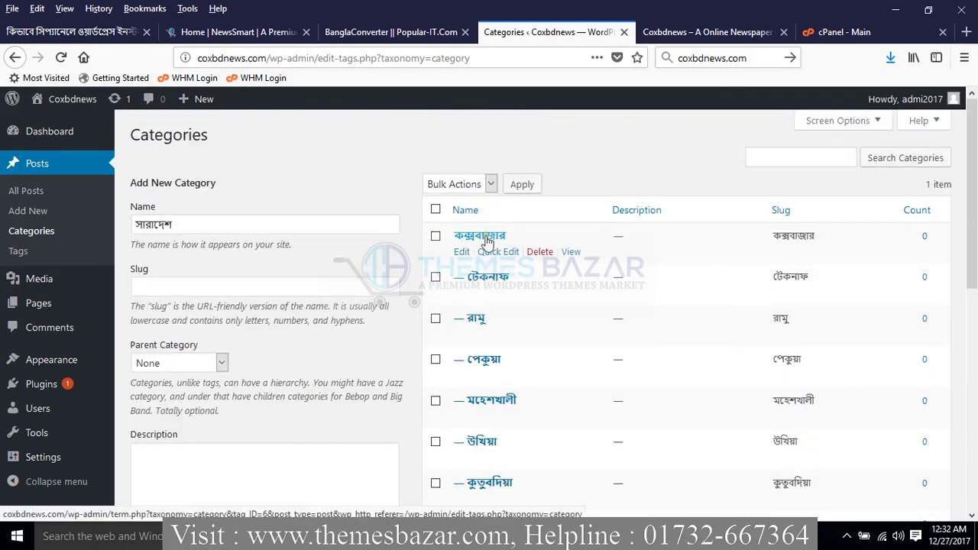
{"action": "left_click", "coordinate": [391, 32]}
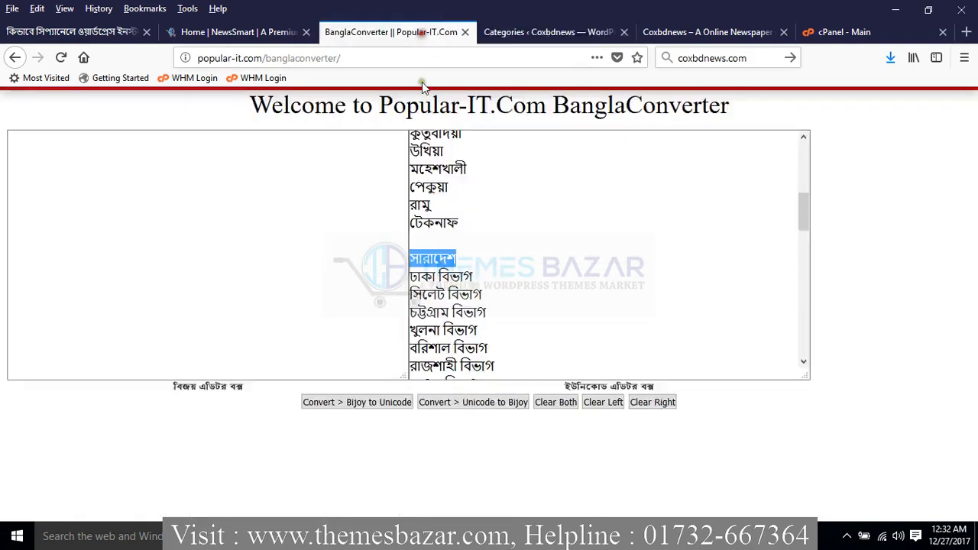
{"action": "left_click_drag", "start_coordinate": [476, 277], "coordinate": [388, 276]}
{"action": "key", "text": "ctrl+c"}
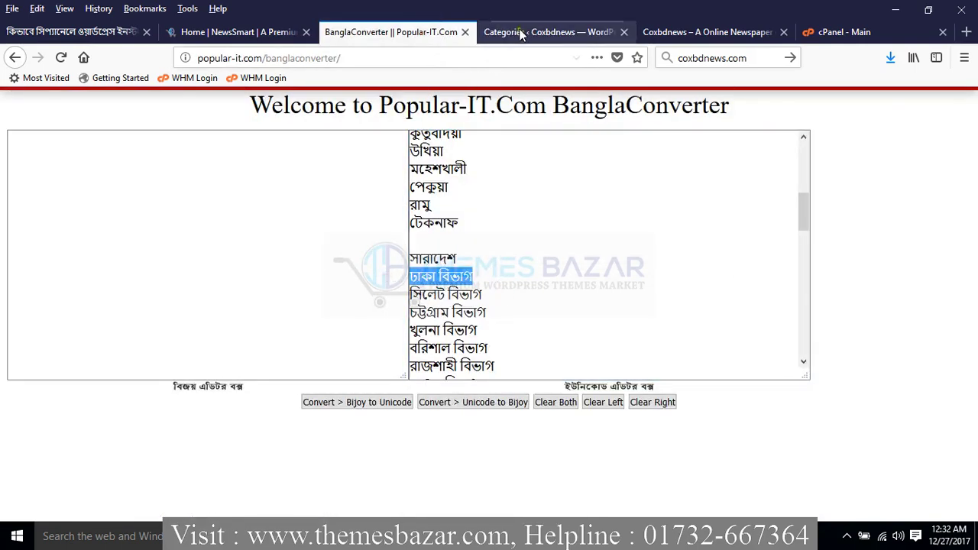
Step: Add ঢাকা বিভাগ as a category under parent সারাদেশ
{"action": "left_click", "coordinate": [549, 31]}
{"action": "left_click", "coordinate": [179, 222]}
{"action": "key", "text": "ctrl+v"}
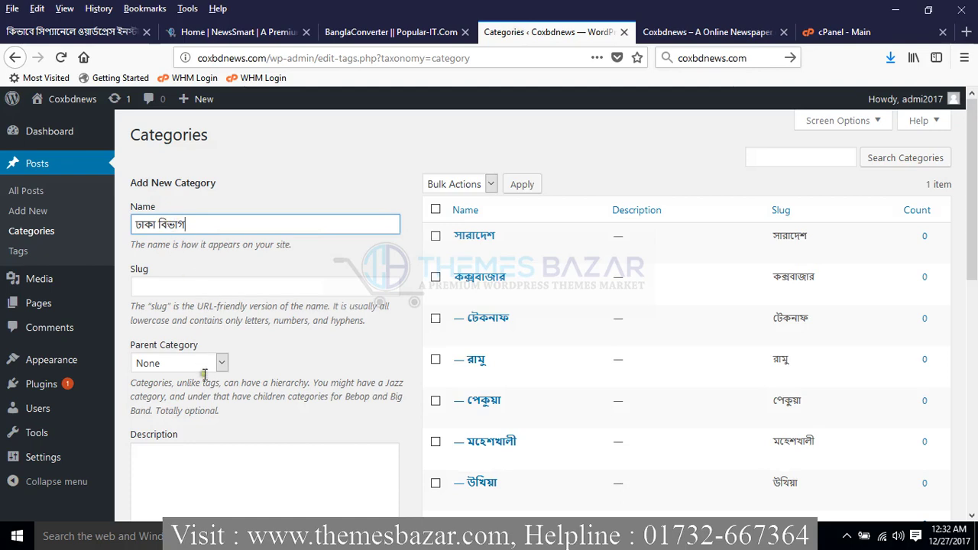
{"action": "left_click", "coordinate": [221, 363]}
{"action": "left_click", "coordinate": [188, 114]}
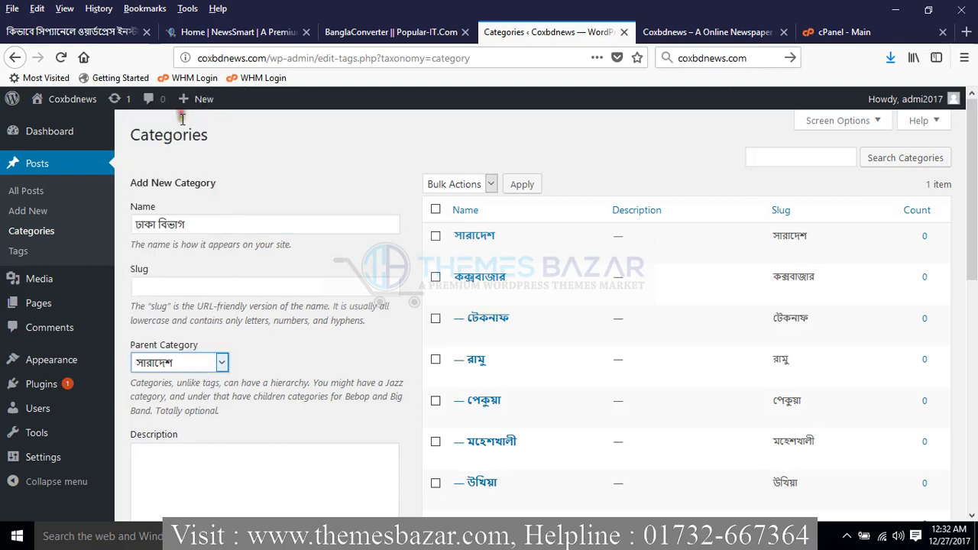
{"action": "scroll", "coordinate": [179, 435], "scroll_direction": "down", "scroll_amount": 2}
{"action": "left_click", "coordinate": [183, 417]}
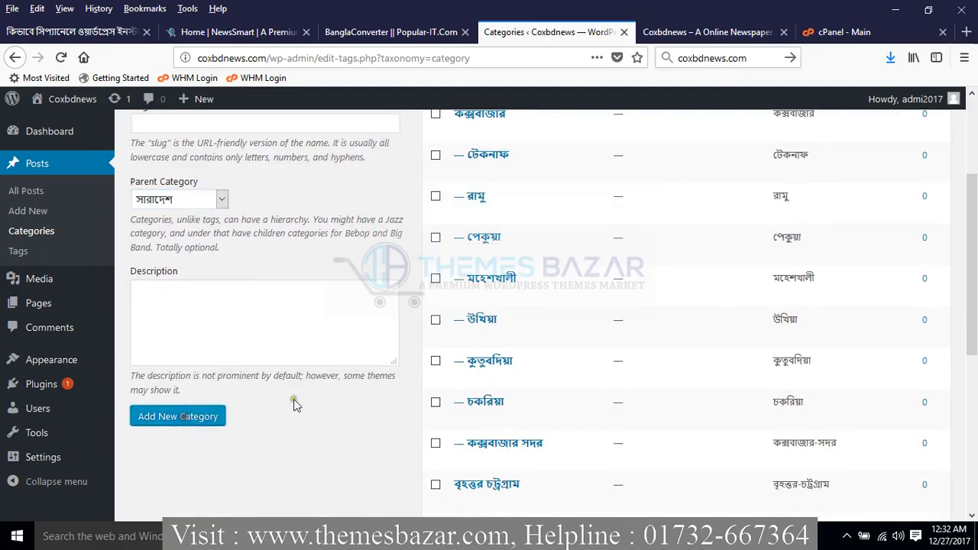
{"action": "scroll", "coordinate": [294, 399], "scroll_direction": "up", "scroll_amount": 2}
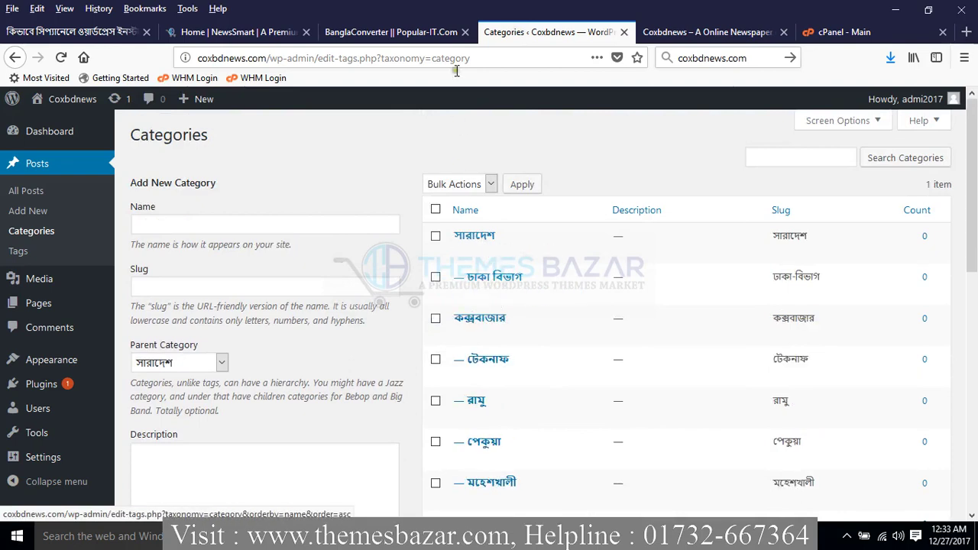
Step: Copy সিলেট বিভাগ and চট্টগ্রাম বিভাগ from the converter into the category Name
{"action": "left_click", "coordinate": [433, 36]}
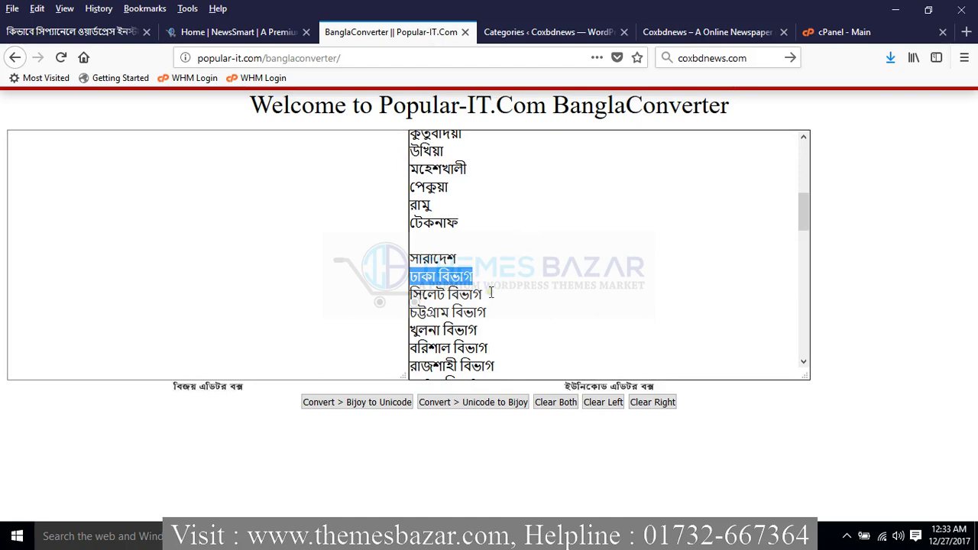
{"action": "triple_click", "coordinate": [491, 293]}
{"action": "key", "text": "ctrl+c"}
{"action": "left_click", "coordinate": [546, 32]}
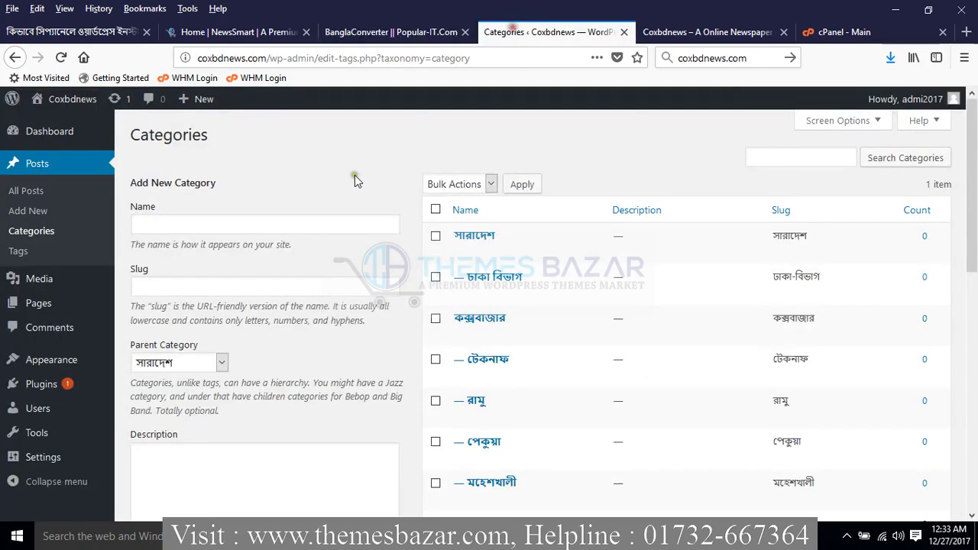
{"action": "left_click", "coordinate": [197, 223]}
{"action": "key", "text": "ctrl+v"}
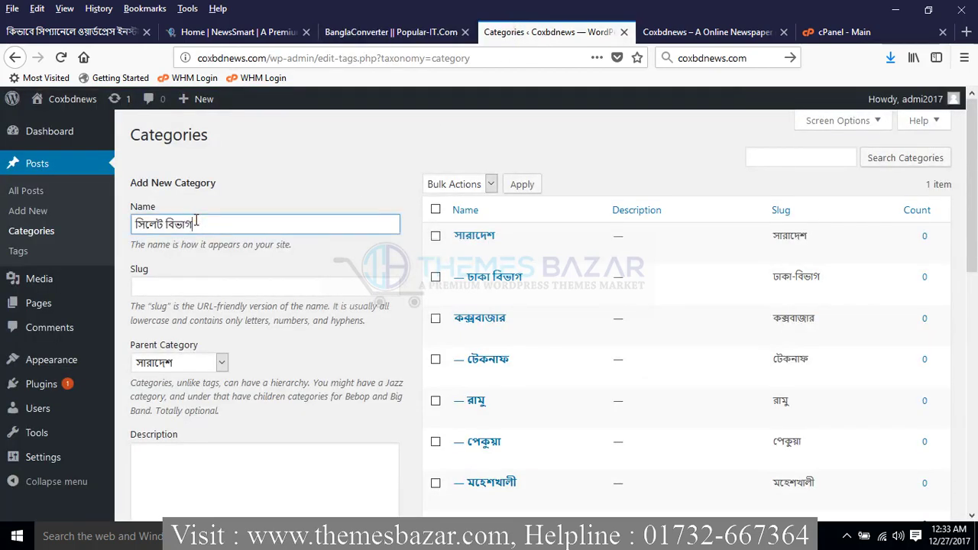
{"action": "left_click", "coordinate": [388, 32]}
{"action": "left_click", "coordinate": [491, 311]}
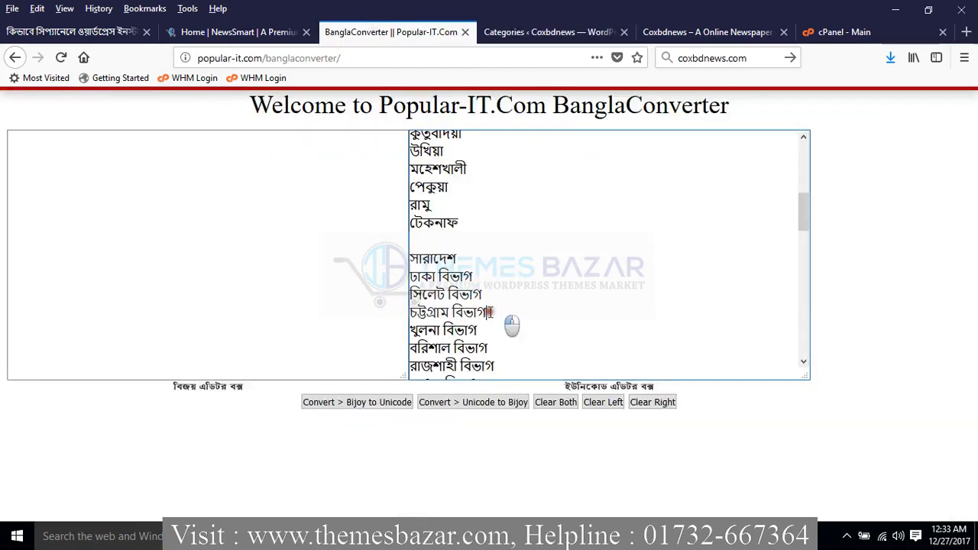
{"action": "triple_click", "coordinate": [490, 312]}
{"action": "key", "text": "ctrl+c"}
{"action": "left_click", "coordinate": [546, 32]}
{"action": "key", "text": "ctrl+v"}
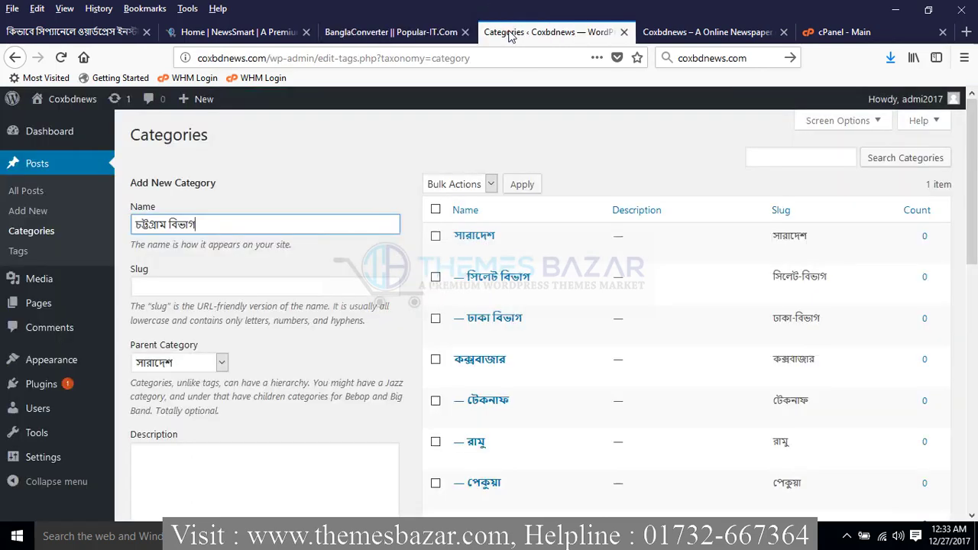
Step: Copy খুলনা বিভাগ and বরিশাল বিভাগ into the category Name field
{"action": "left_click", "coordinate": [428, 34]}
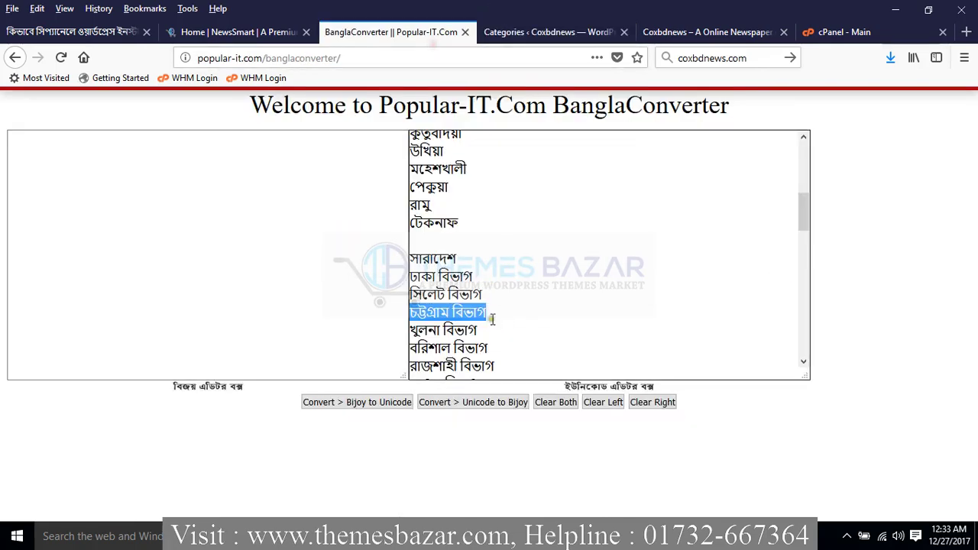
{"action": "left_click_drag", "start_coordinate": [490, 330], "coordinate": [397, 331]}
{"action": "key", "text": "ctrl+c"}
{"action": "left_click", "coordinate": [515, 37]}
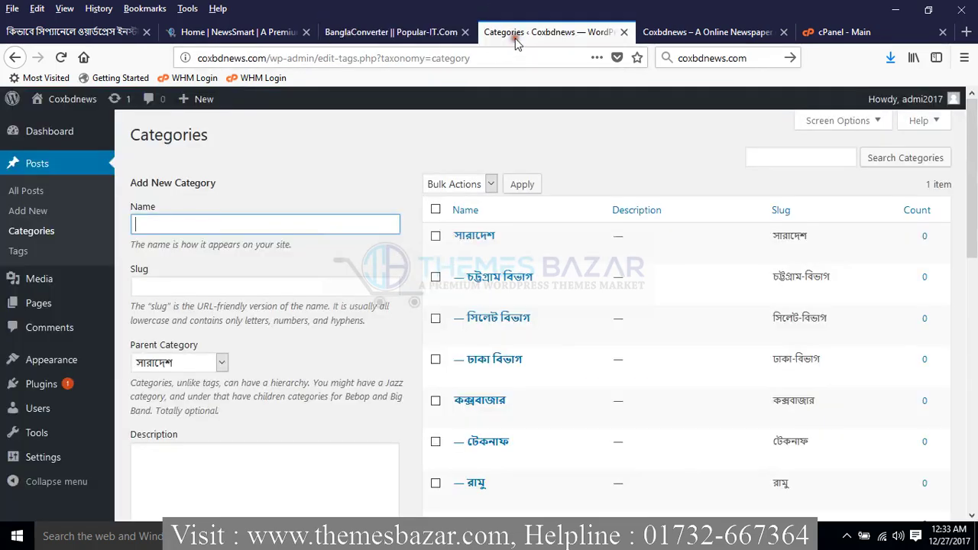
{"action": "key", "text": "ctrl+v"}
{"action": "left_click", "coordinate": [463, 31]}
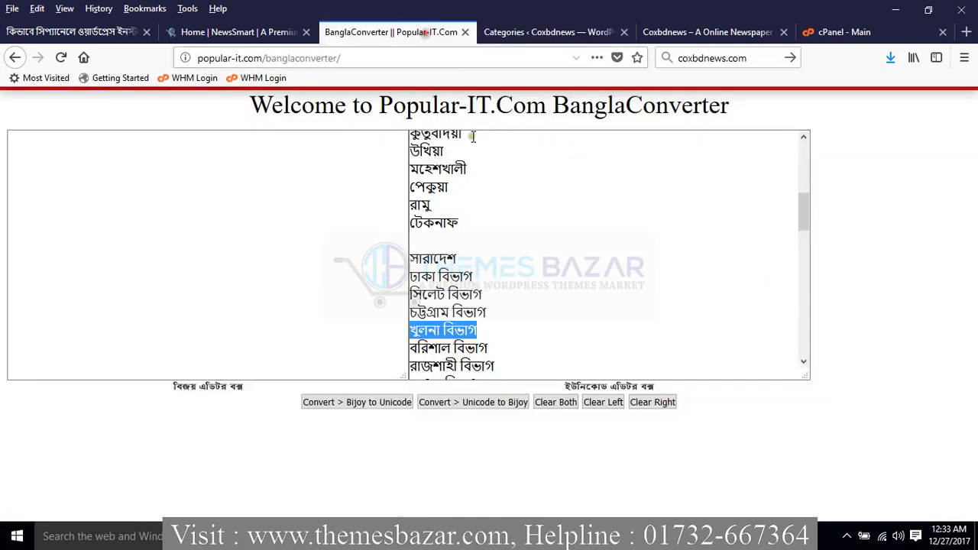
{"action": "left_click_drag", "start_coordinate": [506, 345], "coordinate": [375, 338]}
{"action": "key", "text": "ctrl+c"}
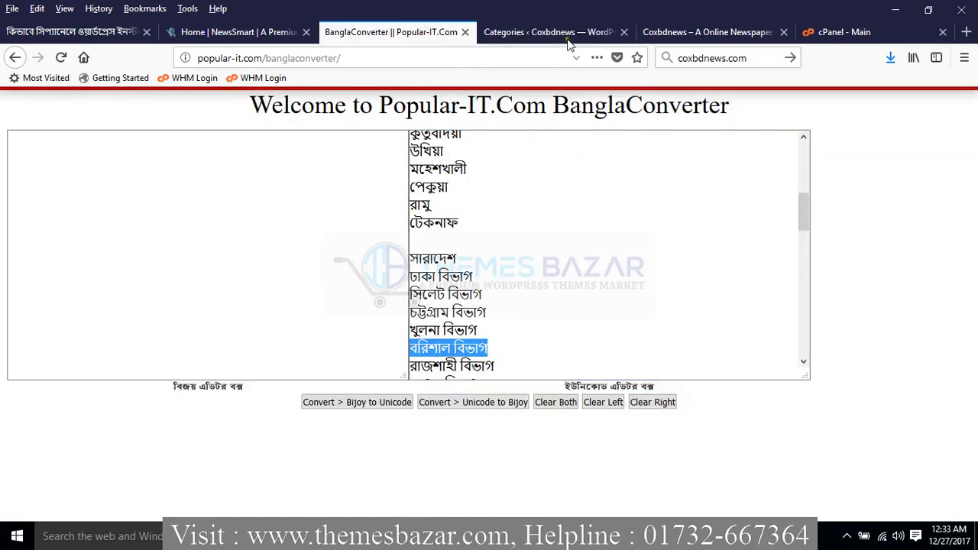
{"action": "left_click", "coordinate": [550, 33]}
{"action": "key", "text": "ctrl+v"}
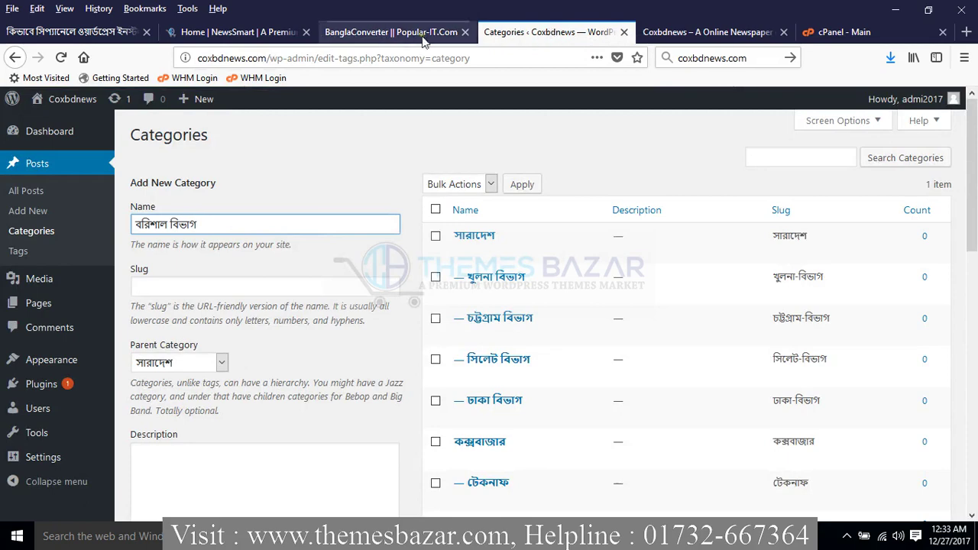
Step: Copy রাজশাহী বিভাগ and রংপুর বিভাগ into the category Name field
{"action": "left_click", "coordinate": [407, 32]}
{"action": "scroll", "coordinate": [495, 280], "scroll_direction": "down", "scroll_amount": 2}
{"action": "left_click_drag", "start_coordinate": [494, 281], "coordinate": [389, 277]}
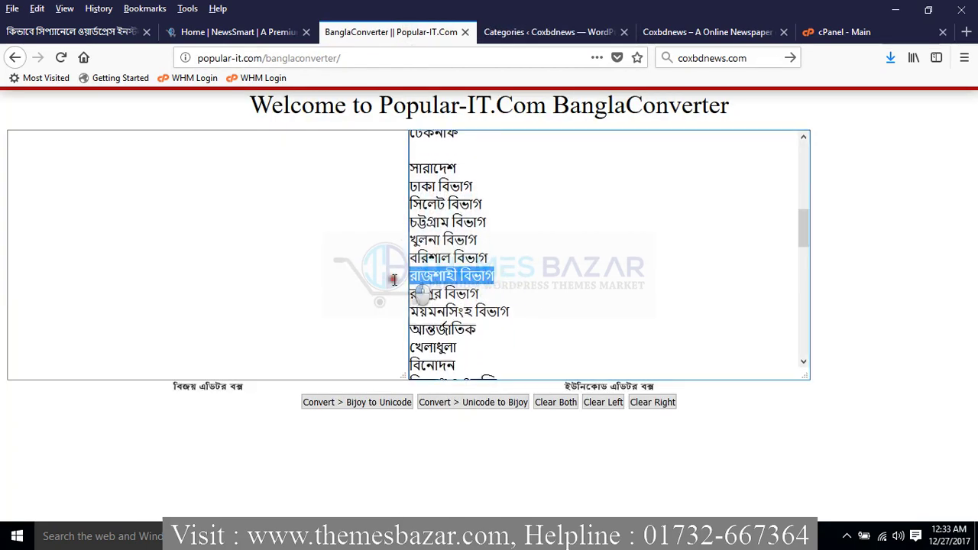
{"action": "key", "text": "ctrl+c"}
{"action": "left_click", "coordinate": [545, 34]}
{"action": "key", "text": "ctrl+v"}
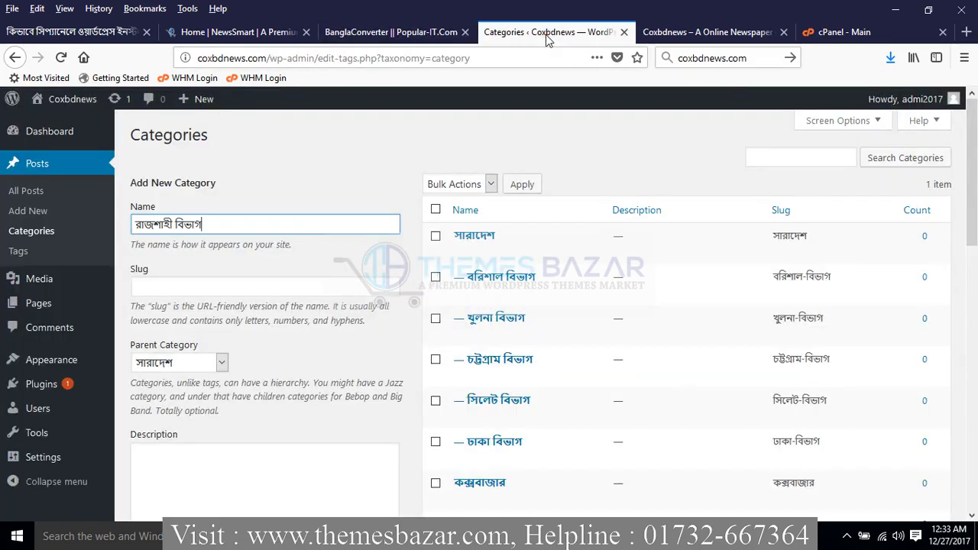
{"action": "left_click", "coordinate": [392, 32]}
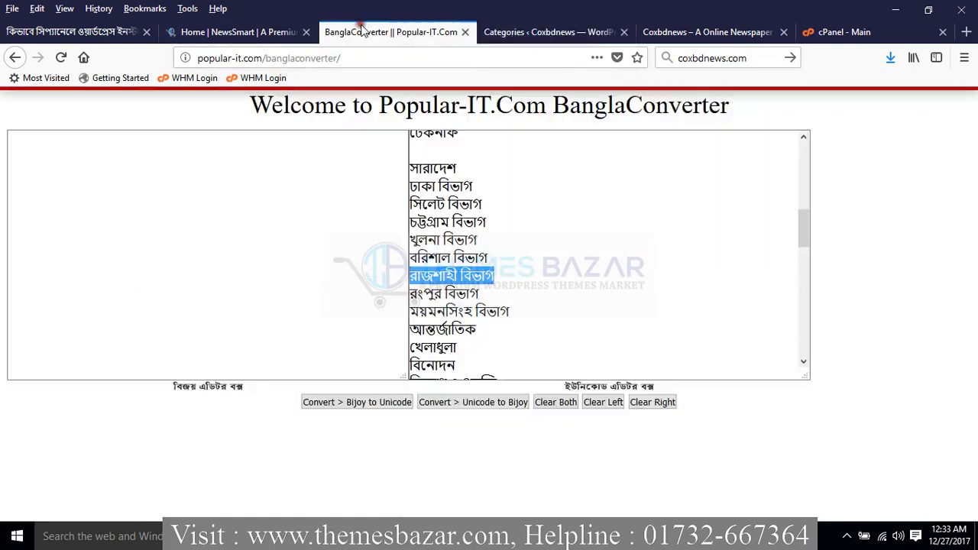
{"action": "left_click", "coordinate": [476, 296]}
{"action": "left_click_drag", "start_coordinate": [476, 296], "coordinate": [390, 295]}
{"action": "key", "text": "ctrl+c"}
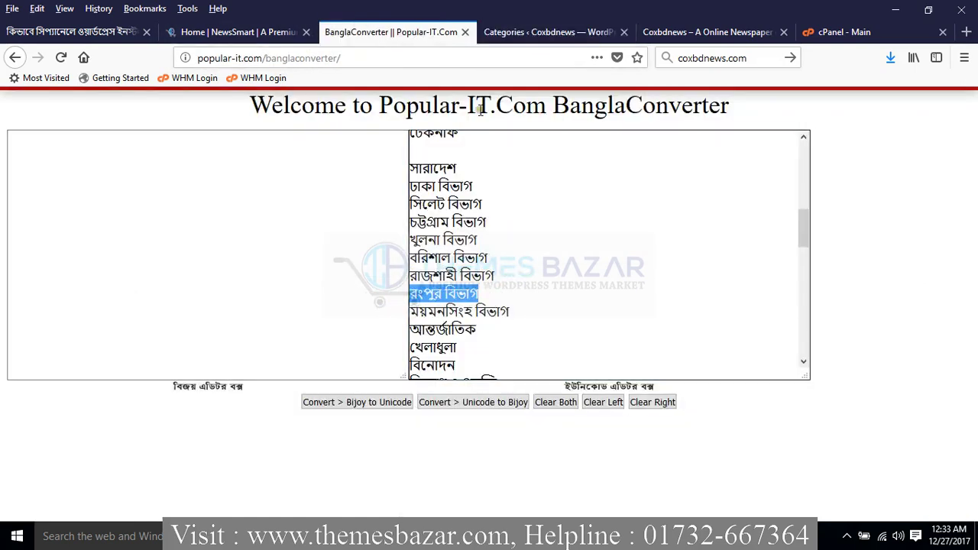
{"action": "left_click", "coordinate": [526, 34]}
{"action": "key", "text": "ctrl+v"}
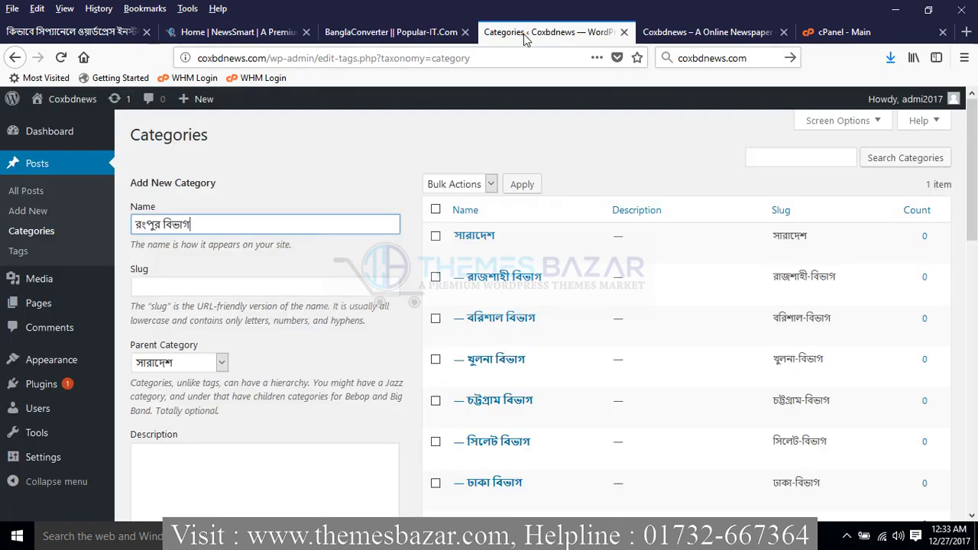
Step: Paste ময়মনসিংহ বিভাগ as a category name, then select আন্তর্জাতিক in the converter
{"action": "left_click", "coordinate": [405, 35]}
{"action": "left_click_drag", "start_coordinate": [520, 312], "coordinate": [369, 318]}
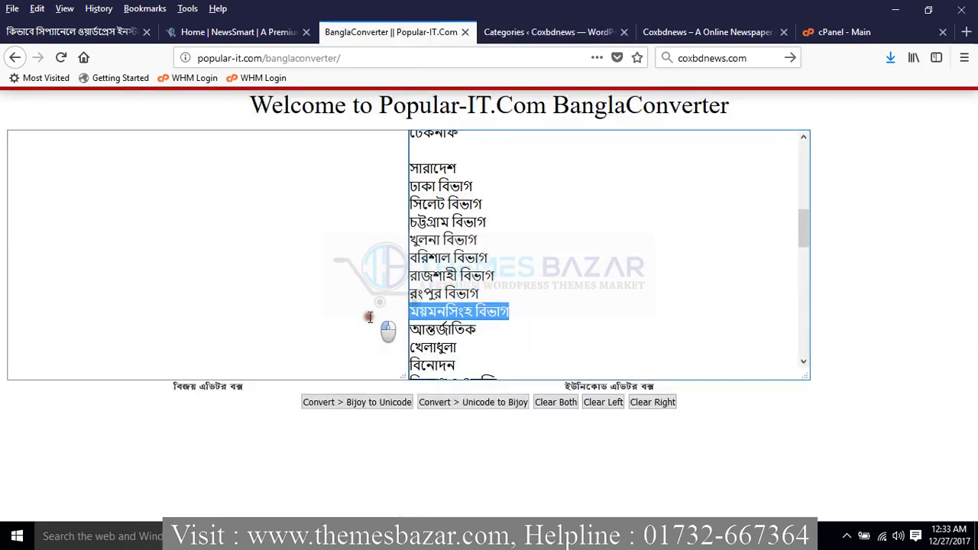
{"action": "key", "text": "ctrl+c"}
{"action": "left_click", "coordinate": [526, 34]}
{"action": "key", "text": "ctrl+v"}
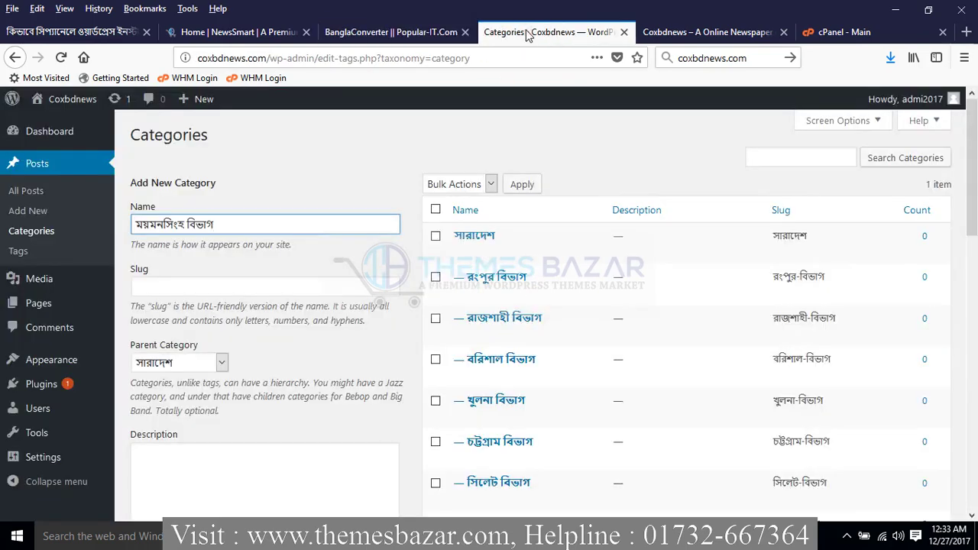
{"action": "left_click", "coordinate": [428, 32]}
{"action": "scroll", "coordinate": [498, 234], "scroll_direction": "down", "scroll_amount": 4}
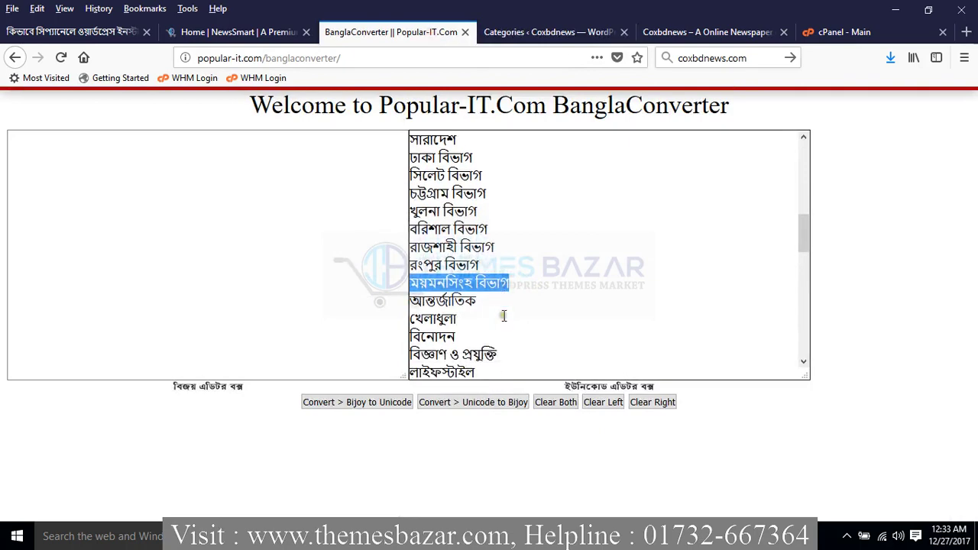
{"action": "left_click_drag", "start_coordinate": [493, 149], "coordinate": [382, 148]}
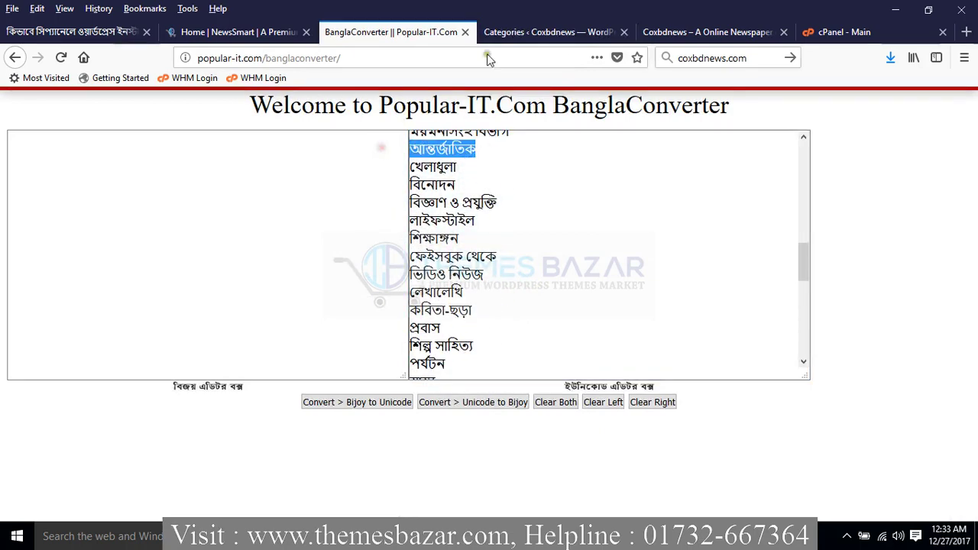
Step: Create আন্তর্জাতিক as a top-level category with Parent Category None
{"action": "left_click", "coordinate": [524, 36]}
{"action": "key", "text": "ctrl+v"}
{"action": "scroll", "coordinate": [209, 298], "scroll_direction": "down", "scroll_amount": 2}
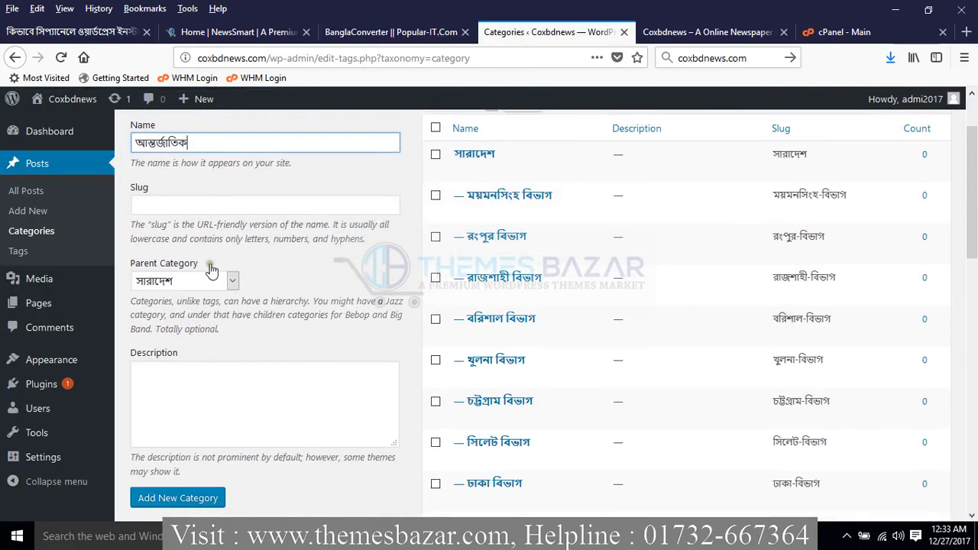
{"action": "left_click", "coordinate": [197, 283]}
{"action": "left_click", "coordinate": [146, 300]}
{"action": "scroll", "coordinate": [230, 458], "scroll_direction": "down", "scroll_amount": 2}
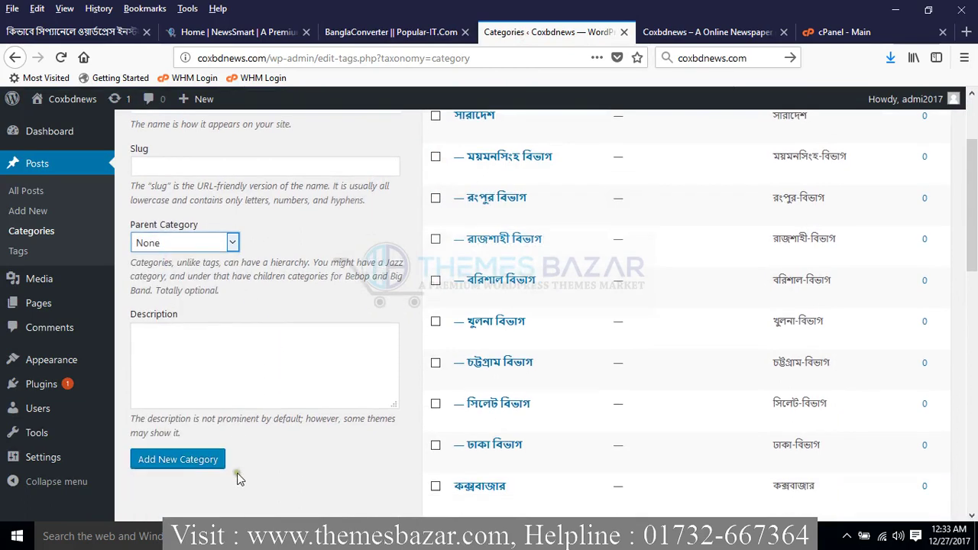
{"action": "left_click", "coordinate": [197, 415]}
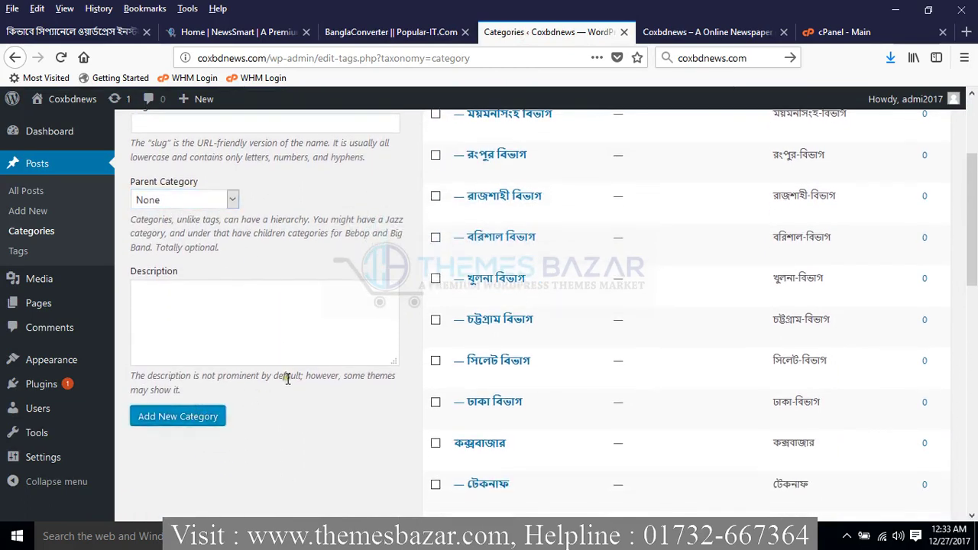
{"action": "left_click", "coordinate": [403, 32]}
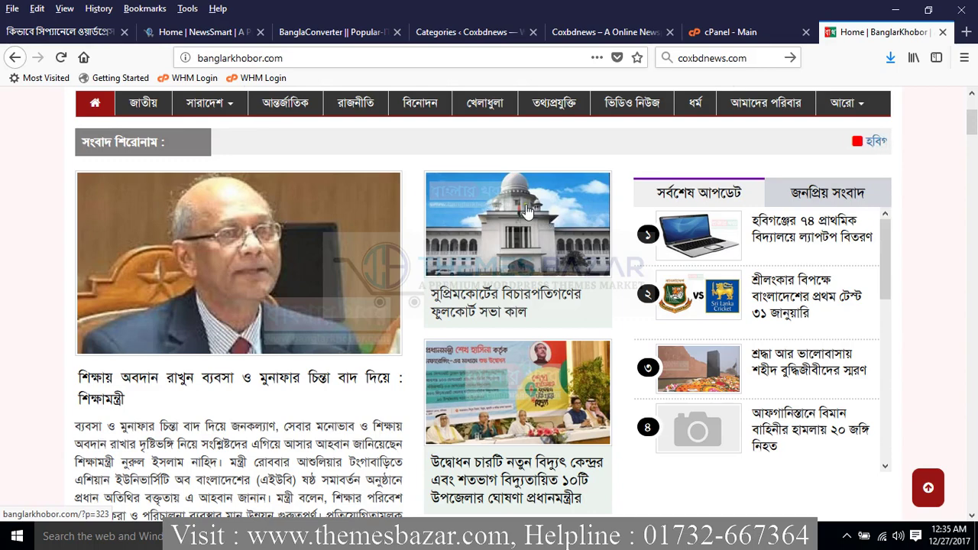
Step: Return via the NewsSmart demo page to the Coxbdnews Categories admin page
{"action": "scroll", "coordinate": [408, 174], "scroll_direction": "up", "scroll_amount": 3}
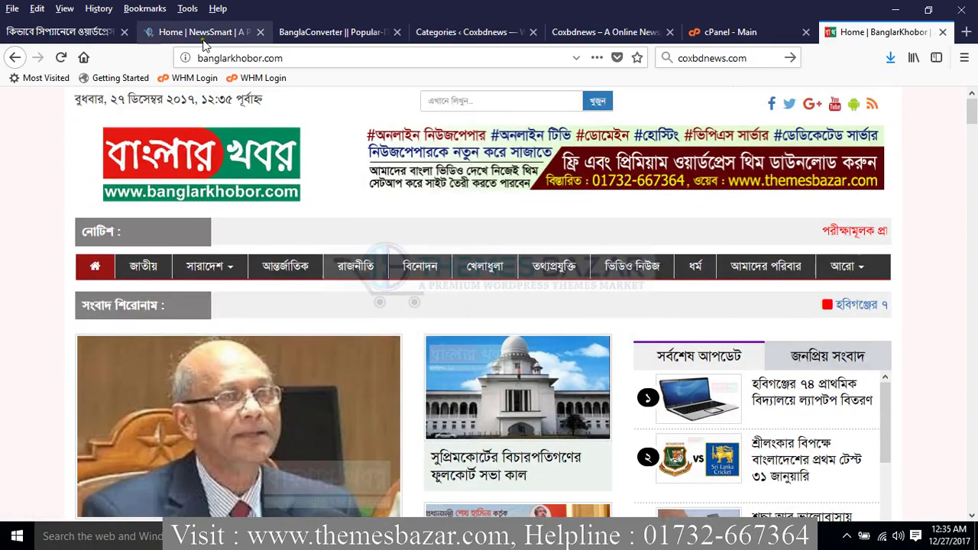
{"action": "left_click", "coordinate": [203, 35]}
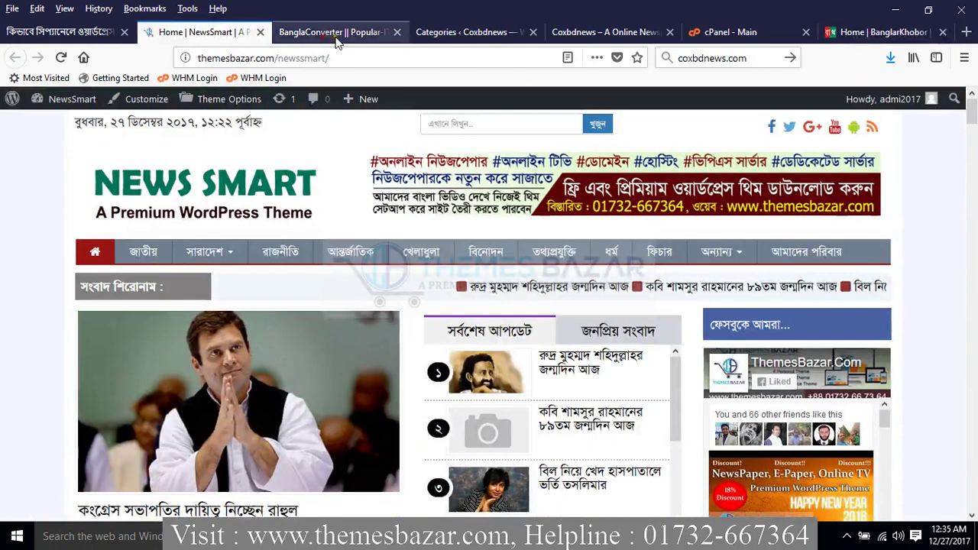
{"action": "left_click", "coordinate": [458, 32]}
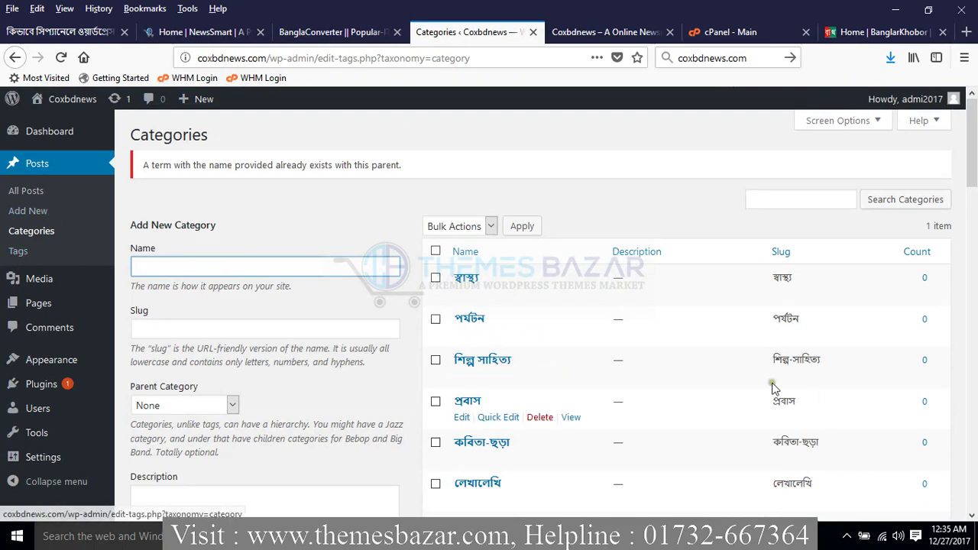
{"action": "scroll", "coordinate": [945, 383], "scroll_direction": "down", "scroll_amount": 4}
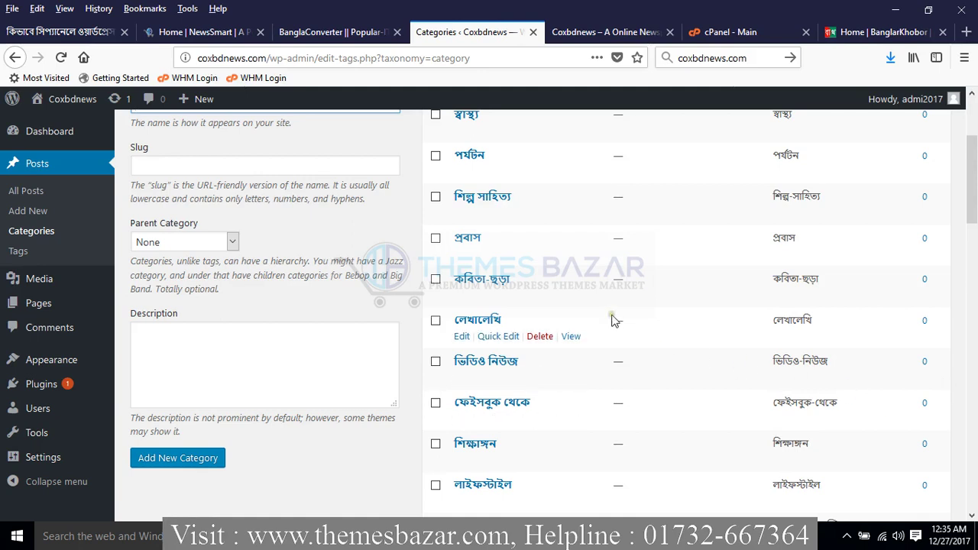
{"action": "scroll", "coordinate": [586, 283], "scroll_direction": "up", "scroll_amount": 3}
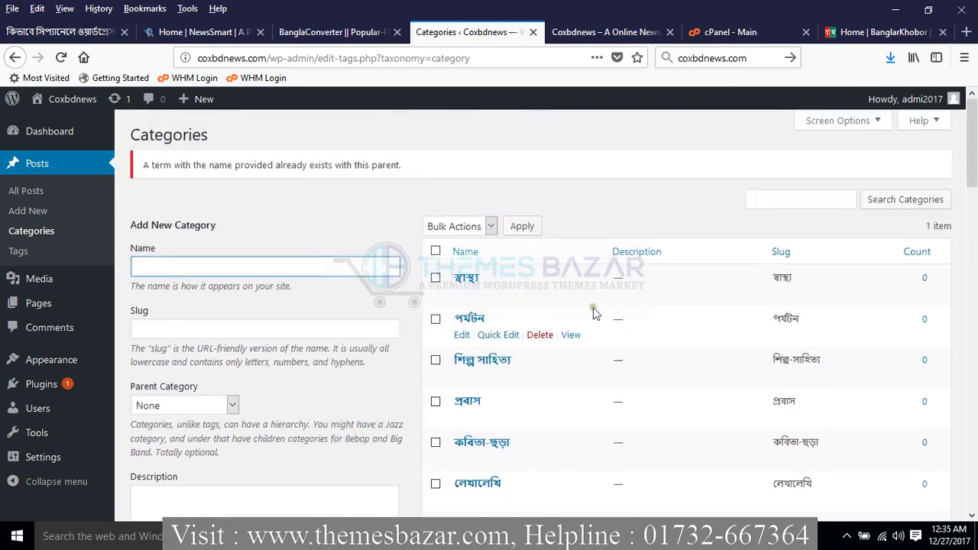
{"action": "scroll", "coordinate": [583, 317], "scroll_direction": "down", "scroll_amount": 8}
{"action": "scroll", "coordinate": [583, 324], "scroll_direction": "down", "scroll_amount": 3}
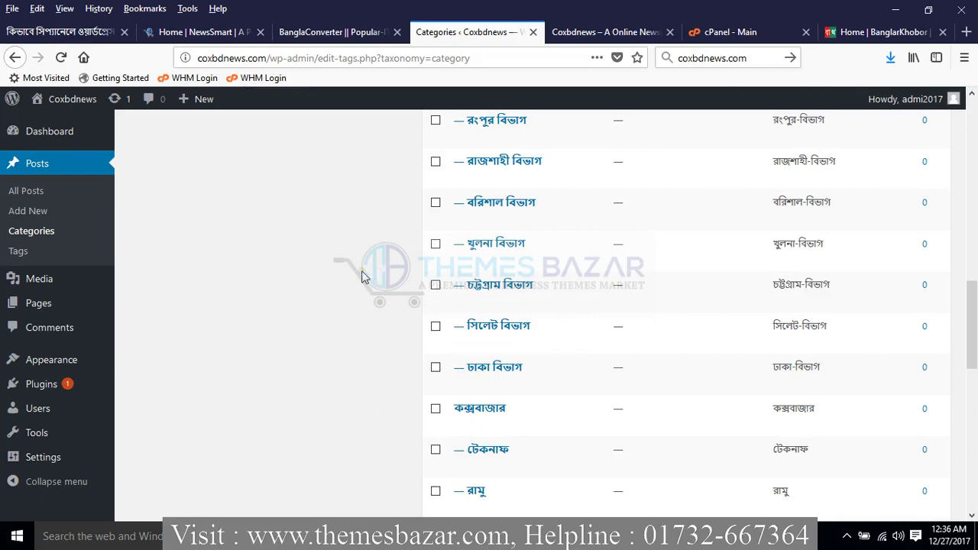
{"action": "scroll", "coordinate": [363, 276], "scroll_direction": "up", "scroll_amount": 10}
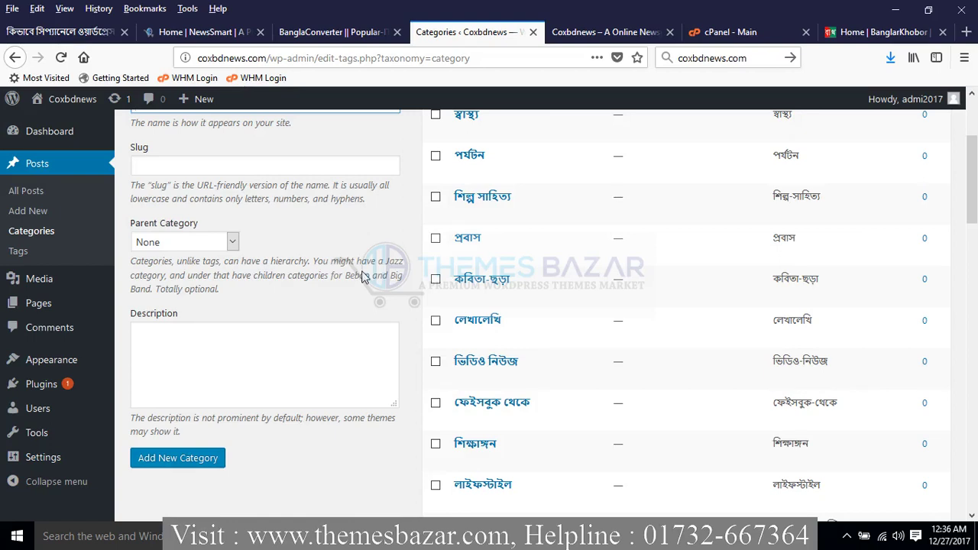
Step: Start a new post, then browse Banglar Khobor and open its Supreme Court article
{"action": "left_click", "coordinate": [41, 219]}
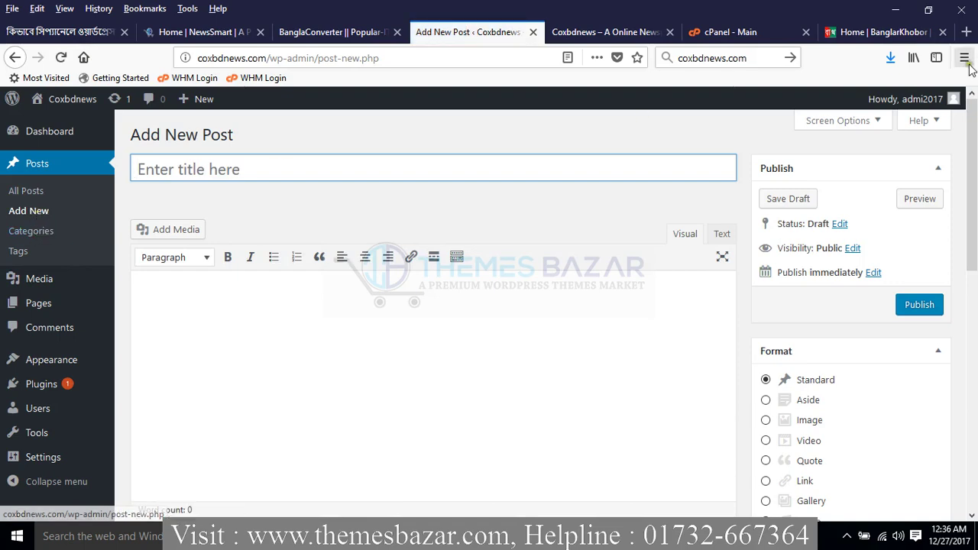
{"action": "left_click", "coordinate": [879, 31]}
{"action": "scroll", "coordinate": [327, 451], "scroll_direction": "down", "scroll_amount": 3}
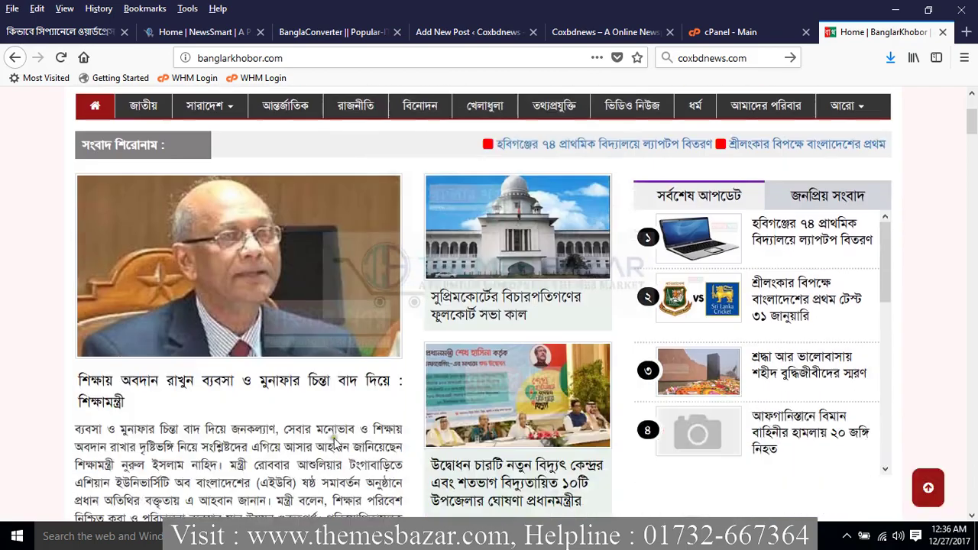
{"action": "scroll", "coordinate": [327, 451], "scroll_direction": "up", "scroll_amount": 3}
{"action": "scroll", "coordinate": [697, 363], "scroll_direction": "down", "scroll_amount": 1}
{"action": "scroll", "coordinate": [697, 362], "scroll_direction": "down", "scroll_amount": 4}
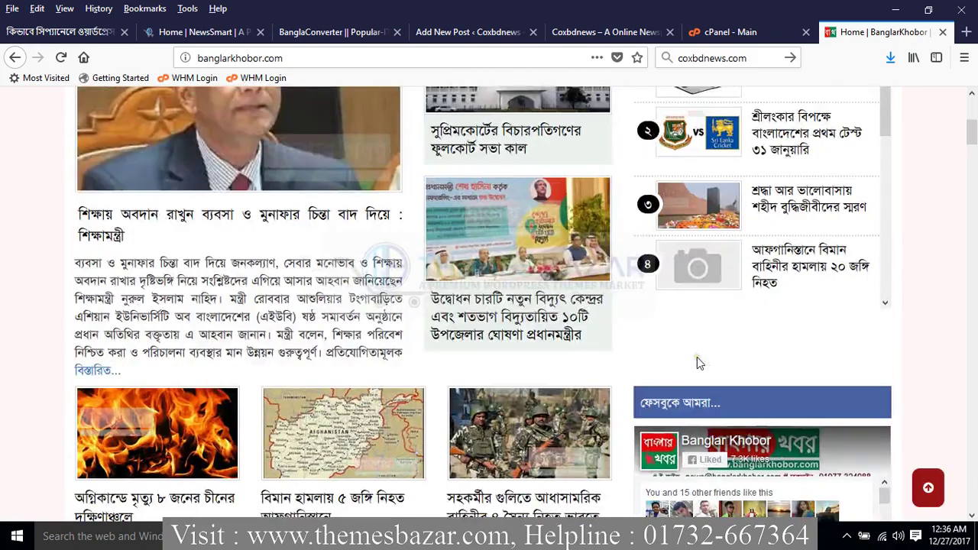
{"action": "scroll", "coordinate": [545, 327], "scroll_direction": "down", "scroll_amount": 2}
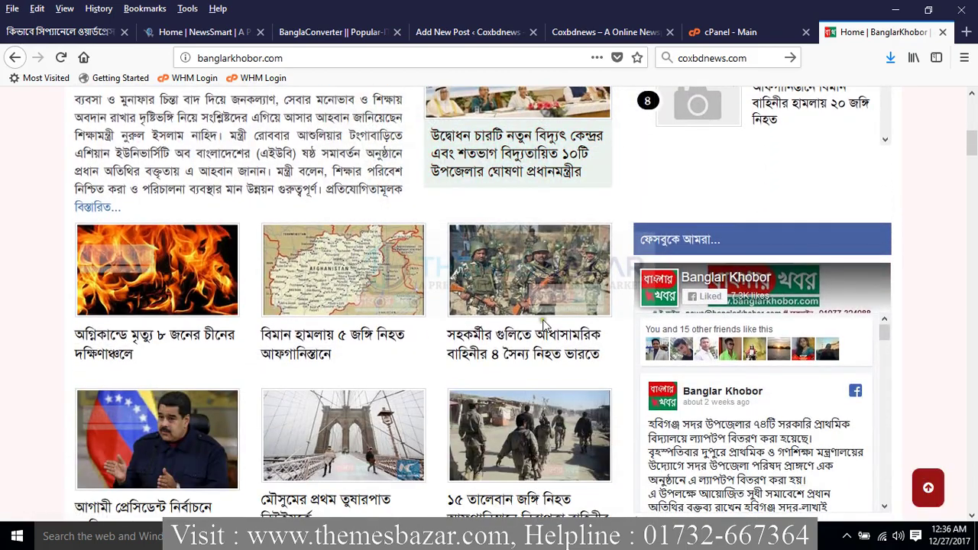
{"action": "scroll", "coordinate": [545, 326], "scroll_direction": "down", "scroll_amount": 4}
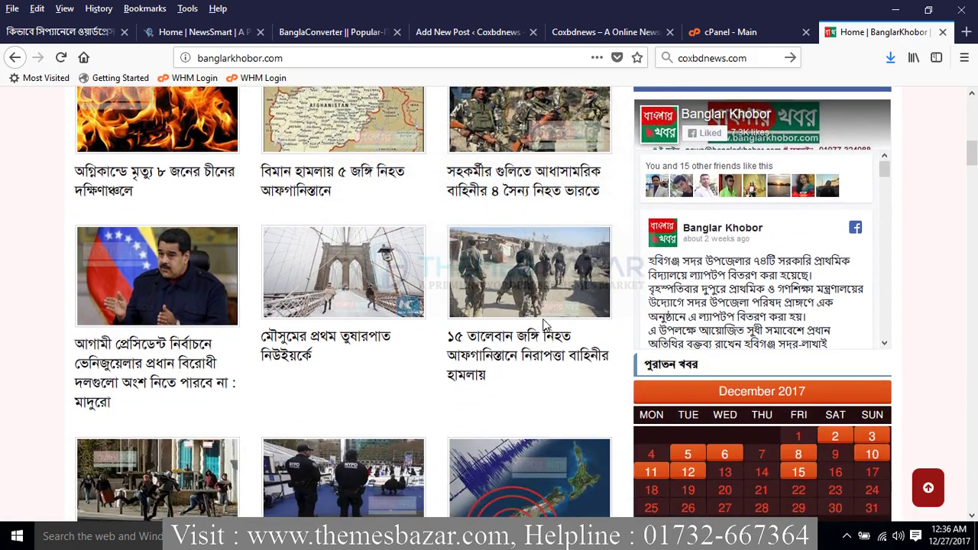
{"action": "scroll", "coordinate": [544, 325], "scroll_direction": "down", "scroll_amount": 5}
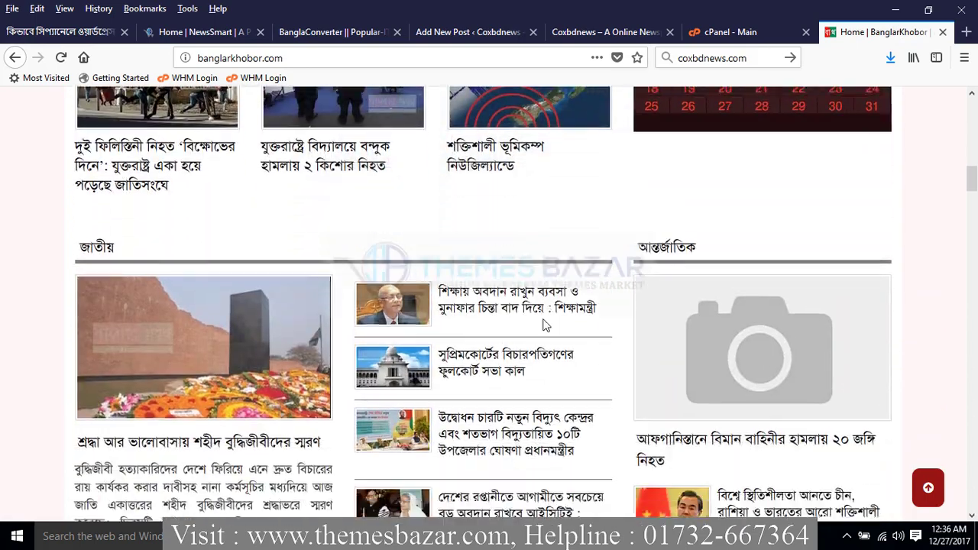
{"action": "scroll", "coordinate": [545, 327], "scroll_direction": "up", "scroll_amount": 10}
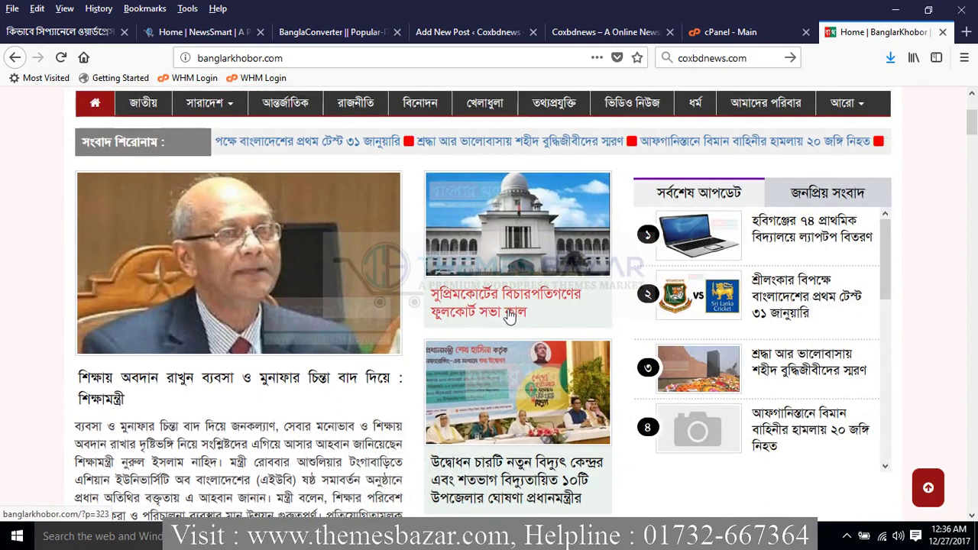
{"action": "left_click", "coordinate": [493, 315]}
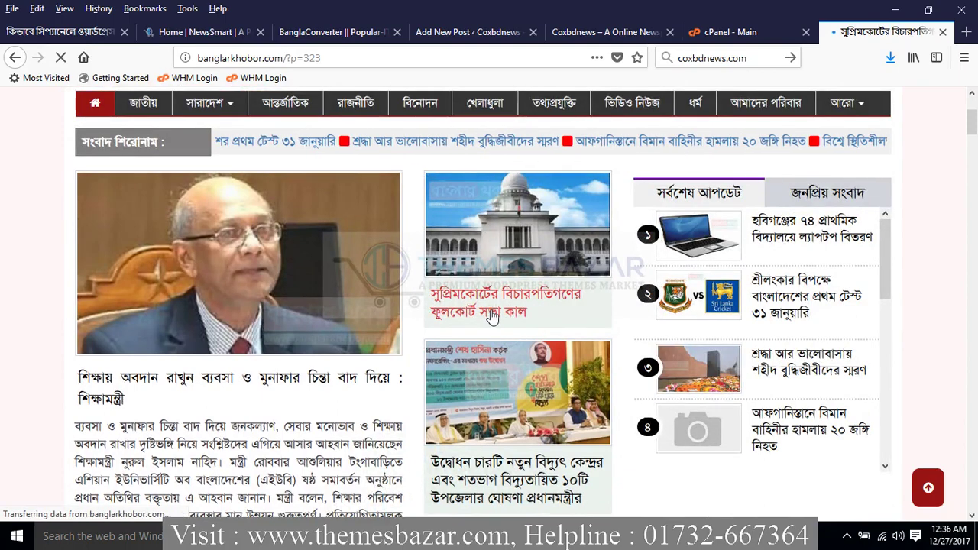
Step: Copy the Supreme Court article's headline and return to the new post editor
{"action": "scroll", "coordinate": [459, 315], "scroll_direction": "down", "scroll_amount": 5}
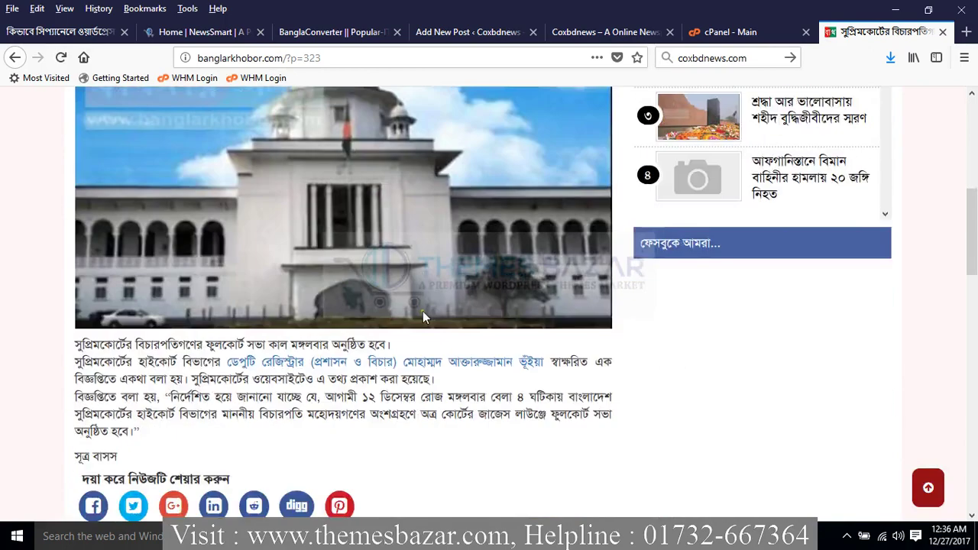
{"action": "scroll", "coordinate": [407, 305], "scroll_direction": "up", "scroll_amount": 2}
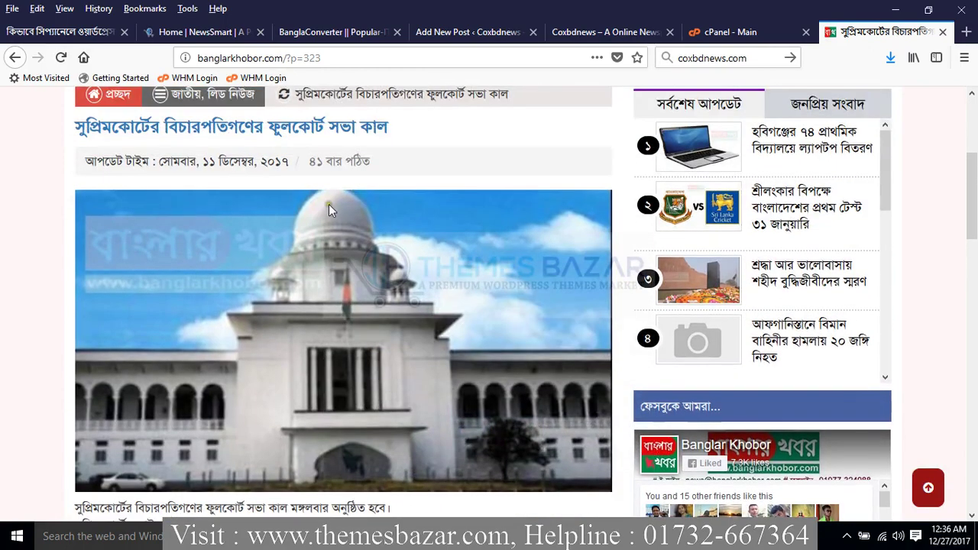
{"action": "triple_click", "coordinate": [402, 128]}
{"action": "key", "text": "ctrl+c"}
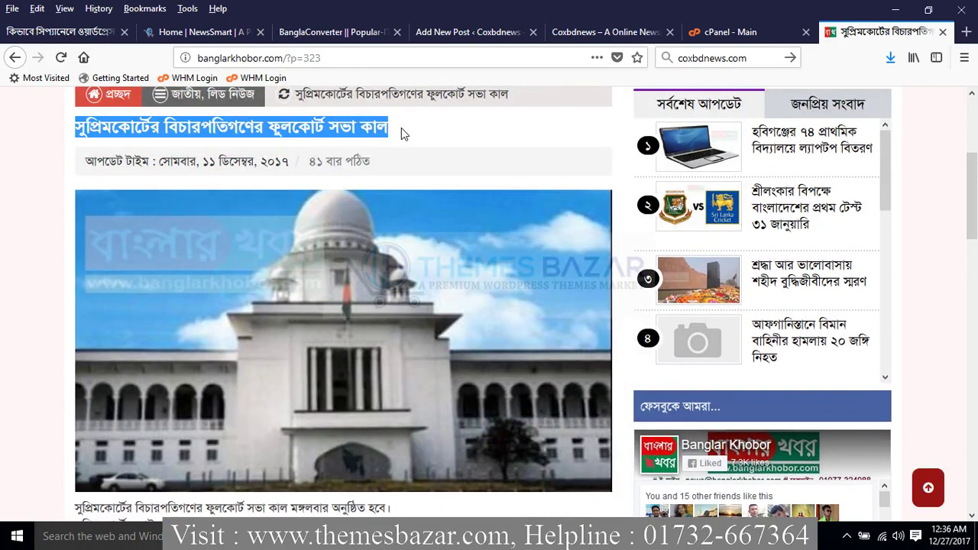
{"action": "left_click", "coordinate": [488, 32]}
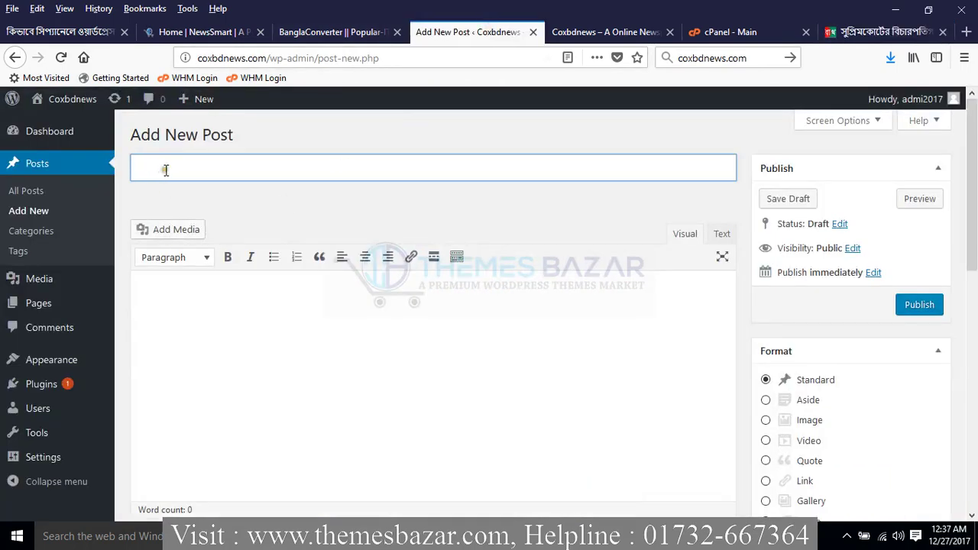
Step: Paste the Supreme Court headline as the title and the article body, through সূত্র বাসস, into the editor
{"action": "key", "text": "ctrl+v"}
{"action": "left_click", "coordinate": [879, 32]}
{"action": "scroll", "coordinate": [380, 339], "scroll_direction": "down", "scroll_amount": 5}
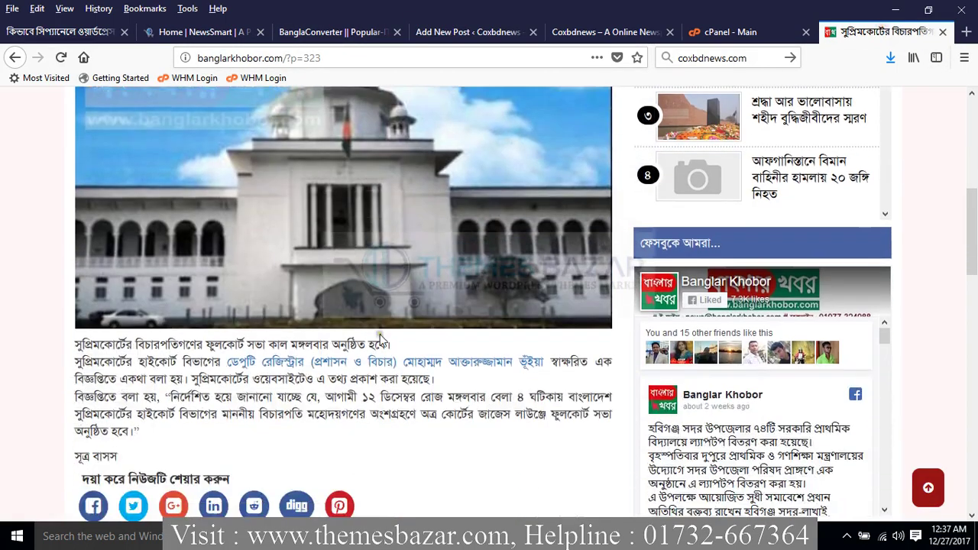
{"action": "left_click_drag", "start_coordinate": [76, 344], "coordinate": [137, 457]}
{"action": "key", "text": "ctrl+c"}
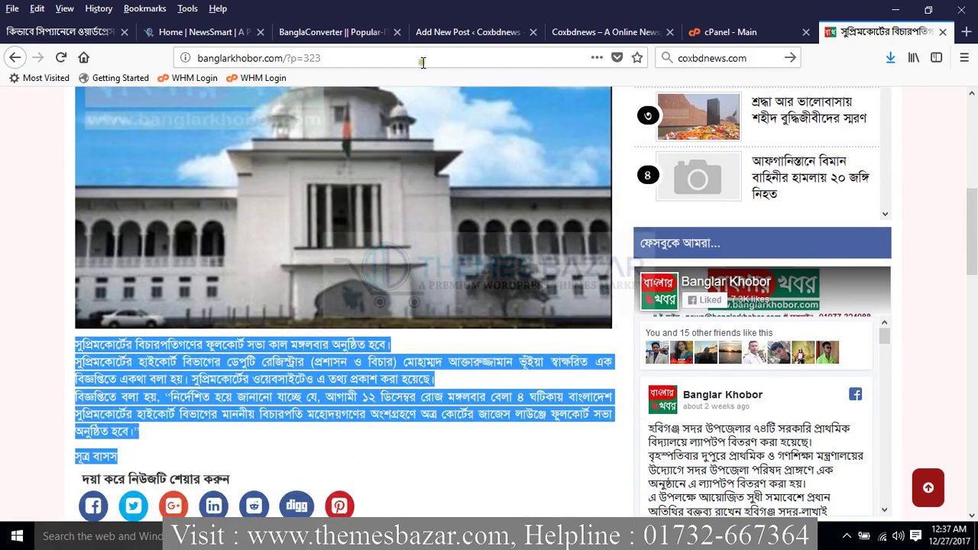
{"action": "left_click", "coordinate": [468, 32]}
{"action": "left_click", "coordinate": [320, 303]}
{"action": "key", "text": "ctrl+v"}
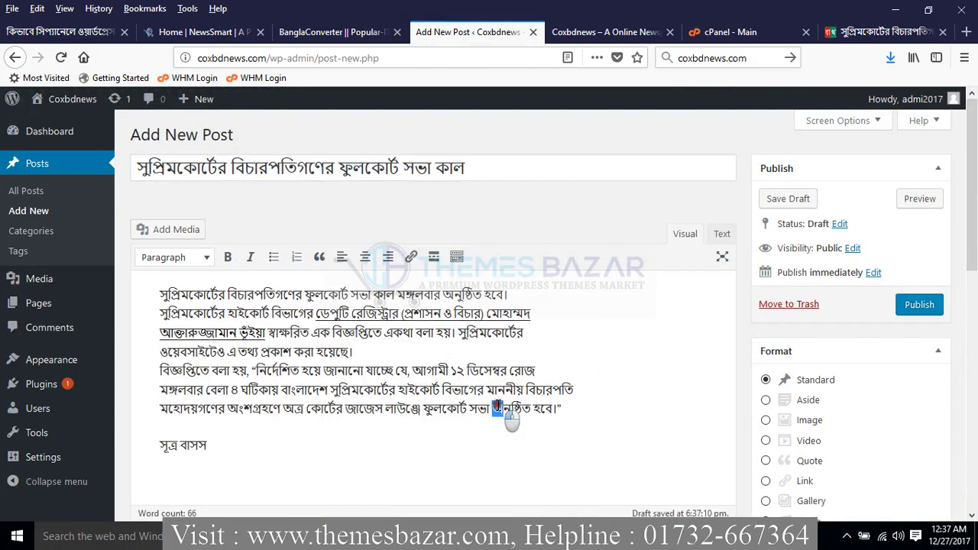
Step: Remove the hyperlink from the linked phrase in the body's second line
{"action": "triple_click", "coordinate": [510, 409]}
{"action": "left_click", "coordinate": [597, 325]}
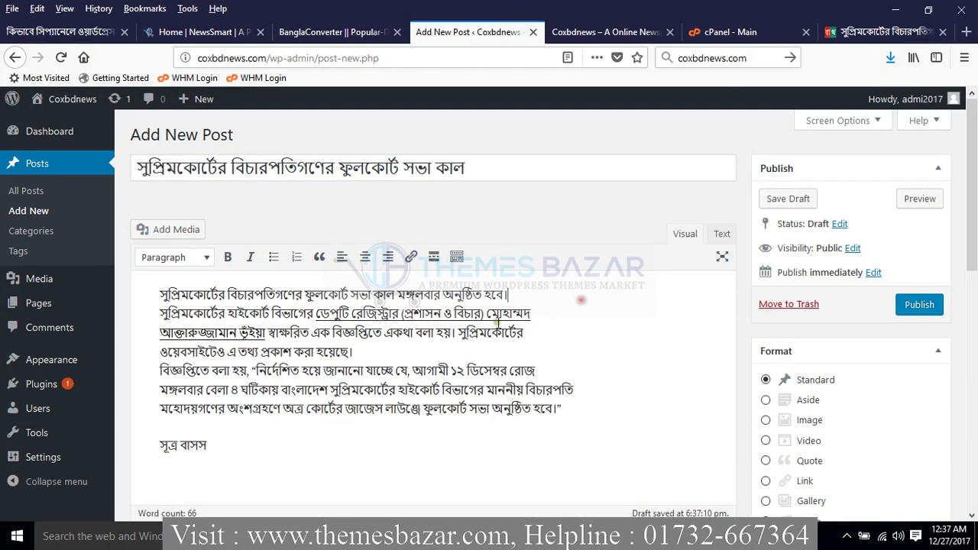
{"action": "left_click", "coordinate": [401, 357]}
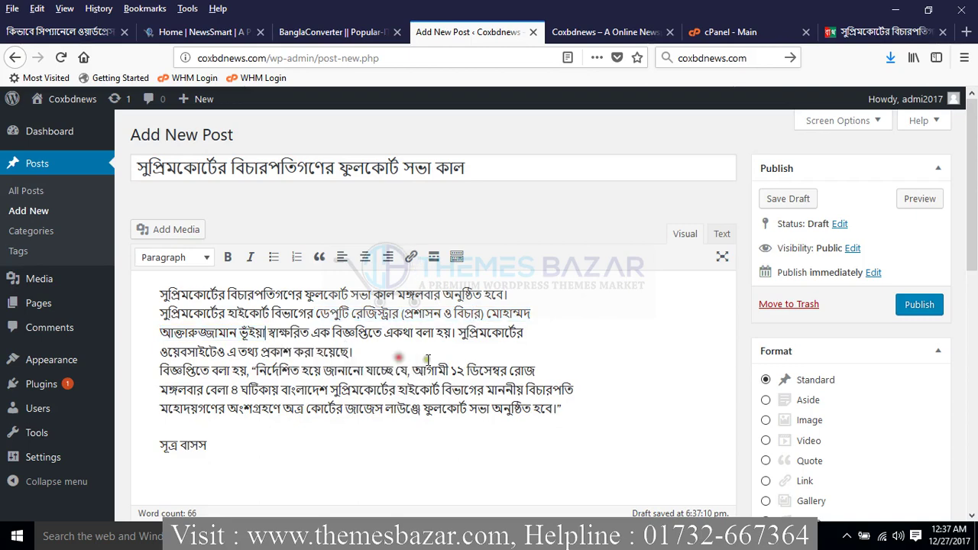
{"action": "left_click_drag", "start_coordinate": [563, 409], "coordinate": [169, 312]}
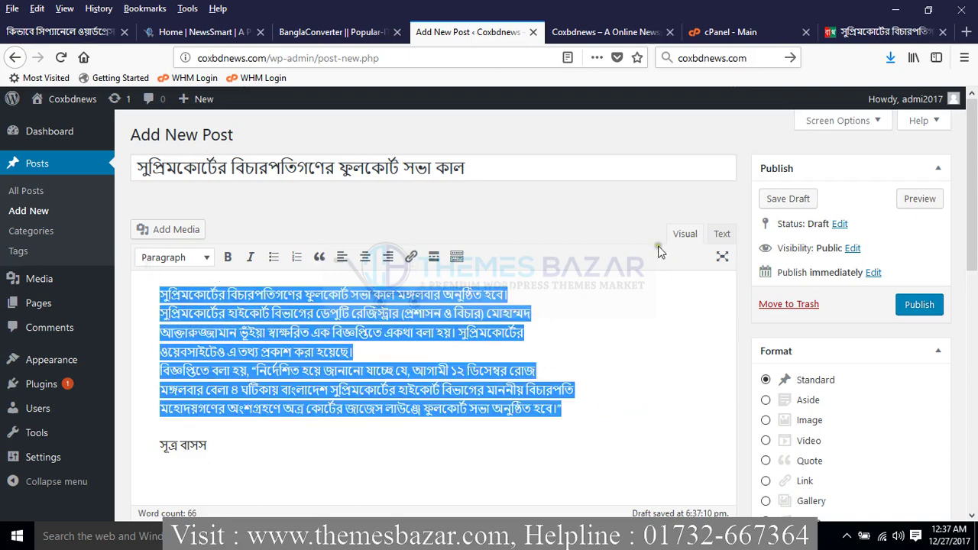
{"action": "left_click", "coordinate": [722, 234]}
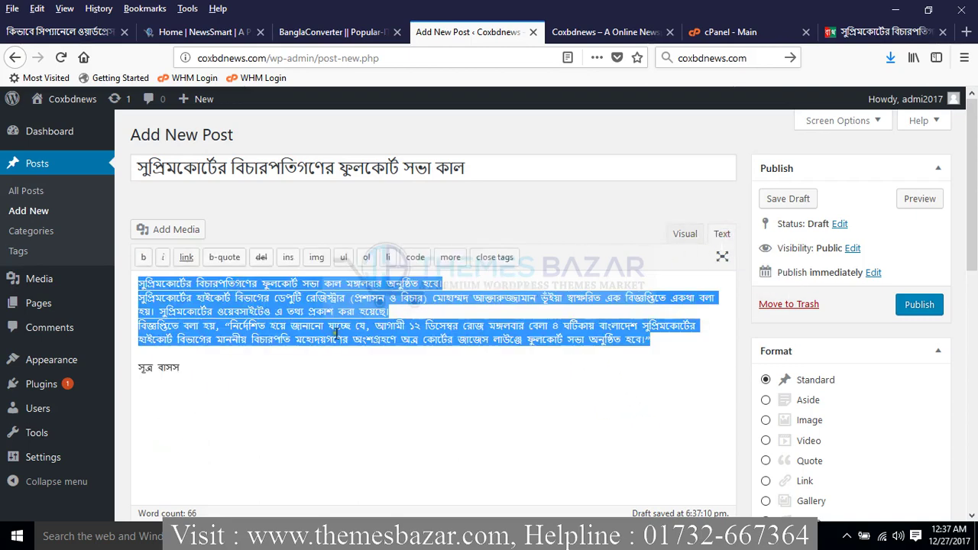
{"action": "left_click", "coordinate": [276, 364]}
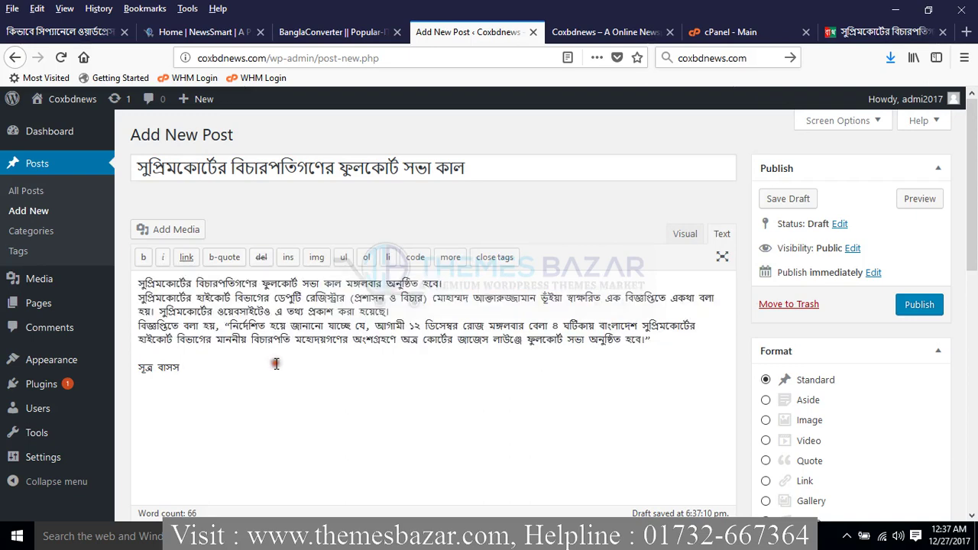
{"action": "left_click", "coordinate": [682, 234]}
{"action": "scroll", "coordinate": [429, 334], "scroll_direction": "down", "scroll_amount": 2}
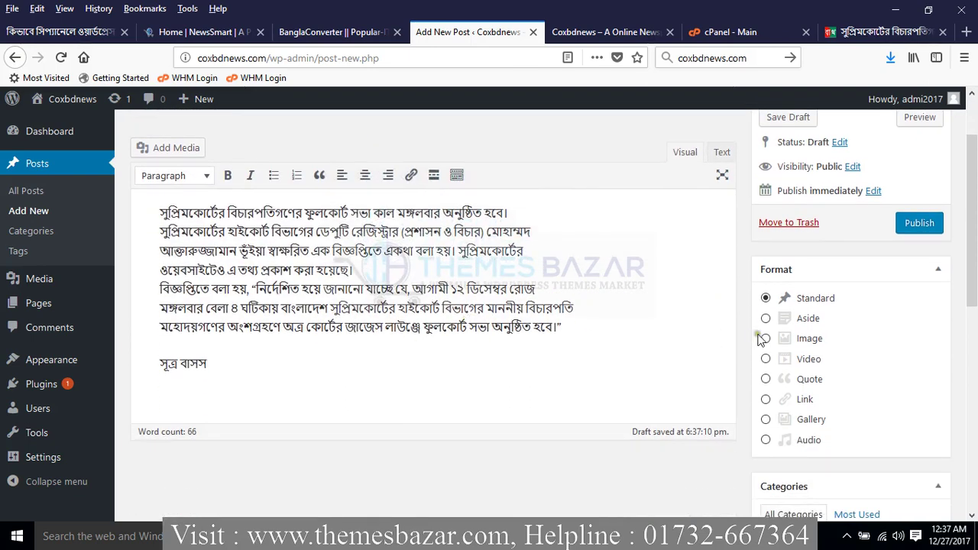
{"action": "scroll", "coordinate": [736, 345], "scroll_direction": "down", "scroll_amount": 4}
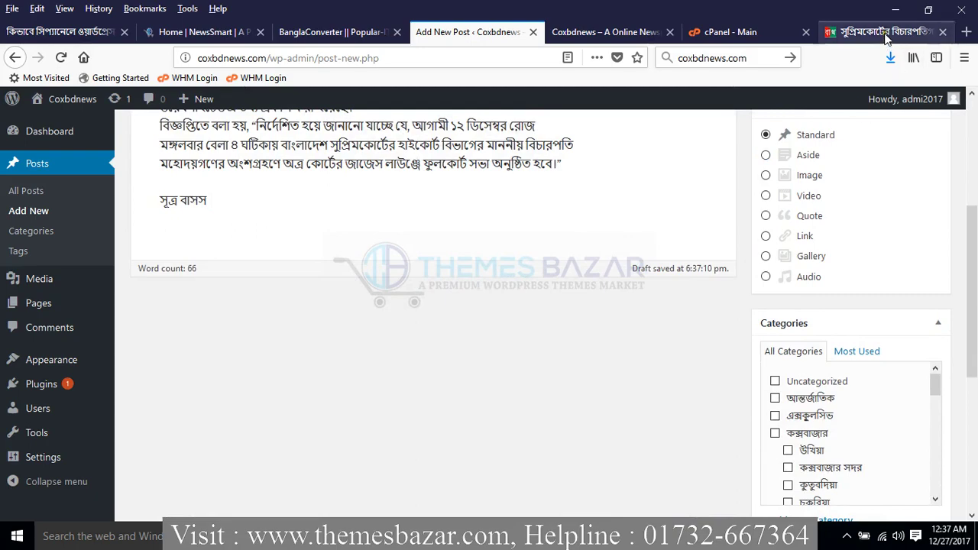
Step: Save the article's court photo to the Desktop as kourt-600x337, then return to the new post draft
{"action": "left_click", "coordinate": [887, 33]}
{"action": "scroll", "coordinate": [405, 334], "scroll_direction": "up", "scroll_amount": 4}
{"action": "right_click", "coordinate": [329, 283]}
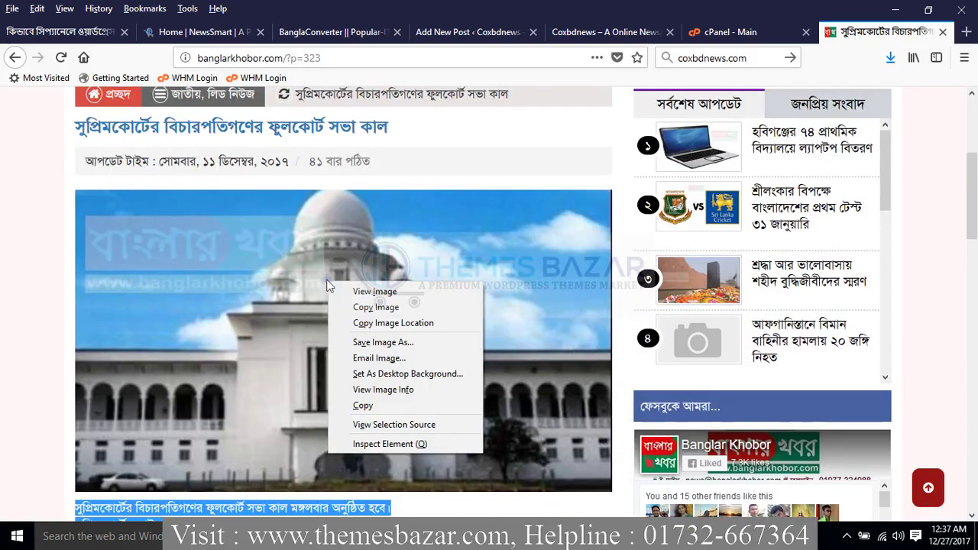
{"action": "left_click", "coordinate": [368, 346]}
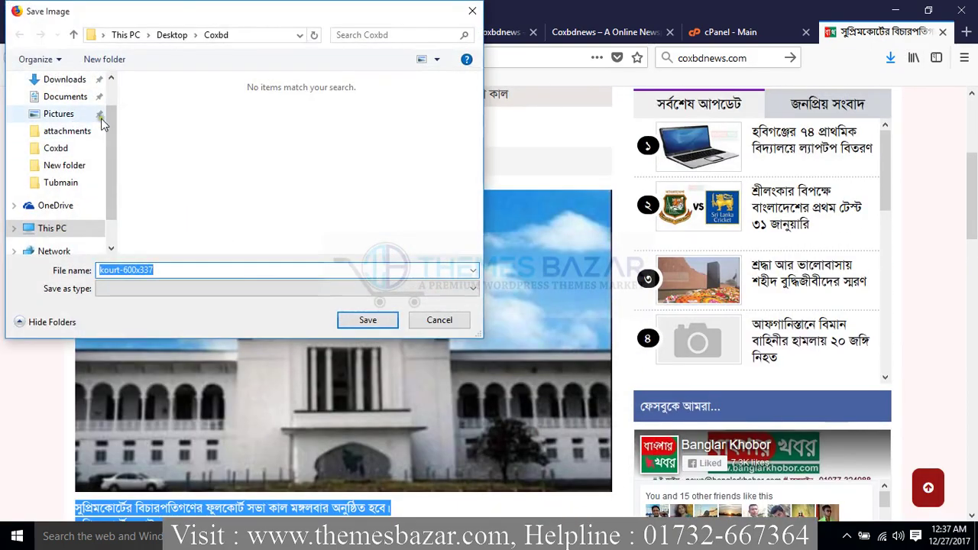
{"action": "scroll", "coordinate": [125, 153], "scroll_direction": "up", "scroll_amount": 1}
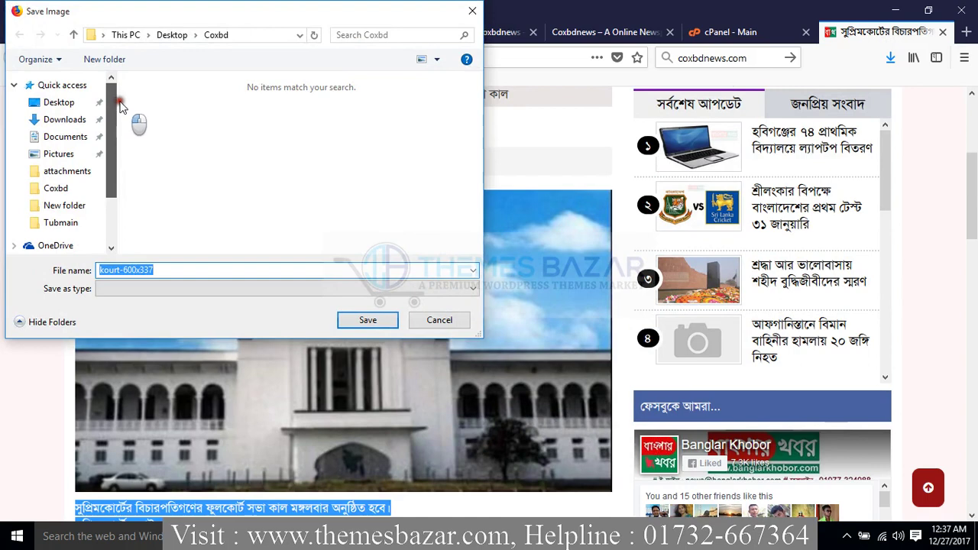
{"action": "left_click", "coordinate": [67, 109]}
{"action": "left_click", "coordinate": [375, 321]}
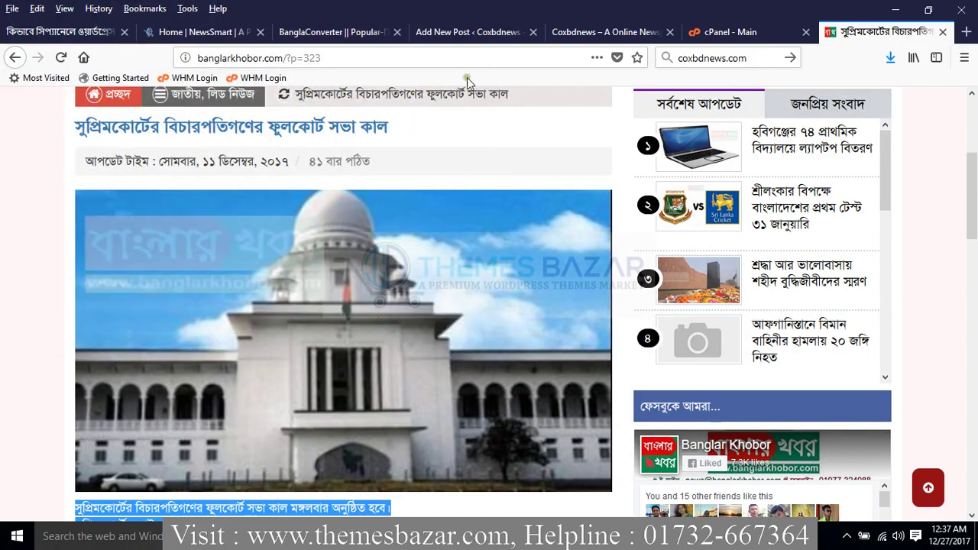
{"action": "left_click", "coordinate": [470, 31]}
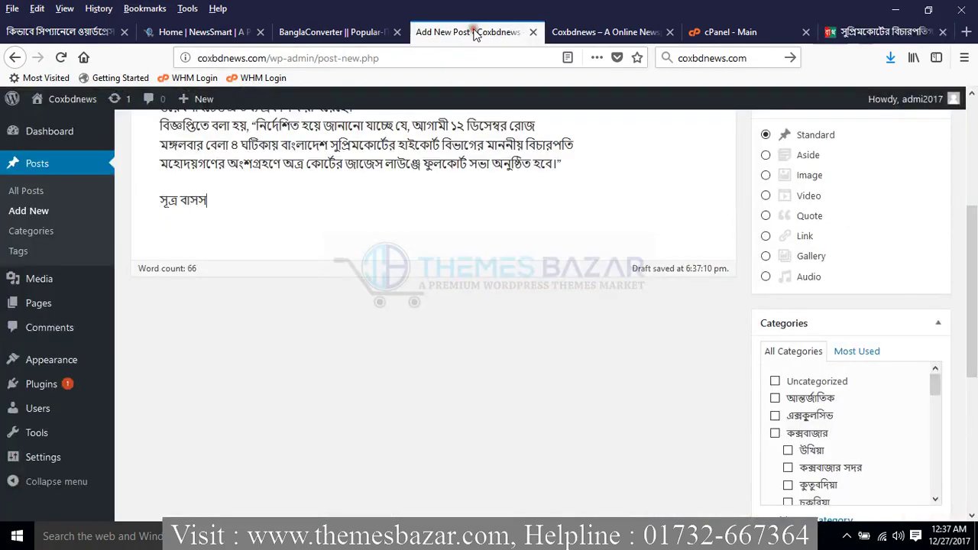
{"action": "left_click", "coordinate": [887, 31]}
{"action": "left_click", "coordinate": [470, 32]}
{"action": "scroll", "coordinate": [652, 412], "scroll_direction": "down", "scroll_amount": 5}
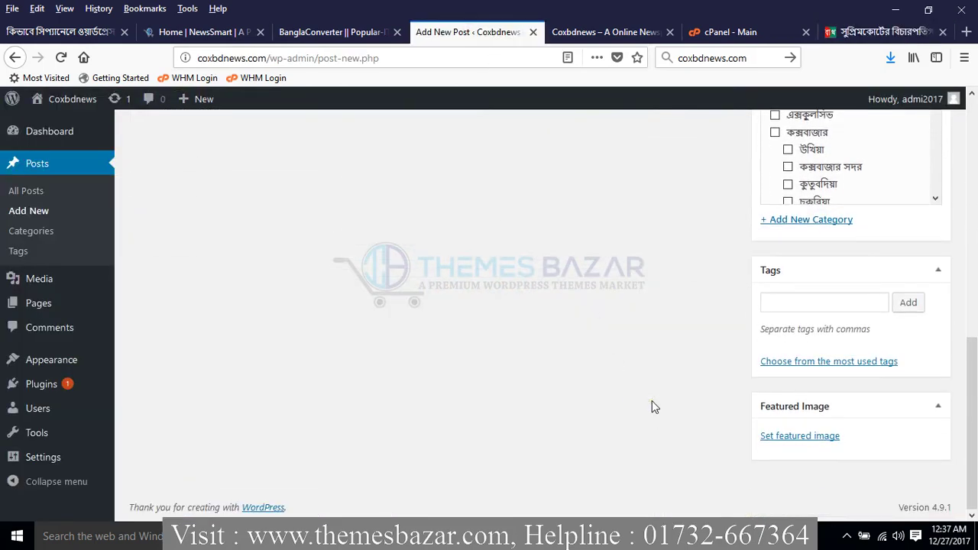
Step: Upload kourt-600x337 from the Desktop through the Featured Image dialog
{"action": "left_click", "coordinate": [800, 438]}
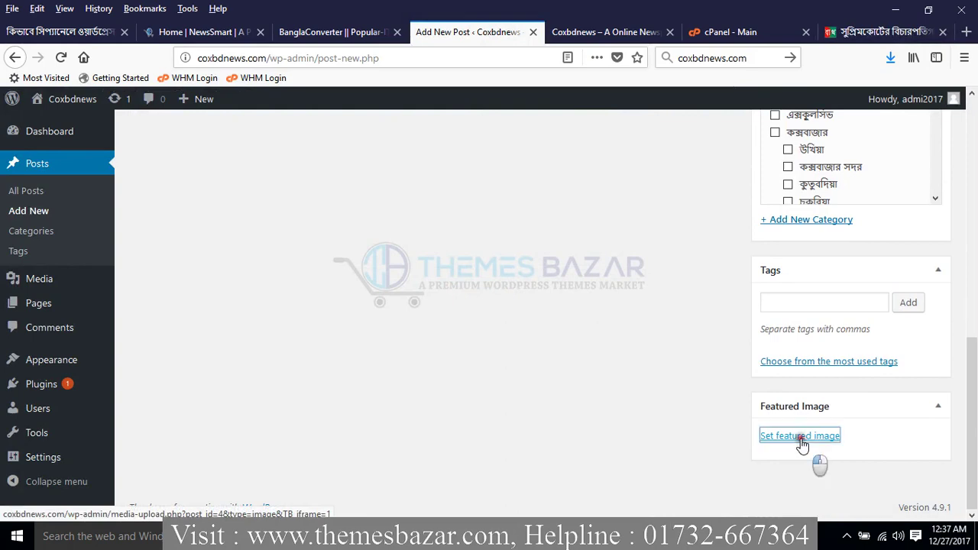
{"action": "left_click", "coordinate": [522, 340]}
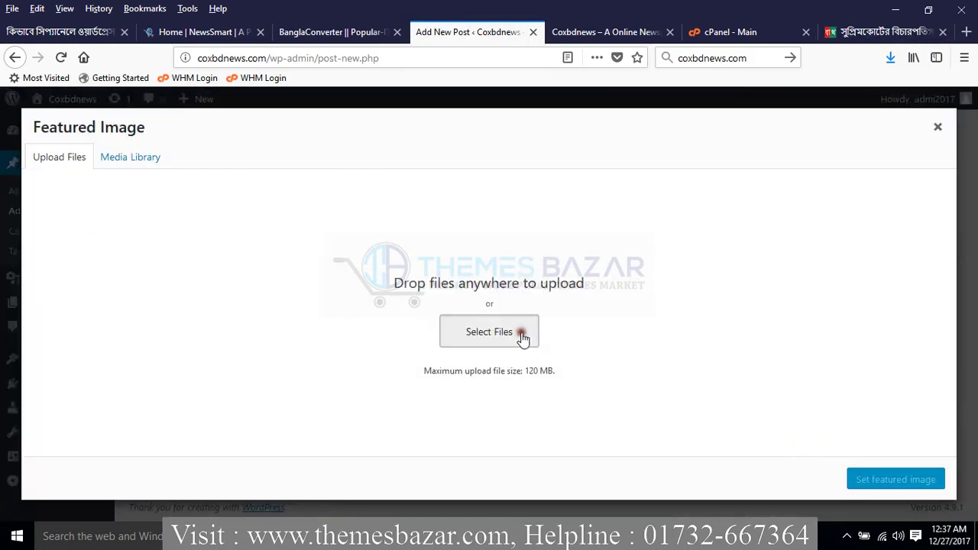
{"action": "left_click", "coordinate": [69, 107]}
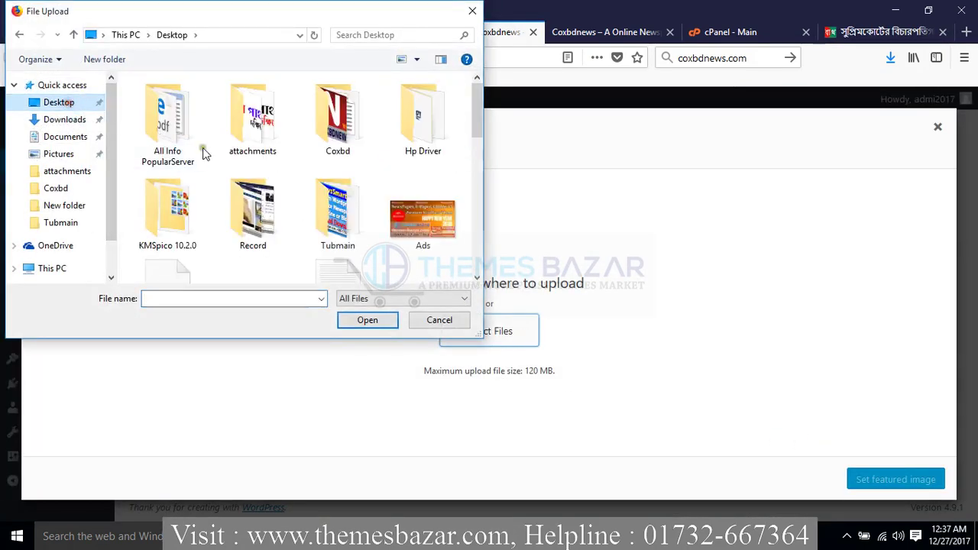
{"action": "left_click_drag", "start_coordinate": [480, 117], "coordinate": [477, 199]}
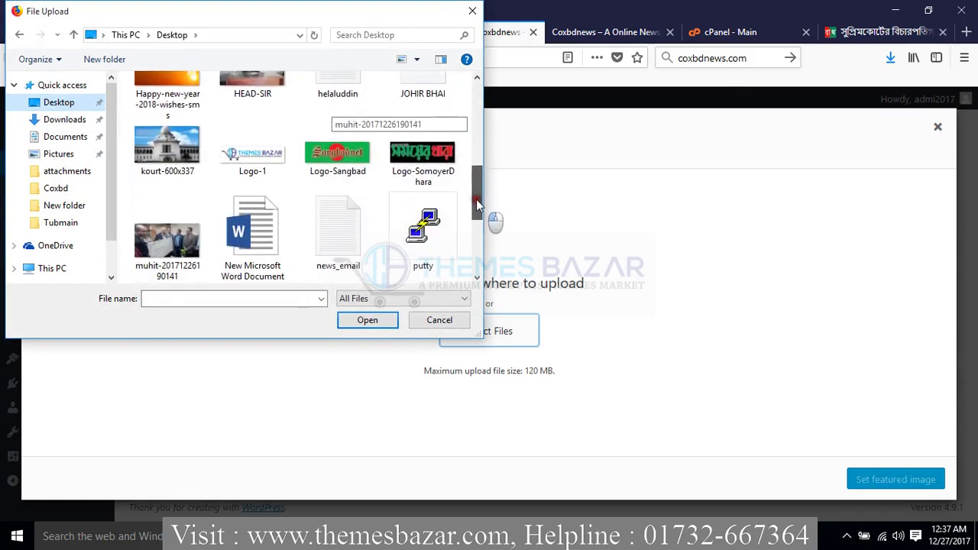
{"action": "left_click", "coordinate": [167, 147]}
{"action": "left_click", "coordinate": [370, 320]}
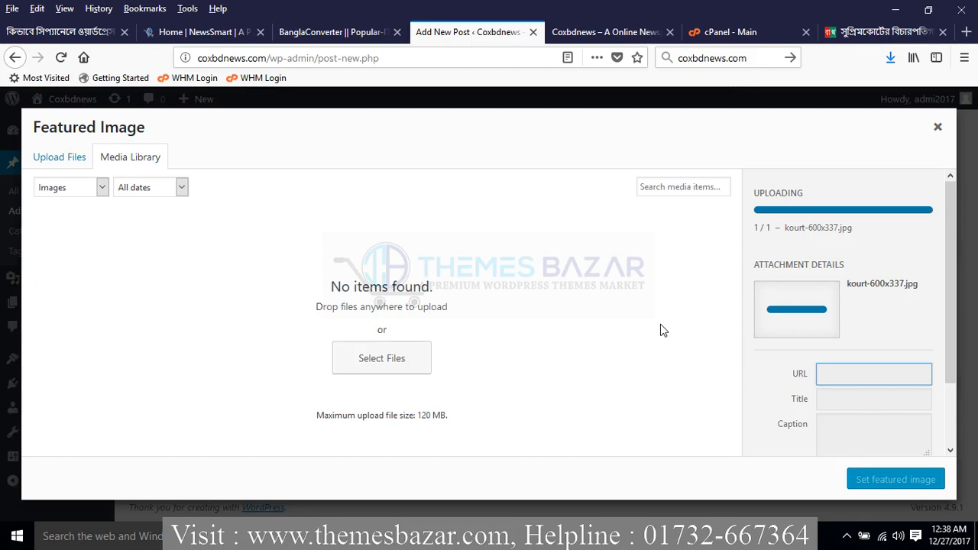
{"action": "scroll", "coordinate": [868, 404], "scroll_direction": "down", "scroll_amount": 1}
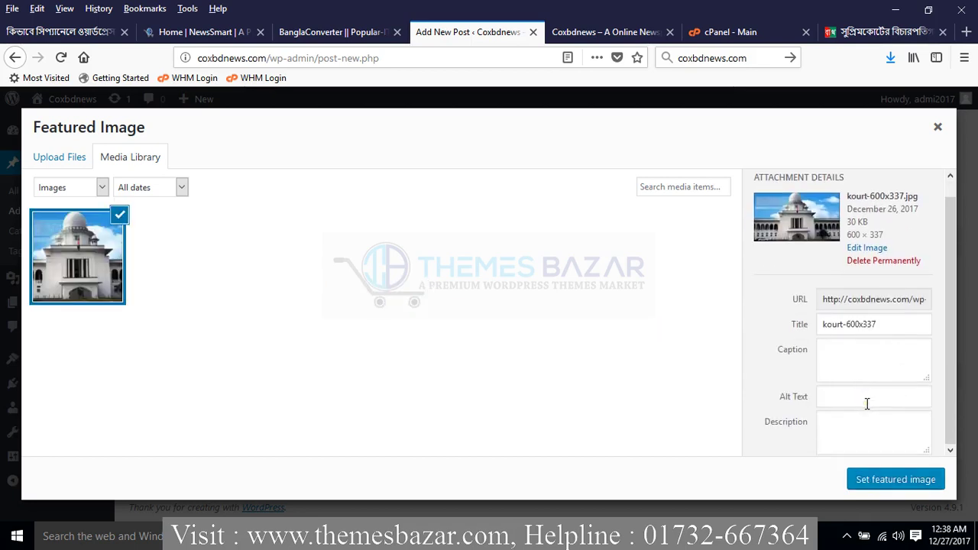
Step: Caption the image ফাইল ছবি using the Bangla converter and set it as the featured image
{"action": "left_click", "coordinate": [841, 356]}
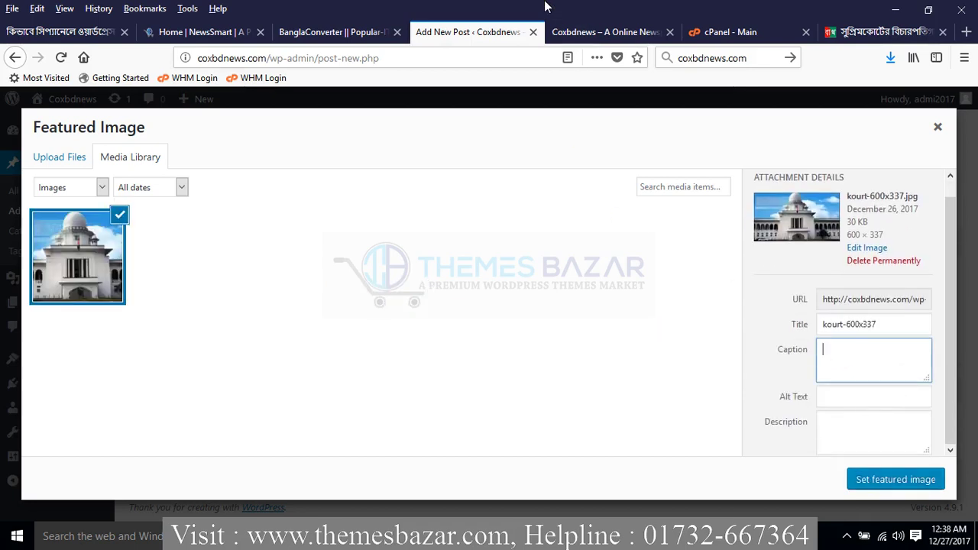
{"action": "left_click", "coordinate": [332, 32]}
{"action": "left_click", "coordinate": [431, 237]}
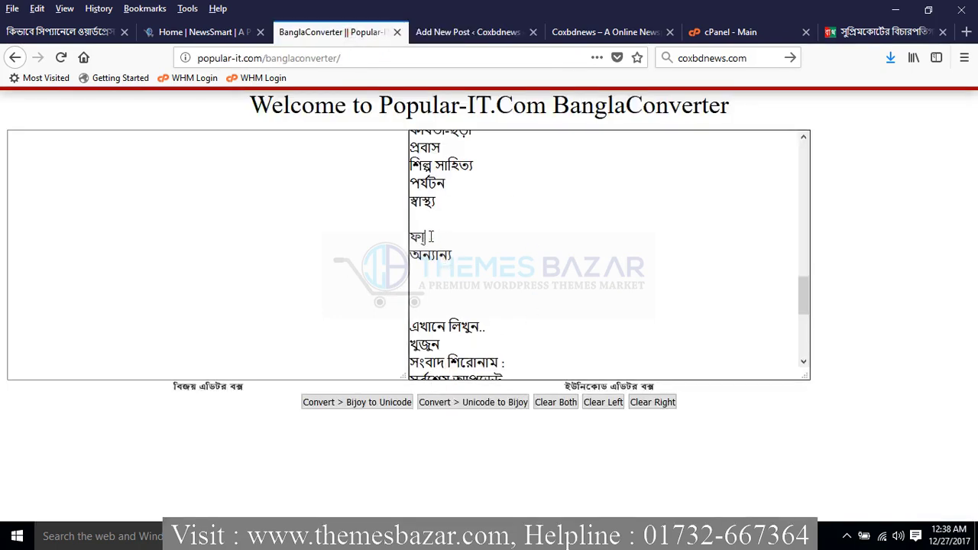
{"action": "type", "text": "ছবি"}
{"action": "left_click_drag", "start_coordinate": [474, 238], "coordinate": [412, 238]}
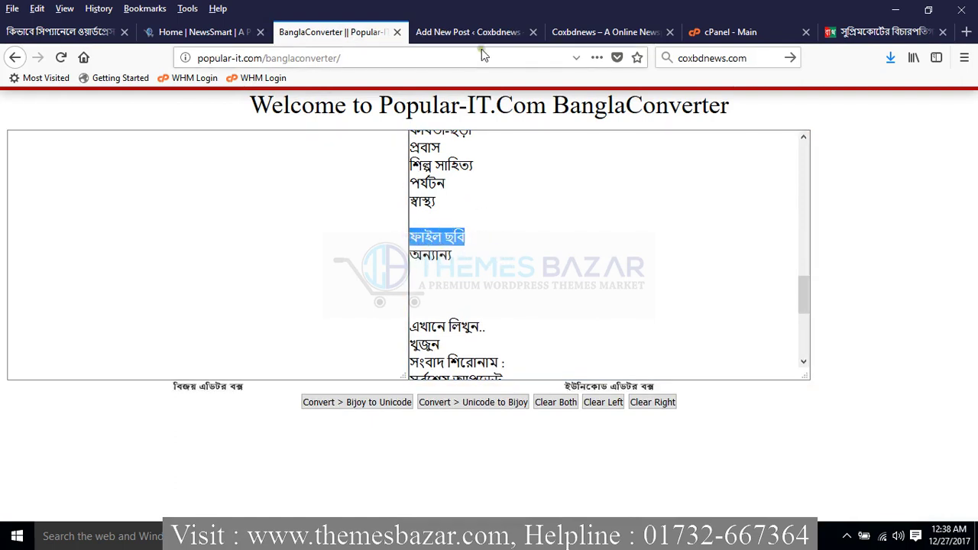
{"action": "key", "text": "ctrl+c"}
{"action": "left_click", "coordinate": [468, 33]}
{"action": "key", "text": "ctrl+v"}
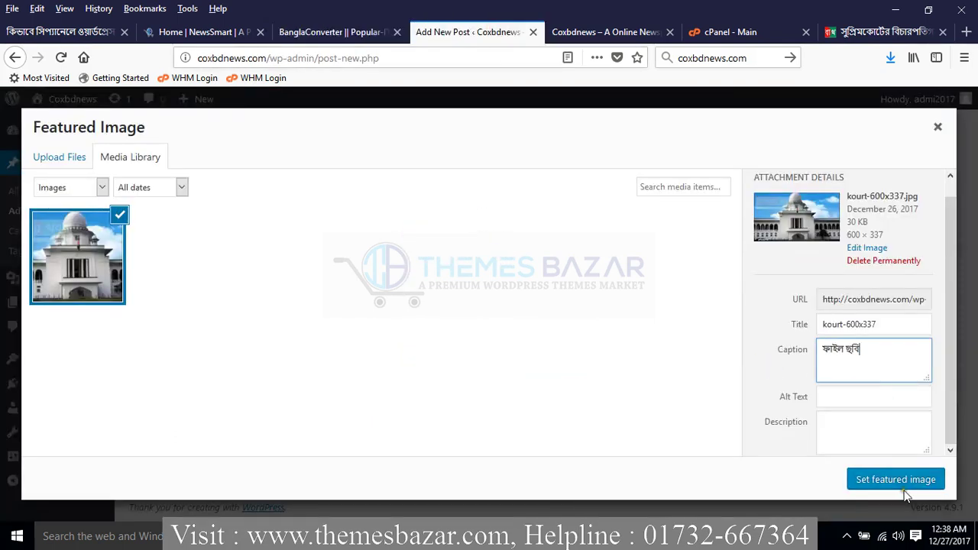
{"action": "left_click", "coordinate": [906, 485]}
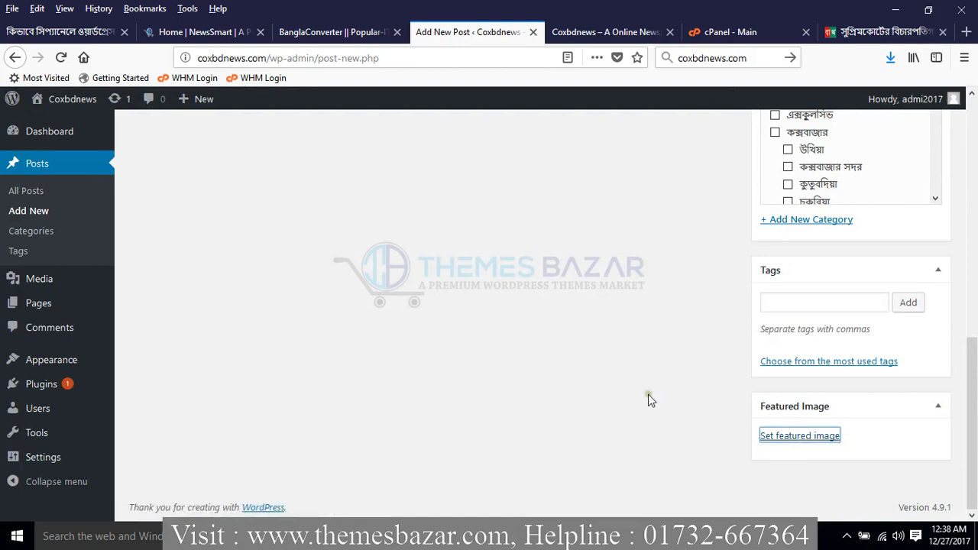
Step: Tick আন্তর্জাতিক, এক্সক্লুসিভ, কক্সবাজার and its sub-categories উখিয়া, সদর, চকরিয়া, টেকনাফ, পেকুয়া
{"action": "scroll", "coordinate": [648, 394], "scroll_direction": "up", "scroll_amount": 4}
{"action": "left_click", "coordinate": [809, 264]}
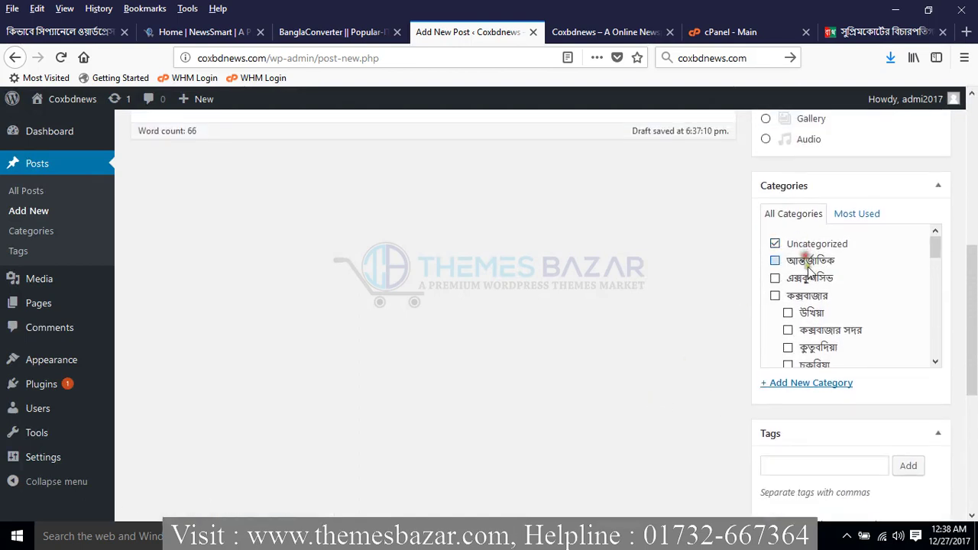
{"action": "left_click", "coordinate": [809, 279]}
{"action": "left_click", "coordinate": [807, 296]}
{"action": "left_click", "coordinate": [810, 312]}
{"action": "left_click", "coordinate": [810, 330]}
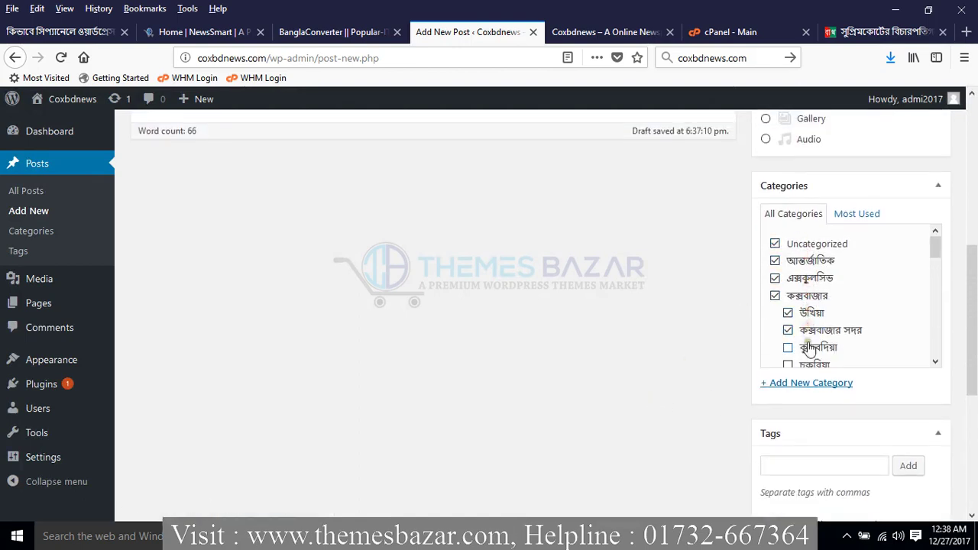
{"action": "scroll", "coordinate": [811, 349], "scroll_direction": "down", "scroll_amount": 2}
{"action": "left_click", "coordinate": [815, 283]}
{"action": "left_click", "coordinate": [817, 301]}
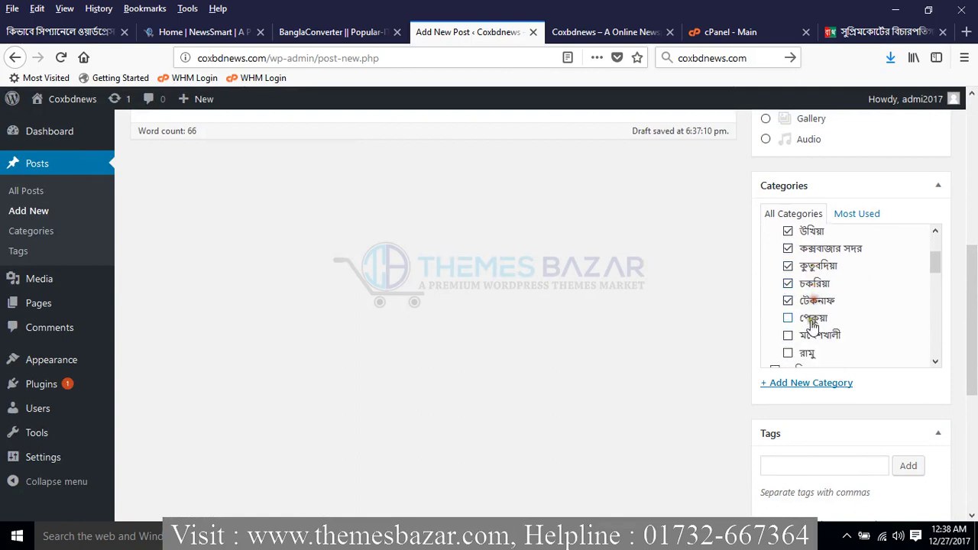
{"action": "left_click", "coordinate": [815, 318]}
Step: Tick the খুলনা, রংপুর, রাজশাহী and সিলেট বিভাগ categories plus স্বাস্থ্য
{"action": "scroll", "coordinate": [816, 321], "scroll_direction": "down", "scroll_amount": 2}
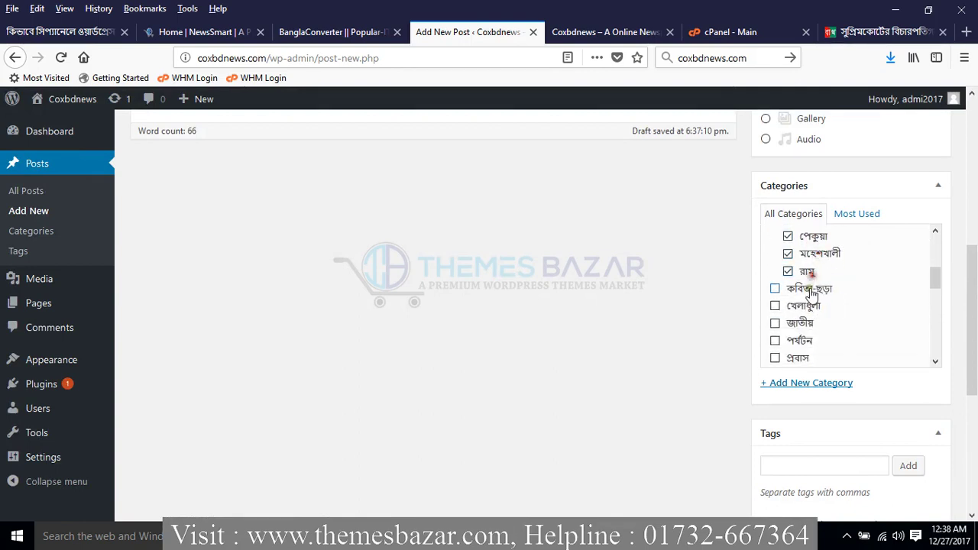
{"action": "scroll", "coordinate": [801, 336], "scroll_direction": "down", "scroll_amount": 2}
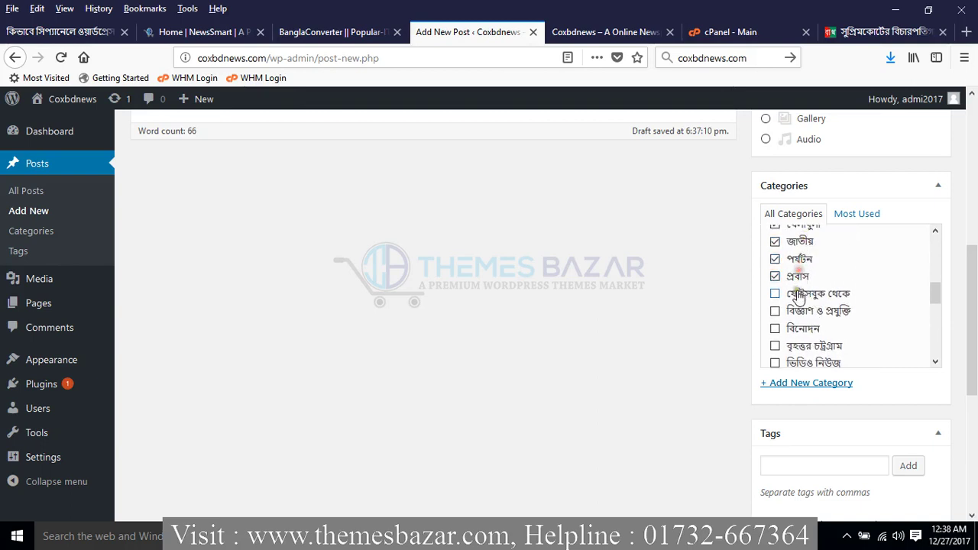
{"action": "scroll", "coordinate": [801, 330], "scroll_direction": "down", "scroll_amount": 2}
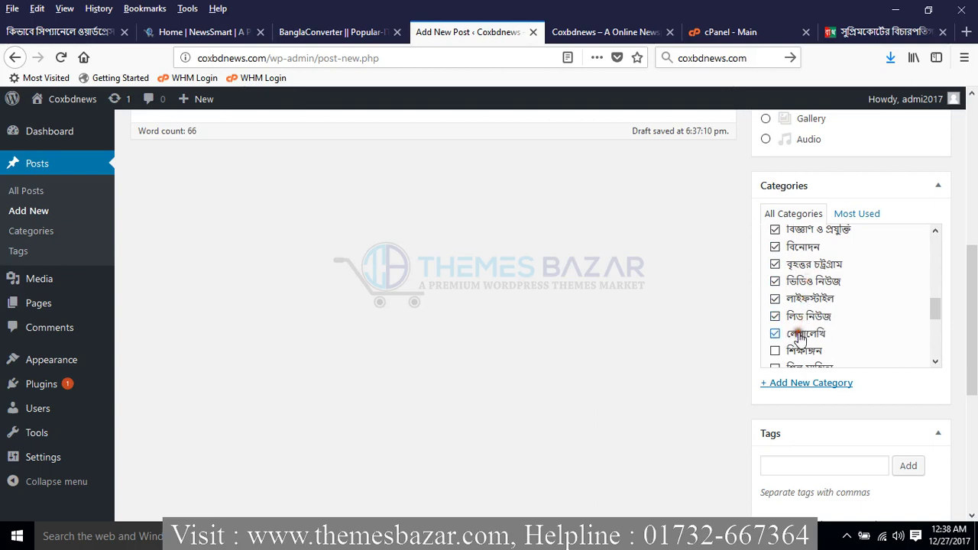
{"action": "scroll", "coordinate": [801, 338], "scroll_direction": "down", "scroll_amount": 2}
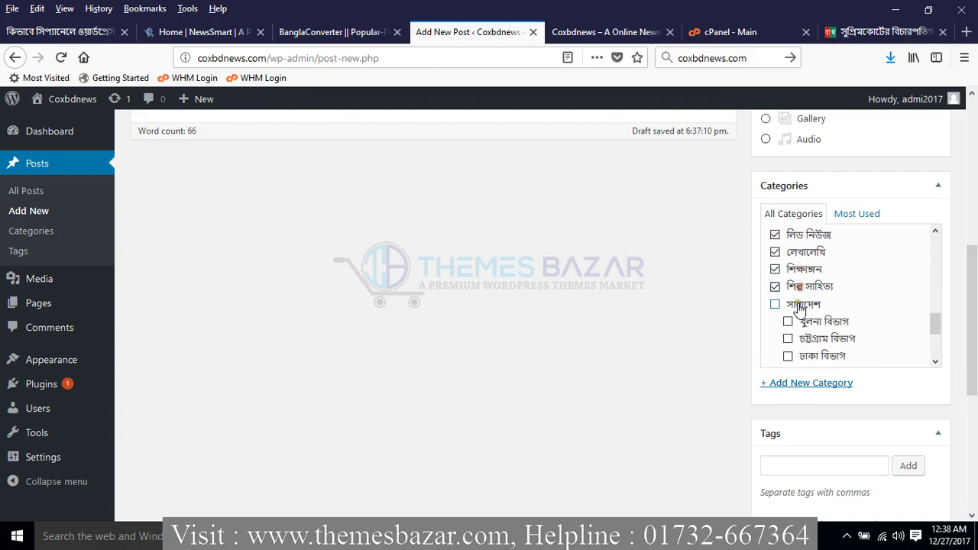
{"action": "left_click", "coordinate": [803, 325]}
{"action": "scroll", "coordinate": [817, 264], "scroll_direction": "down", "scroll_amount": 2}
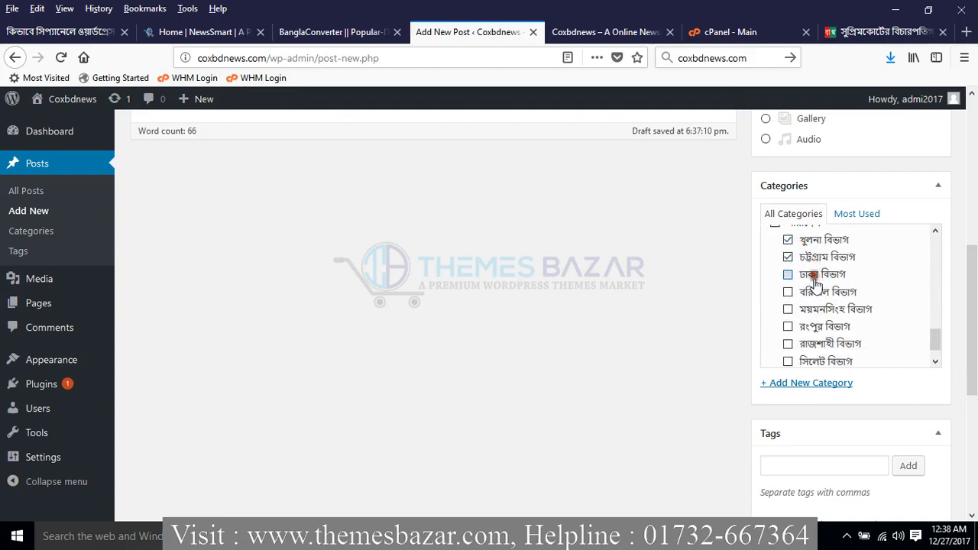
{"action": "scroll", "coordinate": [816, 313], "scroll_direction": "up", "scroll_amount": 2}
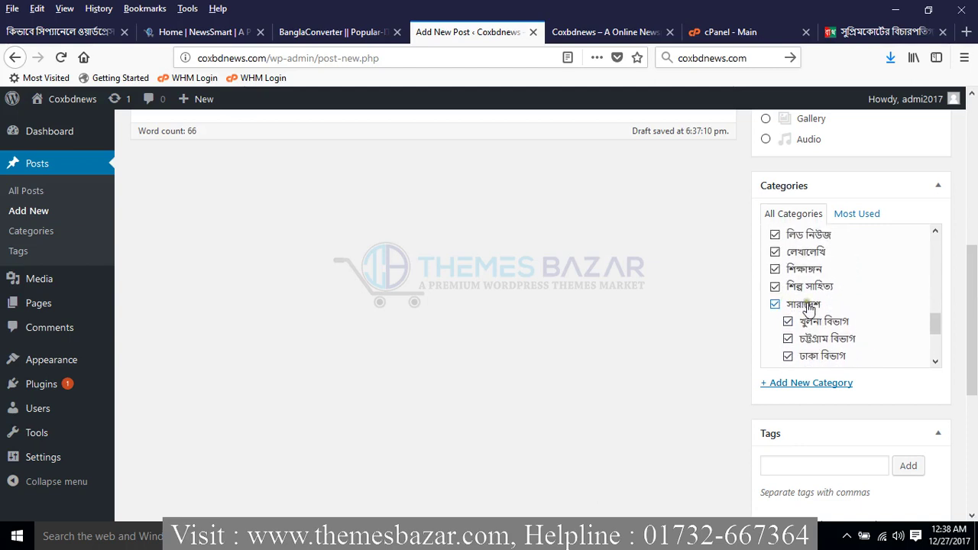
{"action": "scroll", "coordinate": [810, 310], "scroll_direction": "up", "scroll_amount": 5}
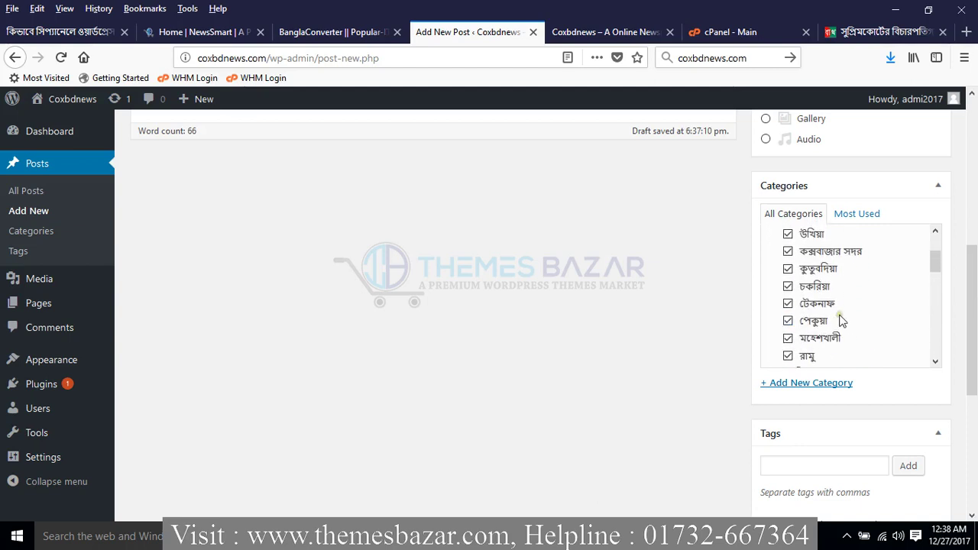
{"action": "scroll", "coordinate": [837, 320], "scroll_direction": "up", "scroll_amount": 2}
{"action": "scroll", "coordinate": [830, 315], "scroll_direction": "down", "scroll_amount": 4}
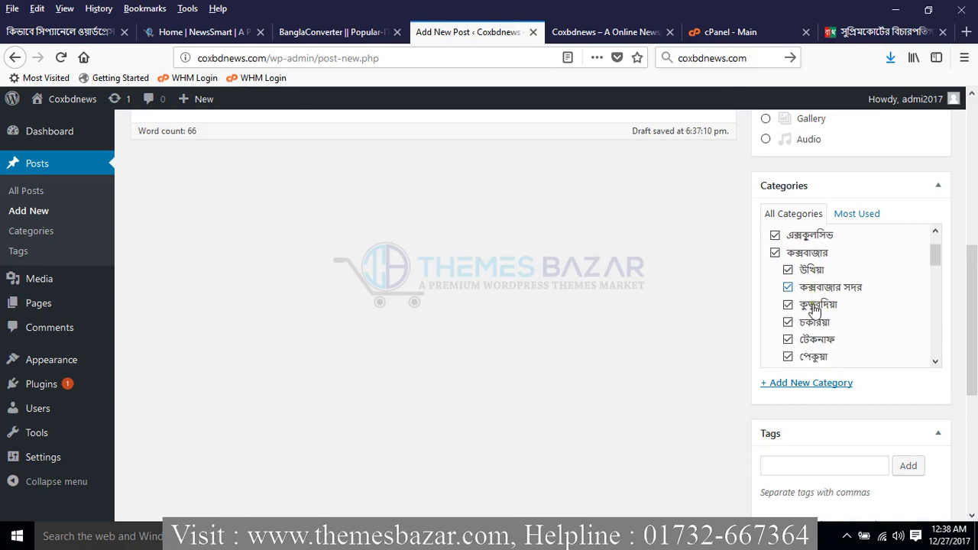
{"action": "scroll", "coordinate": [814, 282], "scroll_direction": "up", "scroll_amount": 4}
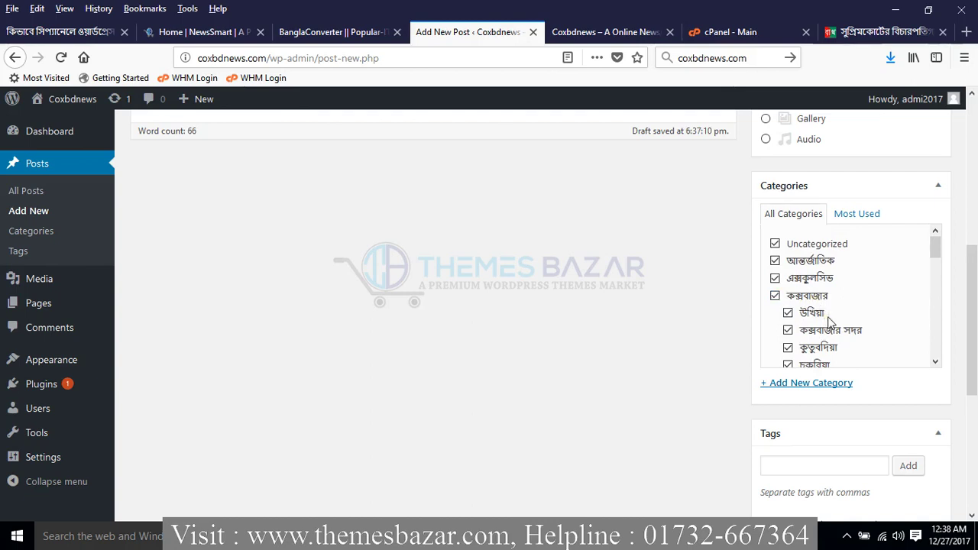
{"action": "scroll", "coordinate": [830, 321], "scroll_direction": "down", "scroll_amount": 2}
{"action": "scroll", "coordinate": [830, 323], "scroll_direction": "down", "scroll_amount": 2}
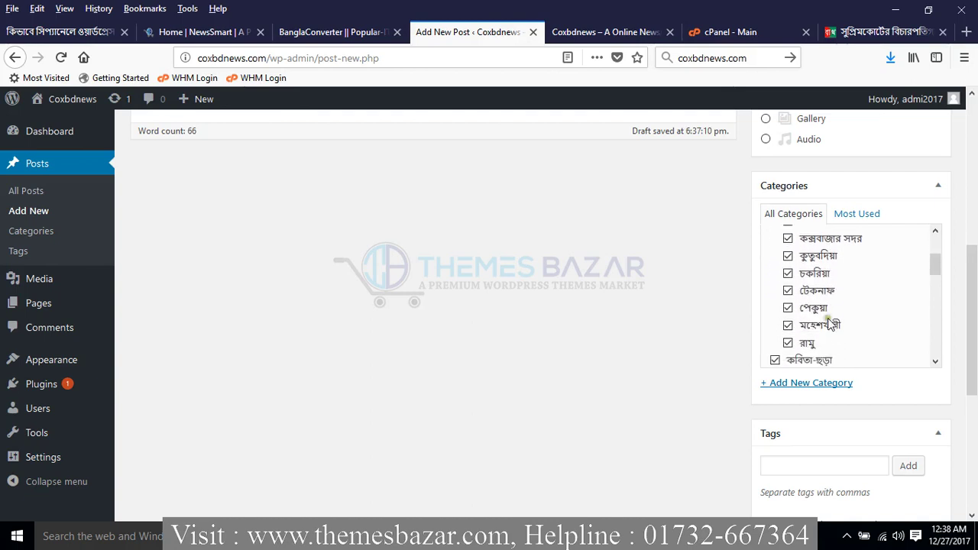
{"action": "scroll", "coordinate": [832, 324], "scroll_direction": "down", "scroll_amount": 5}
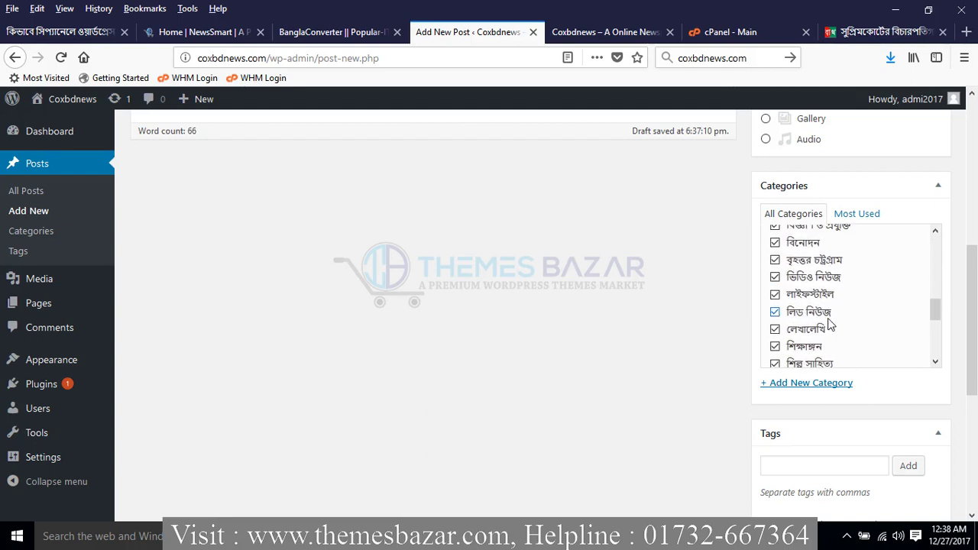
{"action": "scroll", "coordinate": [810, 321], "scroll_direction": "down", "scroll_amount": 3}
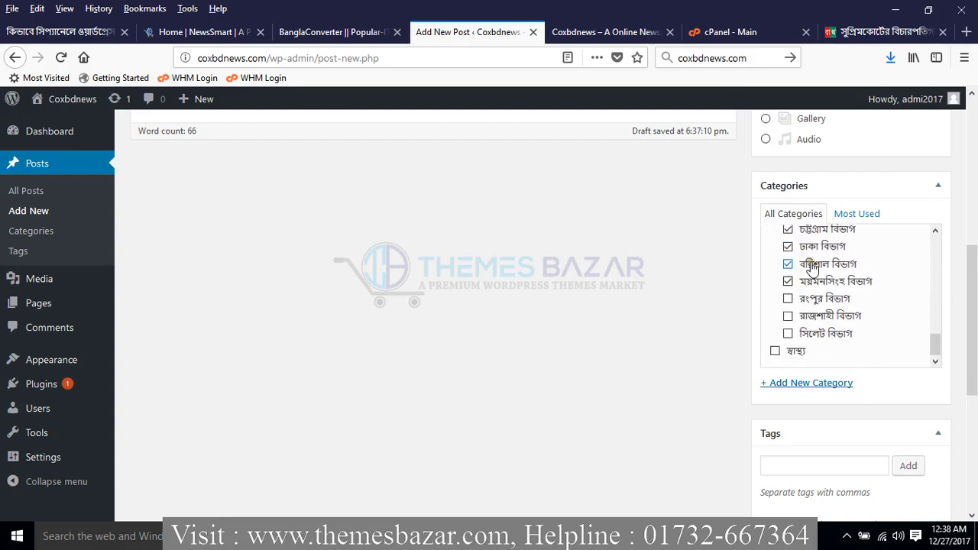
{"action": "left_click", "coordinate": [815, 300]}
{"action": "left_click", "coordinate": [815, 316]}
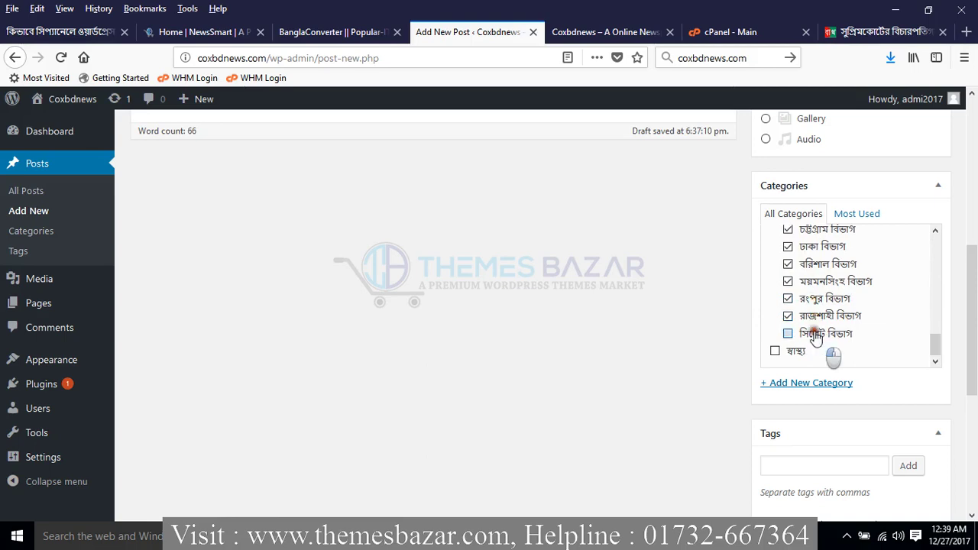
{"action": "left_click", "coordinate": [815, 335]}
{"action": "left_click", "coordinate": [806, 353]}
{"action": "scroll", "coordinate": [814, 350], "scroll_direction": "down", "scroll_amount": 2}
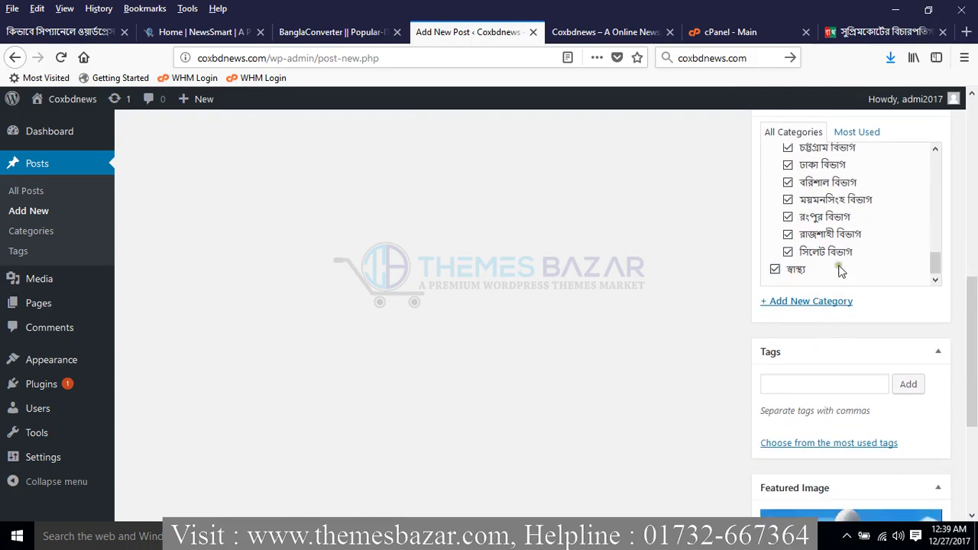
{"action": "scroll", "coordinate": [841, 264], "scroll_direction": "up", "scroll_amount": 8}
{"action": "scroll", "coordinate": [713, 281], "scroll_direction": "up", "scroll_amount": 10}
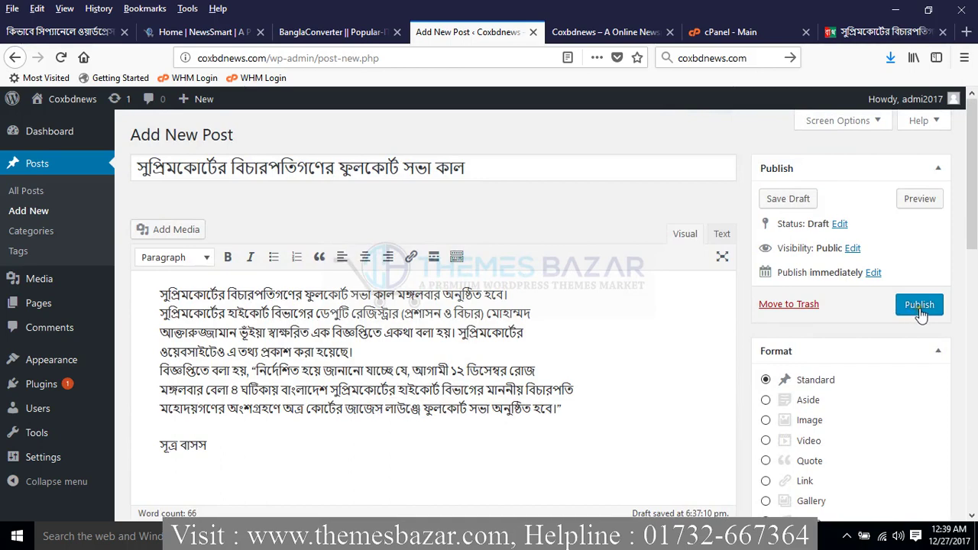
Step: Publish the Supreme Court post and reload the Coxbdnews front page to confirm it appears with its photo
{"action": "left_click", "coordinate": [919, 305]}
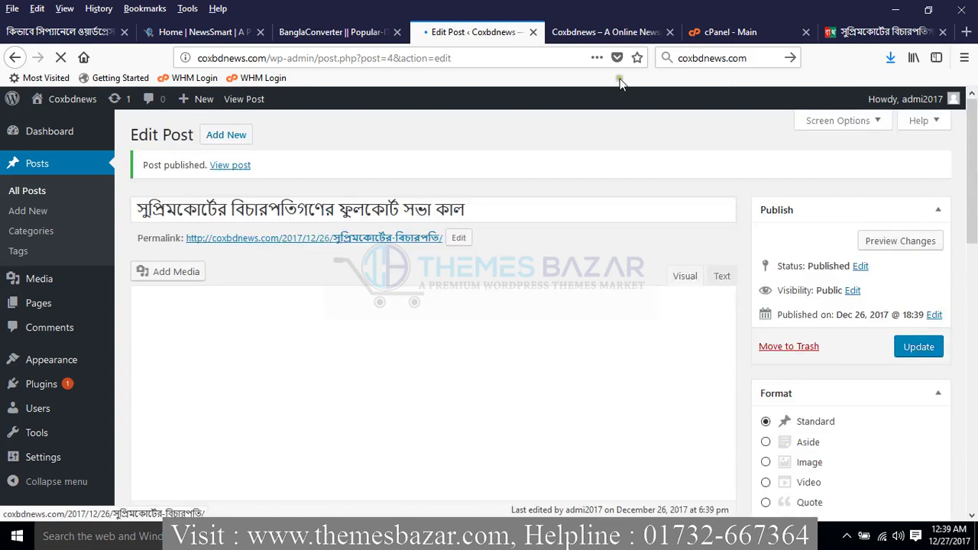
{"action": "left_click", "coordinate": [604, 32]}
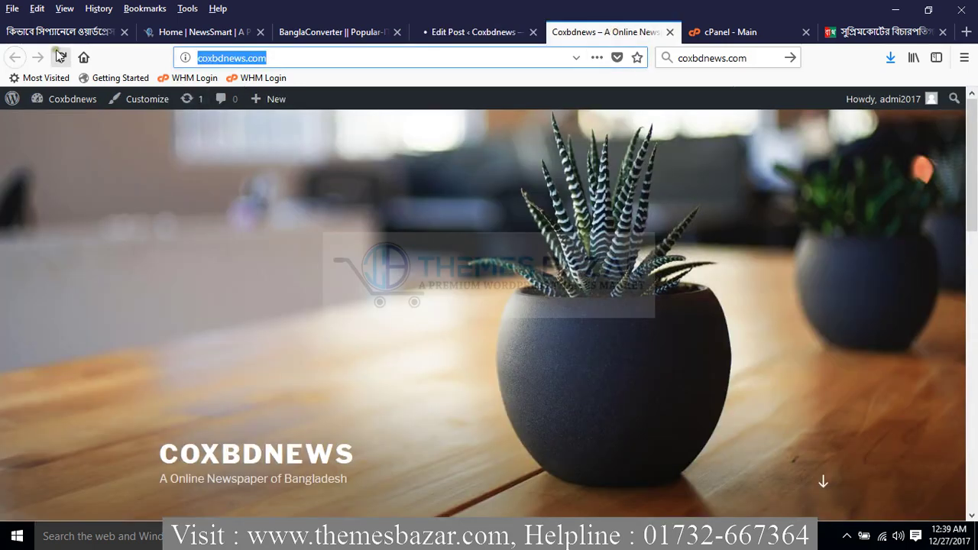
{"action": "left_click", "coordinate": [61, 57]}
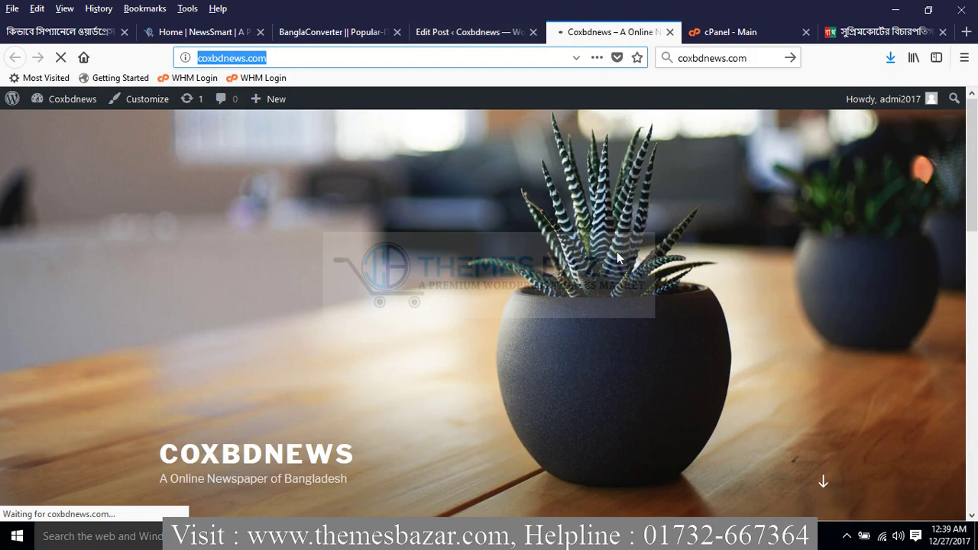
{"action": "scroll", "coordinate": [617, 258], "scroll_direction": "down", "scroll_amount": 6}
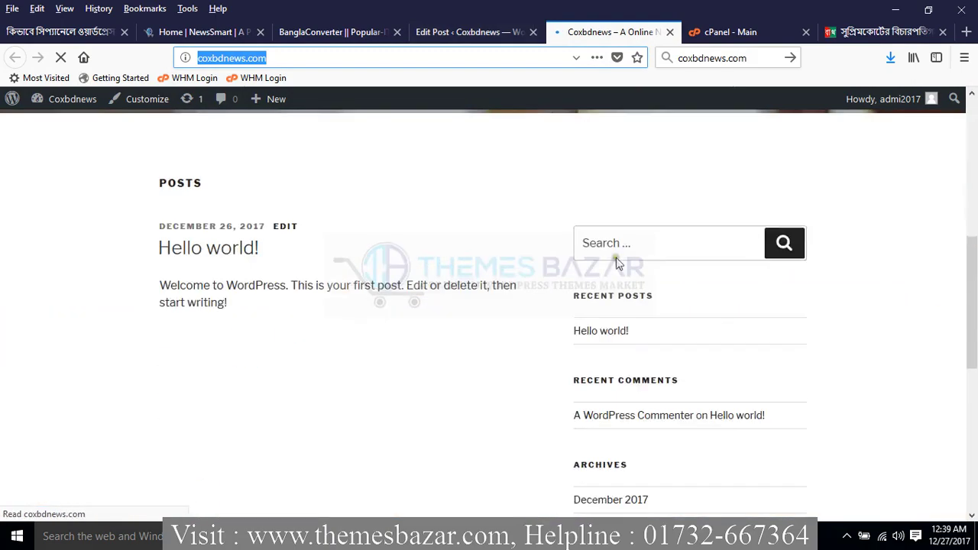
{"action": "scroll", "coordinate": [474, 321], "scroll_direction": "down", "scroll_amount": 4}
{"action": "scroll", "coordinate": [502, 325], "scroll_direction": "down", "scroll_amount": 5}
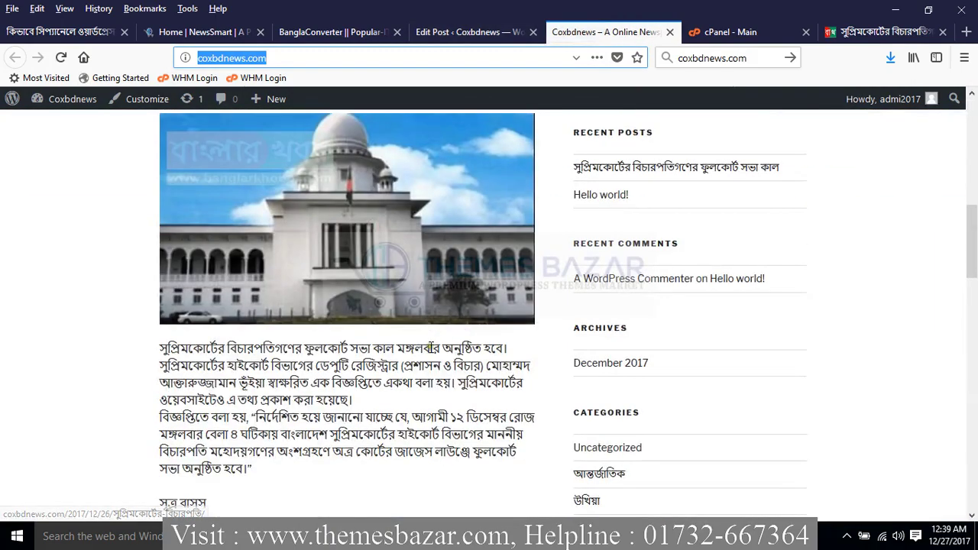
{"action": "scroll", "coordinate": [493, 298], "scroll_direction": "up", "scroll_amount": 10}
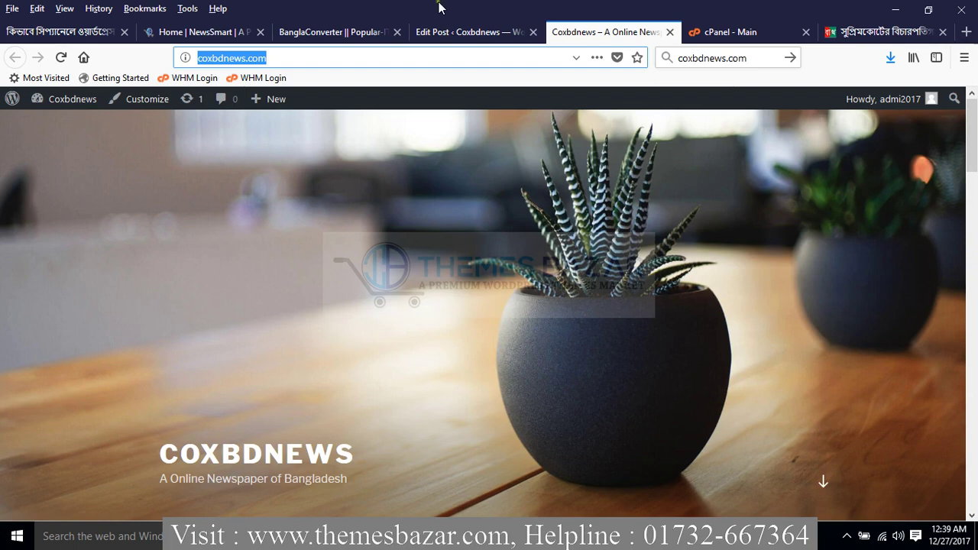
Step: Start another new post, then browse the Banglar Khobor news page for the next article
{"action": "left_click", "coordinate": [456, 32]}
{"action": "left_click", "coordinate": [226, 135]}
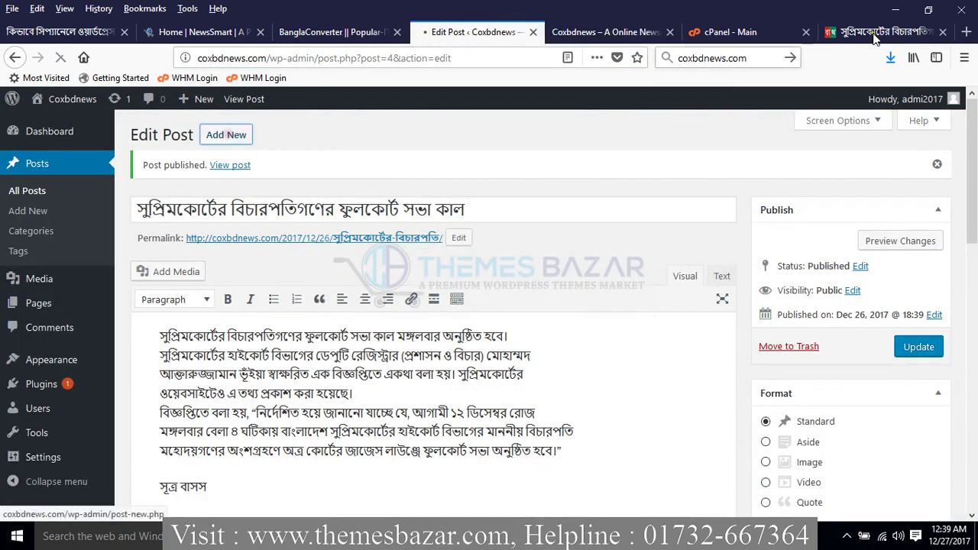
{"action": "left_click", "coordinate": [879, 32]}
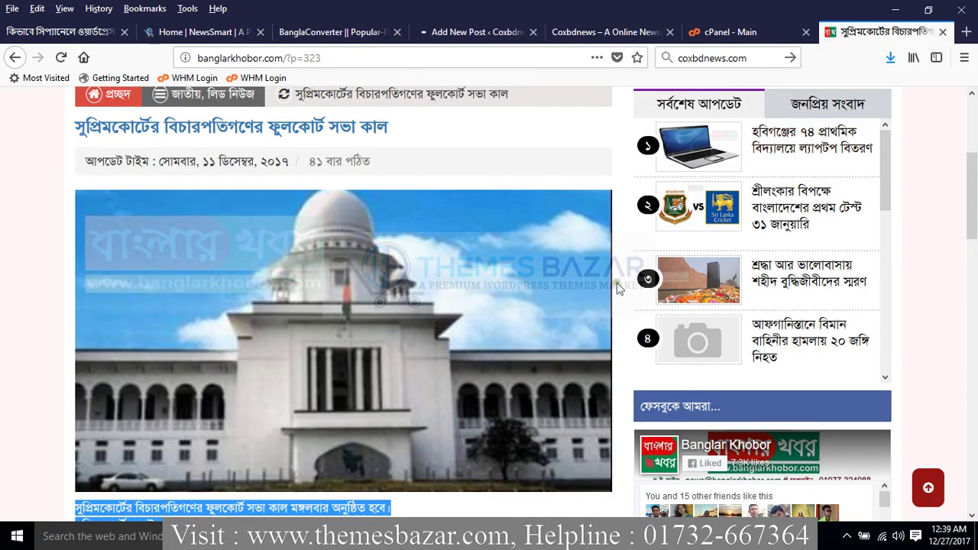
{"action": "scroll", "coordinate": [564, 279], "scroll_direction": "down", "scroll_amount": 8}
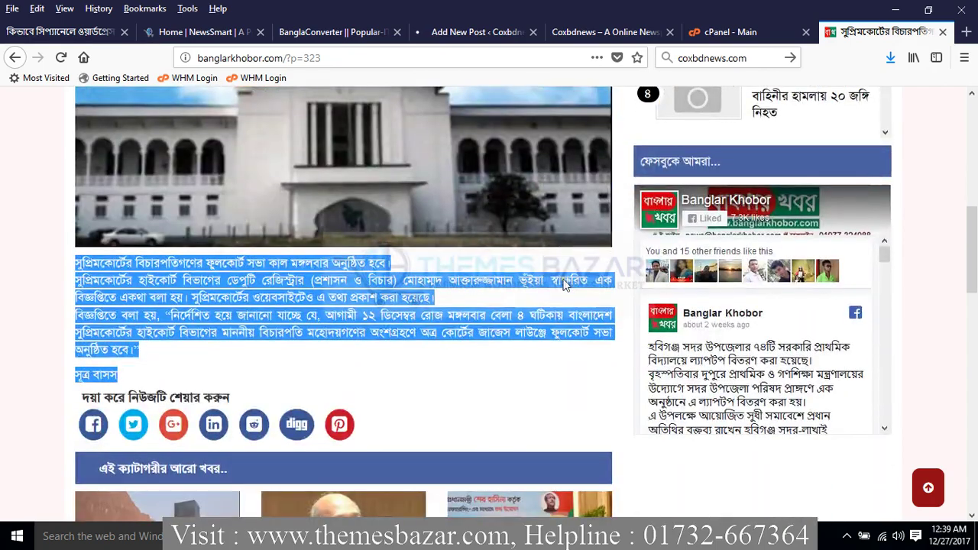
{"action": "scroll", "coordinate": [565, 285], "scroll_direction": "down", "scroll_amount": 3}
{"action": "scroll", "coordinate": [535, 276], "scroll_direction": "up", "scroll_amount": 8}
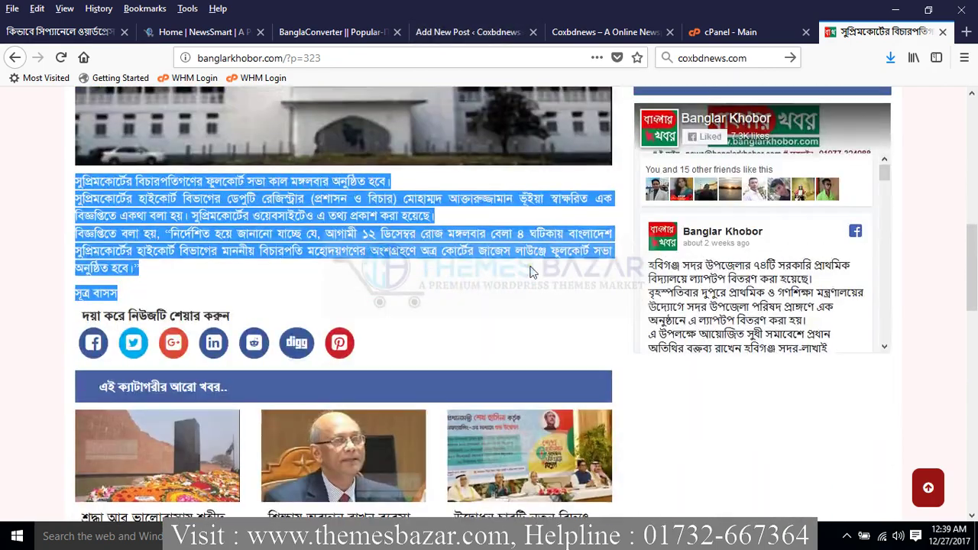
{"action": "scroll", "coordinate": [818, 198], "scroll_direction": "down", "scroll_amount": 3}
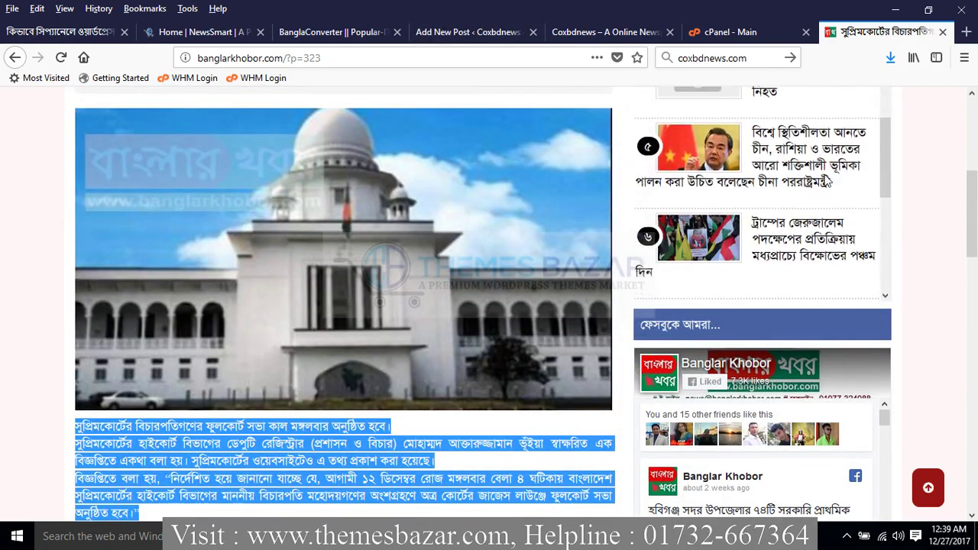
{"action": "scroll", "coordinate": [817, 217], "scroll_direction": "down", "scroll_amount": 3}
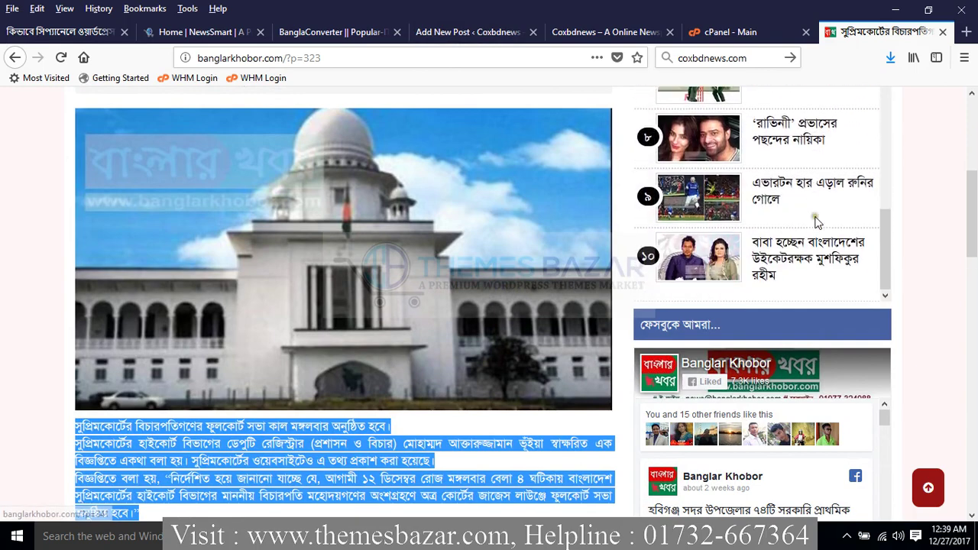
{"action": "scroll", "coordinate": [835, 211], "scroll_direction": "up", "scroll_amount": 1}
Step: Open the cricket article খেলা না হলে কি হবে আজ ! and copy its headline
{"action": "left_click", "coordinate": [832, 164]}
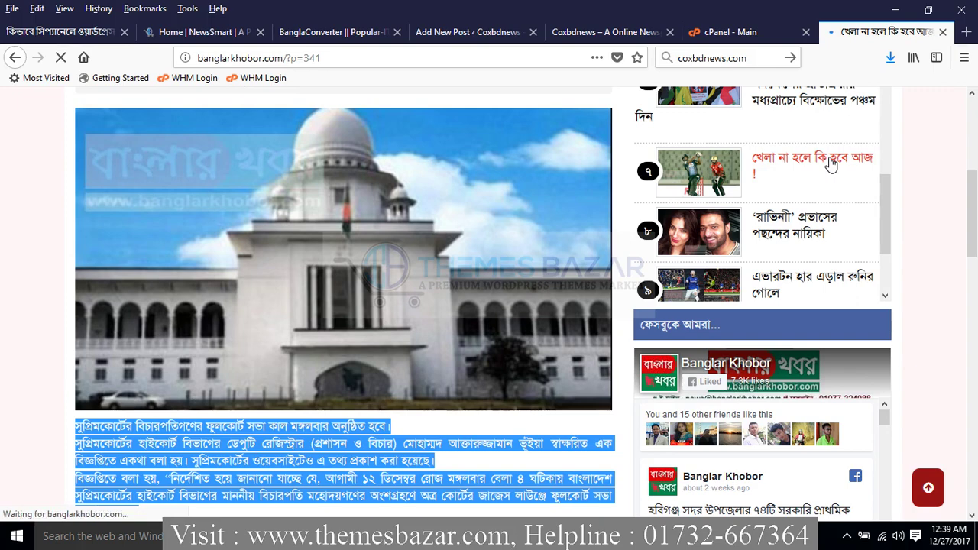
{"action": "scroll", "coordinate": [386, 338], "scroll_direction": "down", "scroll_amount": 3}
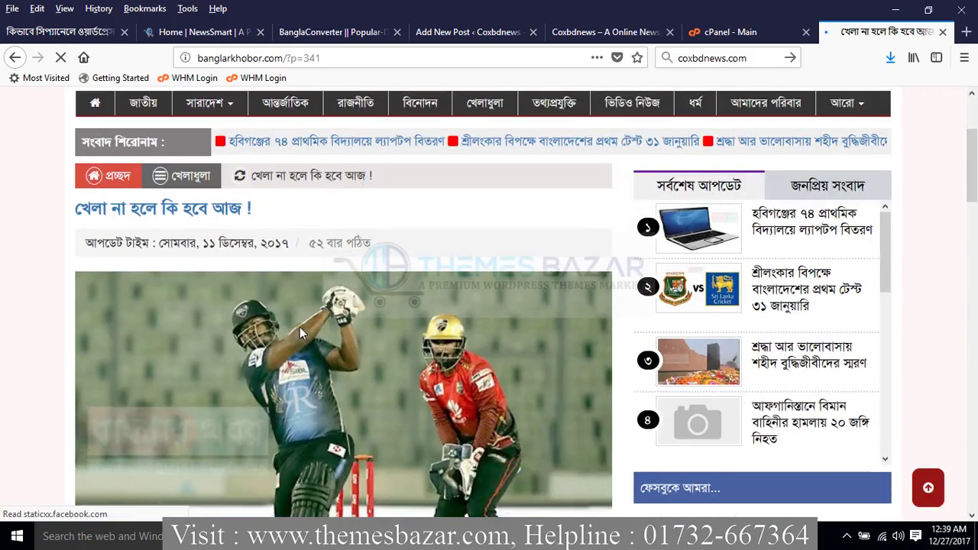
{"action": "triple_click", "coordinate": [264, 216]}
{"action": "key", "text": "ctrl+c"}
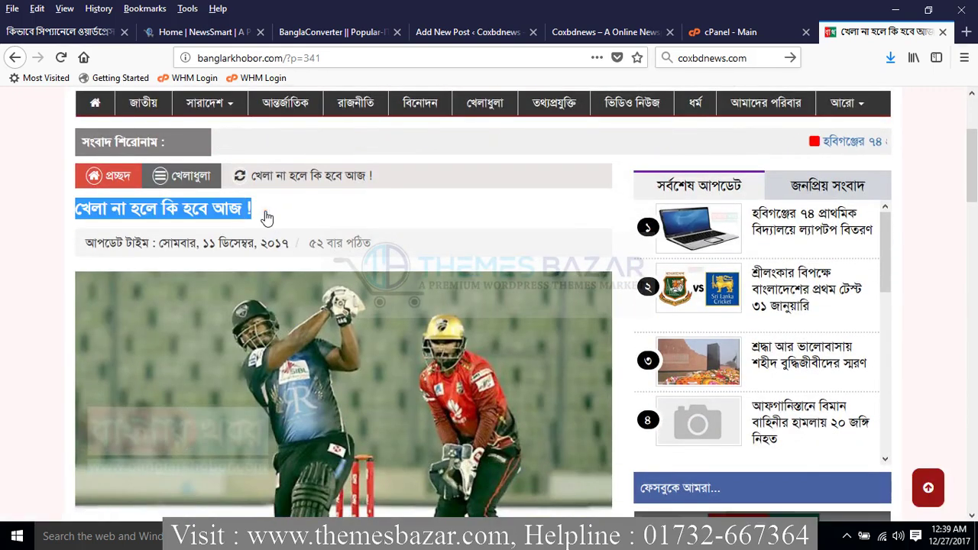
{"action": "left_click", "coordinate": [452, 34]}
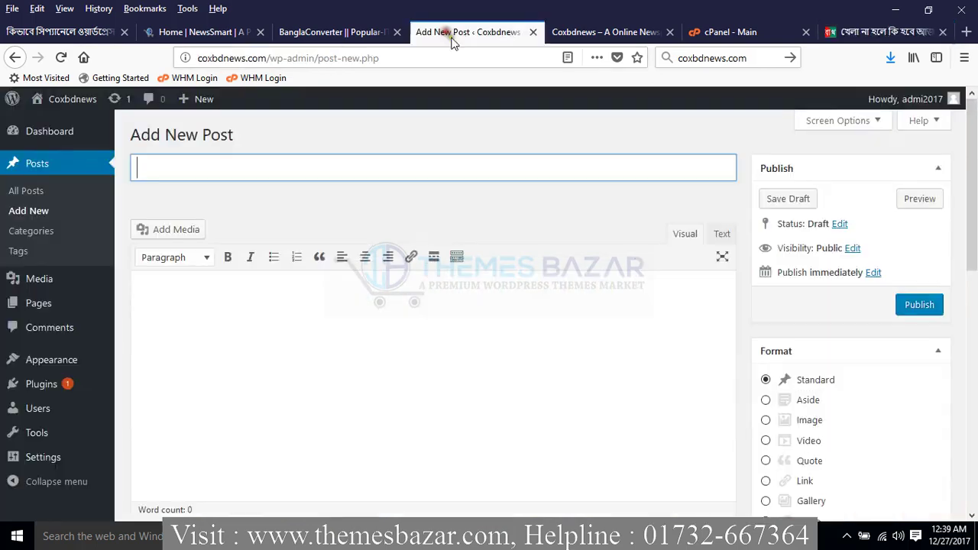
Step: Paste খেলা না হলে কি হবে আজ ! as the title and save the article's cricket photo
{"action": "key", "text": "ctrl+v"}
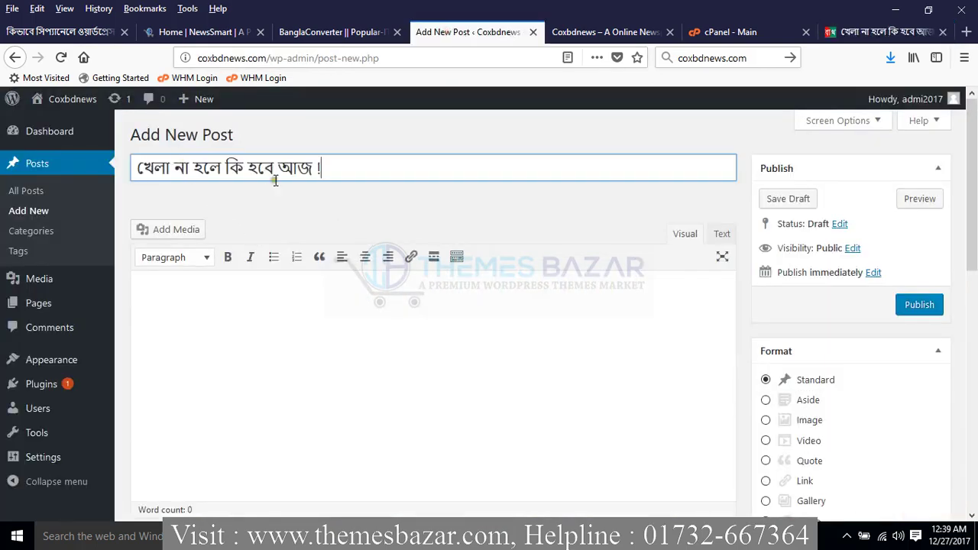
{"action": "left_click", "coordinate": [879, 32]}
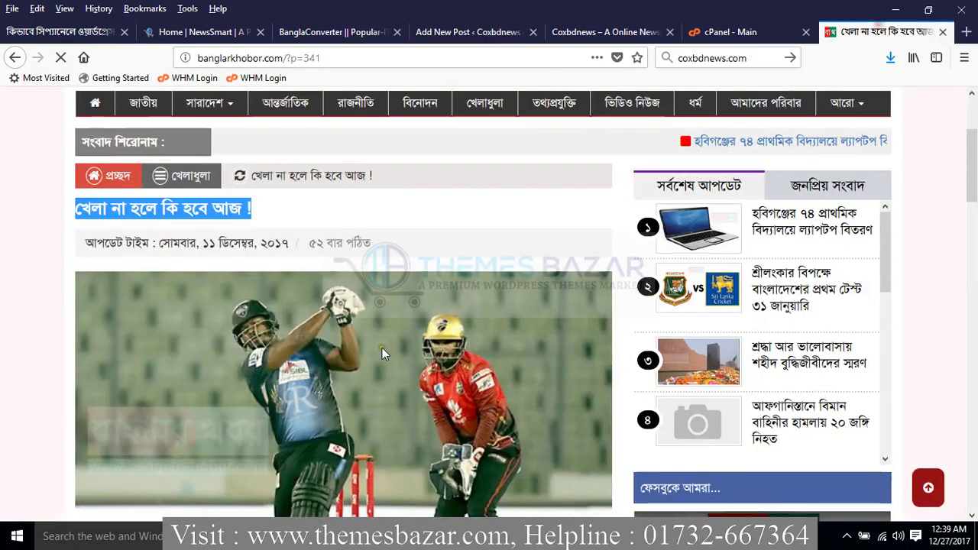
{"action": "scroll", "coordinate": [275, 229], "scroll_direction": "down", "scroll_amount": 3}
{"action": "right_click", "coordinate": [273, 202]}
{"action": "left_click", "coordinate": [325, 261]}
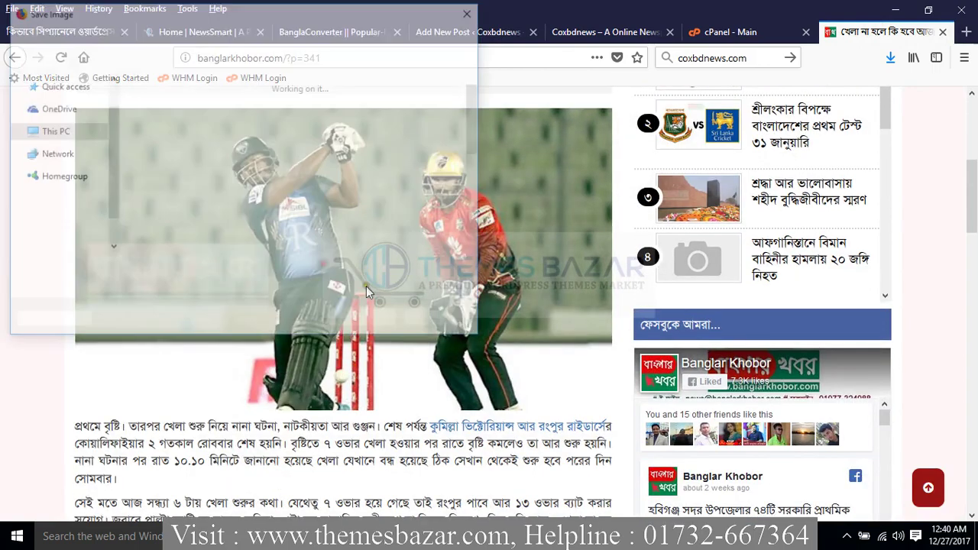
{"action": "left_click", "coordinate": [376, 323]}
Step: Copy the full cricket article text and paste it into the post body
{"action": "scroll", "coordinate": [374, 323], "scroll_direction": "down", "scroll_amount": 5}
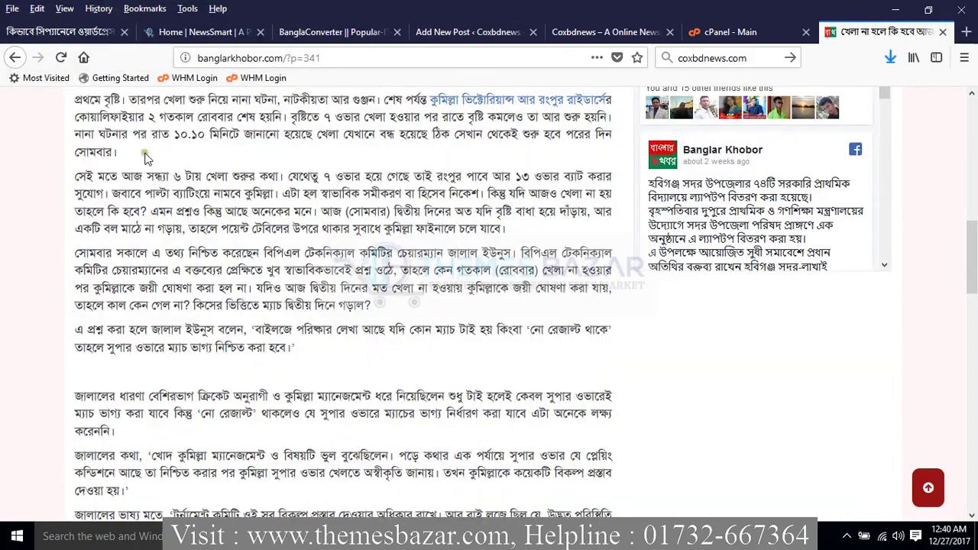
{"action": "scroll", "coordinate": [88, 178], "scroll_direction": "up", "scroll_amount": 1}
{"action": "double_click", "coordinate": [84, 180]}
{"action": "scroll", "coordinate": [84, 179], "scroll_direction": "down", "scroll_amount": 5}
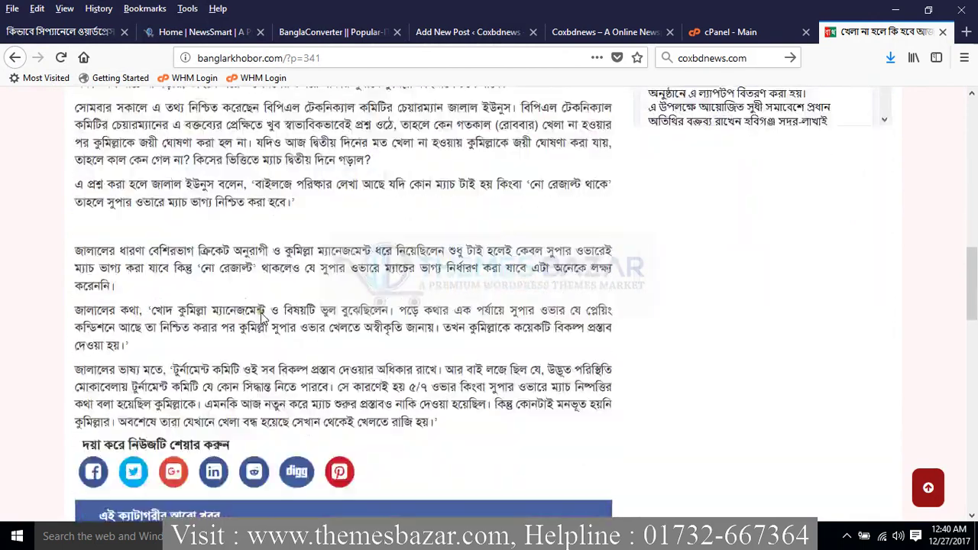
{"action": "left_click", "coordinate": [440, 242], "text": "shift"}
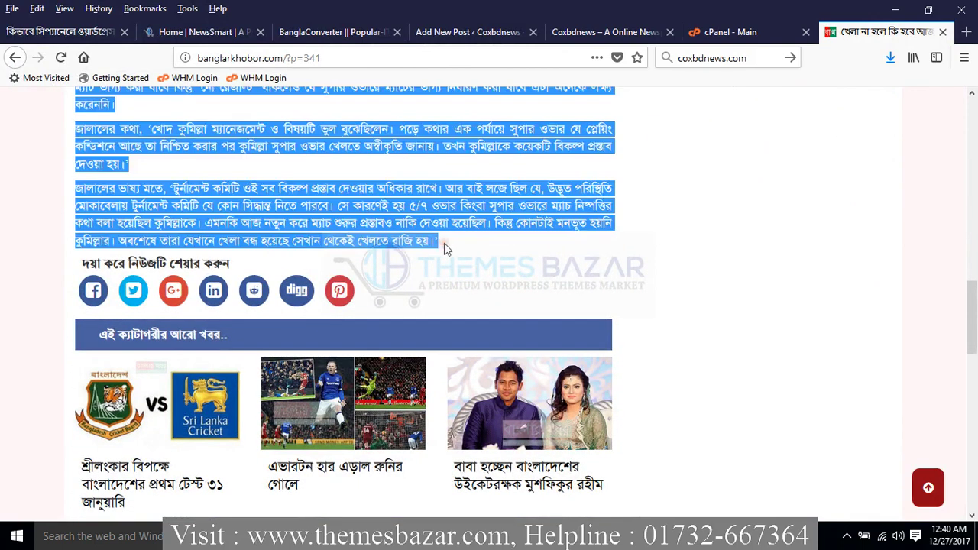
{"action": "left_click", "coordinate": [468, 32]}
{"action": "left_click", "coordinate": [337, 323]}
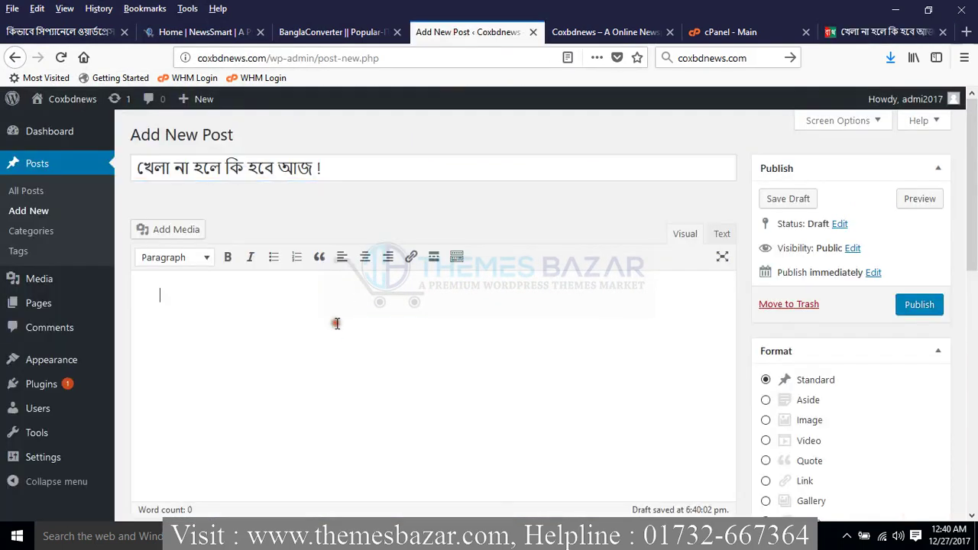
{"action": "key", "text": "ctrl+v"}
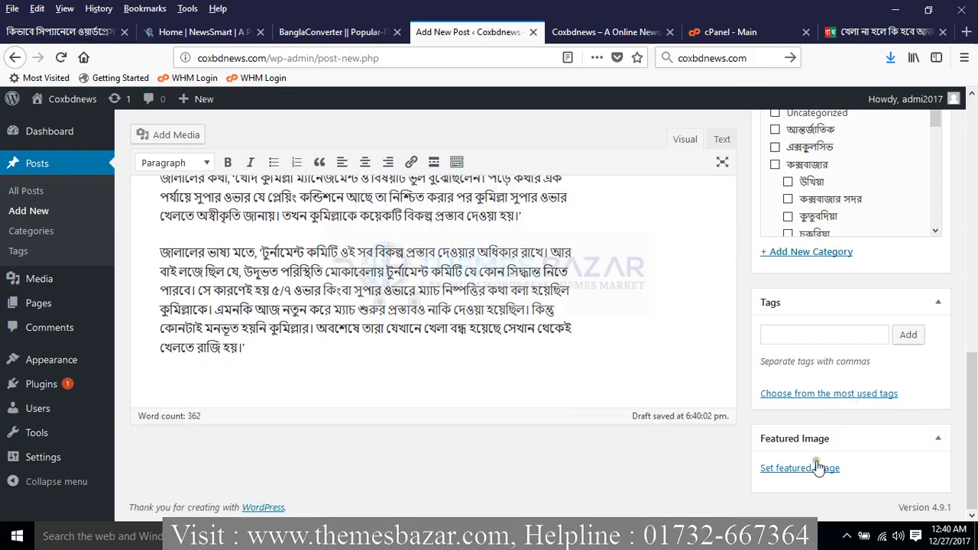
Step: Upload ar-600x337.jpg and set it as the post's featured image
{"action": "left_click", "coordinate": [801, 469]}
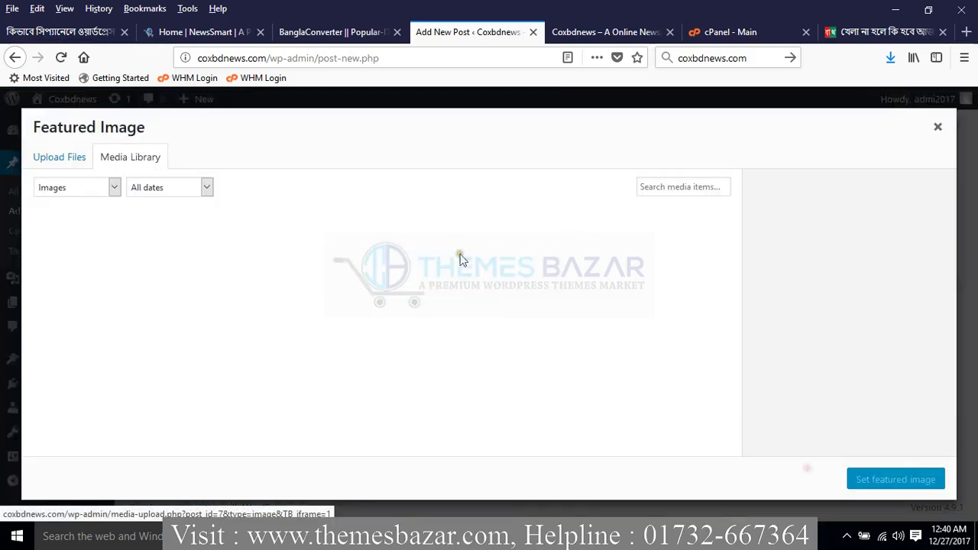
{"action": "left_click", "coordinate": [79, 162]}
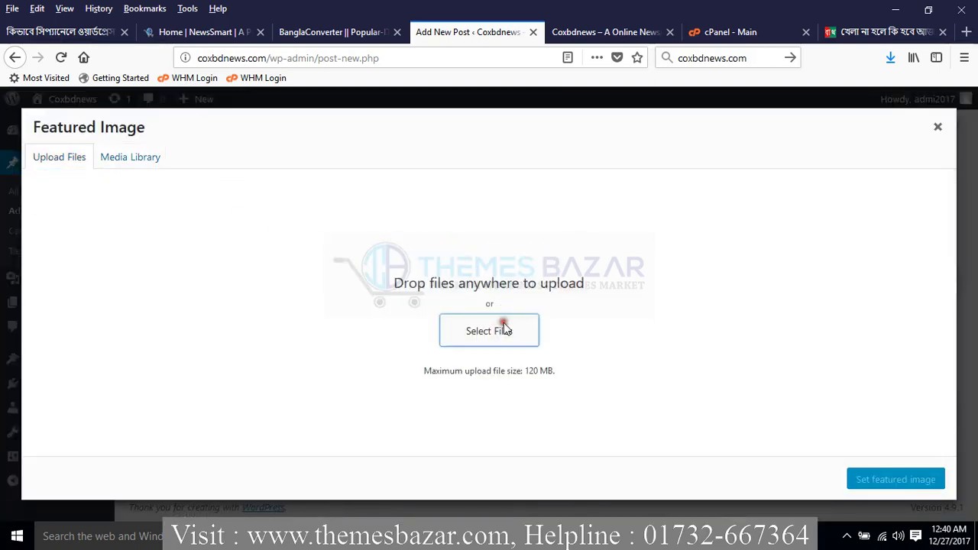
{"action": "left_click", "coordinate": [504, 324]}
{"action": "left_click_drag", "start_coordinate": [475, 129], "coordinate": [475, 162]}
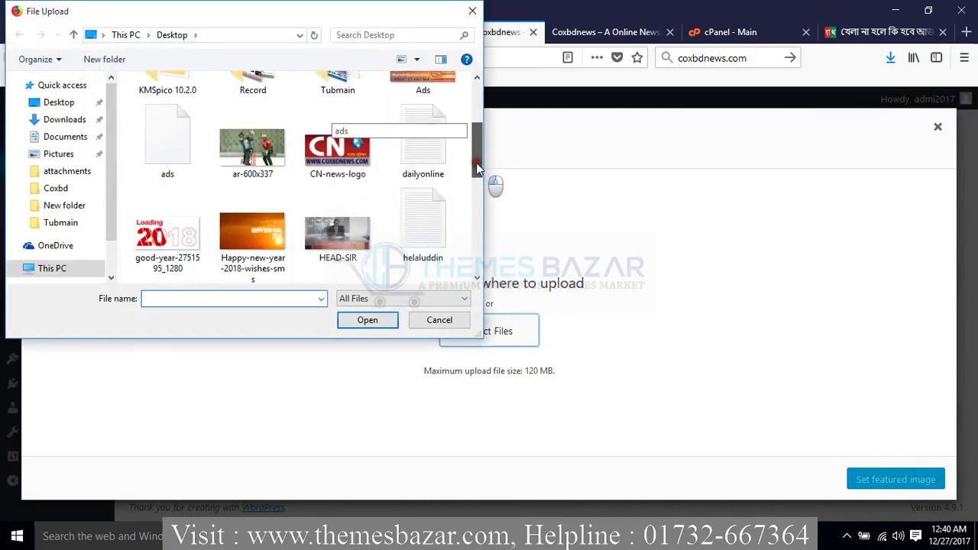
{"action": "left_click", "coordinate": [273, 165]}
{"action": "left_click", "coordinate": [392, 315]}
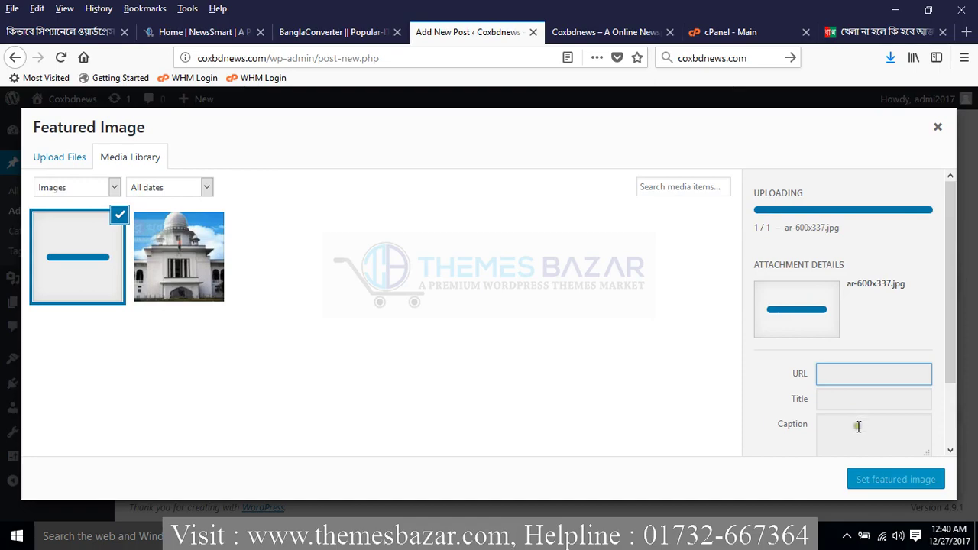
{"action": "left_click", "coordinate": [884, 482]}
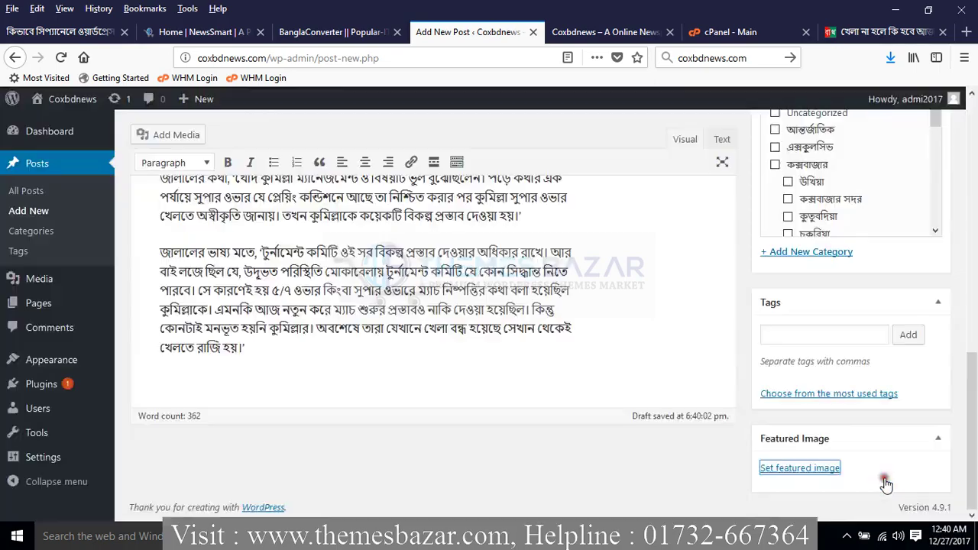
Step: Collapse the post Format options box
{"action": "scroll", "coordinate": [490, 329], "scroll_direction": "up", "scroll_amount": 10}
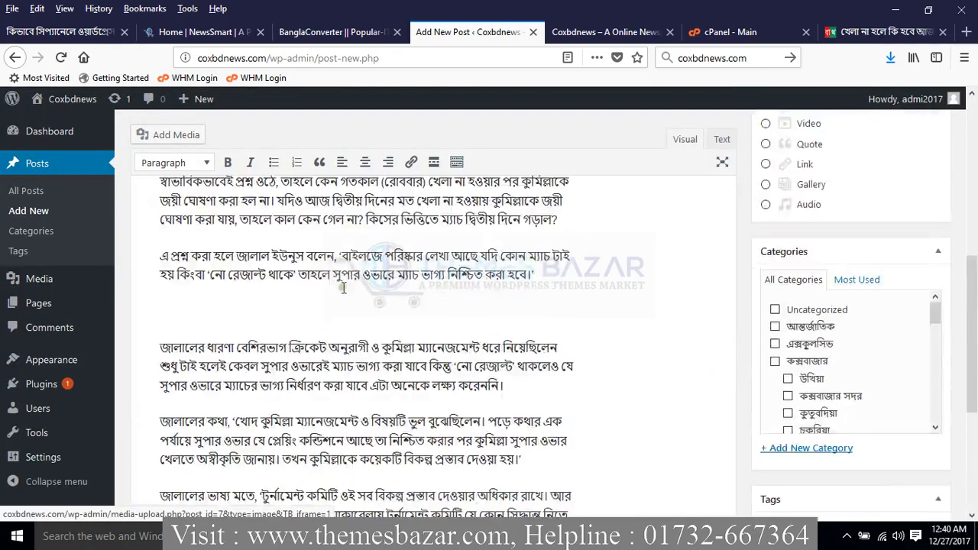
{"action": "scroll", "coordinate": [351, 202], "scroll_direction": "up", "scroll_amount": 3}
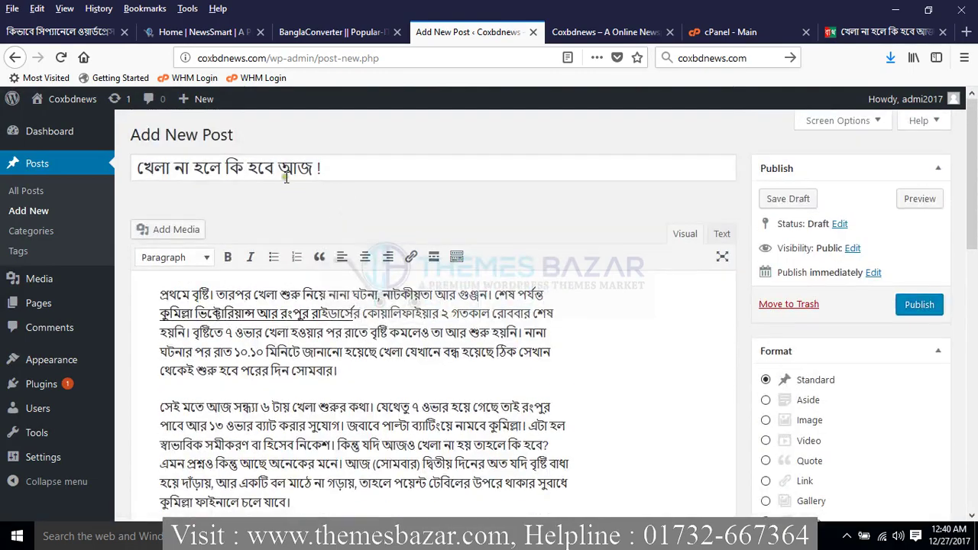
{"action": "scroll", "coordinate": [879, 384], "scroll_direction": "down", "scroll_amount": 4}
{"action": "scroll", "coordinate": [933, 321], "scroll_direction": "up", "scroll_amount": 3}
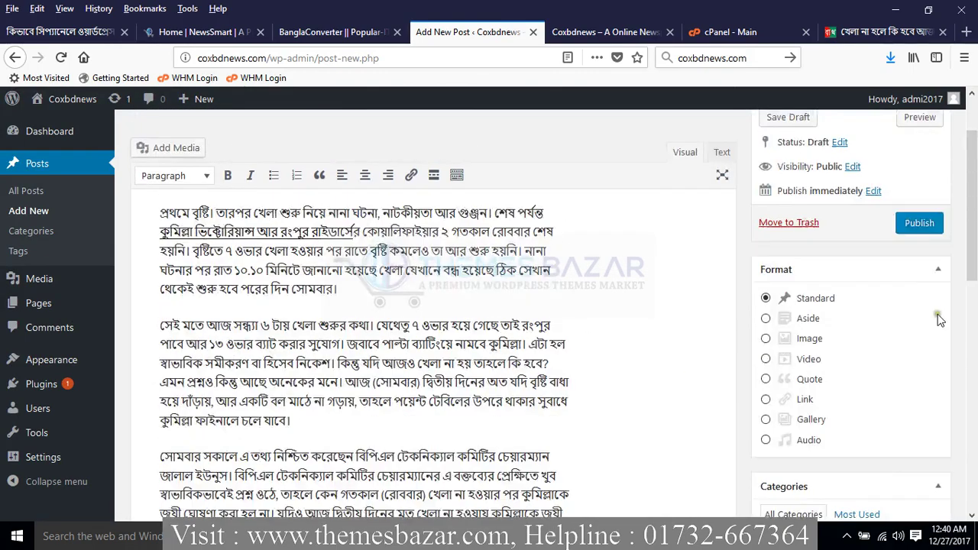
{"action": "left_click", "coordinate": [941, 273]}
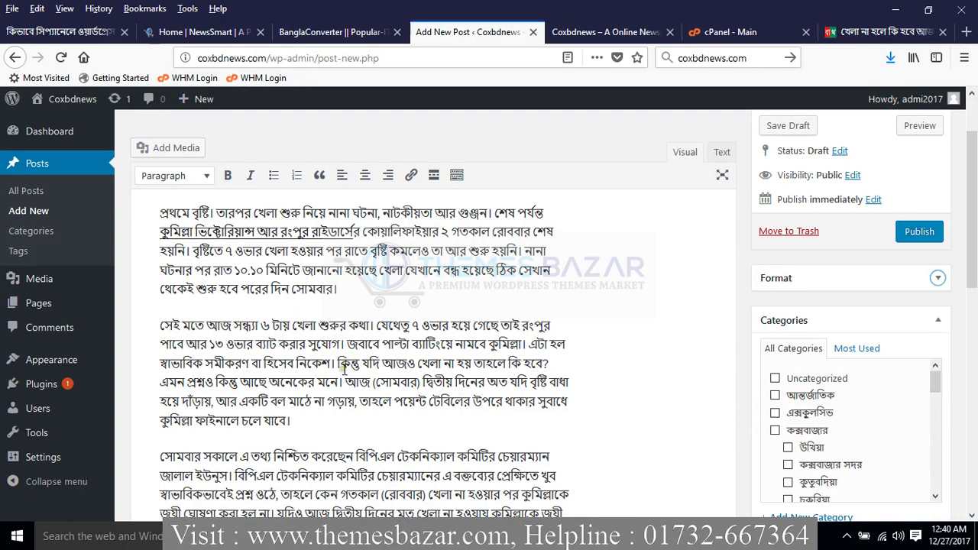
Step: Add an empty paragraph after the Comilla-final paragraph as a spot for a photo
{"action": "left_click", "coordinate": [310, 422]}
{"action": "key", "text": "Return"}
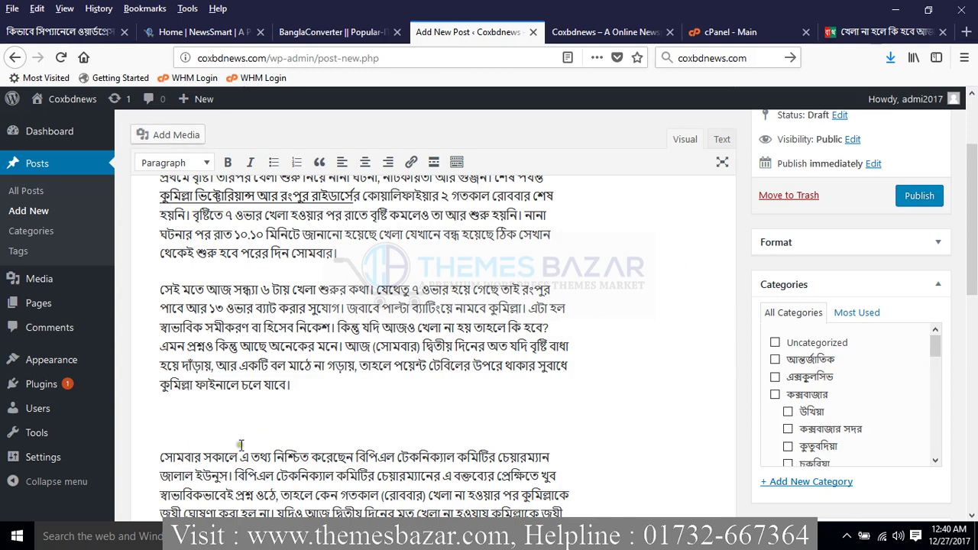
{"action": "left_click", "coordinate": [172, 420]}
{"action": "scroll", "coordinate": [831, 466], "scroll_direction": "down", "scroll_amount": 5}
{"action": "scroll", "coordinate": [833, 390], "scroll_direction": "up", "scroll_amount": 4}
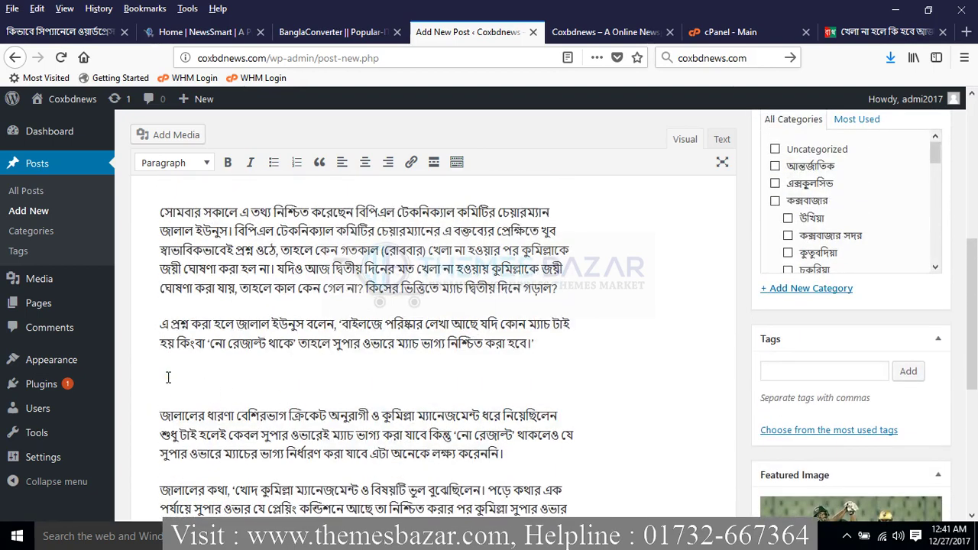
Step: Start an Add Media file upload, cancel the file picker, and open a new browser tab
{"action": "left_click", "coordinate": [185, 135]}
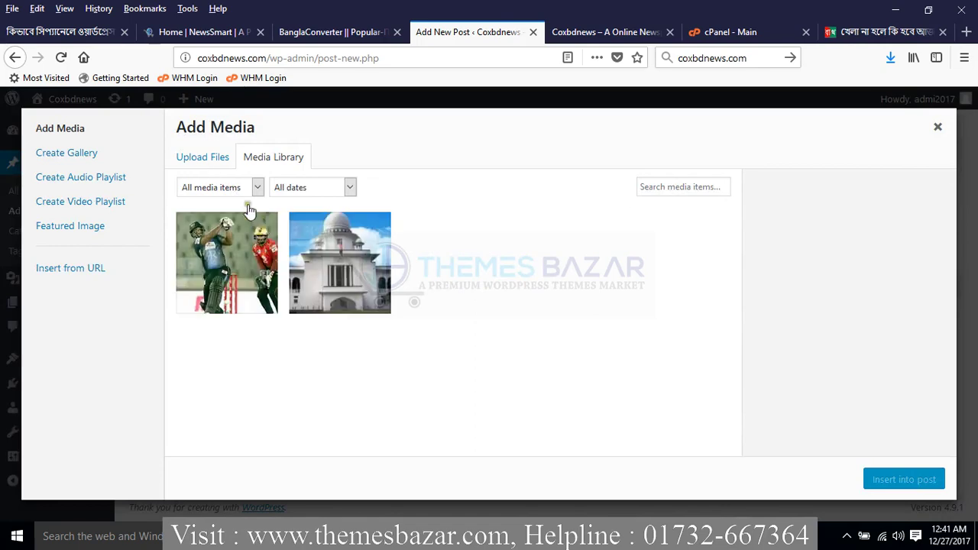
{"action": "left_click", "coordinate": [215, 159]}
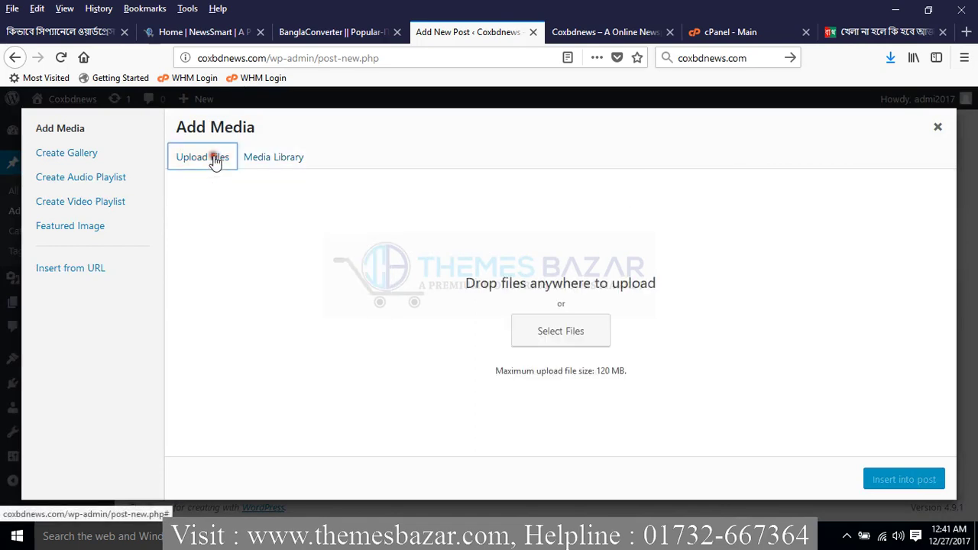
{"action": "left_click", "coordinate": [564, 332]}
{"action": "left_click", "coordinate": [473, 11]}
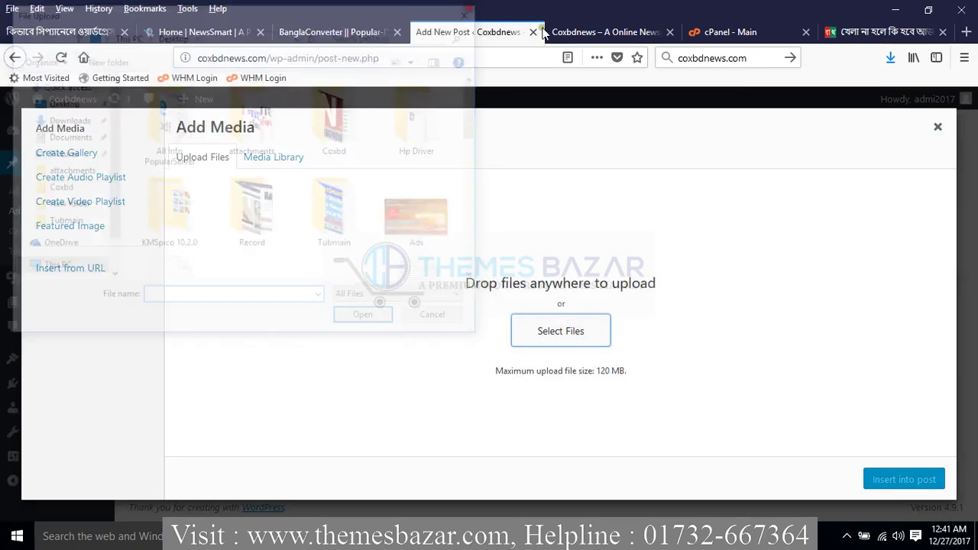
{"action": "left_click", "coordinate": [967, 32]}
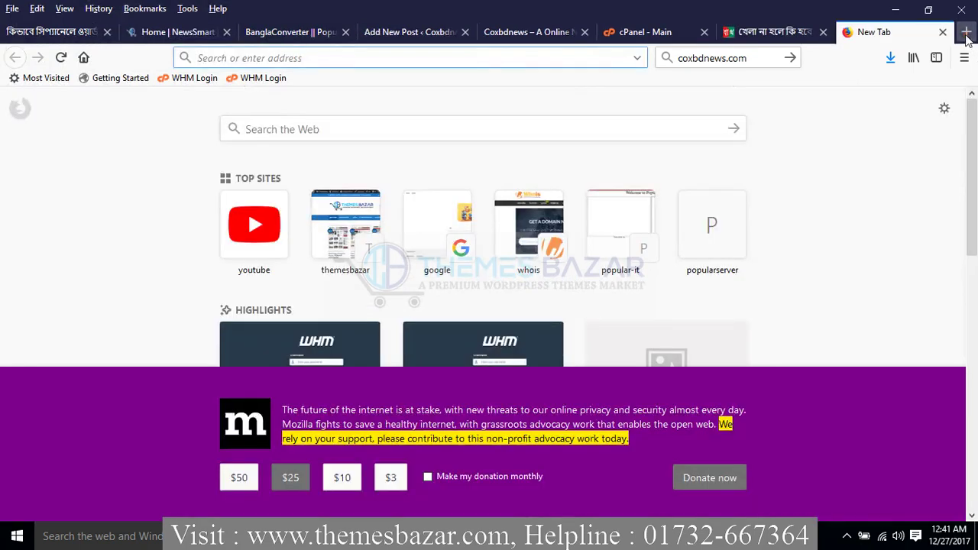
Step: Search Google for 'bangladesh cricket'
{"action": "type", "text": "goo"}
{"action": "key", "text": "Return"}
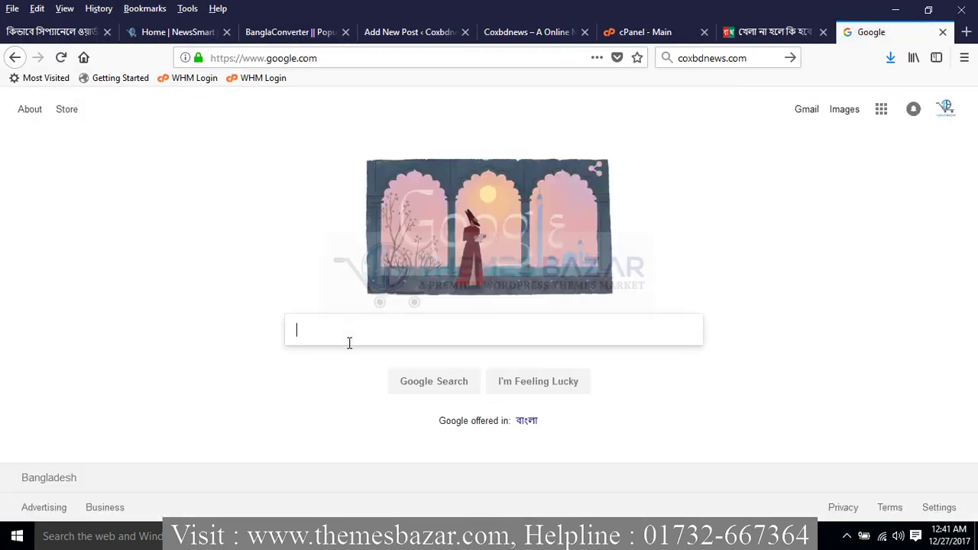
{"action": "type", "text": "bangladedsh"}
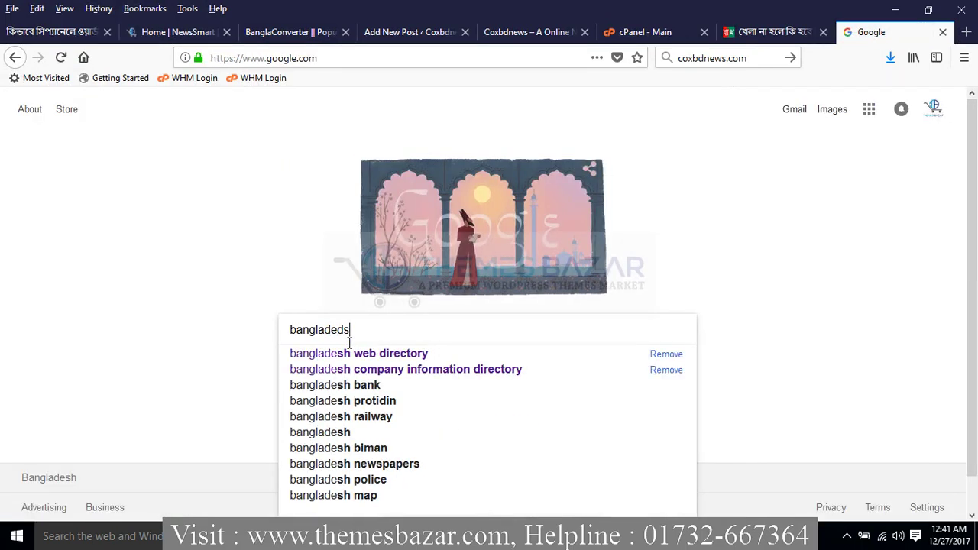
{"action": "key", "text": "BackSpace"}
{"action": "key", "text": "BackSpace"}
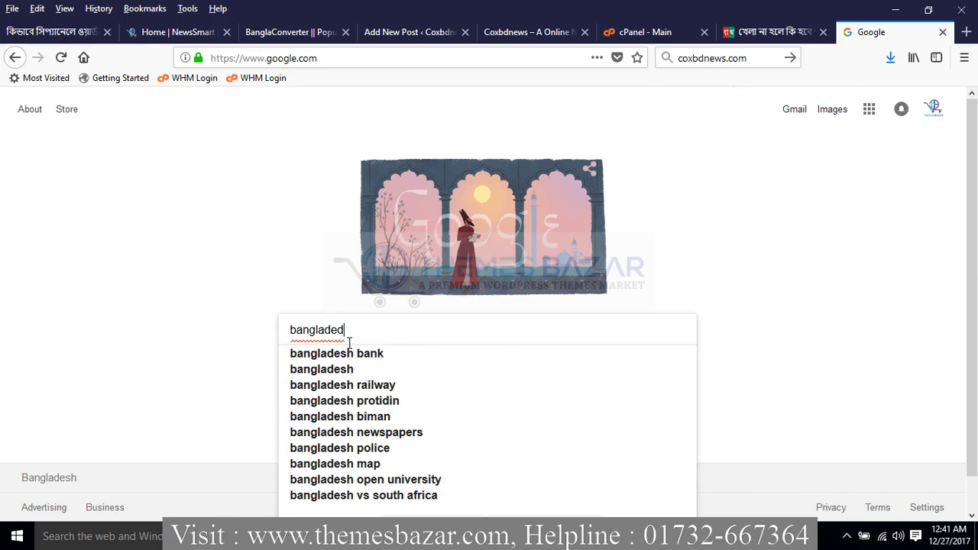
{"action": "type", "text": "s"}
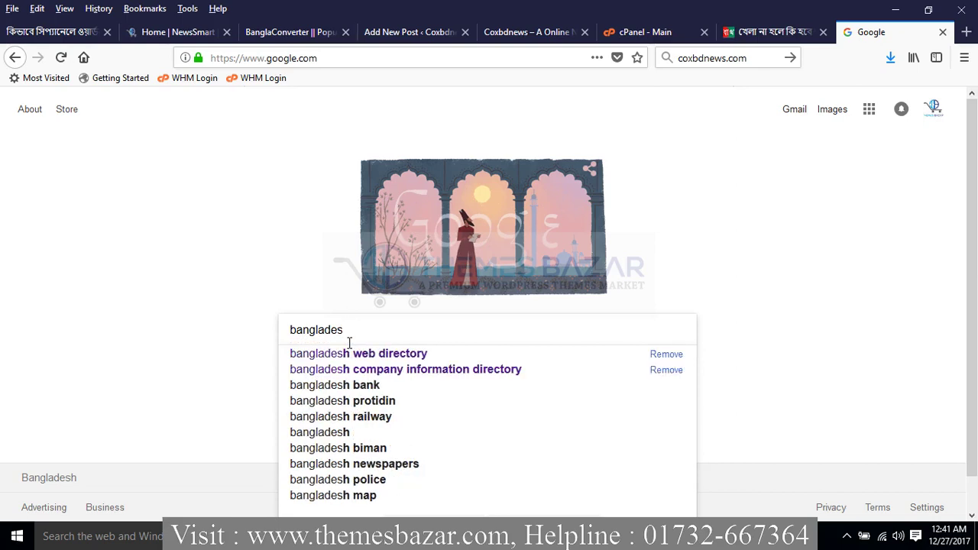
{"action": "type", "text": "h cri"}
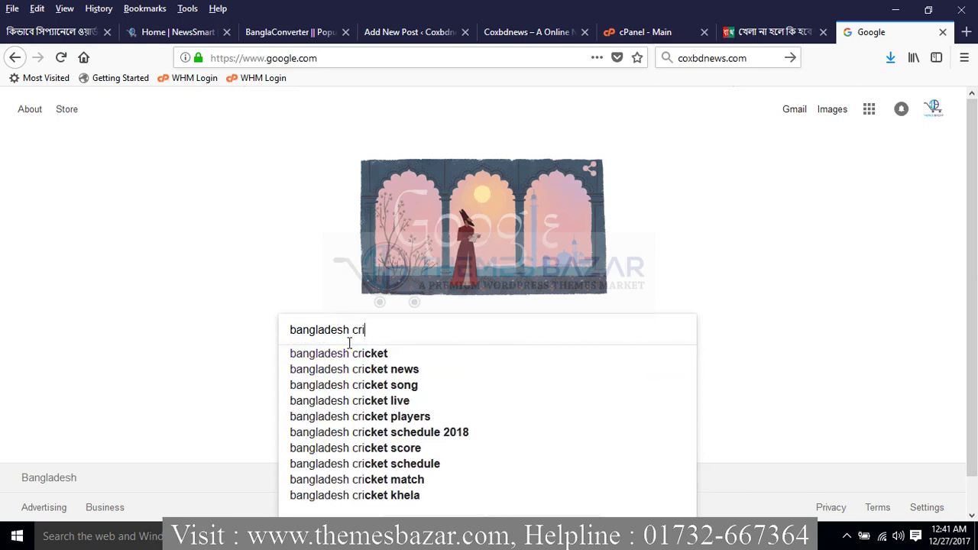
{"action": "key", "text": "Down"}
{"action": "key", "text": "Return"}
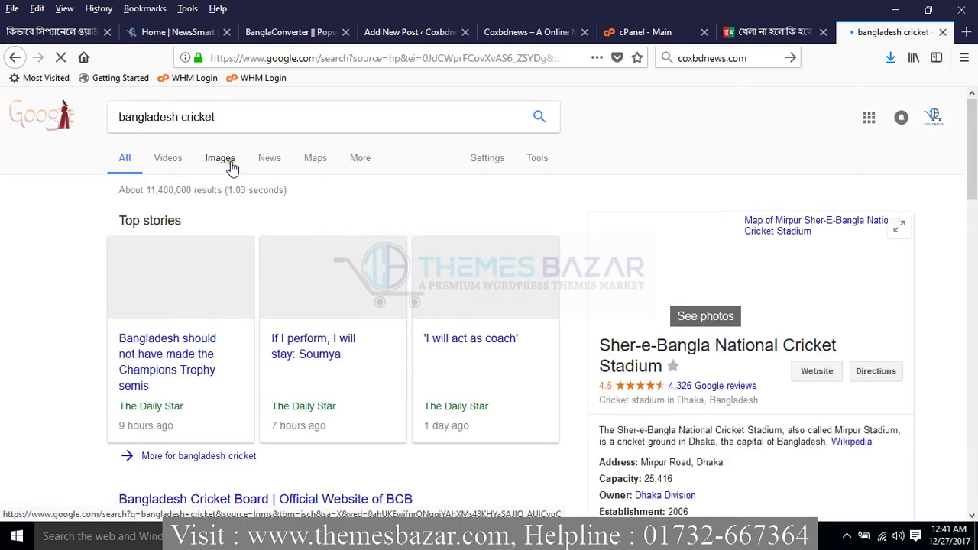
Step: Open the first image result full size, save it to the Desktop as mash_39, and close its tab
{"action": "left_click", "coordinate": [232, 169]}
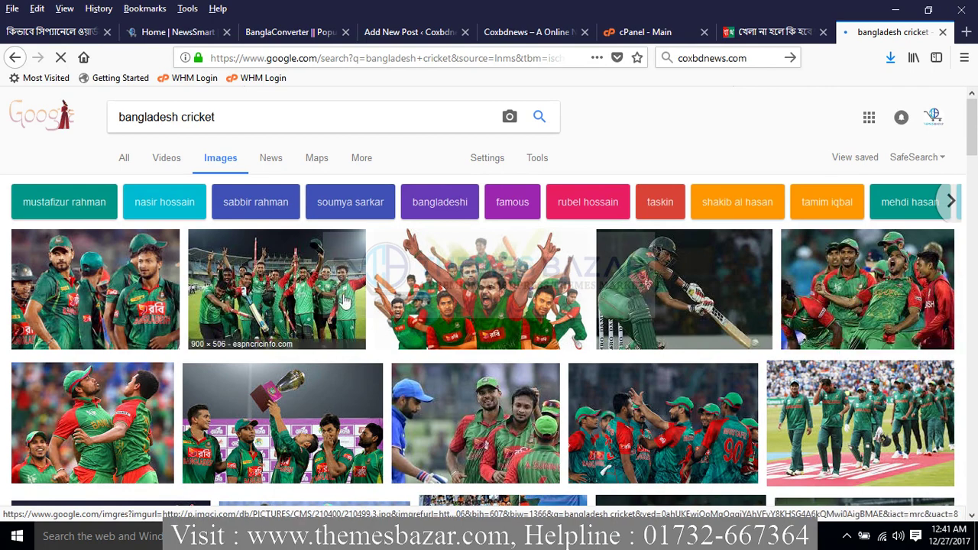
{"action": "left_click", "coordinate": [107, 296]}
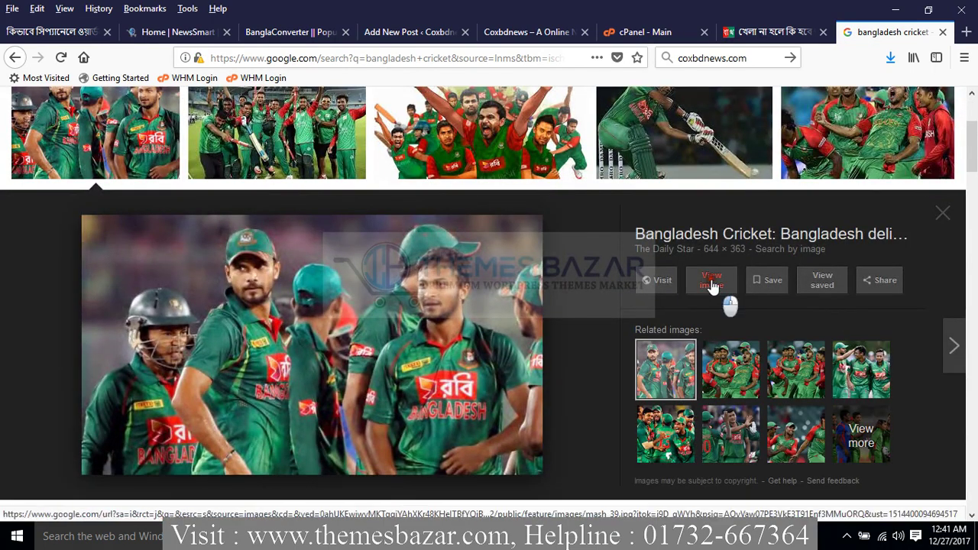
{"action": "left_click", "coordinate": [711, 282]}
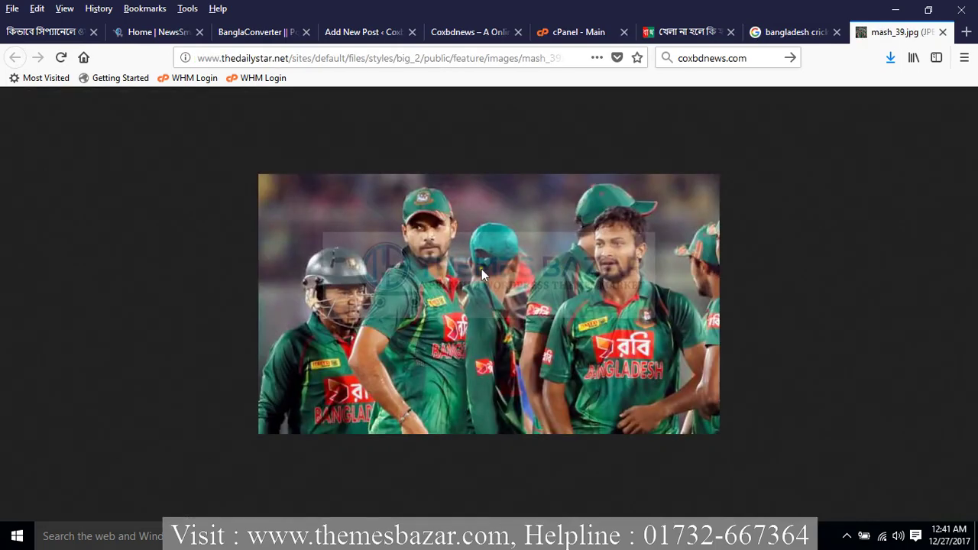
{"action": "right_click", "coordinate": [481, 269]}
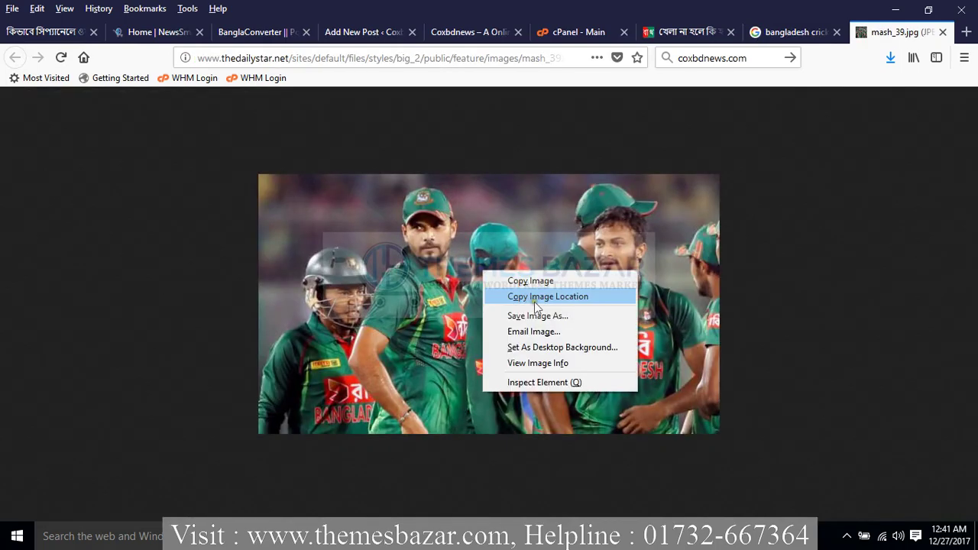
{"action": "left_click", "coordinate": [545, 314]}
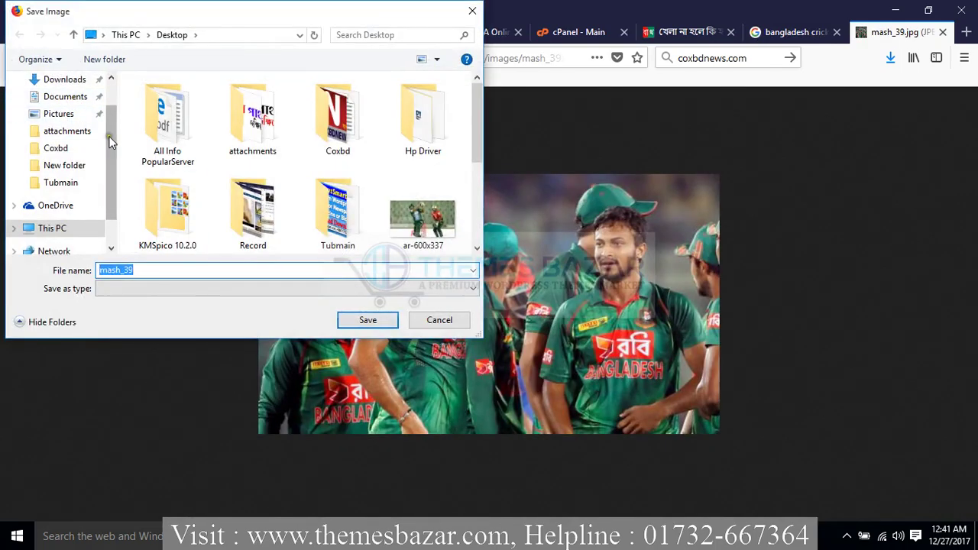
{"action": "scroll", "coordinate": [77, 114], "scroll_direction": "up", "scroll_amount": 1}
{"action": "left_click", "coordinate": [73, 102]}
{"action": "left_click", "coordinate": [357, 315]}
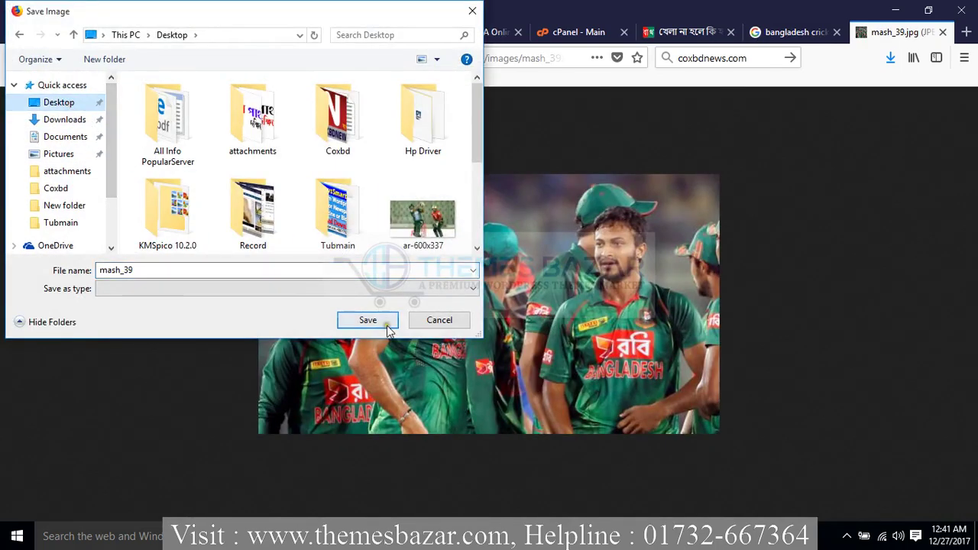
{"action": "left_click", "coordinate": [943, 32]}
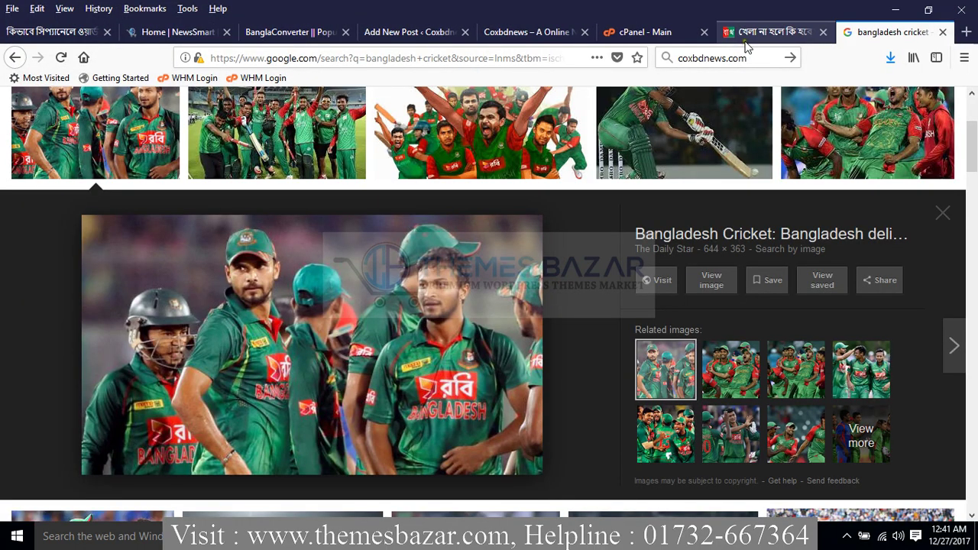
Step: Upload the mash_39 photo from the Desktop, insert it, then delete it from the post
{"action": "left_click", "coordinate": [753, 34]}
{"action": "left_click", "coordinate": [386, 32]}
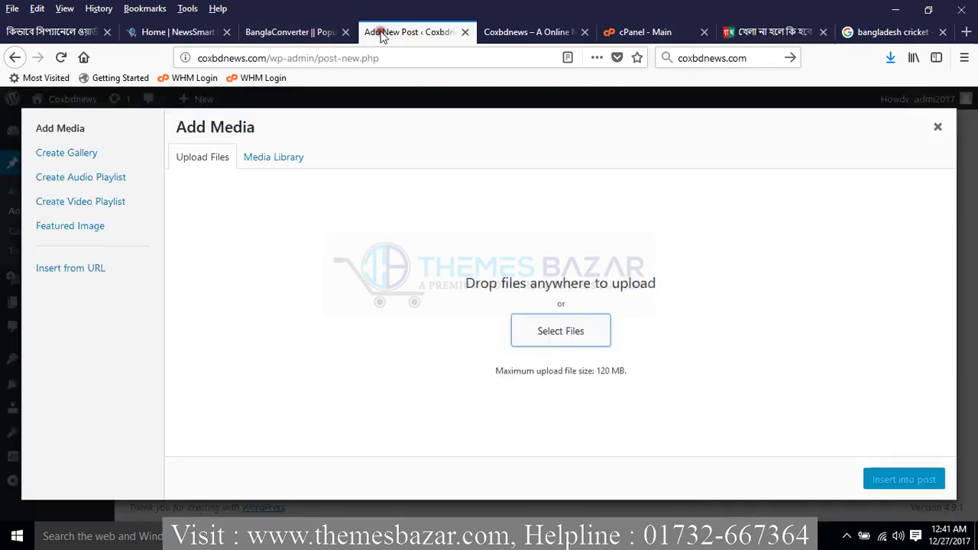
{"action": "left_click", "coordinate": [592, 332]}
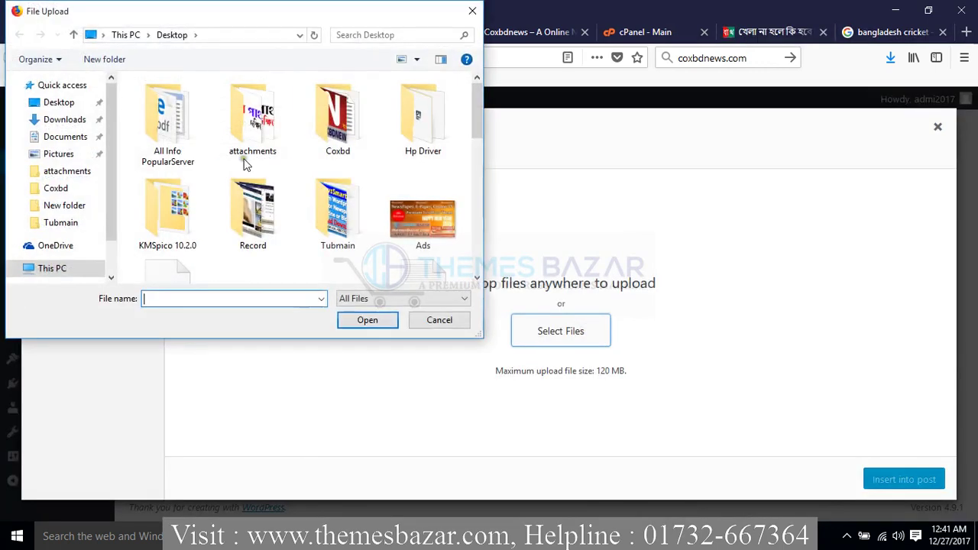
{"action": "left_click_drag", "start_coordinate": [479, 114], "coordinate": [476, 201]}
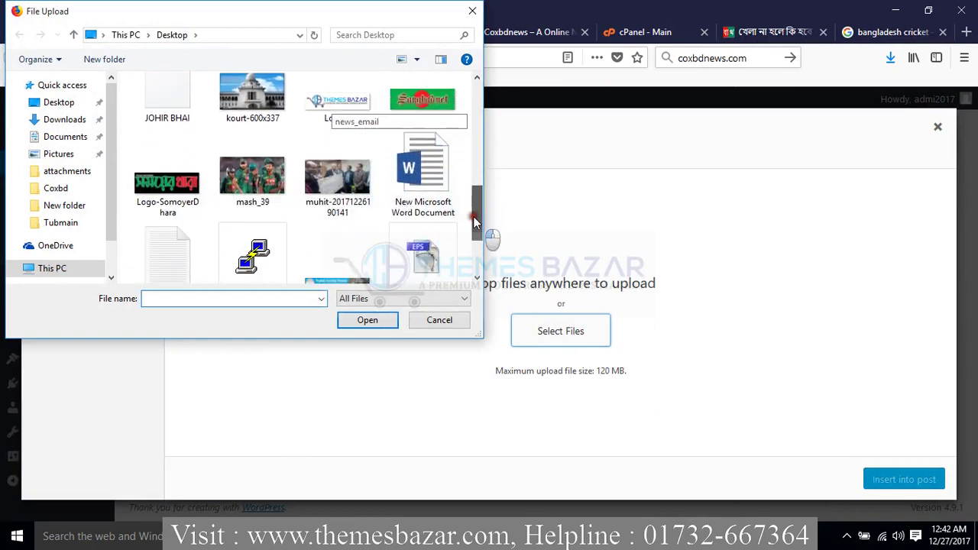
{"action": "left_click", "coordinate": [260, 200]}
{"action": "left_click", "coordinate": [368, 320]}
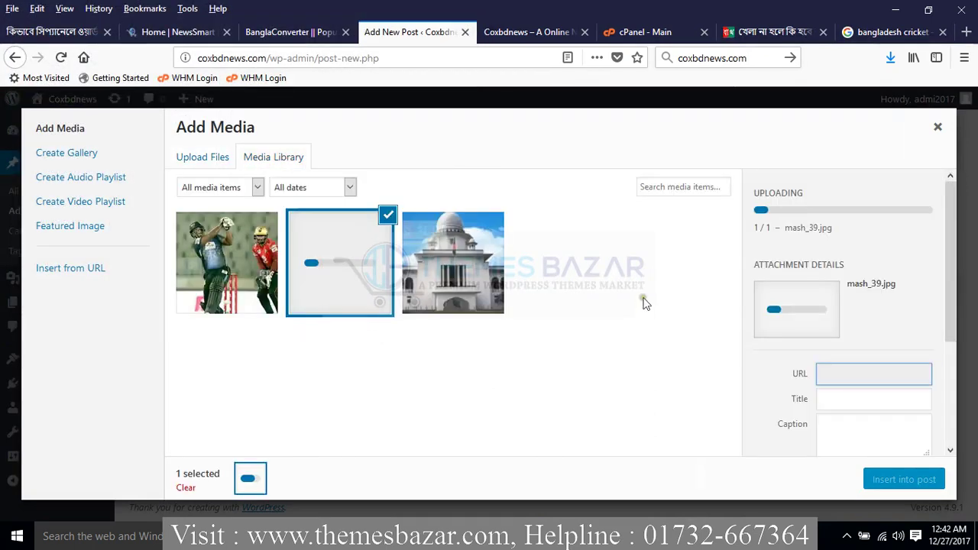
{"action": "left_click", "coordinate": [910, 480]}
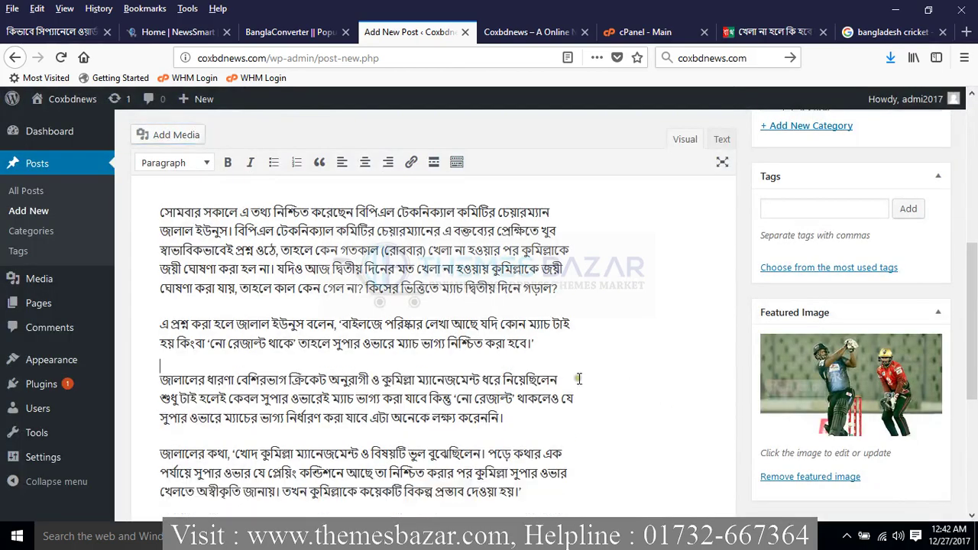
{"action": "scroll", "coordinate": [317, 276], "scroll_direction": "down", "scroll_amount": 3}
{"action": "left_click", "coordinate": [314, 263]}
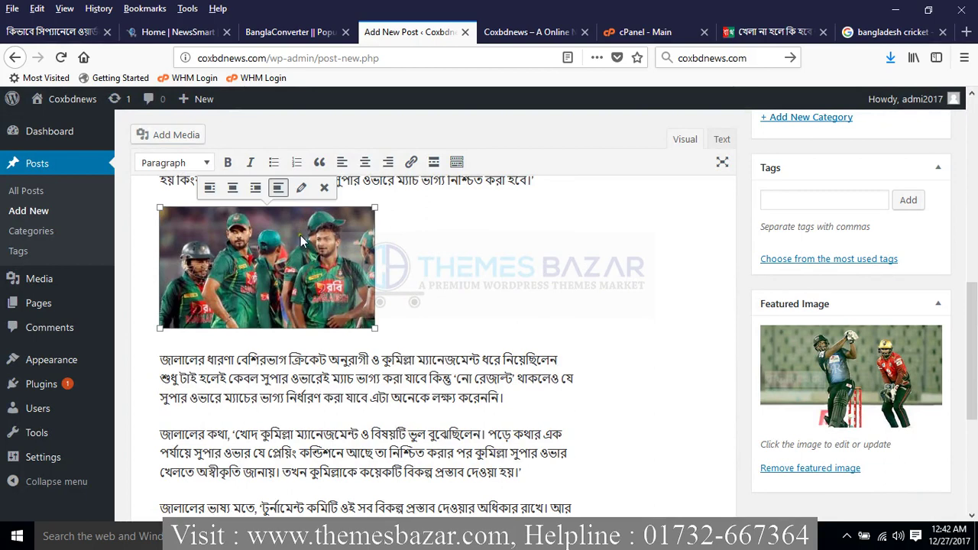
{"action": "key", "text": "Delete"}
Step: Insert mash_39 into the post at Full Size 644 × 363 with Center alignment
{"action": "left_click", "coordinate": [175, 138]}
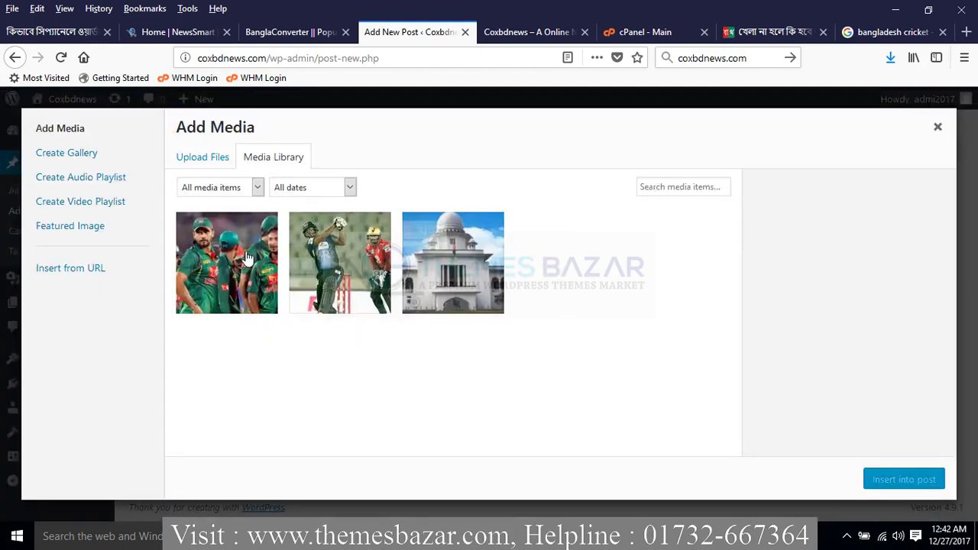
{"action": "left_click", "coordinate": [249, 258]}
{"action": "scroll", "coordinate": [905, 375], "scroll_direction": "down", "scroll_amount": 3}
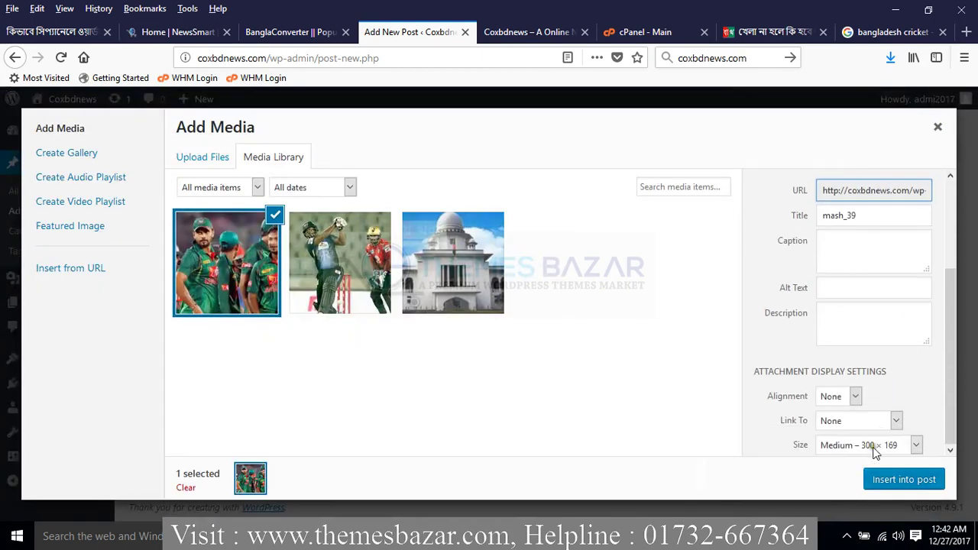
{"action": "left_click", "coordinate": [871, 446]}
{"action": "left_click", "coordinate": [878, 501]}
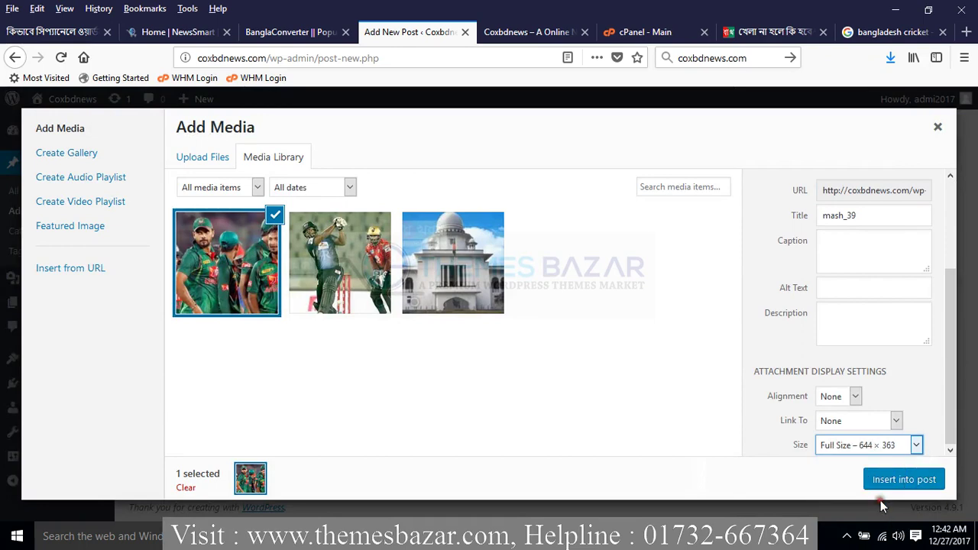
{"action": "left_click", "coordinate": [856, 397]}
{"action": "left_click", "coordinate": [850, 431]}
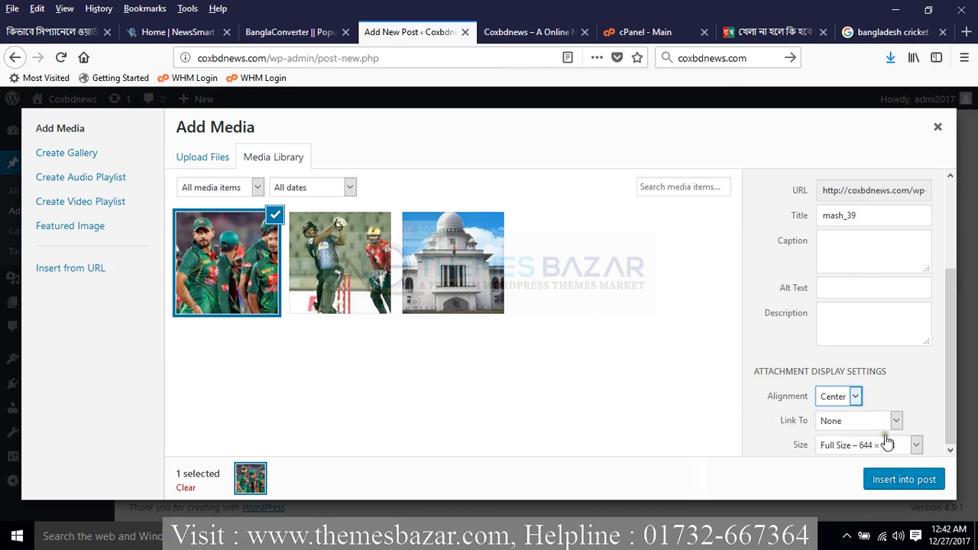
{"action": "left_click", "coordinate": [899, 478]}
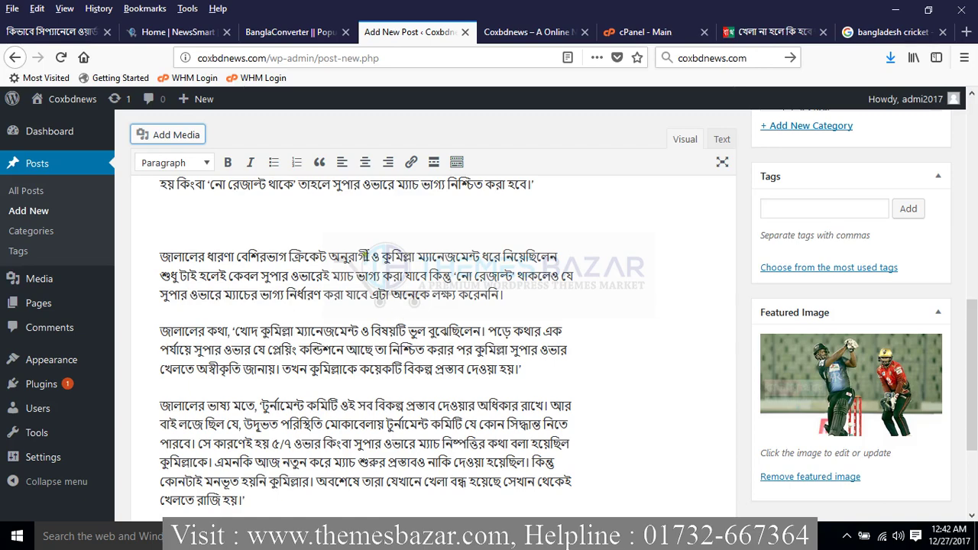
{"action": "scroll", "coordinate": [375, 241], "scroll_direction": "up", "scroll_amount": 3}
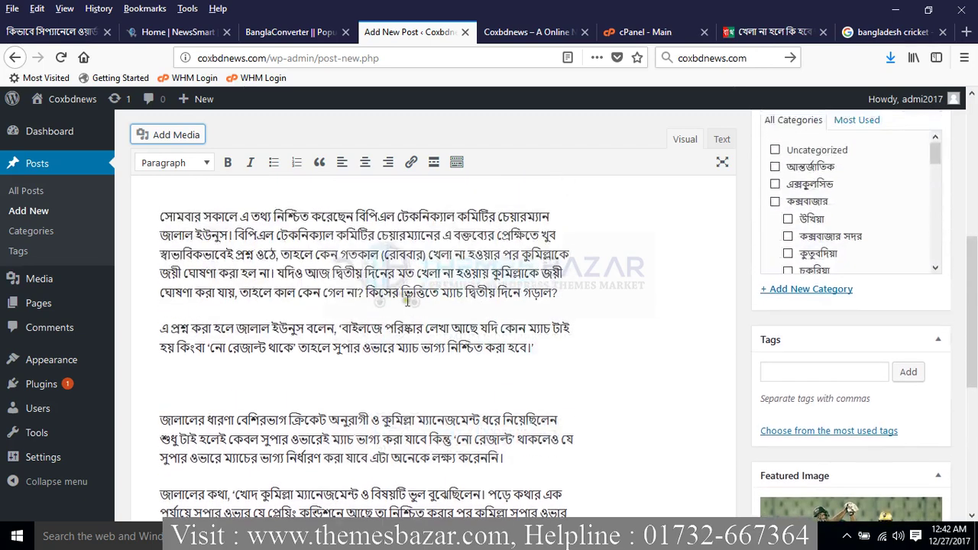
{"action": "key", "text": "BackSpace"}
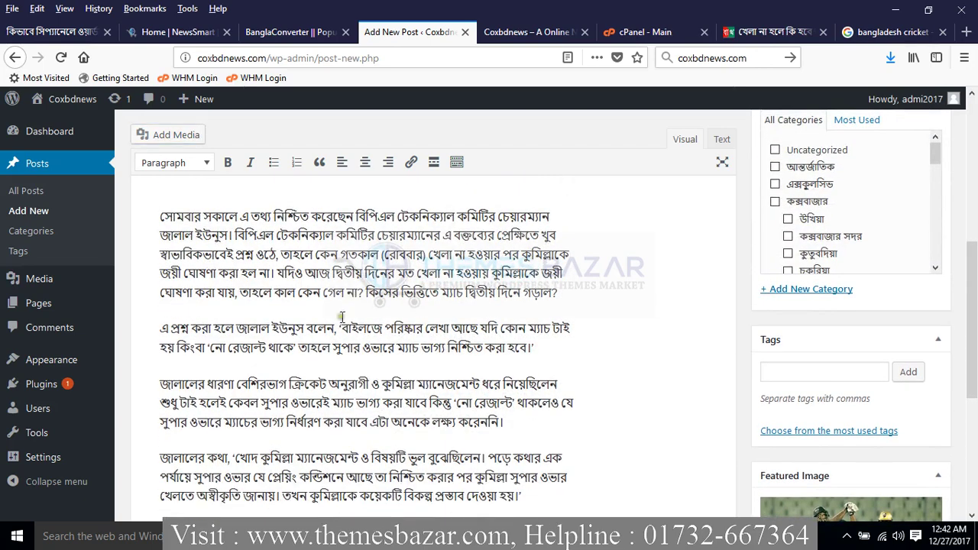
{"action": "scroll", "coordinate": [342, 316], "scroll_direction": "up", "scroll_amount": 5}
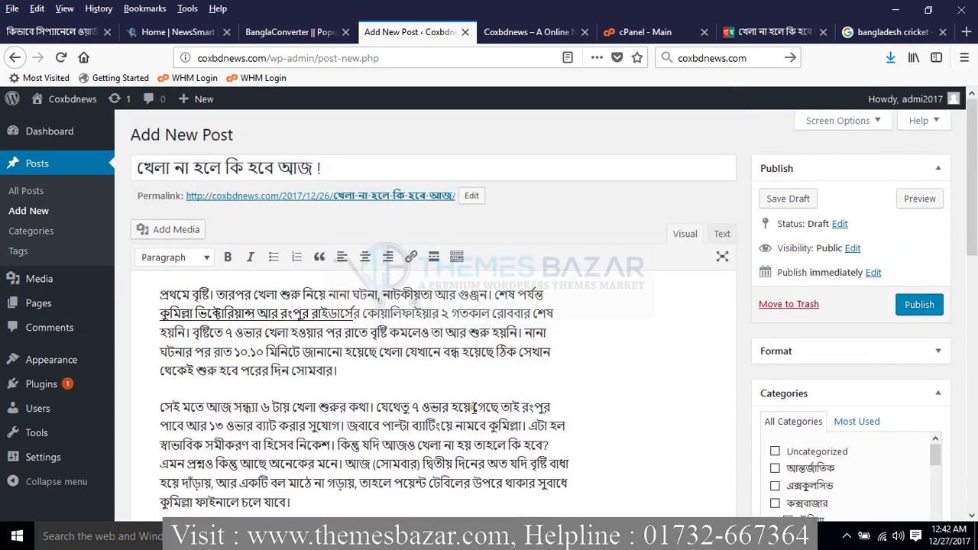
{"action": "scroll", "coordinate": [474, 409], "scroll_direction": "down", "scroll_amount": 5}
{"action": "scroll", "coordinate": [385, 369], "scroll_direction": "down", "scroll_amount": 5}
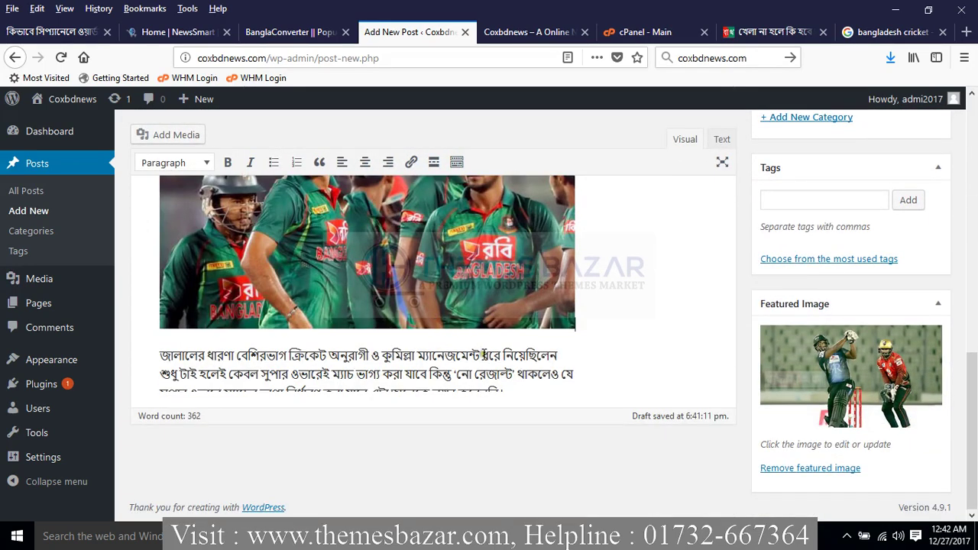
{"action": "scroll", "coordinate": [437, 379], "scroll_direction": "up", "scroll_amount": 10}
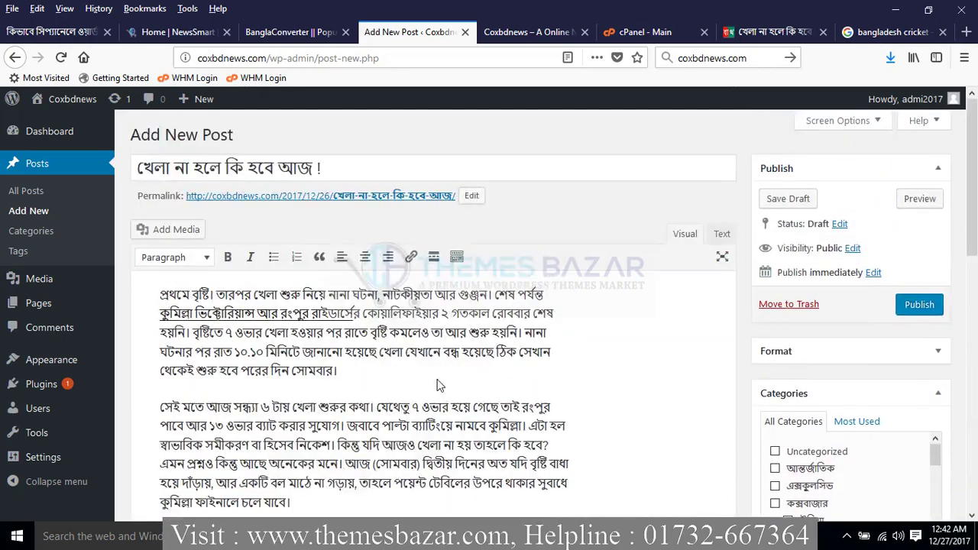
{"action": "scroll", "coordinate": [438, 385], "scroll_direction": "down", "scroll_amount": 10}
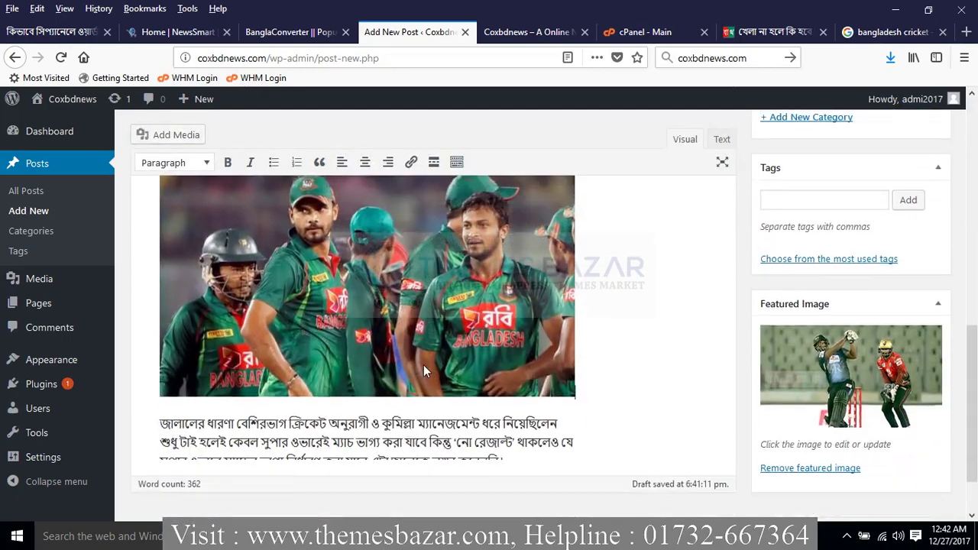
{"action": "scroll", "coordinate": [423, 358], "scroll_direction": "up", "scroll_amount": 2}
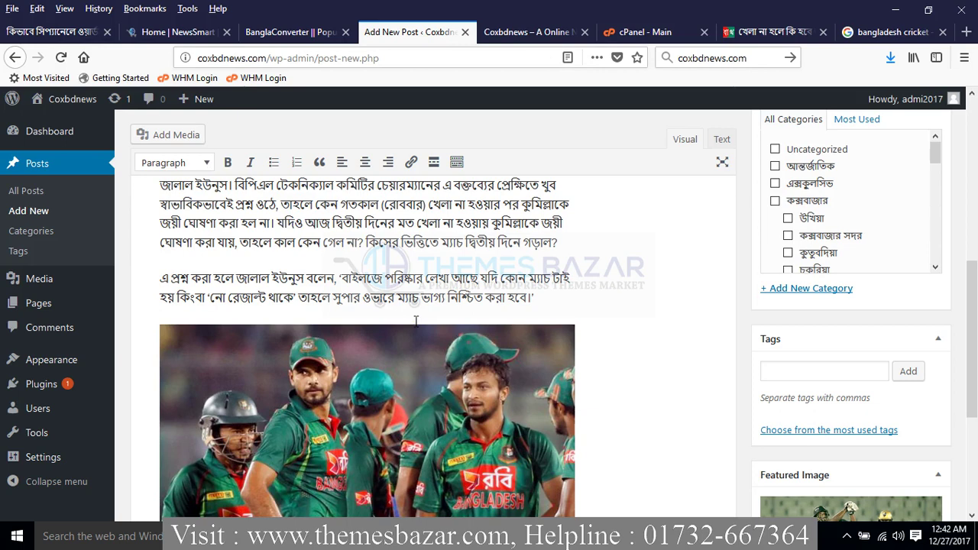
Step: Go from the ThemesBazar tutorial page to the Themes Bazar YouTube channel
{"action": "left_click", "coordinate": [904, 38]}
{"action": "left_click", "coordinate": [279, 58]}
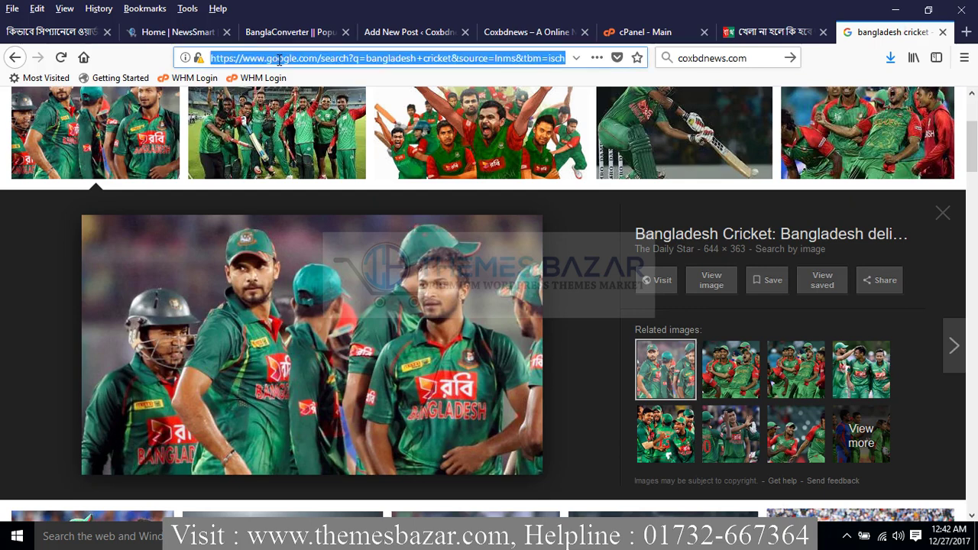
{"action": "type", "text": "you"}
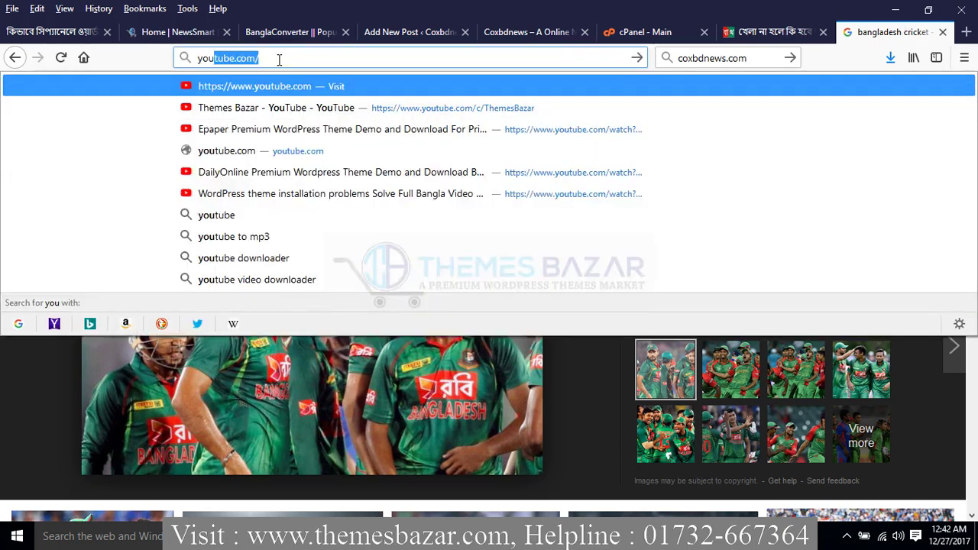
{"action": "key", "text": "Escape"}
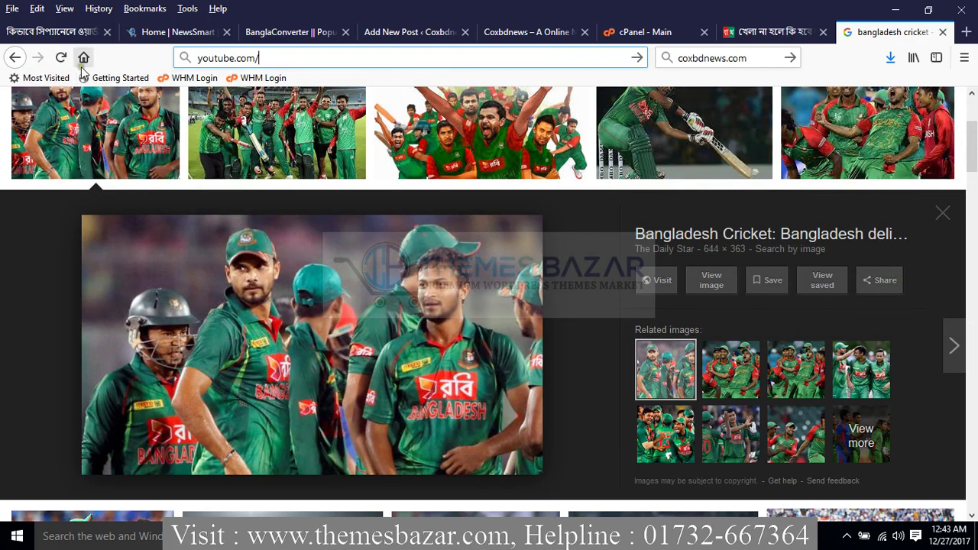
{"action": "left_click", "coordinate": [50, 33]}
{"action": "scroll", "coordinate": [451, 198], "scroll_direction": "up", "scroll_amount": 1}
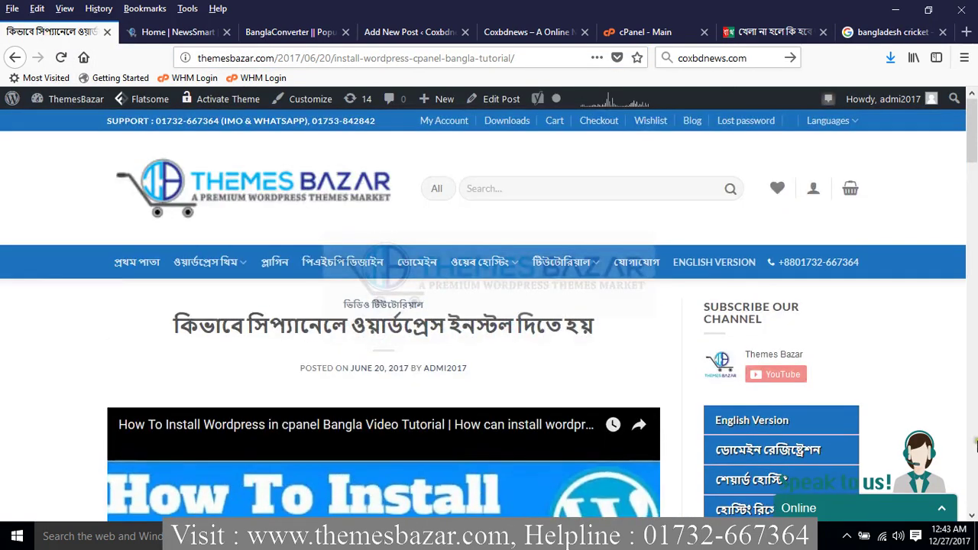
{"action": "left_click", "coordinate": [774, 355]}
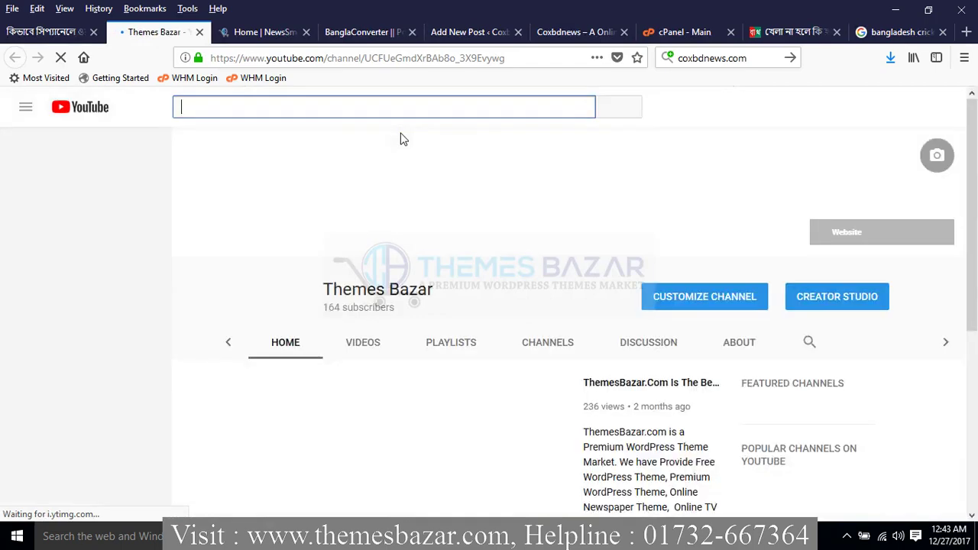
Step: Browse the channel's videos, open the 'How To Transfer WordPress Site' tutorial, and pause it
{"action": "left_click", "coordinate": [375, 353]}
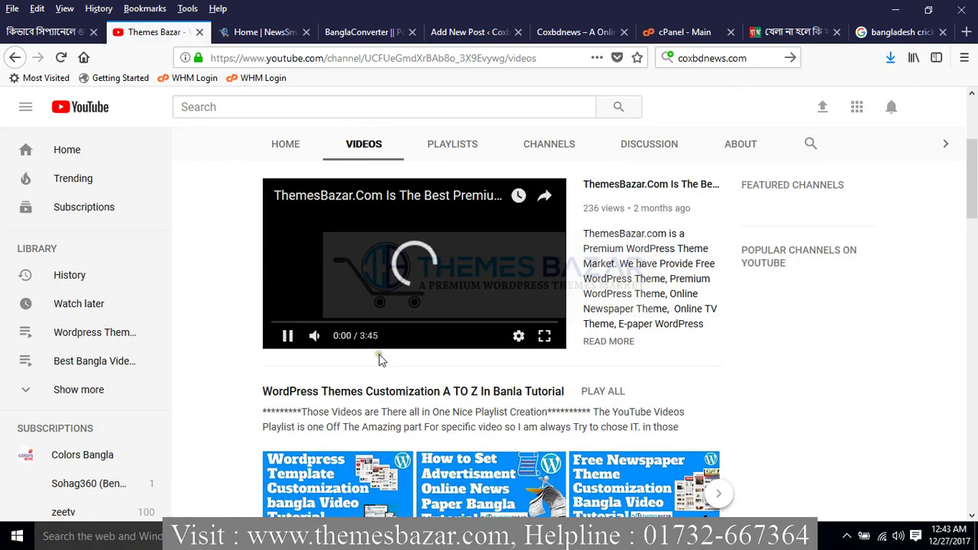
{"action": "left_click", "coordinate": [375, 154]}
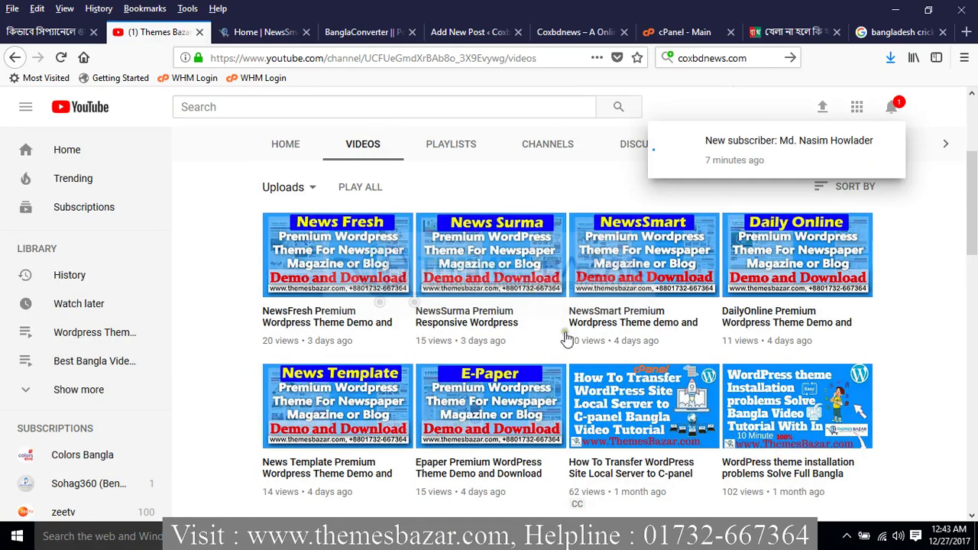
{"action": "scroll", "coordinate": [643, 397], "scroll_direction": "down", "scroll_amount": 2}
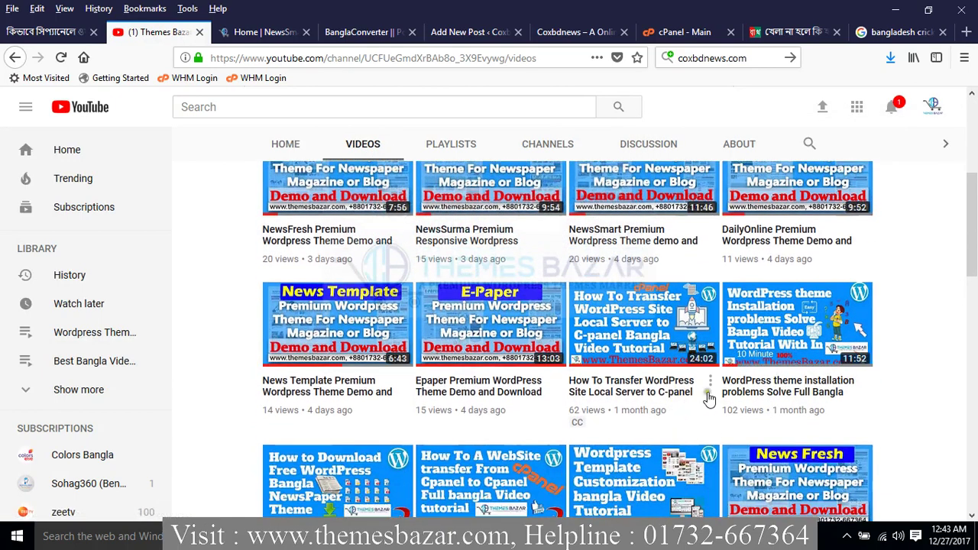
{"action": "left_click", "coordinate": [892, 107]}
{"action": "left_click", "coordinate": [931, 263]}
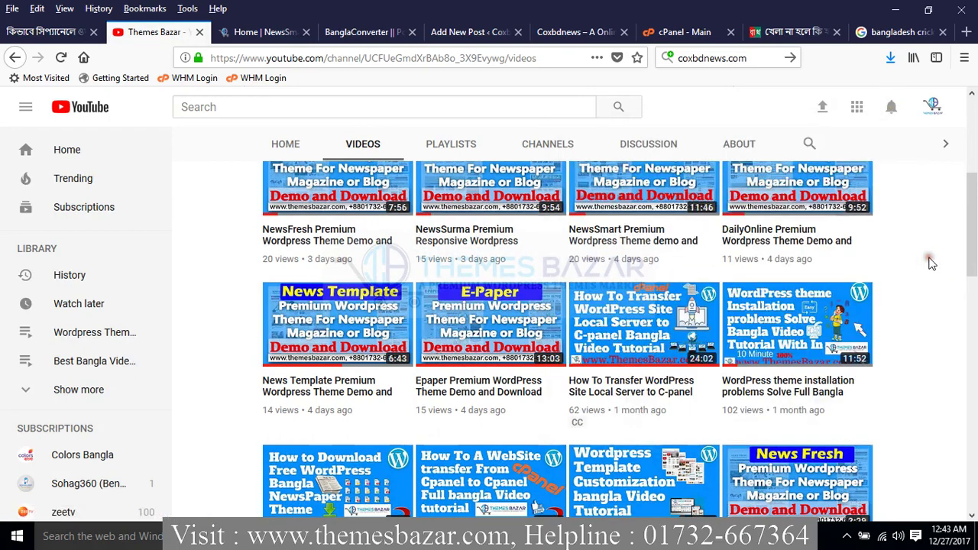
{"action": "scroll", "coordinate": [632, 391], "scroll_direction": "down", "scroll_amount": 2}
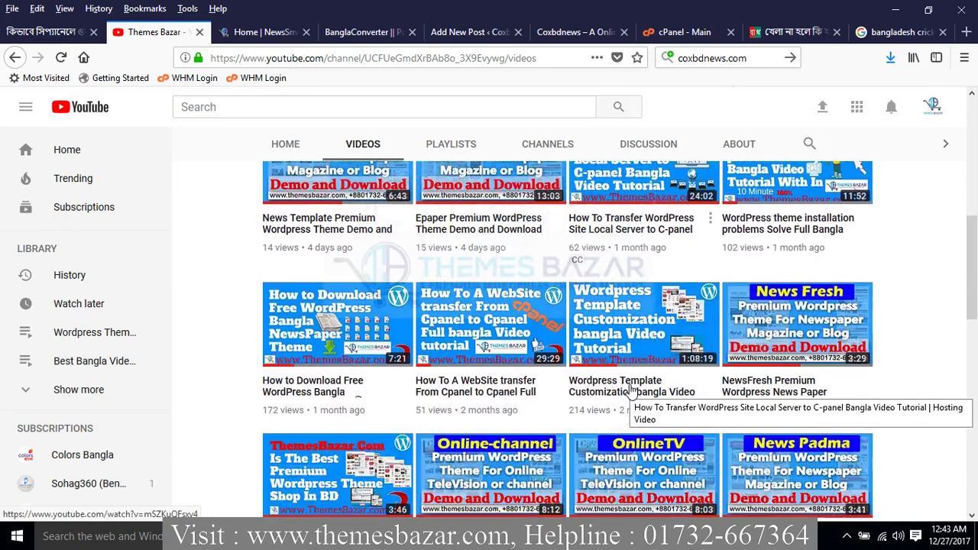
{"action": "left_click", "coordinate": [653, 222]}
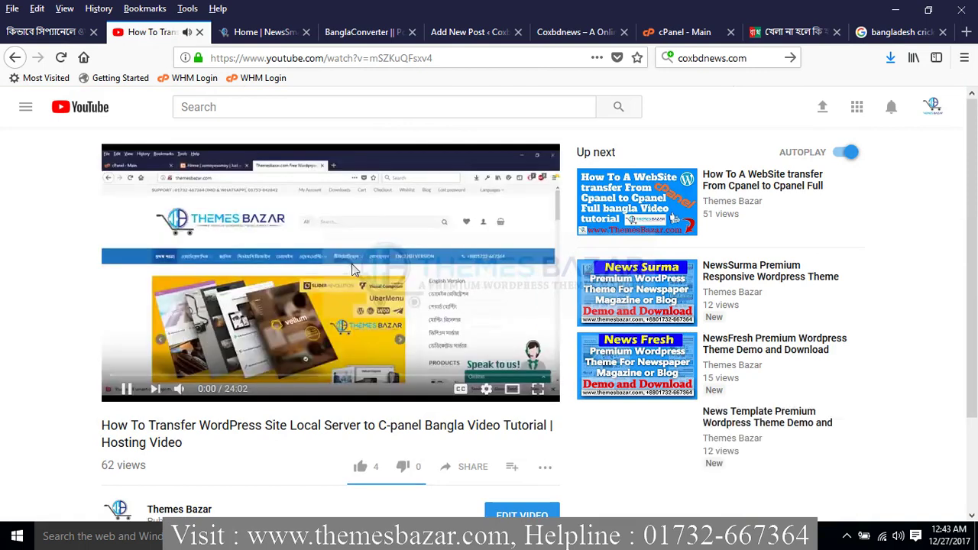
{"action": "left_click", "coordinate": [352, 264]}
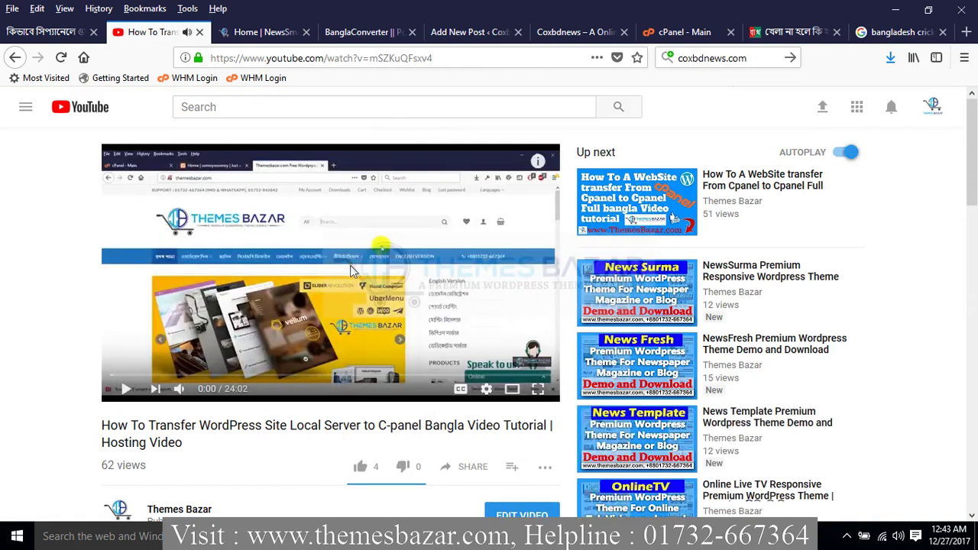
Step: Copy the tutorial video's web address from the address bar
{"action": "left_click", "coordinate": [359, 58]}
{"action": "key", "text": "ctrl+c"}
{"action": "right_click", "coordinate": [361, 59]}
{"action": "key", "text": "Escape"}
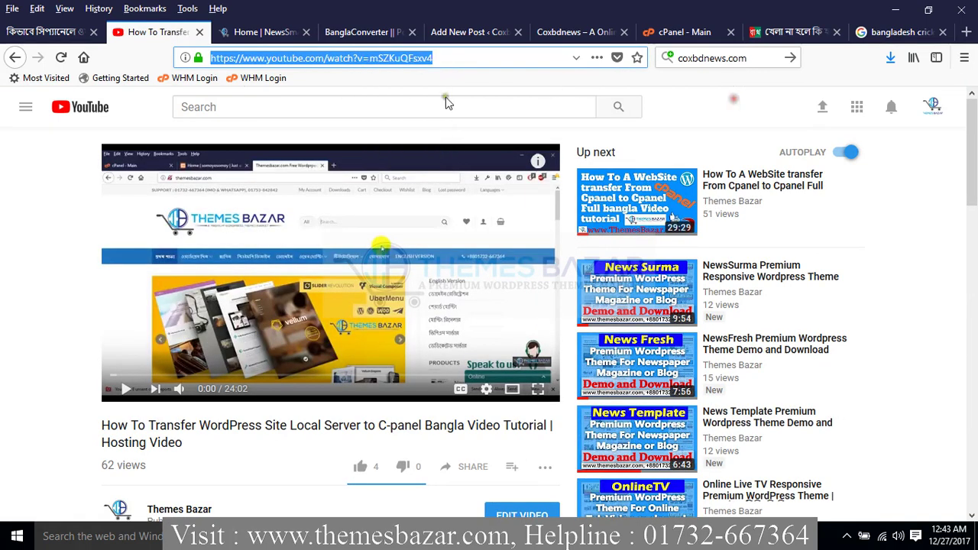
{"action": "left_click", "coordinate": [288, 60]}
{"action": "triple_click", "coordinate": [258, 60]}
{"action": "right_click", "coordinate": [371, 61]}
{"action": "left_click", "coordinate": [409, 106]}
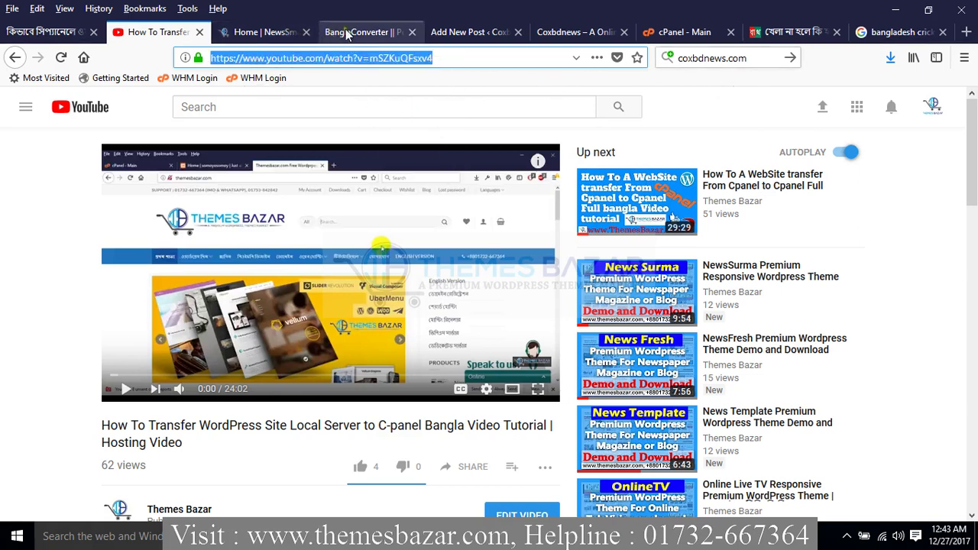
{"action": "left_click", "coordinate": [469, 32]}
Step: Paste the YouTube tutorial link on the empty line below the Comilla-final paragraph
{"action": "scroll", "coordinate": [394, 365], "scroll_direction": "down", "scroll_amount": 5}
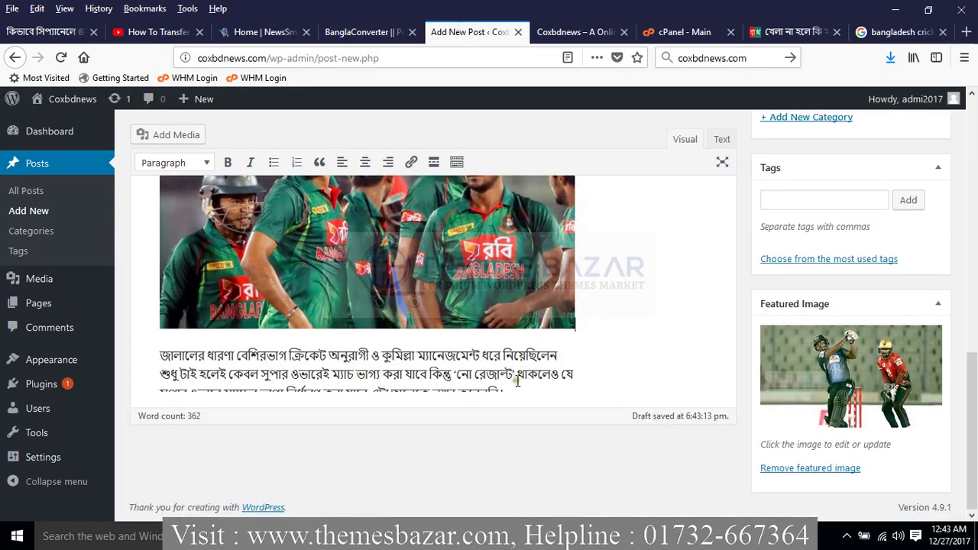
{"action": "scroll", "coordinate": [505, 356], "scroll_direction": "up", "scroll_amount": 10}
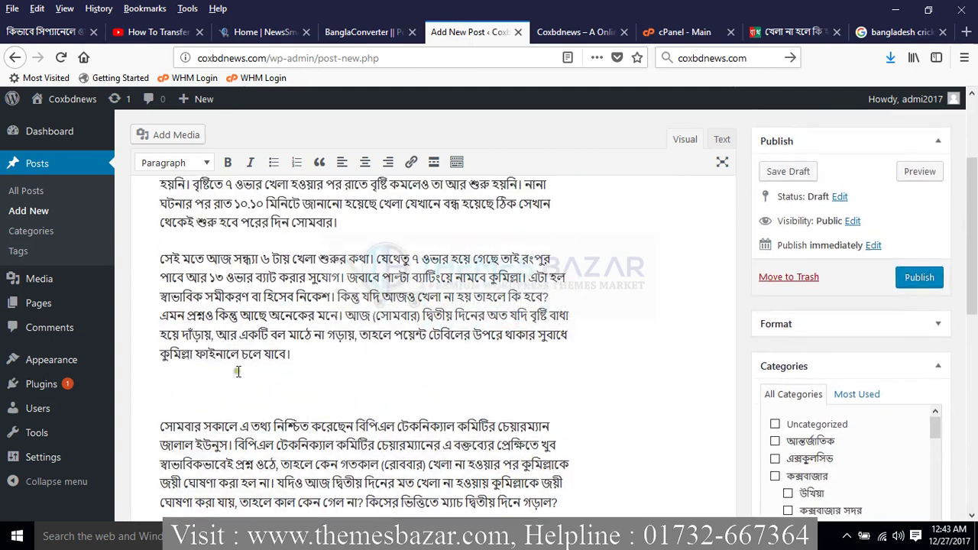
{"action": "left_click", "coordinate": [176, 388]}
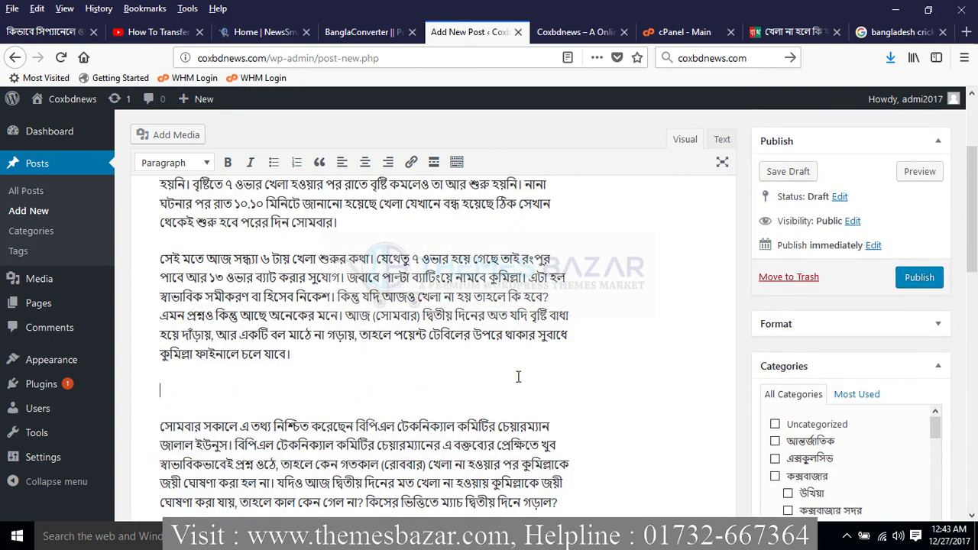
{"action": "key", "text": "ctrl+v"}
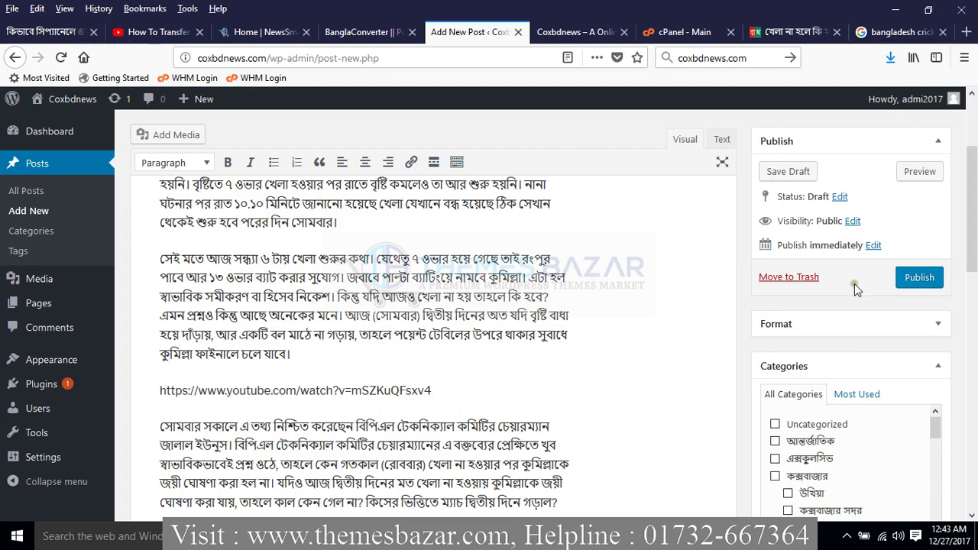
Step: Tick categories Uncategorized, আন্তর্জাতিক, এক্সক্লুসিভ, কক্সবাজার, উখিয়া, কক্সবাজার সদর and কুতুবদিয়া
{"action": "scroll", "coordinate": [884, 335], "scroll_direction": "down", "scroll_amount": 2}
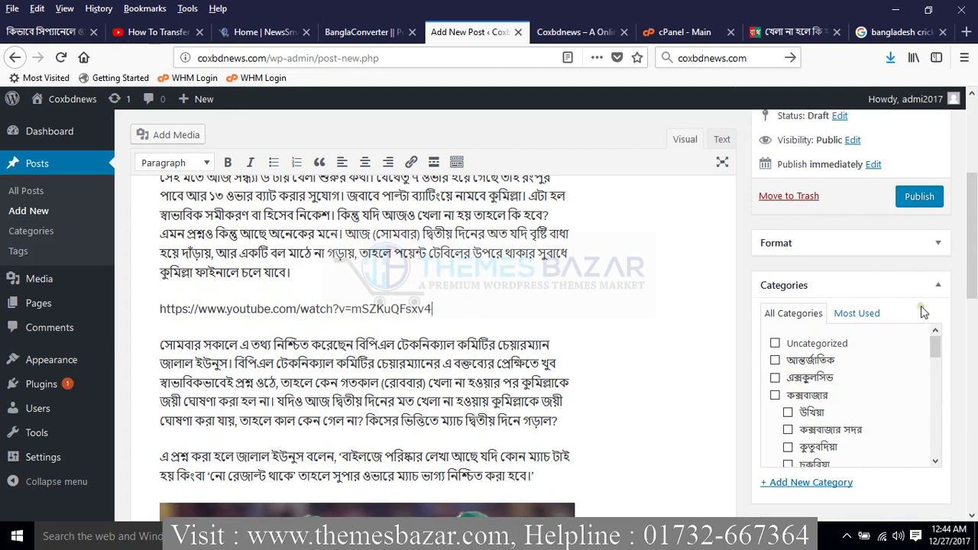
{"action": "left_click", "coordinate": [815, 343]}
{"action": "left_click", "coordinate": [812, 362]}
{"action": "left_click", "coordinate": [809, 377]}
{"action": "left_click", "coordinate": [808, 396]}
{"action": "left_click", "coordinate": [812, 412]}
{"action": "left_click", "coordinate": [812, 429]}
{"action": "left_click", "coordinate": [815, 448]}
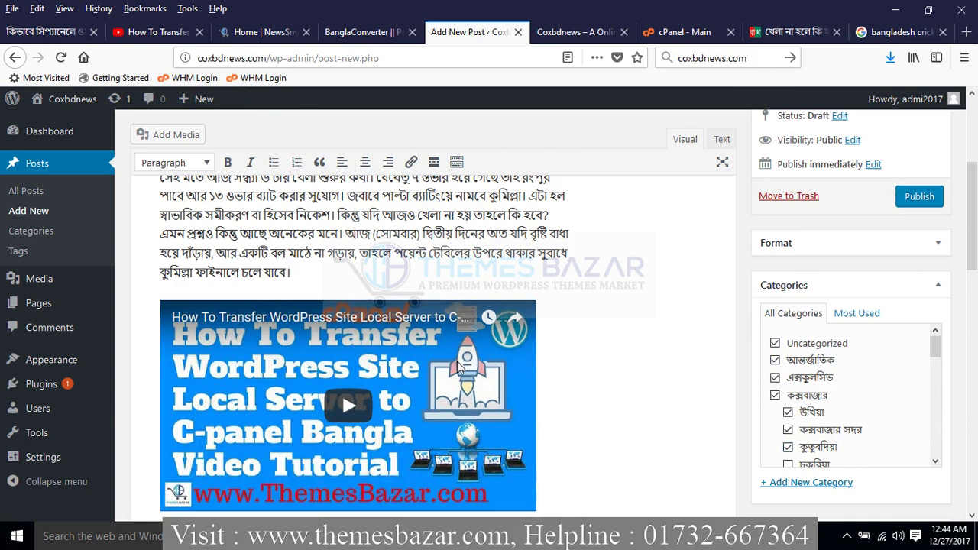
Step: Tick categories পেকুয়া, মহেশখালী, রামু, কবিতা-ছড়া, খেলাধুলা, জাতীয়, পর্যটন, প্রবাস and বিনোদন
{"action": "scroll", "coordinate": [803, 365], "scroll_direction": "down", "scroll_amount": 2}
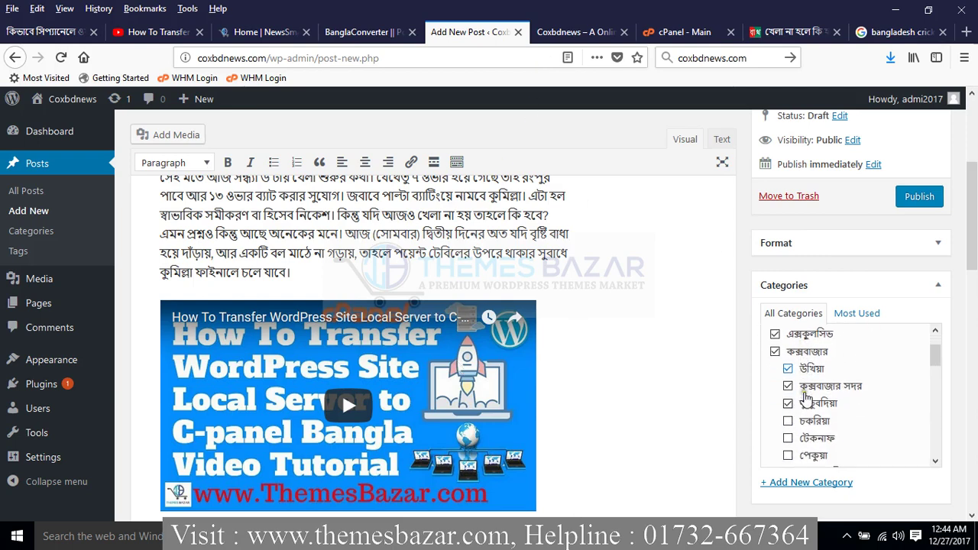
{"action": "left_click", "coordinate": [809, 420]}
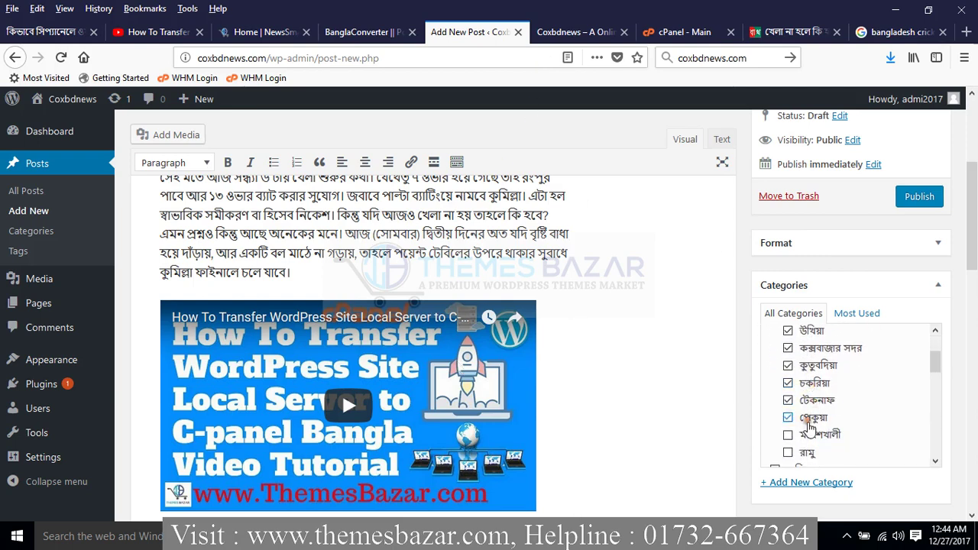
{"action": "scroll", "coordinate": [812, 401], "scroll_direction": "down", "scroll_amount": 2}
{"action": "left_click", "coordinate": [815, 355]}
{"action": "left_click", "coordinate": [809, 372]}
{"action": "left_click", "coordinate": [804, 391]}
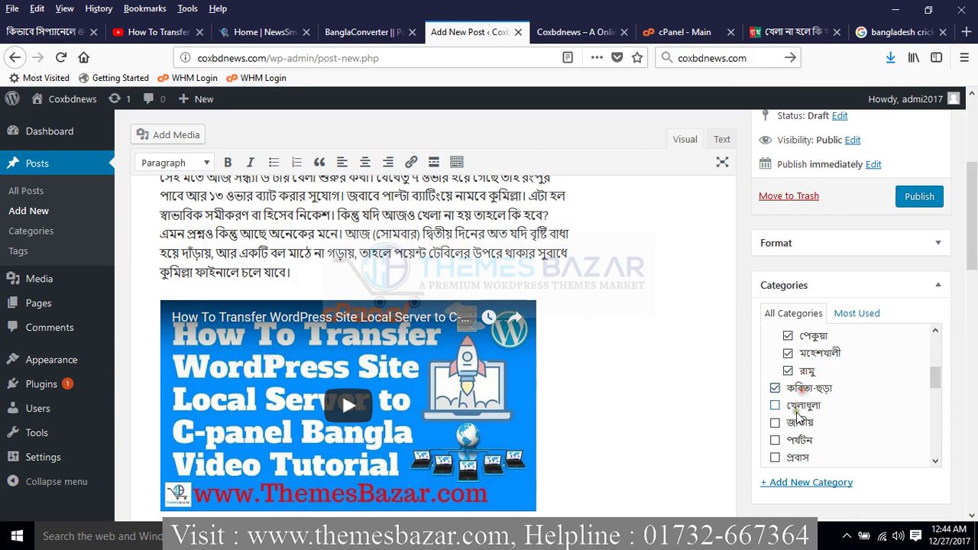
{"action": "left_click", "coordinate": [800, 407]}
{"action": "left_click", "coordinate": [801, 425]}
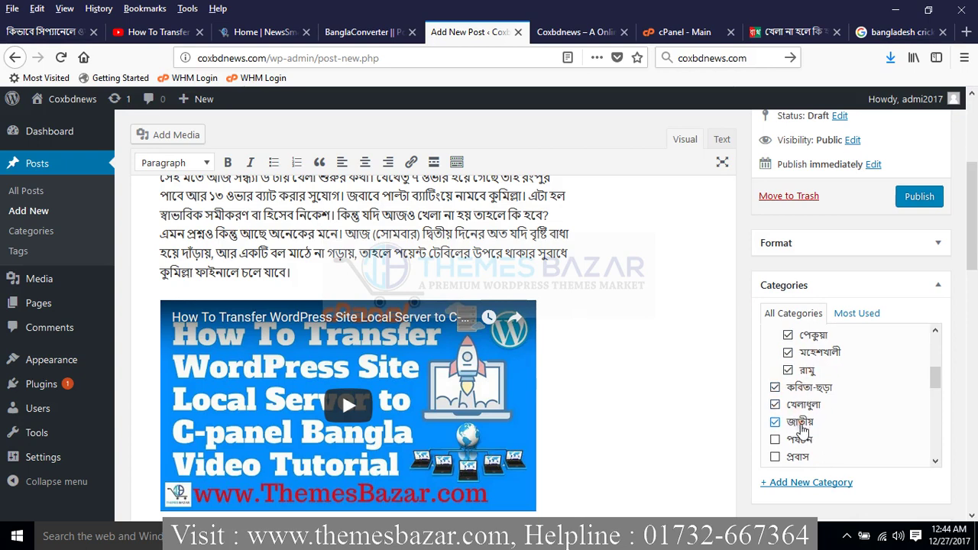
{"action": "scroll", "coordinate": [801, 413], "scroll_direction": "down", "scroll_amount": 2}
{"action": "left_click", "coordinate": [803, 359]}
{"action": "left_click", "coordinate": [798, 377]}
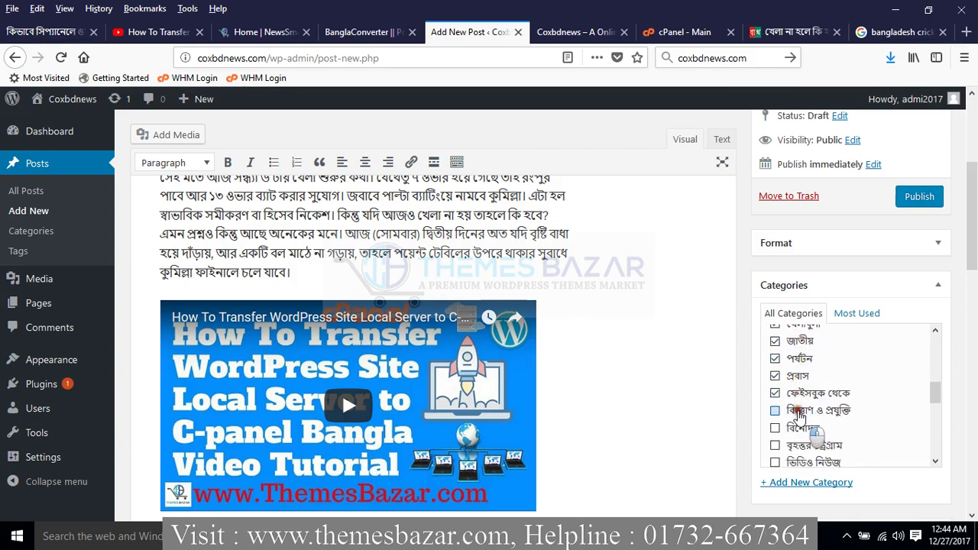
{"action": "left_click", "coordinate": [799, 428]}
Step: Tick ভিডিও নিউজ, লাইফস্টাইল, লিড নিউজ, লেখালেখি, শিক্ষাঙ্গন, শিল্প সাহিত্য, সারাদেশ and খুলনা বিভাগ
{"action": "scroll", "coordinate": [803, 405], "scroll_direction": "down", "scroll_amount": 4}
{"action": "scroll", "coordinate": [808, 378], "scroll_direction": "up", "scroll_amount": 2}
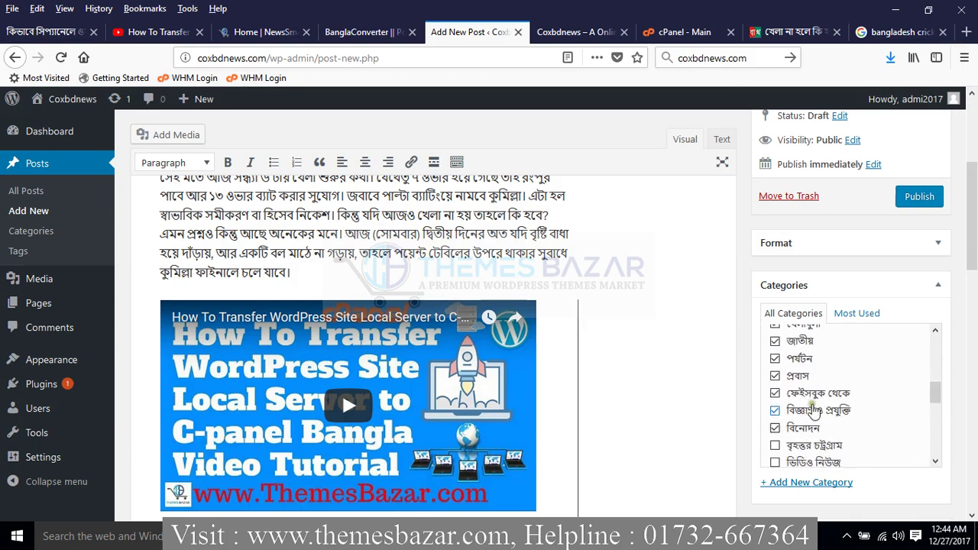
{"action": "left_click", "coordinate": [811, 381]}
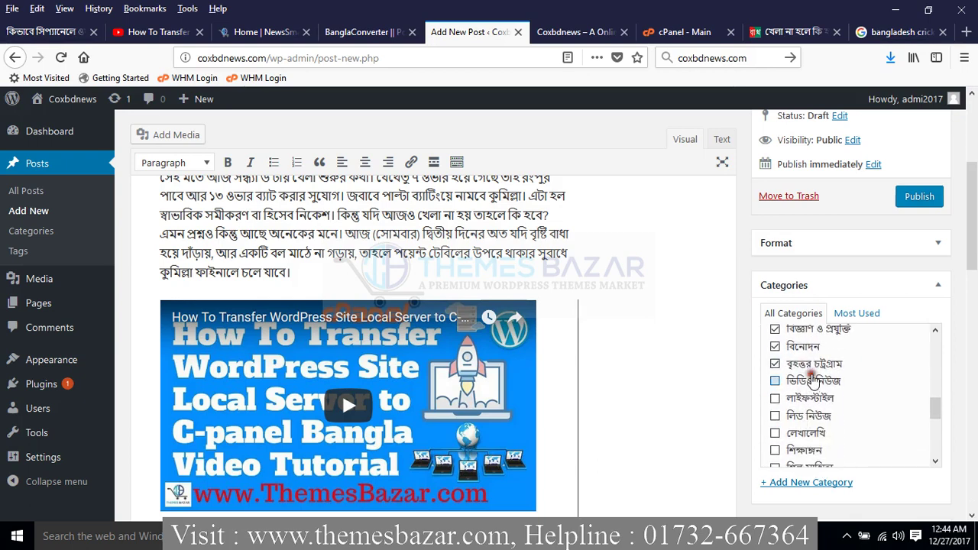
{"action": "left_click", "coordinate": [808, 399]}
{"action": "left_click", "coordinate": [805, 416]}
{"action": "scroll", "coordinate": [804, 428], "scroll_direction": "down", "scroll_amount": 1}
{"action": "scroll", "coordinate": [804, 430], "scroll_direction": "down", "scroll_amount": 2}
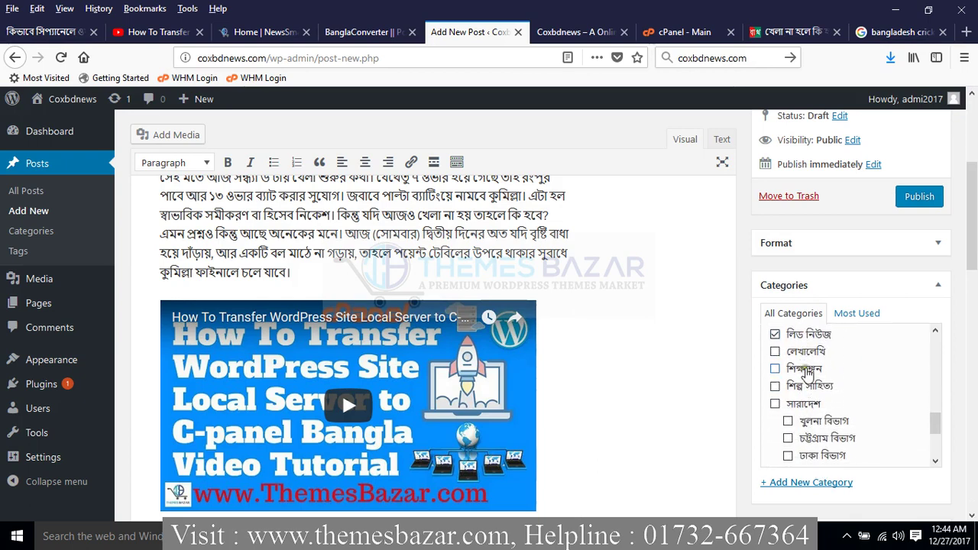
{"action": "left_click", "coordinate": [809, 353]}
{"action": "left_click", "coordinate": [808, 370]}
{"action": "left_click", "coordinate": [807, 389]}
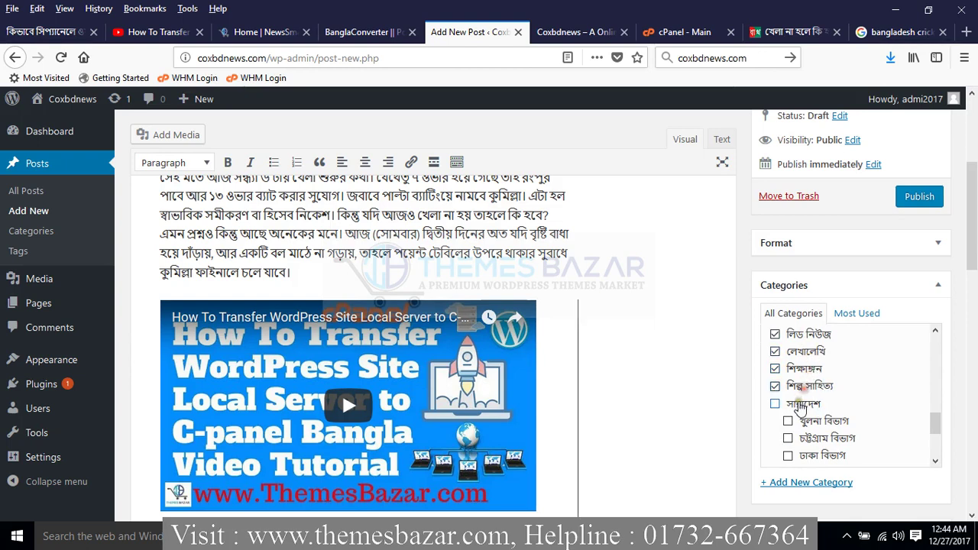
{"action": "left_click", "coordinate": [804, 404]}
{"action": "left_click", "coordinate": [806, 421]}
{"action": "scroll", "coordinate": [808, 427], "scroll_direction": "down", "scroll_amount": 3}
Step: Tick the remaining division categories through সিলেট বিভাগ plus স্বাস্থ্য, then publish the post
{"action": "left_click", "coordinate": [824, 357]}
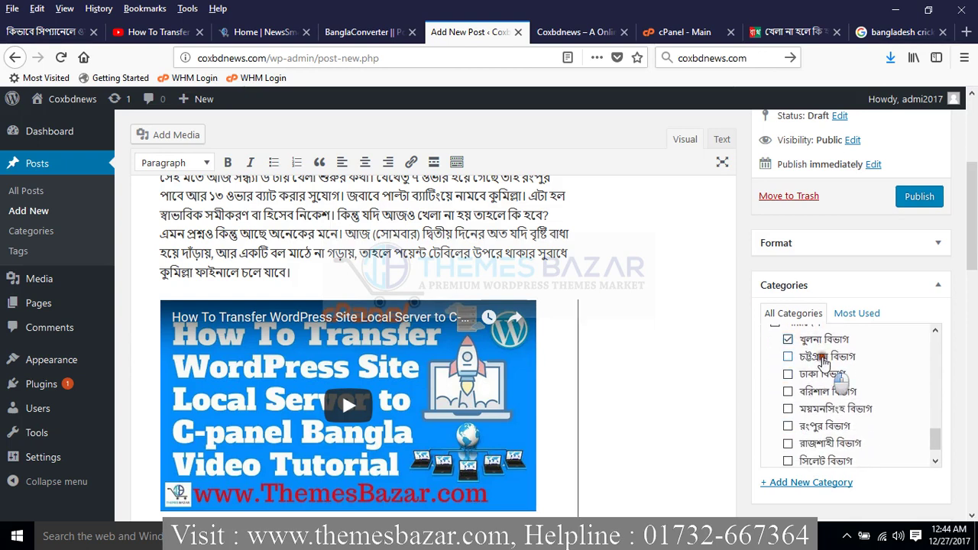
{"action": "left_click", "coordinate": [822, 374]}
{"action": "left_click", "coordinate": [821, 391]}
{"action": "left_click", "coordinate": [818, 409]}
{"action": "left_click", "coordinate": [816, 429]}
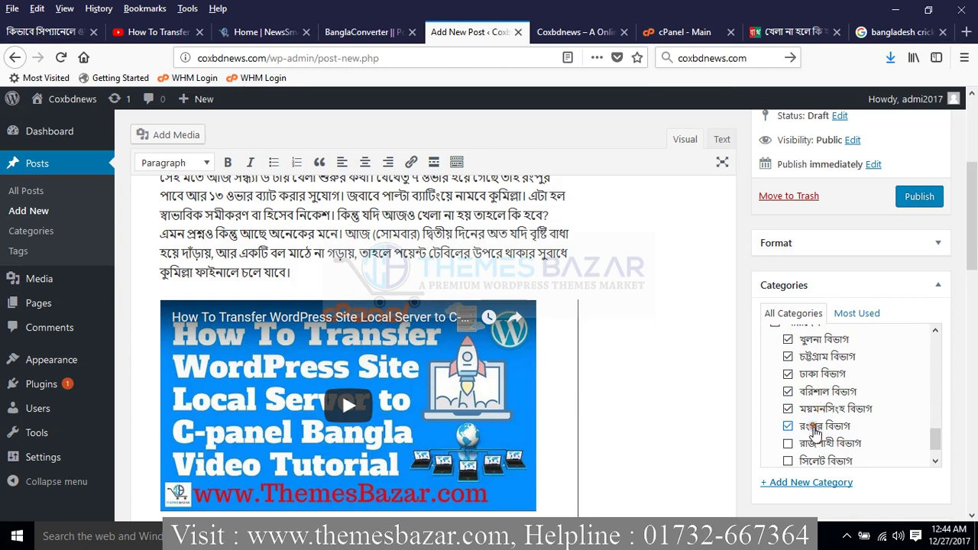
{"action": "scroll", "coordinate": [816, 428], "scroll_direction": "down", "scroll_amount": 1}
{"action": "left_click", "coordinate": [815, 415]}
{"action": "left_click", "coordinate": [817, 433]}
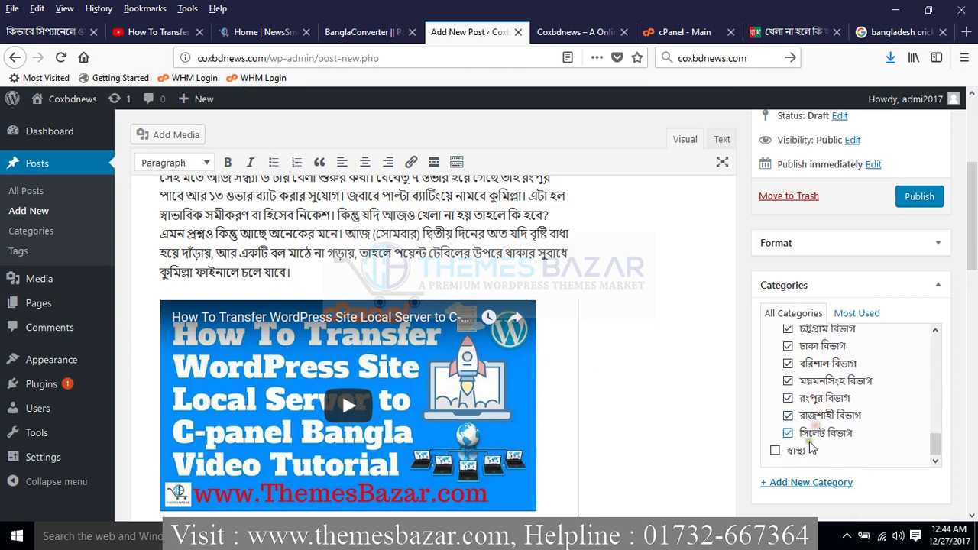
{"action": "left_click", "coordinate": [795, 451]}
{"action": "left_click", "coordinate": [924, 207]}
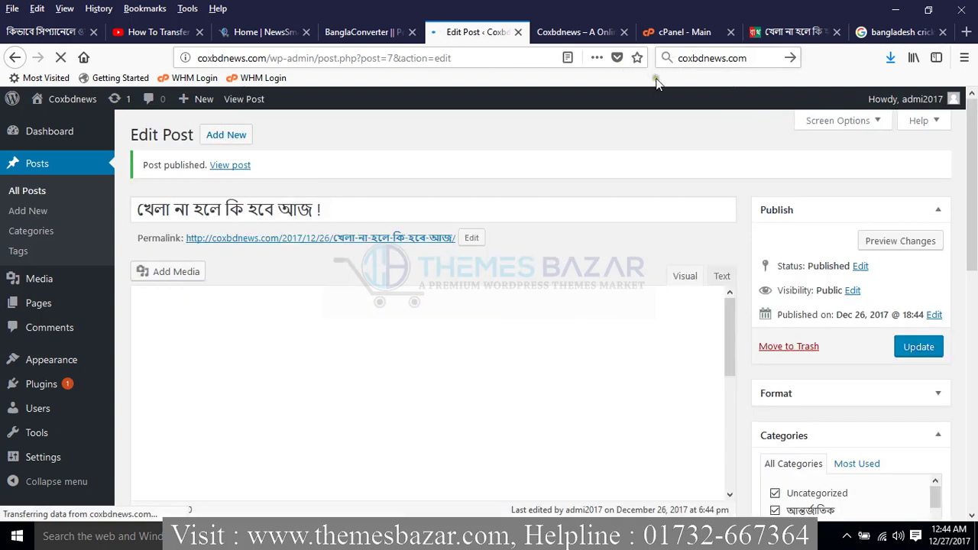
Step: Reload the Coxbdnews front end and scroll through the post 'খেলা না হলে কি হবে আজ !' with its video
{"action": "left_click", "coordinate": [577, 31]}
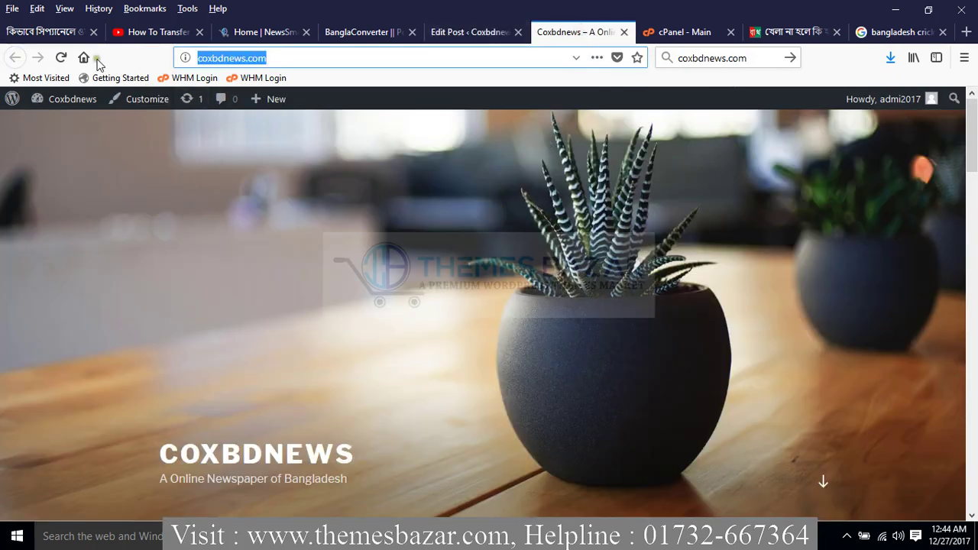
{"action": "left_click", "coordinate": [61, 57]}
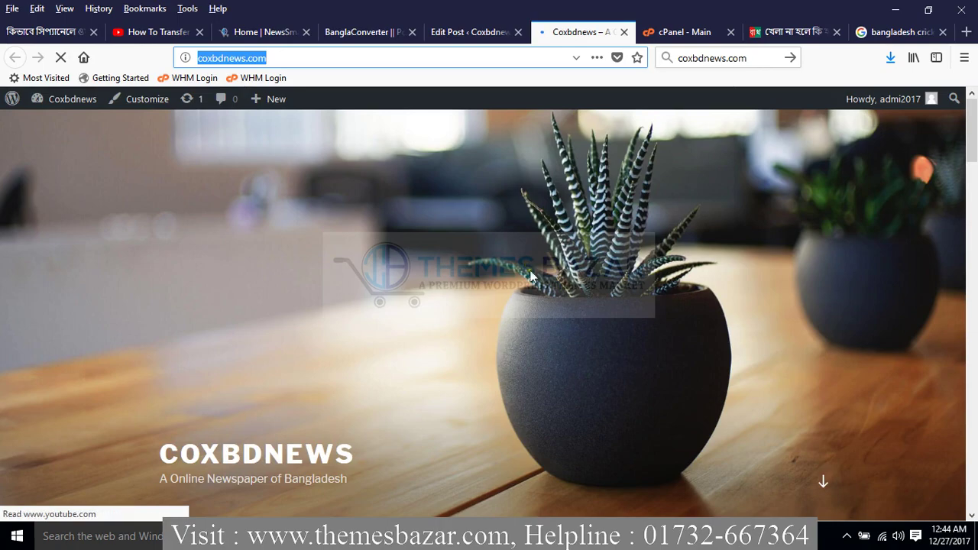
{"action": "scroll", "coordinate": [531, 277], "scroll_direction": "down", "scroll_amount": 15}
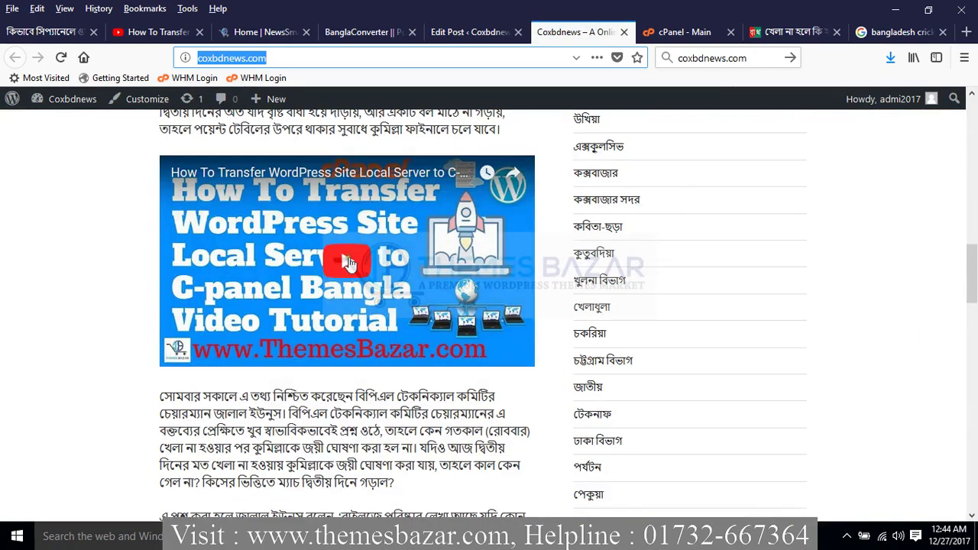
{"action": "scroll", "coordinate": [375, 260], "scroll_direction": "down", "scroll_amount": 10}
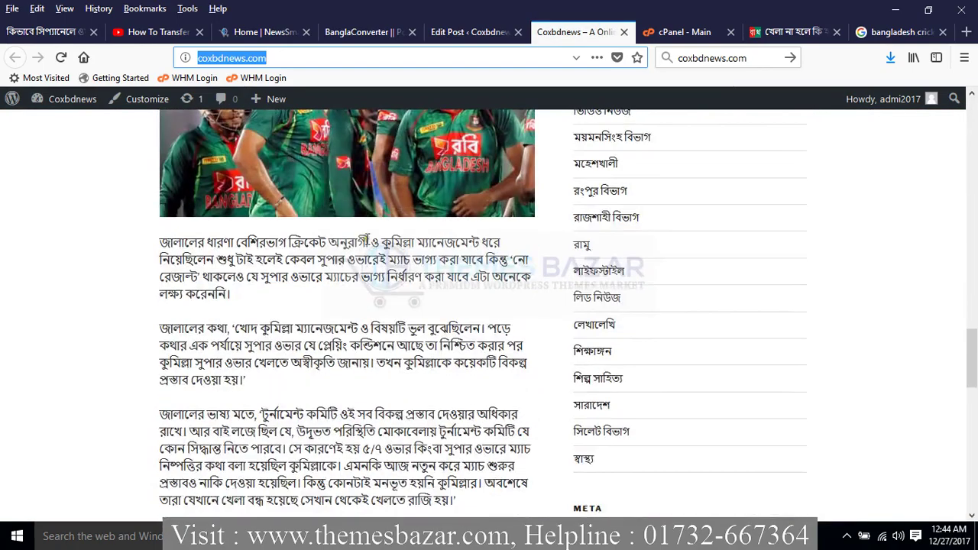
{"action": "scroll", "coordinate": [366, 241], "scroll_direction": "up", "scroll_amount": 20}
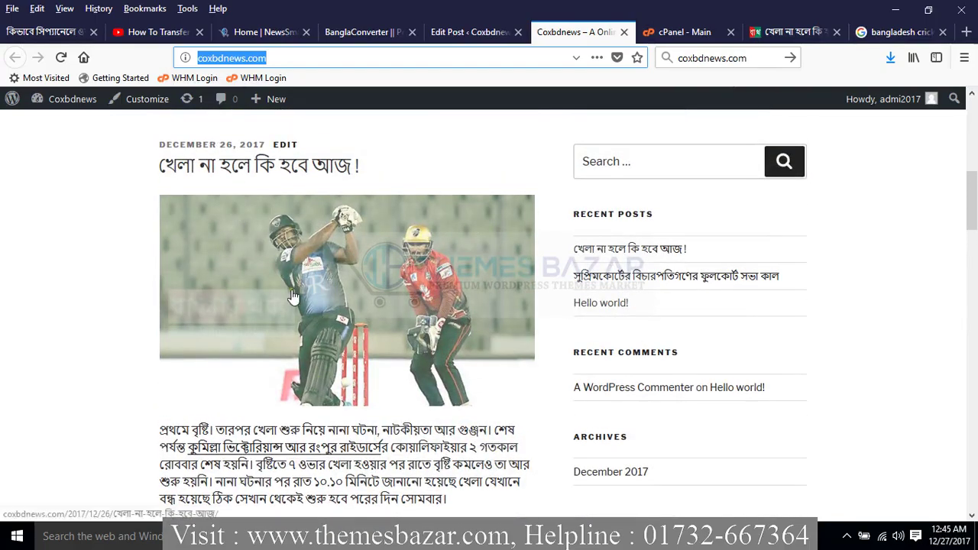
{"action": "scroll", "coordinate": [293, 297], "scroll_direction": "down", "scroll_amount": 10}
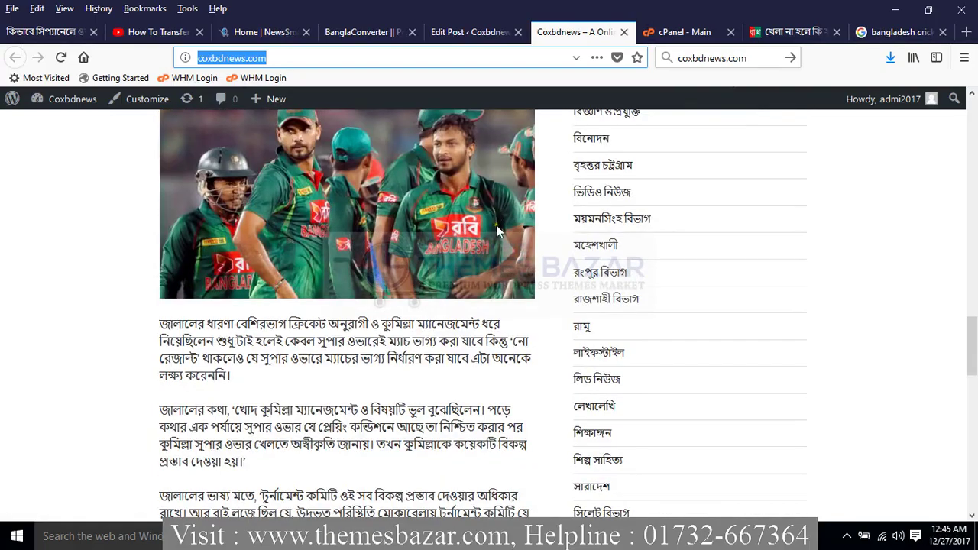
{"action": "left_click", "coordinate": [454, 252]}
{"action": "scroll", "coordinate": [384, 299], "scroll_direction": "up", "scroll_amount": 3}
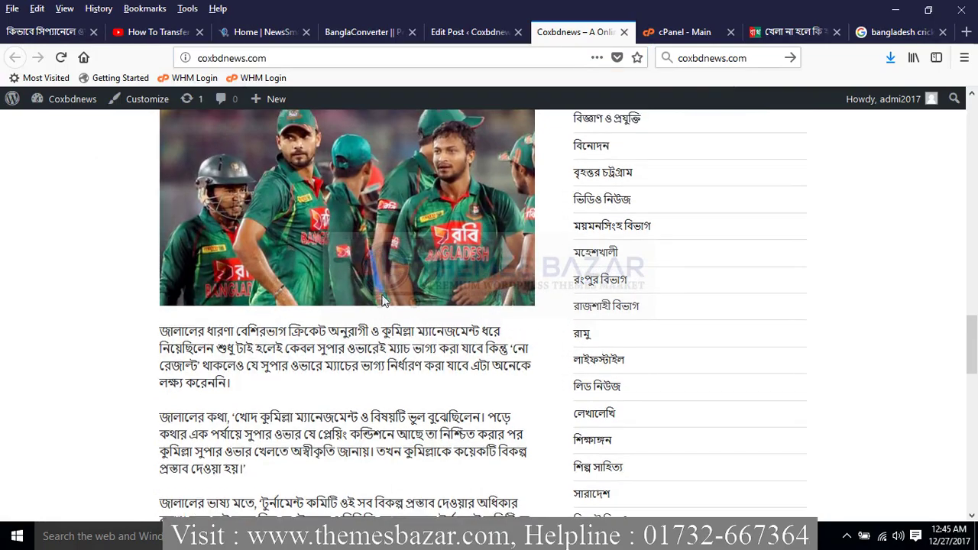
{"action": "scroll", "coordinate": [384, 299], "scroll_direction": "up", "scroll_amount": 5}
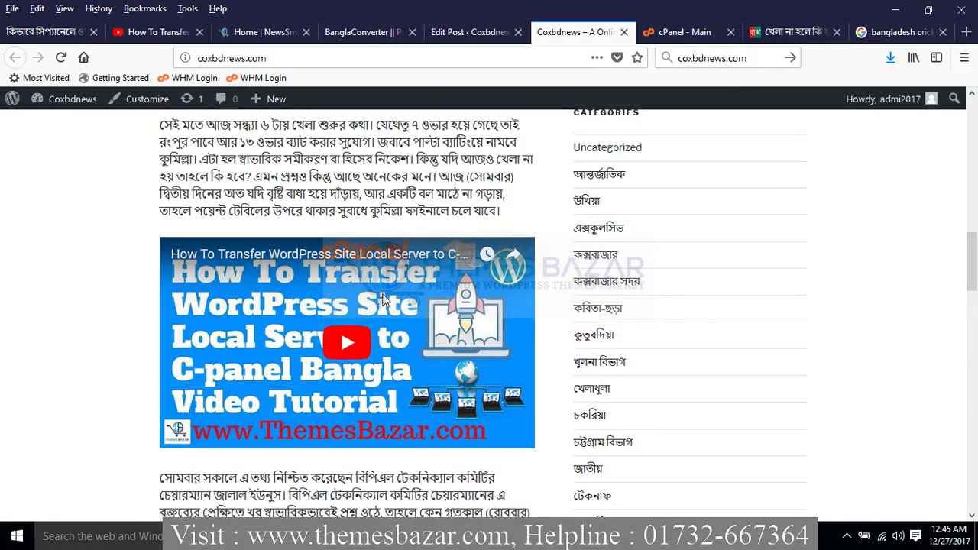
{"action": "scroll", "coordinate": [384, 300], "scroll_direction": "up", "scroll_amount": 4}
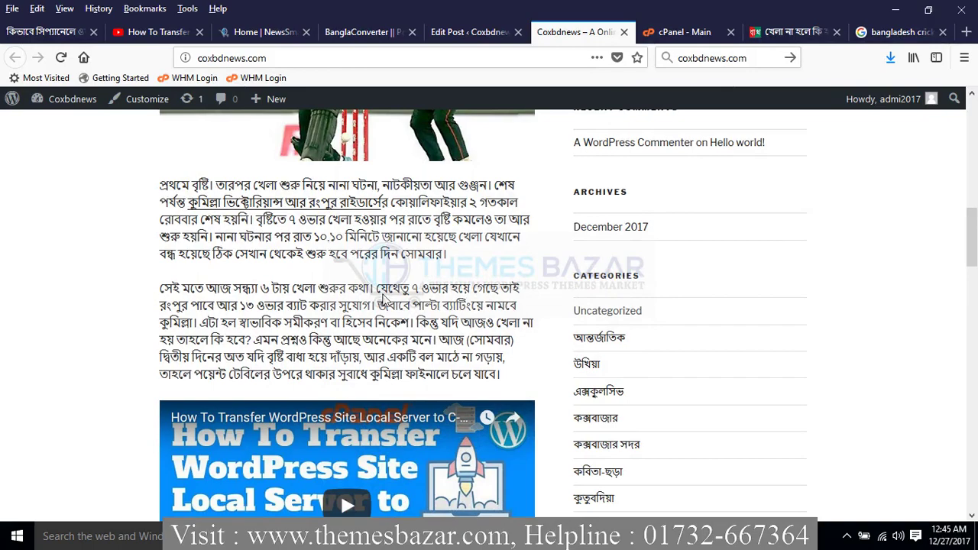
{"action": "scroll", "coordinate": [385, 300], "scroll_direction": "up", "scroll_amount": 3}
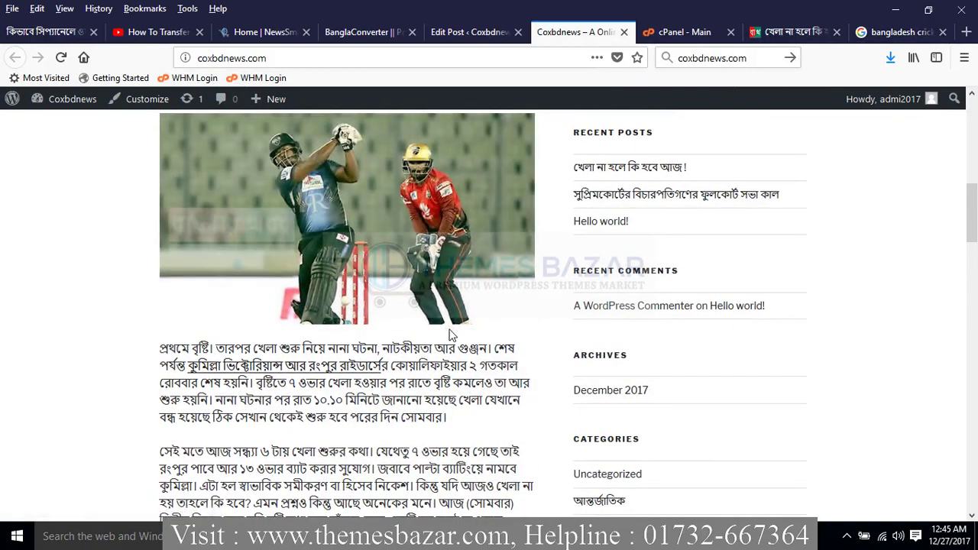
{"action": "scroll", "coordinate": [449, 335], "scroll_direction": "down", "scroll_amount": 6}
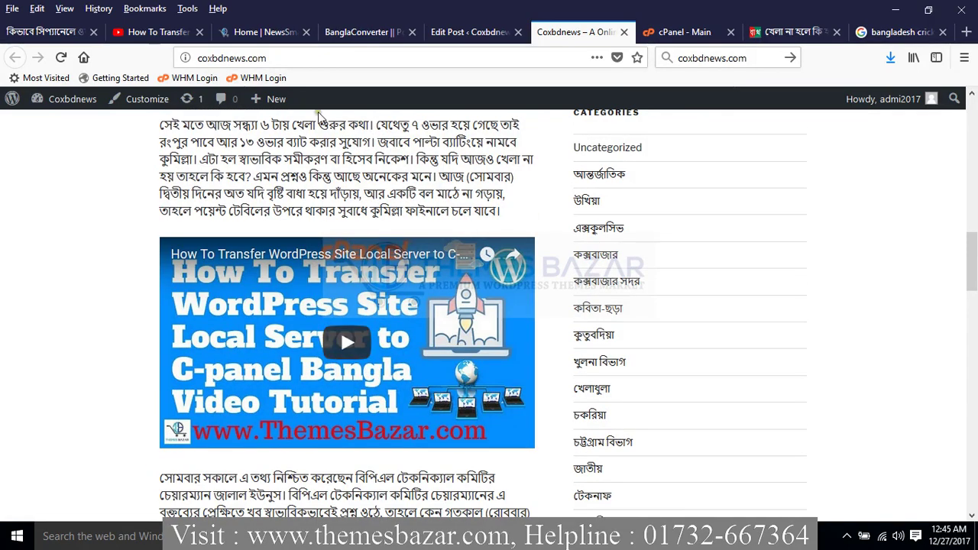
Step: Publish 'কুমিল্লাকে ১৭৫ রানের টার্গেট দিলো খুলনা' and confirm it tops the reloaded front page
{"action": "left_click", "coordinate": [464, 33]}
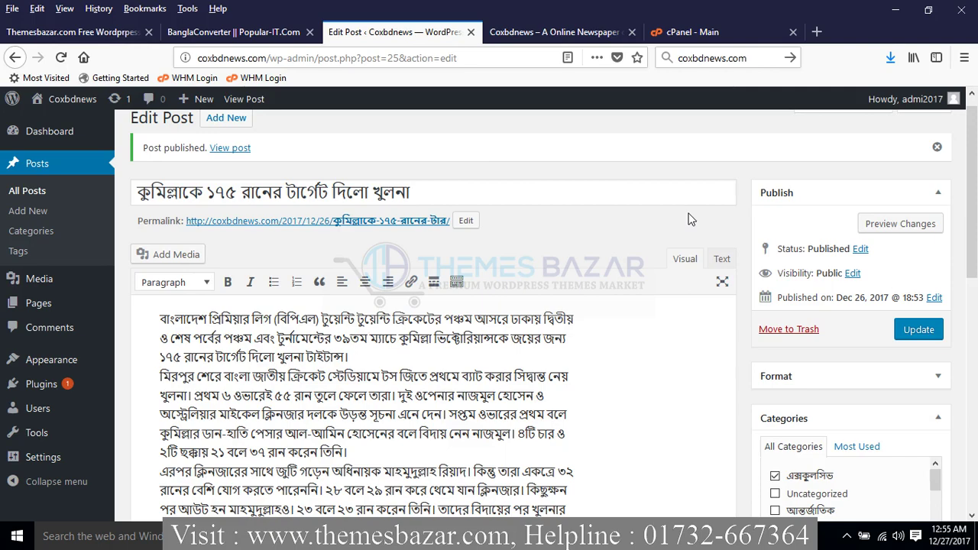
{"action": "left_click", "coordinate": [510, 32]}
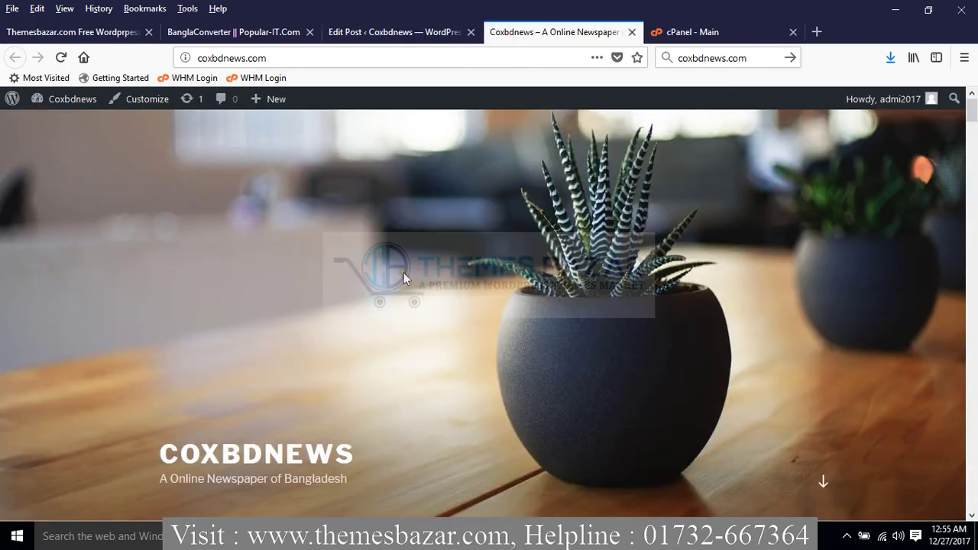
{"action": "left_click", "coordinate": [254, 468]}
{"action": "scroll", "coordinate": [409, 373], "scroll_direction": "down", "scroll_amount": 10}
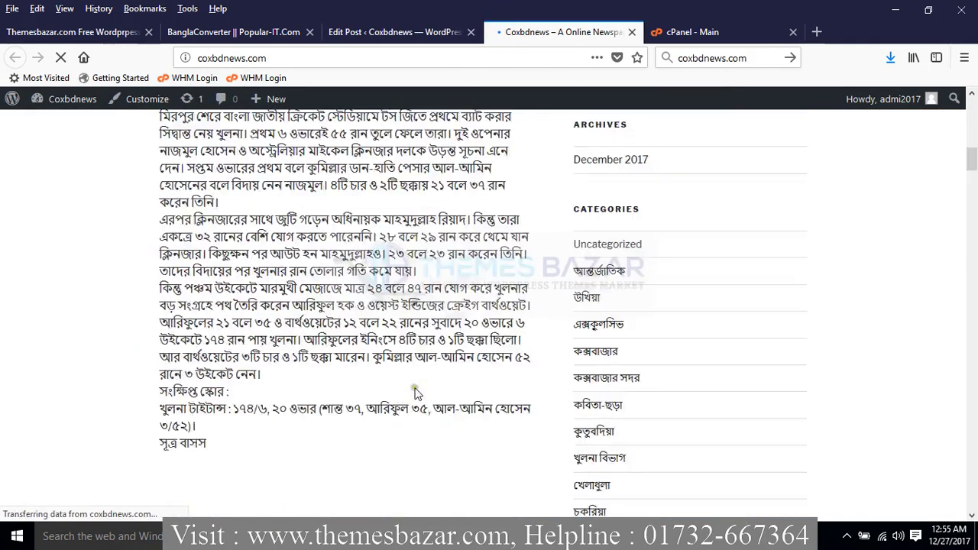
{"action": "scroll", "coordinate": [449, 378], "scroll_direction": "down", "scroll_amount": 20}
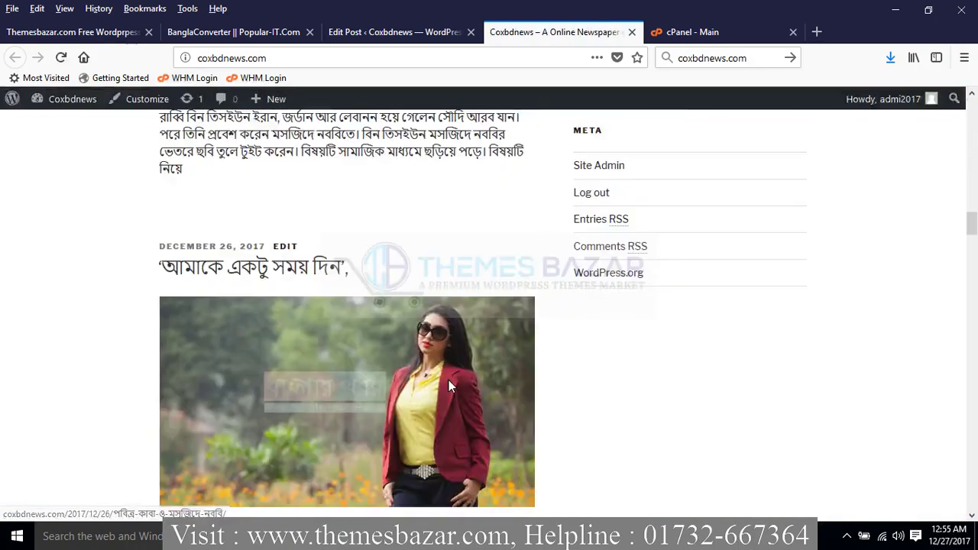
{"action": "scroll", "coordinate": [451, 386], "scroll_direction": "up", "scroll_amount": 20}
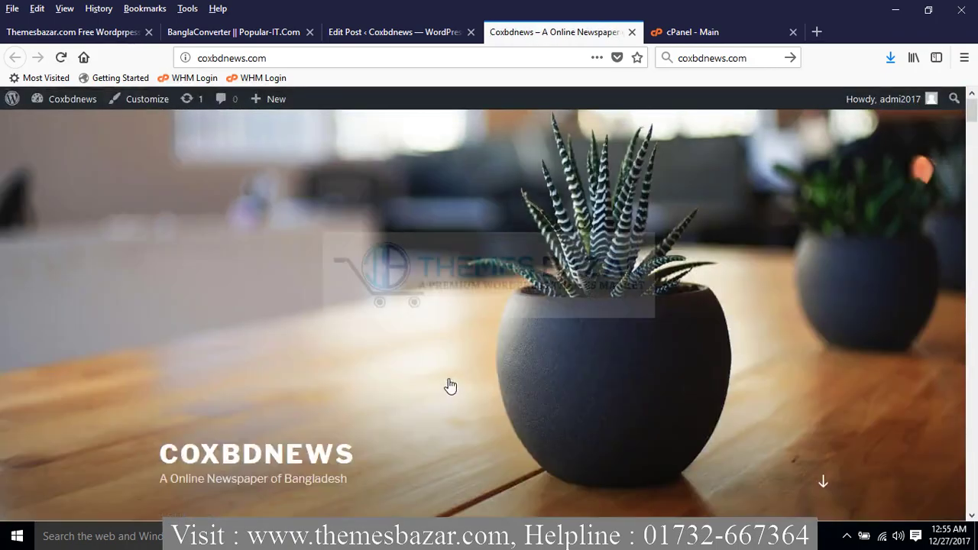
Step: Confirm the newssmart zip sits in the Coxbd folder, then go to Appearance > Themes
{"action": "left_click", "coordinate": [398, 32]}
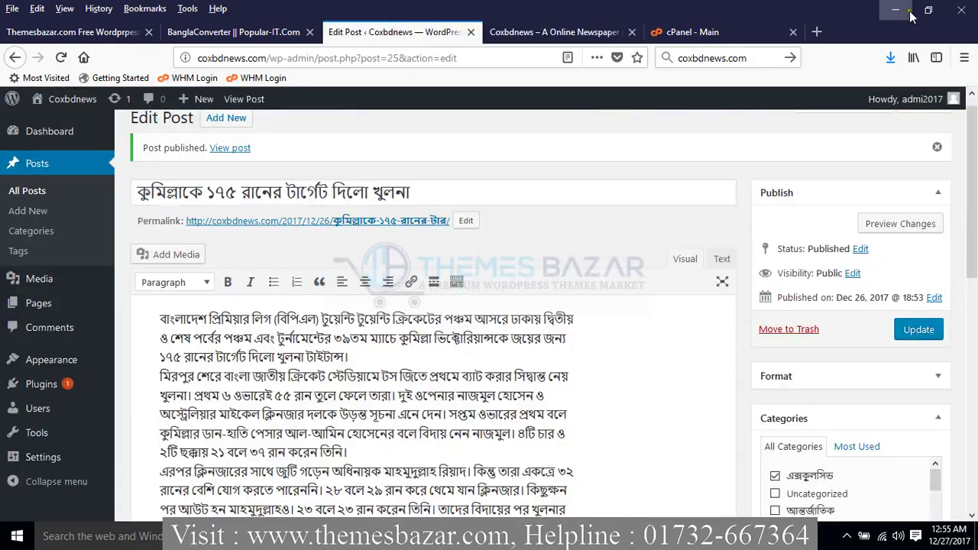
{"action": "left_click", "coordinate": [901, 10]}
{"action": "left_click", "coordinate": [332, 224]}
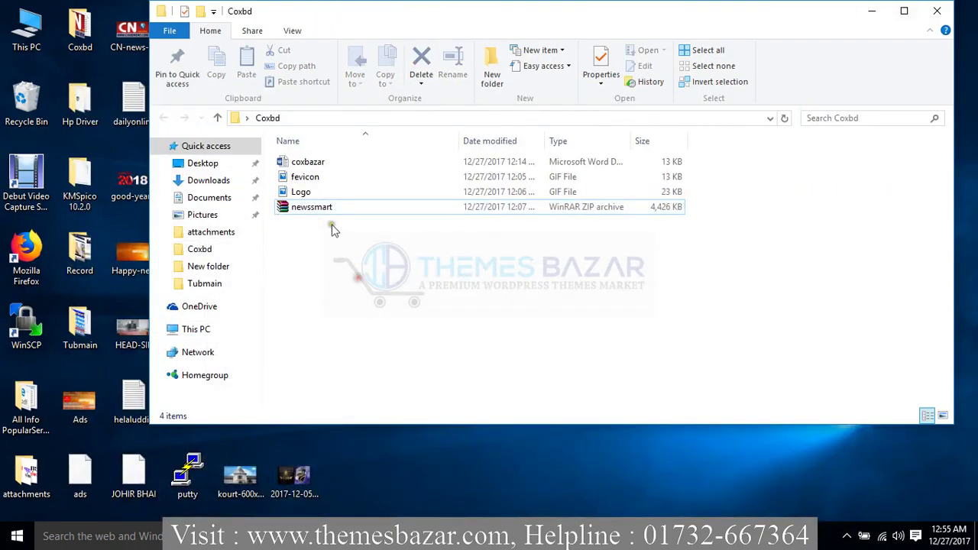
{"action": "left_click", "coordinate": [336, 213]}
{"action": "left_click", "coordinate": [340, 251]}
{"action": "key", "text": "alt+Tab"}
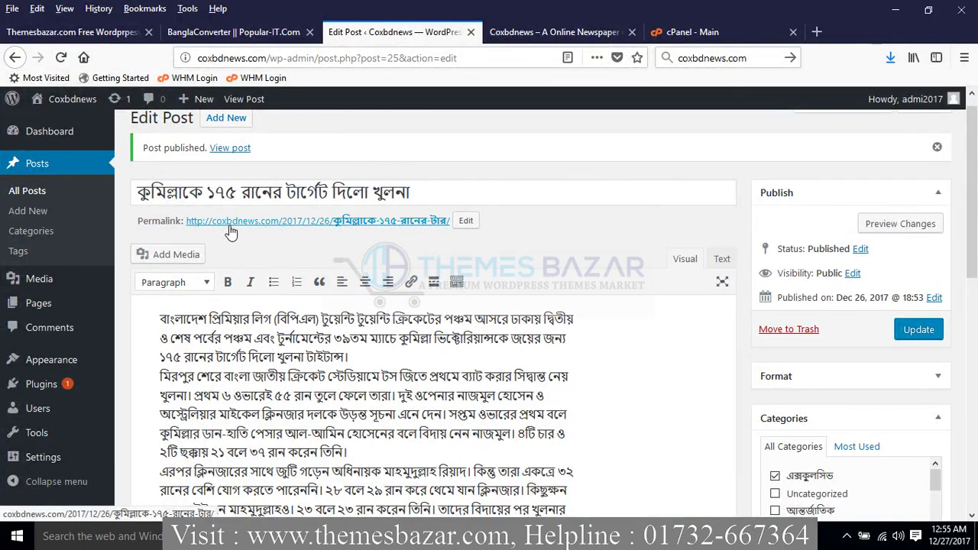
{"action": "mouse_move", "coordinate": [48, 361]}
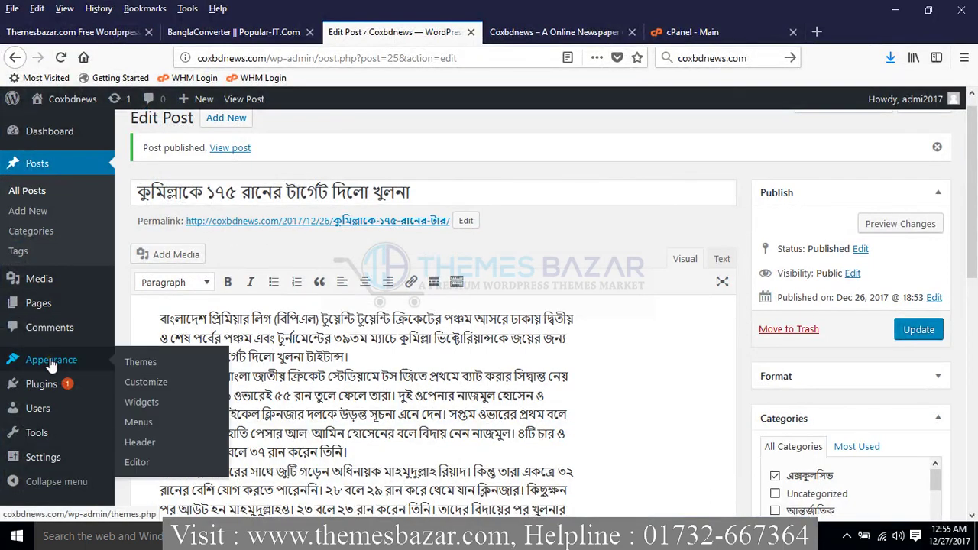
{"action": "left_click", "coordinate": [133, 366]}
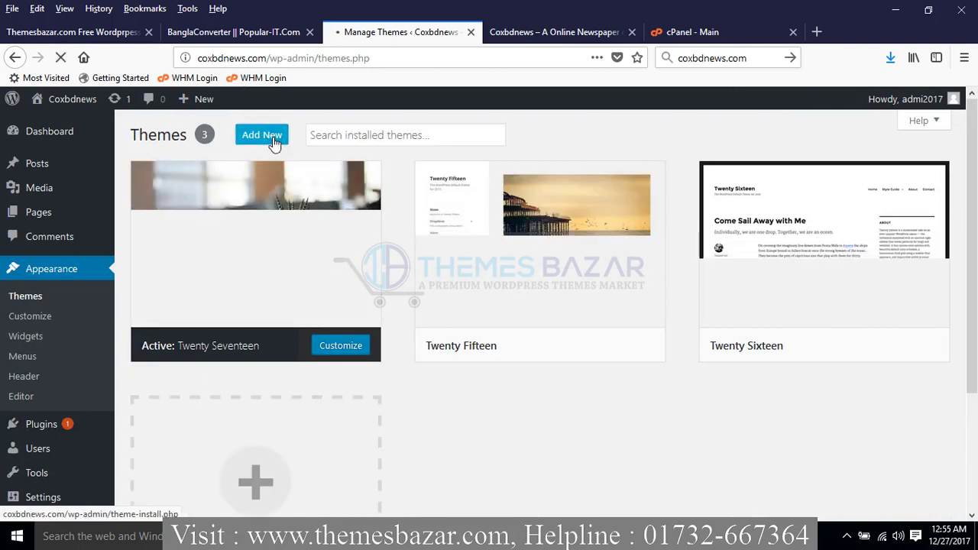
Step: Choose newssmart.zip from the Coxbd folder as the theme upload and run Install Now
{"action": "left_click", "coordinate": [274, 142]}
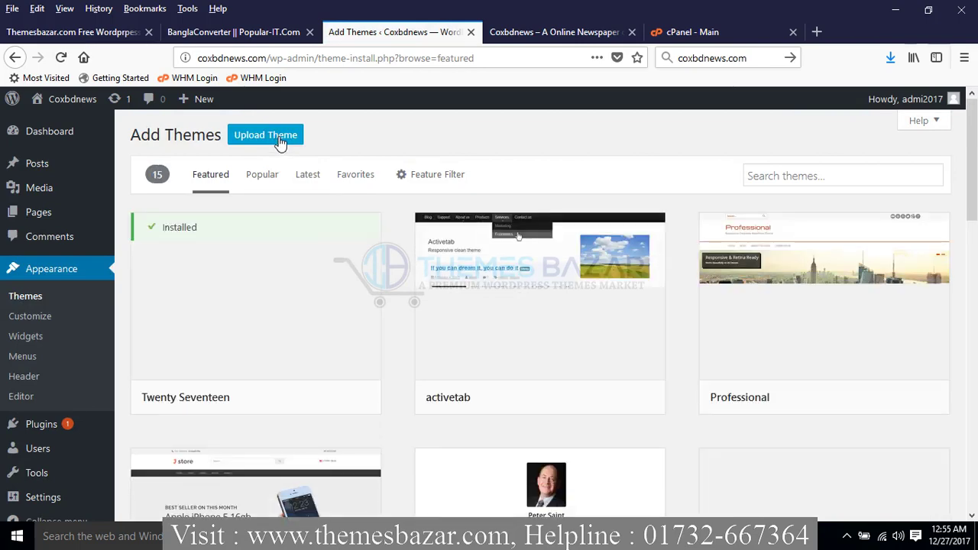
{"action": "left_click", "coordinate": [280, 143]}
{"action": "left_click", "coordinate": [434, 267]}
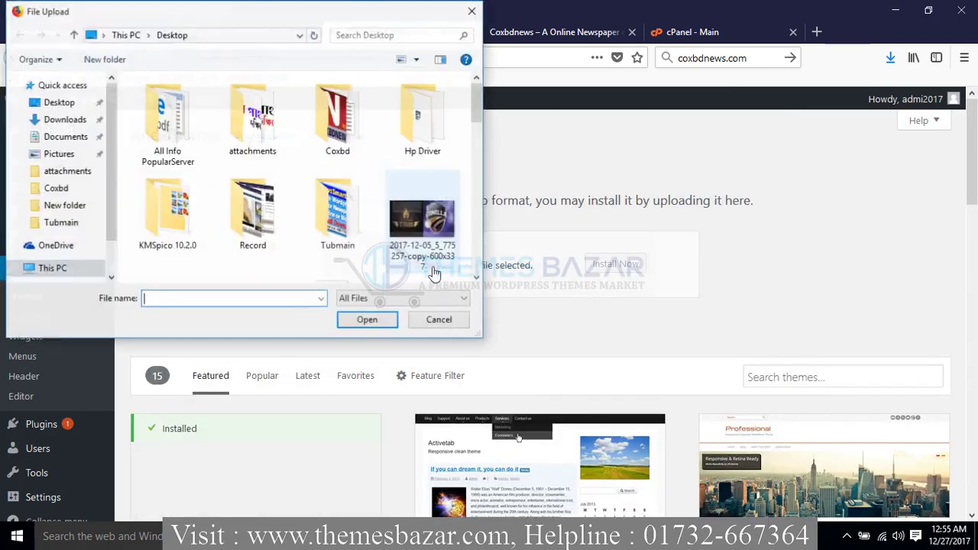
{"action": "double_click", "coordinate": [345, 134]}
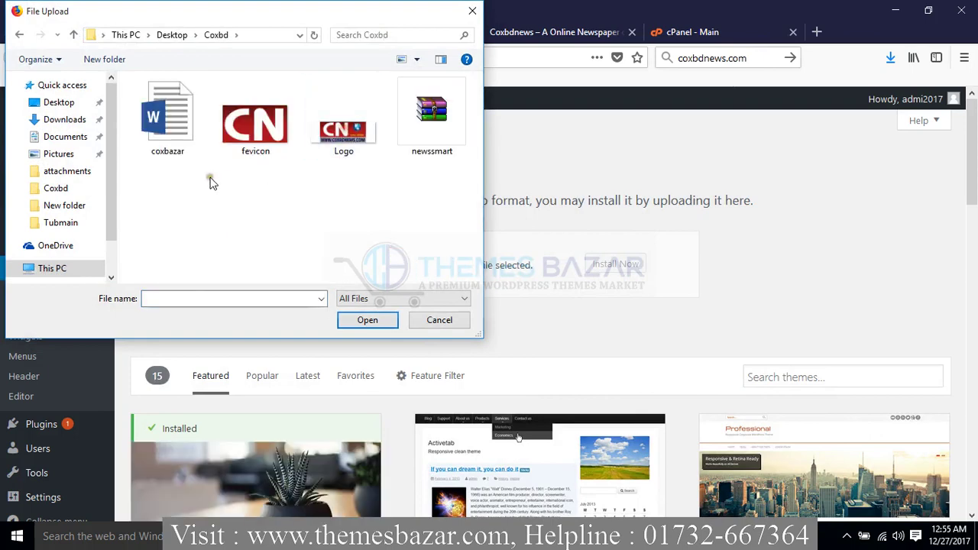
{"action": "left_click", "coordinate": [435, 147]}
{"action": "left_click", "coordinate": [367, 320]}
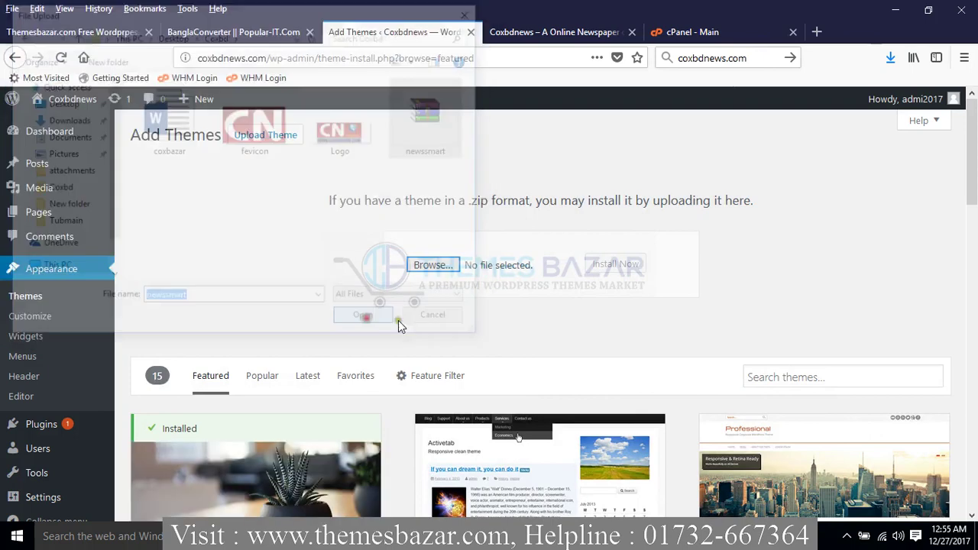
{"action": "left_click", "coordinate": [613, 271]}
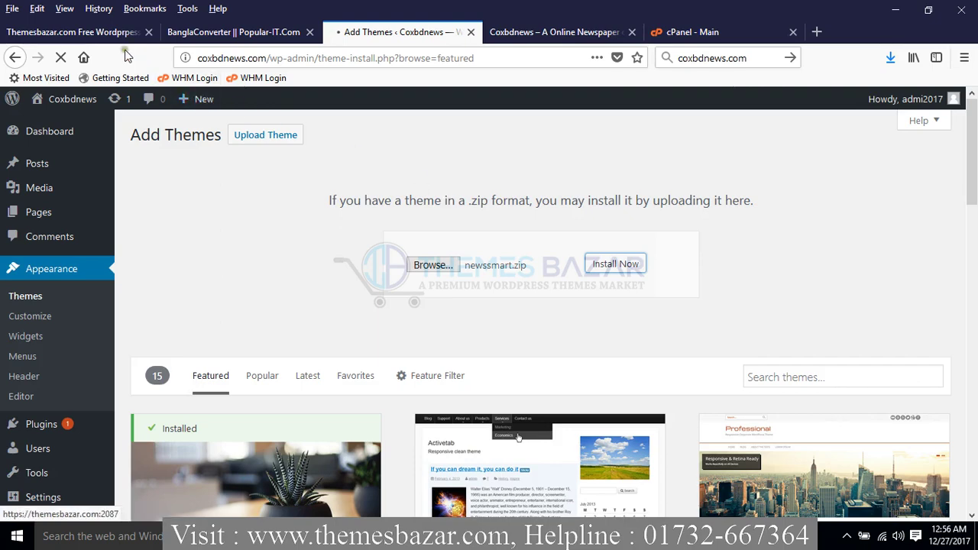
Step: Scroll the ThemesBazar homepage down to its free newspaper themes
{"action": "left_click", "coordinate": [107, 32]}
{"action": "scroll", "coordinate": [906, 361], "scroll_direction": "down", "scroll_amount": 15}
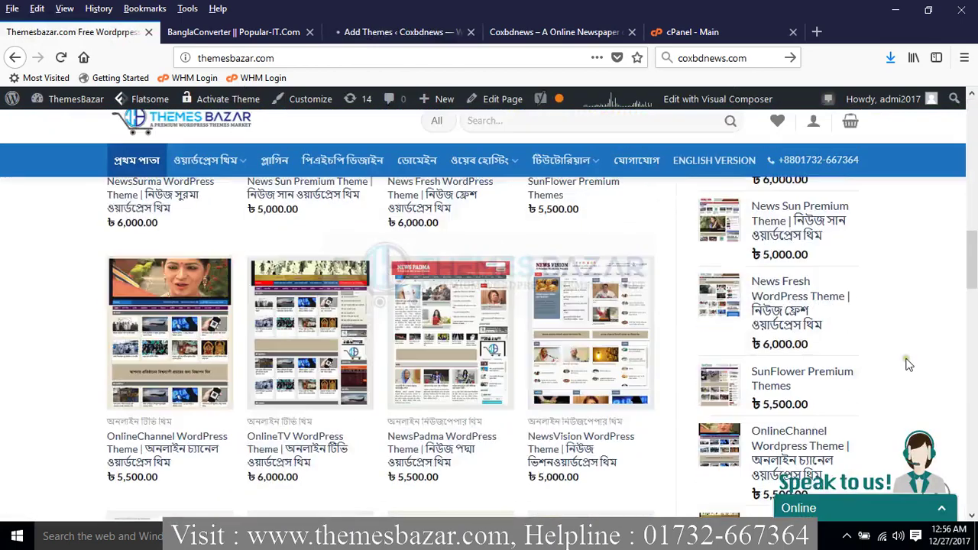
{"action": "scroll", "coordinate": [908, 364], "scroll_direction": "down", "scroll_amount": 2}
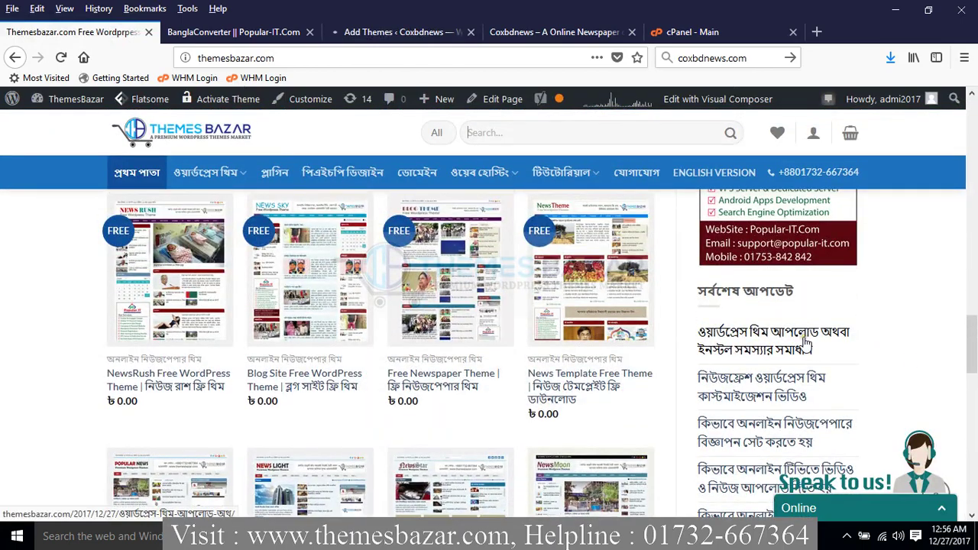
Step: Glance at the Add Themes page, then view the Coxbdnews tab's page-not-found error
{"action": "left_click", "coordinate": [374, 32]}
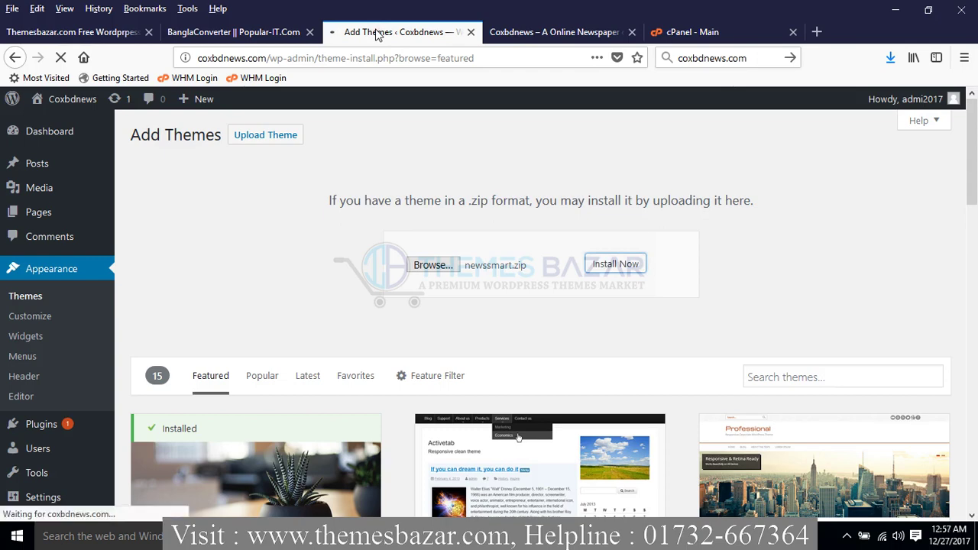
{"action": "left_click", "coordinate": [120, 32]}
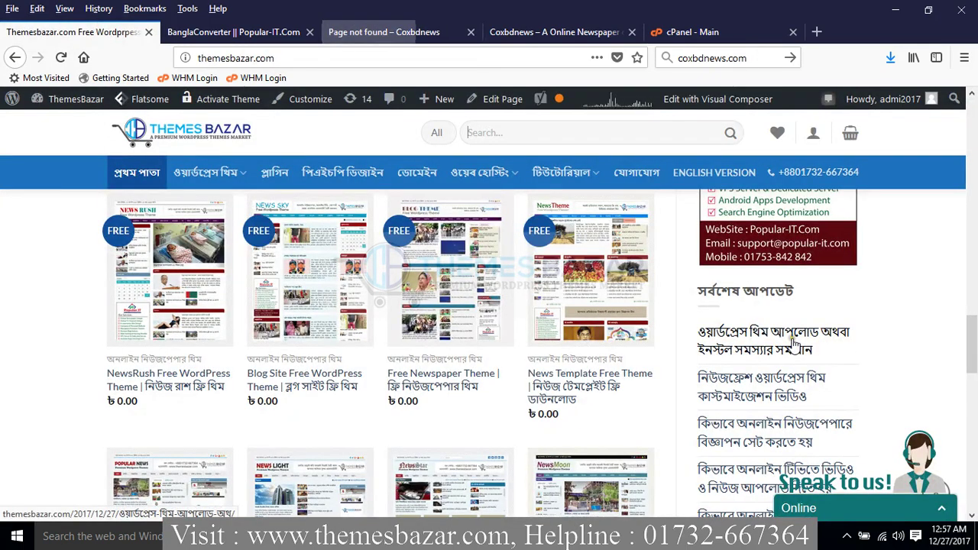
{"action": "left_click", "coordinate": [407, 36]}
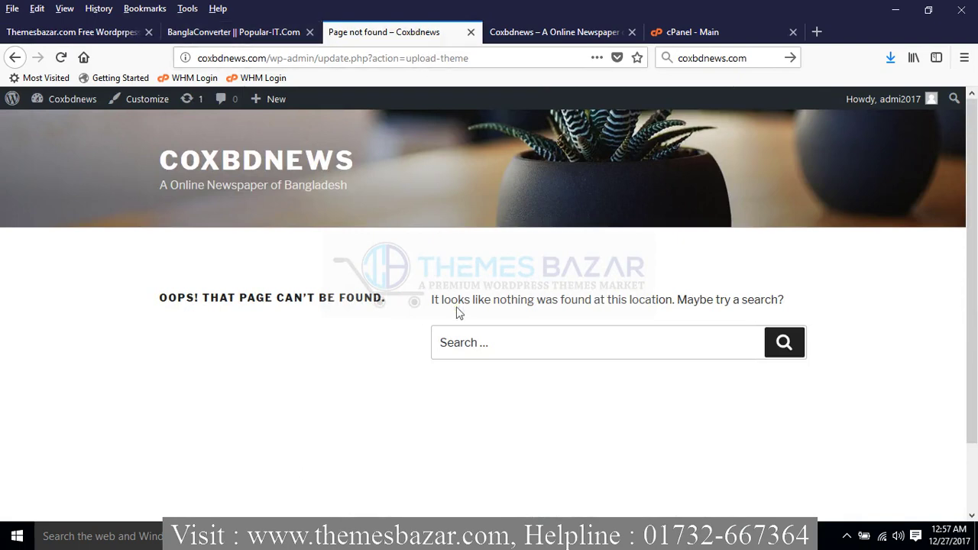
Step: Strip 'update.php?action=upload-theme' from the address to load the WordPress admin dashboard
{"action": "left_click", "coordinate": [437, 58]}
{"action": "left_click", "coordinate": [438, 59]}
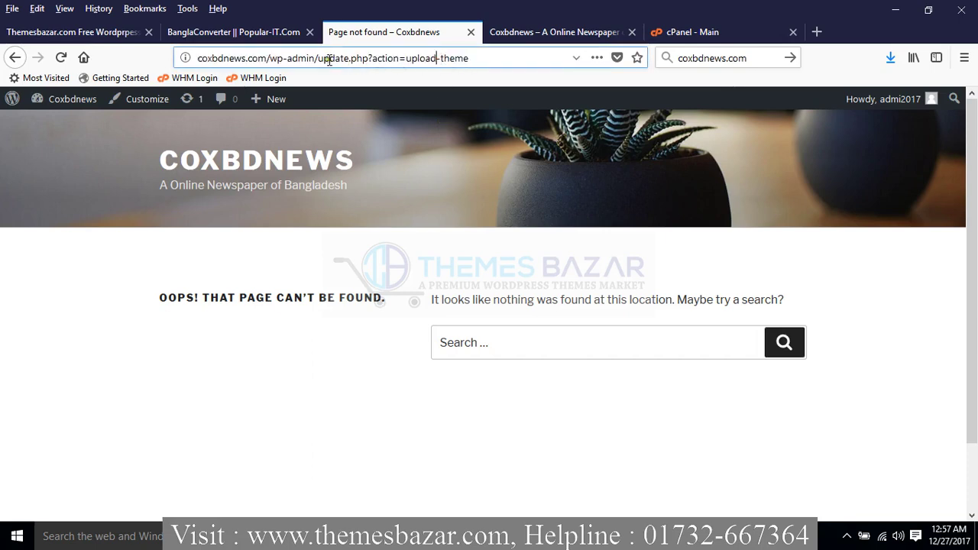
{"action": "left_click_drag", "start_coordinate": [318, 58], "coordinate": [489, 57]}
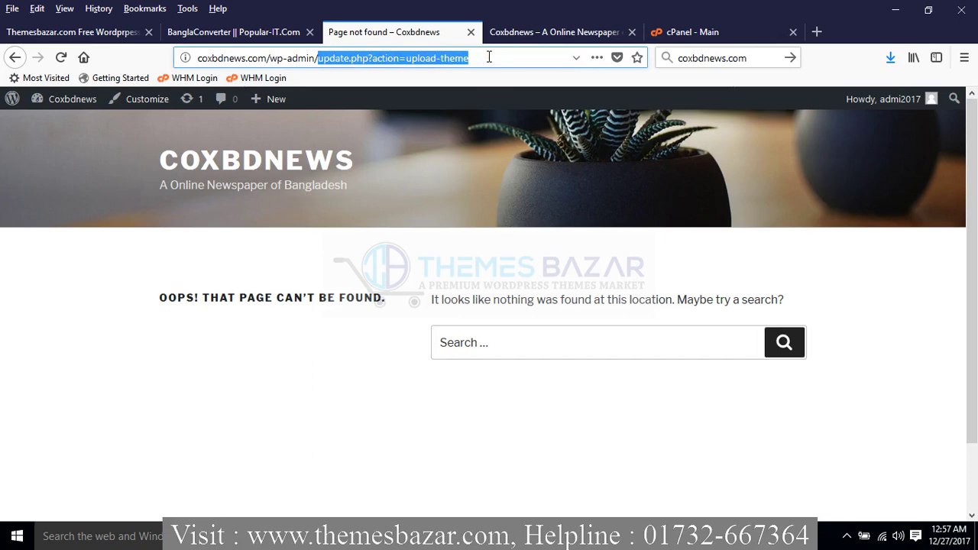
{"action": "key", "text": "BackSpace"}
{"action": "key", "text": "Return"}
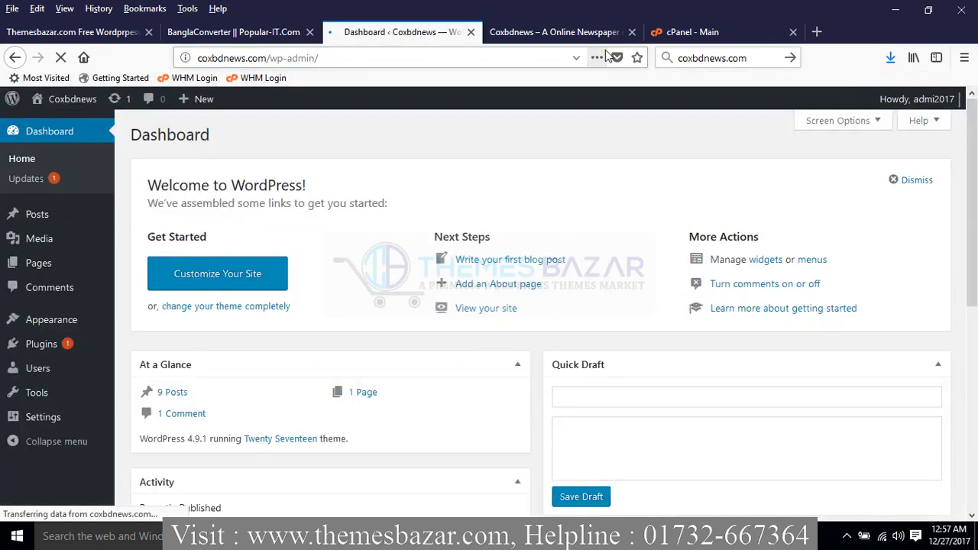
Step: Reopen the zip upload panel under Appearance > Themes > Add New
{"action": "mouse_move", "coordinate": [102, 321]}
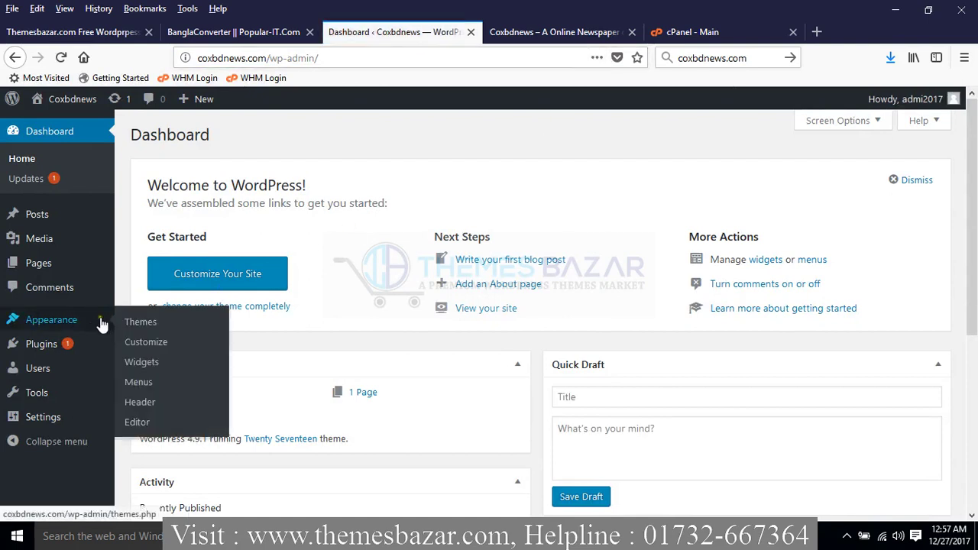
{"action": "left_click", "coordinate": [150, 325]}
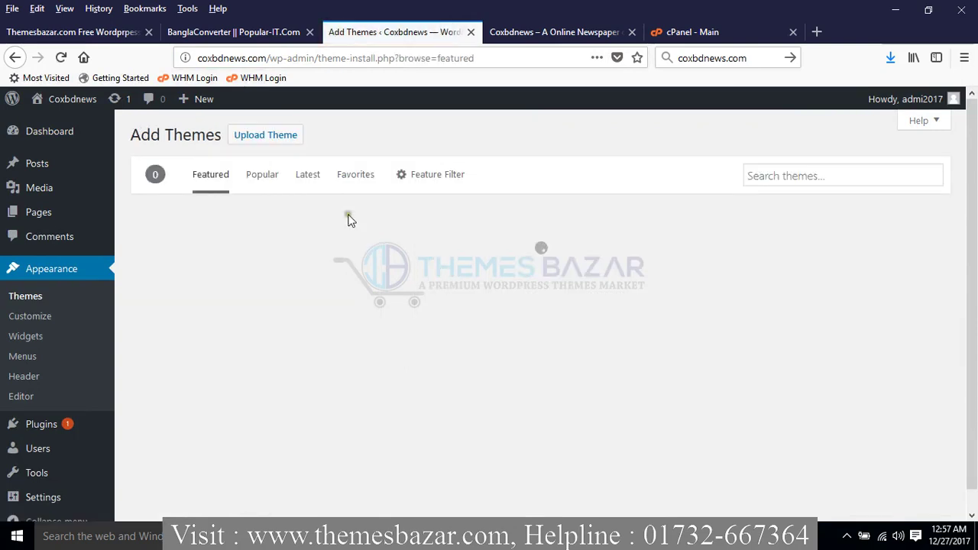
{"action": "left_click", "coordinate": [285, 139]}
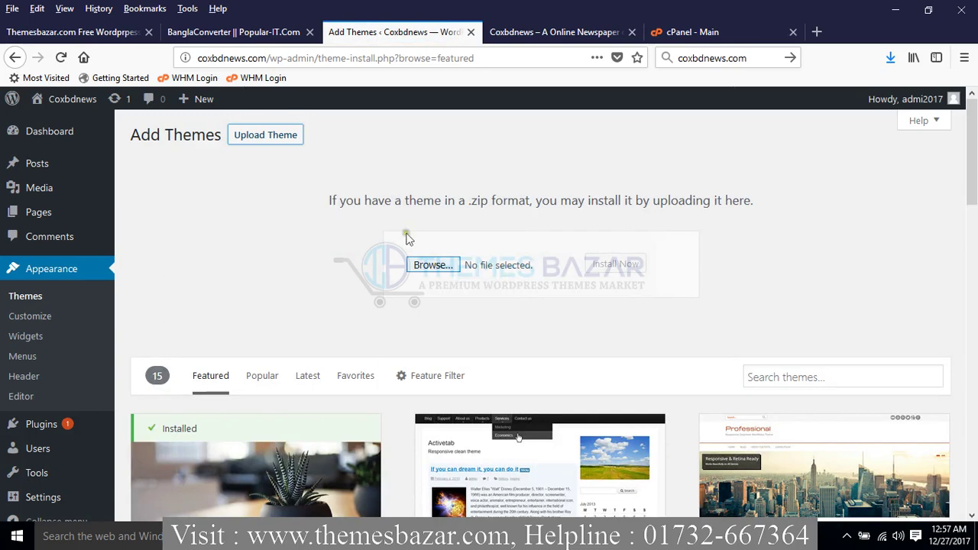
{"action": "left_click", "coordinate": [126, 35]}
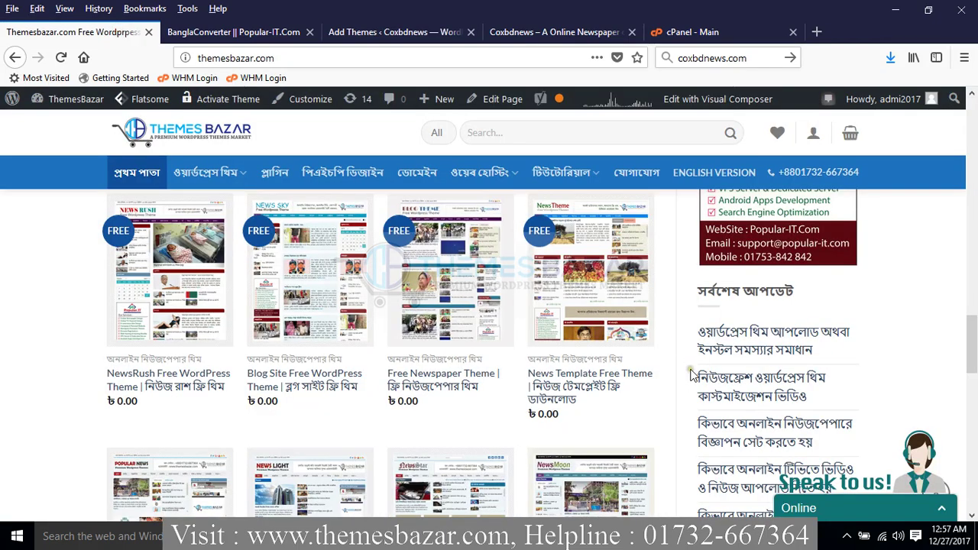
Step: Read the ThemesBazar post on fixing theme upload problems down to its video, then return to Add Themes
{"action": "left_click", "coordinate": [755, 347]}
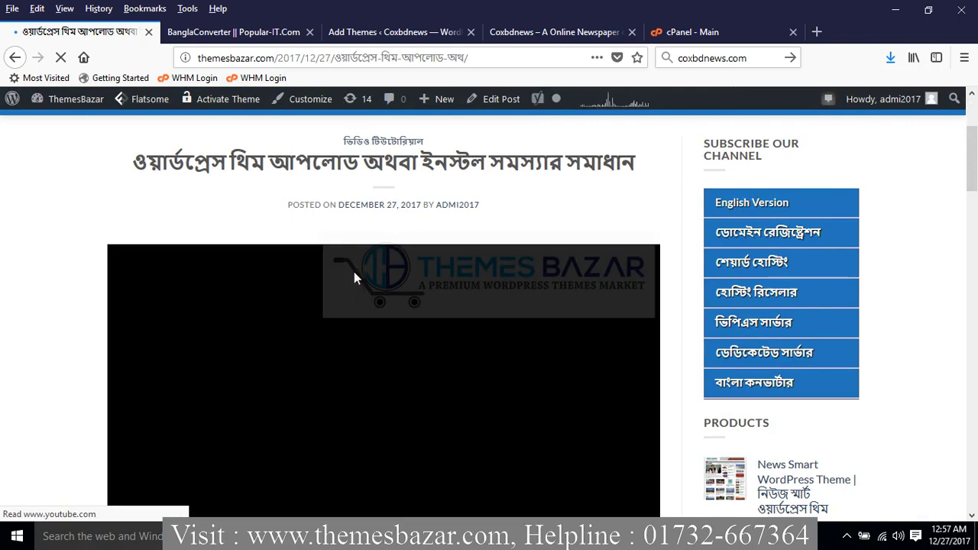
{"action": "scroll", "coordinate": [389, 381], "scroll_direction": "down", "scroll_amount": 2}
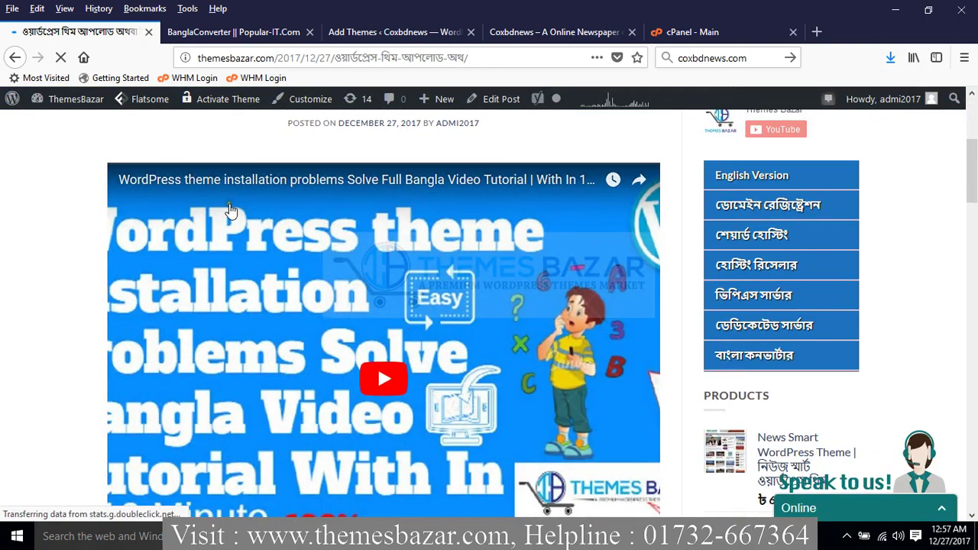
{"action": "left_click", "coordinate": [384, 32]}
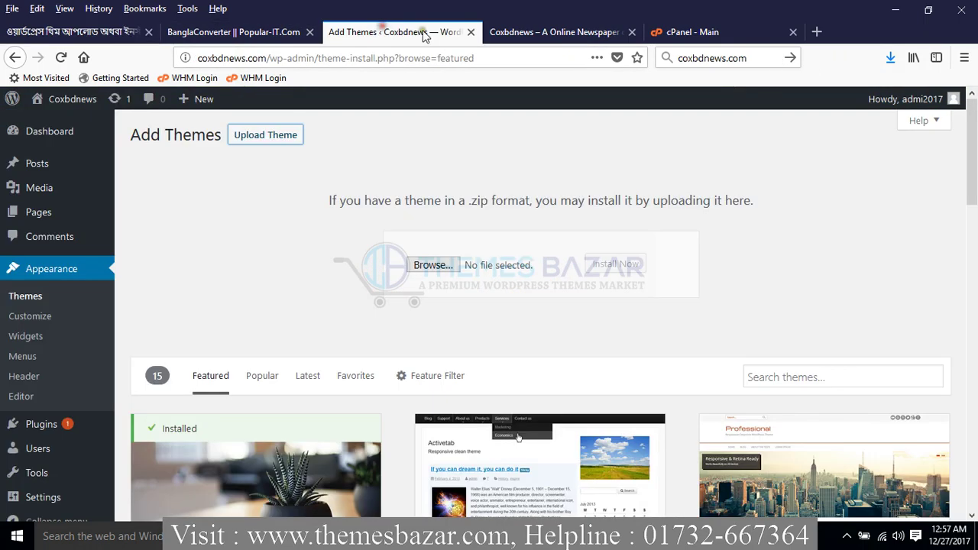
{"action": "left_click", "coordinate": [217, 60]}
{"action": "left_click", "coordinate": [242, 59]}
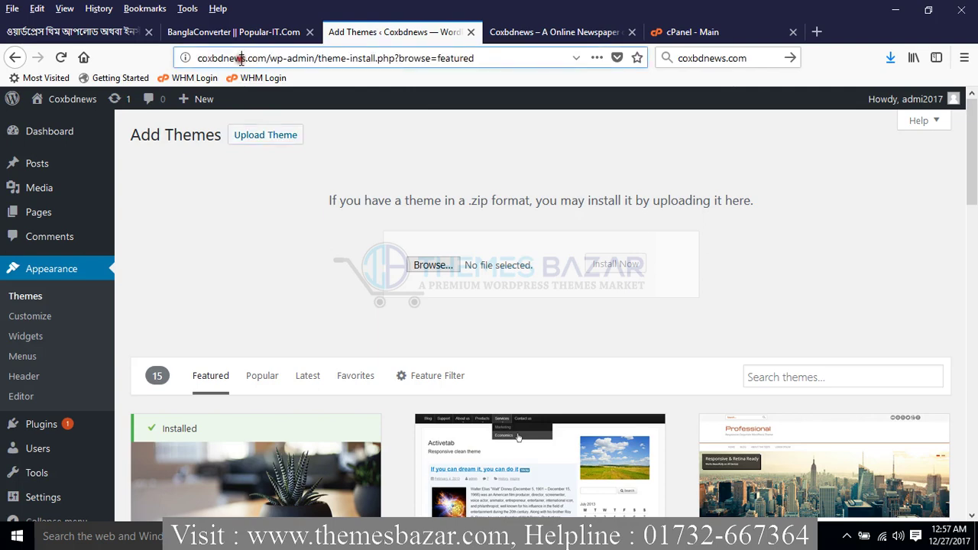
Step: Scroll the cPanel dashboard and open the MultiPHP INI Editor
{"action": "left_click", "coordinate": [690, 35]}
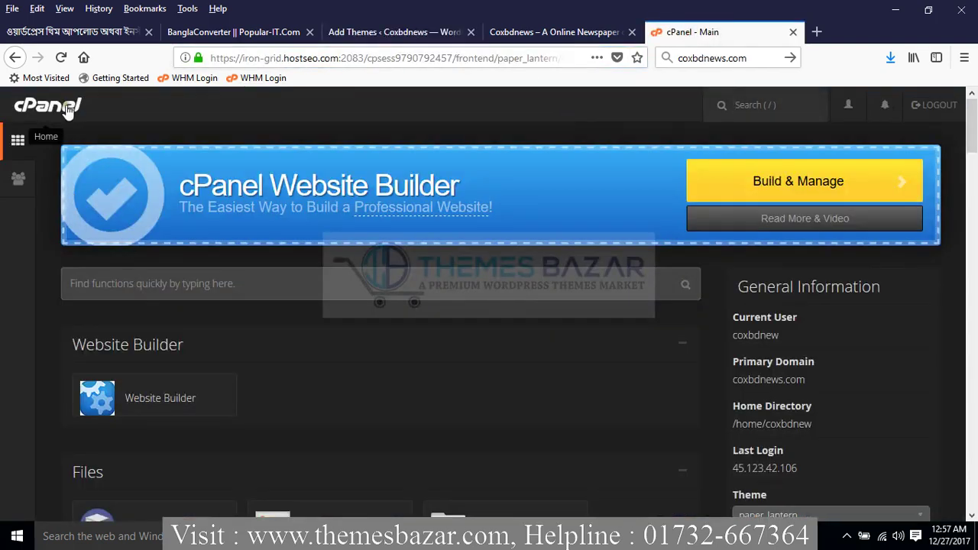
{"action": "scroll", "coordinate": [477, 390], "scroll_direction": "down", "scroll_amount": 3}
{"action": "scroll", "coordinate": [478, 392], "scroll_direction": "down", "scroll_amount": 5}
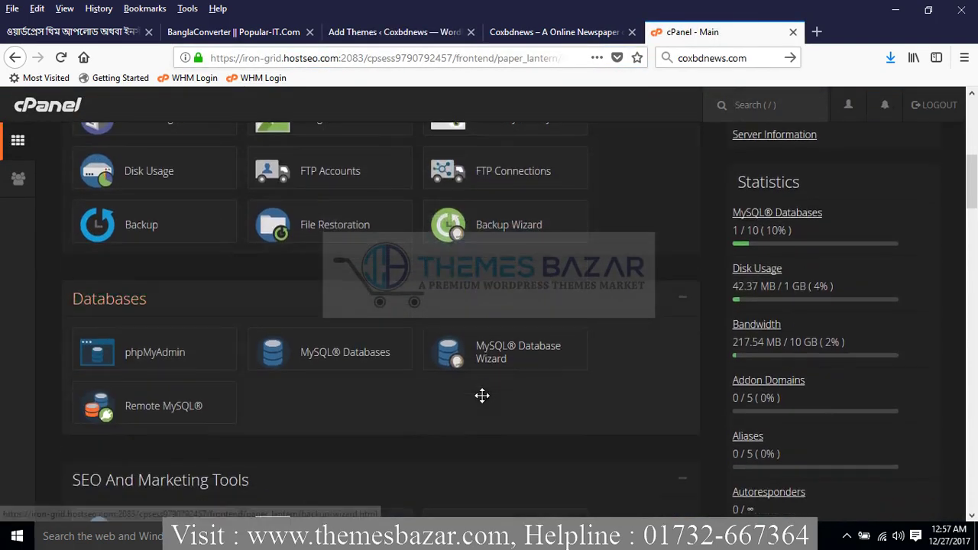
{"action": "scroll", "coordinate": [330, 342], "scroll_direction": "down", "scroll_amount": 10}
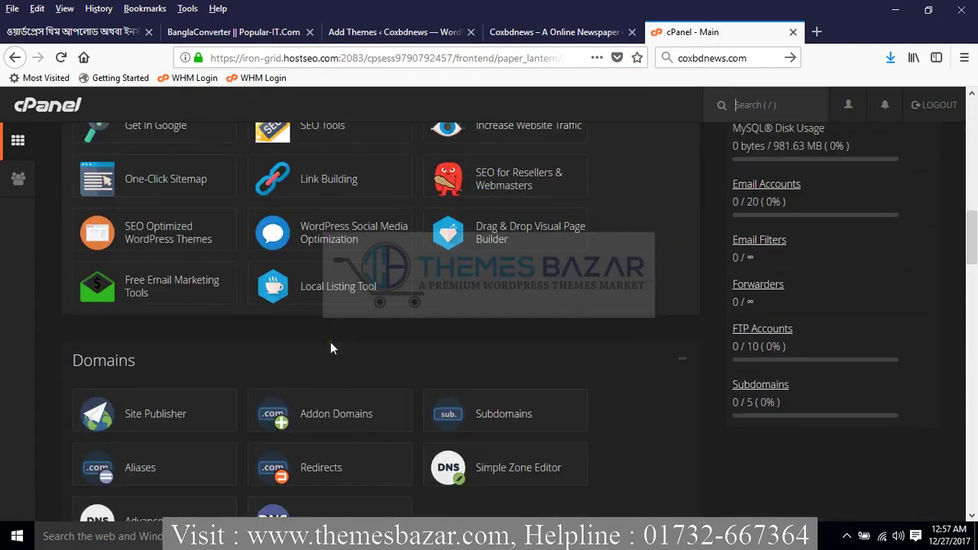
{"action": "scroll", "coordinate": [329, 344], "scroll_direction": "down", "scroll_amount": 8}
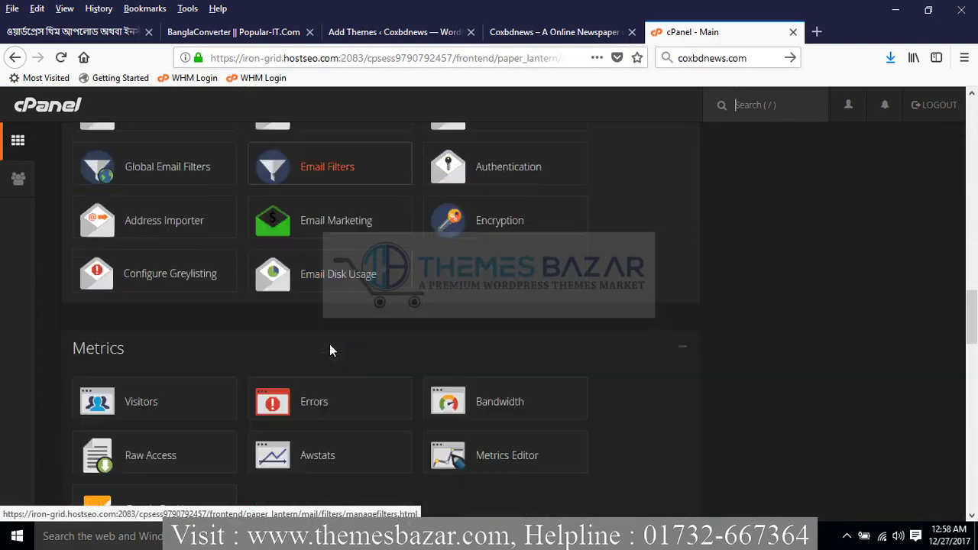
{"action": "scroll", "coordinate": [329, 344], "scroll_direction": "down", "scroll_amount": 7}
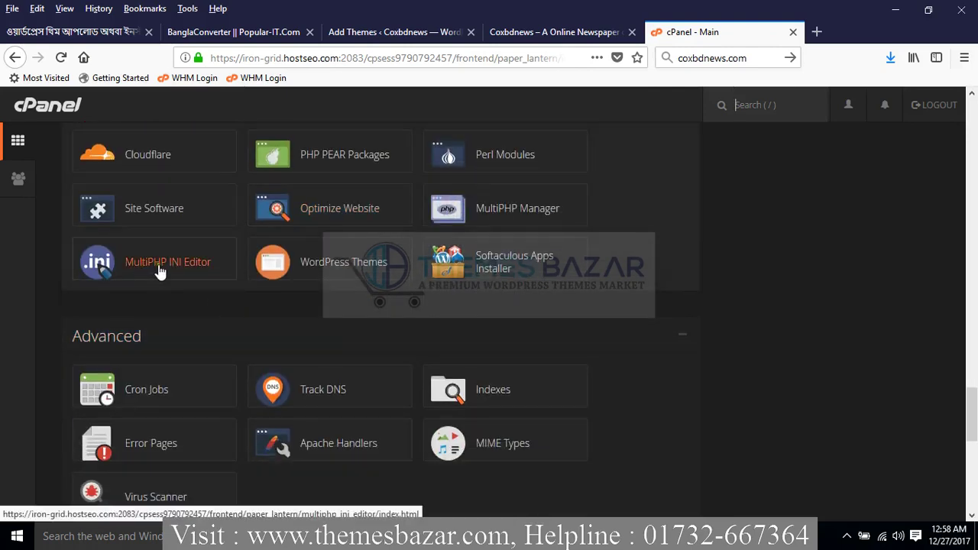
{"action": "left_click", "coordinate": [159, 269]}
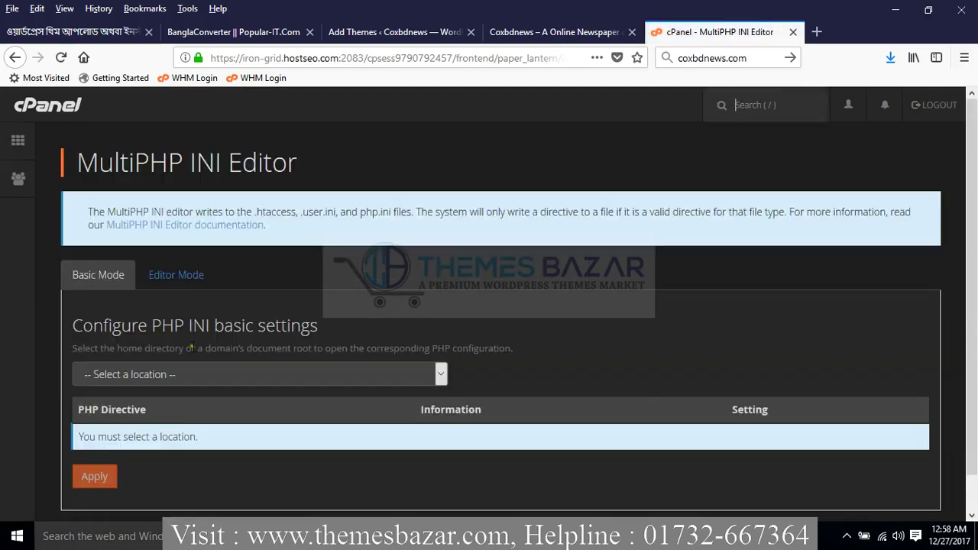
Step: Select coxbdnews.com and set upload_max_filesize to 150M
{"action": "left_click", "coordinate": [199, 373]}
{"action": "left_click", "coordinate": [168, 431]}
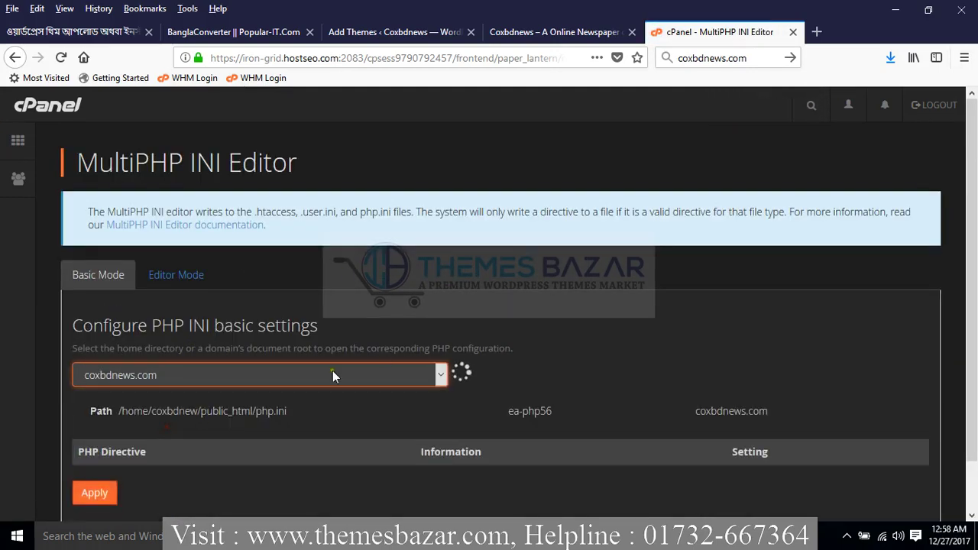
{"action": "scroll", "coordinate": [527, 334], "scroll_direction": "down", "scroll_amount": 2}
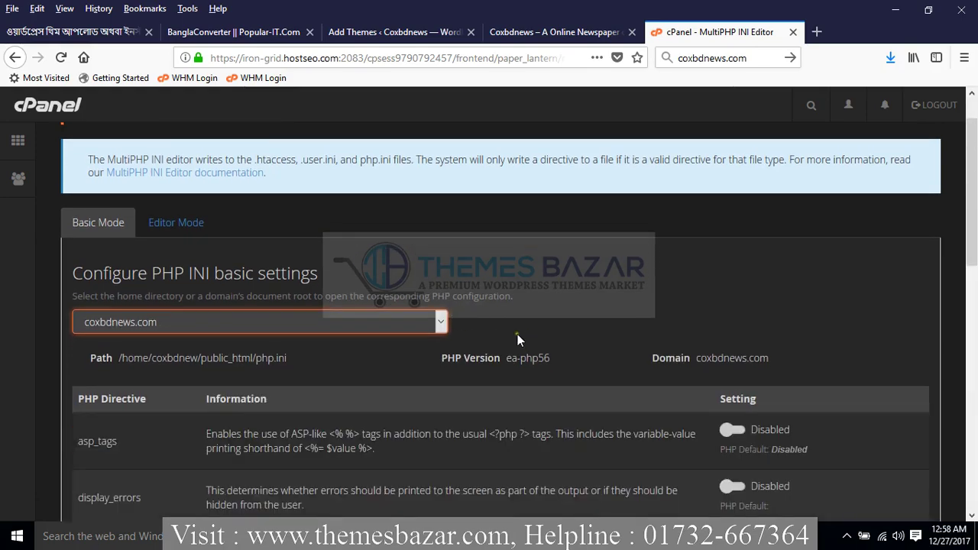
{"action": "scroll", "coordinate": [579, 335], "scroll_direction": "down", "scroll_amount": 10}
{"action": "scroll", "coordinate": [660, 353], "scroll_direction": "down", "scroll_amount": 4}
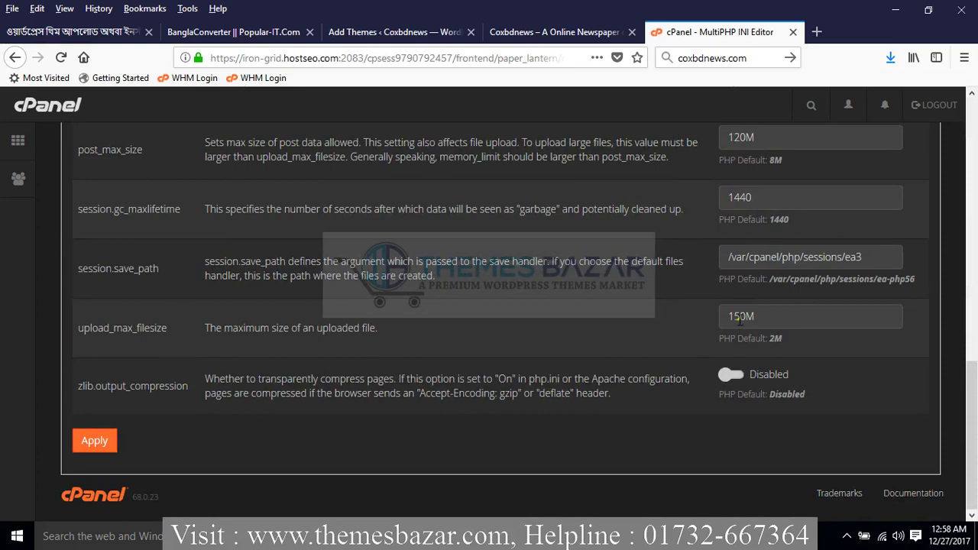
{"action": "left_click_drag", "start_coordinate": [745, 316], "coordinate": [728, 317]}
{"action": "type", "text": "150"}
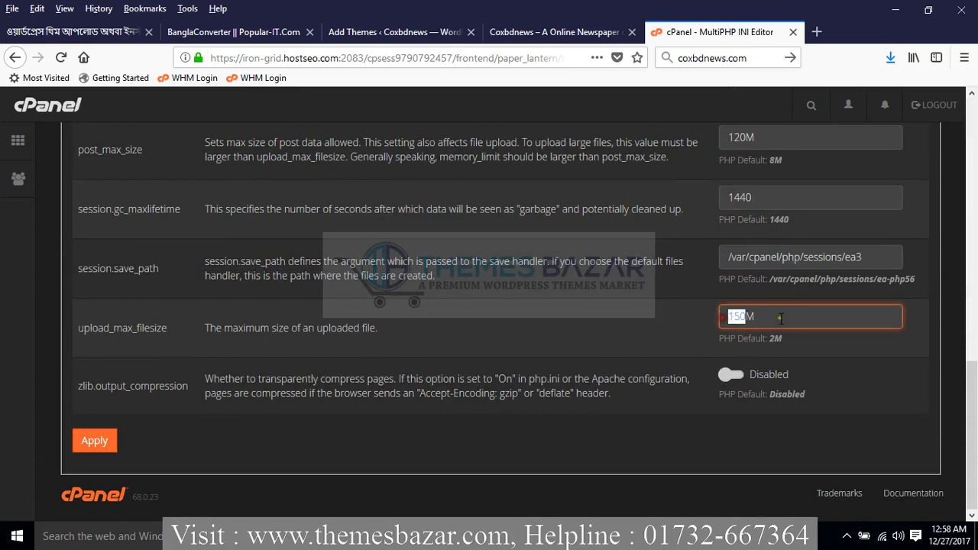
{"action": "left_click", "coordinate": [383, 32]}
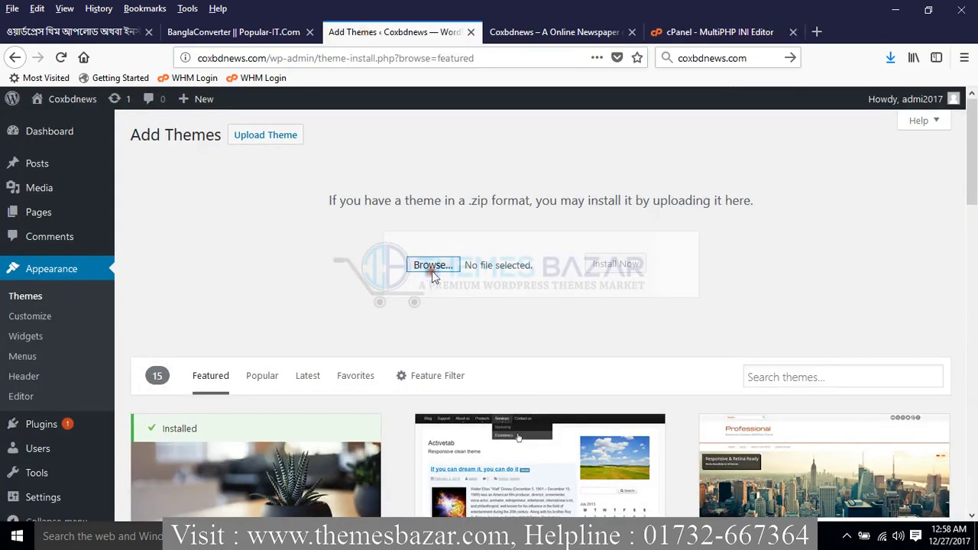
Step: Choose newssmart.zip again and retry Install Now
{"action": "left_click", "coordinate": [433, 265]}
{"action": "left_click", "coordinate": [425, 133]}
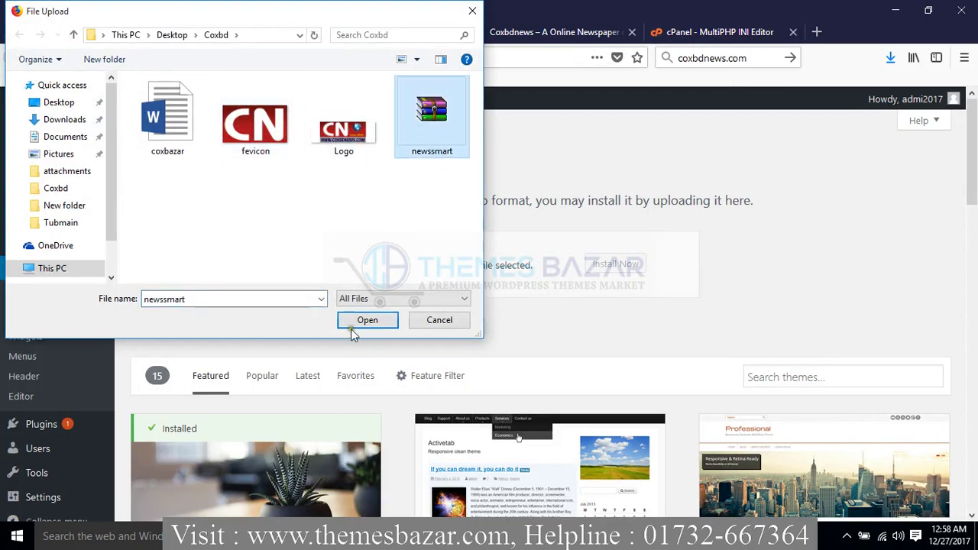
{"action": "left_click", "coordinate": [355, 325]}
{"action": "left_click", "coordinate": [632, 268]}
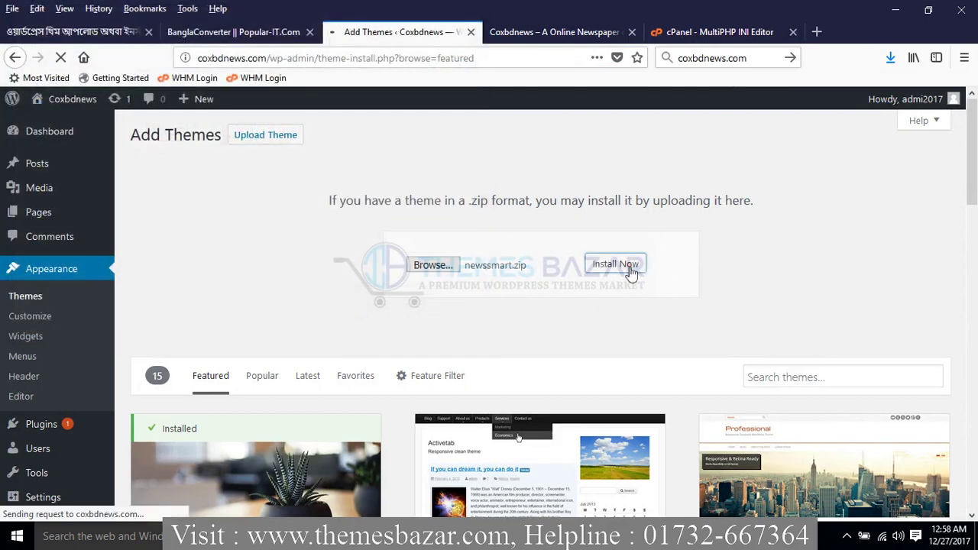
Step: Recheck the 150M upload_max_filesize value while the install loads, then leave the page-not-found error
{"action": "left_click", "coordinate": [735, 33]}
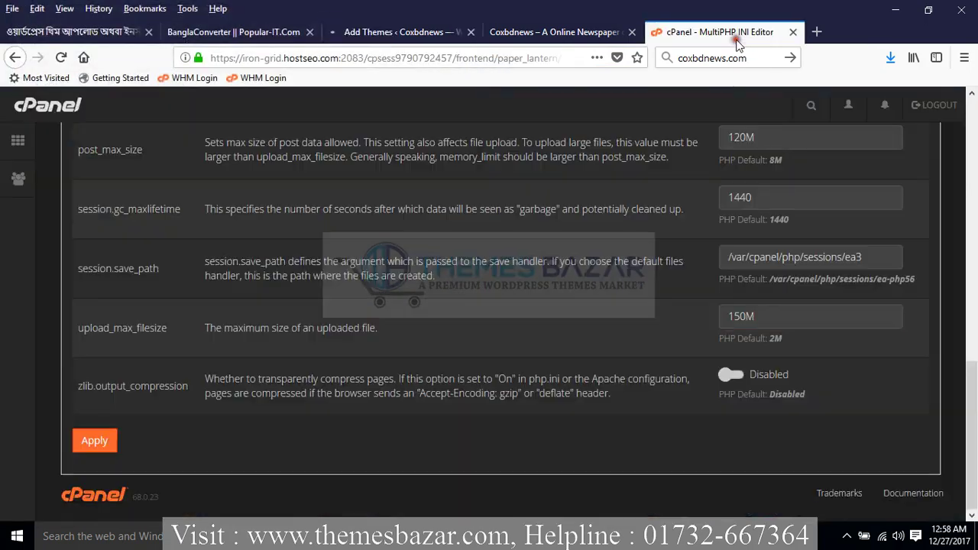
{"action": "left_click_drag", "start_coordinate": [758, 316], "coordinate": [723, 318]}
{"action": "left_click", "coordinate": [772, 342]}
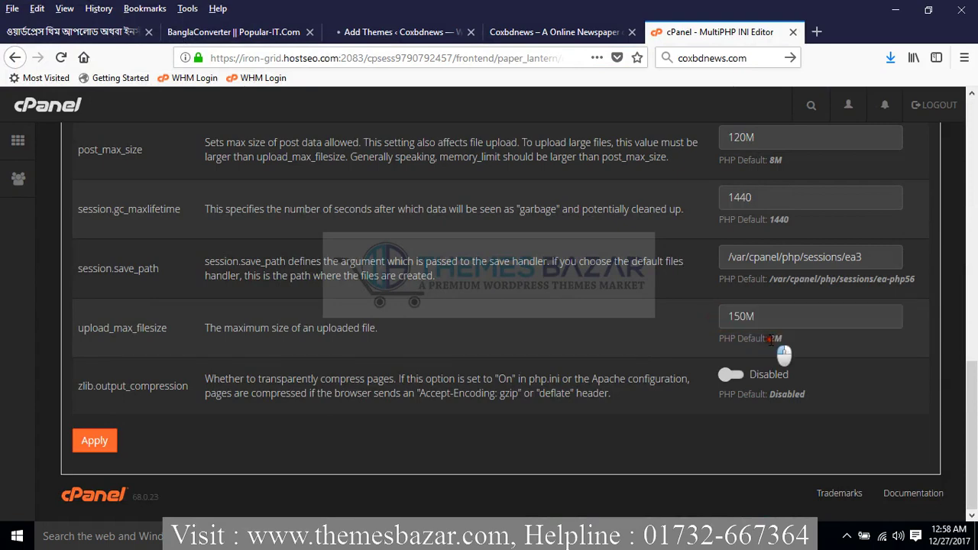
{"action": "left_click", "coordinate": [393, 32]}
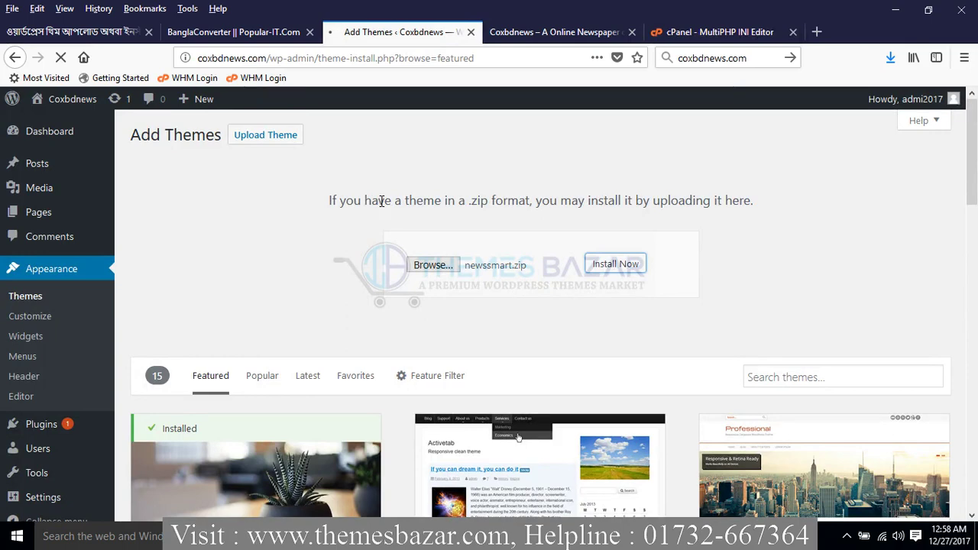
{"action": "left_click", "coordinate": [739, 33]}
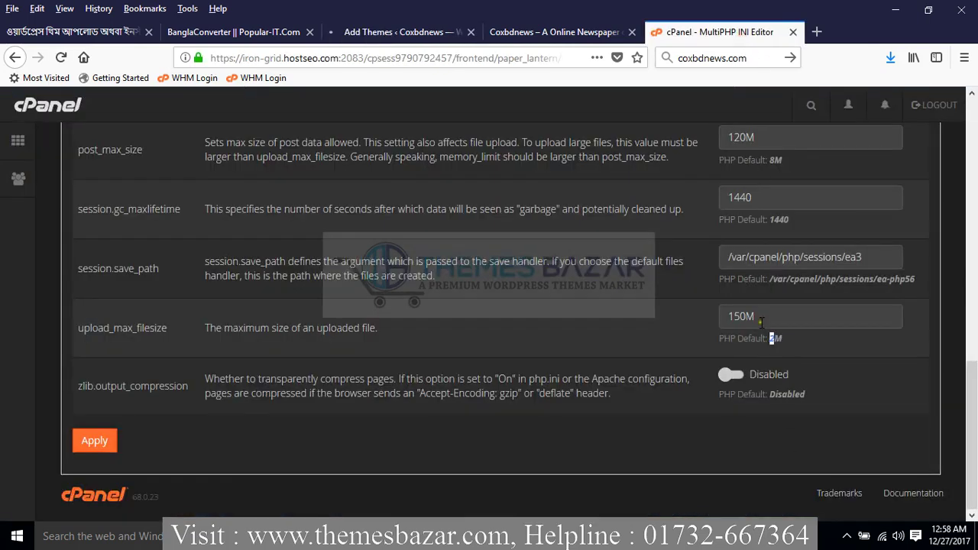
{"action": "left_click_drag", "start_coordinate": [756, 320], "coordinate": [724, 318]}
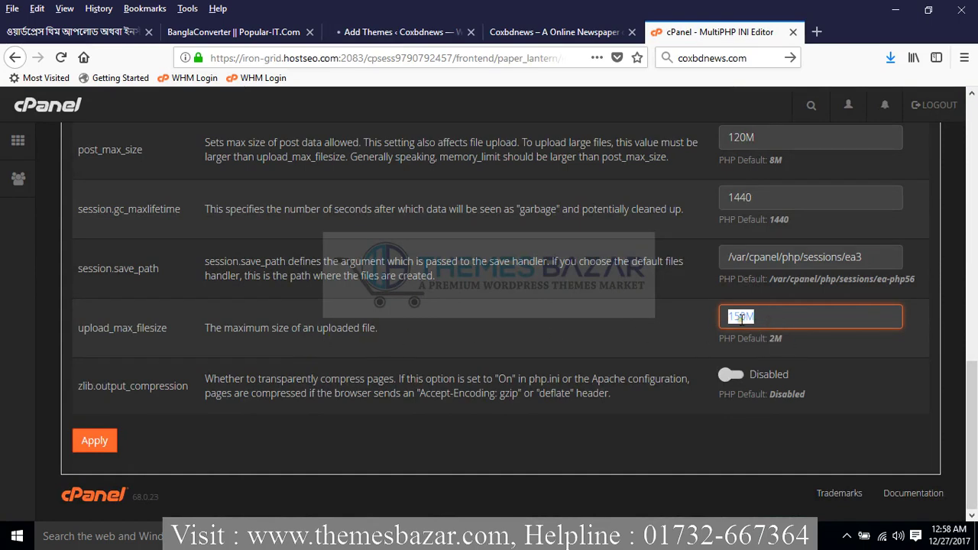
{"action": "left_click", "coordinate": [405, 32]}
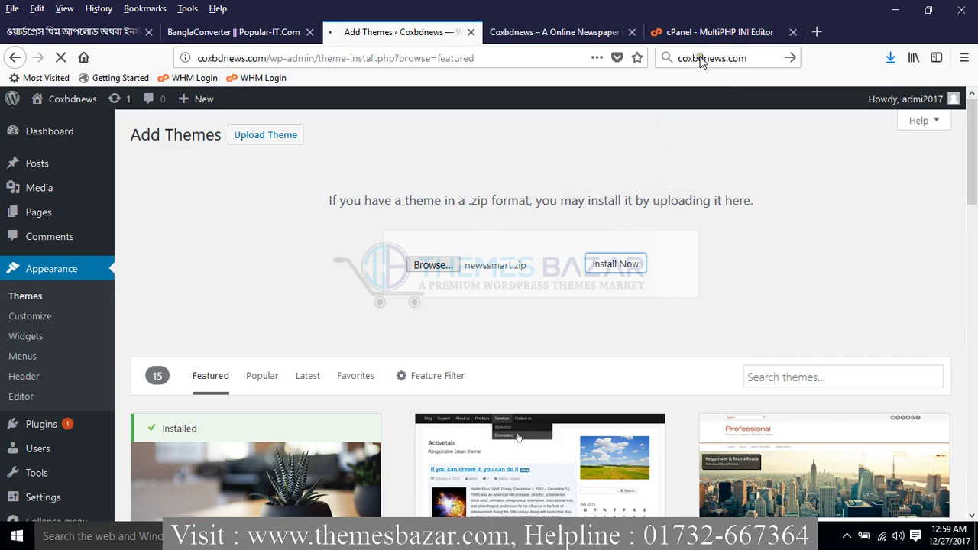
{"action": "left_click", "coordinate": [734, 33]}
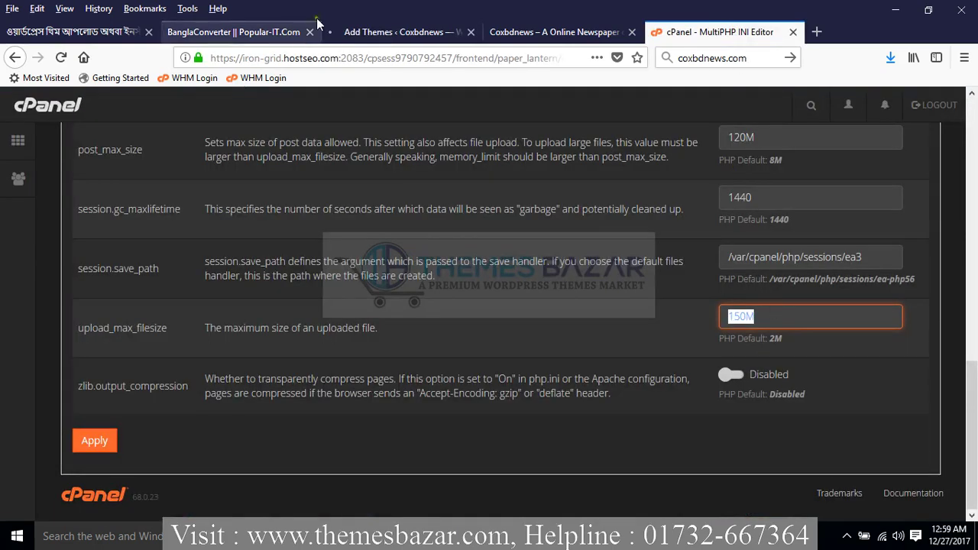
{"action": "left_click", "coordinate": [752, 317]}
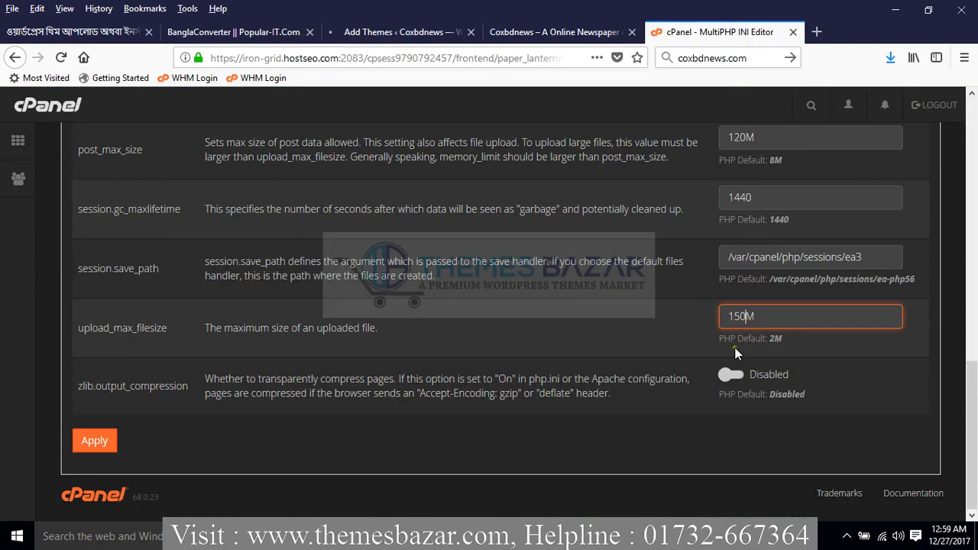
{"action": "double_click", "coordinate": [767, 317]}
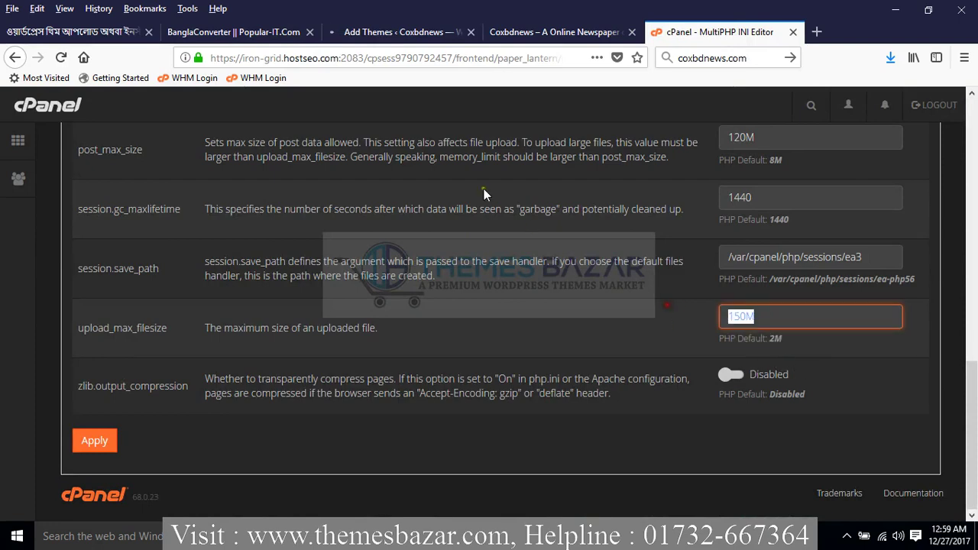
{"action": "left_click", "coordinate": [403, 32]}
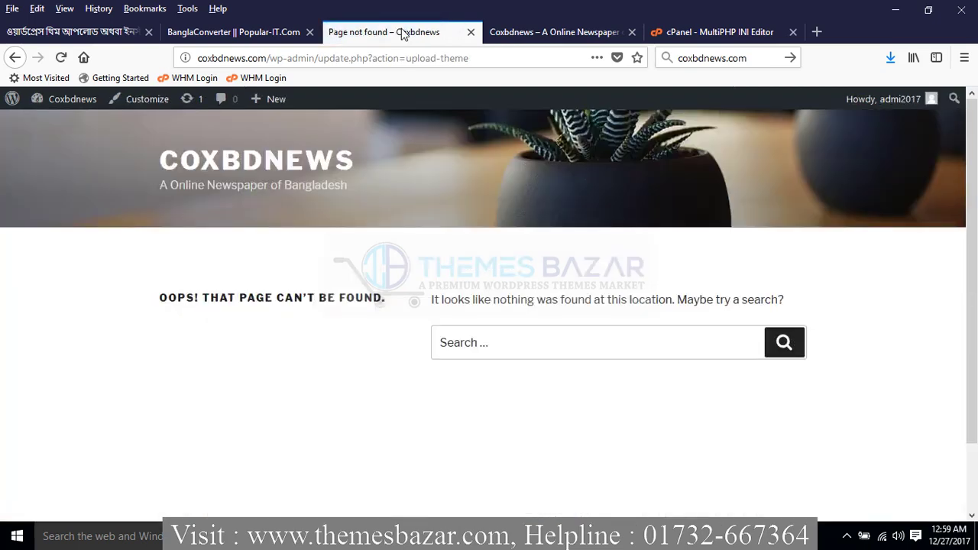
{"action": "left_click", "coordinate": [14, 57]}
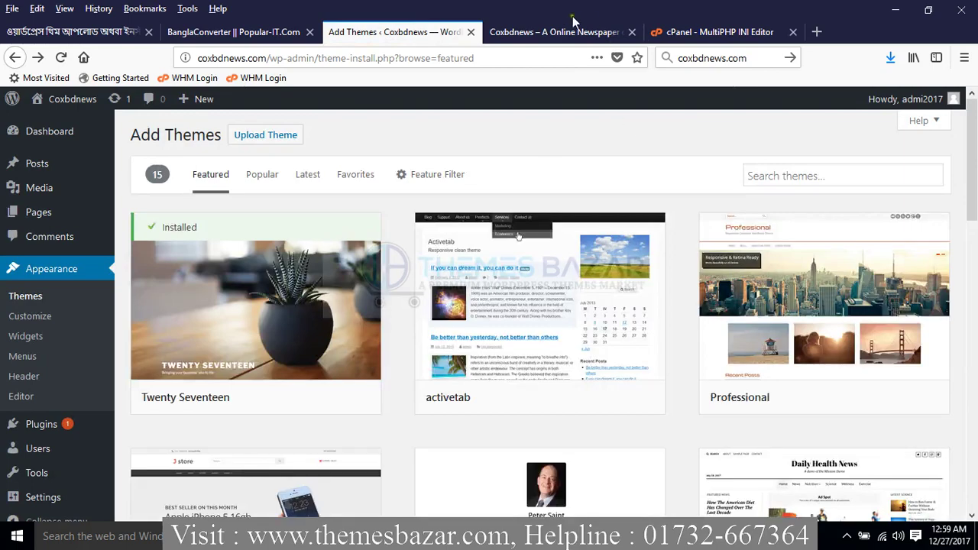
Step: Return cPanel to its home dashboard and reopen WordPress's theme zip upload panel
{"action": "left_click", "coordinate": [704, 33]}
{"action": "scroll", "coordinate": [489, 306], "scroll_direction": "up", "scroll_amount": 10}
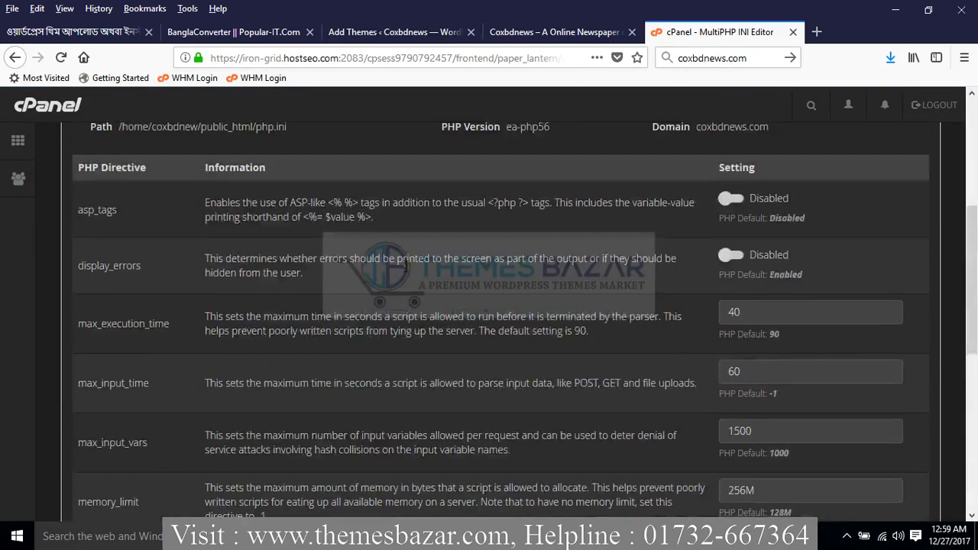
{"action": "left_click", "coordinate": [19, 143]}
{"action": "left_click", "coordinate": [359, 32]}
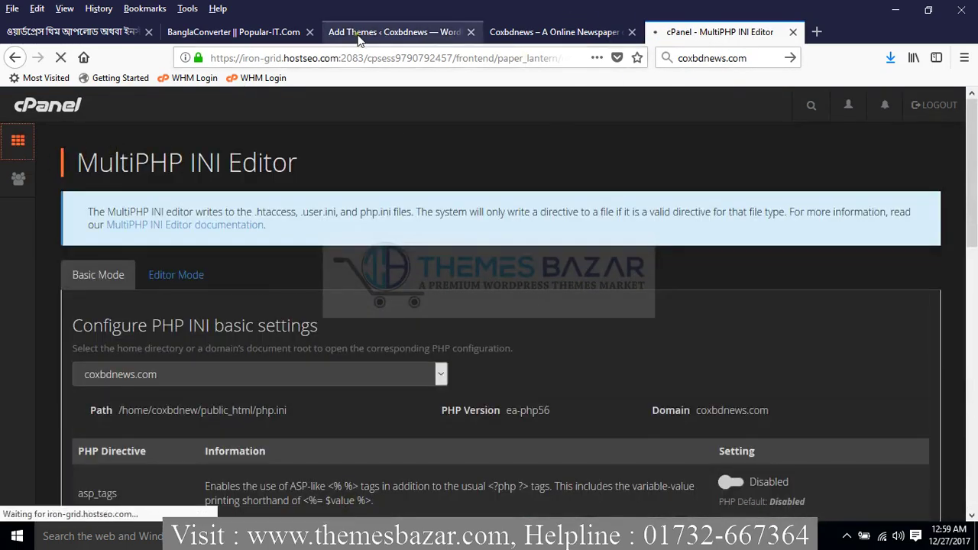
{"action": "left_click", "coordinate": [261, 138]}
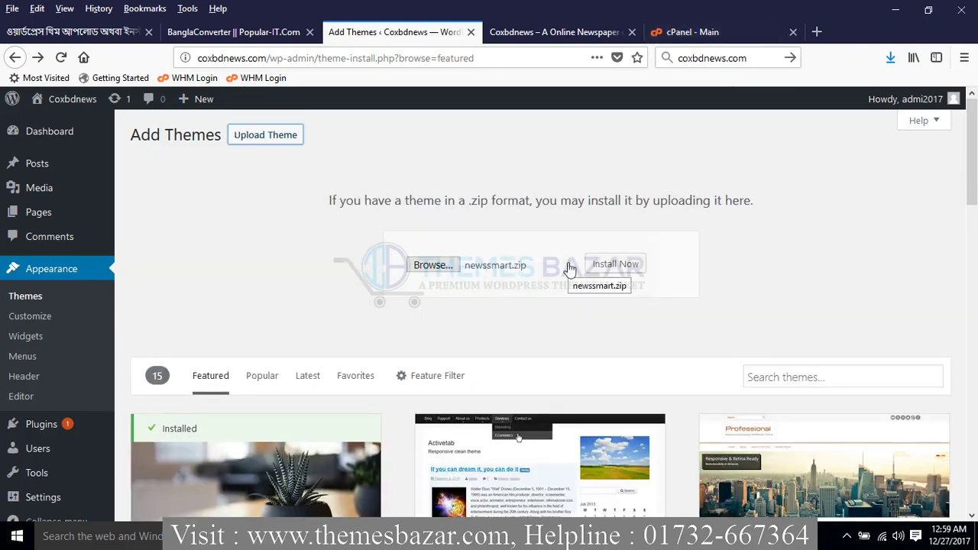
Step: Open cPanel's File Manager from the Files section
{"action": "left_click", "coordinate": [726, 32]}
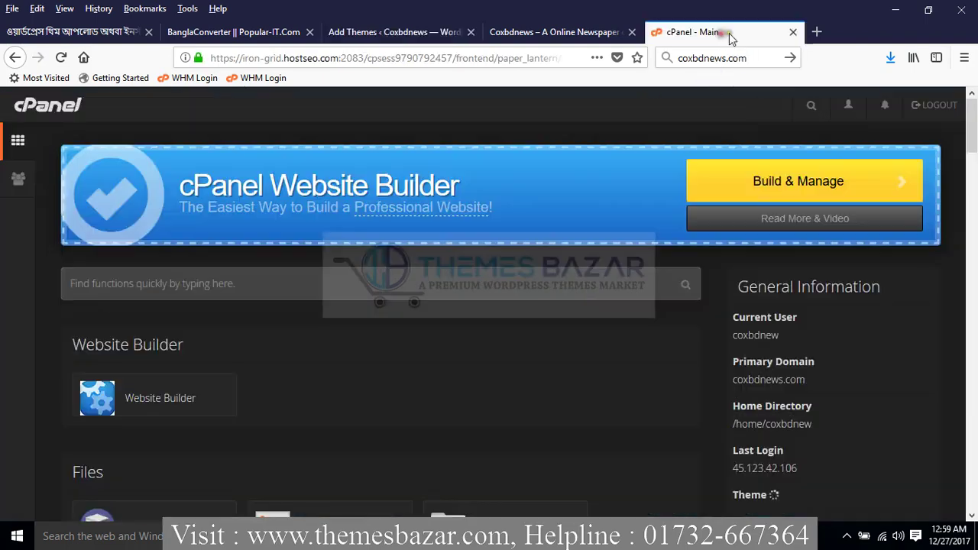
{"action": "scroll", "coordinate": [214, 413], "scroll_direction": "down", "scroll_amount": 3}
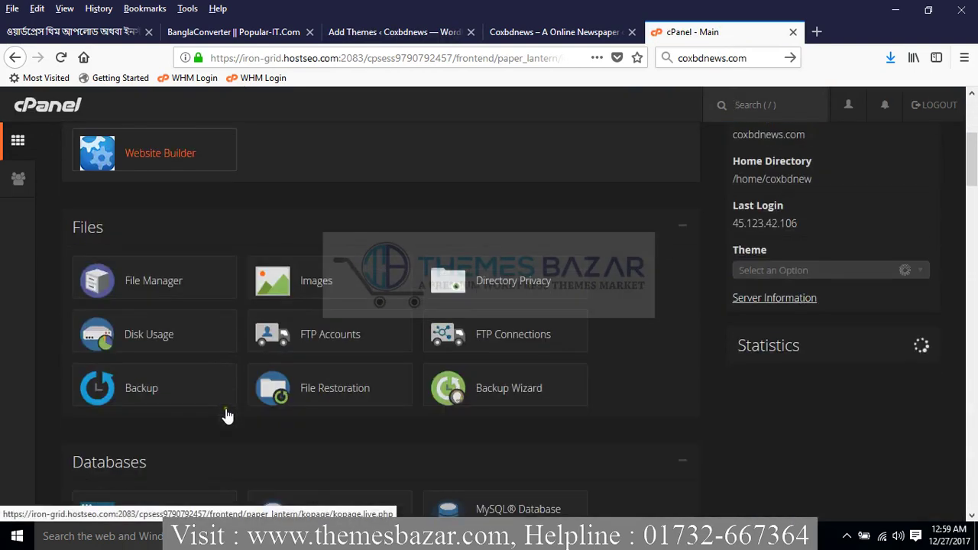
{"action": "left_click", "coordinate": [177, 280]}
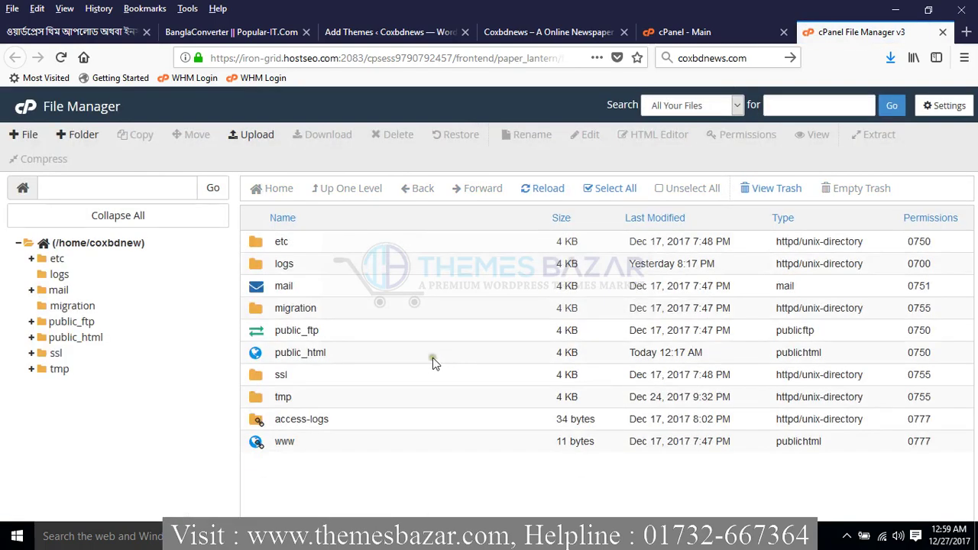
Step: Navigate File Manager to public_html/wp-content/themes and open its Upload page
{"action": "double_click", "coordinate": [358, 359]}
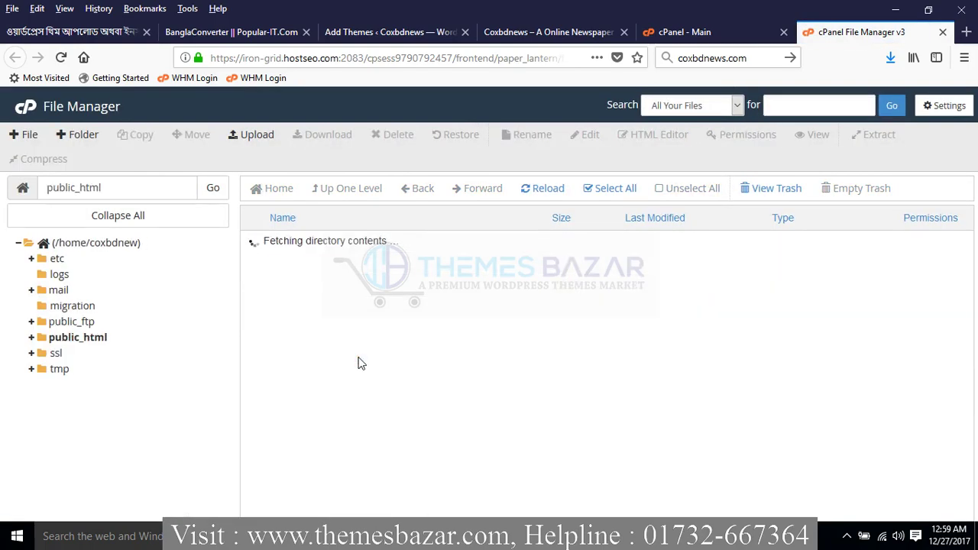
{"action": "double_click", "coordinate": [346, 291]}
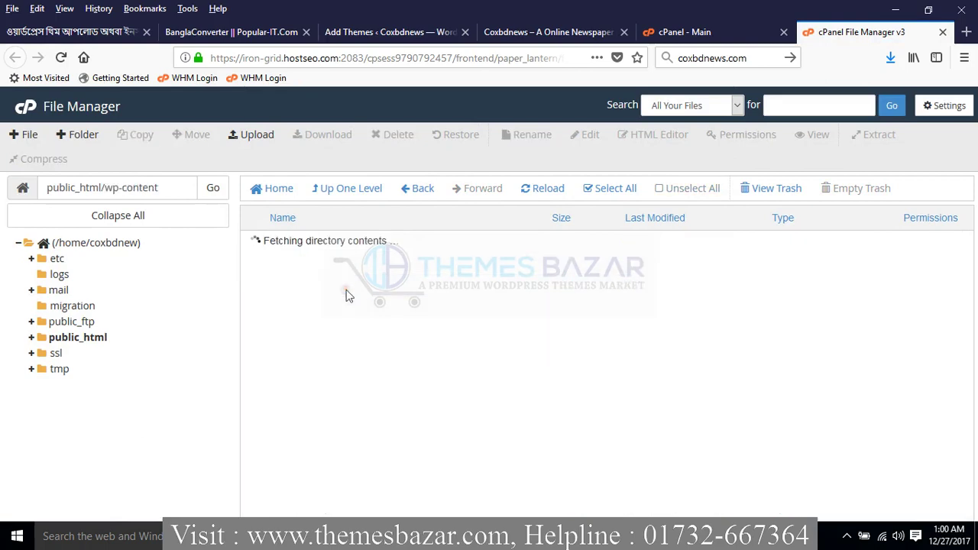
{"action": "double_click", "coordinate": [325, 267]}
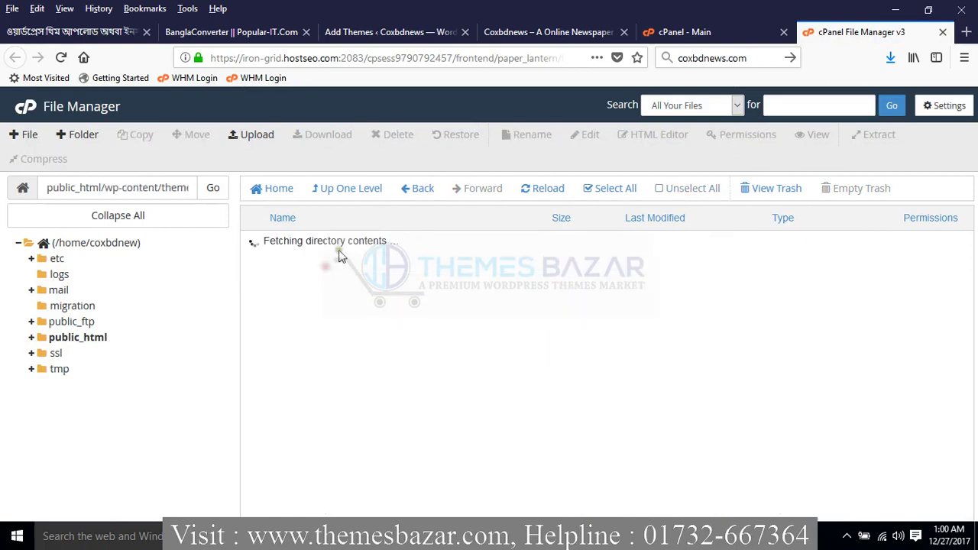
{"action": "left_click", "coordinate": [366, 32]}
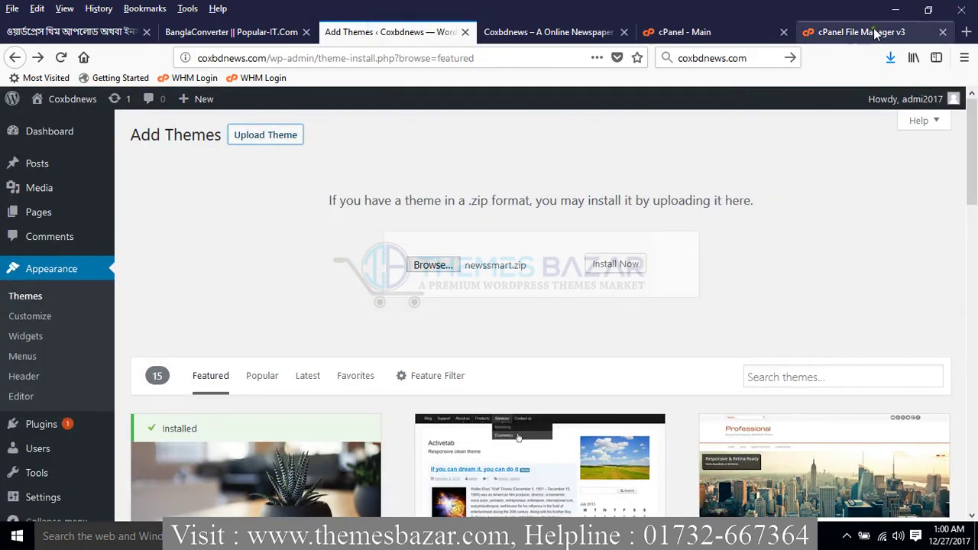
{"action": "left_click", "coordinate": [874, 31]}
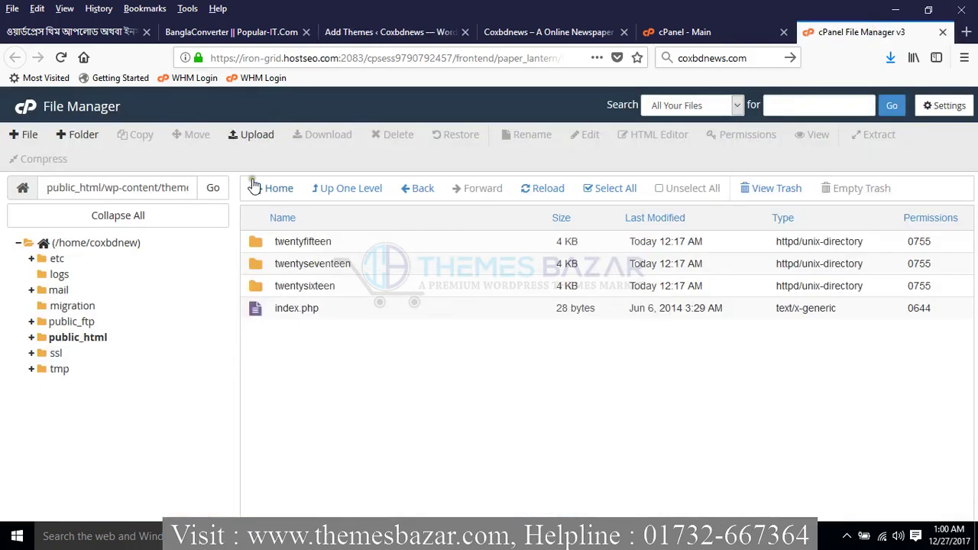
{"action": "left_click", "coordinate": [375, 191]}
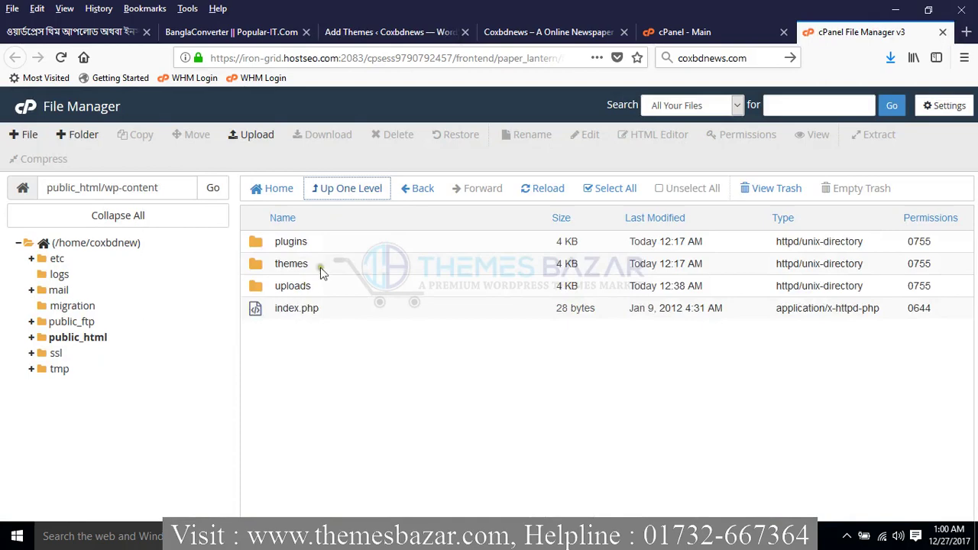
{"action": "double_click", "coordinate": [323, 274]}
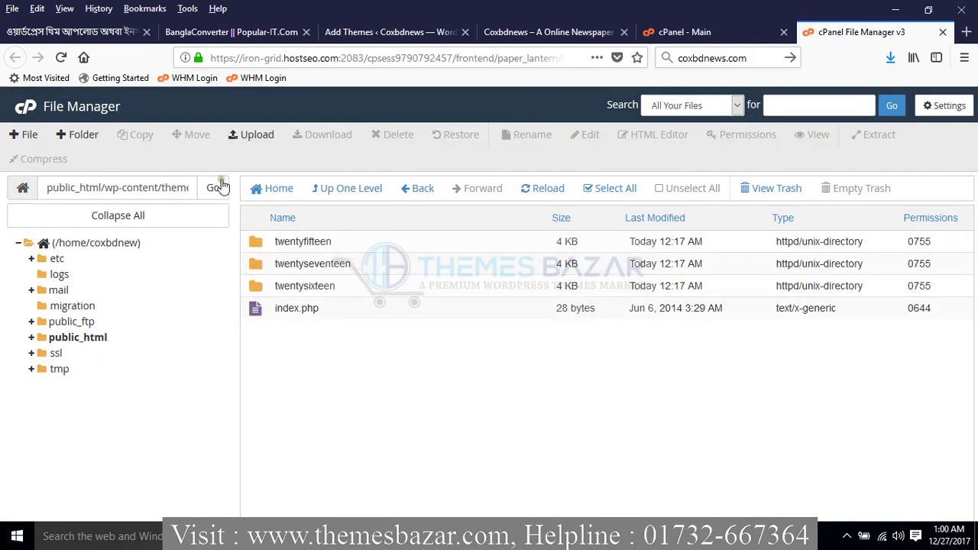
{"action": "left_click", "coordinate": [257, 136]}
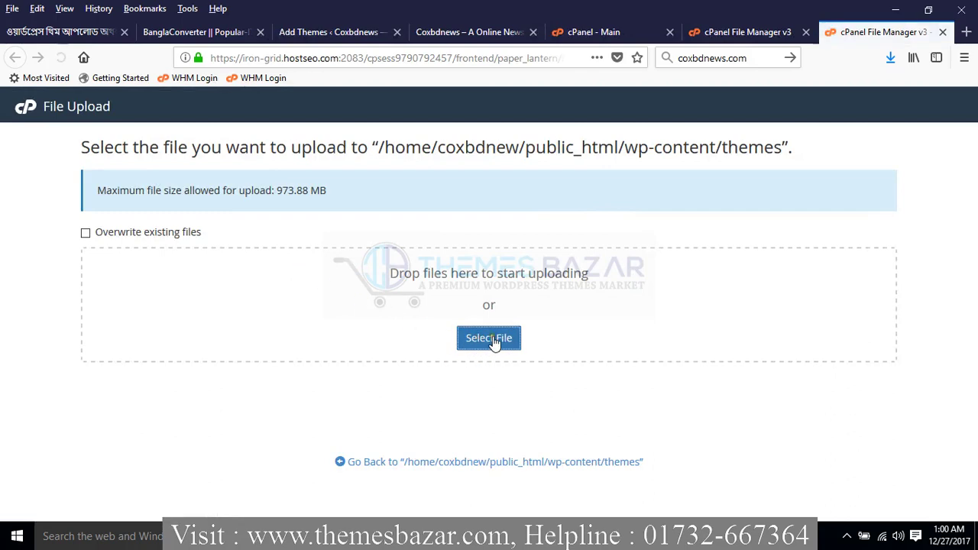
Step: Upload newssmart.zip from the Desktop's Coxbd folder into the themes folder
{"action": "left_click", "coordinate": [493, 342]}
{"action": "left_click", "coordinate": [61, 102]}
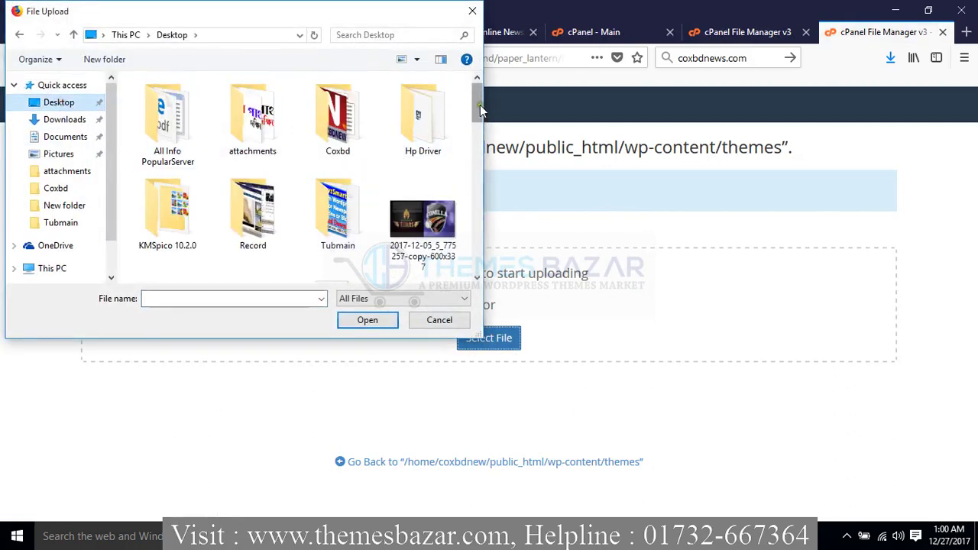
{"action": "scroll", "coordinate": [480, 111], "scroll_direction": "down", "scroll_amount": 1}
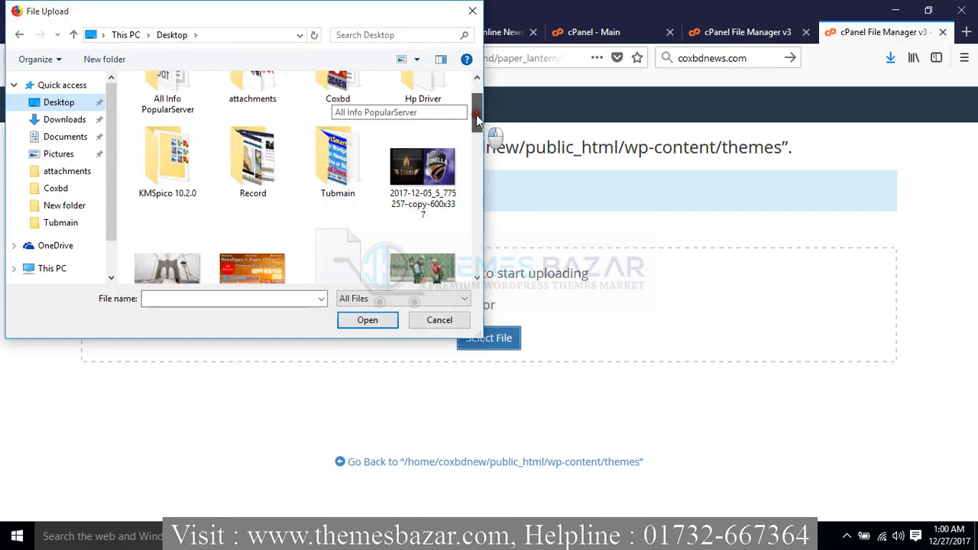
{"action": "double_click", "coordinate": [354, 90]}
{"action": "left_click", "coordinate": [422, 141]}
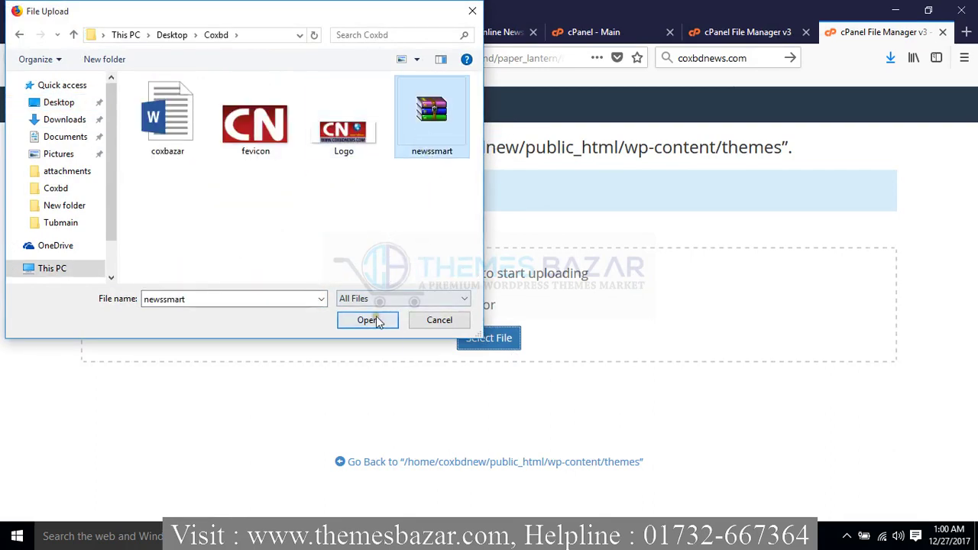
{"action": "left_click", "coordinate": [367, 320]}
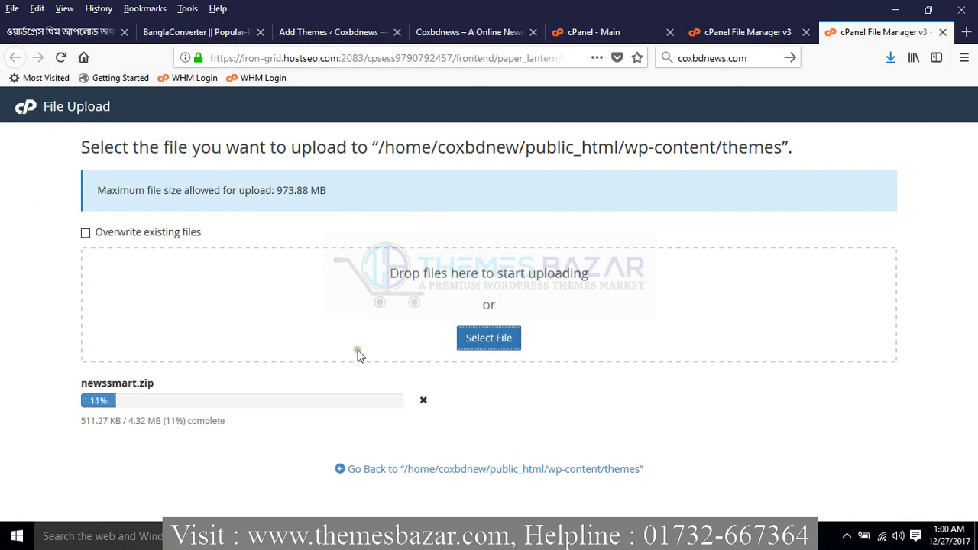
Step: Watch the upload progress while switching back and forth to the Add Themes page
{"action": "left_click", "coordinate": [327, 32]}
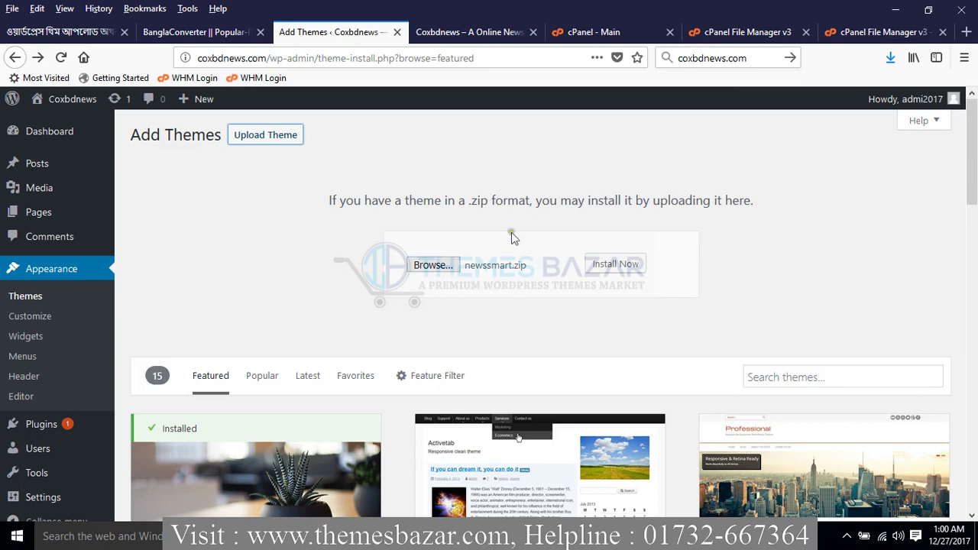
{"action": "left_click", "coordinate": [872, 32]}
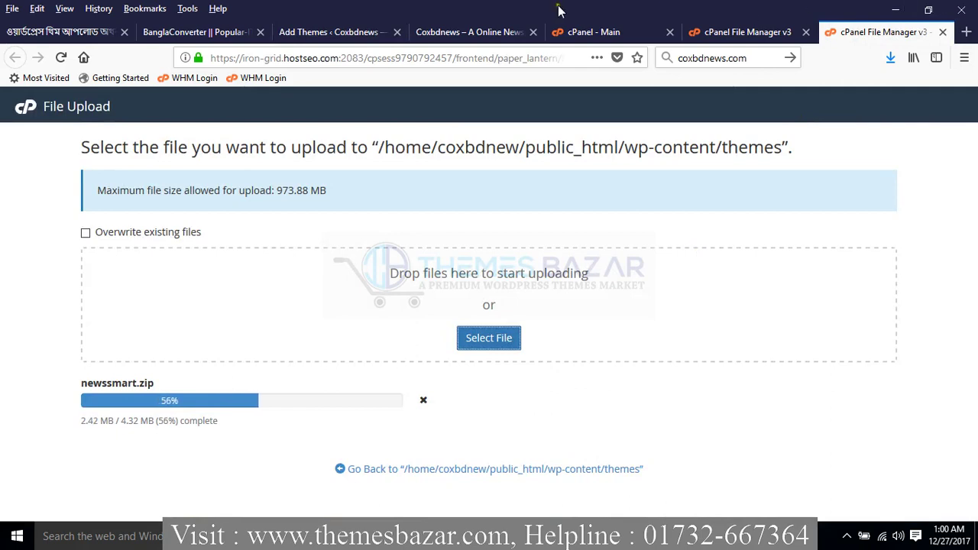
{"action": "left_click", "coordinate": [352, 33]}
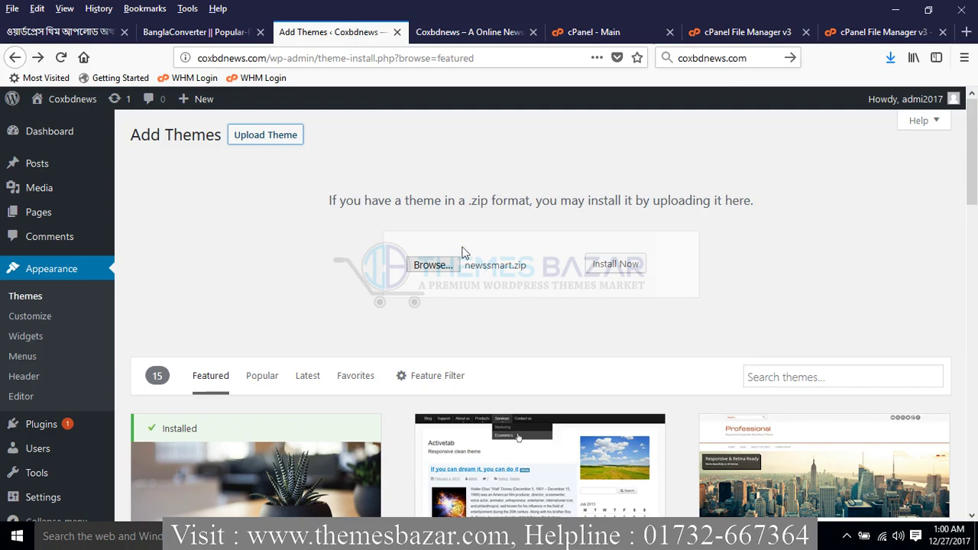
{"action": "left_click", "coordinate": [879, 32]}
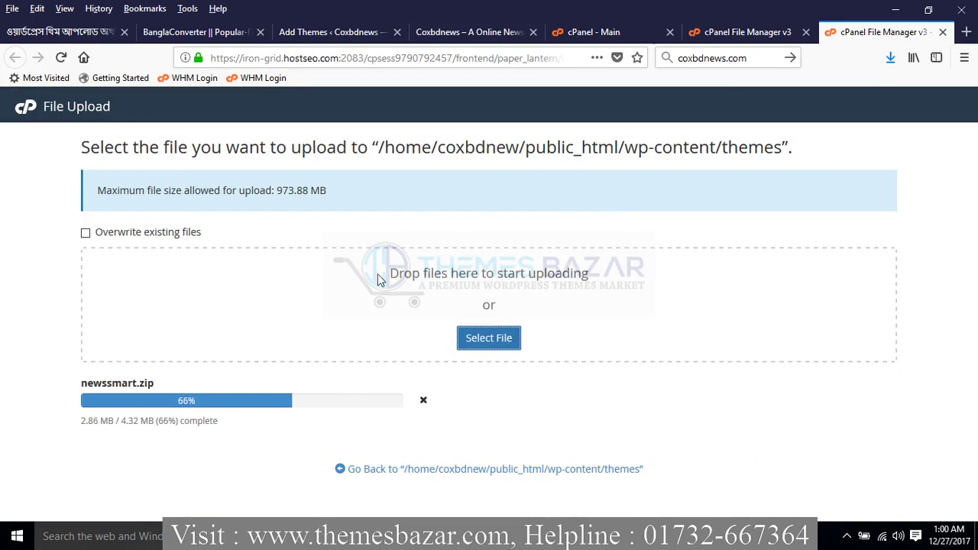
{"action": "left_click", "coordinate": [363, 33]}
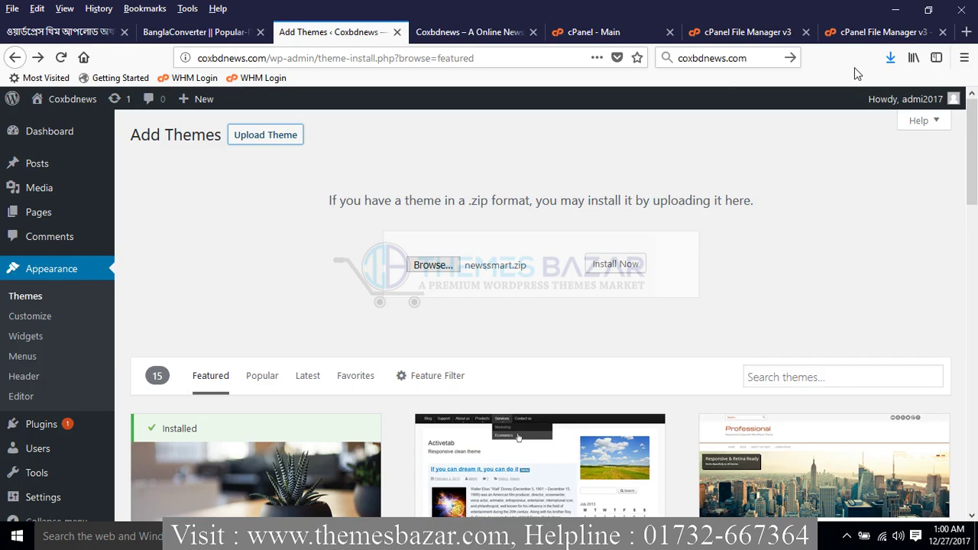
{"action": "left_click", "coordinate": [872, 32]}
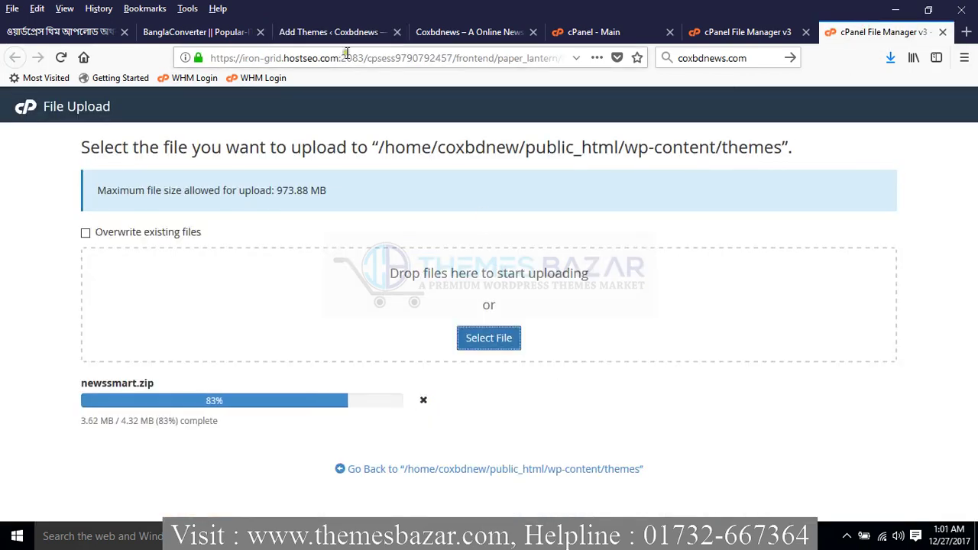
{"action": "left_click", "coordinate": [340, 32]}
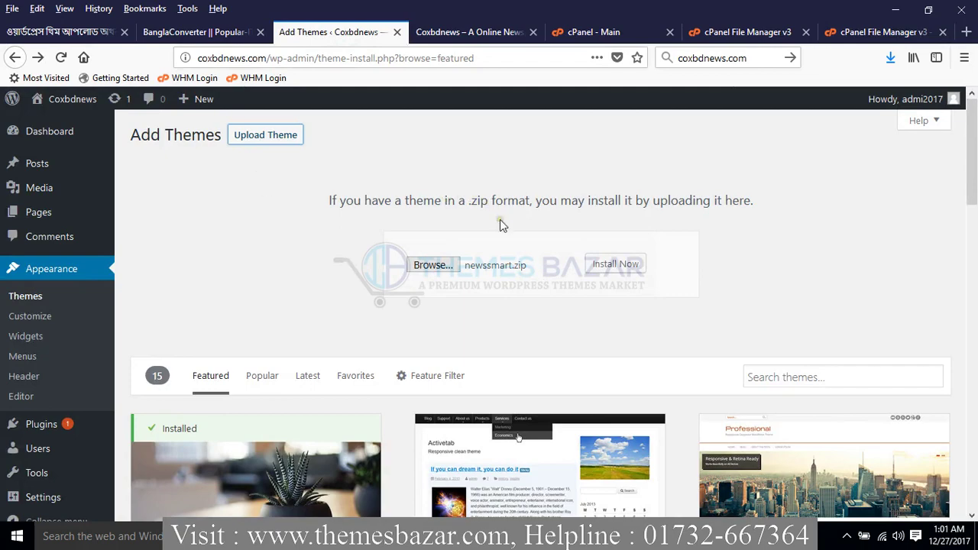
Step: Look over the ThemesBazar and Coxbdnews tabs, then confirm newssmart.zip reached 100% uploaded
{"action": "left_click", "coordinate": [107, 32]}
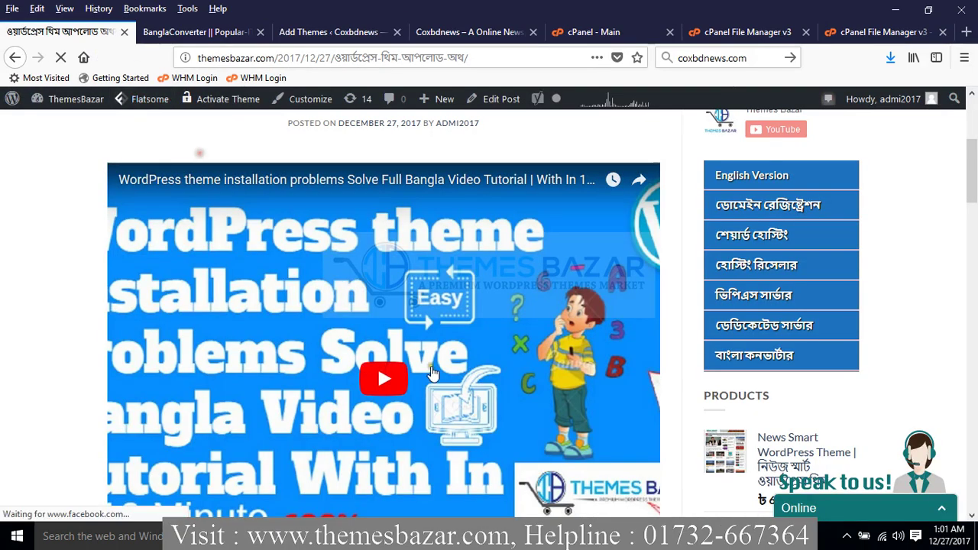
{"action": "scroll", "coordinate": [428, 293], "scroll_direction": "down", "scroll_amount": 3}
{"action": "scroll", "coordinate": [428, 293], "scroll_direction": "up", "scroll_amount": 3}
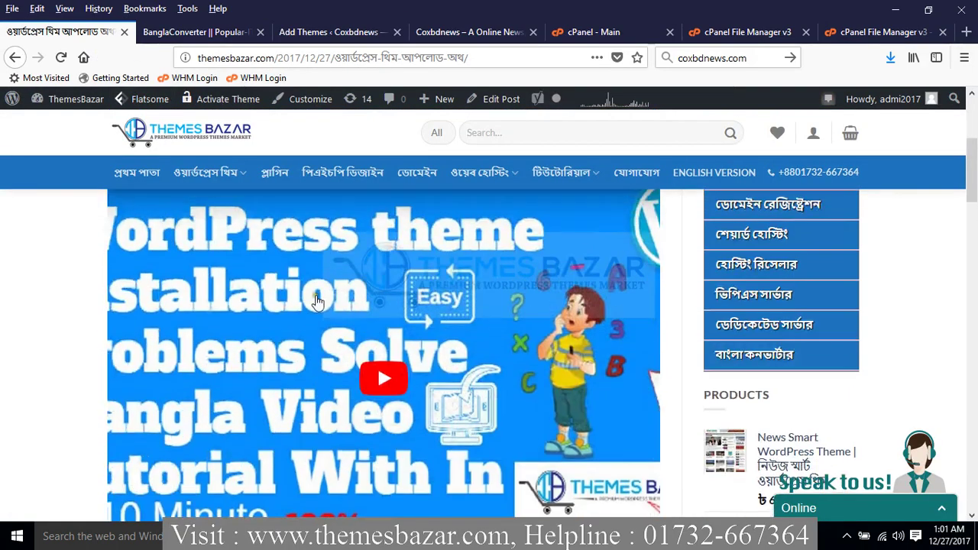
{"action": "left_click", "coordinate": [463, 35]}
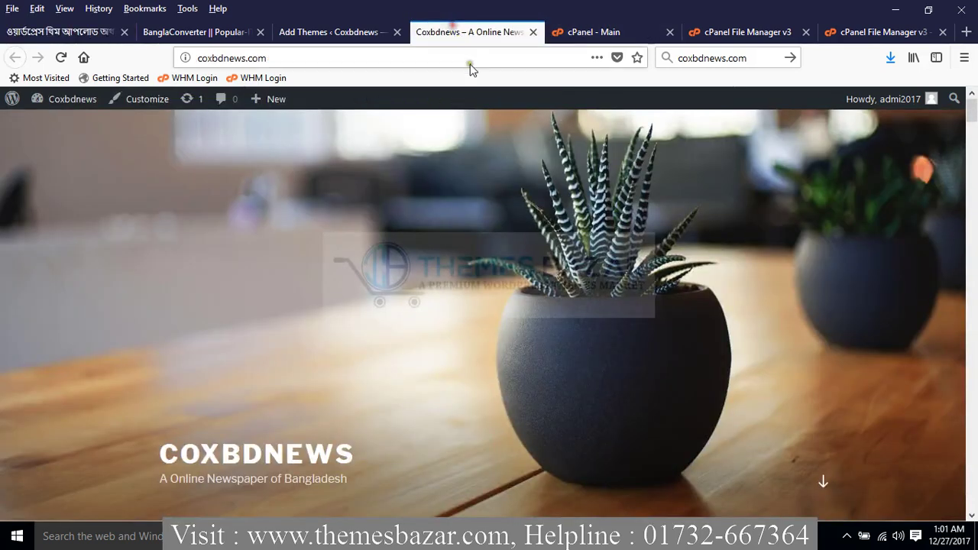
{"action": "left_click", "coordinate": [337, 34]}
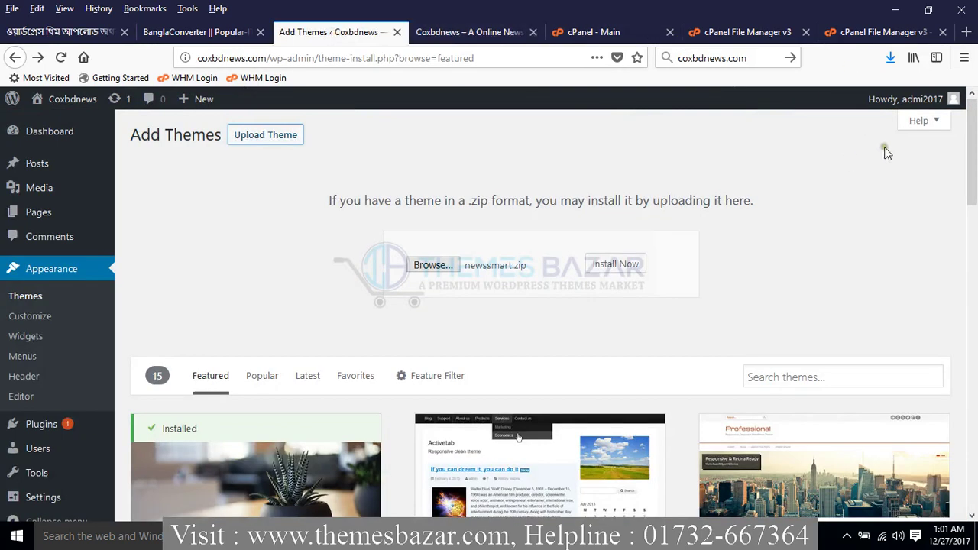
{"action": "left_click", "coordinate": [883, 32]}
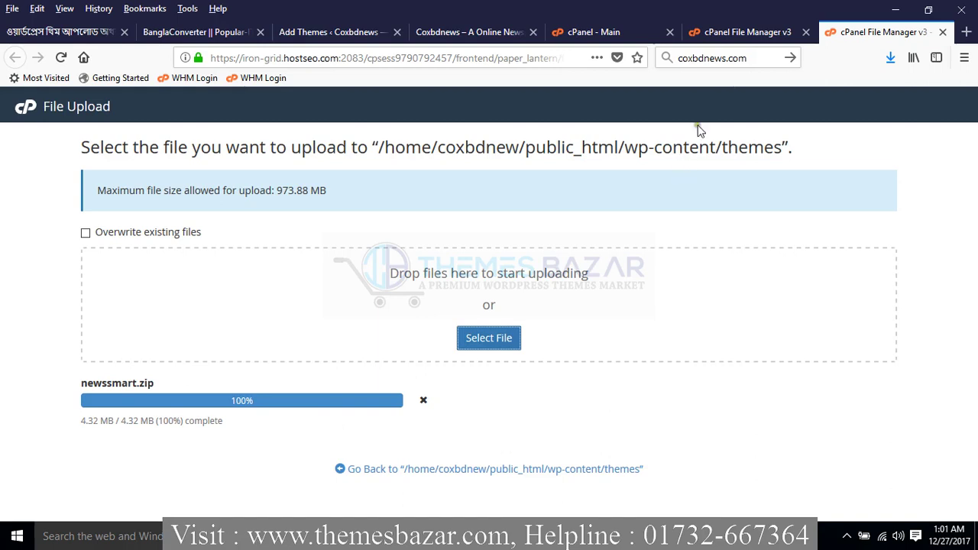
Step: Refresh the themes folder until newssmart.zip (4.32 MB) is listed, then close the finished upload page
{"action": "left_click", "coordinate": [747, 33]}
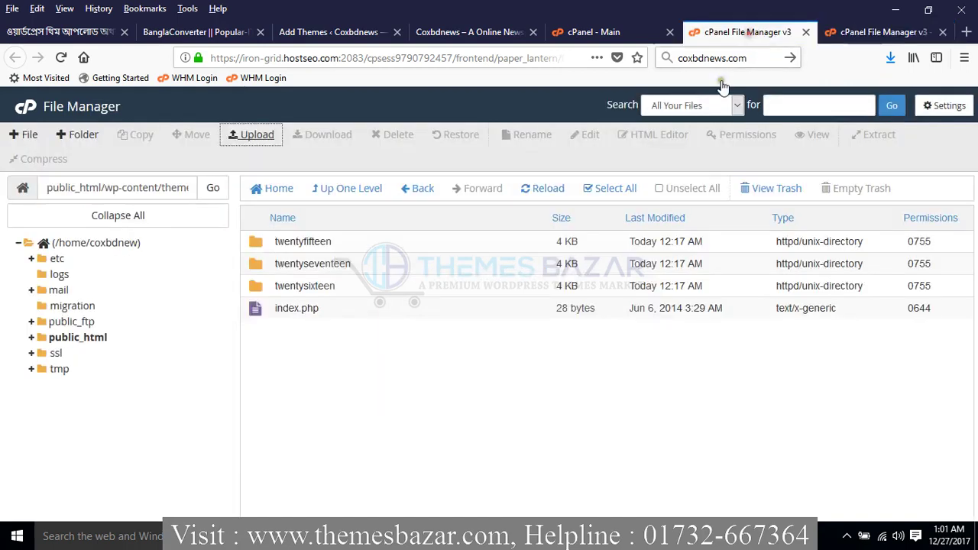
{"action": "left_click", "coordinate": [543, 189]}
{"action": "left_click", "coordinate": [849, 35]}
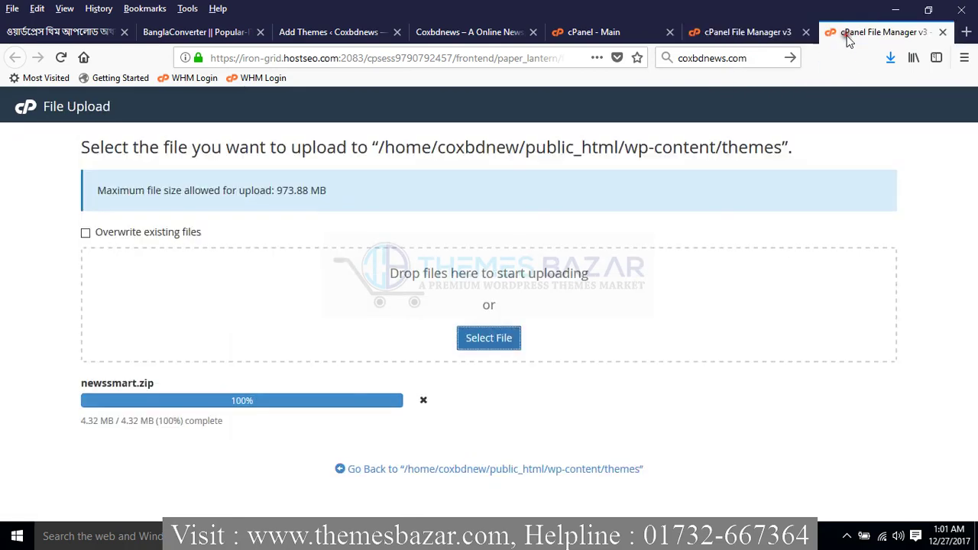
{"action": "left_click", "coordinate": [753, 34]}
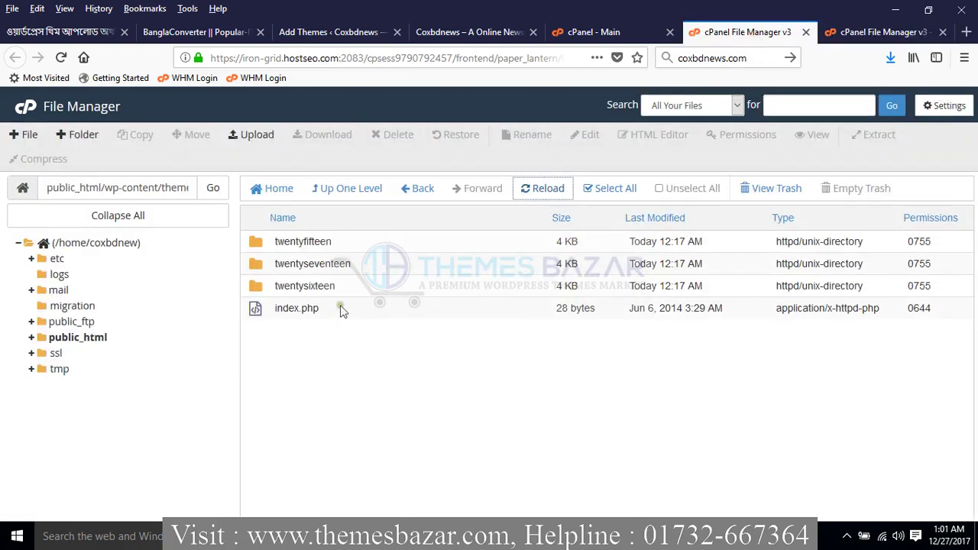
{"action": "left_click", "coordinate": [861, 33]}
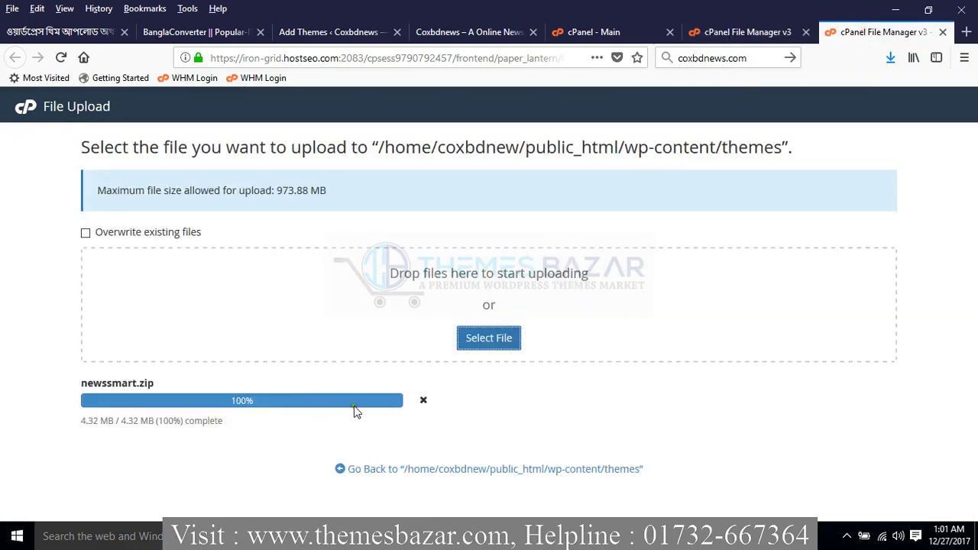
{"action": "left_click", "coordinate": [743, 34]}
{"action": "left_click", "coordinate": [548, 188]}
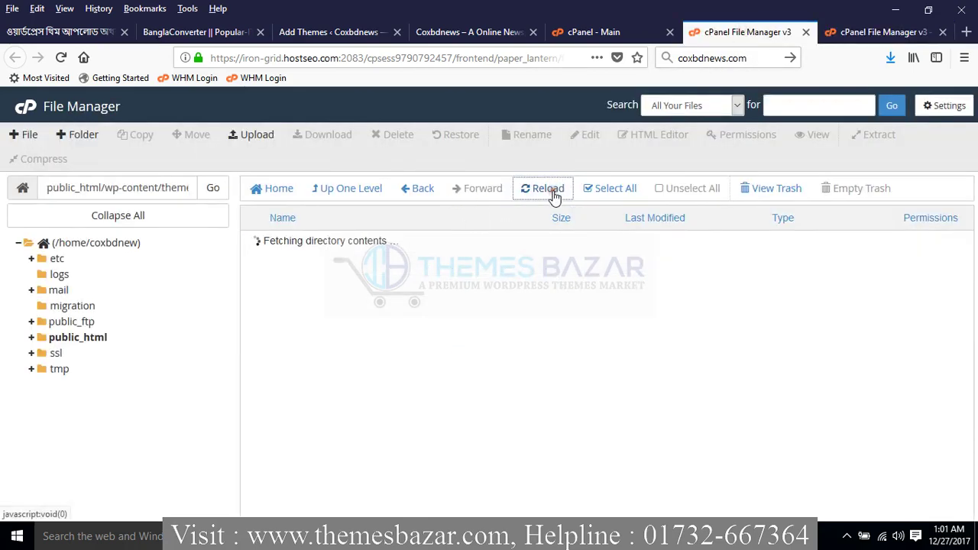
{"action": "left_click", "coordinate": [879, 32]}
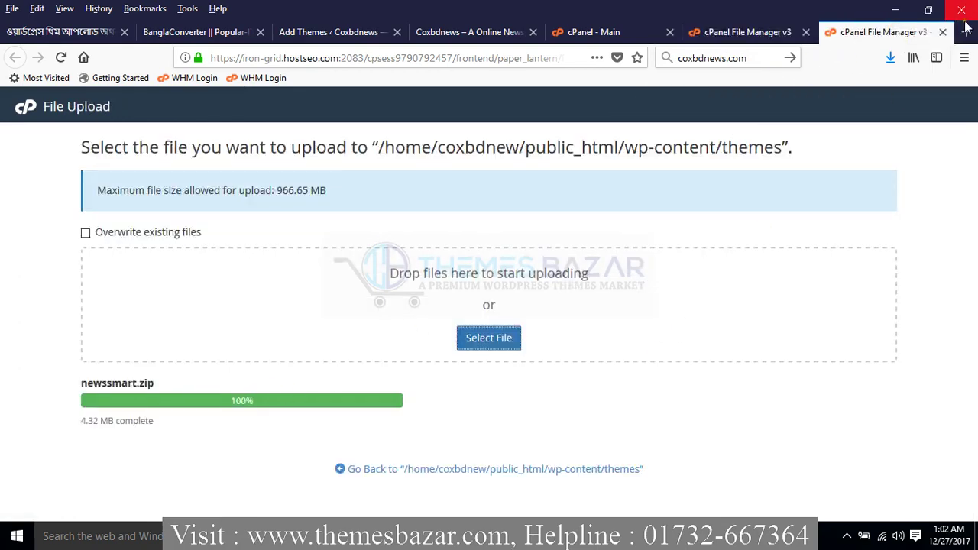
{"action": "left_click", "coordinate": [542, 467]}
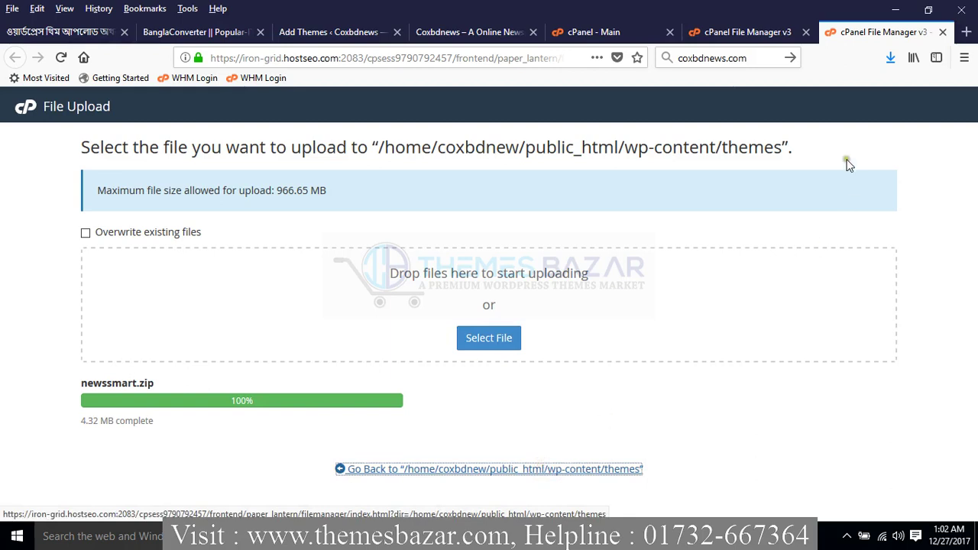
{"action": "left_click", "coordinate": [943, 32]}
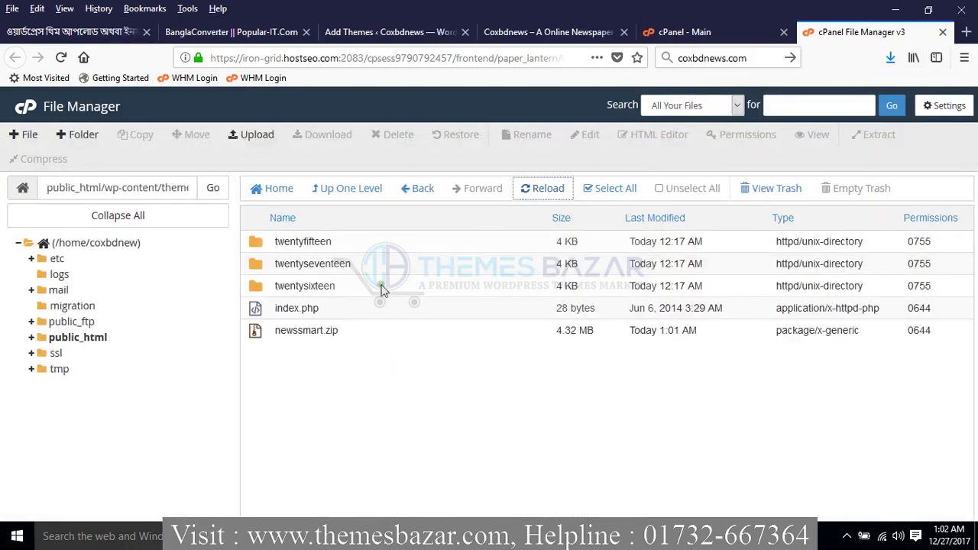
Step: Extract newssmart.zip into wp-content/themes and refresh the listing to show the newssmart folder
{"action": "right_click", "coordinate": [292, 335]}
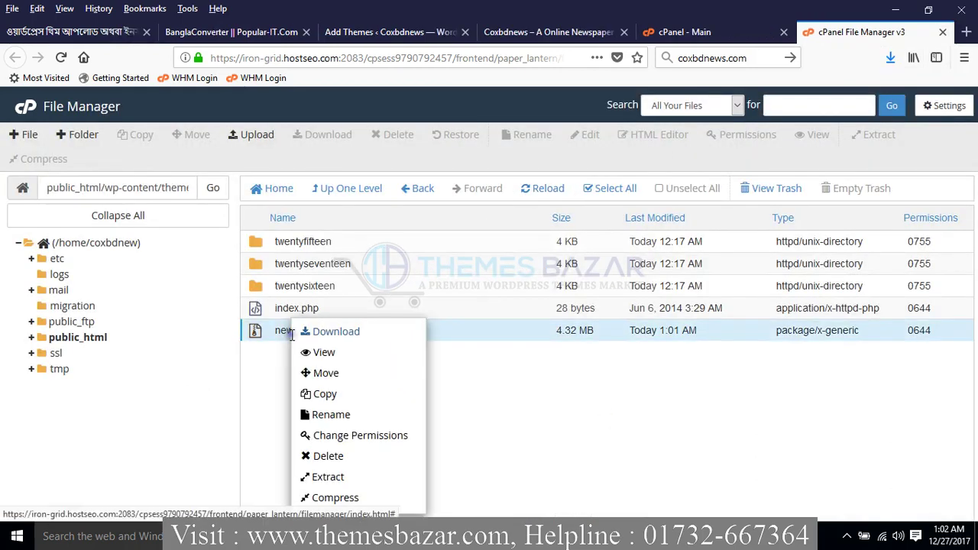
{"action": "left_click", "coordinate": [342, 482]}
{"action": "left_click", "coordinate": [575, 378]}
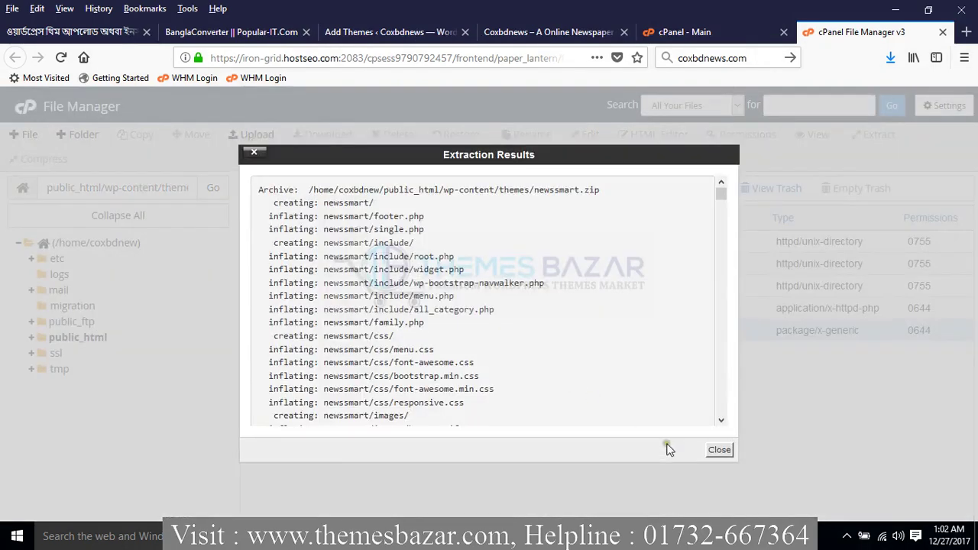
{"action": "left_click", "coordinate": [716, 451]}
{"action": "left_click", "coordinate": [550, 190]}
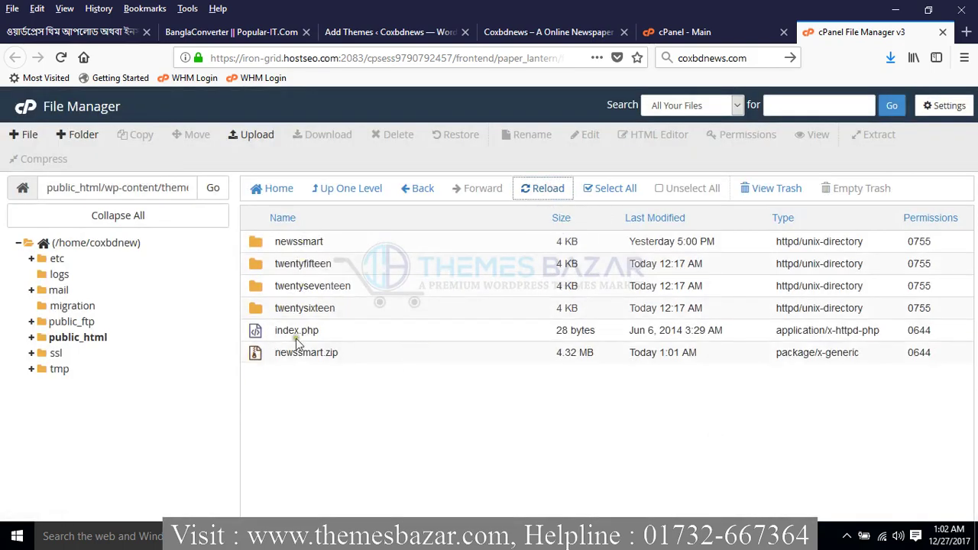
Step: Move the leftover newssmart.zip to the trash, then go to WordPress's Appearance > Themes
{"action": "right_click", "coordinate": [308, 354]}
{"action": "left_click", "coordinate": [356, 458]}
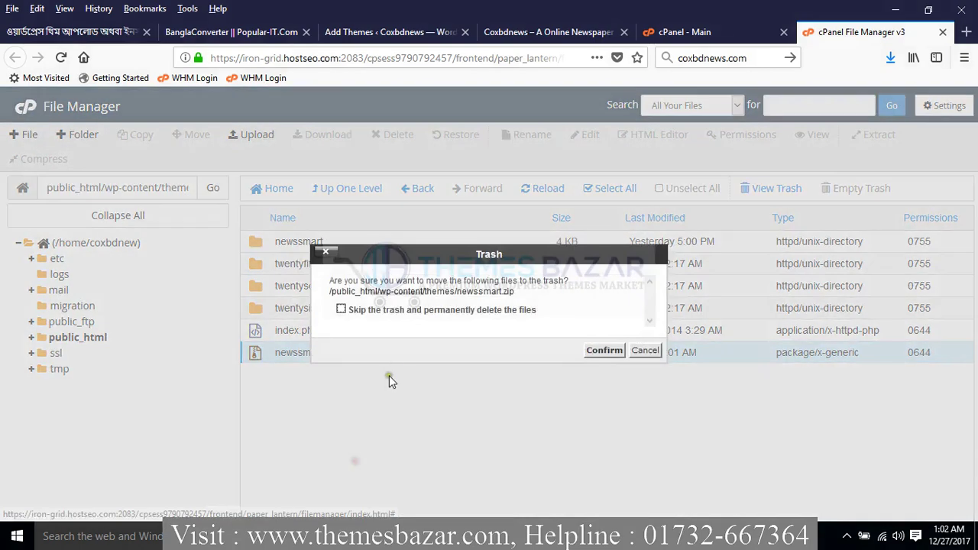
{"action": "left_click", "coordinate": [607, 351]}
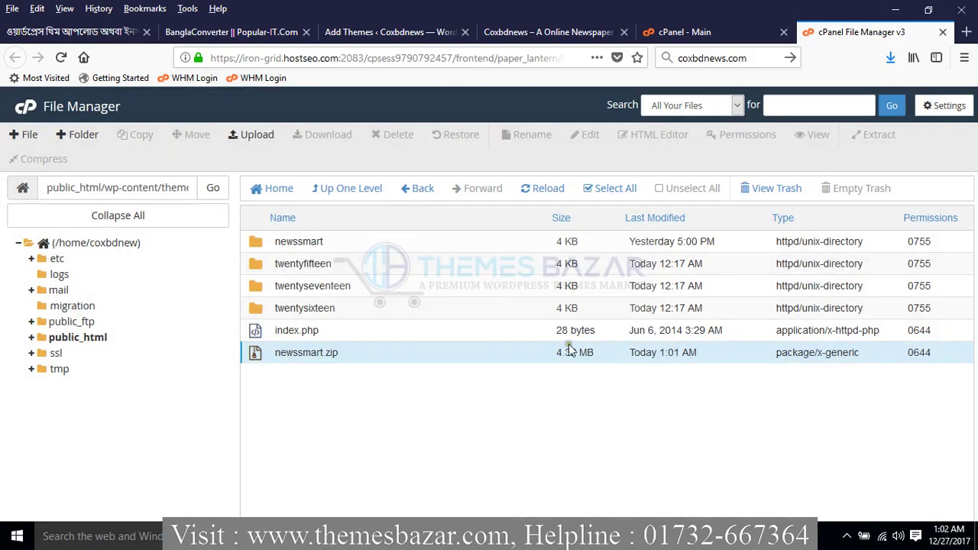
{"action": "left_click", "coordinate": [364, 33]}
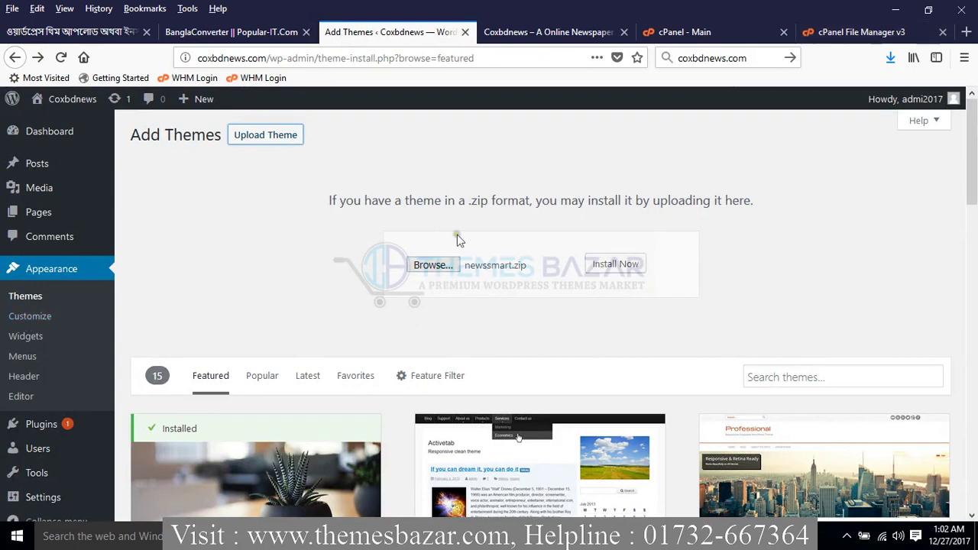
{"action": "left_click", "coordinate": [25, 301]}
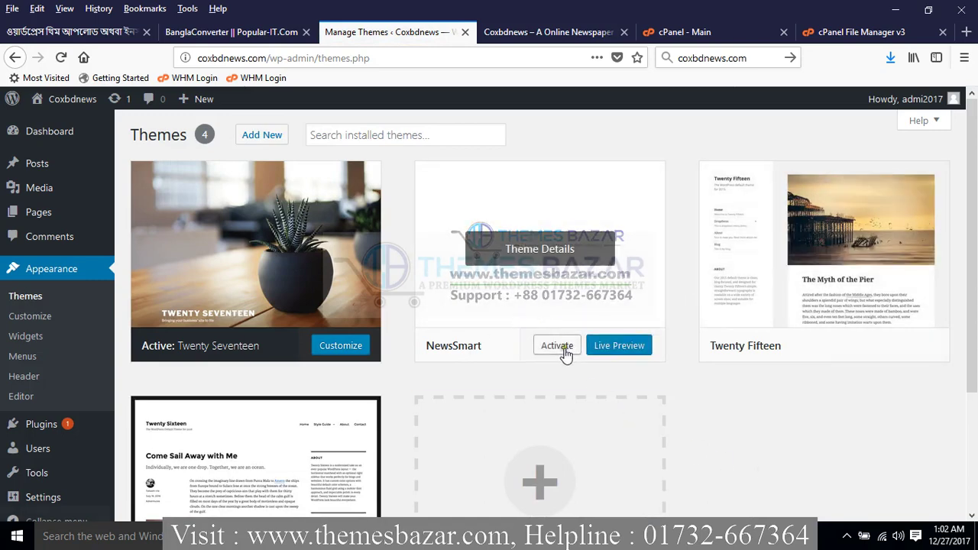
Step: Activate the NewsSmart theme and switch to the Coxbdnews front-page tab
{"action": "left_click", "coordinate": [557, 345]}
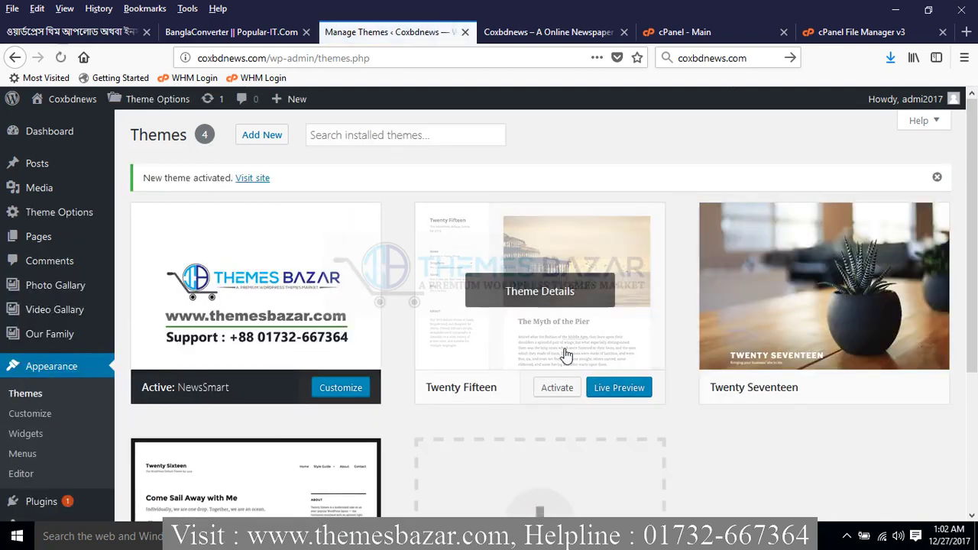
{"action": "left_click", "coordinate": [553, 35]}
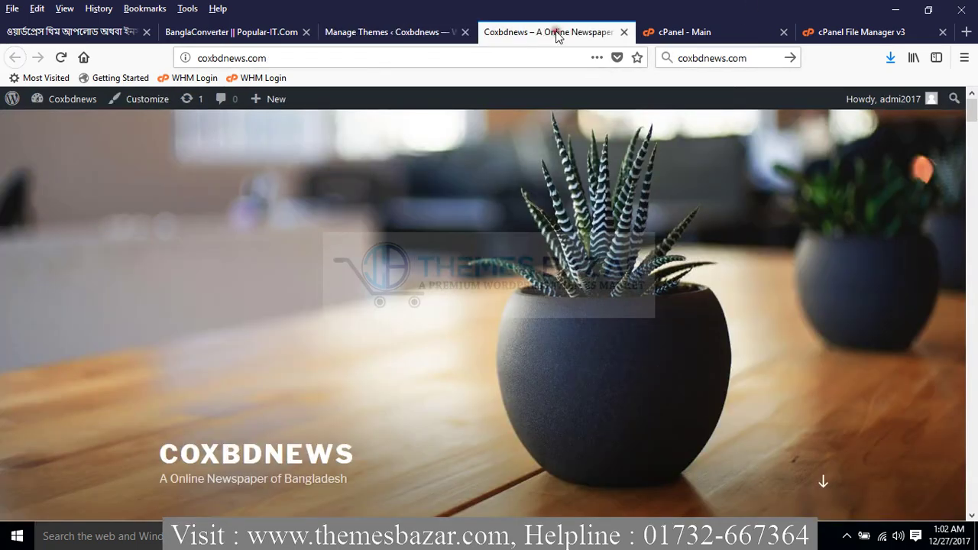
{"action": "right_click", "coordinate": [557, 36]}
{"action": "left_click", "coordinate": [588, 44]}
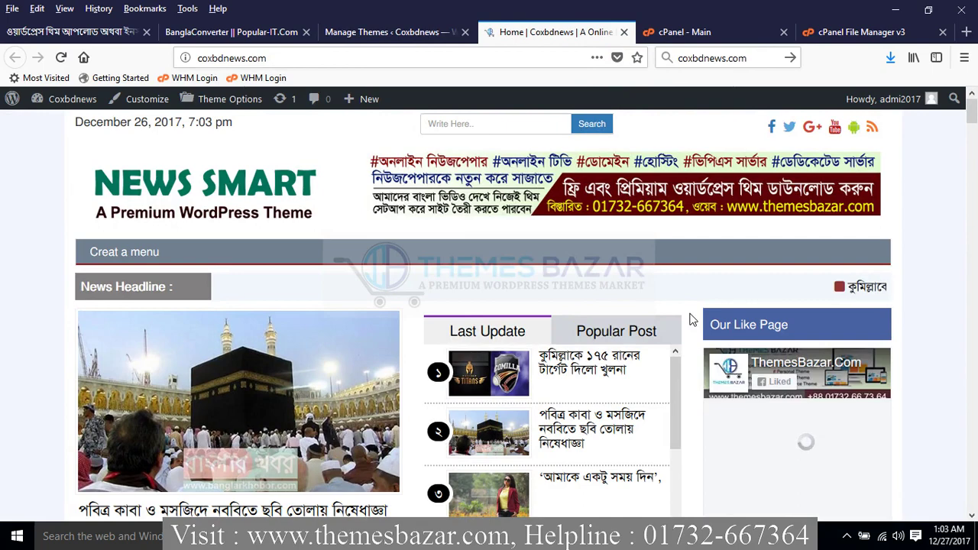
{"action": "scroll", "coordinate": [921, 298], "scroll_direction": "down", "scroll_amount": 1}
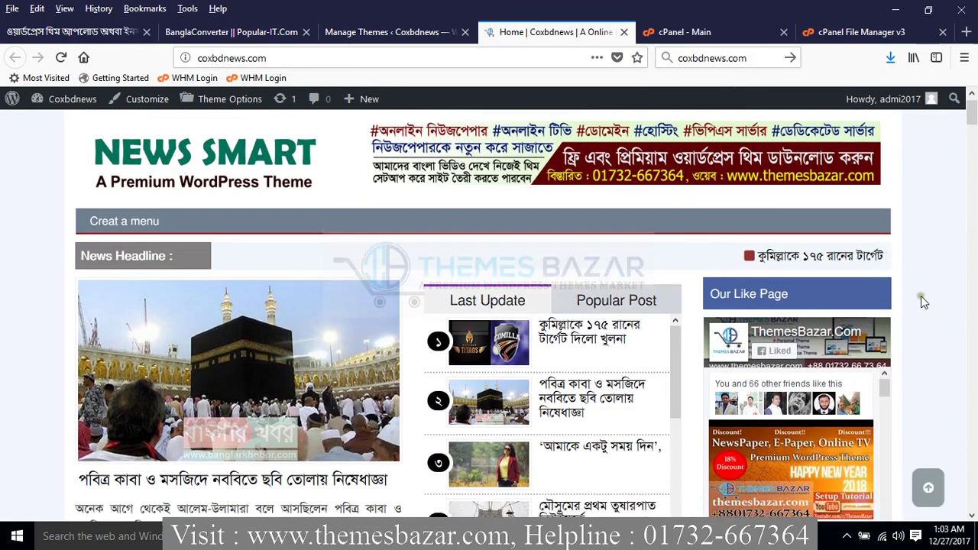
{"action": "scroll", "coordinate": [921, 296], "scroll_direction": "down", "scroll_amount": 10}
{"action": "scroll", "coordinate": [921, 296], "scroll_direction": "down", "scroll_amount": 5}
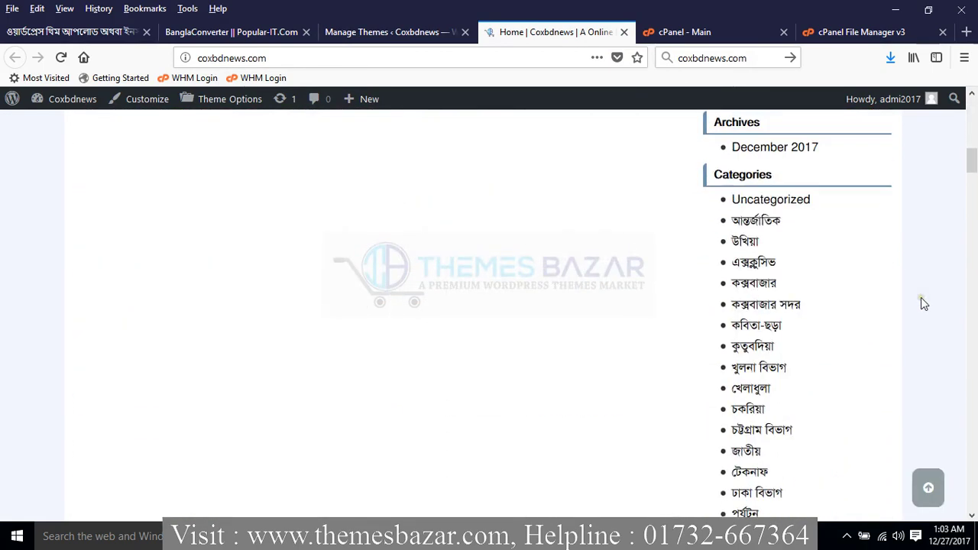
{"action": "scroll", "coordinate": [922, 303], "scroll_direction": "down", "scroll_amount": 10}
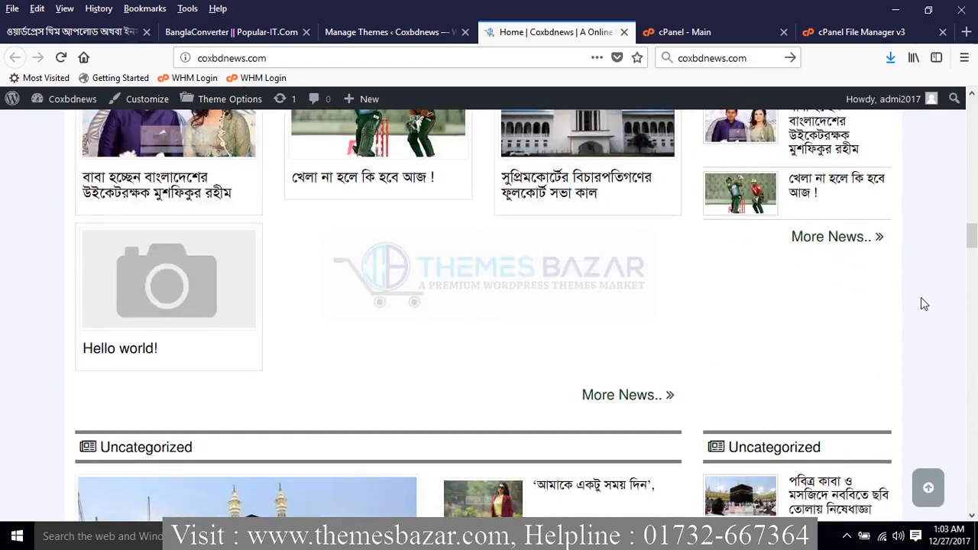
{"action": "scroll", "coordinate": [921, 303], "scroll_direction": "up", "scroll_amount": 3}
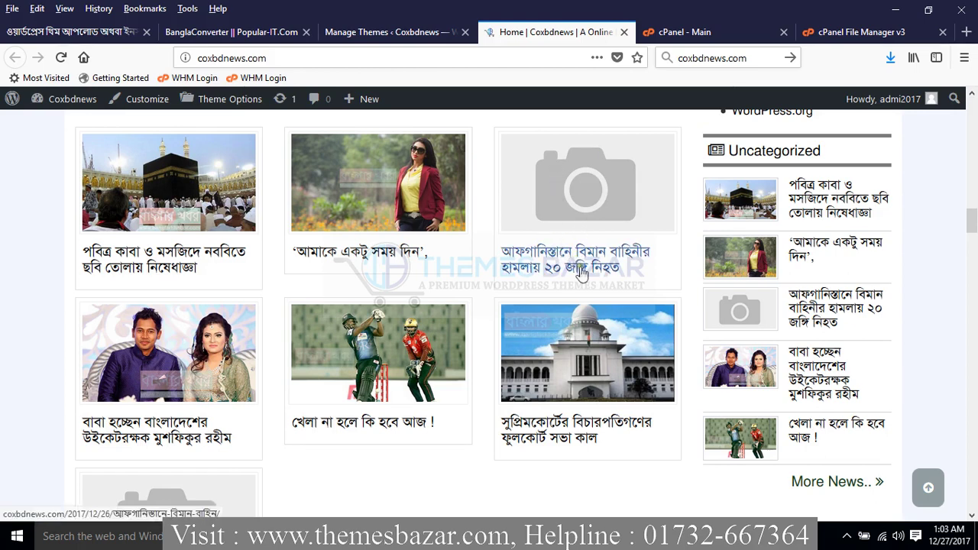
{"action": "scroll", "coordinate": [583, 272], "scroll_direction": "up", "scroll_amount": 2}
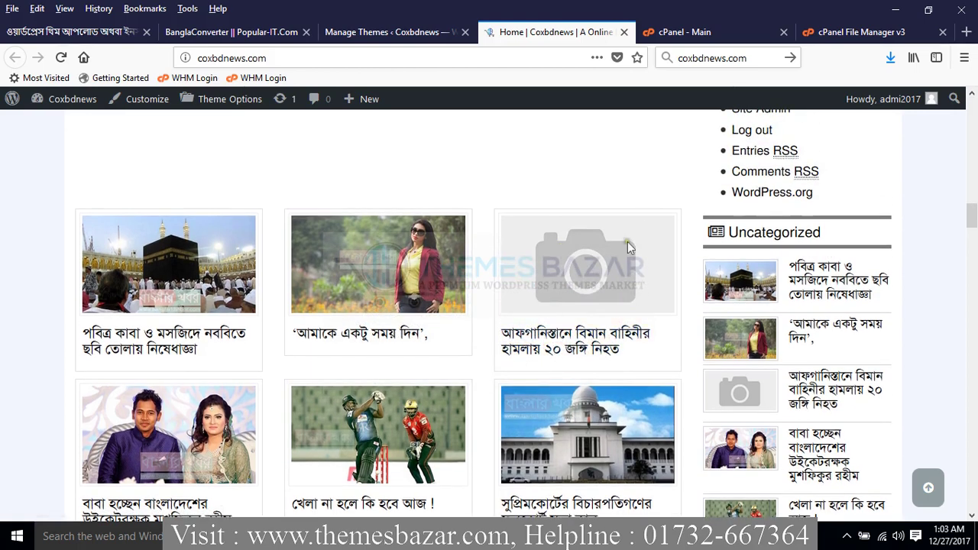
{"action": "scroll", "coordinate": [564, 356], "scroll_direction": "down", "scroll_amount": 4}
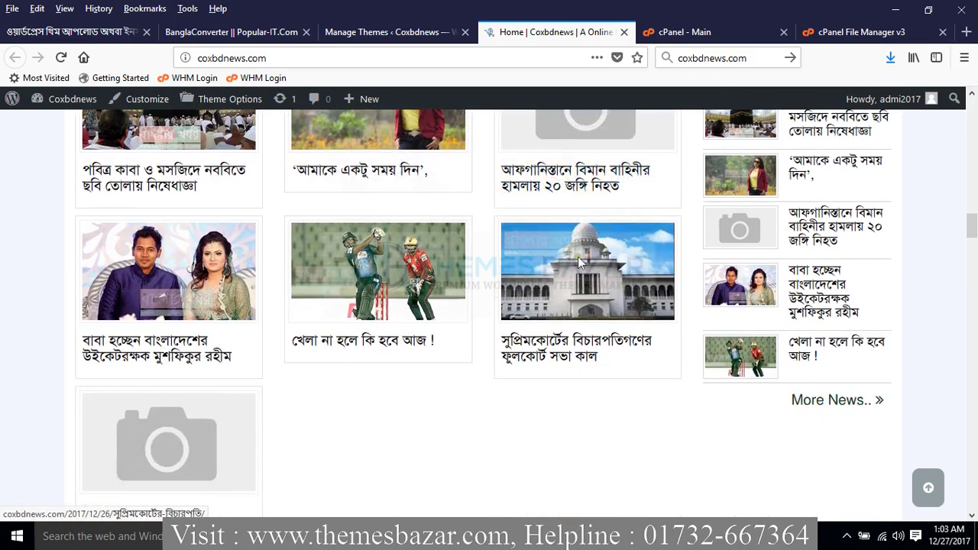
{"action": "scroll", "coordinate": [585, 312], "scroll_direction": "up", "scroll_amount": 2}
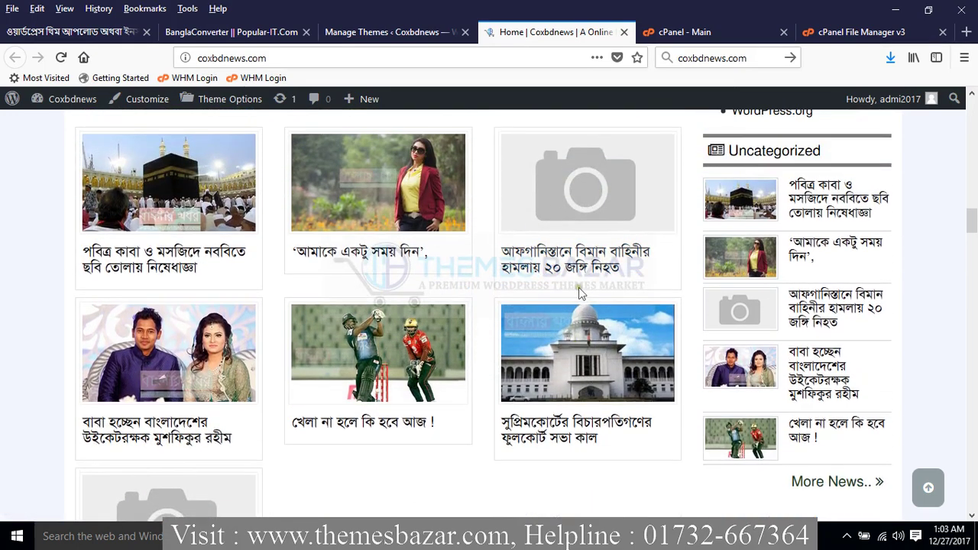
{"action": "scroll", "coordinate": [579, 293], "scroll_direction": "down", "scroll_amount": 4}
{"action": "scroll", "coordinate": [579, 286], "scroll_direction": "up", "scroll_amount": 4}
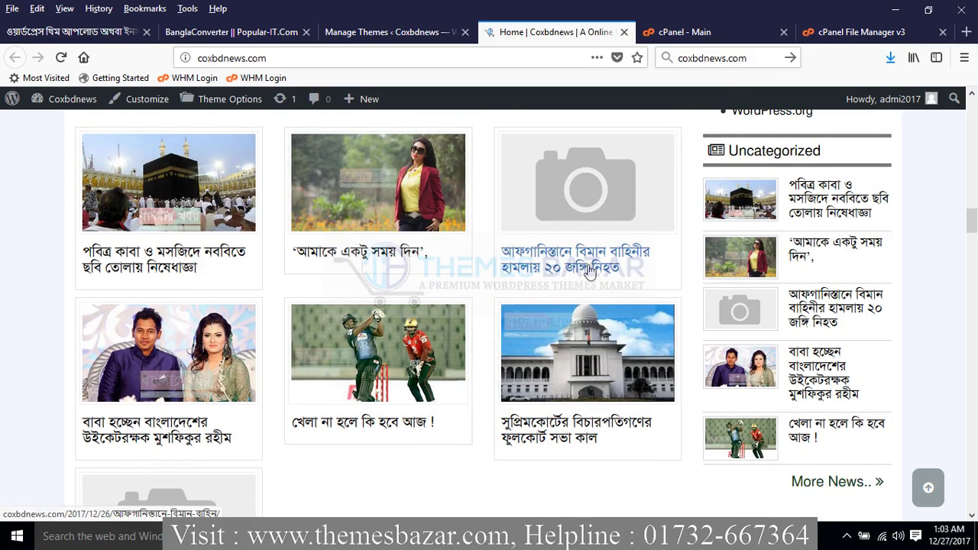
{"action": "scroll", "coordinate": [588, 273], "scroll_direction": "up", "scroll_amount": 20}
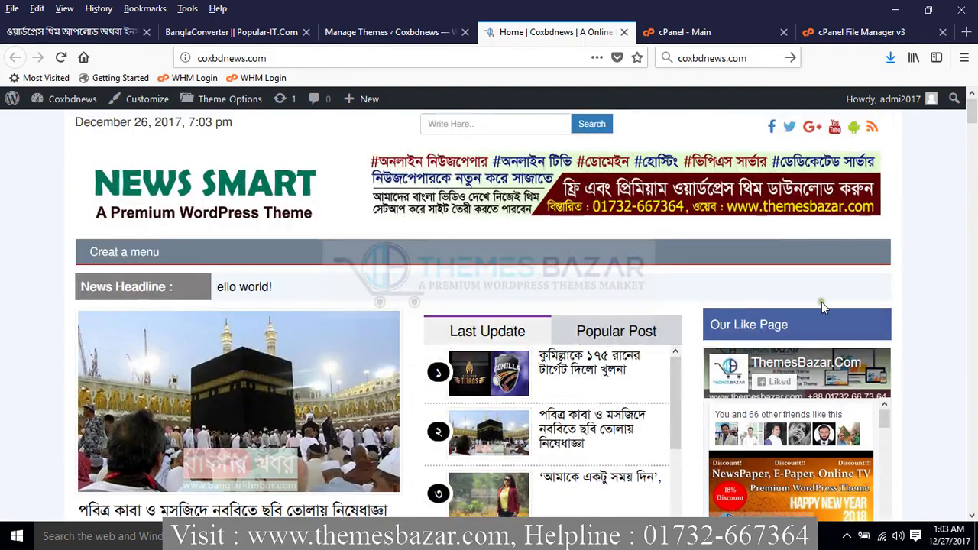
{"action": "scroll", "coordinate": [808, 323], "scroll_direction": "down", "scroll_amount": 20}
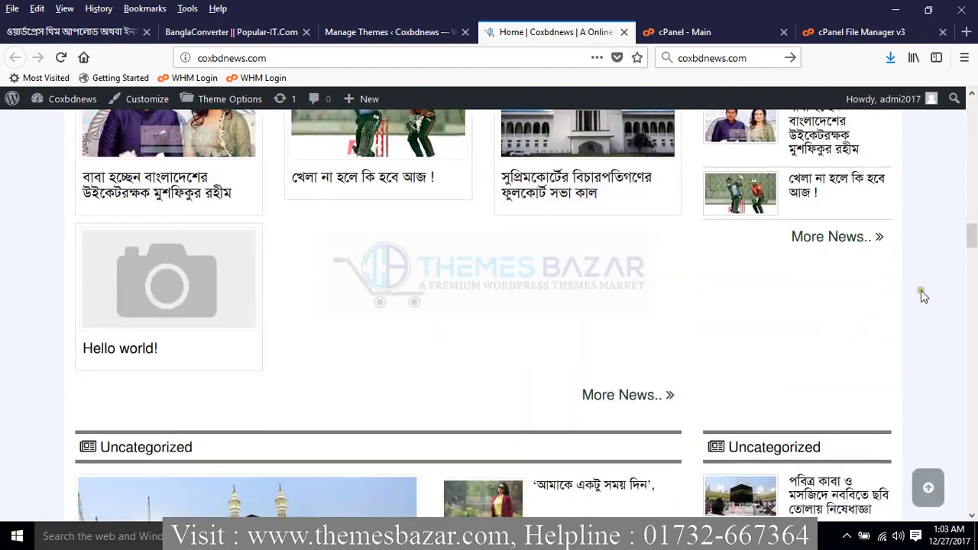
{"action": "left_click_drag", "start_coordinate": [970, 237], "coordinate": [959, 434]}
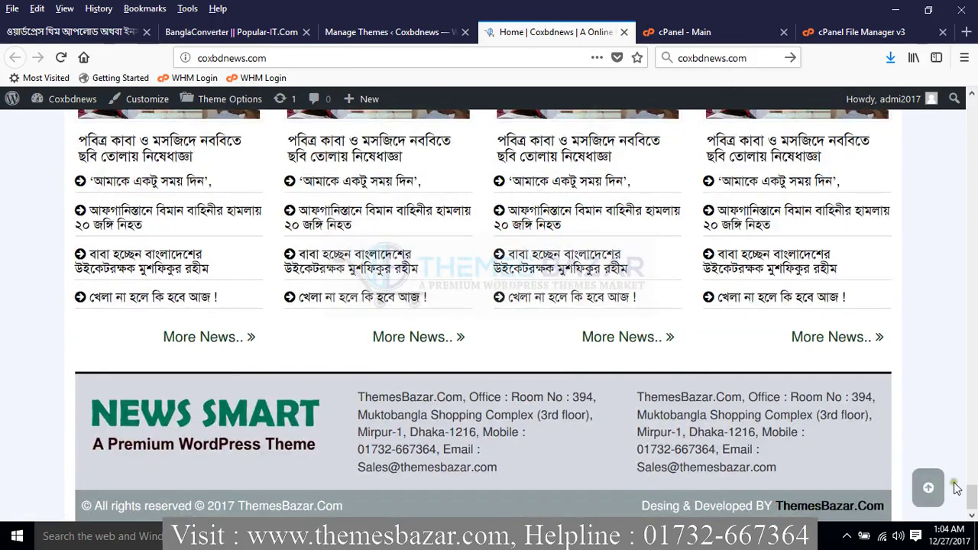
{"action": "left_click", "coordinate": [932, 498]}
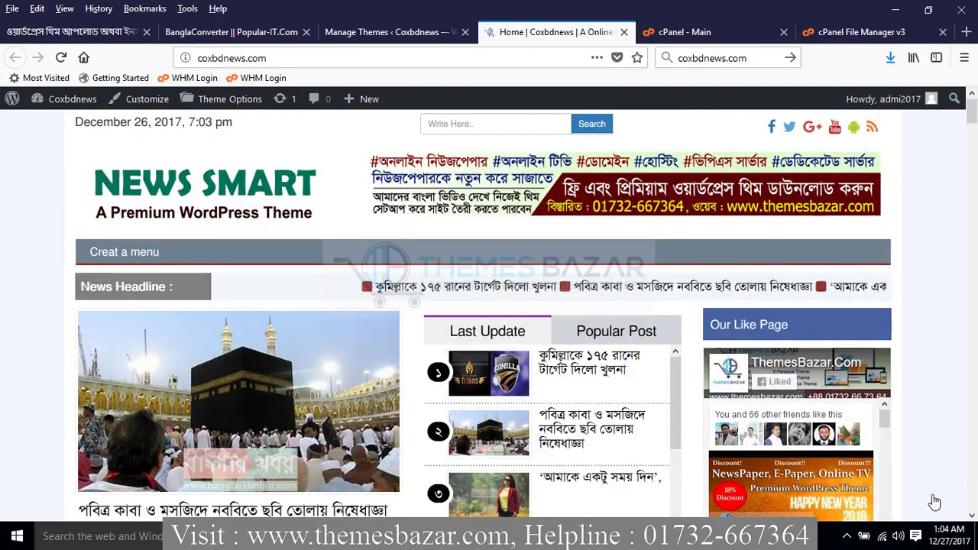
{"action": "scroll", "coordinate": [920, 273], "scroll_direction": "down", "scroll_amount": 3}
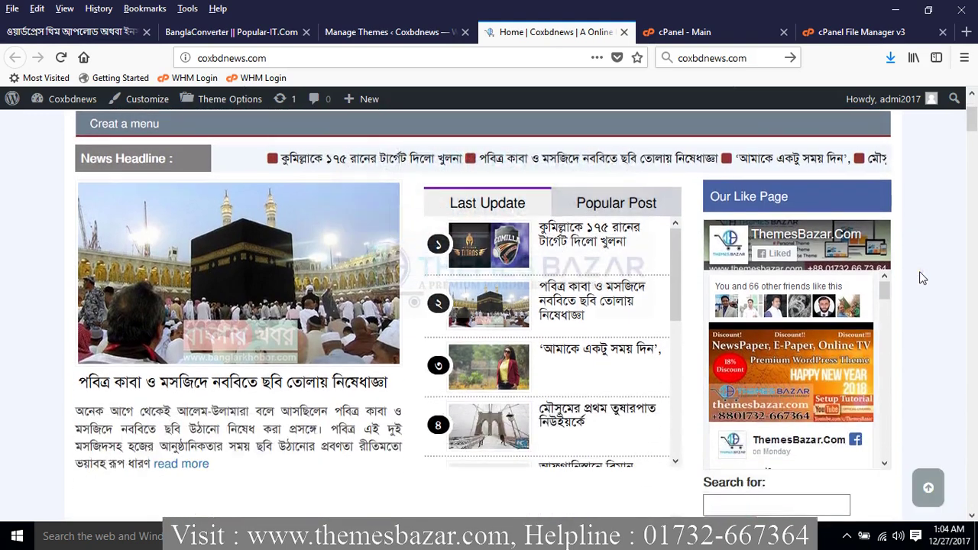
{"action": "left_click", "coordinate": [619, 172]}
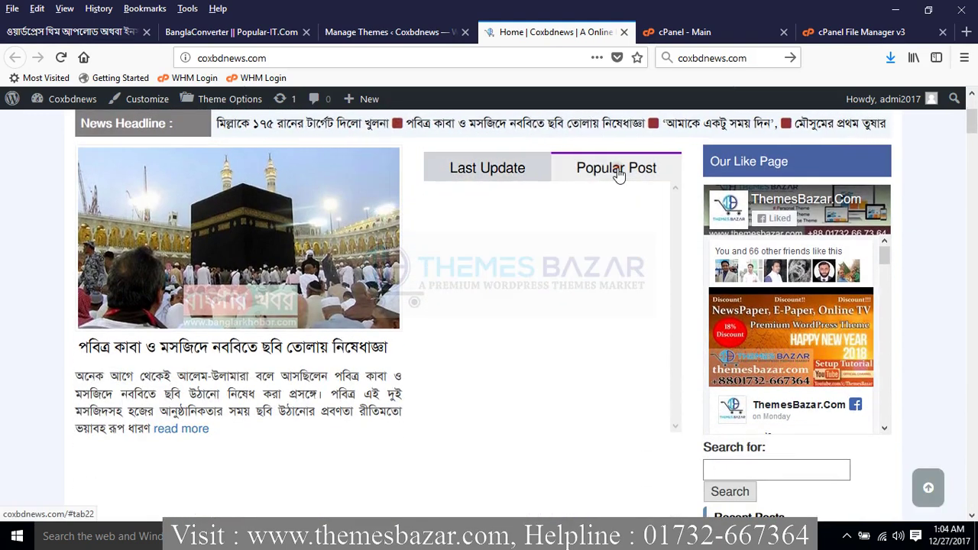
{"action": "left_click", "coordinate": [485, 170]}
{"action": "scroll", "coordinate": [865, 245], "scroll_direction": "up", "scroll_amount": 3}
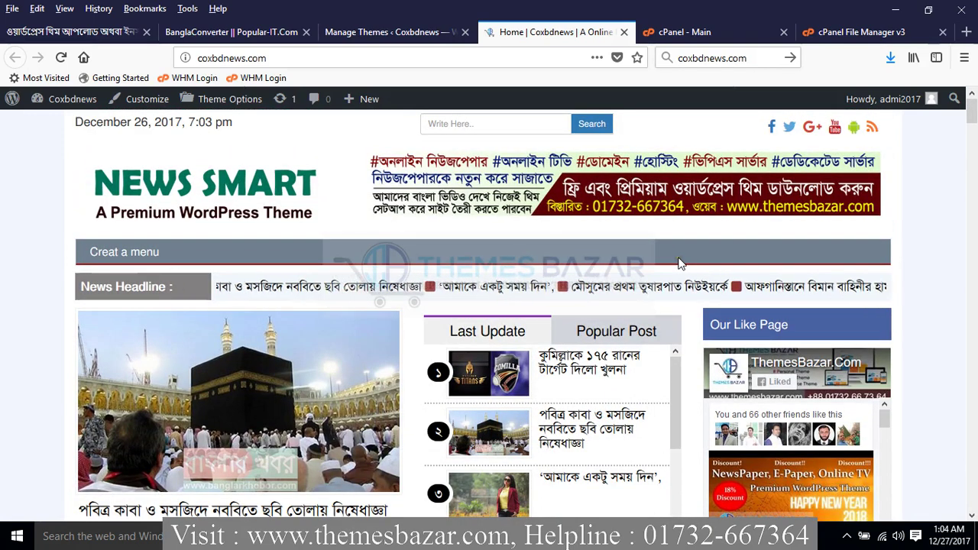
{"action": "scroll", "coordinate": [946, 319], "scroll_direction": "down", "scroll_amount": 4}
{"action": "scroll", "coordinate": [569, 306], "scroll_direction": "up", "scroll_amount": 1}
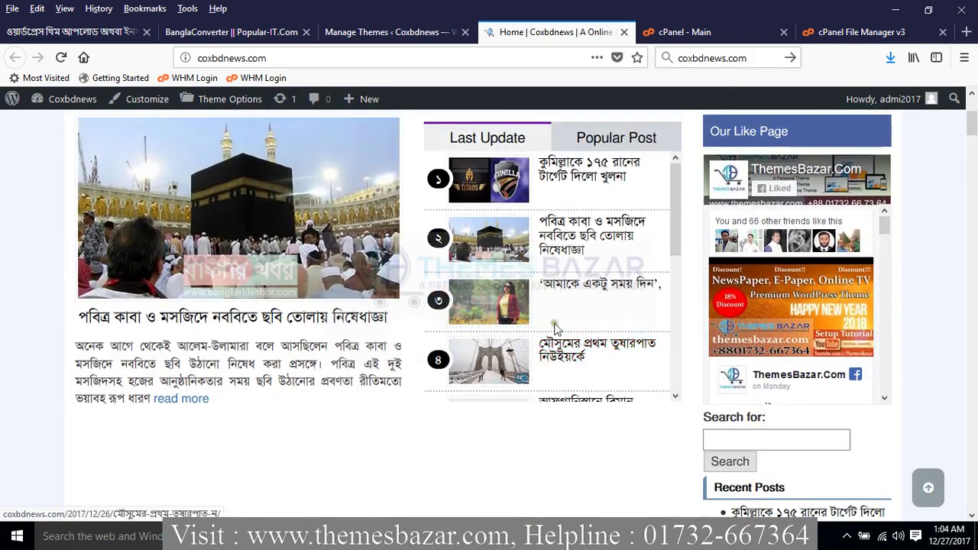
Step: Open the Khulna 175-run-target cricket article and check its 0 Time View count
{"action": "left_click", "coordinate": [581, 205]}
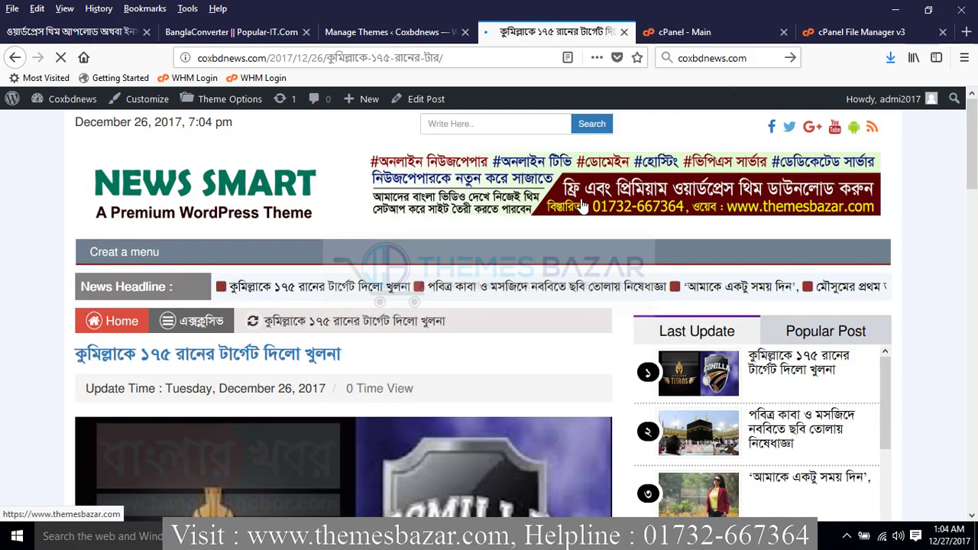
{"action": "scroll", "coordinate": [342, 364], "scroll_direction": "down", "scroll_amount": 2}
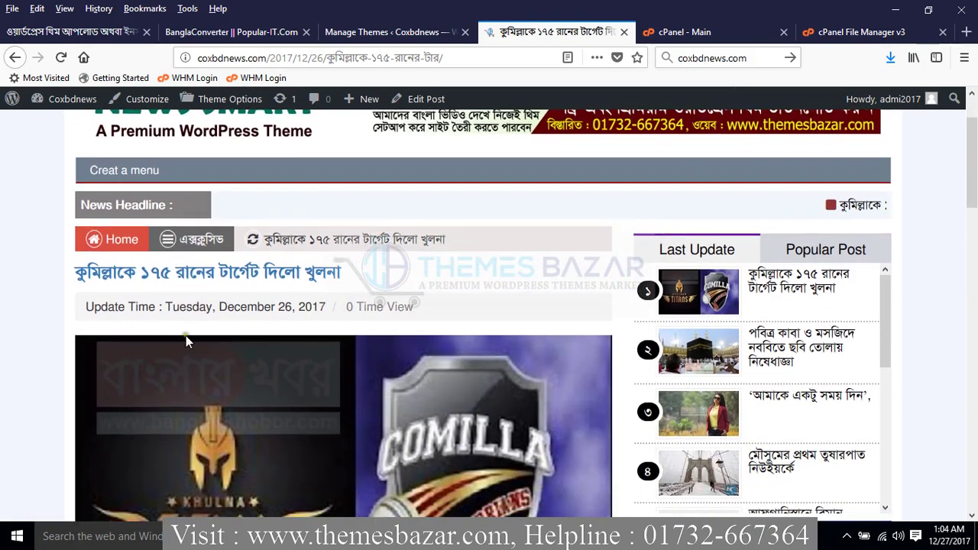
{"action": "scroll", "coordinate": [247, 343], "scroll_direction": "down", "scroll_amount": 6}
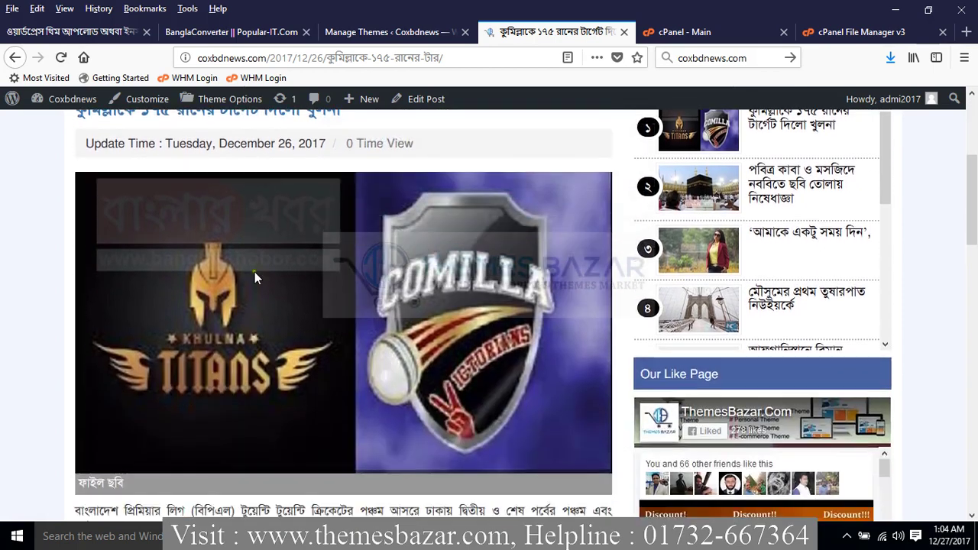
{"action": "scroll", "coordinate": [255, 272], "scroll_direction": "up", "scroll_amount": 4}
{"action": "left_click_drag", "start_coordinate": [345, 224], "coordinate": [415, 227]}
{"action": "left_click", "coordinate": [420, 227]}
Step: Reload the article so its view count updates to 1 Time View
{"action": "left_click", "coordinate": [320, 57]}
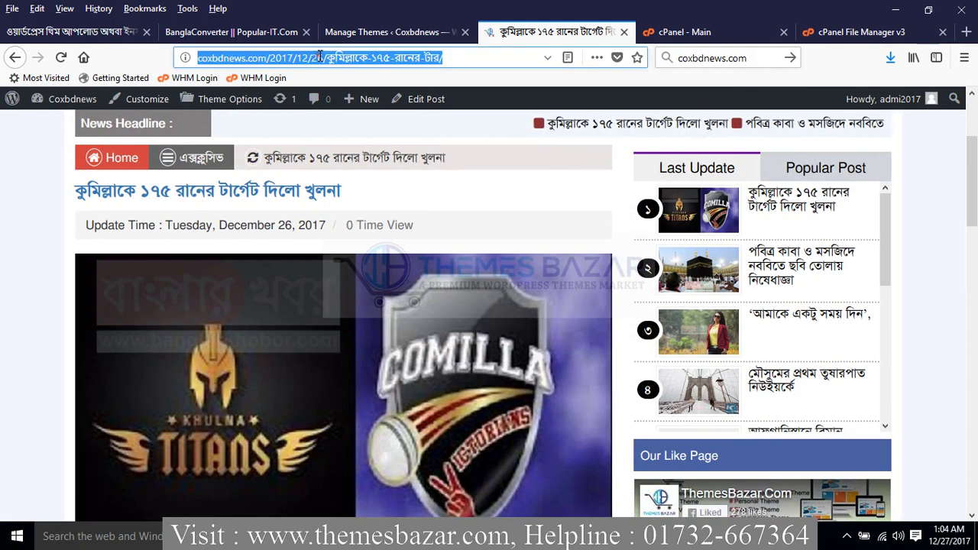
{"action": "key", "text": "Return"}
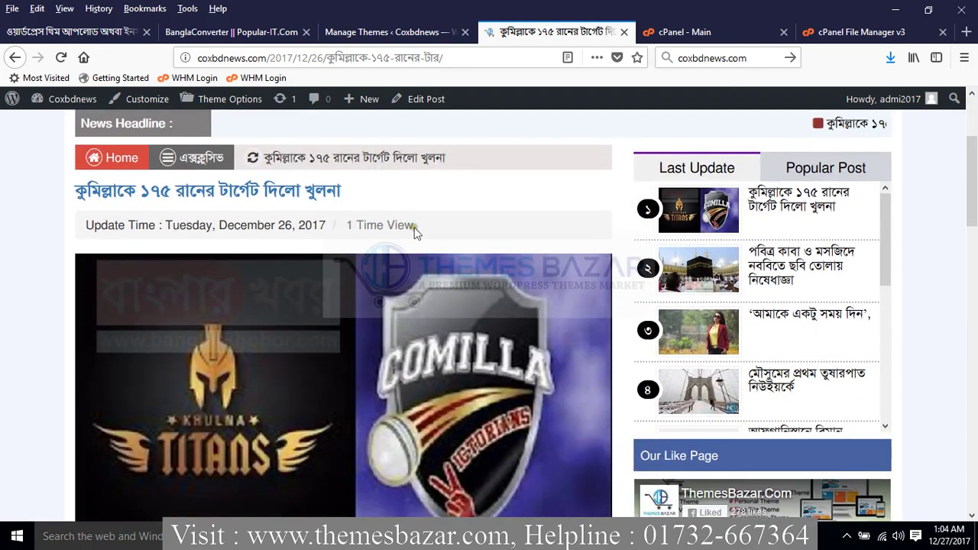
{"action": "scroll", "coordinate": [454, 291], "scroll_direction": "down", "scroll_amount": 6}
{"action": "scroll", "coordinate": [456, 295], "scroll_direction": "down", "scroll_amount": 3}
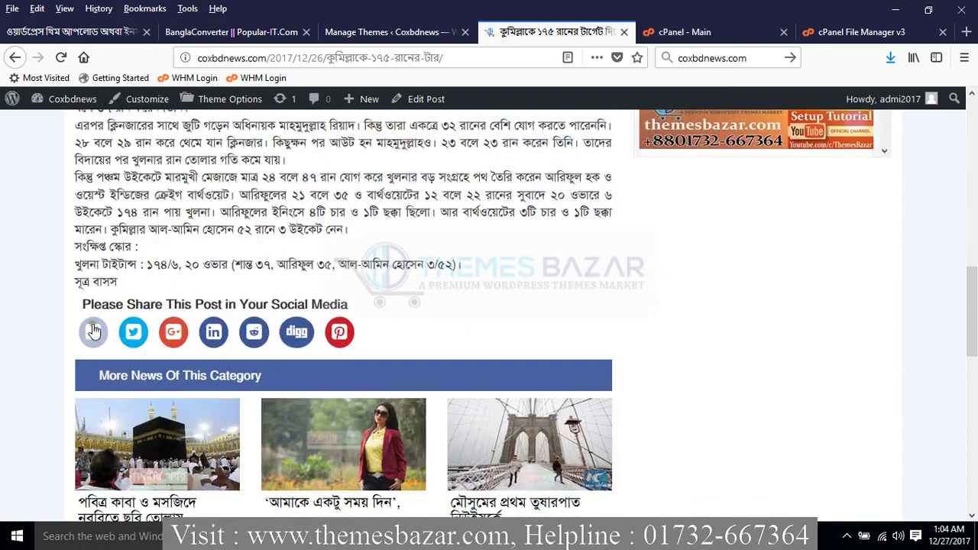
{"action": "scroll", "coordinate": [354, 339], "scroll_direction": "down", "scroll_amount": 6}
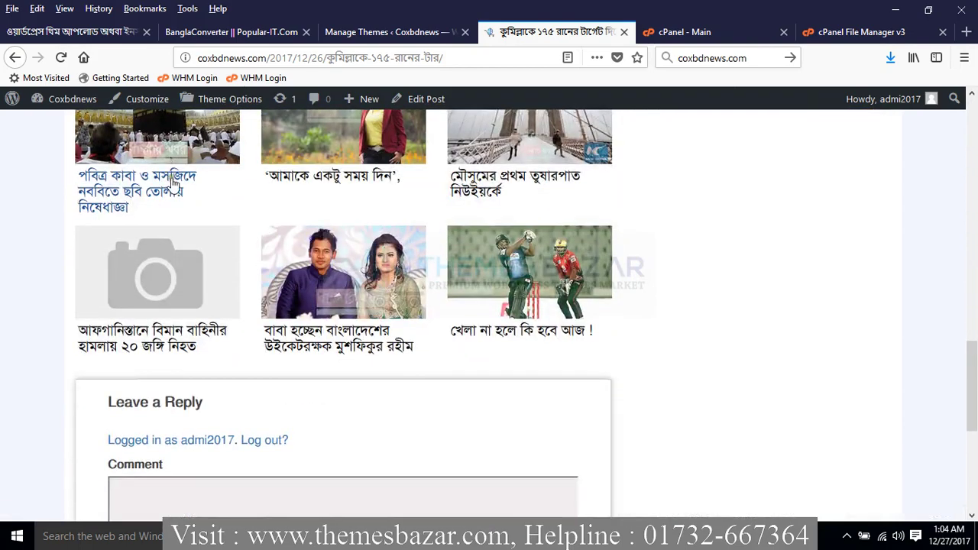
{"action": "scroll", "coordinate": [435, 337], "scroll_direction": "up", "scroll_amount": 15}
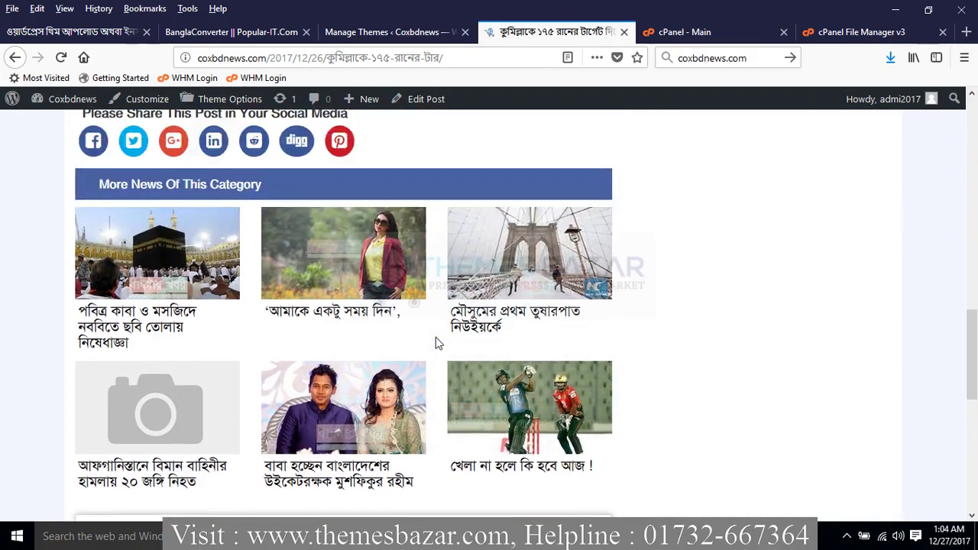
{"action": "scroll", "coordinate": [436, 338], "scroll_direction": "up", "scroll_amount": 2}
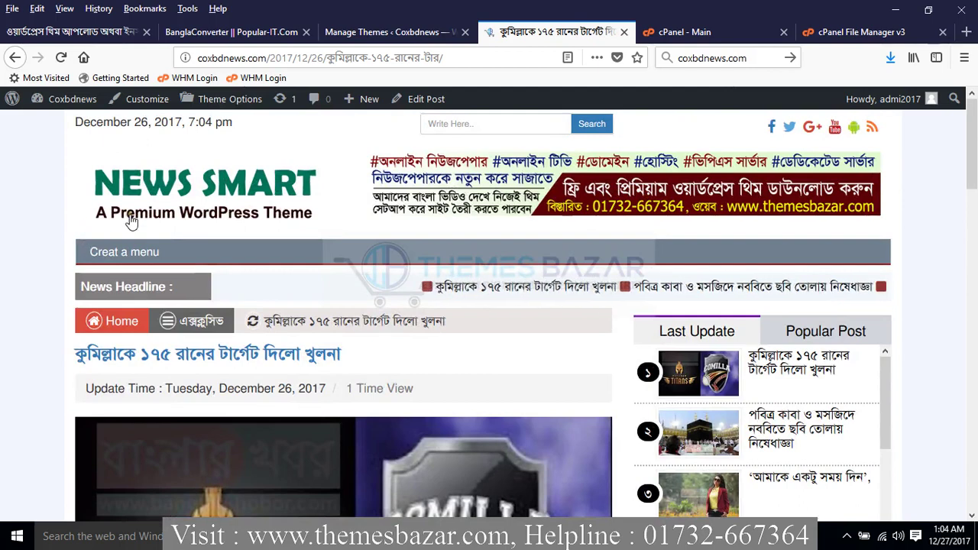
Step: Return to the NewsSmart home page via the NEWS SMART logo and scroll down to the footer
{"action": "left_click", "coordinate": [176, 193]}
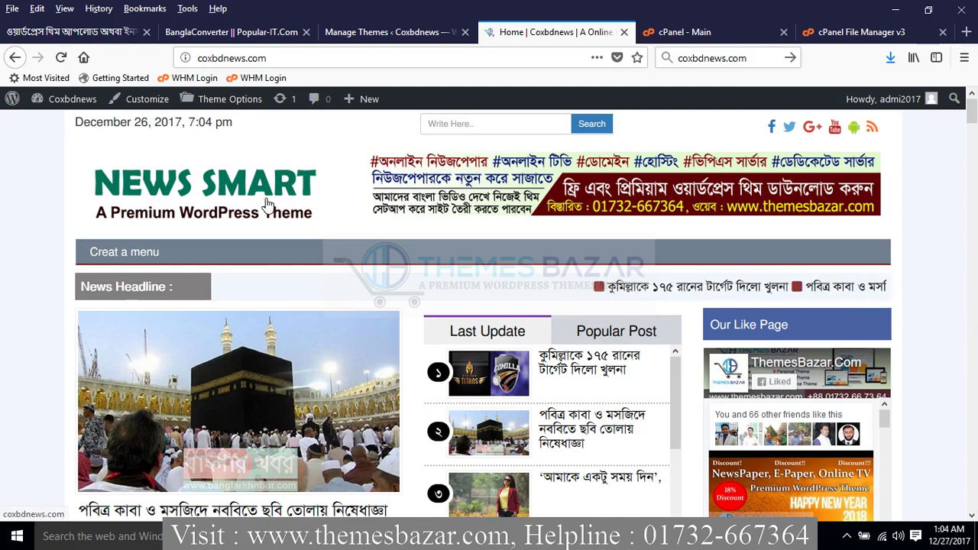
{"action": "scroll", "coordinate": [585, 310], "scroll_direction": "down", "scroll_amount": 2}
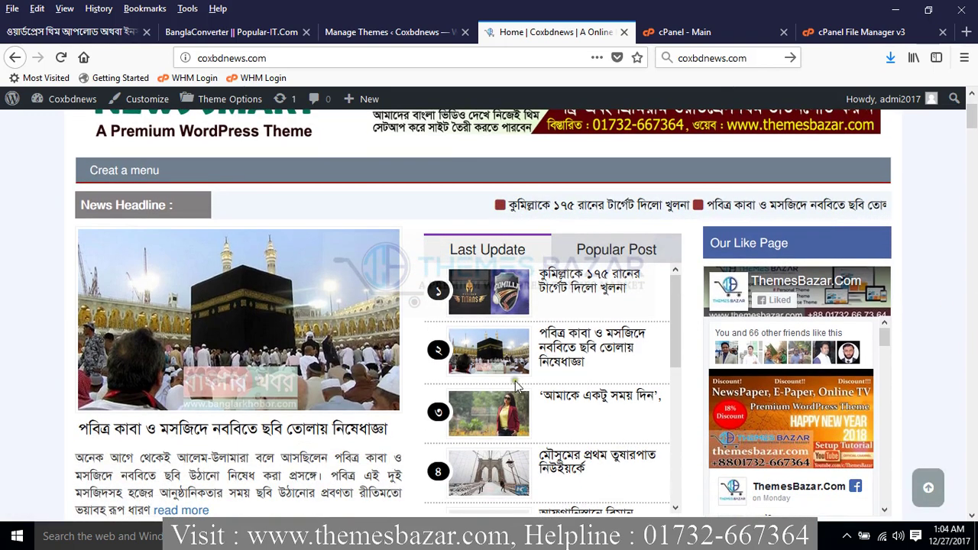
{"action": "scroll", "coordinate": [856, 339], "scroll_direction": "down", "scroll_amount": 2}
{"action": "scroll", "coordinate": [944, 334], "scroll_direction": "down", "scroll_amount": 6}
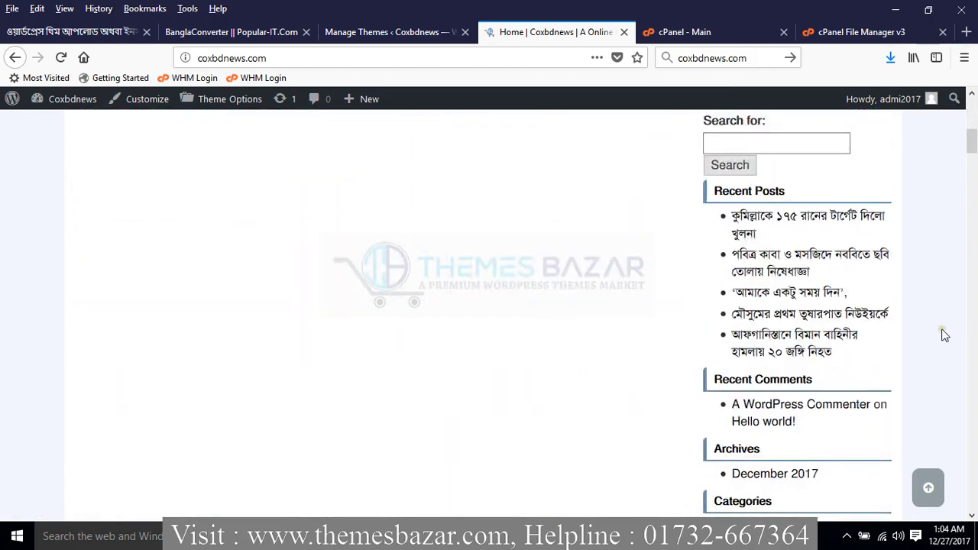
{"action": "scroll", "coordinate": [535, 342], "scroll_direction": "down", "scroll_amount": 7}
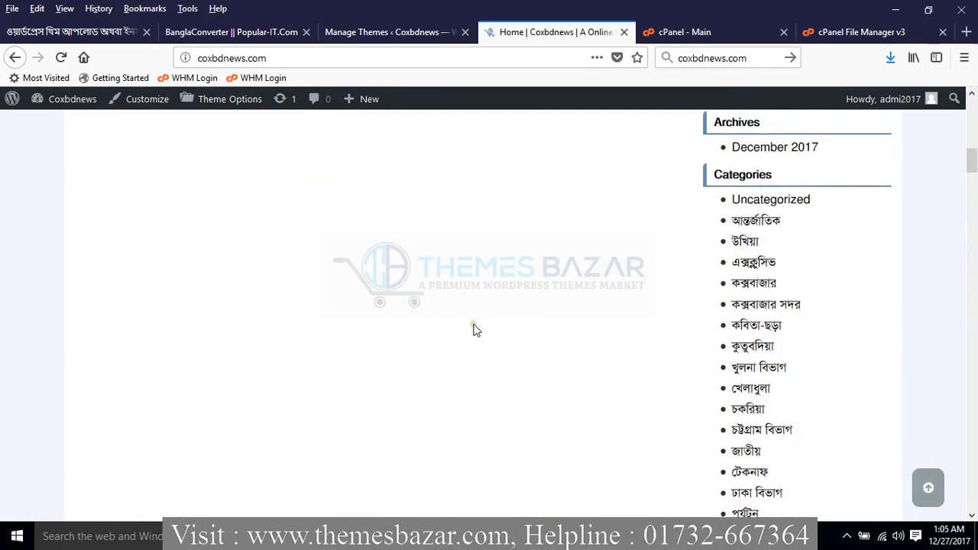
{"action": "scroll", "coordinate": [473, 333], "scroll_direction": "down", "scroll_amount": 20}
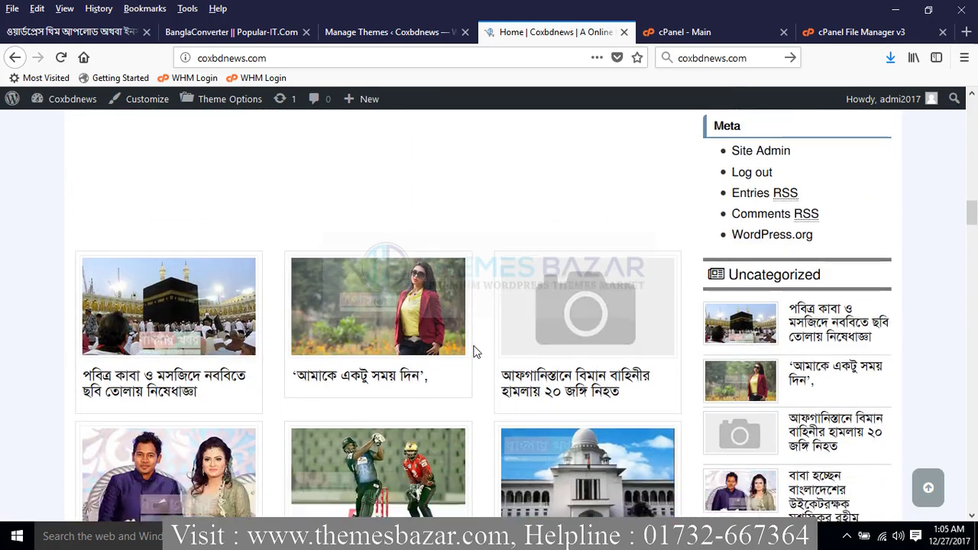
{"action": "scroll", "coordinate": [473, 351], "scroll_direction": "down", "scroll_amount": 7}
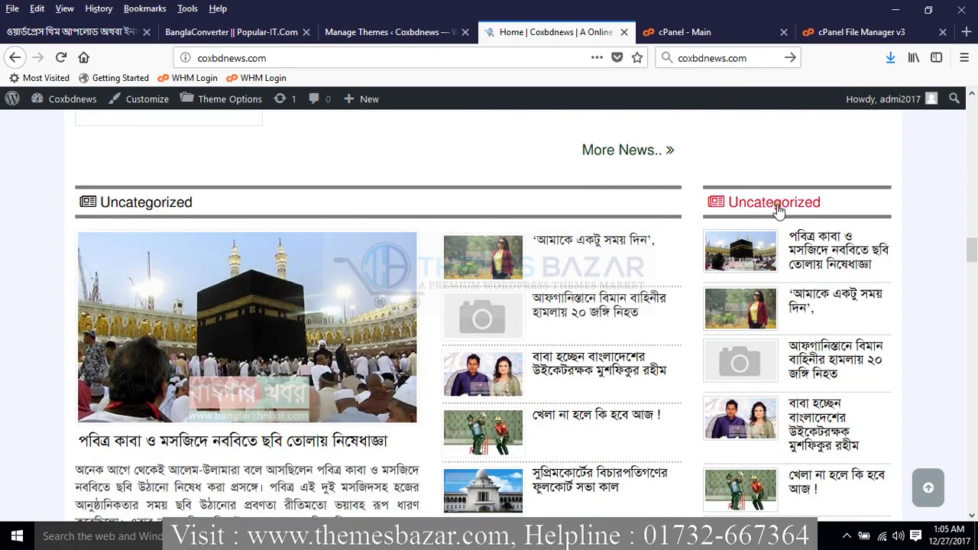
{"action": "scroll", "coordinate": [604, 303], "scroll_direction": "down", "scroll_amount": 2}
{"action": "scroll", "coordinate": [604, 304], "scroll_direction": "down", "scroll_amount": 15}
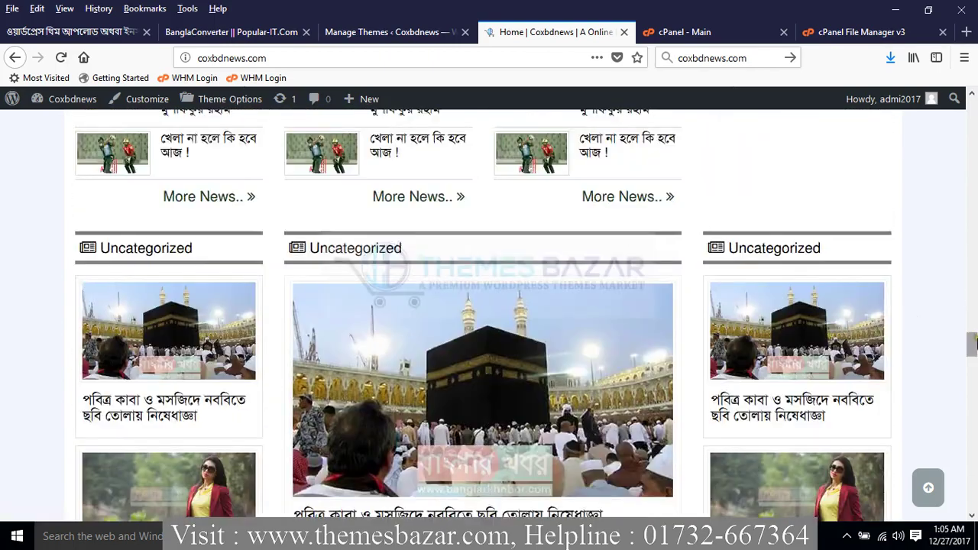
{"action": "left_click_drag", "start_coordinate": [973, 344], "coordinate": [973, 497]}
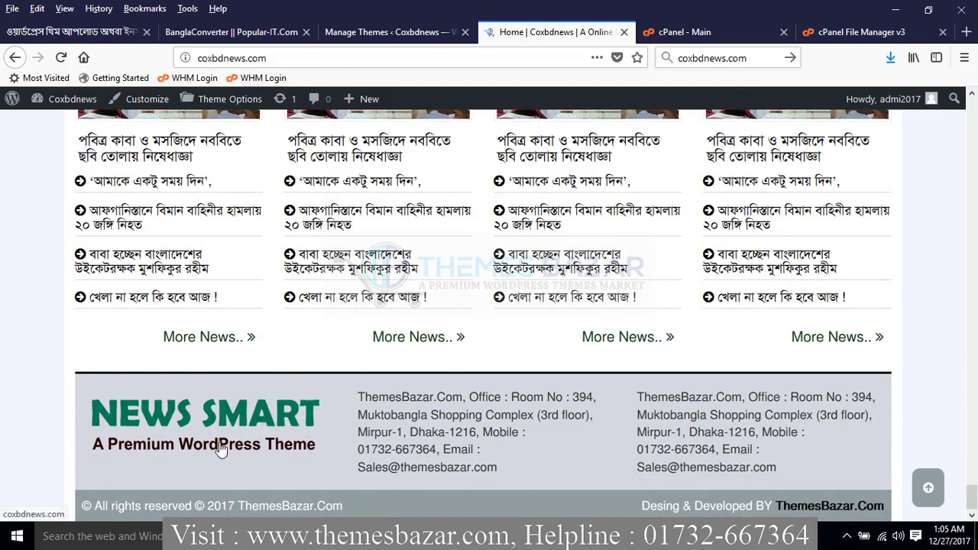
Step: Highlight the footer copyright line and both address blocks, then scroll back up
{"action": "left_click_drag", "start_coordinate": [177, 506], "coordinate": [317, 504]}
{"action": "left_click", "coordinate": [317, 505]}
{"action": "left_click_drag", "start_coordinate": [430, 415], "coordinate": [443, 467]}
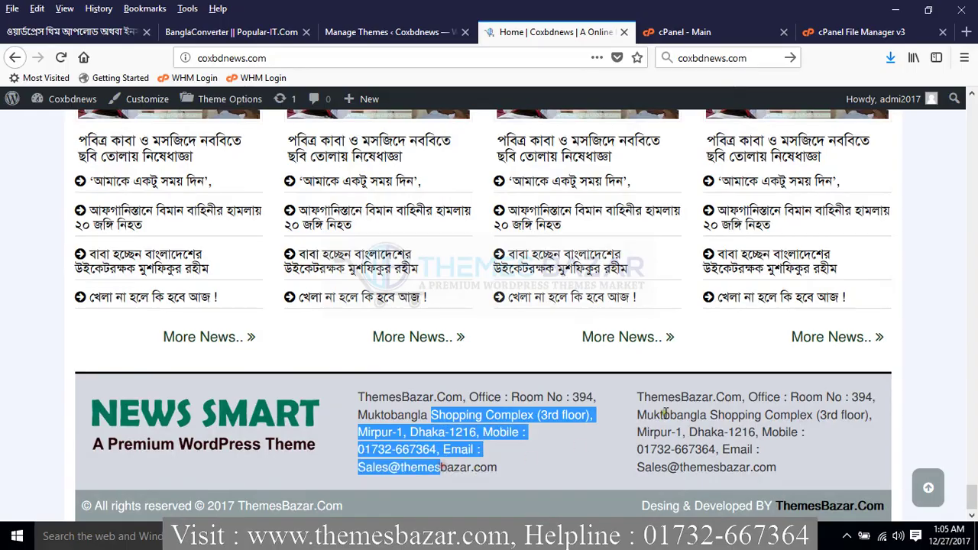
{"action": "left_click_drag", "start_coordinate": [674, 396], "coordinate": [714, 469]}
{"action": "scroll", "coordinate": [683, 429], "scroll_direction": "up", "scroll_amount": 15}
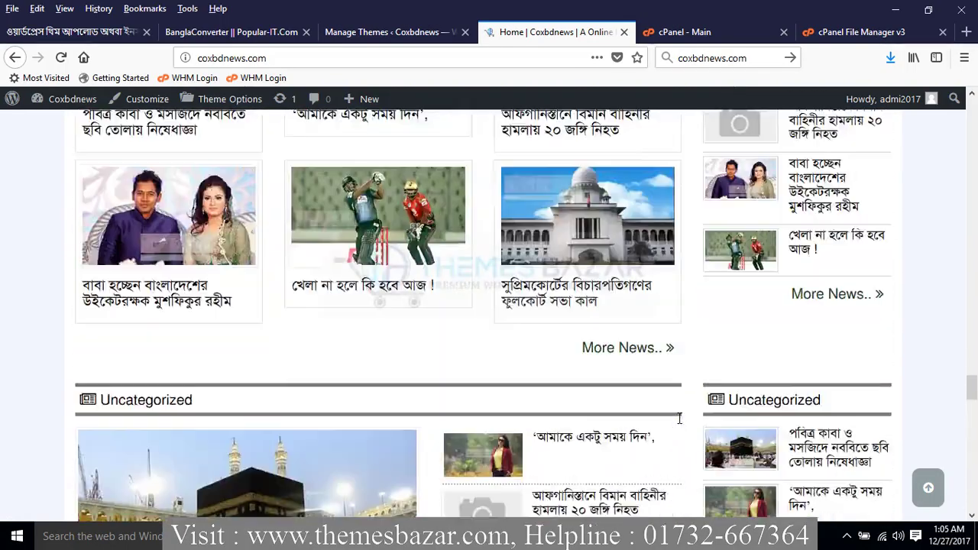
{"action": "scroll", "coordinate": [680, 417], "scroll_direction": "down", "scroll_amount": 10}
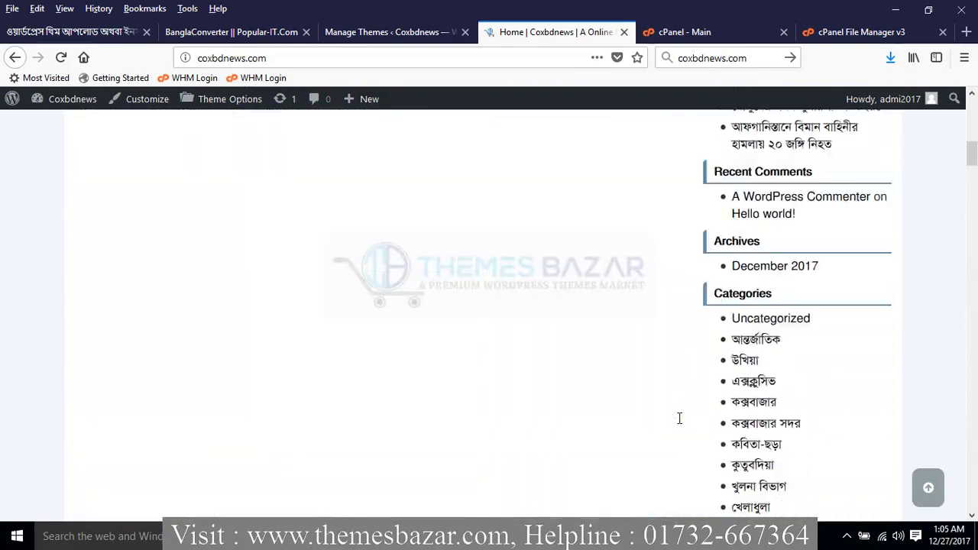
{"action": "scroll", "coordinate": [679, 417], "scroll_direction": "up", "scroll_amount": 4}
{"action": "scroll", "coordinate": [531, 238], "scroll_direction": "up", "scroll_amount": 5}
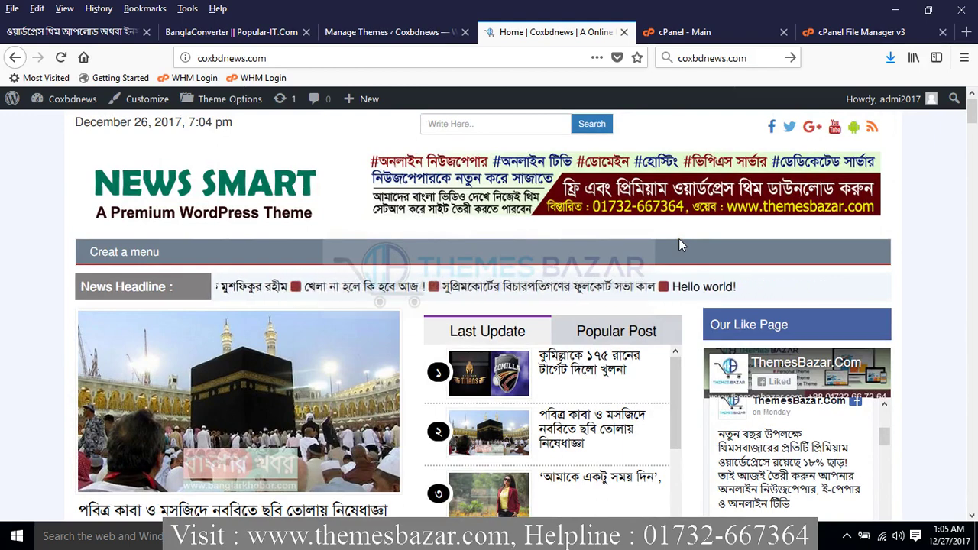
Step: Return to the Manage Themes page with NewsSmart active and bring up the Theme Options submenu
{"action": "left_click", "coordinate": [386, 32]}
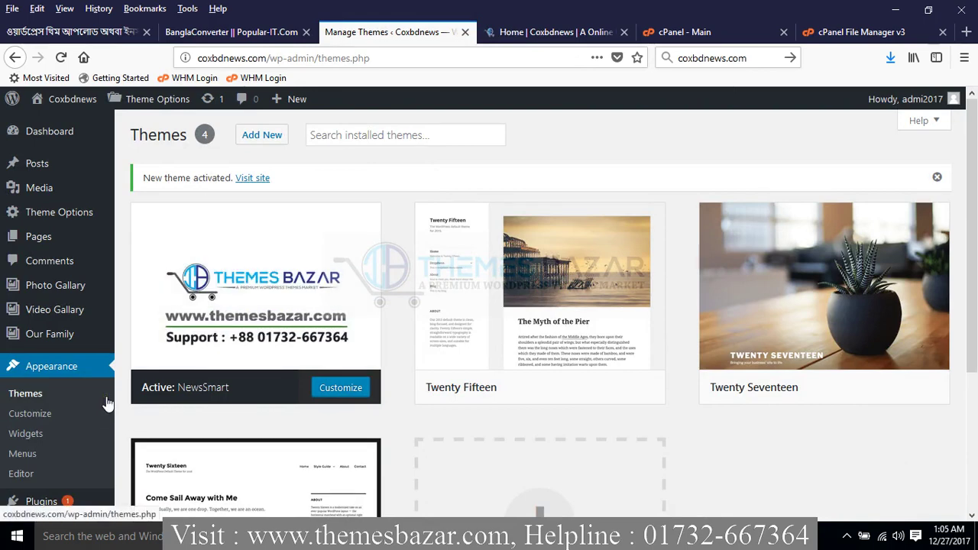
{"action": "mouse_move", "coordinate": [72, 219]}
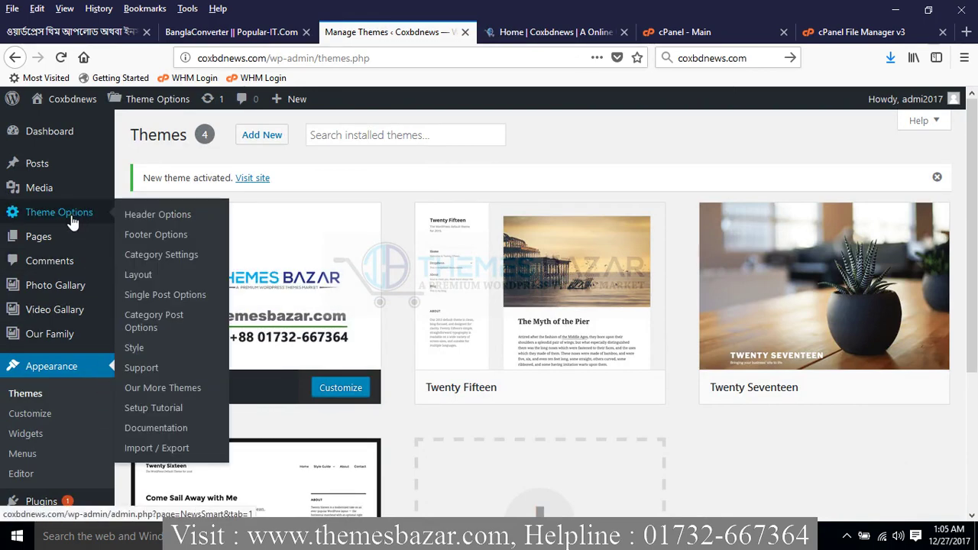
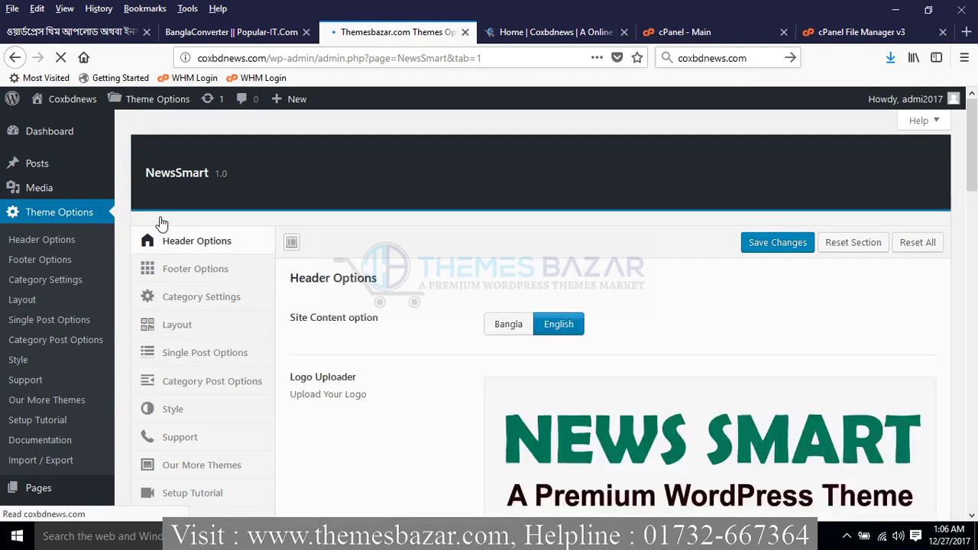
Step: Browse the Theme Options sections, from Footer to Category Post Options, ending on Header Options
{"action": "left_click", "coordinate": [179, 271]}
{"action": "left_click", "coordinate": [188, 309]}
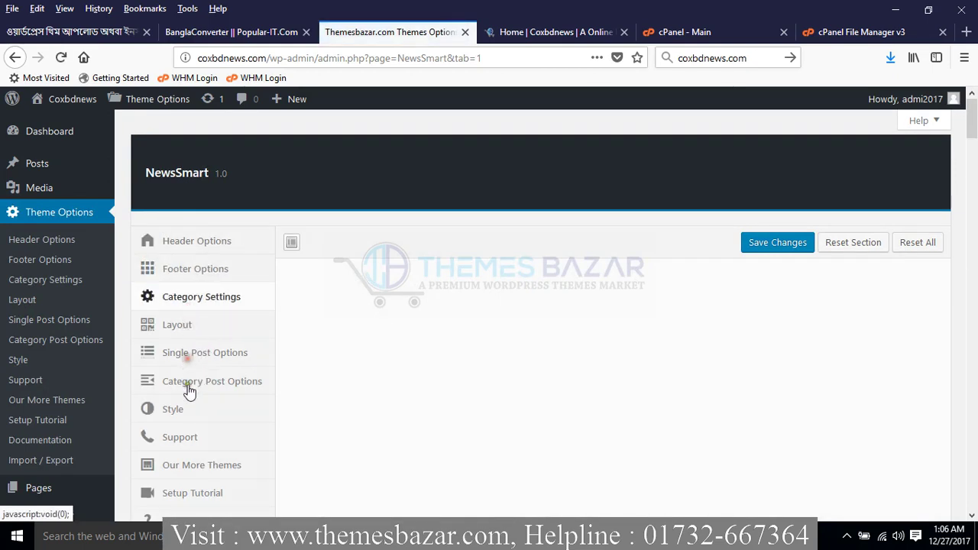
{"action": "left_click", "coordinate": [188, 386]}
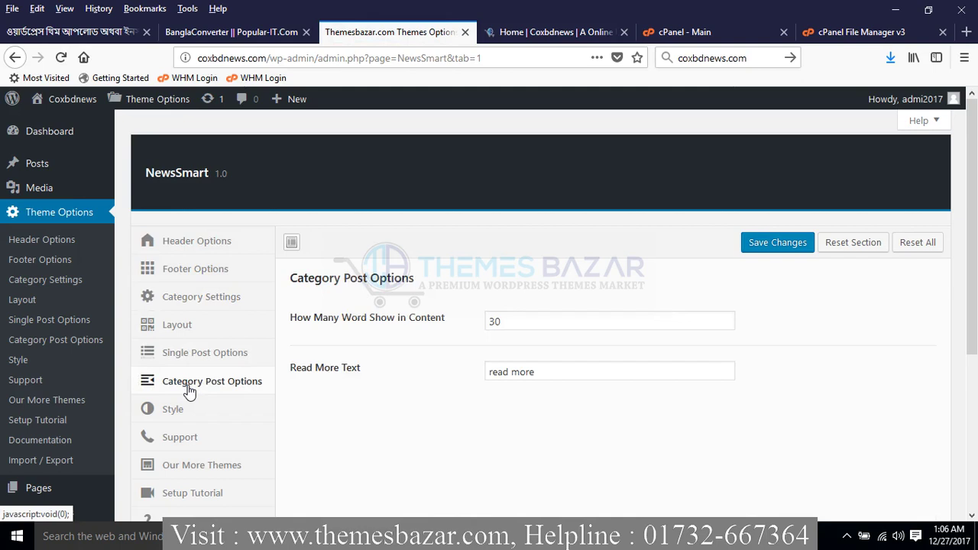
{"action": "left_click", "coordinate": [212, 246]}
{"action": "left_click", "coordinate": [210, 268]}
{"action": "left_click", "coordinate": [200, 303]}
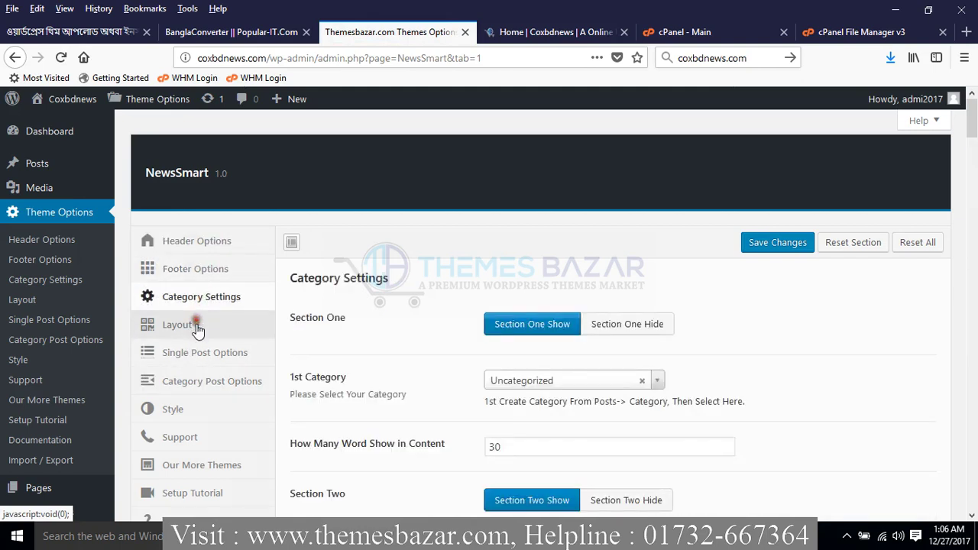
{"action": "left_click", "coordinate": [197, 328]}
{"action": "left_click", "coordinate": [192, 356]}
{"action": "left_click", "coordinate": [195, 379]}
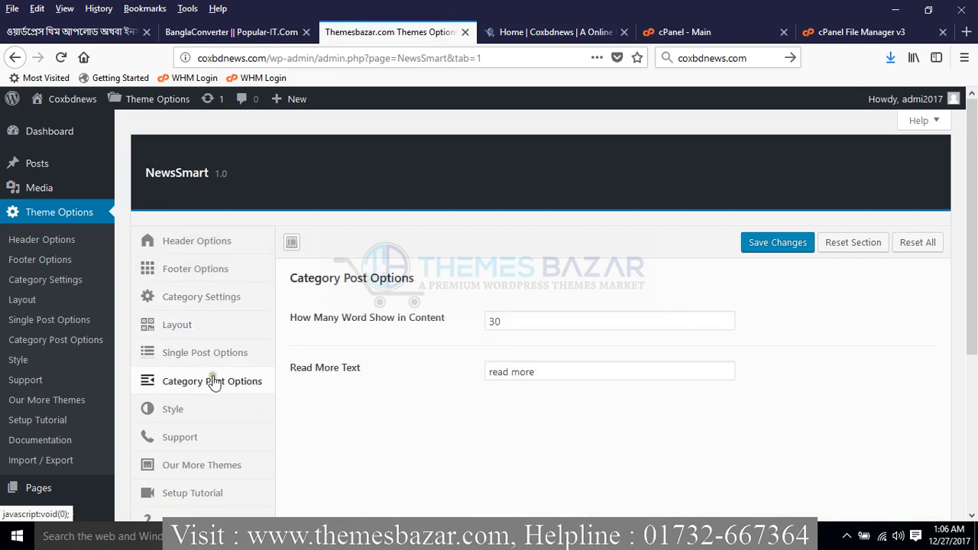
{"action": "scroll", "coordinate": [267, 290], "scroll_direction": "down", "scroll_amount": 2}
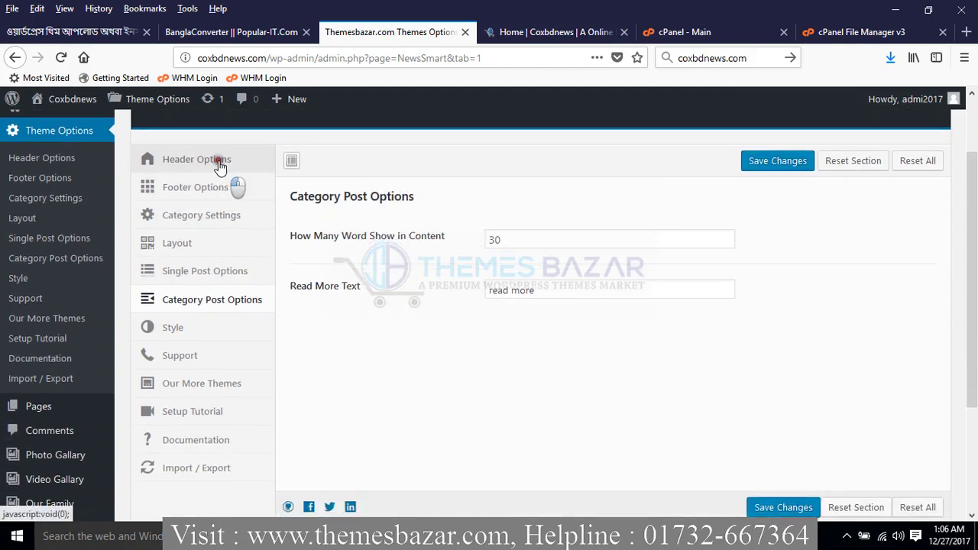
{"action": "left_click", "coordinate": [218, 162]}
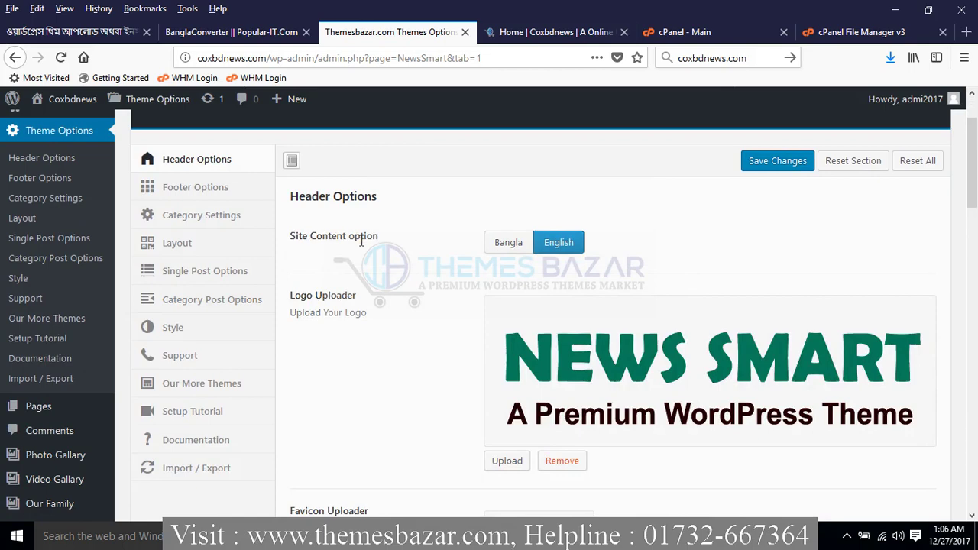
Step: Inspect the English date and time in the Coxbdnews home page header
{"action": "left_click", "coordinate": [556, 33]}
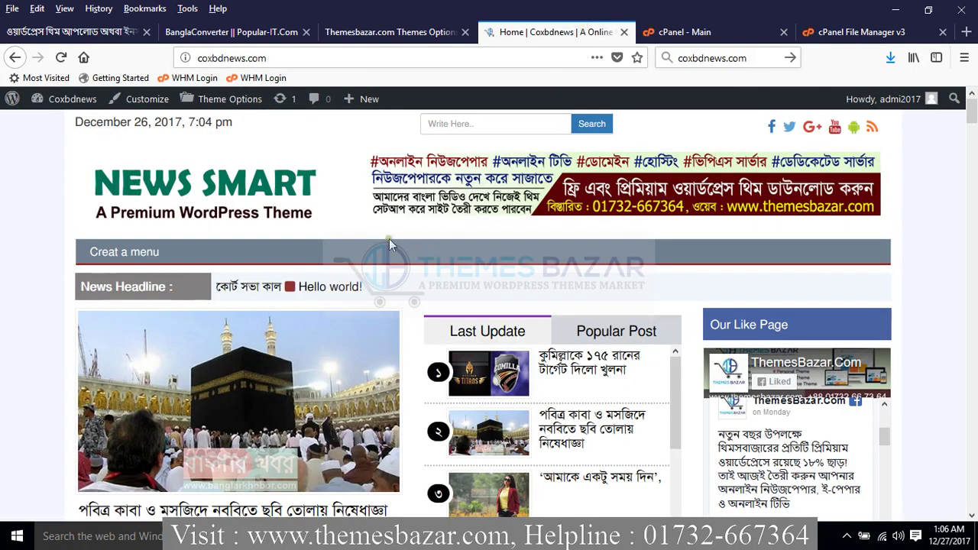
{"action": "left_click_drag", "start_coordinate": [83, 122], "coordinate": [223, 126]}
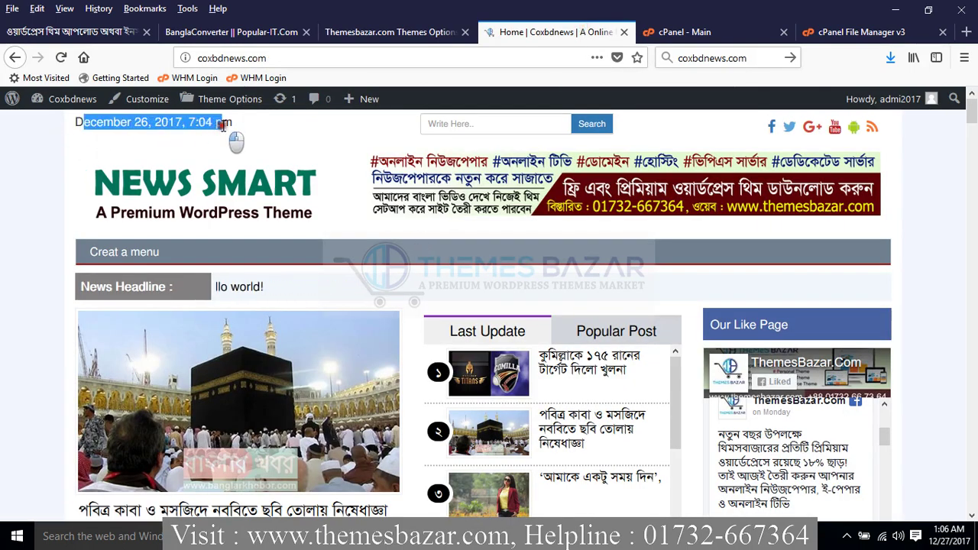
{"action": "left_click", "coordinate": [142, 122]}
{"action": "left_click_drag", "start_coordinate": [136, 122], "coordinate": [188, 124]}
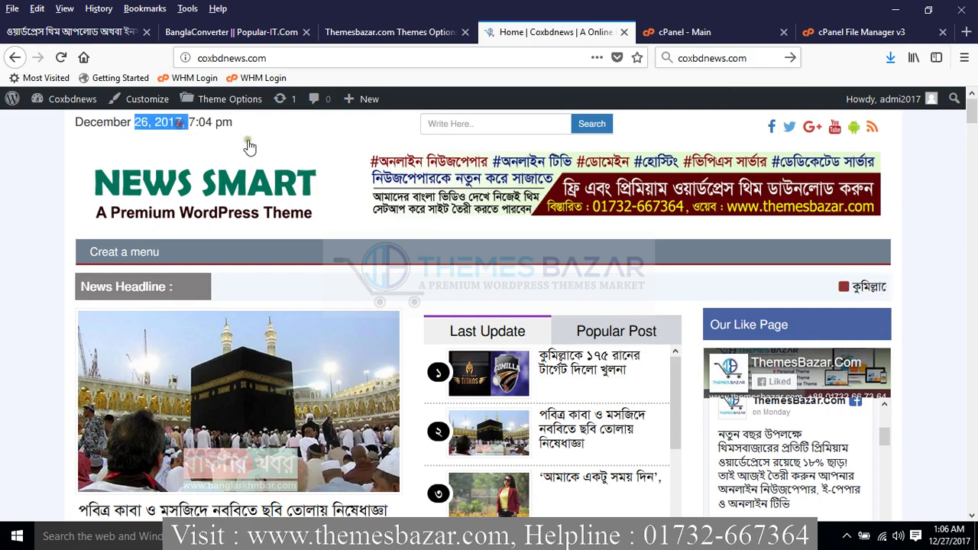
{"action": "left_click_drag", "start_coordinate": [91, 127], "coordinate": [234, 126]}
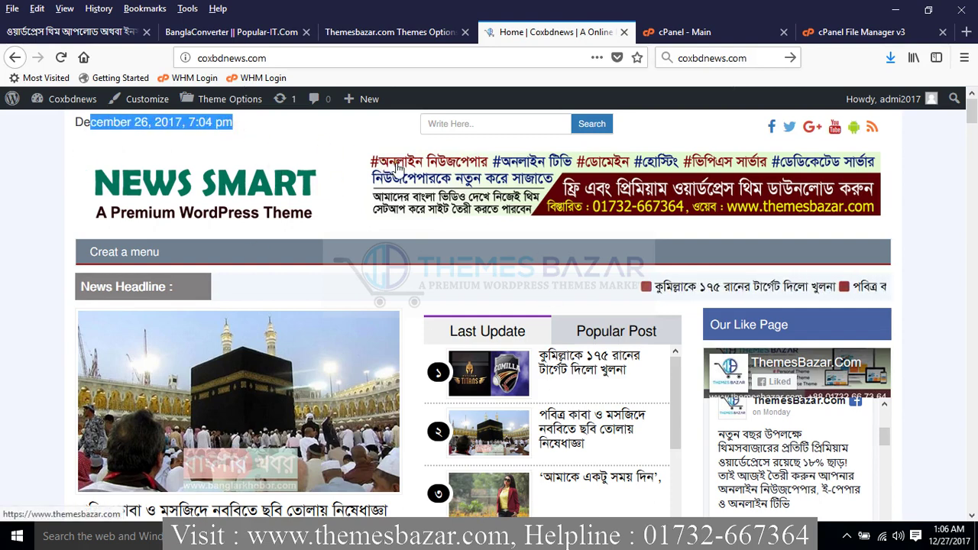
{"action": "scroll", "coordinate": [631, 392], "scroll_direction": "down", "scroll_amount": 3}
{"action": "scroll", "coordinate": [630, 392], "scroll_direction": "up", "scroll_amount": 3}
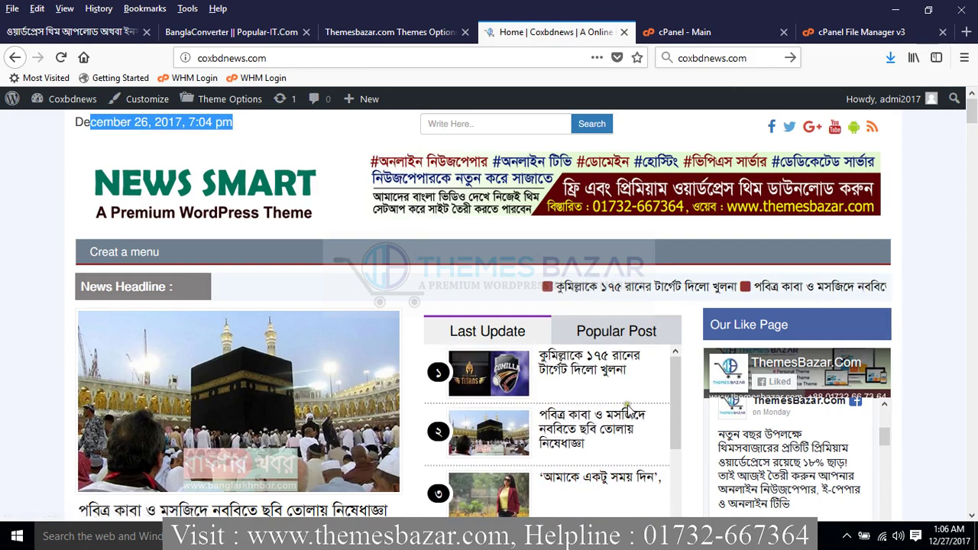
Step: Inspect the English update date on the first Last Update article
{"action": "left_click", "coordinate": [581, 373]}
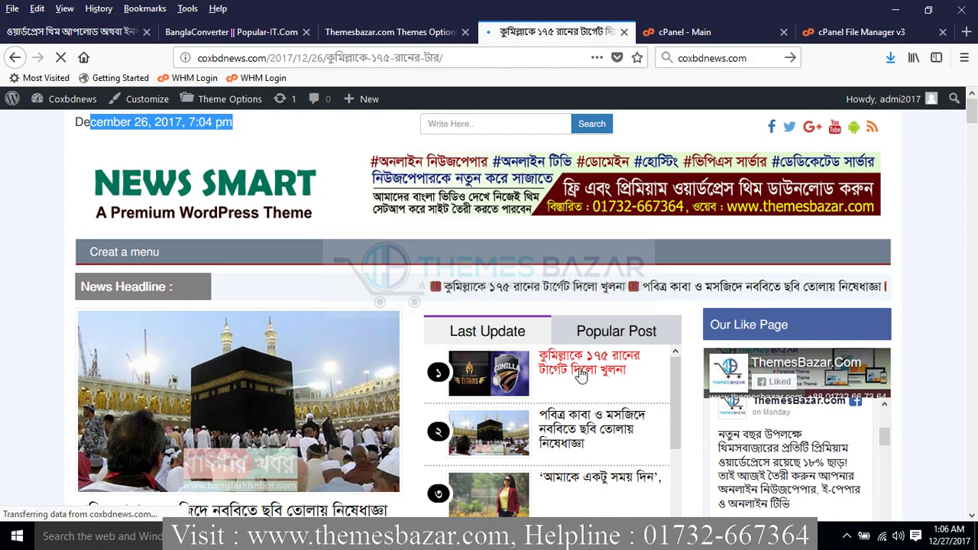
{"action": "scroll", "coordinate": [444, 359], "scroll_direction": "down", "scroll_amount": 2}
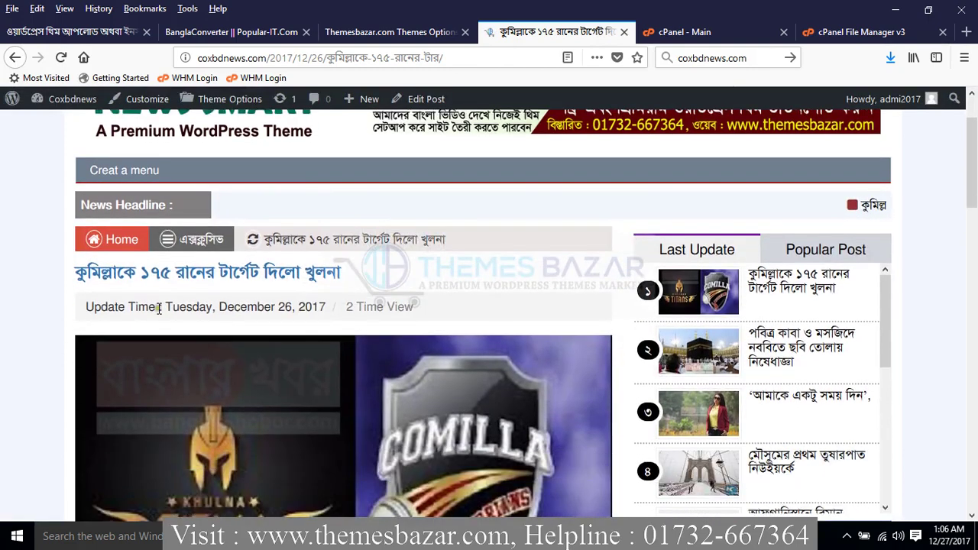
{"action": "left_click_drag", "start_coordinate": [164, 304], "coordinate": [293, 307]}
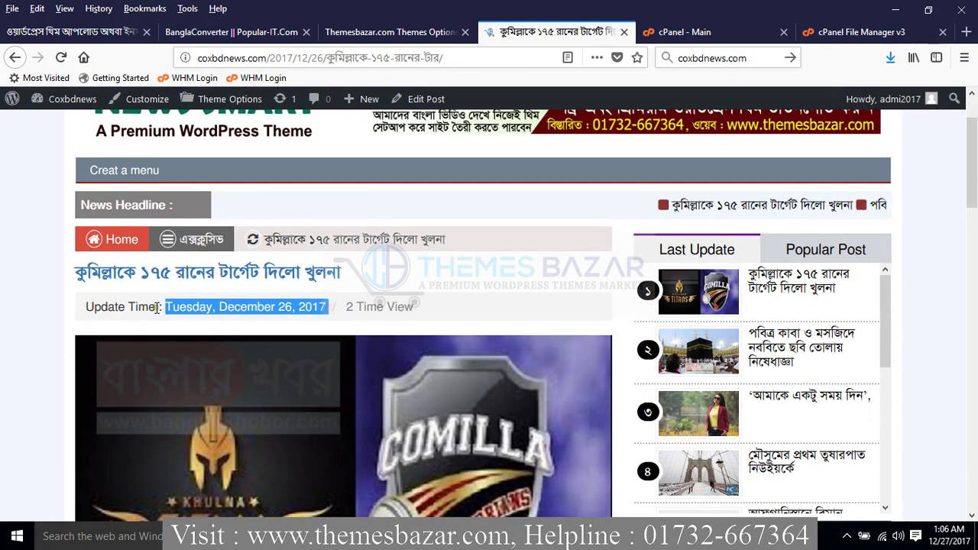
{"action": "left_click_drag", "start_coordinate": [161, 305], "coordinate": [89, 307]}
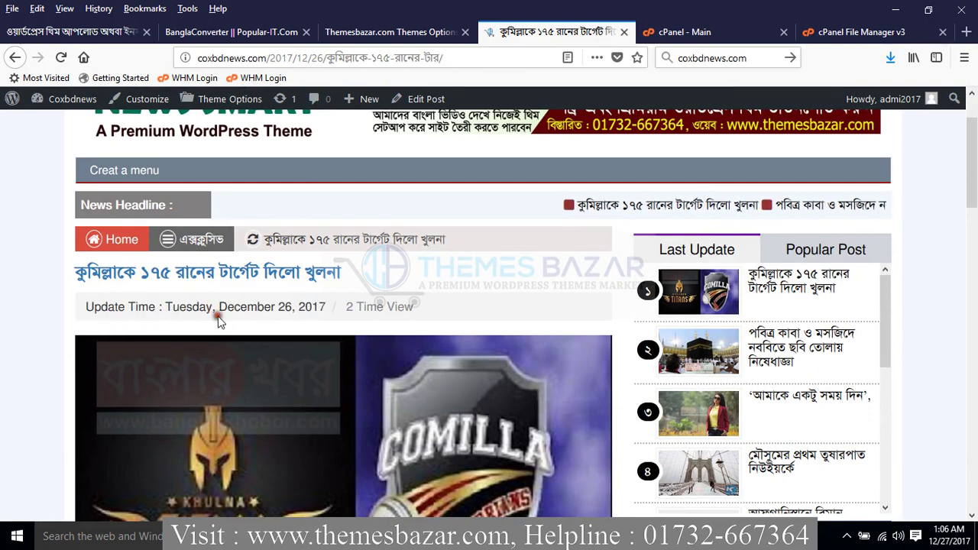
{"action": "left_click_drag", "start_coordinate": [178, 305], "coordinate": [311, 307]}
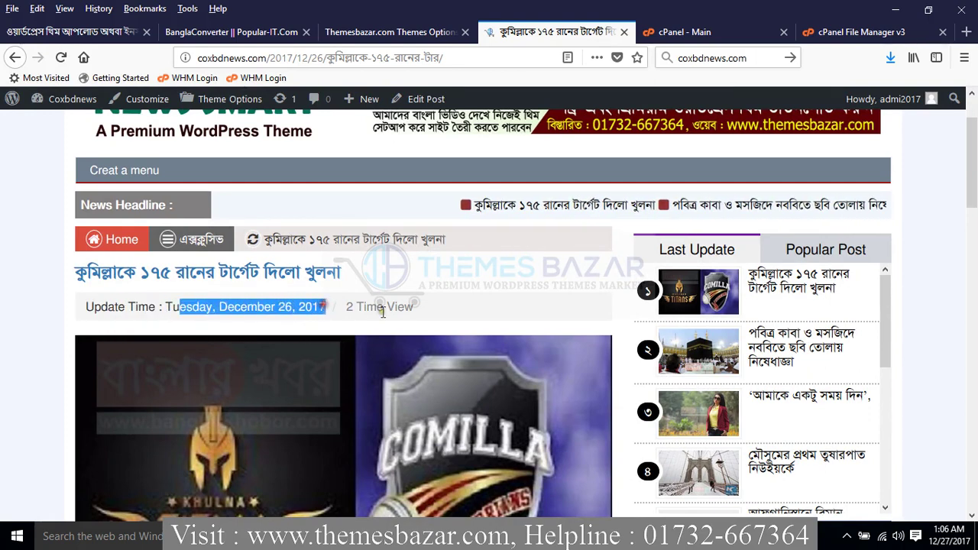
{"action": "left_click", "coordinate": [350, 307]}
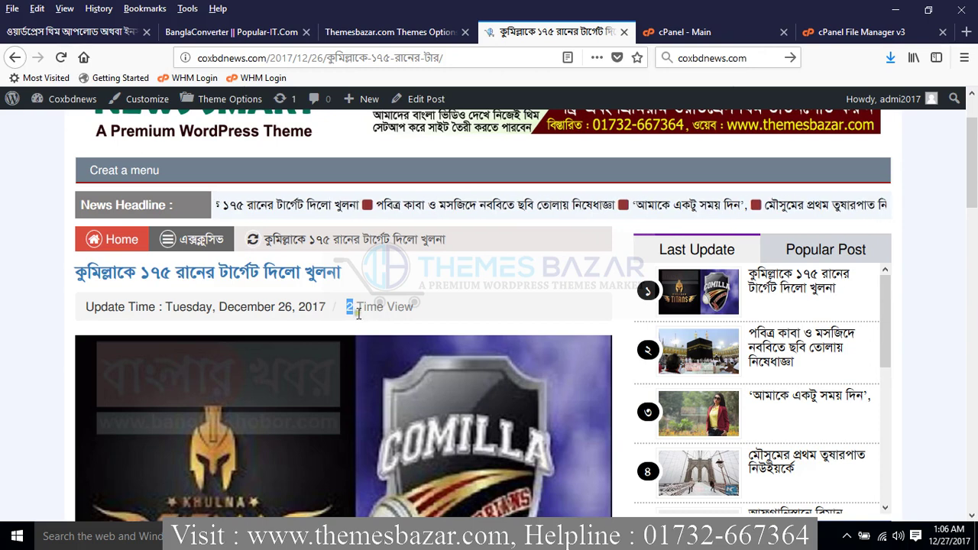
{"action": "left_click_drag", "start_coordinate": [417, 309], "coordinate": [357, 321]}
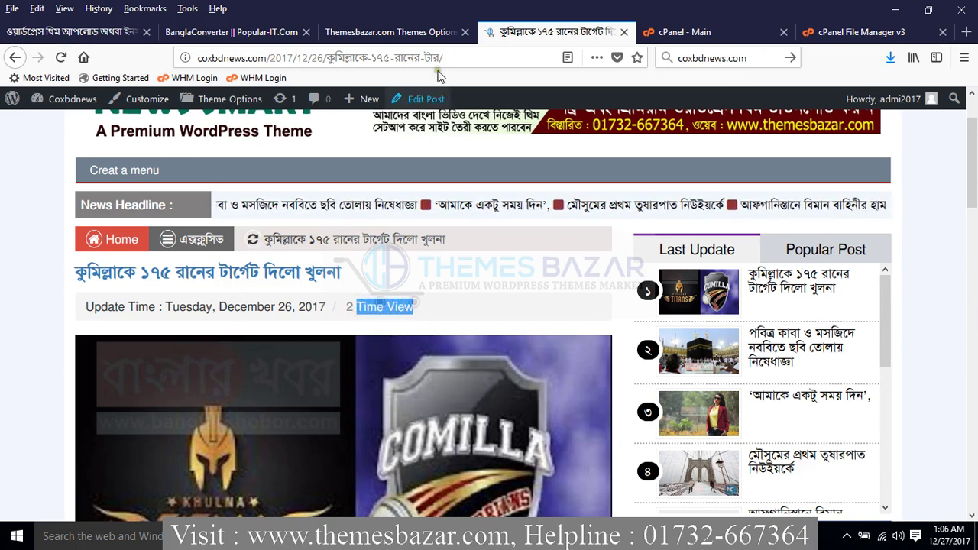
{"action": "scroll", "coordinate": [367, 262], "scroll_direction": "up", "scroll_amount": 2}
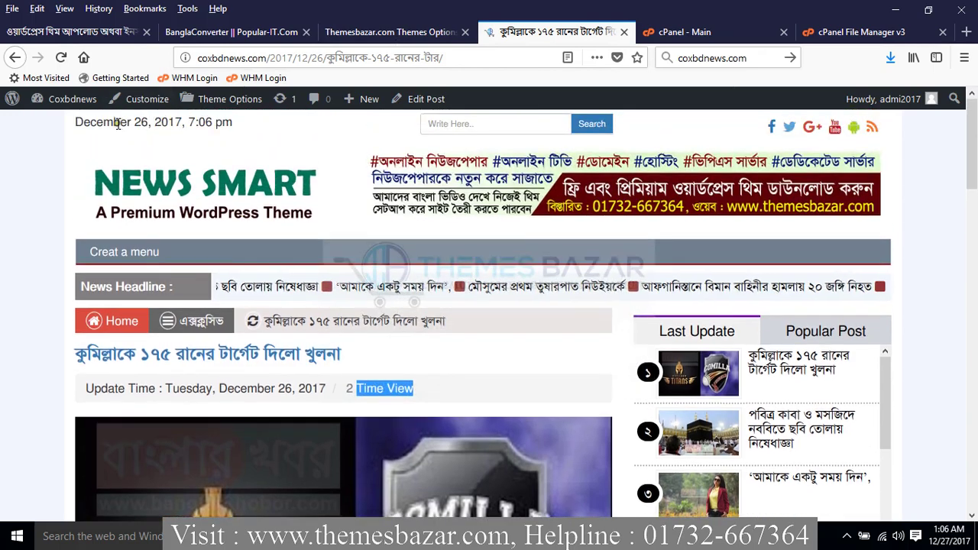
{"action": "left_click_drag", "start_coordinate": [119, 125], "coordinate": [211, 124]}
Step: Set the Site Content option to Bangla and save the changes
{"action": "left_click", "coordinate": [396, 32]}
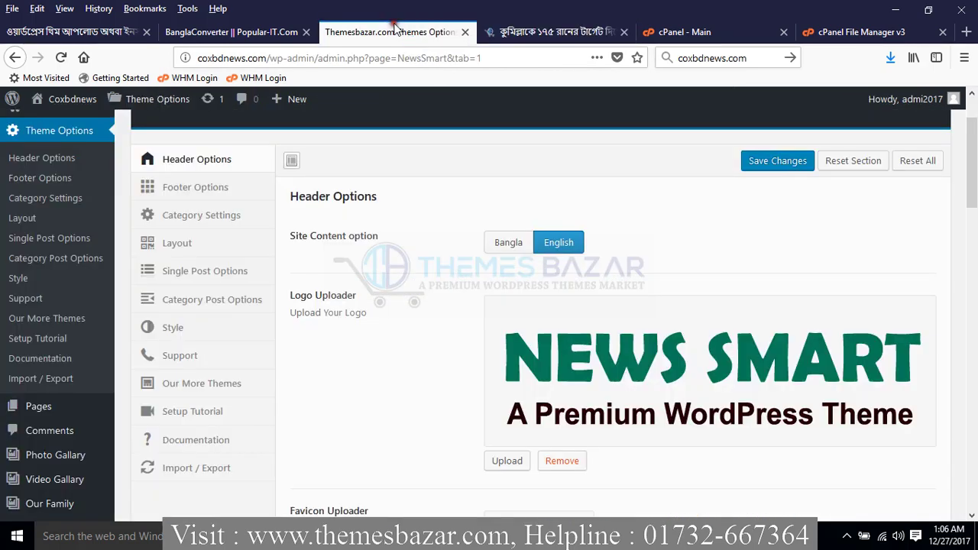
{"action": "left_click", "coordinate": [509, 249]}
{"action": "left_click", "coordinate": [779, 161]}
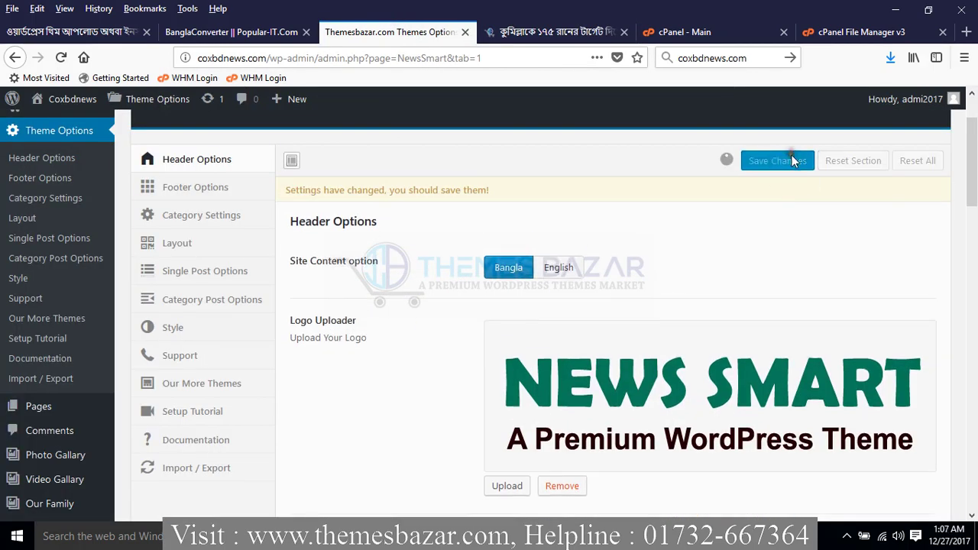
Step: Reload the article tab to apply the Bangla setting
{"action": "left_click", "coordinate": [549, 31]}
{"action": "right_click", "coordinate": [544, 31]}
{"action": "left_click", "coordinate": [574, 56]}
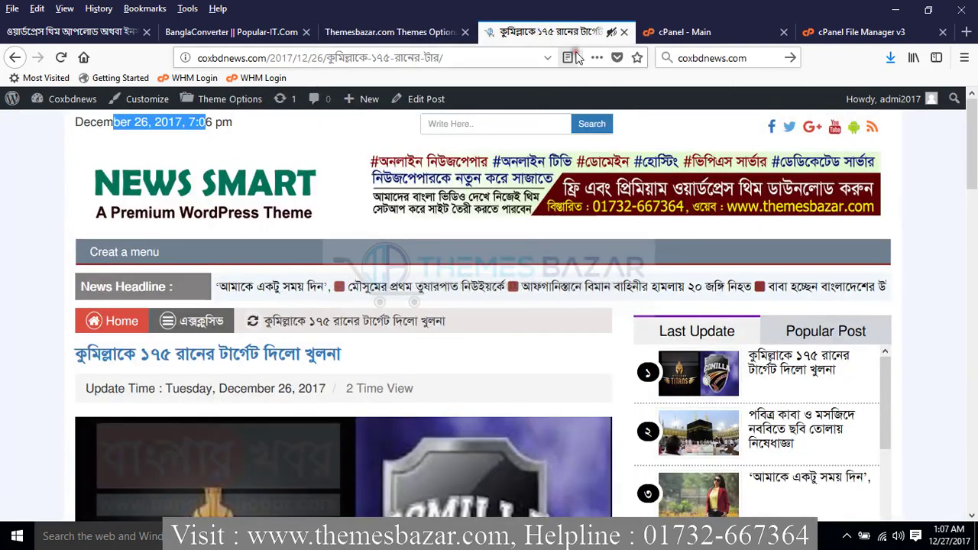
{"action": "right_click", "coordinate": [587, 35]}
{"action": "left_click", "coordinate": [608, 59]}
{"action": "right_click", "coordinate": [566, 34]}
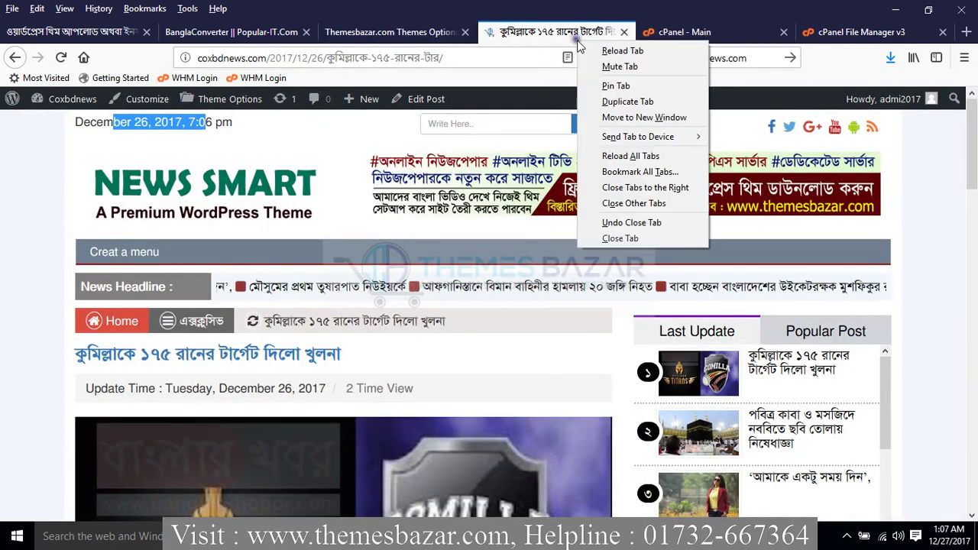
{"action": "left_click", "coordinate": [592, 48]}
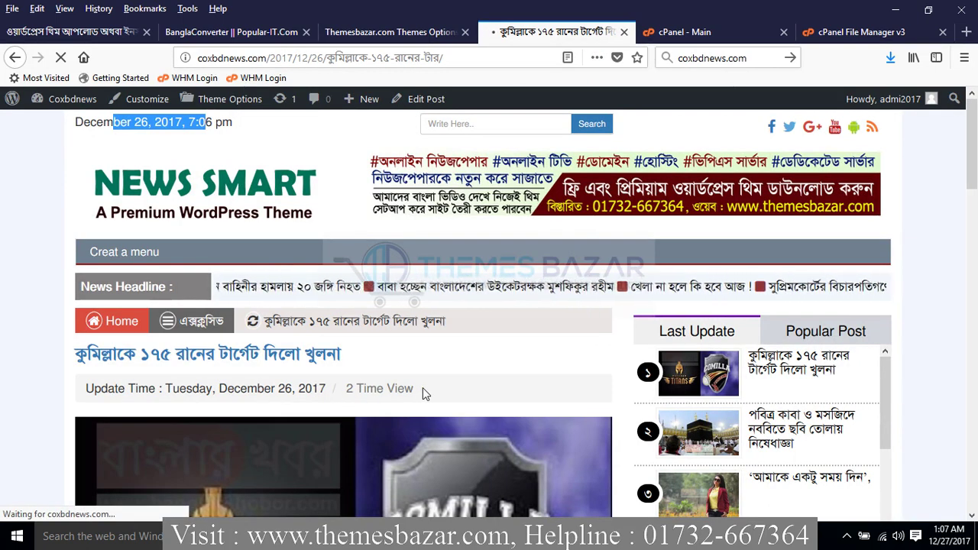
Step: Confirm the header date and article update date now appear in Bengali
{"action": "left_click", "coordinate": [343, 135]}
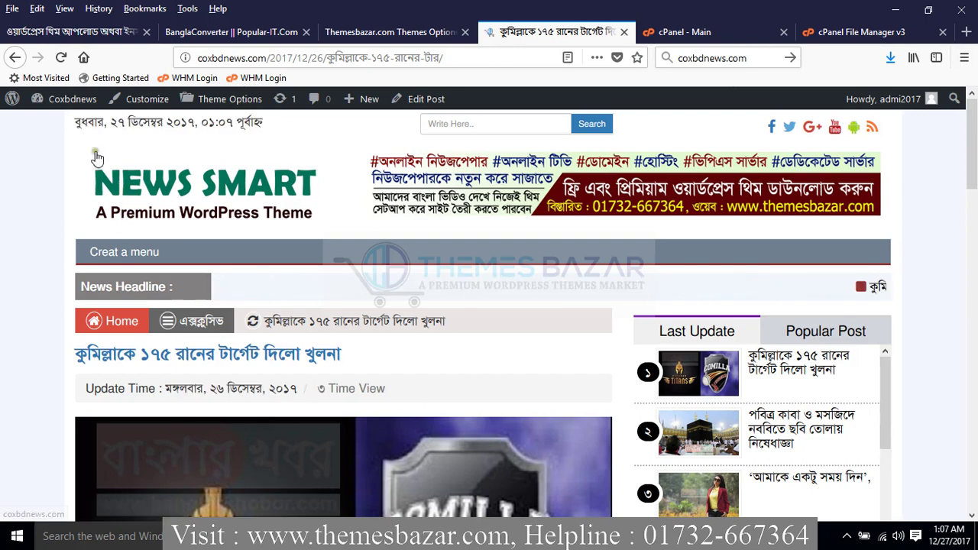
{"action": "left_click_drag", "start_coordinate": [90, 124], "coordinate": [260, 134]}
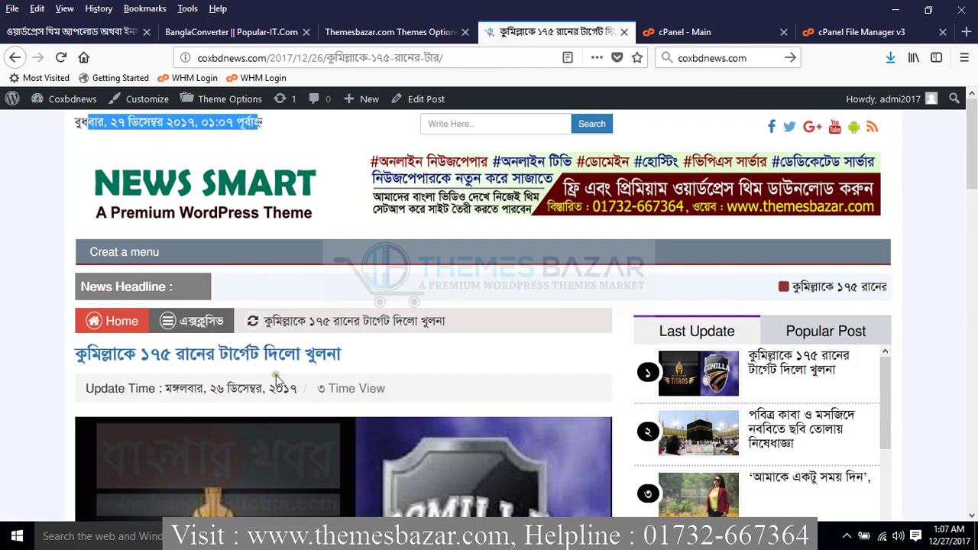
{"action": "left_click_drag", "start_coordinate": [169, 386], "coordinate": [321, 393]}
{"action": "left_click", "coordinate": [319, 390]}
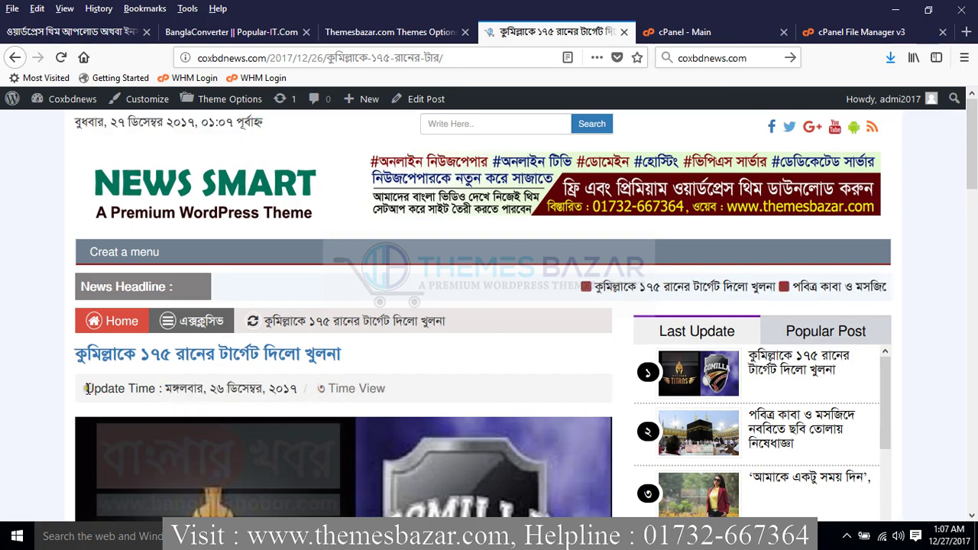
{"action": "left_click_drag", "start_coordinate": [86, 390], "coordinate": [155, 388]}
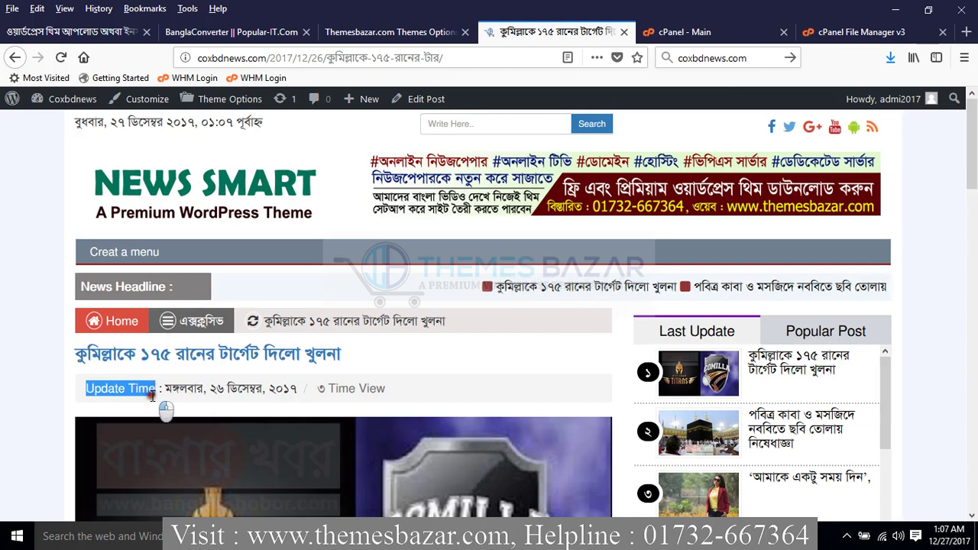
{"action": "left_click", "coordinate": [16, 397]}
{"action": "left_click_drag", "start_coordinate": [329, 388], "coordinate": [386, 387]}
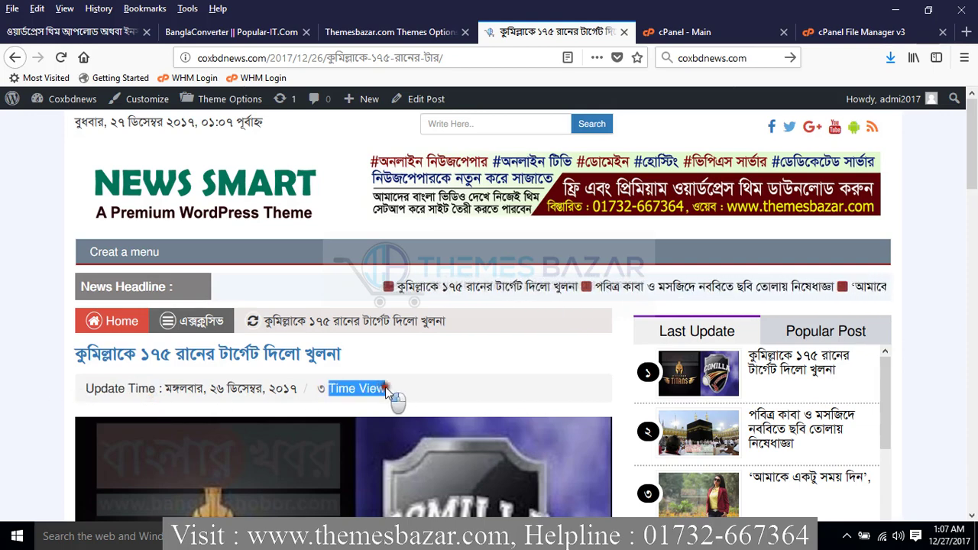
{"action": "scroll", "coordinate": [388, 389], "scroll_direction": "down", "scroll_amount": 1}
{"action": "scroll", "coordinate": [387, 386], "scroll_direction": "down", "scroll_amount": 5}
{"action": "scroll", "coordinate": [388, 386], "scroll_direction": "up", "scroll_amount": 6}
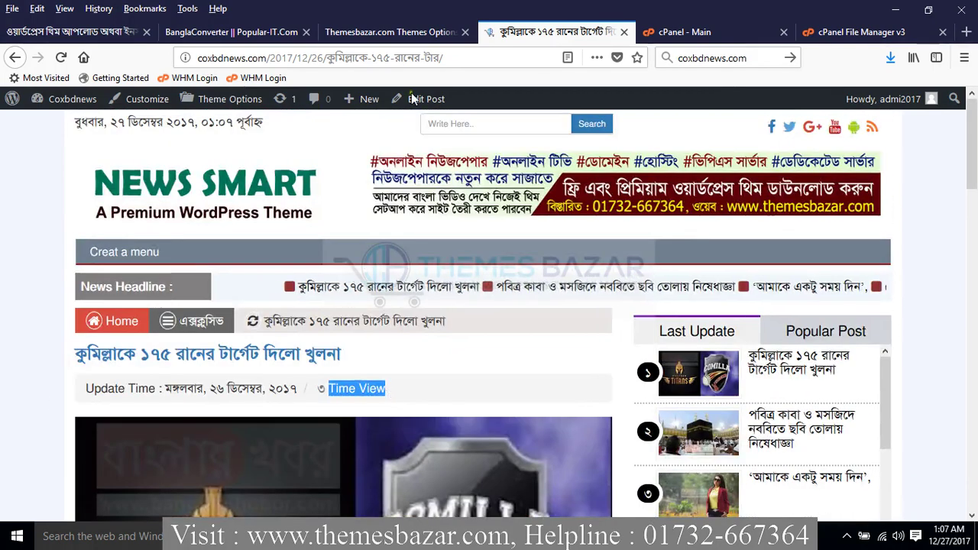
{"action": "left_click", "coordinate": [400, 32]}
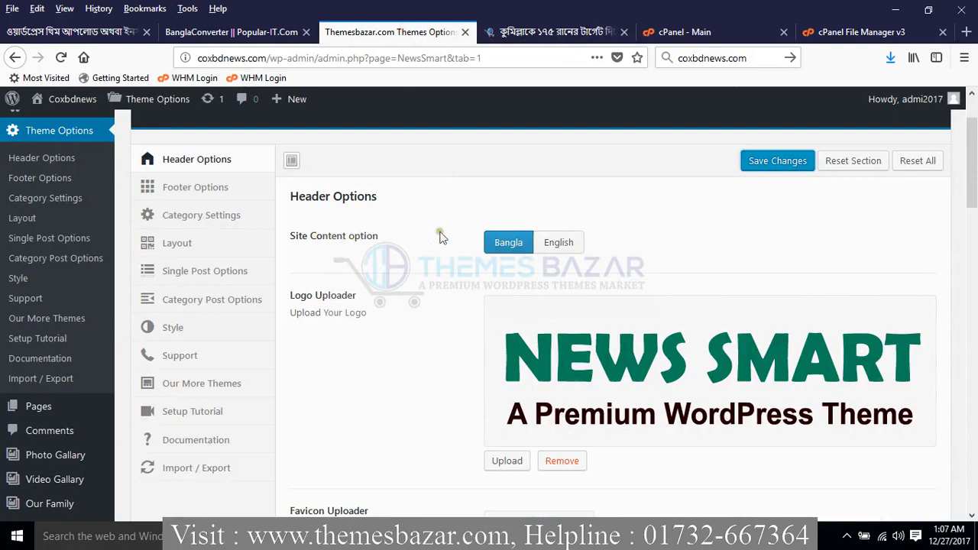
Step: Replace the NEWS SMART header logo with the uploaded Logo.gif file
{"action": "scroll", "coordinate": [535, 306], "scroll_direction": "down", "scroll_amount": 2}
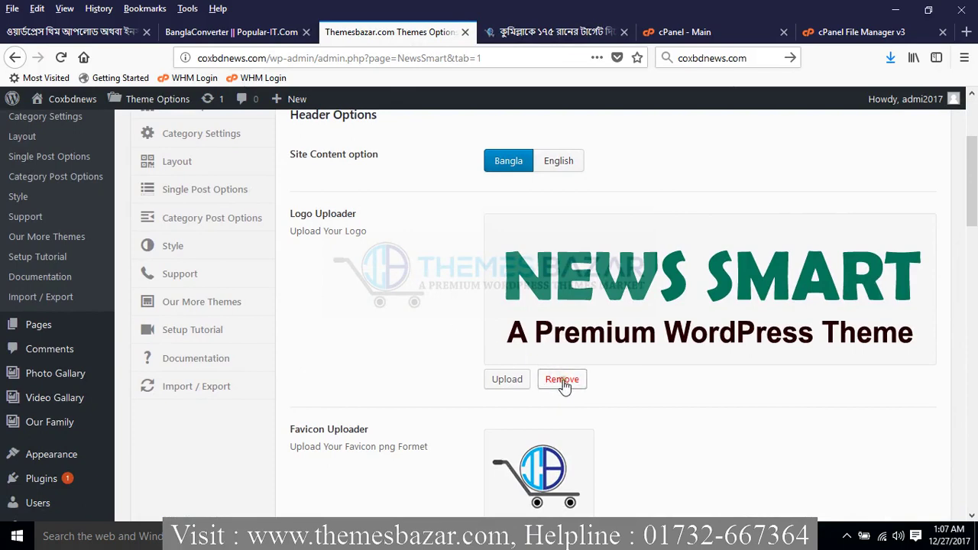
{"action": "left_click", "coordinate": [563, 380]}
{"action": "left_click", "coordinate": [506, 247]}
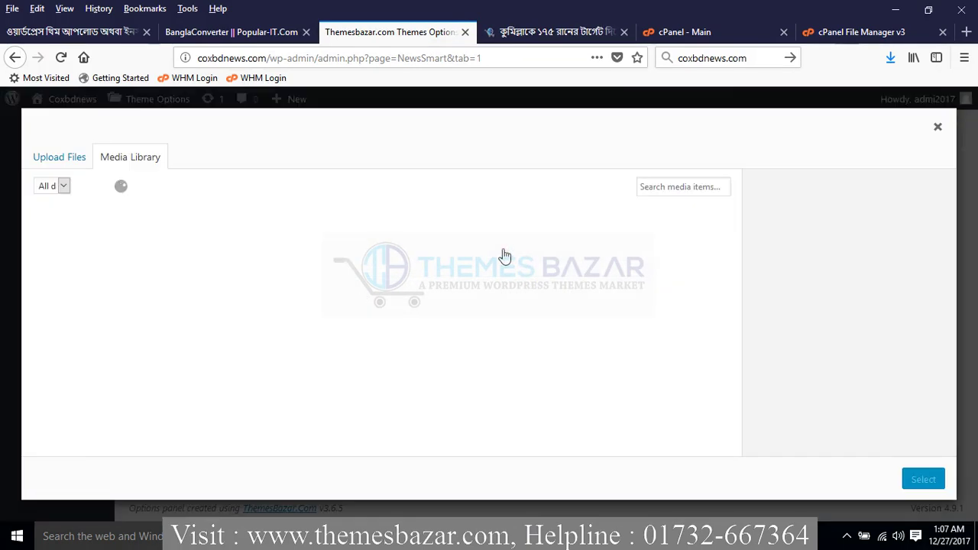
{"action": "left_click", "coordinate": [32, 158]}
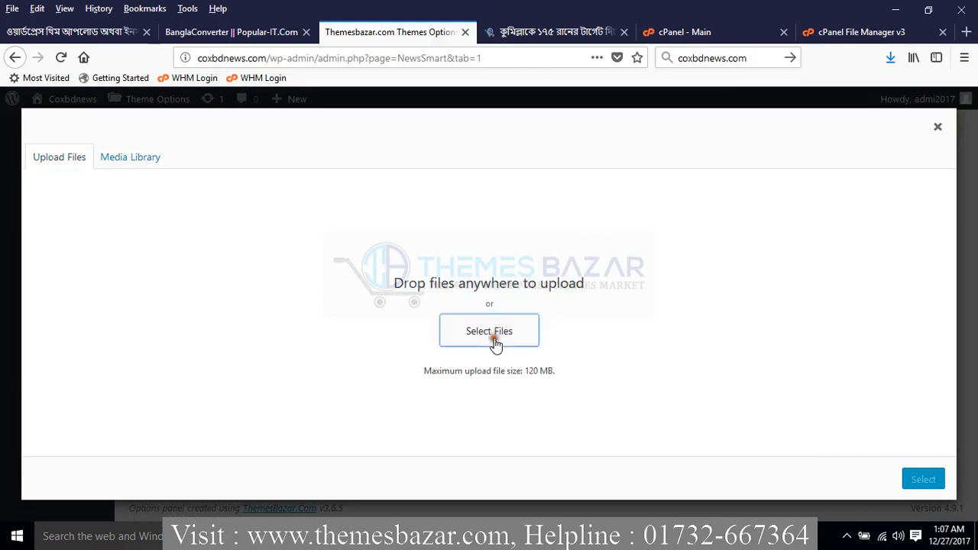
{"action": "left_click", "coordinate": [495, 344]}
{"action": "left_click", "coordinate": [344, 123]}
{"action": "left_click", "coordinate": [369, 321]}
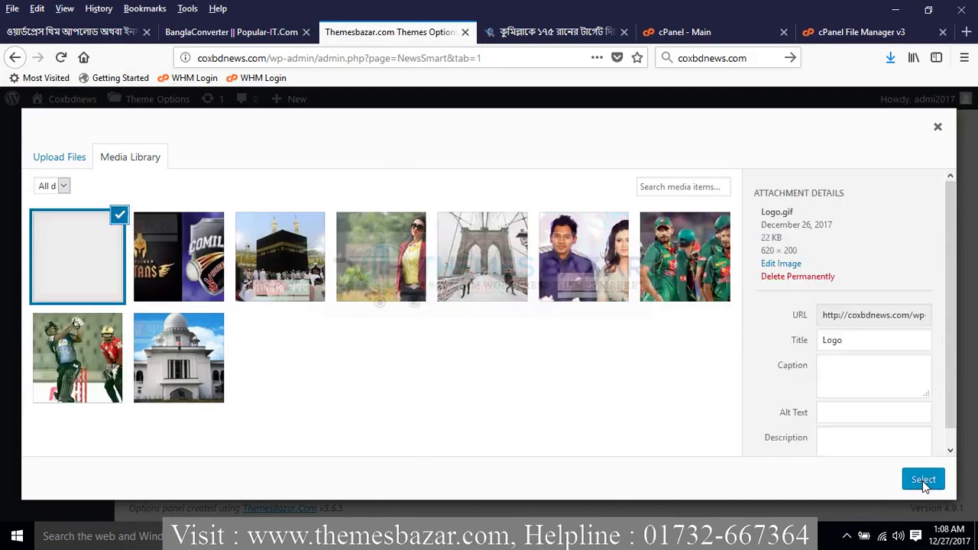
{"action": "left_click", "coordinate": [923, 481]}
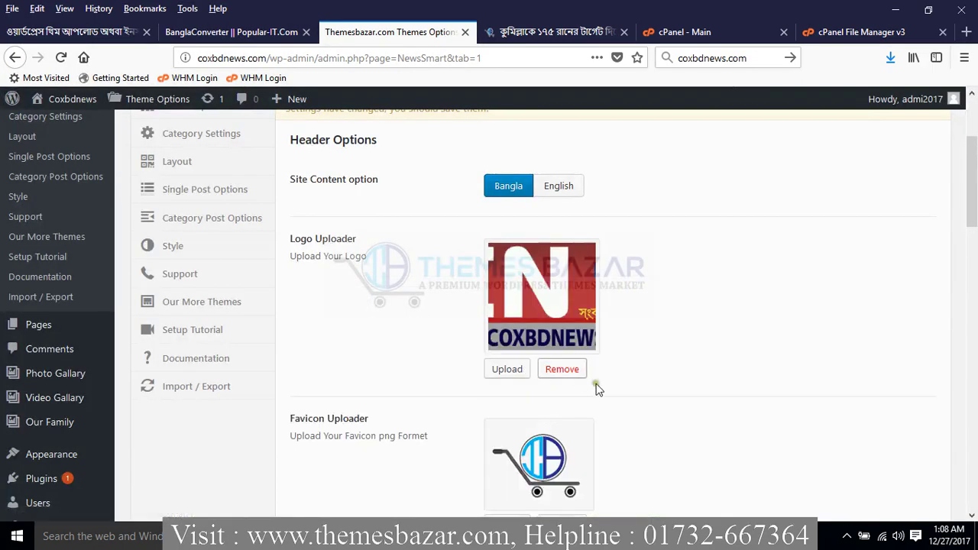
{"action": "scroll", "coordinate": [604, 397], "scroll_direction": "down", "scroll_amount": 3}
{"action": "left_click", "coordinate": [524, 34]}
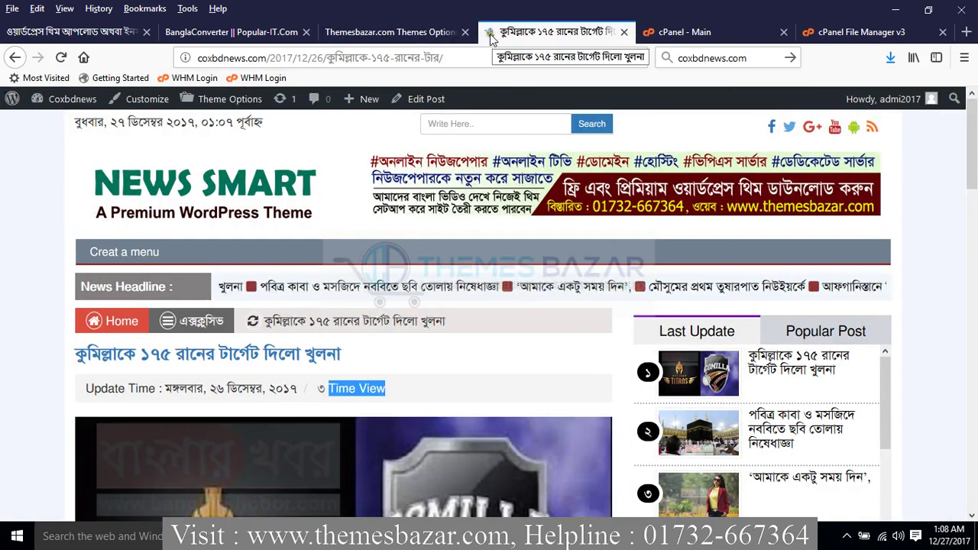
{"action": "left_click", "coordinate": [413, 32]}
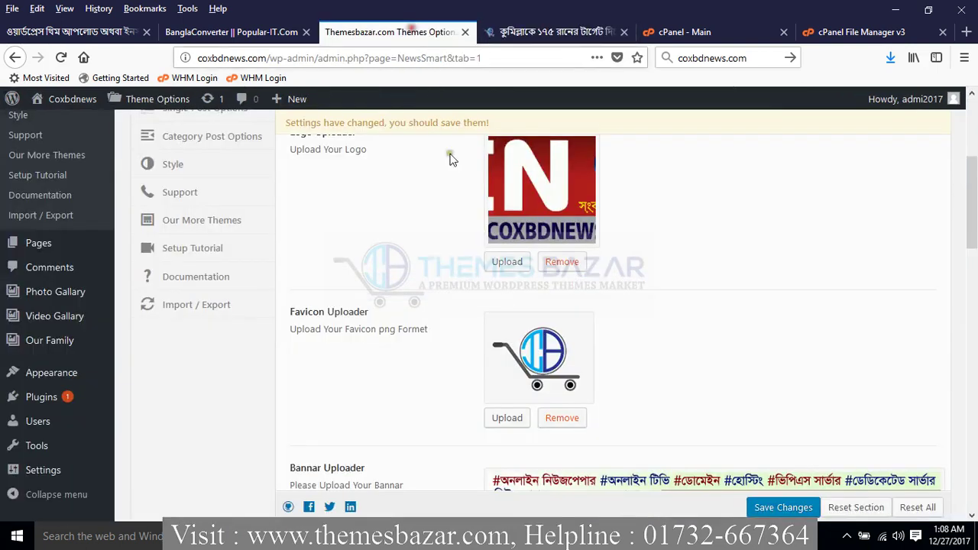
Step: Replace the favicon with the uploaded fevicon.gif file
{"action": "left_click", "coordinate": [560, 418]}
{"action": "left_click", "coordinate": [506, 320]}
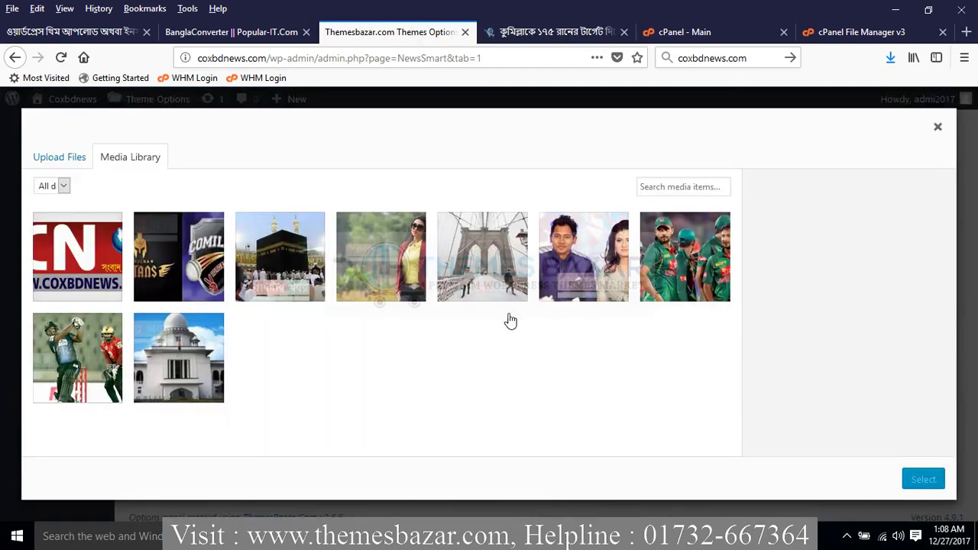
{"action": "left_click", "coordinate": [61, 157]}
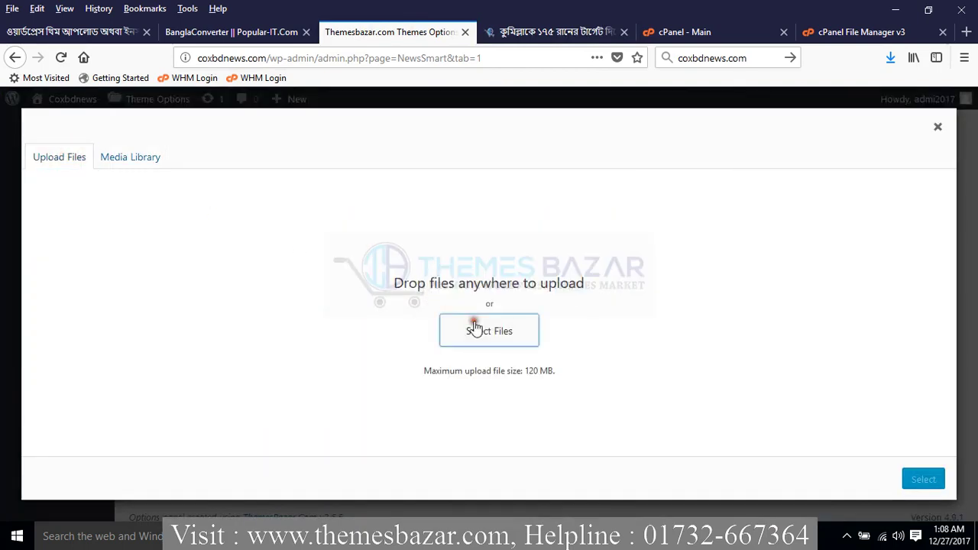
{"action": "left_click", "coordinate": [474, 327]}
{"action": "left_click", "coordinate": [256, 121]}
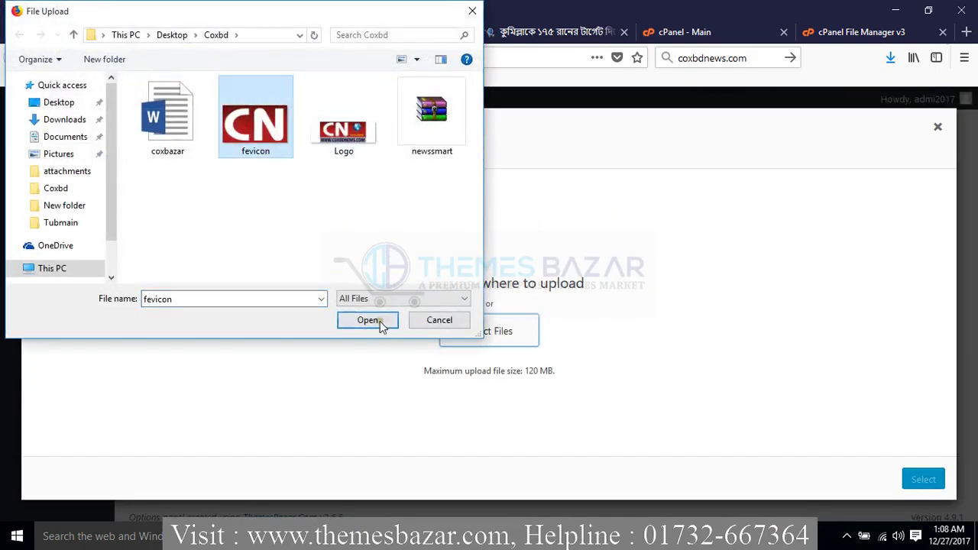
{"action": "left_click", "coordinate": [369, 320]}
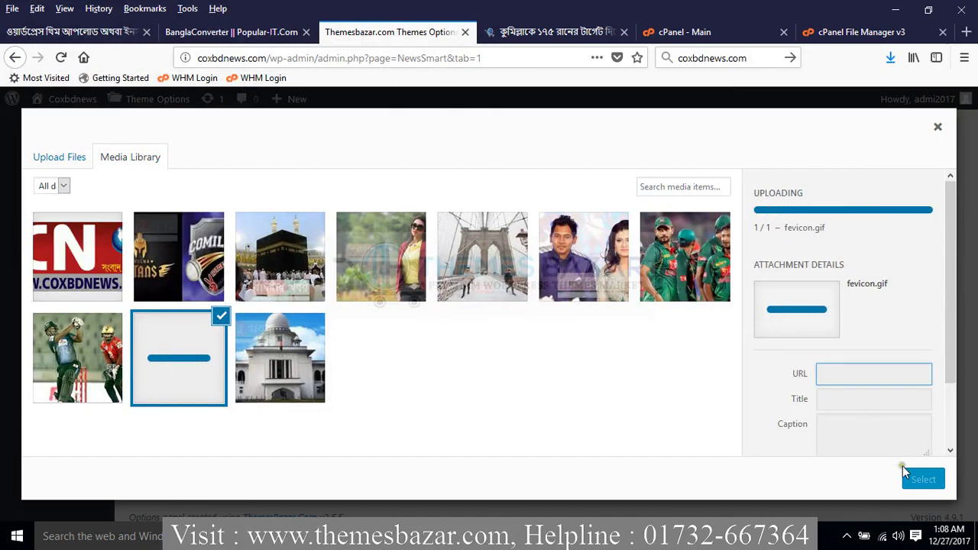
{"action": "left_click", "coordinate": [923, 480]}
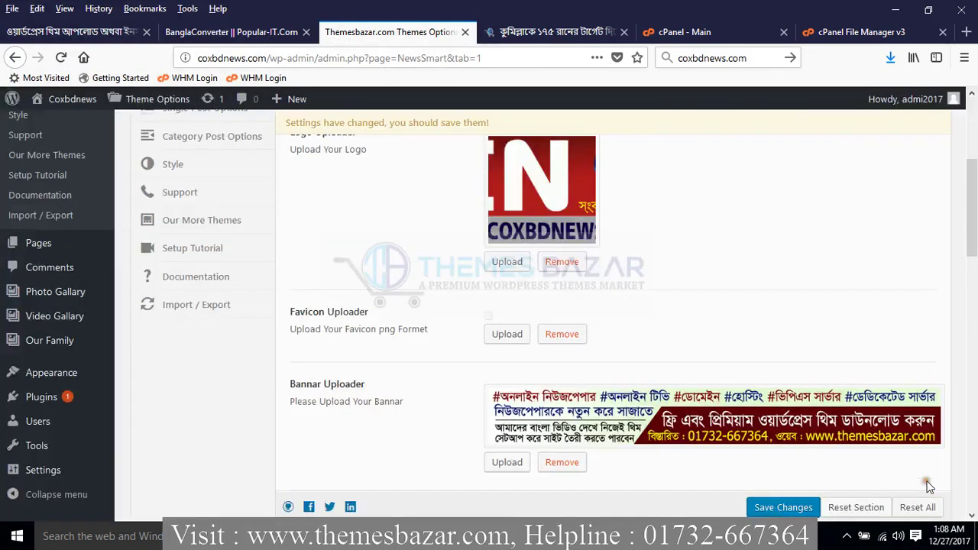
{"action": "scroll", "coordinate": [692, 410], "scroll_direction": "down", "scroll_amount": 4}
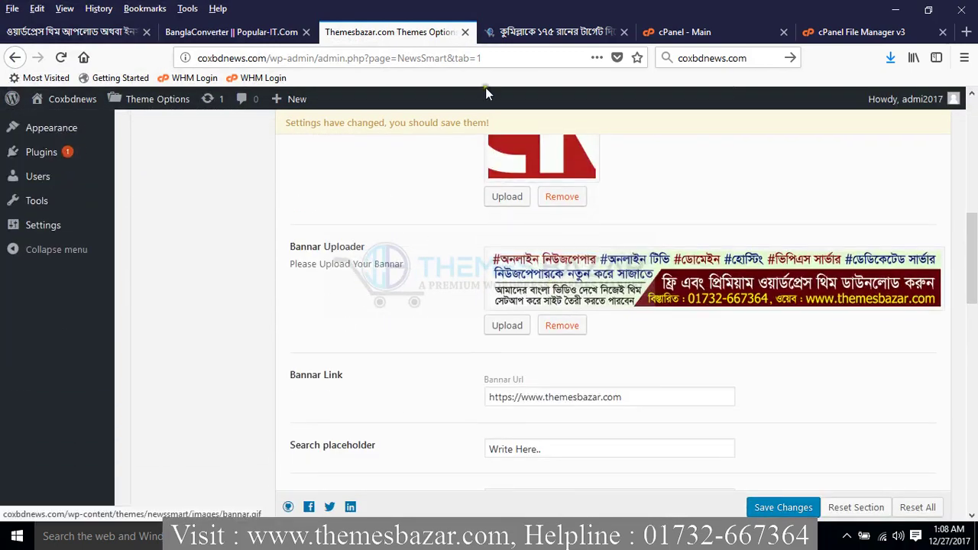
{"action": "left_click", "coordinate": [546, 32]}
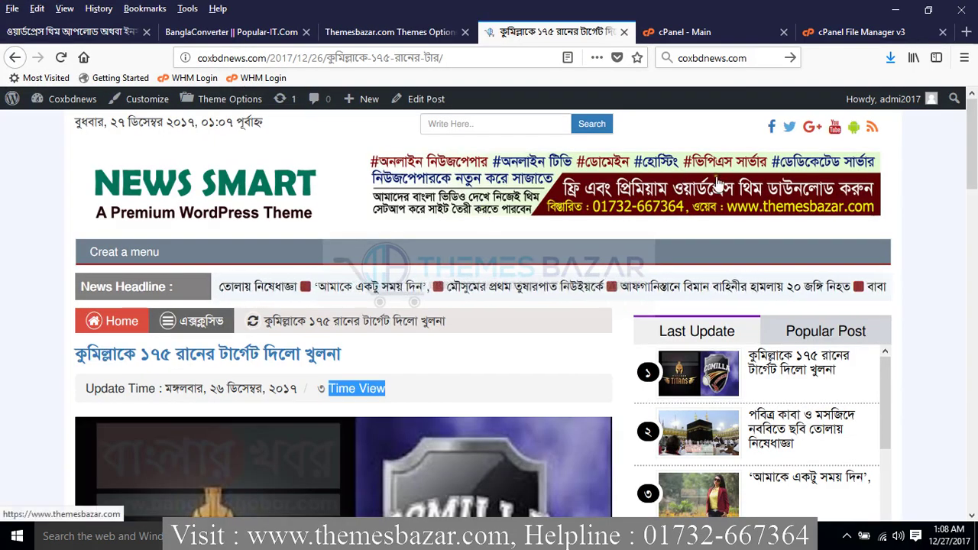
{"action": "left_click", "coordinate": [389, 33]}
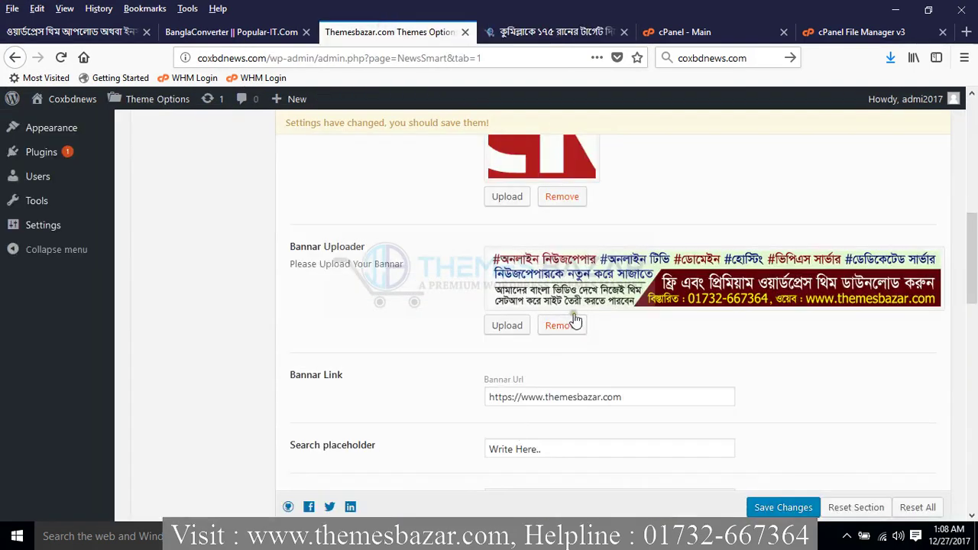
Step: Compare the live site's search box with the 'Write Here..' placeholder setting
{"action": "scroll", "coordinate": [626, 404], "scroll_direction": "down", "scroll_amount": 1}
{"action": "scroll", "coordinate": [625, 404], "scroll_direction": "down", "scroll_amount": 2}
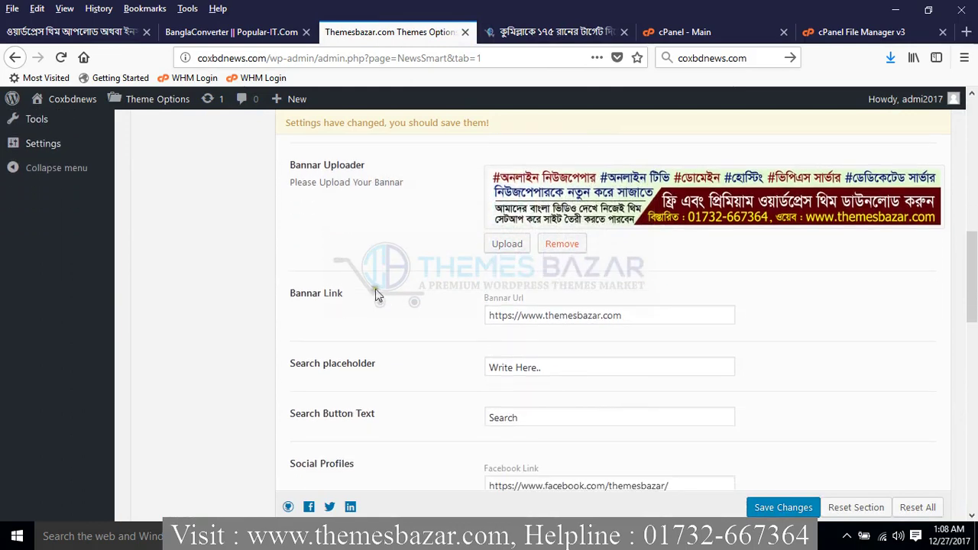
{"action": "left_click", "coordinate": [546, 32]}
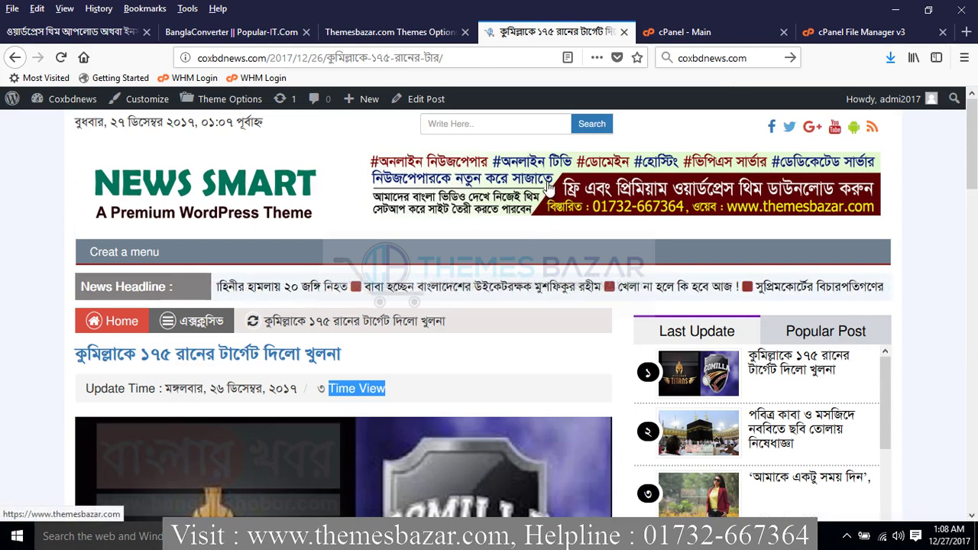
{"action": "left_click", "coordinate": [361, 34]}
{"action": "scroll", "coordinate": [479, 367], "scroll_direction": "down", "scroll_amount": 2}
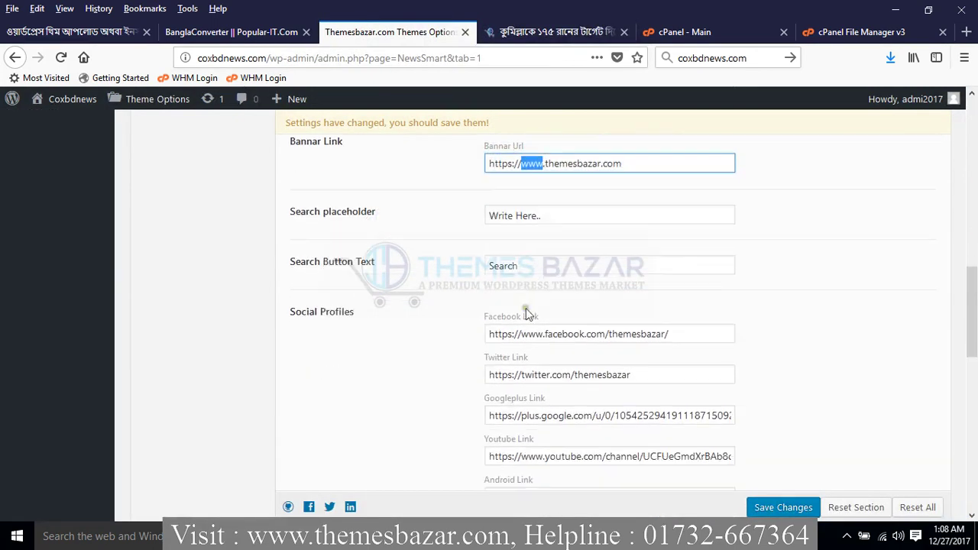
{"action": "scroll", "coordinate": [540, 248], "scroll_direction": "up", "scroll_amount": 2}
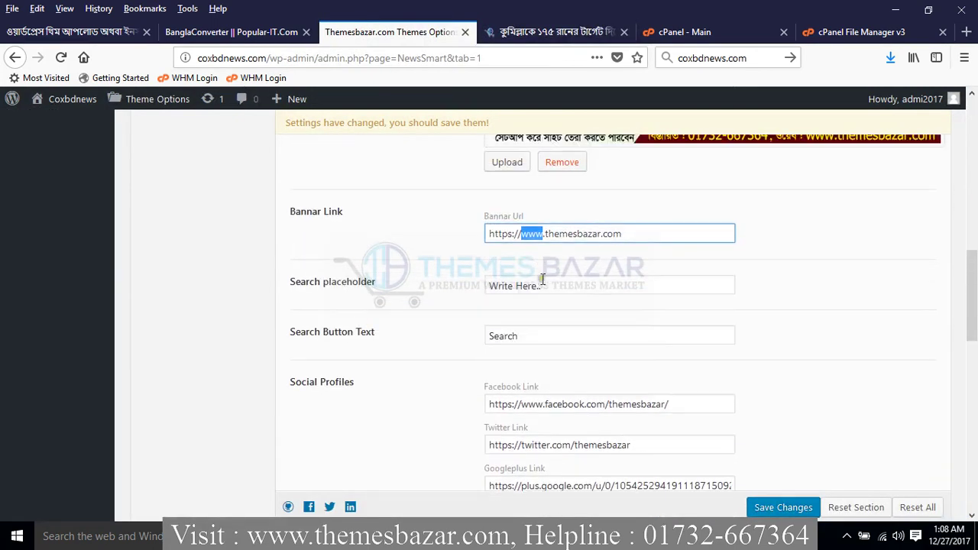
{"action": "left_click", "coordinate": [550, 298]}
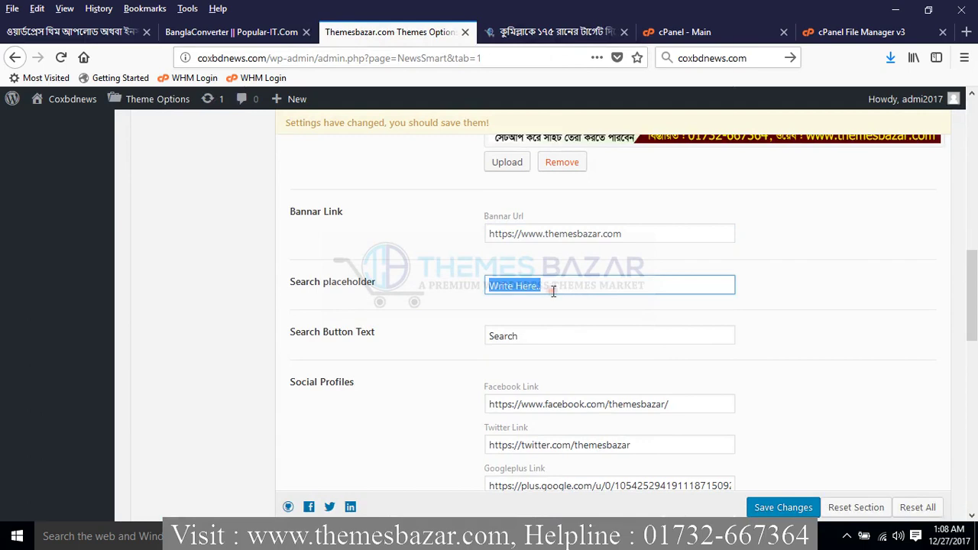
{"action": "left_click", "coordinate": [554, 33]}
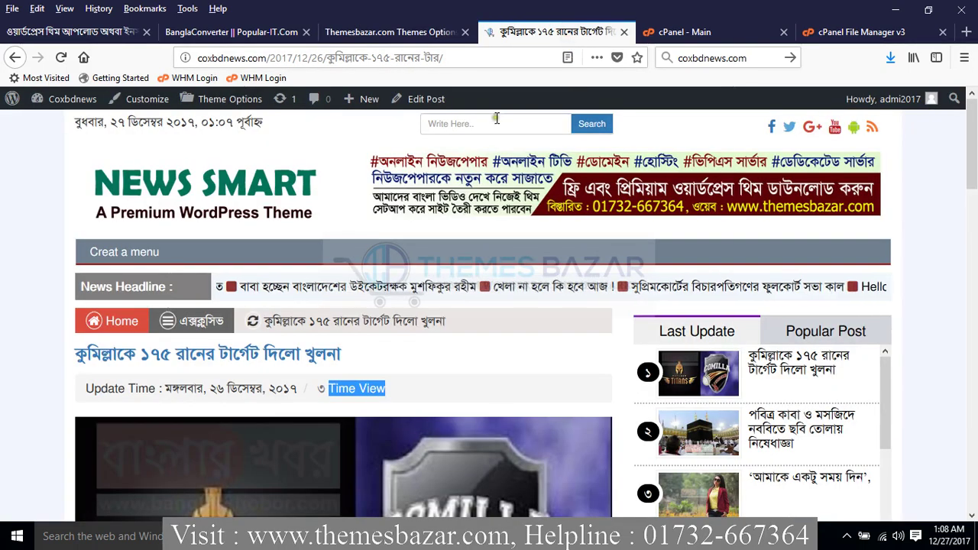
{"action": "left_click", "coordinate": [421, 30]}
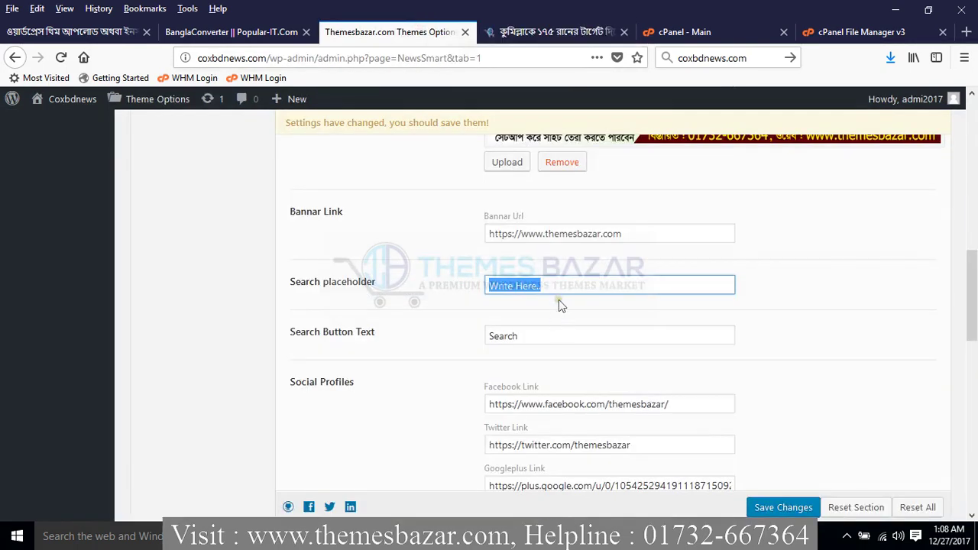
Step: Replace the search placeholder with the Bangla phrase এখানে লিখুন.. from the converter
{"action": "key", "text": "BackSpace"}
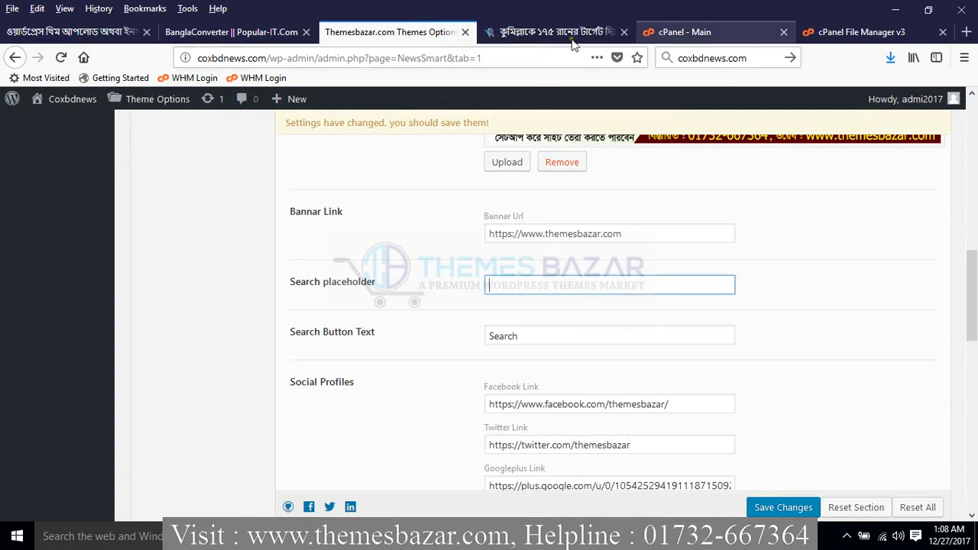
{"action": "left_click", "coordinate": [306, 34]}
{"action": "scroll", "coordinate": [467, 293], "scroll_direction": "down", "scroll_amount": 2}
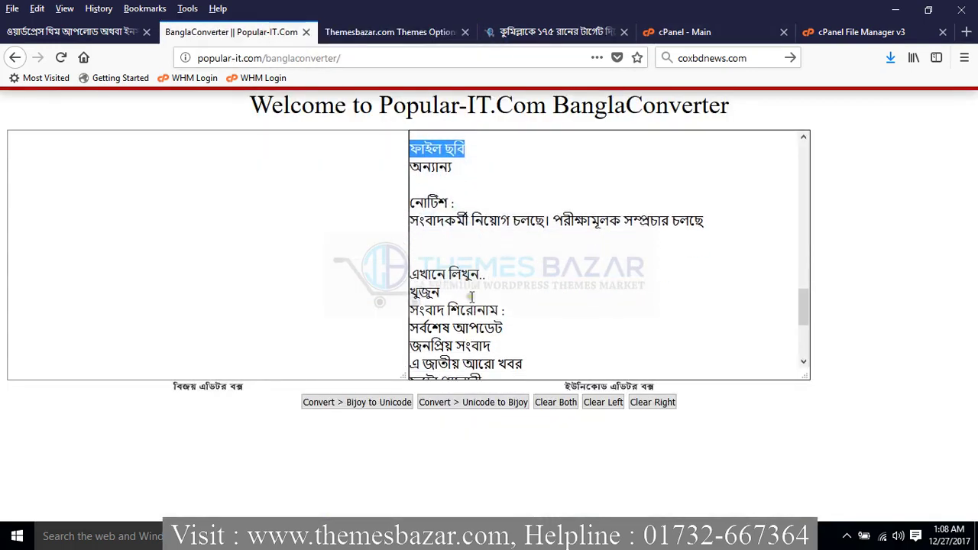
{"action": "triple_click", "coordinate": [448, 273]}
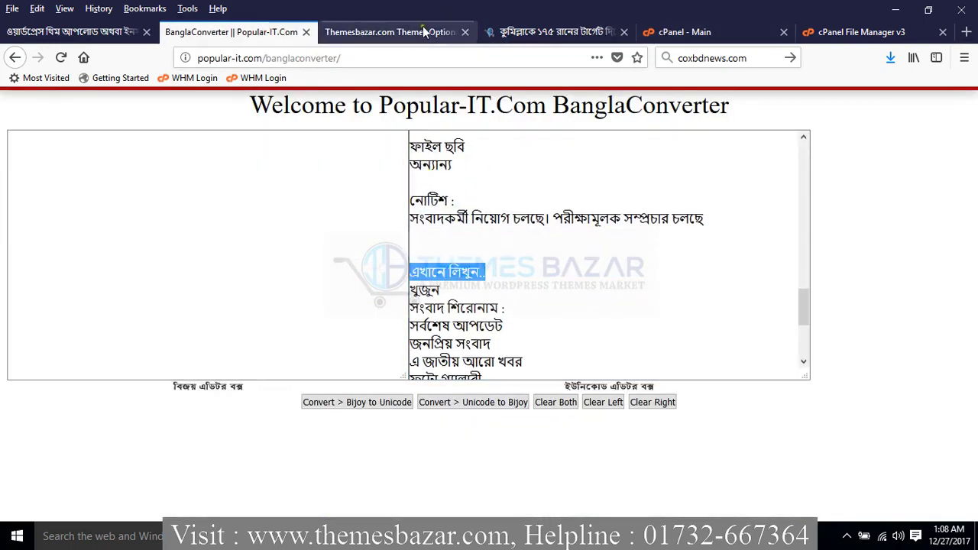
{"action": "left_click", "coordinate": [428, 33]}
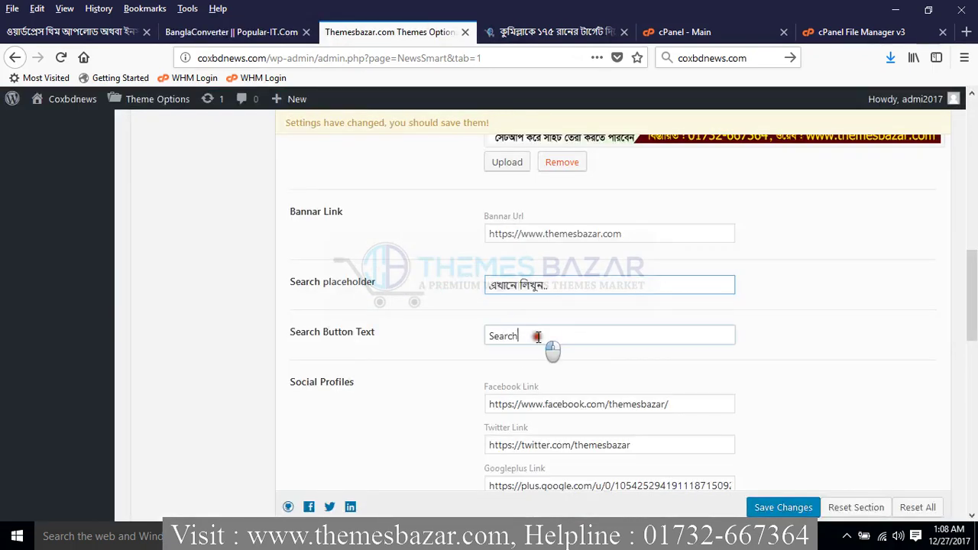
Step: Replace the 'Search' button text with the Bangla word খুজুন
{"action": "double_click", "coordinate": [540, 338]}
{"action": "scroll", "coordinate": [647, 319], "scroll_direction": "up", "scroll_amount": 3}
{"action": "scroll", "coordinate": [647, 318], "scroll_direction": "up", "scroll_amount": 1}
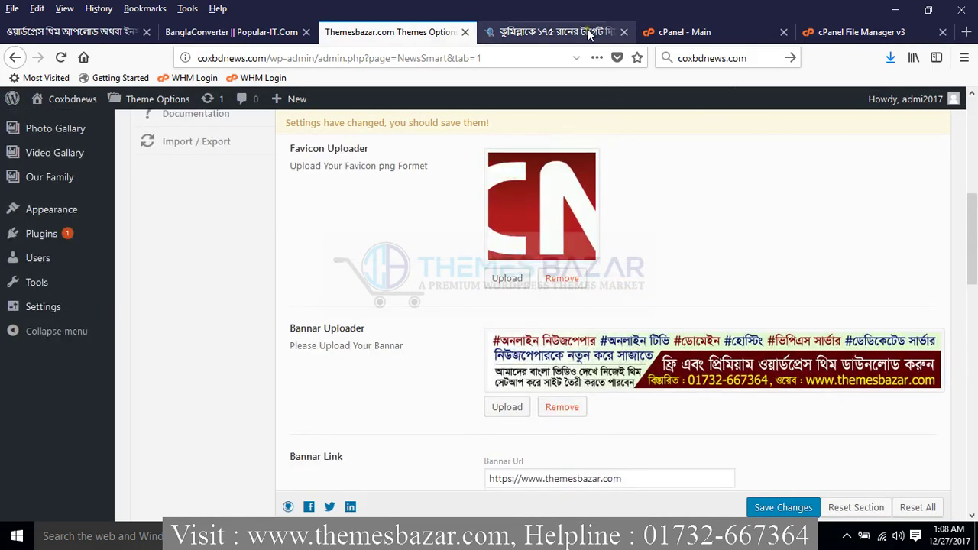
{"action": "left_click", "coordinate": [552, 32]}
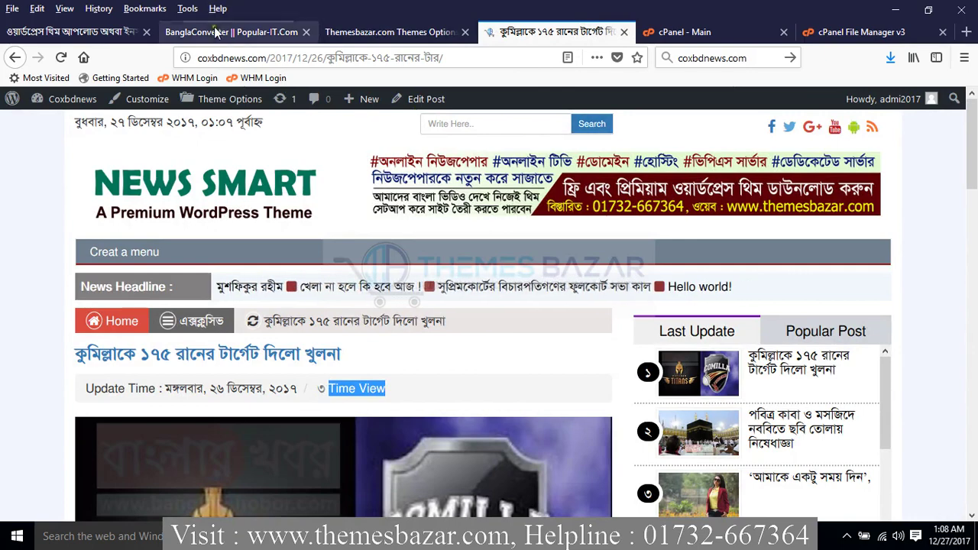
{"action": "left_click", "coordinate": [231, 32]}
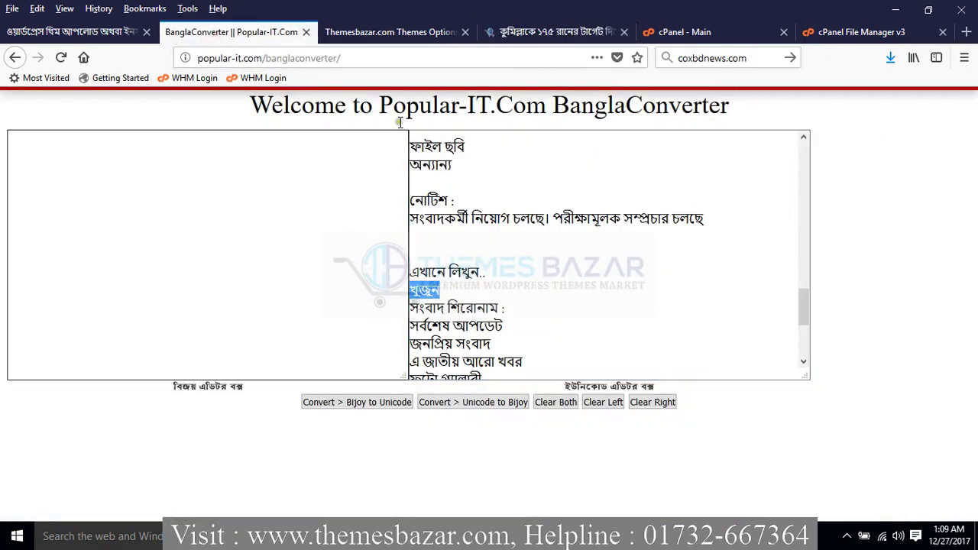
{"action": "left_click", "coordinate": [404, 33]}
{"action": "scroll", "coordinate": [537, 449], "scroll_direction": "down", "scroll_amount": 4}
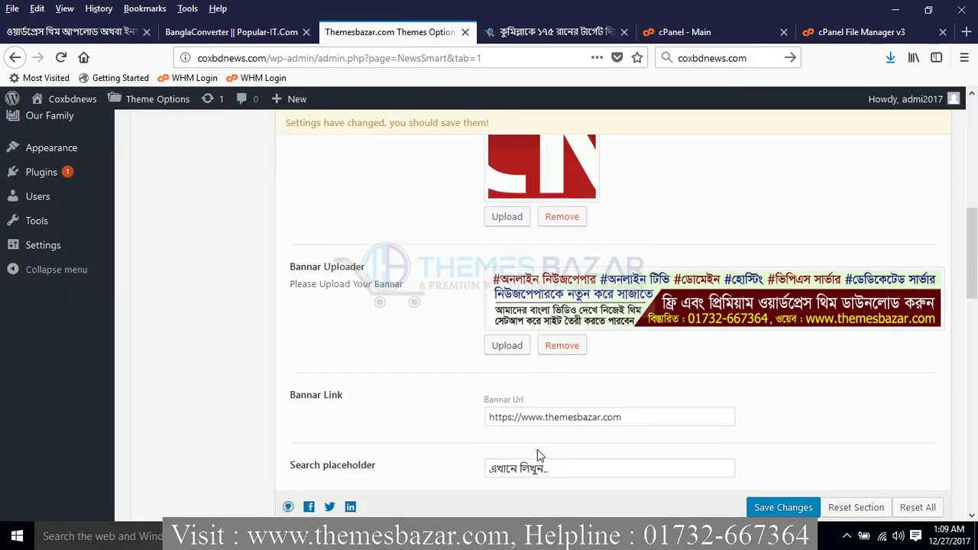
{"action": "double_click", "coordinate": [552, 369]}
{"action": "scroll", "coordinate": [564, 365], "scroll_direction": "down", "scroll_amount": 2}
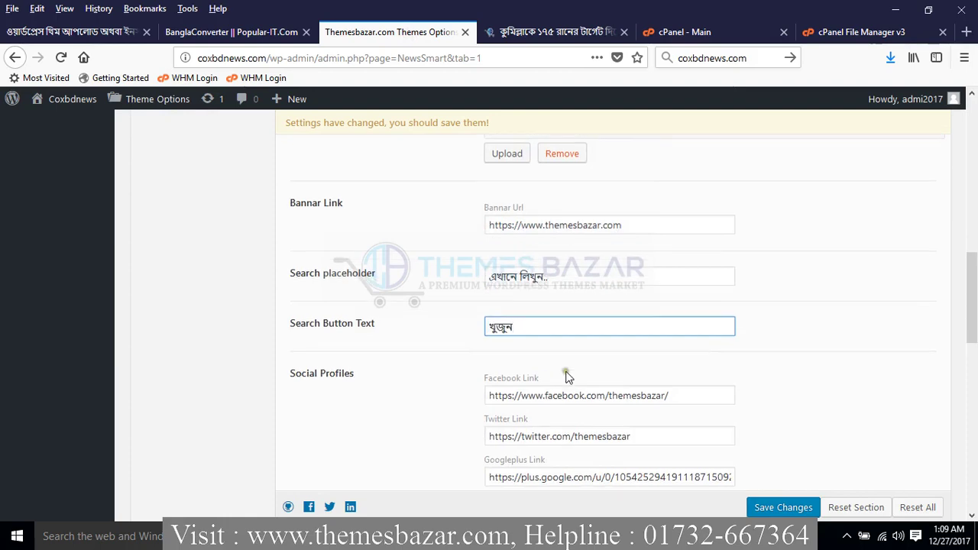
{"action": "scroll", "coordinate": [629, 371], "scroll_direction": "down", "scroll_amount": 2}
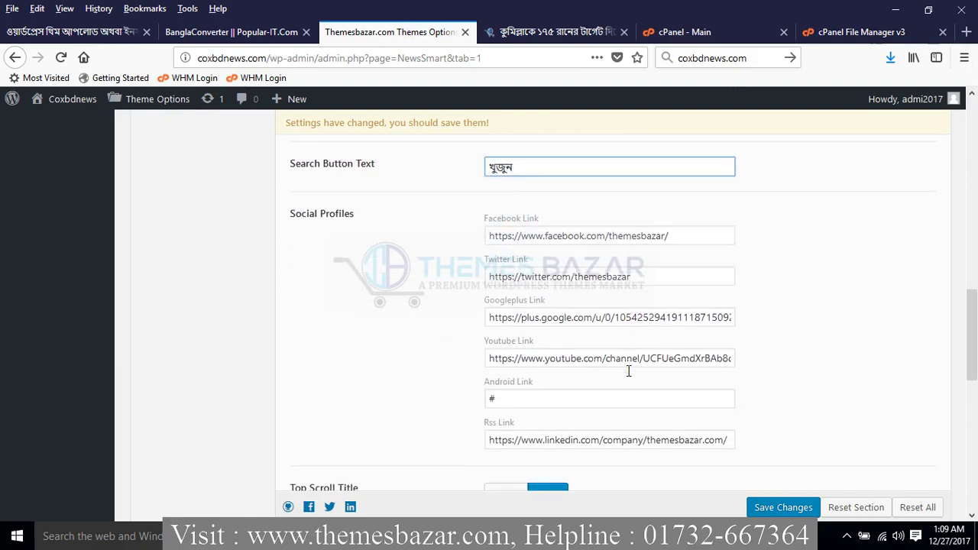
{"action": "scroll", "coordinate": [629, 372], "scroll_direction": "down", "scroll_amount": 2}
{"action": "scroll", "coordinate": [530, 203], "scroll_direction": "up", "scroll_amount": 2}
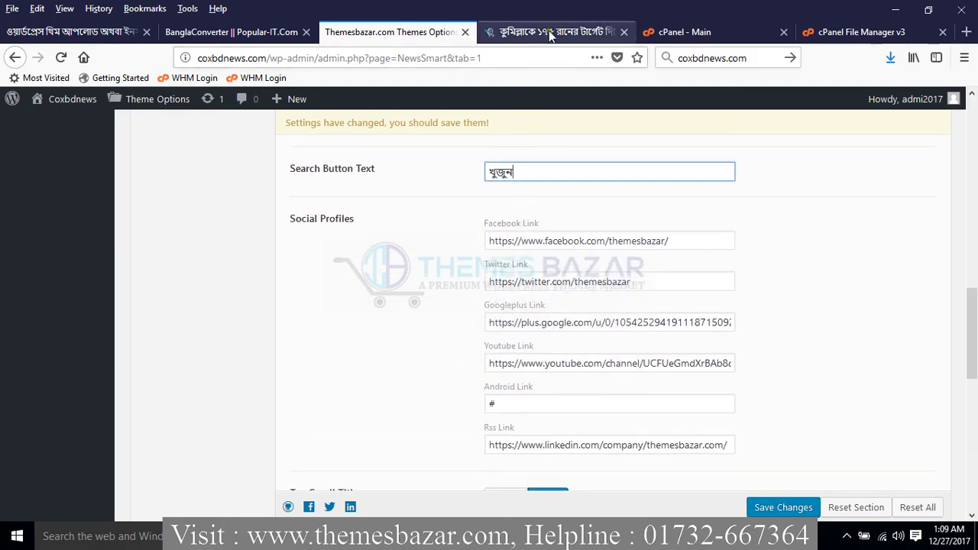
{"action": "left_click", "coordinate": [551, 31]}
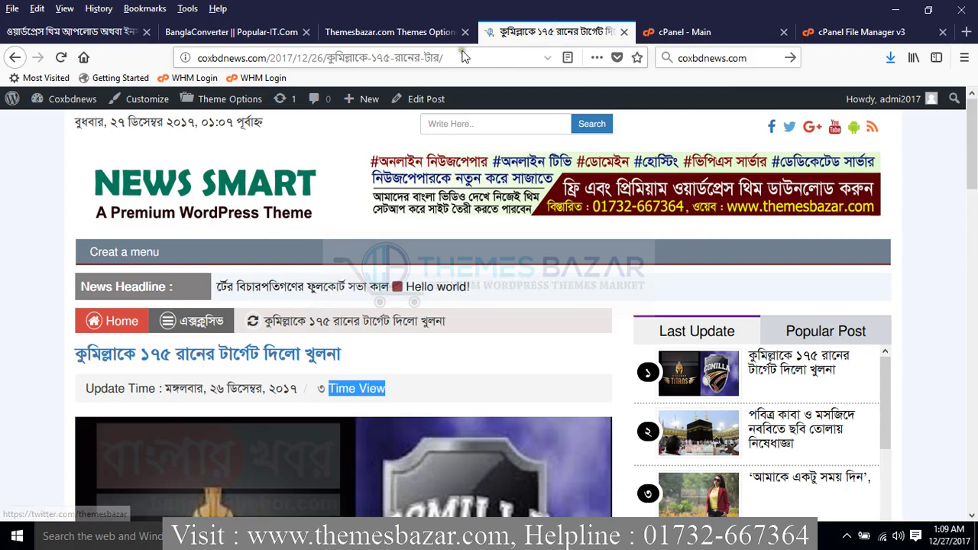
{"action": "left_click", "coordinate": [394, 31]}
{"action": "left_click_drag", "start_coordinate": [691, 240], "coordinate": [476, 252]}
{"action": "left_click", "coordinate": [655, 243]}
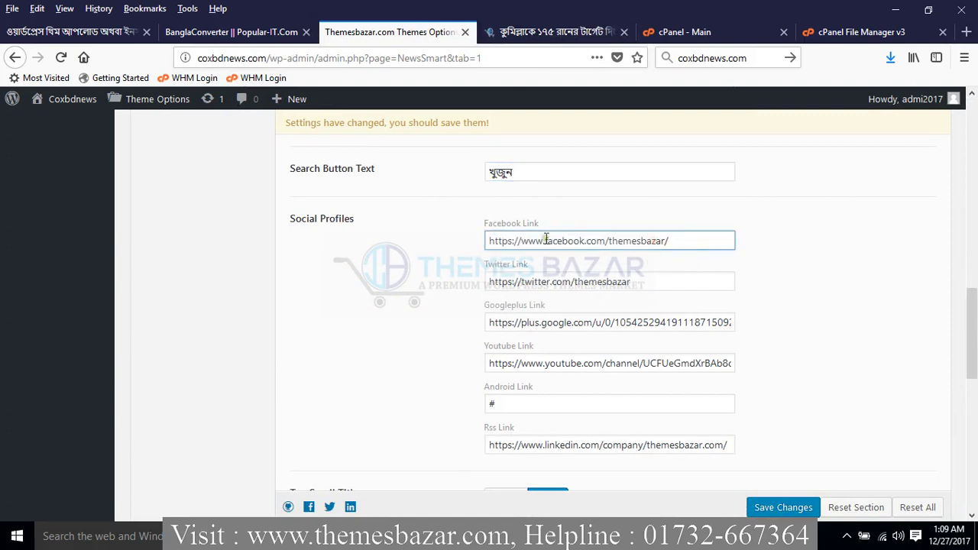
{"action": "left_click_drag", "start_coordinate": [546, 240], "coordinate": [722, 240]}
{"action": "left_click", "coordinate": [511, 242]}
{"action": "left_click", "coordinate": [475, 242]}
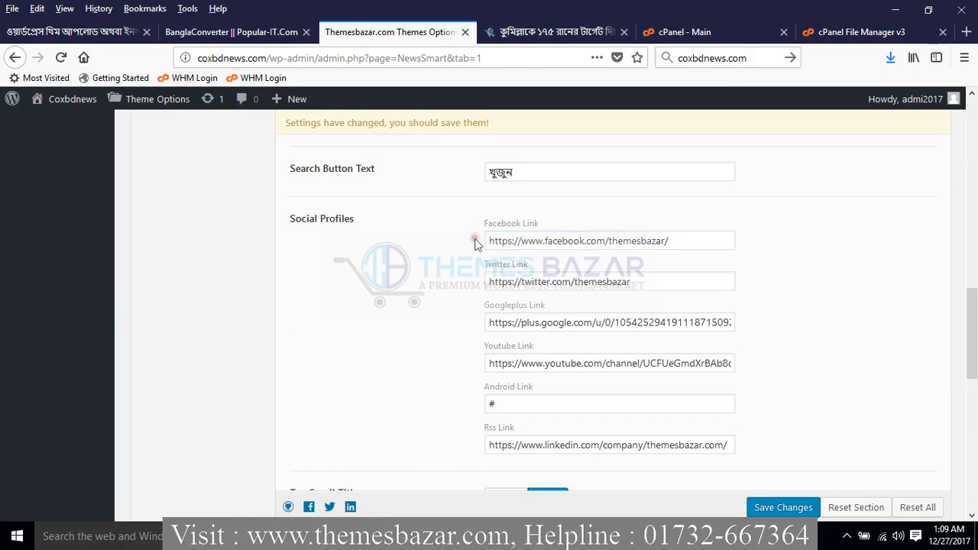
{"action": "left_click", "coordinate": [547, 242]}
{"action": "left_click_drag", "start_coordinate": [545, 241], "coordinate": [772, 240]}
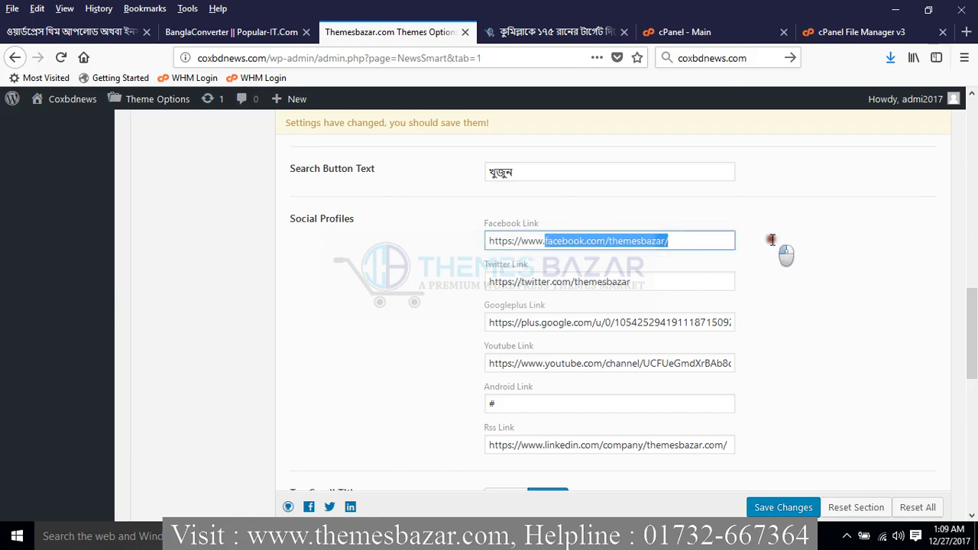
{"action": "left_click_drag", "start_coordinate": [523, 282], "coordinate": [679, 324]}
{"action": "left_click_drag", "start_coordinate": [520, 324], "coordinate": [884, 299]}
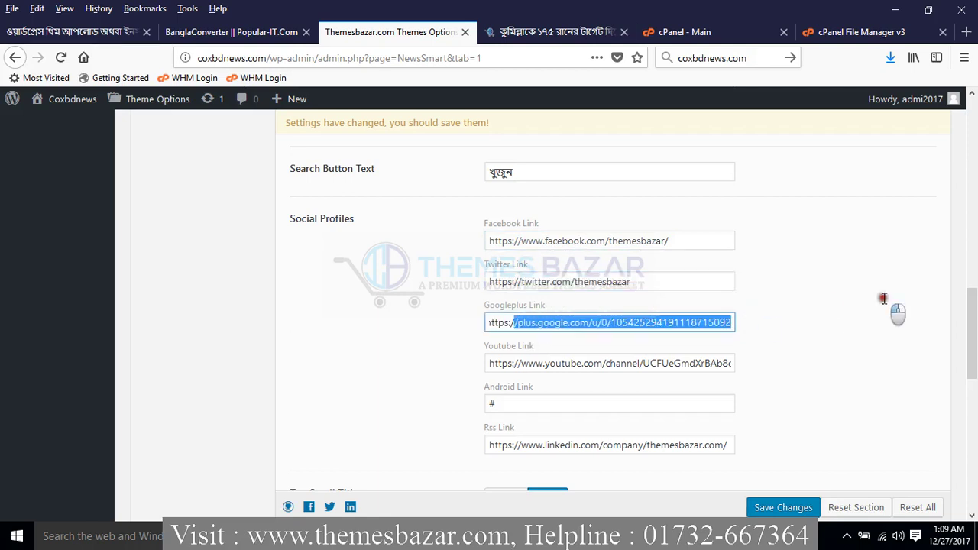
{"action": "left_click", "coordinate": [561, 367]}
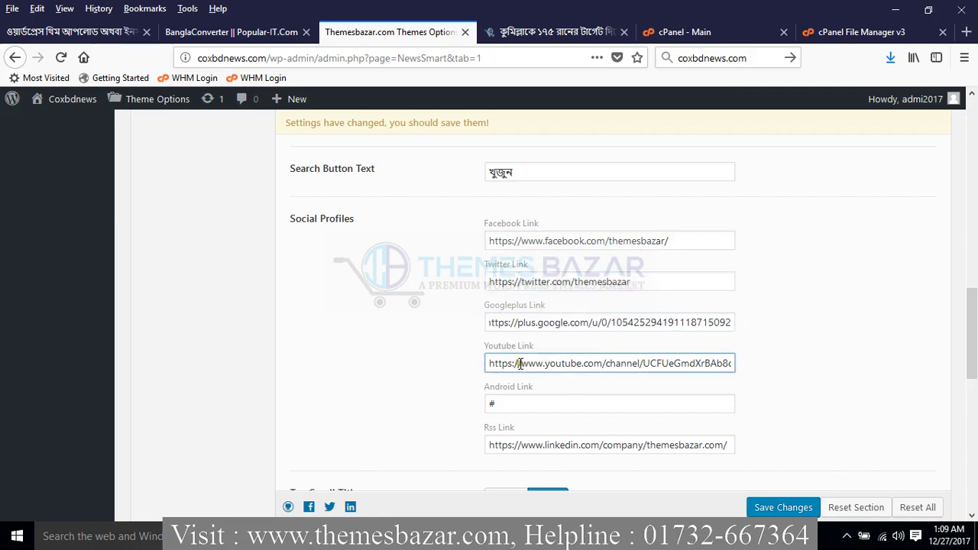
{"action": "left_click_drag", "start_coordinate": [520, 364], "coordinate": [803, 367]}
{"action": "scroll", "coordinate": [683, 411], "scroll_direction": "down", "scroll_amount": 2}
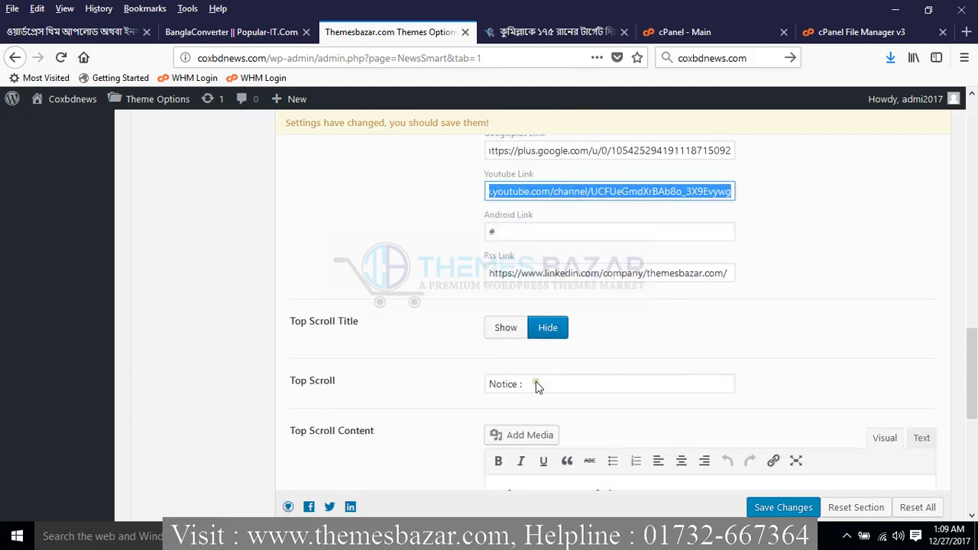
Step: Save the Bangla search settings and view the live home page
{"action": "scroll", "coordinate": [535, 387], "scroll_direction": "down", "scroll_amount": 3}
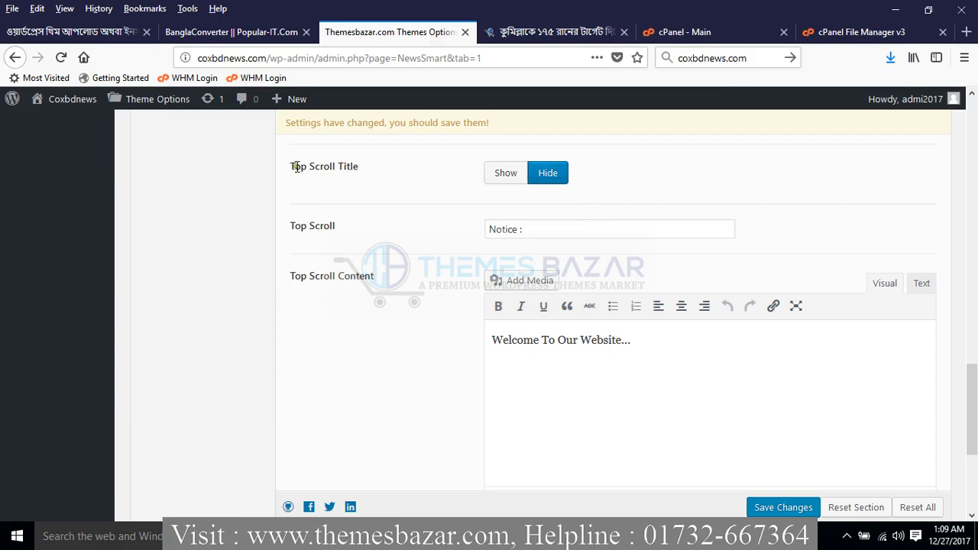
{"action": "left_click_drag", "start_coordinate": [296, 167], "coordinate": [354, 172]}
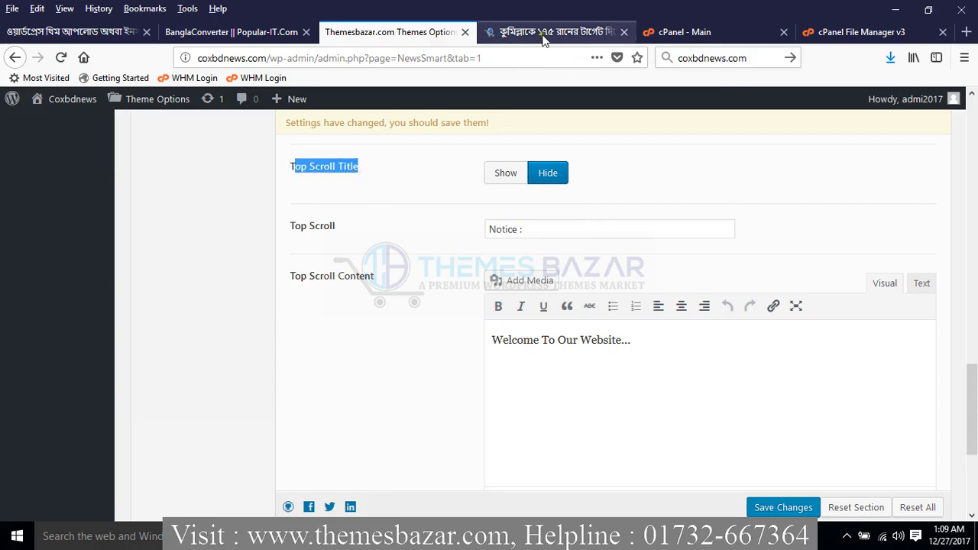
{"action": "left_click", "coordinate": [808, 510]}
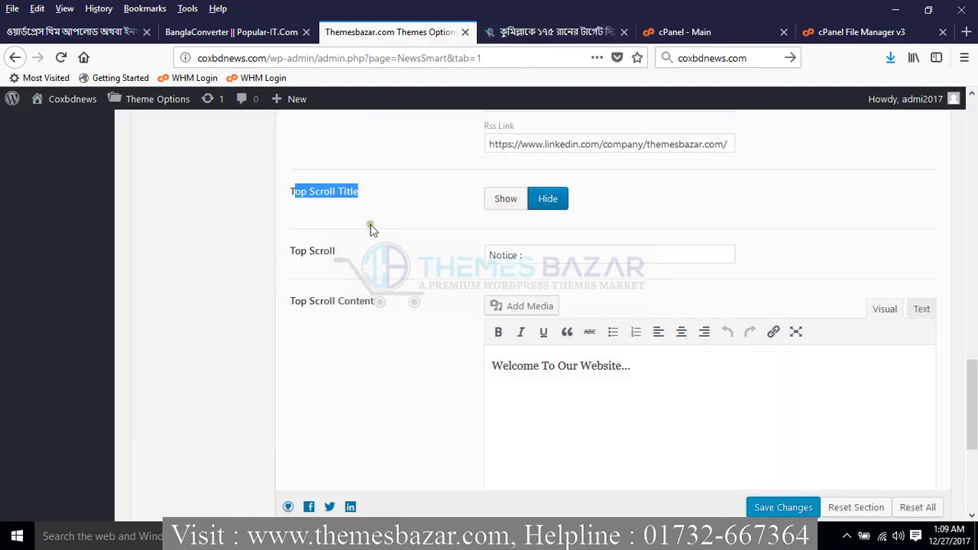
{"action": "left_click", "coordinate": [539, 34]}
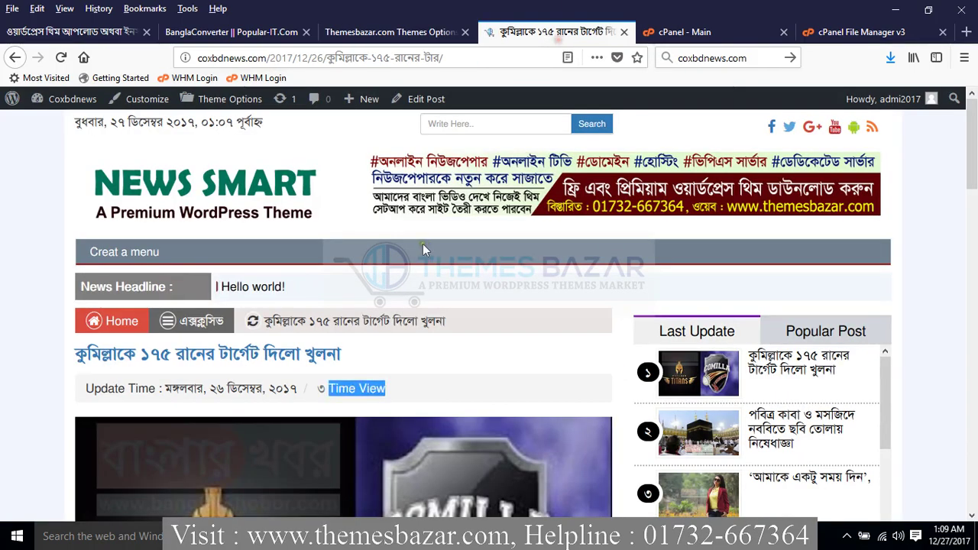
{"action": "left_click", "coordinate": [176, 190]}
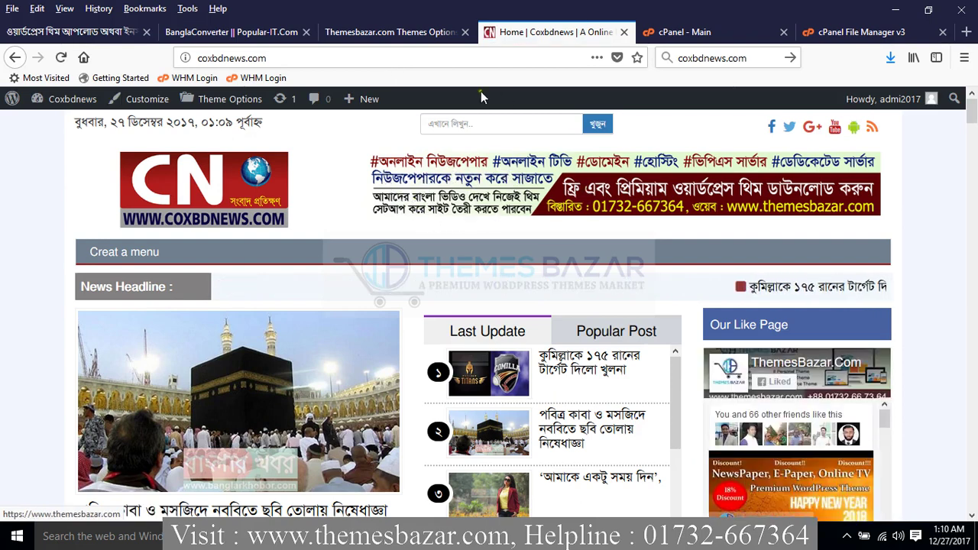
Step: Set Top Scroll Title to Show, save, and check the home page
{"action": "left_click", "coordinate": [397, 32]}
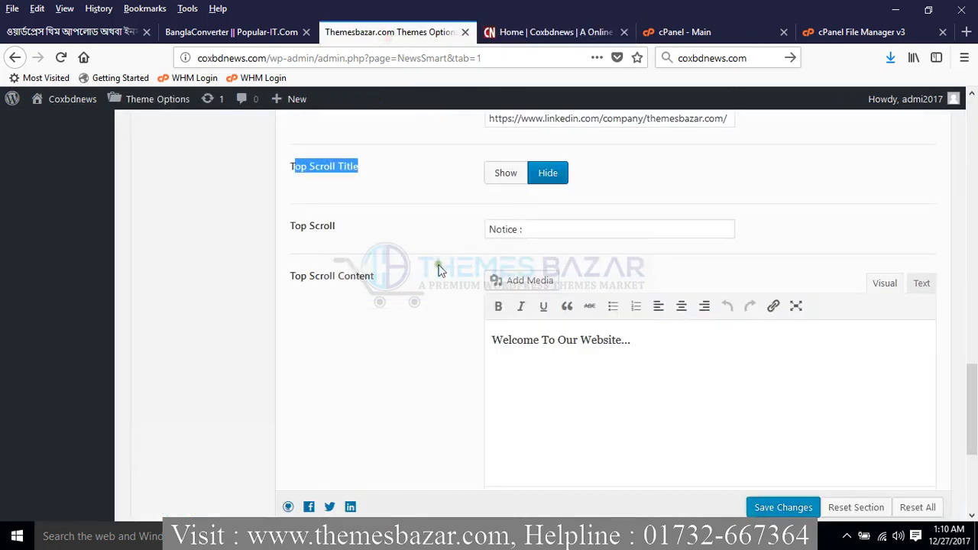
{"action": "left_click_drag", "start_coordinate": [301, 228], "coordinate": [330, 226]}
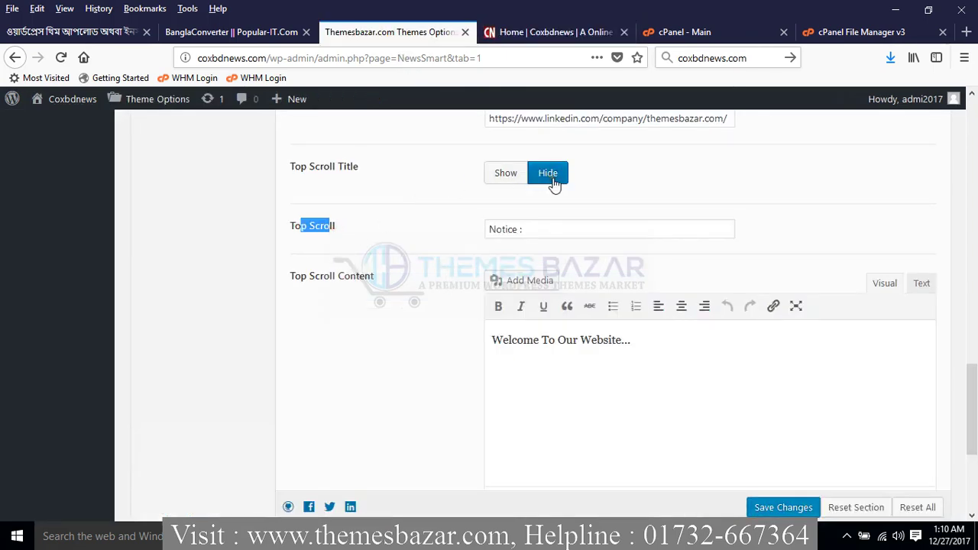
{"action": "left_click", "coordinate": [508, 176]}
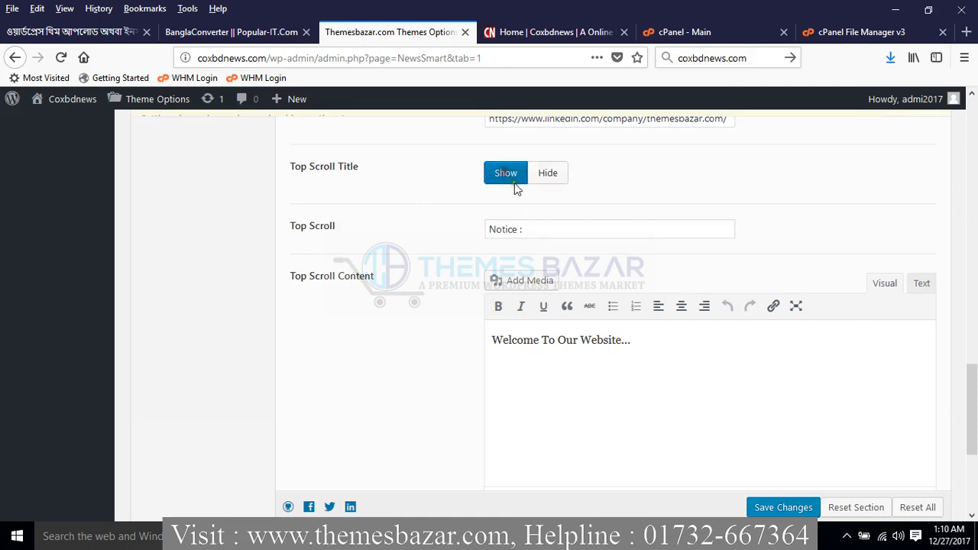
{"action": "left_click", "coordinate": [787, 508]}
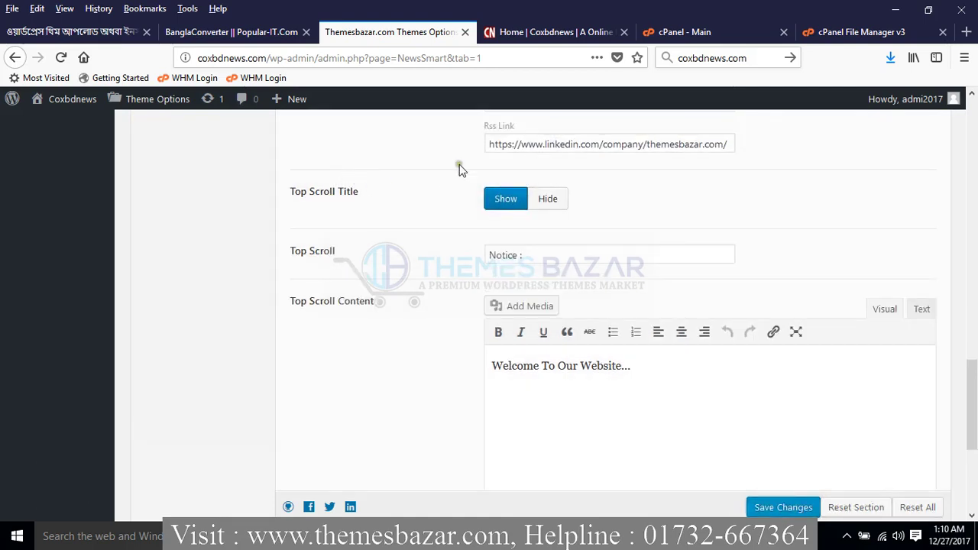
{"action": "left_click", "coordinate": [539, 37]}
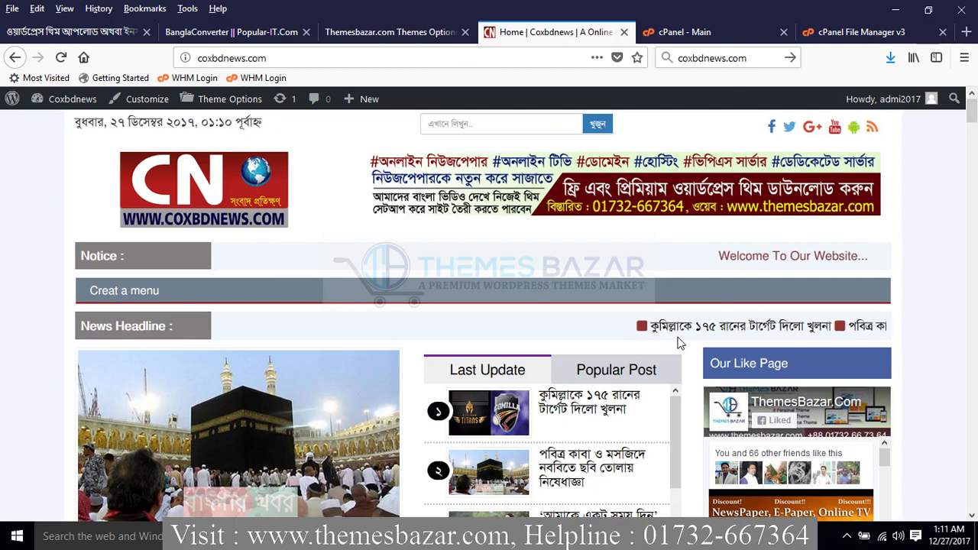
Step: Replace the 'Notice :' label with the Bangla word for Notice
{"action": "left_click", "coordinate": [253, 32]}
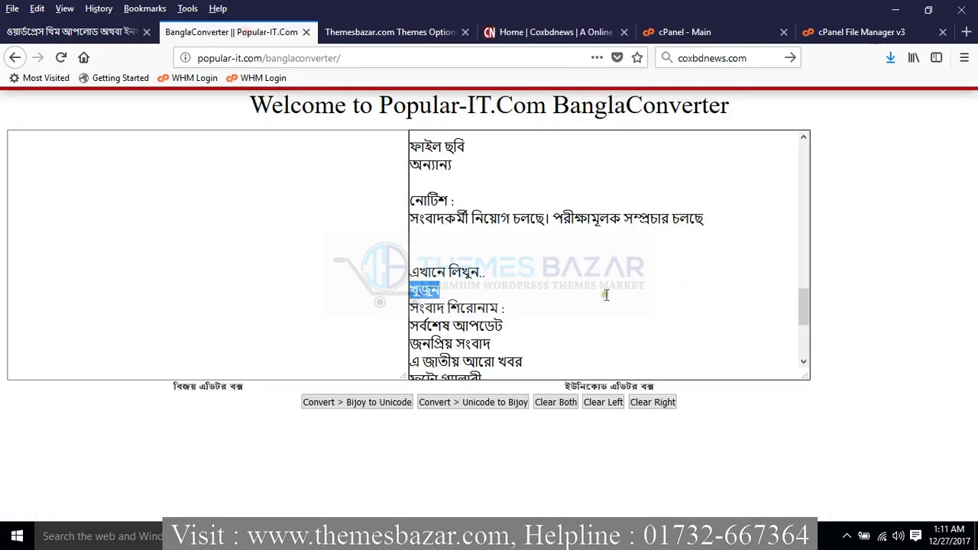
{"action": "left_click_drag", "start_coordinate": [476, 201], "coordinate": [372, 207]}
{"action": "key", "text": "ctrl+c"}
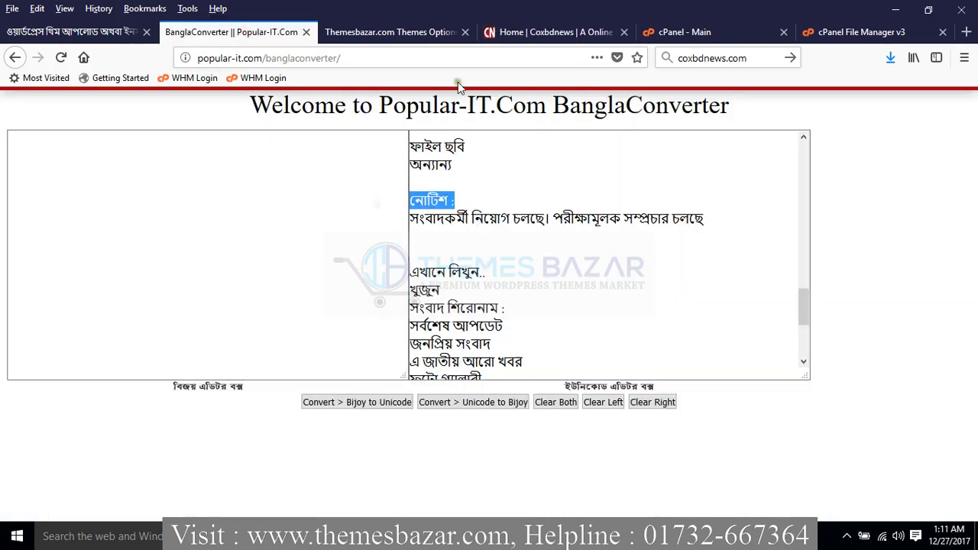
{"action": "left_click", "coordinate": [390, 32]}
{"action": "left_click_drag", "start_coordinate": [527, 229], "coordinate": [443, 238]}
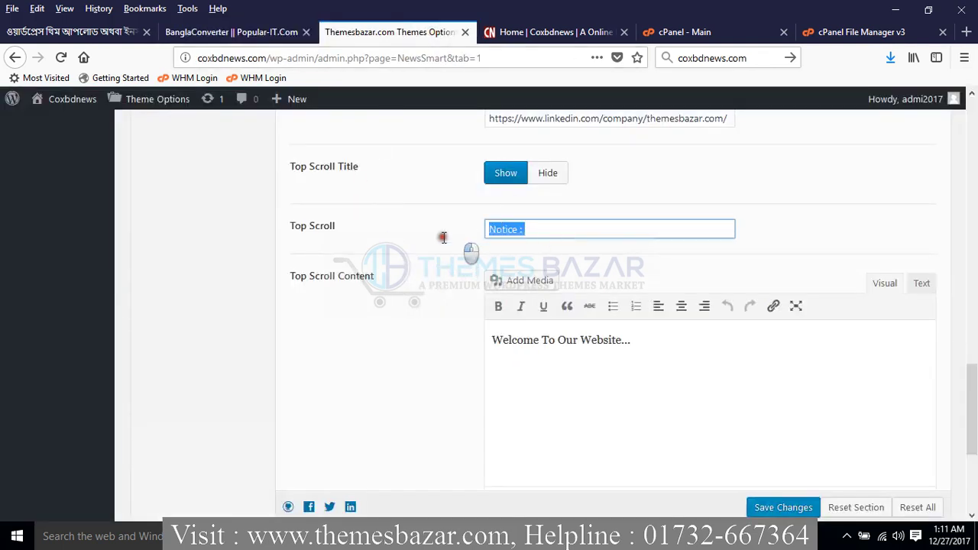
{"action": "key", "text": "ctrl+v"}
Step: Replace the 'Welcome To Our Website...' notice with the Bangla notice message
{"action": "left_click", "coordinate": [269, 33]}
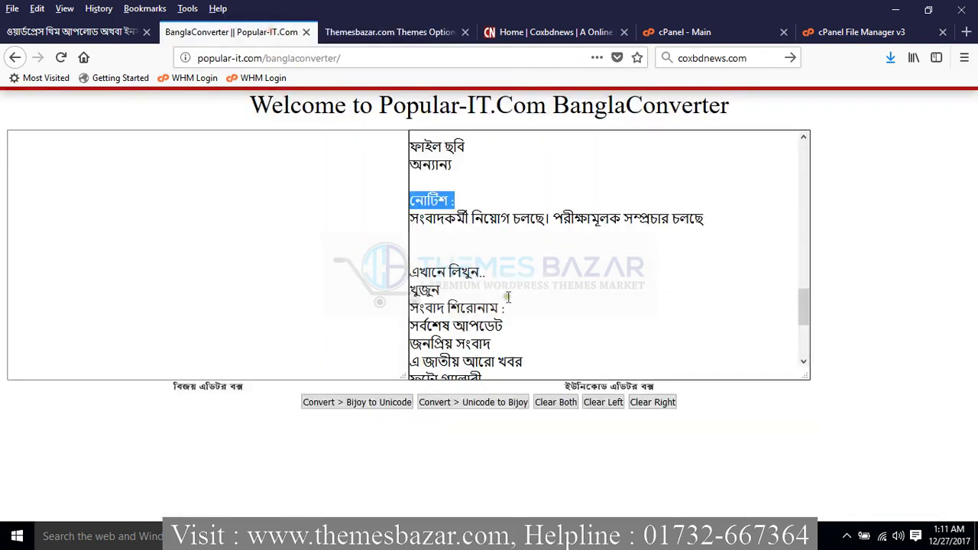
{"action": "left_click_drag", "start_coordinate": [719, 221], "coordinate": [375, 219]}
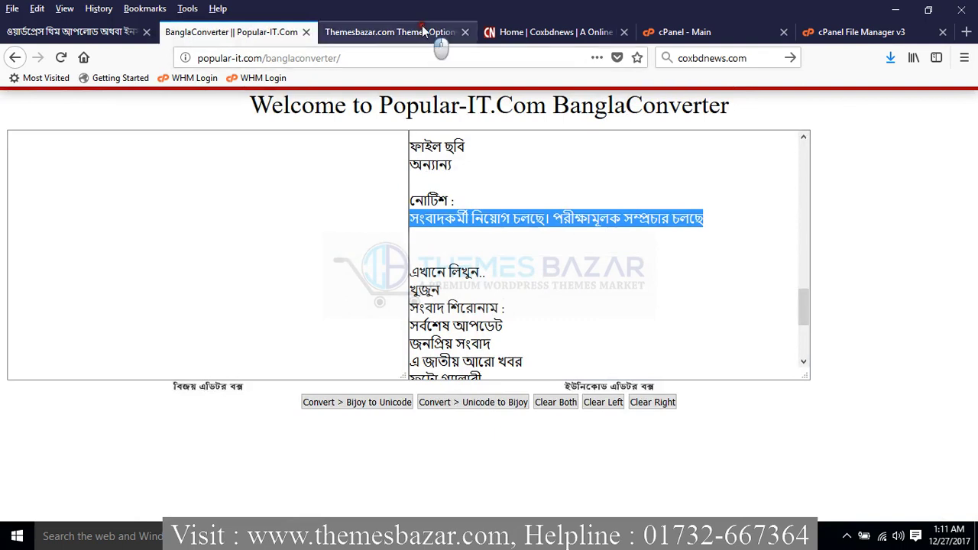
{"action": "left_click", "coordinate": [390, 32]}
{"action": "left_click_drag", "start_coordinate": [672, 354], "coordinate": [400, 334]}
{"action": "type", "text": "সংবাদকর্মী নিয়োগ চলছে। পরীক্ষামূলক সম্প্রচার চলছে।"}
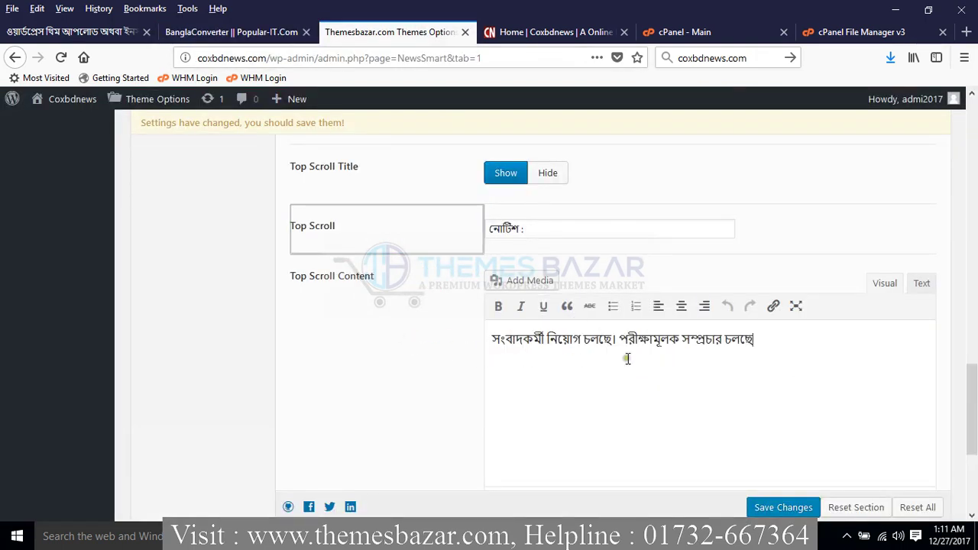
{"action": "scroll", "coordinate": [643, 386], "scroll_direction": "down", "scroll_amount": 2}
{"action": "scroll", "coordinate": [625, 382], "scroll_direction": "down", "scroll_amount": 1}
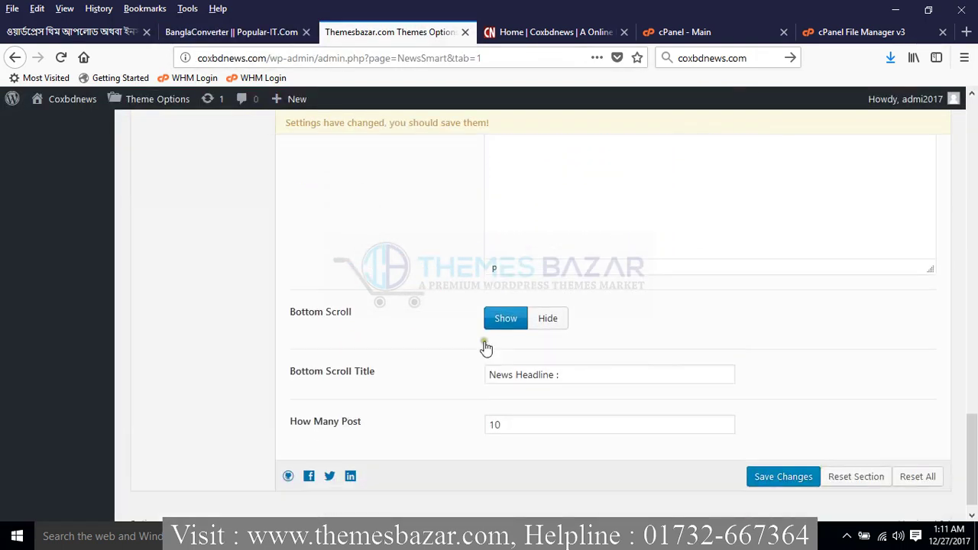
Step: Replace the 'News Headline :' bottom scroll title with সংবাদ শিরোনাম :
{"action": "left_click", "coordinate": [549, 32]}
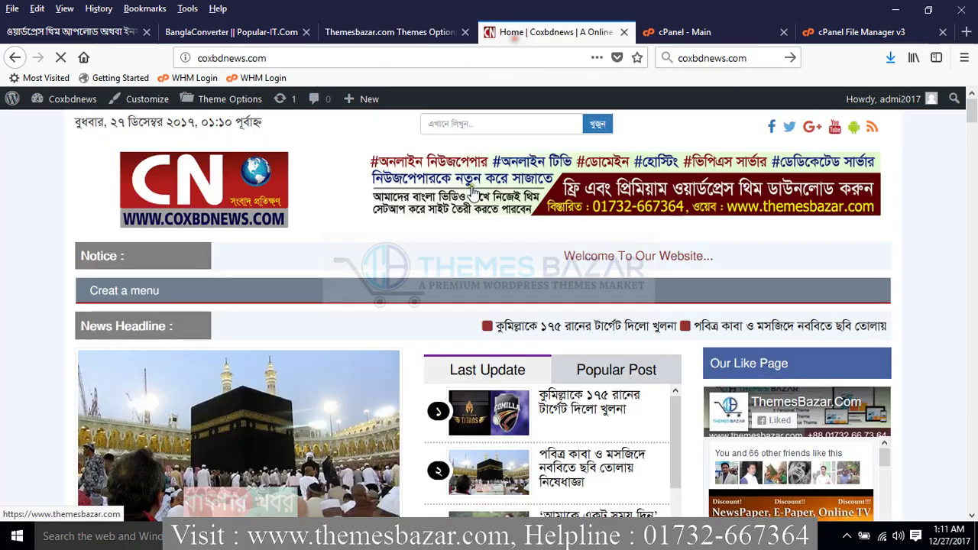
{"action": "left_click_drag", "start_coordinate": [83, 324], "coordinate": [171, 327]}
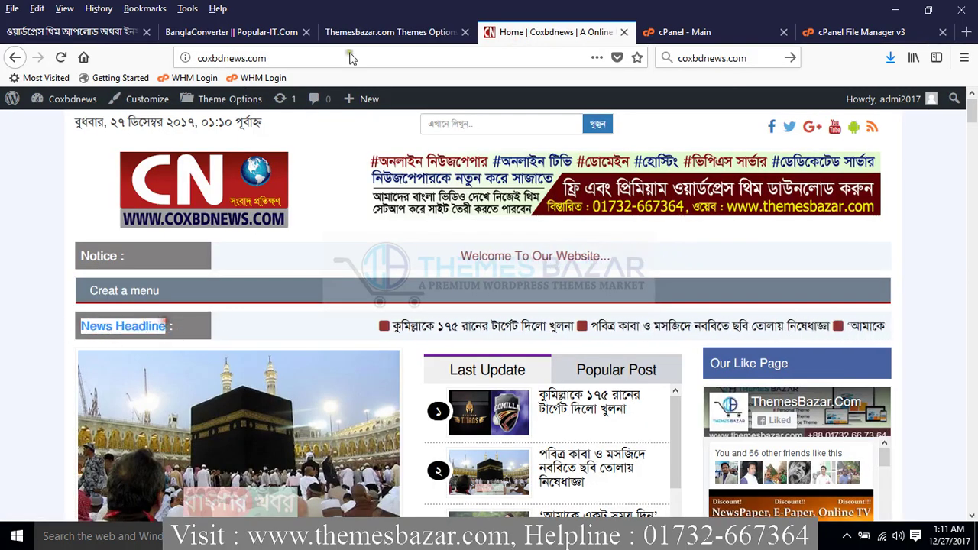
{"action": "left_click", "coordinate": [390, 32]}
{"action": "left_click_drag", "start_coordinate": [583, 372], "coordinate": [456, 367]}
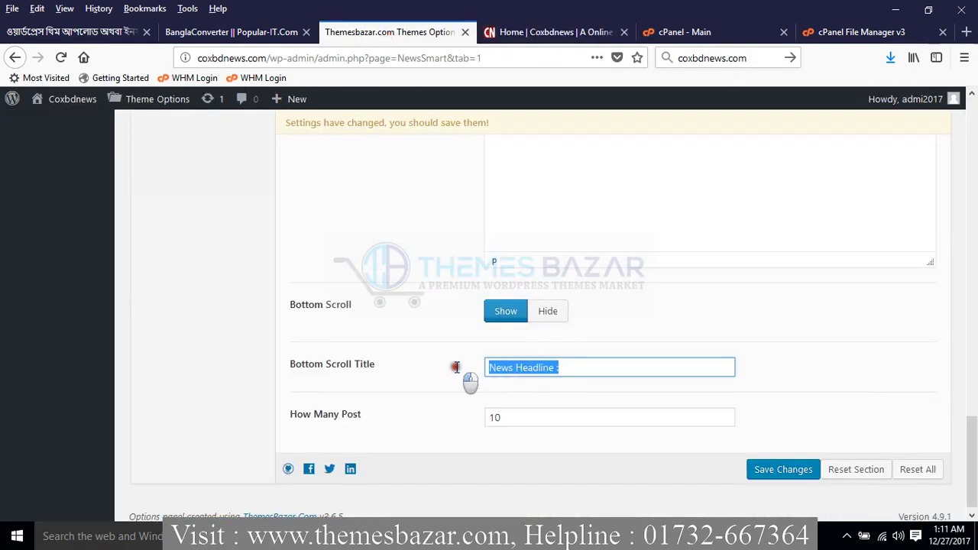
{"action": "left_click", "coordinate": [274, 32]}
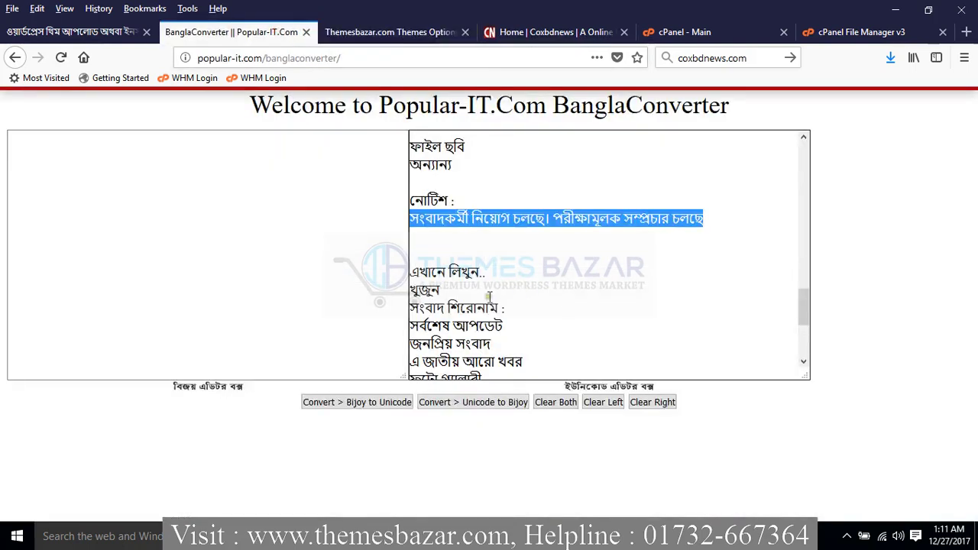
{"action": "left_click_drag", "start_coordinate": [515, 307], "coordinate": [367, 316]}
{"action": "key", "text": "ctrl+c"}
{"action": "left_click", "coordinate": [390, 32]}
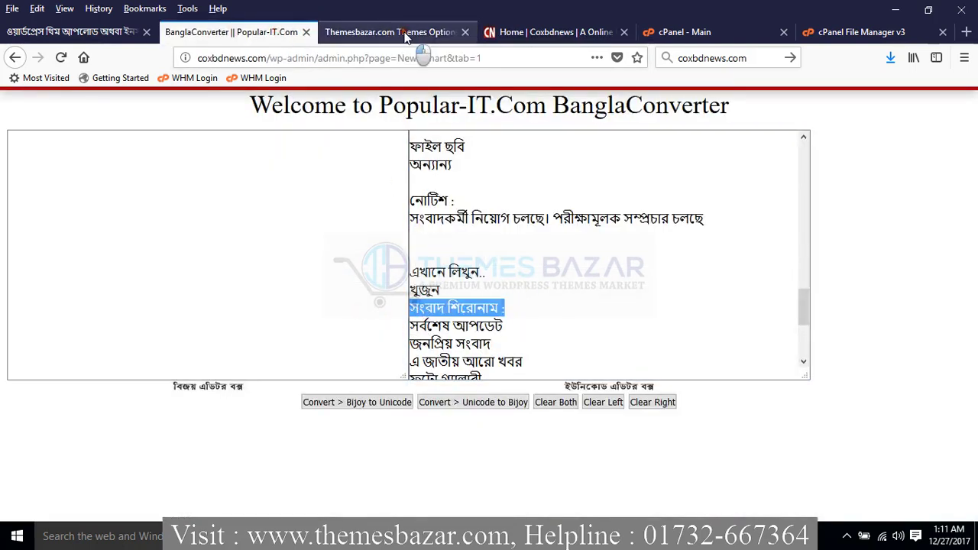
{"action": "key", "text": "ctrl+v"}
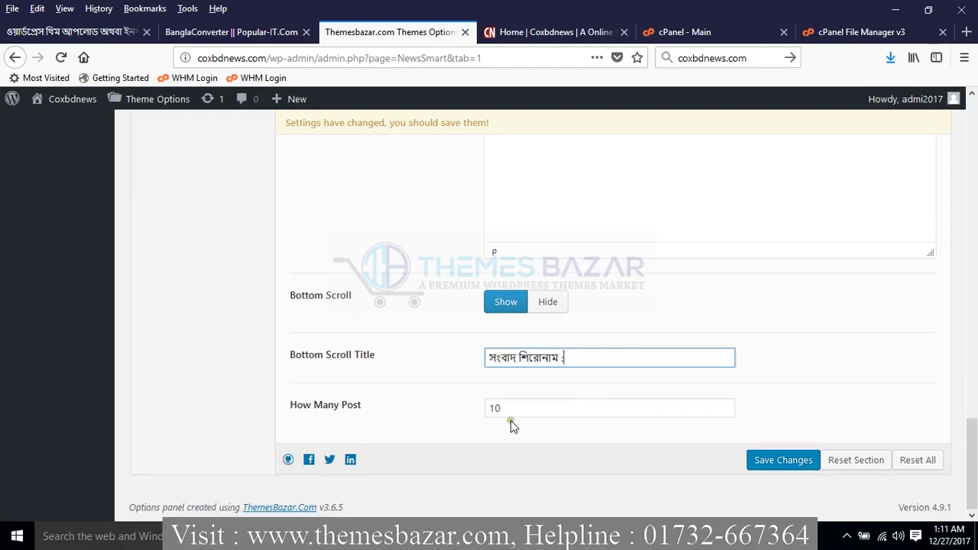
Step: Save the bottom scroll settings and verify the Bangla headline label on the homepage
{"action": "left_click", "coordinate": [572, 33]}
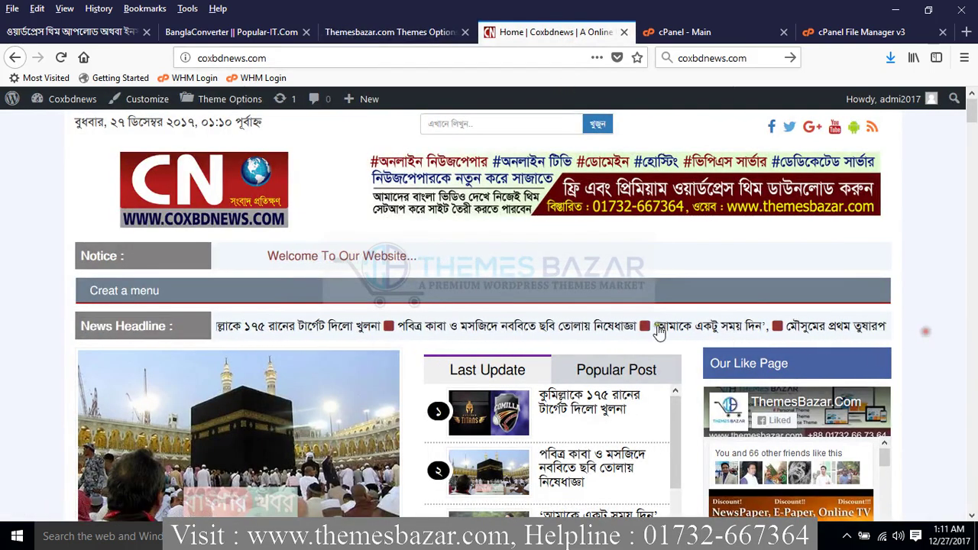
{"action": "left_click", "coordinate": [432, 31]}
{"action": "left_click", "coordinate": [531, 409]}
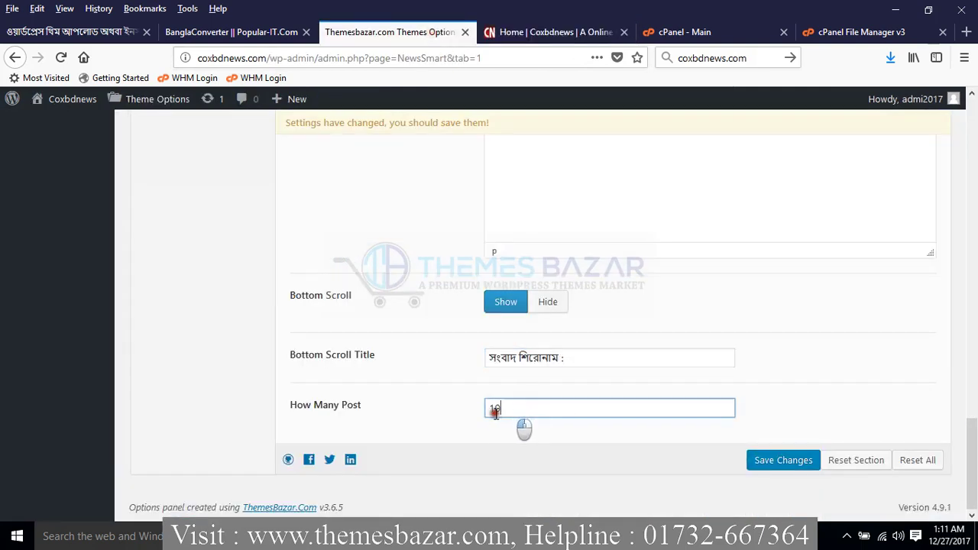
{"action": "left_click", "coordinate": [547, 410]}
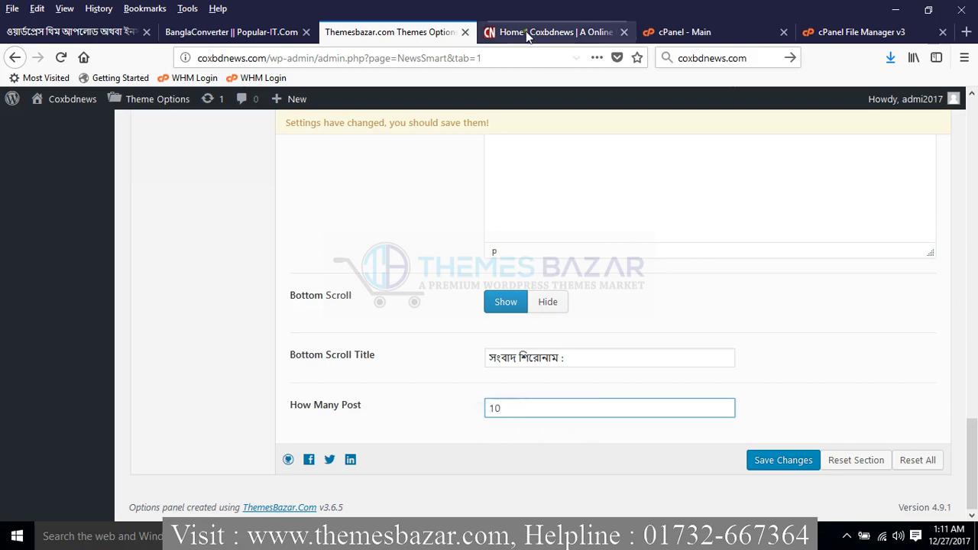
{"action": "left_click", "coordinate": [551, 31]}
{"action": "left_click", "coordinate": [413, 32]}
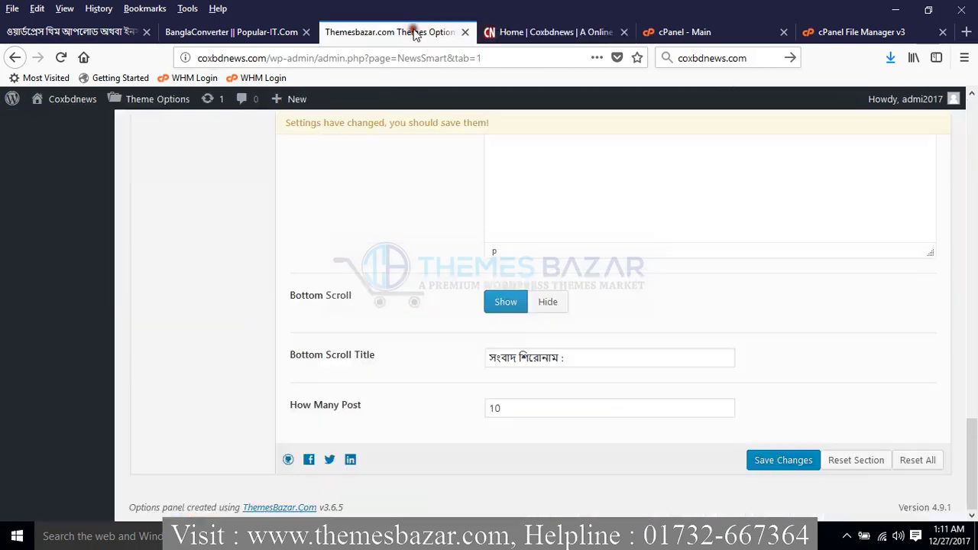
{"action": "left_click", "coordinate": [809, 465]}
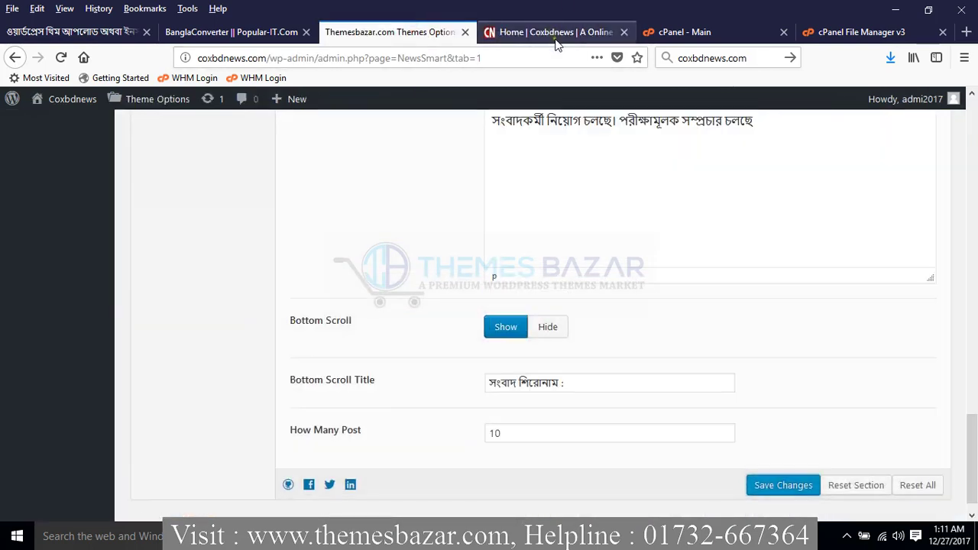
{"action": "left_click", "coordinate": [558, 32]}
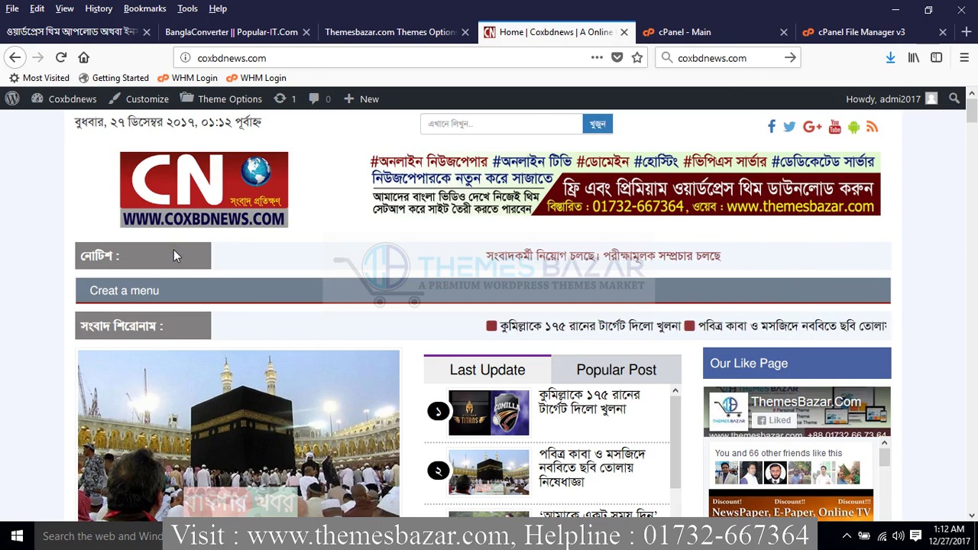
{"action": "left_click", "coordinate": [365, 32]}
{"action": "scroll", "coordinate": [638, 321], "scroll_direction": "up", "scroll_amount": 10}
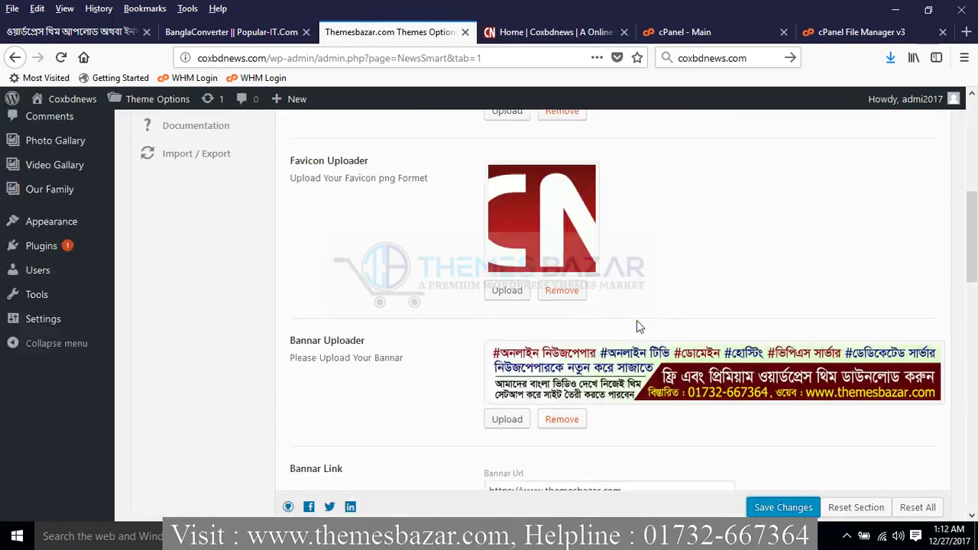
{"action": "scroll", "coordinate": [638, 326], "scroll_direction": "up", "scroll_amount": 5}
Step: Replace the footer logo with Logo.gif from the Media Library
{"action": "left_click", "coordinate": [197, 276]}
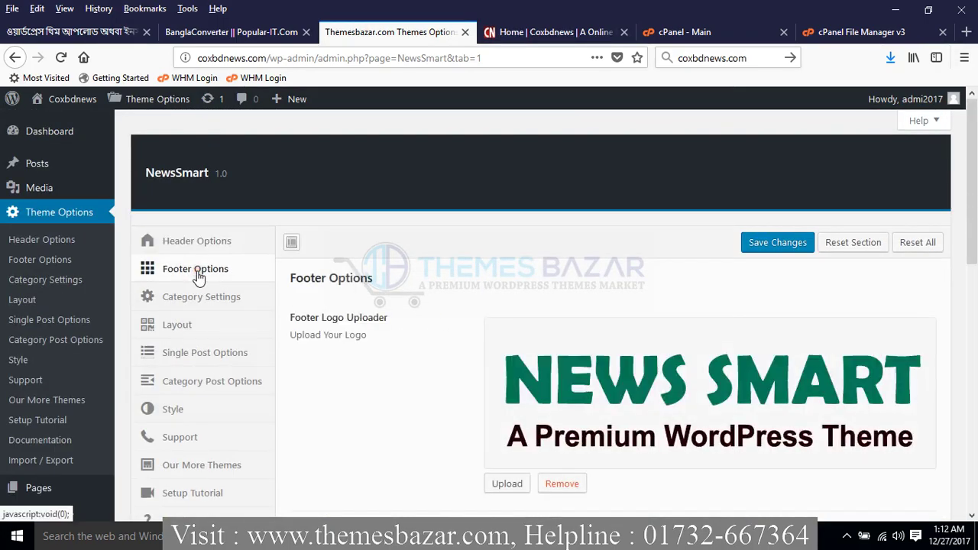
{"action": "scroll", "coordinate": [422, 262], "scroll_direction": "down", "scroll_amount": 3}
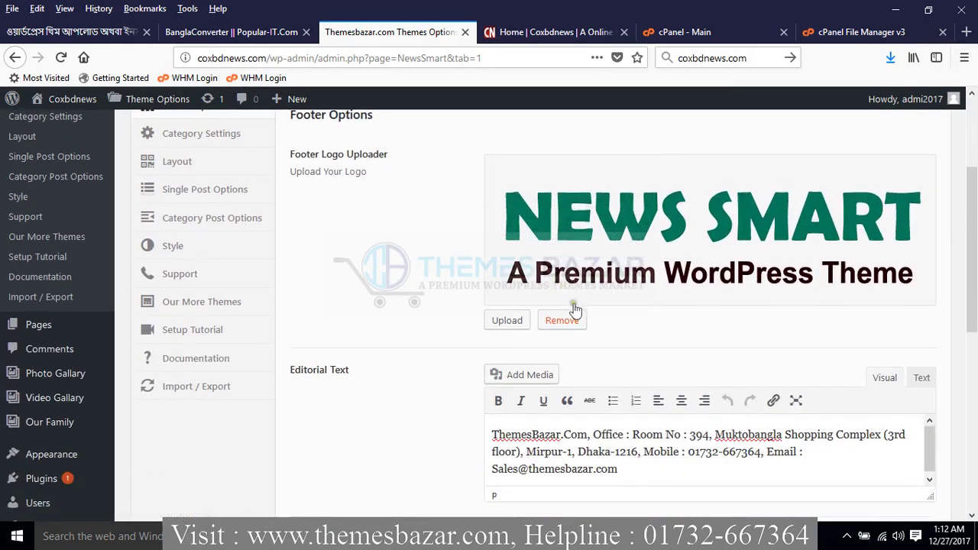
{"action": "left_click", "coordinate": [564, 322]}
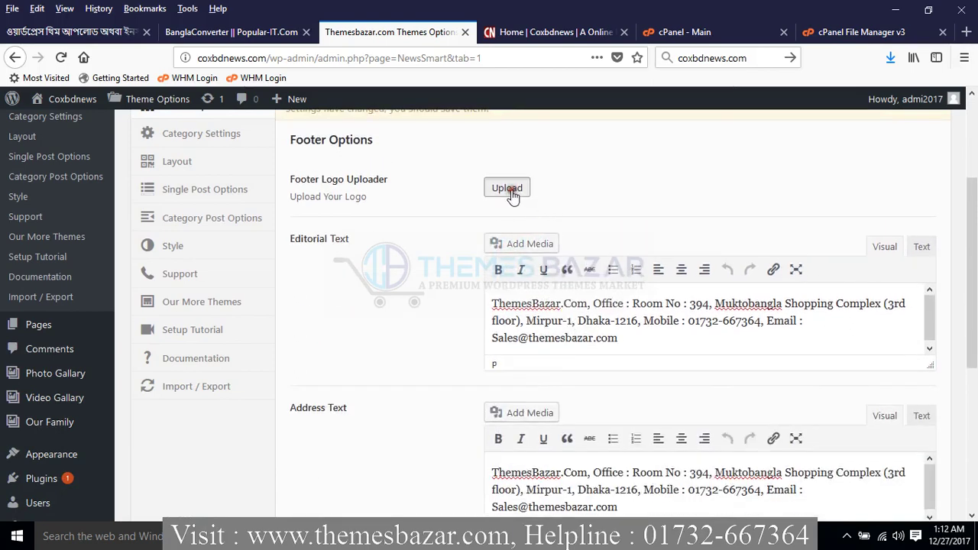
{"action": "left_click", "coordinate": [509, 191]}
{"action": "left_click", "coordinate": [172, 251]}
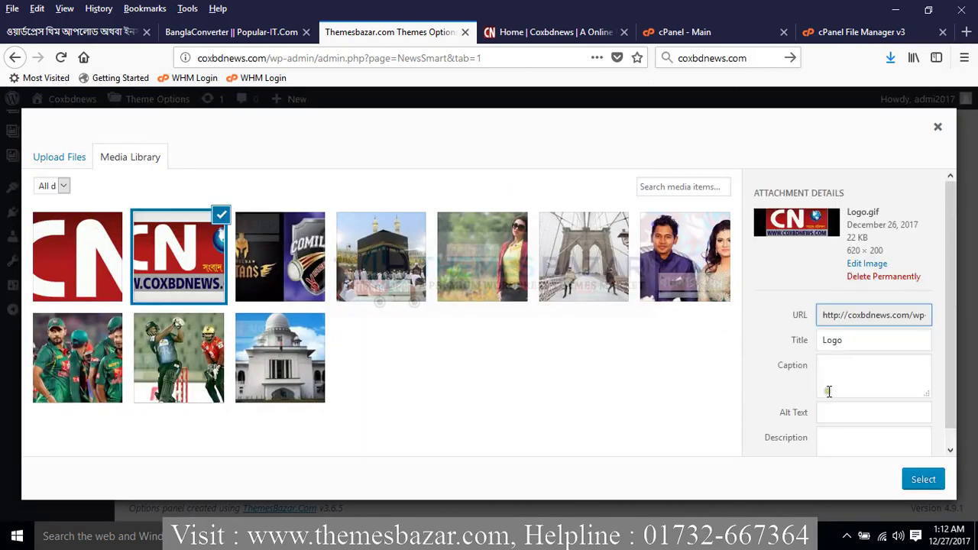
{"action": "left_click", "coordinate": [923, 480]}
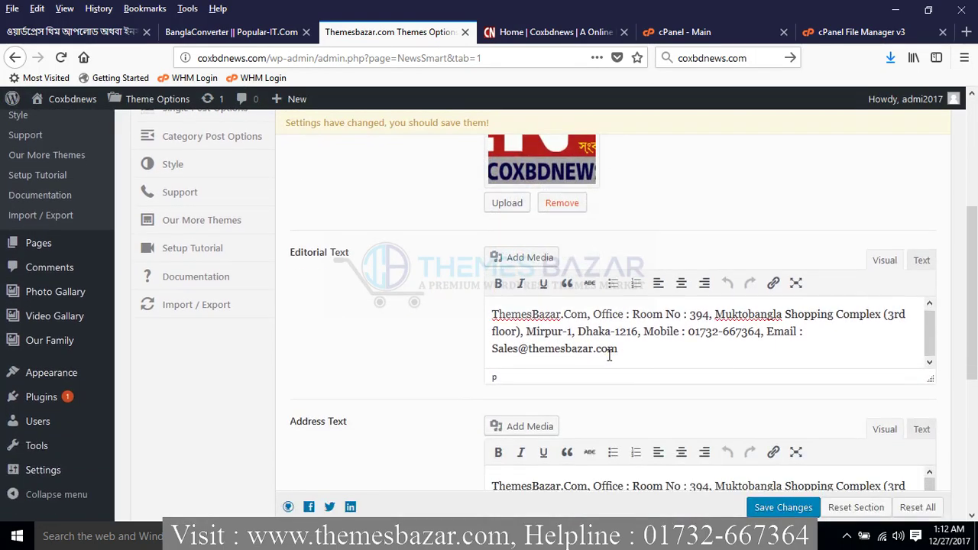
Step: Change the copyright brand from ThemesBazar to Coxbdnews so it reads '© 2017 Coxbdnews.Com'
{"action": "scroll", "coordinate": [755, 402], "scroll_direction": "down", "scroll_amount": 5}
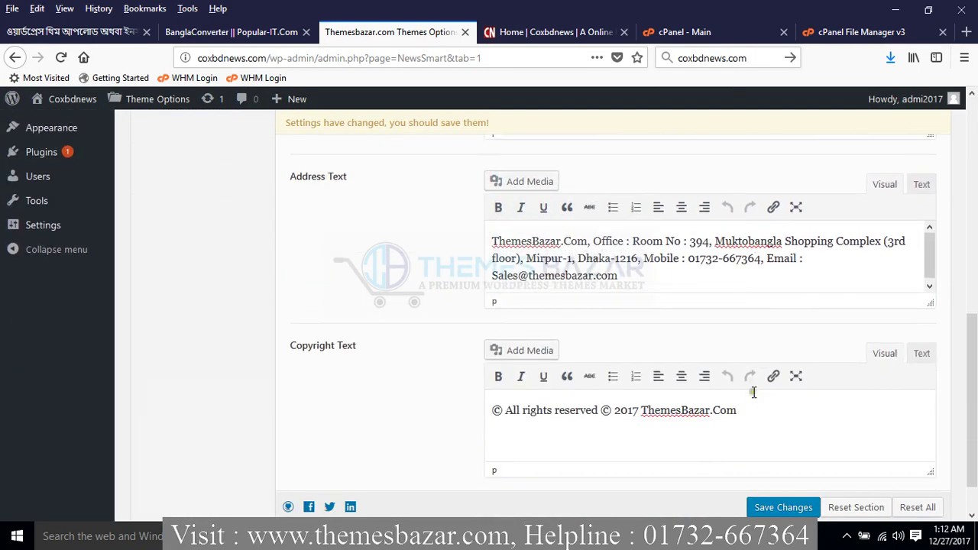
{"action": "double_click", "coordinate": [681, 360]}
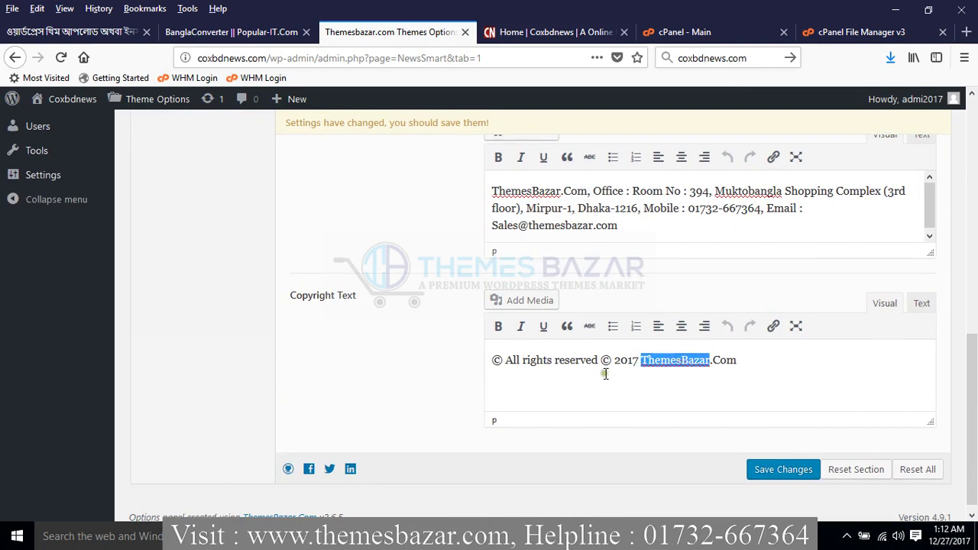
{"action": "type", "text": "Coxbdnew"}
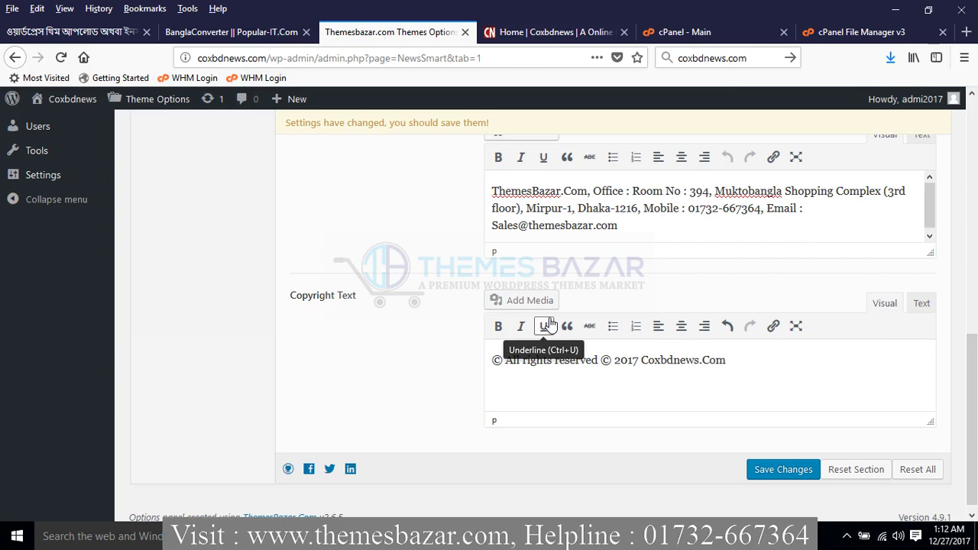
{"action": "scroll", "coordinate": [683, 287], "scroll_direction": "up", "scroll_amount": 4}
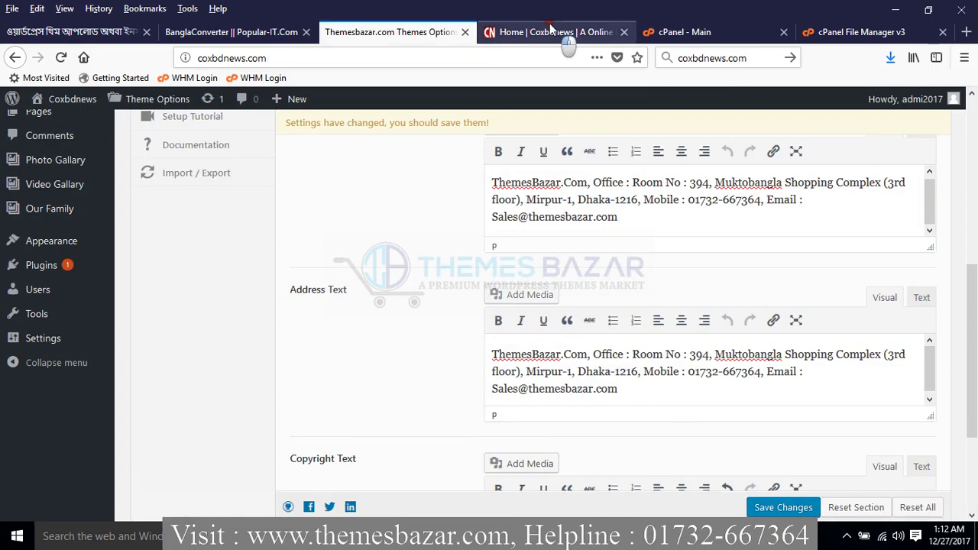
Step: Replace the footer Editorial Text with the Bangla editor, publisher and office lines
{"action": "left_click", "coordinate": [552, 29]}
{"action": "scroll", "coordinate": [592, 427], "scroll_direction": "down", "scroll_amount": 5}
{"action": "scroll", "coordinate": [592, 426], "scroll_direction": "down", "scroll_amount": 15}
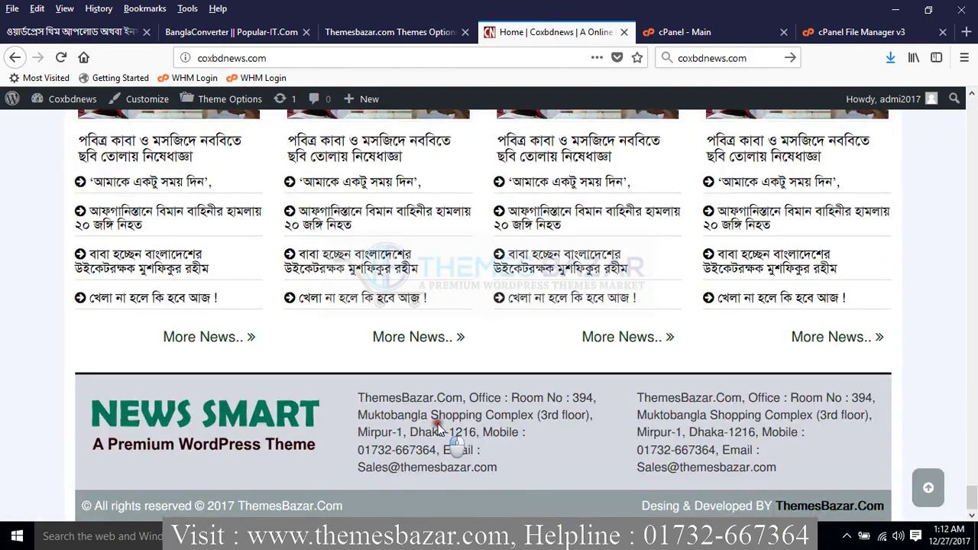
{"action": "double_click", "coordinate": [439, 419]}
{"action": "triple_click", "coordinate": [740, 409]}
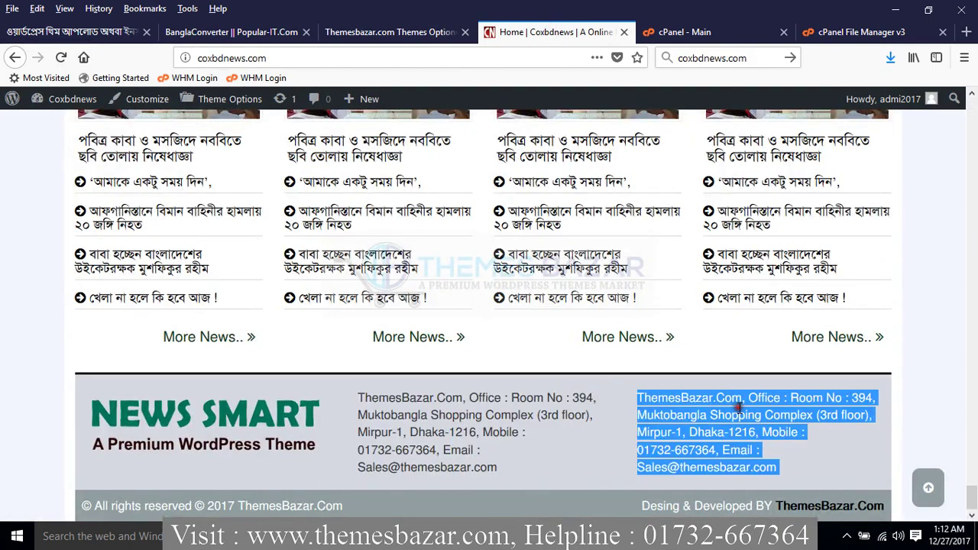
{"action": "left_click", "coordinate": [256, 32]}
{"action": "scroll", "coordinate": [475, 228], "scroll_direction": "up", "scroll_amount": 15}
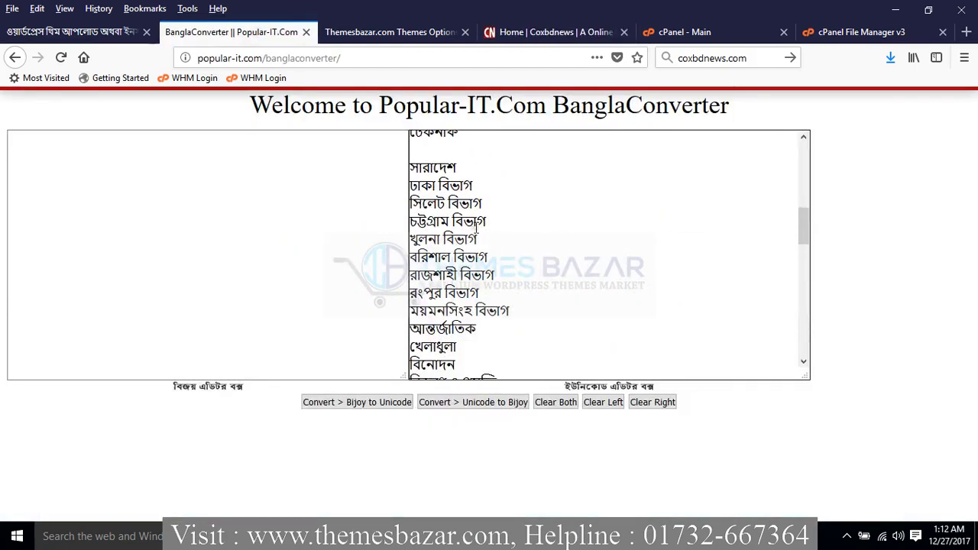
{"action": "left_click_drag", "start_coordinate": [698, 180], "coordinate": [372, 126]}
{"action": "key", "text": "ctrl+c"}
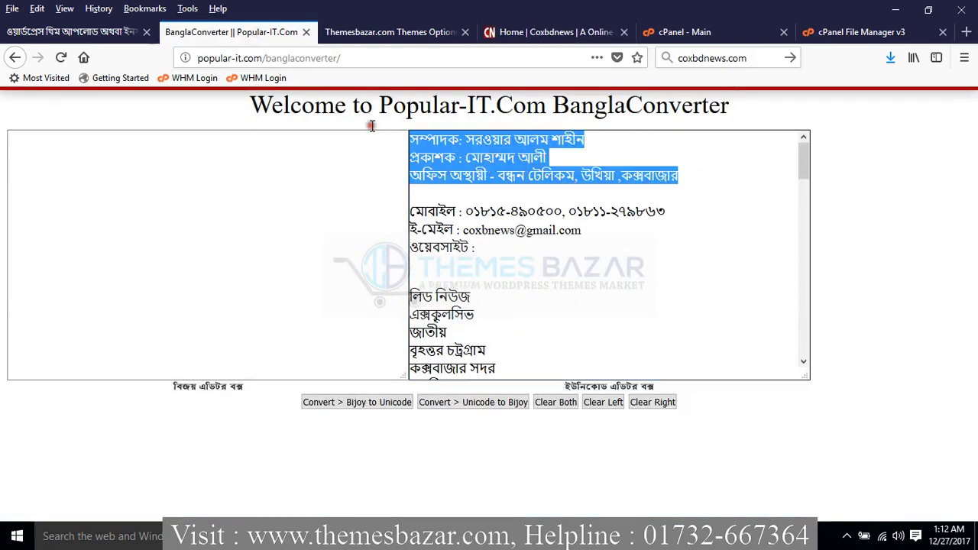
{"action": "left_click", "coordinate": [413, 32]}
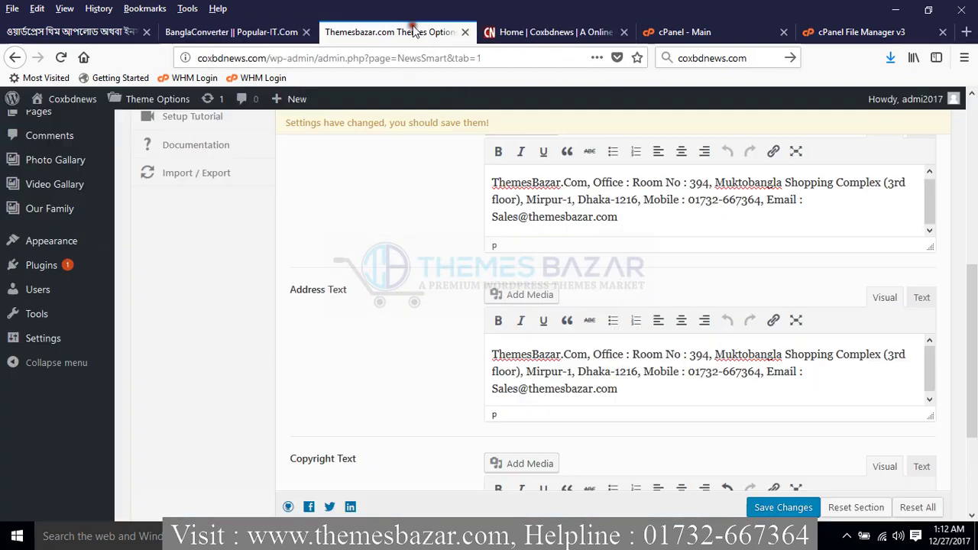
{"action": "triple_click", "coordinate": [585, 220]}
{"action": "key", "text": "ctrl+v"}
Step: Replace the Address Text with Bangla mobile, e-mail and website lines ending in coxbdnews.com, then save
{"action": "left_click", "coordinate": [229, 32]}
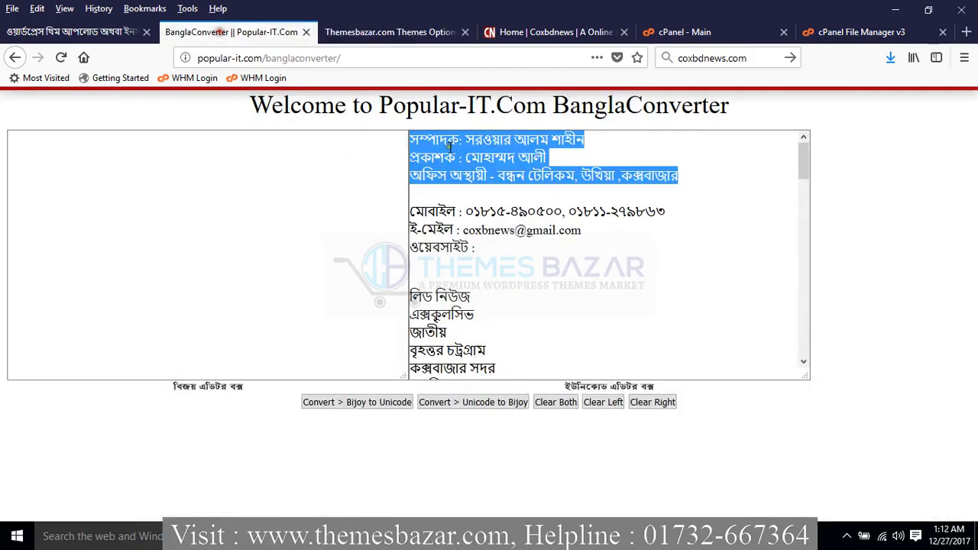
{"action": "left_click_drag", "start_coordinate": [498, 255], "coordinate": [389, 212]}
{"action": "key", "text": "ctrl+c"}
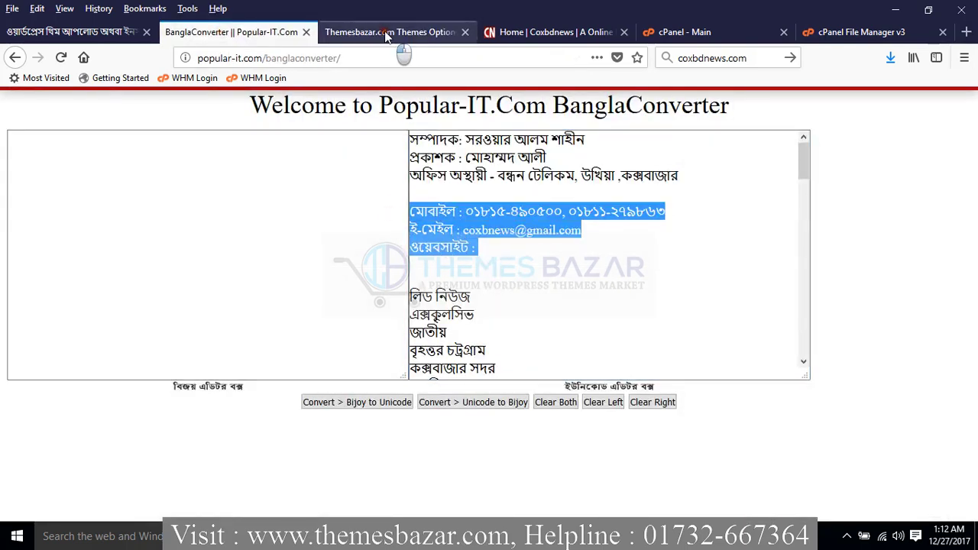
{"action": "left_click", "coordinate": [386, 32]}
{"action": "triple_click", "coordinate": [529, 356]}
{"action": "key", "text": "ctrl+v"}
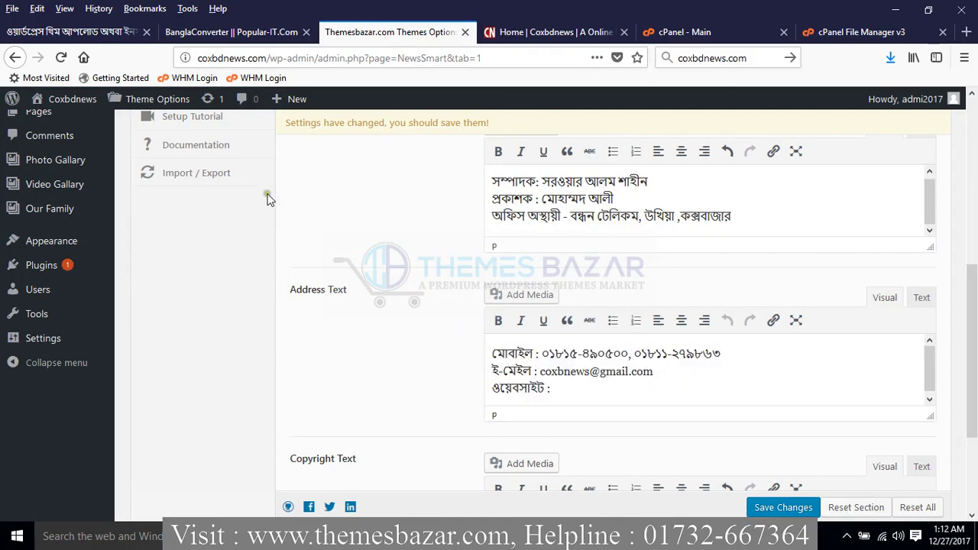
{"action": "double_click", "coordinate": [232, 61]}
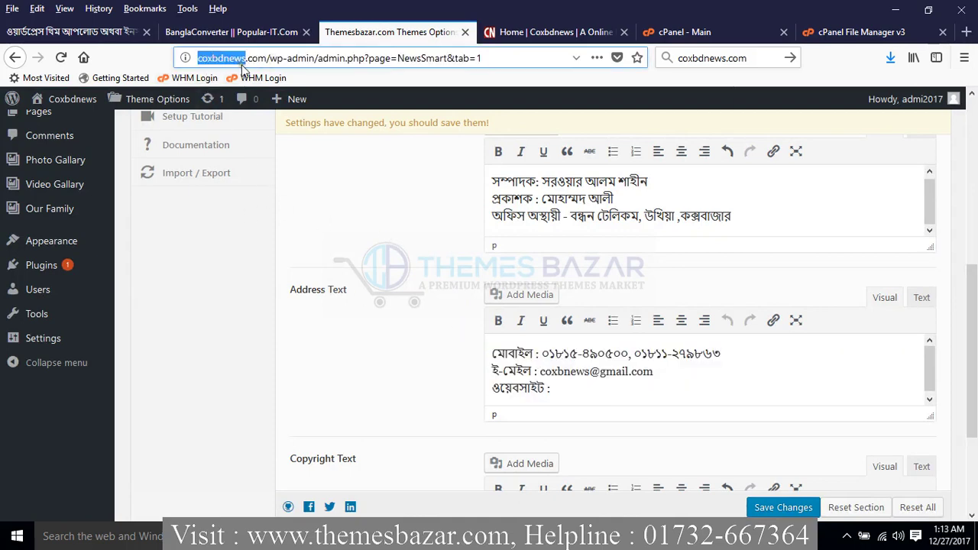
{"action": "left_click", "coordinate": [568, 388]}
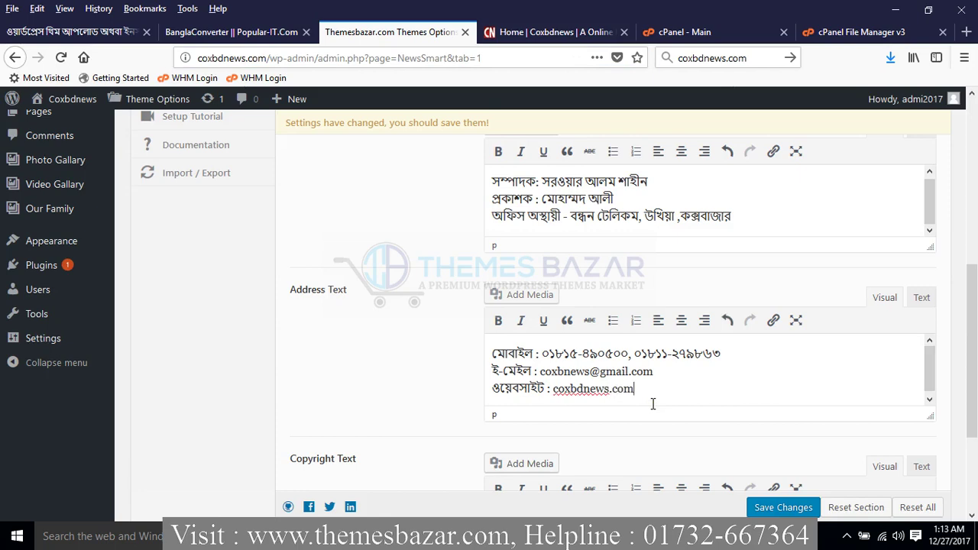
{"action": "left_click", "coordinate": [793, 508]}
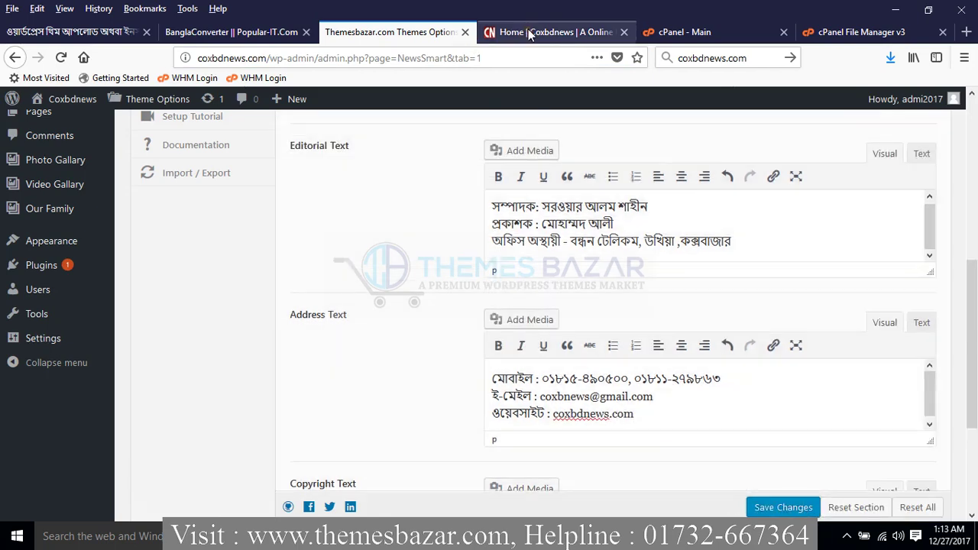
{"action": "left_click", "coordinate": [524, 34]}
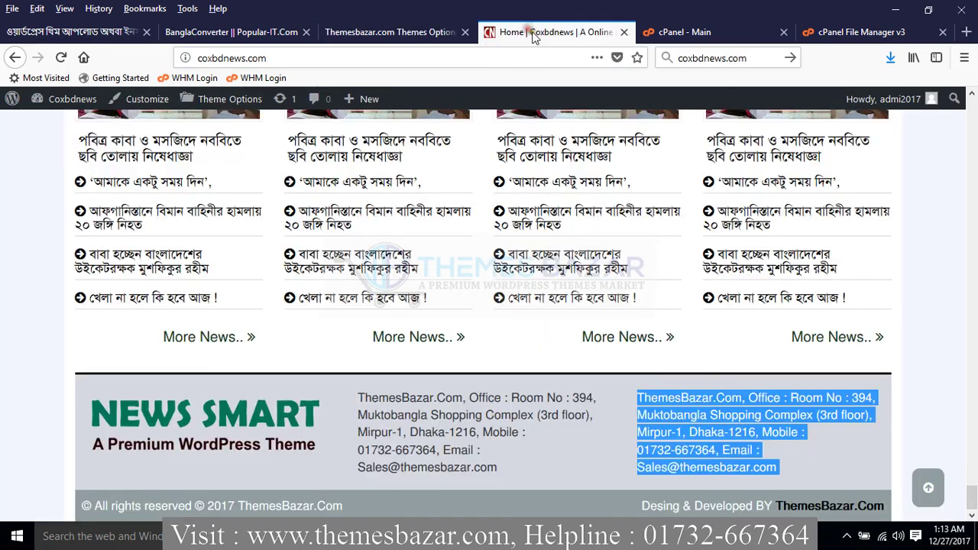
Step: Check the reloaded homepage footer, then switch the Editorial and Address editors to Text view
{"action": "right_click", "coordinate": [524, 36]}
{"action": "left_click", "coordinate": [574, 44]}
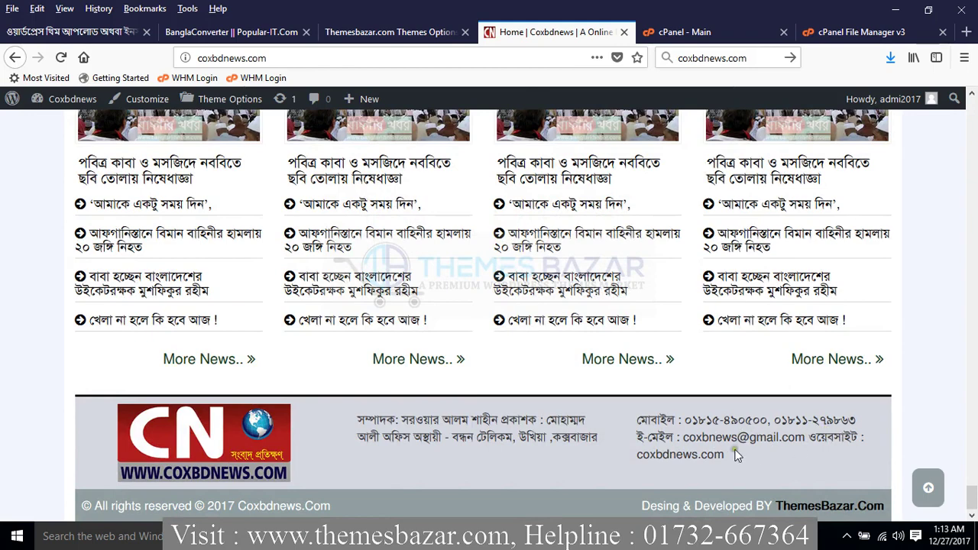
{"action": "left_click", "coordinate": [358, 32]}
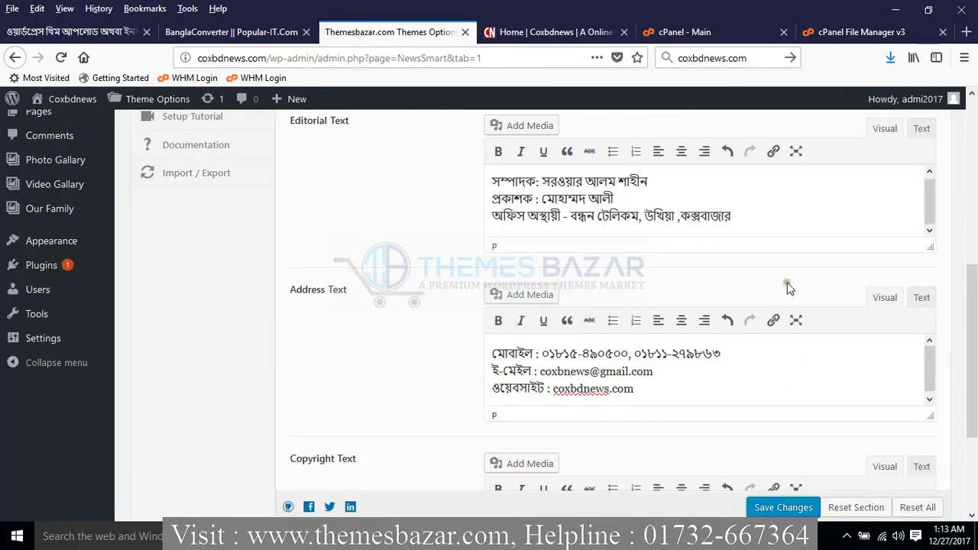
{"action": "scroll", "coordinate": [815, 263], "scroll_direction": "up", "scroll_amount": 2}
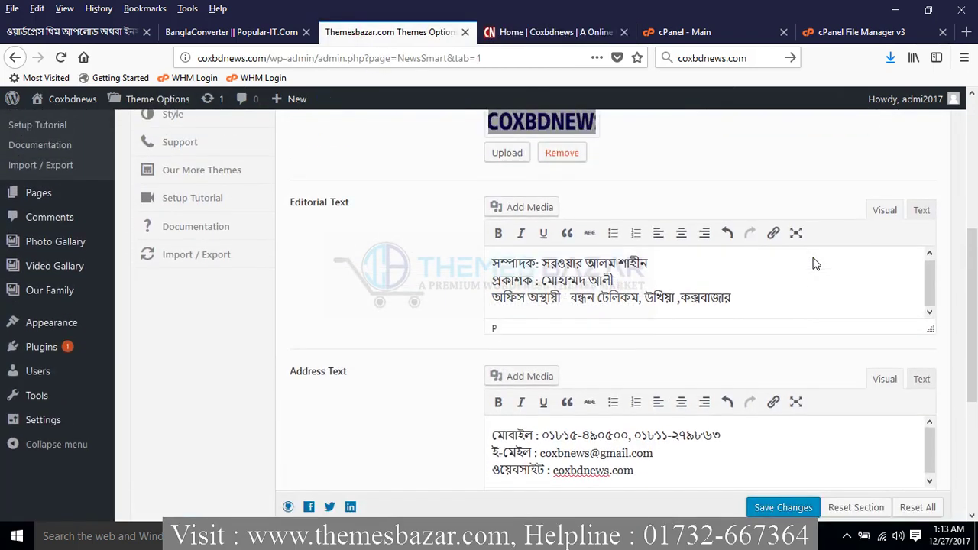
{"action": "left_click", "coordinate": [923, 211]}
{"action": "left_click", "coordinate": [922, 380]}
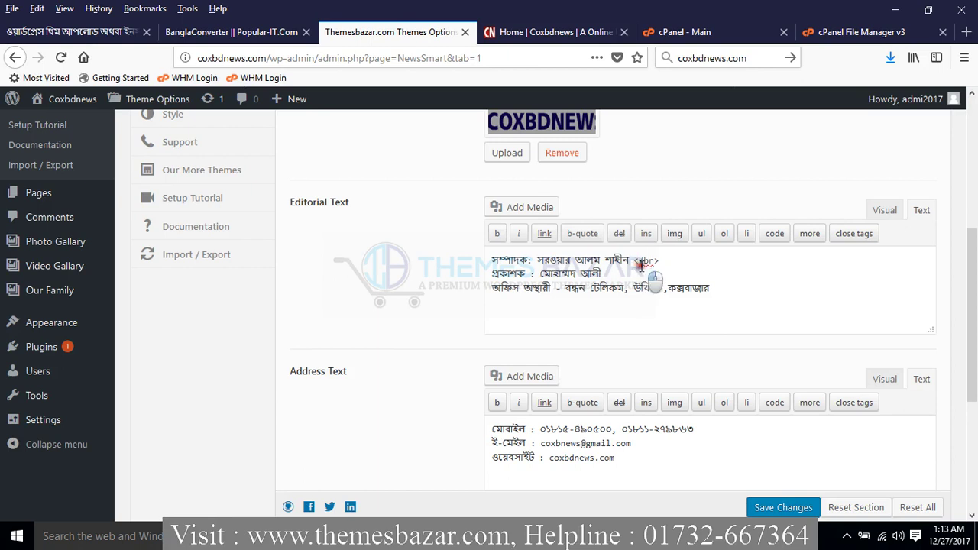
Step: Add </br> after the first two Editorial and Address lines and save the footer settings
{"action": "left_click_drag", "start_coordinate": [656, 262], "coordinate": [636, 266]}
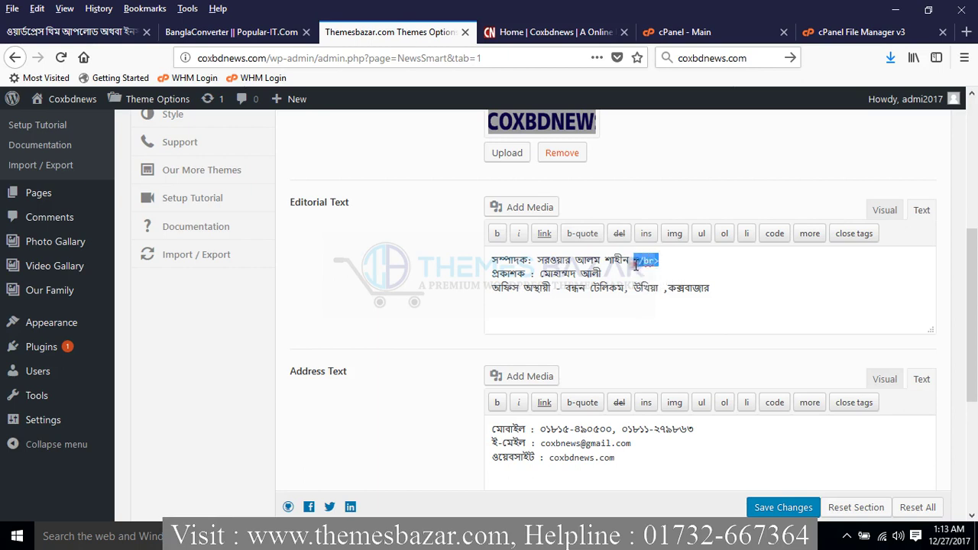
{"action": "left_click", "coordinate": [623, 277]}
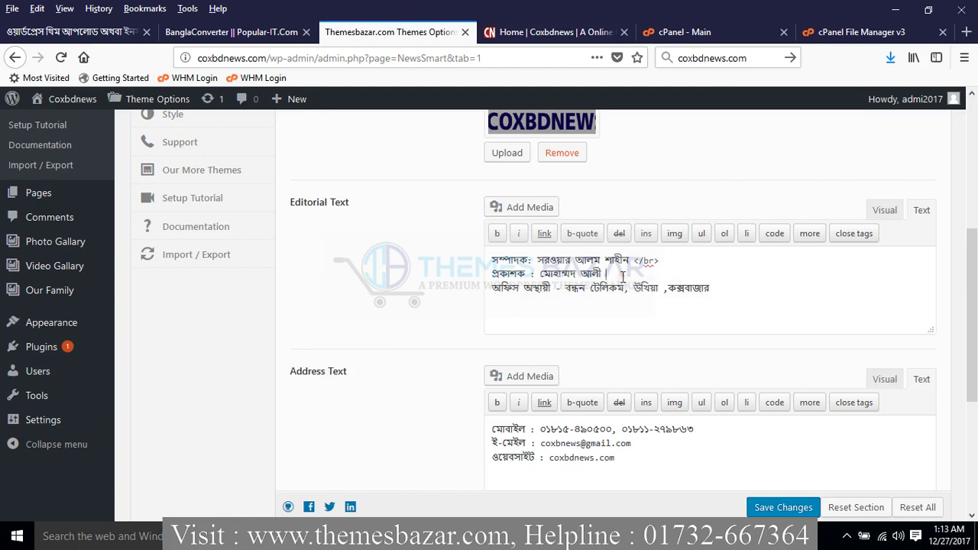
{"action": "scroll", "coordinate": [690, 373], "scroll_direction": "down", "scroll_amount": 2}
{"action": "left_click", "coordinate": [703, 347]}
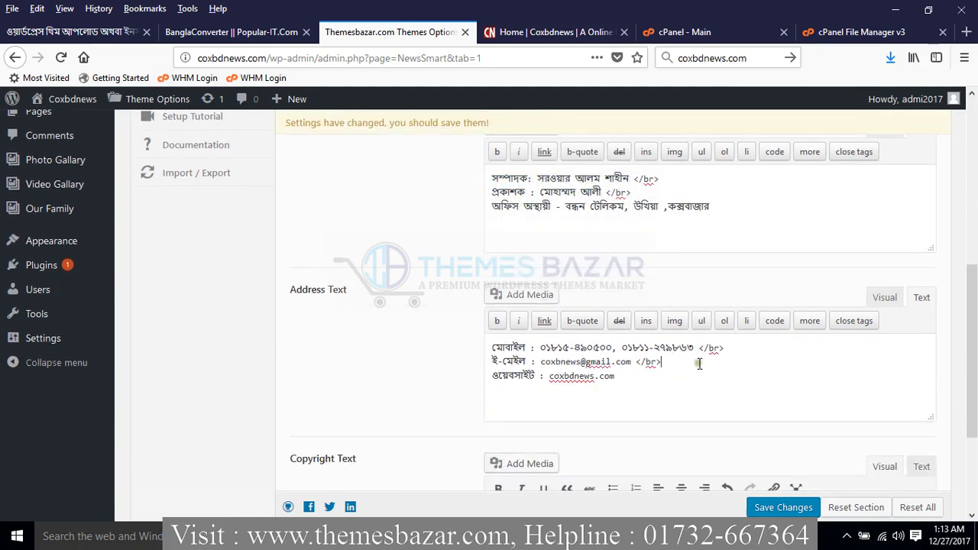
{"action": "scroll", "coordinate": [760, 375], "scroll_direction": "down", "scroll_amount": 2}
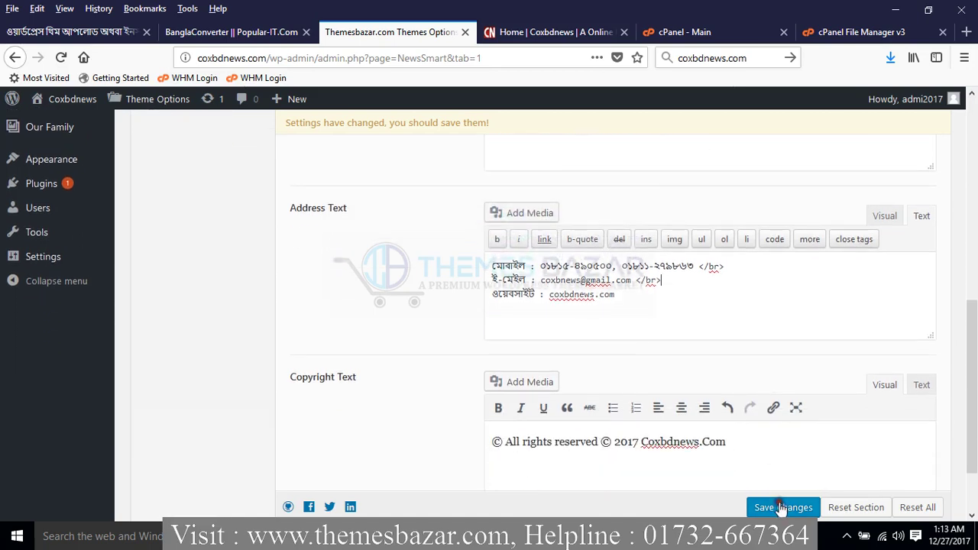
{"action": "left_click", "coordinate": [780, 509]}
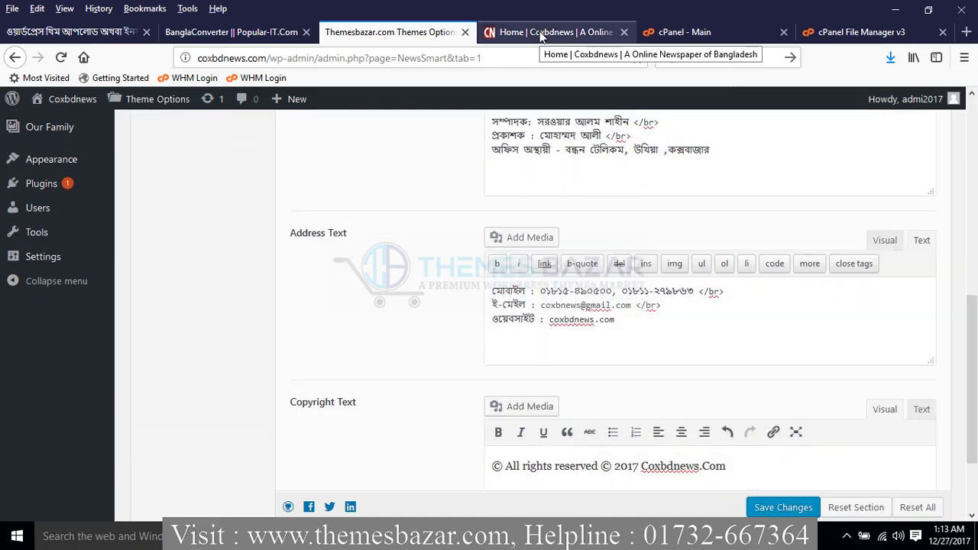
{"action": "left_click", "coordinate": [540, 32]}
Step: Reload the live homepage and scroll down to review the saved footer
{"action": "right_click", "coordinate": [540, 32]}
{"action": "left_click", "coordinate": [579, 36]}
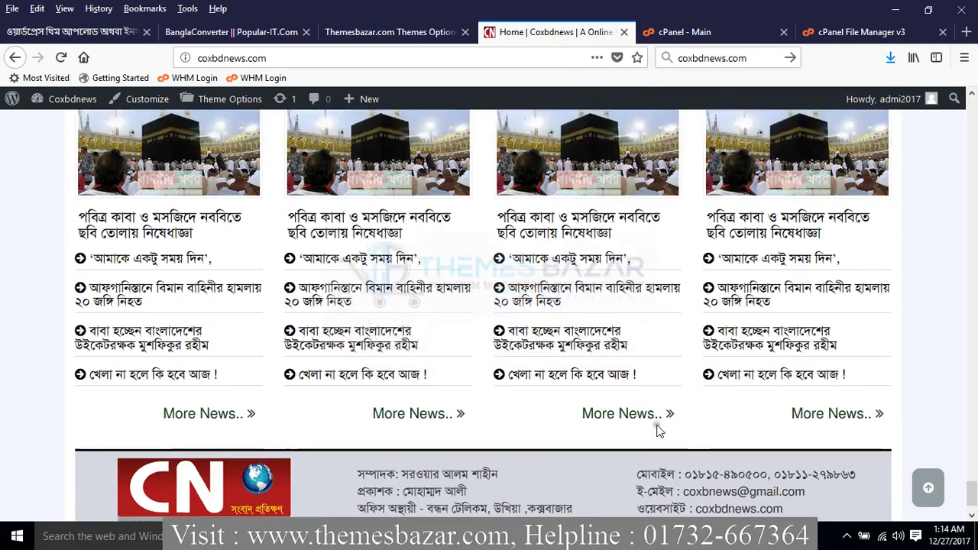
{"action": "scroll", "coordinate": [662, 432], "scroll_direction": "down", "scroll_amount": 3}
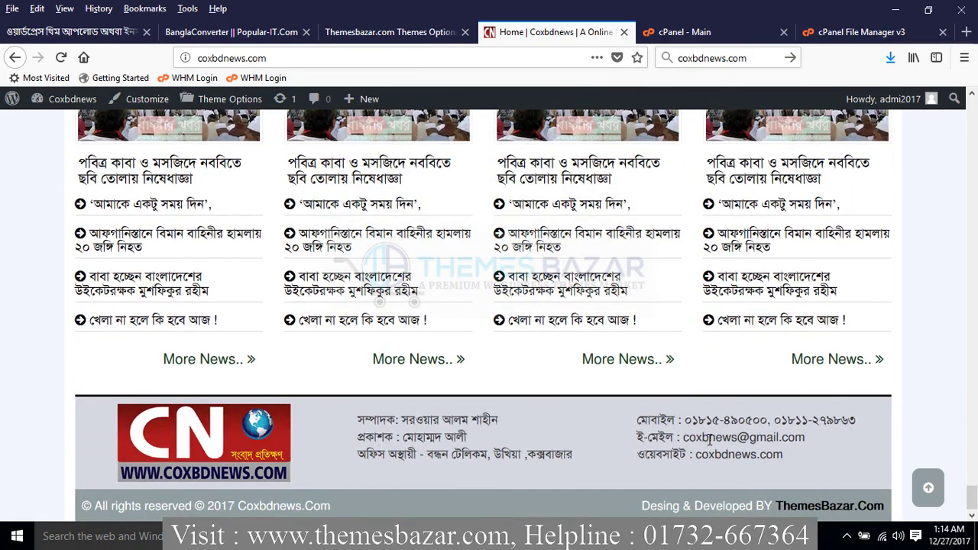
{"action": "scroll", "coordinate": [586, 328], "scroll_direction": "up", "scroll_amount": 5}
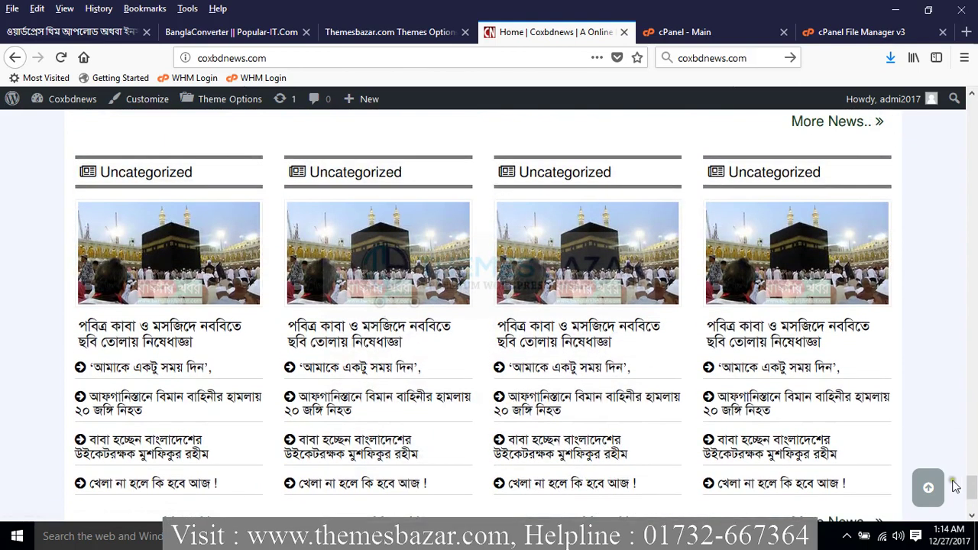
{"action": "left_click", "coordinate": [928, 487]}
Step: Open the NewsSmart Category Settings showing Section One with Uncategorized as 1st Category
{"action": "left_click", "coordinate": [390, 32]}
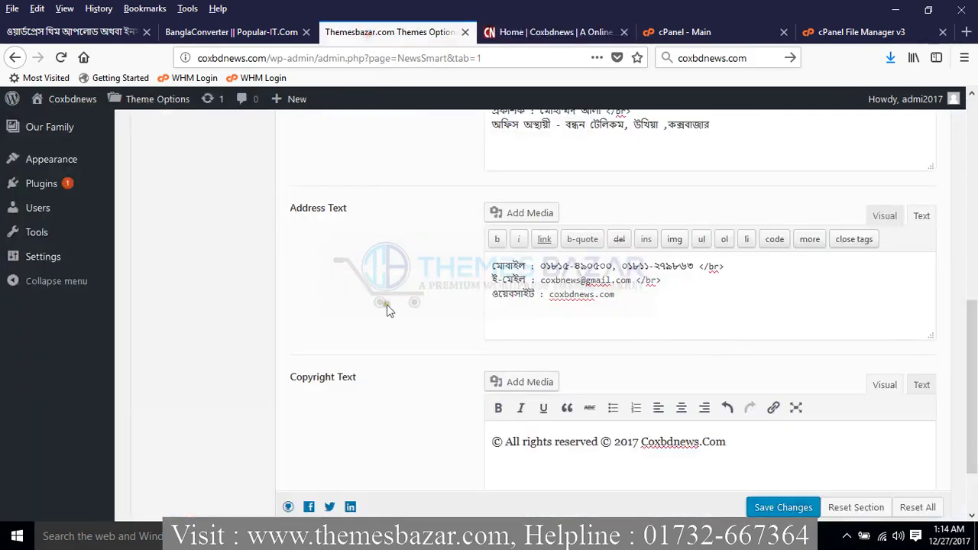
{"action": "scroll", "coordinate": [388, 310], "scroll_direction": "up", "scroll_amount": 10}
{"action": "left_click", "coordinate": [192, 303]}
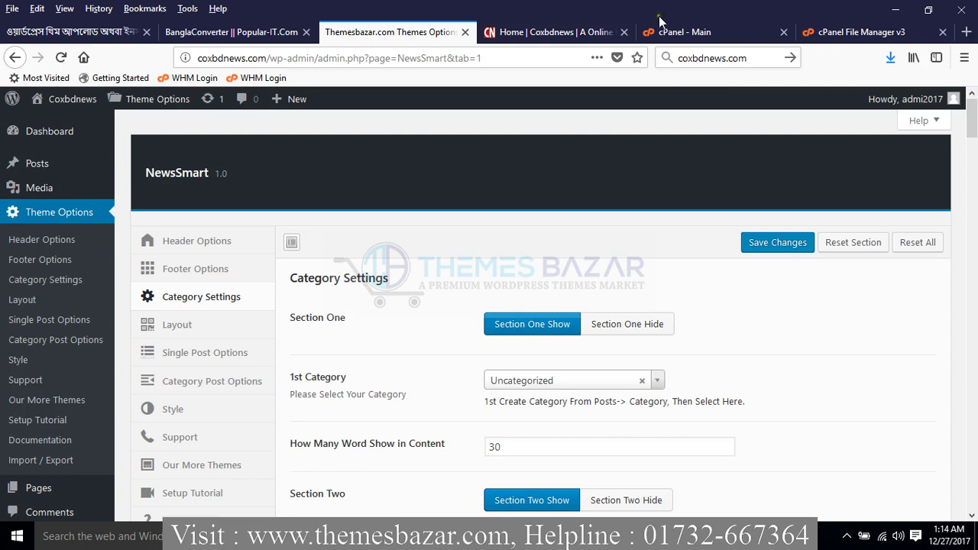
Step: Scroll through the live homepage's category sections still titled Uncategorized
{"action": "left_click", "coordinate": [570, 33]}
{"action": "scroll", "coordinate": [291, 243], "scroll_direction": "down", "scroll_amount": 3}
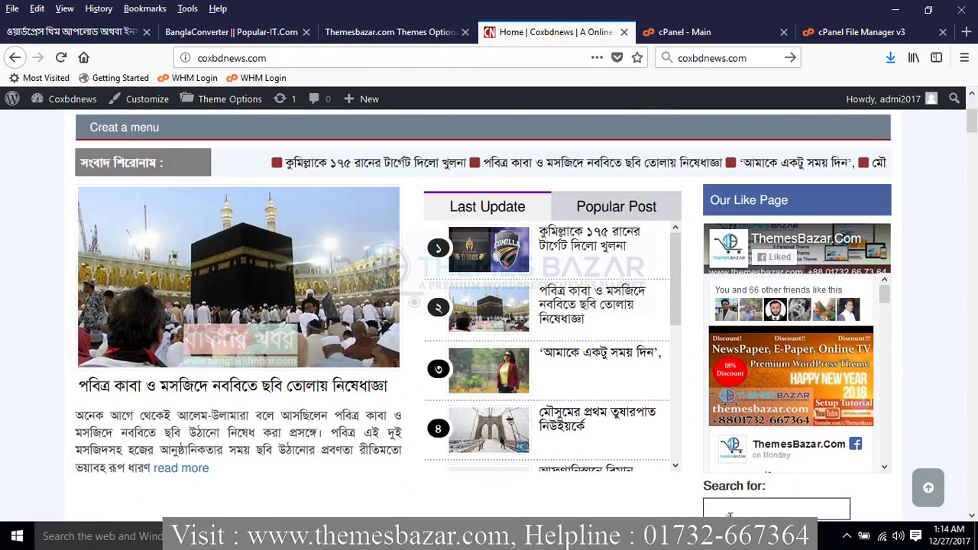
{"action": "scroll", "coordinate": [962, 382], "scroll_direction": "down", "scroll_amount": 1}
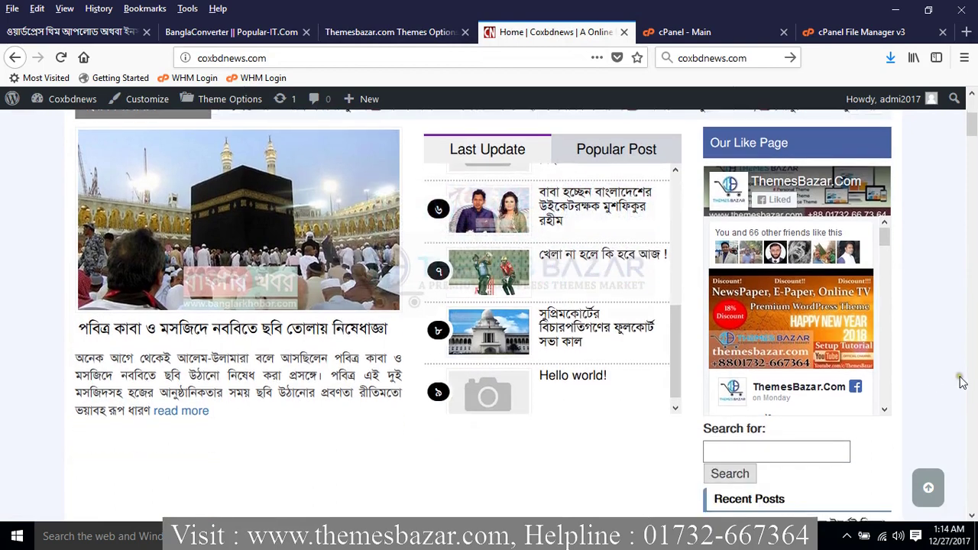
{"action": "scroll", "coordinate": [962, 382], "scroll_direction": "down", "scroll_amount": 10}
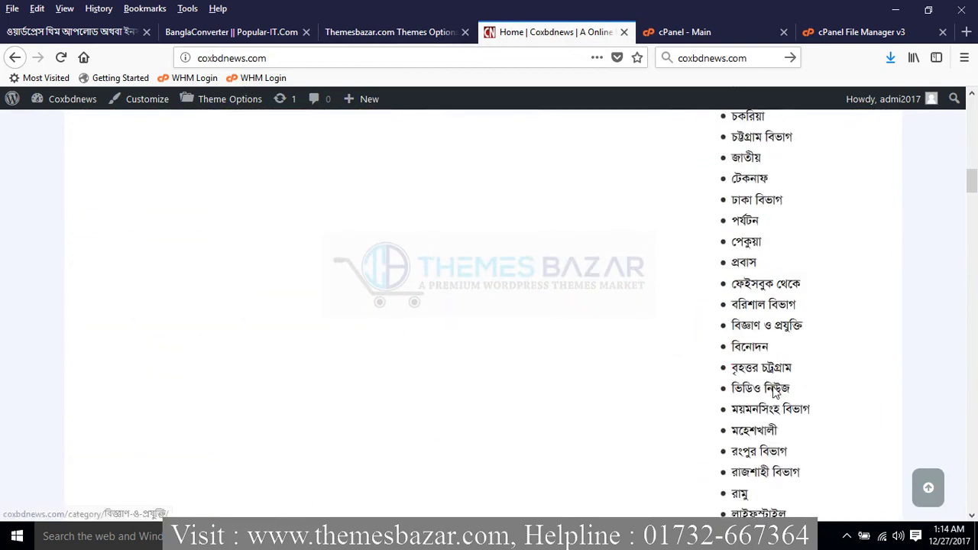
{"action": "scroll", "coordinate": [776, 391], "scroll_direction": "down", "scroll_amount": 8}
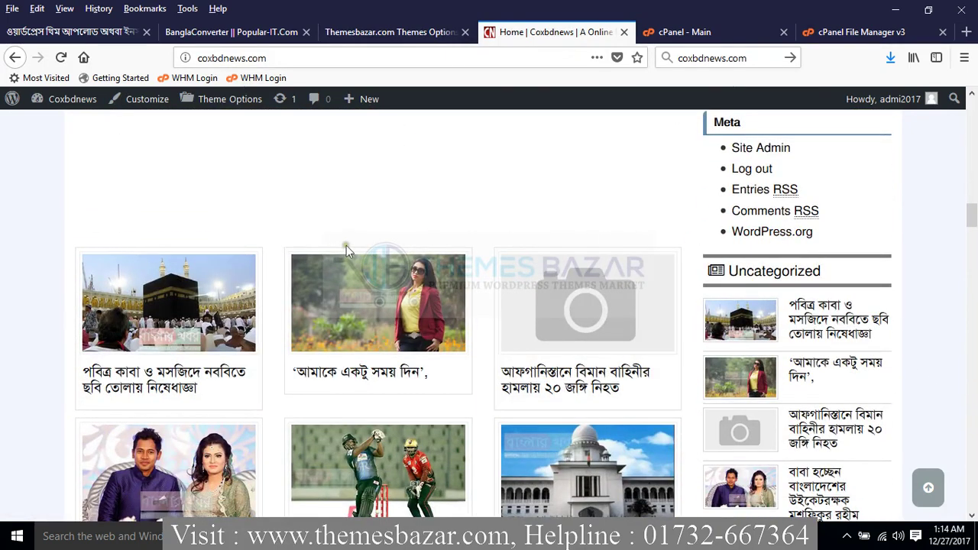
{"action": "scroll", "coordinate": [347, 251], "scroll_direction": "up", "scroll_amount": 18}
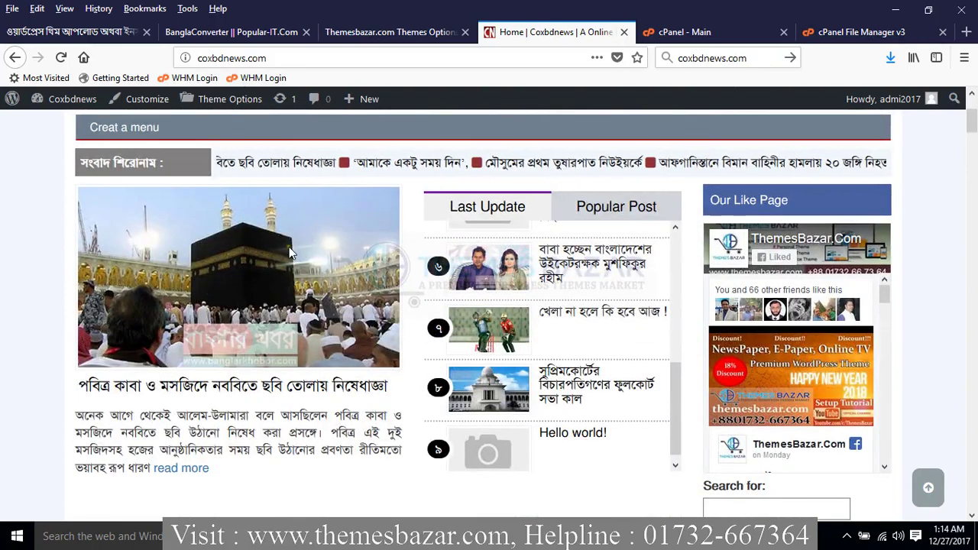
Step: Hide the first homepage category section, save, and reload the homepage to check it
{"action": "left_click", "coordinate": [412, 33]}
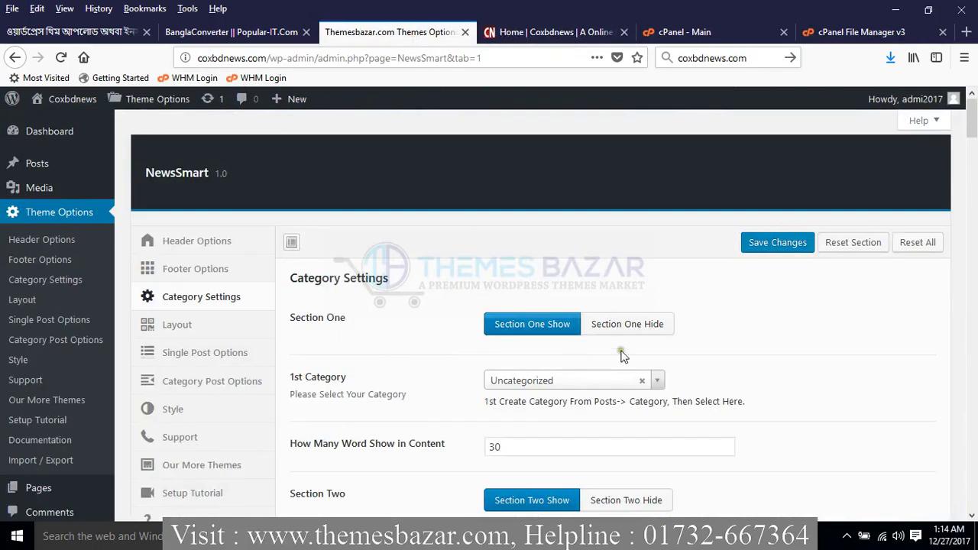
{"action": "left_click", "coordinate": [637, 325]}
{"action": "left_click", "coordinate": [778, 242]}
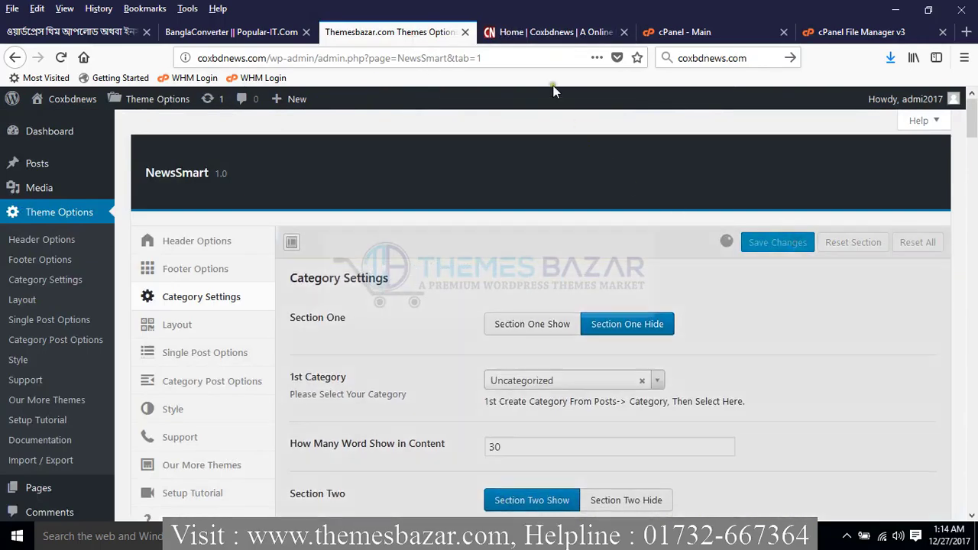
{"action": "left_click", "coordinate": [545, 36]}
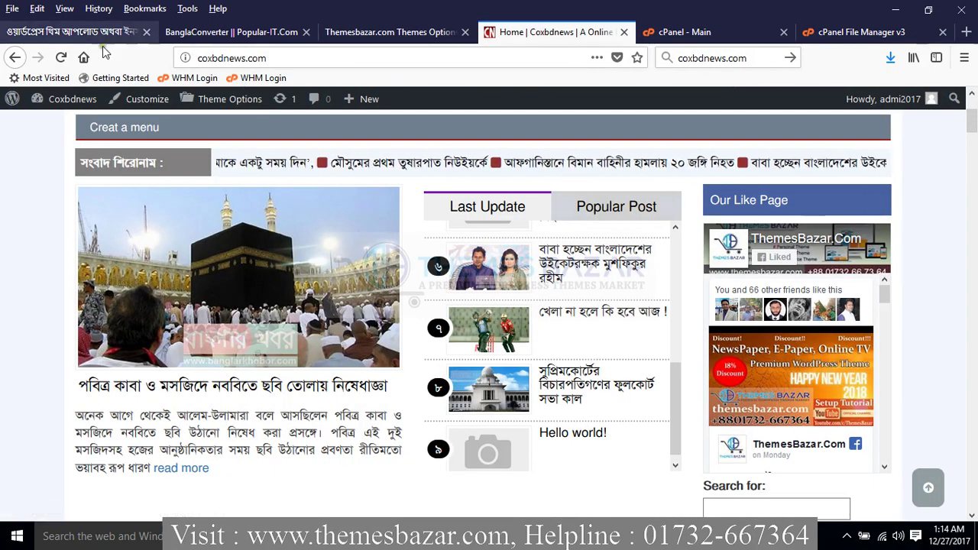
{"action": "left_click", "coordinate": [61, 57]}
{"action": "scroll", "coordinate": [416, 361], "scroll_direction": "down", "scroll_amount": 10}
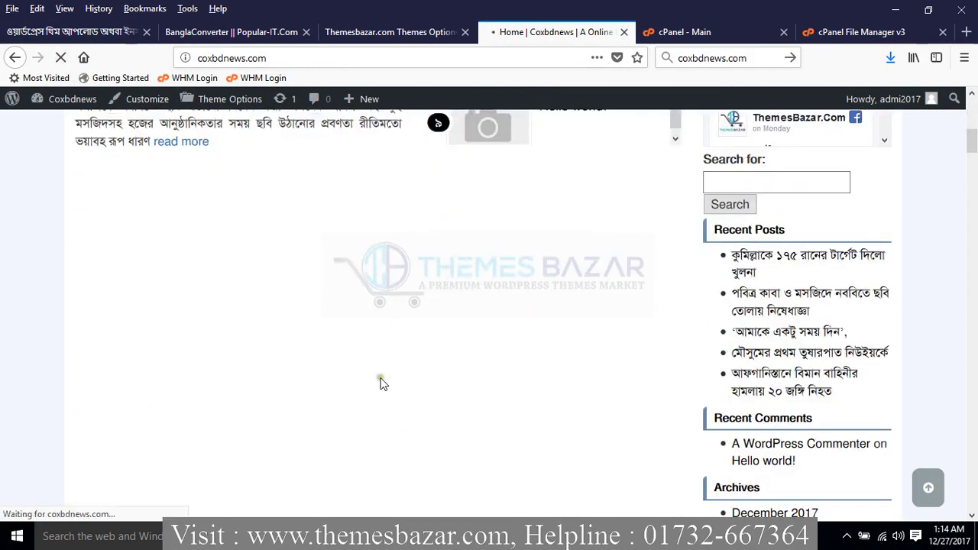
{"action": "scroll", "coordinate": [416, 361], "scroll_direction": "up", "scroll_amount": 10}
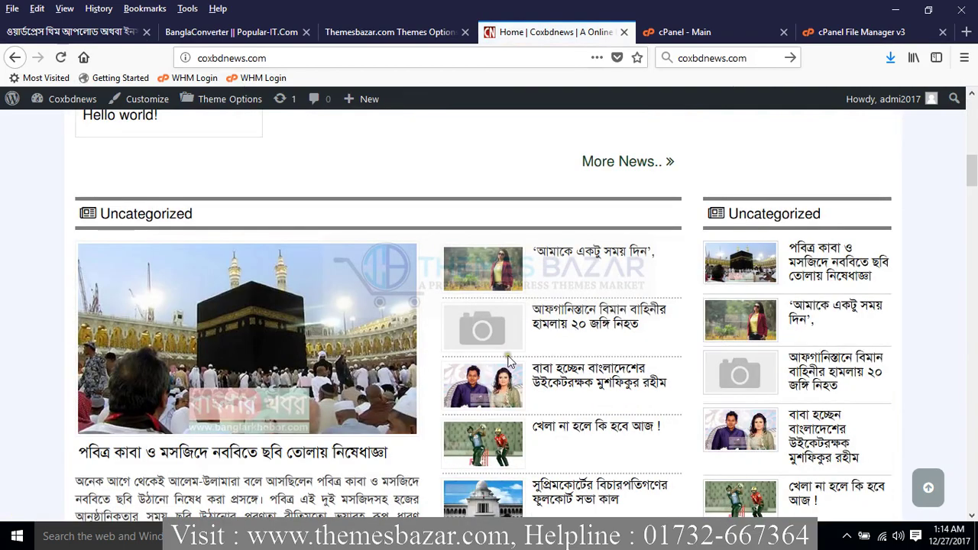
{"action": "scroll", "coordinate": [517, 360], "scroll_direction": "up", "scroll_amount": 5}
{"action": "scroll", "coordinate": [518, 362], "scroll_direction": "down", "scroll_amount": 4}
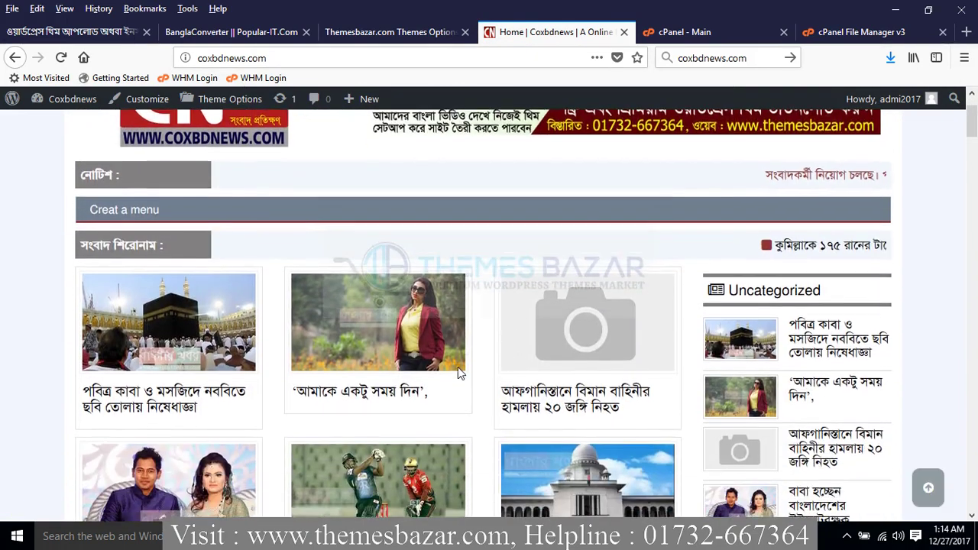
{"action": "scroll", "coordinate": [351, 344], "scroll_direction": "up", "scroll_amount": 5}
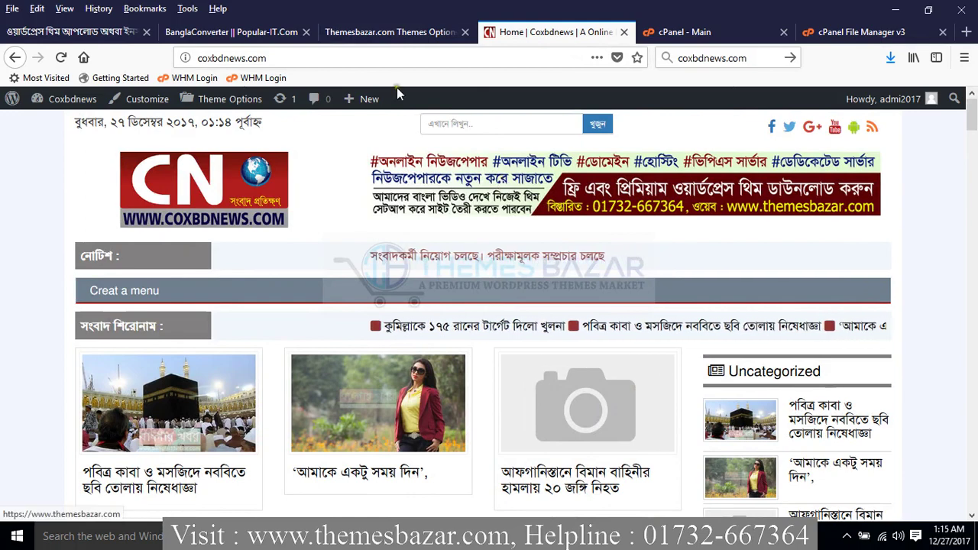
Step: Compare the Category Settings options against the homepage's remaining Uncategorized sections
{"action": "left_click", "coordinate": [397, 32]}
{"action": "scroll", "coordinate": [662, 354], "scroll_direction": "down", "scroll_amount": 5}
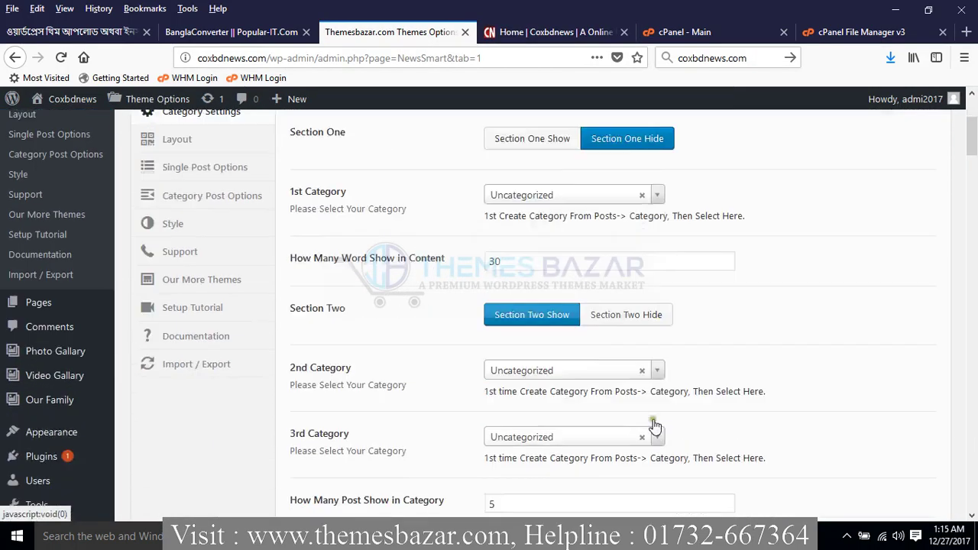
{"action": "left_click", "coordinate": [558, 32]}
{"action": "scroll", "coordinate": [474, 356], "scroll_direction": "down", "scroll_amount": 4}
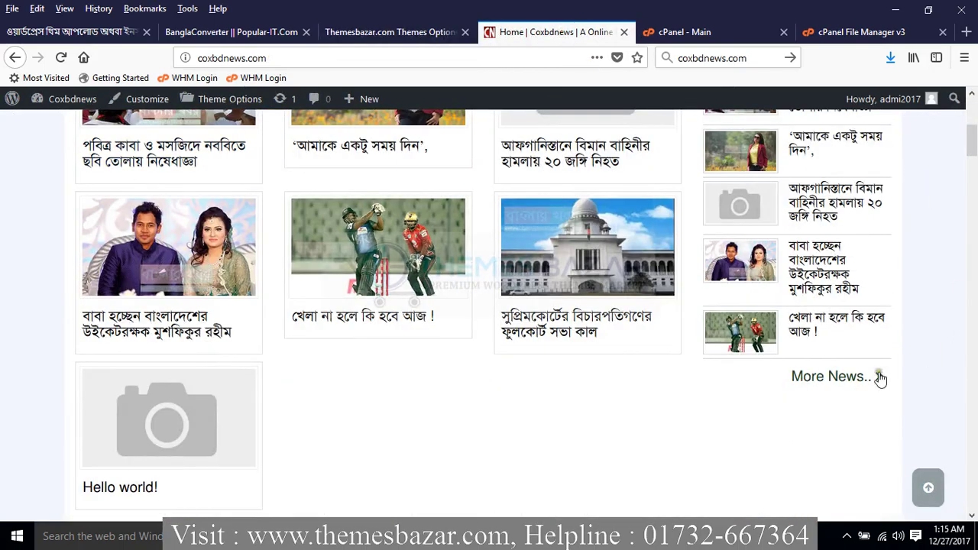
{"action": "scroll", "coordinate": [841, 329], "scroll_direction": "down", "scroll_amount": 3}
{"action": "scroll", "coordinate": [826, 287], "scroll_direction": "down", "scroll_amount": 6}
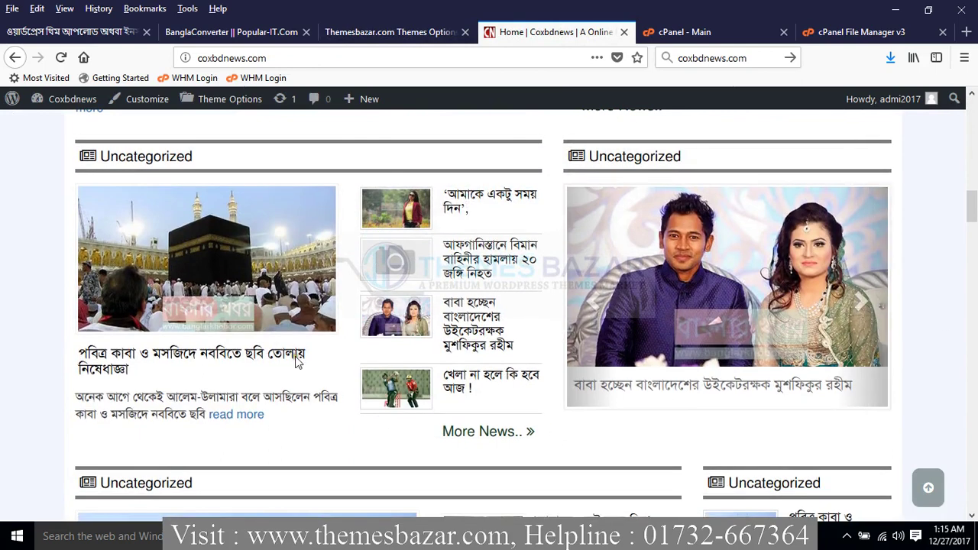
{"action": "scroll", "coordinate": [298, 363], "scroll_direction": "down", "scroll_amount": 4}
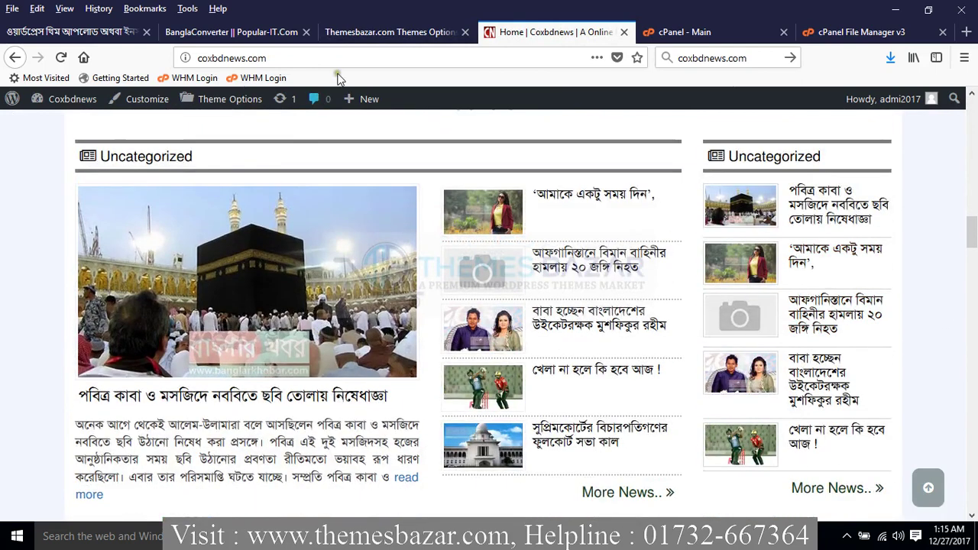
{"action": "left_click", "coordinate": [367, 32]}
{"action": "scroll", "coordinate": [660, 393], "scroll_direction": "down", "scroll_amount": 6}
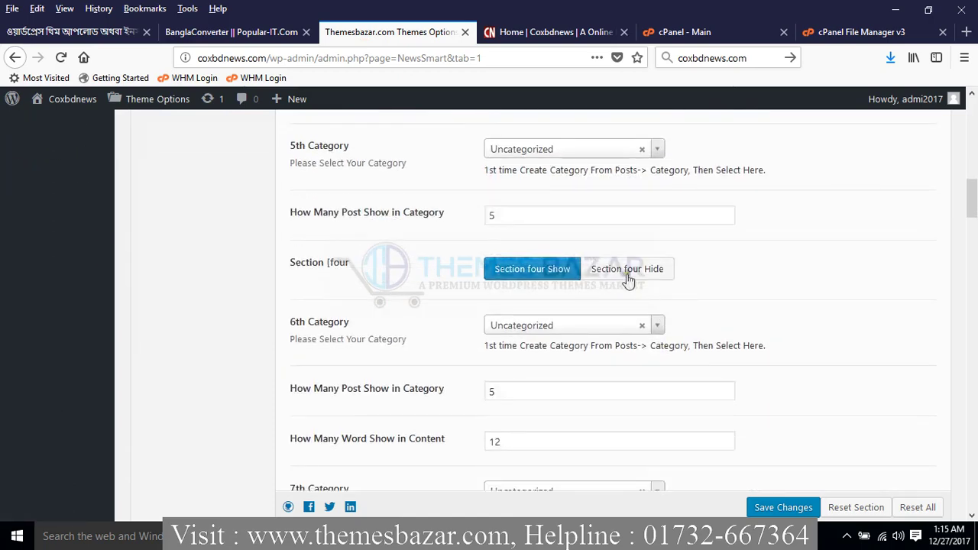
{"action": "scroll", "coordinate": [670, 302], "scroll_direction": "down", "scroll_amount": 2}
{"action": "scroll", "coordinate": [631, 429], "scroll_direction": "up", "scroll_amount": 15}
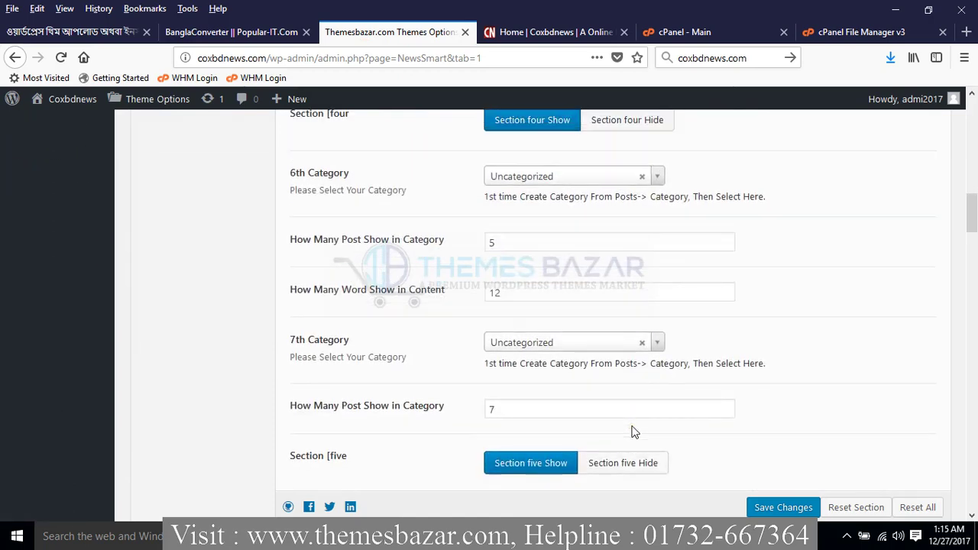
{"action": "scroll", "coordinate": [632, 431], "scroll_direction": "up", "scroll_amount": 1}
Step: Scroll through the homepage sections once more and return to the top
{"action": "left_click", "coordinate": [550, 35]}
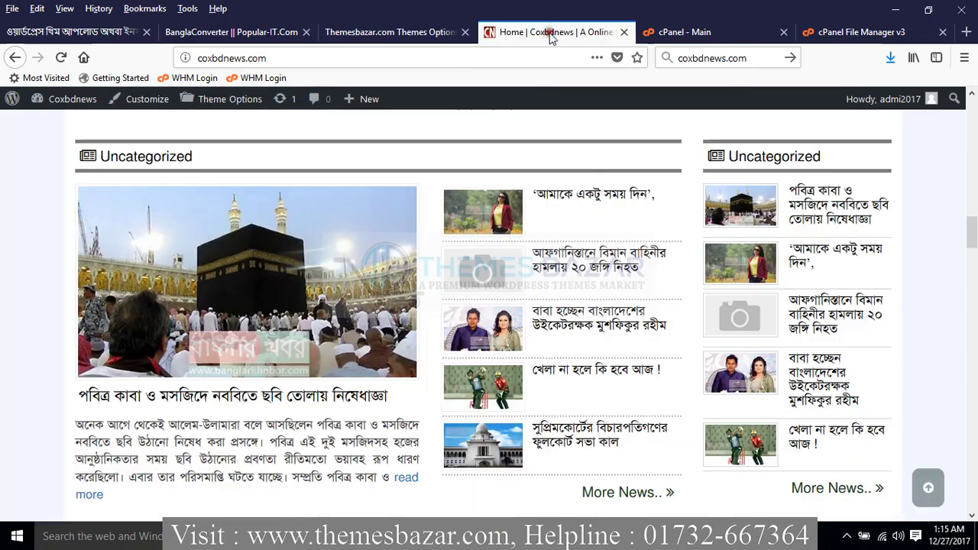
{"action": "scroll", "coordinate": [634, 371], "scroll_direction": "down", "scroll_amount": 5}
{"action": "scroll", "coordinate": [616, 371], "scroll_direction": "down", "scroll_amount": 4}
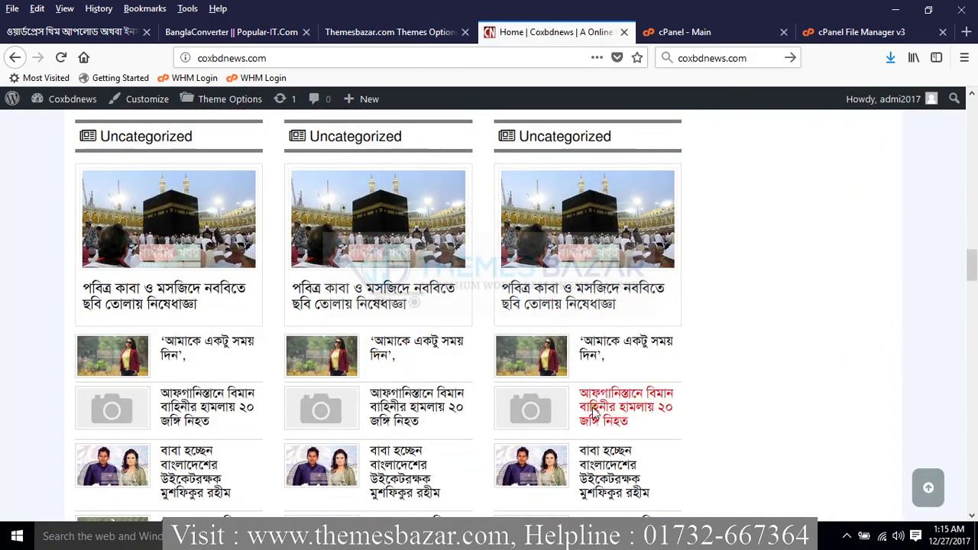
{"action": "scroll", "coordinate": [509, 431], "scroll_direction": "down", "scroll_amount": 10}
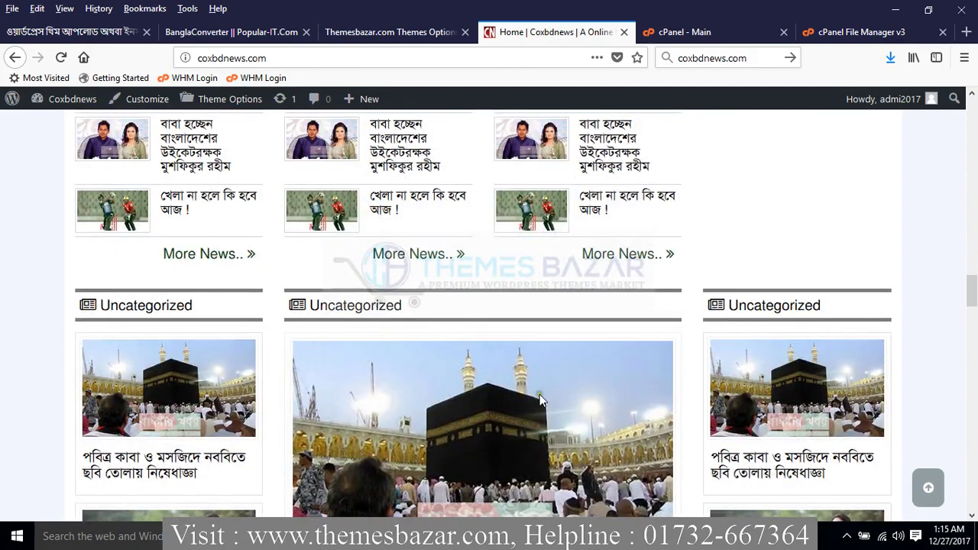
{"action": "scroll", "coordinate": [808, 186], "scroll_direction": "down", "scroll_amount": 15}
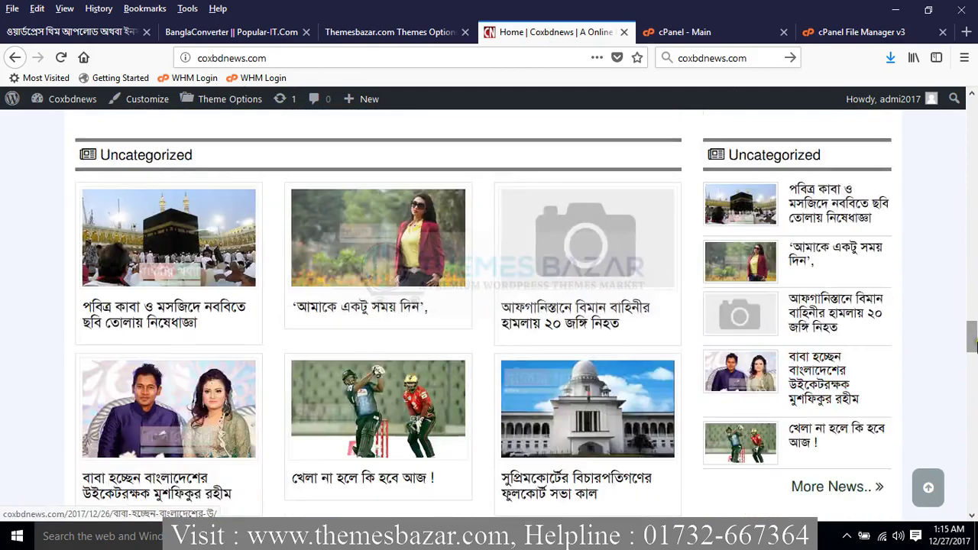
{"action": "scroll", "coordinate": [975, 529], "scroll_direction": "up", "scroll_amount": 3}
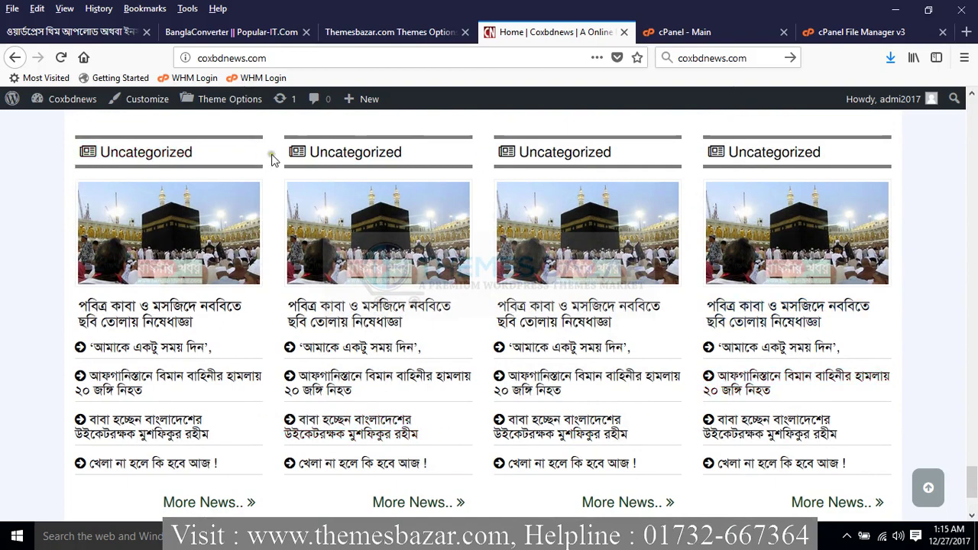
{"action": "left_click", "coordinate": [941, 486]}
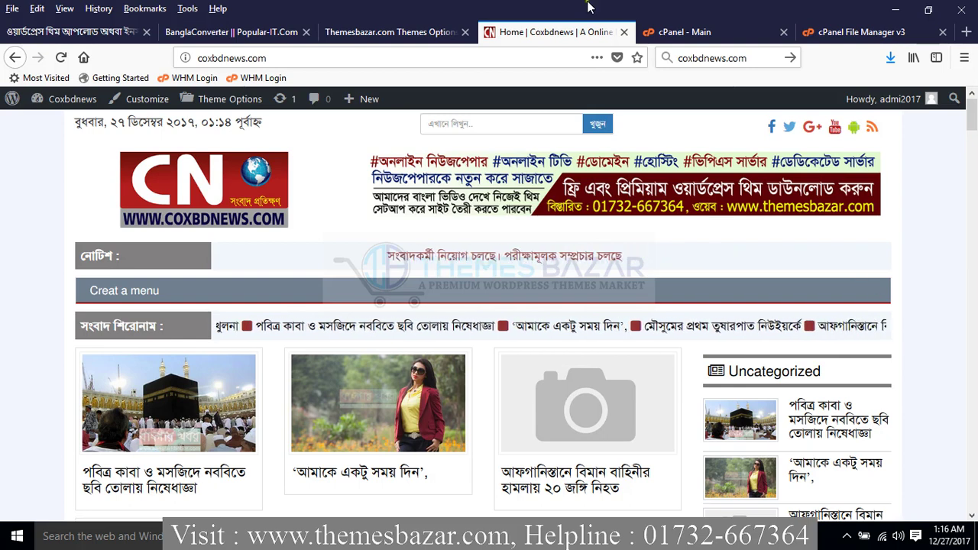
{"action": "left_click", "coordinate": [413, 34]}
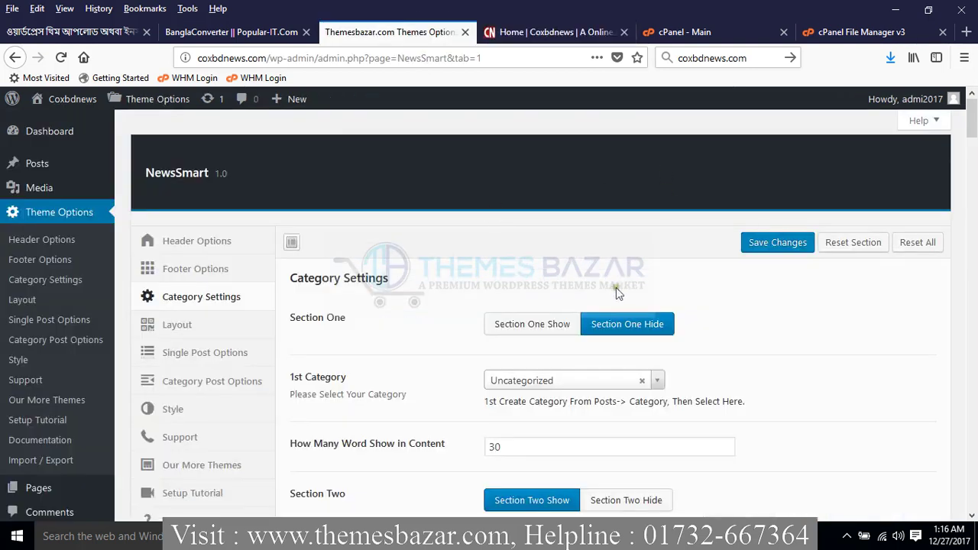
Step: Set Section One to Show, save, and confirm it on the homepage
{"action": "left_click", "coordinate": [560, 324]}
{"action": "left_click", "coordinate": [767, 244]}
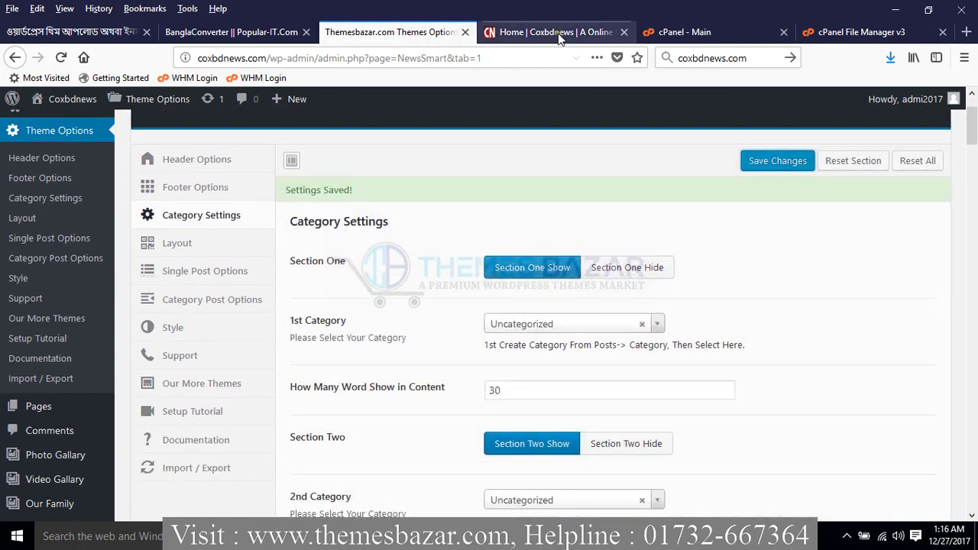
{"action": "left_click", "coordinate": [558, 32]}
{"action": "scroll", "coordinate": [561, 273], "scroll_direction": "down", "scroll_amount": 3}
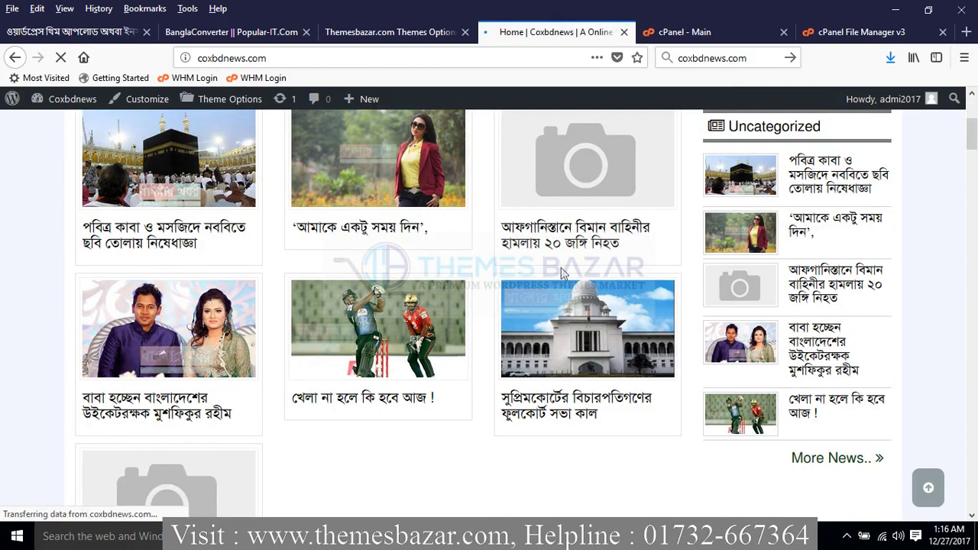
{"action": "scroll", "coordinate": [403, 311], "scroll_direction": "down", "scroll_amount": 2}
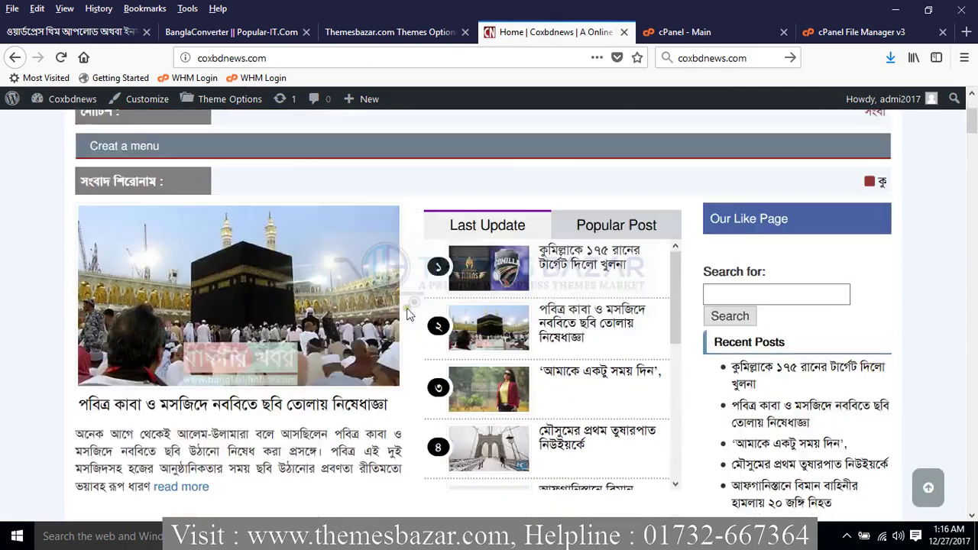
{"action": "scroll", "coordinate": [342, 307], "scroll_direction": "down", "scroll_amount": 1}
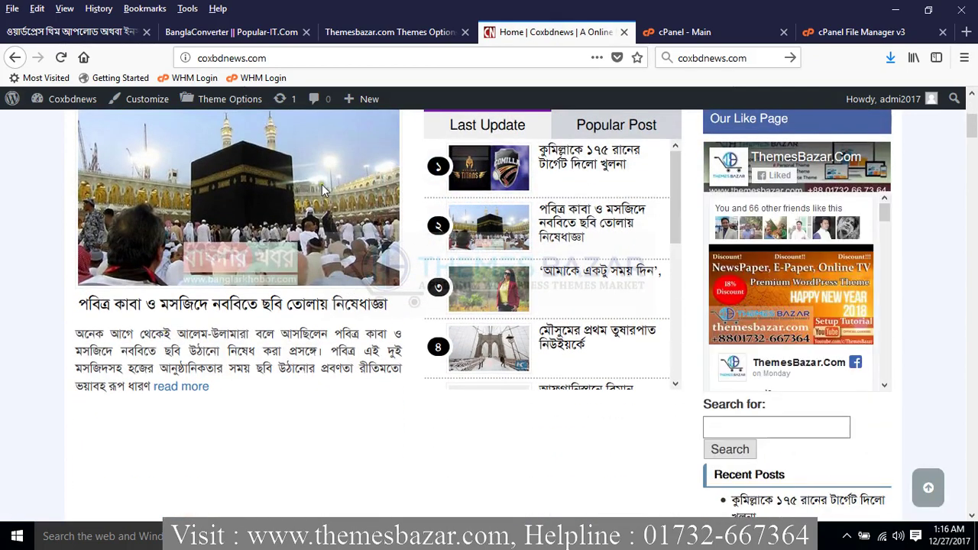
{"action": "left_click", "coordinate": [396, 32]}
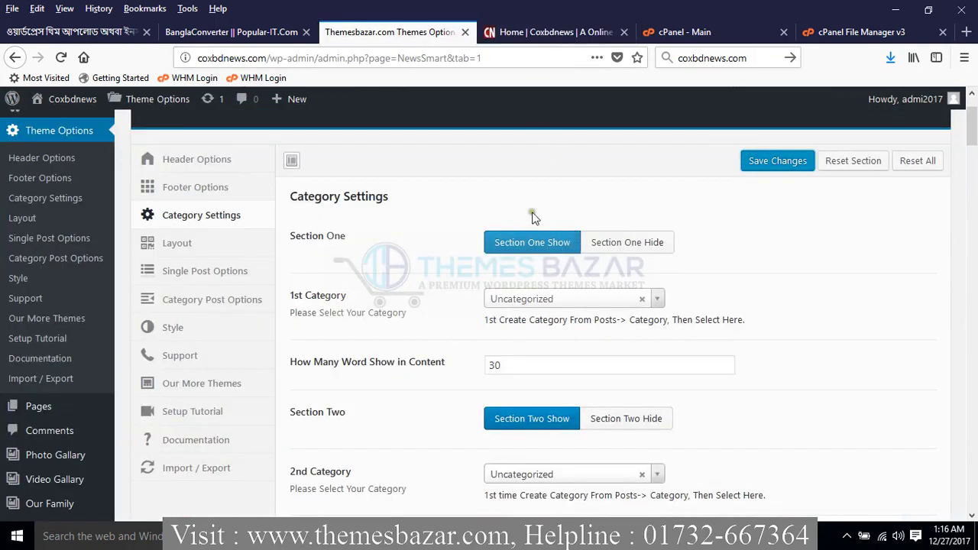
{"action": "scroll", "coordinate": [572, 310], "scroll_direction": "down", "scroll_amount": 1}
Step: Browse the 1st Category dropdown's category list, closing it without choosing
{"action": "left_click", "coordinate": [563, 221]}
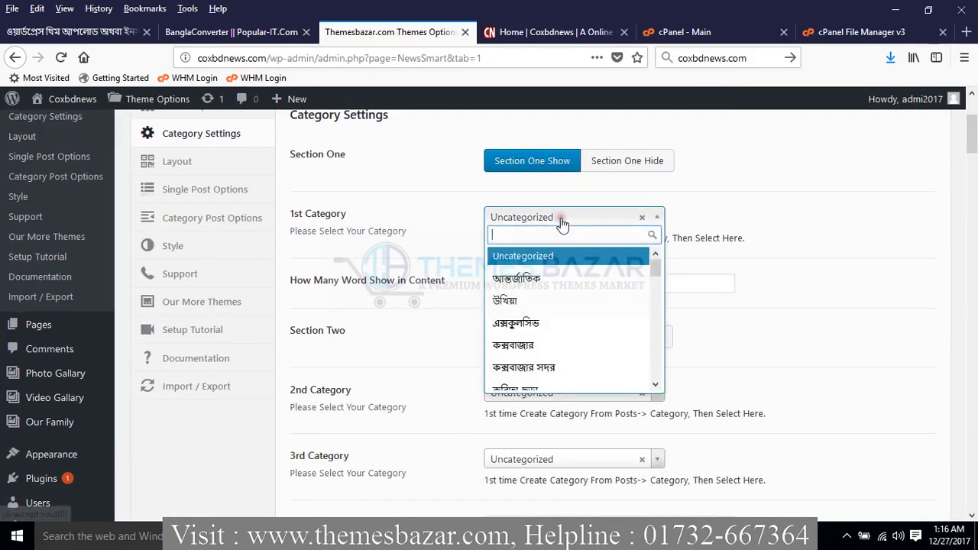
{"action": "scroll", "coordinate": [569, 330], "scroll_direction": "down", "scroll_amount": 10}
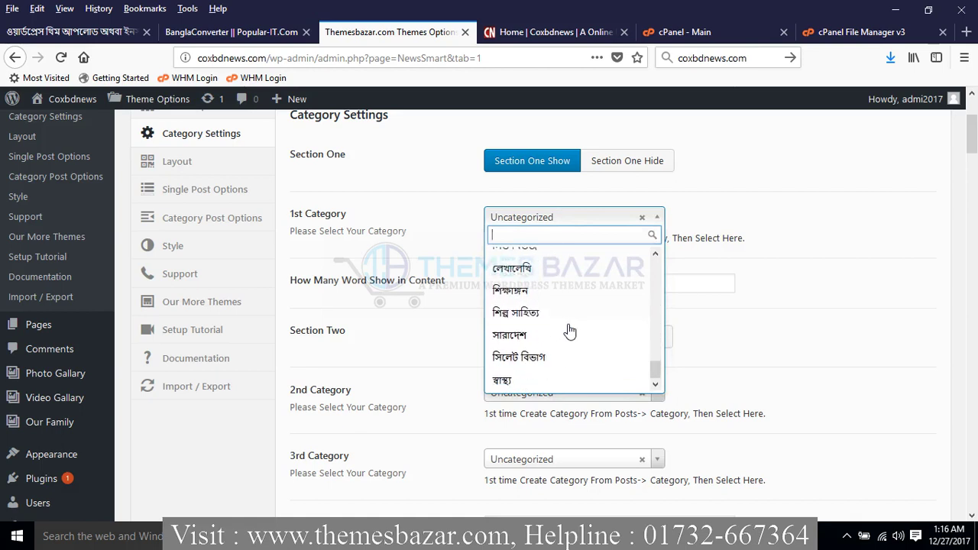
{"action": "scroll", "coordinate": [569, 330], "scroll_direction": "up", "scroll_amount": 10}
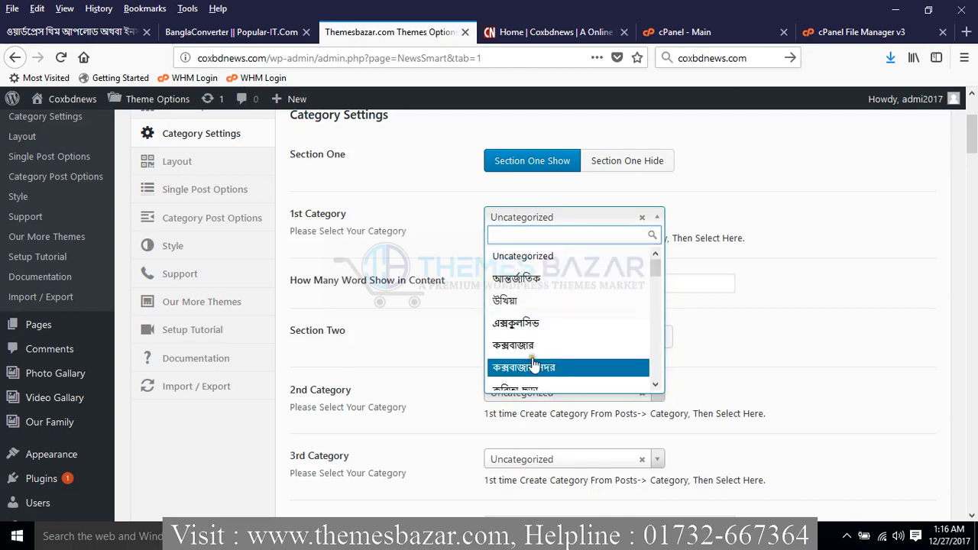
{"action": "left_click", "coordinate": [763, 191]}
Step: Select the Bangla category লিড নিউজ as the 1st Category
{"action": "left_click", "coordinate": [559, 218]}
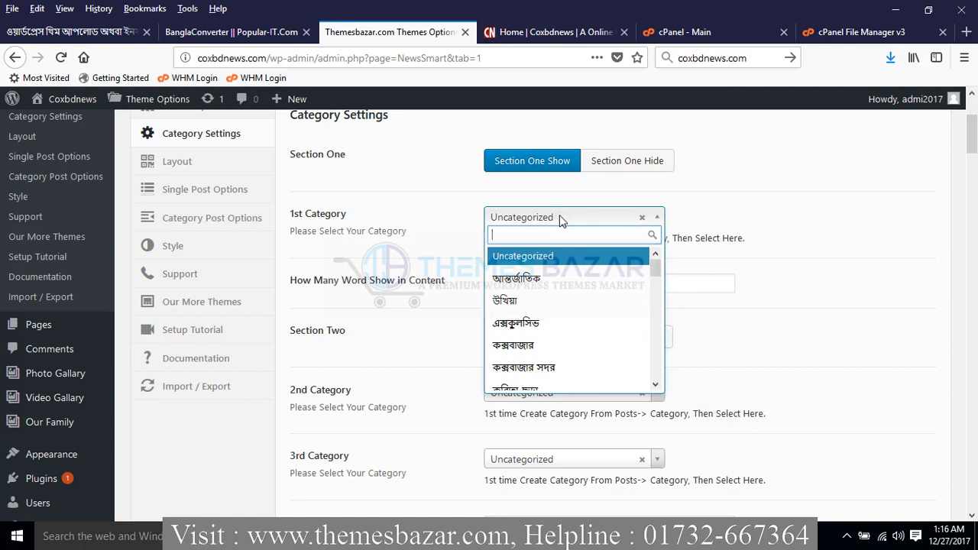
{"action": "scroll", "coordinate": [559, 308], "scroll_direction": "down", "scroll_amount": 5}
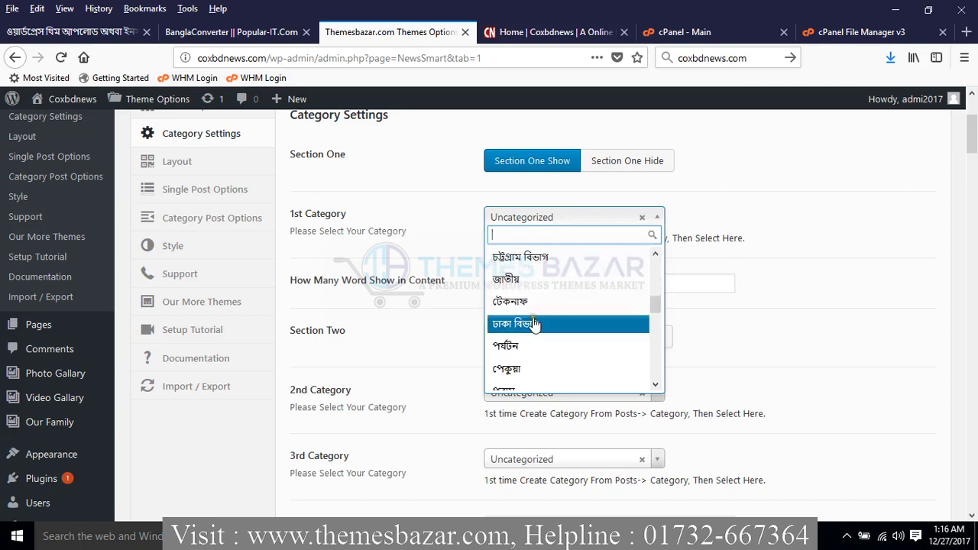
{"action": "scroll", "coordinate": [539, 325], "scroll_direction": "down", "scroll_amount": 4}
{"action": "scroll", "coordinate": [558, 310], "scroll_direction": "down", "scroll_amount": 5}
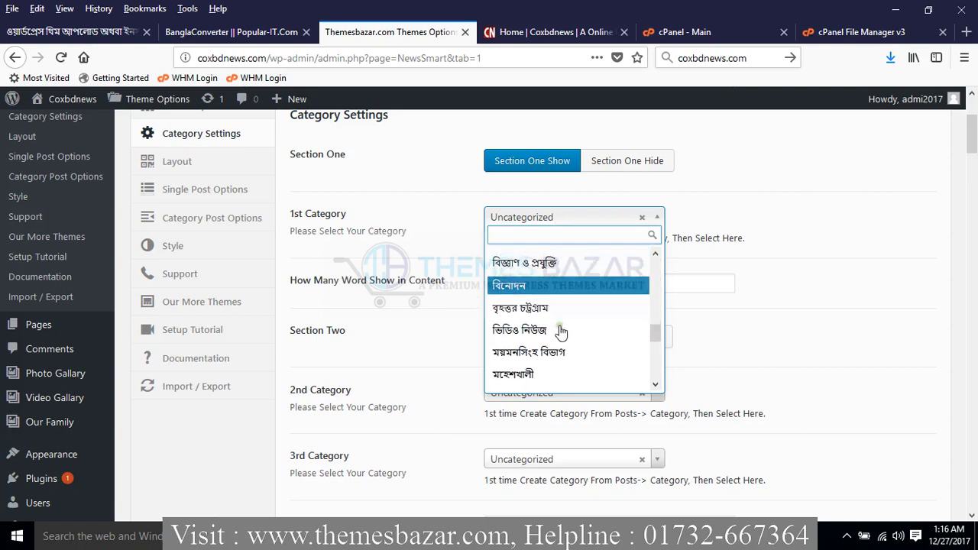
{"action": "scroll", "coordinate": [551, 313], "scroll_direction": "down", "scroll_amount": 1}
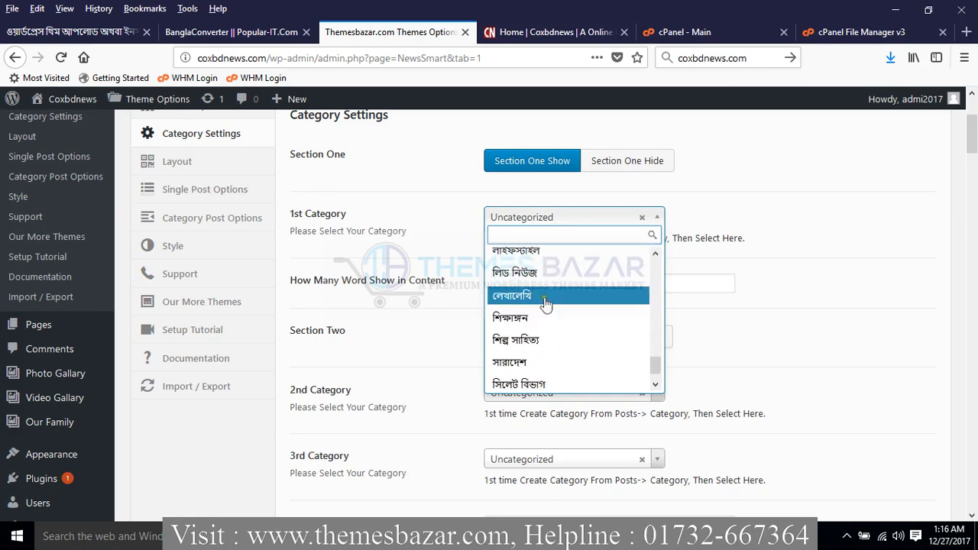
{"action": "left_click", "coordinate": [544, 268]}
{"action": "scroll", "coordinate": [775, 297], "scroll_direction": "up", "scroll_amount": 2}
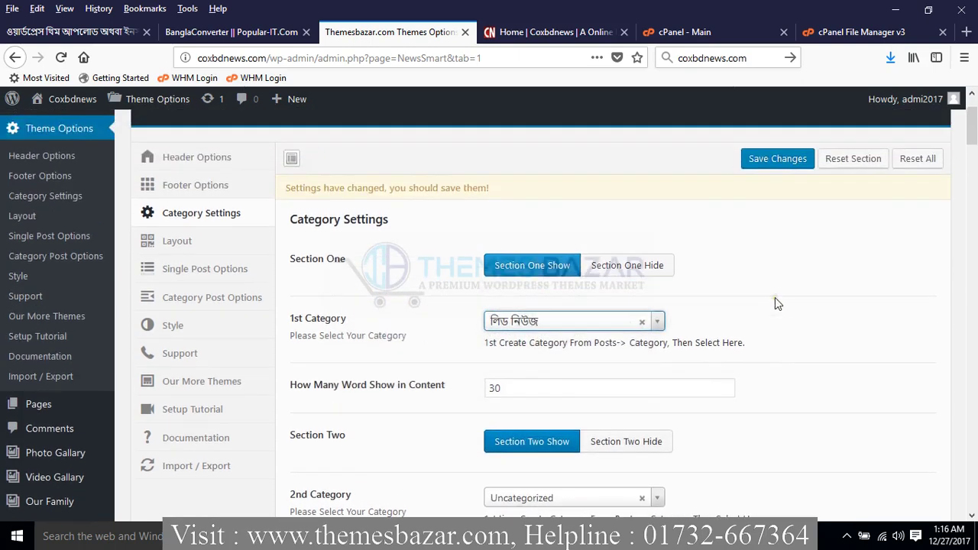
{"action": "scroll", "coordinate": [755, 310], "scroll_direction": "down", "scroll_amount": 5}
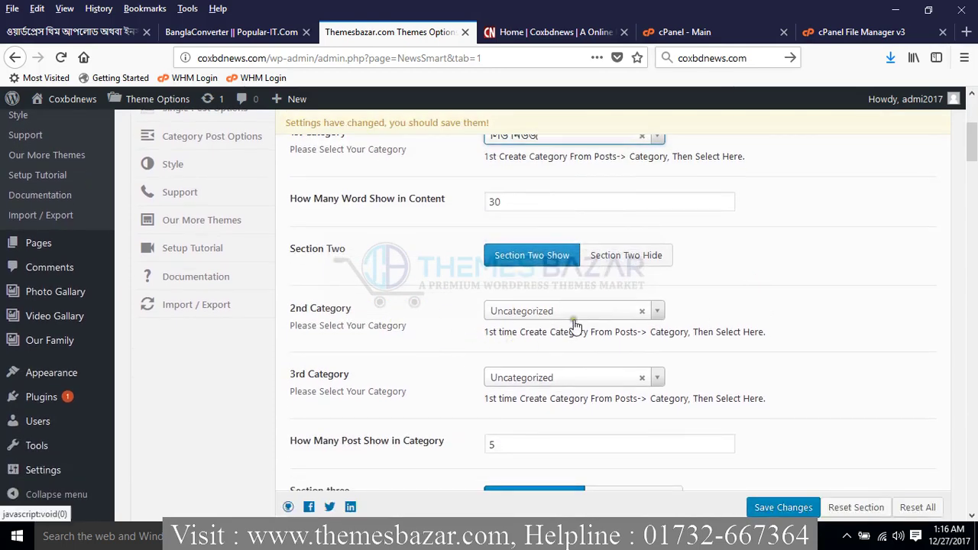
{"action": "scroll", "coordinate": [581, 306], "scroll_direction": "up", "scroll_amount": 5}
{"action": "scroll", "coordinate": [594, 302], "scroll_direction": "down", "scroll_amount": 7}
Step: Scroll through the live homepage to check its current category sections
{"action": "left_click", "coordinate": [557, 32]}
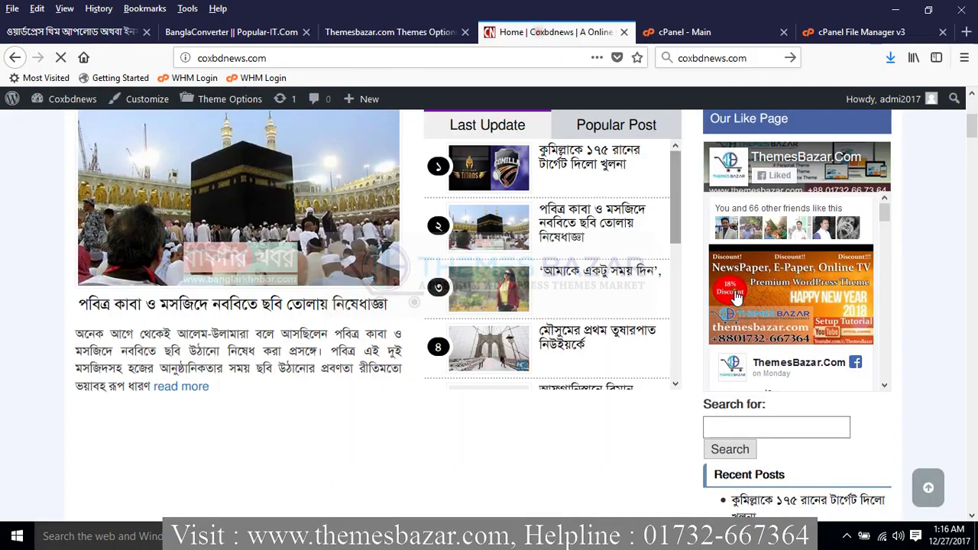
{"action": "scroll", "coordinate": [641, 384], "scroll_direction": "down", "scroll_amount": 1}
{"action": "scroll", "coordinate": [639, 378], "scroll_direction": "up", "scroll_amount": 6}
{"action": "scroll", "coordinate": [638, 378], "scroll_direction": "down", "scroll_amount": 14}
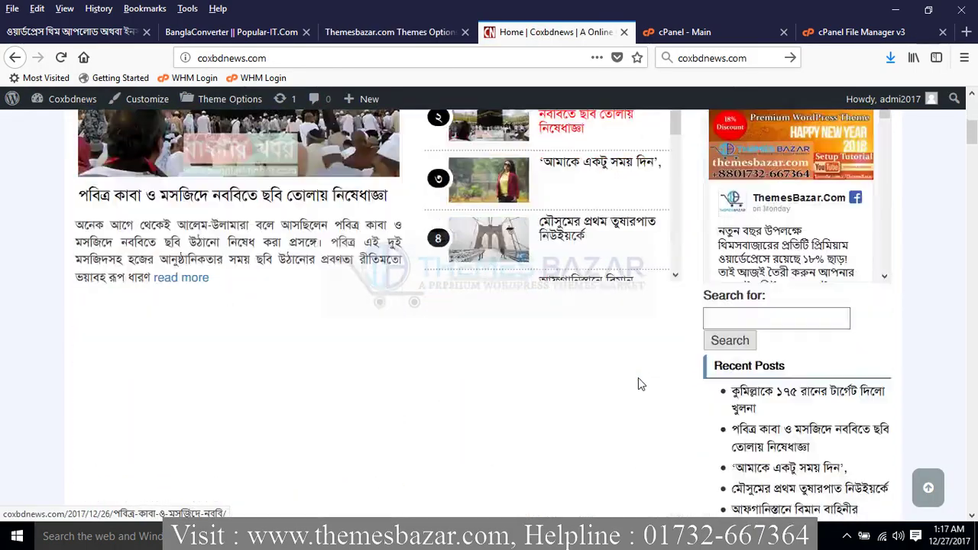
{"action": "scroll", "coordinate": [638, 378], "scroll_direction": "down", "scroll_amount": 15}
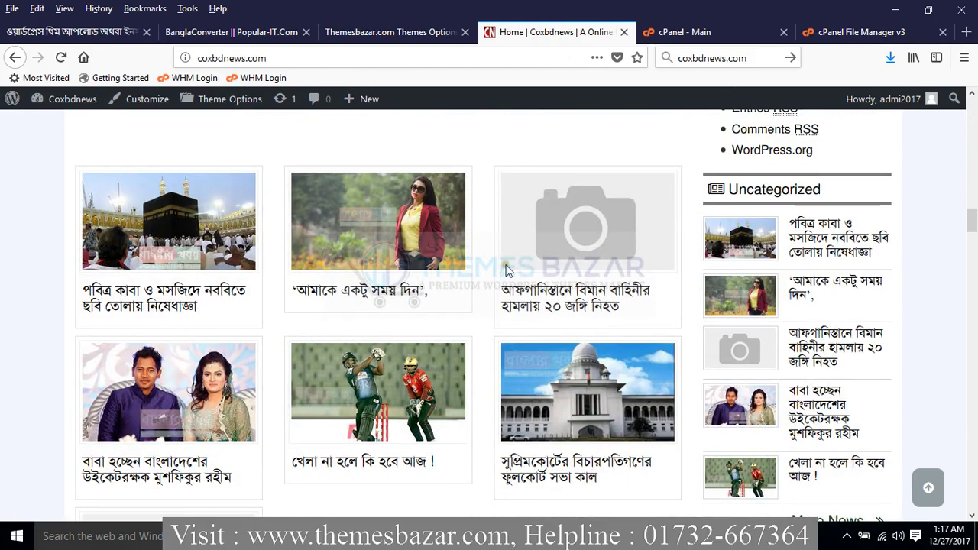
{"action": "left_click", "coordinate": [388, 32]}
{"action": "left_click", "coordinate": [593, 35]}
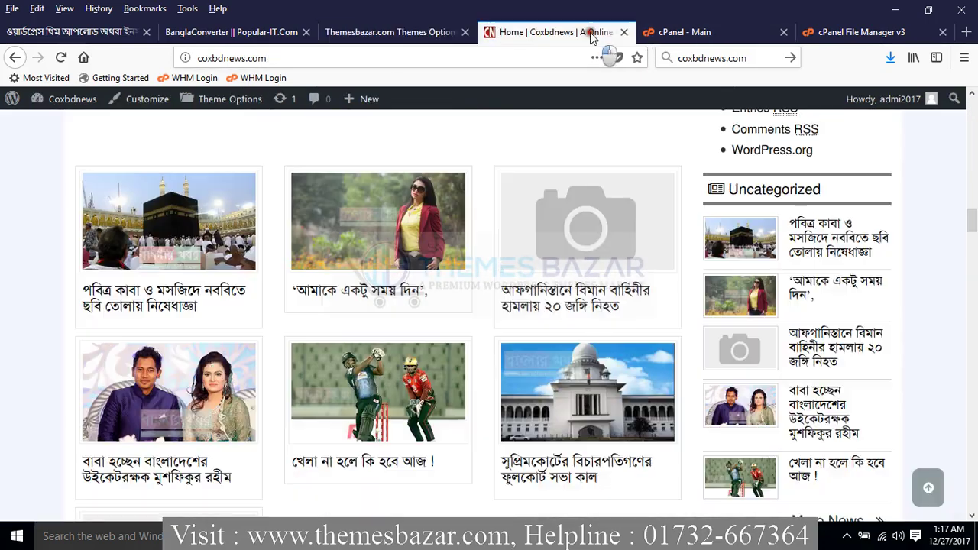
Step: Set the 2nd Category section to এক্সক্লুসিভ and glance at the live homepage
{"action": "left_click", "coordinate": [390, 32]}
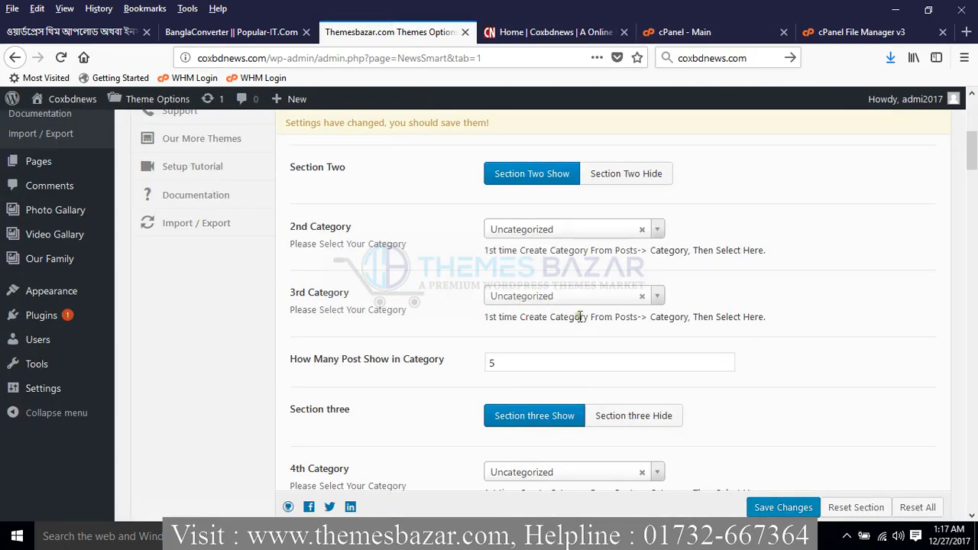
{"action": "left_click", "coordinate": [581, 230]}
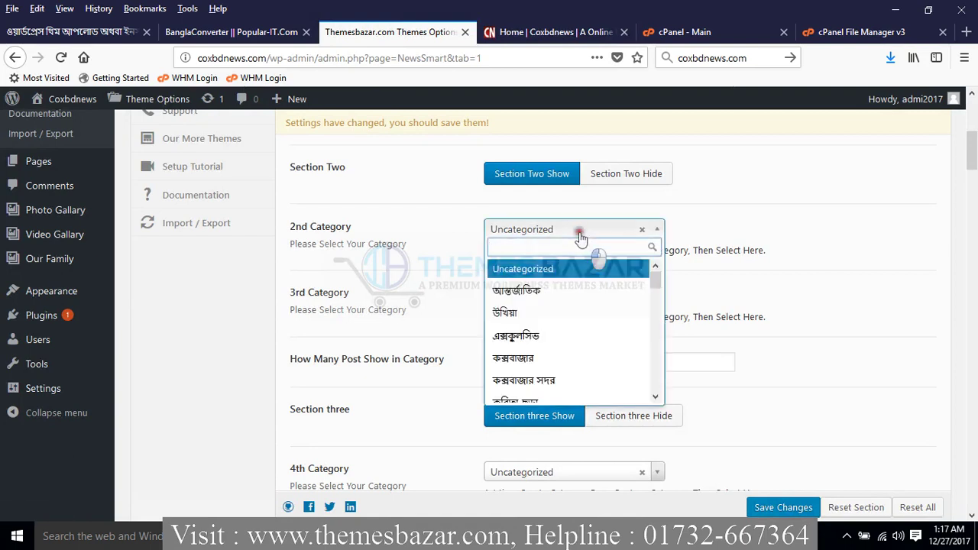
{"action": "left_click", "coordinate": [580, 232]}
{"action": "left_click", "coordinate": [573, 242]}
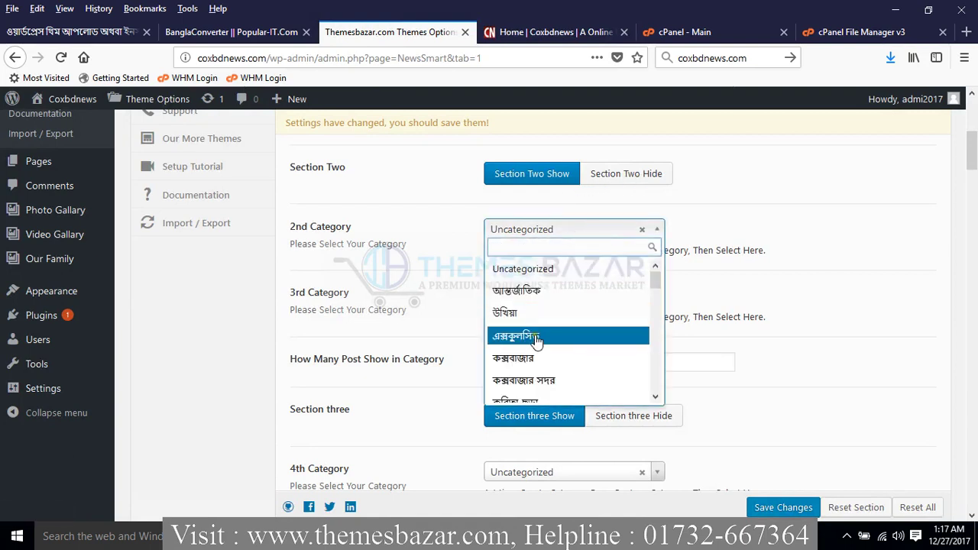
{"action": "left_click", "coordinate": [605, 336]}
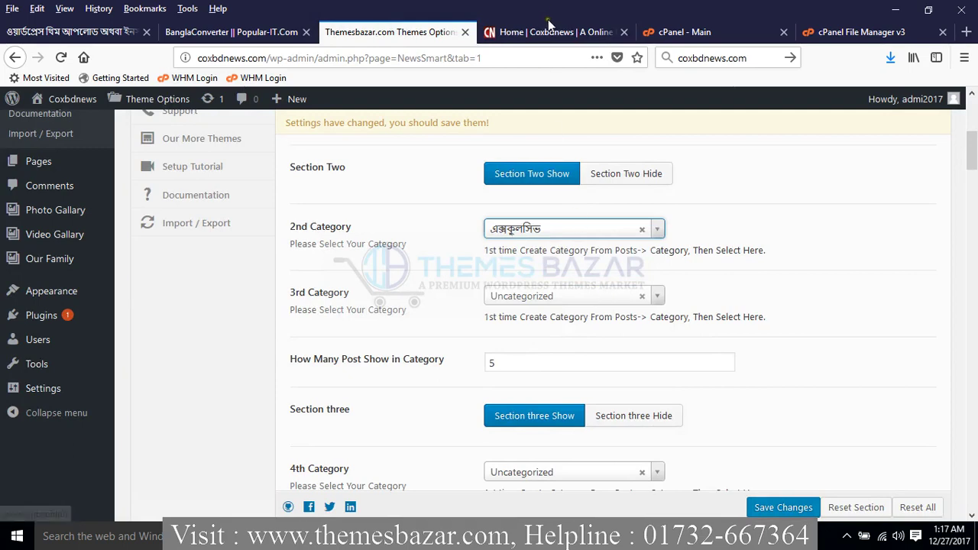
{"action": "left_click", "coordinate": [548, 32]}
{"action": "left_click", "coordinate": [430, 32]}
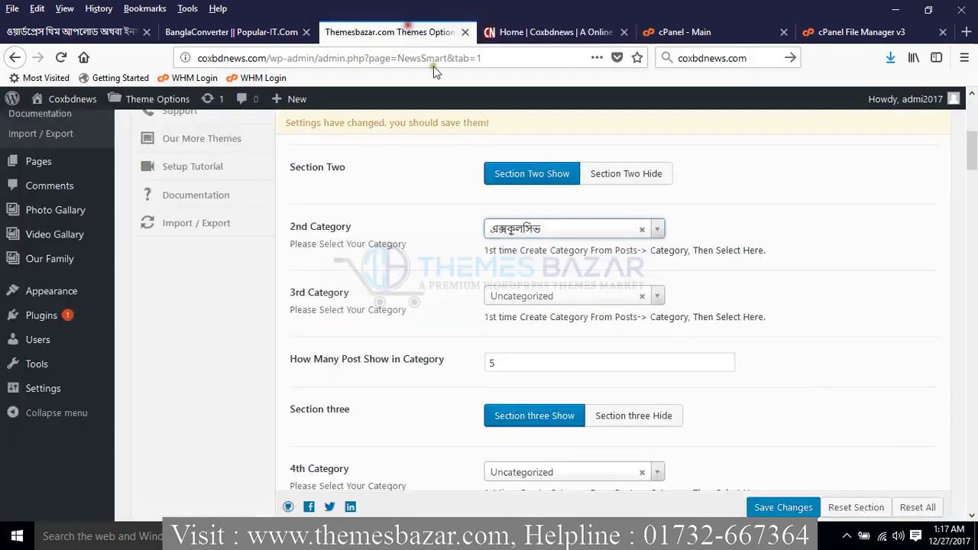
Step: Browse the Bangla categories offered in the 3rd Category dropdown
{"action": "left_click", "coordinate": [576, 297]}
{"action": "scroll", "coordinate": [561, 406], "scroll_direction": "down", "scroll_amount": 3}
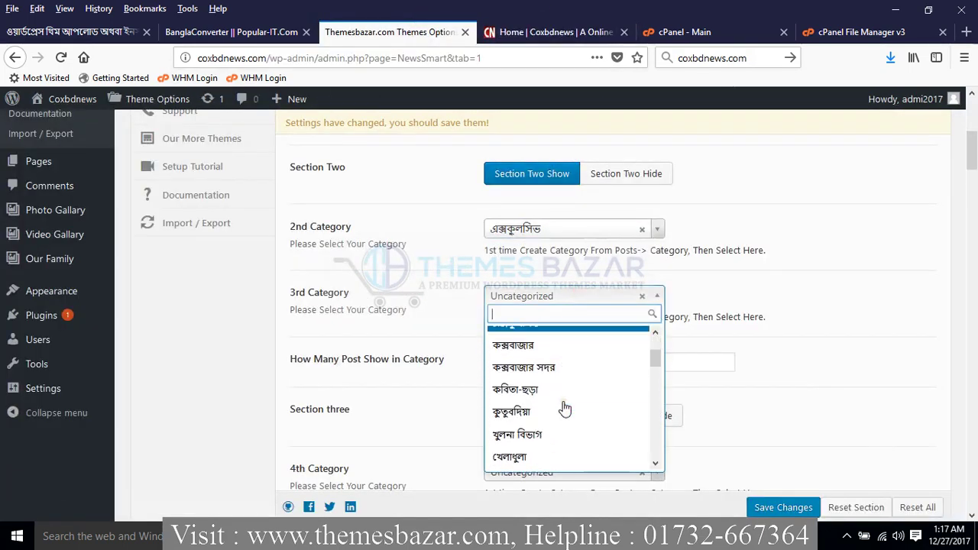
{"action": "scroll", "coordinate": [565, 409], "scroll_direction": "down", "scroll_amount": 10}
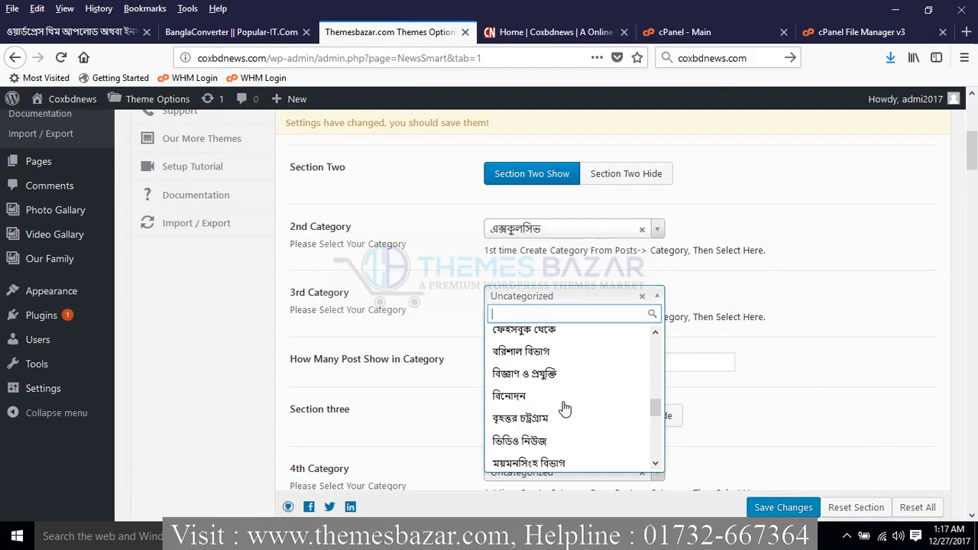
{"action": "scroll", "coordinate": [565, 409], "scroll_direction": "down", "scroll_amount": 8}
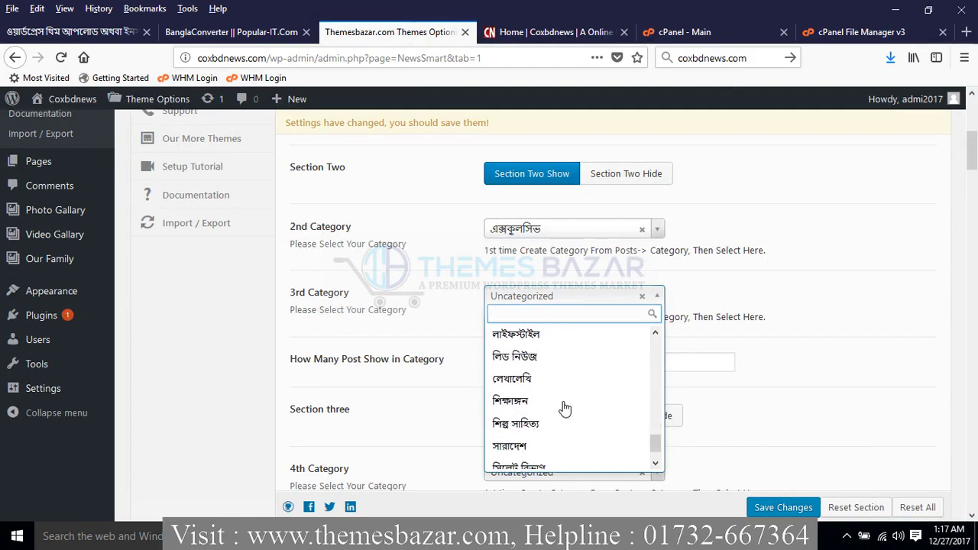
{"action": "scroll", "coordinate": [565, 409], "scroll_direction": "down", "scroll_amount": 4}
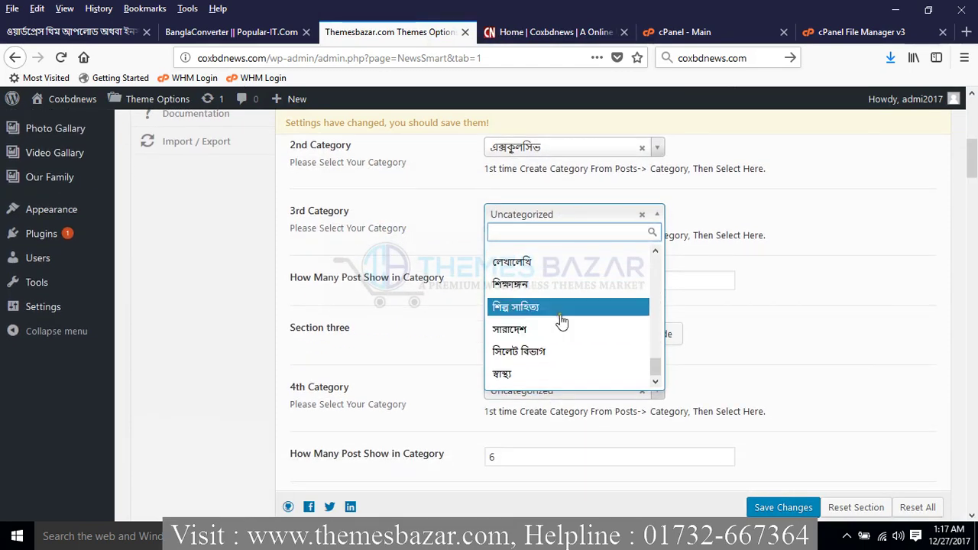
{"action": "scroll", "coordinate": [565, 328], "scroll_direction": "up", "scroll_amount": 2}
{"action": "scroll", "coordinate": [565, 333], "scroll_direction": "up", "scroll_amount": 3}
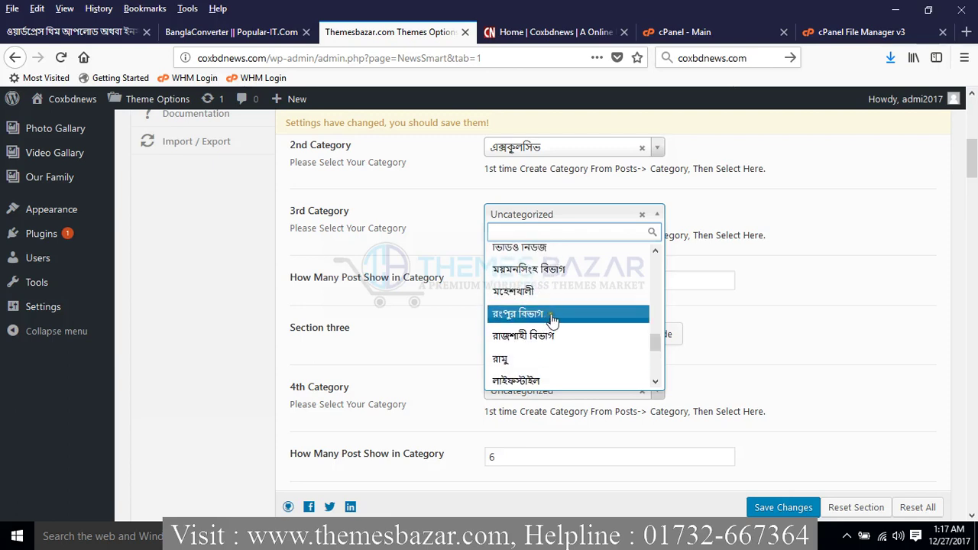
{"action": "scroll", "coordinate": [566, 349], "scroll_direction": "up", "scroll_amount": 6}
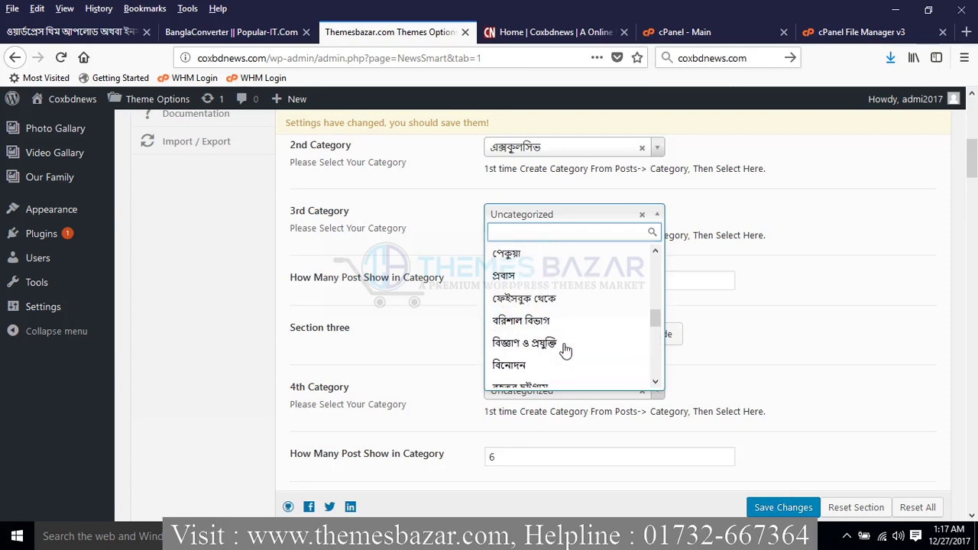
{"action": "scroll", "coordinate": [566, 349], "scroll_direction": "up", "scroll_amount": 6}
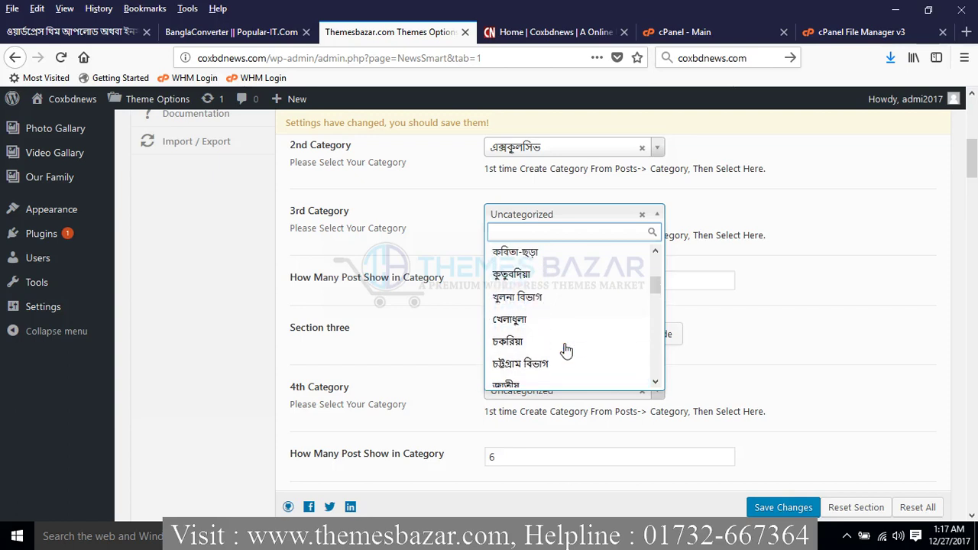
{"action": "scroll", "coordinate": [565, 348], "scroll_direction": "up", "scroll_amount": 2}
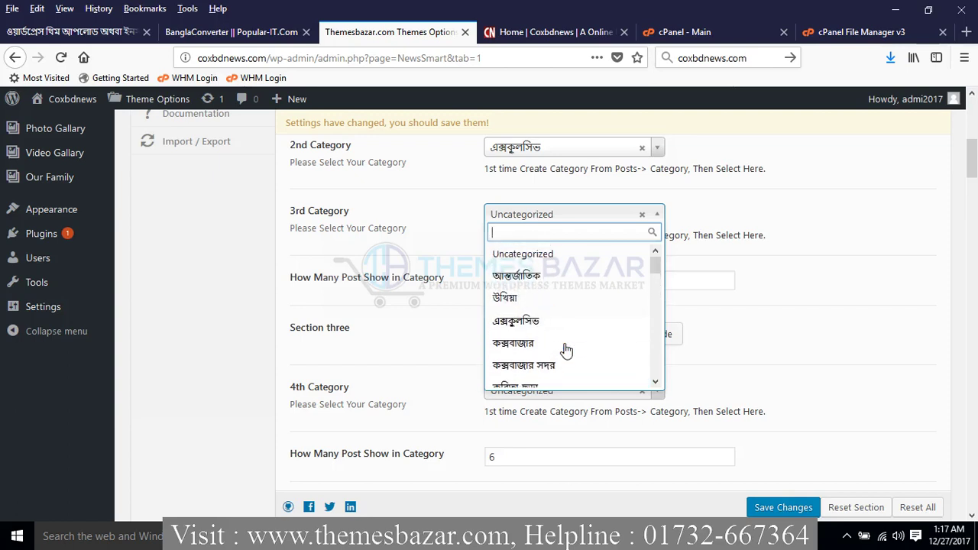
{"action": "scroll", "coordinate": [573, 336], "scroll_direction": "down", "scroll_amount": 3}
{"action": "scroll", "coordinate": [572, 336], "scroll_direction": "down", "scroll_amount": 4}
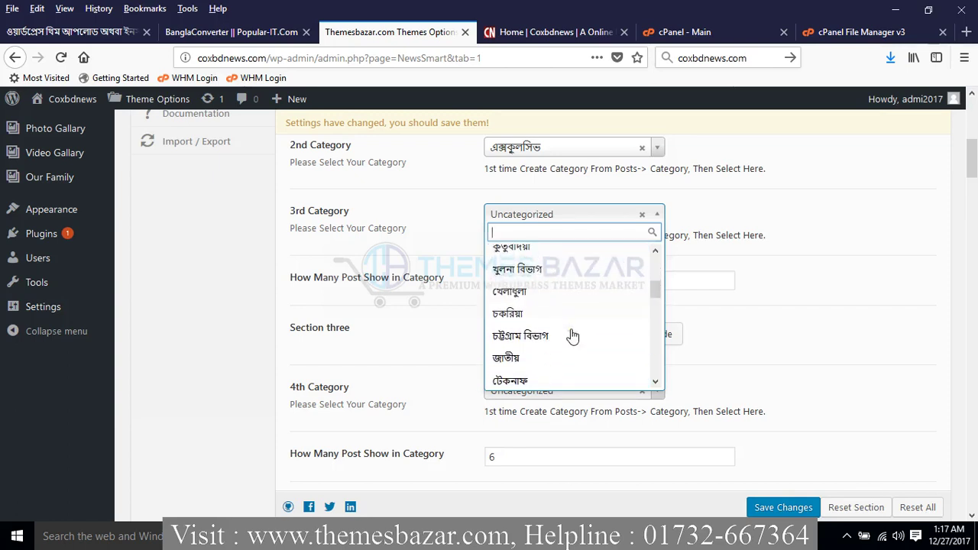
{"action": "scroll", "coordinate": [573, 337], "scroll_direction": "down", "scroll_amount": 5}
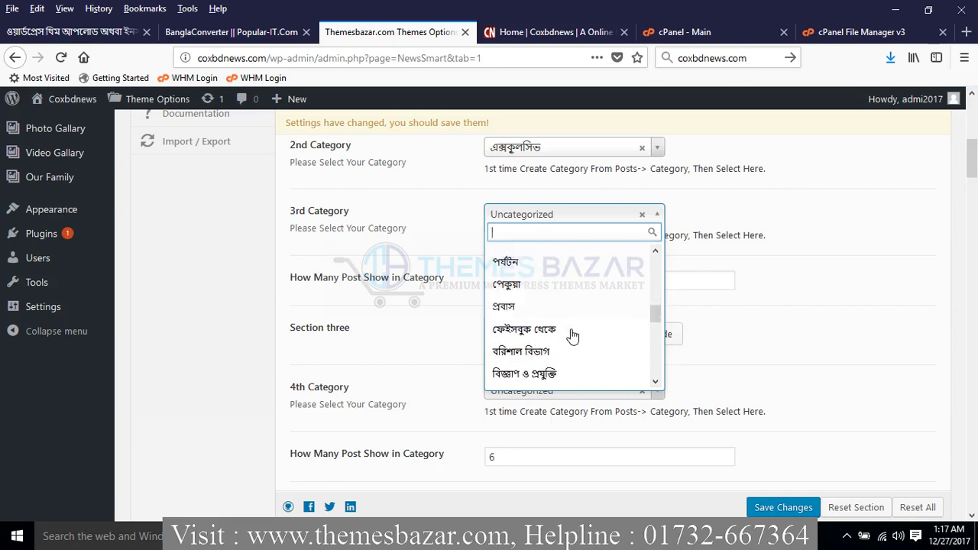
{"action": "scroll", "coordinate": [573, 337], "scroll_direction": "down", "scroll_amount": 5}
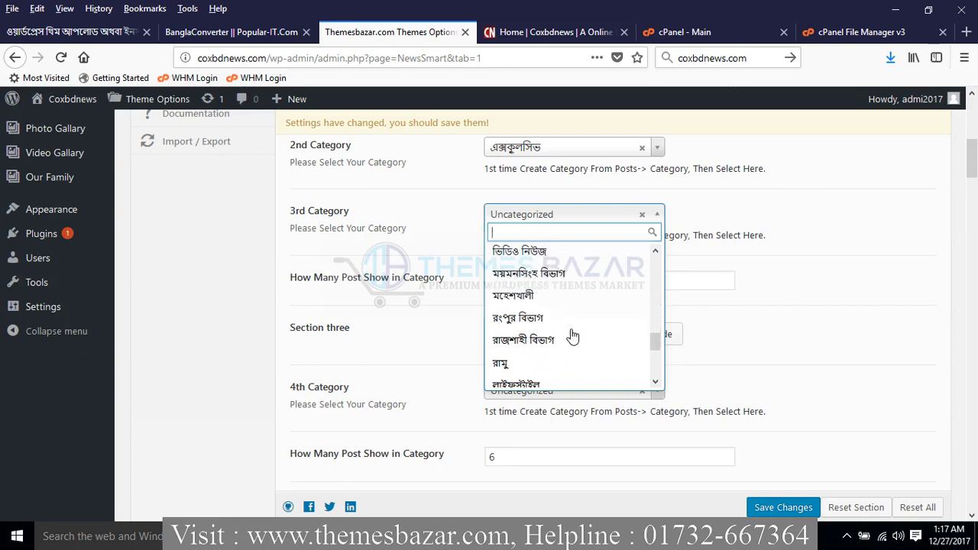
{"action": "scroll", "coordinate": [573, 336], "scroll_direction": "down", "scroll_amount": 2}
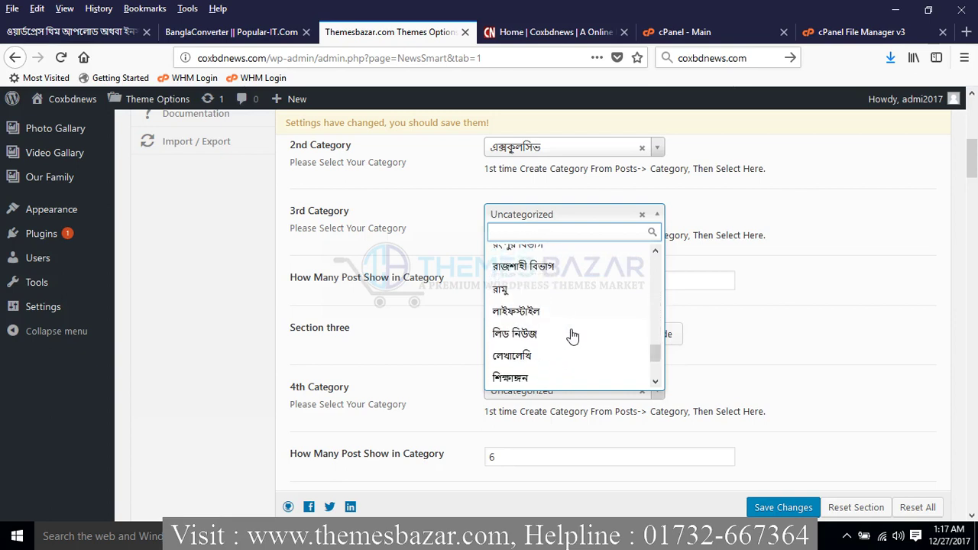
{"action": "scroll", "coordinate": [573, 336], "scroll_direction": "down", "scroll_amount": 1}
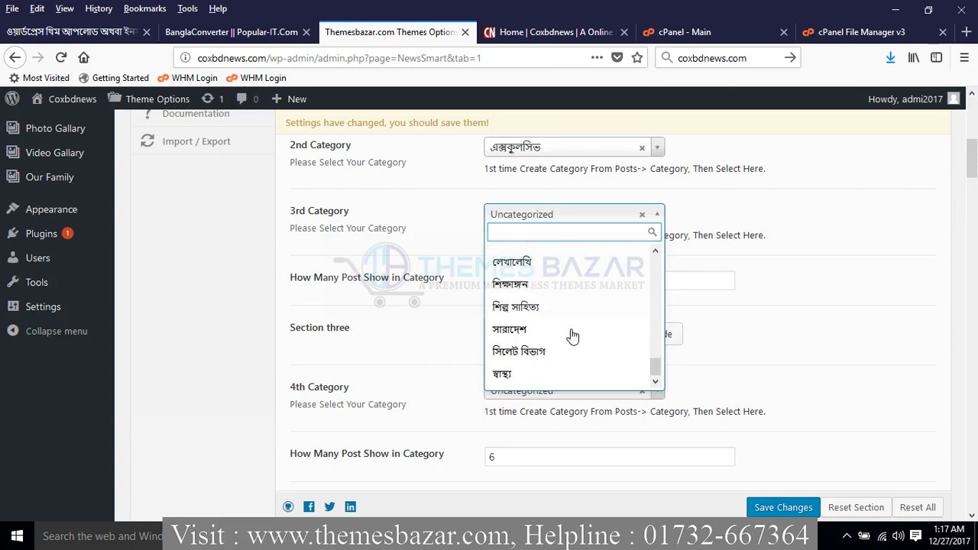
{"action": "scroll", "coordinate": [570, 334], "scroll_direction": "up", "scroll_amount": 2}
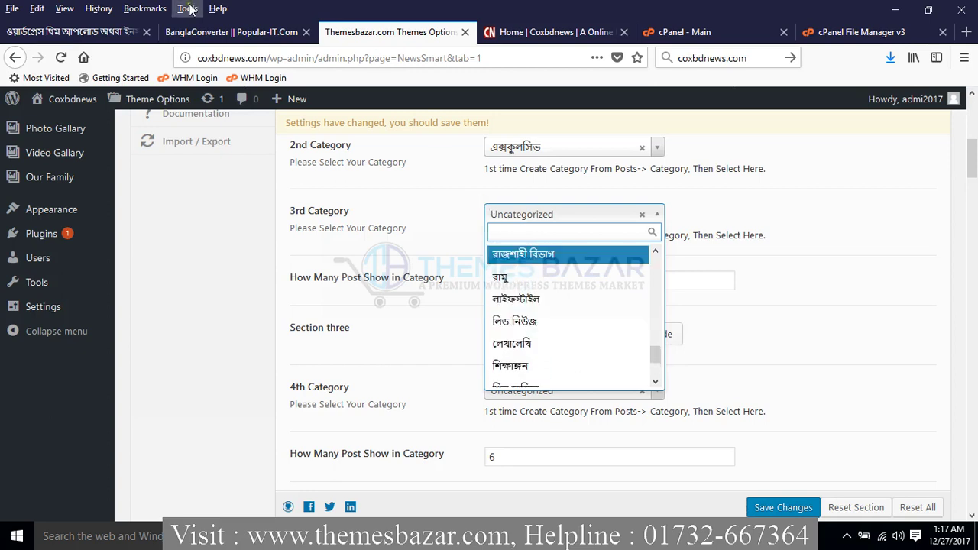
Step: Compare against the category names listed on the BanglaConverter page, then return to Theme Options
{"action": "left_click", "coordinate": [231, 32]}
{"action": "scroll", "coordinate": [559, 297], "scroll_direction": "down", "scroll_amount": 7}
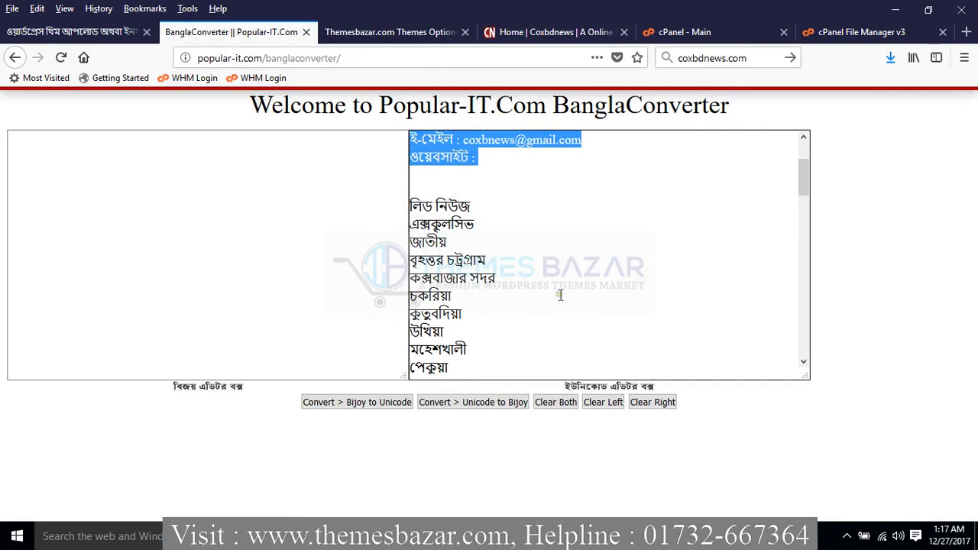
{"action": "scroll", "coordinate": [560, 295], "scroll_direction": "down", "scroll_amount": 4}
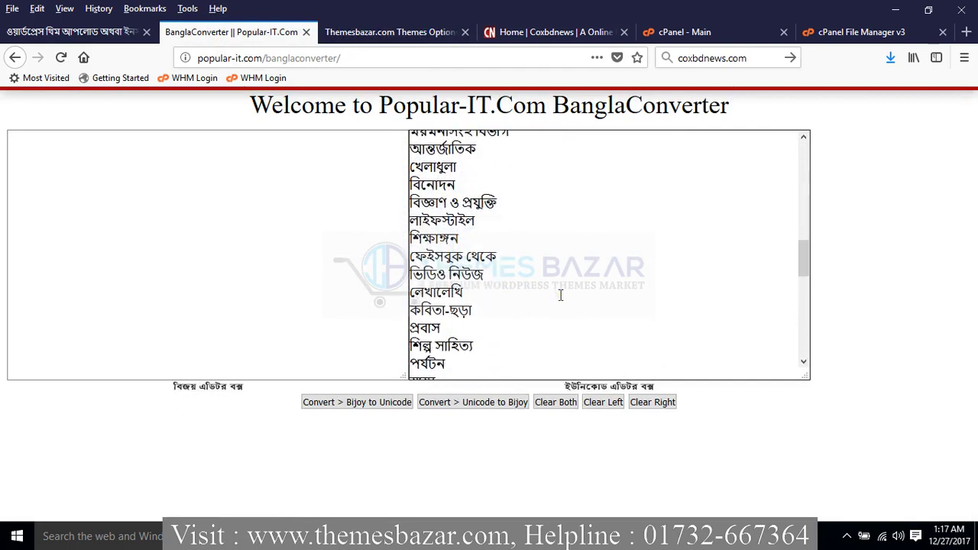
{"action": "scroll", "coordinate": [560, 295], "scroll_direction": "down", "scroll_amount": 3}
{"action": "left_click", "coordinate": [390, 32]}
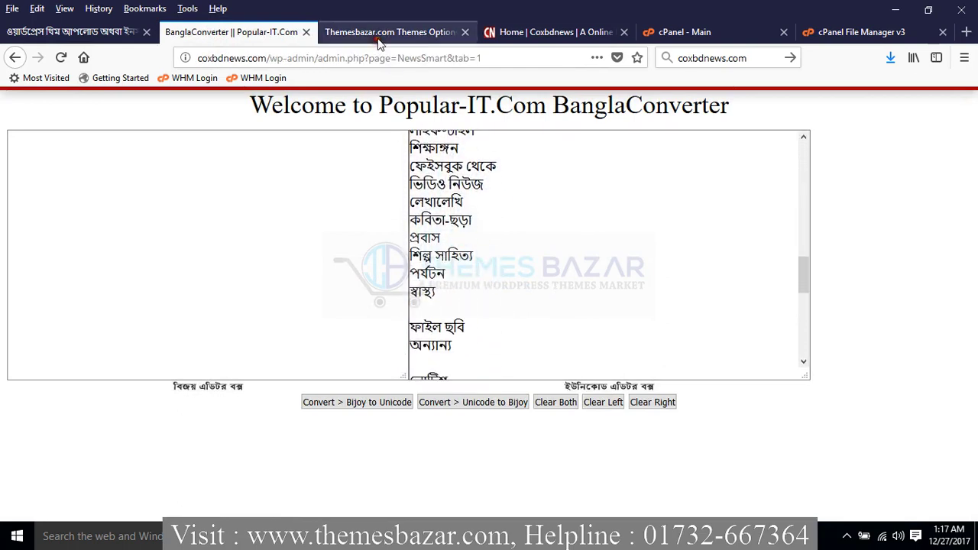
Step: Pick ফেইসবুক থেকে from the 3rd Category list and save the changes
{"action": "scroll", "coordinate": [564, 306], "scroll_direction": "down", "scroll_amount": 2}
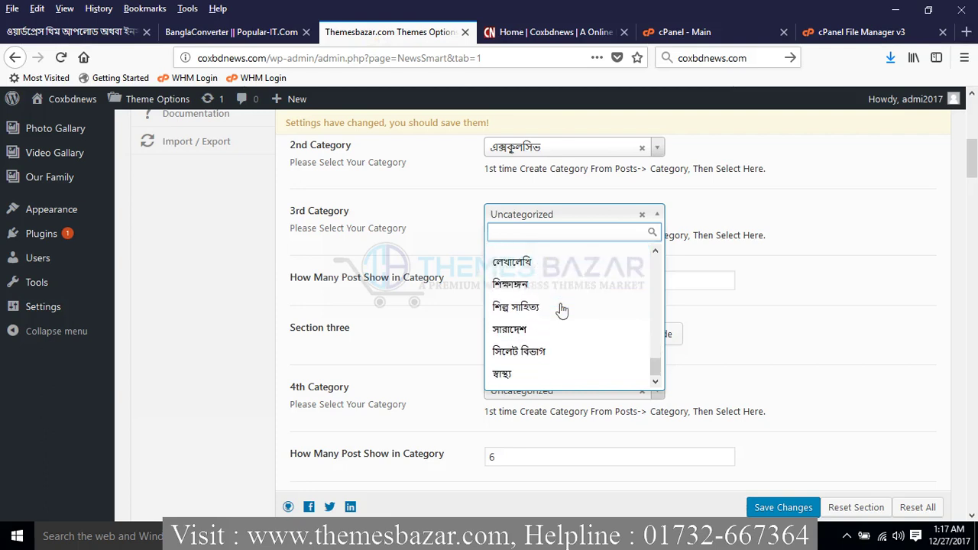
{"action": "scroll", "coordinate": [562, 310], "scroll_direction": "down", "scroll_amount": 2}
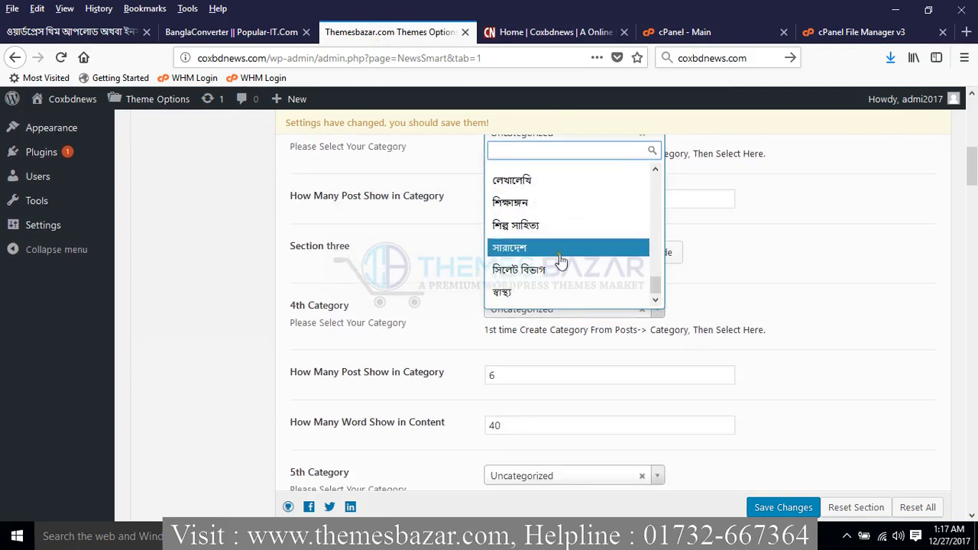
{"action": "scroll", "coordinate": [563, 275], "scroll_direction": "up", "scroll_amount": 2}
{"action": "scroll", "coordinate": [562, 273], "scroll_direction": "up", "scroll_amount": 2}
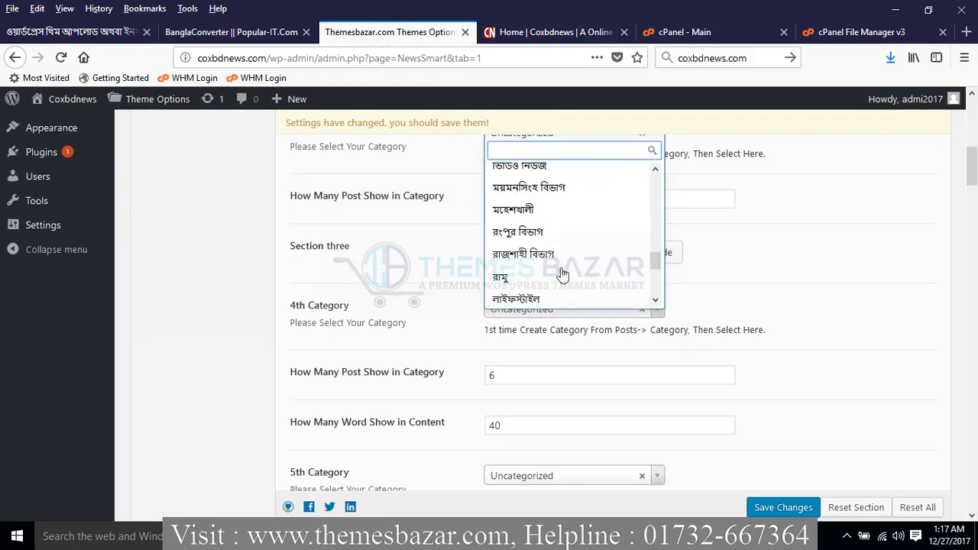
{"action": "scroll", "coordinate": [562, 273], "scroll_direction": "down", "scroll_amount": 2}
{"action": "scroll", "coordinate": [564, 273], "scroll_direction": "up", "scroll_amount": 2}
{"action": "scroll", "coordinate": [563, 273], "scroll_direction": "up", "scroll_amount": 4}
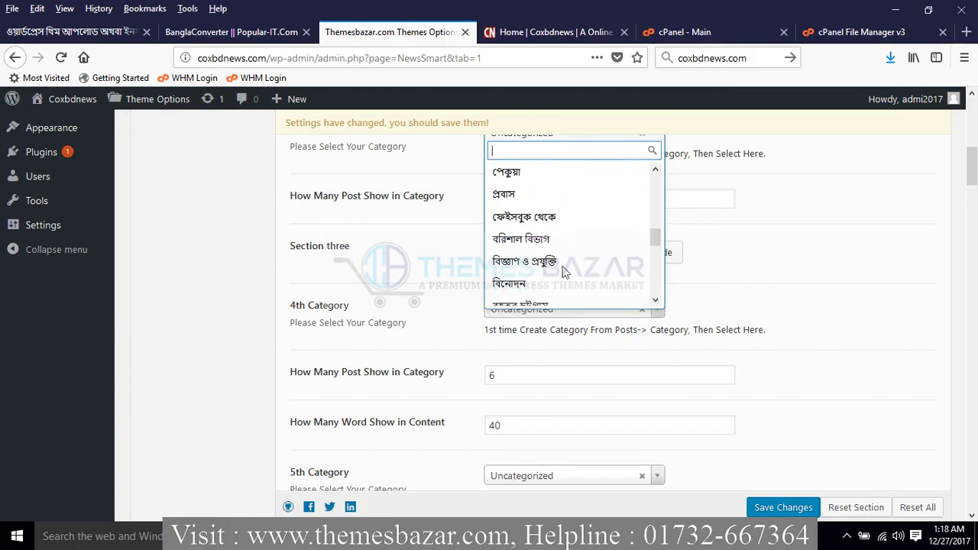
{"action": "scroll", "coordinate": [564, 273], "scroll_direction": "up", "scroll_amount": 3}
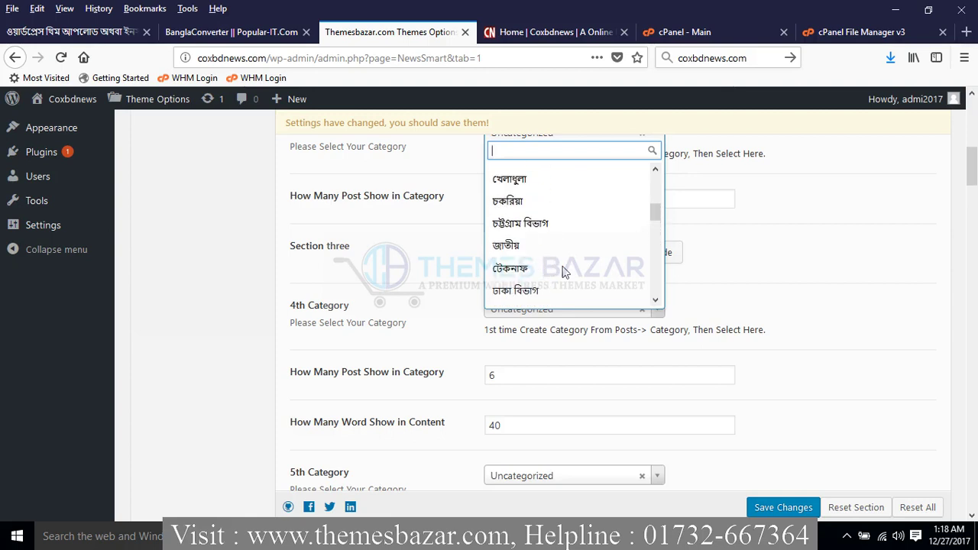
{"action": "scroll", "coordinate": [563, 273], "scroll_direction": "up", "scroll_amount": 2}
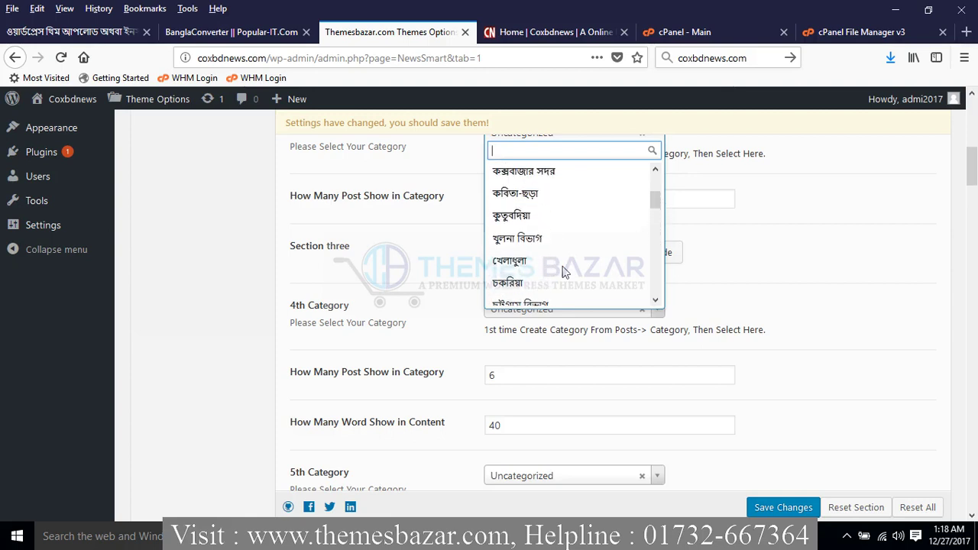
{"action": "scroll", "coordinate": [563, 273], "scroll_direction": "up", "scroll_amount": 3}
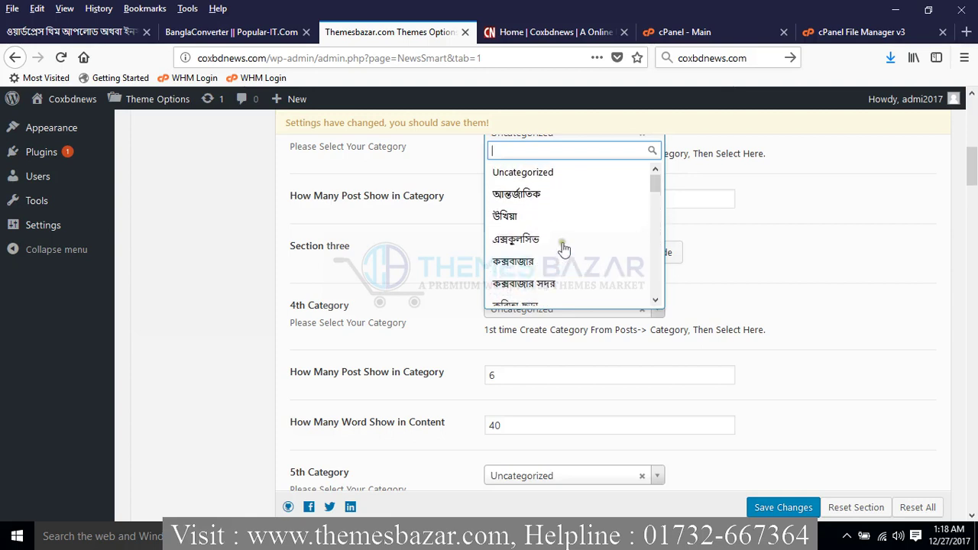
{"action": "scroll", "coordinate": [563, 253], "scroll_direction": "down", "scroll_amount": 2}
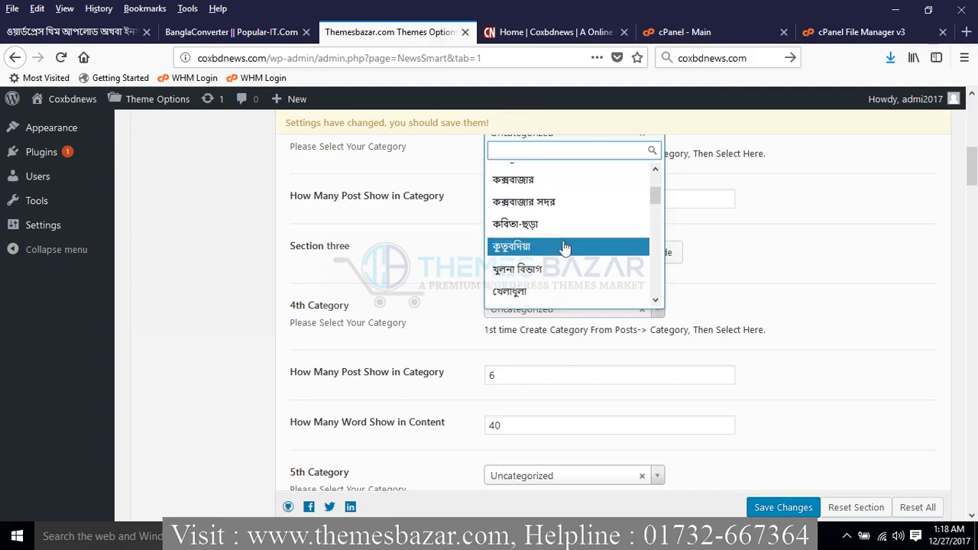
{"action": "scroll", "coordinate": [564, 246], "scroll_direction": "down", "scroll_amount": 4}
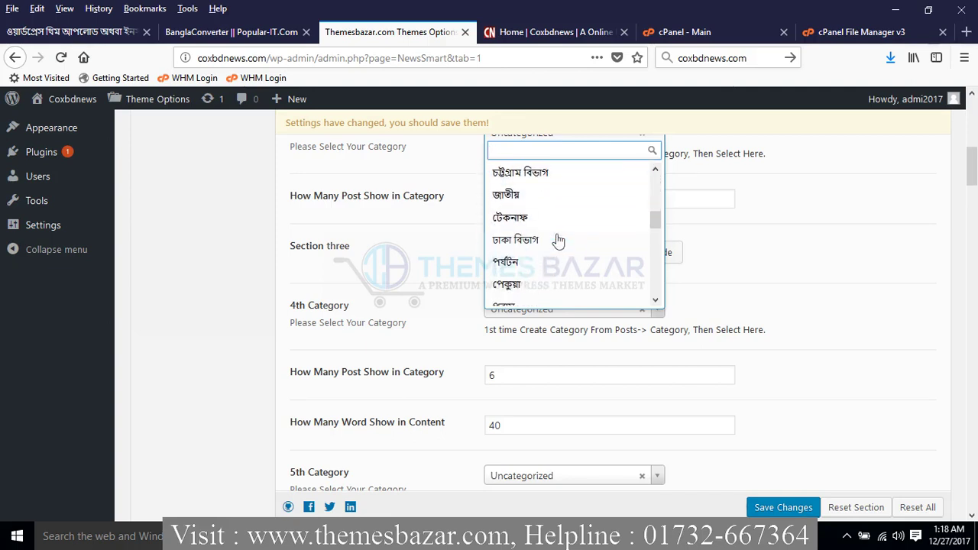
{"action": "scroll", "coordinate": [560, 248], "scroll_direction": "down", "scroll_amount": 3}
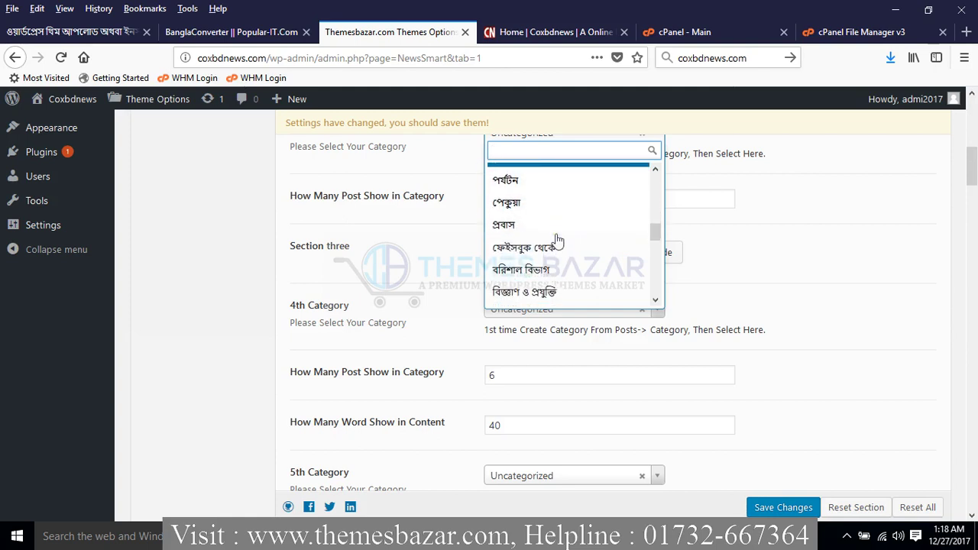
{"action": "scroll", "coordinate": [563, 262], "scroll_direction": "down", "scroll_amount": 1}
{"action": "scroll", "coordinate": [564, 260], "scroll_direction": "up", "scroll_amount": 2}
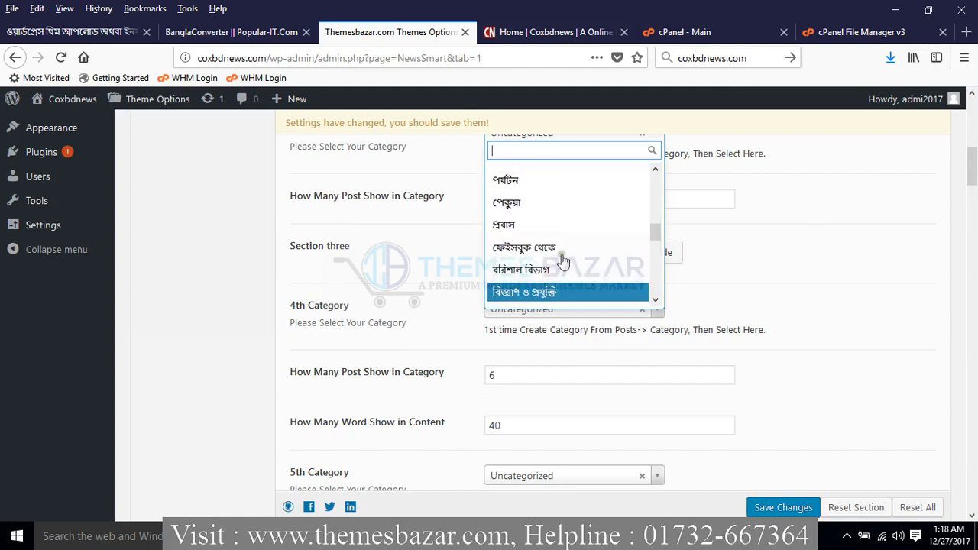
{"action": "left_click", "coordinate": [564, 255]}
{"action": "scroll", "coordinate": [759, 288], "scroll_direction": "up", "scroll_amount": 2}
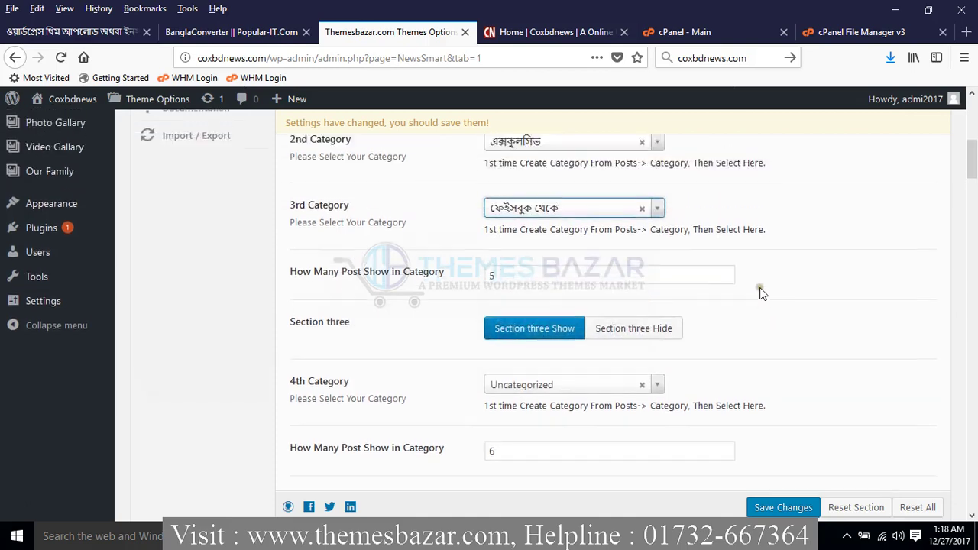
{"action": "scroll", "coordinate": [760, 288], "scroll_direction": "down", "scroll_amount": 2}
{"action": "left_click", "coordinate": [788, 508]}
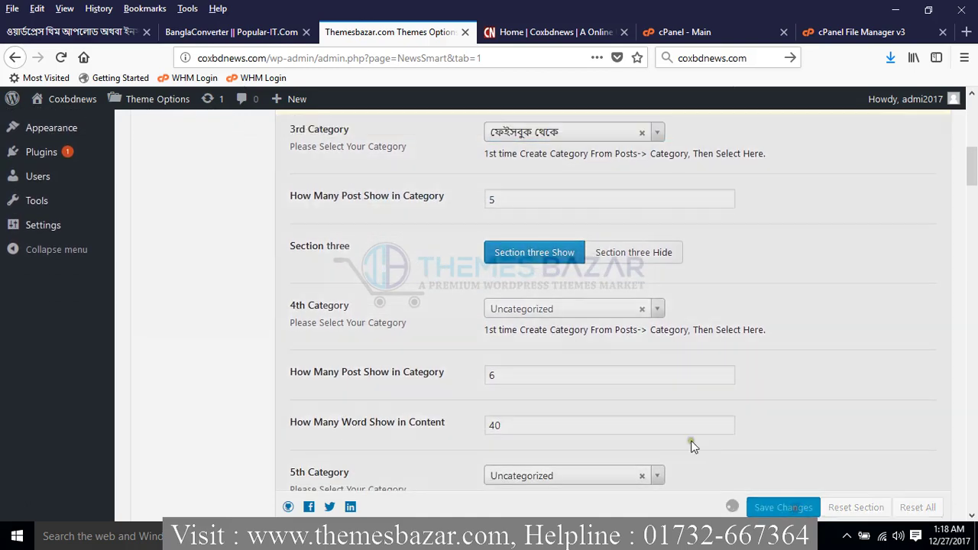
Step: Reload the homepage to confirm the new ফেইসবুক থেকে block, then return to Theme Options
{"action": "left_click", "coordinate": [533, 34]}
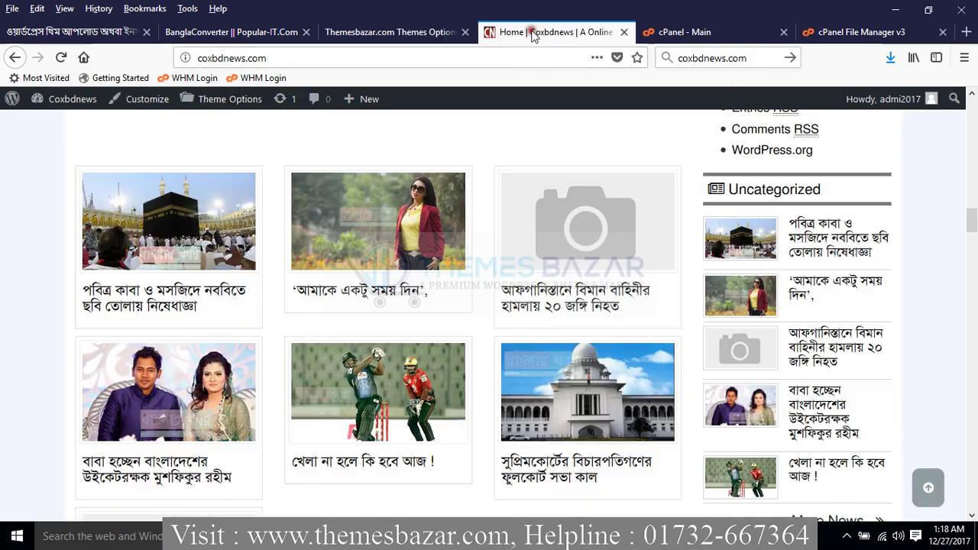
{"action": "left_click", "coordinate": [63, 58]}
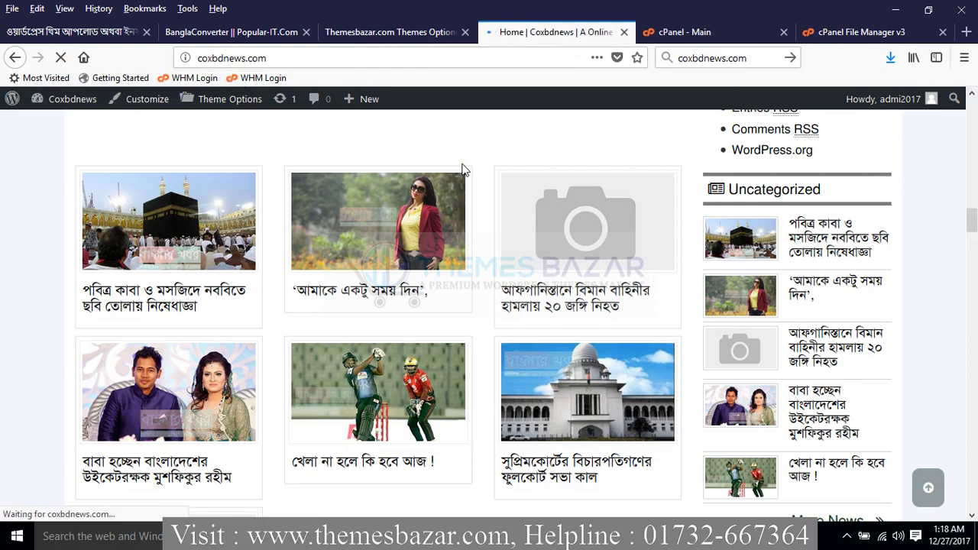
{"action": "scroll", "coordinate": [507, 328], "scroll_direction": "down", "scroll_amount": 5}
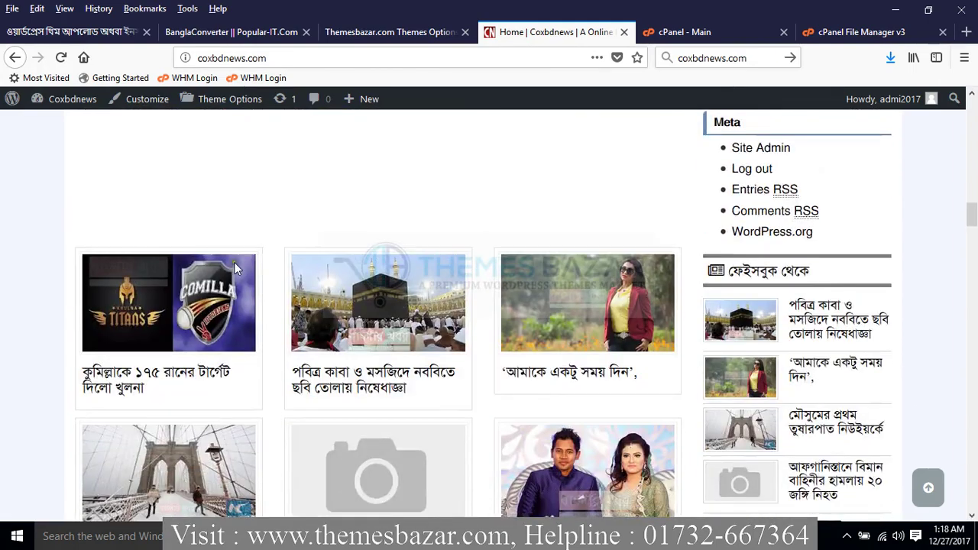
{"action": "scroll", "coordinate": [782, 183], "scroll_direction": "down", "scroll_amount": 1}
{"action": "scroll", "coordinate": [507, 376], "scroll_direction": "down", "scroll_amount": 10}
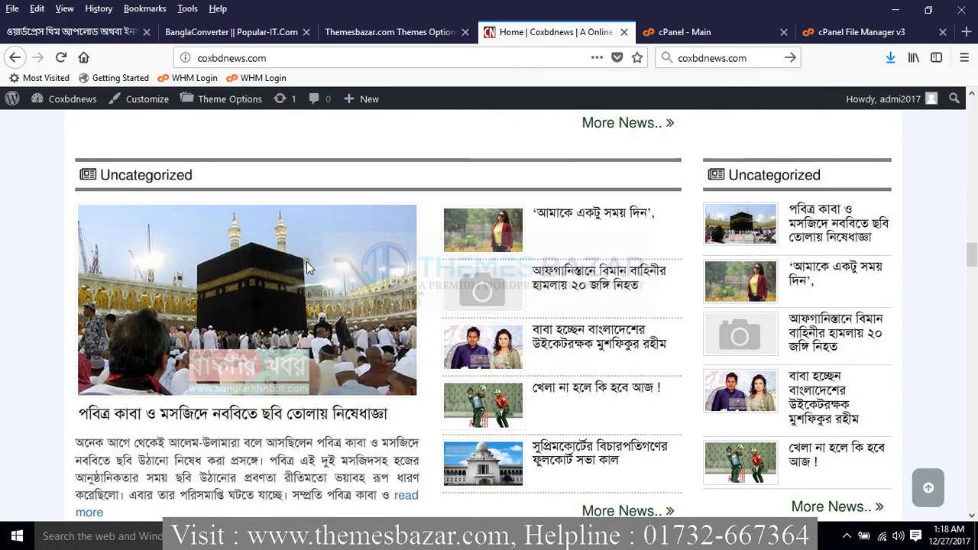
{"action": "left_click", "coordinate": [394, 32]}
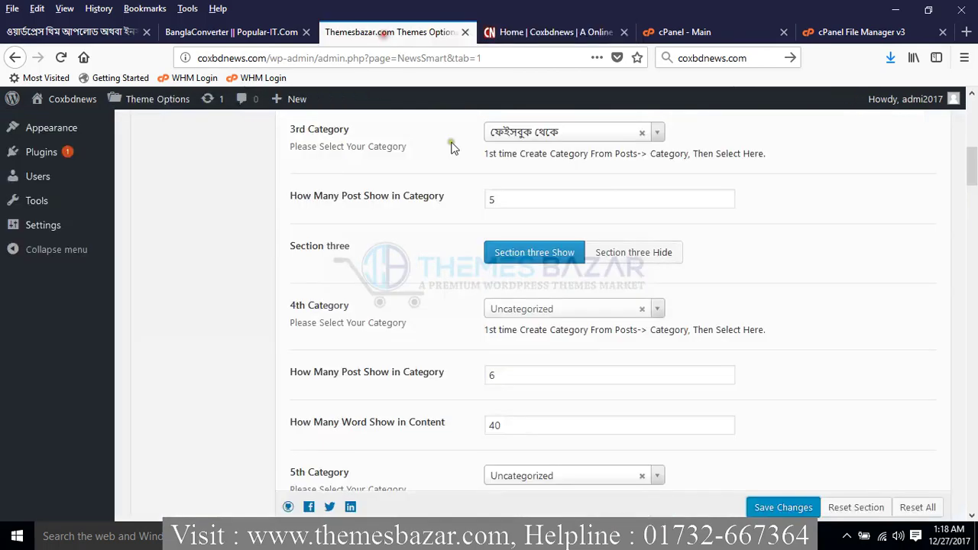
Step: Set the 4th Category section to জাতীয়
{"action": "scroll", "coordinate": [514, 340], "scroll_direction": "up", "scroll_amount": 3}
{"action": "scroll", "coordinate": [524, 356], "scroll_direction": "down", "scroll_amount": 4}
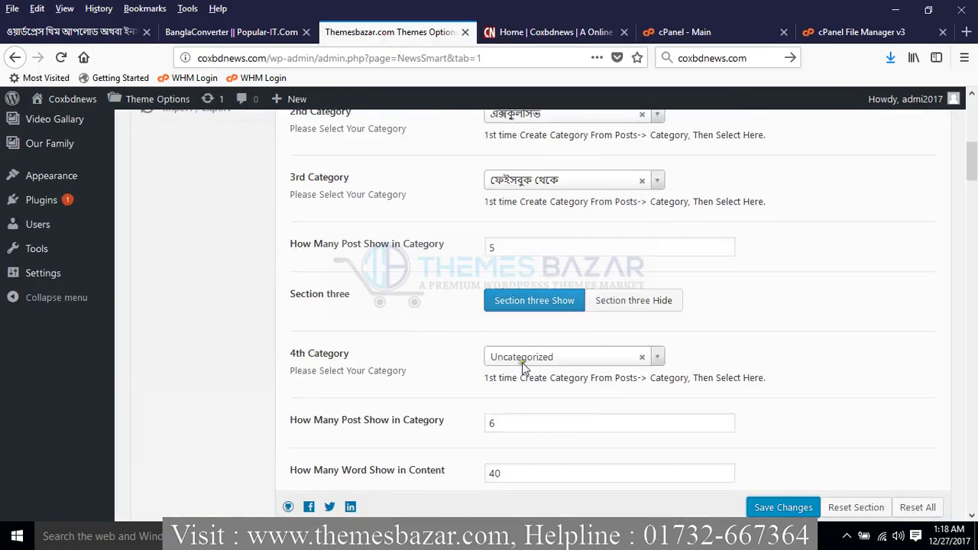
{"action": "scroll", "coordinate": [531, 367], "scroll_direction": "down", "scroll_amount": 1}
{"action": "left_click", "coordinate": [584, 225]}
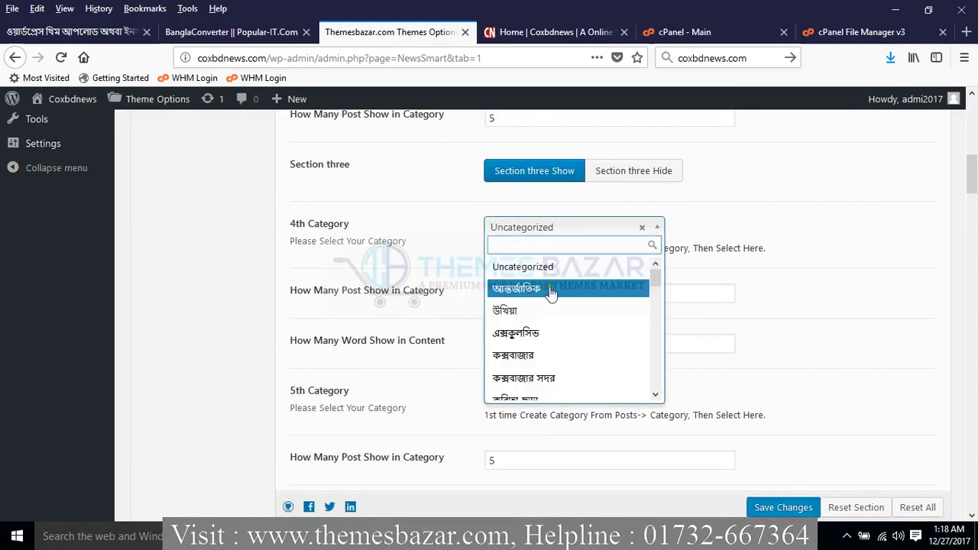
{"action": "scroll", "coordinate": [549, 294], "scroll_direction": "down", "scroll_amount": 5}
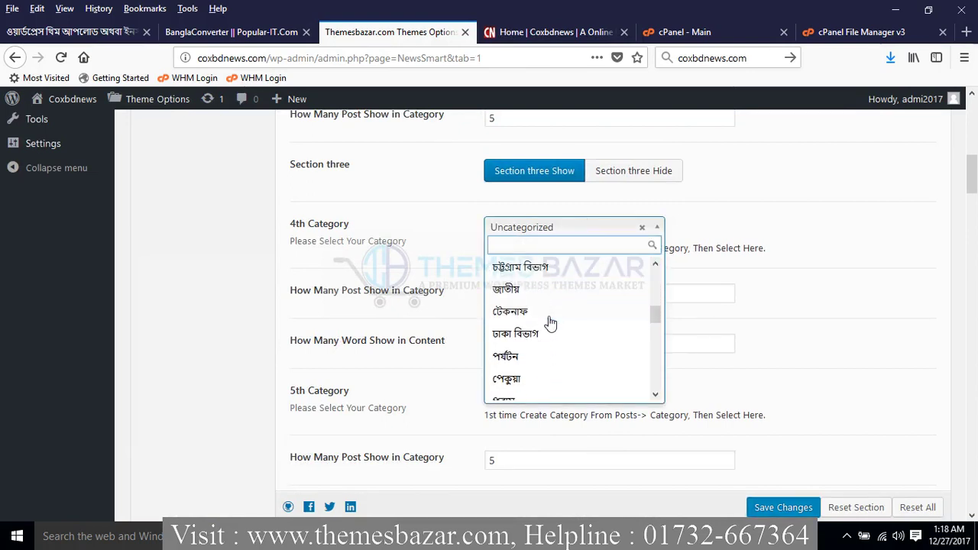
{"action": "left_click", "coordinate": [545, 295]}
Step: Set the 5th Category section to আন্তর্জাতিক and save the theme options
{"action": "scroll", "coordinate": [706, 334], "scroll_direction": "down", "scroll_amount": 2}
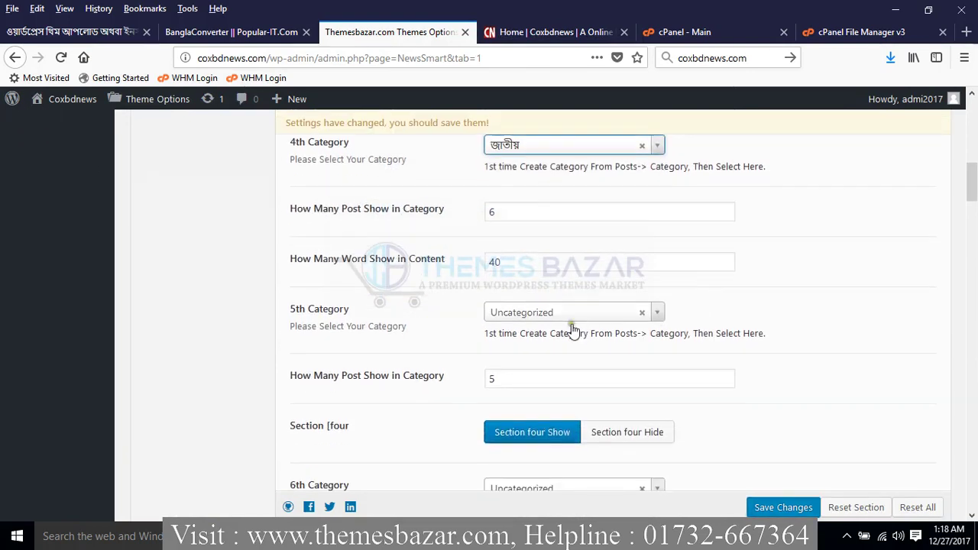
{"action": "left_click", "coordinate": [573, 317]}
{"action": "left_click", "coordinate": [574, 325]}
{"action": "scroll", "coordinate": [641, 244], "scroll_direction": "up", "scroll_amount": 4}
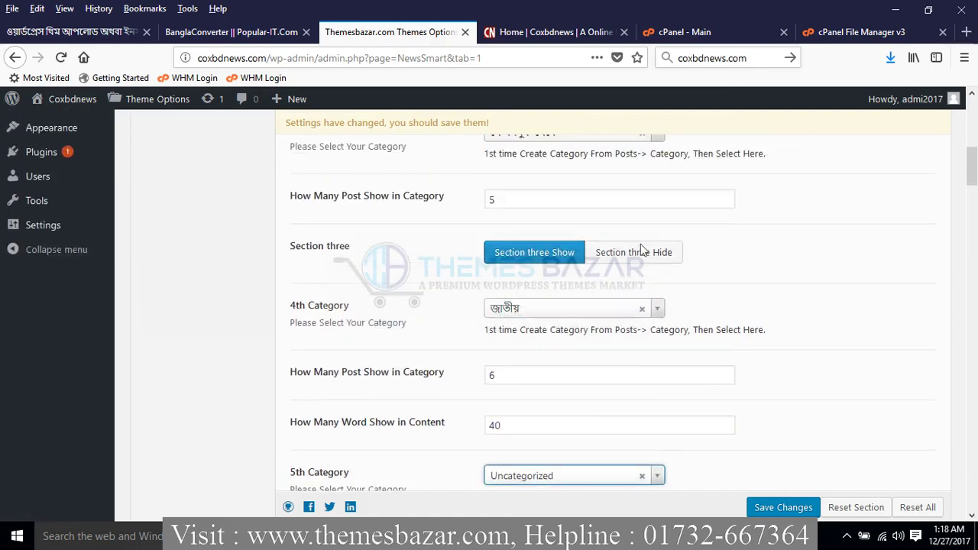
{"action": "scroll", "coordinate": [641, 251], "scroll_direction": "down", "scroll_amount": 6}
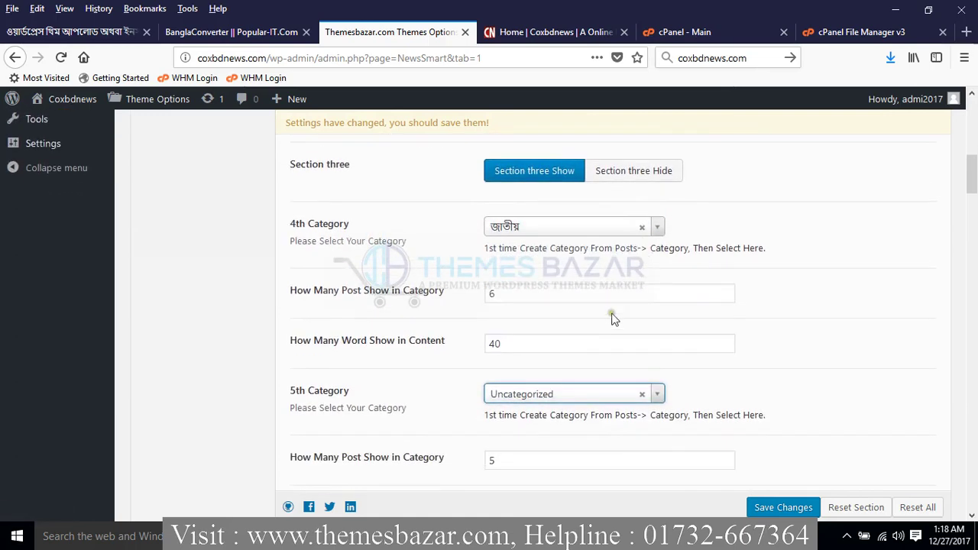
{"action": "left_click", "coordinate": [587, 233]}
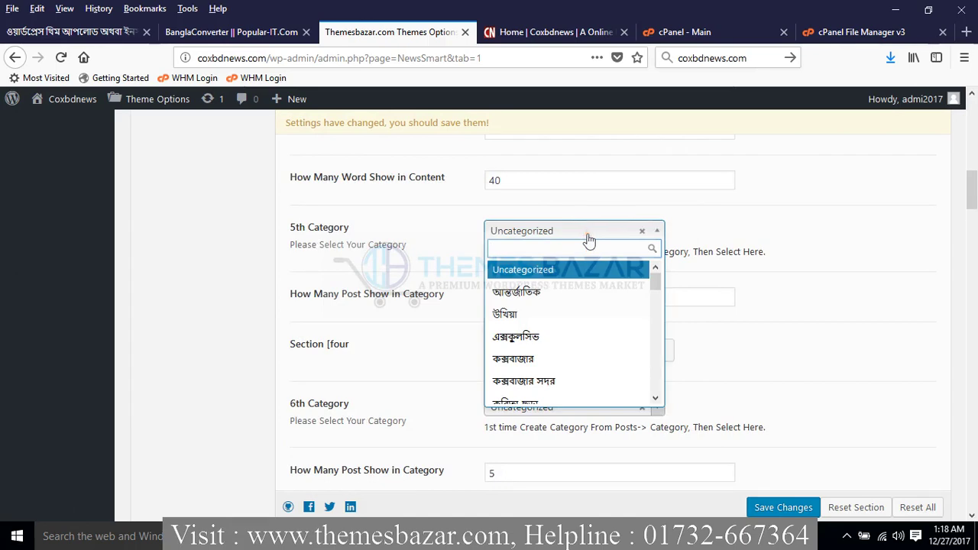
{"action": "left_click", "coordinate": [556, 295]}
{"action": "scroll", "coordinate": [812, 286], "scroll_direction": "up", "scroll_amount": 4}
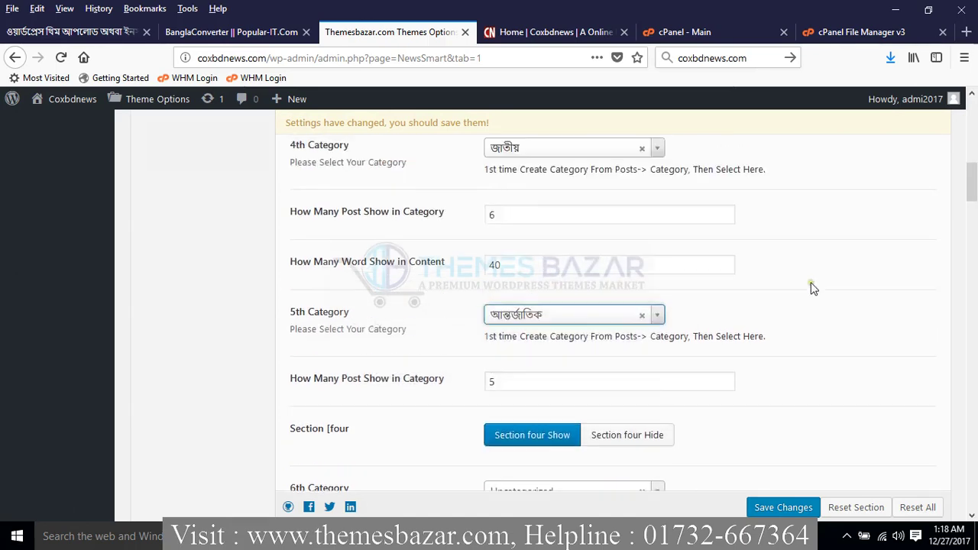
{"action": "left_click", "coordinate": [805, 512]}
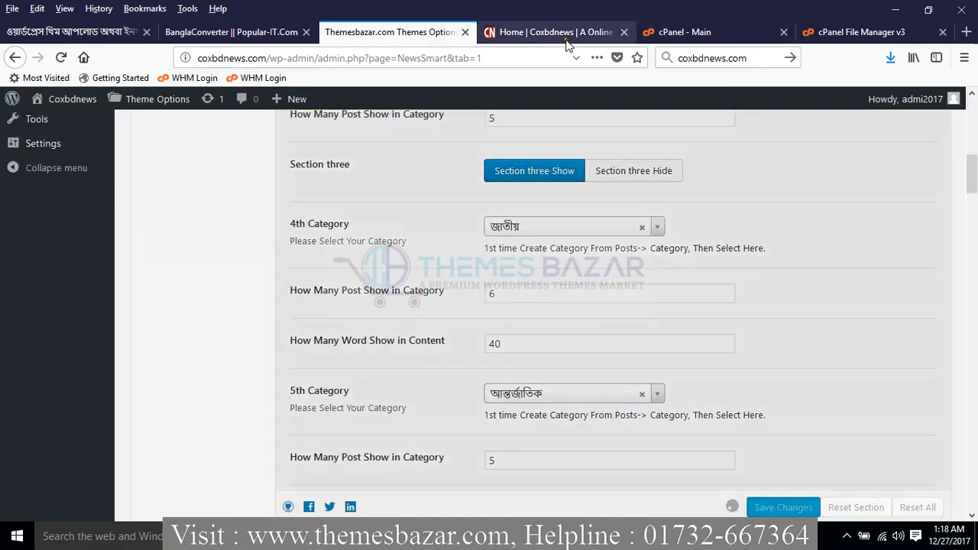
{"action": "left_click", "coordinate": [581, 32]}
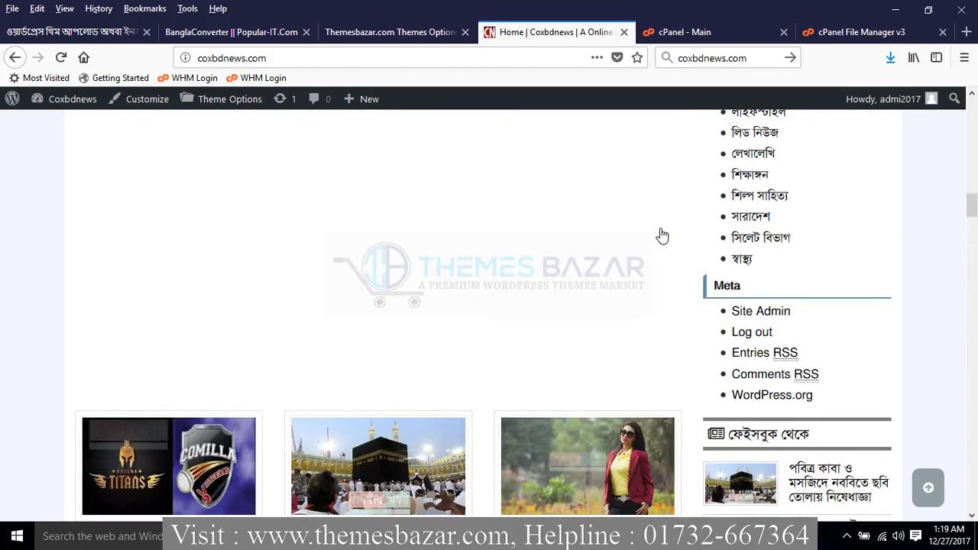
{"action": "scroll", "coordinate": [662, 235], "scroll_direction": "down", "scroll_amount": 5}
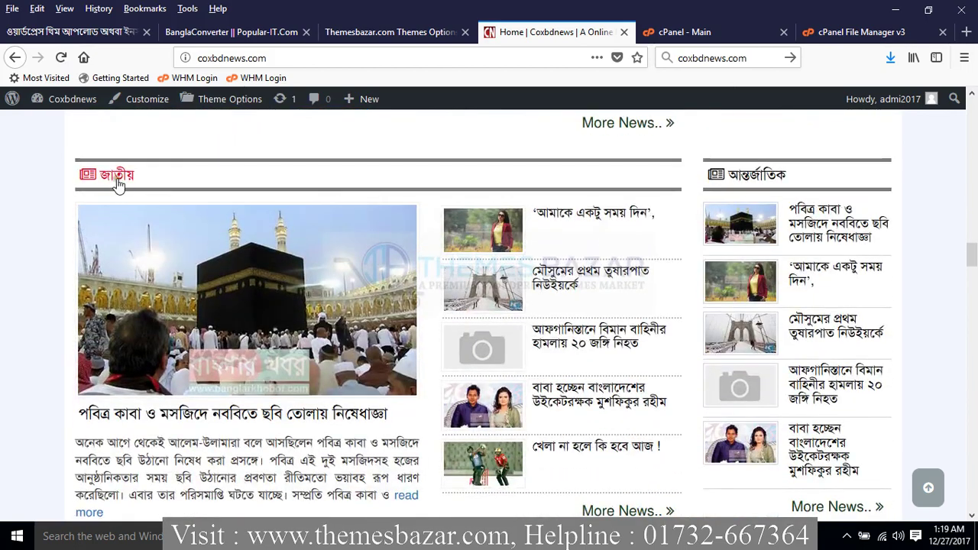
{"action": "scroll", "coordinate": [760, 242], "scroll_direction": "down", "scroll_amount": 1}
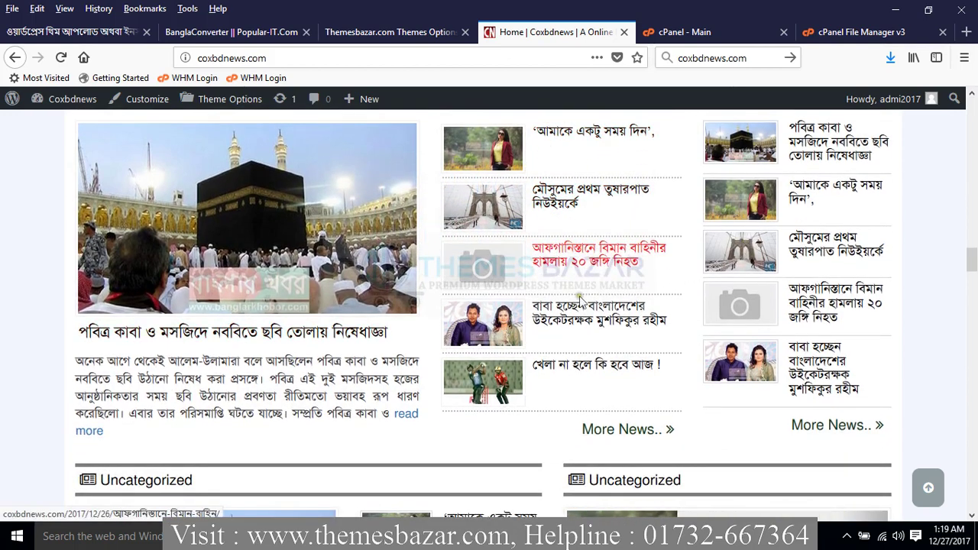
{"action": "left_click", "coordinate": [432, 31]}
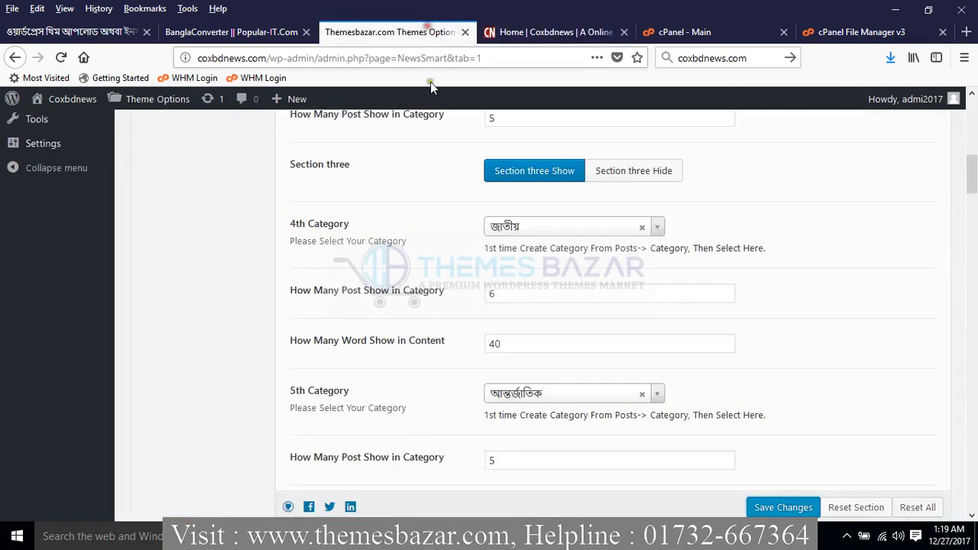
{"action": "left_click", "coordinate": [488, 292]}
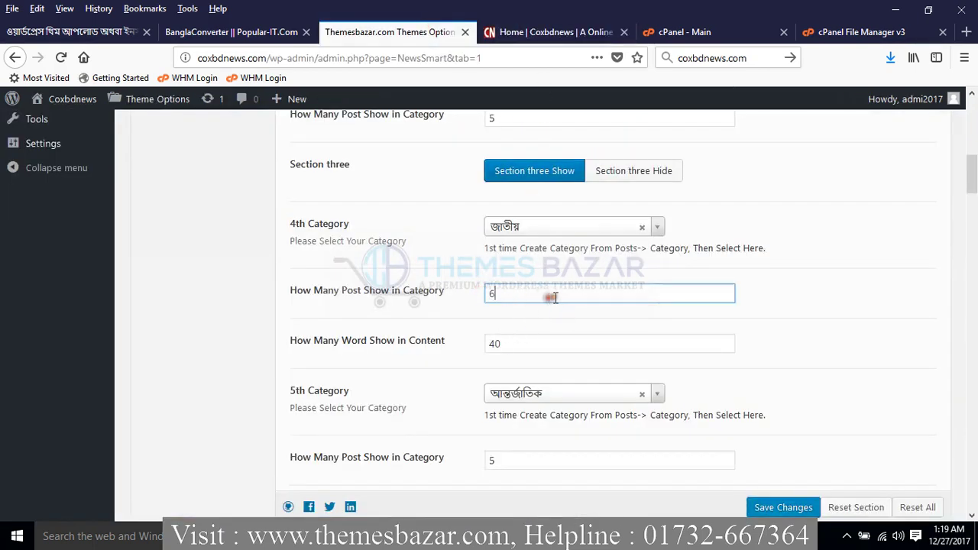
{"action": "left_click", "coordinate": [539, 33]}
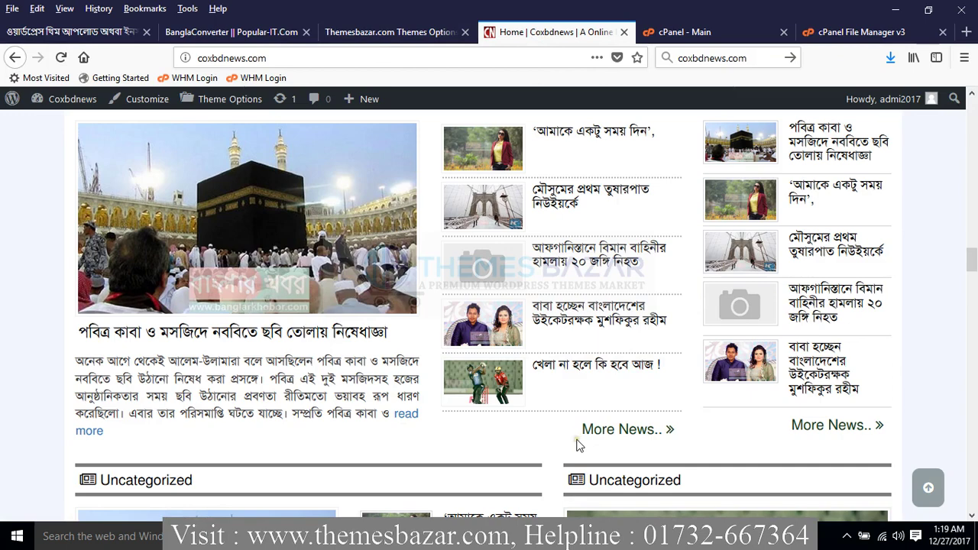
{"action": "left_click", "coordinate": [411, 32]}
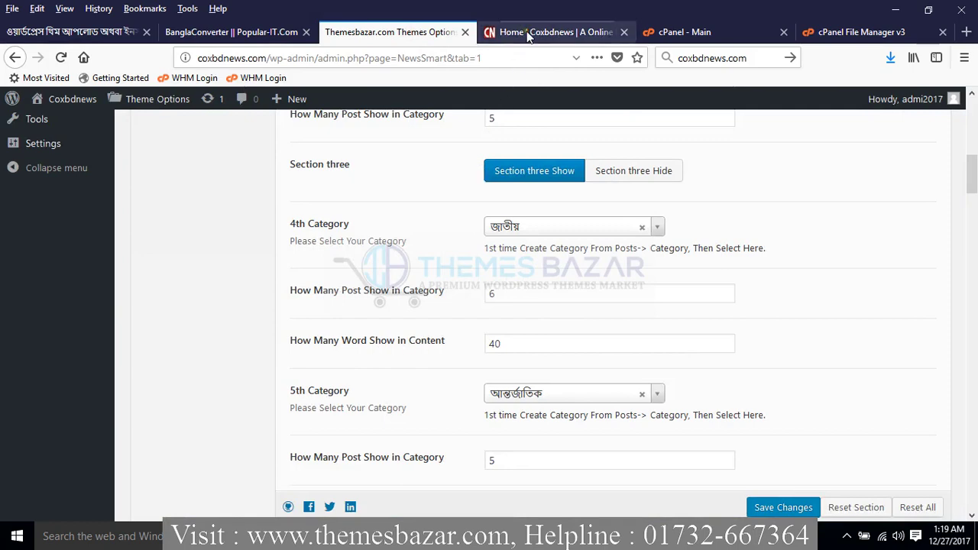
Step: Check how long the first article's excerpt is on the homepage
{"action": "left_click", "coordinate": [555, 32]}
{"action": "triple_click", "coordinate": [223, 382]}
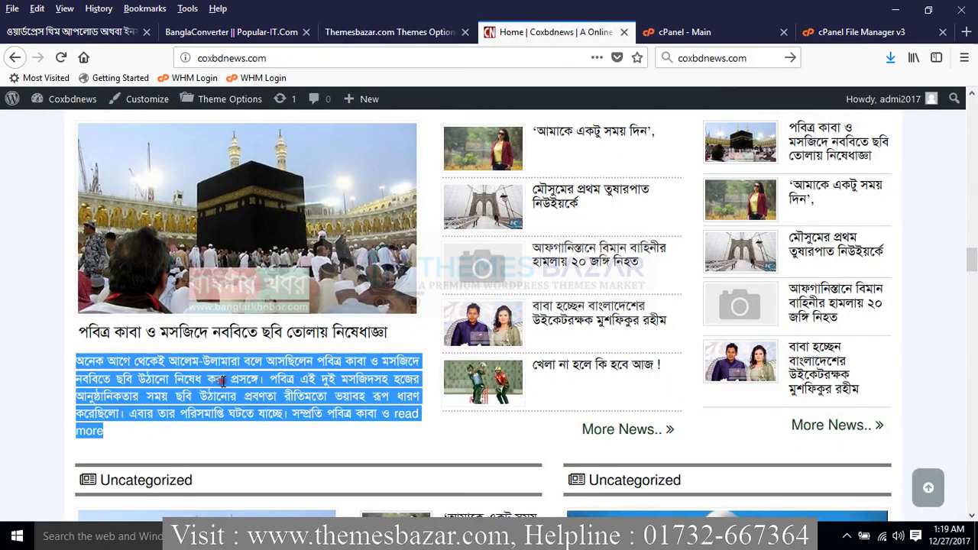
{"action": "left_click", "coordinate": [98, 362]}
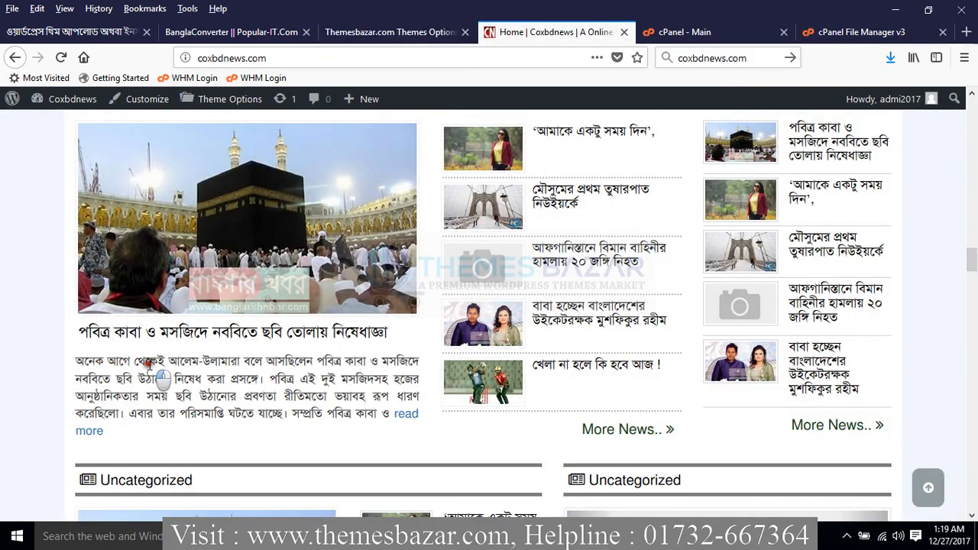
Step: Set the 4th Category to 10-word excerpts and 2 posts, and save
{"action": "left_click", "coordinate": [439, 29]}
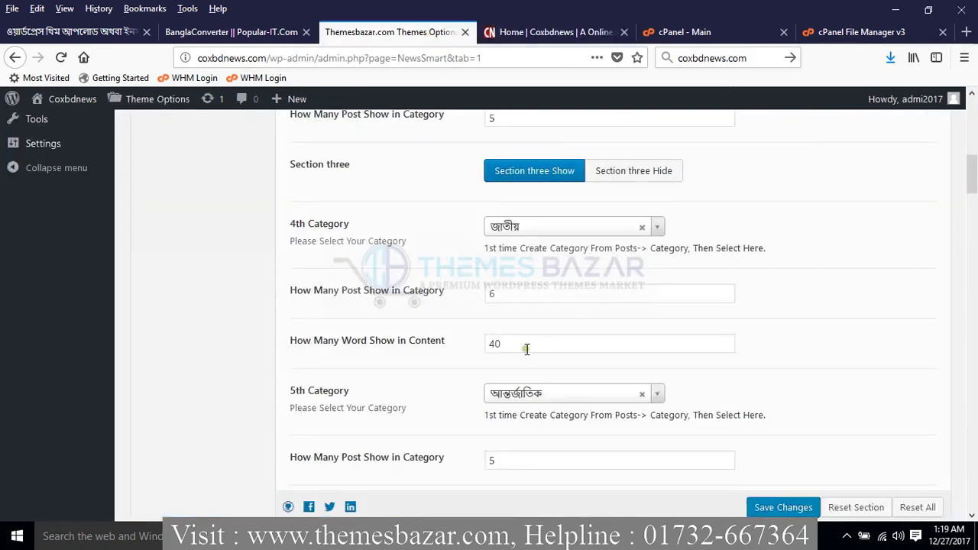
{"action": "left_click_drag", "start_coordinate": [527, 349], "coordinate": [470, 345]}
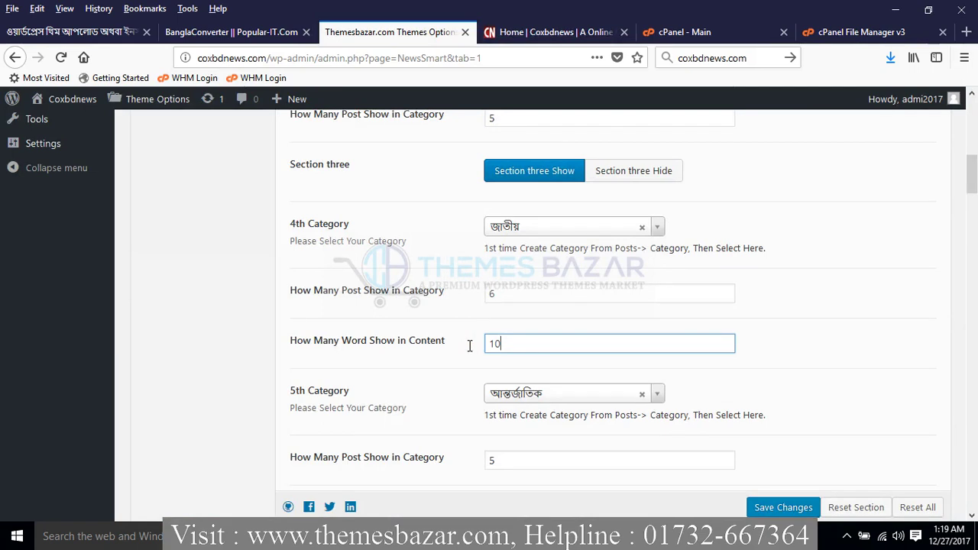
{"action": "left_click_drag", "start_coordinate": [510, 304], "coordinate": [489, 299]}
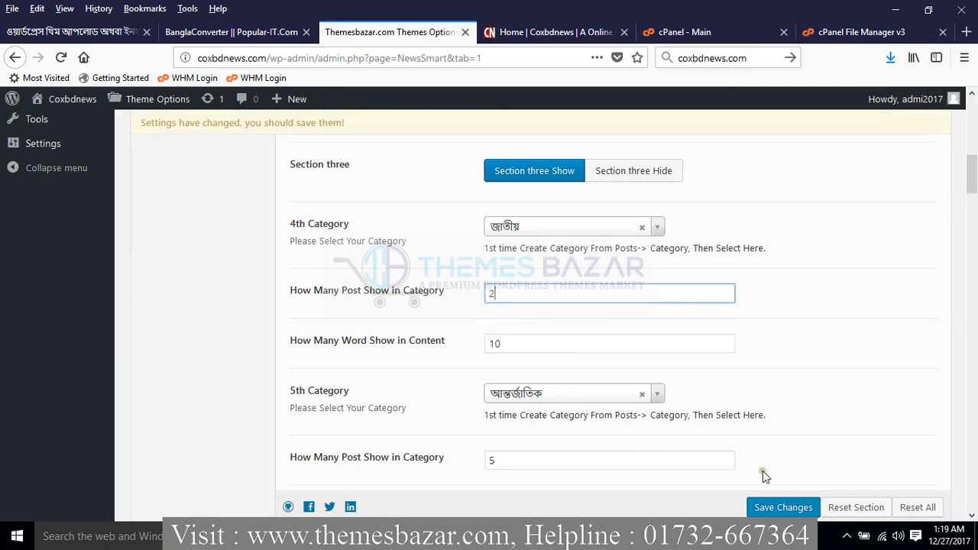
{"action": "type", "text": "2"}
{"action": "left_click", "coordinate": [781, 507]}
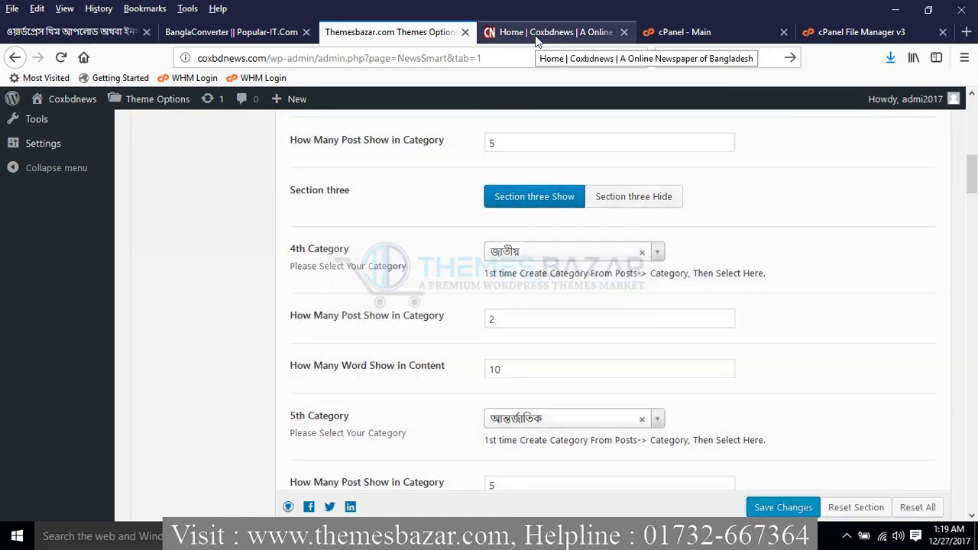
Step: Reload the homepage and verify the shorter জাতীয় excerpts before returning to Theme Options
{"action": "left_click", "coordinate": [535, 36]}
{"action": "right_click", "coordinate": [537, 37]}
{"action": "left_click", "coordinate": [566, 42]}
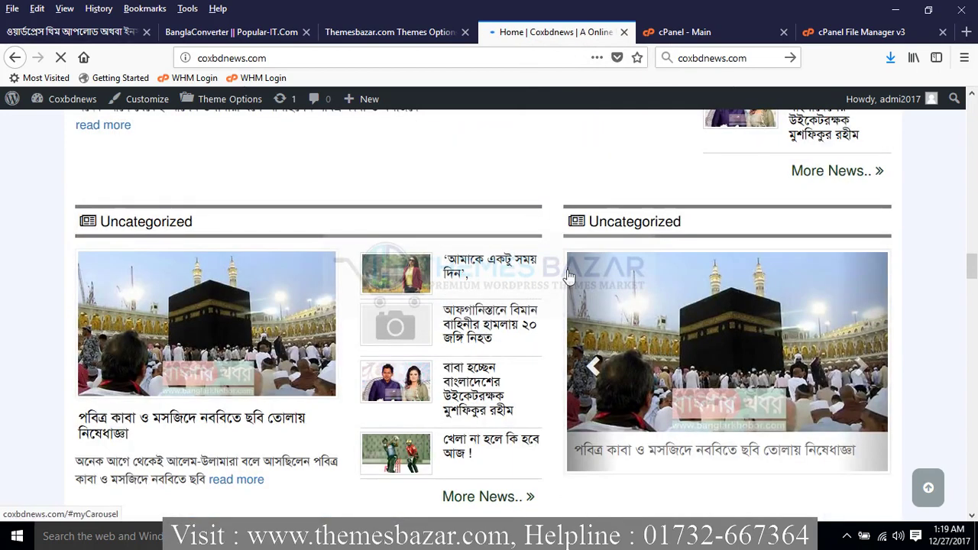
{"action": "scroll", "coordinate": [496, 369], "scroll_direction": "down", "scroll_amount": 2}
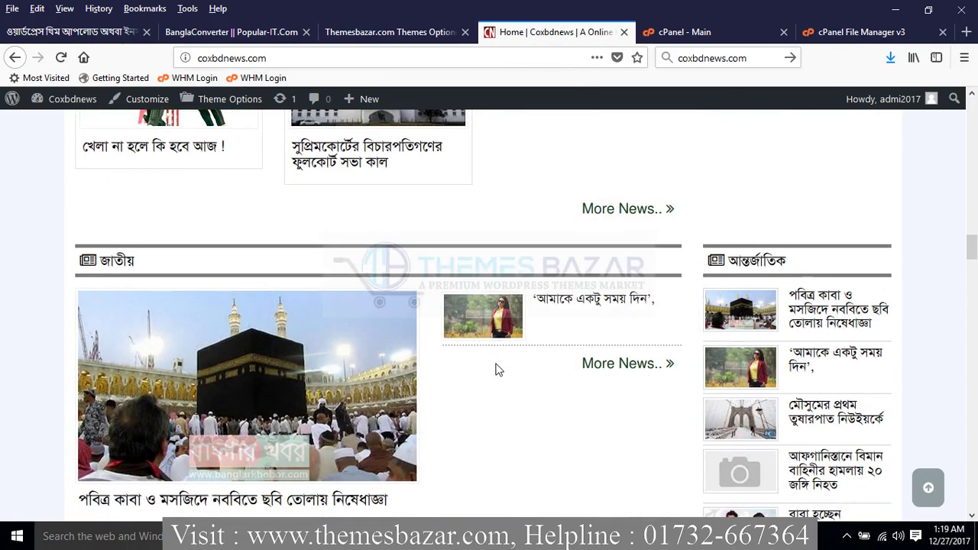
{"action": "left_click_drag", "start_coordinate": [214, 444], "coordinate": [98, 443]}
{"action": "left_click", "coordinate": [98, 443]}
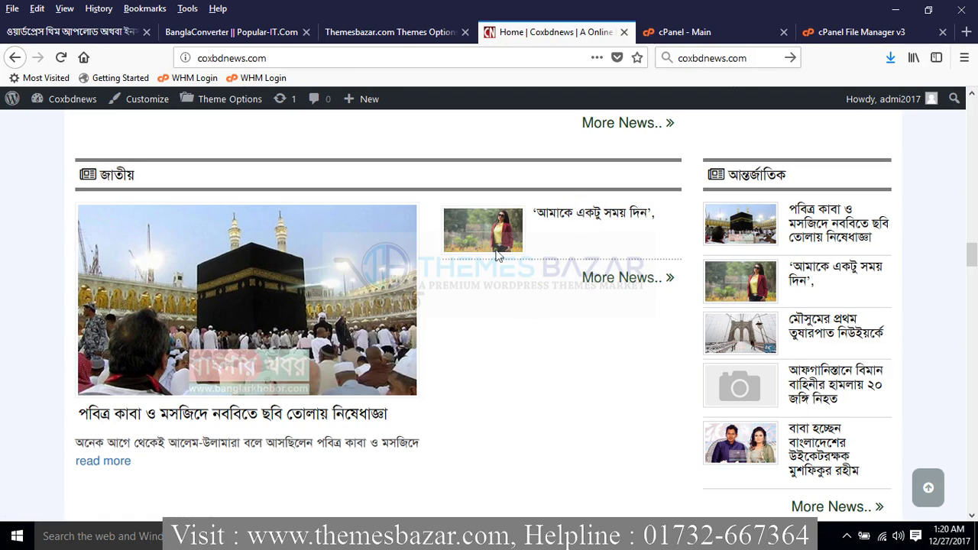
{"action": "left_click", "coordinate": [394, 32]}
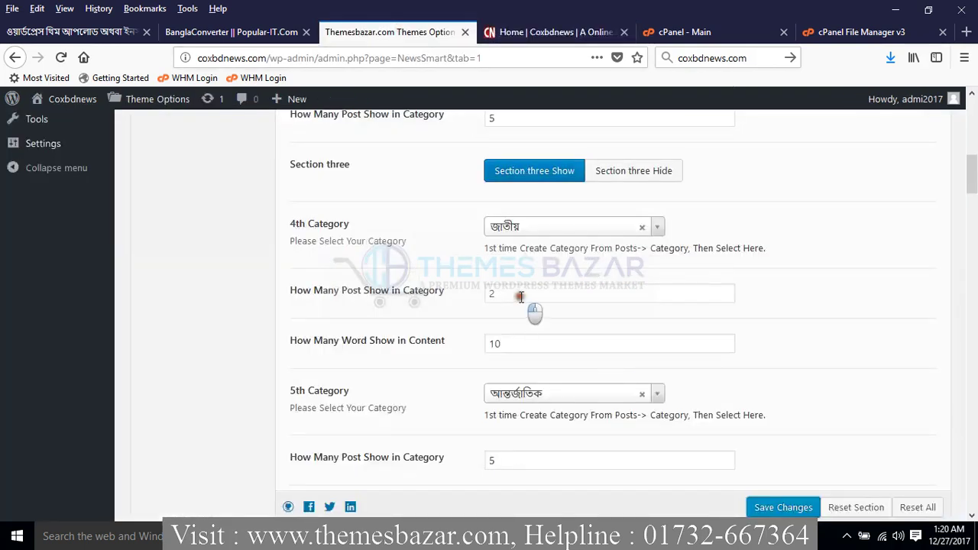
Step: Revert the 4th Category's post and word counts, save, and review the 5th section's 5-post count
{"action": "left_click_drag", "start_coordinate": [520, 296], "coordinate": [454, 300]}
{"action": "double_click", "coordinate": [544, 344]}
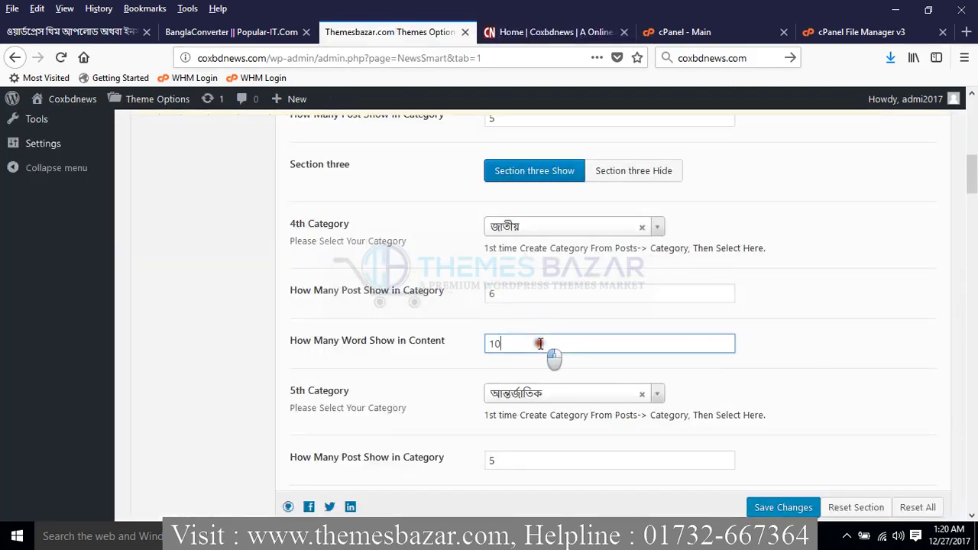
{"action": "left_click", "coordinate": [766, 502]}
{"action": "scroll", "coordinate": [719, 321], "scroll_direction": "down", "scroll_amount": 4}
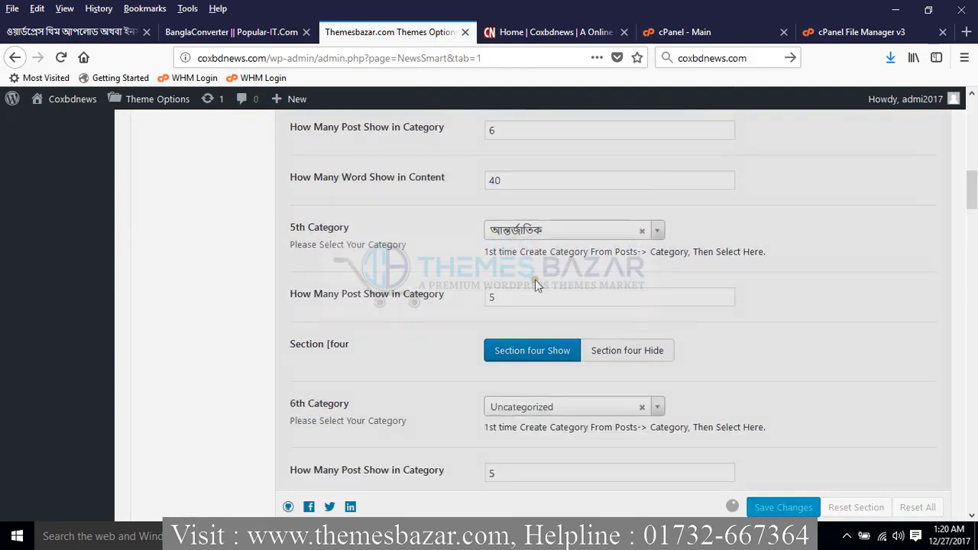
{"action": "left_click_drag", "start_coordinate": [507, 322], "coordinate": [487, 321]}
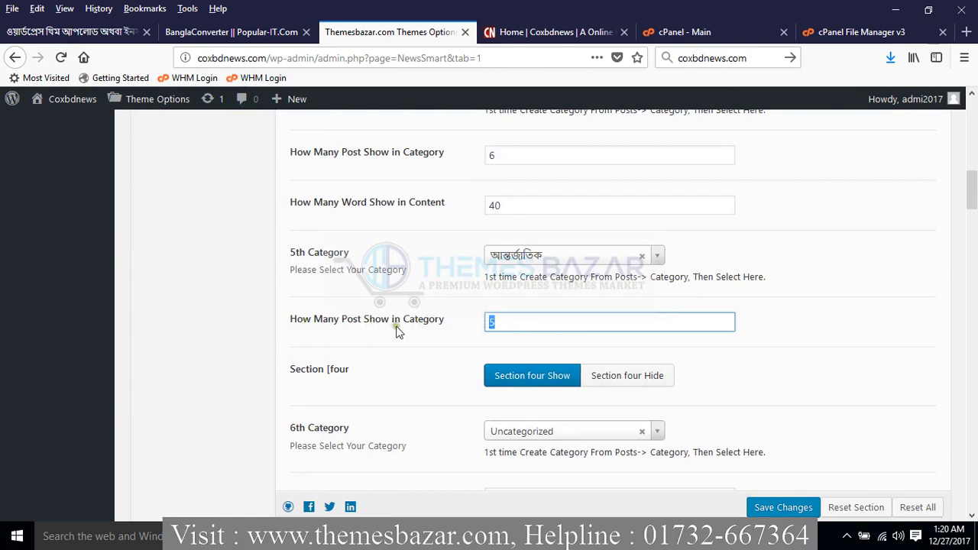
{"action": "scroll", "coordinate": [378, 331], "scroll_direction": "down", "scroll_amount": 1}
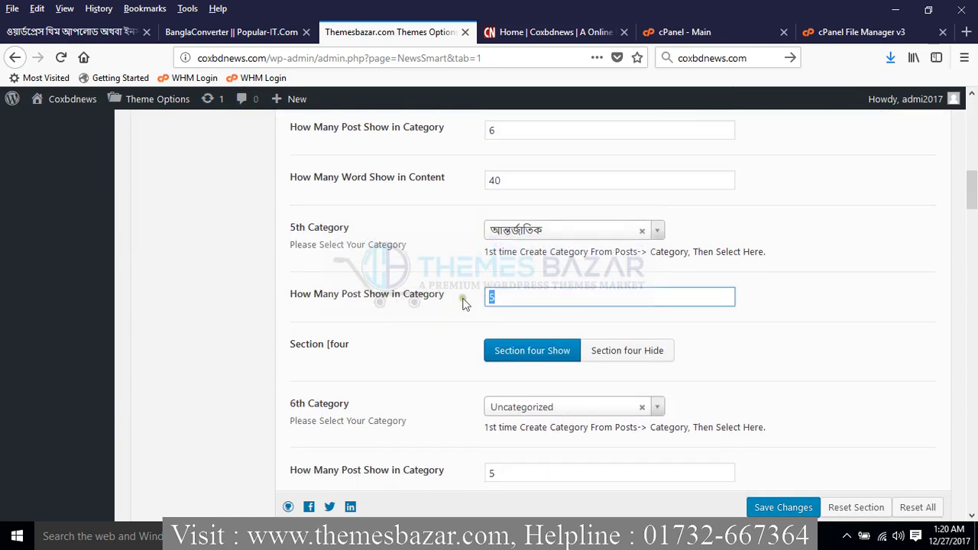
Step: Reload the front page to check the জাতীয় and আন্তর্জাতিক sections
{"action": "left_click", "coordinate": [550, 31]}
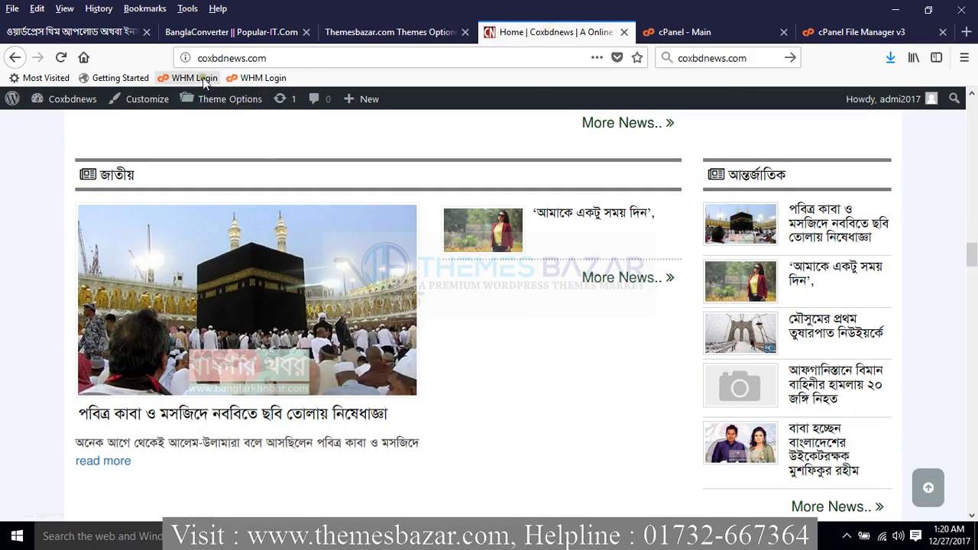
{"action": "left_click", "coordinate": [63, 55]}
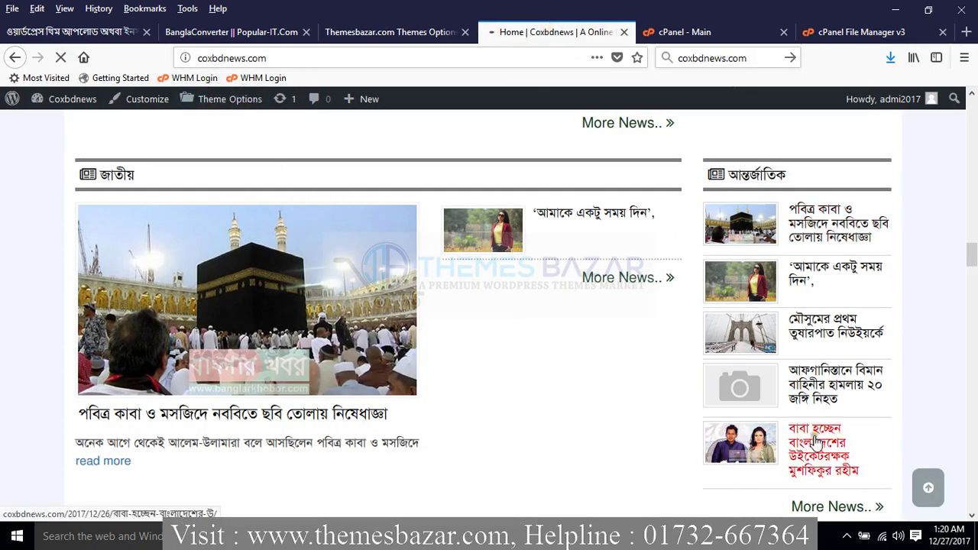
{"action": "scroll", "coordinate": [828, 240], "scroll_direction": "down", "scroll_amount": 2}
{"action": "left_click", "coordinate": [390, 32]}
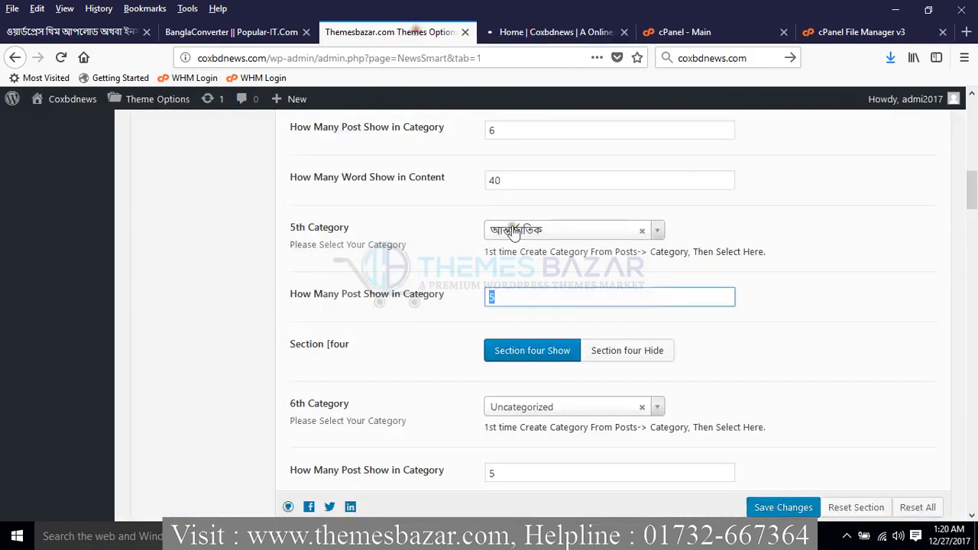
Step: Scroll down to the 6th Category and open its dropdown
{"action": "scroll", "coordinate": [600, 321], "scroll_direction": "down", "scroll_amount": 4}
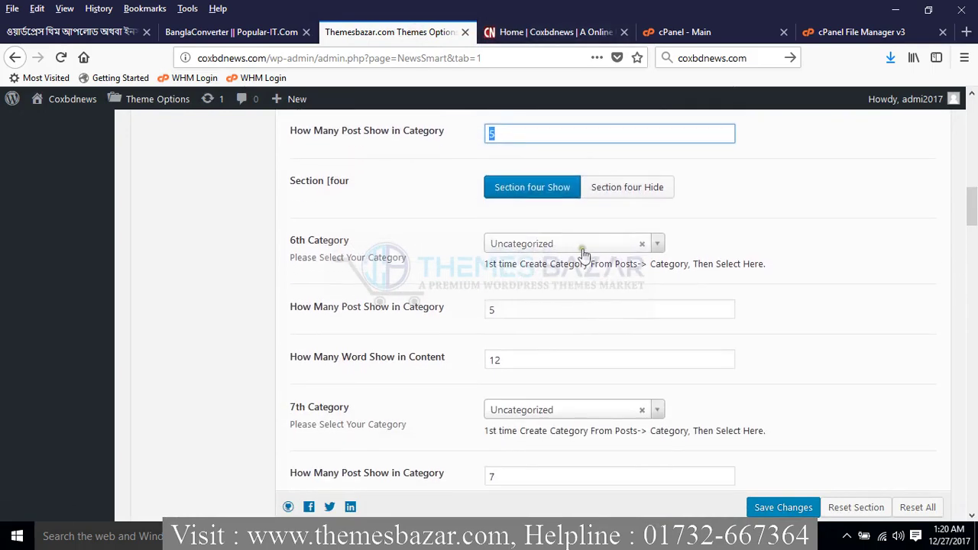
{"action": "scroll", "coordinate": [749, 331], "scroll_direction": "up", "scroll_amount": 4}
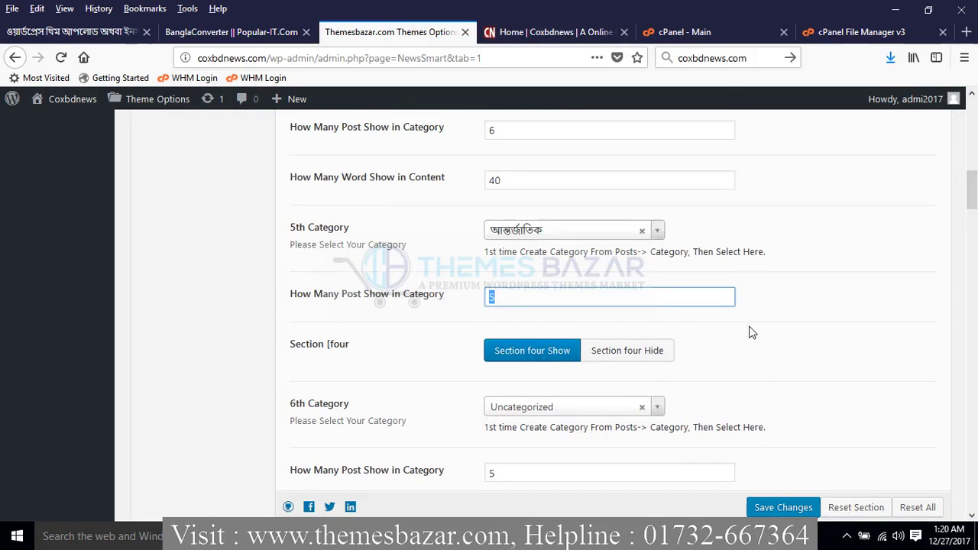
{"action": "scroll", "coordinate": [750, 332], "scroll_direction": "up", "scroll_amount": 2}
{"action": "scroll", "coordinate": [749, 331], "scroll_direction": "down", "scroll_amount": 2}
{"action": "scroll", "coordinate": [749, 332], "scroll_direction": "down", "scroll_amount": 2}
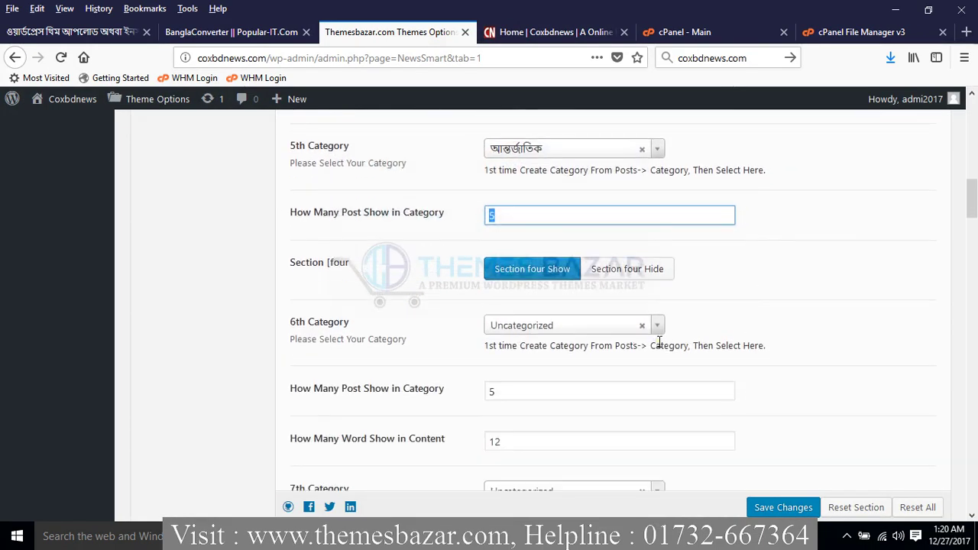
{"action": "scroll", "coordinate": [659, 343], "scroll_direction": "down", "scroll_amount": 2}
{"action": "left_click", "coordinate": [564, 245]}
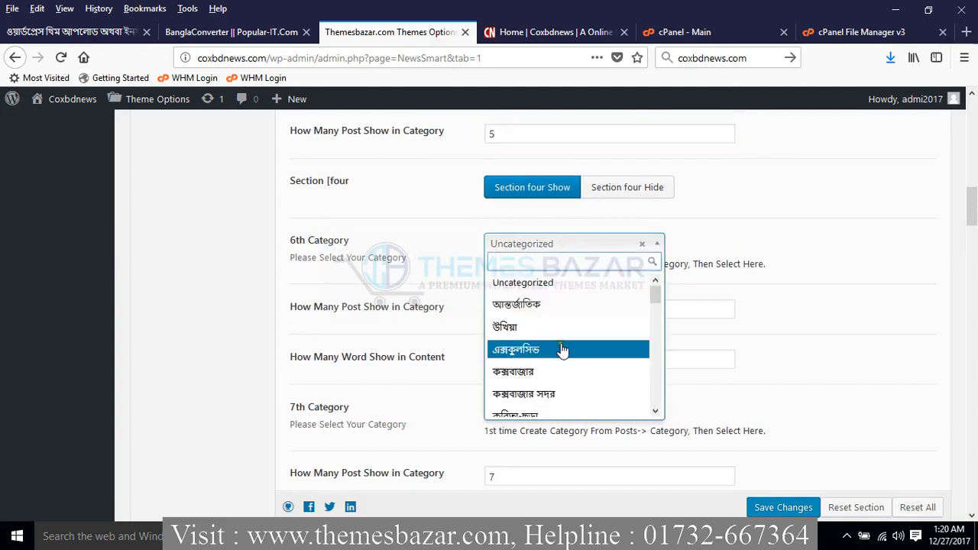
Step: Set the 6th Category section to বৃহত্তর চট্টগ্রাম
{"action": "scroll", "coordinate": [563, 352], "scroll_direction": "down", "scroll_amount": 2}
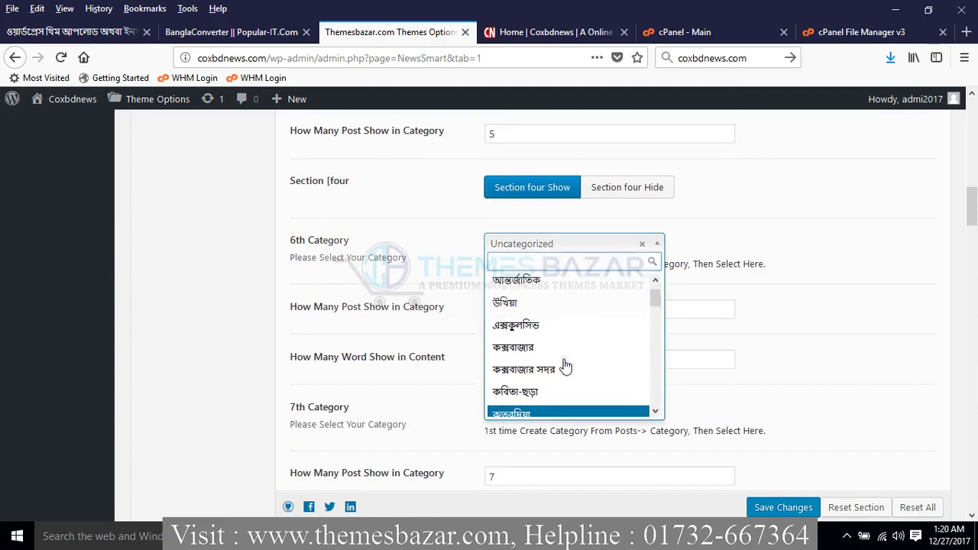
{"action": "scroll", "coordinate": [562, 361], "scroll_direction": "up", "scroll_amount": 2}
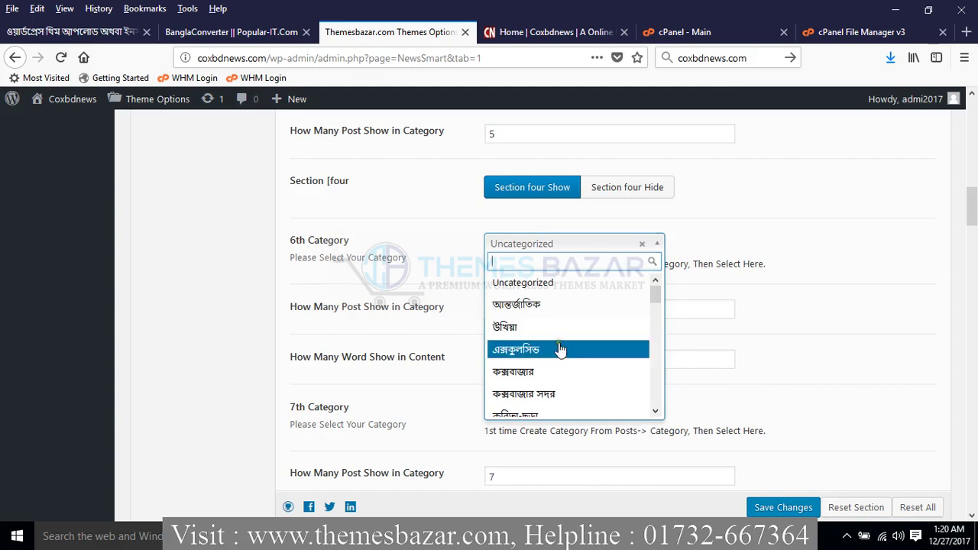
{"action": "scroll", "coordinate": [566, 359], "scroll_direction": "down", "scroll_amount": 3}
{"action": "scroll", "coordinate": [566, 347], "scroll_direction": "down", "scroll_amount": 4}
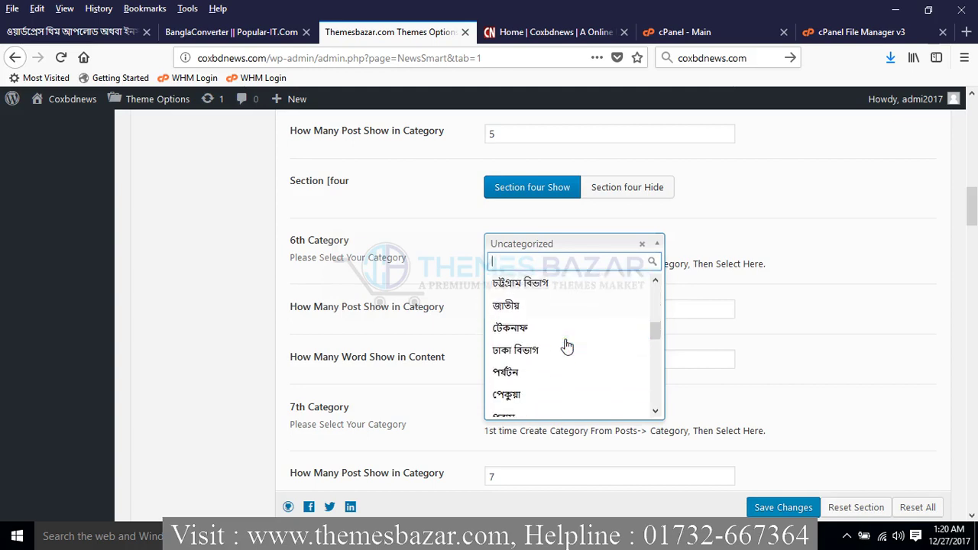
{"action": "scroll", "coordinate": [566, 346], "scroll_direction": "down", "scroll_amount": 2}
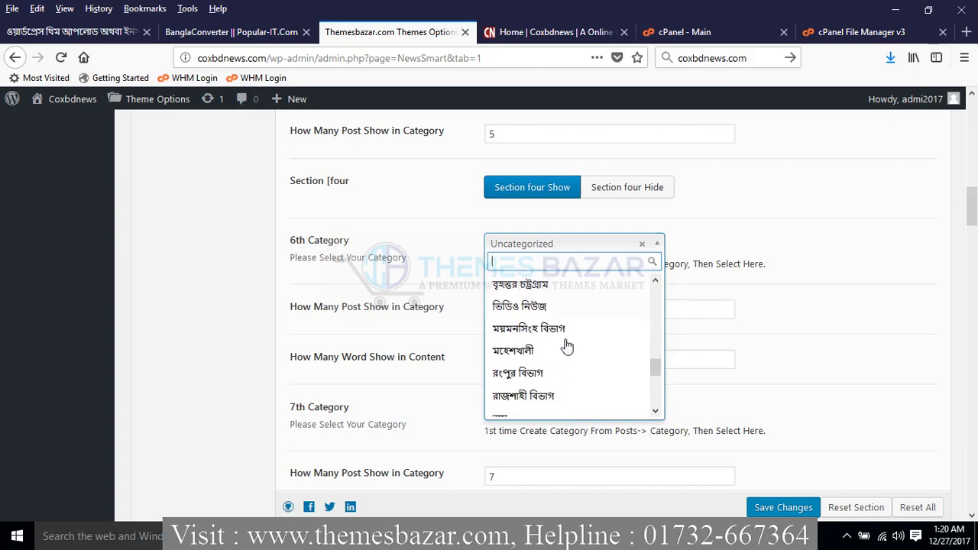
{"action": "left_click", "coordinate": [571, 286]}
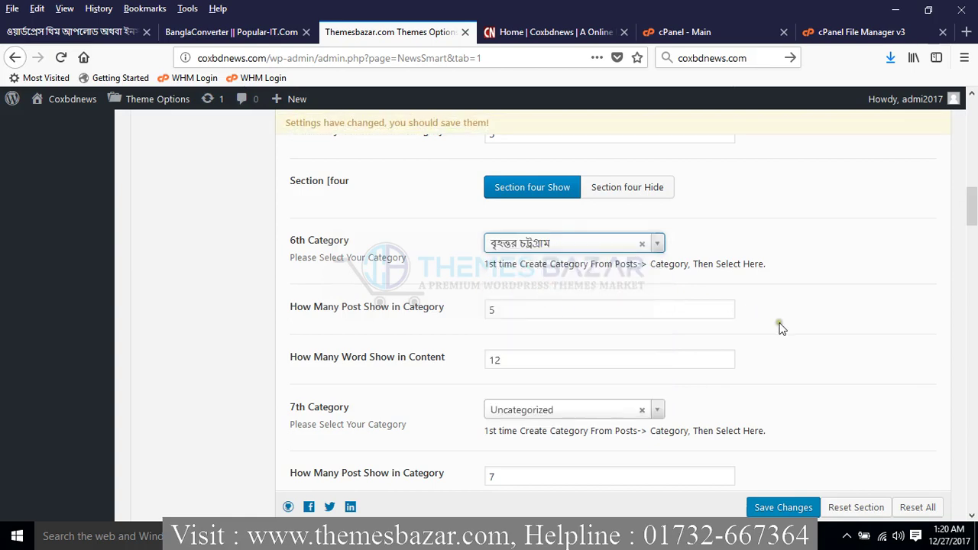
Step: Set the 7th Category section to সারাদেশ and save the theme options
{"action": "scroll", "coordinate": [776, 329], "scroll_direction": "down", "scroll_amount": 4}
{"action": "left_click", "coordinate": [567, 247]}
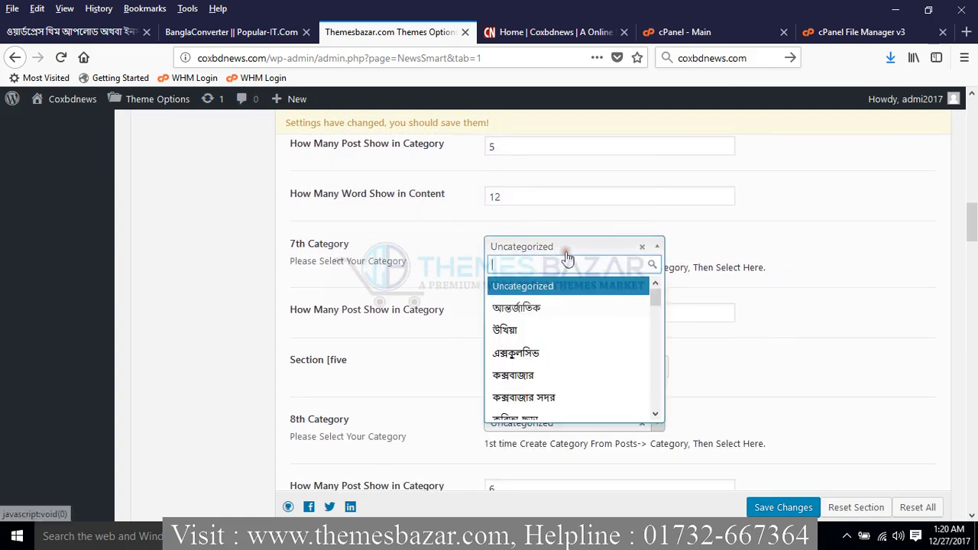
{"action": "scroll", "coordinate": [558, 325], "scroll_direction": "down", "scroll_amount": 3}
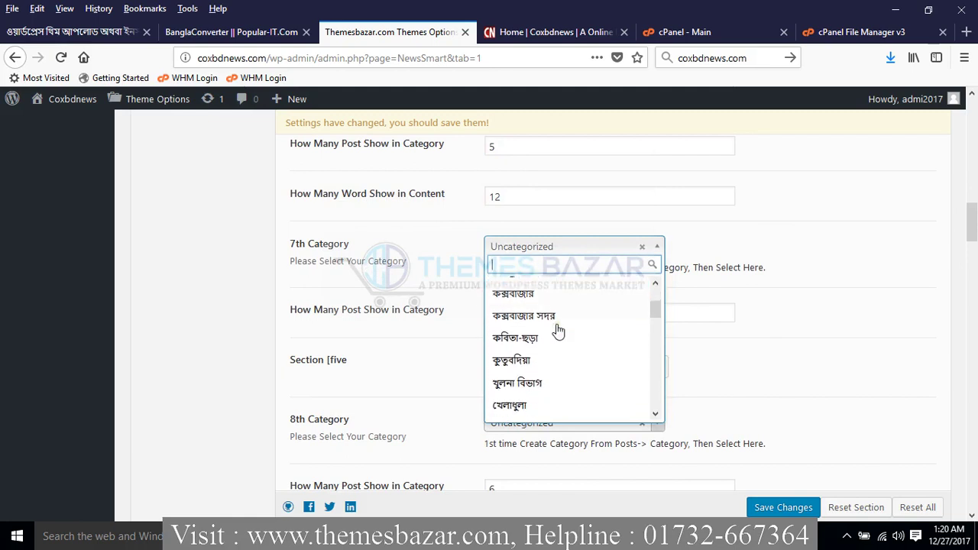
{"action": "scroll", "coordinate": [558, 337], "scroll_direction": "down", "scroll_amount": 5}
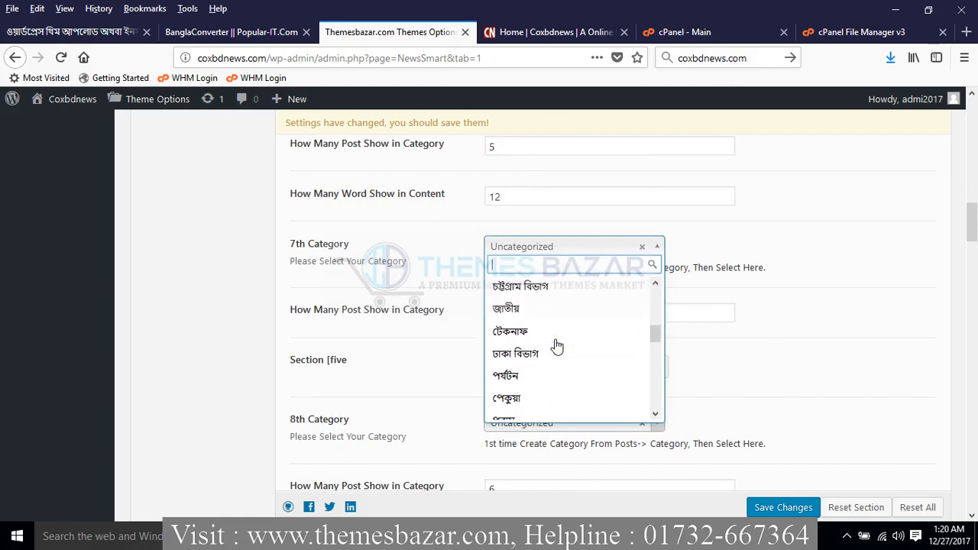
{"action": "scroll", "coordinate": [557, 348], "scroll_direction": "down", "scroll_amount": 3}
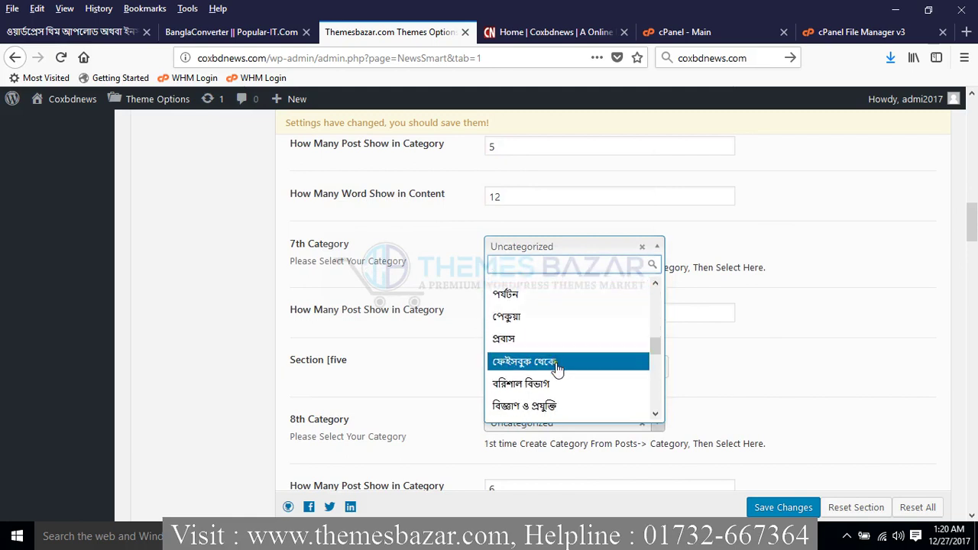
{"action": "scroll", "coordinate": [558, 359], "scroll_direction": "down", "scroll_amount": 5}
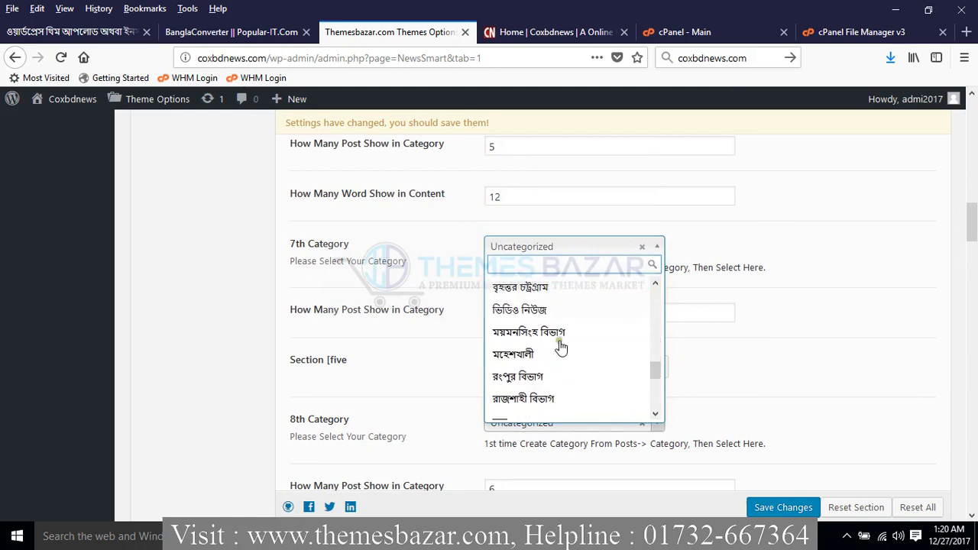
{"action": "scroll", "coordinate": [562, 359], "scroll_direction": "down", "scroll_amount": 2}
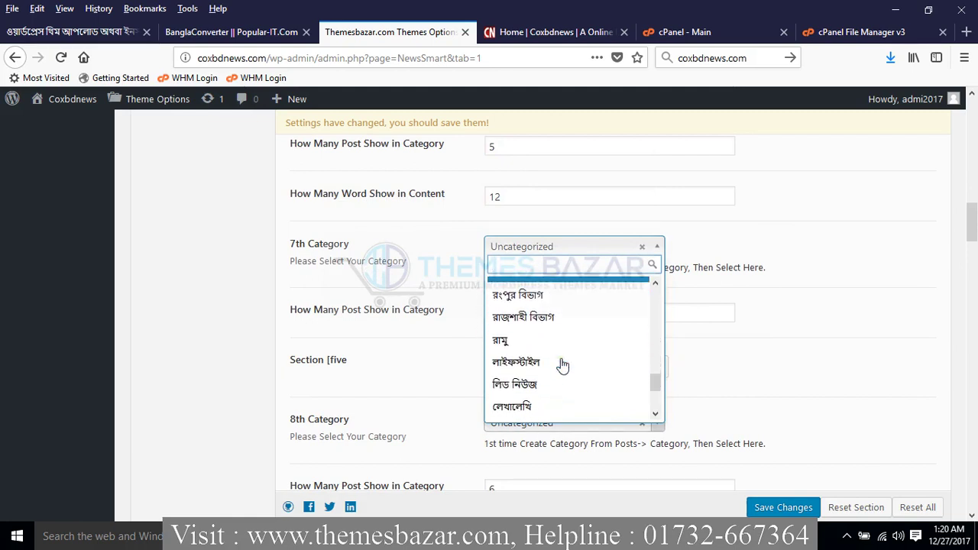
{"action": "scroll", "coordinate": [562, 366], "scroll_direction": "down", "scroll_amount": 2}
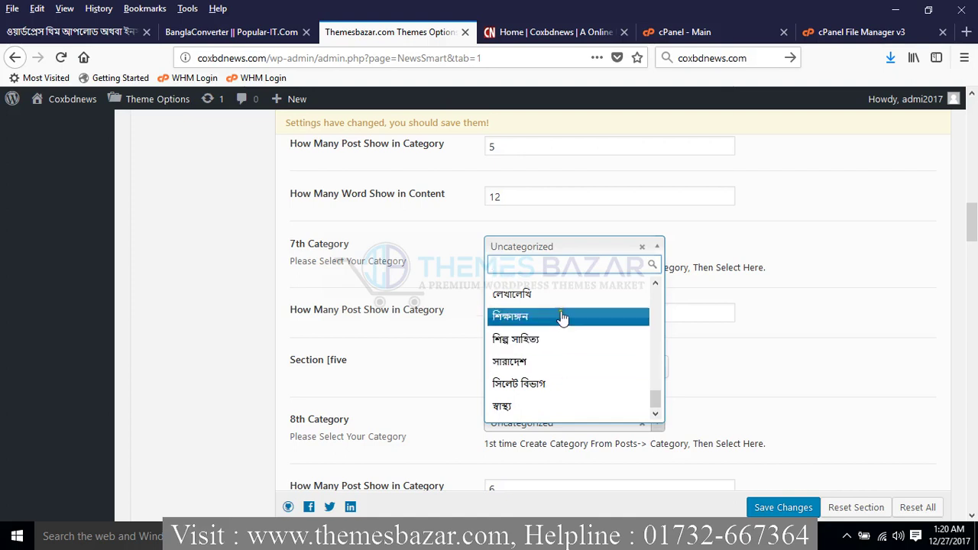
{"action": "left_click", "coordinate": [537, 362]}
{"action": "scroll", "coordinate": [757, 363], "scroll_direction": "down", "scroll_amount": 3}
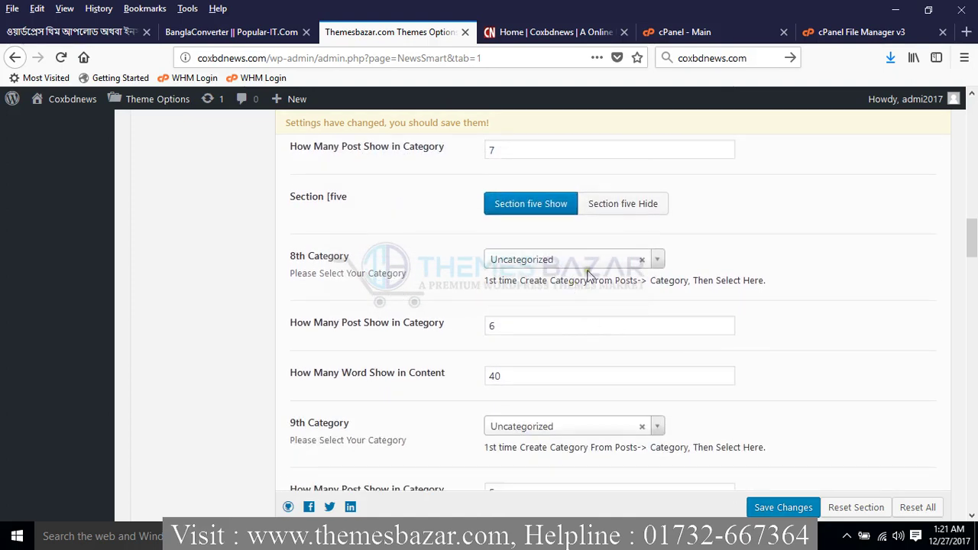
{"action": "left_click", "coordinate": [759, 508]}
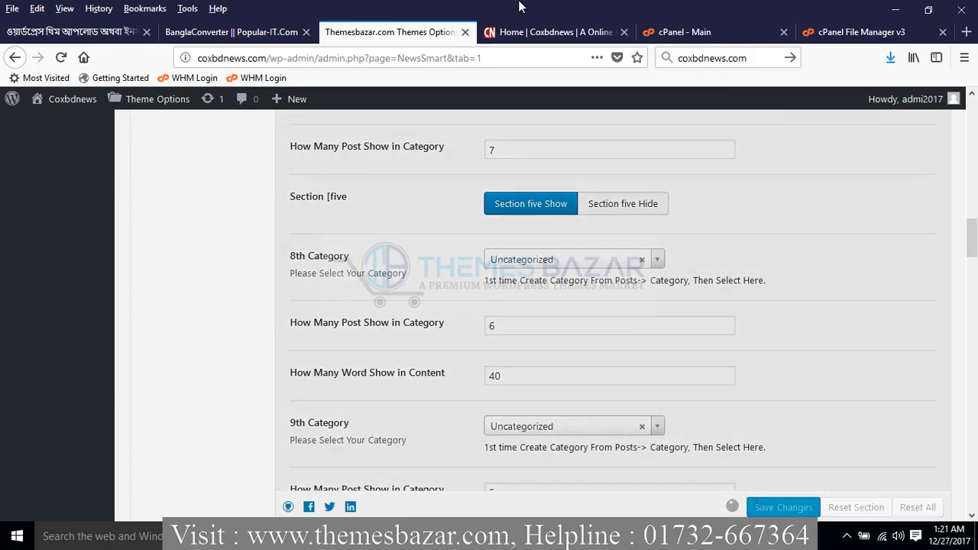
Step: Reload the Coxbdnews front page
{"action": "left_click", "coordinate": [545, 34]}
{"action": "right_click", "coordinate": [545, 36]}
{"action": "left_click", "coordinate": [562, 47]}
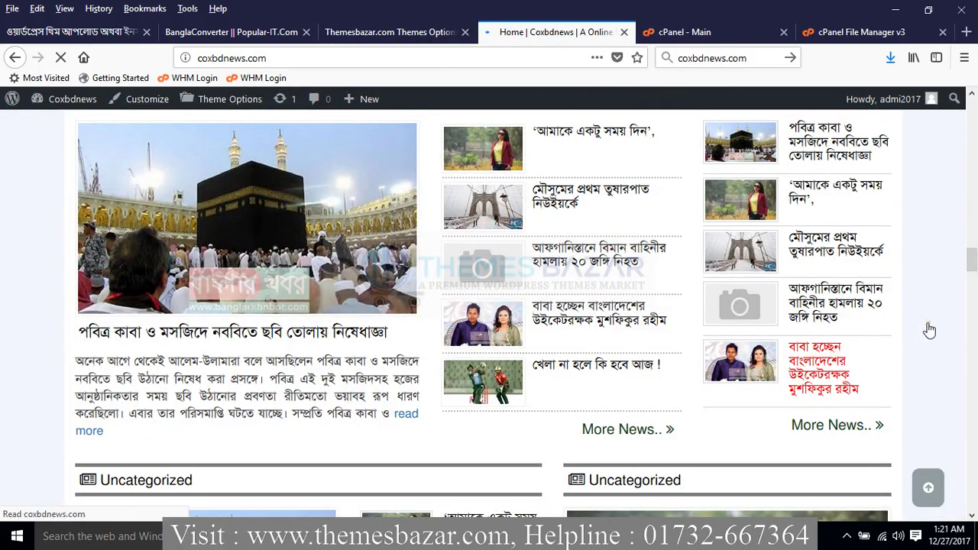
Step: Save the NewsSmart theme options once more
{"action": "scroll", "coordinate": [435, 319], "scroll_direction": "down", "scroll_amount": 3}
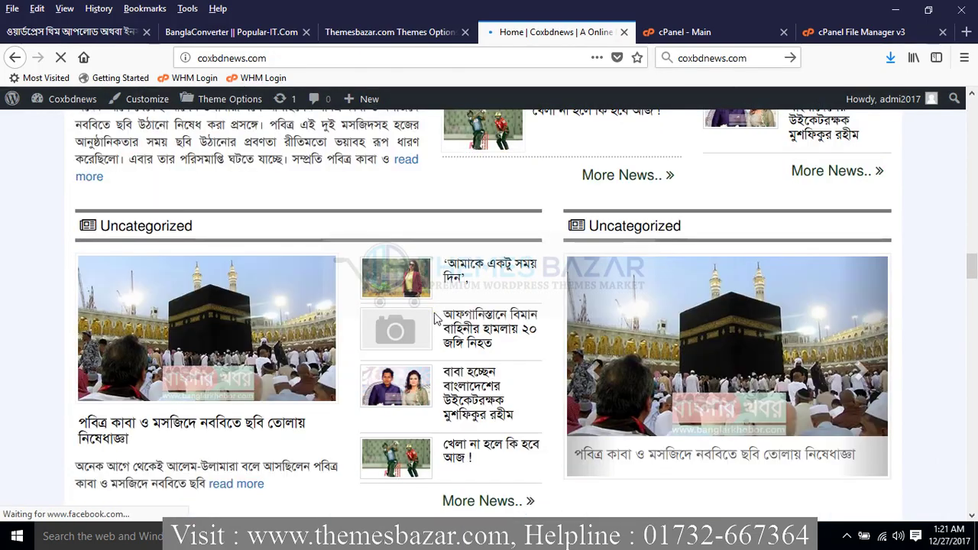
{"action": "scroll", "coordinate": [433, 318], "scroll_direction": "up", "scroll_amount": 7}
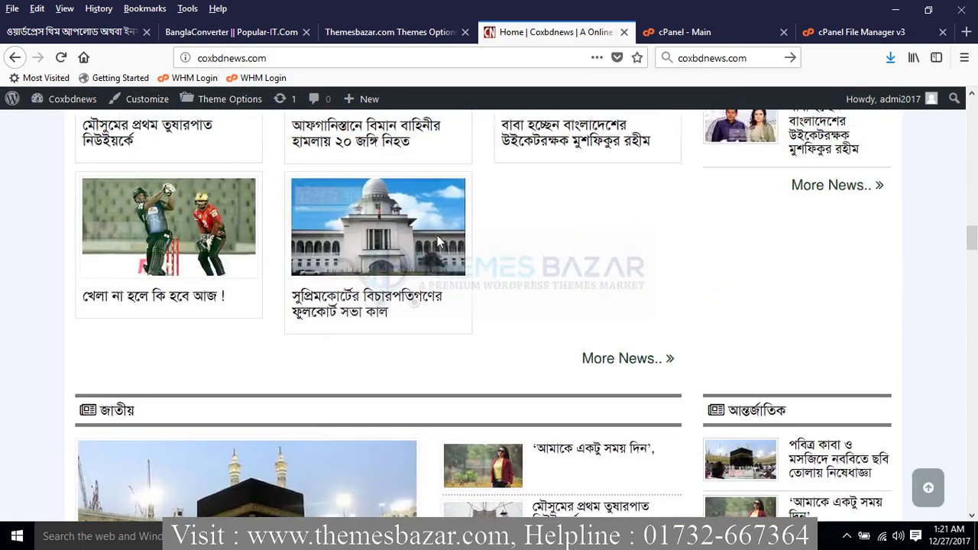
{"action": "scroll", "coordinate": [438, 243], "scroll_direction": "down", "scroll_amount": 6}
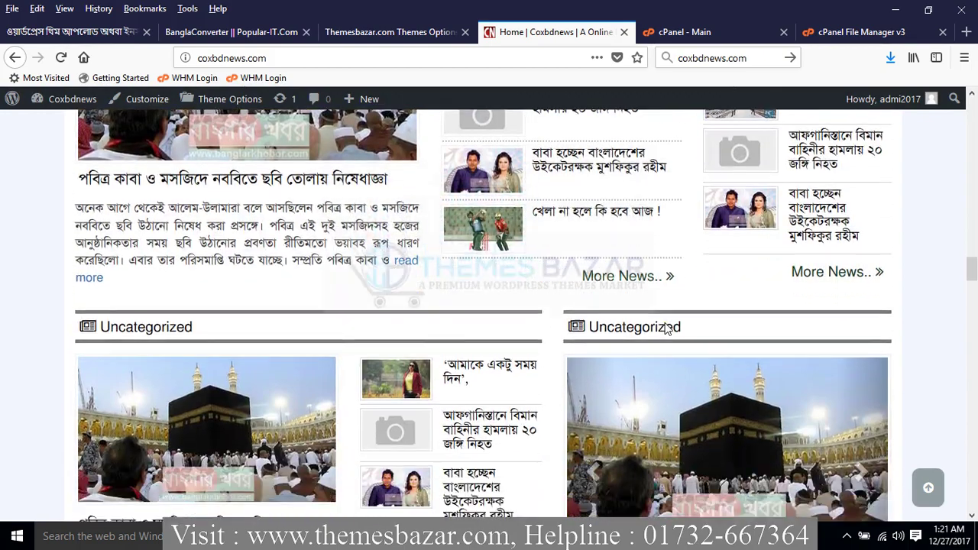
{"action": "scroll", "coordinate": [667, 329], "scroll_direction": "down", "scroll_amount": 12}
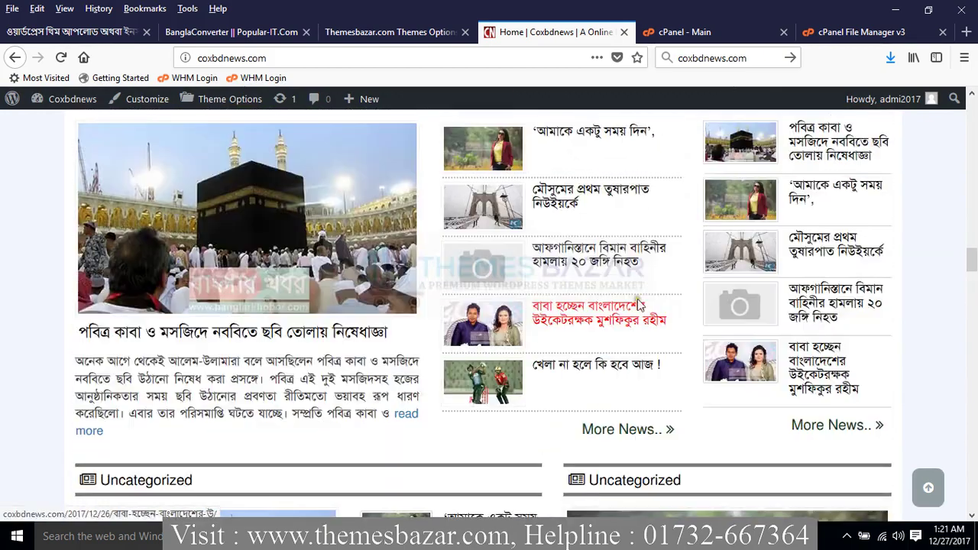
{"action": "left_click", "coordinate": [390, 32]}
{"action": "left_click", "coordinate": [783, 509]}
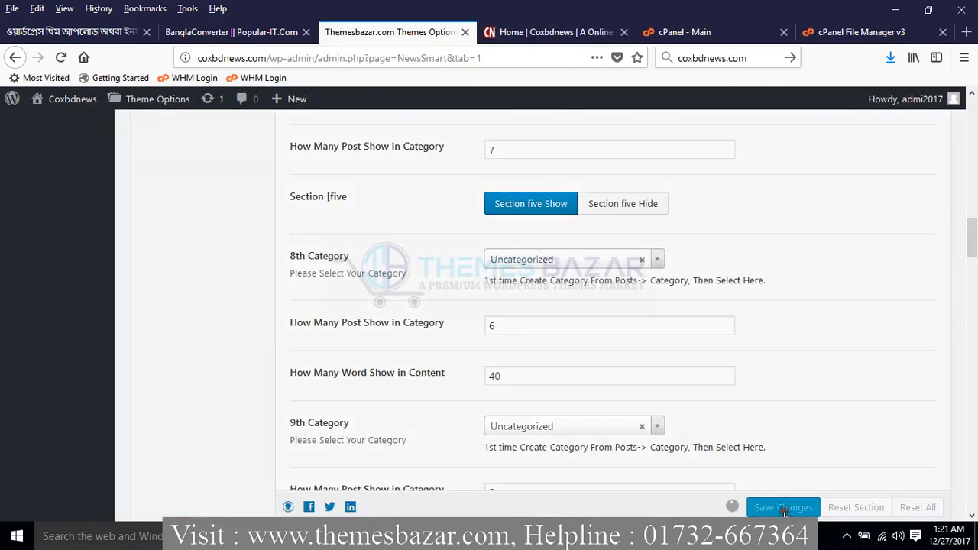
Step: Reload the Coxbdnews front page to check the renamed sections
{"action": "scroll", "coordinate": [636, 387], "scroll_direction": "up", "scroll_amount": 2}
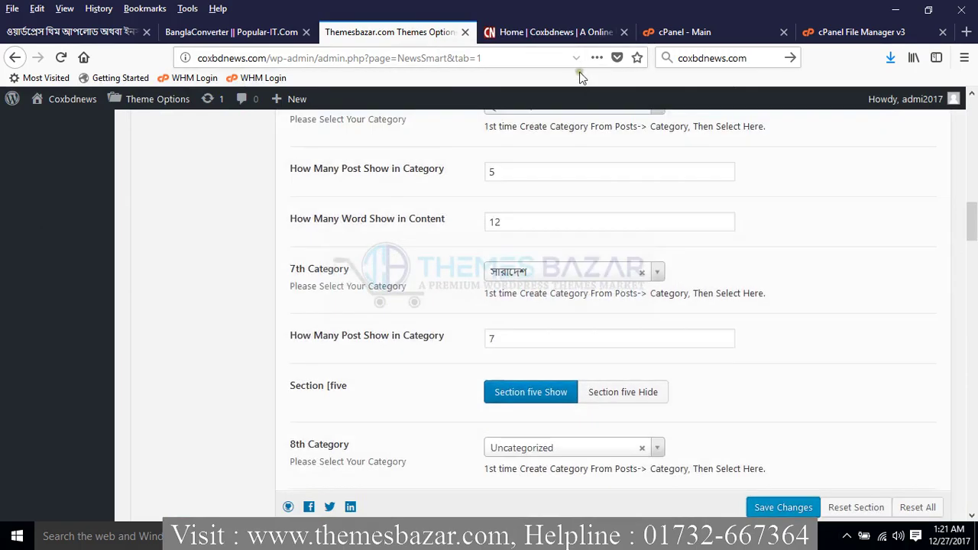
{"action": "left_click", "coordinate": [558, 31]}
{"action": "right_click", "coordinate": [570, 31]}
{"action": "left_click", "coordinate": [600, 35]}
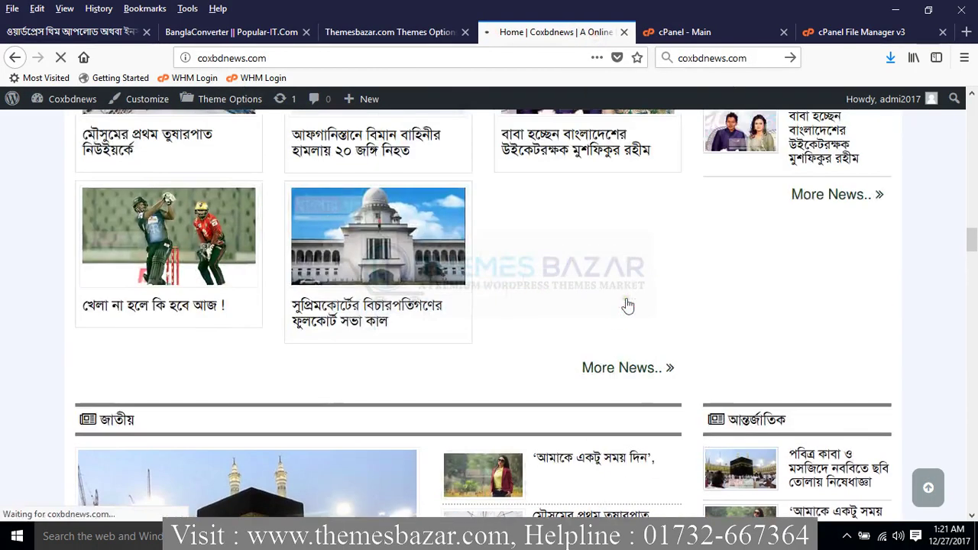
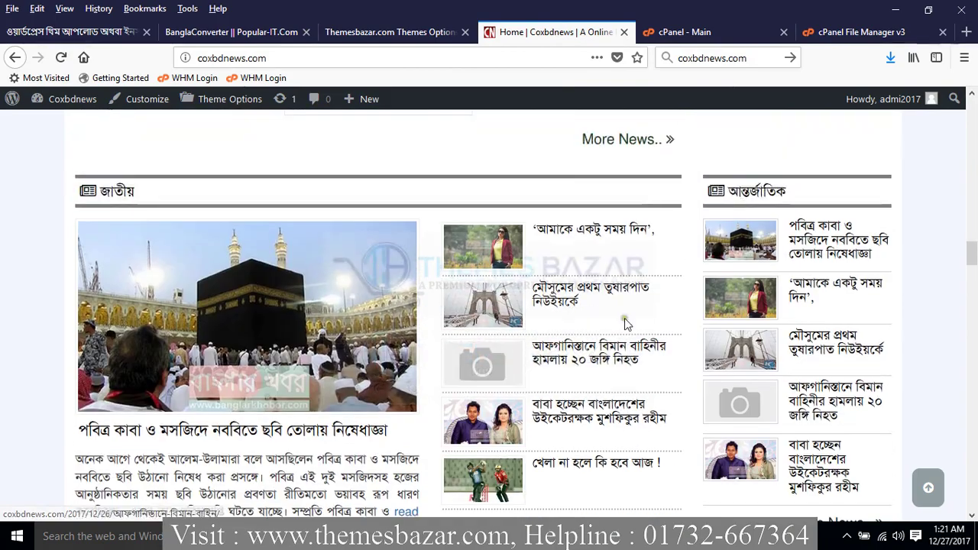
Step: Review the Bangla converter's list of category names
{"action": "scroll", "coordinate": [589, 316], "scroll_direction": "down", "scroll_amount": 3}
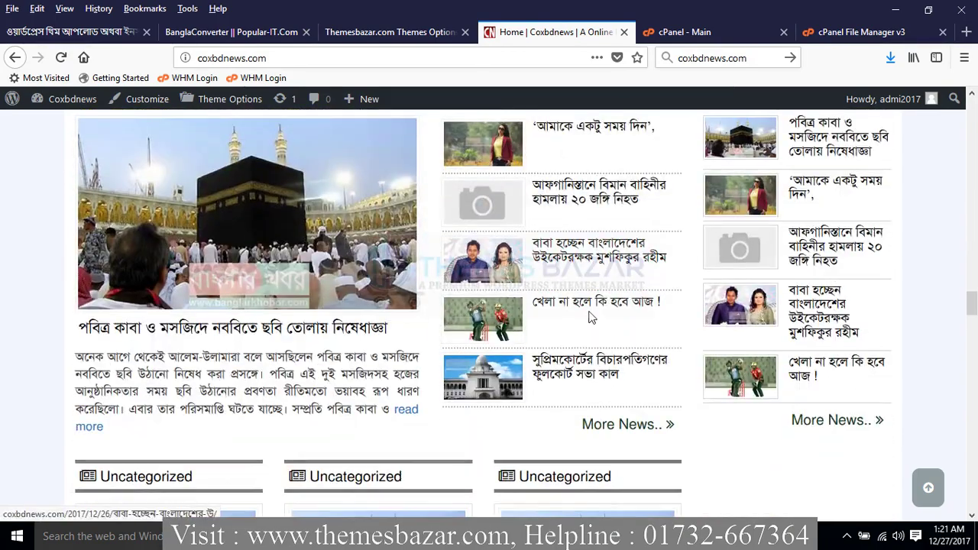
{"action": "left_click_drag", "start_coordinate": [972, 304], "coordinate": [971, 501]}
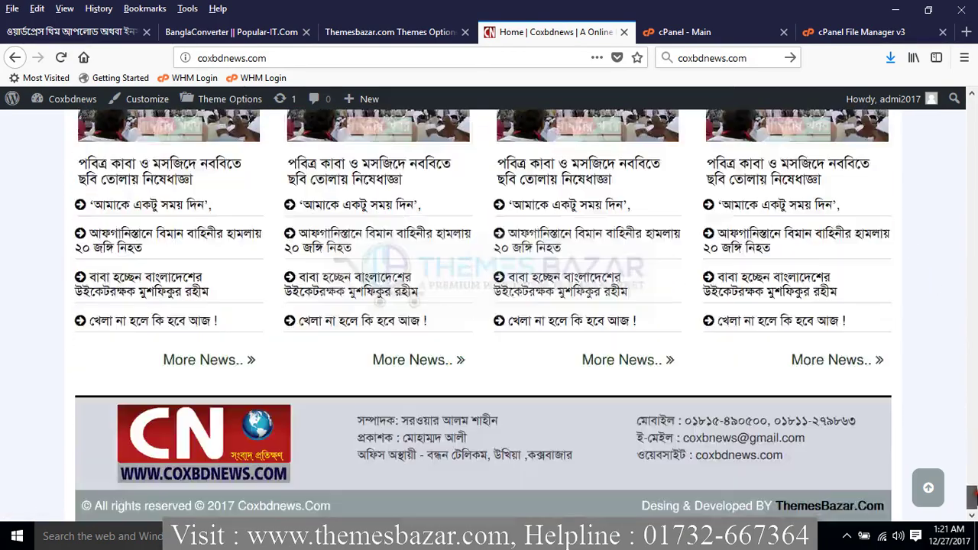
{"action": "left_click", "coordinate": [254, 32]}
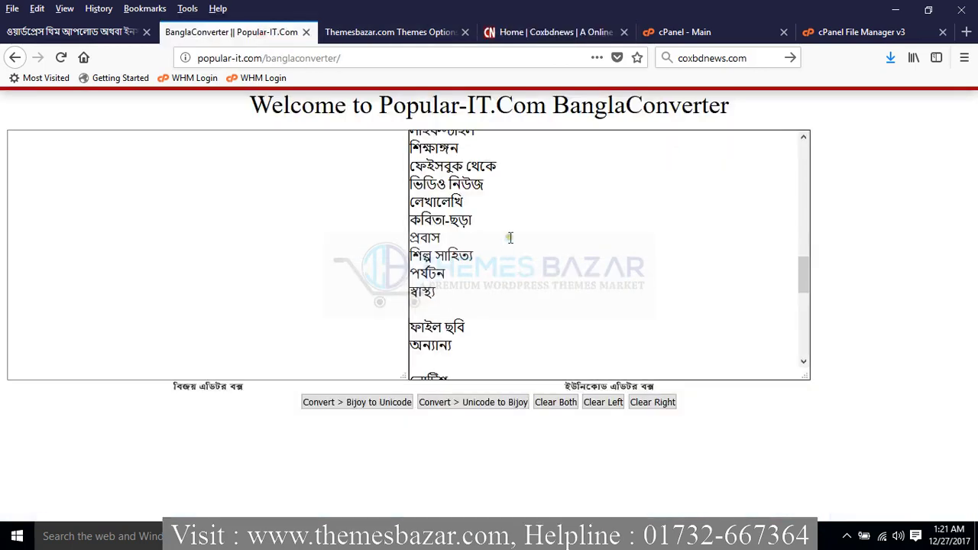
{"action": "scroll", "coordinate": [509, 237], "scroll_direction": "up", "scroll_amount": 3}
{"action": "scroll", "coordinate": [509, 237], "scroll_direction": "up", "scroll_amount": 3}
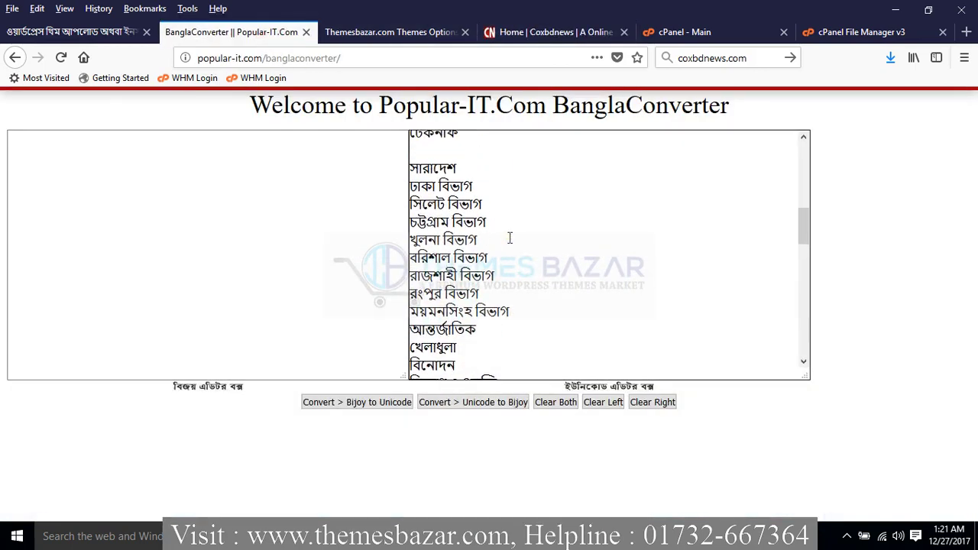
{"action": "scroll", "coordinate": [510, 238], "scroll_direction": "down", "scroll_amount": 2}
{"action": "scroll", "coordinate": [510, 239], "scroll_direction": "up", "scroll_amount": 5}
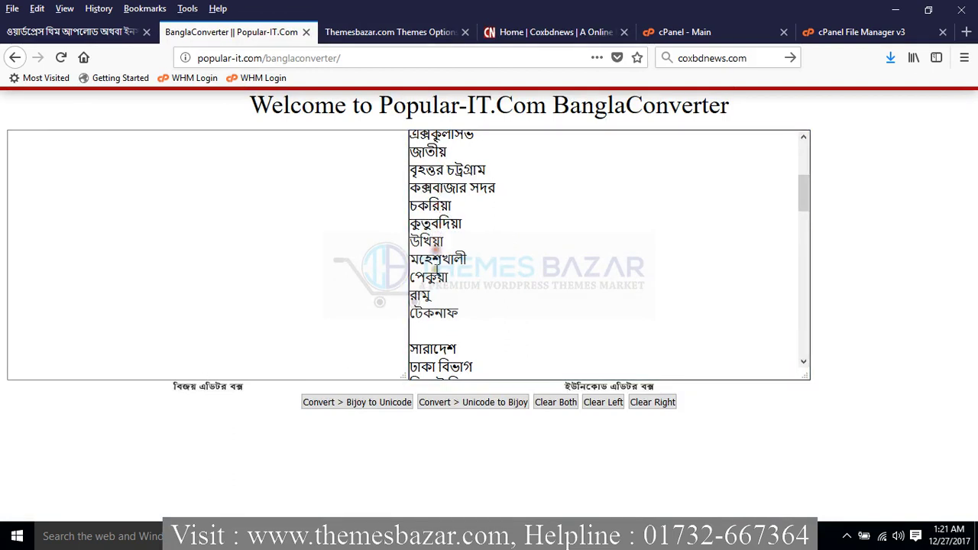
Step: Look over the current news sections on the Coxbdnews homepage
{"action": "left_click", "coordinate": [410, 33]}
{"action": "left_click", "coordinate": [557, 32]}
{"action": "scroll", "coordinate": [688, 242], "scroll_direction": "up", "scroll_amount": 3}
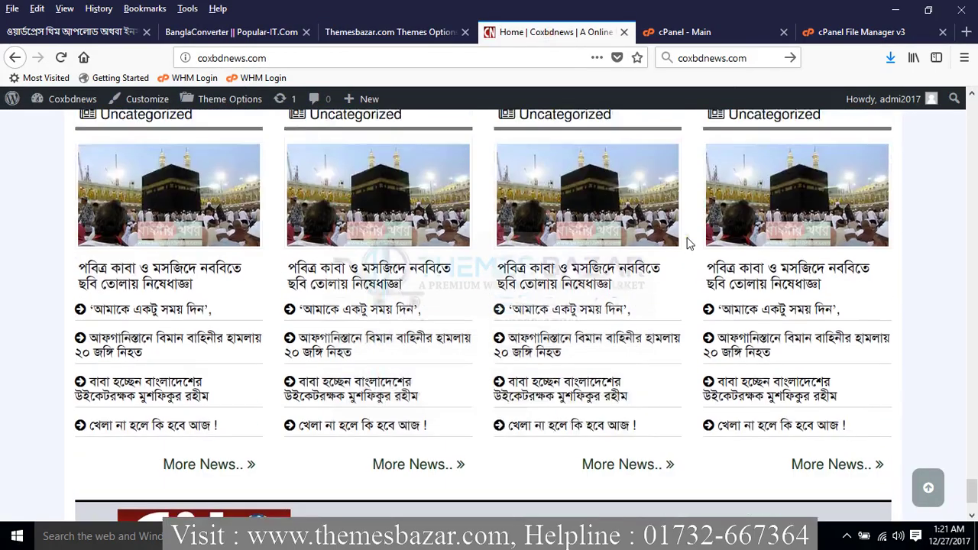
{"action": "scroll", "coordinate": [688, 241], "scroll_direction": "up", "scroll_amount": 10}
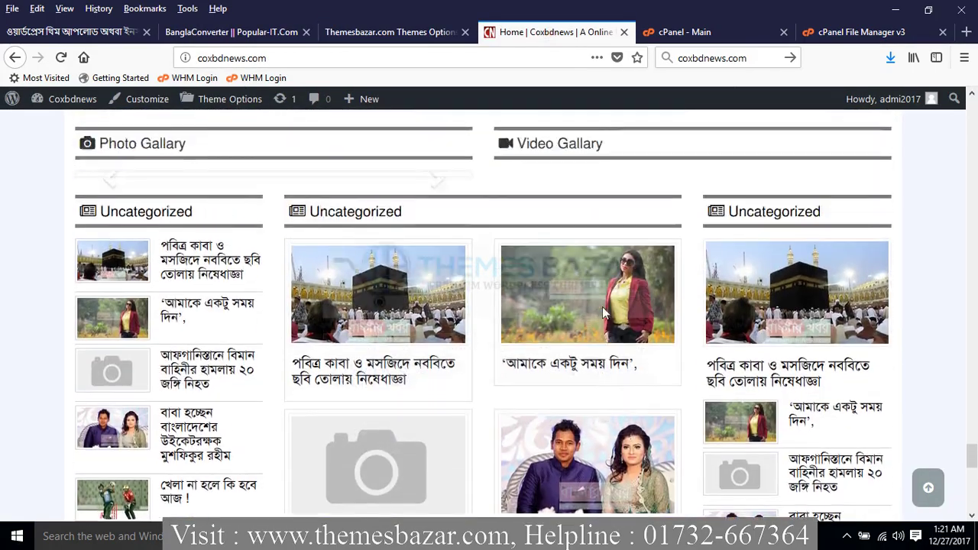
{"action": "scroll", "coordinate": [603, 313], "scroll_direction": "up", "scroll_amount": 1}
{"action": "scroll", "coordinate": [691, 282], "scroll_direction": "down", "scroll_amount": 2}
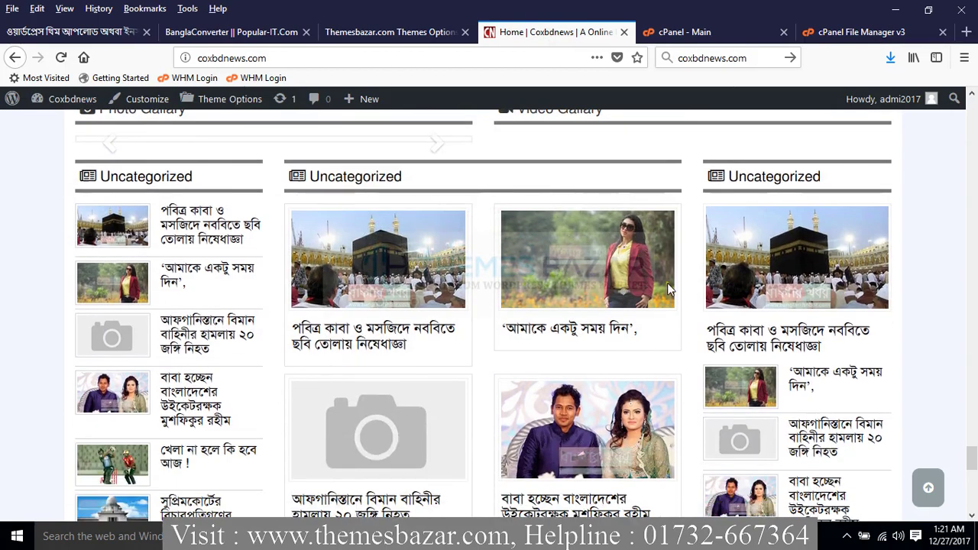
{"action": "scroll", "coordinate": [680, 293], "scroll_direction": "down", "scroll_amount": 5}
{"action": "scroll", "coordinate": [677, 291], "scroll_direction": "up", "scroll_amount": 5}
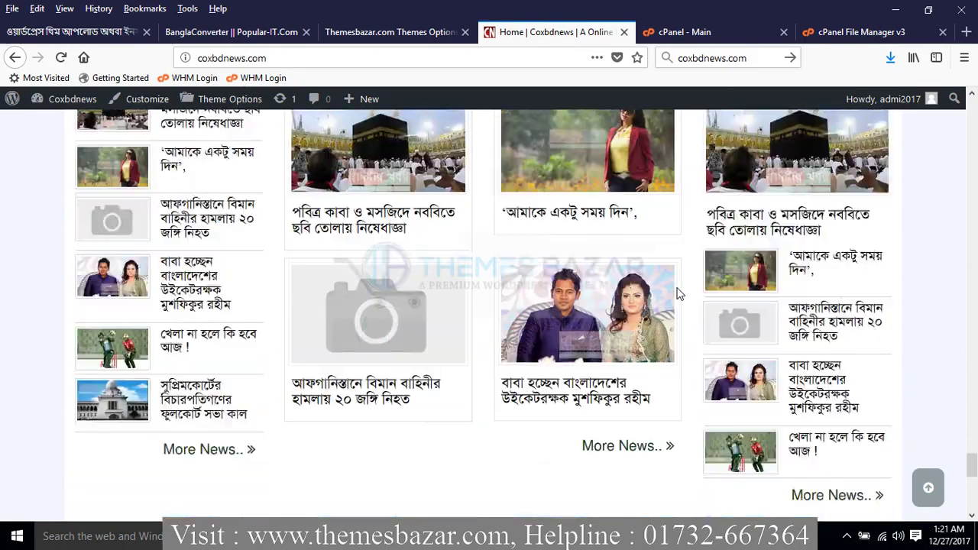
{"action": "scroll", "coordinate": [680, 292], "scroll_direction": "up", "scroll_amount": 6}
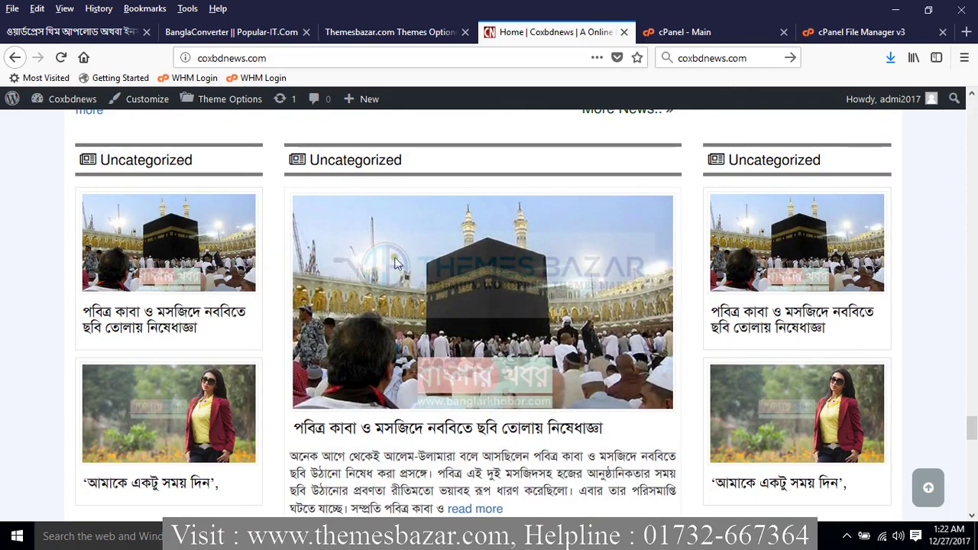
{"action": "scroll", "coordinate": [396, 264], "scroll_direction": "down", "scroll_amount": 5}
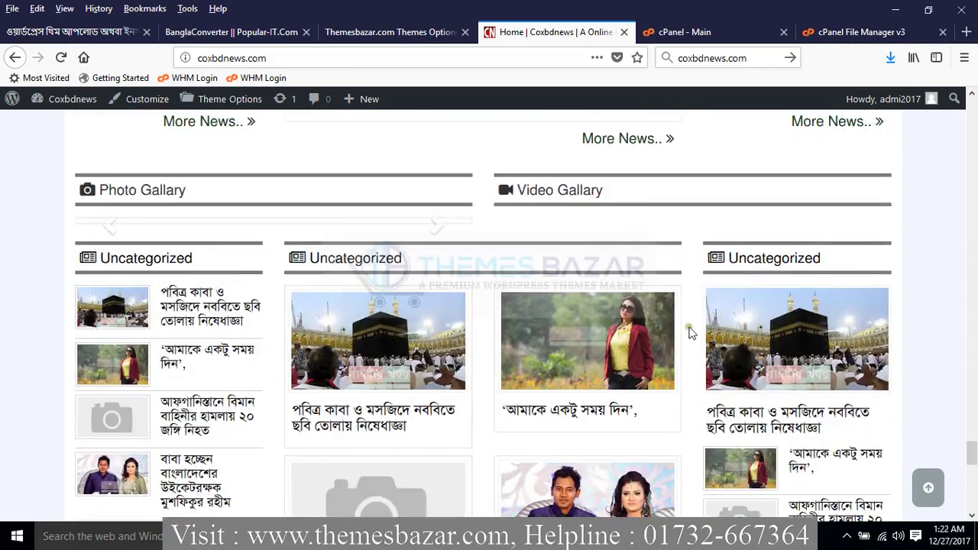
{"action": "scroll", "coordinate": [691, 332], "scroll_direction": "down", "scroll_amount": 8}
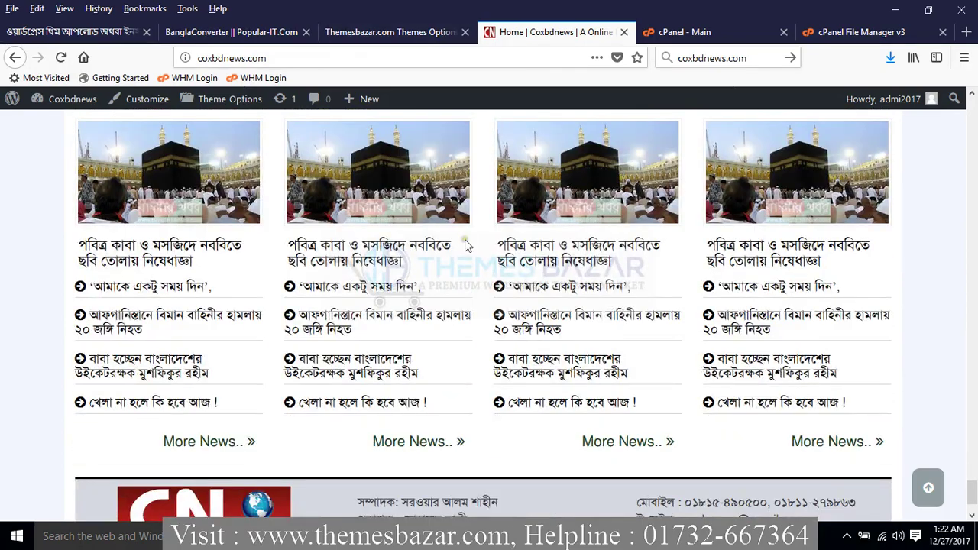
{"action": "left_click", "coordinate": [390, 33]}
Step: Insert a blank line above কক্সবাজার সদর in the converter's category list
{"action": "scroll", "coordinate": [585, 241], "scroll_direction": "down", "scroll_amount": 10}
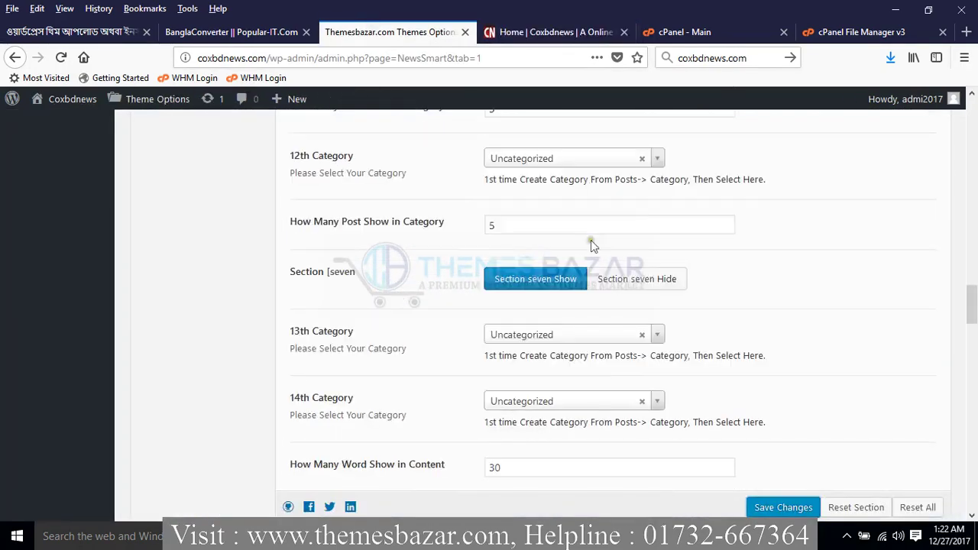
{"action": "scroll", "coordinate": [592, 243], "scroll_direction": "down", "scroll_amount": 20}
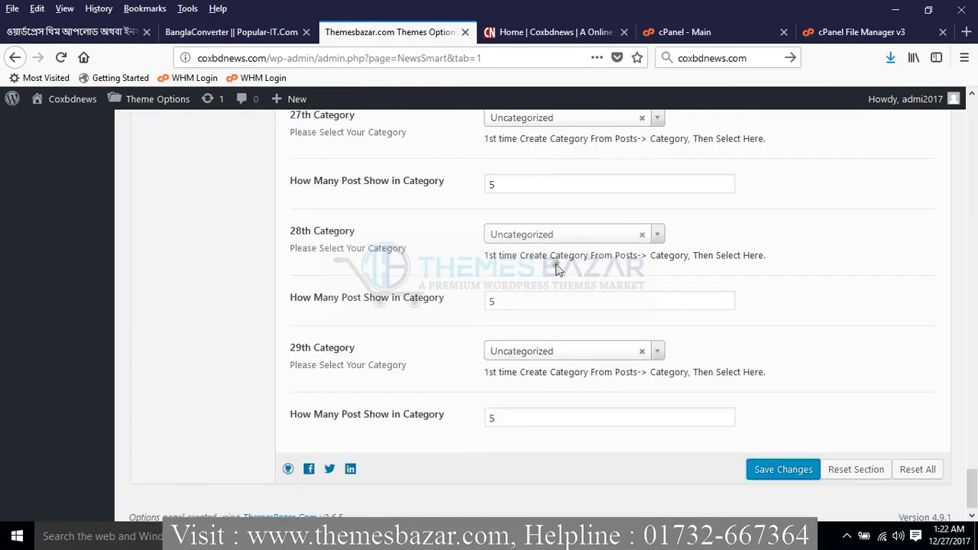
{"action": "scroll", "coordinate": [560, 283], "scroll_direction": "down", "scroll_amount": 1}
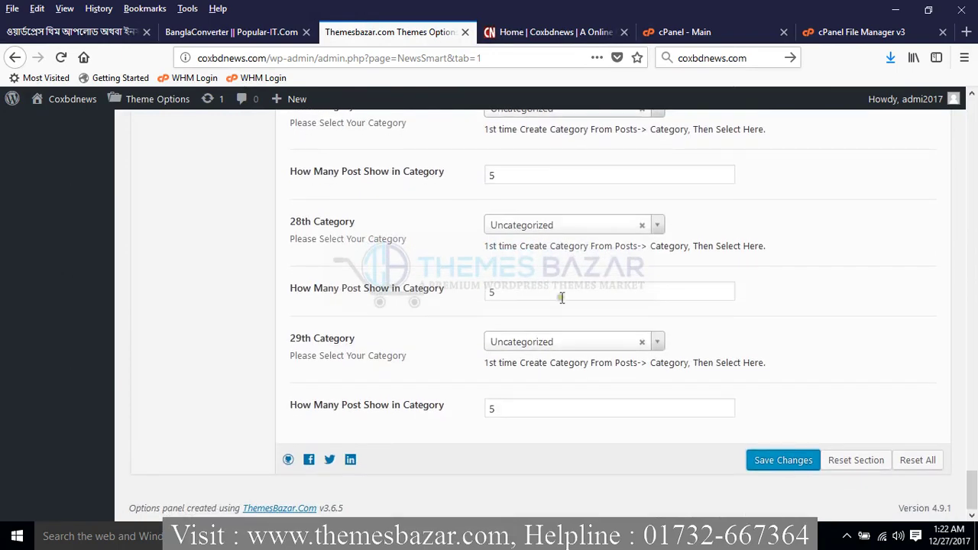
{"action": "left_click", "coordinate": [247, 34]}
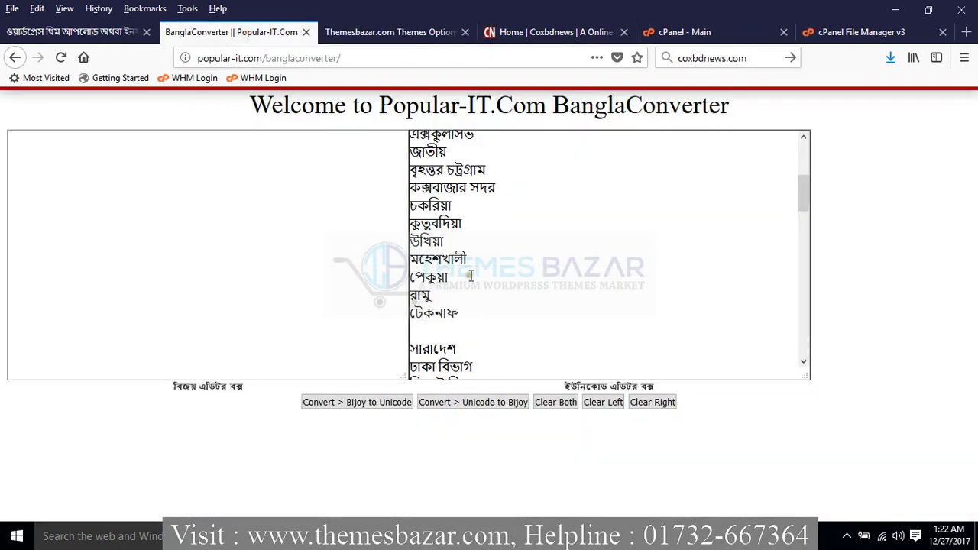
{"action": "left_click", "coordinate": [409, 188]}
{"action": "key", "text": "Return"}
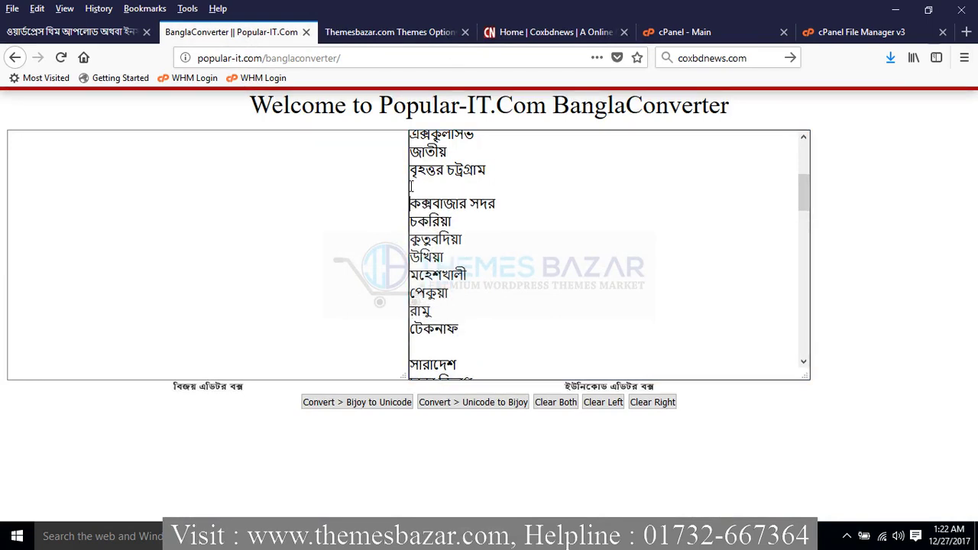
{"action": "left_click", "coordinate": [380, 34]}
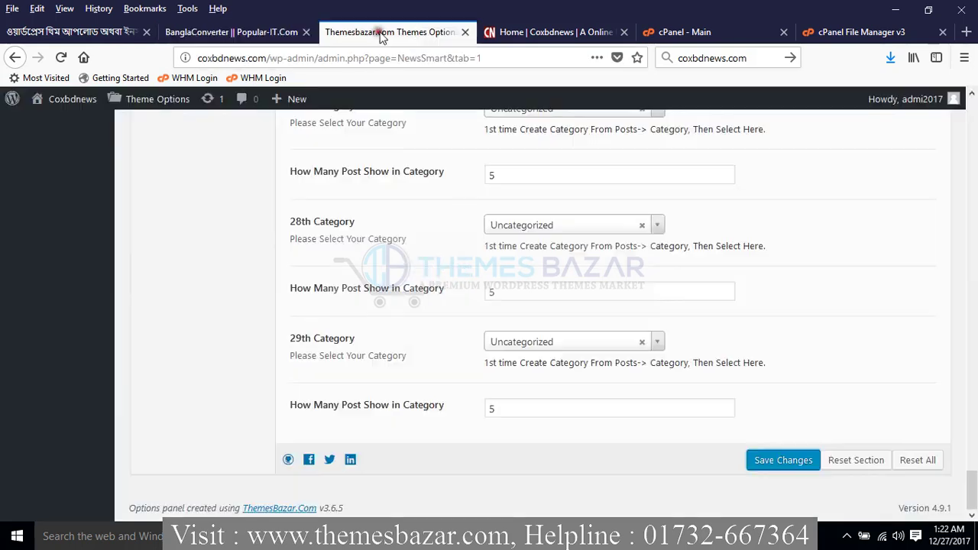
Step: Set the 29th Category to টেকনাফ and the 28th Category to রামু
{"action": "left_click", "coordinate": [577, 345]}
{"action": "scroll", "coordinate": [566, 413], "scroll_direction": "down", "scroll_amount": 3}
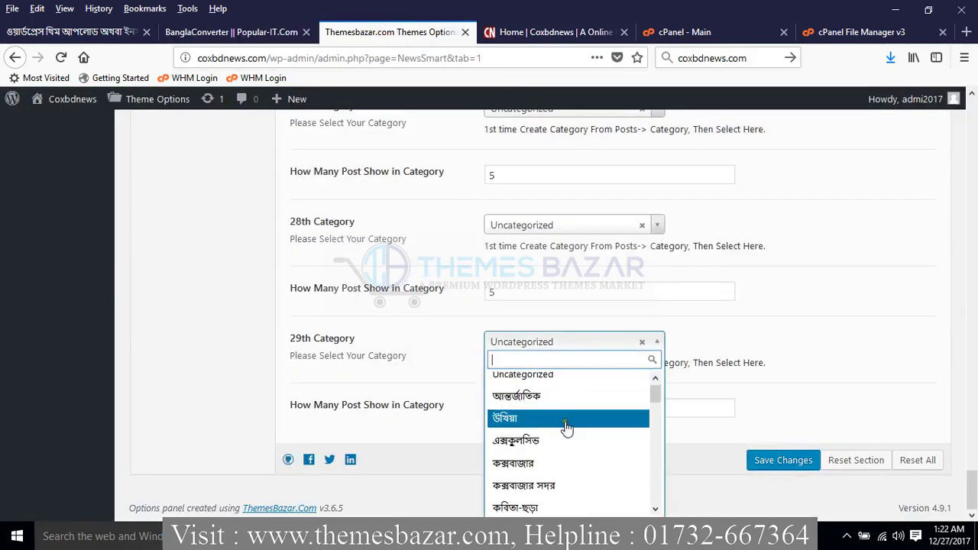
{"action": "scroll", "coordinate": [567, 430], "scroll_direction": "down", "scroll_amount": 5}
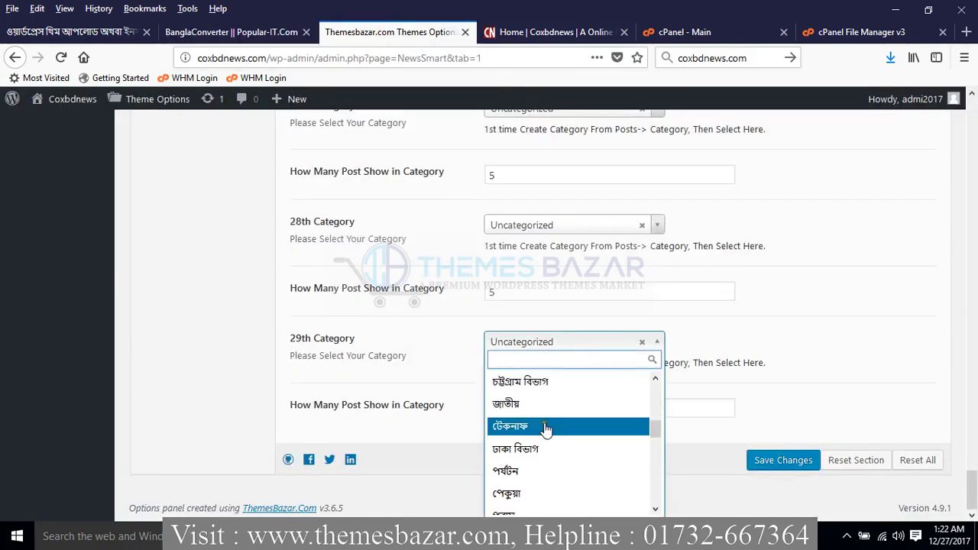
{"action": "left_click", "coordinate": [546, 428]}
{"action": "left_click", "coordinate": [264, 40]}
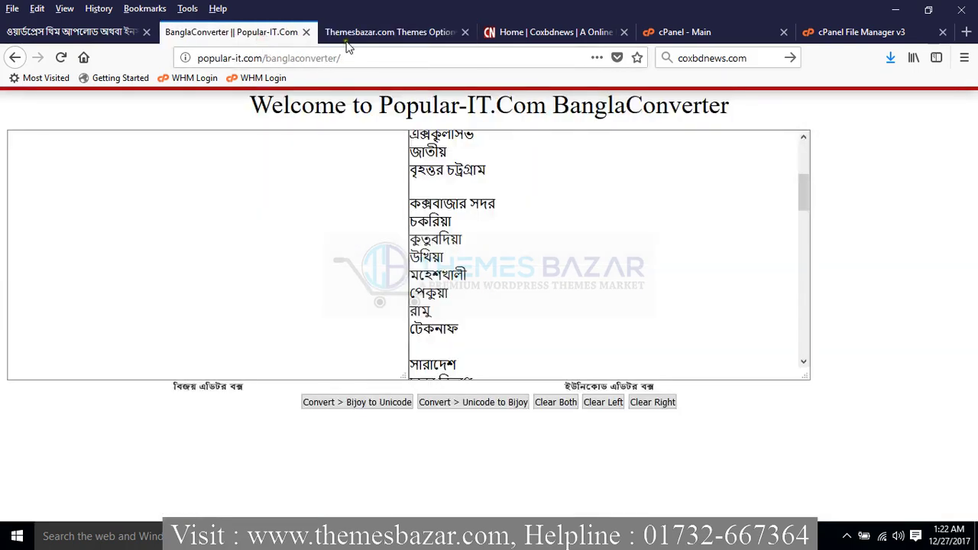
{"action": "left_click", "coordinate": [381, 34]}
{"action": "left_click", "coordinate": [575, 229]}
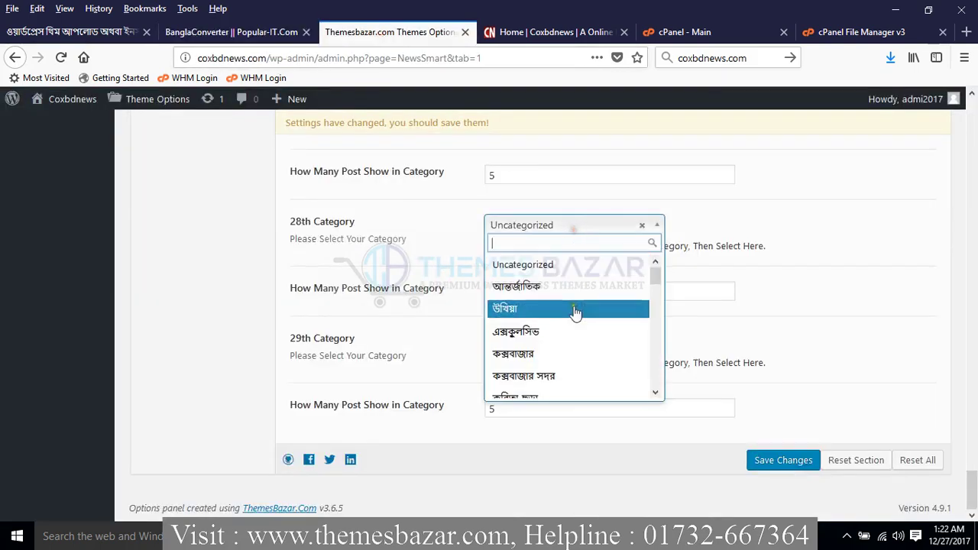
{"action": "scroll", "coordinate": [575, 314], "scroll_direction": "down", "scroll_amount": 5}
{"action": "scroll", "coordinate": [577, 317], "scroll_direction": "down", "scroll_amount": 5}
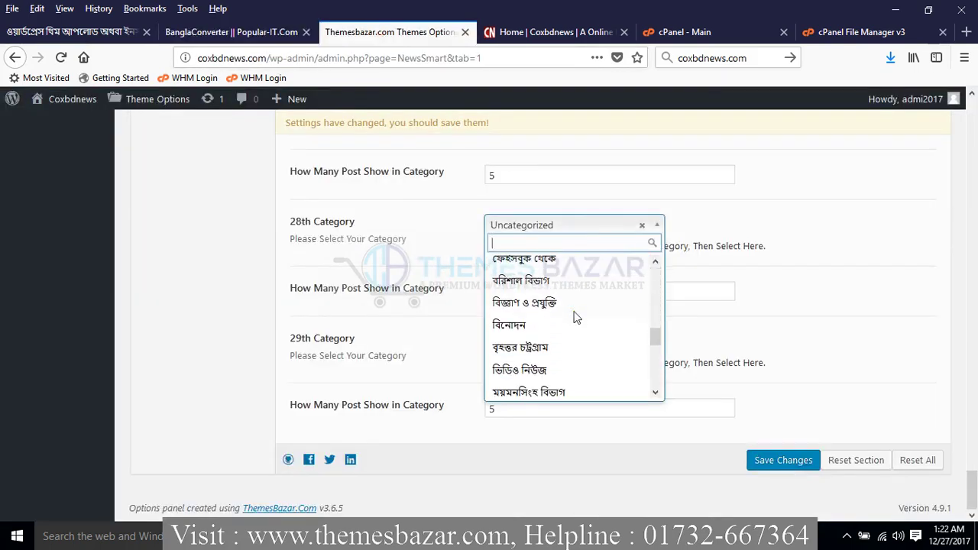
{"action": "left_click", "coordinate": [575, 318]}
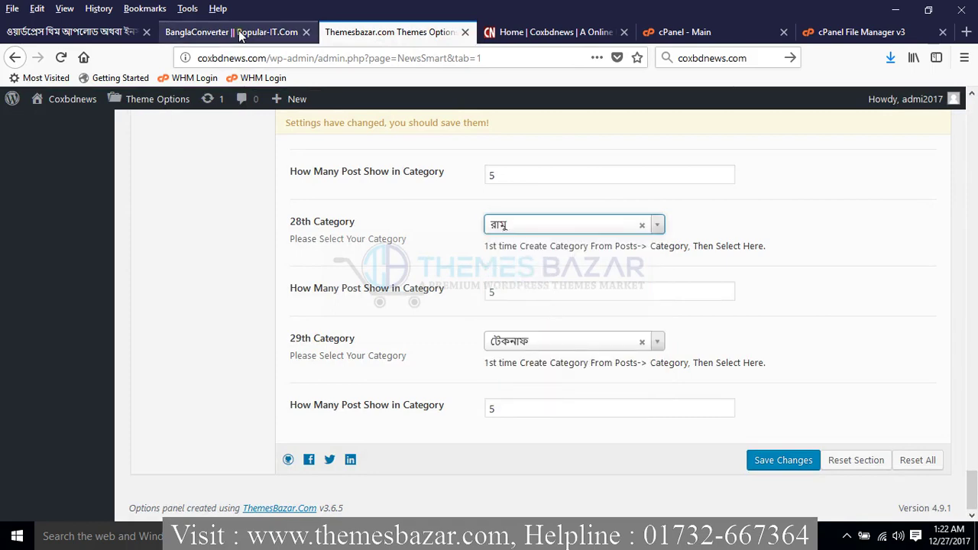
Step: Set the 27th Category to পেকুয়া
{"action": "left_click", "coordinate": [235, 32]}
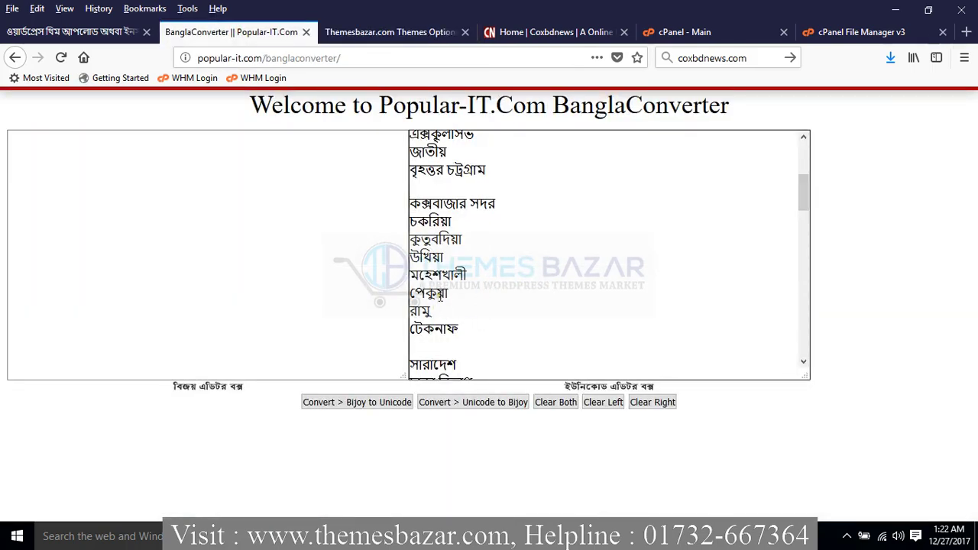
{"action": "left_click", "coordinate": [390, 32]}
{"action": "scroll", "coordinate": [574, 286], "scroll_direction": "up", "scroll_amount": 2}
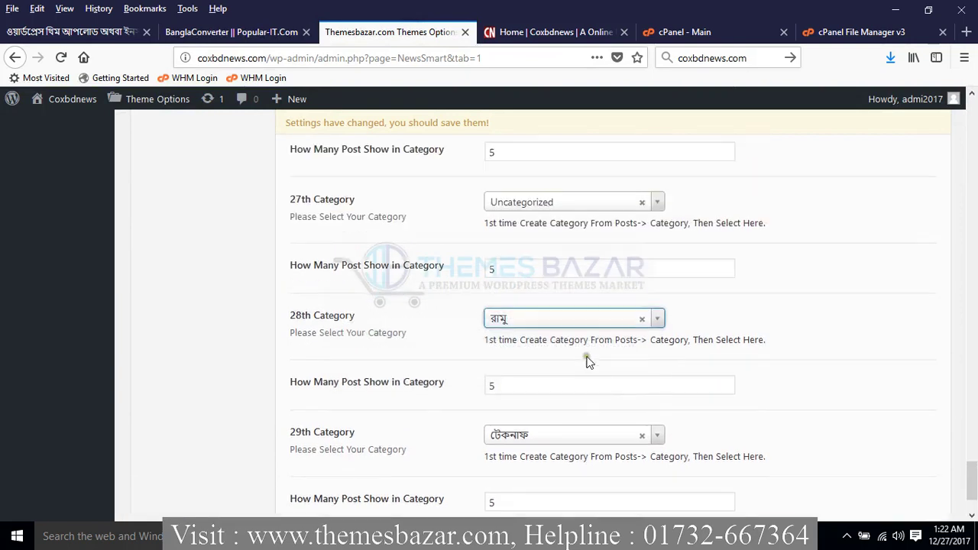
{"action": "left_click", "coordinate": [572, 277]}
{"action": "scroll", "coordinate": [558, 376], "scroll_direction": "down", "scroll_amount": 4}
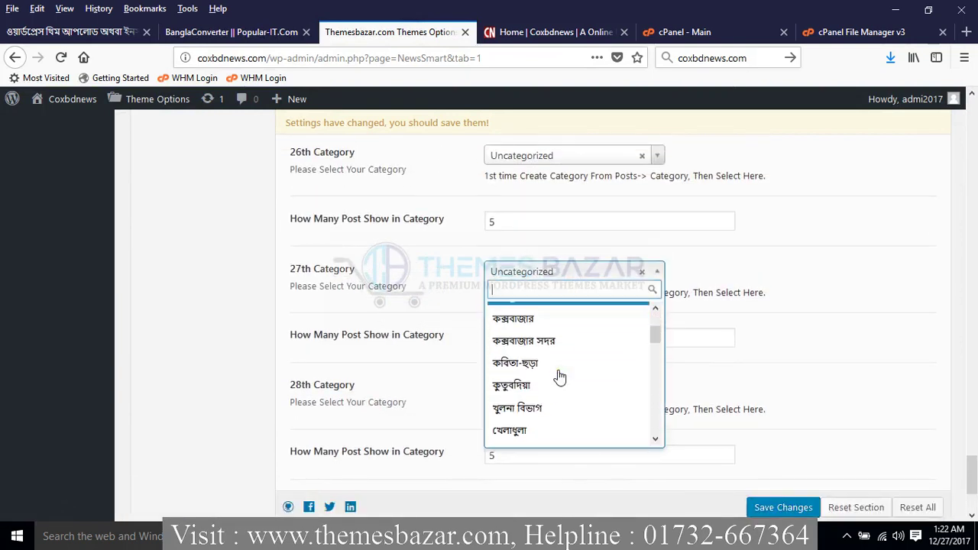
{"action": "scroll", "coordinate": [559, 377], "scroll_direction": "down", "scroll_amount": 2}
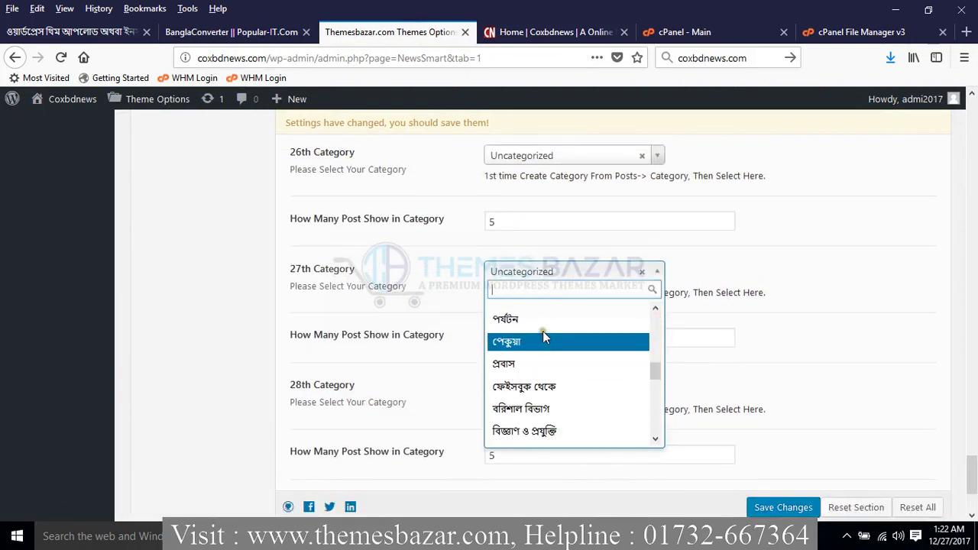
{"action": "left_click", "coordinate": [543, 339]}
Step: Set the 26th Category to মহেশখালী
{"action": "left_click", "coordinate": [277, 32]}
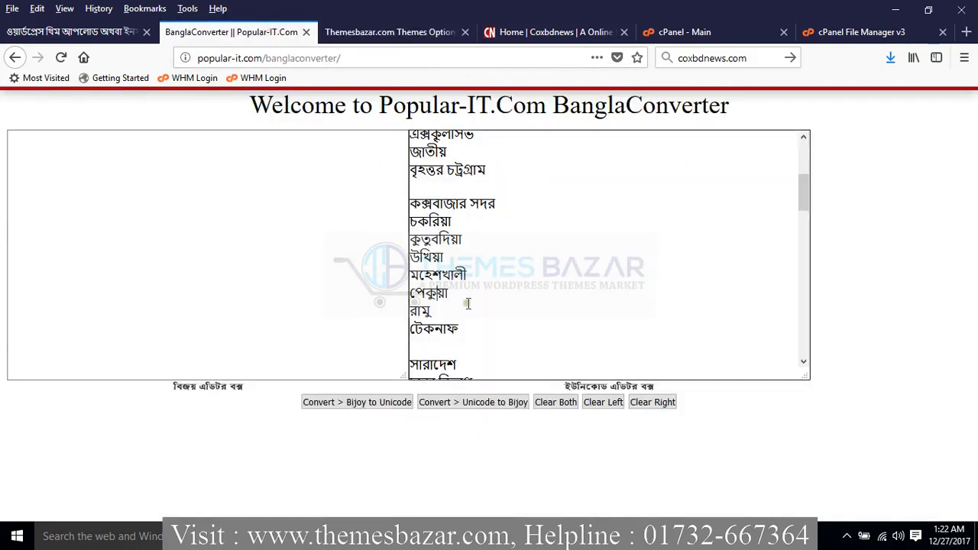
{"action": "left_click", "coordinate": [390, 32]}
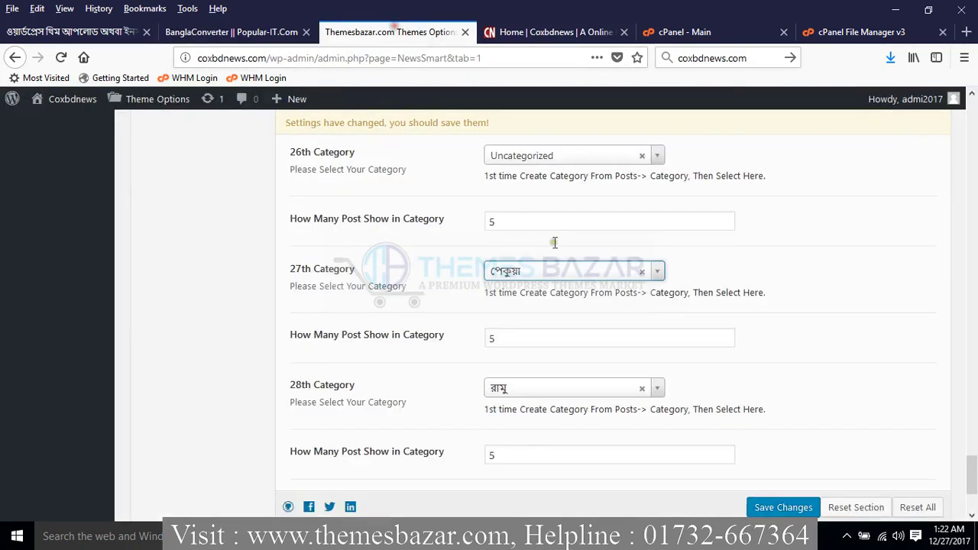
{"action": "scroll", "coordinate": [559, 289], "scroll_direction": "up", "scroll_amount": 2}
{"action": "left_click", "coordinate": [557, 321]}
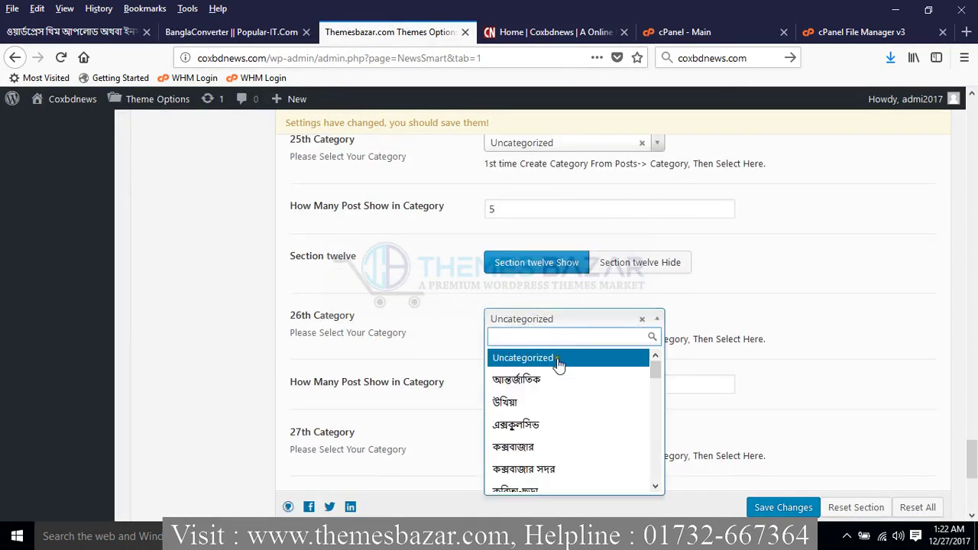
{"action": "scroll", "coordinate": [559, 413], "scroll_direction": "down", "scroll_amount": 1}
{"action": "scroll", "coordinate": [559, 416], "scroll_direction": "down", "scroll_amount": 4}
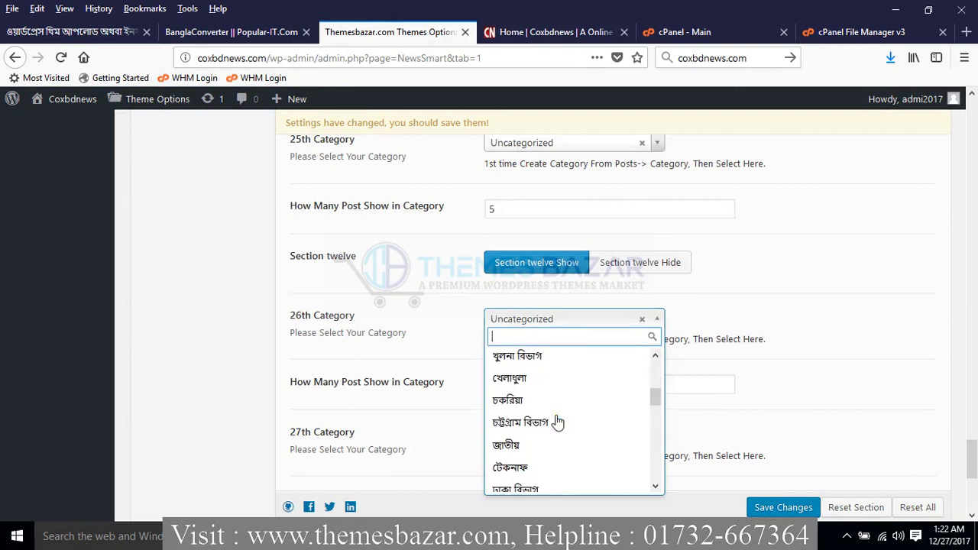
{"action": "scroll", "coordinate": [558, 424], "scroll_direction": "down", "scroll_amount": 5}
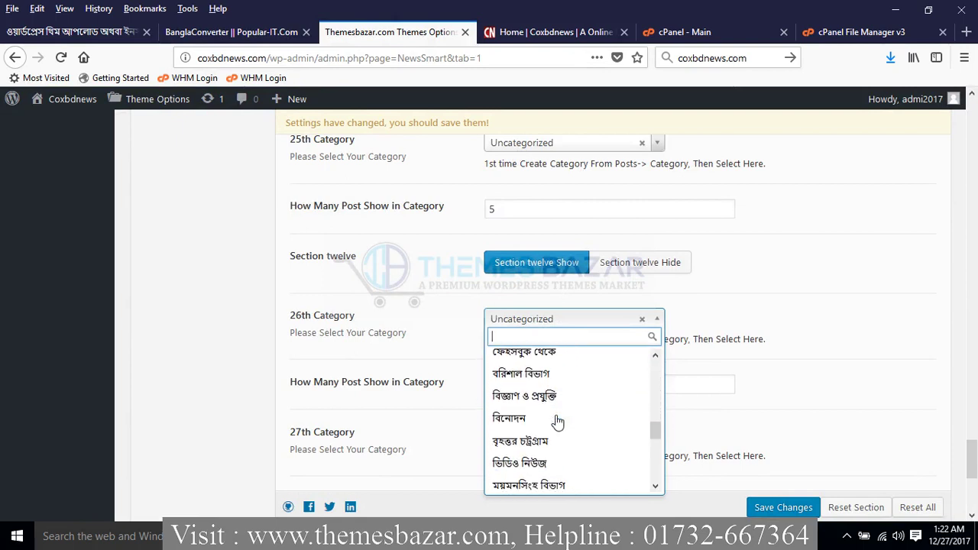
{"action": "scroll", "coordinate": [557, 419], "scroll_direction": "down", "scroll_amount": 2}
{"action": "scroll", "coordinate": [557, 419], "scroll_direction": "up", "scroll_amount": 2}
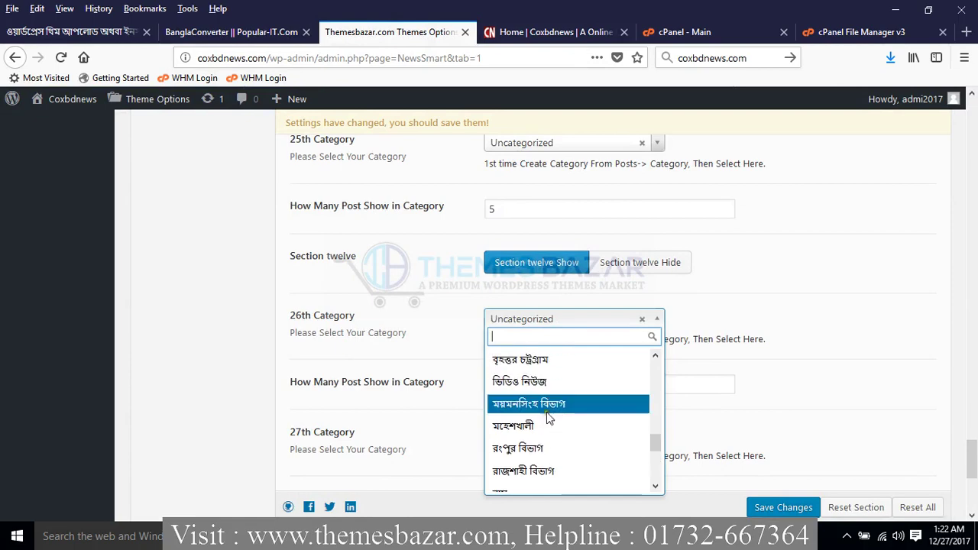
{"action": "left_click", "coordinate": [545, 426]}
Step: Set the 25th Category to উখিয়া, checking the name in the converter
{"action": "left_click", "coordinate": [259, 40]}
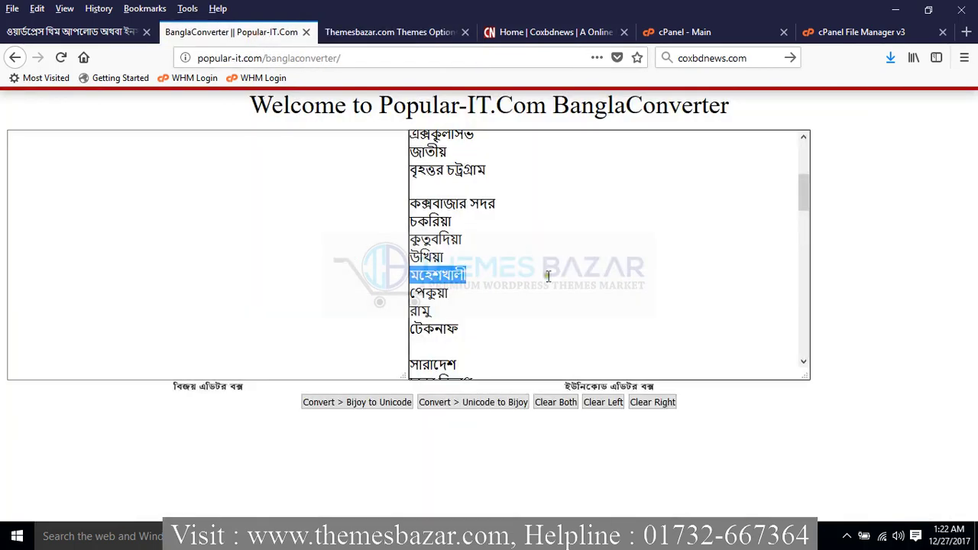
{"action": "left_click_drag", "start_coordinate": [451, 258], "coordinate": [389, 260]}
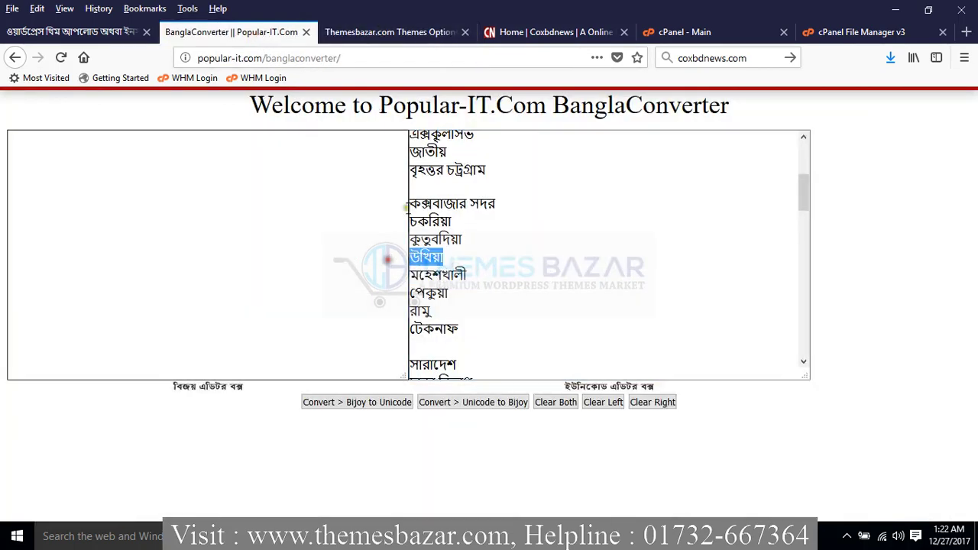
{"action": "left_click", "coordinate": [390, 32]}
{"action": "scroll", "coordinate": [596, 344], "scroll_direction": "up", "scroll_amount": 1}
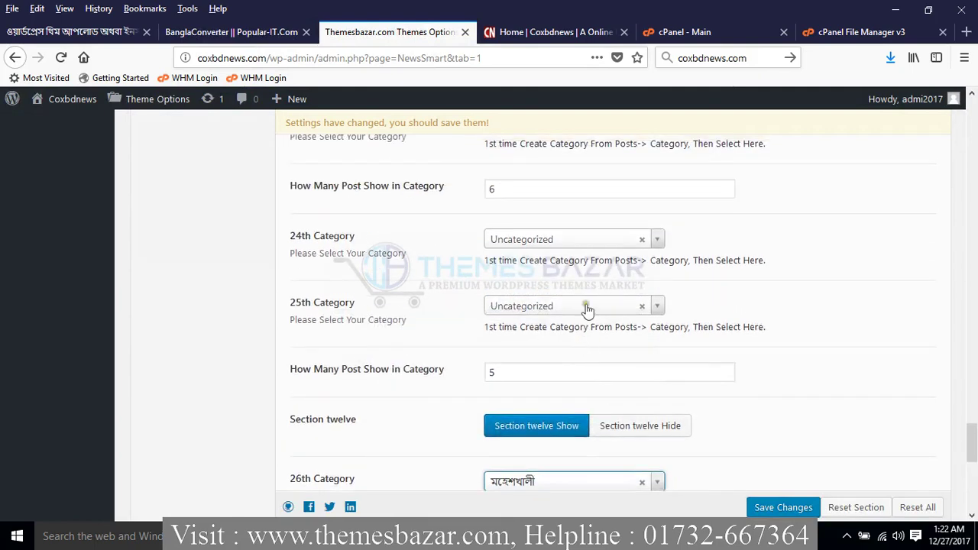
{"action": "left_click", "coordinate": [586, 306]}
{"action": "left_click", "coordinate": [563, 390]}
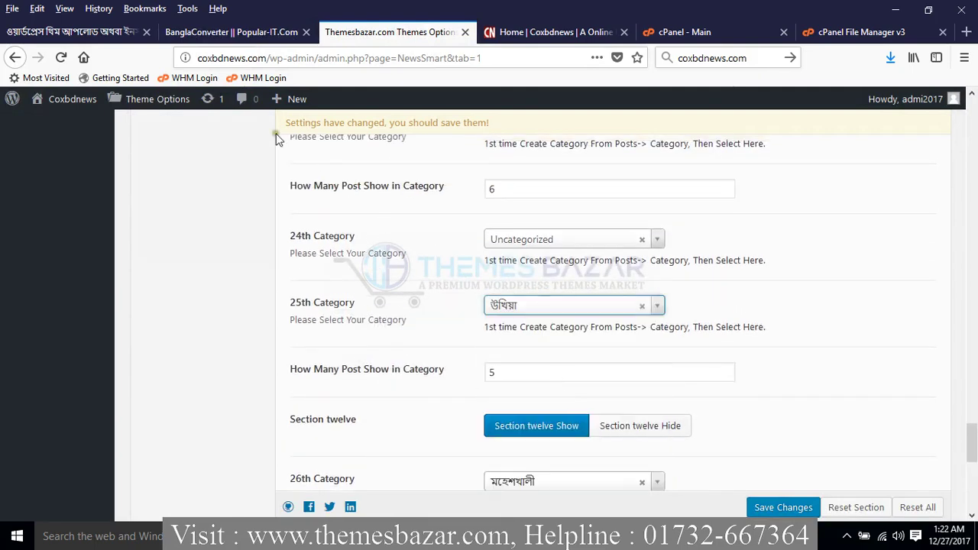
Step: Set the 24th Category to কুতুবদিয়া
{"action": "left_click", "coordinate": [277, 32]}
{"action": "left_click_drag", "start_coordinate": [463, 239], "coordinate": [376, 233]}
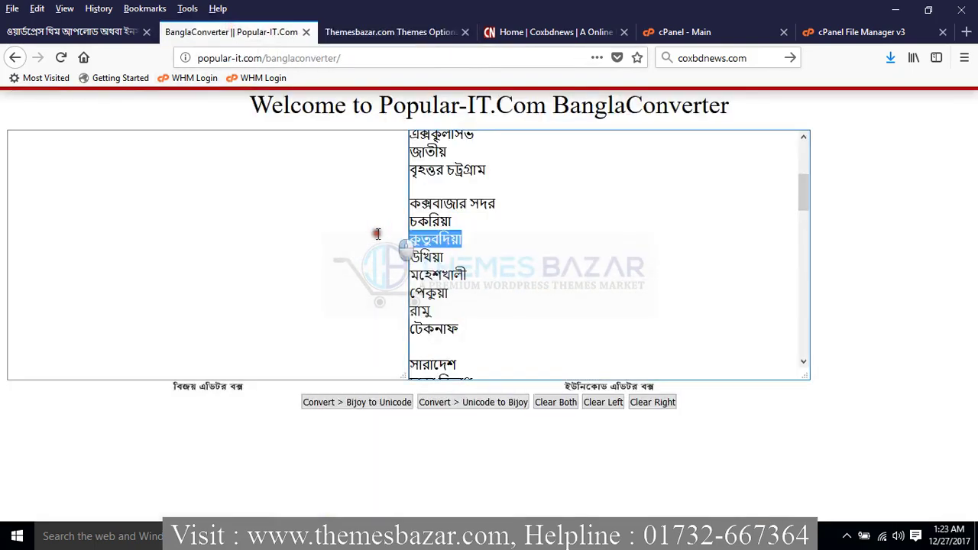
{"action": "left_click", "coordinate": [384, 33]}
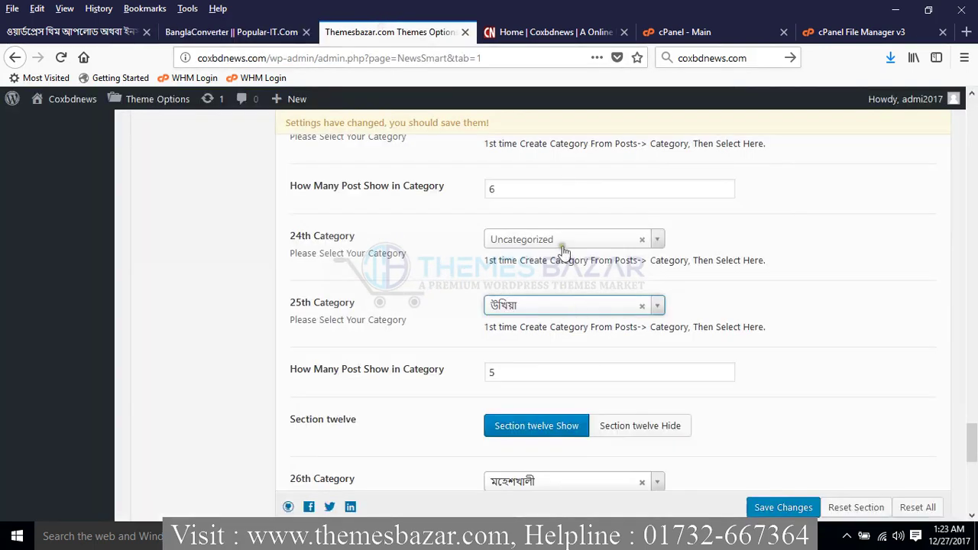
{"action": "left_click", "coordinate": [562, 243]}
{"action": "scroll", "coordinate": [557, 335], "scroll_direction": "down", "scroll_amount": 2}
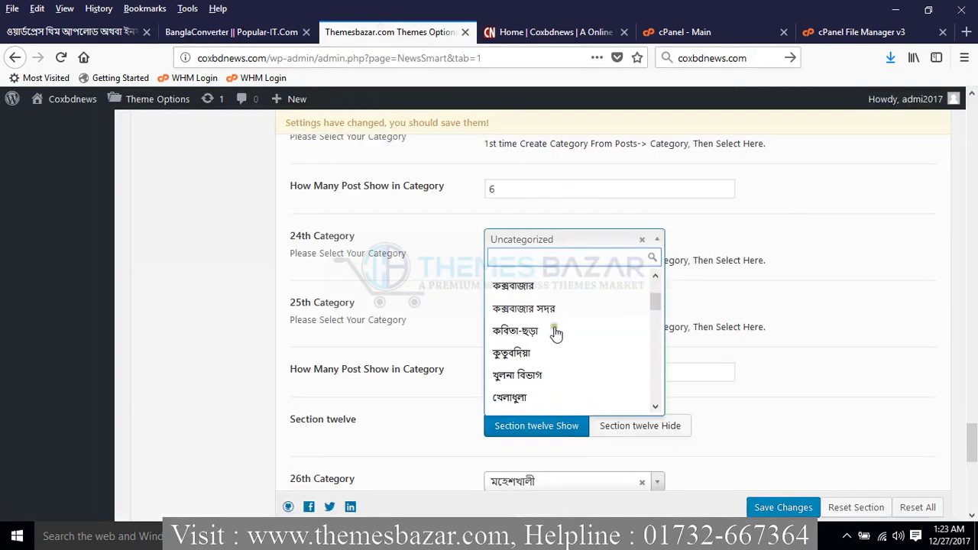
{"action": "scroll", "coordinate": [542, 305], "scroll_direction": "down", "scroll_amount": 2}
{"action": "key", "text": "Up"}
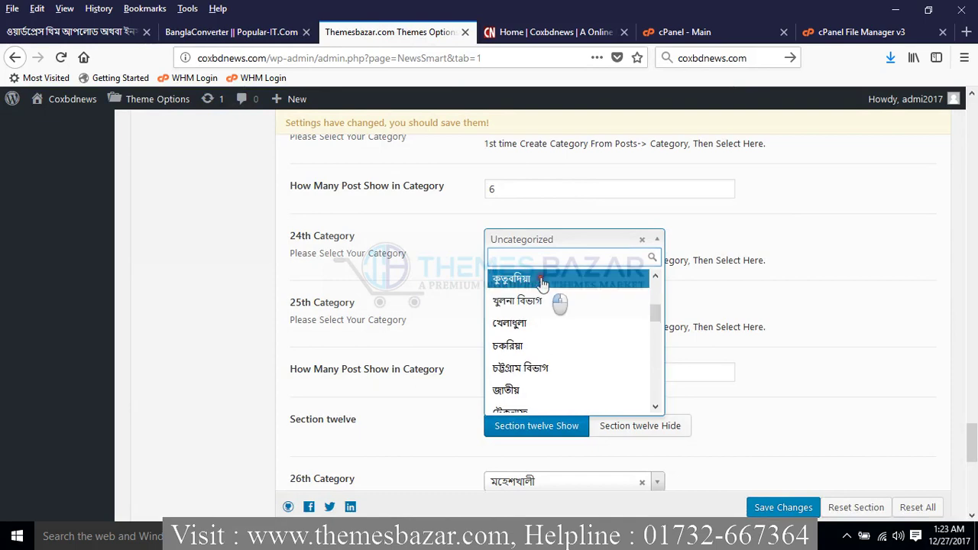
{"action": "key", "text": "Return"}
{"action": "scroll", "coordinate": [654, 348], "scroll_direction": "up", "scroll_amount": 2}
Step: Set the 23th Category to চকরিয়া
{"action": "left_click", "coordinate": [273, 37]}
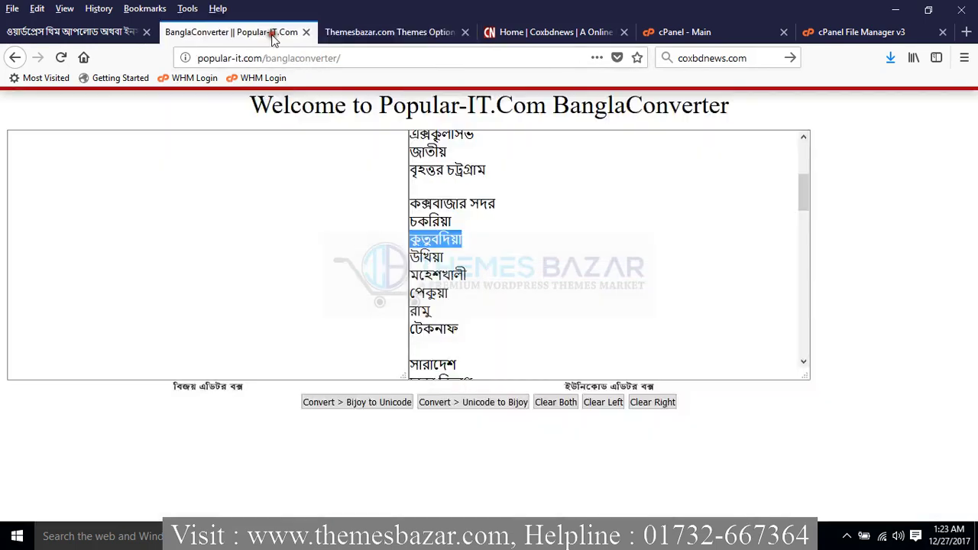
{"action": "double_click", "coordinate": [476, 225]}
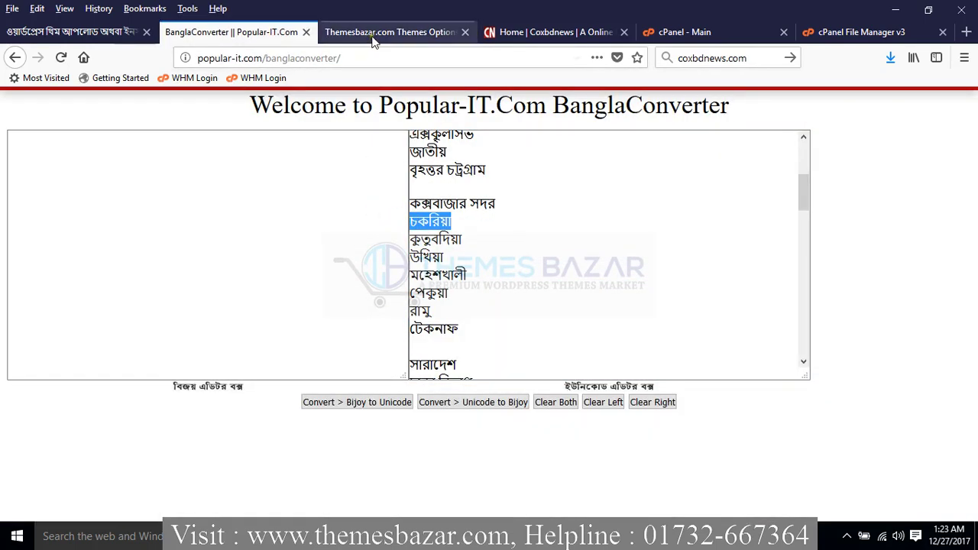
{"action": "left_click", "coordinate": [388, 32]}
{"action": "scroll", "coordinate": [577, 312], "scroll_direction": "up", "scroll_amount": 2}
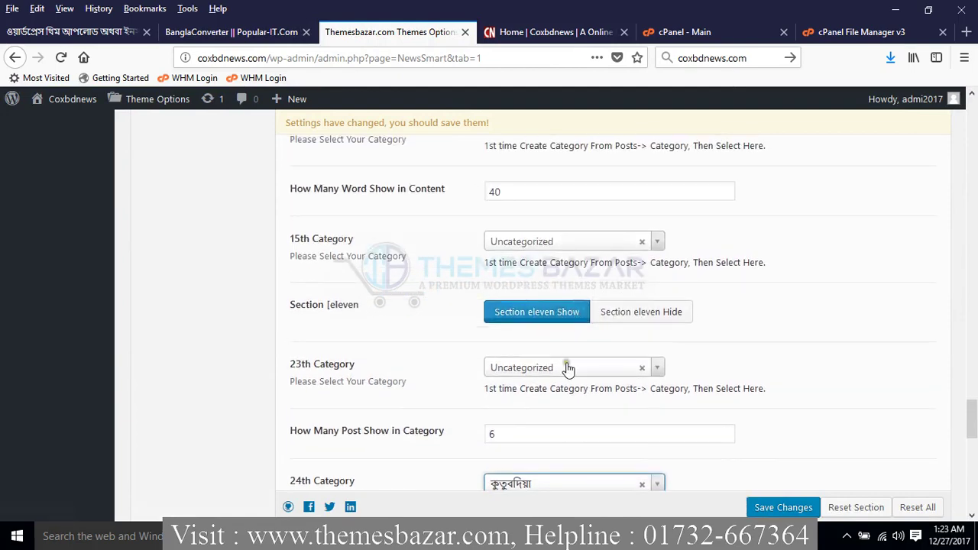
{"action": "scroll", "coordinate": [568, 369], "scroll_direction": "down", "scroll_amount": 1}
{"action": "left_click", "coordinate": [566, 288]}
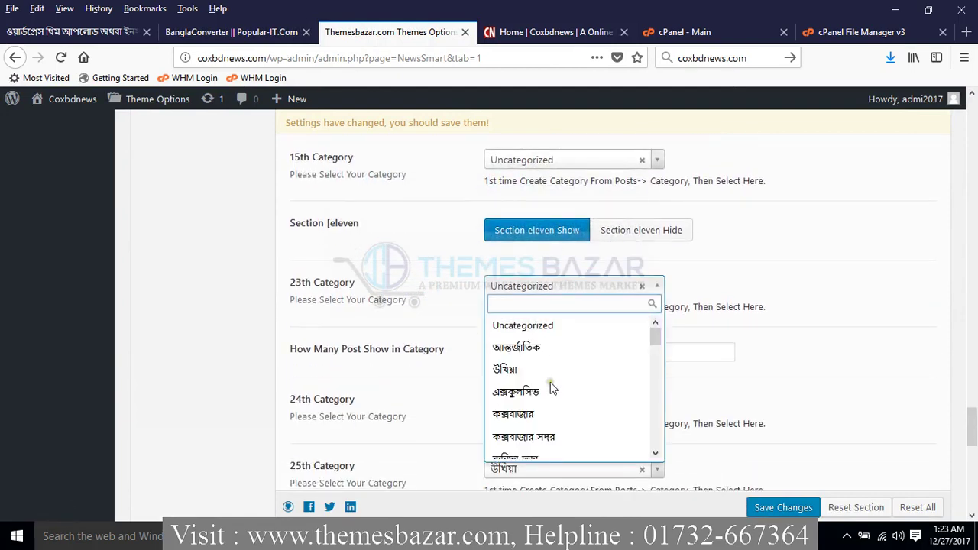
{"action": "scroll", "coordinate": [552, 388], "scroll_direction": "down", "scroll_amount": 1}
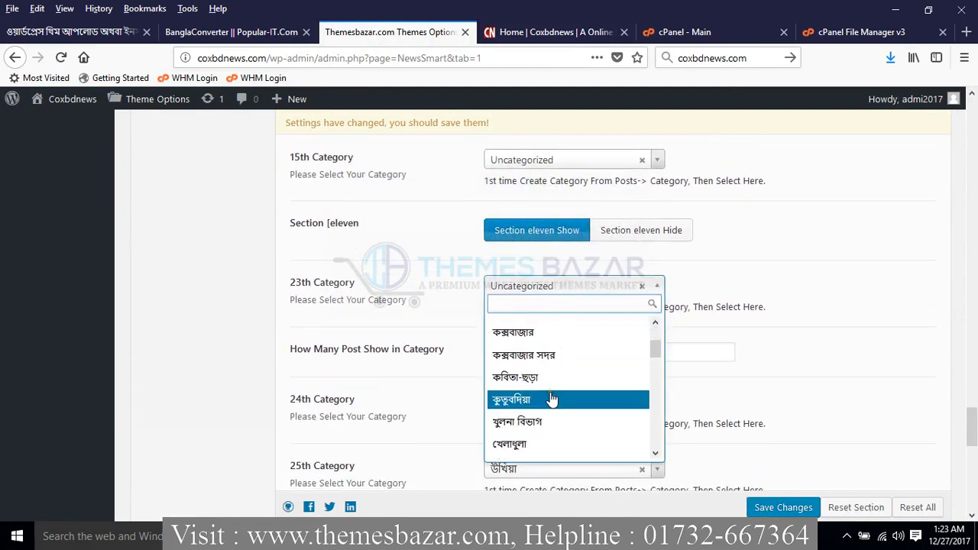
{"action": "scroll", "coordinate": [551, 400], "scroll_direction": "down", "scroll_amount": 1}
{"action": "scroll", "coordinate": [552, 399], "scroll_direction": "down", "scroll_amount": 1}
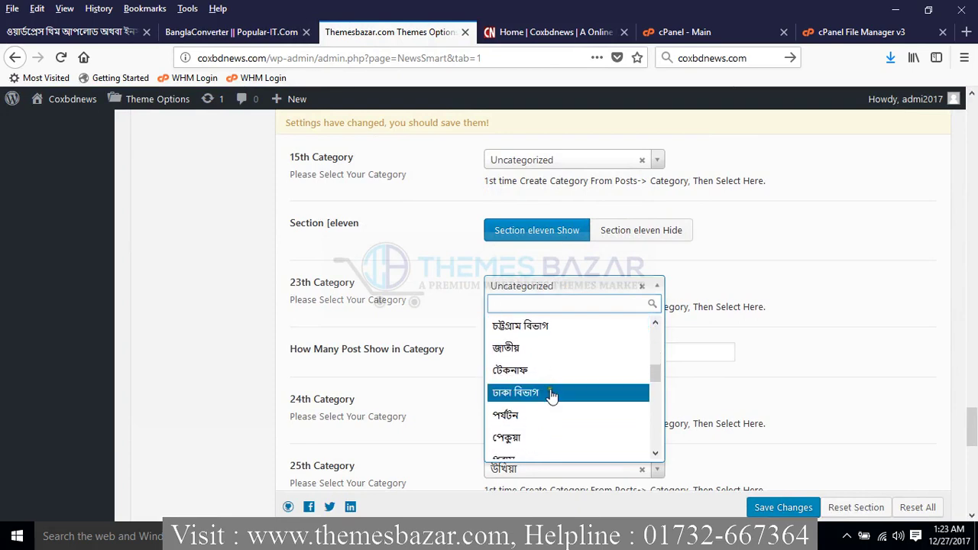
{"action": "scroll", "coordinate": [552, 396], "scroll_direction": "up", "scroll_amount": 1}
{"action": "left_click", "coordinate": [537, 386]}
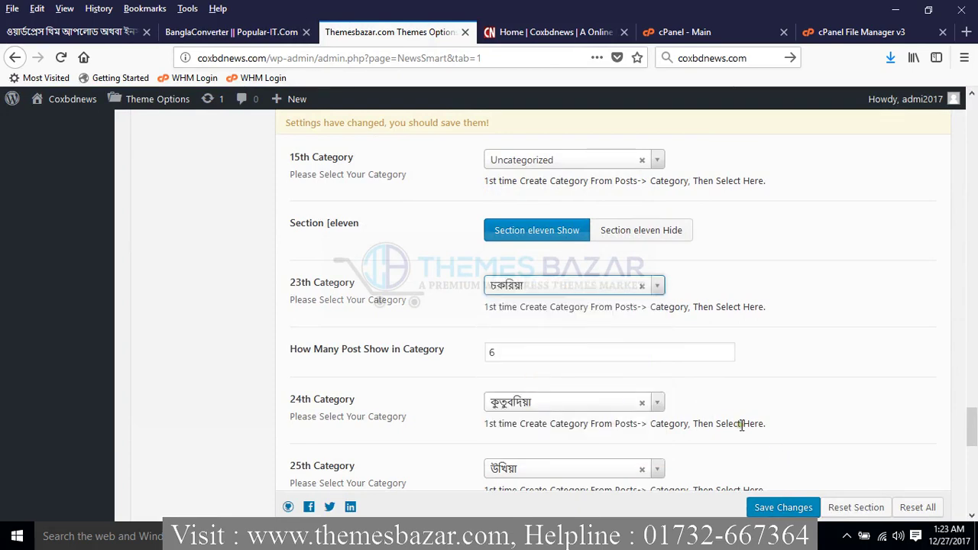
Step: Set the 15th Category to ভিডিও নিউজ and save the theme options
{"action": "scroll", "coordinate": [688, 382], "scroll_direction": "up", "scroll_amount": 3}
{"action": "left_click", "coordinate": [574, 321]}
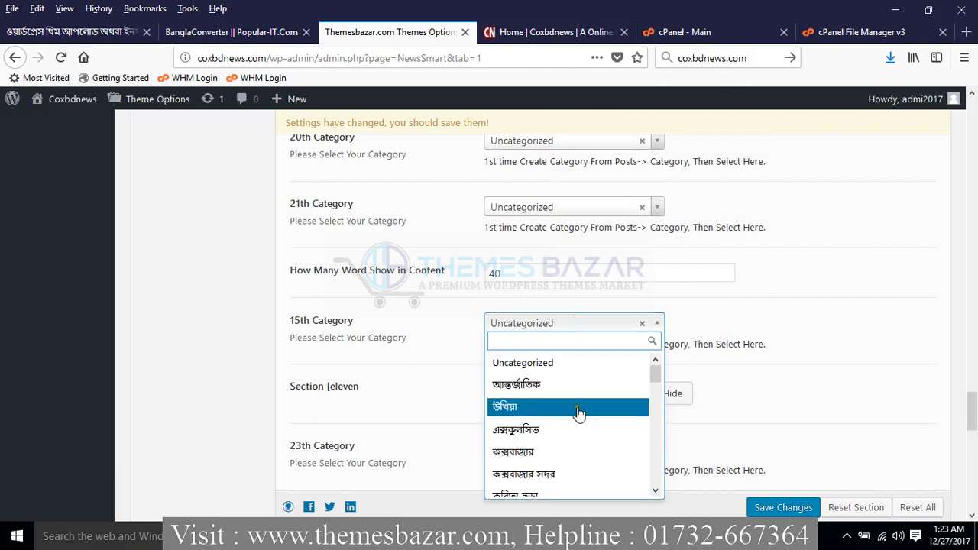
{"action": "scroll", "coordinate": [579, 432], "scroll_direction": "down", "scroll_amount": 2}
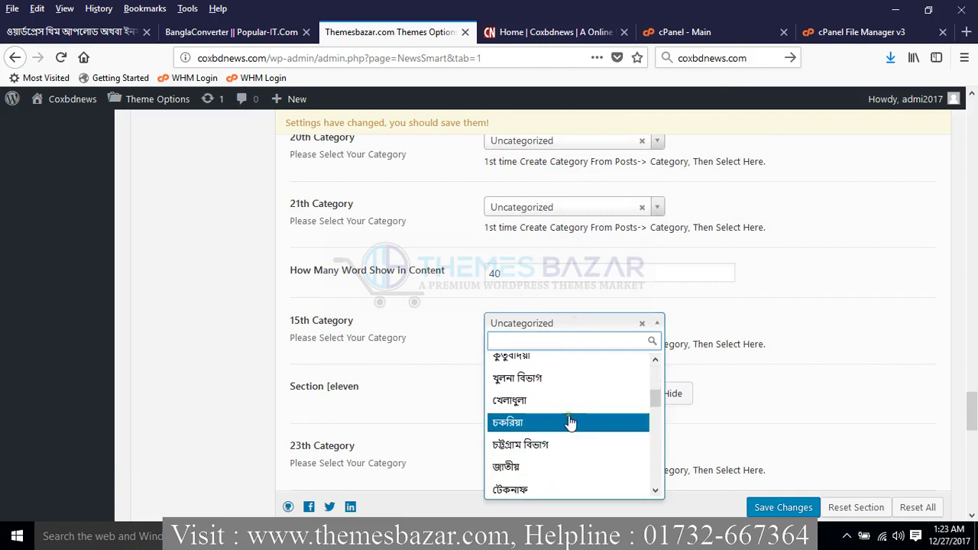
{"action": "scroll", "coordinate": [571, 423], "scroll_direction": "down", "scroll_amount": 3}
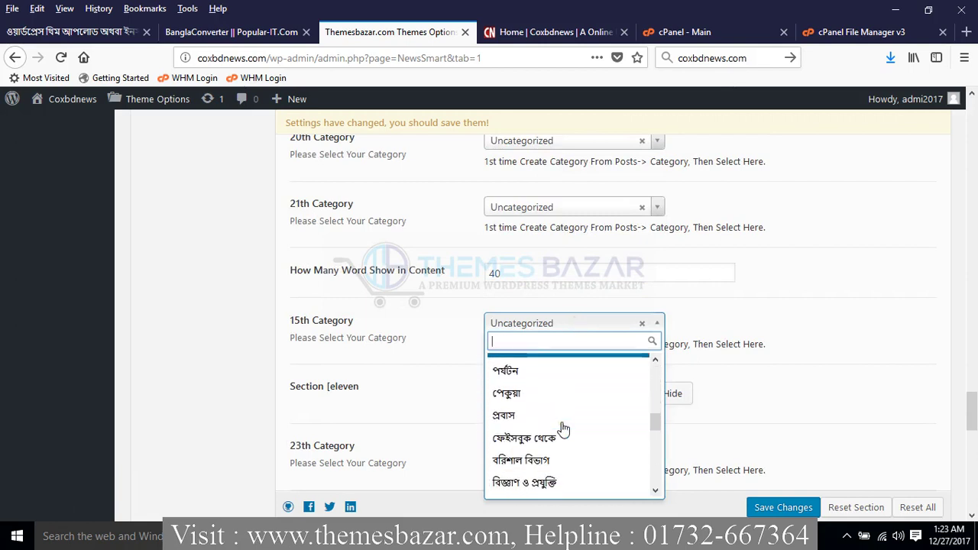
{"action": "scroll", "coordinate": [566, 408], "scroll_direction": "down", "scroll_amount": 2}
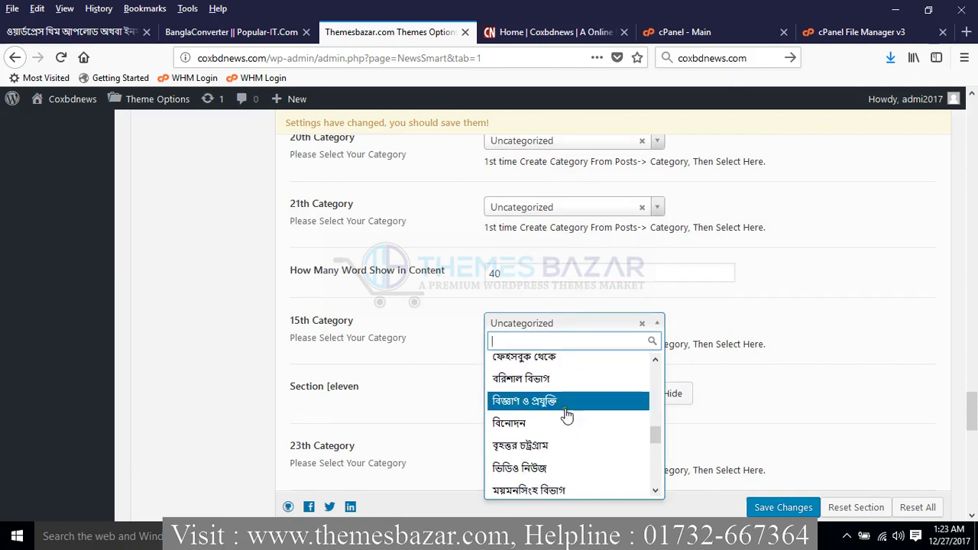
{"action": "scroll", "coordinate": [572, 430], "scroll_direction": "down", "scroll_amount": 2}
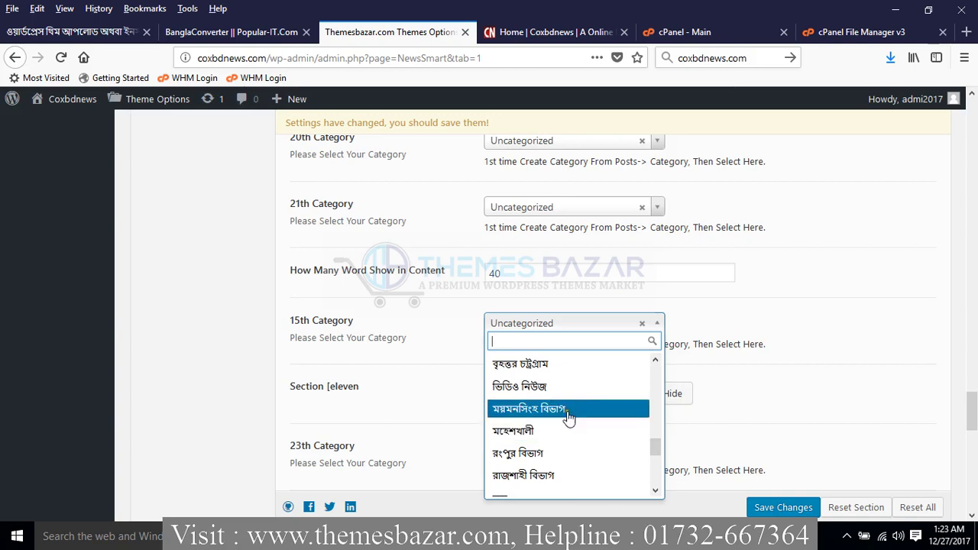
{"action": "left_click", "coordinate": [552, 389]}
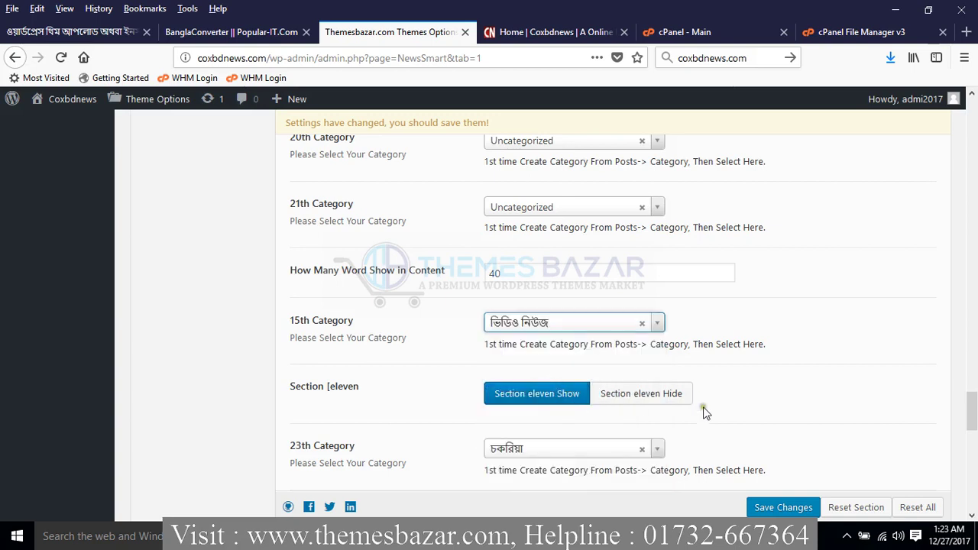
{"action": "left_click", "coordinate": [783, 508]}
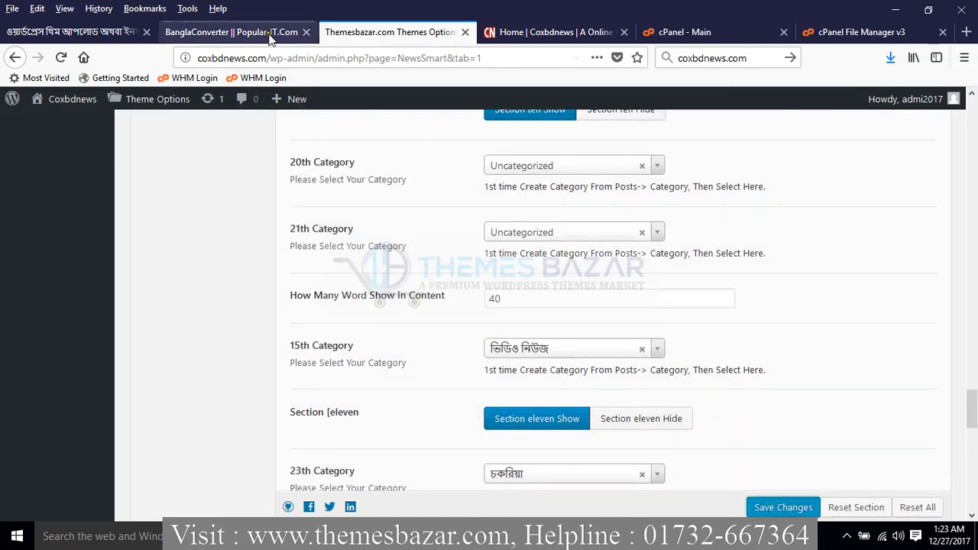
Step: Choose কক্সবাজার সদর for the 21th Category and save the changes
{"action": "left_click", "coordinate": [260, 32]}
{"action": "left_click_drag", "start_coordinate": [505, 201], "coordinate": [409, 202]}
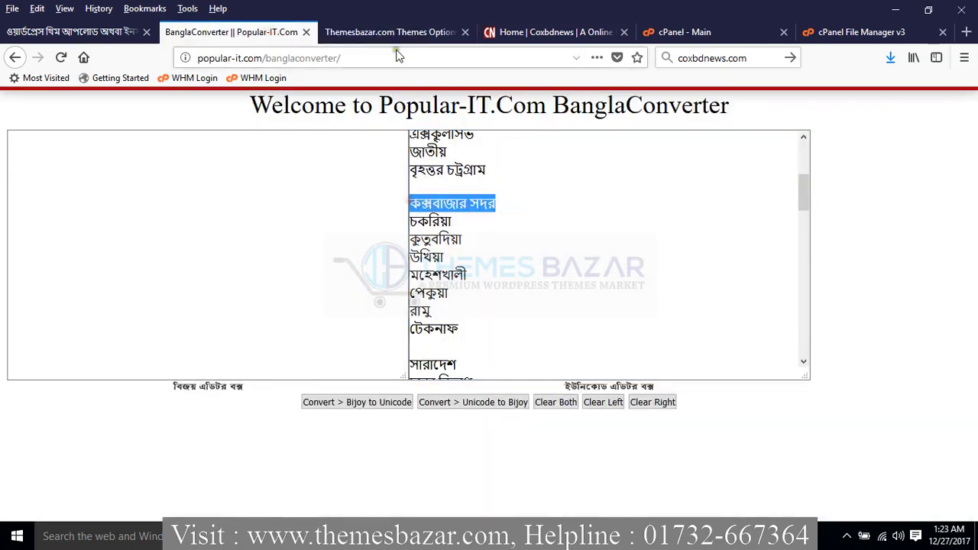
{"action": "left_click", "coordinate": [390, 32]}
{"action": "scroll", "coordinate": [608, 395], "scroll_direction": "down", "scroll_amount": 1}
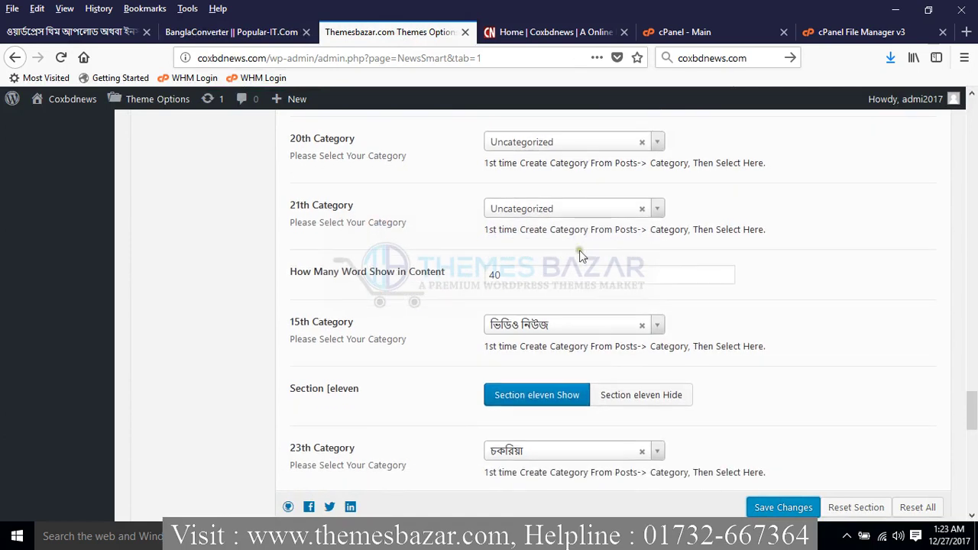
{"action": "left_click", "coordinate": [579, 210]}
{"action": "scroll", "coordinate": [560, 323], "scroll_direction": "down", "scroll_amount": 2}
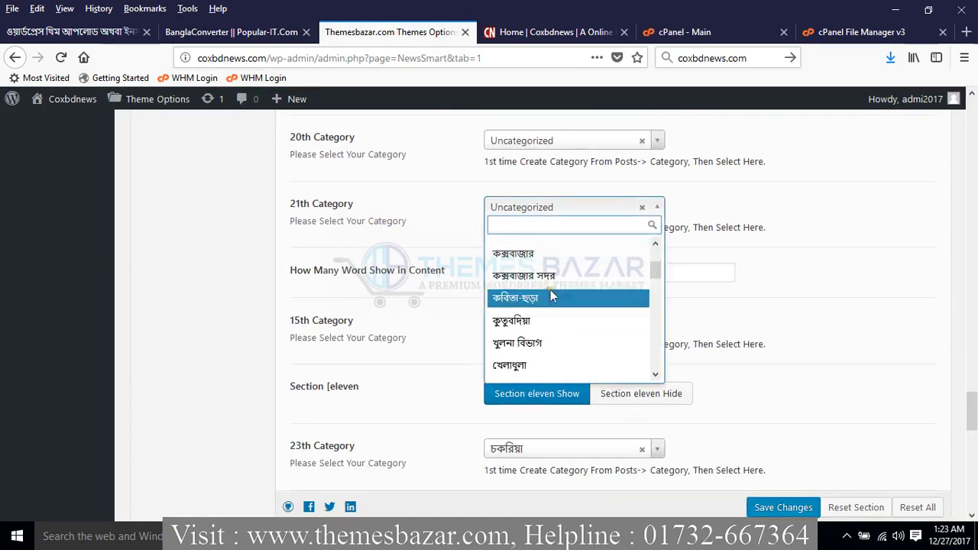
{"action": "left_click", "coordinate": [550, 283]}
{"action": "left_click", "coordinate": [783, 507]}
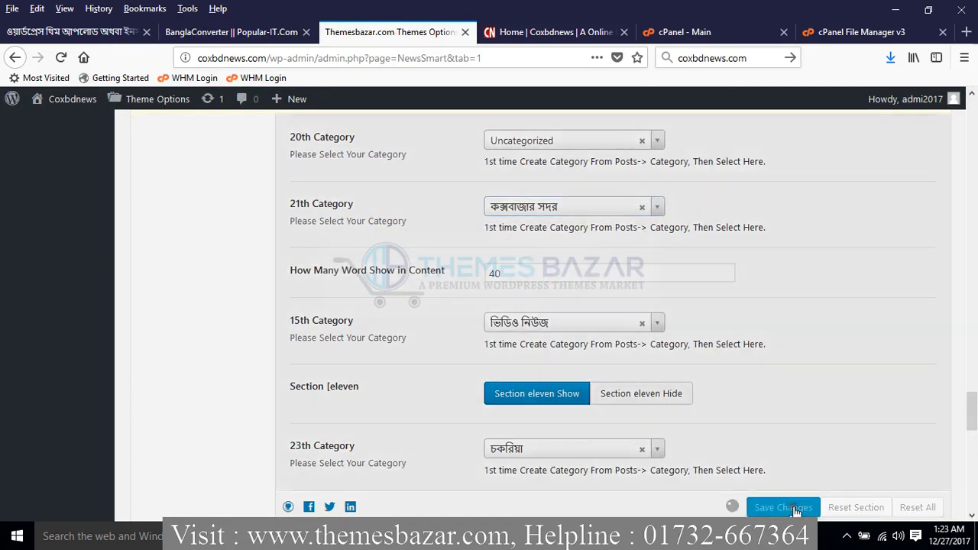
{"action": "left_click", "coordinate": [525, 37]}
Step: Reload the Coxbdnews homepage and confirm the new কক্সবাজার সদর news section appears
{"action": "right_click", "coordinate": [526, 38]}
{"action": "left_click", "coordinate": [554, 44]}
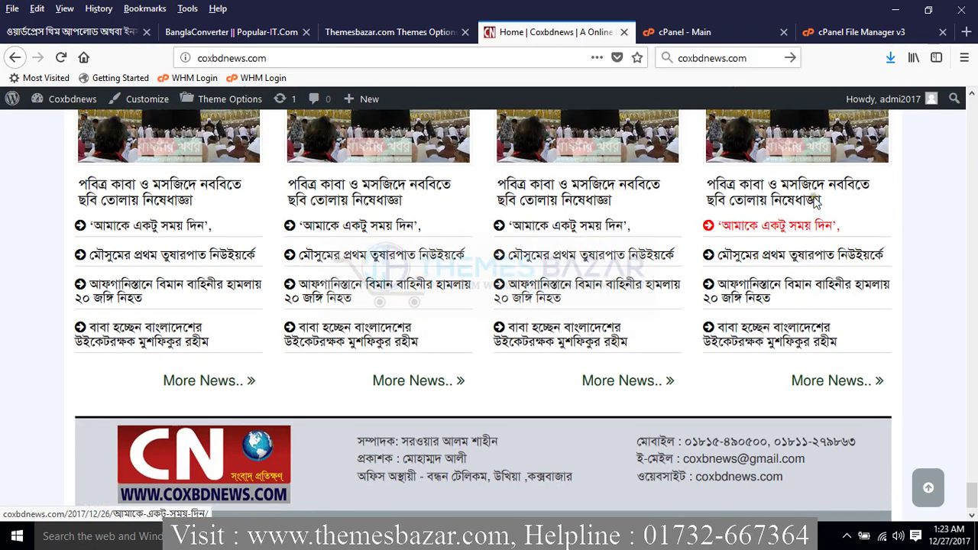
{"action": "scroll", "coordinate": [745, 302], "scroll_direction": "up", "scroll_amount": 4}
{"action": "scroll", "coordinate": [745, 303], "scroll_direction": "up", "scroll_amount": 1}
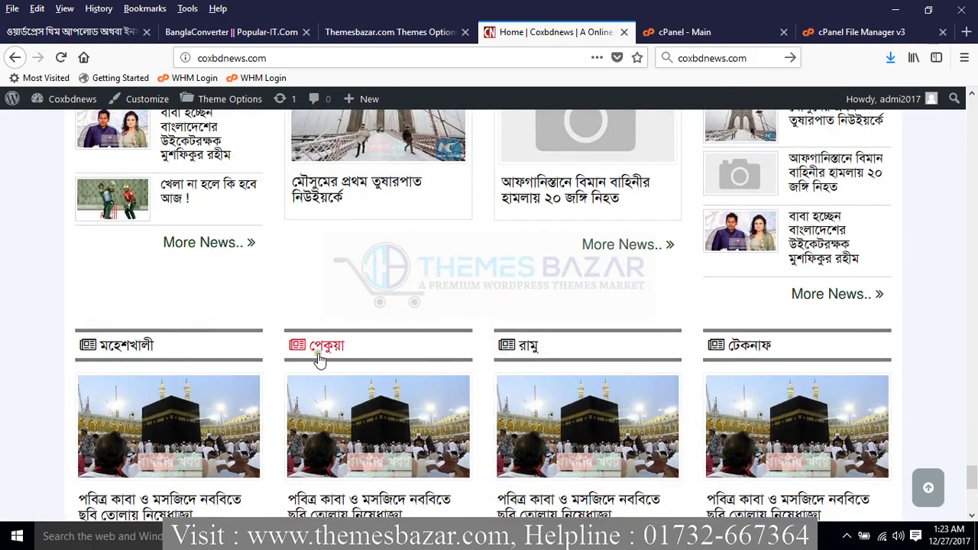
{"action": "scroll", "coordinate": [727, 355], "scroll_direction": "up", "scroll_amount": 5}
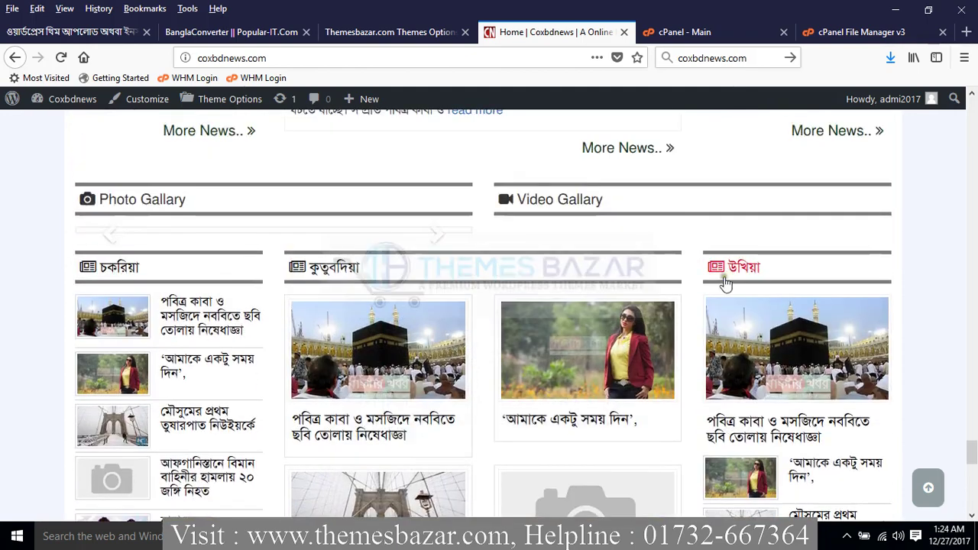
{"action": "scroll", "coordinate": [915, 177], "scroll_direction": "up", "scroll_amount": 6}
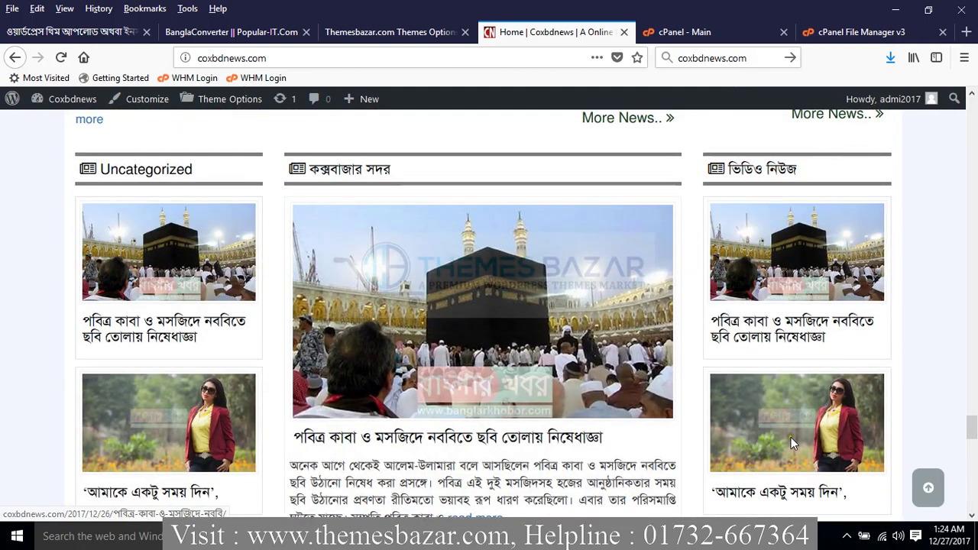
{"action": "scroll", "coordinate": [792, 437], "scroll_direction": "down", "scroll_amount": 1}
{"action": "scroll", "coordinate": [343, 283], "scroll_direction": "up", "scroll_amount": 2}
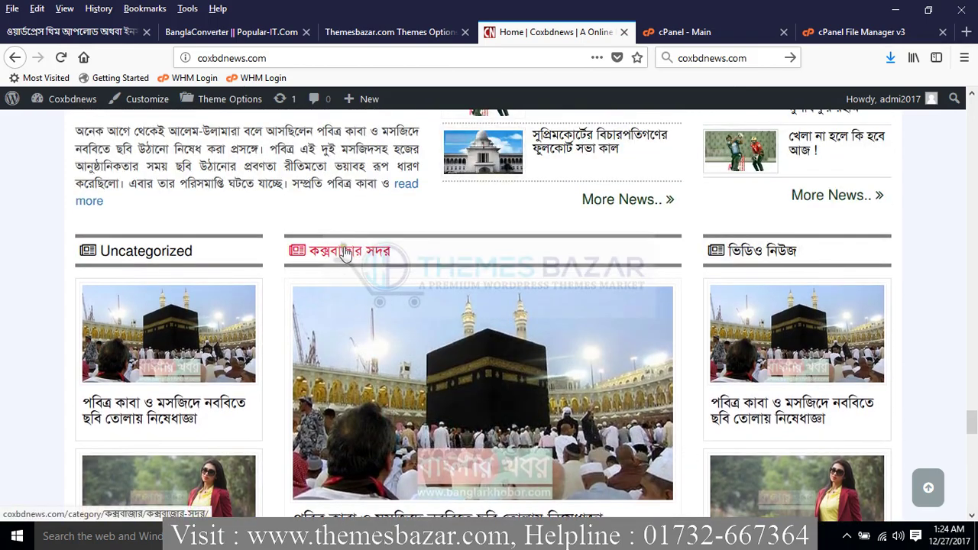
{"action": "scroll", "coordinate": [764, 312], "scroll_direction": "up", "scroll_amount": 3}
{"action": "scroll", "coordinate": [764, 312], "scroll_direction": "down", "scroll_amount": 1}
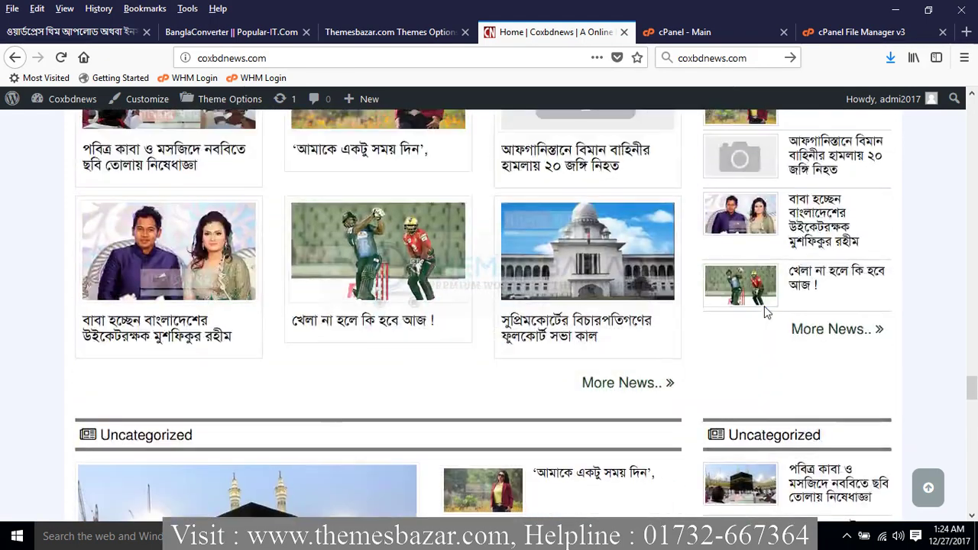
{"action": "scroll", "coordinate": [768, 312], "scroll_direction": "up", "scroll_amount": 2}
{"action": "scroll", "coordinate": [467, 375], "scroll_direction": "up", "scroll_amount": 6}
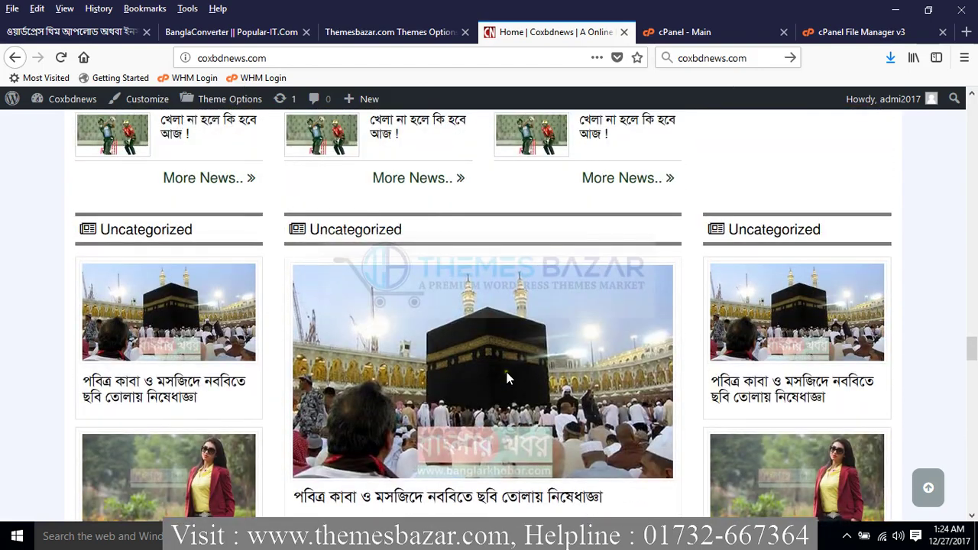
{"action": "scroll", "coordinate": [506, 375], "scroll_direction": "up", "scroll_amount": 7}
{"action": "scroll", "coordinate": [508, 380], "scroll_direction": "up", "scroll_amount": 2}
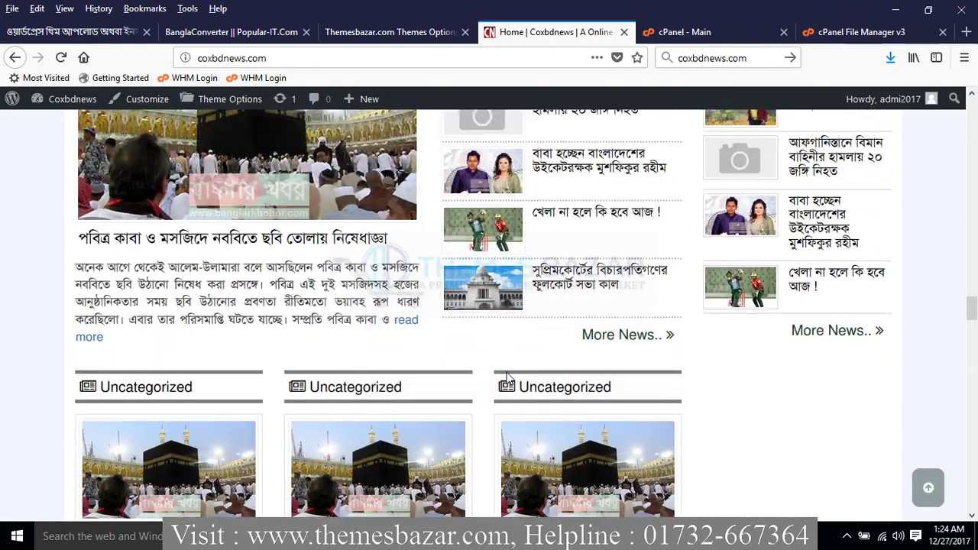
{"action": "scroll", "coordinate": [509, 379], "scroll_direction": "down", "scroll_amount": 10}
{"action": "scroll", "coordinate": [510, 378], "scroll_direction": "down", "scroll_amount": 6}
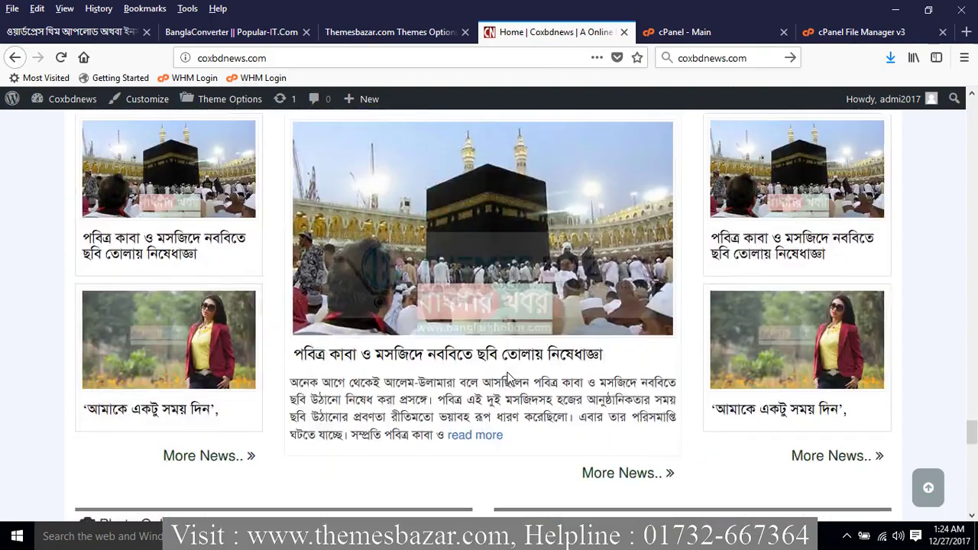
{"action": "scroll", "coordinate": [499, 321], "scroll_direction": "up", "scroll_amount": 4}
{"action": "scroll", "coordinate": [497, 293], "scroll_direction": "up", "scroll_amount": 1}
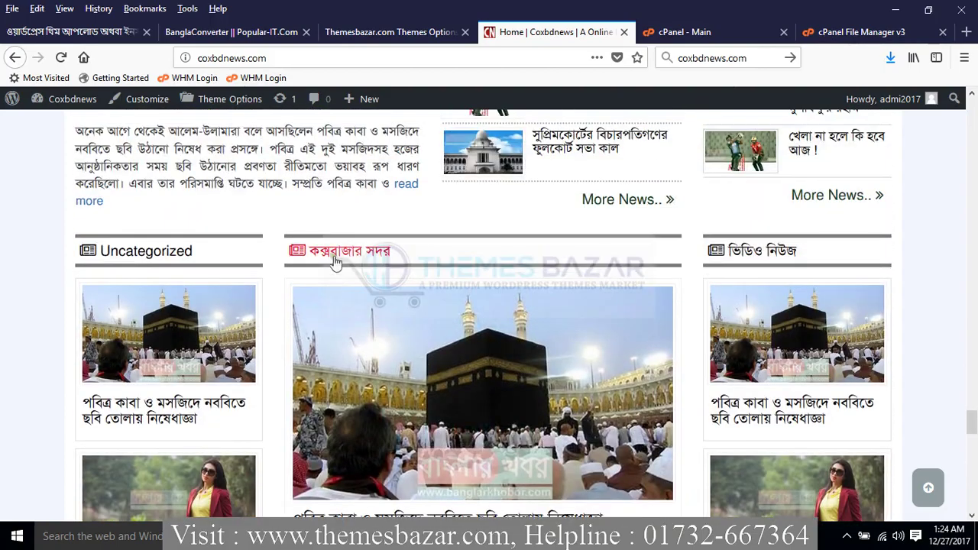
{"action": "scroll", "coordinate": [451, 452], "scroll_direction": "down", "scroll_amount": 2}
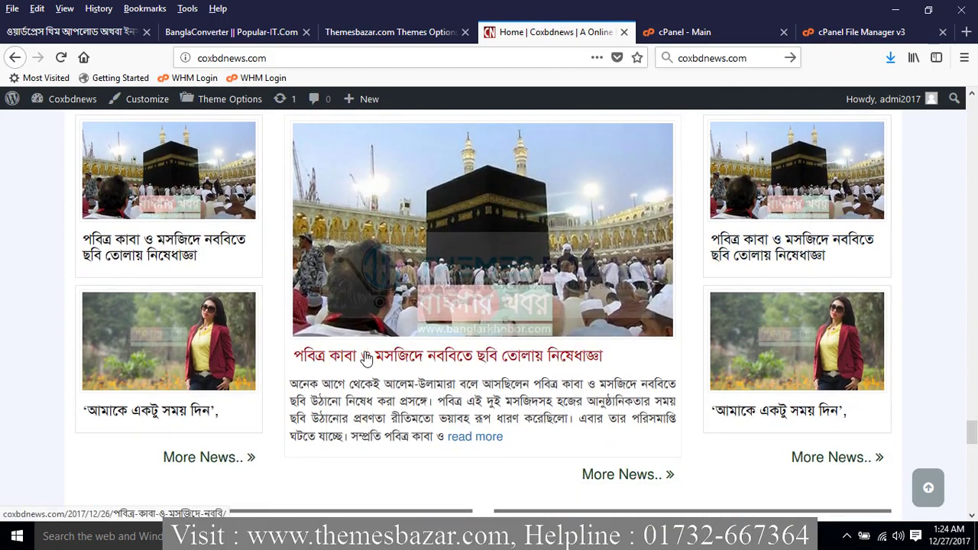
{"action": "scroll", "coordinate": [451, 314], "scroll_direction": "up", "scroll_amount": 2}
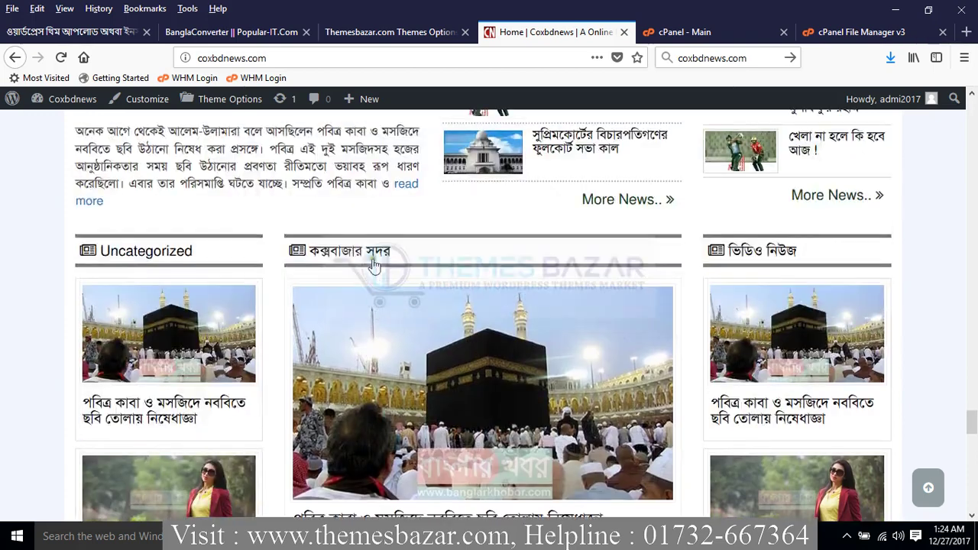
{"action": "scroll", "coordinate": [610, 331], "scroll_direction": "down", "scroll_amount": 3}
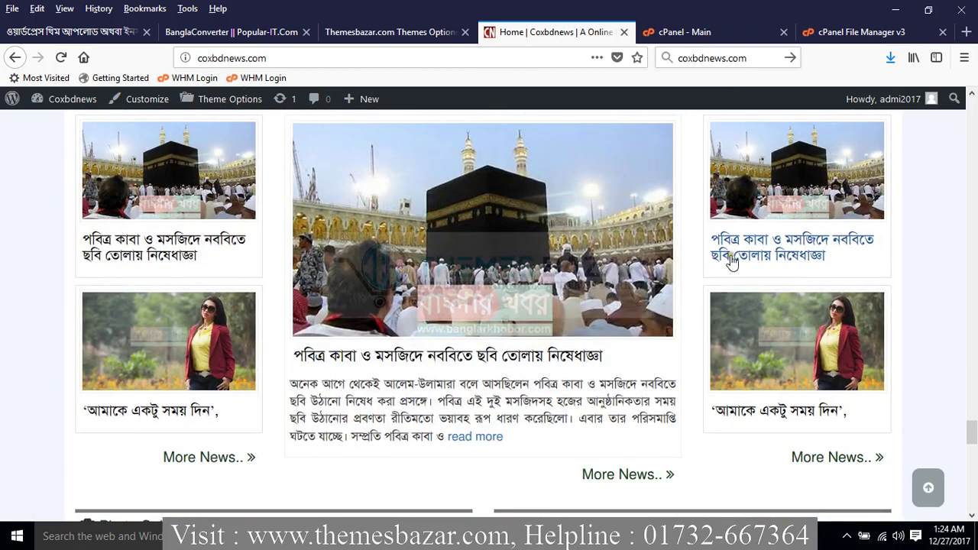
{"action": "scroll", "coordinate": [792, 252], "scroll_direction": "up", "scroll_amount": 2}
{"action": "left_click", "coordinate": [373, 31]}
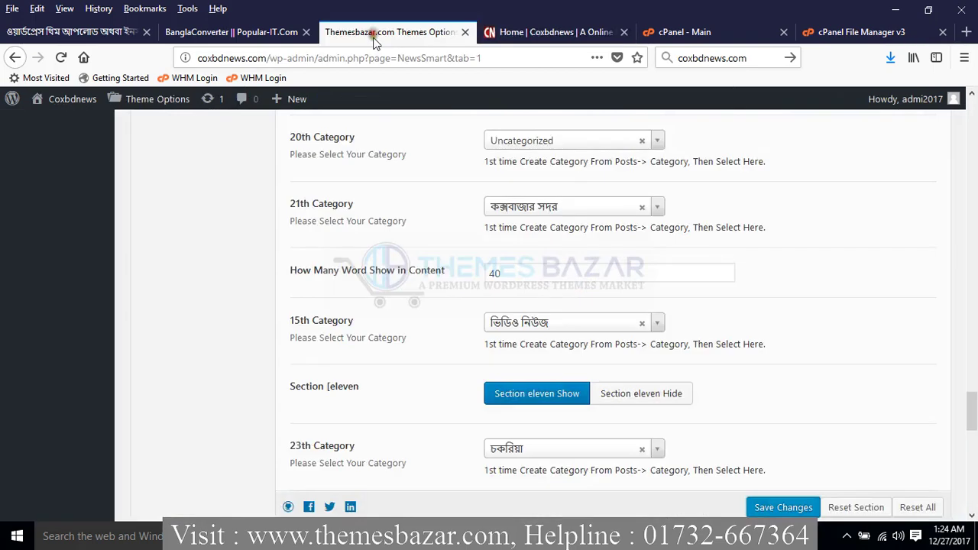
Step: Scroll through the Coxbdnews homepage to review its current category sections
{"action": "scroll", "coordinate": [461, 306], "scroll_direction": "up", "scroll_amount": 7}
{"action": "scroll", "coordinate": [461, 306], "scroll_direction": "up", "scroll_amount": 4}
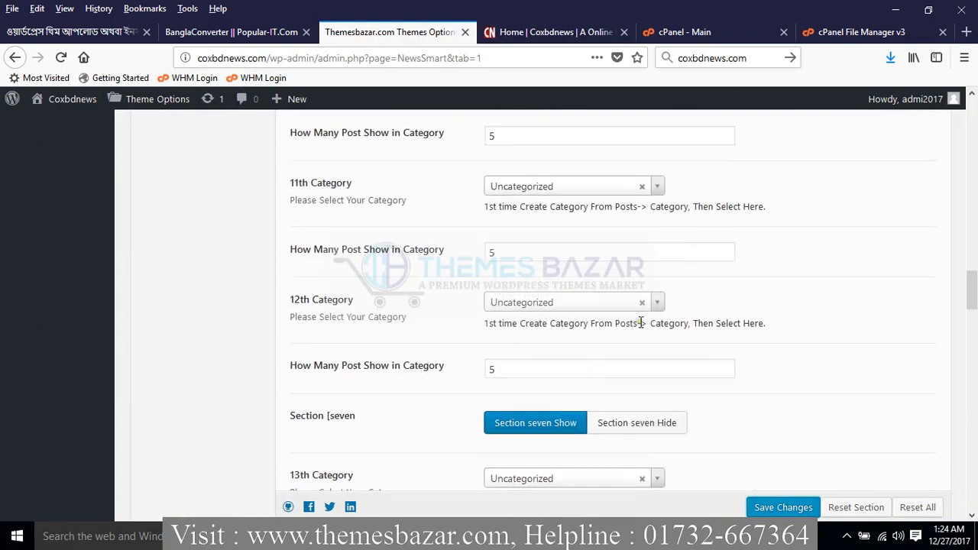
{"action": "scroll", "coordinate": [640, 323], "scroll_direction": "up", "scroll_amount": 4}
{"action": "scroll", "coordinate": [640, 323], "scroll_direction": "up", "scroll_amount": 4}
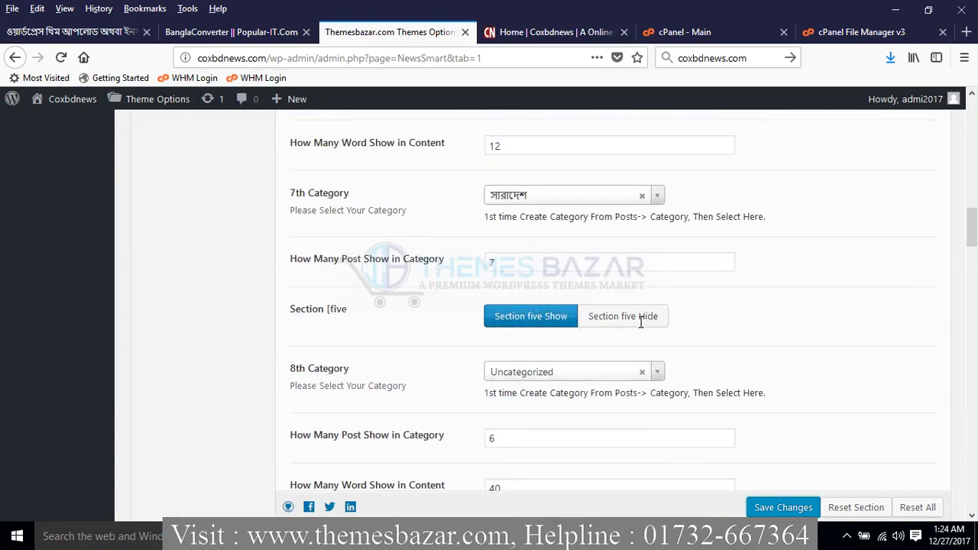
{"action": "left_click", "coordinate": [556, 32]}
{"action": "scroll", "coordinate": [589, 283], "scroll_direction": "up", "scroll_amount": 5}
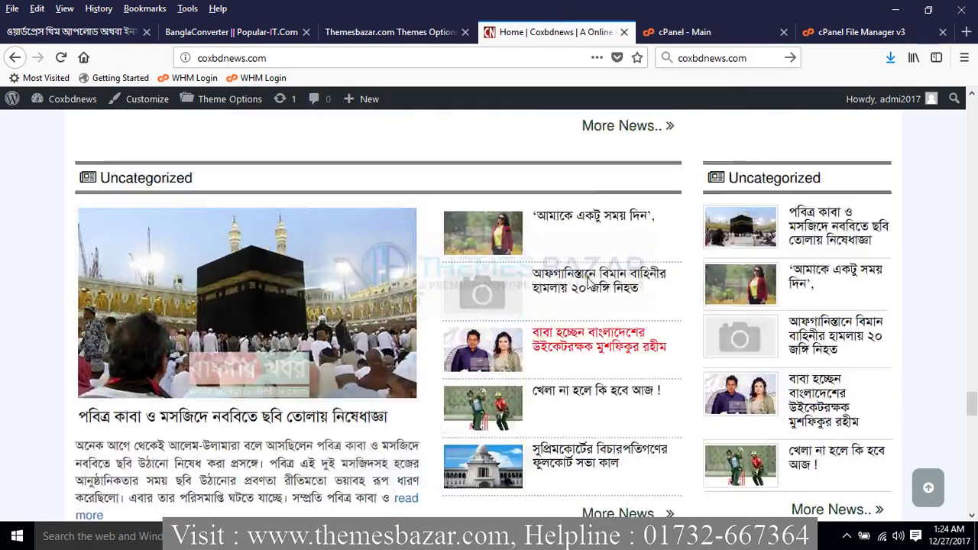
{"action": "scroll", "coordinate": [581, 279], "scroll_direction": "down", "scroll_amount": 5}
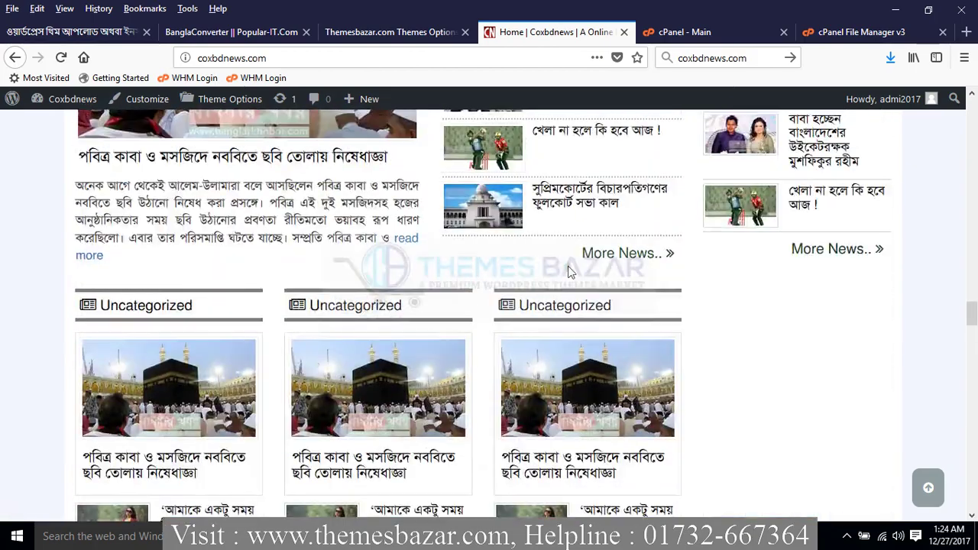
{"action": "scroll", "coordinate": [569, 271], "scroll_direction": "up", "scroll_amount": 3}
{"action": "scroll", "coordinate": [572, 267], "scroll_direction": "down", "scroll_amount": 6}
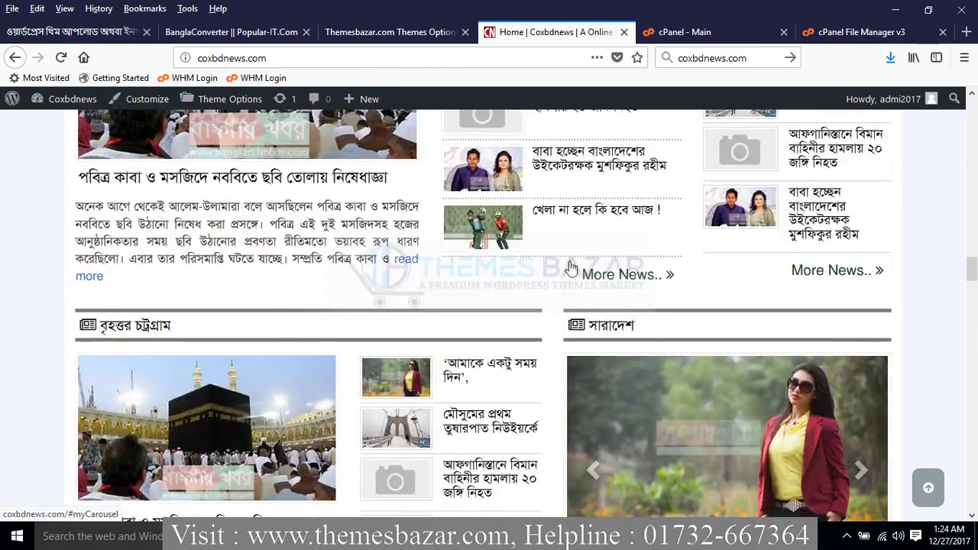
{"action": "scroll", "coordinate": [570, 267], "scroll_direction": "up", "scroll_amount": 5}
{"action": "scroll", "coordinate": [266, 211], "scroll_direction": "down", "scroll_amount": 2}
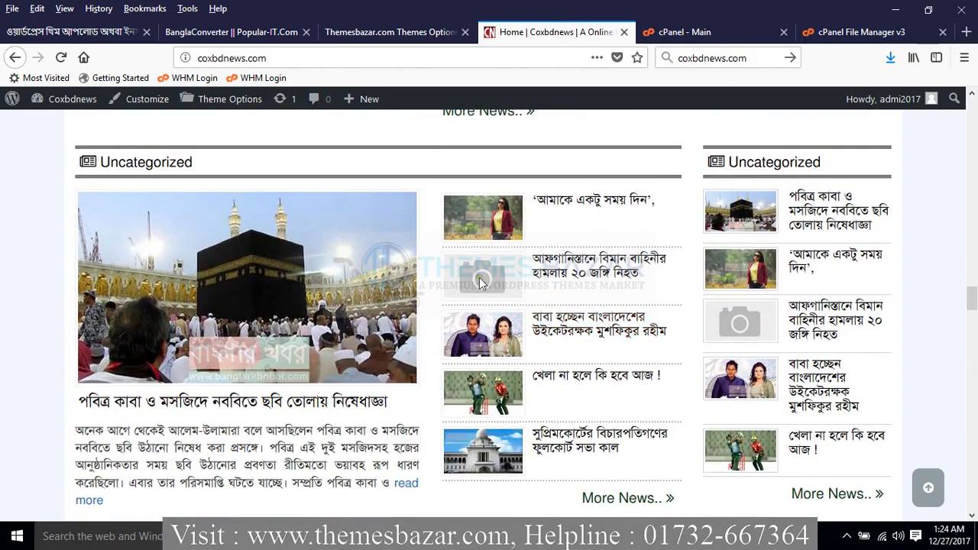
{"action": "scroll", "coordinate": [480, 282], "scroll_direction": "up", "scroll_amount": 5}
{"action": "scroll", "coordinate": [415, 436], "scroll_direction": "down", "scroll_amount": 3}
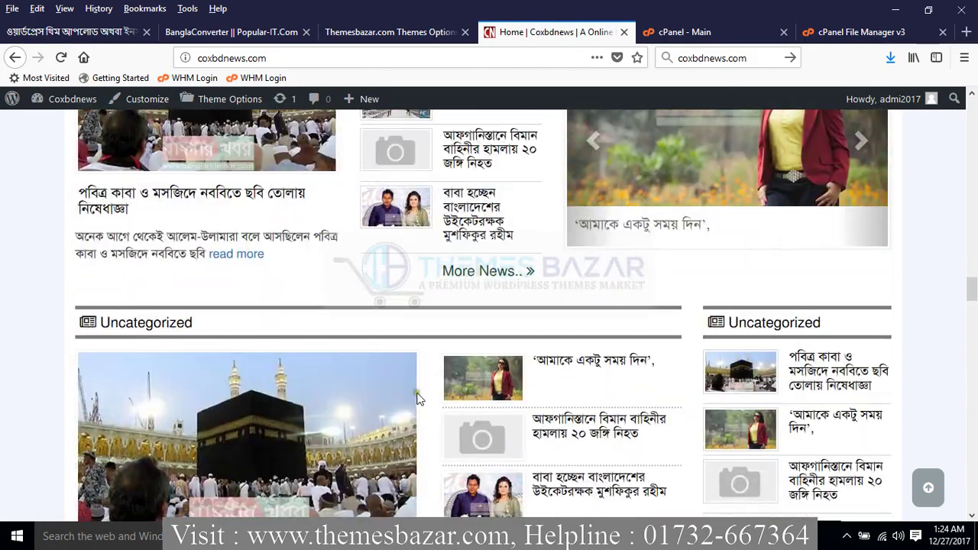
{"action": "scroll", "coordinate": [417, 398], "scroll_direction": "down", "scroll_amount": 3}
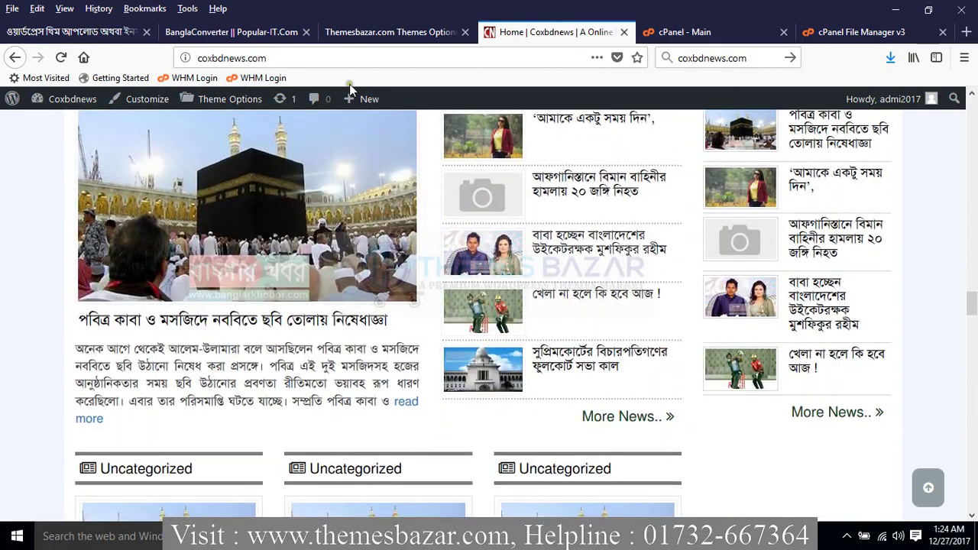
Step: Back in Theme Options, set the 8th Category to খেলাধুলা
{"action": "left_click", "coordinate": [365, 32]}
{"action": "scroll", "coordinate": [585, 278], "scroll_direction": "down", "scroll_amount": 2}
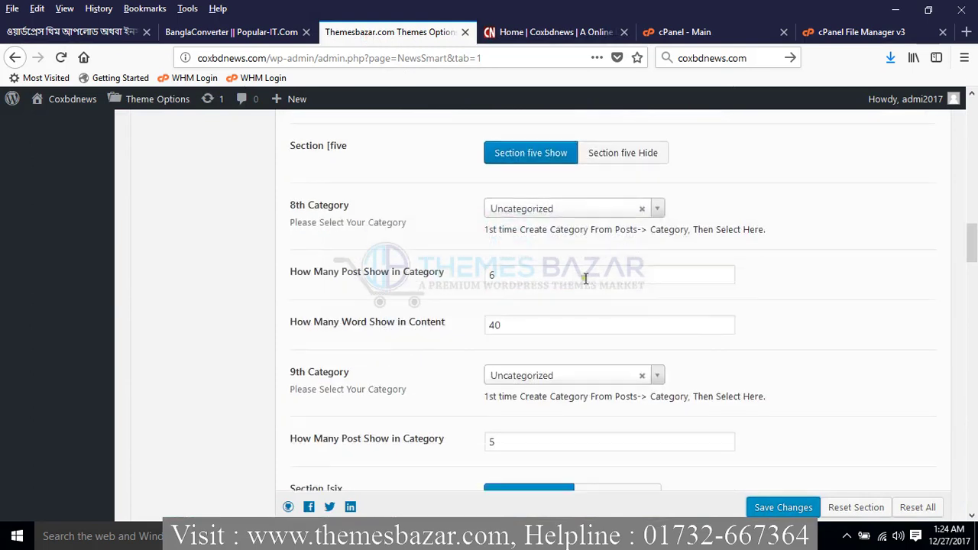
{"action": "left_click", "coordinate": [578, 209]}
{"action": "scroll", "coordinate": [557, 306], "scroll_direction": "down", "scroll_amount": 5}
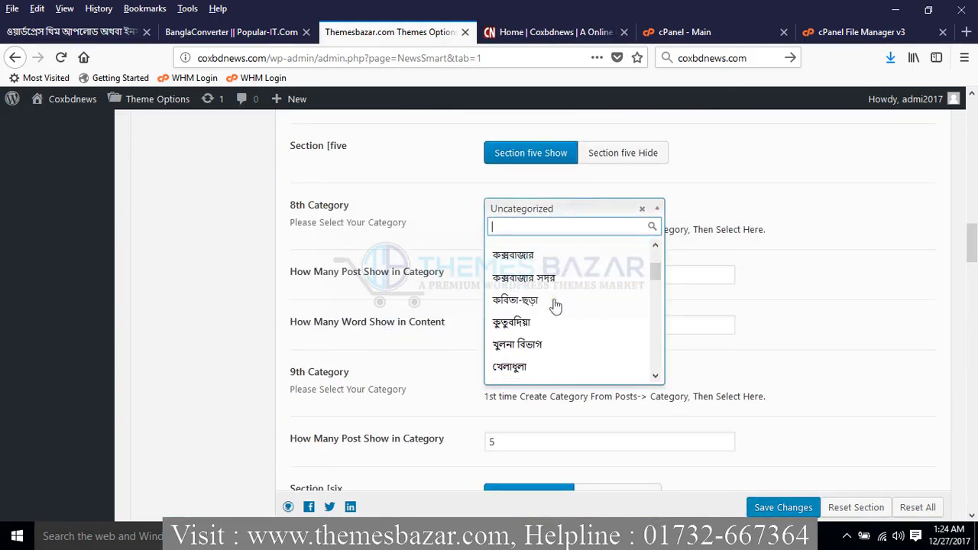
{"action": "left_click", "coordinate": [544, 286]}
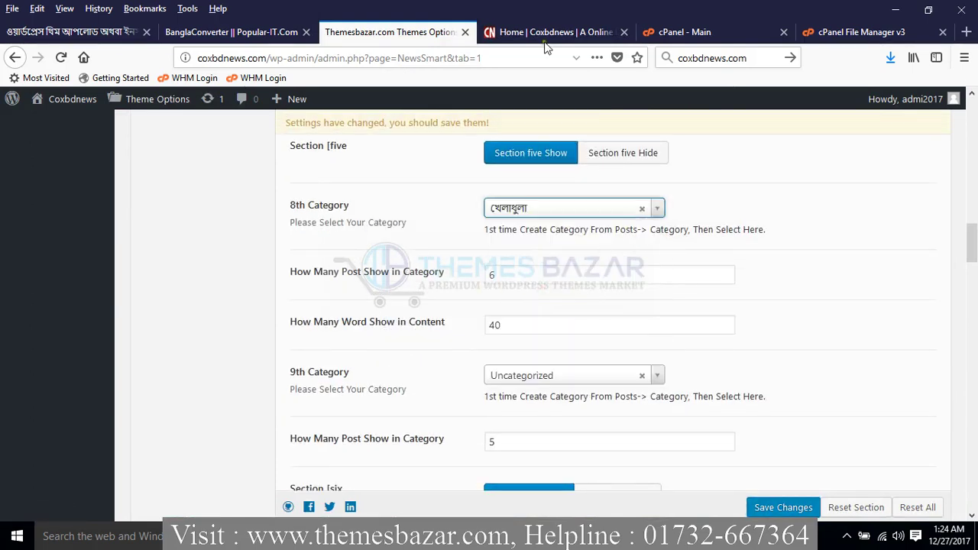
Step: Glance at the homepage, then set the 9th Category to বিজ্ঞান ও প্রযুক্তি
{"action": "left_click", "coordinate": [545, 34]}
{"action": "scroll", "coordinate": [802, 211], "scroll_direction": "down", "scroll_amount": 4}
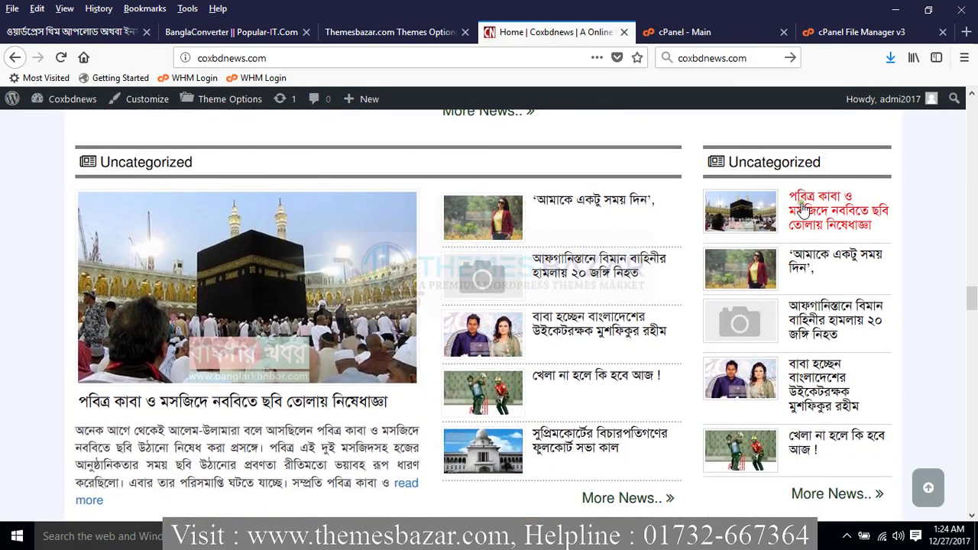
{"action": "left_click", "coordinate": [390, 32]}
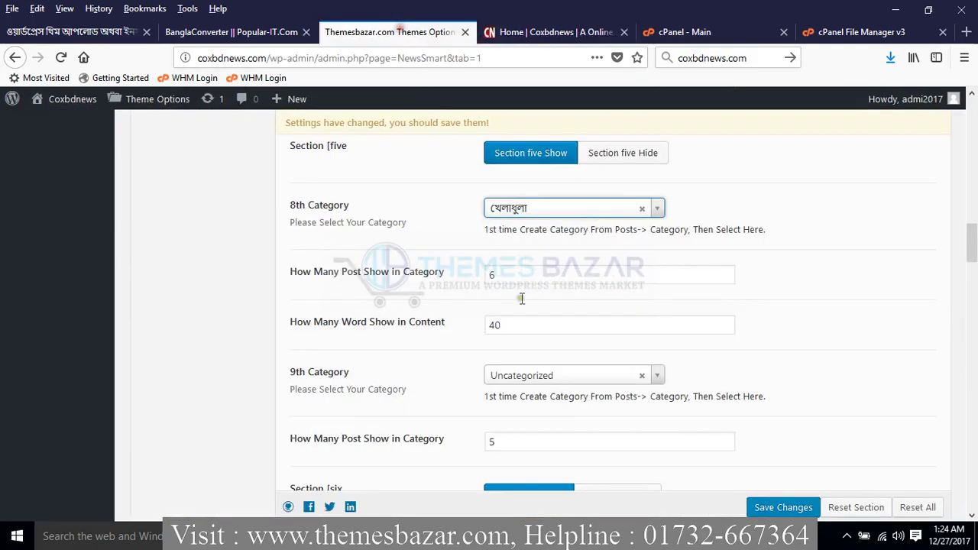
{"action": "left_click", "coordinate": [565, 380]}
{"action": "scroll", "coordinate": [554, 298], "scroll_direction": "down", "scroll_amount": 3}
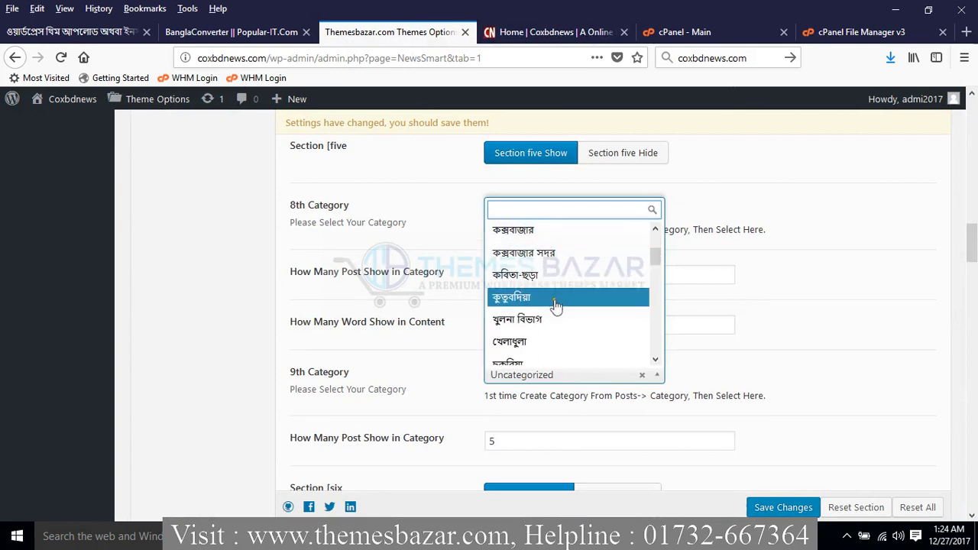
{"action": "scroll", "coordinate": [557, 317], "scroll_direction": "down", "scroll_amount": 6}
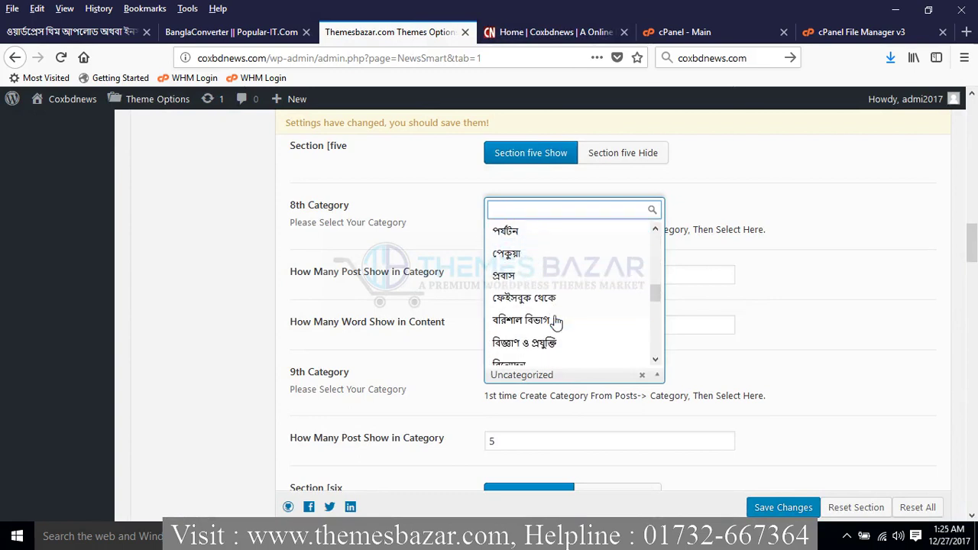
{"action": "scroll", "coordinate": [557, 321], "scroll_direction": "down", "scroll_amount": 2}
{"action": "left_click", "coordinate": [547, 264]}
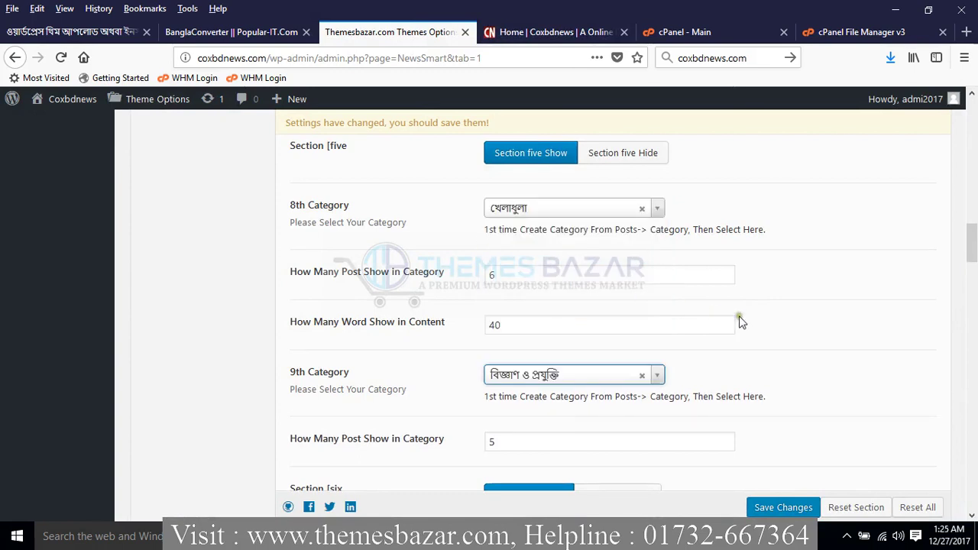
{"action": "scroll", "coordinate": [740, 322], "scroll_direction": "down", "scroll_amount": 5}
Step: Check the Coxbdnews homepage and return to the Theme Options page
{"action": "left_click", "coordinate": [554, 32]}
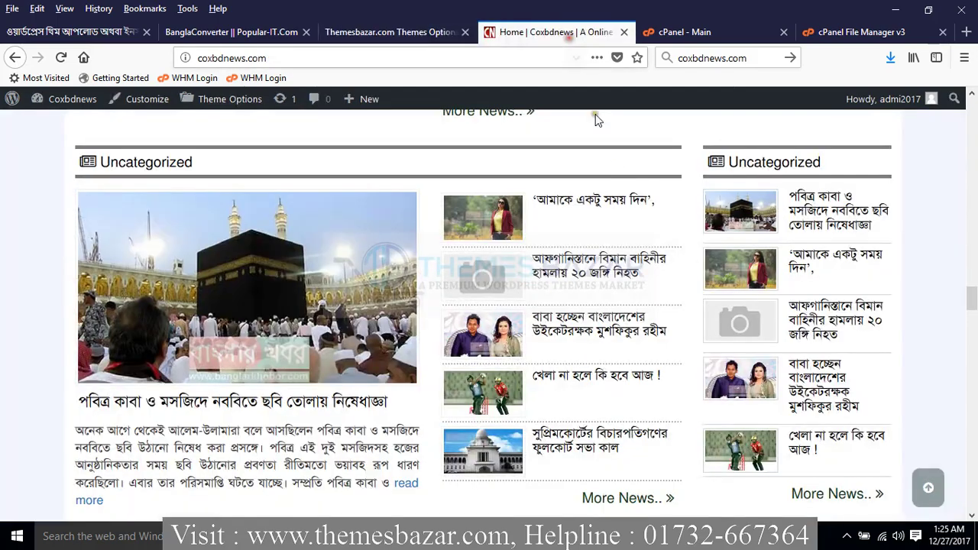
{"action": "scroll", "coordinate": [660, 290], "scroll_direction": "down", "scroll_amount": 5}
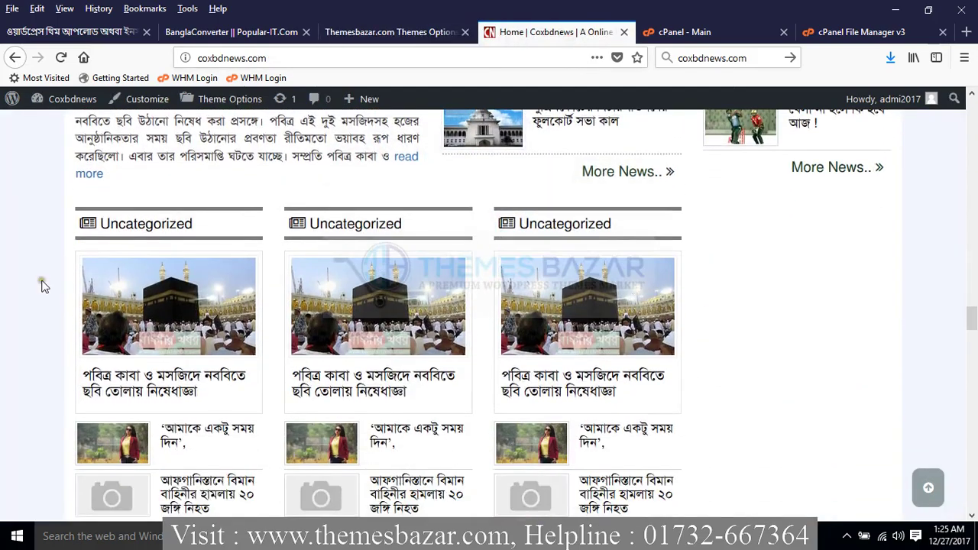
{"action": "left_click", "coordinate": [403, 37]}
{"action": "scroll", "coordinate": [571, 335], "scroll_direction": "up", "scroll_amount": 1}
{"action": "scroll", "coordinate": [573, 313], "scroll_direction": "down", "scroll_amount": 2}
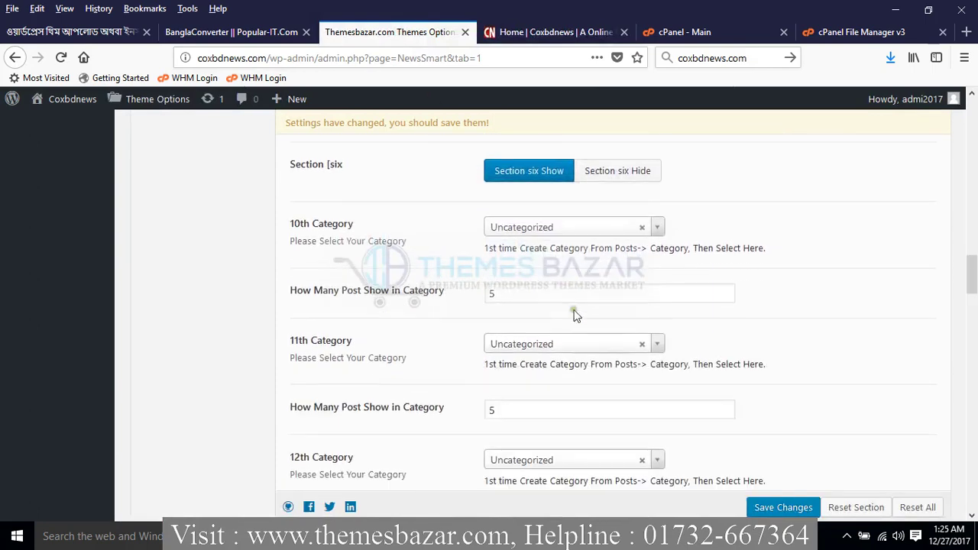
Step: Set the 10th Category to পর্যটন and the 11th Category to প্রবাস
{"action": "left_click", "coordinate": [569, 224]}
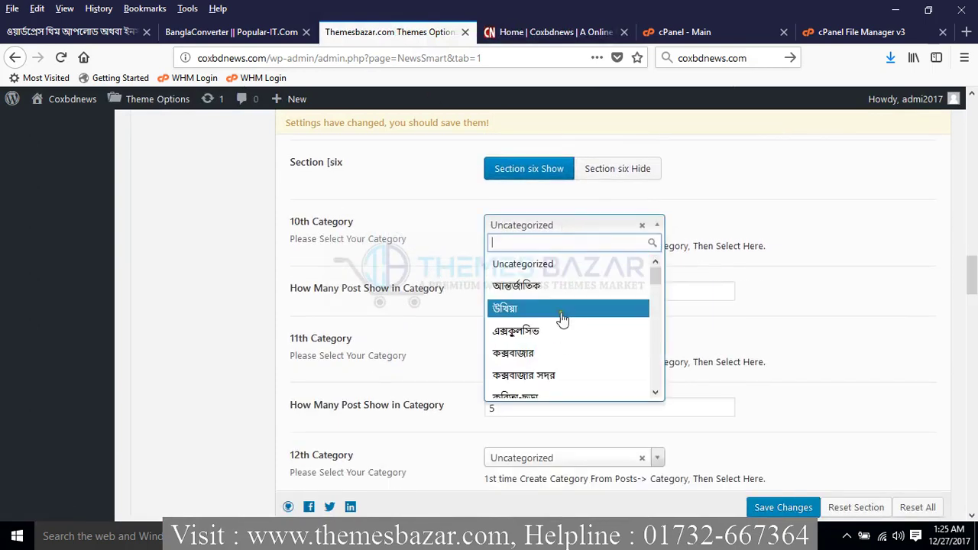
{"action": "scroll", "coordinate": [562, 324], "scroll_direction": "down", "scroll_amount": 2}
{"action": "scroll", "coordinate": [560, 340], "scroll_direction": "down", "scroll_amount": 3}
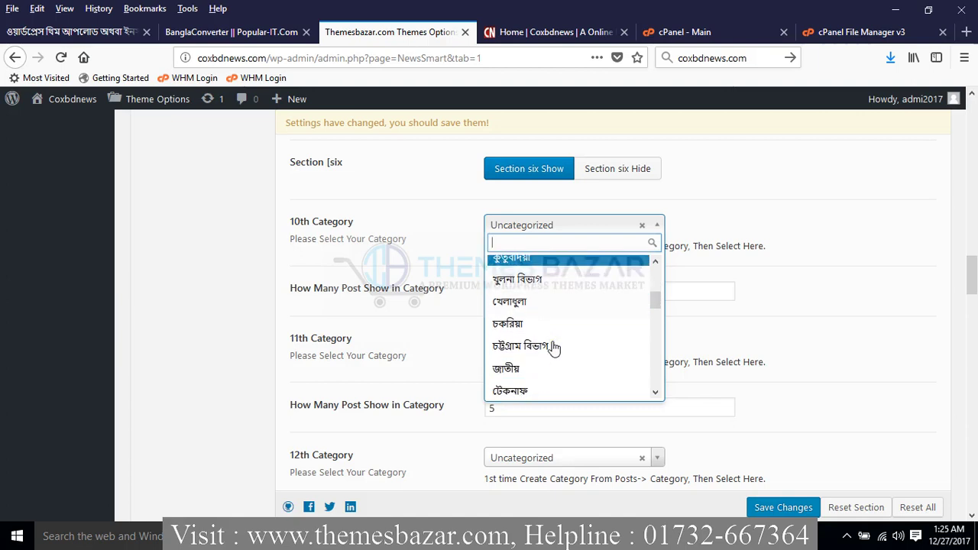
{"action": "scroll", "coordinate": [551, 321], "scroll_direction": "down", "scroll_amount": 3}
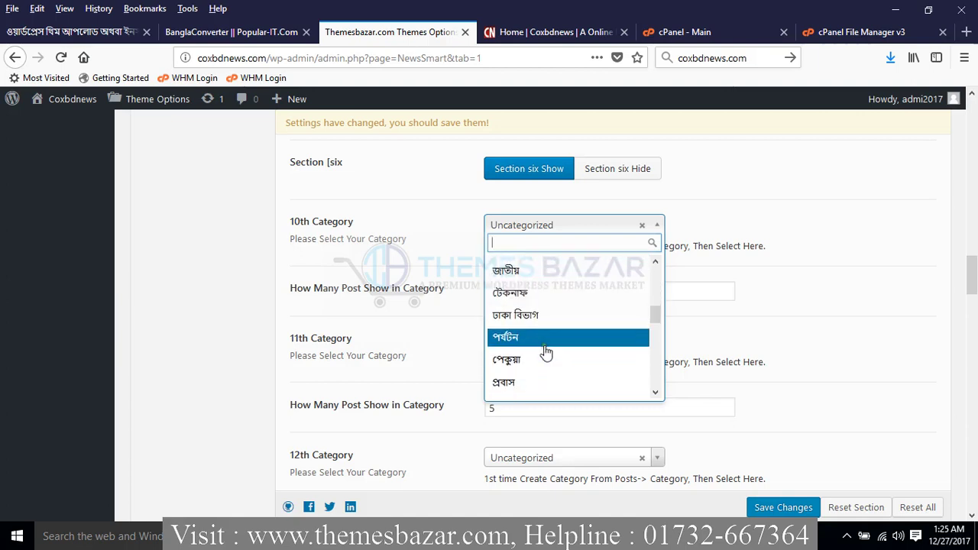
{"action": "left_click", "coordinate": [533, 280]}
{"action": "scroll", "coordinate": [679, 284], "scroll_direction": "down", "scroll_amount": 2}
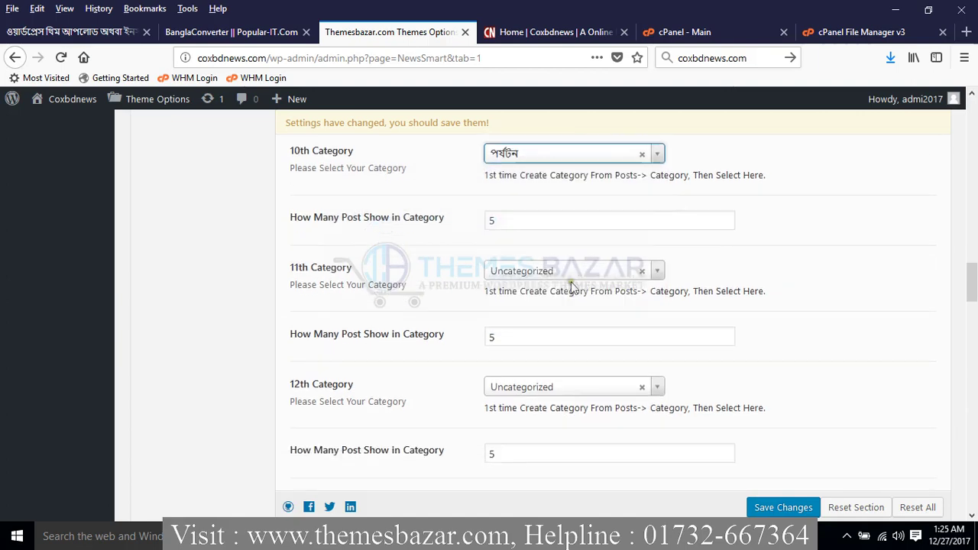
{"action": "left_click", "coordinate": [551, 260]}
{"action": "scroll", "coordinate": [559, 354], "scroll_direction": "down", "scroll_amount": 5}
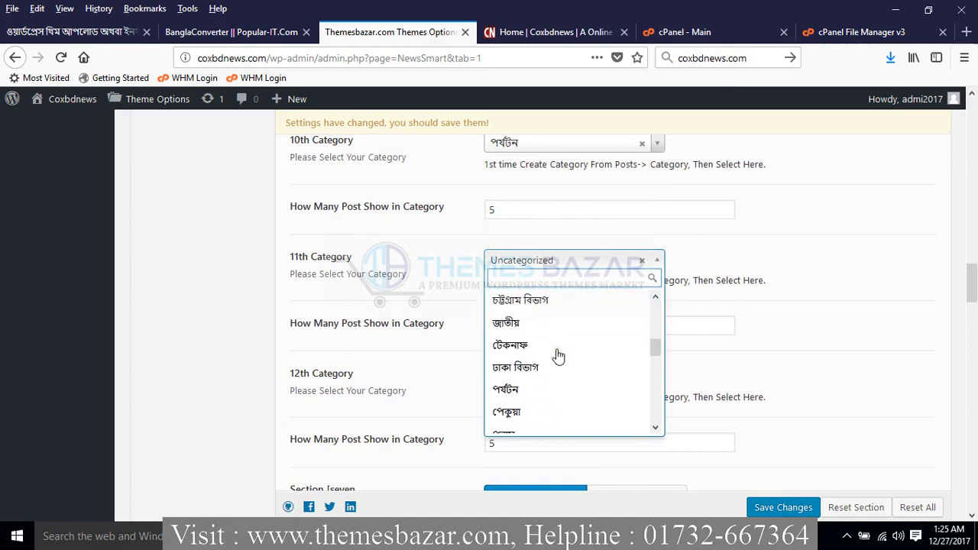
{"action": "scroll", "coordinate": [558, 356], "scroll_direction": "down", "scroll_amount": 2}
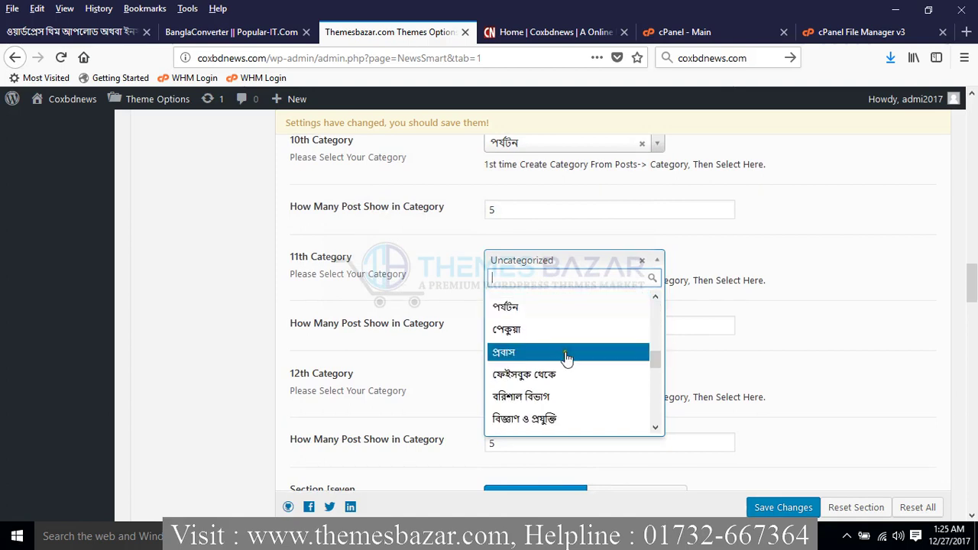
{"action": "left_click", "coordinate": [554, 357]}
{"action": "scroll", "coordinate": [673, 340], "scroll_direction": "down", "scroll_amount": 2}
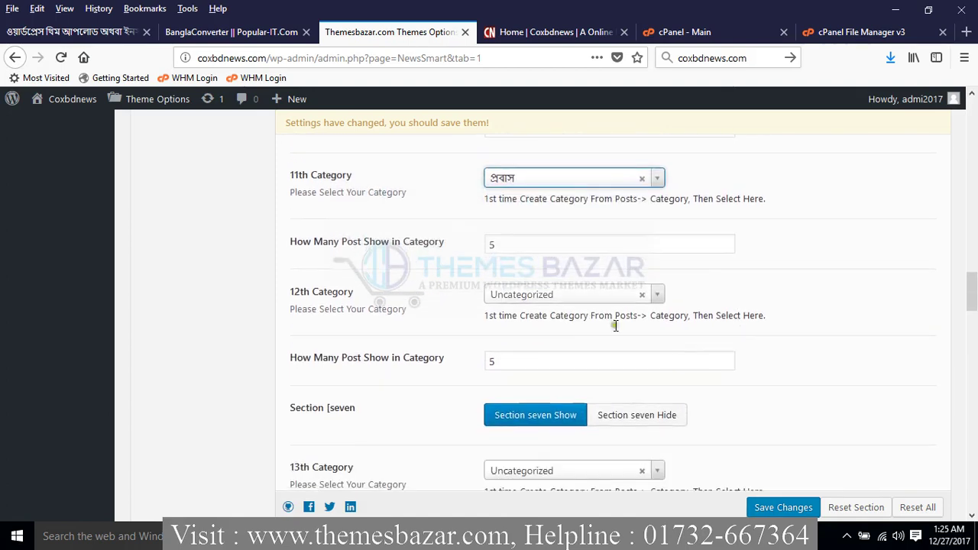
Step: Choose লেখালেখি as the 12th Category
{"action": "left_click", "coordinate": [545, 305]}
{"action": "scroll", "coordinate": [555, 383], "scroll_direction": "down", "scroll_amount": 5}
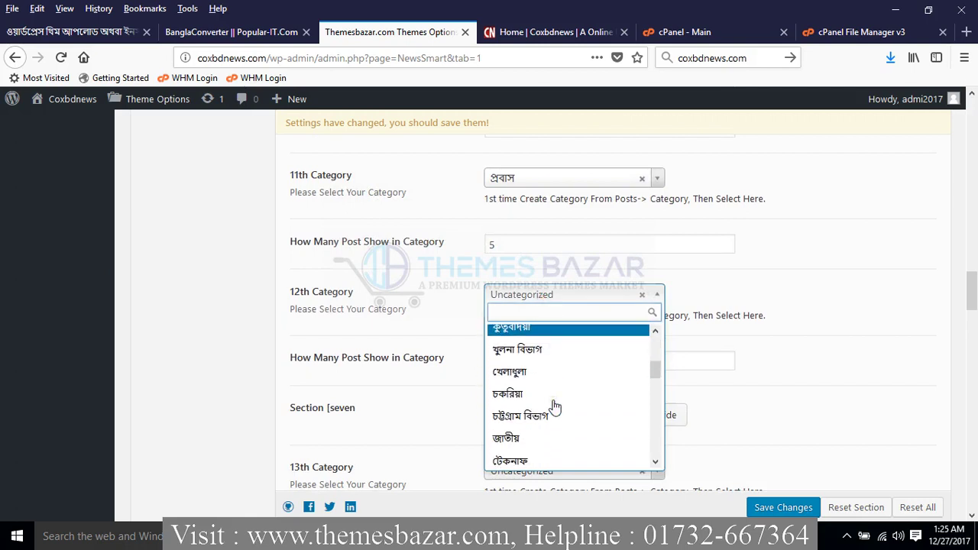
{"action": "scroll", "coordinate": [555, 407], "scroll_direction": "down", "scroll_amount": 1}
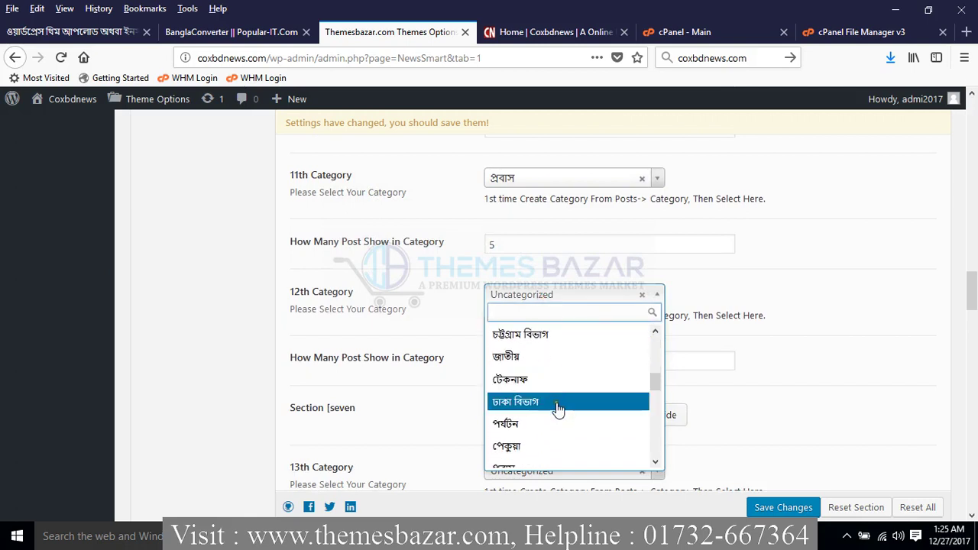
{"action": "scroll", "coordinate": [558, 410], "scroll_direction": "down", "scroll_amount": 2}
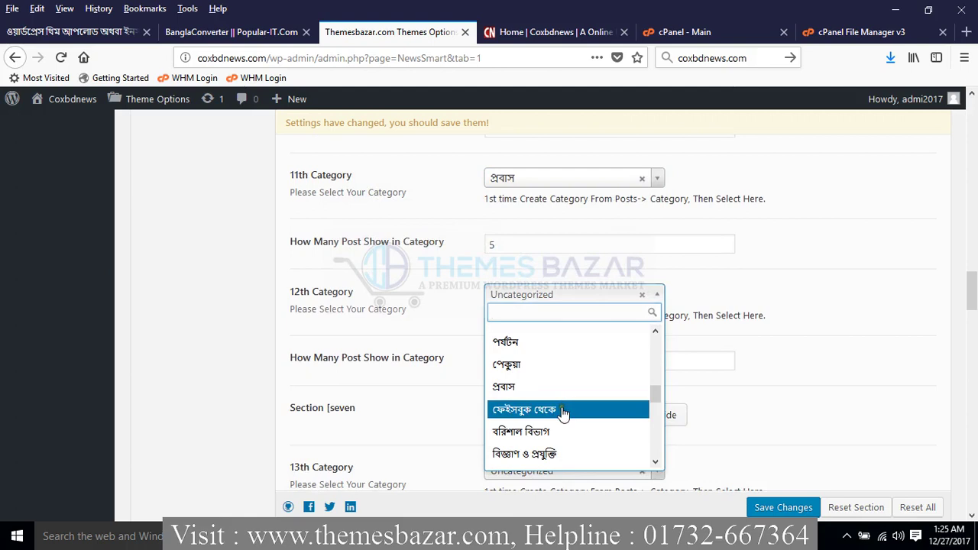
{"action": "scroll", "coordinate": [563, 413], "scroll_direction": "down", "scroll_amount": 2}
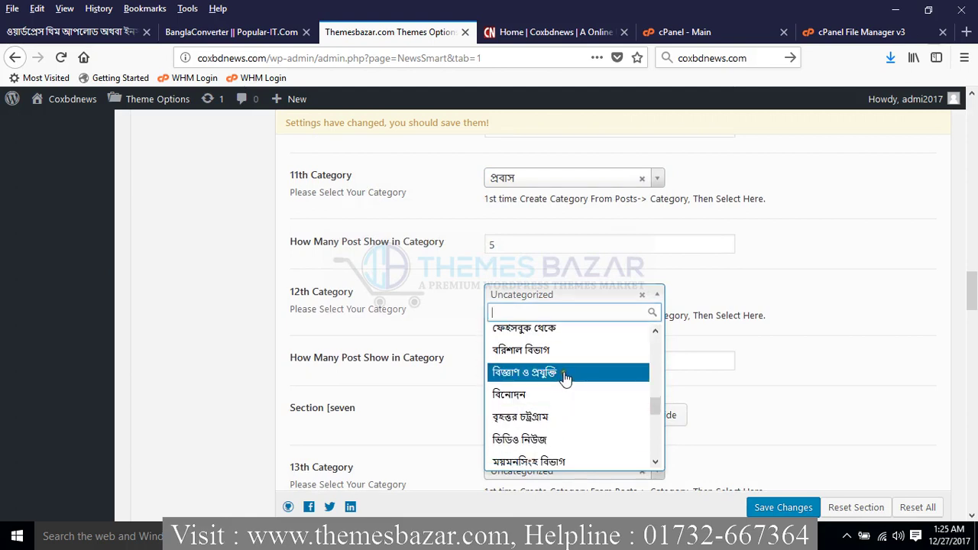
{"action": "scroll", "coordinate": [560, 417], "scroll_direction": "down", "scroll_amount": 2}
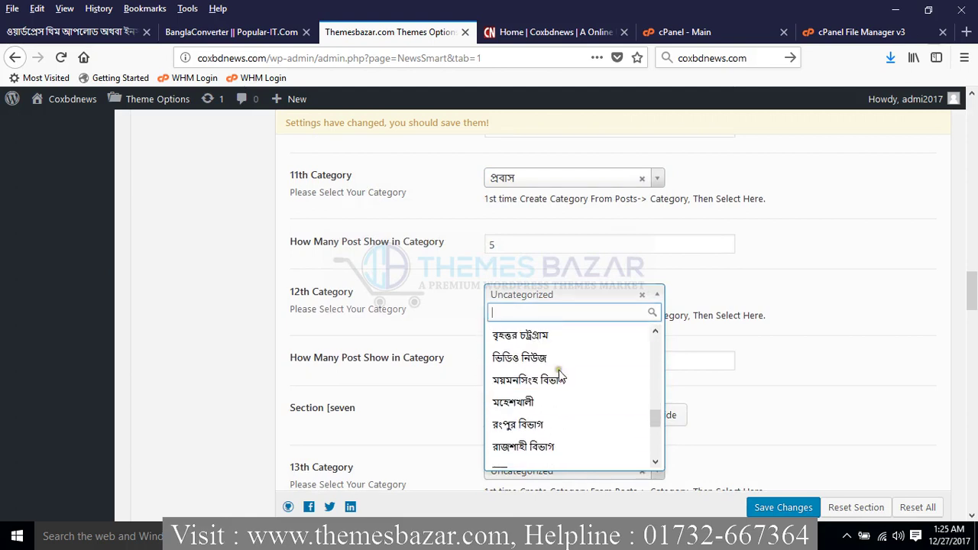
{"action": "scroll", "coordinate": [554, 413], "scroll_direction": "down", "scroll_amount": 2}
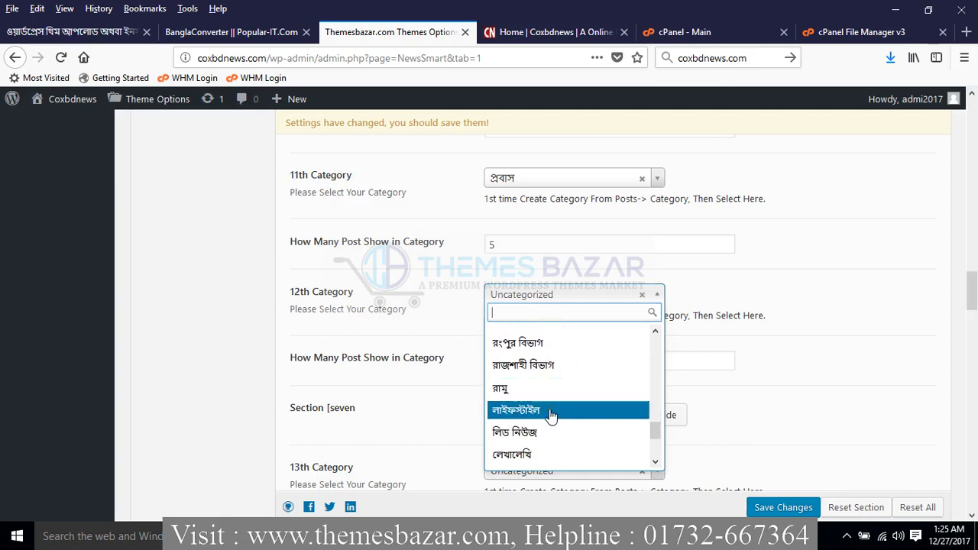
{"action": "left_click", "coordinate": [528, 456]}
{"action": "scroll", "coordinate": [683, 377], "scroll_direction": "down", "scroll_amount": 2}
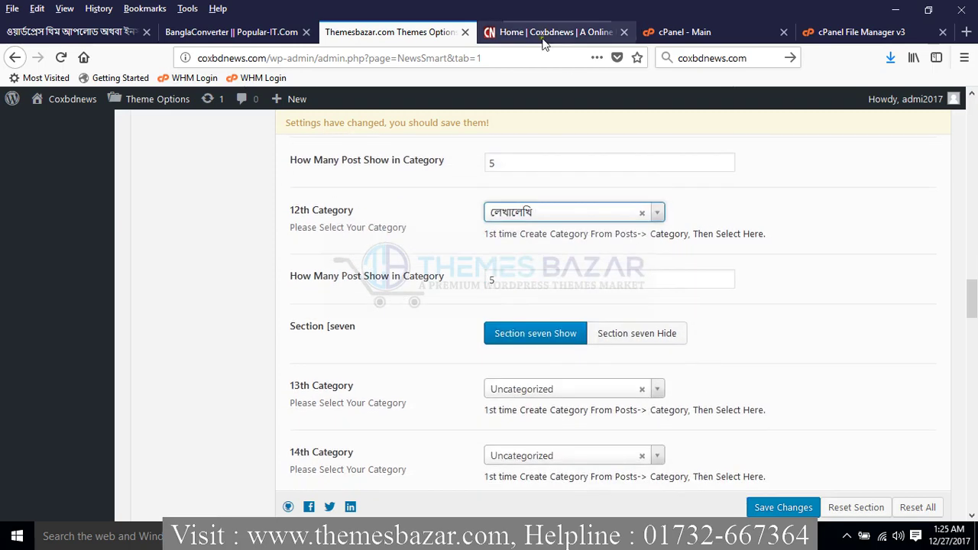
Step: Check the Coxbdnews homepage, whose sections still read Uncategorized, then return to Theme Options
{"action": "left_click", "coordinate": [544, 38]}
{"action": "scroll", "coordinate": [640, 225], "scroll_direction": "down", "scroll_amount": 5}
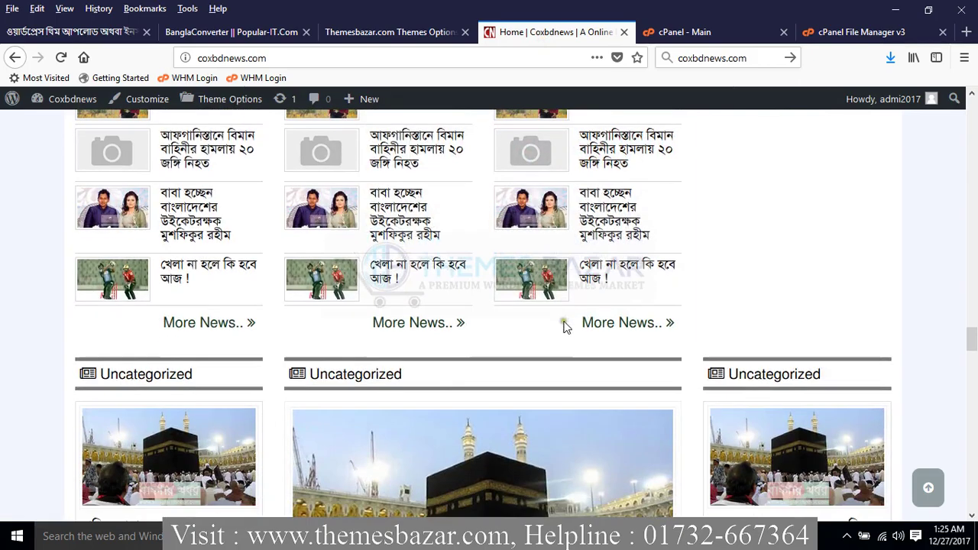
{"action": "scroll", "coordinate": [565, 327], "scroll_direction": "down", "scroll_amount": 4}
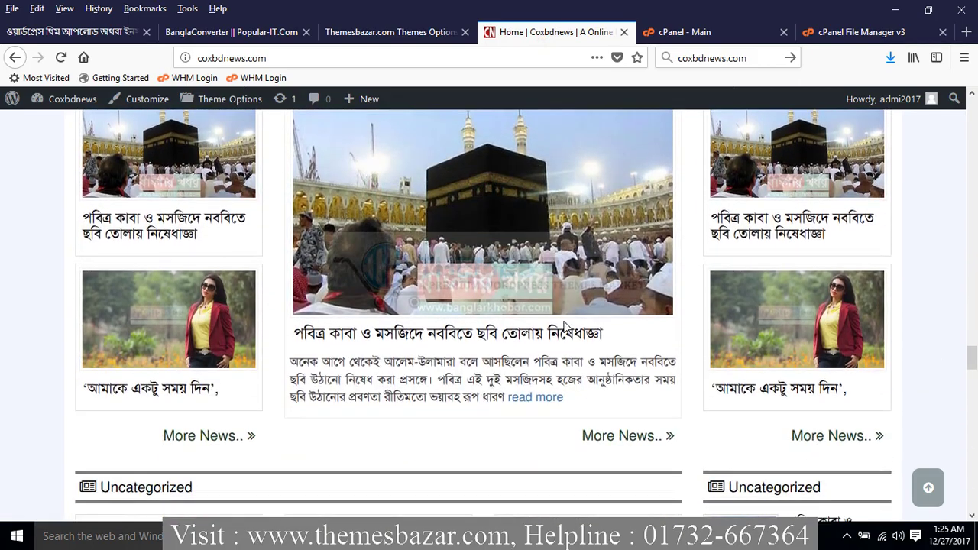
{"action": "scroll", "coordinate": [564, 323], "scroll_direction": "up", "scroll_amount": 5}
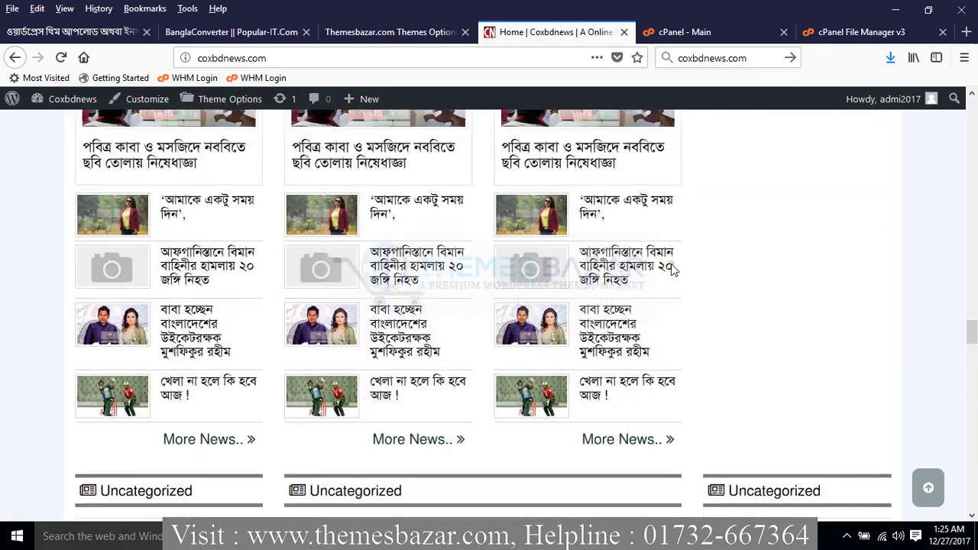
{"action": "scroll", "coordinate": [673, 267], "scroll_direction": "up", "scroll_amount": 2}
{"action": "scroll", "coordinate": [672, 268], "scroll_direction": "down", "scroll_amount": 5}
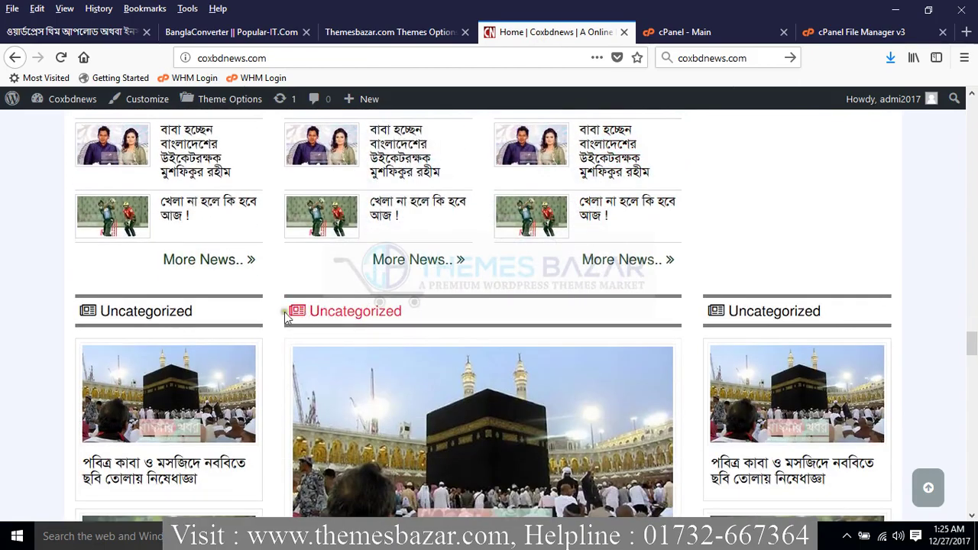
{"action": "scroll", "coordinate": [214, 328], "scroll_direction": "down", "scroll_amount": 2}
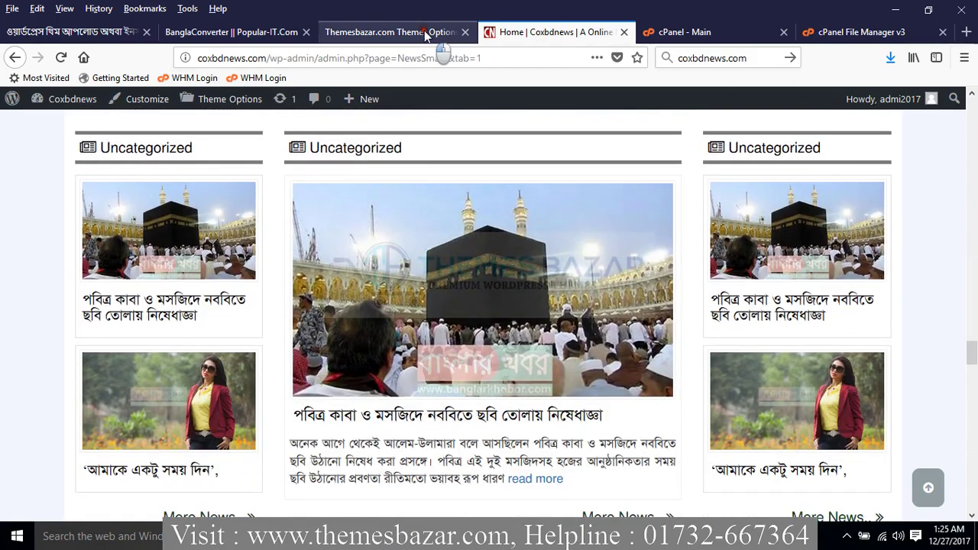
{"action": "left_click", "coordinate": [427, 34]}
Step: Recheck the homepage sections once more and go back to the theme settings
{"action": "left_click", "coordinate": [535, 32]}
{"action": "scroll", "coordinate": [644, 345], "scroll_direction": "down", "scroll_amount": 5}
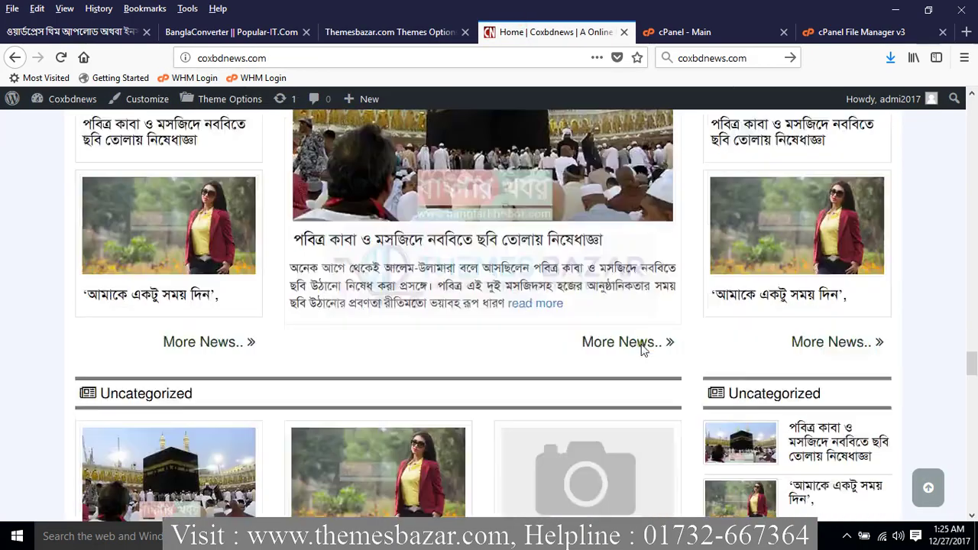
{"action": "scroll", "coordinate": [627, 347], "scroll_direction": "up", "scroll_amount": 2}
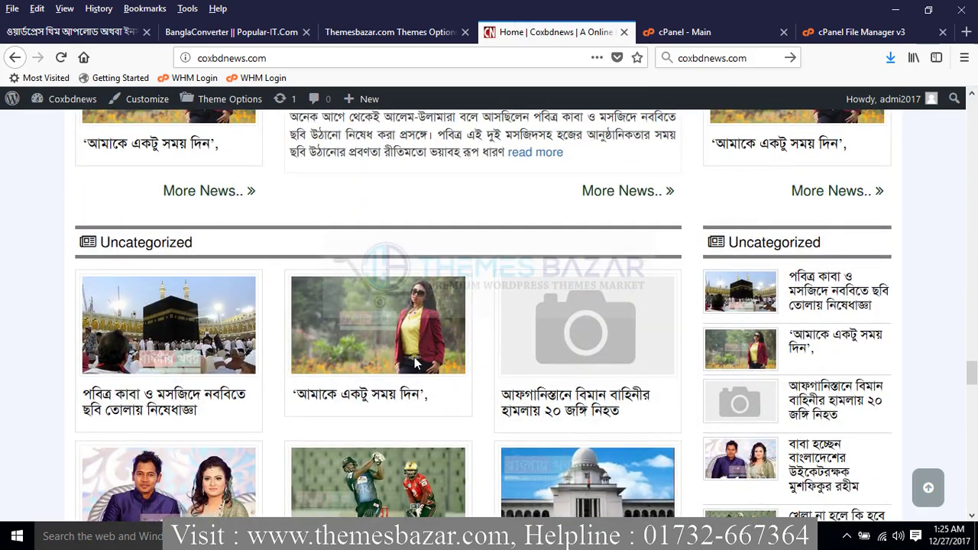
{"action": "scroll", "coordinate": [415, 365], "scroll_direction": "up", "scroll_amount": 6}
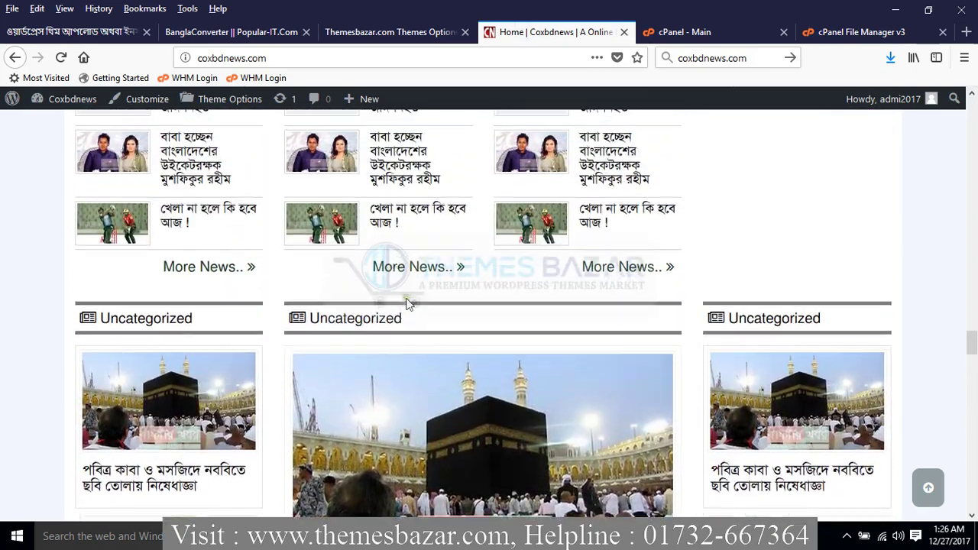
{"action": "scroll", "coordinate": [407, 303], "scroll_direction": "up", "scroll_amount": 3}
{"action": "scroll", "coordinate": [253, 304], "scroll_direction": "down", "scroll_amount": 5}
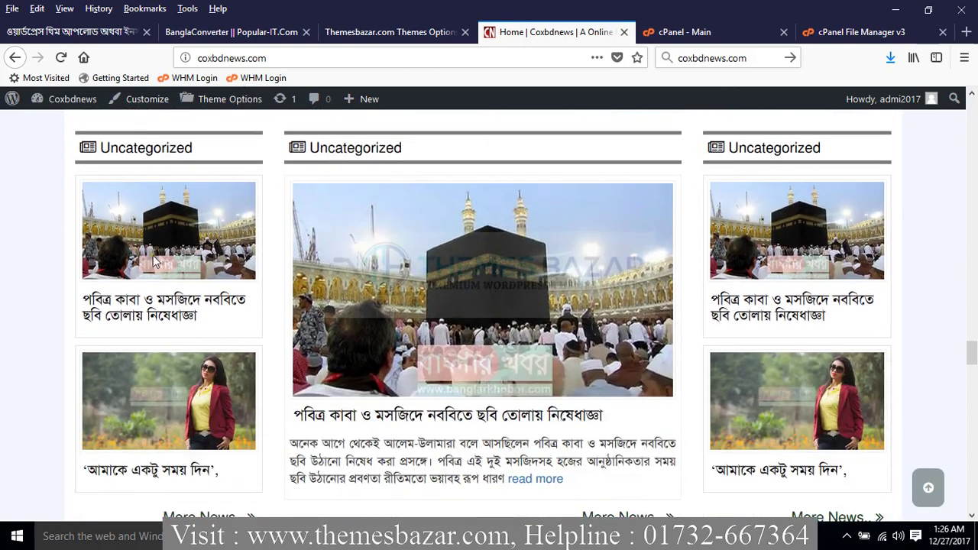
{"action": "left_click", "coordinate": [392, 32]}
{"action": "scroll", "coordinate": [596, 327], "scroll_direction": "down", "scroll_amount": 2}
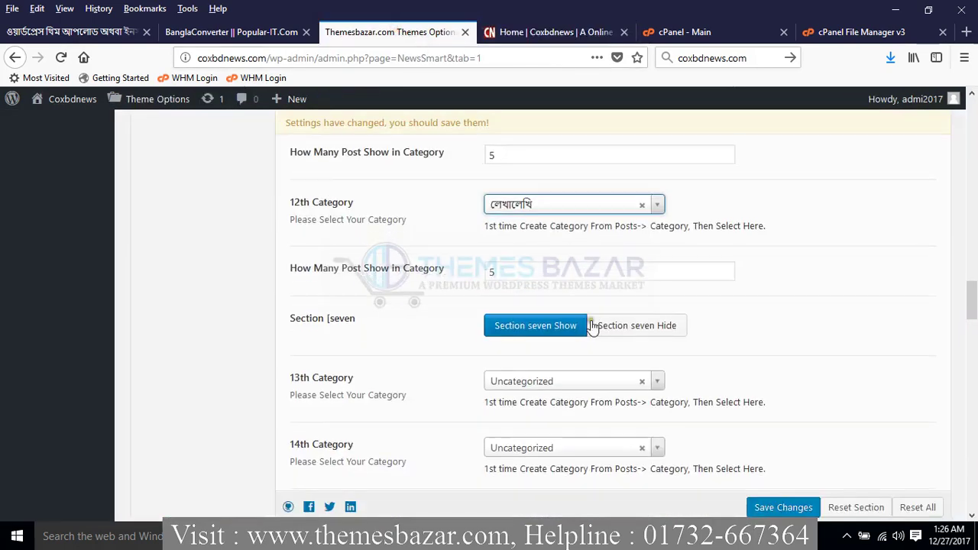
Step: Set the 13th Category to শিক্ষাঙ্গন
{"action": "left_click", "coordinate": [581, 307]}
{"action": "scroll", "coordinate": [575, 390], "scroll_direction": "down", "scroll_amount": 6}
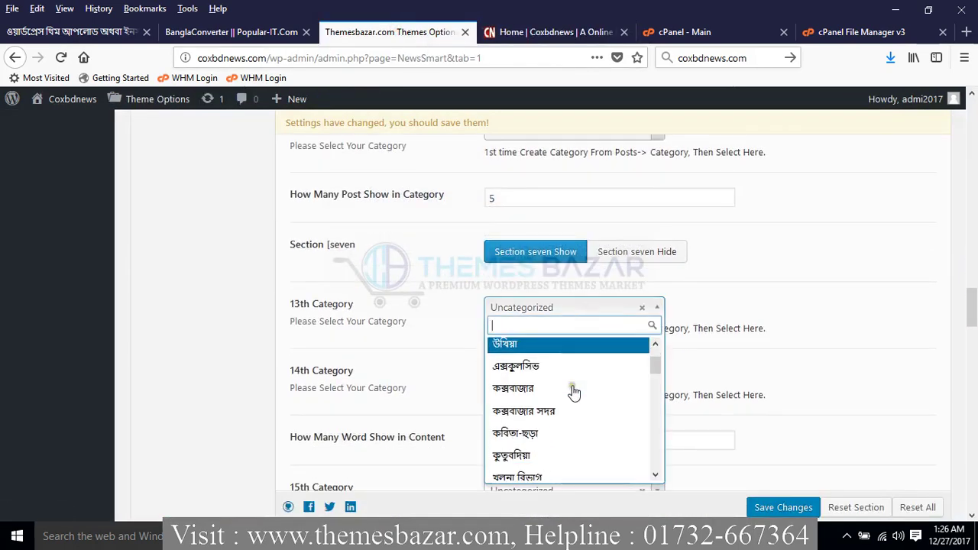
{"action": "scroll", "coordinate": [573, 396], "scroll_direction": "down", "scroll_amount": 6}
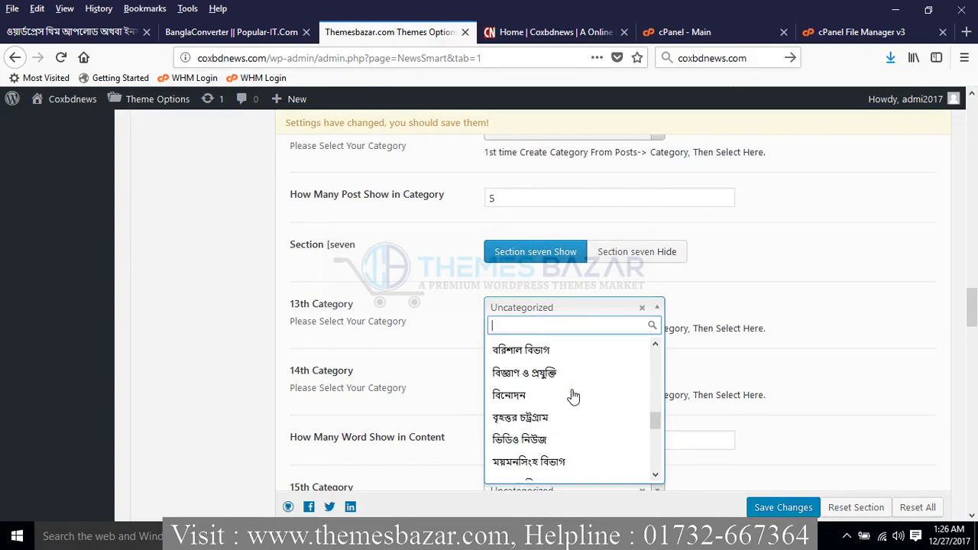
{"action": "scroll", "coordinate": [565, 405], "scroll_direction": "down", "scroll_amount": 2}
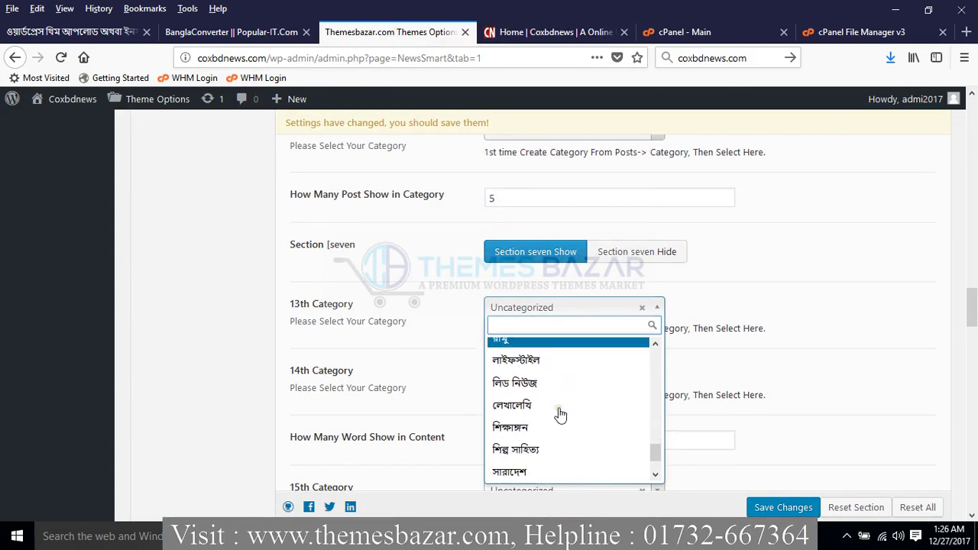
{"action": "scroll", "coordinate": [564, 411], "scroll_direction": "up", "scroll_amount": 2}
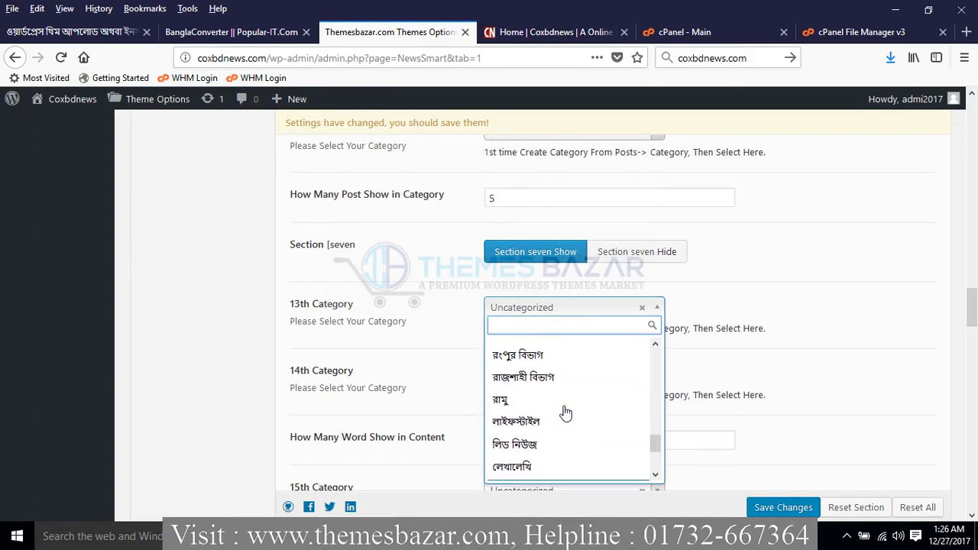
{"action": "scroll", "coordinate": [563, 410], "scroll_direction": "down", "scroll_amount": 2}
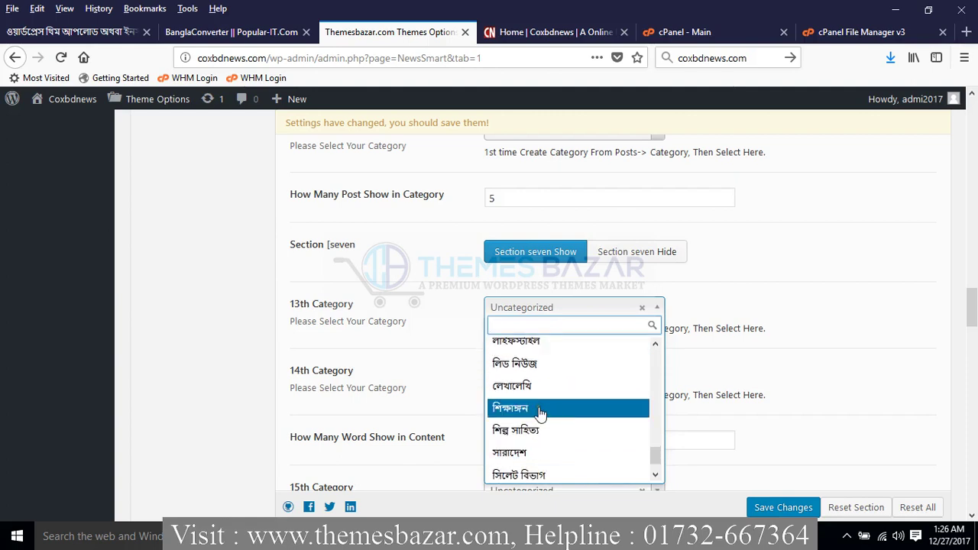
{"action": "left_click", "coordinate": [540, 412]}
{"action": "scroll", "coordinate": [684, 345], "scroll_direction": "down", "scroll_amount": 2}
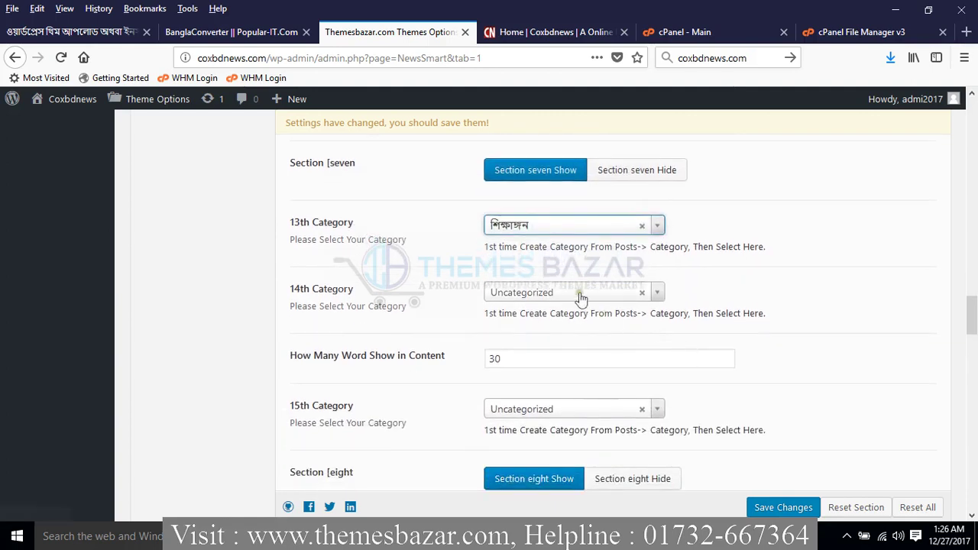
Step: Set the 14th Category to লাইফস্টাইল and preview the front page
{"action": "left_click", "coordinate": [581, 298]}
{"action": "scroll", "coordinate": [559, 382], "scroll_direction": "down", "scroll_amount": 5}
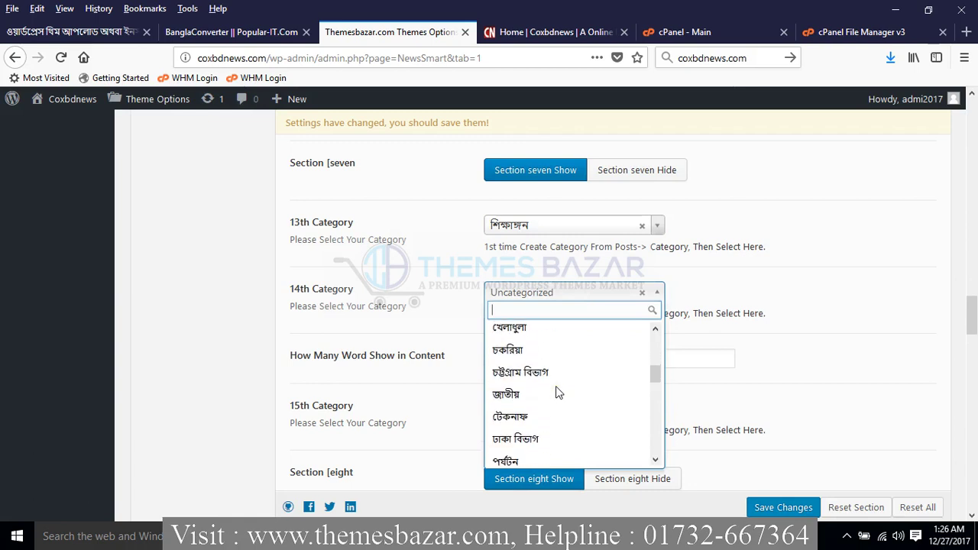
{"action": "scroll", "coordinate": [557, 394], "scroll_direction": "down", "scroll_amount": 2}
{"action": "scroll", "coordinate": [559, 395], "scroll_direction": "down", "scroll_amount": 4}
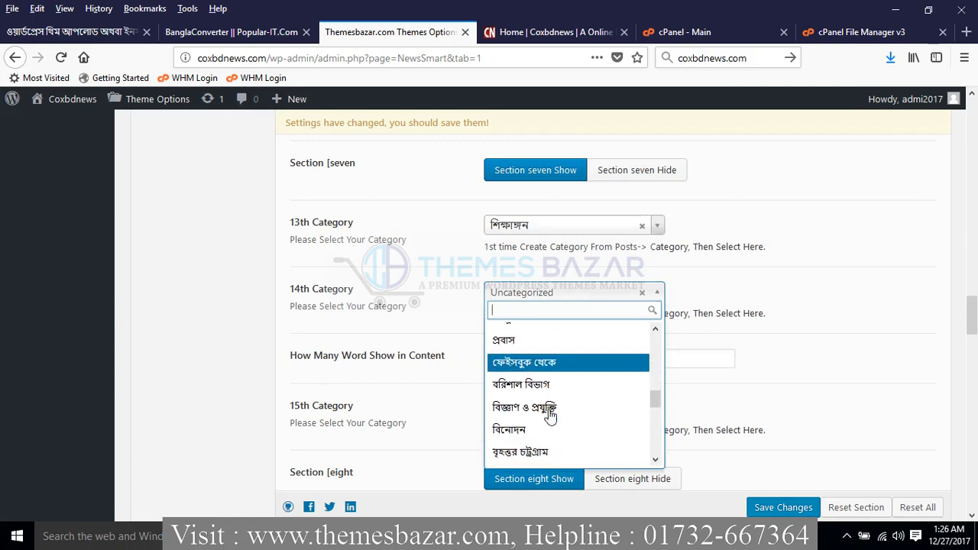
{"action": "scroll", "coordinate": [557, 396], "scroll_direction": "down", "scroll_amount": 5}
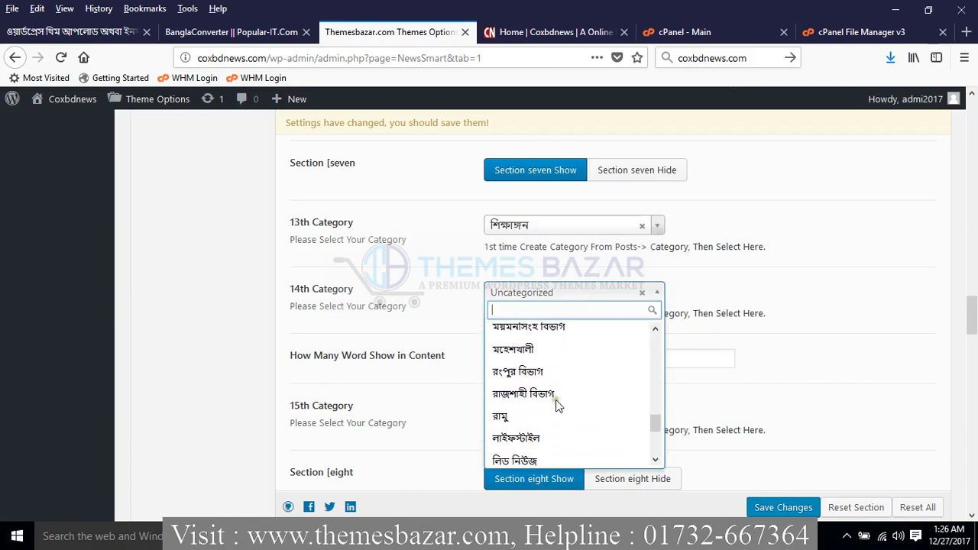
{"action": "left_click", "coordinate": [545, 409]}
{"action": "scroll", "coordinate": [778, 369], "scroll_direction": "down", "scroll_amount": 3}
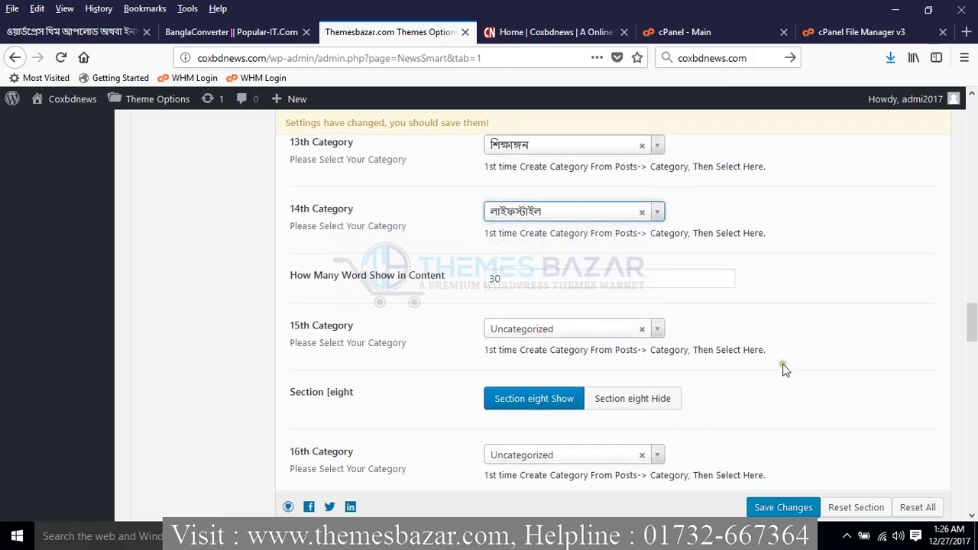
{"action": "left_click", "coordinate": [535, 32]}
{"action": "scroll", "coordinate": [565, 241], "scroll_direction": "down", "scroll_amount": 2}
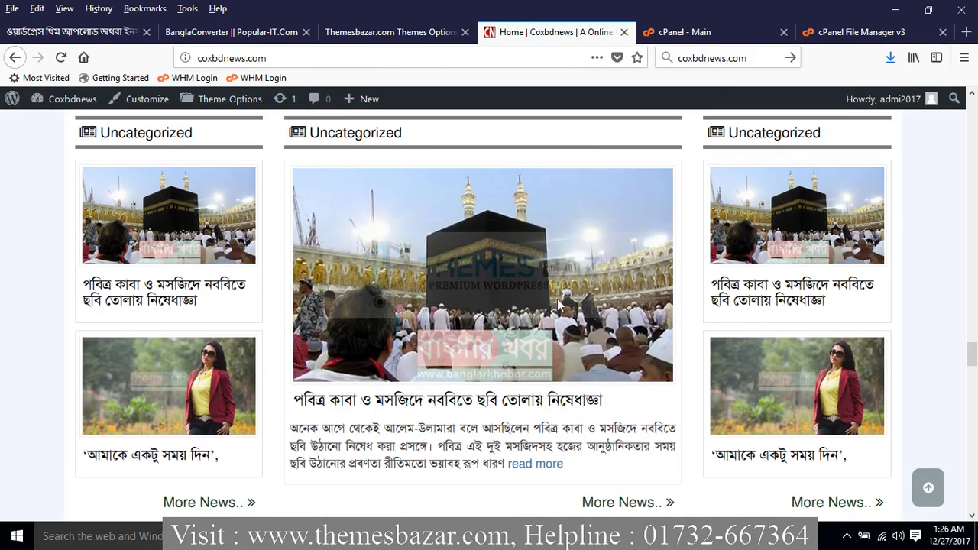
{"action": "left_click", "coordinate": [422, 32]}
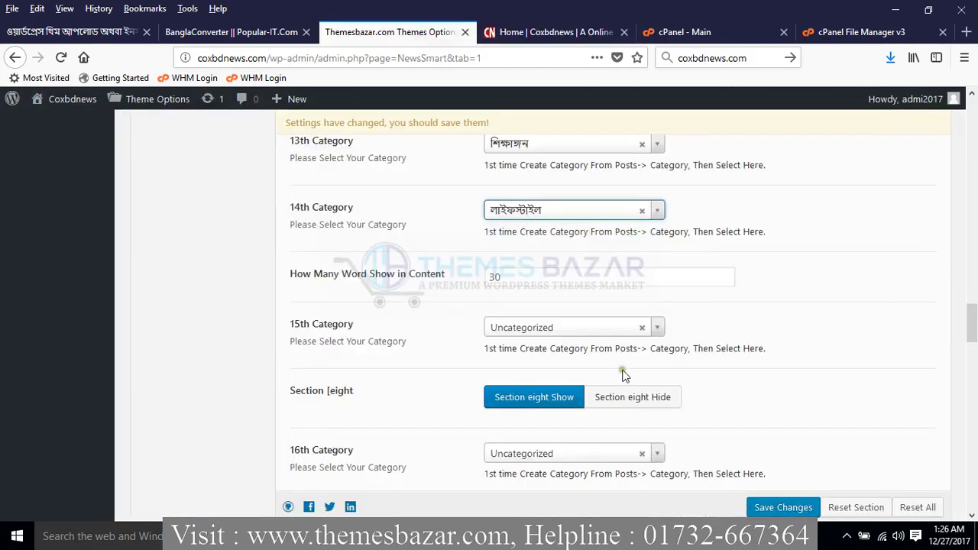
{"action": "scroll", "coordinate": [623, 363], "scroll_direction": "down", "scroll_amount": 2}
Step: Set the 15th Category to শিল্প সাহিত্য and check the result on the front page
{"action": "left_click", "coordinate": [581, 243]}
{"action": "scroll", "coordinate": [573, 366], "scroll_direction": "down", "scroll_amount": 2}
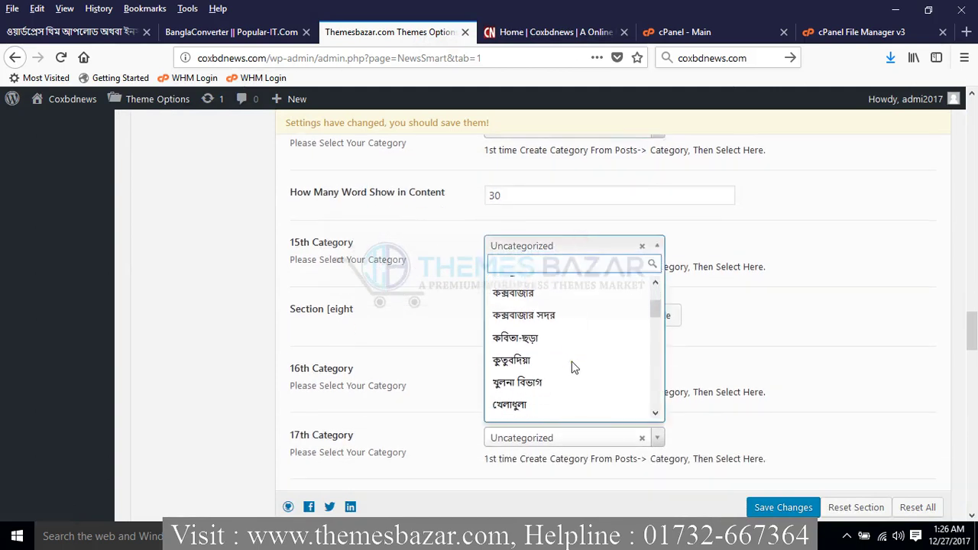
{"action": "scroll", "coordinate": [575, 368], "scroll_direction": "down", "scroll_amount": 6}
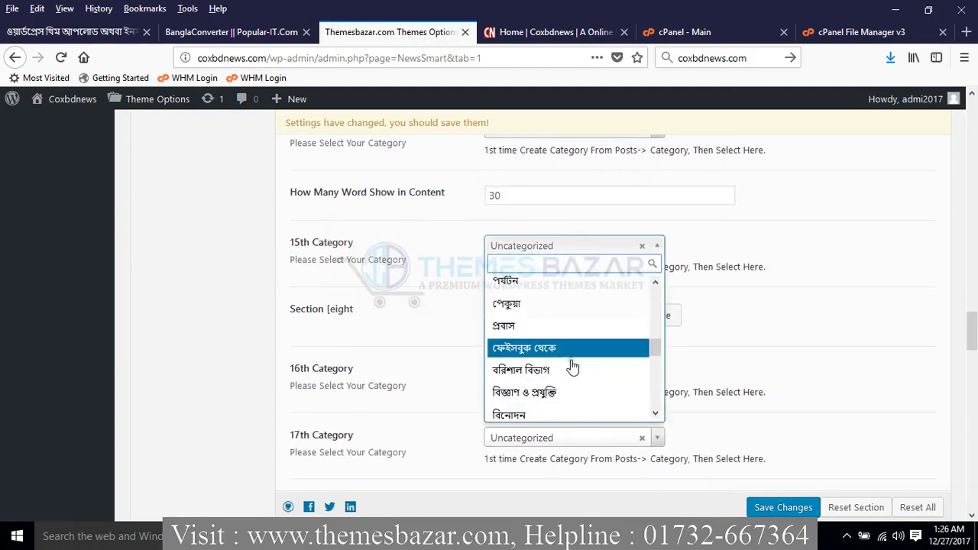
{"action": "scroll", "coordinate": [571, 363], "scroll_direction": "down", "scroll_amount": 6}
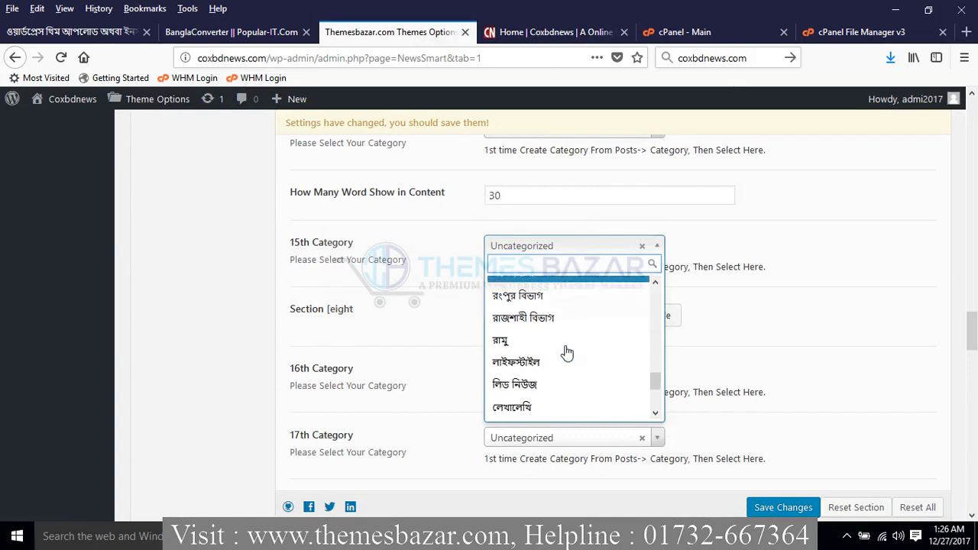
{"action": "scroll", "coordinate": [555, 348], "scroll_direction": "down", "scroll_amount": 3}
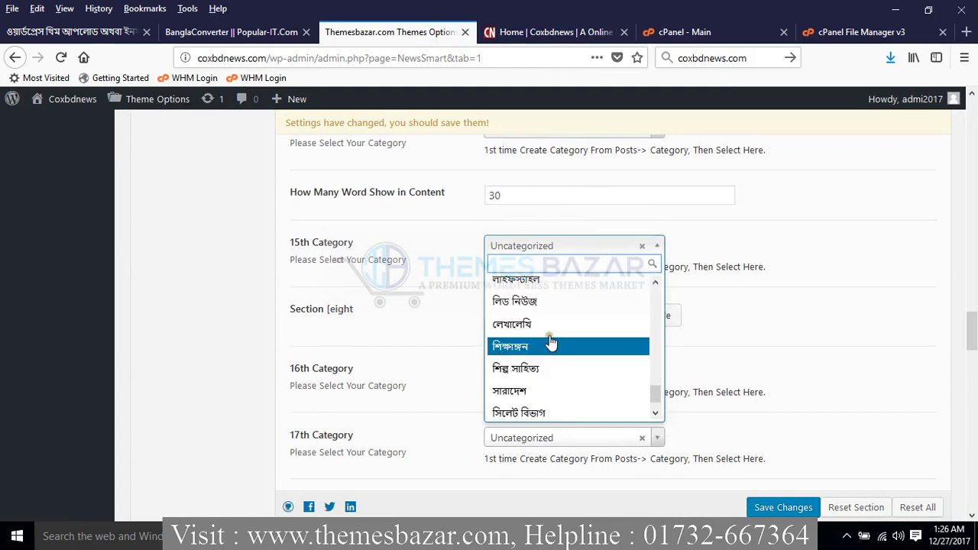
{"action": "left_click", "coordinate": [537, 370]}
{"action": "scroll", "coordinate": [670, 362], "scroll_direction": "down", "scroll_amount": 1}
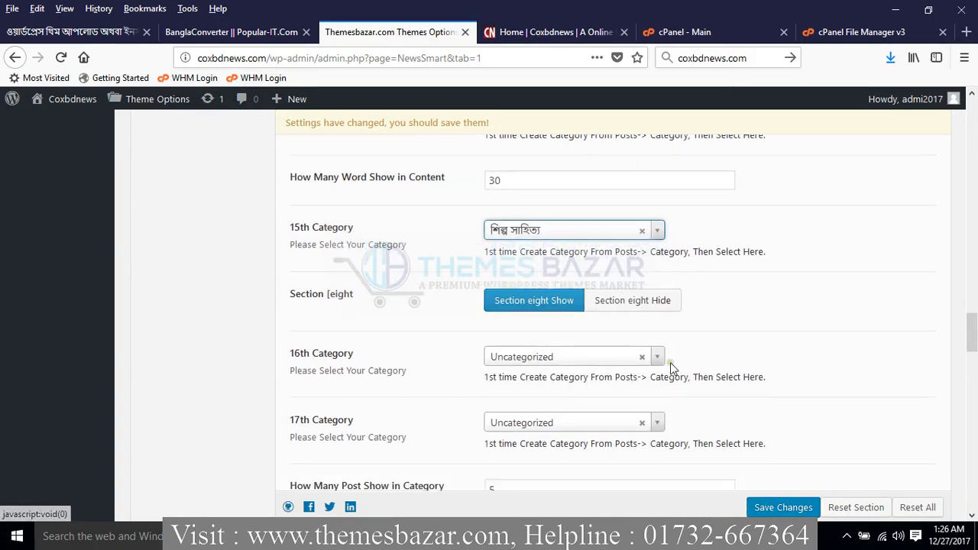
{"action": "scroll", "coordinate": [670, 362], "scroll_direction": "down", "scroll_amount": 2}
{"action": "left_click", "coordinate": [570, 32]}
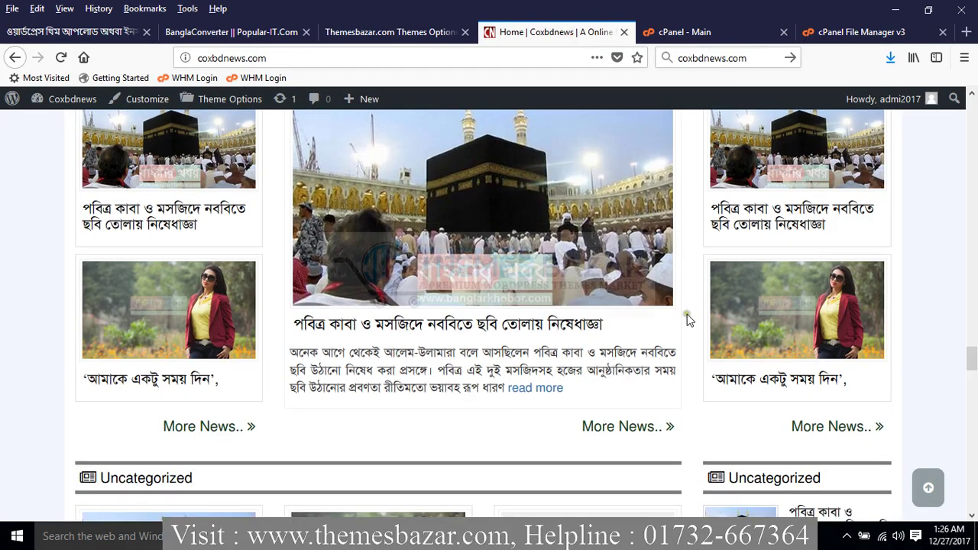
{"action": "scroll", "coordinate": [568, 319], "scroll_direction": "down", "scroll_amount": 7}
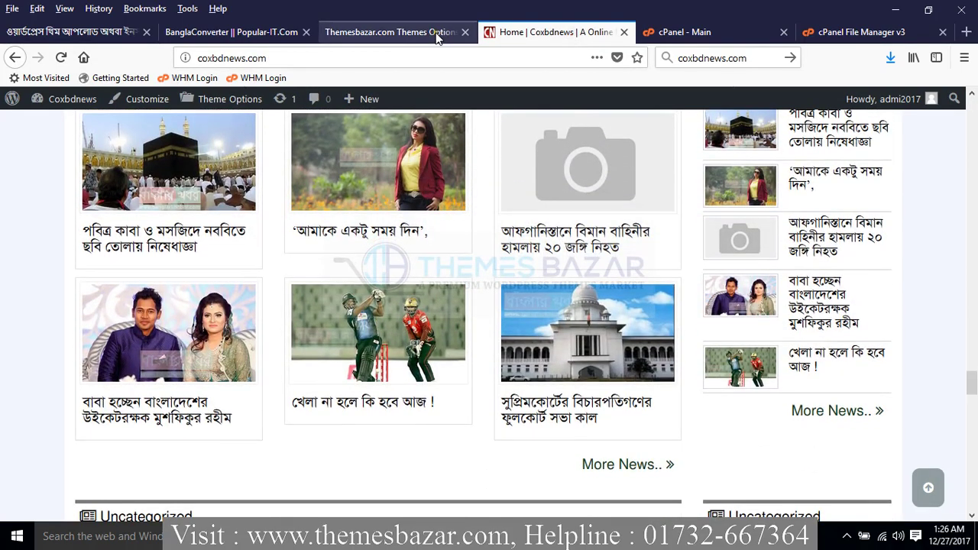
{"action": "left_click", "coordinate": [390, 32]}
Step: Set the 16th Category to বিনোদন and preview the front page
{"action": "left_click", "coordinate": [591, 294]}
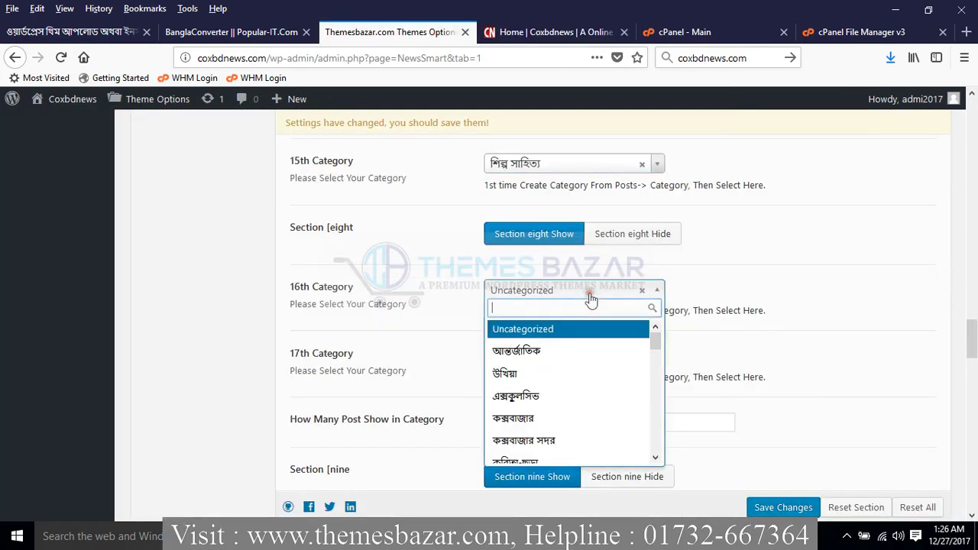
{"action": "scroll", "coordinate": [573, 401], "scroll_direction": "down", "scroll_amount": 2}
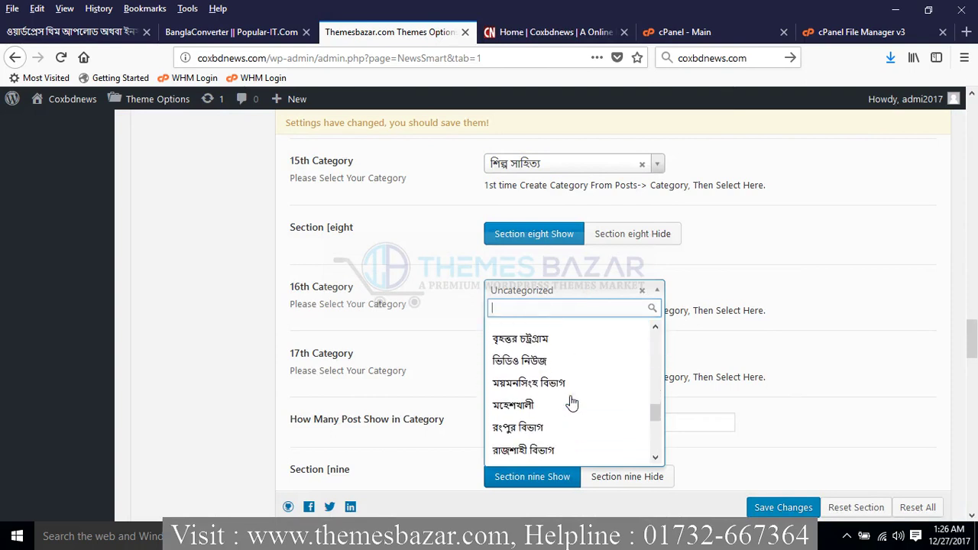
{"action": "left_click", "coordinate": [533, 391]}
{"action": "scroll", "coordinate": [608, 233], "scroll_direction": "down", "scroll_amount": 1}
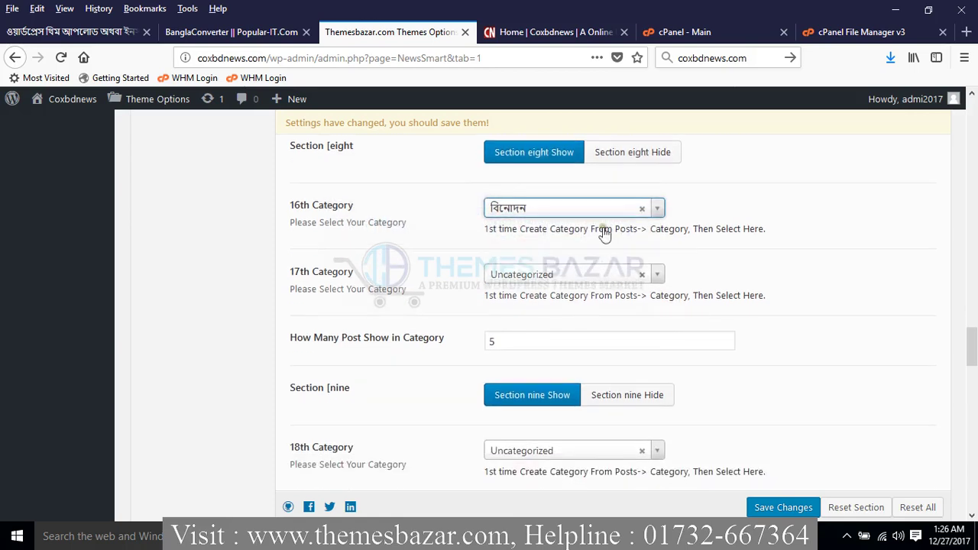
{"action": "left_click", "coordinate": [539, 32]}
{"action": "scroll", "coordinate": [699, 169], "scroll_direction": "down", "scroll_amount": 5}
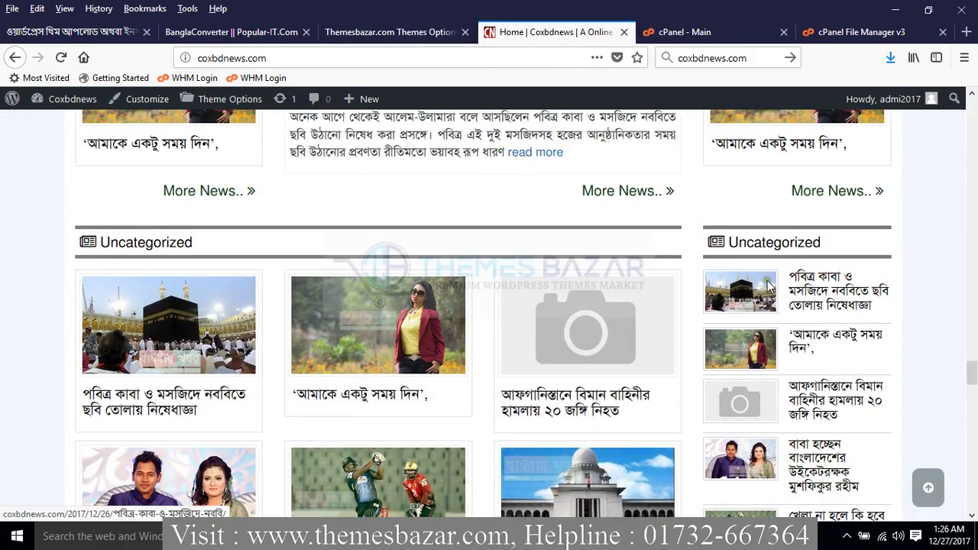
{"action": "left_click", "coordinate": [392, 32]}
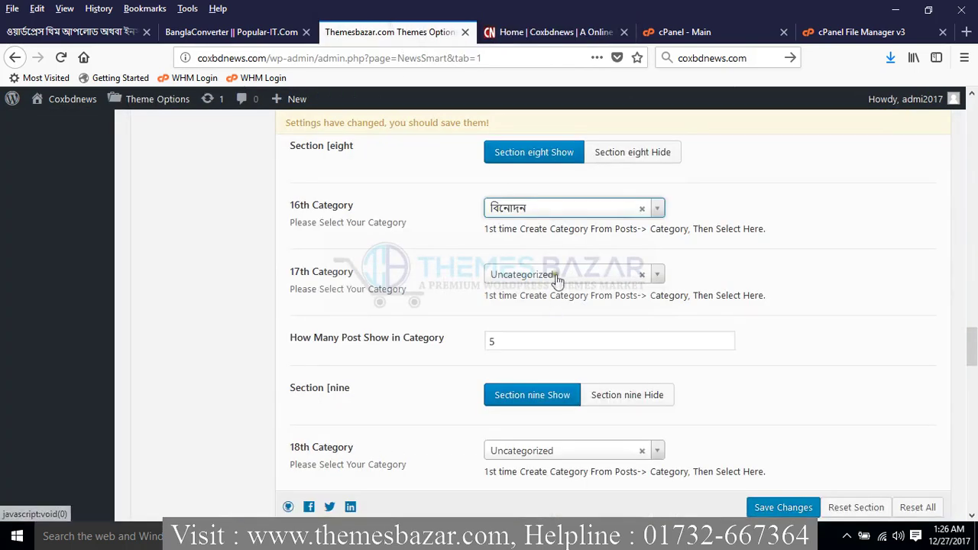
Step: Choose স্বাস্থ্য for the 17th Category and save the theme options
{"action": "left_click", "coordinate": [558, 280]}
{"action": "scroll", "coordinate": [563, 346], "scroll_direction": "down", "scroll_amount": 4}
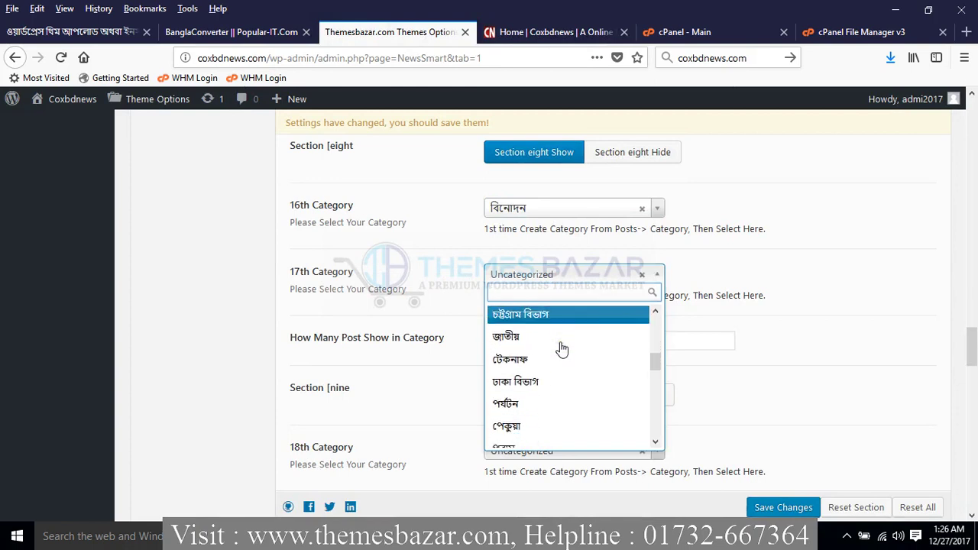
{"action": "scroll", "coordinate": [561, 348], "scroll_direction": "down", "scroll_amount": 4}
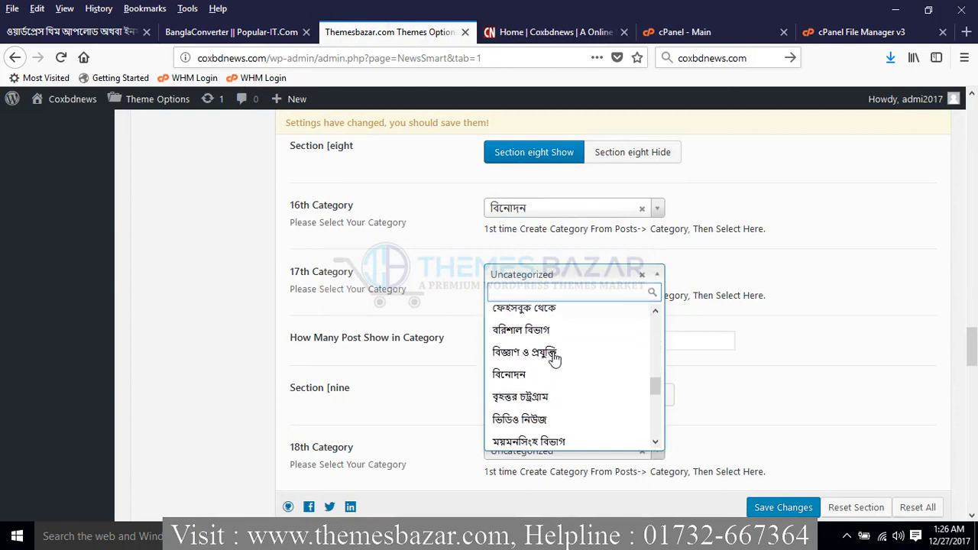
{"action": "scroll", "coordinate": [555, 359], "scroll_direction": "down", "scroll_amount": 2}
{"action": "scroll", "coordinate": [558, 367], "scroll_direction": "down", "scroll_amount": 4}
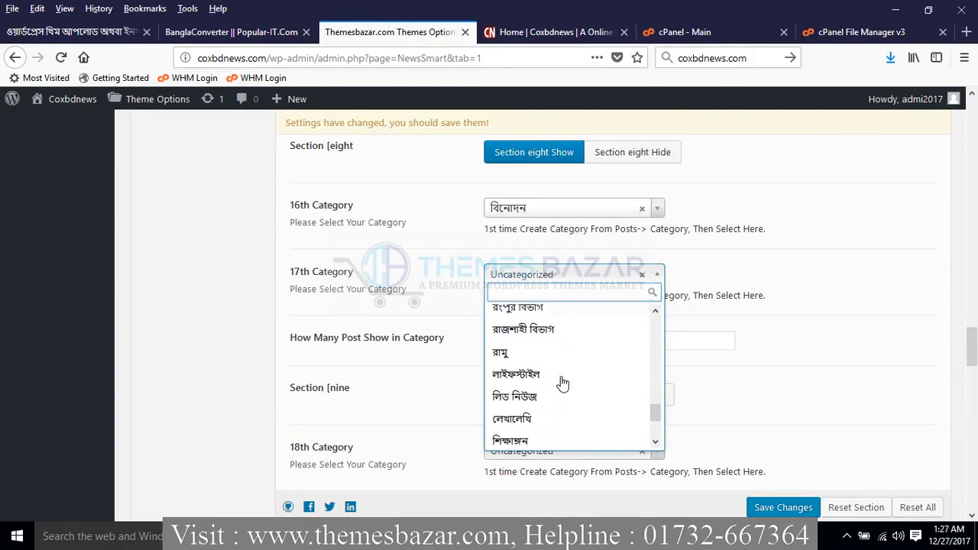
{"action": "scroll", "coordinate": [564, 382], "scroll_direction": "down", "scroll_amount": 1}
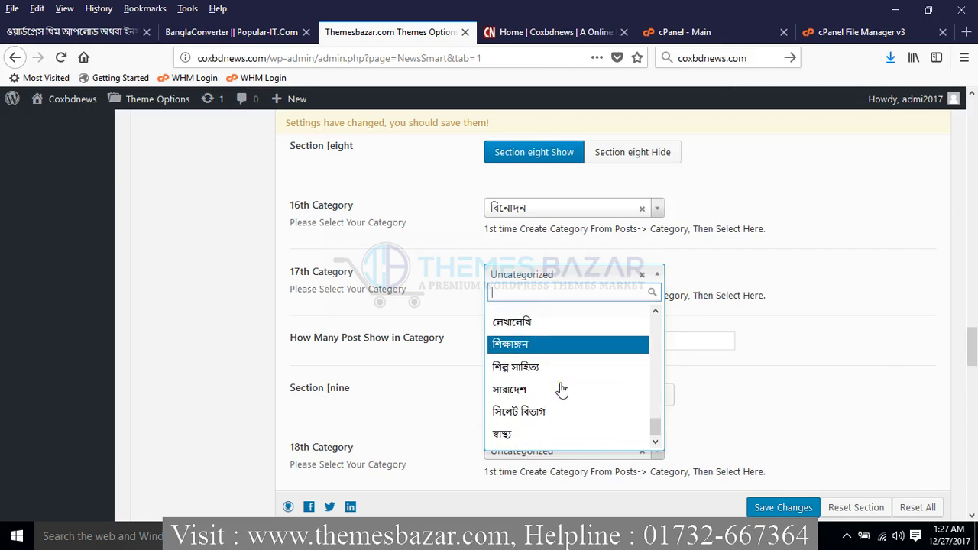
{"action": "left_click", "coordinate": [538, 434]}
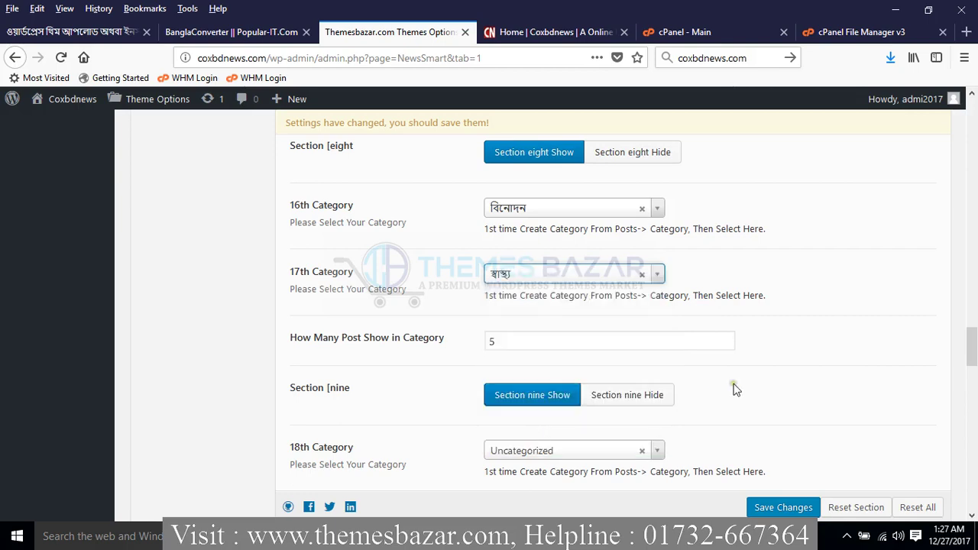
{"action": "scroll", "coordinate": [733, 390], "scroll_direction": "down", "scroll_amount": 5}
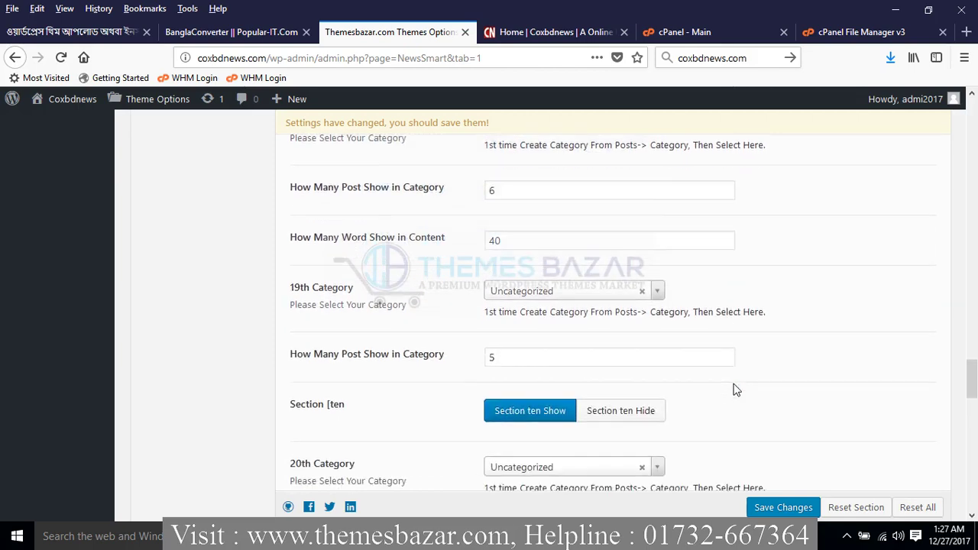
{"action": "left_click", "coordinate": [783, 508]}
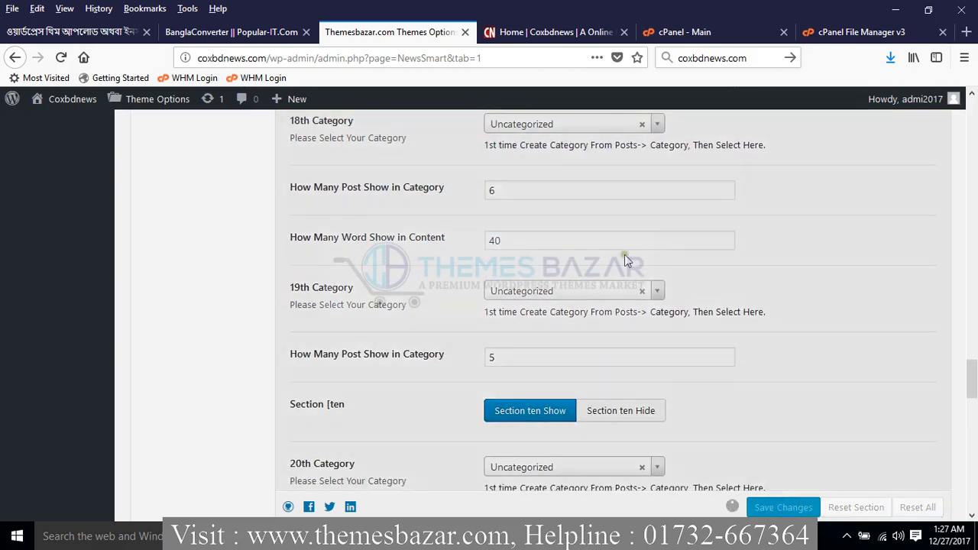
Step: Reload the Coxbdnews homepage, scroll through the saved বিনোদন and স্বাস্থ্য sections, then return to Theme Options
{"action": "left_click", "coordinate": [556, 32]}
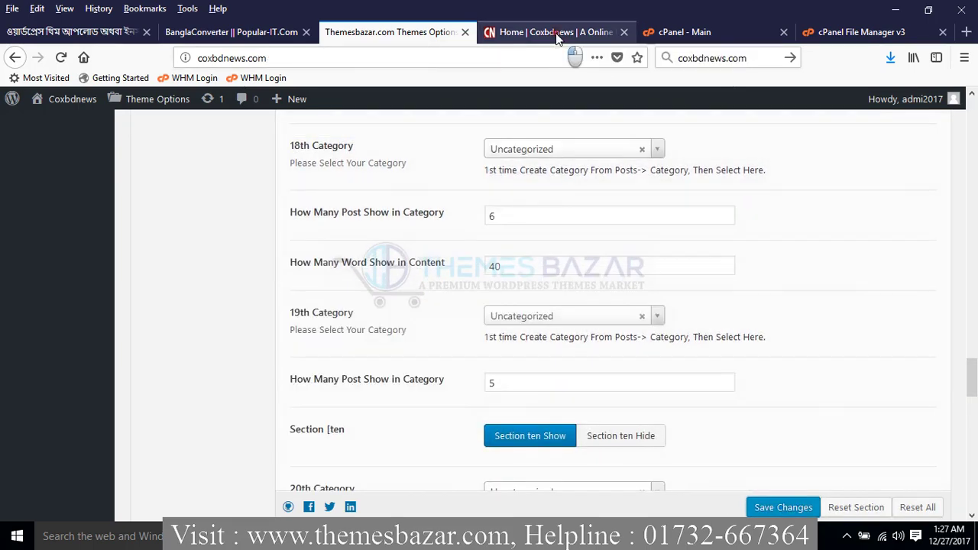
{"action": "right_click", "coordinate": [559, 35]}
{"action": "left_click", "coordinate": [600, 44]}
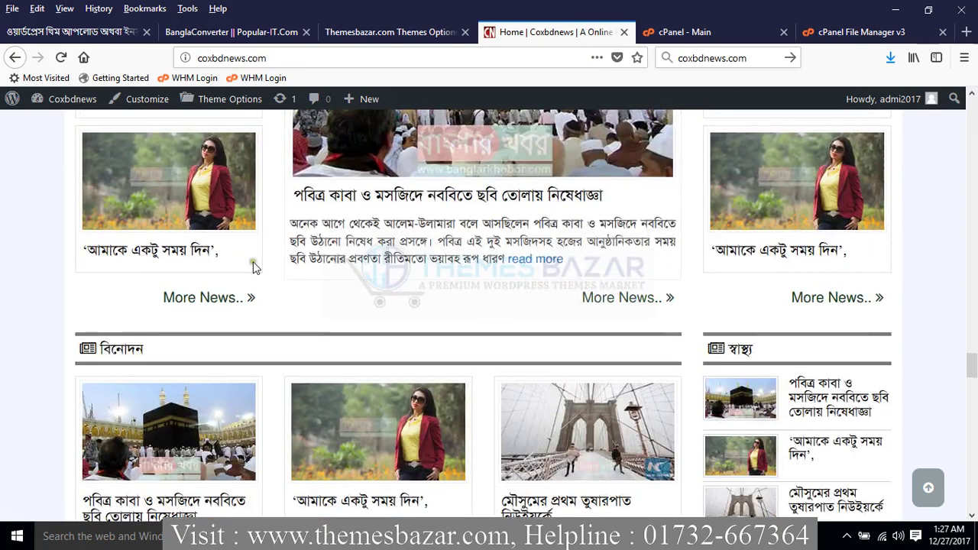
{"action": "scroll", "coordinate": [787, 339], "scroll_direction": "down", "scroll_amount": 5}
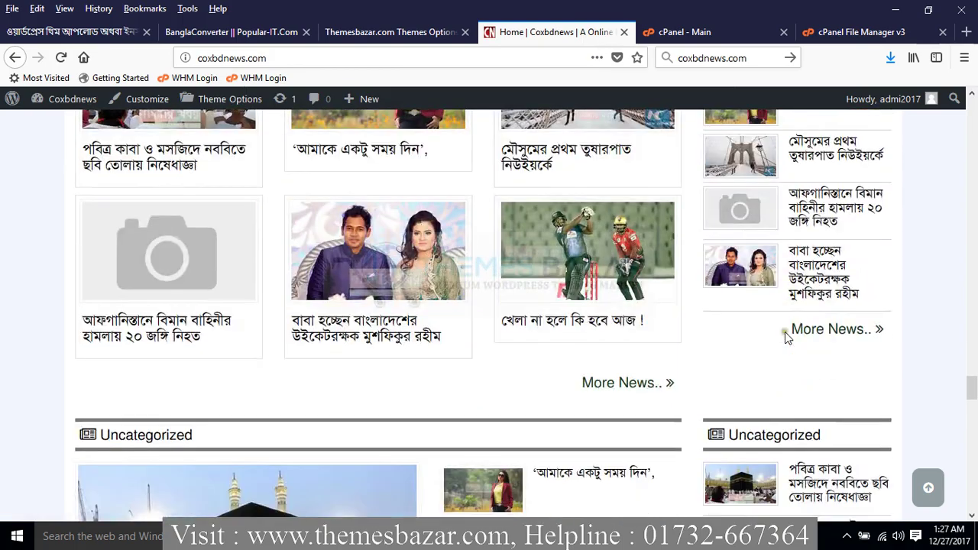
{"action": "scroll", "coordinate": [198, 330], "scroll_direction": "down", "scroll_amount": 2}
{"action": "scroll", "coordinate": [781, 284], "scroll_direction": "down", "scroll_amount": 3}
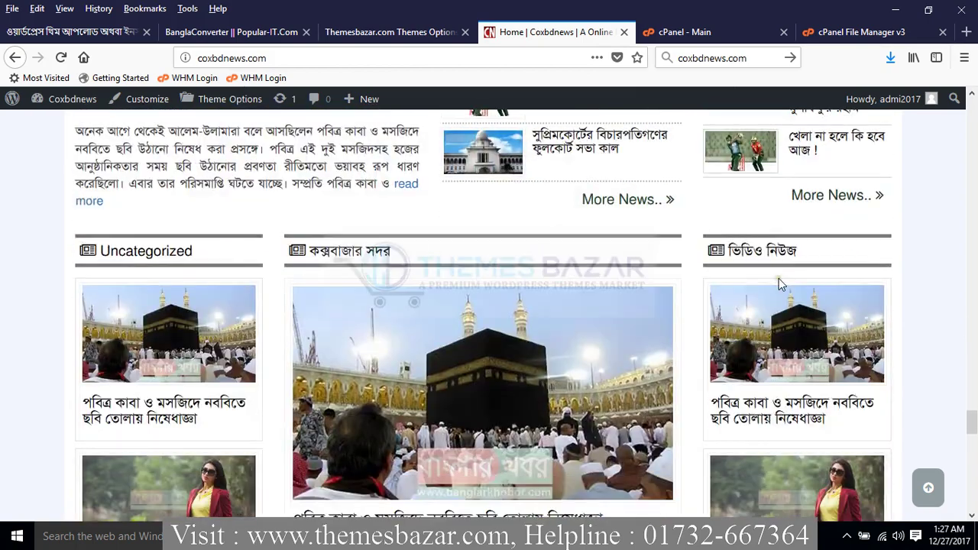
{"action": "scroll", "coordinate": [132, 287], "scroll_direction": "up", "scroll_amount": 5}
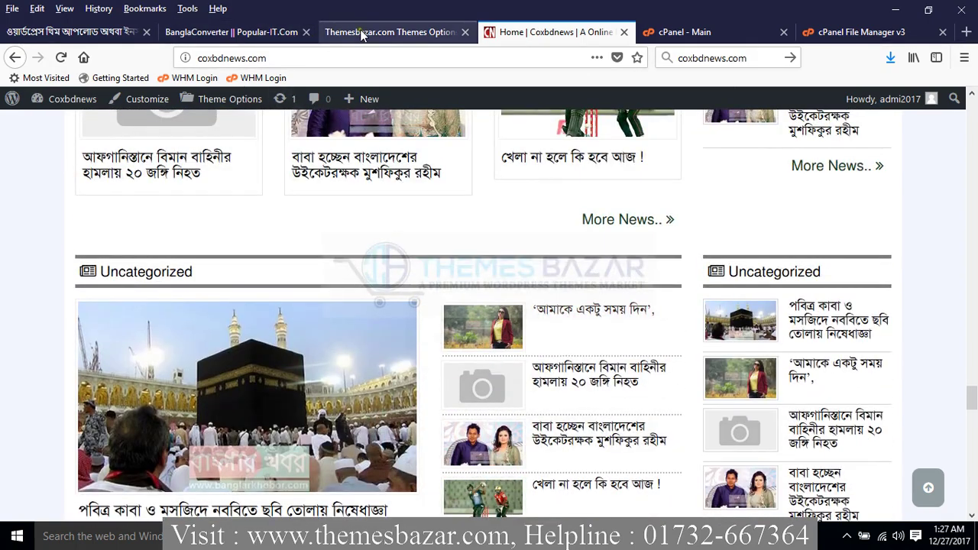
{"action": "left_click", "coordinate": [361, 32]}
{"action": "scroll", "coordinate": [588, 371], "scroll_direction": "down", "scroll_amount": 4}
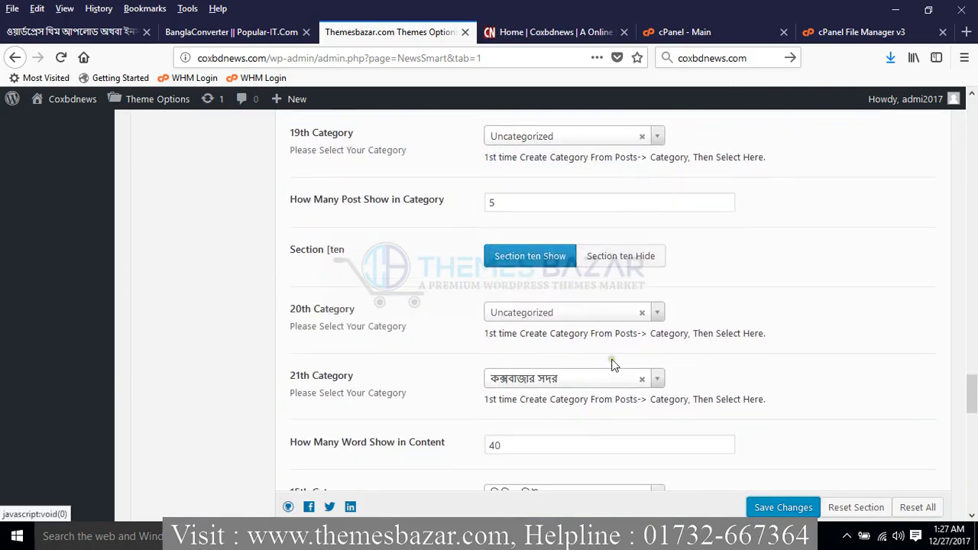
Step: Try several categories in the 18th and 19th Category dropdowns, including কবিতা-ছড়া and ঢাকা বিভাগ
{"action": "scroll", "coordinate": [612, 367], "scroll_direction": "up", "scroll_amount": 3}
{"action": "left_click", "coordinate": [603, 206]}
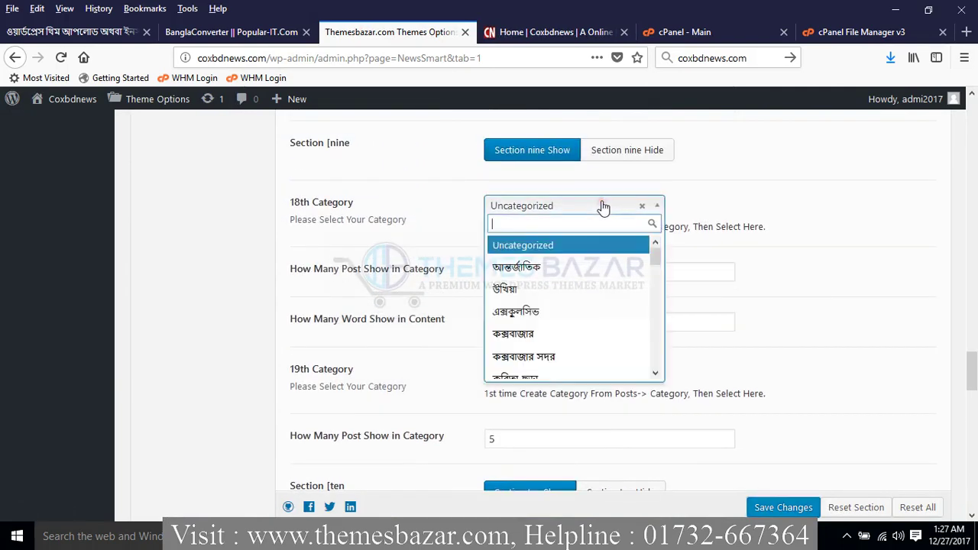
{"action": "scroll", "coordinate": [552, 301], "scroll_direction": "down", "scroll_amount": 3}
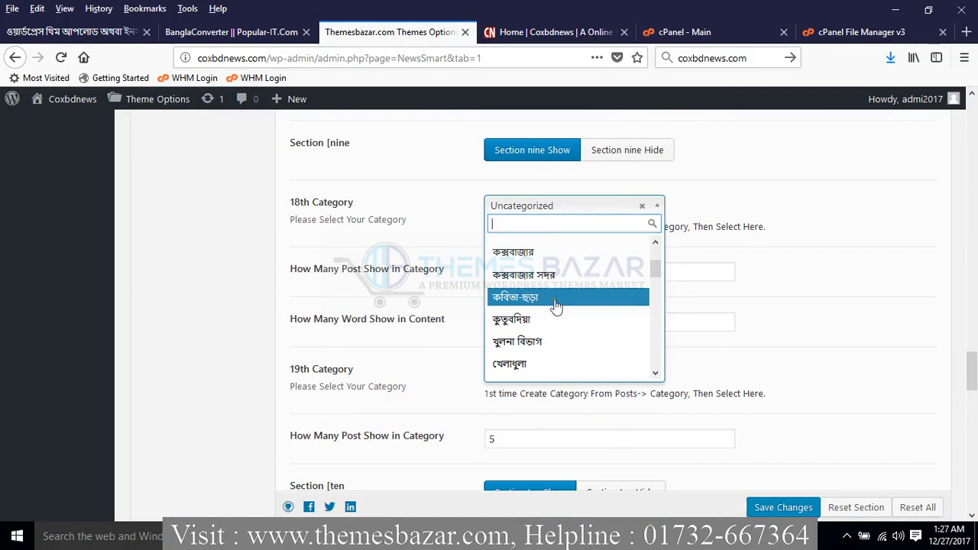
{"action": "left_click", "coordinate": [556, 298]}
{"action": "scroll", "coordinate": [616, 310], "scroll_direction": "down", "scroll_amount": 2}
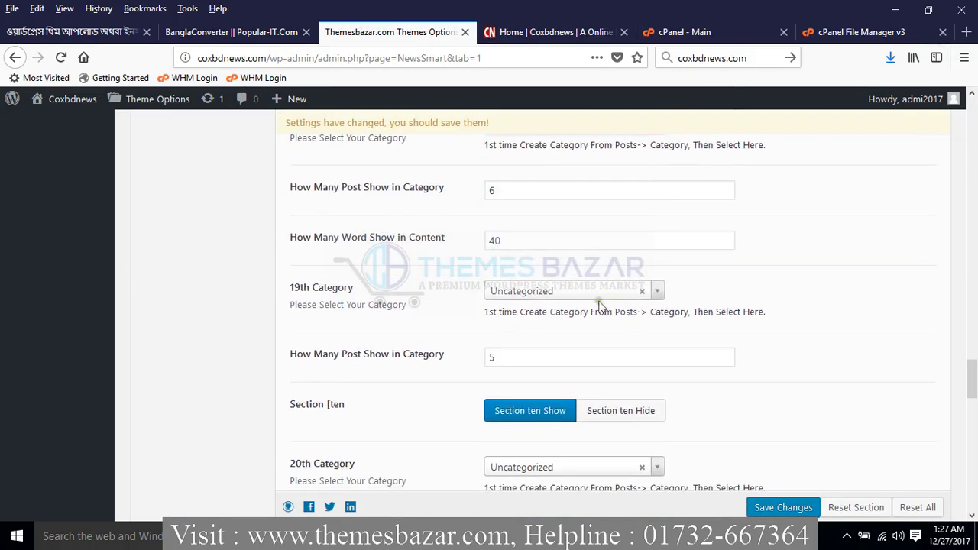
{"action": "left_click", "coordinate": [594, 300]}
{"action": "scroll", "coordinate": [566, 358], "scroll_direction": "down", "scroll_amount": 4}
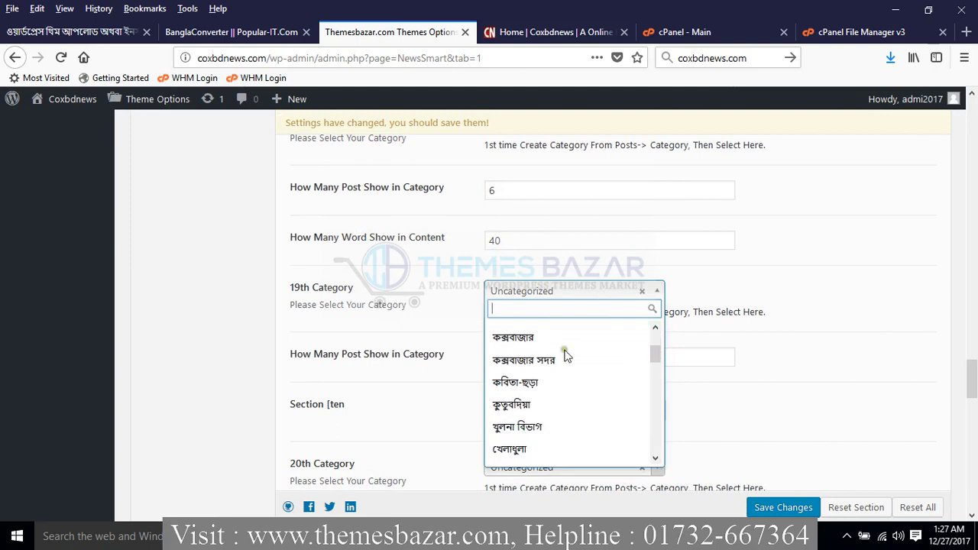
{"action": "scroll", "coordinate": [564, 363], "scroll_direction": "down", "scroll_amount": 1}
{"action": "scroll", "coordinate": [539, 399], "scroll_direction": "down", "scroll_amount": 3}
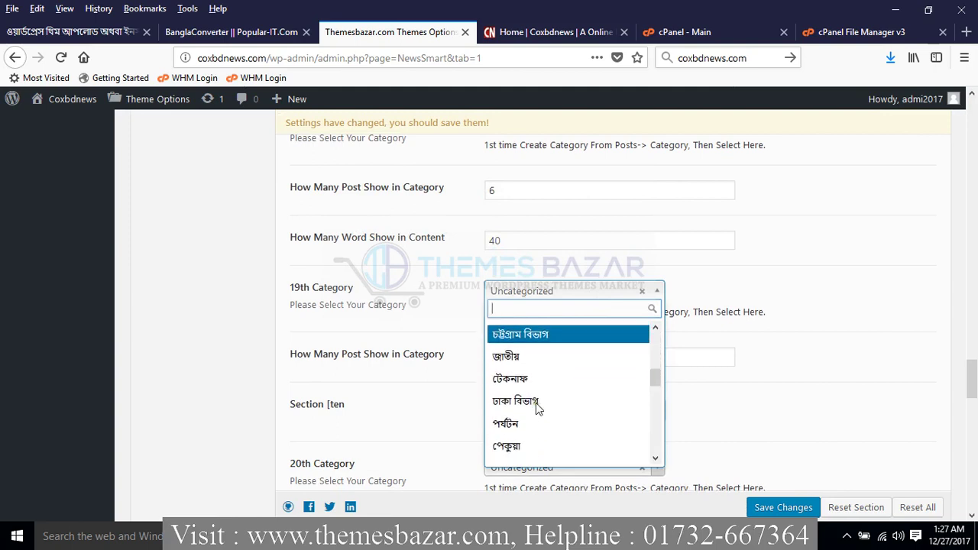
{"action": "scroll", "coordinate": [551, 390], "scroll_direction": "down", "scroll_amount": 2}
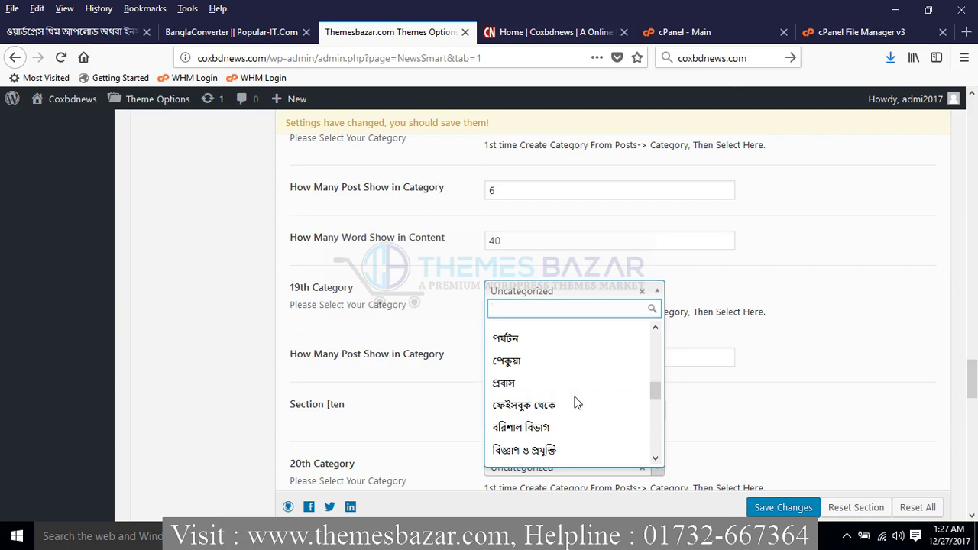
{"action": "scroll", "coordinate": [577, 403], "scroll_direction": "down", "scroll_amount": 3}
{"action": "scroll", "coordinate": [575, 403], "scroll_direction": "up", "scroll_amount": 2}
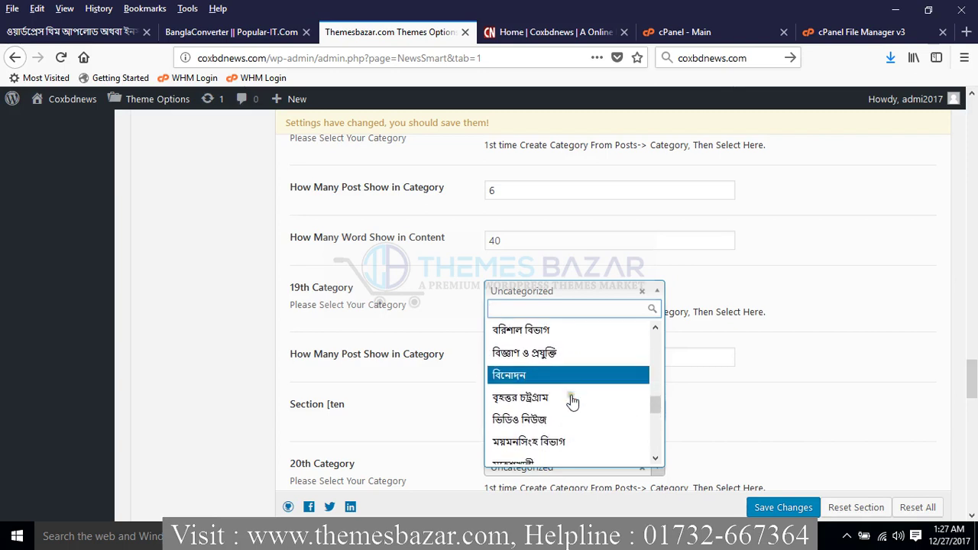
{"action": "scroll", "coordinate": [574, 403], "scroll_direction": "down", "scroll_amount": 2}
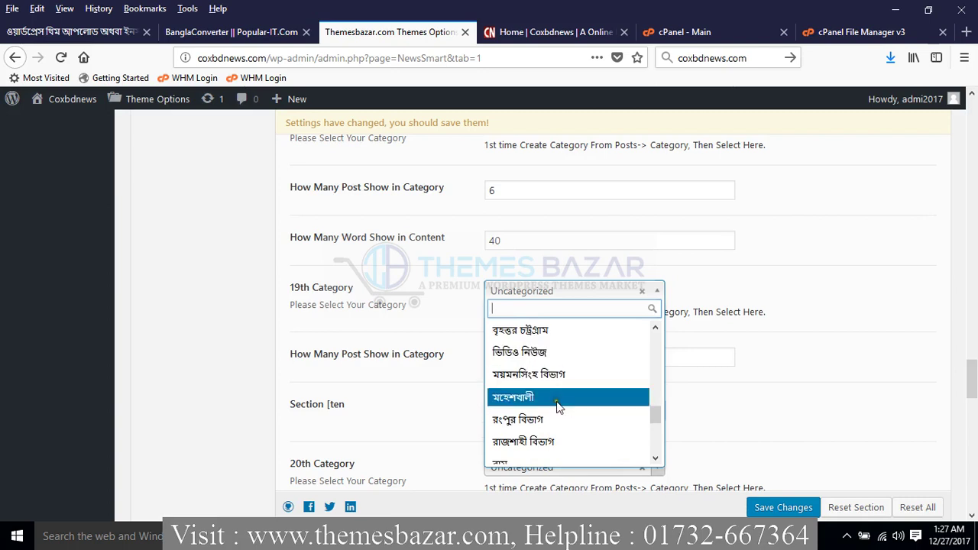
{"action": "scroll", "coordinate": [561, 400], "scroll_direction": "down", "scroll_amount": 3}
{"action": "scroll", "coordinate": [555, 392], "scroll_direction": "down", "scroll_amount": 2}
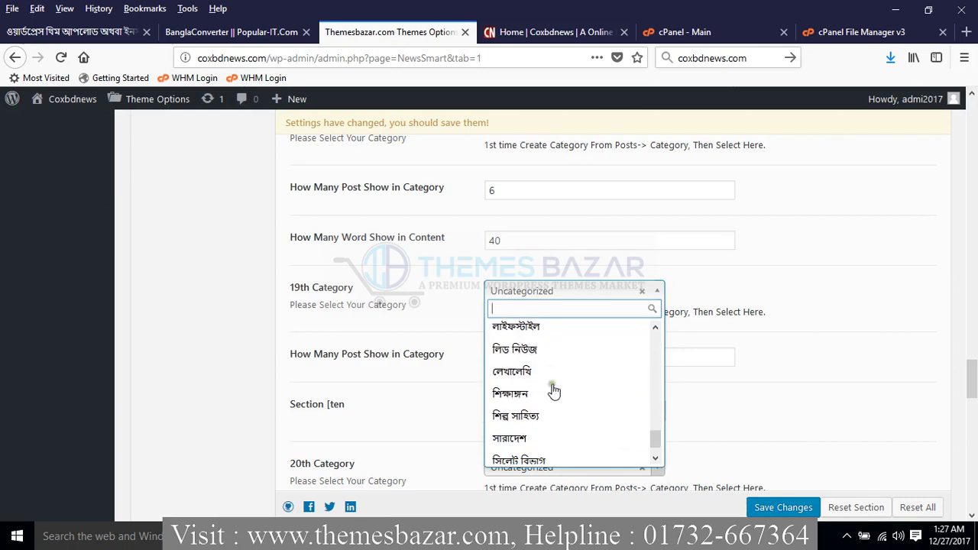
{"action": "left_click", "coordinate": [541, 389]}
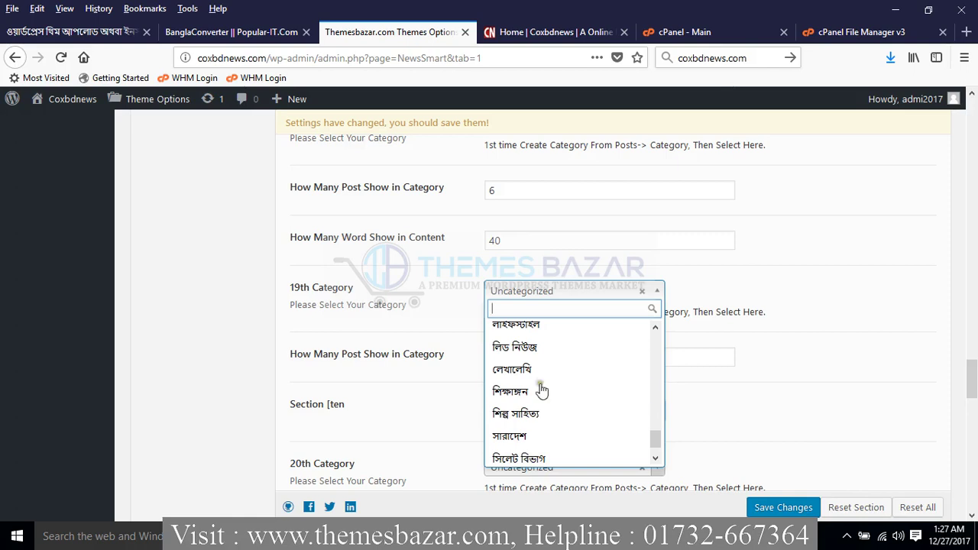
{"action": "scroll", "coordinate": [541, 398], "scroll_direction": "down", "scroll_amount": 1}
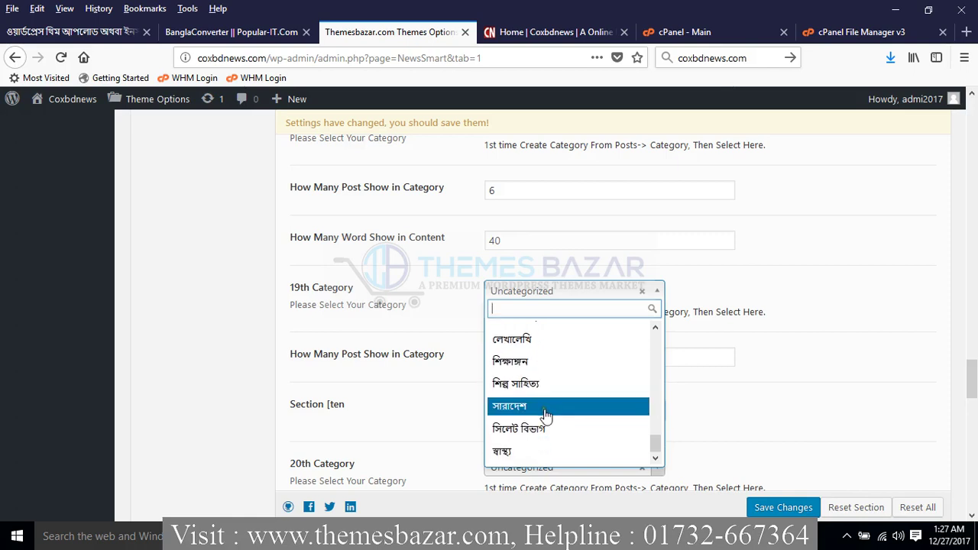
{"action": "scroll", "coordinate": [548, 417], "scroll_direction": "up", "scroll_amount": 2}
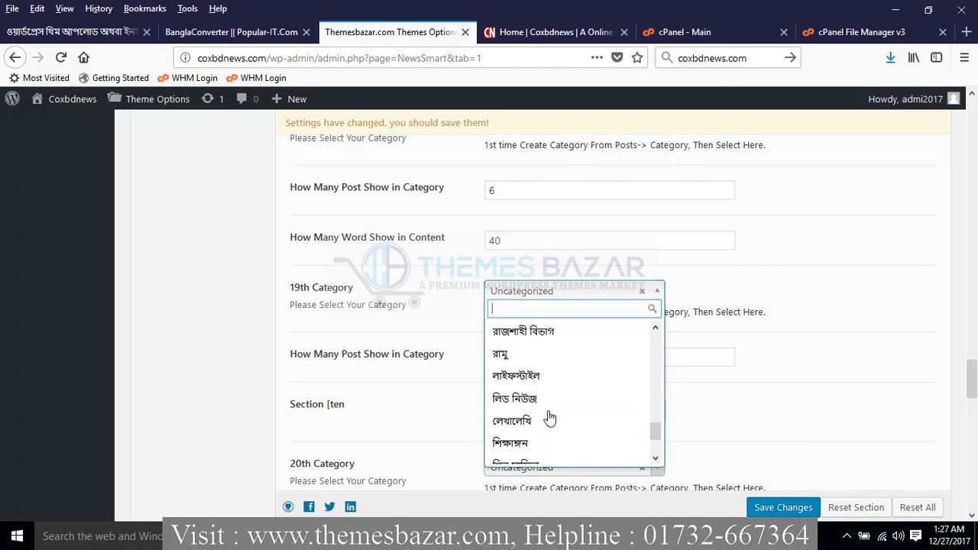
{"action": "scroll", "coordinate": [550, 418], "scroll_direction": "up", "scroll_amount": 2}
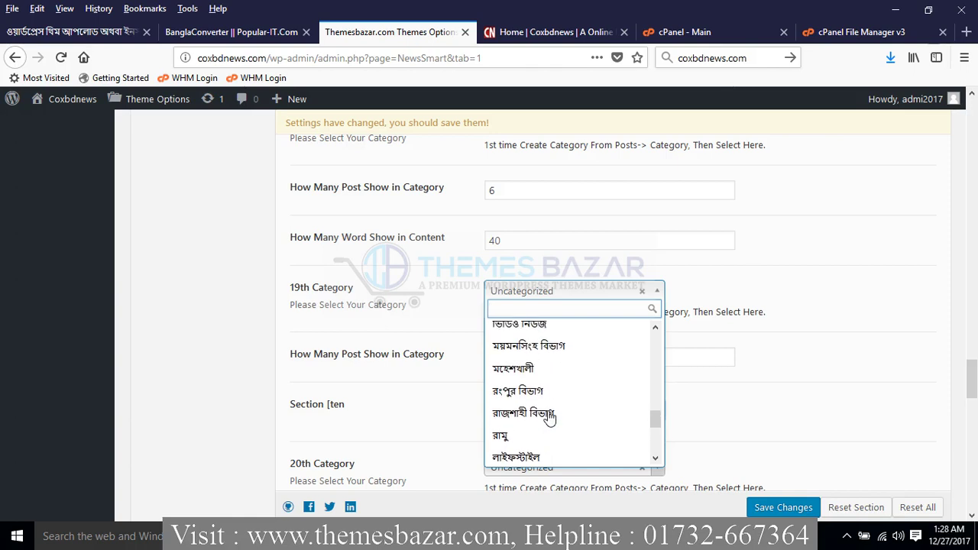
{"action": "scroll", "coordinate": [557, 402], "scroll_direction": "up", "scroll_amount": 5}
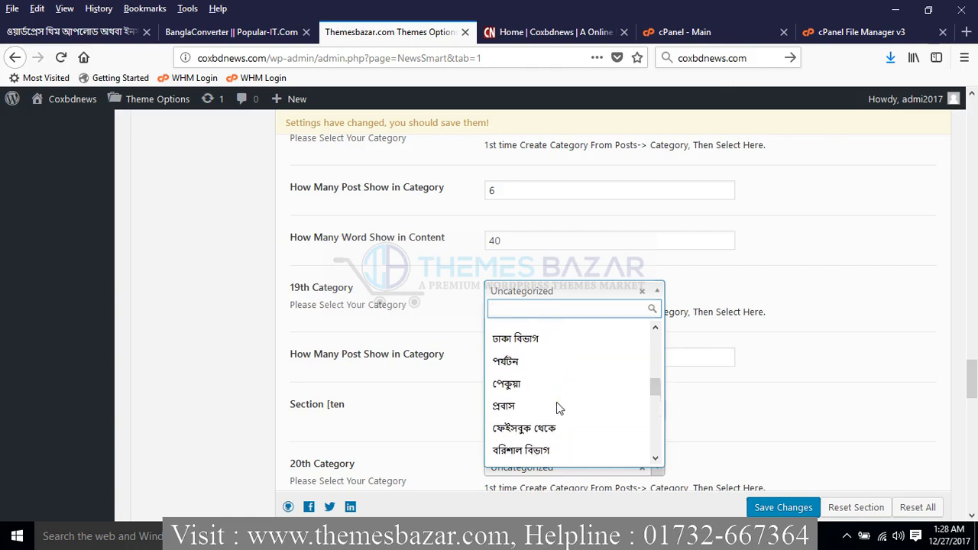
{"action": "scroll", "coordinate": [558, 409], "scroll_direction": "up", "scroll_amount": 1}
{"action": "scroll", "coordinate": [558, 409], "scroll_direction": "up", "scroll_amount": 2}
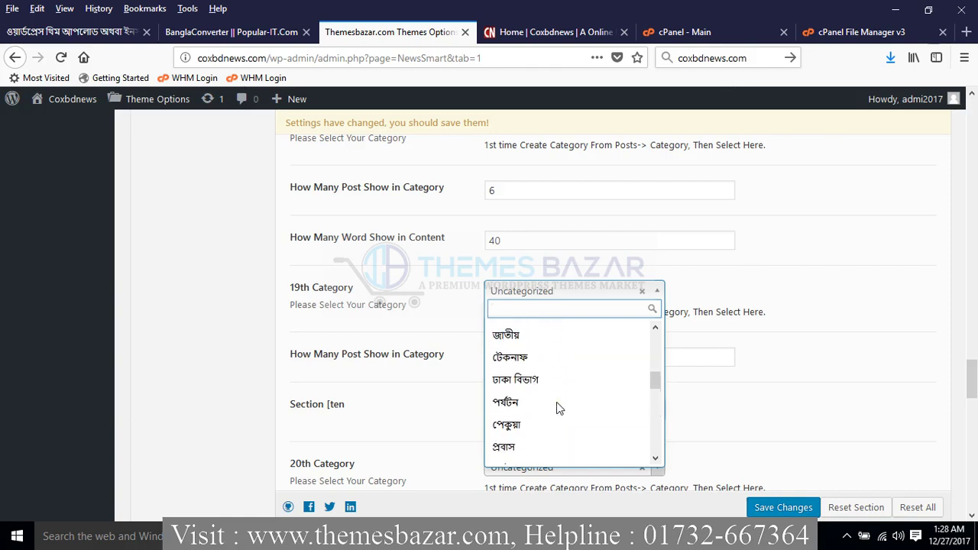
{"action": "scroll", "coordinate": [558, 409], "scroll_direction": "up", "scroll_amount": 5}
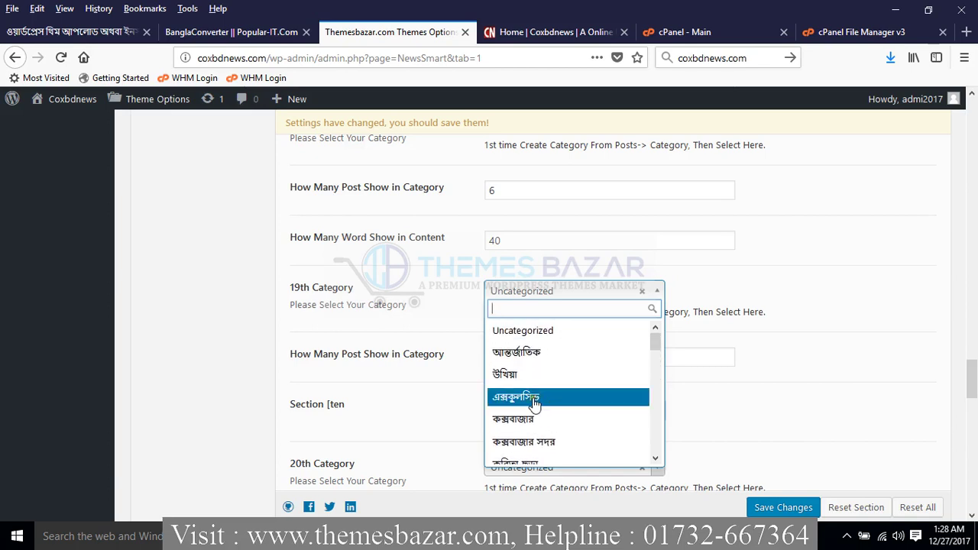
{"action": "scroll", "coordinate": [543, 397], "scroll_direction": "down", "scroll_amount": 2}
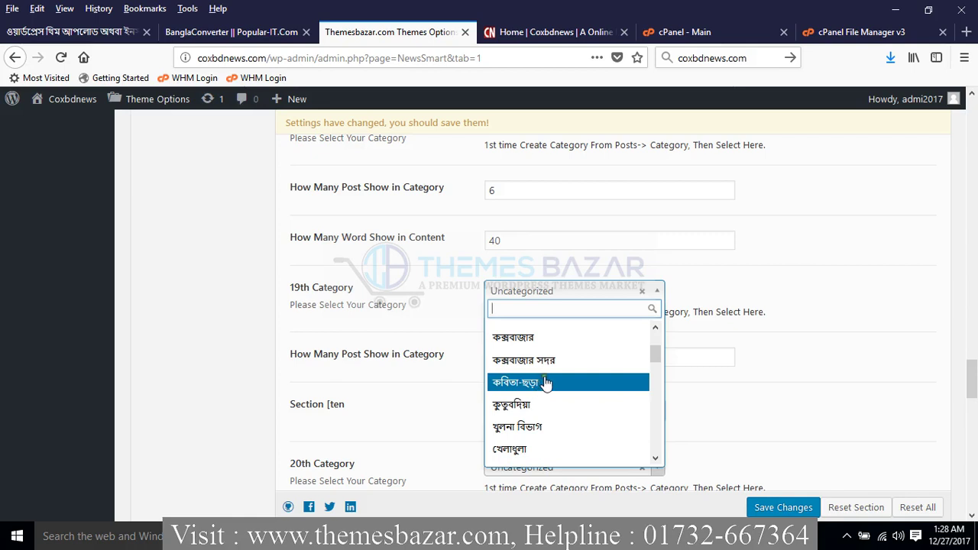
{"action": "left_click", "coordinate": [551, 378]}
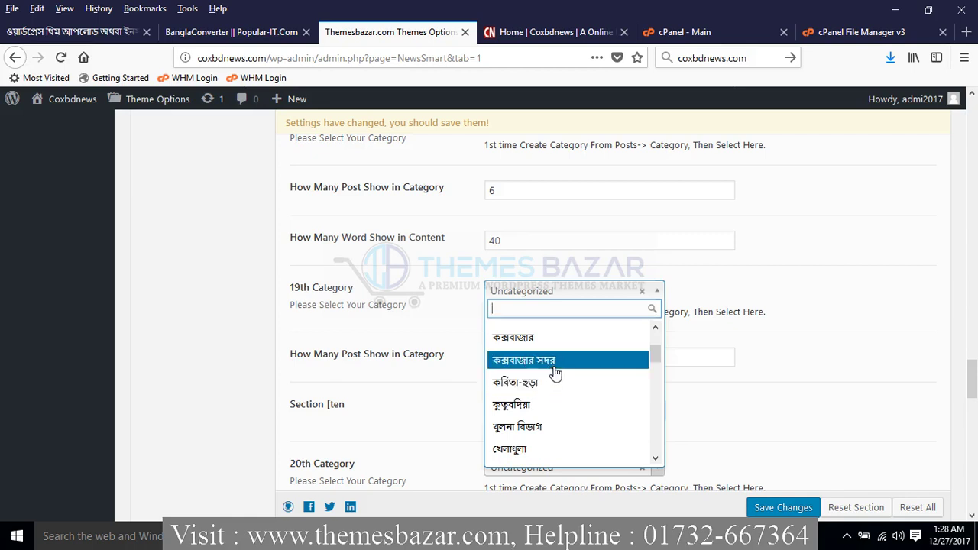
{"action": "left_click", "coordinate": [558, 395]}
{"action": "scroll", "coordinate": [558, 402], "scroll_direction": "down", "scroll_amount": 5}
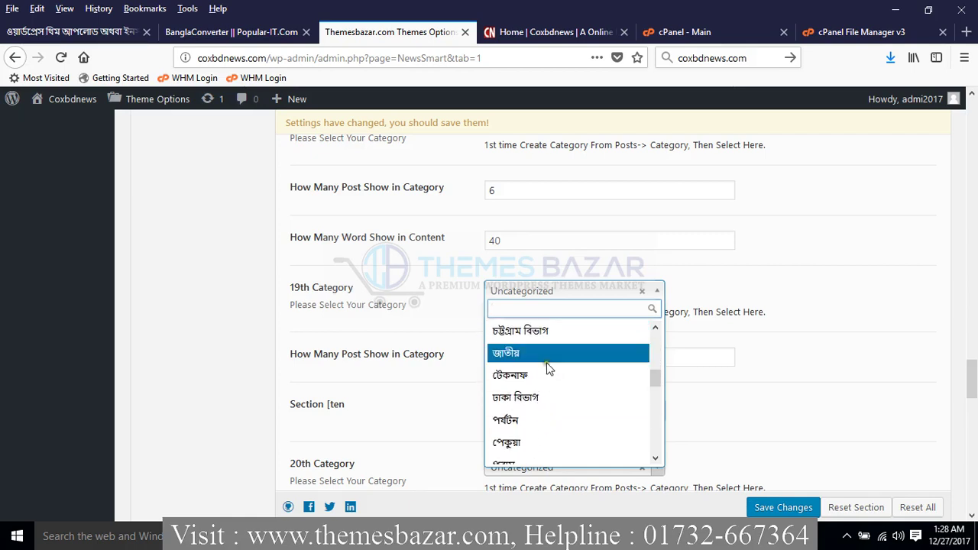
{"action": "scroll", "coordinate": [547, 364], "scroll_direction": "down", "scroll_amount": 2}
{"action": "scroll", "coordinate": [546, 364], "scroll_direction": "down", "scroll_amount": 2}
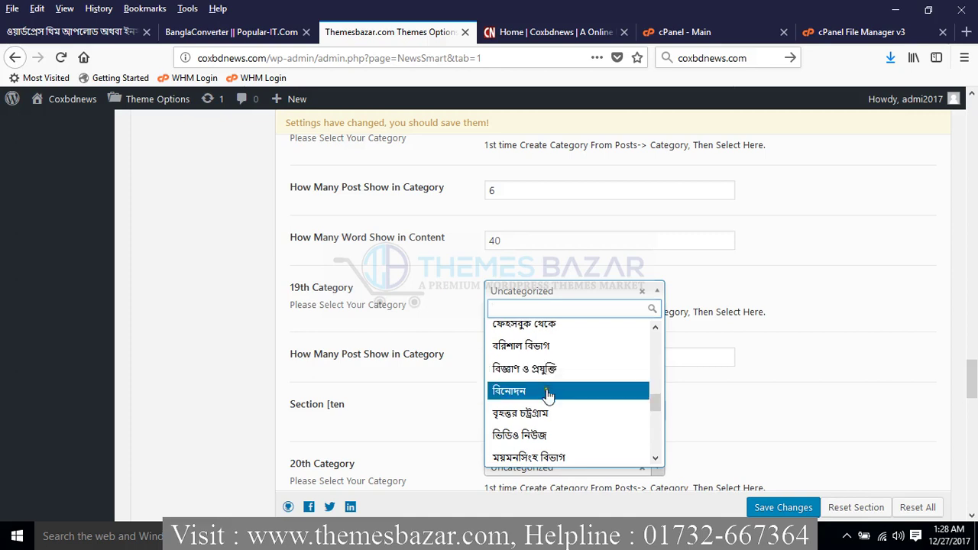
{"action": "scroll", "coordinate": [549, 397], "scroll_direction": "down", "scroll_amount": 3}
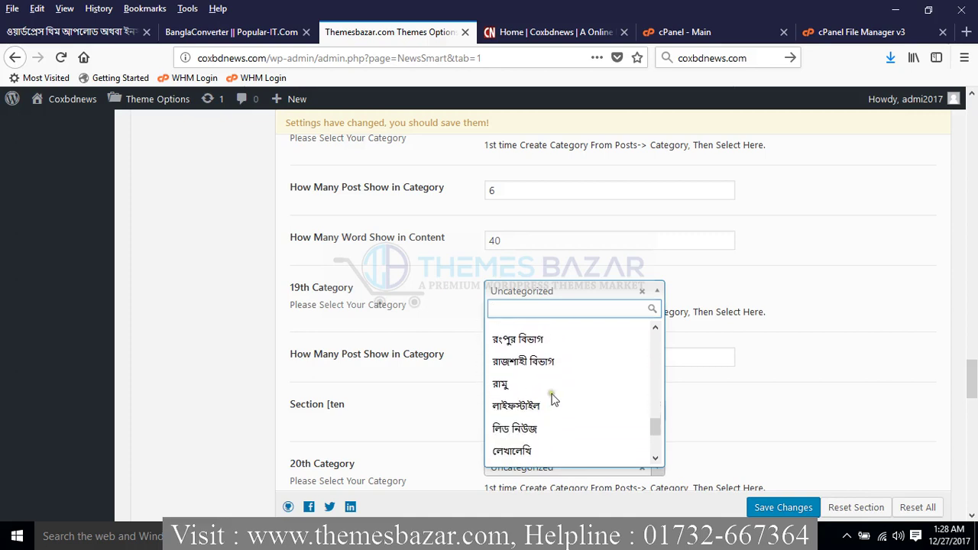
{"action": "scroll", "coordinate": [552, 398], "scroll_direction": "down", "scroll_amount": 1}
{"action": "scroll", "coordinate": [553, 401], "scroll_direction": "down", "scroll_amount": 1}
{"action": "scroll", "coordinate": [554, 401], "scroll_direction": "down", "scroll_amount": 1}
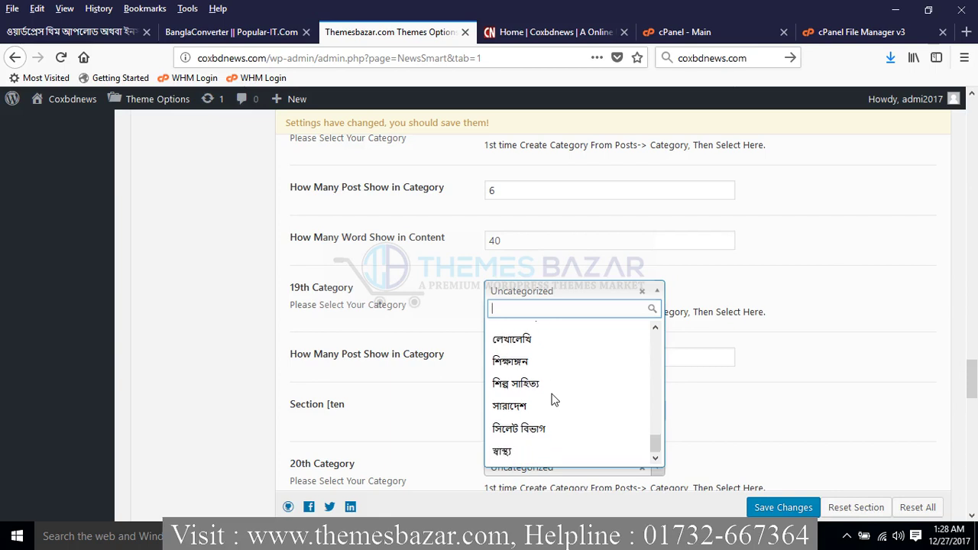
{"action": "scroll", "coordinate": [553, 400], "scroll_direction": "up", "scroll_amount": 4}
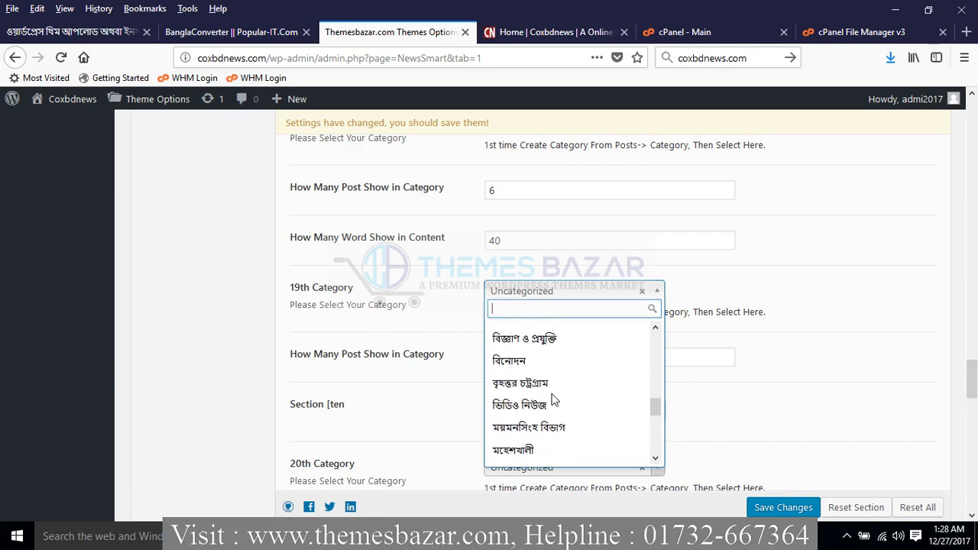
{"action": "scroll", "coordinate": [553, 401], "scroll_direction": "up", "scroll_amount": 6}
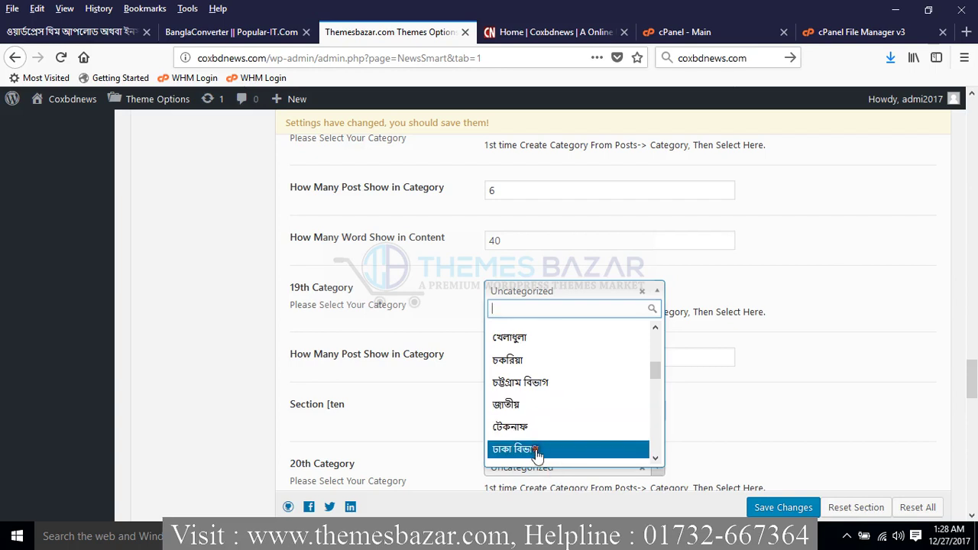
{"action": "left_click", "coordinate": [538, 453]}
Step: Set the 19th Category to কবিতা-ছড়া
{"action": "scroll", "coordinate": [626, 340], "scroll_direction": "down", "scroll_amount": 2}
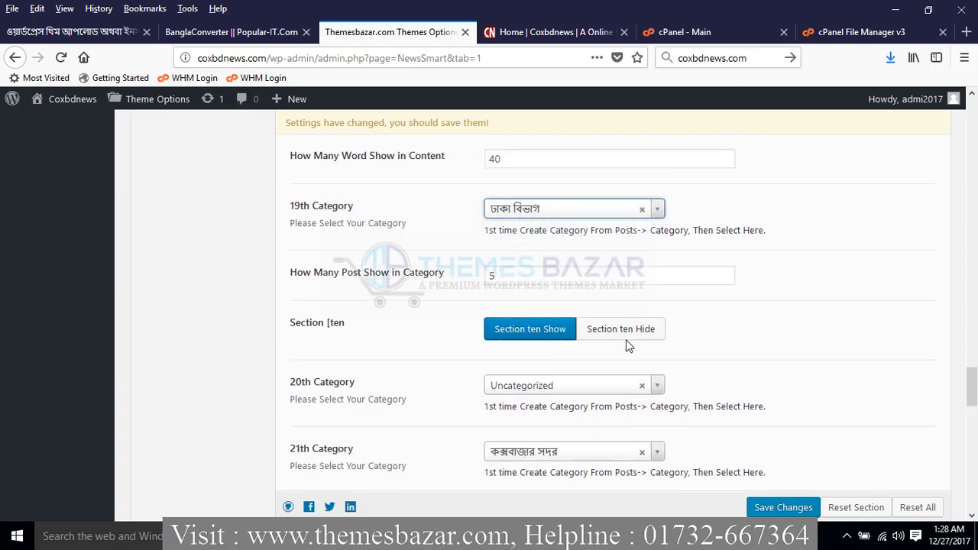
{"action": "scroll", "coordinate": [601, 375], "scroll_direction": "down", "scroll_amount": 2}
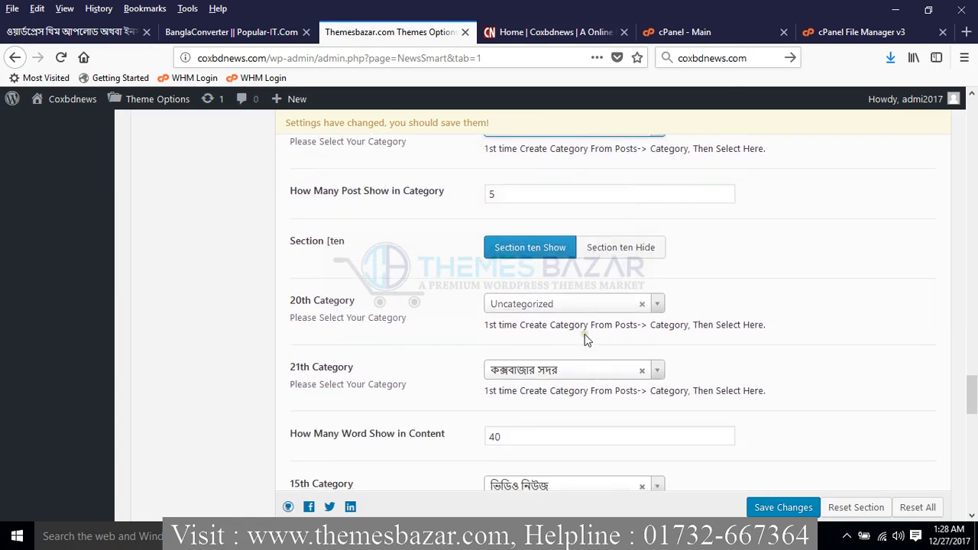
{"action": "scroll", "coordinate": [588, 338], "scroll_direction": "up", "scroll_amount": 6}
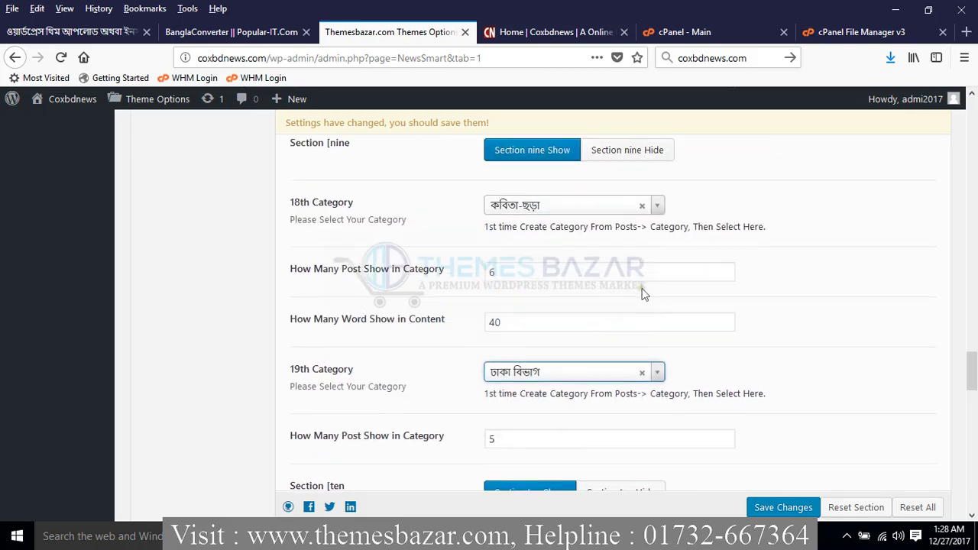
{"action": "scroll", "coordinate": [644, 292], "scroll_direction": "down", "scroll_amount": 2}
{"action": "scroll", "coordinate": [577, 286], "scroll_direction": "up", "scroll_amount": 2}
{"action": "left_click", "coordinate": [569, 373]}
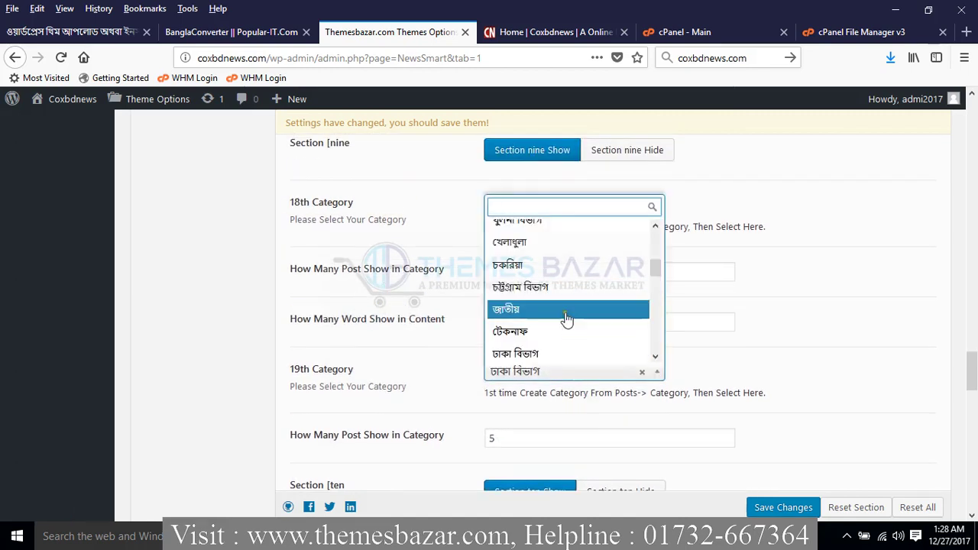
{"action": "scroll", "coordinate": [563, 306], "scroll_direction": "up", "scroll_amount": 5}
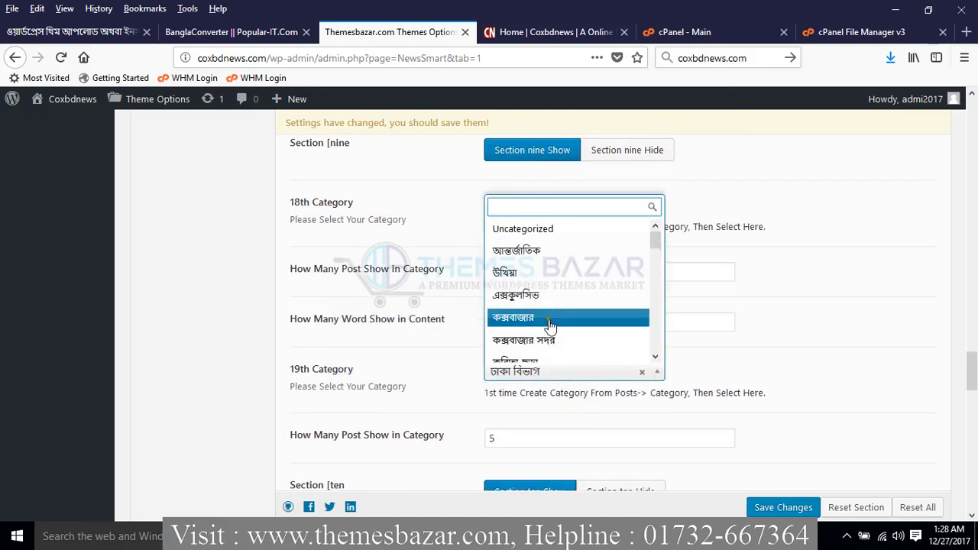
{"action": "scroll", "coordinate": [548, 321], "scroll_direction": "down", "scroll_amount": 2}
{"action": "left_click", "coordinate": [546, 292]}
{"action": "scroll", "coordinate": [612, 321], "scroll_direction": "up", "scroll_amount": 2}
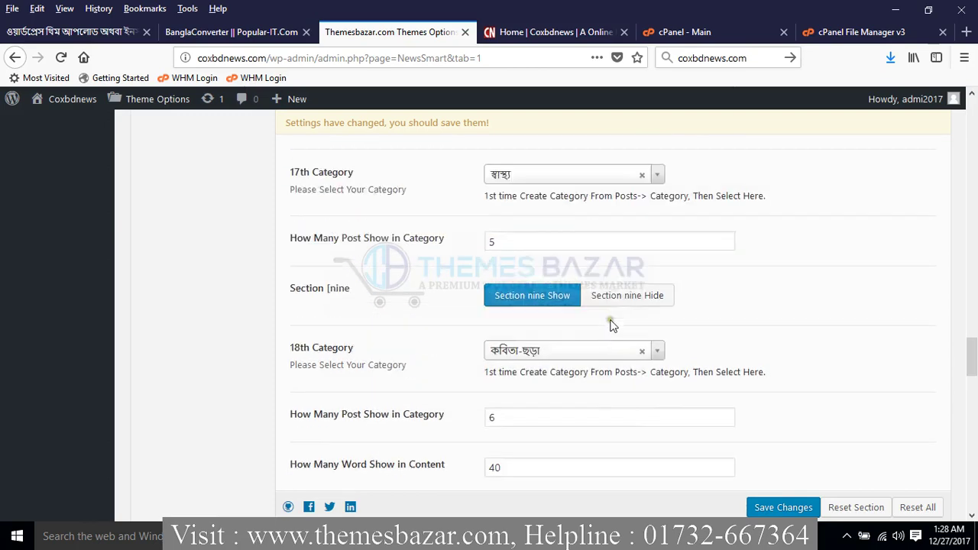
Step: Set the 18th Category to ঢাকা বিভাগ, leaving the 17th unchanged
{"action": "left_click", "coordinate": [544, 193]}
{"action": "left_click", "coordinate": [544, 193]}
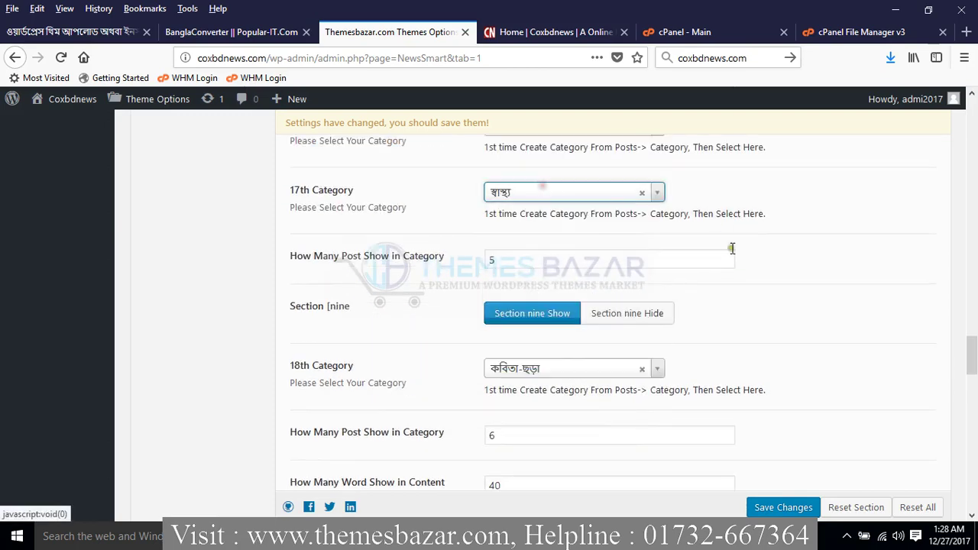
{"action": "scroll", "coordinate": [716, 281], "scroll_direction": "down", "scroll_amount": 2}
{"action": "scroll", "coordinate": [716, 281], "scroll_direction": "down", "scroll_amount": 2}
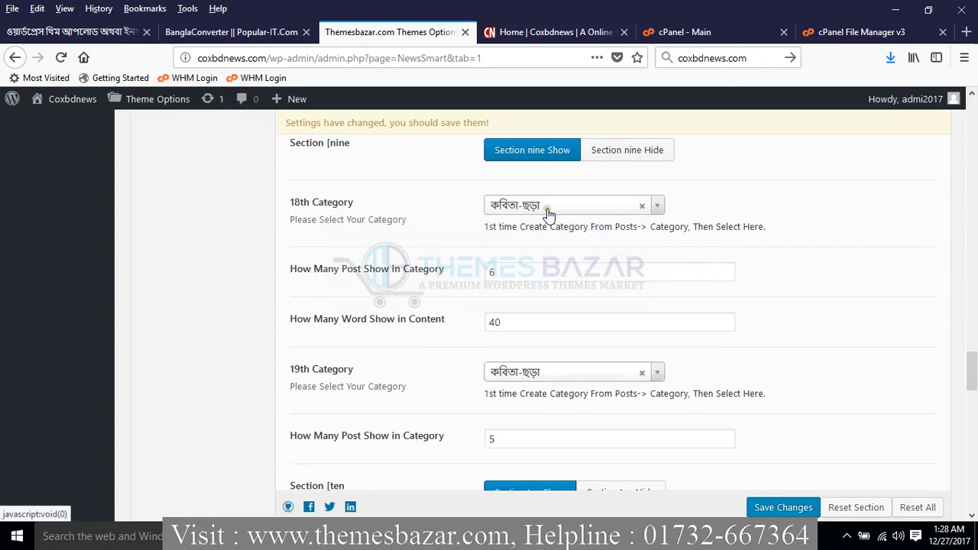
{"action": "left_click", "coordinate": [548, 213]}
{"action": "scroll", "coordinate": [550, 290], "scroll_direction": "down", "scroll_amount": 6}
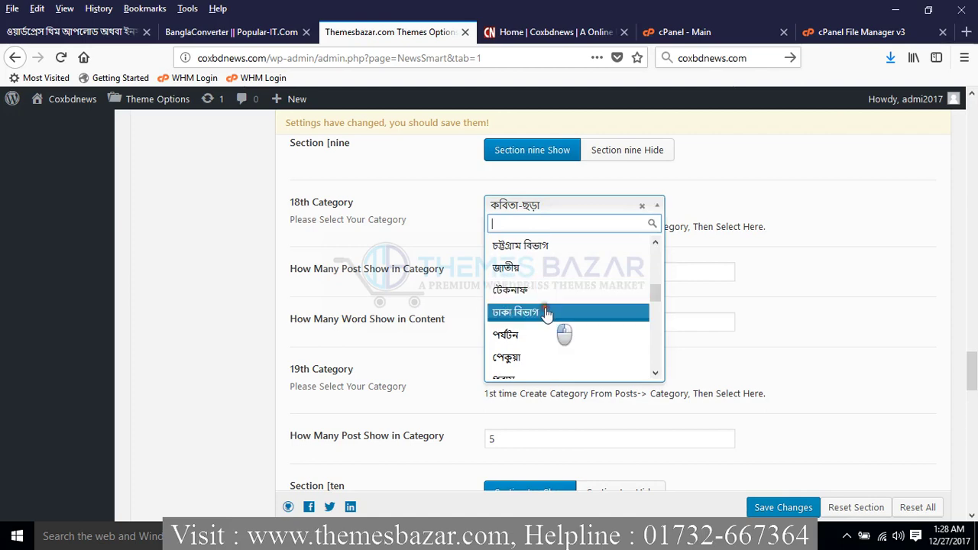
{"action": "left_click", "coordinate": [546, 312]}
{"action": "scroll", "coordinate": [703, 319], "scroll_direction": "down", "scroll_amount": 3}
{"action": "scroll", "coordinate": [704, 319], "scroll_direction": "down", "scroll_amount": 2}
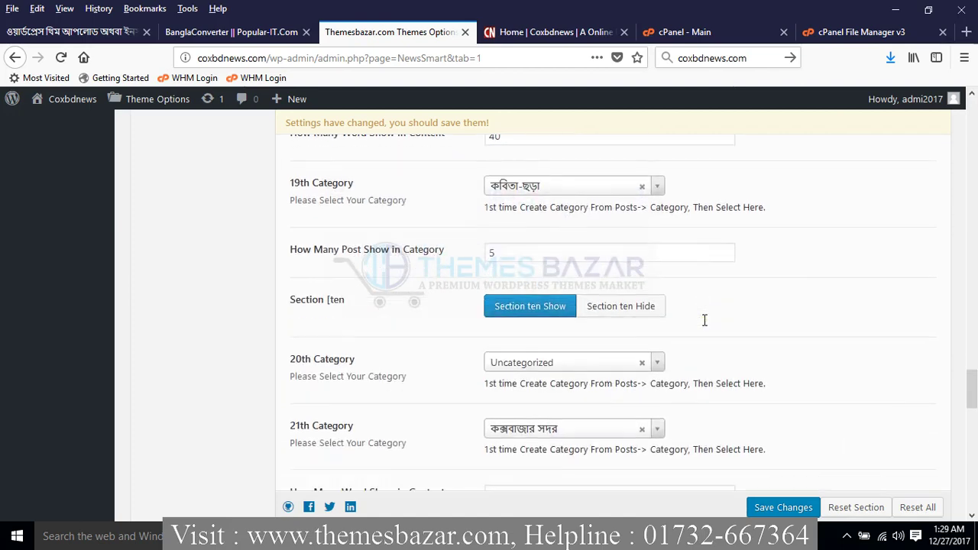
Step: Set the 20th Category to সিলেট বিভাগ and save the theme options
{"action": "left_click", "coordinate": [559, 229]}
{"action": "scroll", "coordinate": [546, 313], "scroll_direction": "down", "scroll_amount": 3}
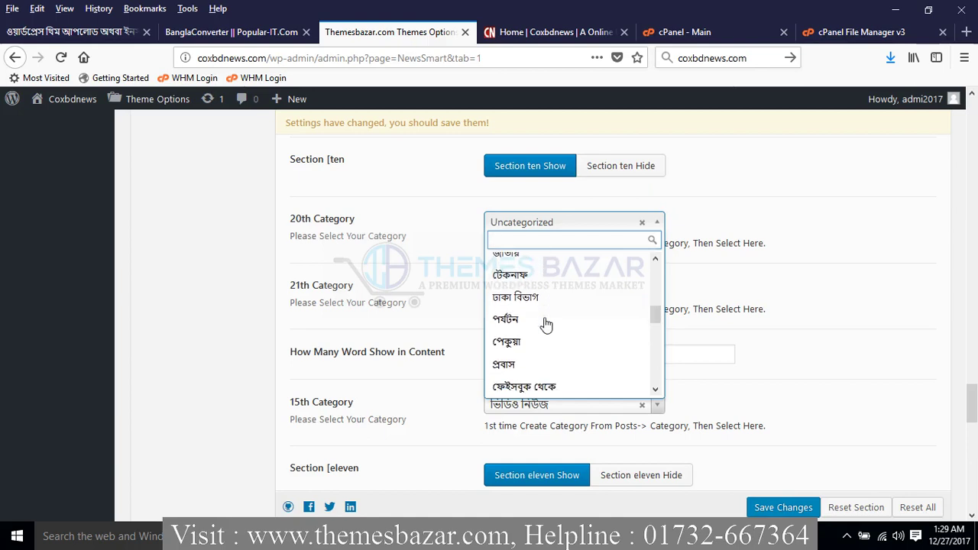
{"action": "scroll", "coordinate": [545, 325], "scroll_direction": "down", "scroll_amount": 1}
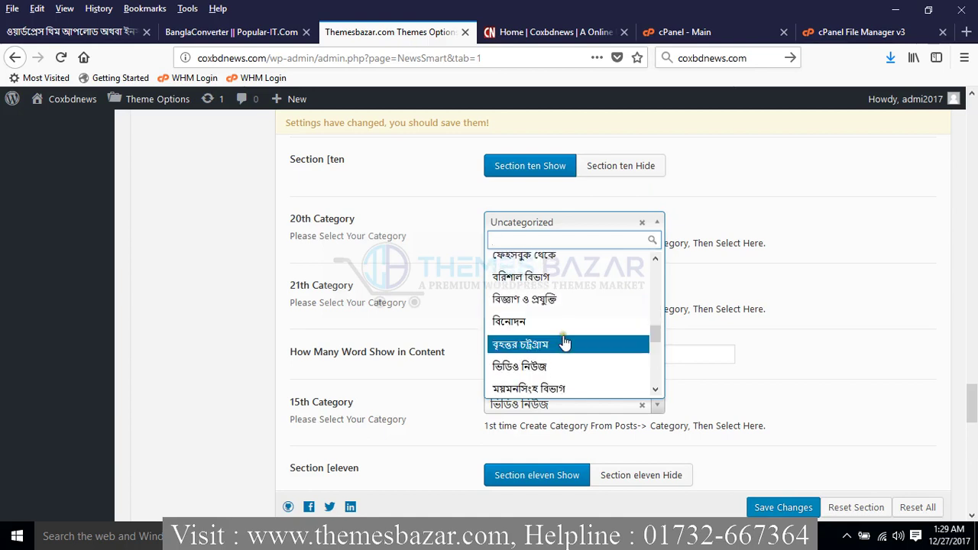
{"action": "scroll", "coordinate": [565, 344], "scroll_direction": "down", "scroll_amount": 3}
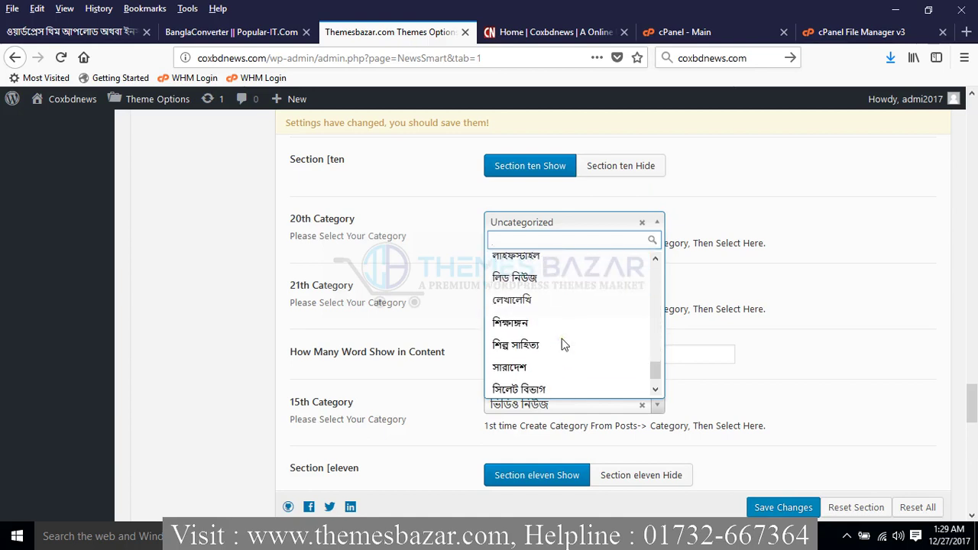
{"action": "scroll", "coordinate": [563, 336], "scroll_direction": "down", "scroll_amount": 1}
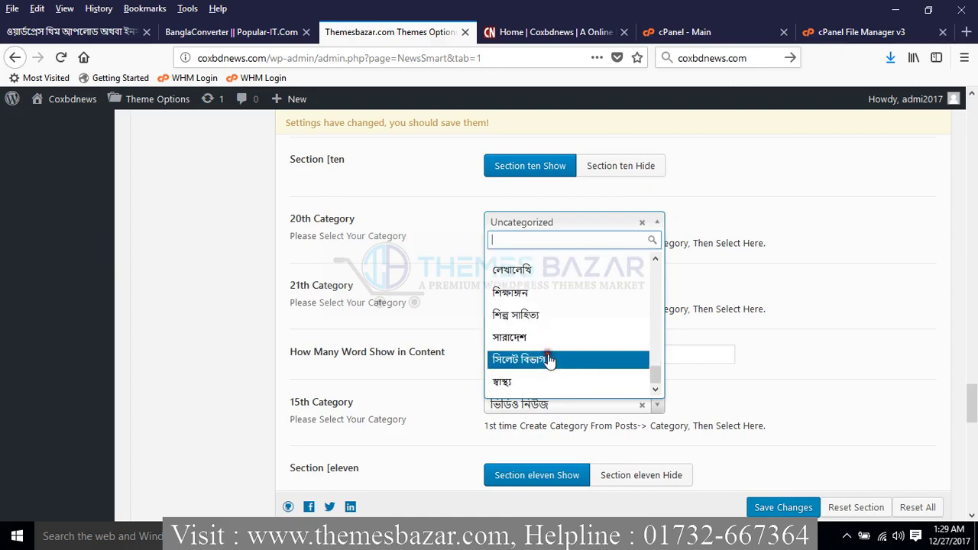
{"action": "left_click", "coordinate": [551, 361]}
{"action": "scroll", "coordinate": [764, 423], "scroll_direction": "down", "scroll_amount": 4}
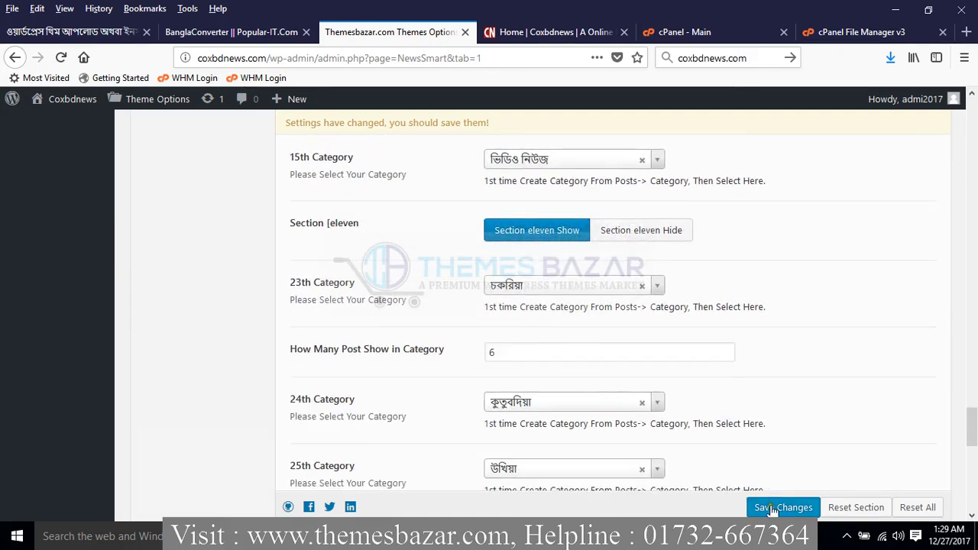
{"action": "left_click", "coordinate": [773, 509]}
Step: Reload the Coxbdnews homepage to load the newly assigned category sections
{"action": "left_click", "coordinate": [533, 32]}
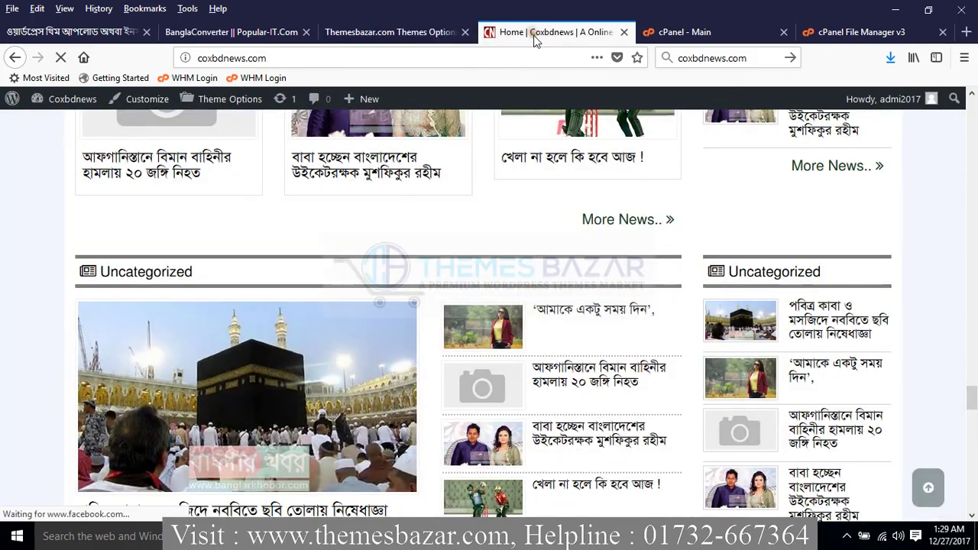
{"action": "scroll", "coordinate": [489, 164], "scroll_direction": "down", "scroll_amount": 10}
{"action": "scroll", "coordinate": [490, 161], "scroll_direction": "up", "scroll_amount": 15}
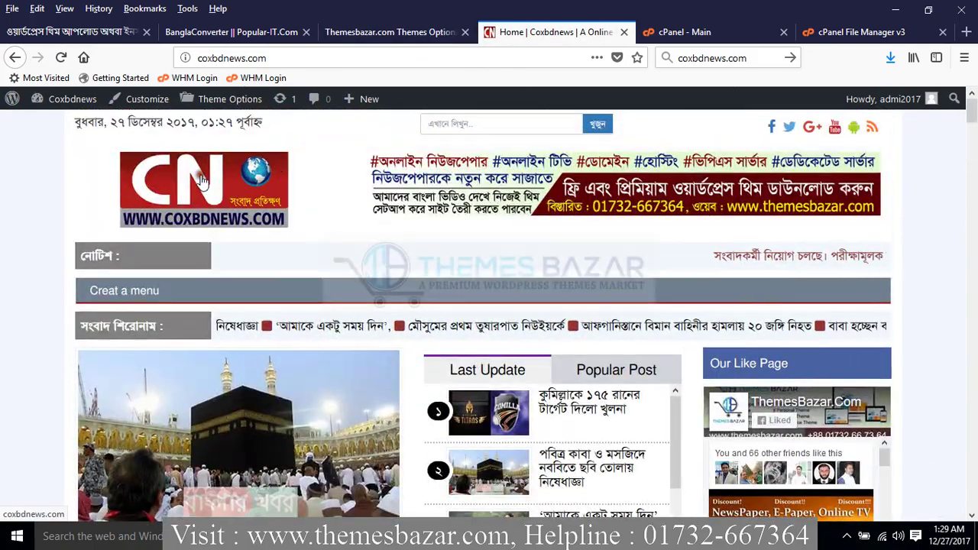
{"action": "left_click", "coordinate": [203, 179]}
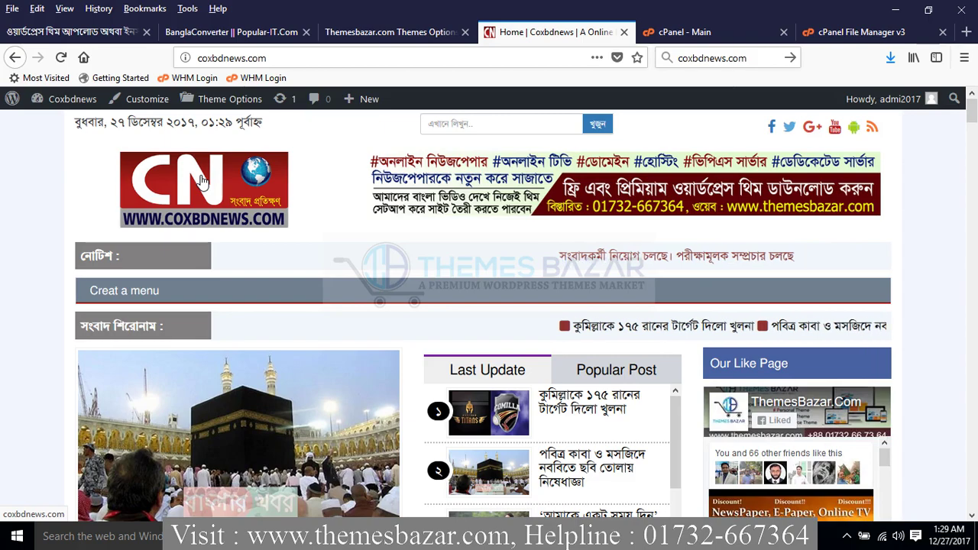
Step: Review the new ঢাকা বিভাগ, কবিতা-ছড়া and সিলেট বিভাগ sections down to the footer, then return to Theme Options
{"action": "scroll", "coordinate": [468, 403], "scroll_direction": "down", "scroll_amount": 15}
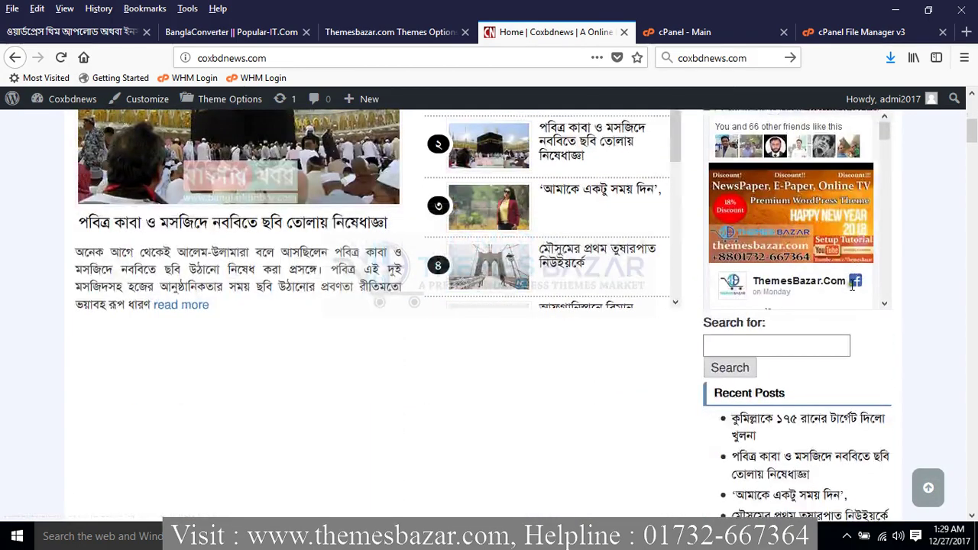
{"action": "scroll", "coordinate": [468, 403], "scroll_direction": "down", "scroll_amount": 5}
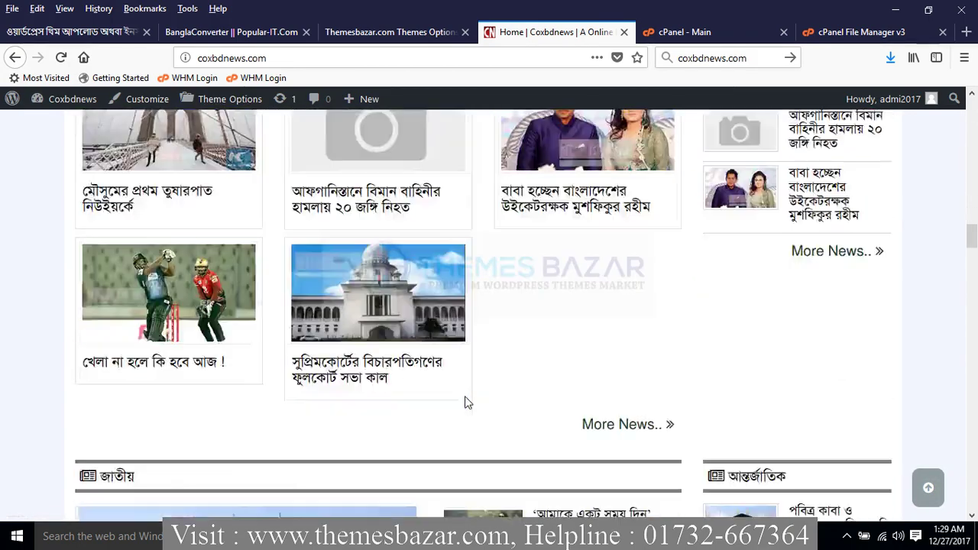
{"action": "scroll", "coordinate": [442, 394], "scroll_direction": "down", "scroll_amount": 5}
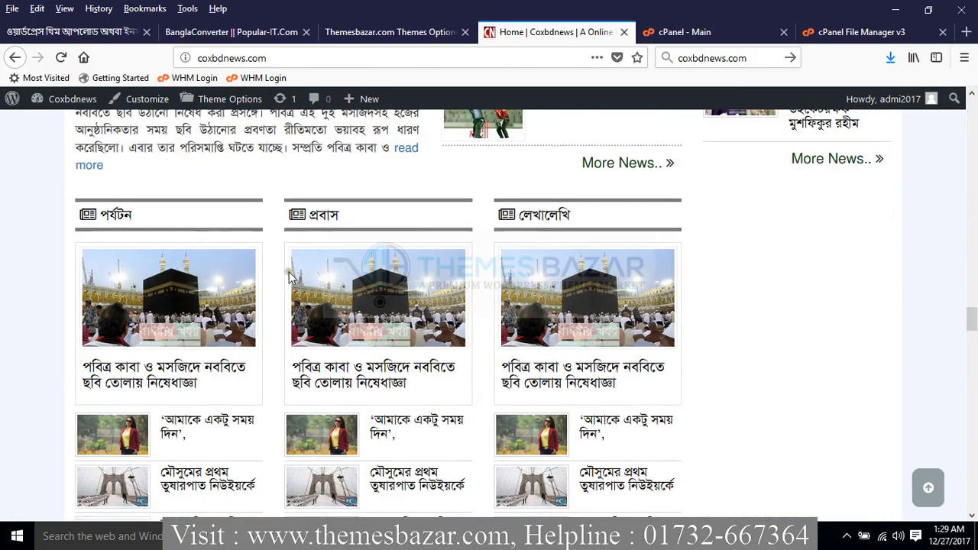
{"action": "scroll", "coordinate": [289, 277], "scroll_direction": "down", "scroll_amount": 8}
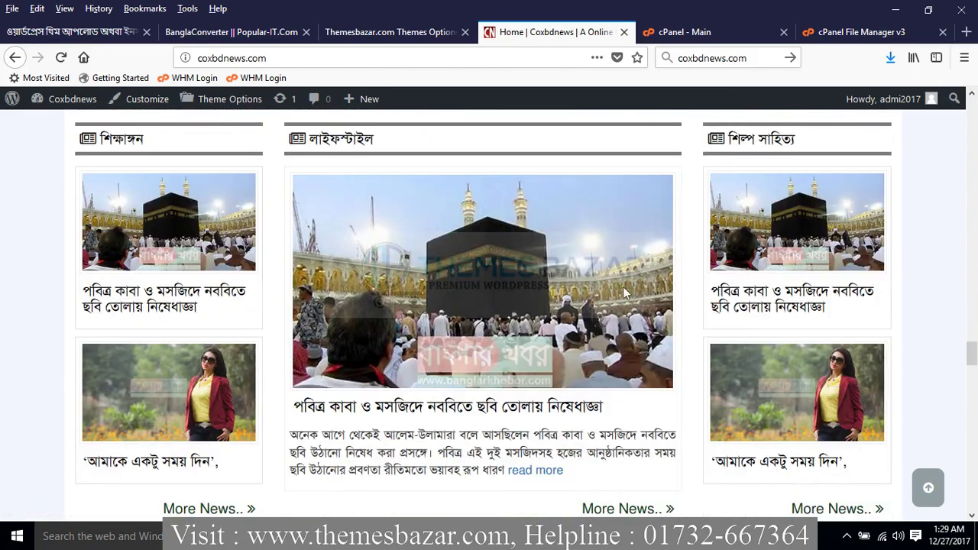
{"action": "scroll", "coordinate": [623, 289], "scroll_direction": "down", "scroll_amount": 3}
{"action": "scroll", "coordinate": [544, 364], "scroll_direction": "down", "scroll_amount": 8}
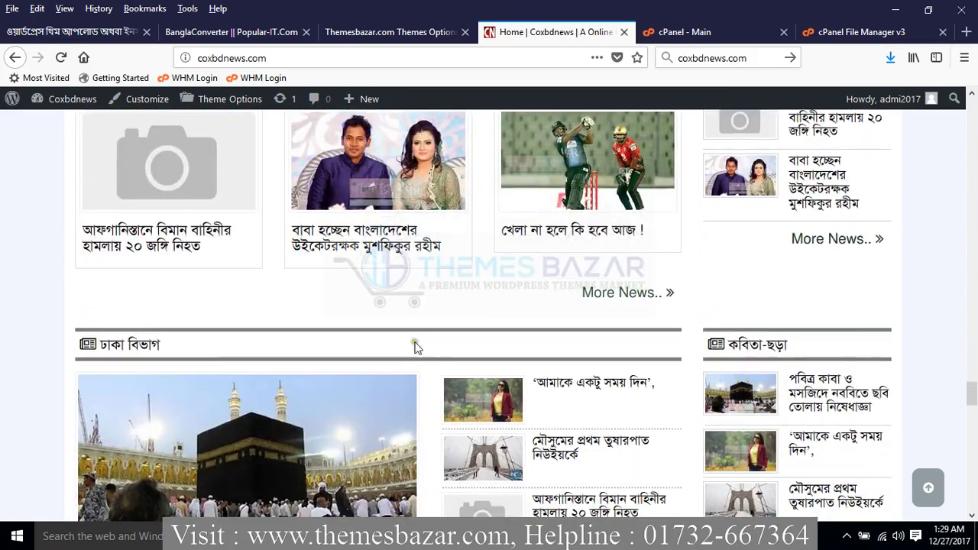
{"action": "scroll", "coordinate": [471, 360], "scroll_direction": "down", "scroll_amount": 5}
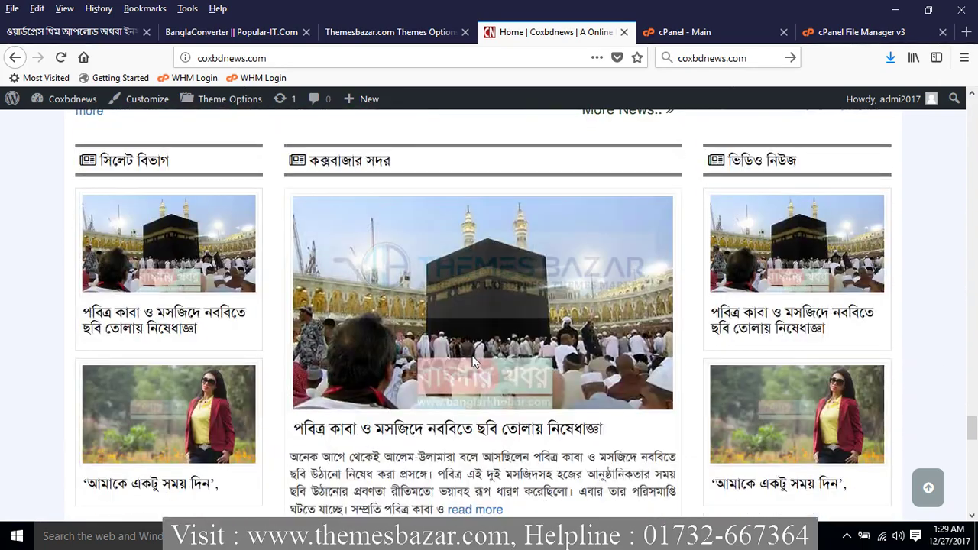
{"action": "scroll", "coordinate": [533, 337], "scroll_direction": "down", "scroll_amount": 5}
{"action": "scroll", "coordinate": [452, 320], "scroll_direction": "up", "scroll_amount": 6}
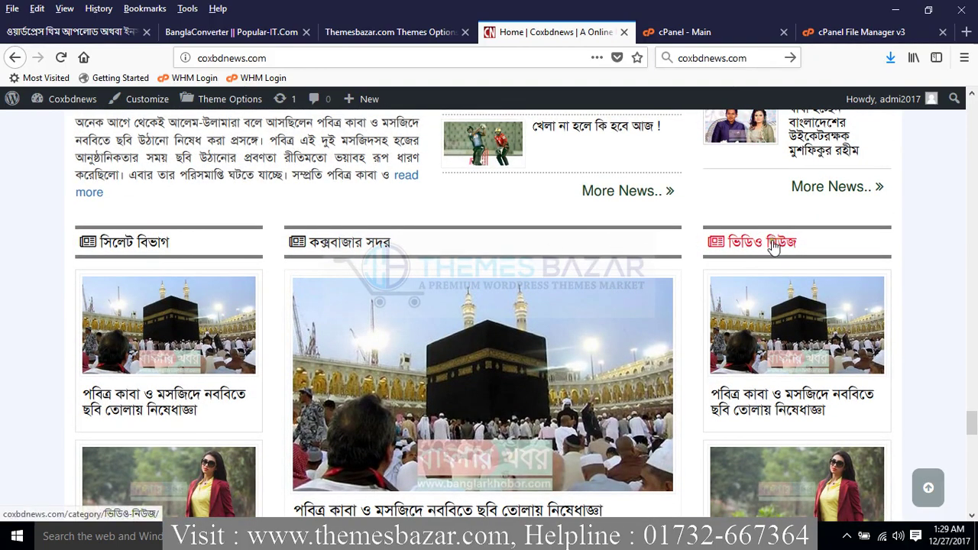
{"action": "scroll", "coordinate": [481, 353], "scroll_direction": "down", "scroll_amount": 10}
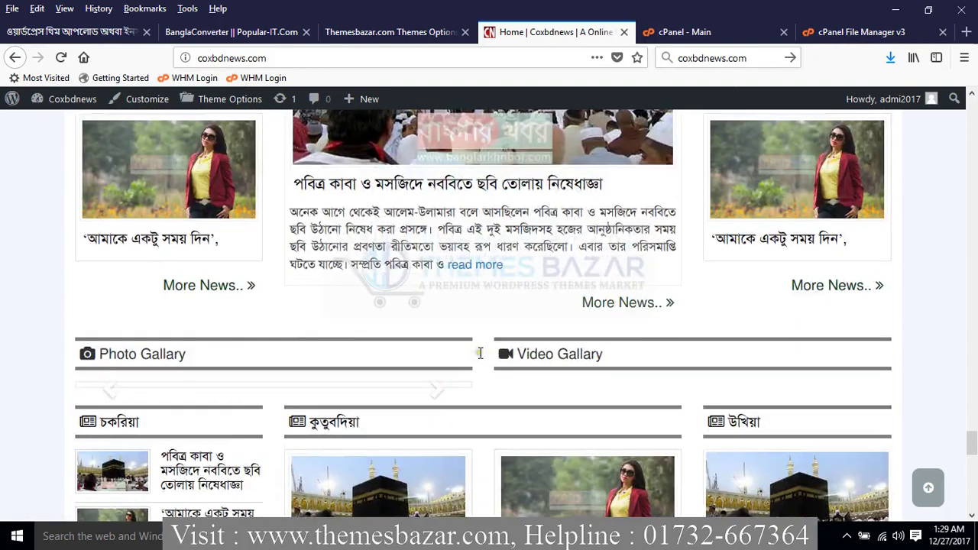
{"action": "scroll", "coordinate": [479, 355], "scroll_direction": "down", "scroll_amount": 3}
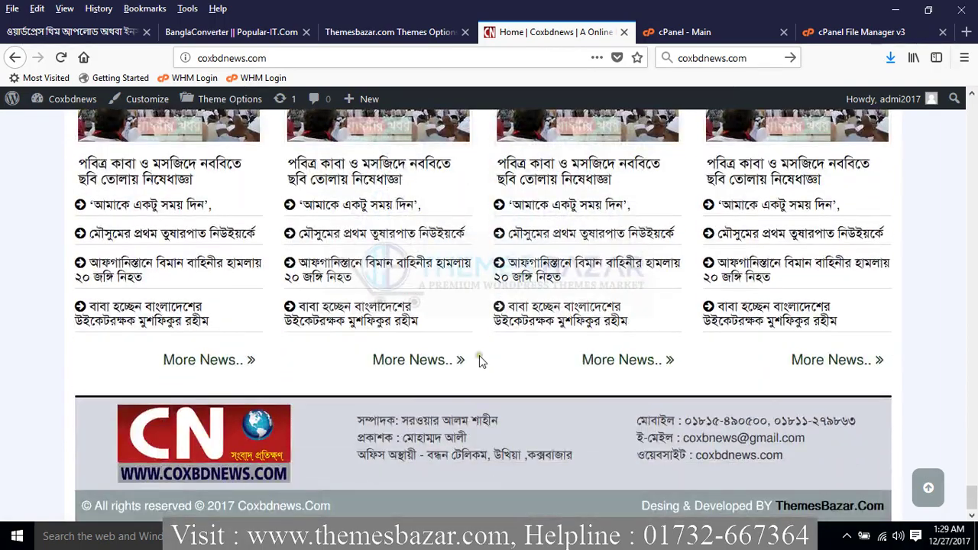
{"action": "left_click", "coordinate": [391, 32]}
{"action": "scroll", "coordinate": [268, 288], "scroll_direction": "up", "scroll_amount": 15}
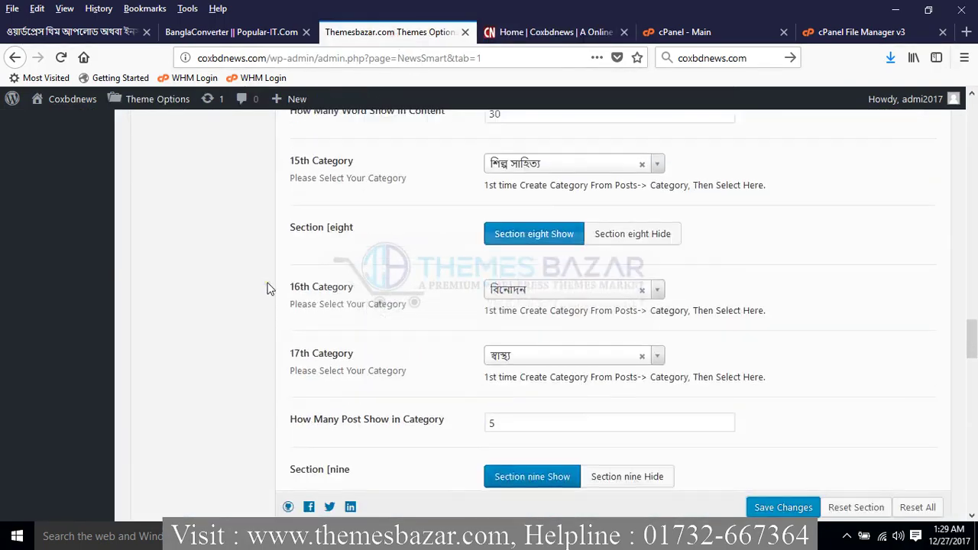
Step: Show the Layout settings and select the existing 'Last Update' title text
{"action": "scroll", "coordinate": [267, 289], "scroll_direction": "up", "scroll_amount": 5}
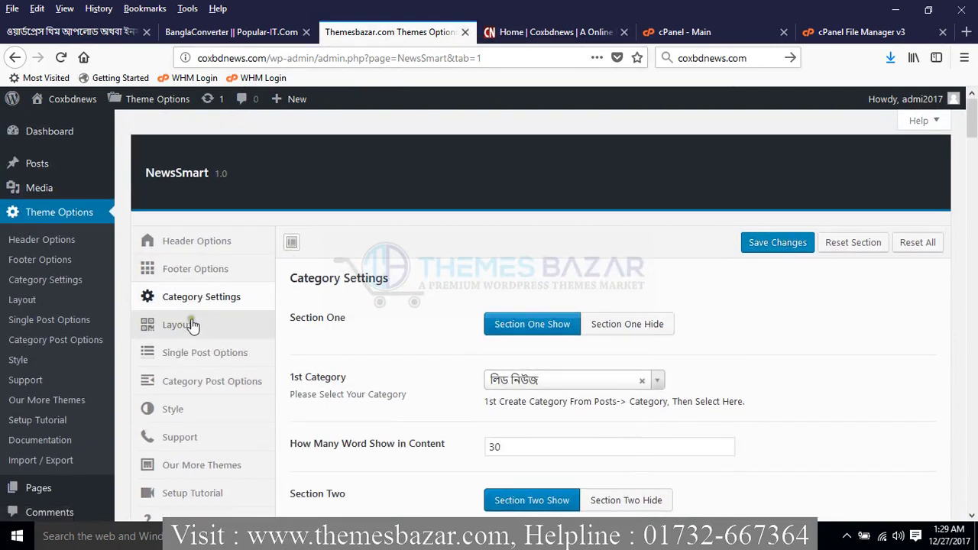
{"action": "left_click", "coordinate": [187, 326]}
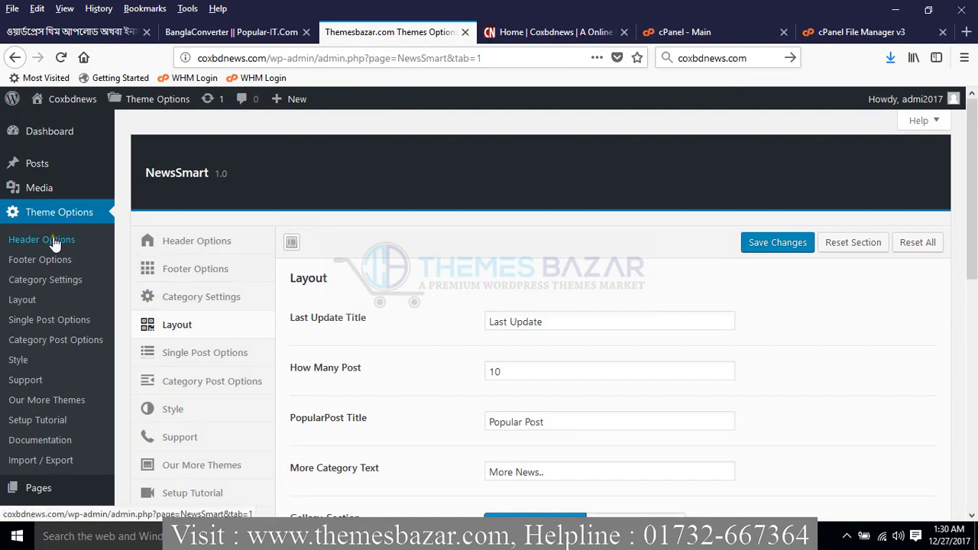
{"action": "left_click", "coordinate": [205, 332]}
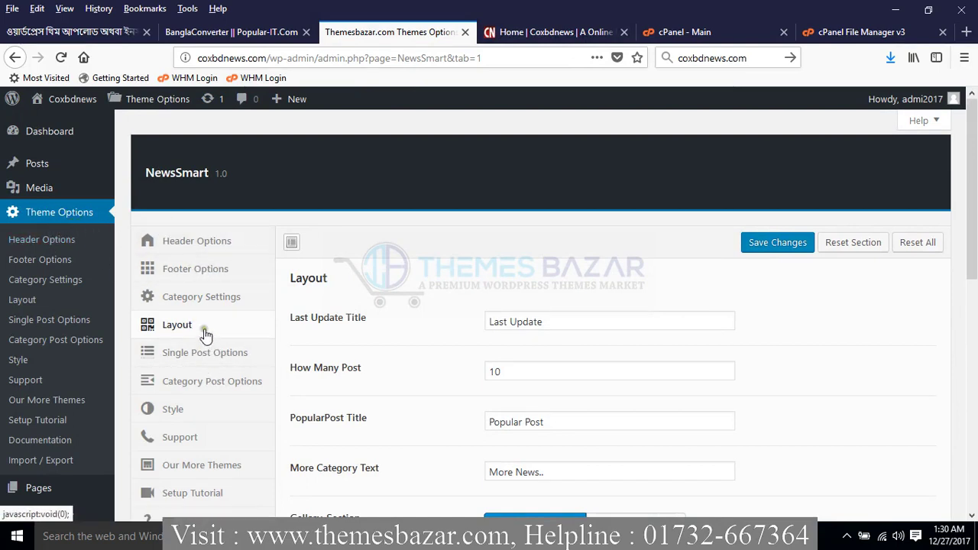
{"action": "triple_click", "coordinate": [569, 318]}
{"action": "left_click", "coordinate": [261, 33]}
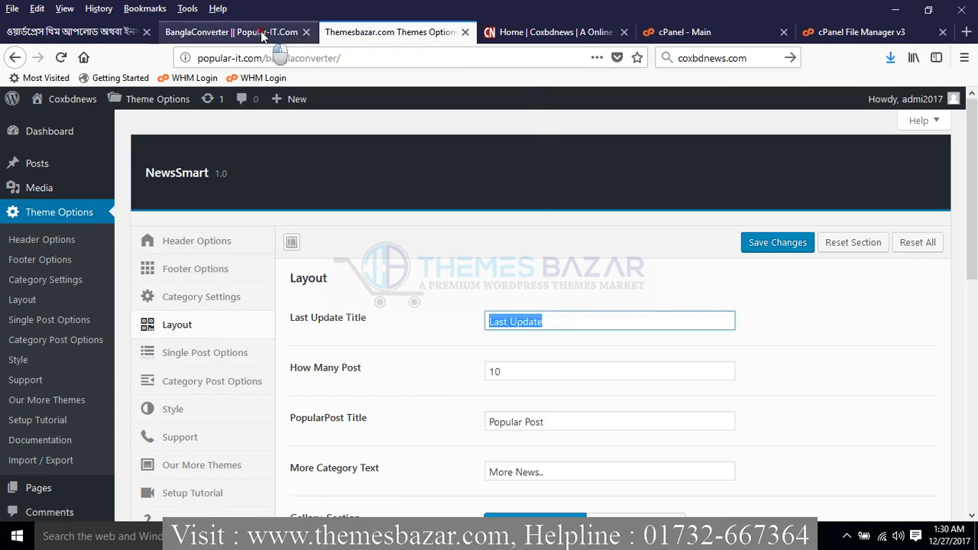
Step: Replace the Last Update Title with সর্বশেষ আপডেট copied from BanglaConverter
{"action": "scroll", "coordinate": [501, 233], "scroll_direction": "up", "scroll_amount": 3}
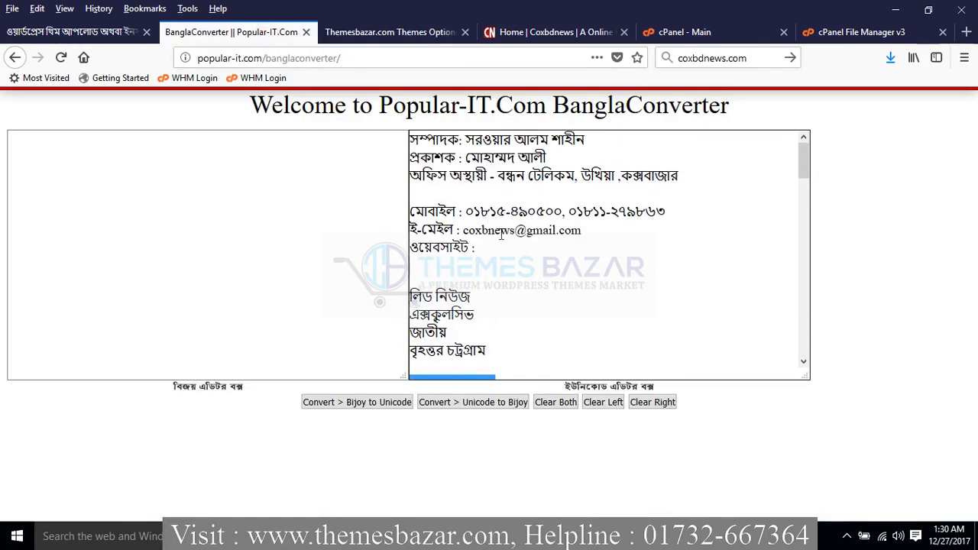
{"action": "scroll", "coordinate": [515, 244], "scroll_direction": "down", "scroll_amount": 5}
{"action": "scroll", "coordinate": [515, 245], "scroll_direction": "up", "scroll_amount": 6}
{"action": "scroll", "coordinate": [515, 248], "scroll_direction": "down", "scroll_amount": 9}
{"action": "scroll", "coordinate": [515, 249], "scroll_direction": "down", "scroll_amount": 5}
{"action": "scroll", "coordinate": [515, 249], "scroll_direction": "down", "scroll_amount": 2}
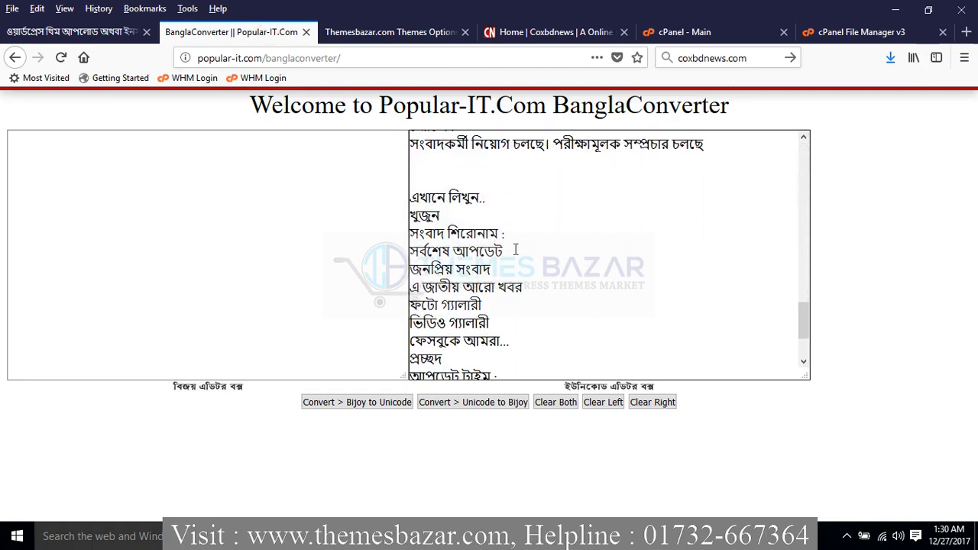
{"action": "left_click_drag", "start_coordinate": [515, 247], "coordinate": [395, 253]}
{"action": "key", "text": "ctrl+c"}
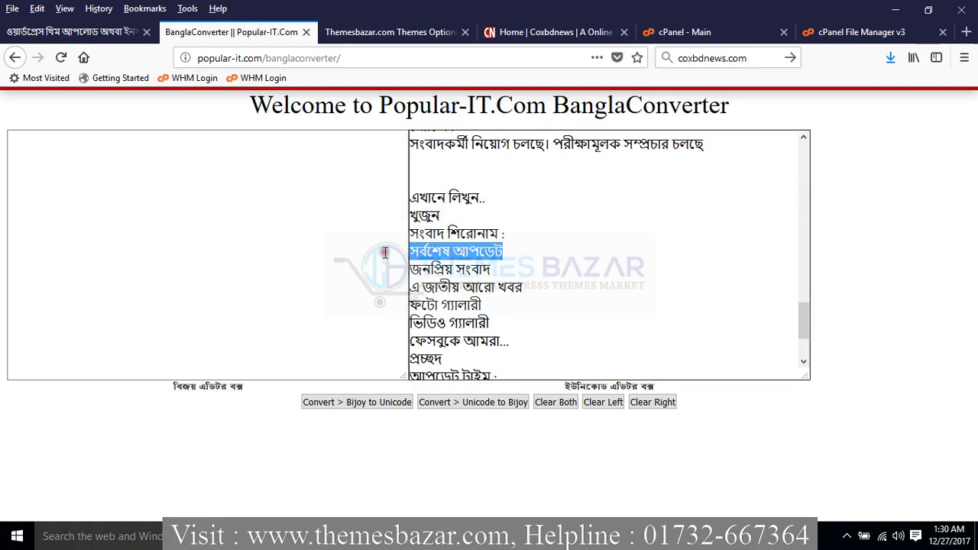
{"action": "left_click", "coordinate": [388, 35]}
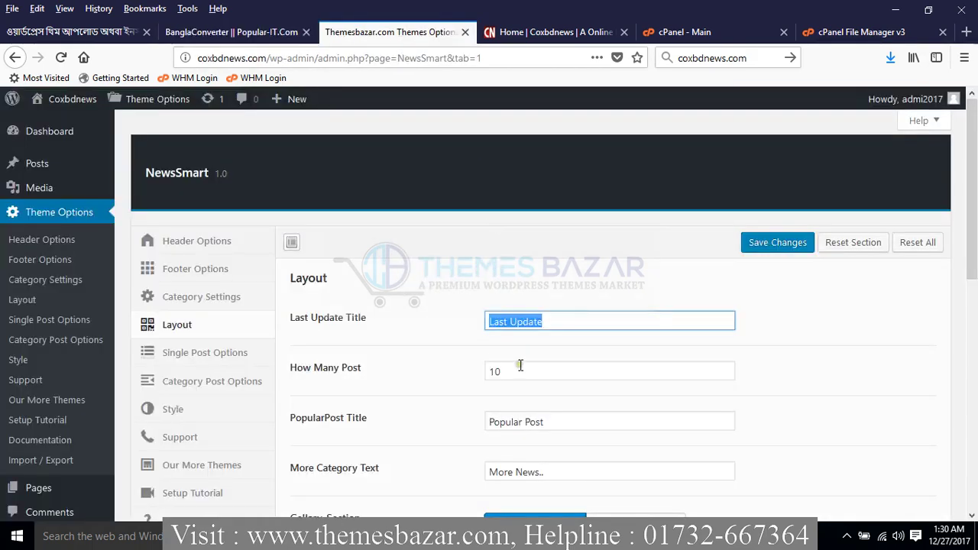
{"action": "key", "text": "ctrl+v"}
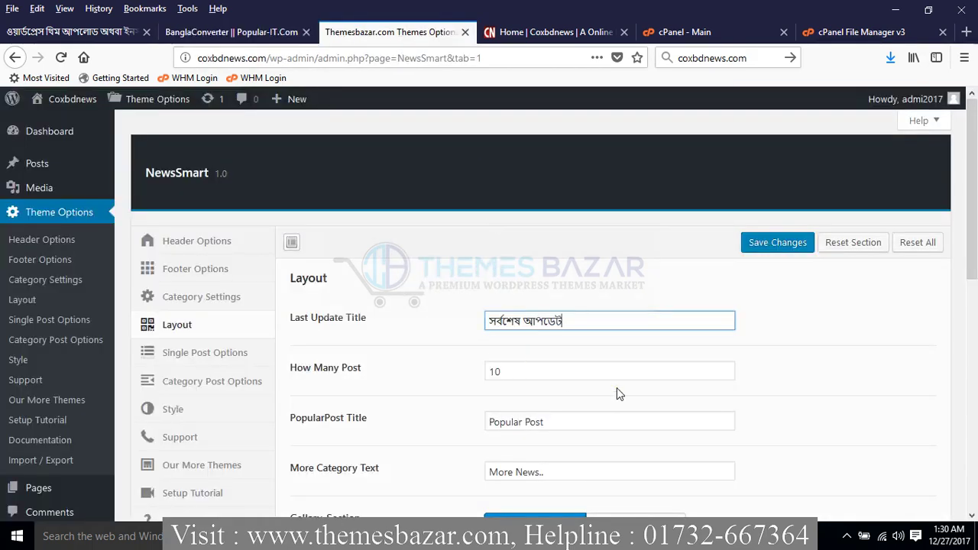
{"action": "left_click", "coordinate": [557, 32]}
{"action": "left_click", "coordinate": [938, 487]}
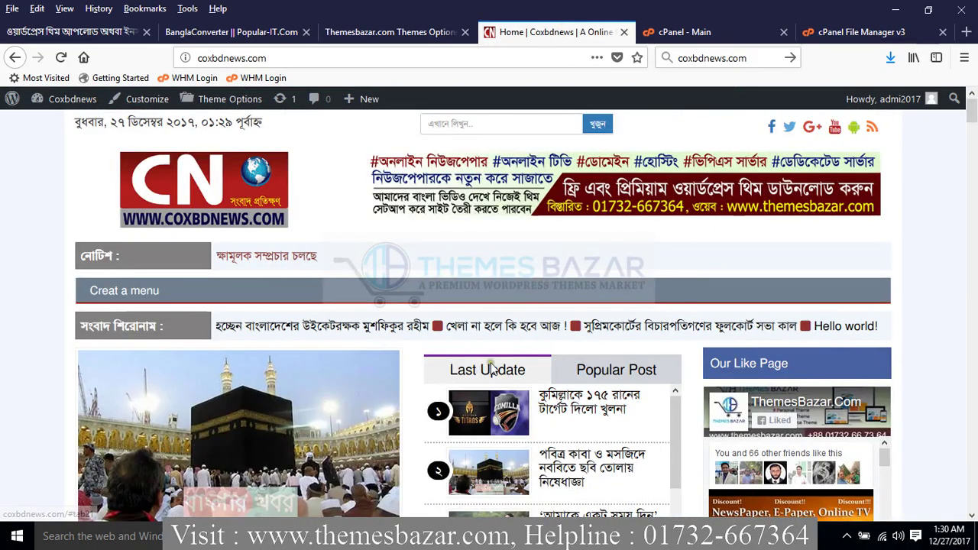
Step: Replace the PopularPost Title with জনপ্রিয় সংবাদ from the converter
{"action": "left_click", "coordinate": [243, 31]}
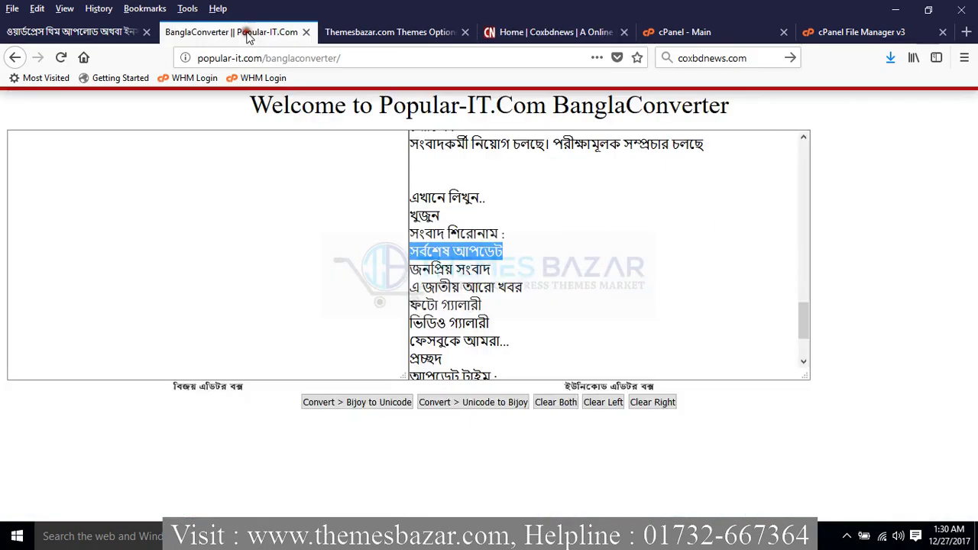
{"action": "left_click_drag", "start_coordinate": [507, 269], "coordinate": [410, 269]}
{"action": "key", "text": "ctrl+c"}
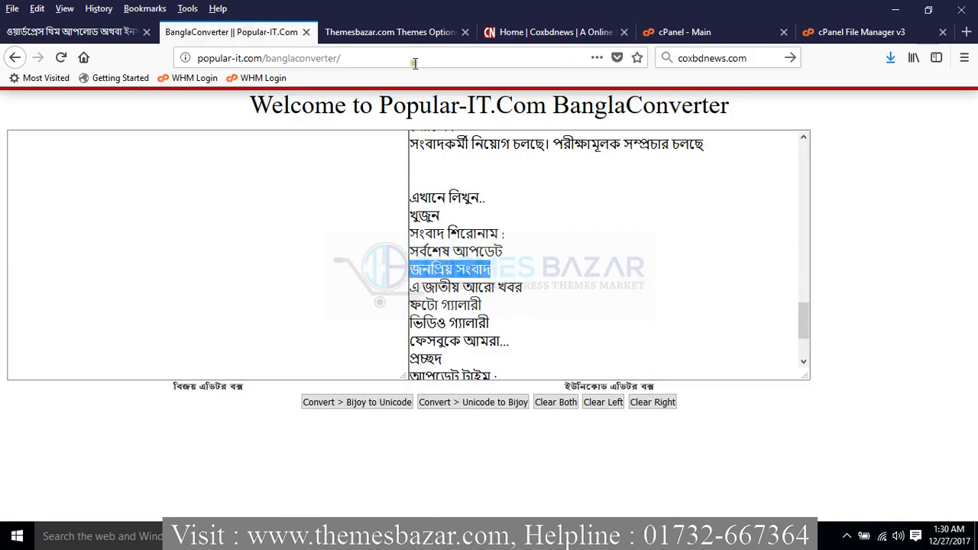
{"action": "left_click", "coordinate": [428, 32]}
{"action": "left_click_drag", "start_coordinate": [574, 444], "coordinate": [385, 457]}
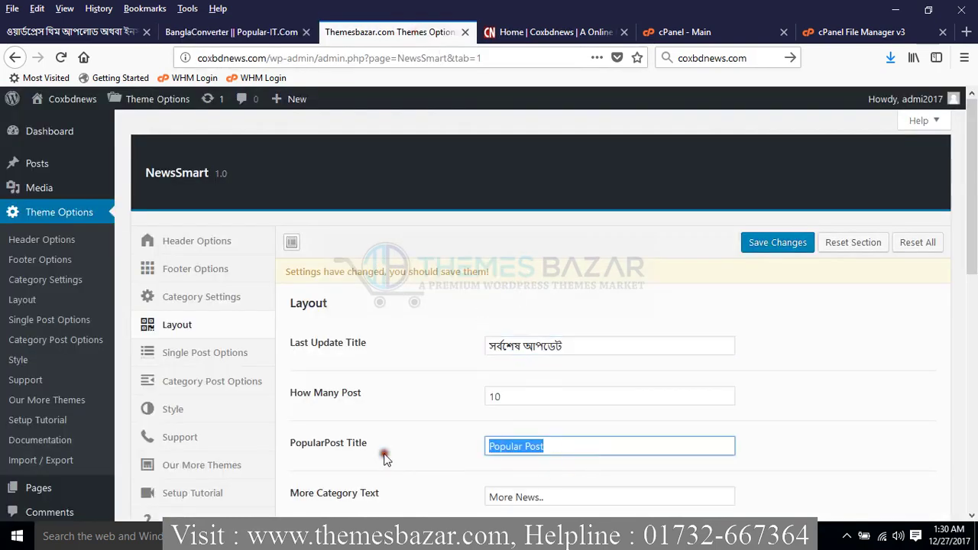
{"action": "key", "text": "ctrl+v"}
Step: Select the 'More News..' text and check the More News links on the live homepage
{"action": "scroll", "coordinate": [607, 404], "scroll_direction": "down", "scroll_amount": 2}
{"action": "left_click_drag", "start_coordinate": [579, 327], "coordinate": [466, 333]}
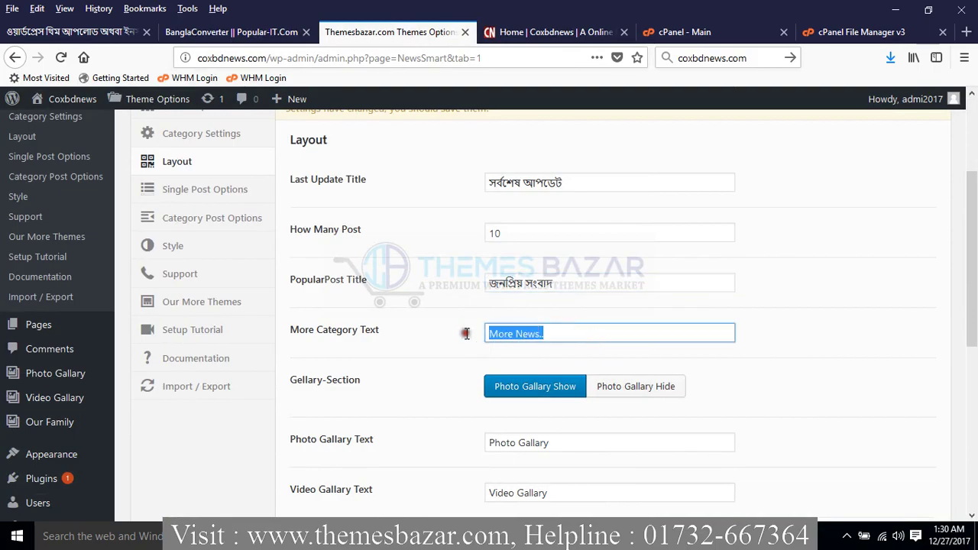
{"action": "left_click", "coordinate": [556, 32]}
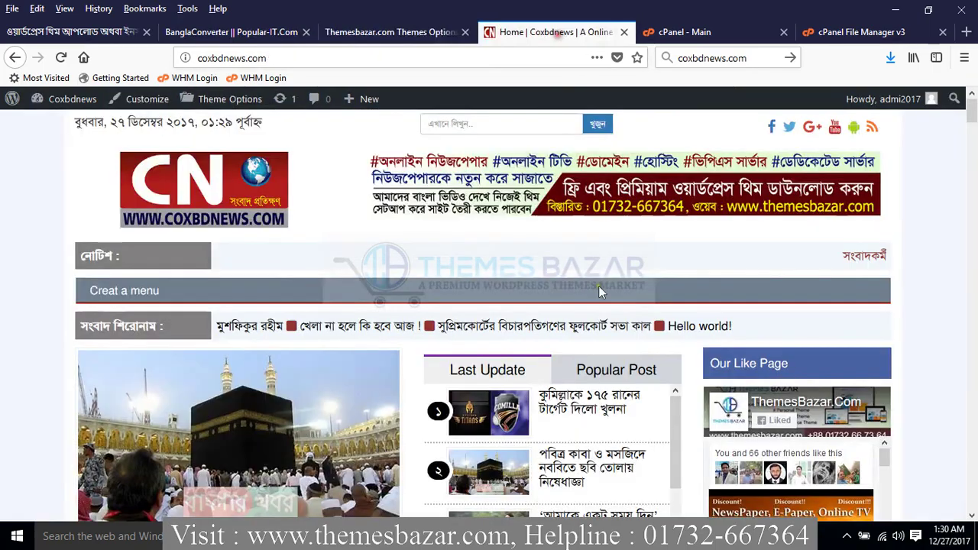
{"action": "scroll", "coordinate": [598, 285], "scroll_direction": "down", "scroll_amount": 10}
{"action": "scroll", "coordinate": [599, 380], "scroll_direction": "down", "scroll_amount": 15}
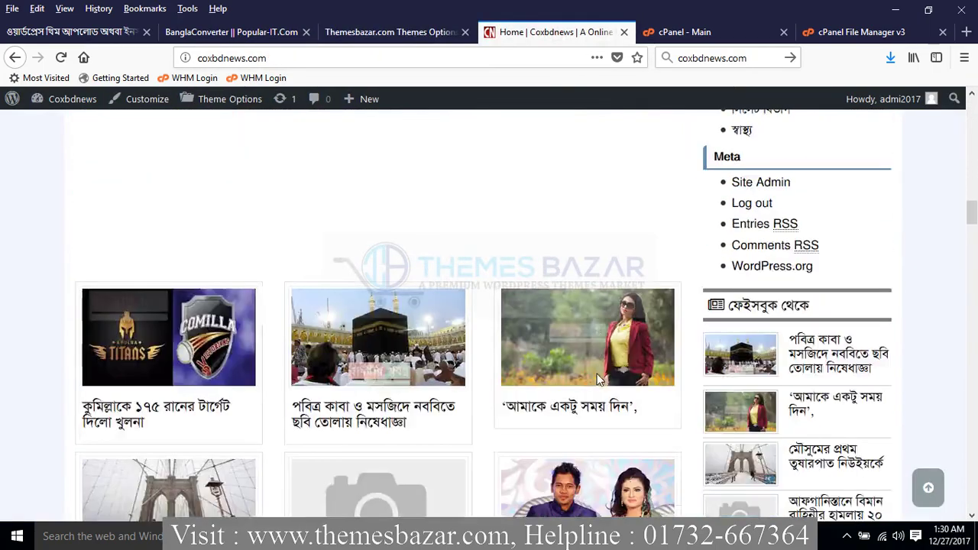
{"action": "scroll", "coordinate": [604, 371], "scroll_direction": "down", "scroll_amount": 2}
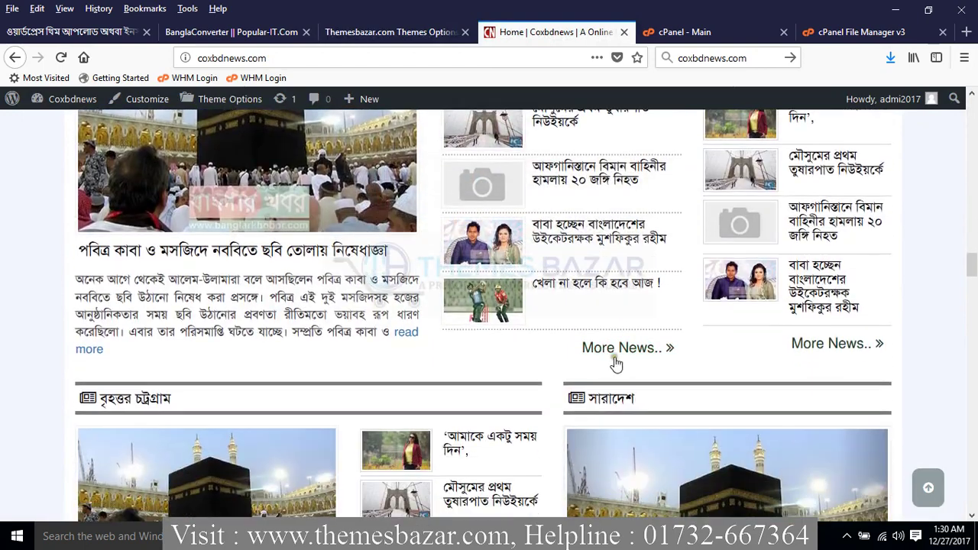
{"action": "left_click", "coordinate": [413, 34]}
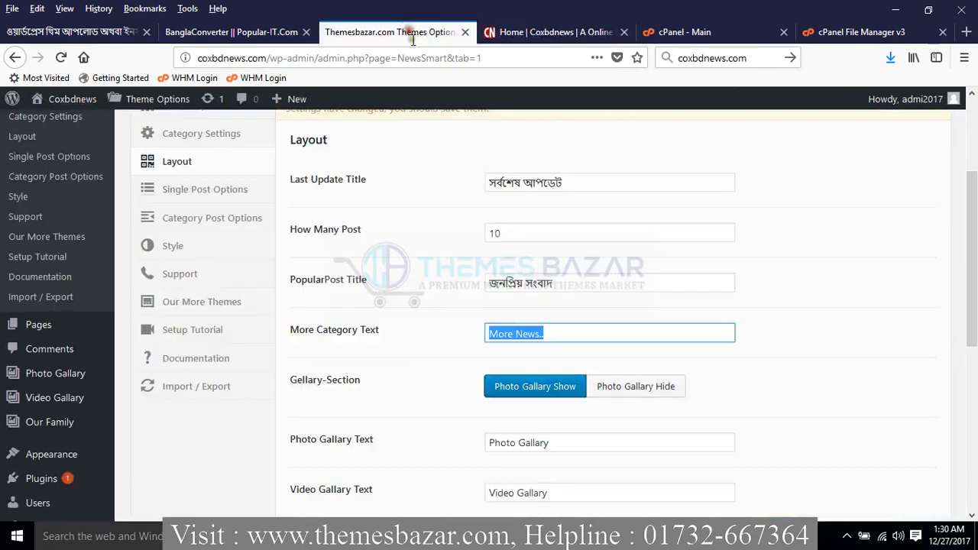
{"action": "left_click", "coordinate": [547, 339]}
Step: Replace the More Category Text with এ জাতীয় আরো খবর from the converter
{"action": "left_click", "coordinate": [231, 32]}
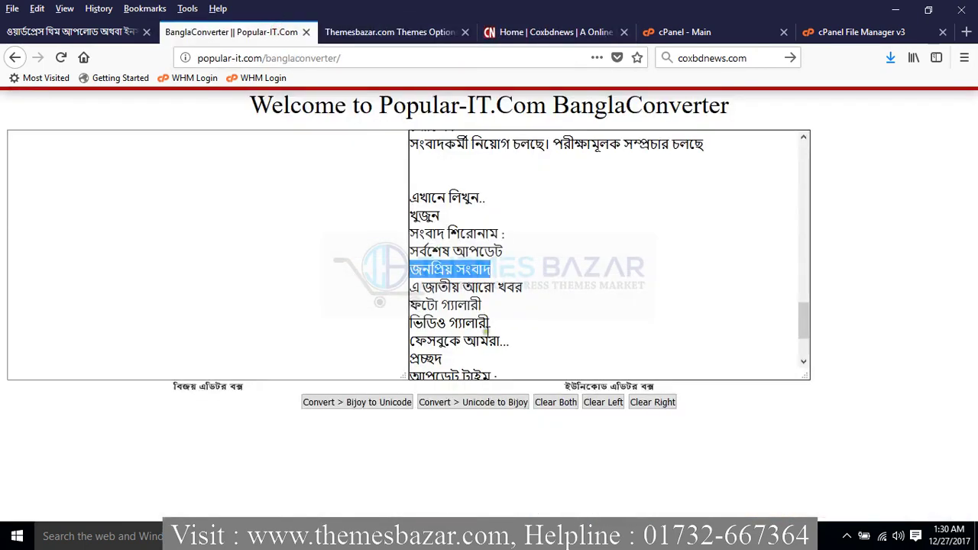
{"action": "left_click_drag", "start_coordinate": [527, 286], "coordinate": [468, 294]}
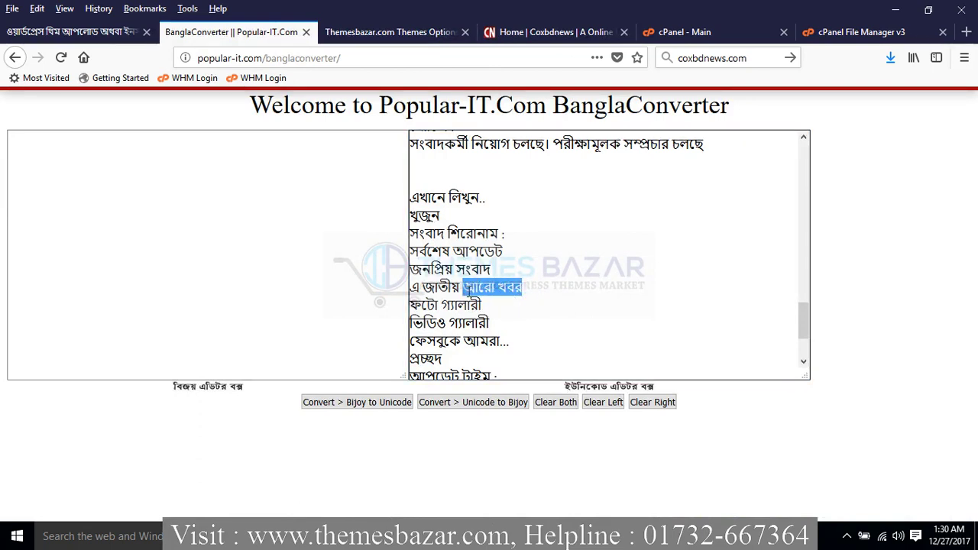
{"action": "left_click", "coordinate": [521, 290]}
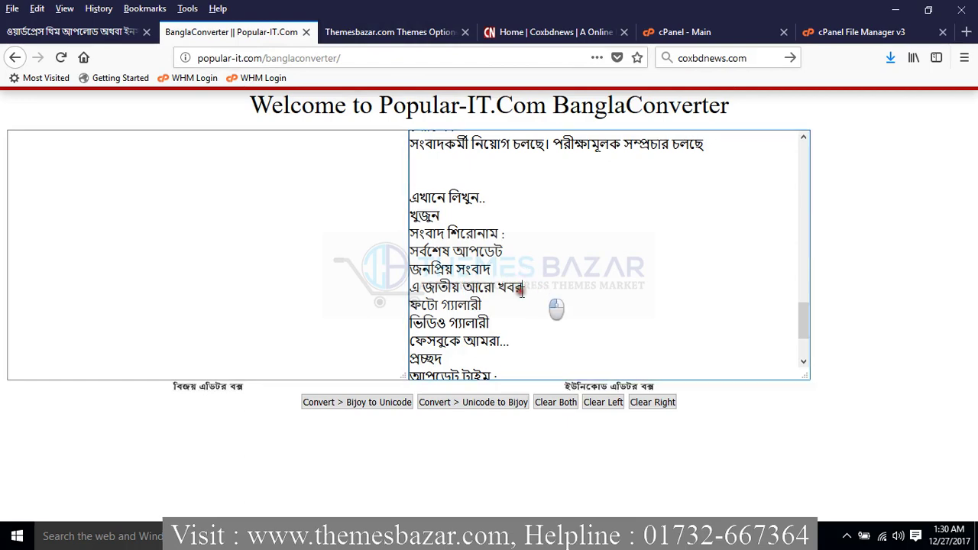
{"action": "left_click_drag", "start_coordinate": [521, 290], "coordinate": [392, 281]}
{"action": "key", "text": "ctrl+c"}
{"action": "left_click", "coordinate": [390, 32]}
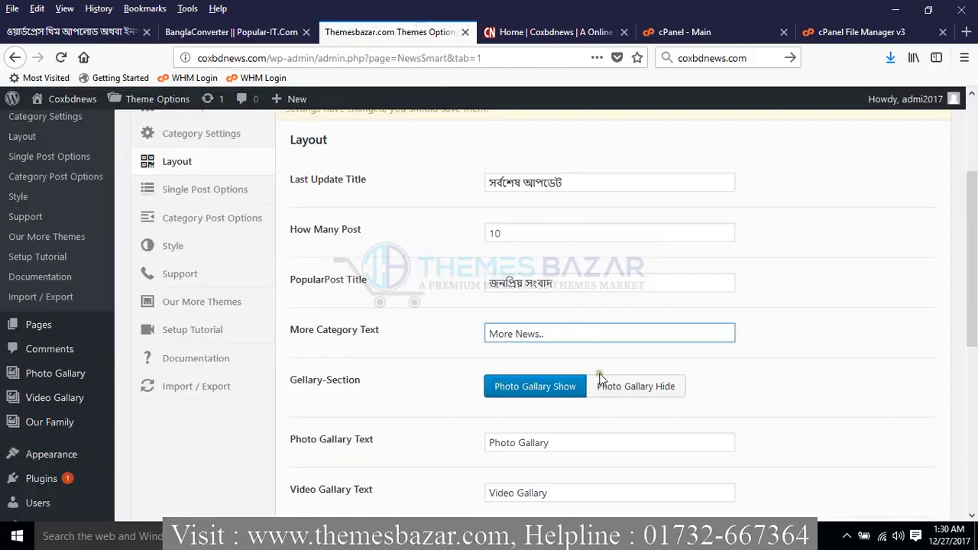
{"action": "left_click_drag", "start_coordinate": [571, 336], "coordinate": [493, 334]}
{"action": "key", "text": "ctrl+v"}
{"action": "scroll", "coordinate": [594, 338], "scroll_direction": "down", "scroll_amount": 3}
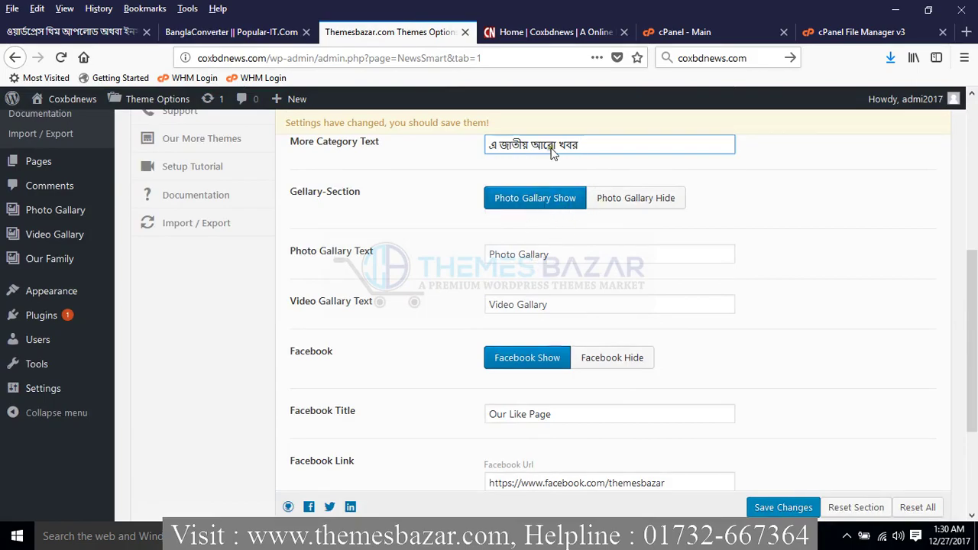
Step: Check the gallery headings on the live Coxbdnews homepage, then return to Theme Options
{"action": "left_click", "coordinate": [524, 32]}
{"action": "scroll", "coordinate": [451, 329], "scroll_direction": "down", "scroll_amount": 5}
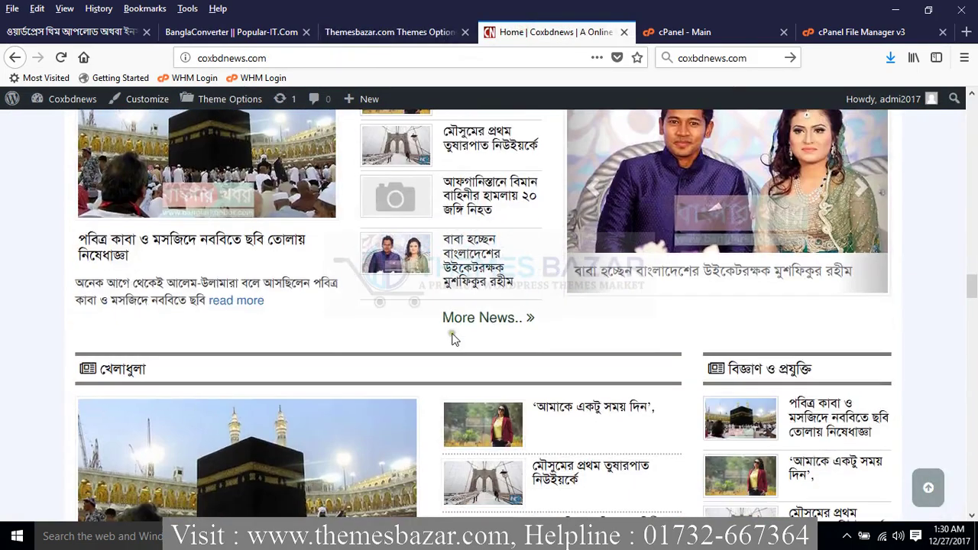
{"action": "scroll", "coordinate": [451, 338], "scroll_direction": "down", "scroll_amount": 10}
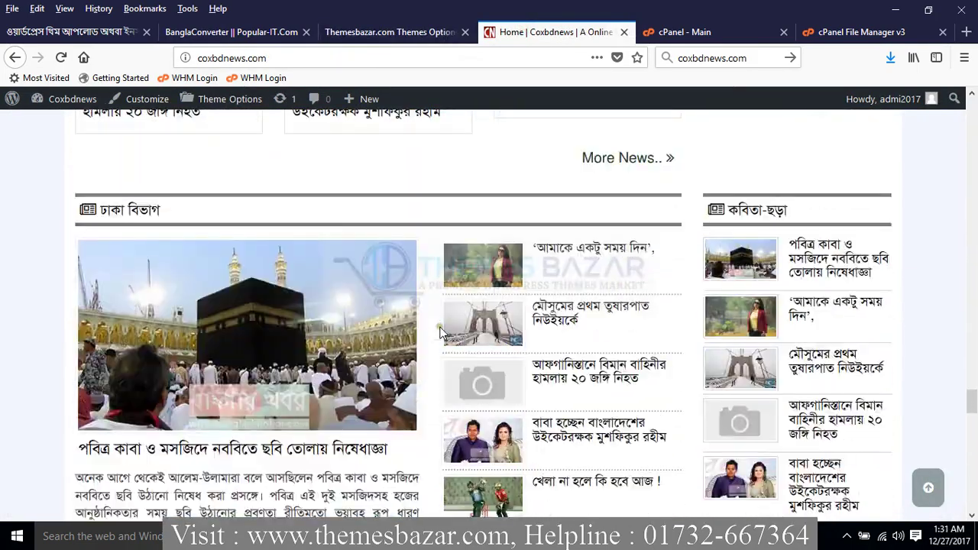
{"action": "scroll", "coordinate": [440, 333], "scroll_direction": "down", "scroll_amount": 10}
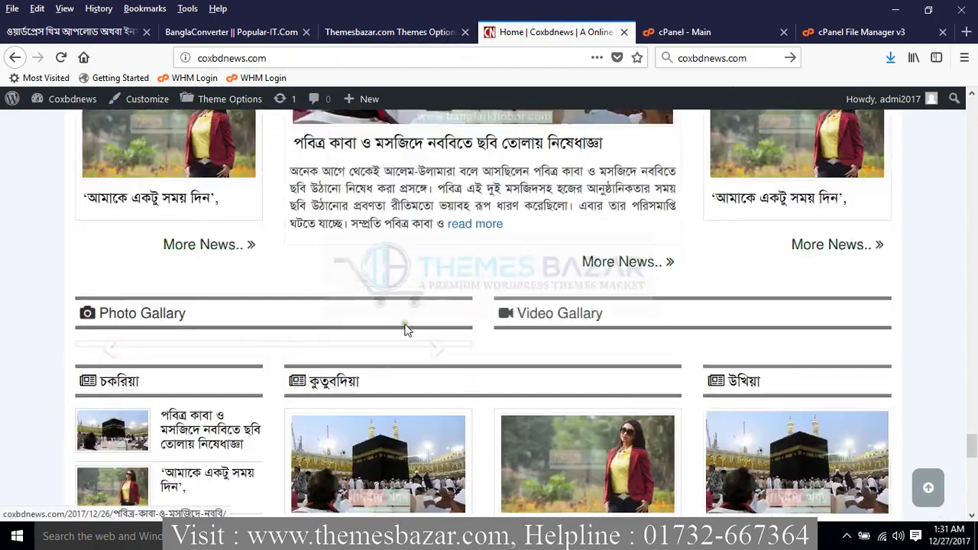
{"action": "scroll", "coordinate": [405, 329], "scroll_direction": "up", "scroll_amount": 1}
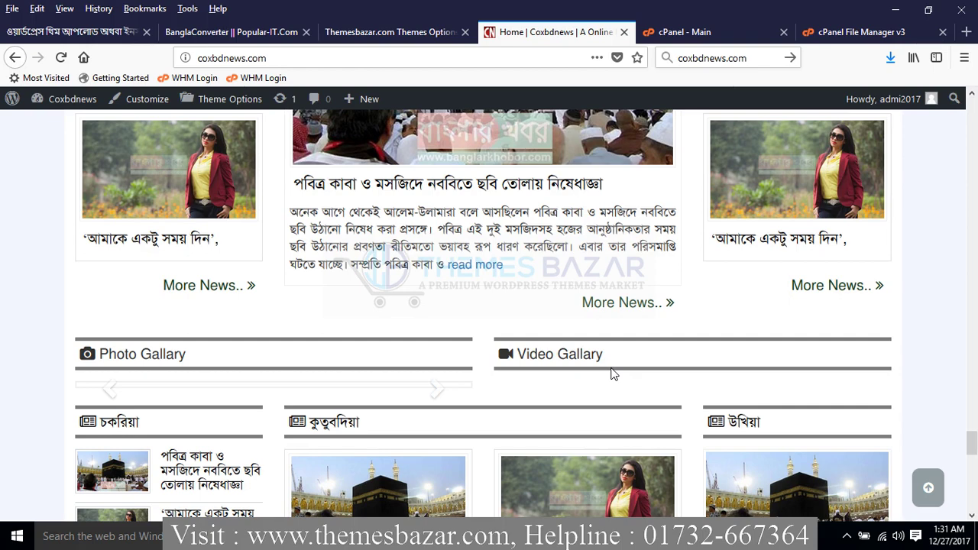
{"action": "left_click", "coordinate": [394, 32]}
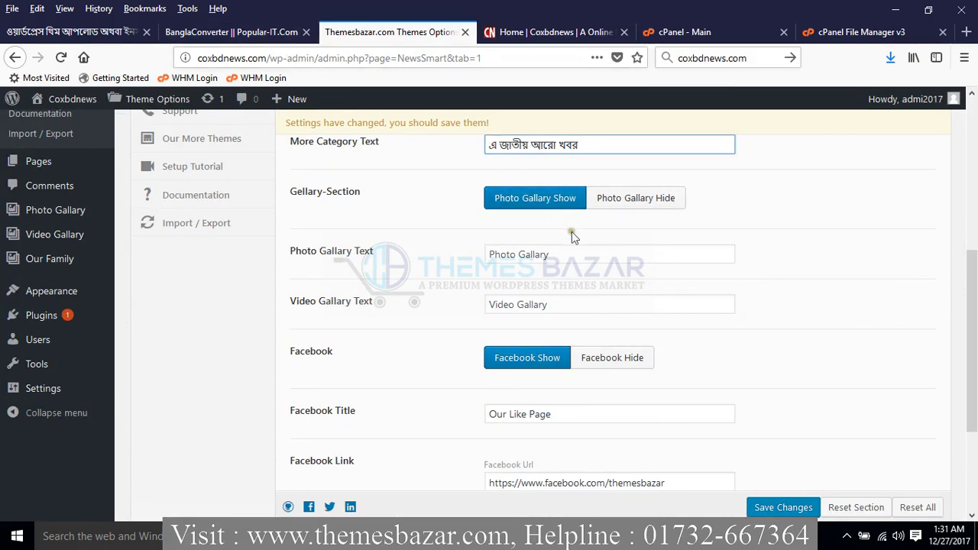
Step: Set the Photo Gallary Text to ফটো গ্যালারী copied from BanglaConverter
{"action": "left_click", "coordinate": [244, 32]}
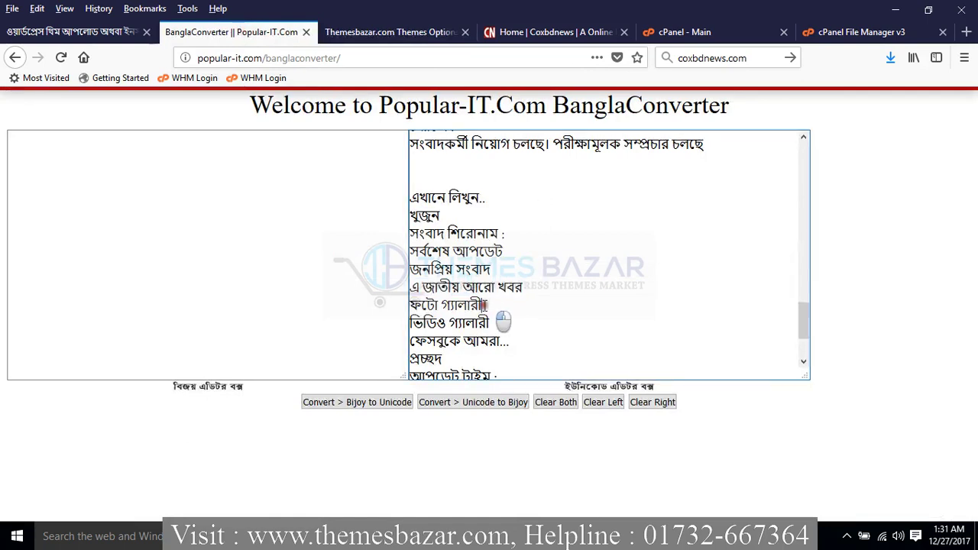
{"action": "left_click_drag", "start_coordinate": [489, 307], "coordinate": [399, 304]}
{"action": "key", "text": "ctrl+c"}
{"action": "left_click", "coordinate": [390, 32]}
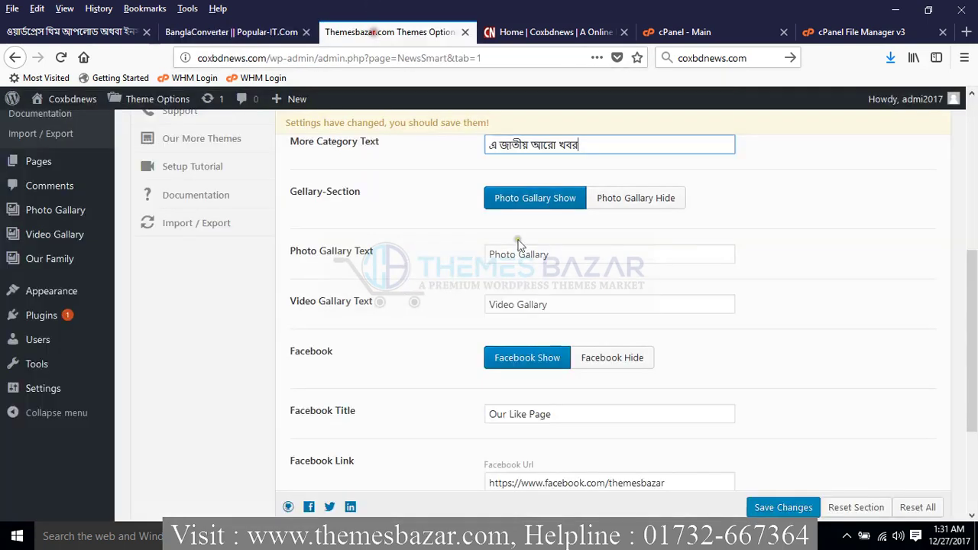
{"action": "left_click", "coordinate": [558, 255]}
{"action": "key", "text": "ctrl+a"}
{"action": "key", "text": "ctrl+v"}
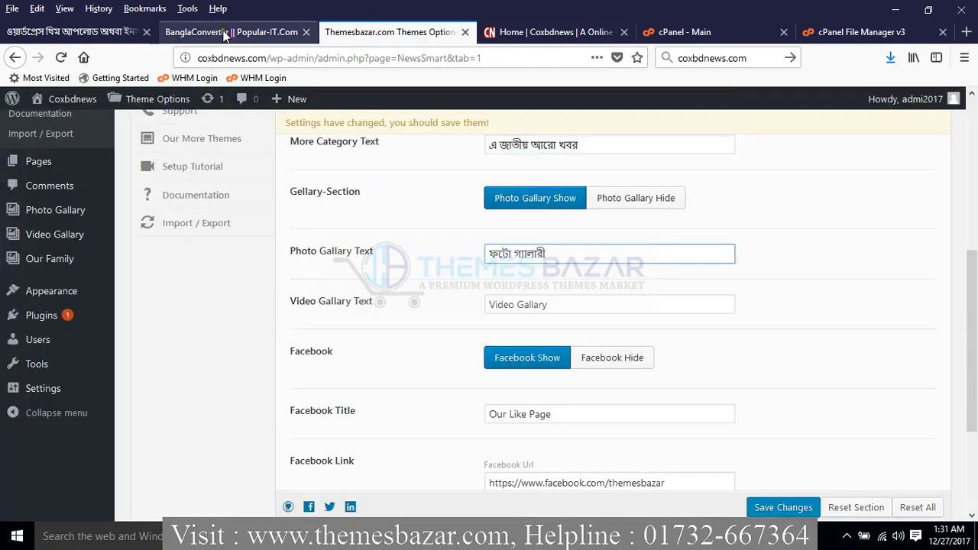
Step: Set the Video Gallary Text to ভিডিও গ্যালারী, save, and bring up the Coxbdnews front page
{"action": "left_click", "coordinate": [230, 32]}
{"action": "left_click_drag", "start_coordinate": [497, 323], "coordinate": [403, 324]}
{"action": "key", "text": "ctrl+c"}
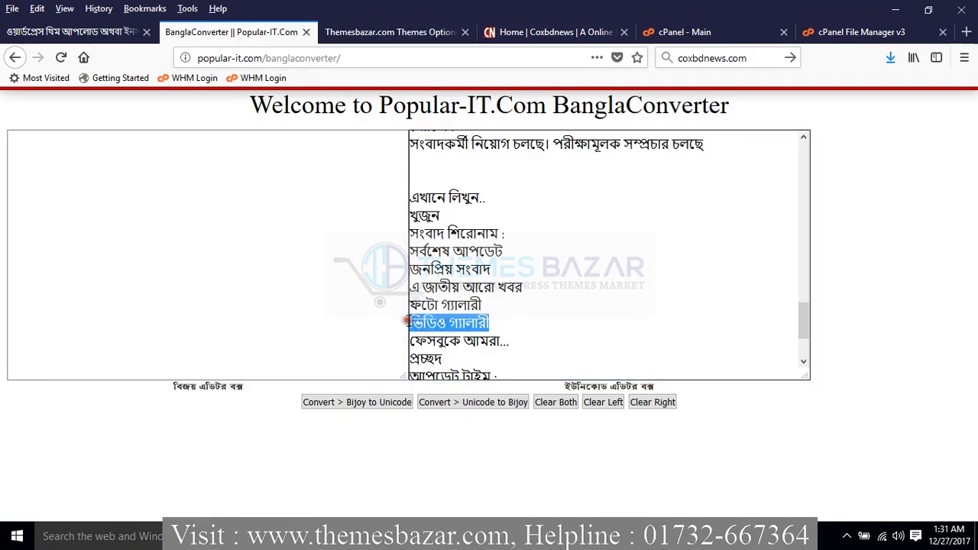
{"action": "left_click", "coordinate": [420, 34]}
{"action": "left_click", "coordinate": [549, 303]}
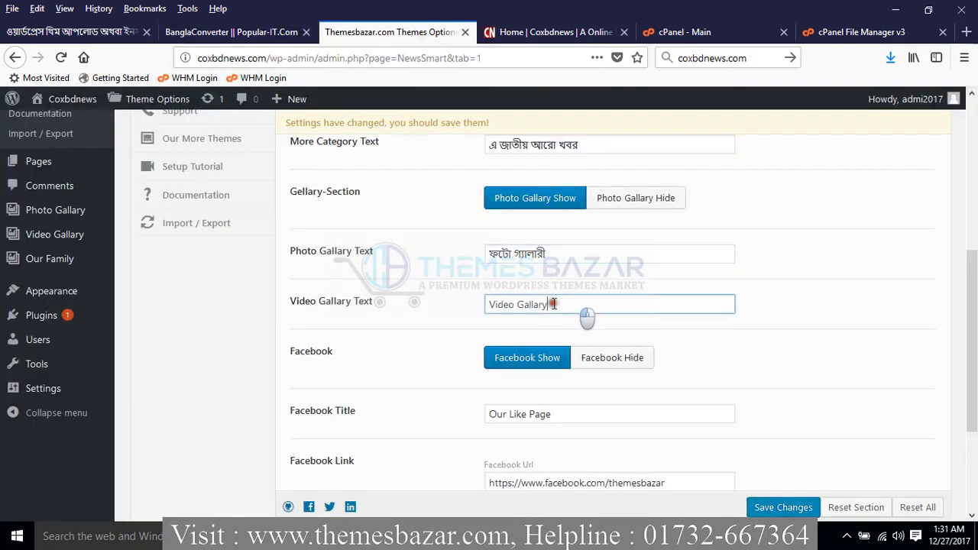
{"action": "key", "text": "ctrl+a"}
{"action": "key", "text": "ctrl+v"}
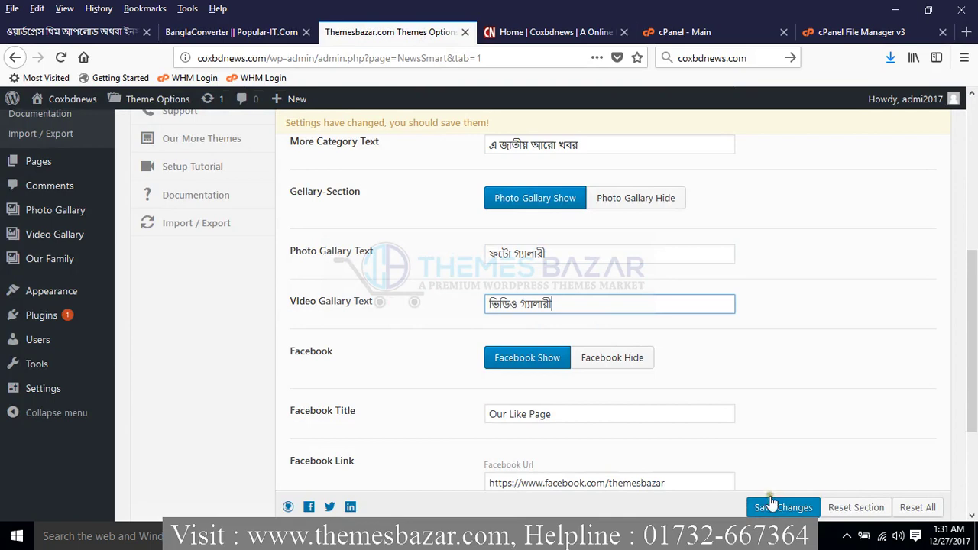
{"action": "left_click", "coordinate": [772, 503]}
{"action": "left_click", "coordinate": [518, 32]}
{"action": "right_click", "coordinate": [525, 37]}
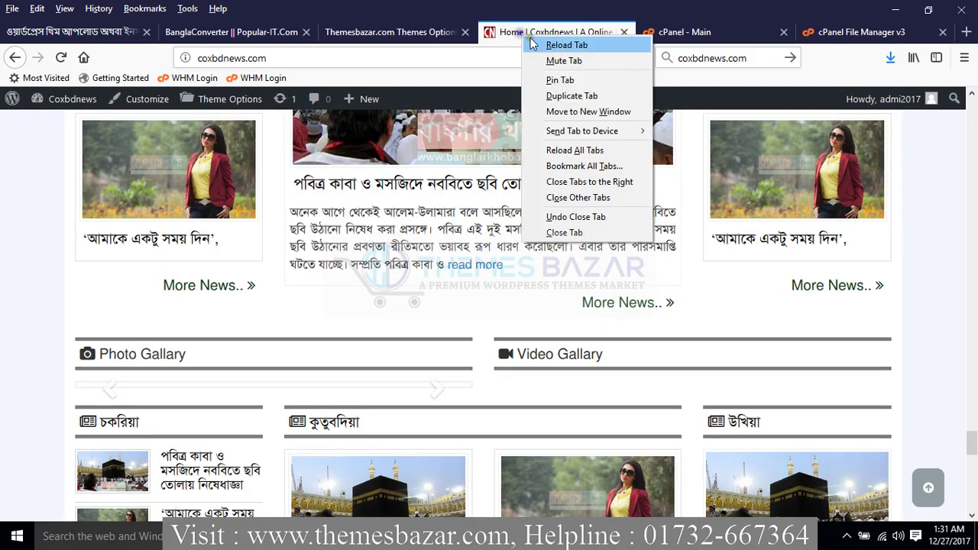
Step: Reload the Coxbdnews homepage and check the Bangla More-news links and ফটো গ্যালারী / ভিডিও গ্যালারী headings
{"action": "left_click", "coordinate": [535, 45]}
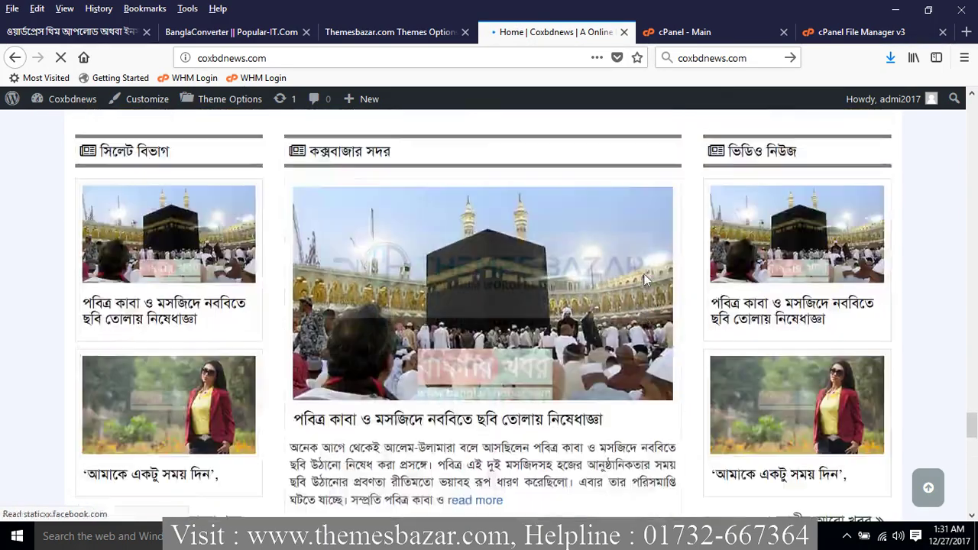
{"action": "scroll", "coordinate": [646, 280], "scroll_direction": "up", "scroll_amount": 20}
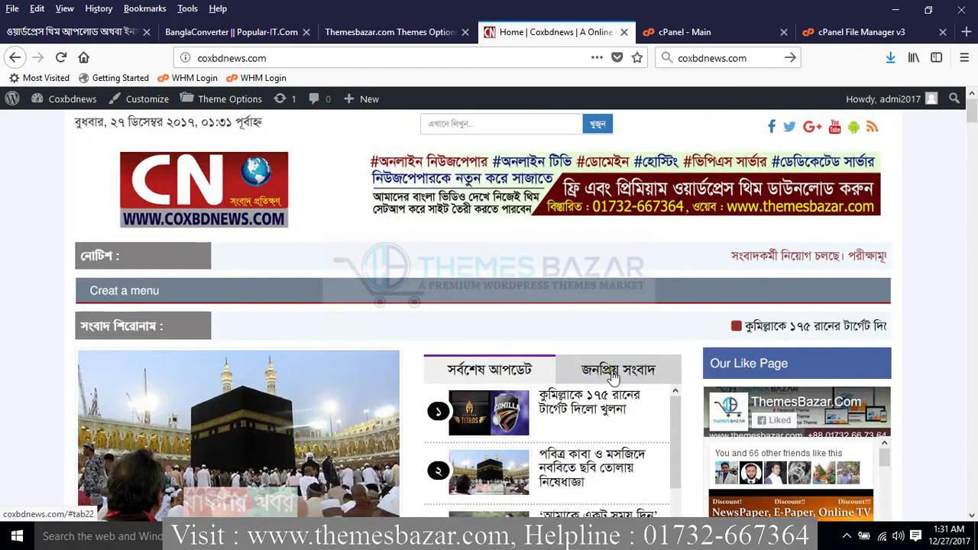
{"action": "scroll", "coordinate": [646, 281], "scroll_direction": "down", "scroll_amount": 6}
{"action": "scroll", "coordinate": [951, 289], "scroll_direction": "down", "scroll_amount": 15}
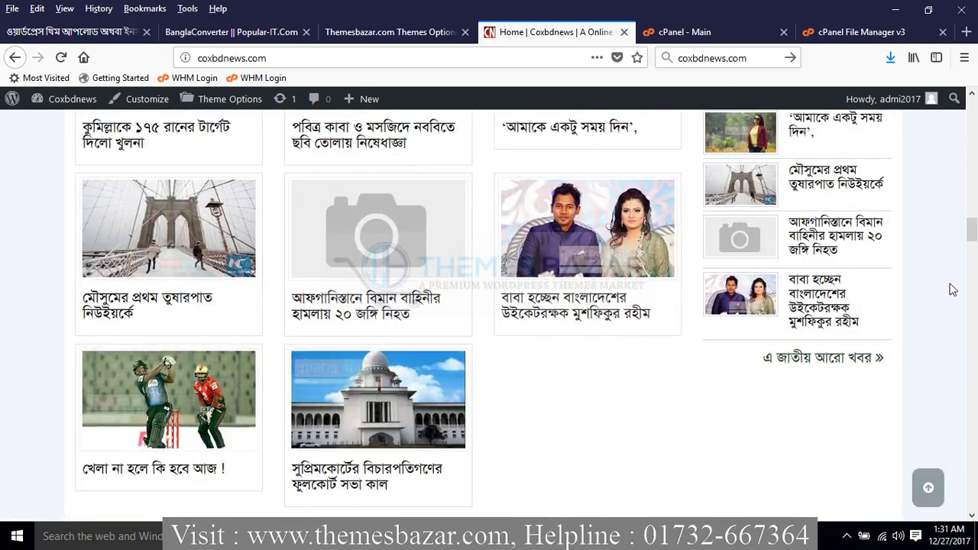
{"action": "scroll", "coordinate": [952, 289], "scroll_direction": "up", "scroll_amount": 3}
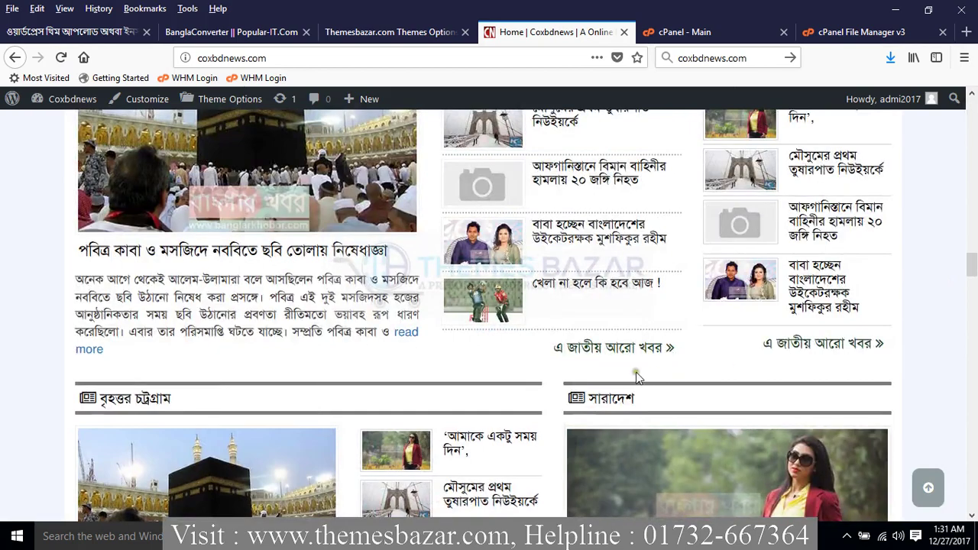
{"action": "scroll", "coordinate": [642, 358], "scroll_direction": "down", "scroll_amount": 10}
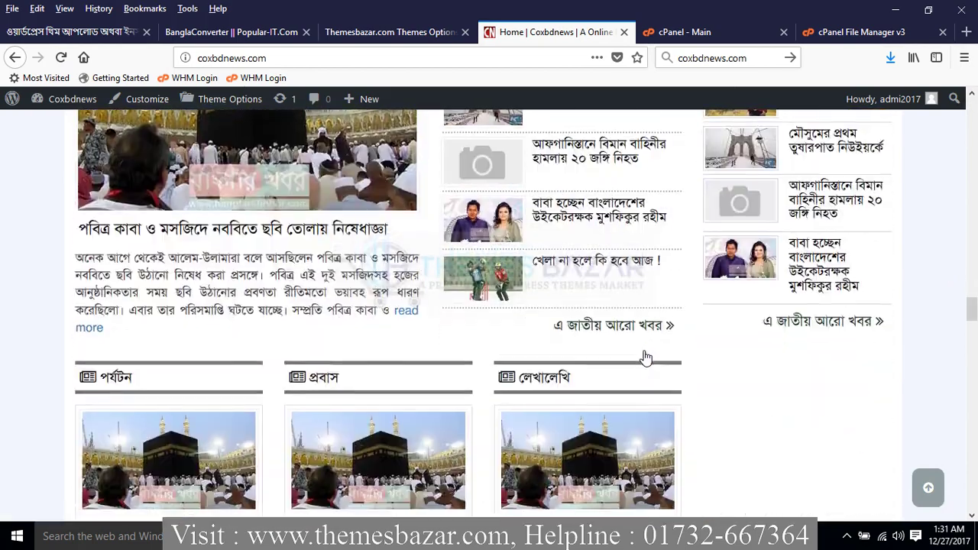
{"action": "scroll", "coordinate": [644, 356], "scroll_direction": "down", "scroll_amount": 15}
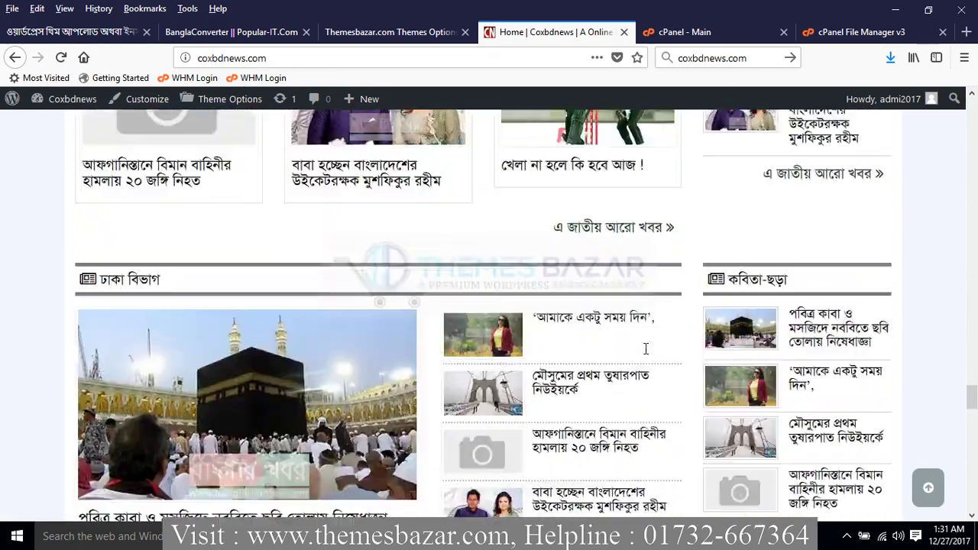
{"action": "scroll", "coordinate": [646, 349], "scroll_direction": "down", "scroll_amount": 10}
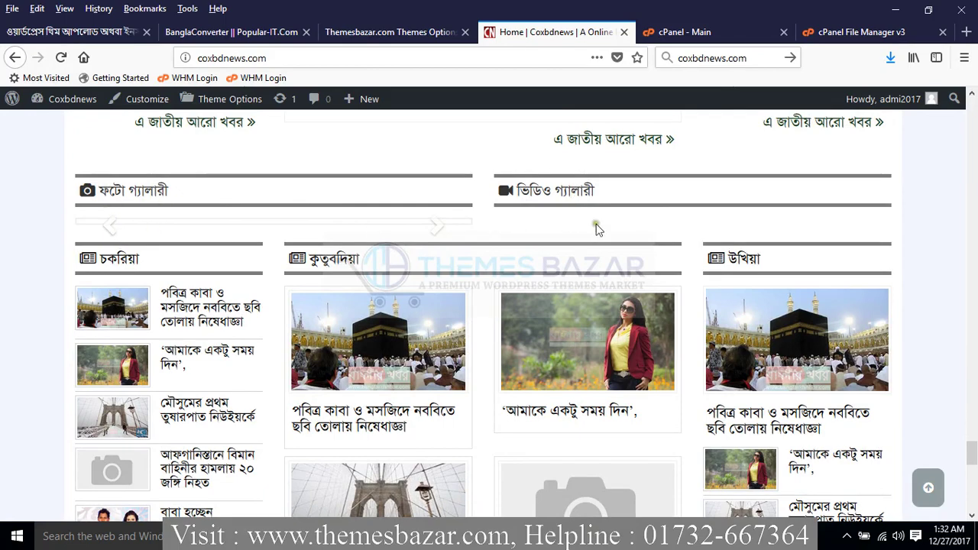
{"action": "left_click", "coordinate": [389, 32]}
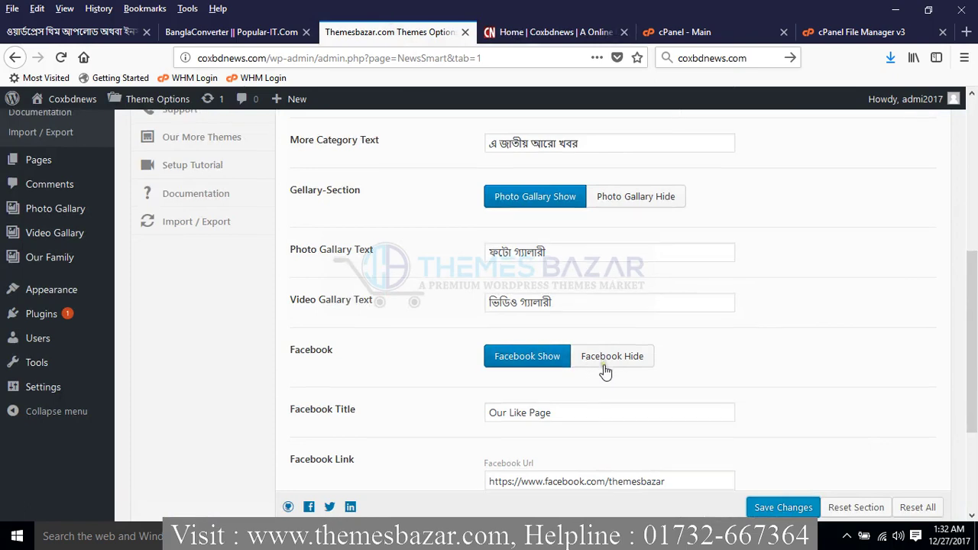
Step: Select the existing Facebook Title value, glancing back at the Coxbdnews front page
{"action": "scroll", "coordinate": [597, 360], "scroll_direction": "down", "scroll_amount": 3}
{"action": "left_click", "coordinate": [528, 259]}
{"action": "key", "text": "ctrl+a"}
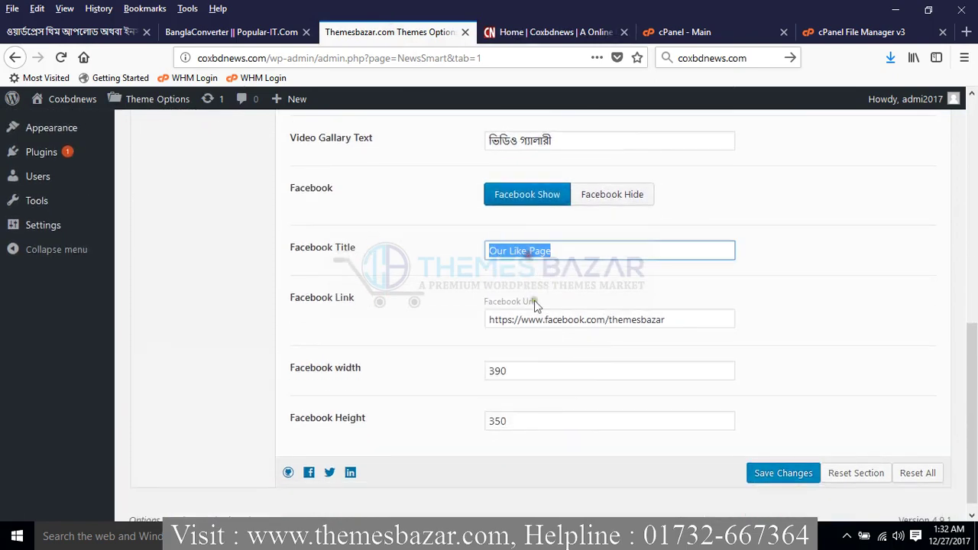
{"action": "left_click", "coordinate": [556, 32]}
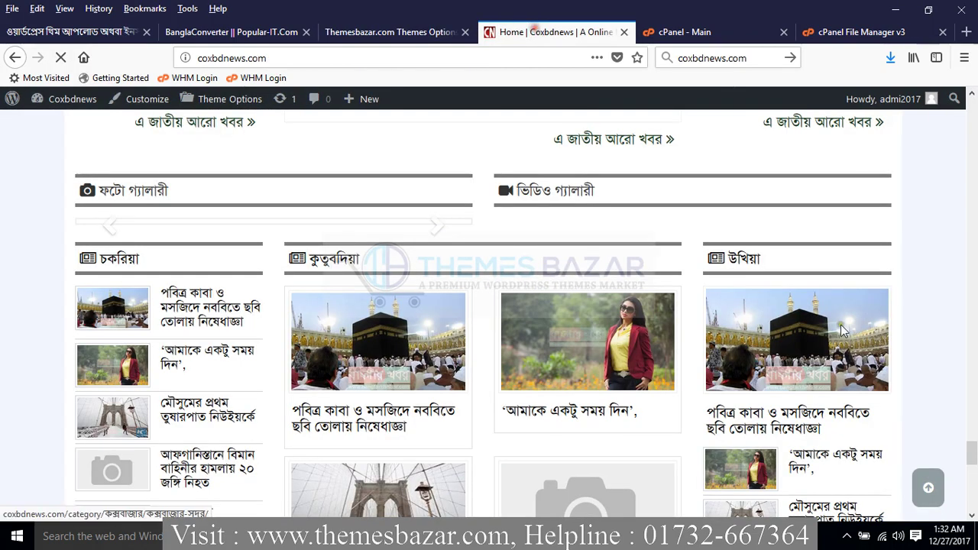
{"action": "left_click", "coordinate": [931, 495]}
{"action": "scroll", "coordinate": [933, 330], "scroll_direction": "down", "scroll_amount": 2}
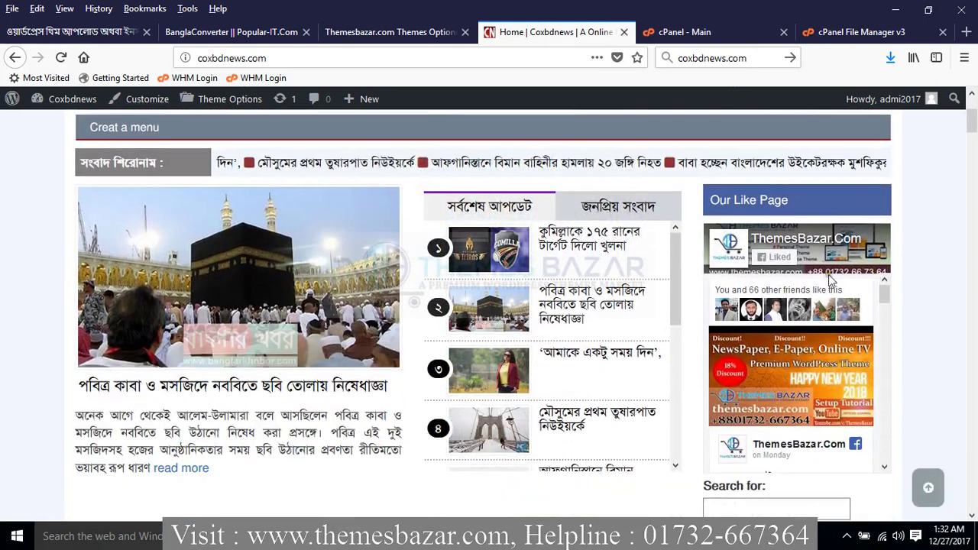
{"action": "left_click", "coordinate": [392, 32]}
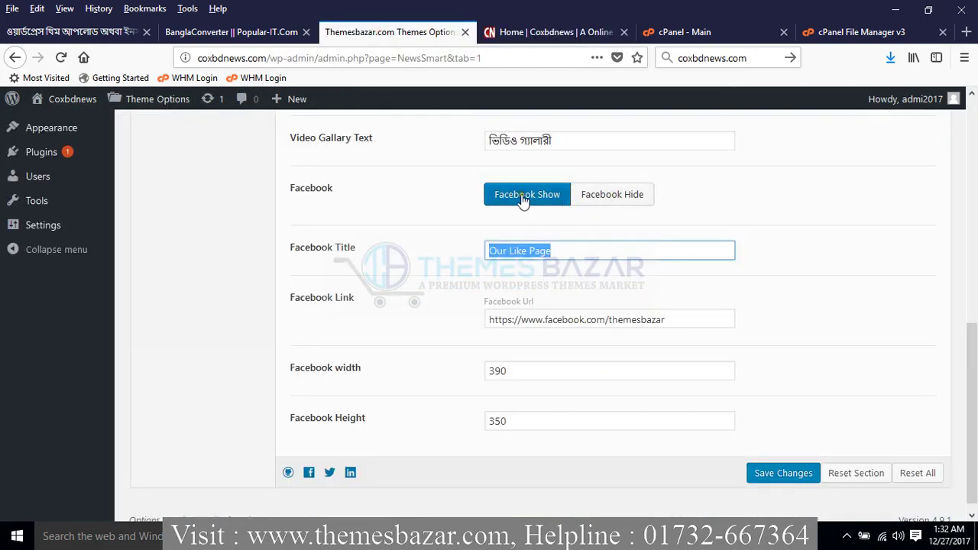
Step: Replace the Facebook Title with ফেসবুকে আমরা... from BanglaConverter and select the Facebook Url page name
{"action": "left_click", "coordinate": [232, 33]}
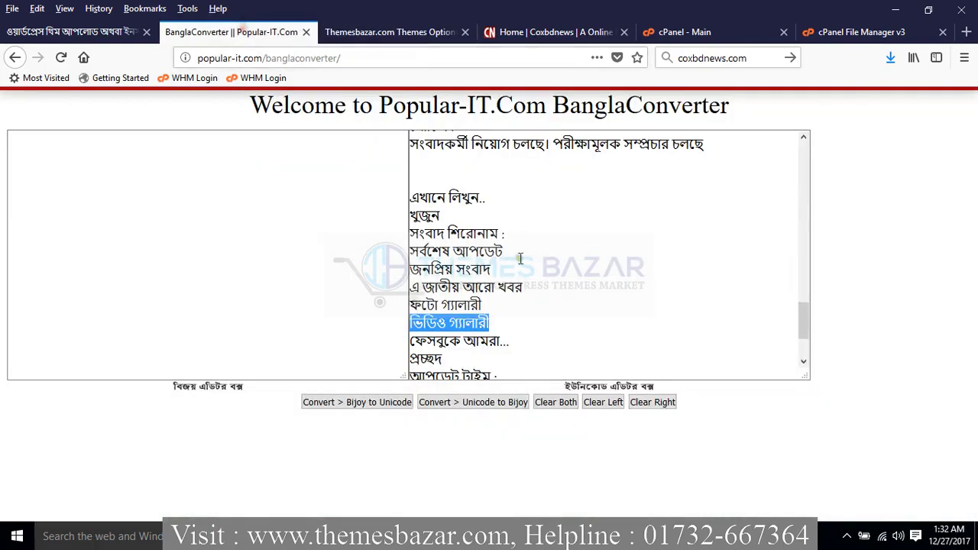
{"action": "left_click_drag", "start_coordinate": [511, 343], "coordinate": [389, 340]}
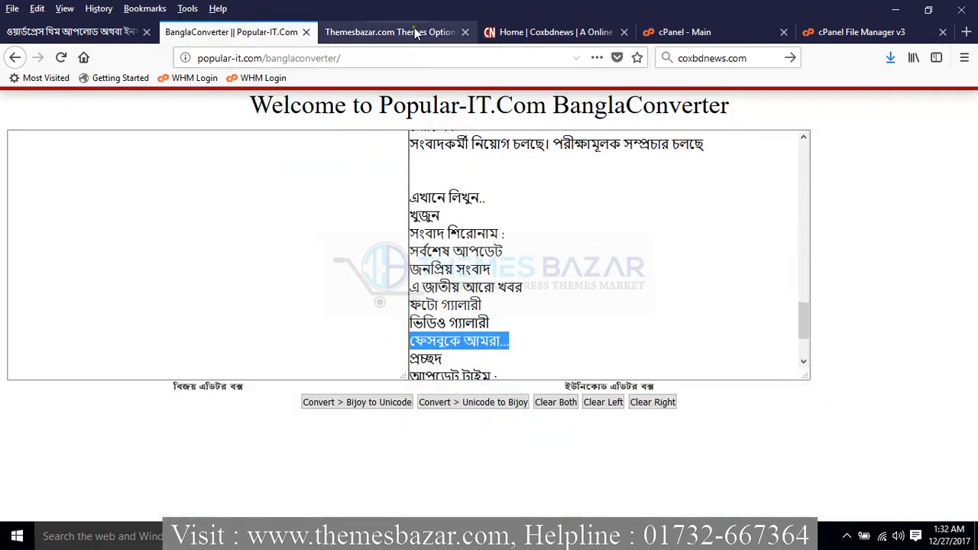
{"action": "left_click", "coordinate": [391, 32]}
{"action": "type", "text": "ফেসবুকে আমরা..."}
{"action": "scroll", "coordinate": [622, 309], "scroll_direction": "down", "scroll_amount": 1}
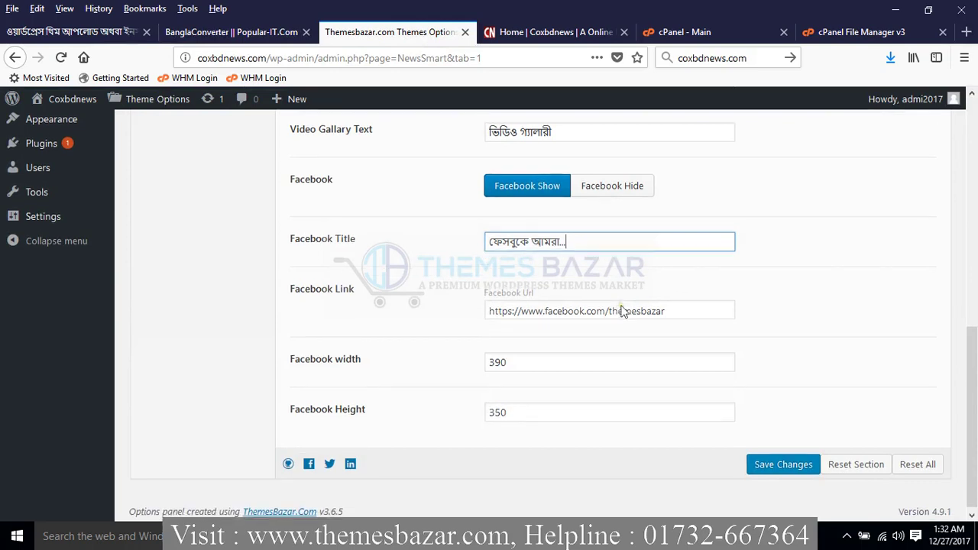
{"action": "left_click_drag", "start_coordinate": [609, 307], "coordinate": [667, 309]}
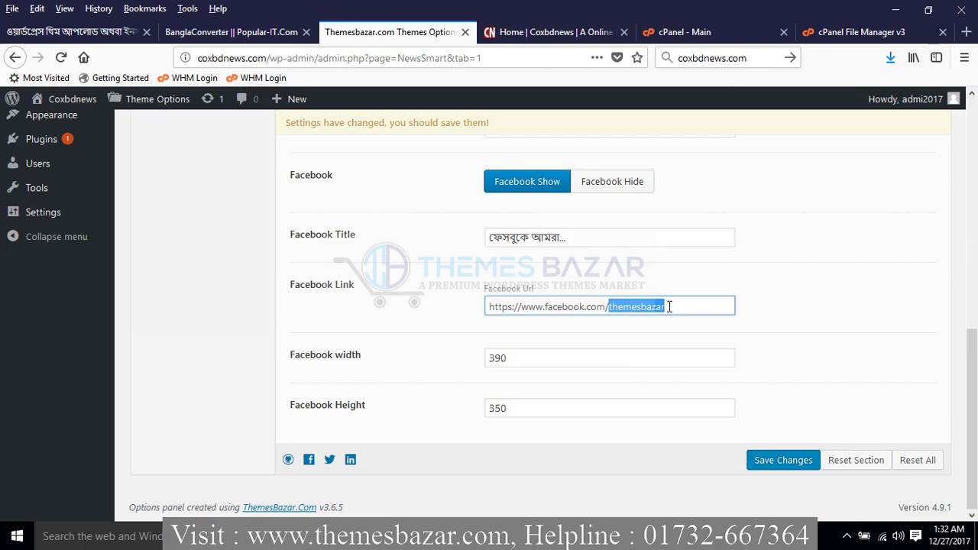
{"action": "left_click", "coordinate": [967, 32]}
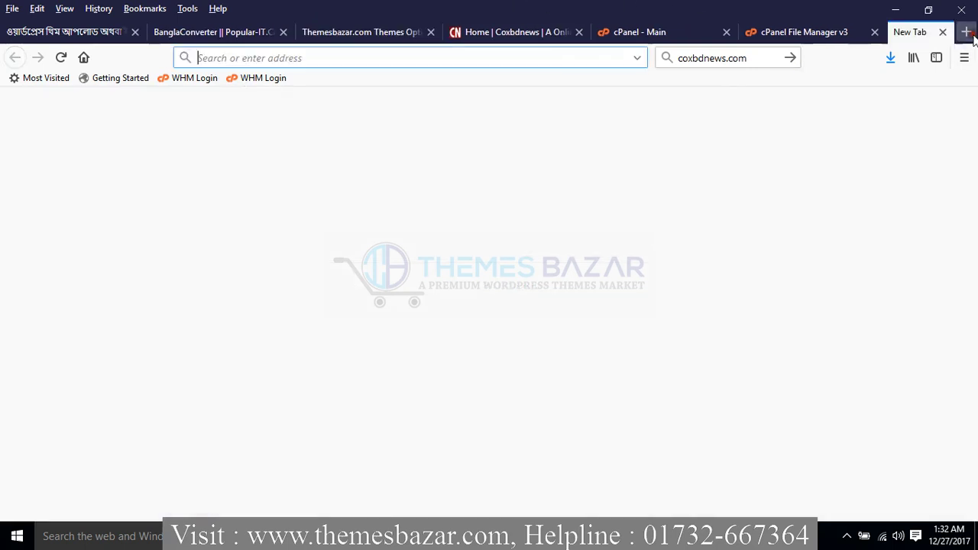
{"action": "type", "text": "facebook.com/"}
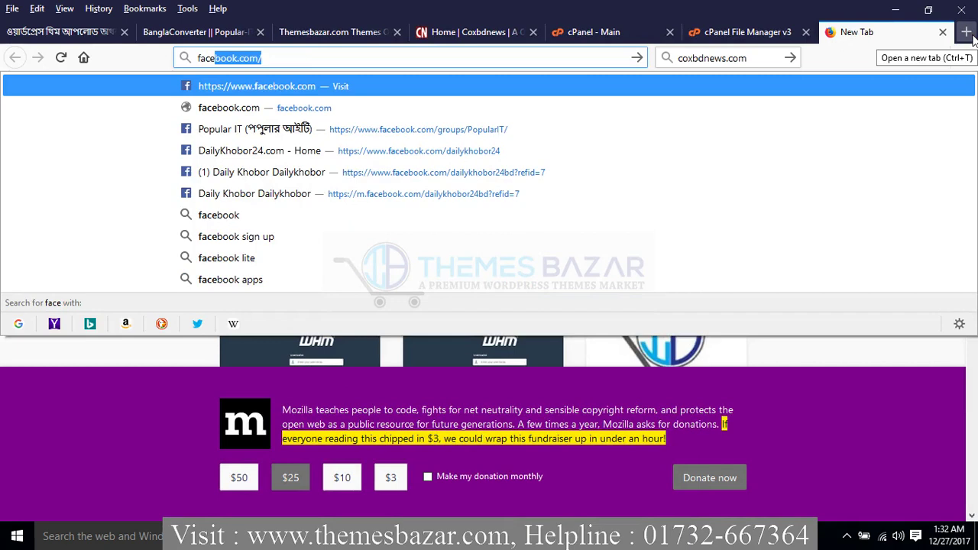
{"action": "key", "text": "Return"}
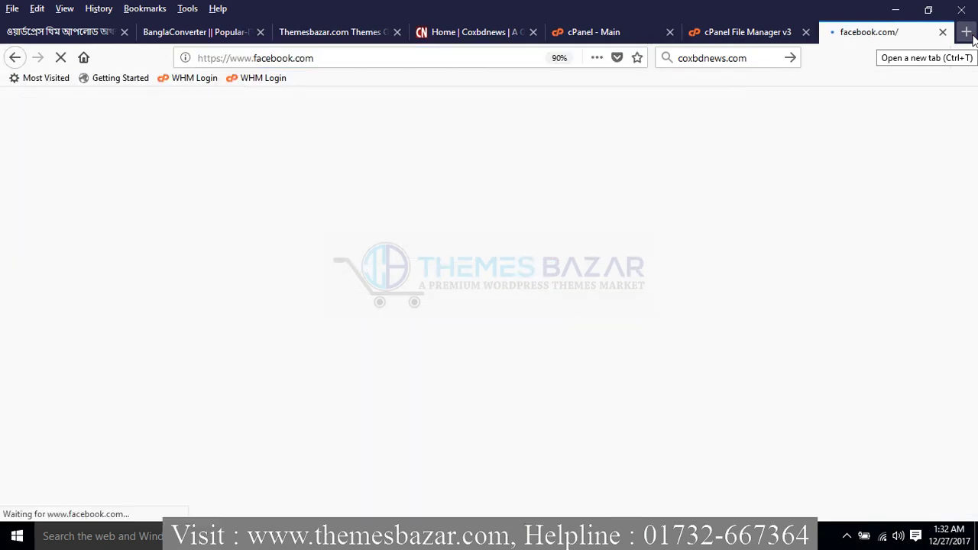
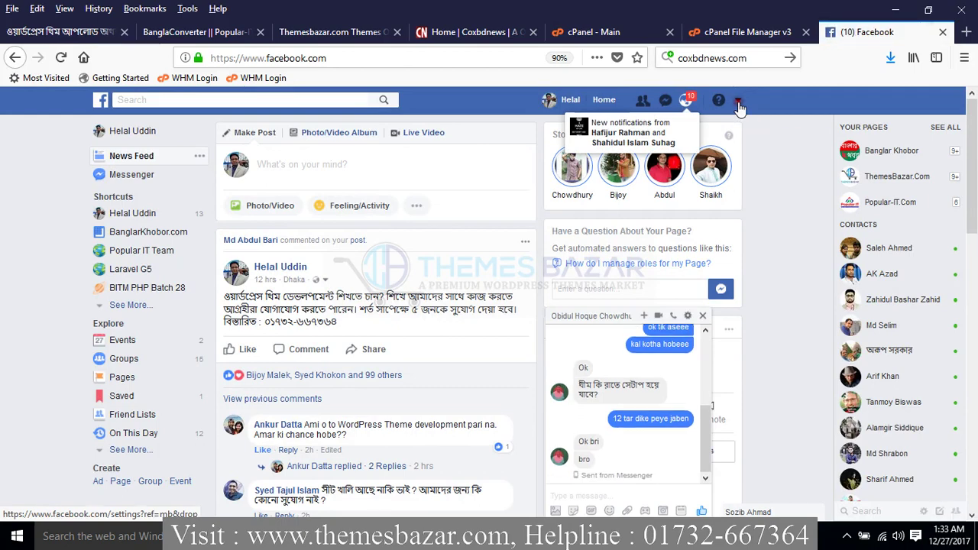
Step: Open the ThemesBazar.Com Facebook page from the account menu and select its web address
{"action": "left_click", "coordinate": [738, 102]}
{"action": "left_click", "coordinate": [739, 102]}
{"action": "left_click", "coordinate": [738, 102]}
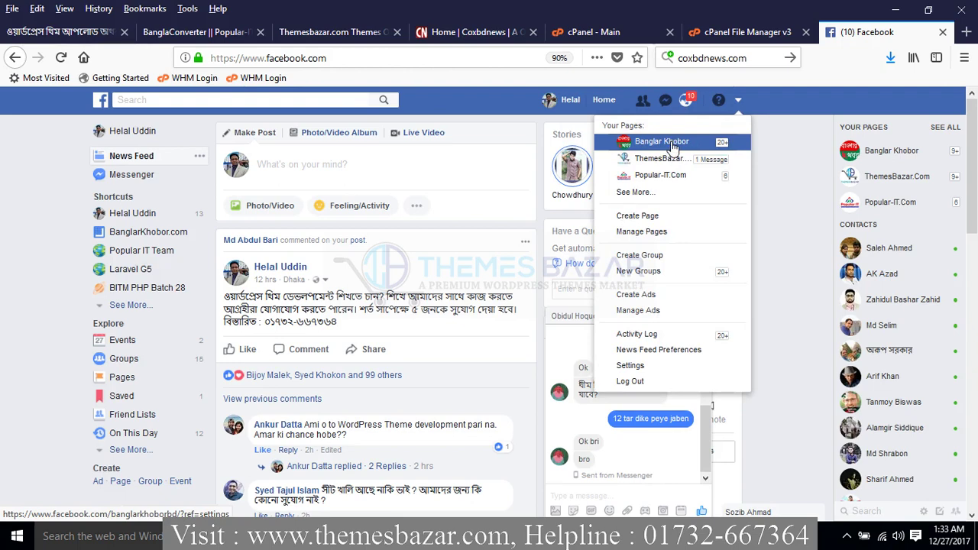
{"action": "left_click", "coordinate": [674, 160]}
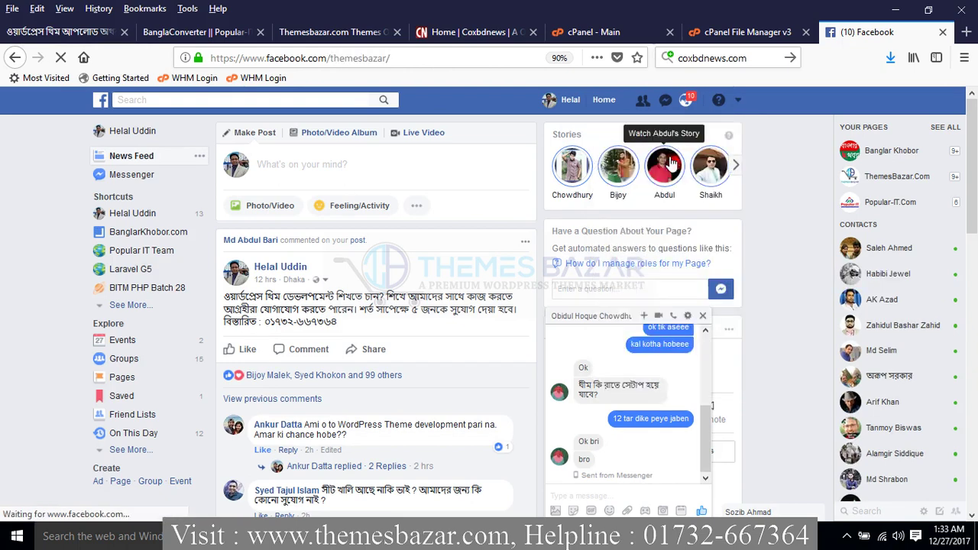
{"action": "left_click", "coordinate": [322, 58]}
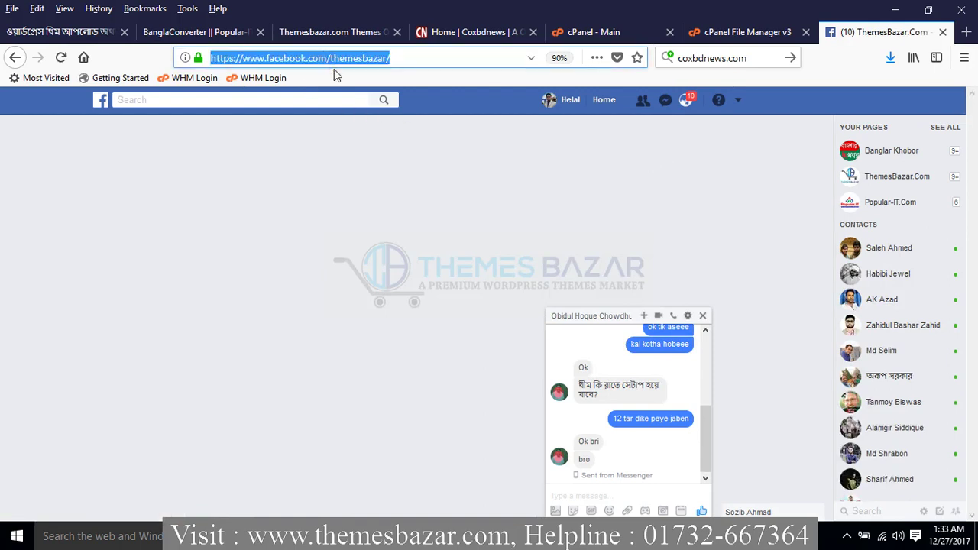
{"action": "left_click", "coordinate": [343, 31]}
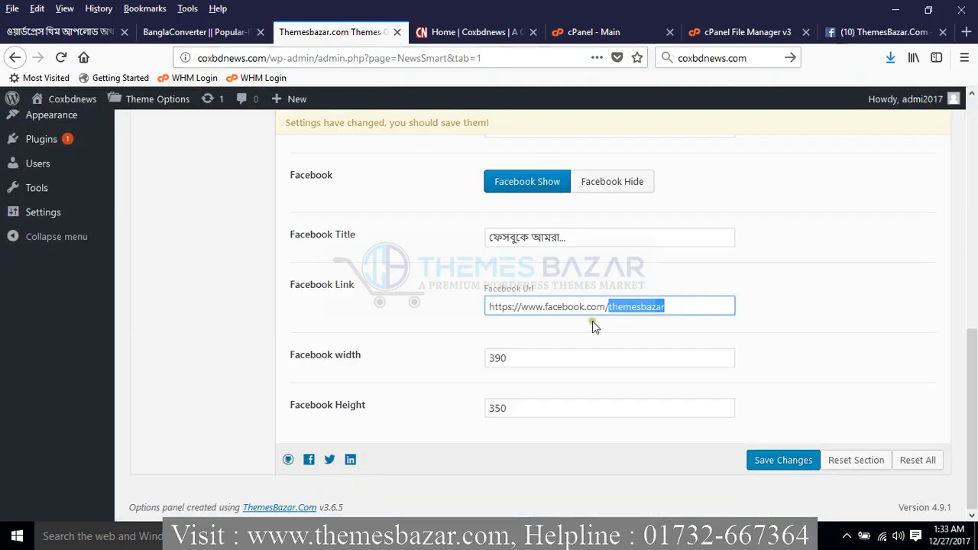
{"action": "left_click", "coordinate": [659, 306]}
{"action": "left_click_drag", "start_coordinate": [677, 309], "coordinate": [462, 308]}
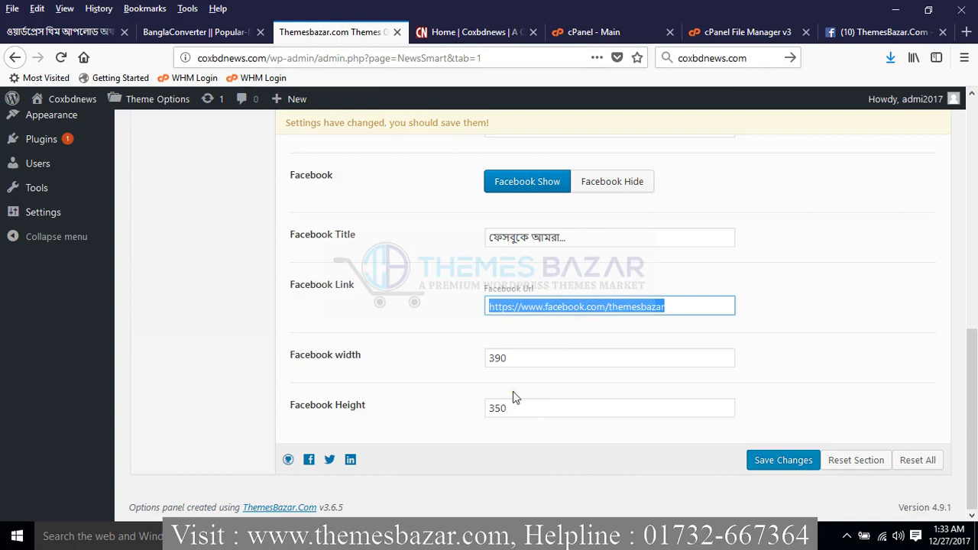
{"action": "left_click", "coordinate": [669, 308]}
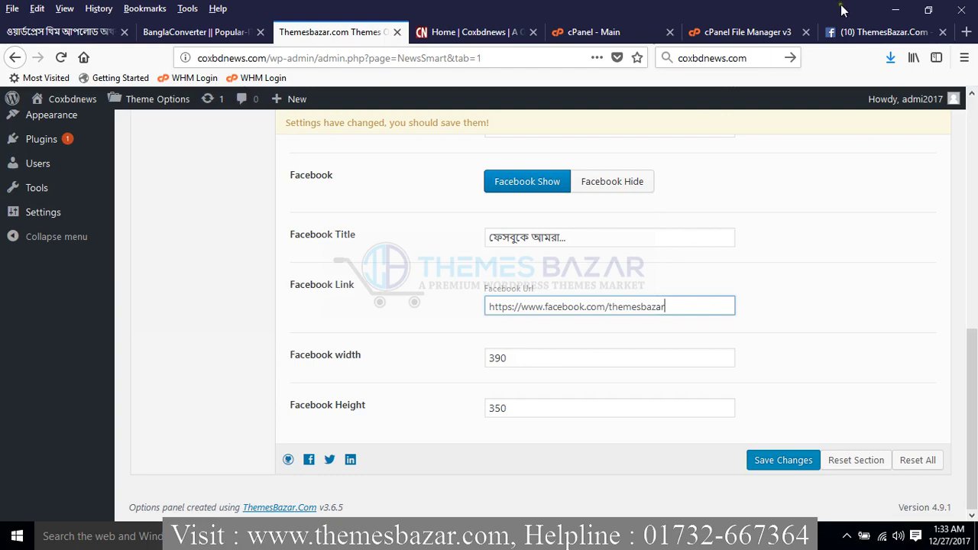
{"action": "left_click", "coordinate": [849, 31]}
{"action": "left_click", "coordinate": [600, 107]}
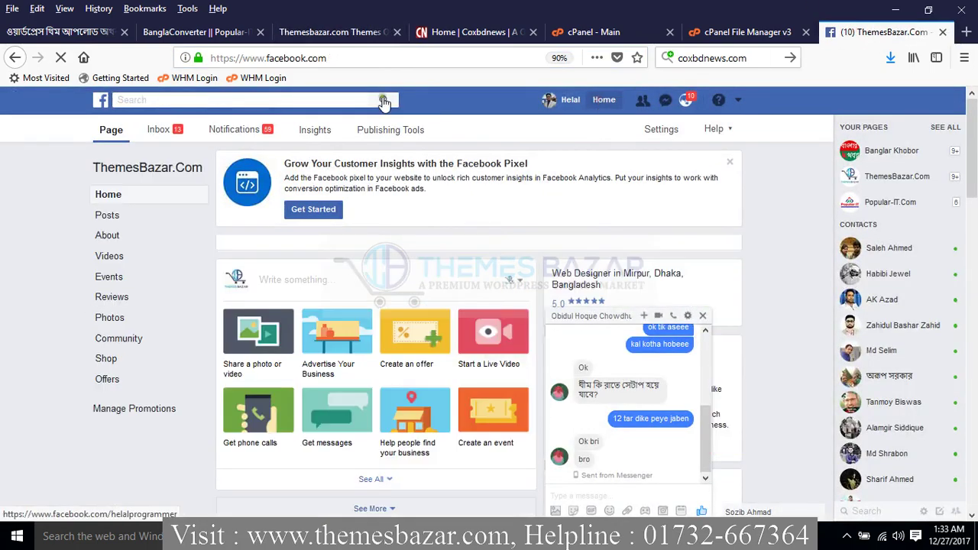
Step: Search Facebook for 'Coxbdnews' and open the Coxbdnews.Com page
{"action": "left_click", "coordinate": [268, 103]}
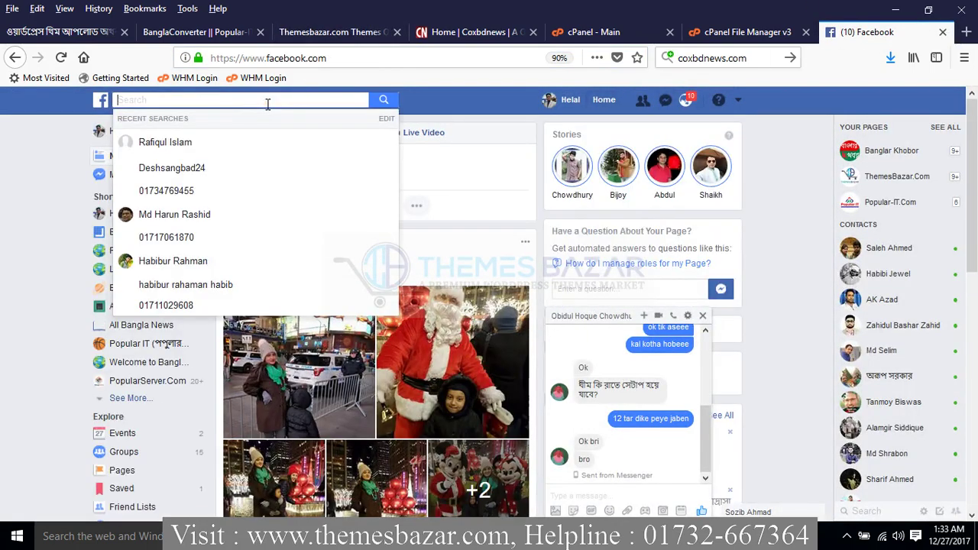
{"action": "type", "text": "Cox"}
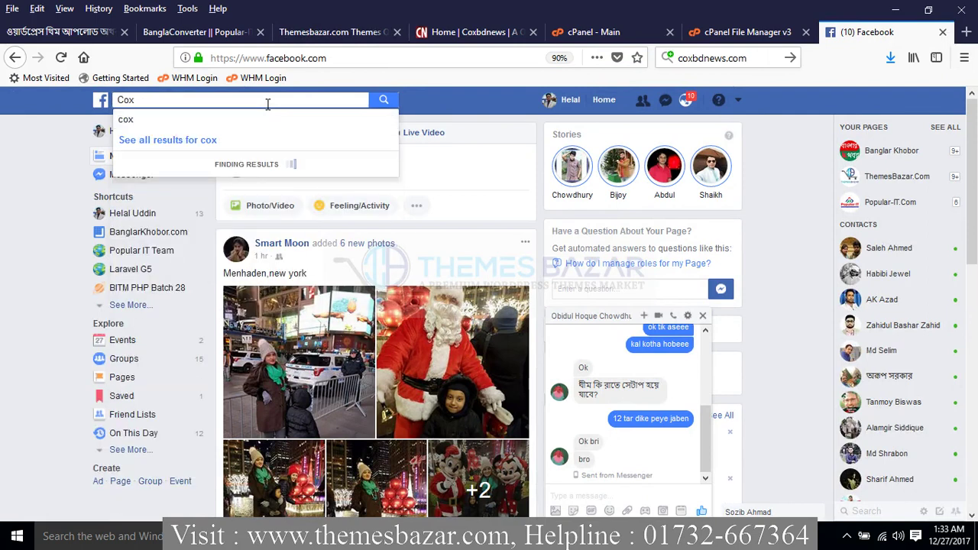
{"action": "type", "text": "bdnews"}
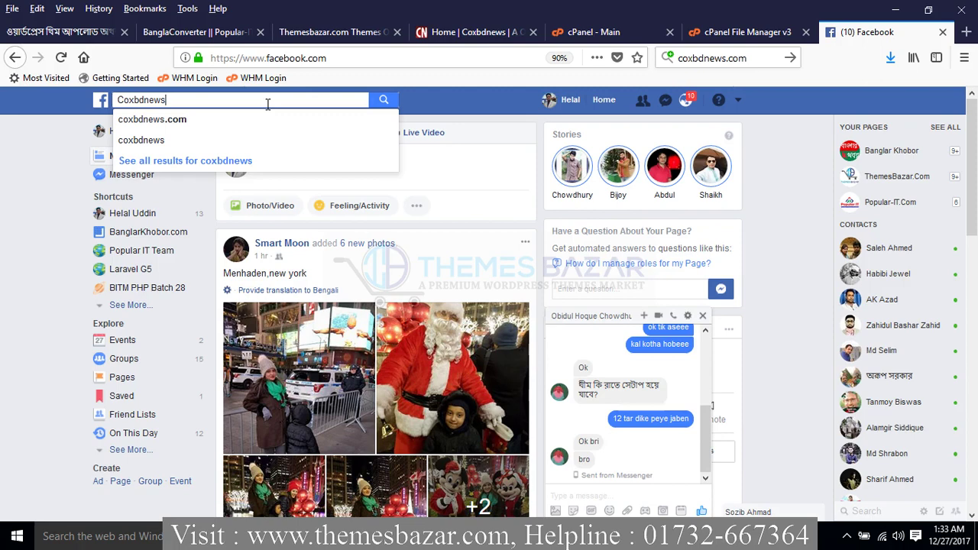
{"action": "key", "text": "Return"}
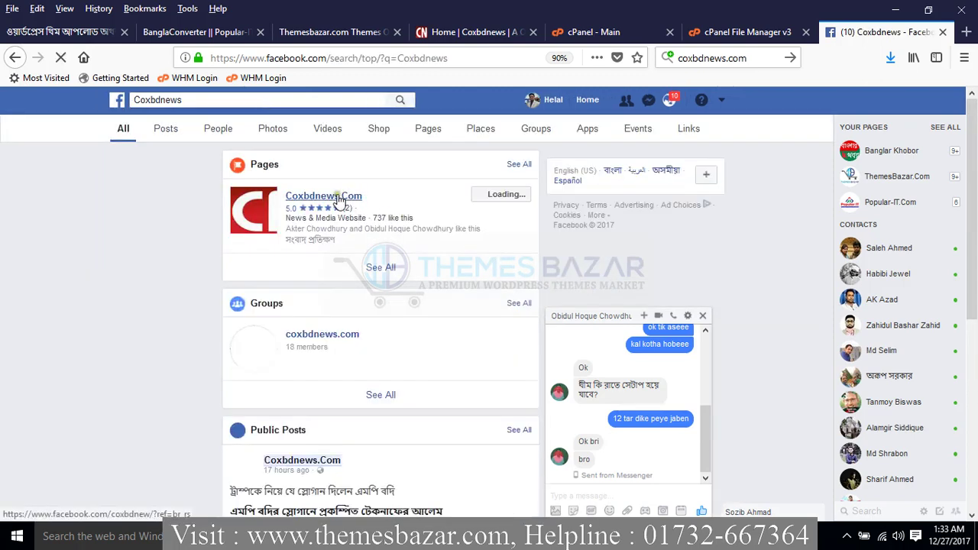
{"action": "left_click", "coordinate": [339, 201]}
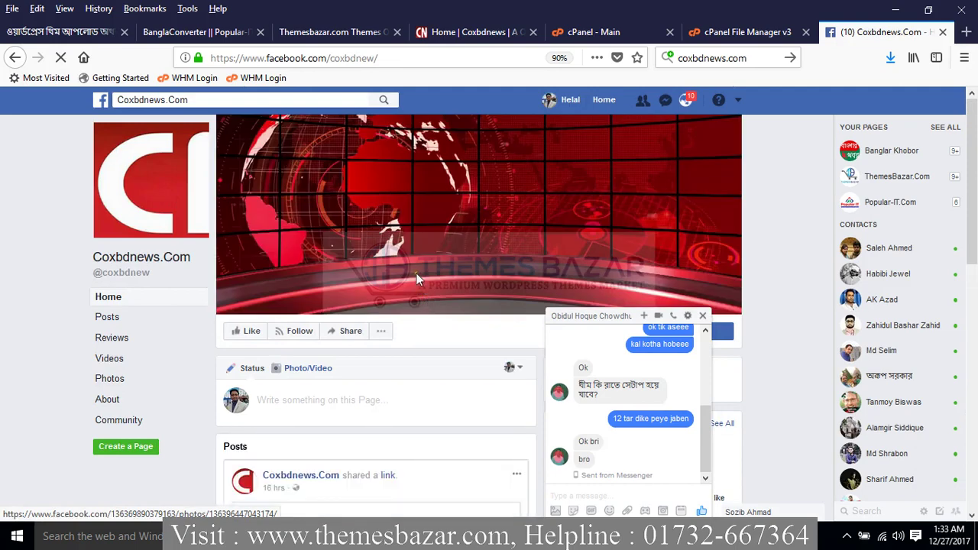
{"action": "scroll", "coordinate": [413, 271], "scroll_direction": "down", "scroll_amount": 3}
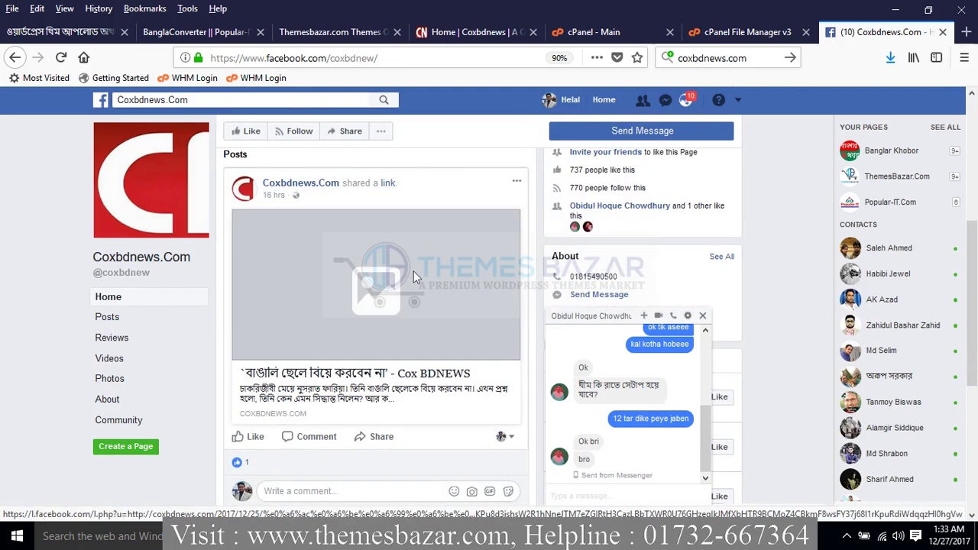
Step: Copy the page address facebook.com/coxbdnew/ and go back to the WordPress theme options
{"action": "left_click", "coordinate": [295, 63]}
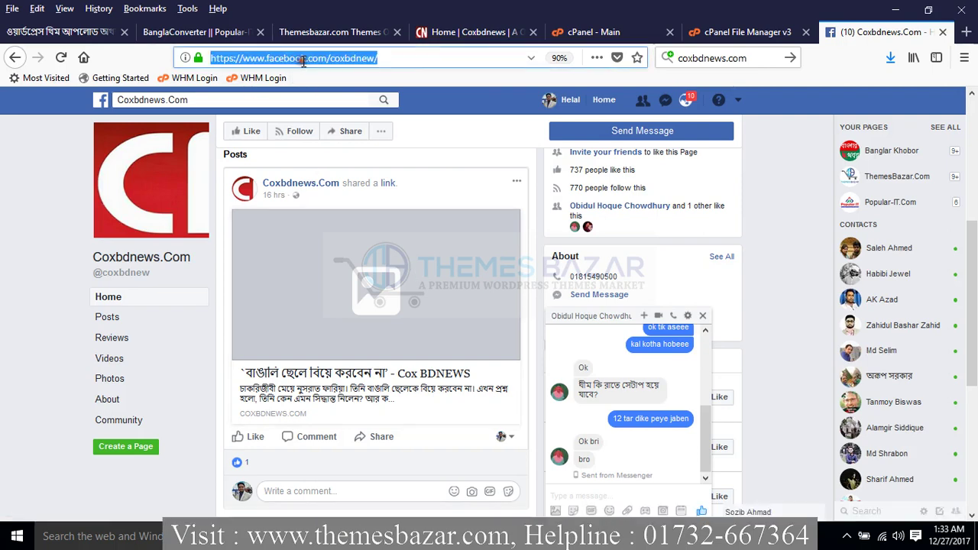
{"action": "right_click", "coordinate": [297, 61]}
{"action": "left_click", "coordinate": [349, 105]}
{"action": "left_click", "coordinate": [337, 32]}
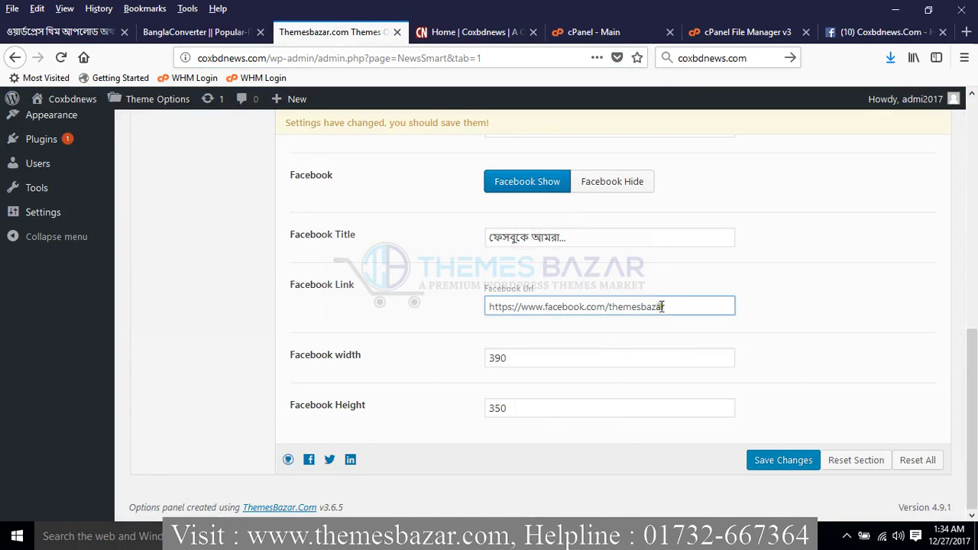
{"action": "left_click_drag", "start_coordinate": [670, 306], "coordinate": [421, 326]}
{"action": "key", "text": "ctrl+v"}
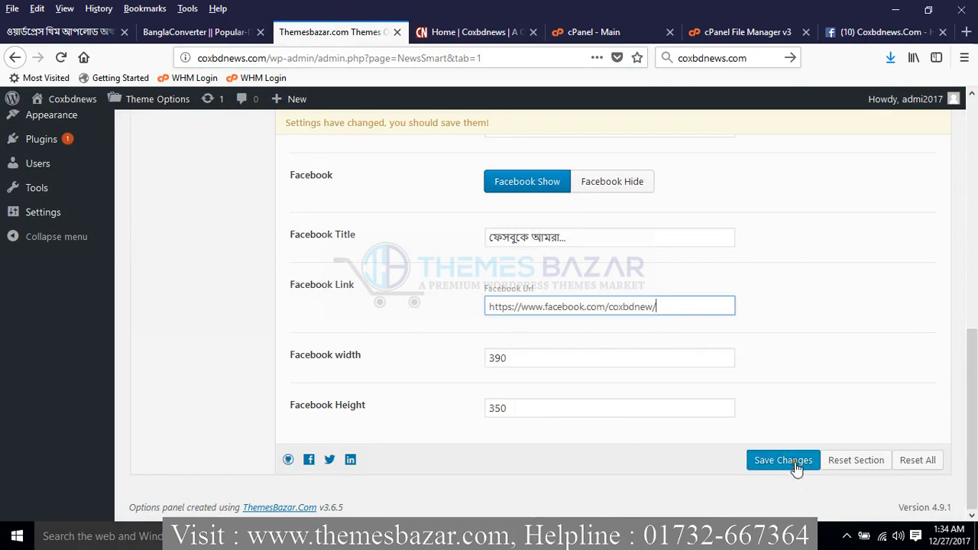
{"action": "left_click", "coordinate": [786, 461]}
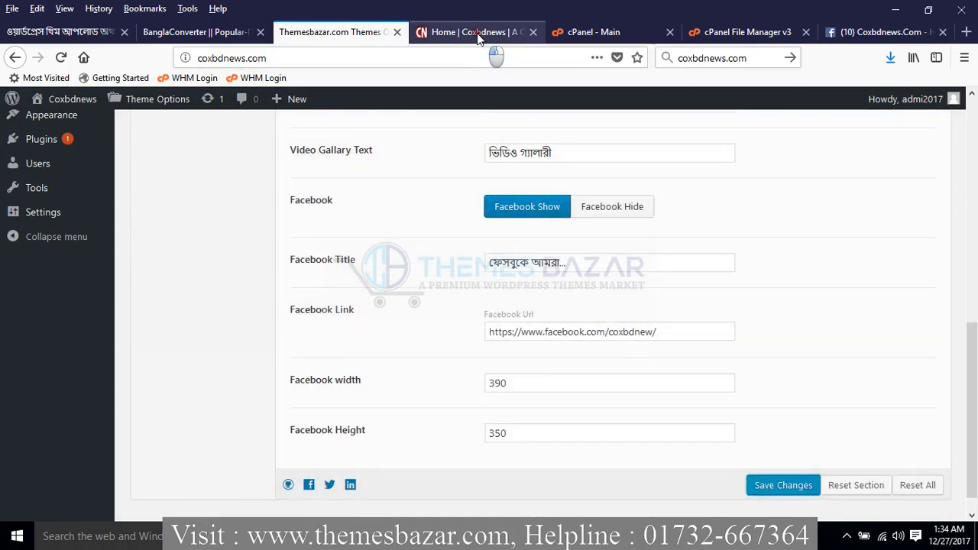
Step: Reload the live front page to confirm the Coxbdnews.Com Facebook box, then return to Theme Options
{"action": "left_click", "coordinate": [477, 33]}
{"action": "right_click", "coordinate": [477, 33]}
{"action": "left_click", "coordinate": [523, 45]}
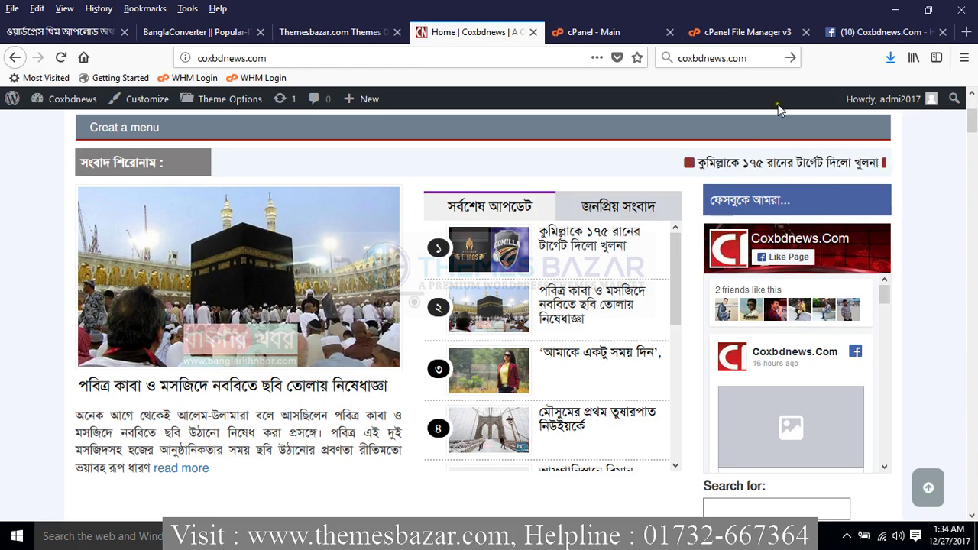
{"action": "left_click", "coordinate": [344, 31]}
{"action": "scroll", "coordinate": [303, 259], "scroll_direction": "up", "scroll_amount": 3}
{"action": "scroll", "coordinate": [304, 258], "scroll_direction": "up", "scroll_amount": 5}
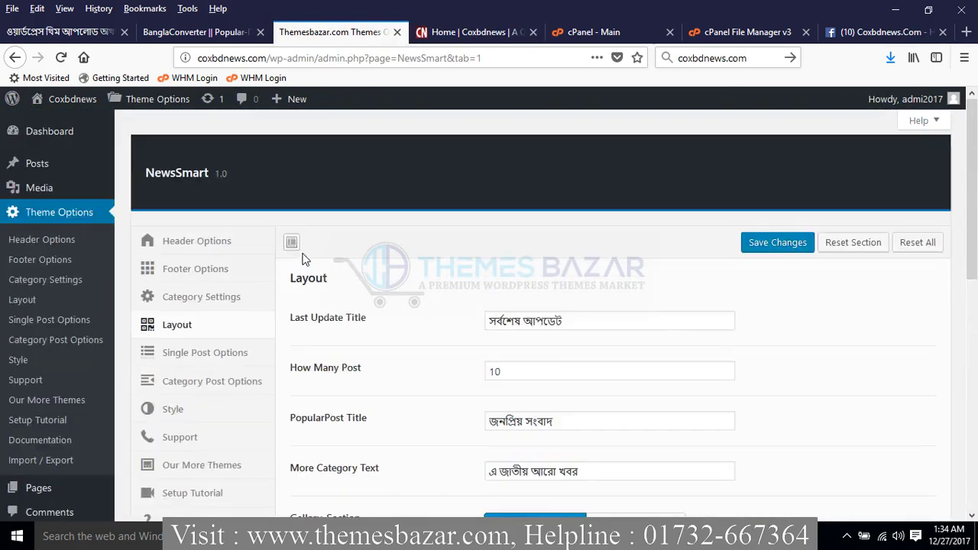
Step: Open Single Post Options and glance at the live site's front page
{"action": "scroll", "coordinate": [230, 329], "scroll_direction": "down", "scroll_amount": 3}
{"action": "left_click", "coordinate": [215, 192]}
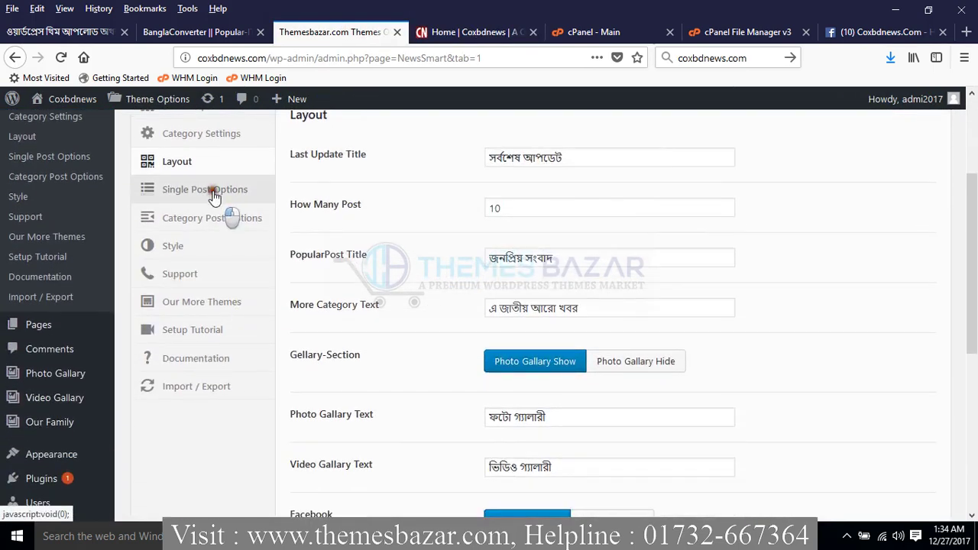
{"action": "scroll", "coordinate": [443, 253], "scroll_direction": "up", "scroll_amount": 2}
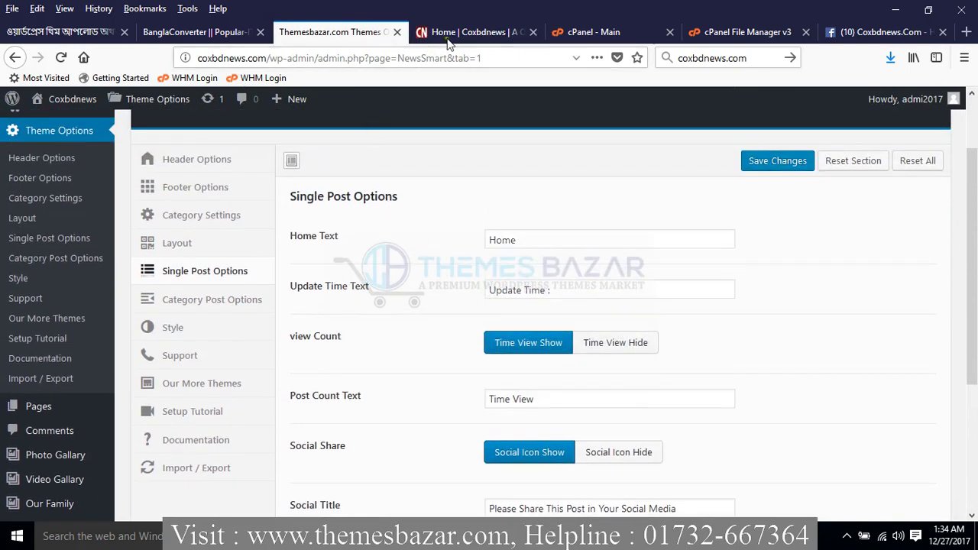
{"action": "left_click", "coordinate": [459, 35]}
{"action": "scroll", "coordinate": [570, 267], "scroll_direction": "up", "scroll_amount": 1}
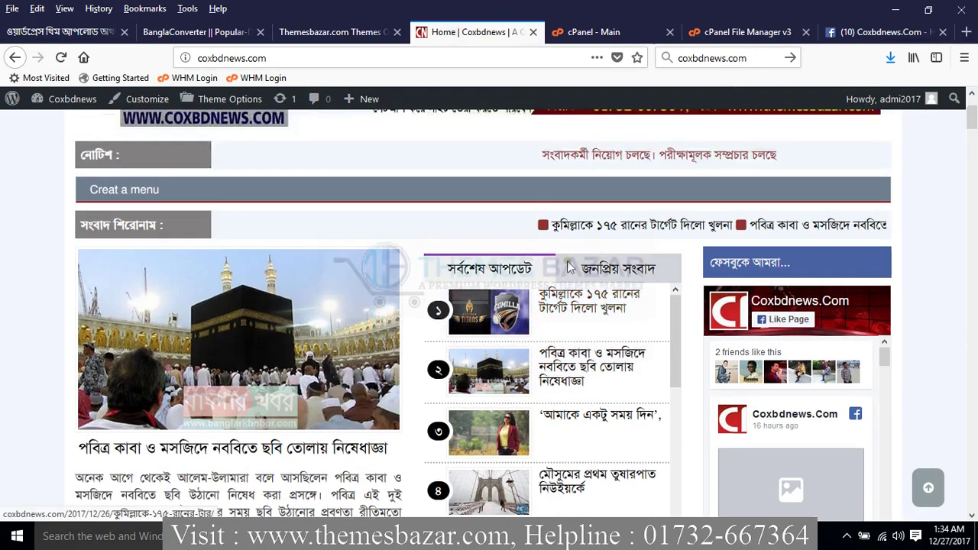
{"action": "scroll", "coordinate": [569, 267], "scroll_direction": "up", "scroll_amount": 2}
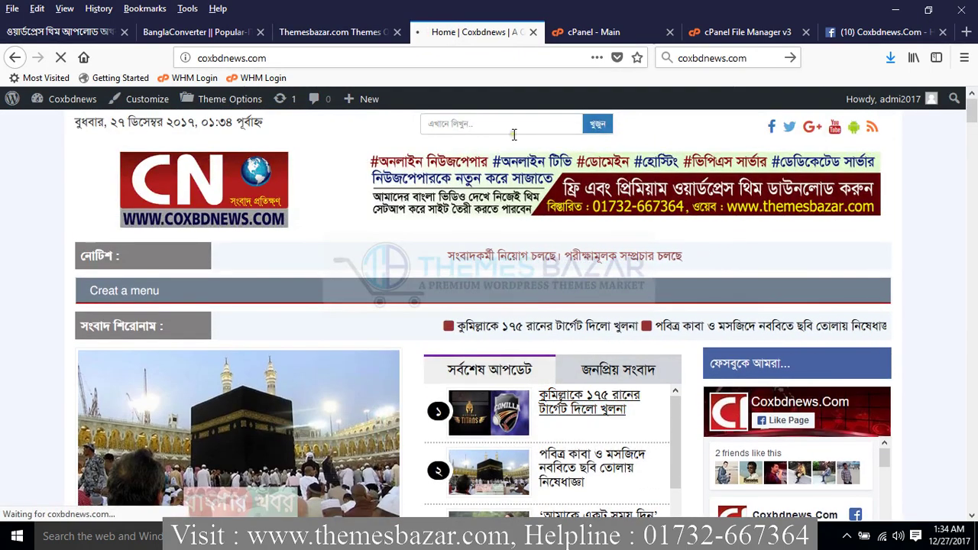
{"action": "left_click", "coordinate": [353, 35]}
Step: Compare the Home Text and Update Time Text values with the labels on a live article
{"action": "double_click", "coordinate": [527, 242]}
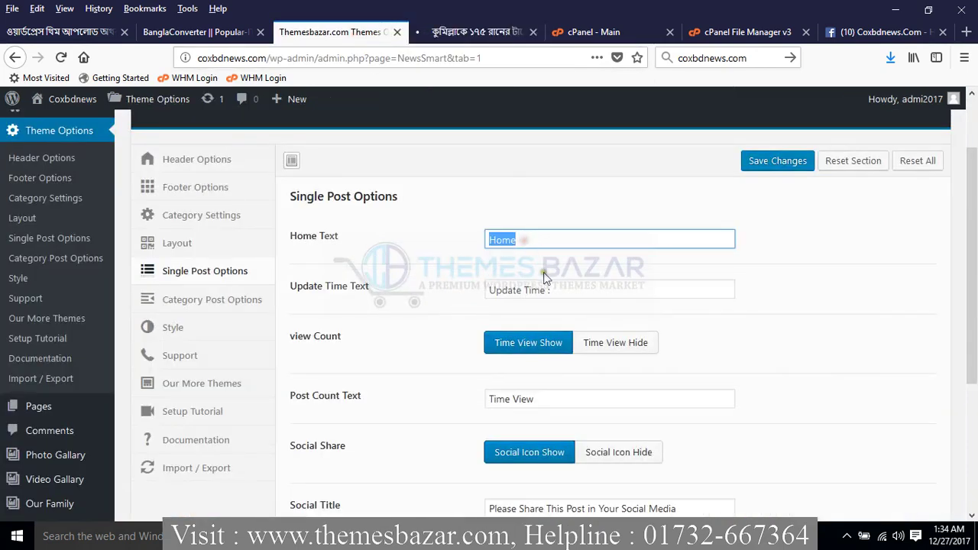
{"action": "left_click", "coordinate": [569, 291]}
{"action": "triple_click", "coordinate": [564, 288]}
{"action": "left_click", "coordinate": [474, 32]}
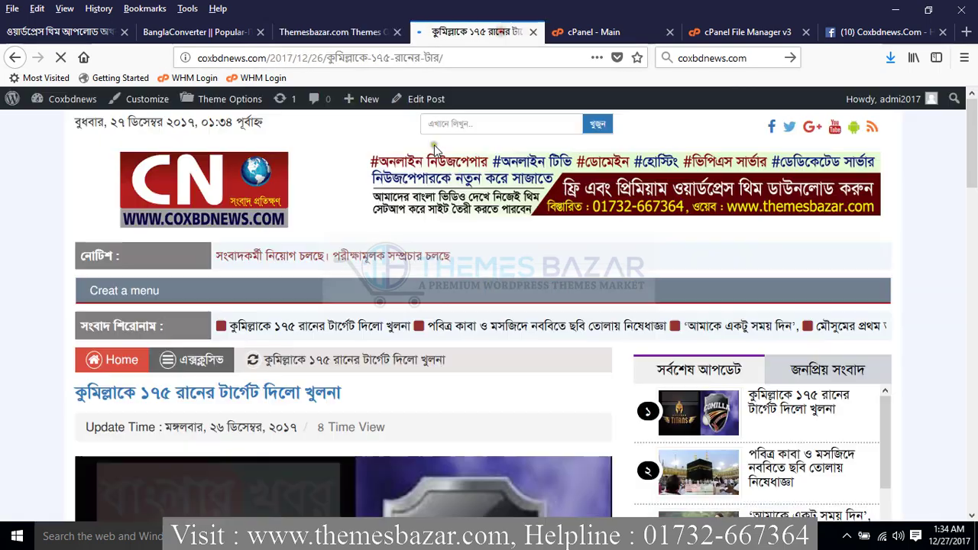
{"action": "scroll", "coordinate": [218, 313], "scroll_direction": "down", "scroll_amount": 4}
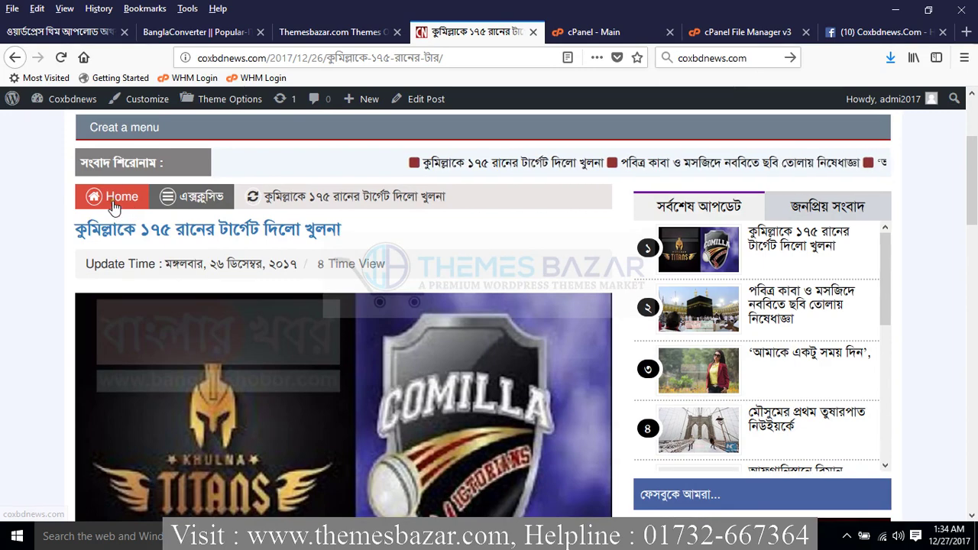
{"action": "left_click", "coordinate": [341, 34]}
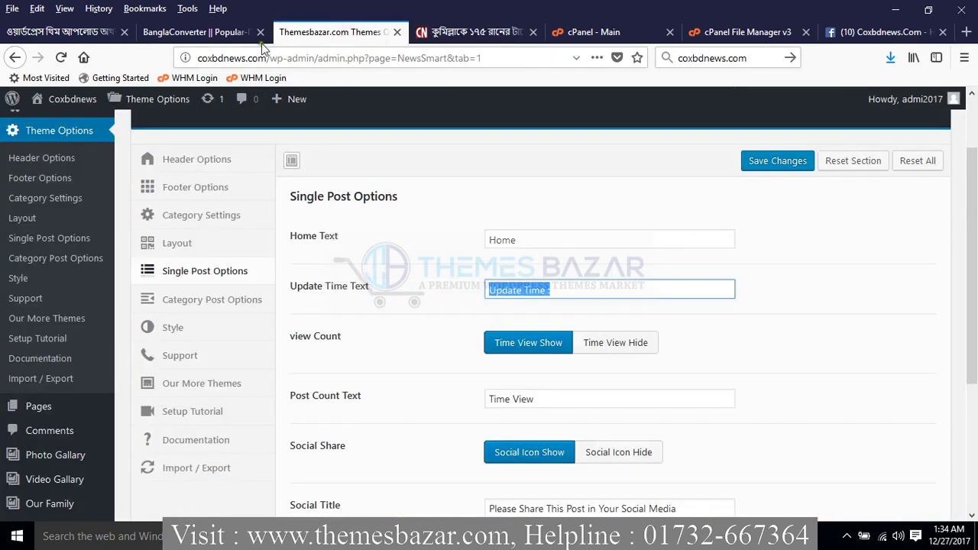
Step: Replace Home Text 'Home' with প্রচ্ছদ copied from the Bangla converter
{"action": "left_click", "coordinate": [219, 32]}
{"action": "scroll", "coordinate": [525, 316], "scroll_direction": "down", "scroll_amount": 3}
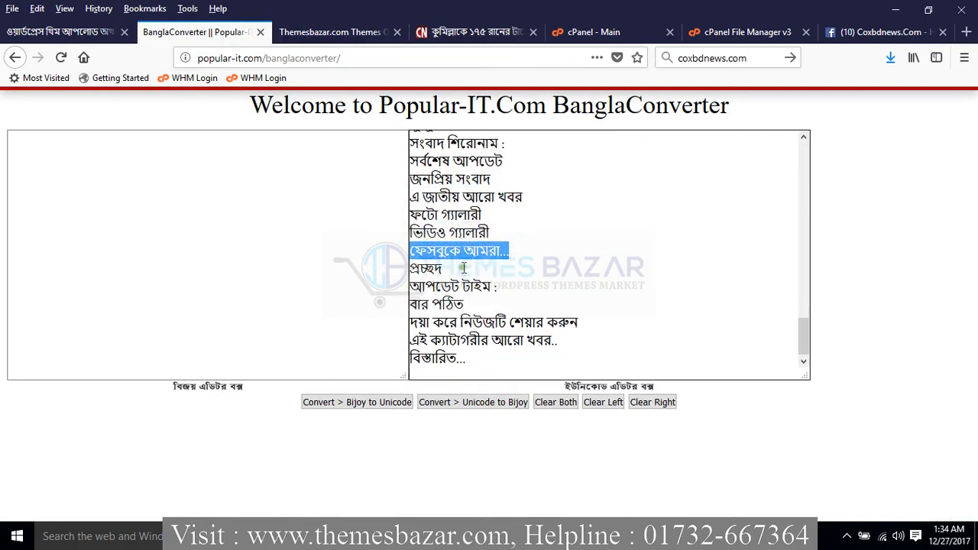
{"action": "left_click_drag", "start_coordinate": [464, 268], "coordinate": [410, 268]}
{"action": "left_click", "coordinate": [341, 32]}
{"action": "triple_click", "coordinate": [517, 288]}
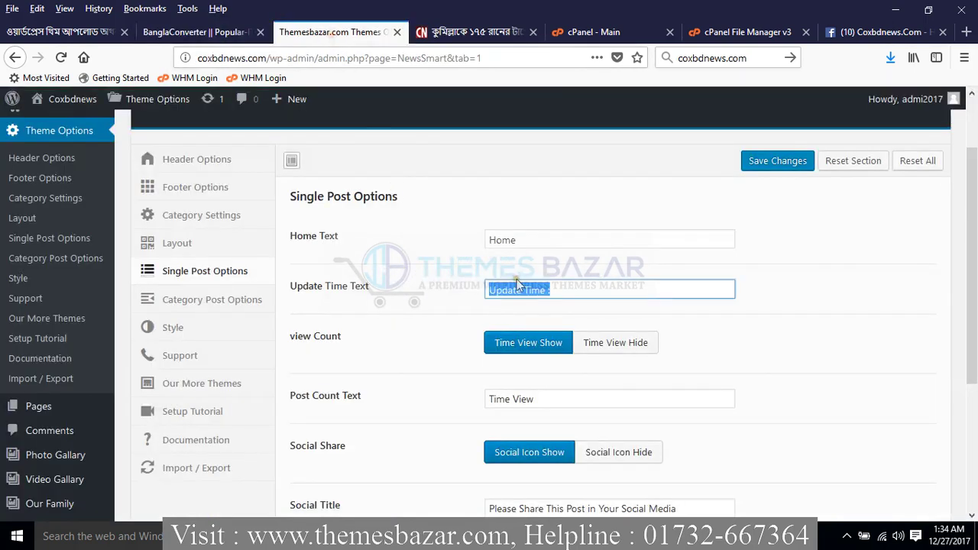
{"action": "double_click", "coordinate": [539, 241]}
{"action": "key", "text": "ctrl+v"}
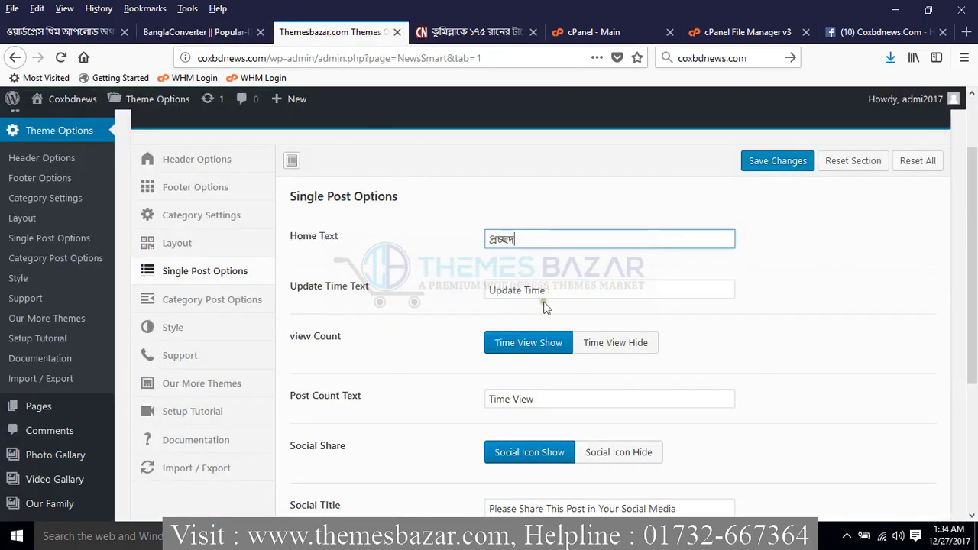
Step: Set Update Time Text to আপডেট টাইম : after checking the label on the live article
{"action": "left_click", "coordinate": [227, 33]}
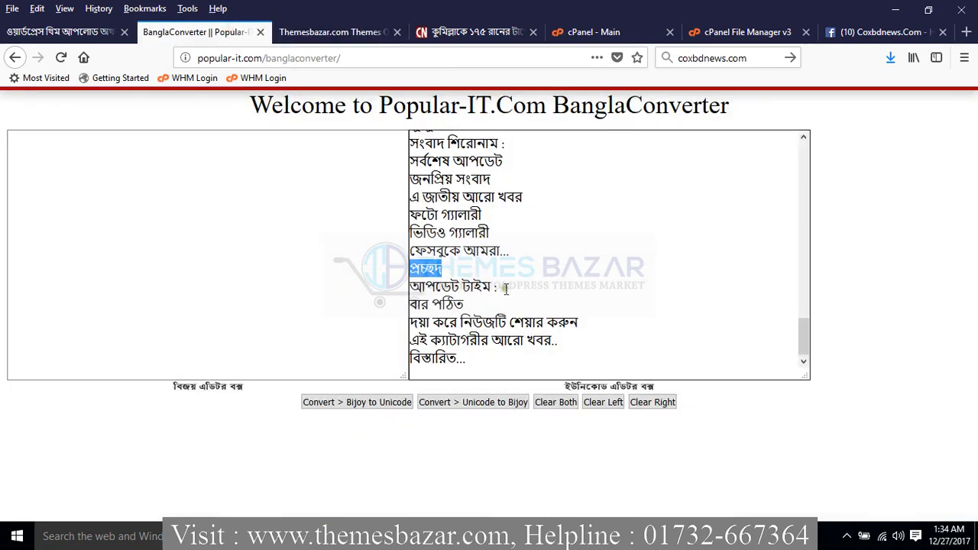
{"action": "left_click_drag", "start_coordinate": [506, 288], "coordinate": [405, 291]}
{"action": "key", "text": "ctrl+c"}
{"action": "left_click", "coordinate": [359, 33]}
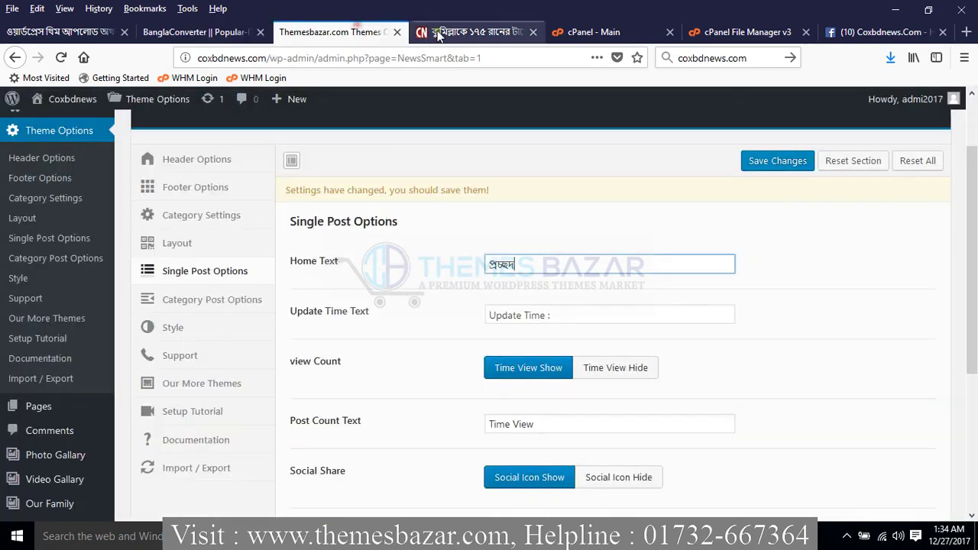
{"action": "left_click", "coordinate": [439, 34]}
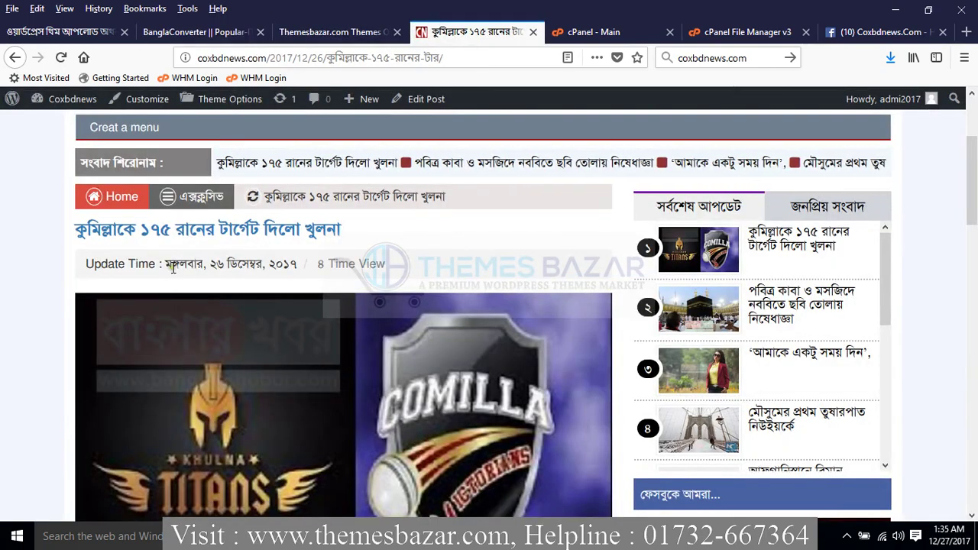
{"action": "left_click_drag", "start_coordinate": [173, 267], "coordinate": [258, 284]}
{"action": "left_click_drag", "start_coordinate": [150, 267], "coordinate": [86, 264]}
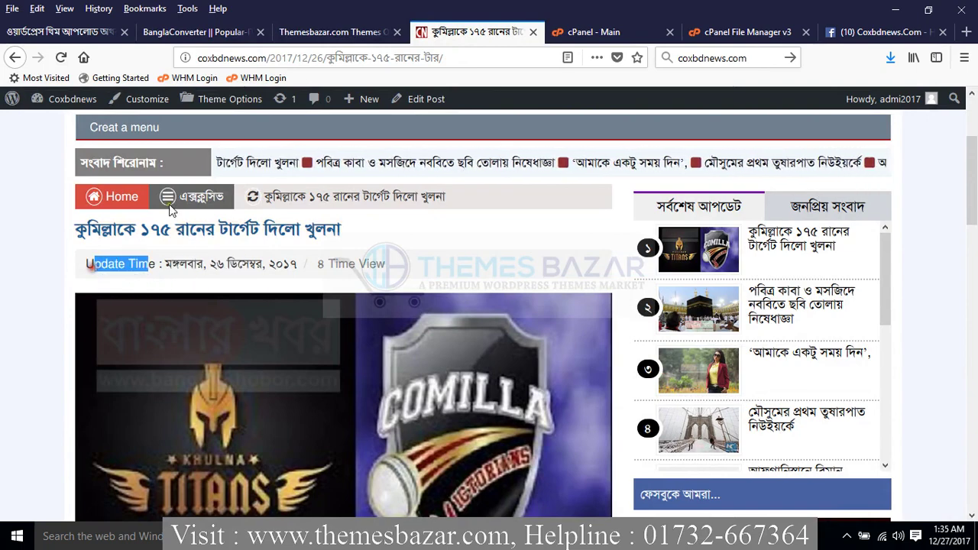
{"action": "left_click", "coordinate": [340, 32]}
{"action": "left_click", "coordinate": [489, 316]}
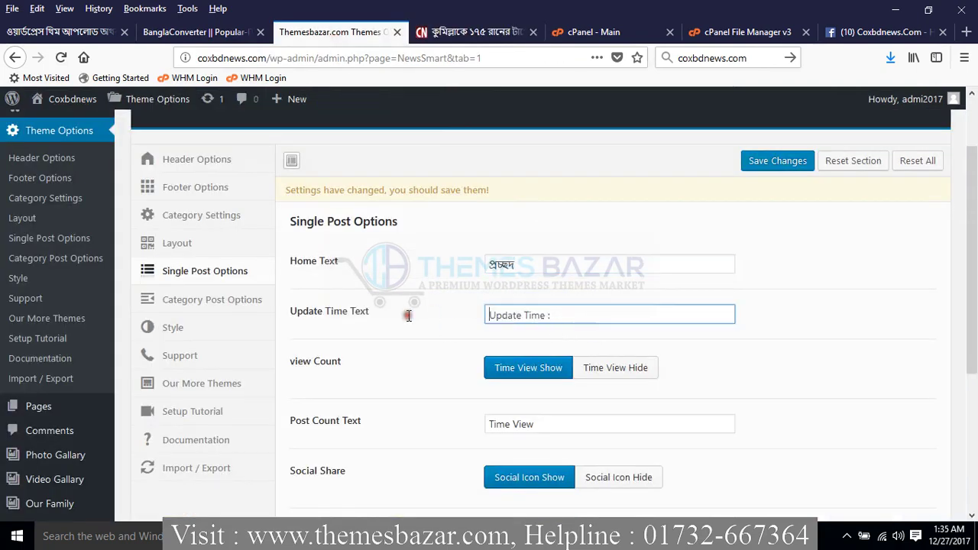
{"action": "triple_click", "coordinate": [601, 321]}
{"action": "key", "text": "ctrl+v"}
{"action": "scroll", "coordinate": [601, 321], "scroll_direction": "down", "scroll_amount": 2}
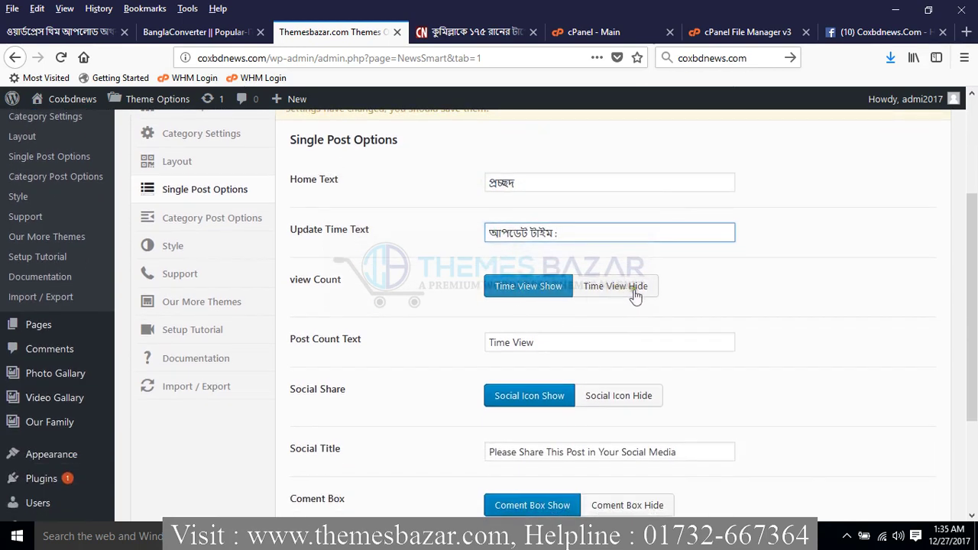
{"action": "left_click", "coordinate": [480, 32]}
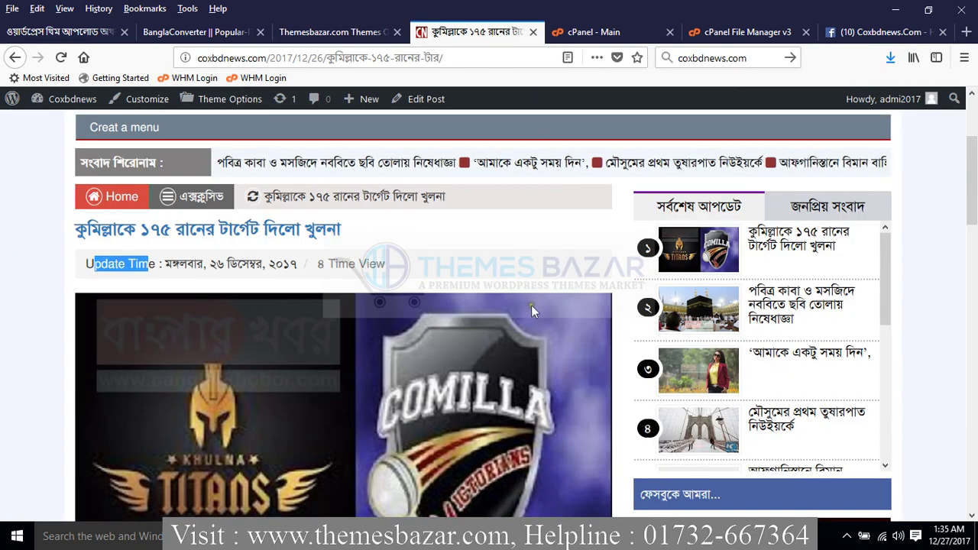
Step: Replace Post Count Text 'Time View' with বার পঠিত from the Bangla converter
{"action": "scroll", "coordinate": [532, 305], "scroll_direction": "down", "scroll_amount": 2}
{"action": "left_click_drag", "start_coordinate": [319, 182], "coordinate": [408, 200]}
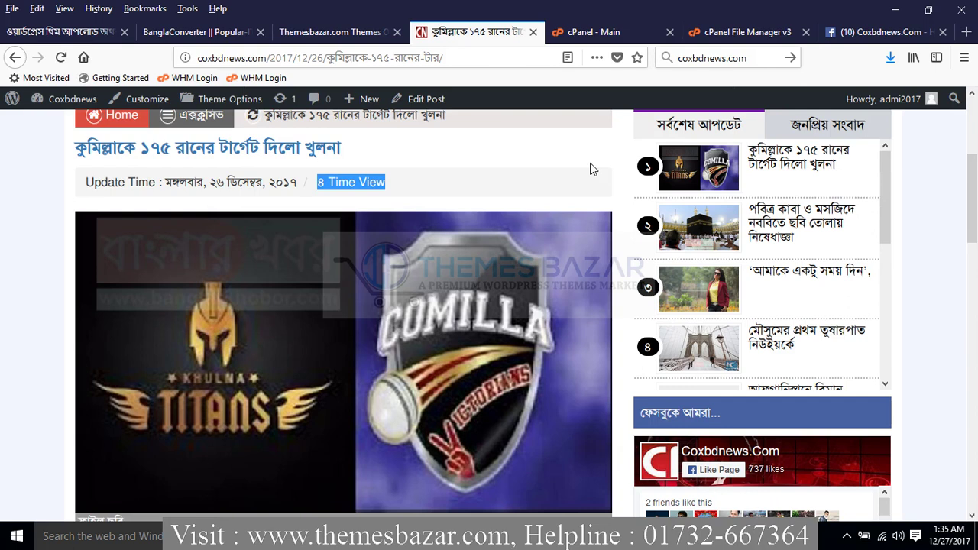
{"action": "left_click", "coordinate": [348, 36]}
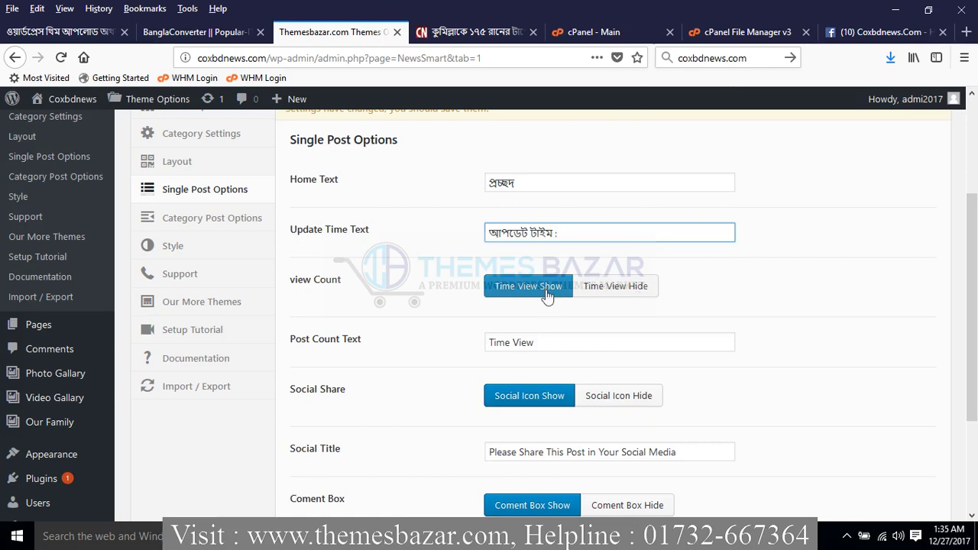
{"action": "left_click", "coordinate": [197, 32]}
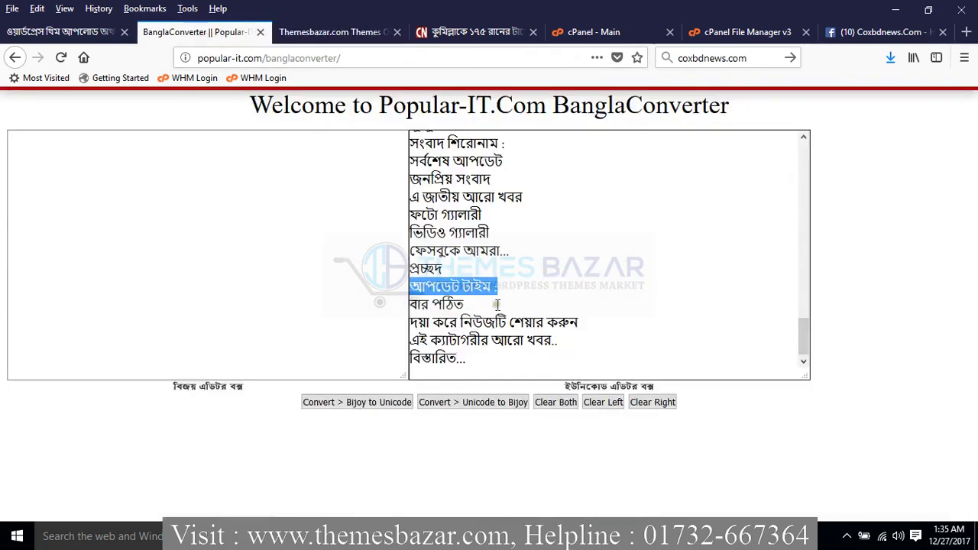
{"action": "left_click_drag", "start_coordinate": [468, 305], "coordinate": [359, 306]}
{"action": "key", "text": "ctrl+c"}
{"action": "left_click", "coordinate": [351, 33]}
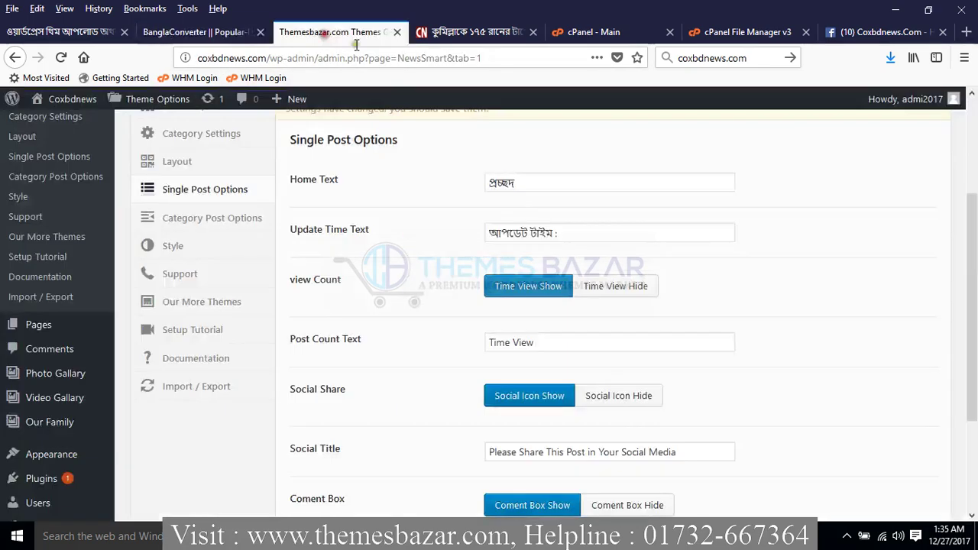
{"action": "left_click_drag", "start_coordinate": [572, 342], "coordinate": [406, 344]}
{"action": "key", "text": "ctrl+v"}
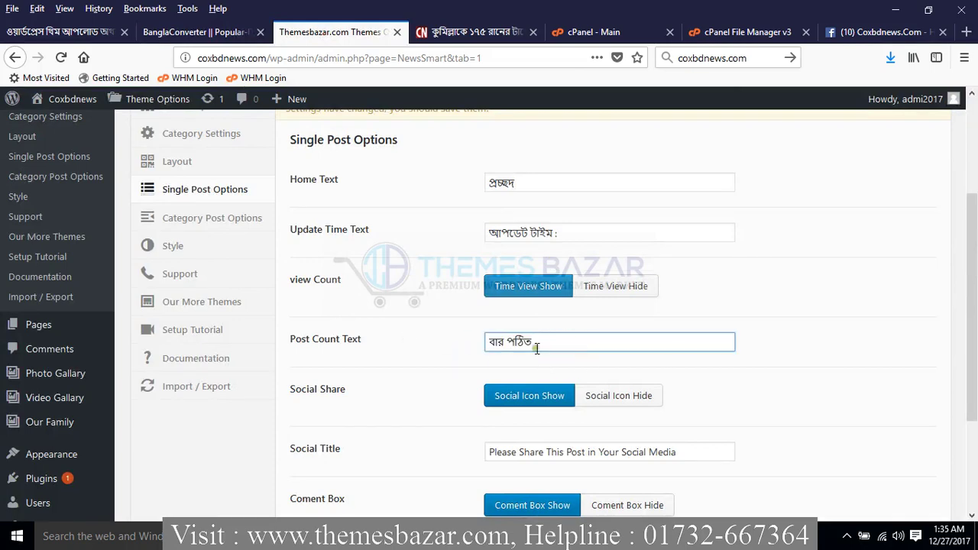
Step: Check the article's social share title and copy the Bangla share phrase from the converter
{"action": "scroll", "coordinate": [586, 371], "scroll_direction": "down", "scroll_amount": 3}
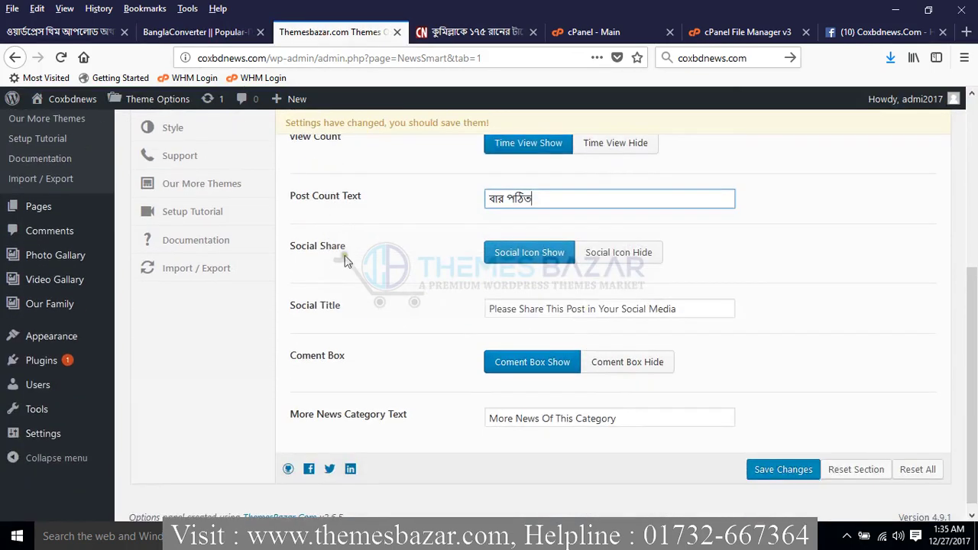
{"action": "scroll", "coordinate": [463, 344], "scroll_direction": "down", "scroll_amount": 10}
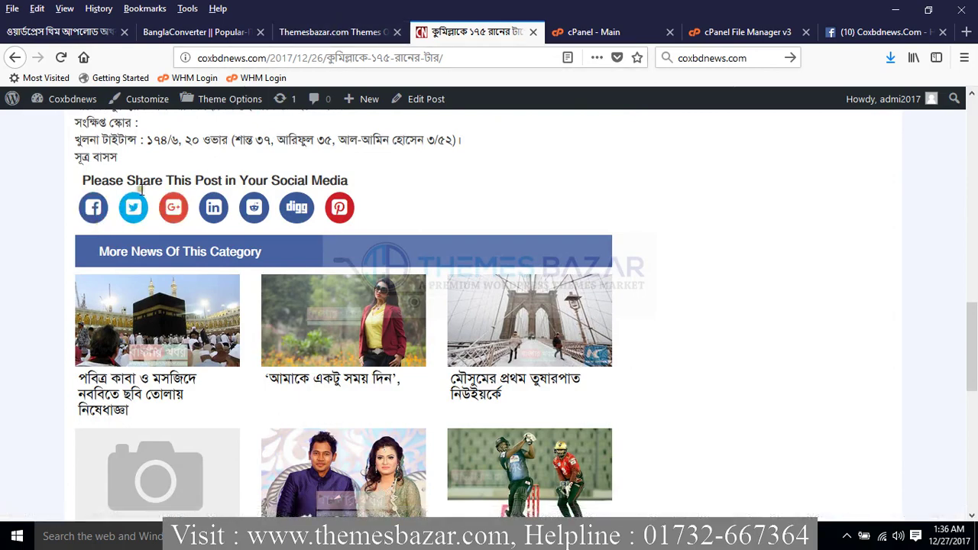
{"action": "left_click", "coordinate": [331, 31]}
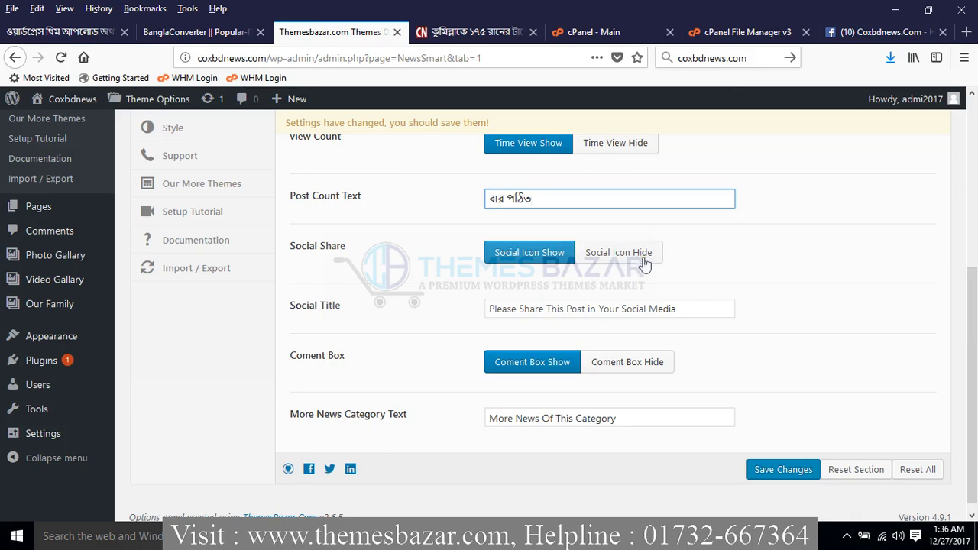
{"action": "left_click", "coordinate": [473, 31]}
{"action": "left_click_drag", "start_coordinate": [101, 180], "coordinate": [361, 180]}
{"action": "left_click", "coordinate": [202, 31]}
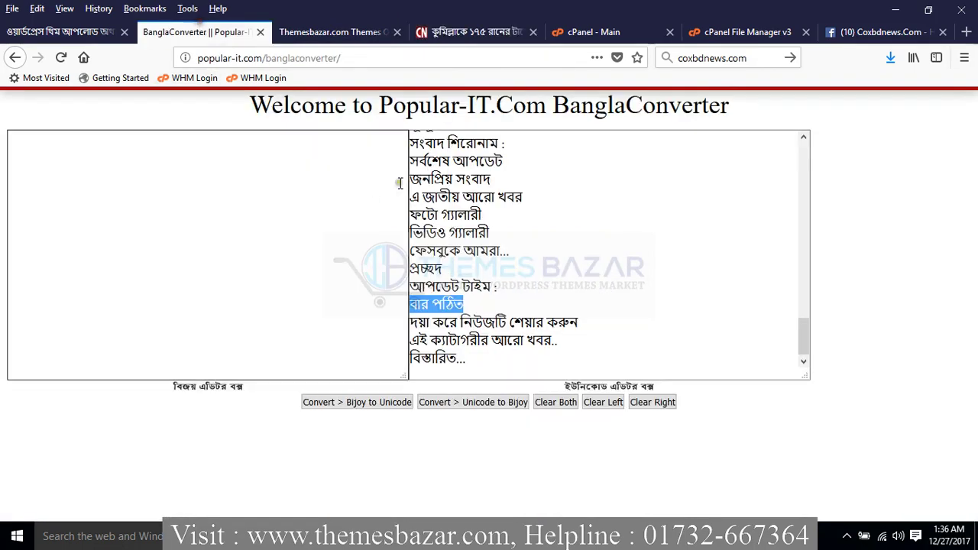
{"action": "left_click_drag", "start_coordinate": [579, 323], "coordinate": [392, 321]}
{"action": "key", "text": "ctrl+c"}
{"action": "left_click", "coordinate": [330, 32]}
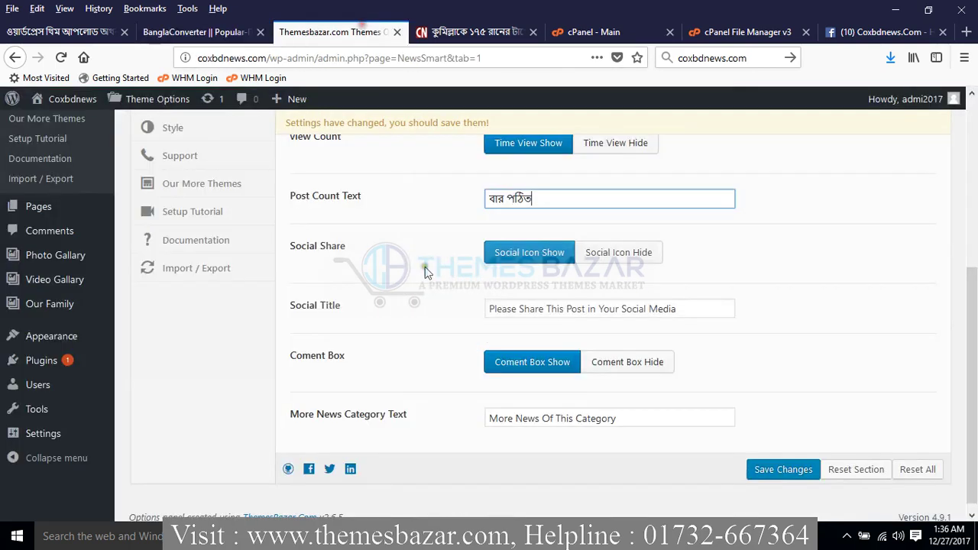
Step: Set Social Title to 'দয়া করে নিউজটি শেয়ার করুন' and check the article's comment area
{"action": "triple_click", "coordinate": [616, 309]}
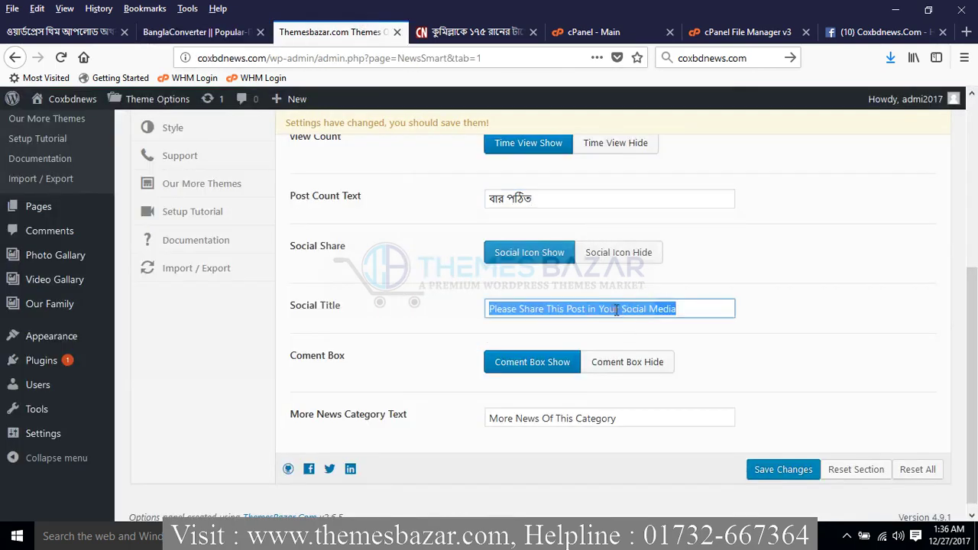
{"action": "key", "text": "ctrl+v"}
{"action": "scroll", "coordinate": [566, 386], "scroll_direction": "down", "scroll_amount": 1}
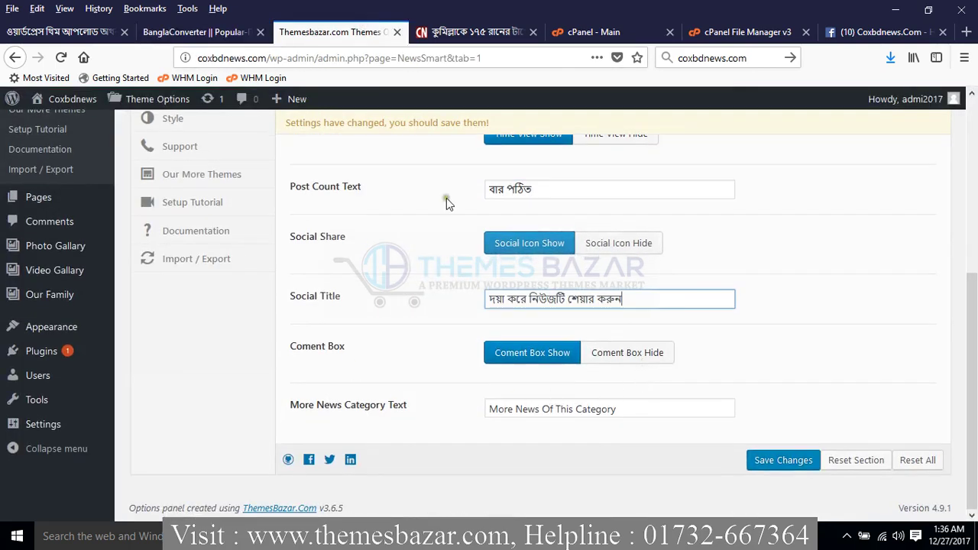
{"action": "left_click_drag", "start_coordinate": [298, 345], "coordinate": [367, 339]}
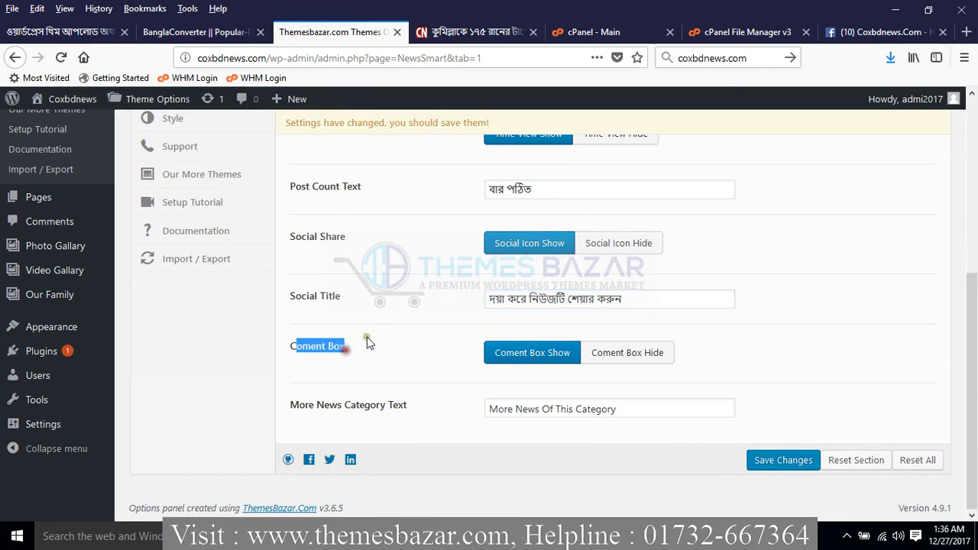
{"action": "left_click", "coordinate": [474, 32]}
{"action": "scroll", "coordinate": [497, 306], "scroll_direction": "down", "scroll_amount": 5}
{"action": "scroll", "coordinate": [467, 363], "scroll_direction": "down", "scroll_amount": 1}
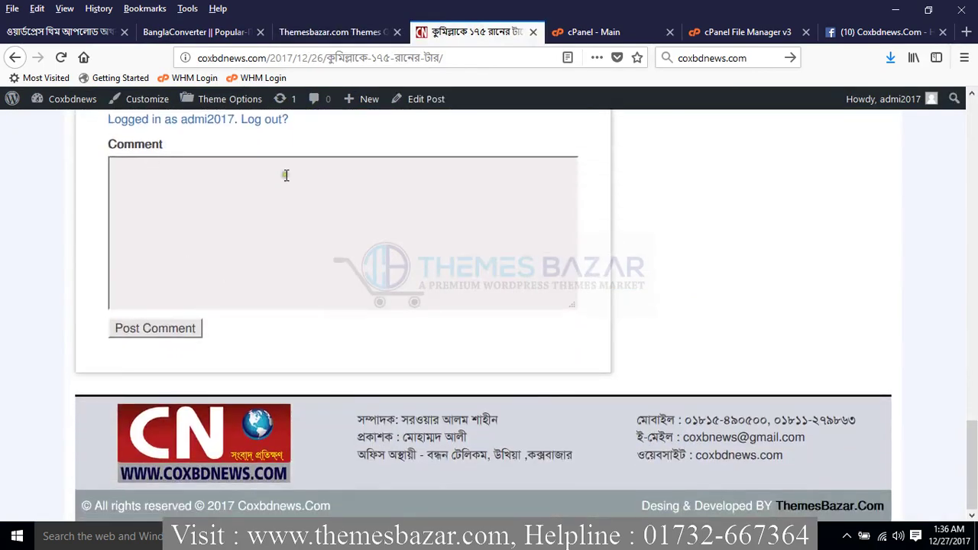
{"action": "scroll", "coordinate": [306, 332], "scroll_direction": "up", "scroll_amount": 5}
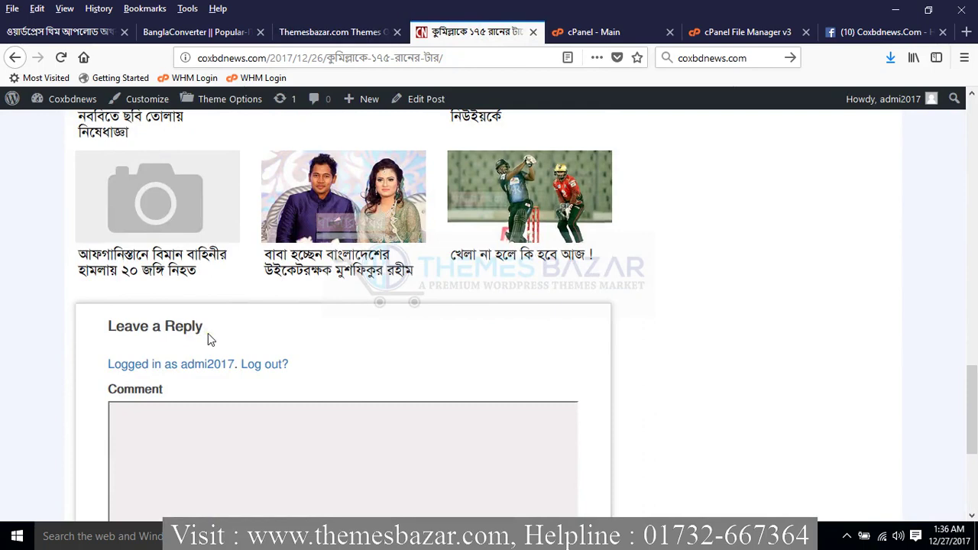
{"action": "left_click", "coordinate": [328, 31]}
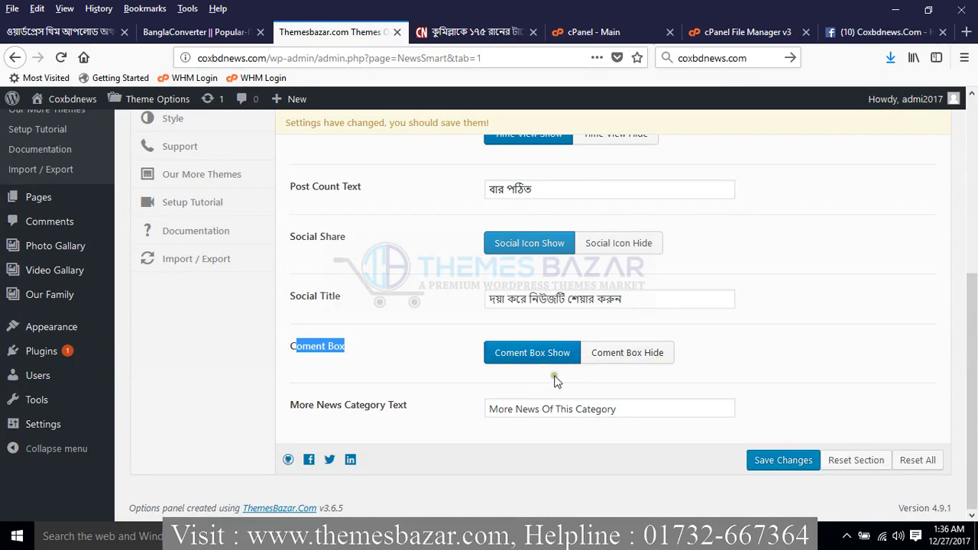
Step: Change More News Category Text to 'এই ক্যাটাগরীর আরো খবর..' and save the single post options
{"action": "left_click_drag", "start_coordinate": [308, 419], "coordinate": [419, 416]}
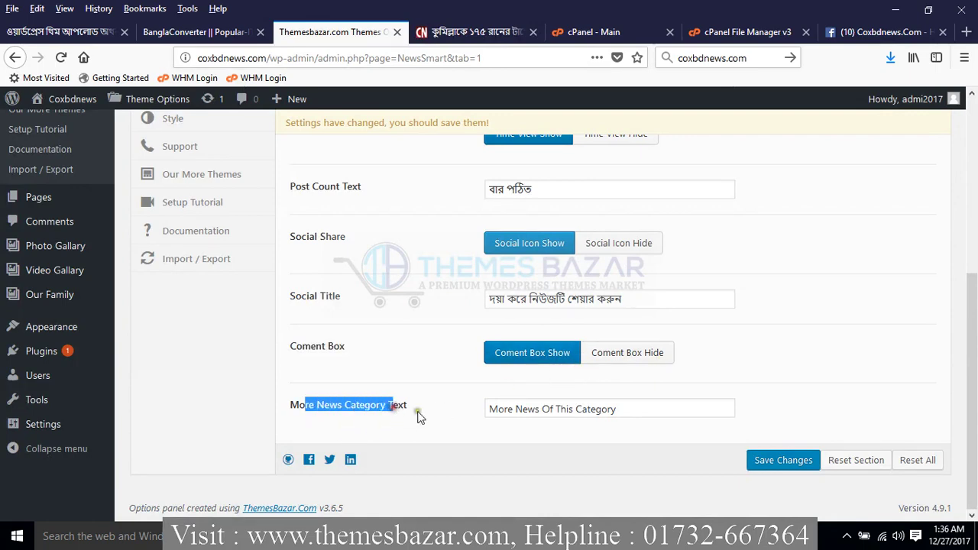
{"action": "double_click", "coordinate": [538, 409]}
{"action": "left_click", "coordinate": [470, 31]}
{"action": "scroll", "coordinate": [251, 334], "scroll_direction": "down", "scroll_amount": 2}
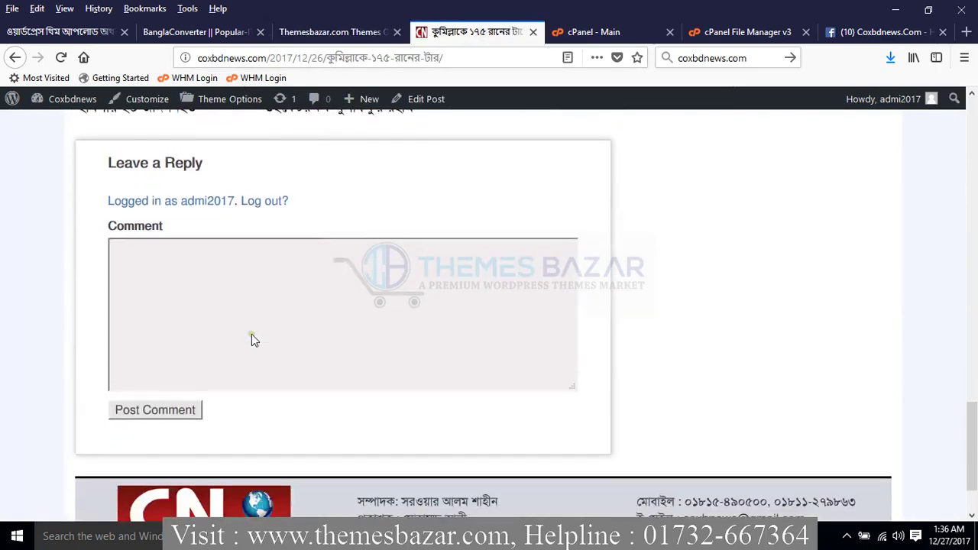
{"action": "scroll", "coordinate": [251, 334], "scroll_direction": "up", "scroll_amount": 5}
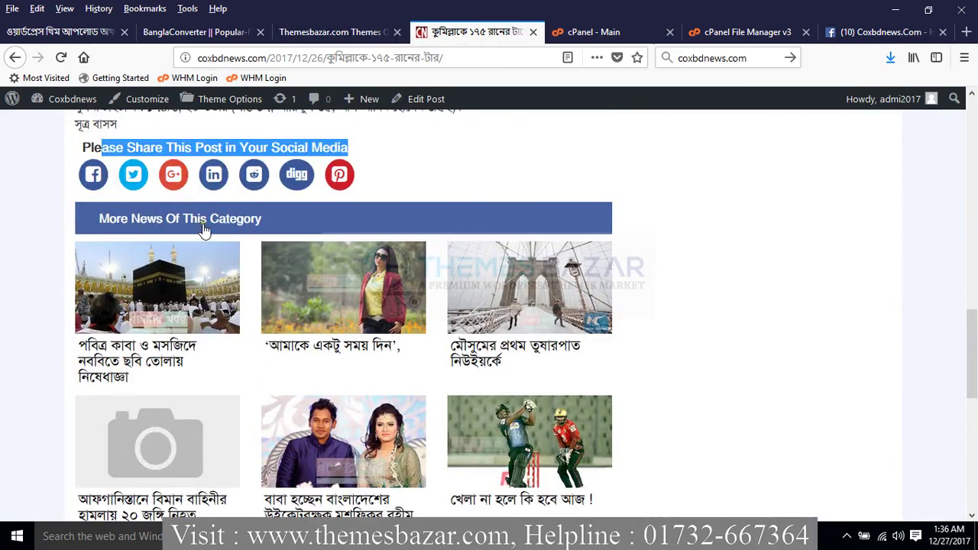
{"action": "left_click", "coordinate": [219, 32]}
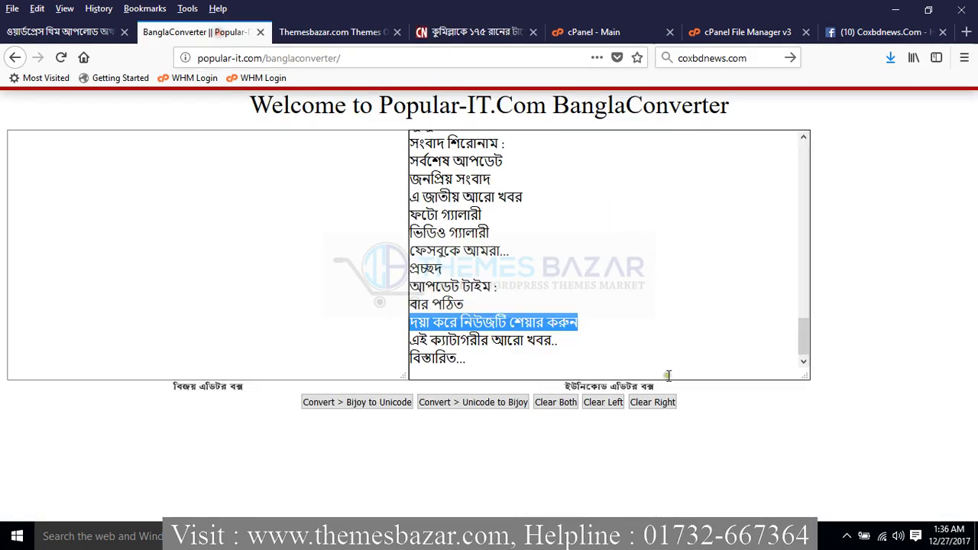
{"action": "left_click_drag", "start_coordinate": [586, 348], "coordinate": [331, 339]}
{"action": "key", "text": "ctrl+c"}
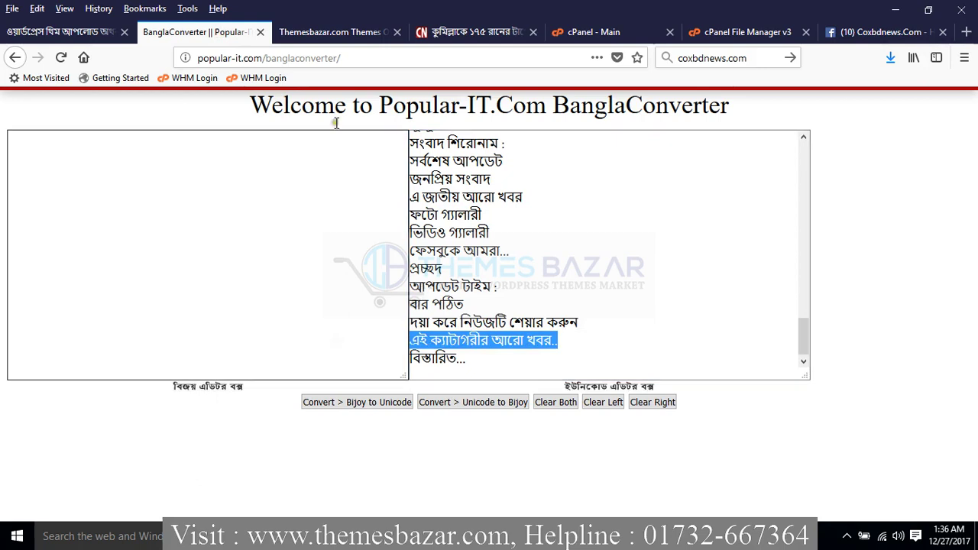
{"action": "left_click", "coordinate": [331, 36]}
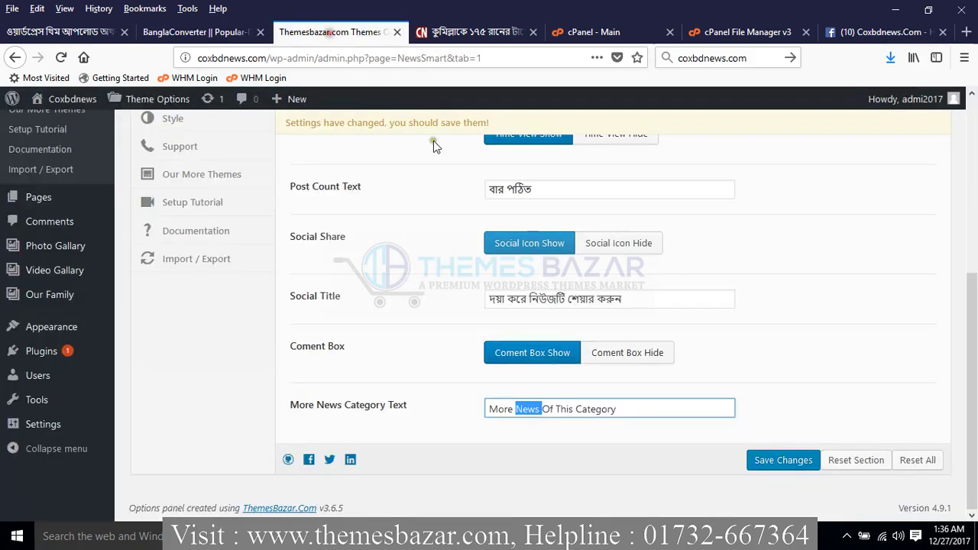
{"action": "triple_click", "coordinate": [626, 404]}
{"action": "key", "text": "ctrl+v"}
{"action": "left_click", "coordinate": [795, 462]}
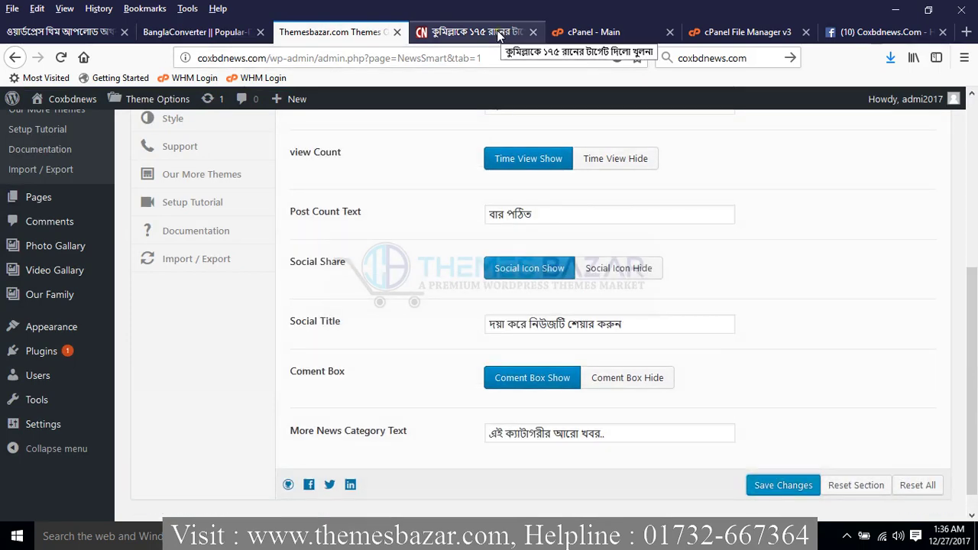
{"action": "left_click", "coordinate": [502, 34]}
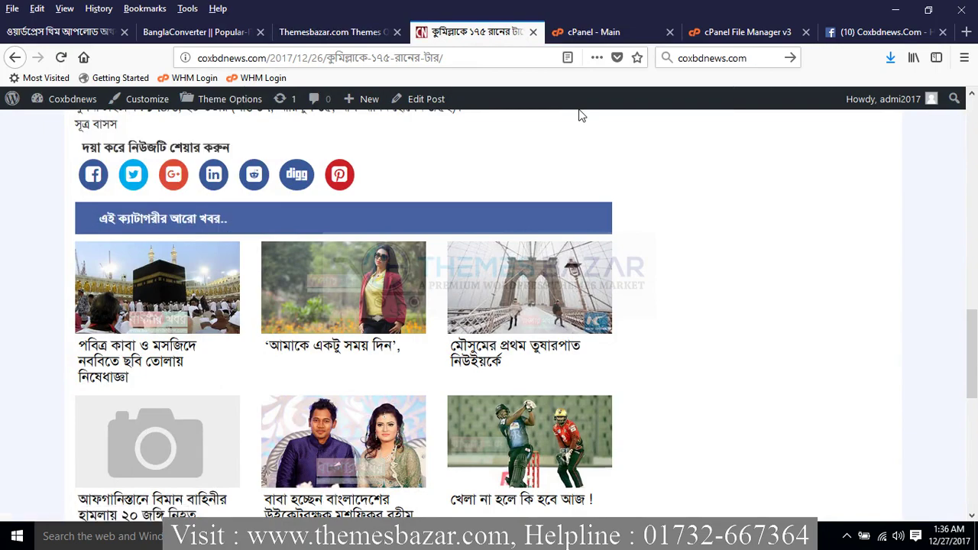
{"action": "scroll", "coordinate": [581, 114], "scroll_direction": "up", "scroll_amount": 15}
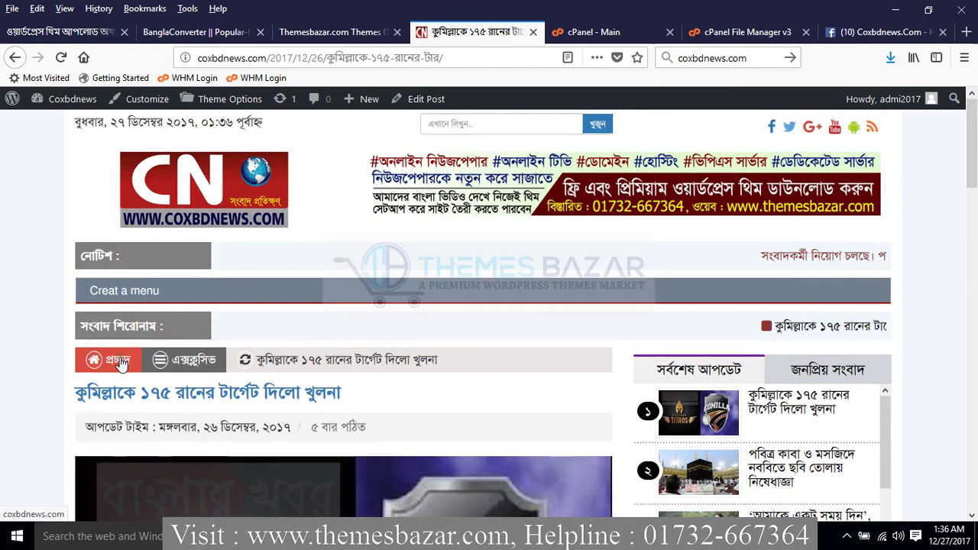
{"action": "scroll", "coordinate": [386, 337], "scroll_direction": "down", "scroll_amount": 2}
{"action": "left_click_drag", "start_coordinate": [122, 348], "coordinate": [348, 351]}
{"action": "scroll", "coordinate": [411, 375], "scroll_direction": "down", "scroll_amount": 12}
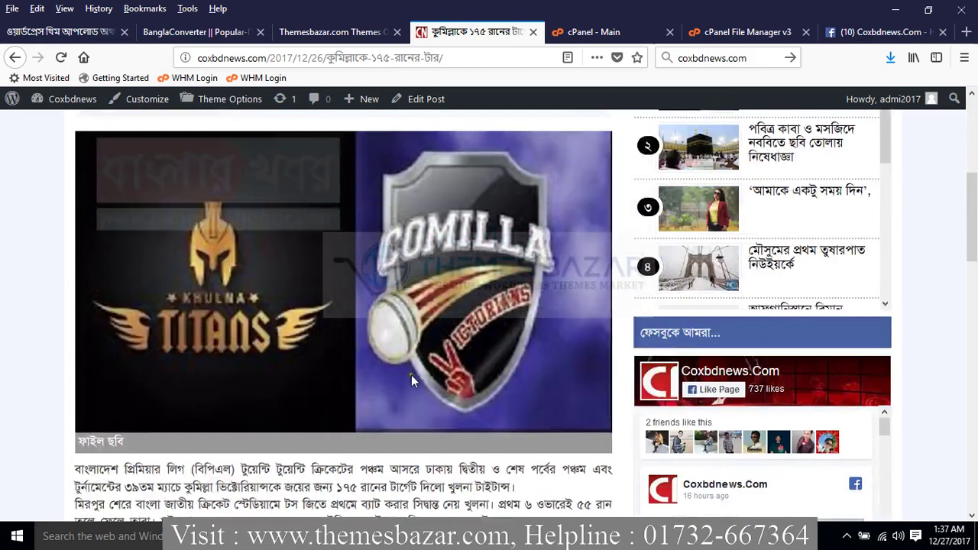
{"action": "scroll", "coordinate": [417, 379], "scroll_direction": "up", "scroll_amount": 6}
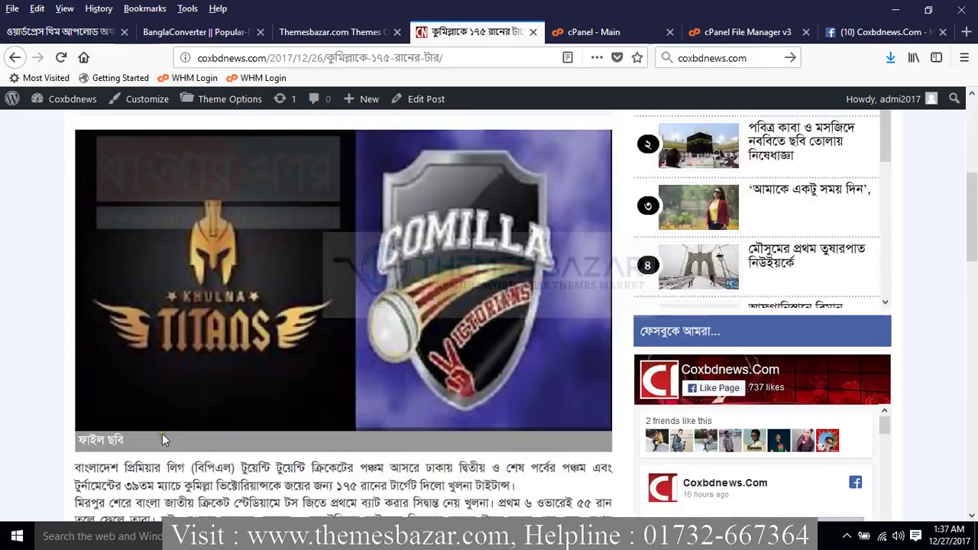
{"action": "scroll", "coordinate": [391, 458], "scroll_direction": "down", "scroll_amount": 6}
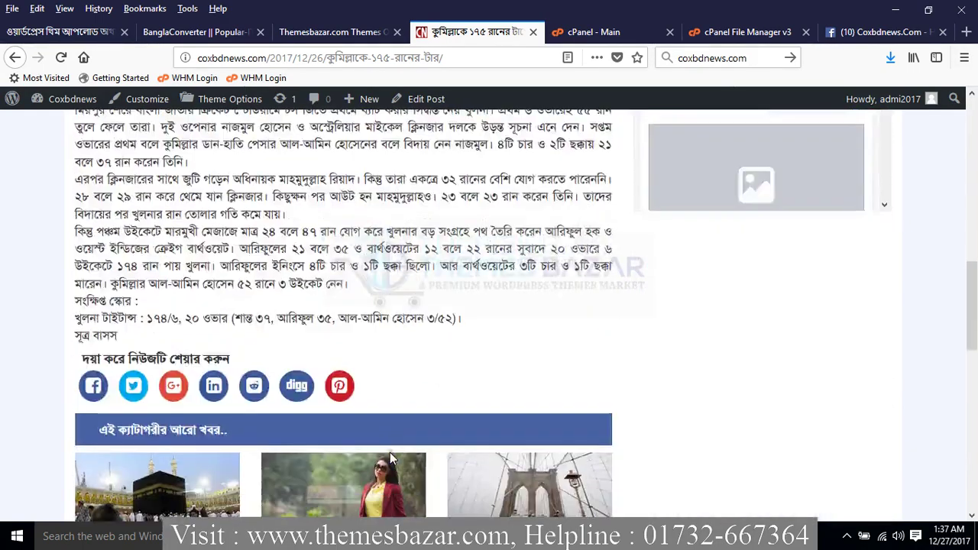
{"action": "scroll", "coordinate": [392, 457], "scroll_direction": "up", "scroll_amount": 3}
{"action": "left_click_drag", "start_coordinate": [124, 344], "coordinate": [260, 350]}
{"action": "scroll", "coordinate": [260, 350], "scroll_direction": "down", "scroll_amount": 2}
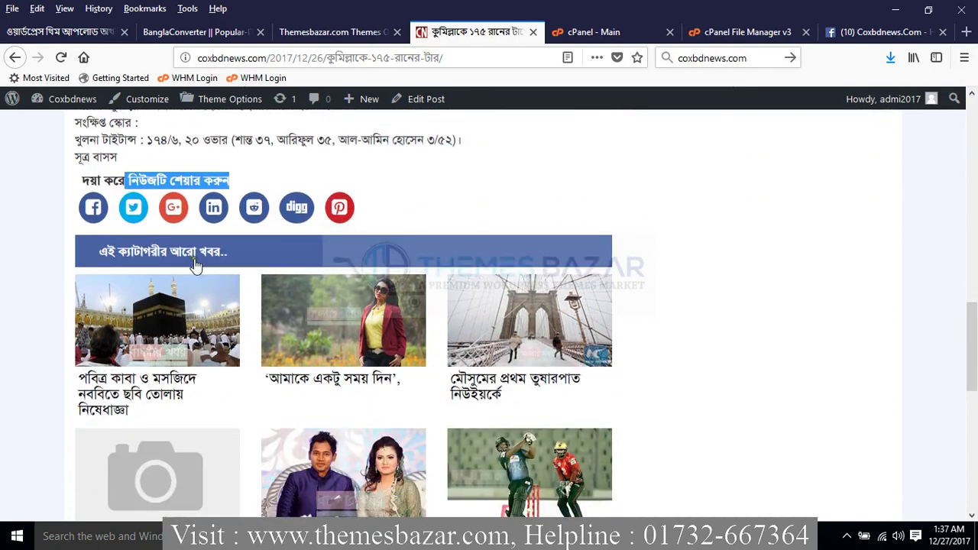
{"action": "left_click", "coordinate": [309, 33]}
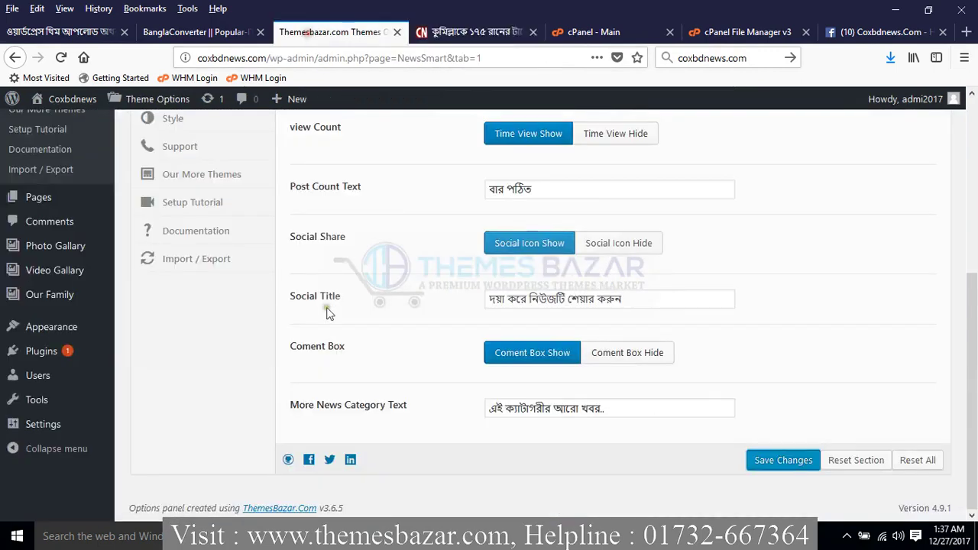
{"action": "scroll", "coordinate": [328, 314], "scroll_direction": "up", "scroll_amount": 4}
{"action": "scroll", "coordinate": [225, 406], "scroll_direction": "down", "scroll_amount": 1}
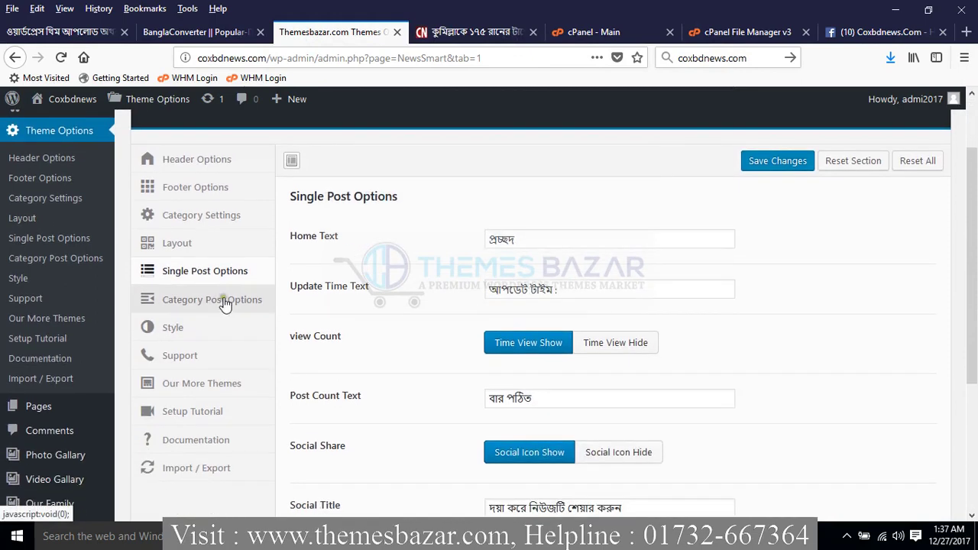
Step: Open Category Post Options and inspect the Read More Text value
{"action": "left_click", "coordinate": [224, 302]}
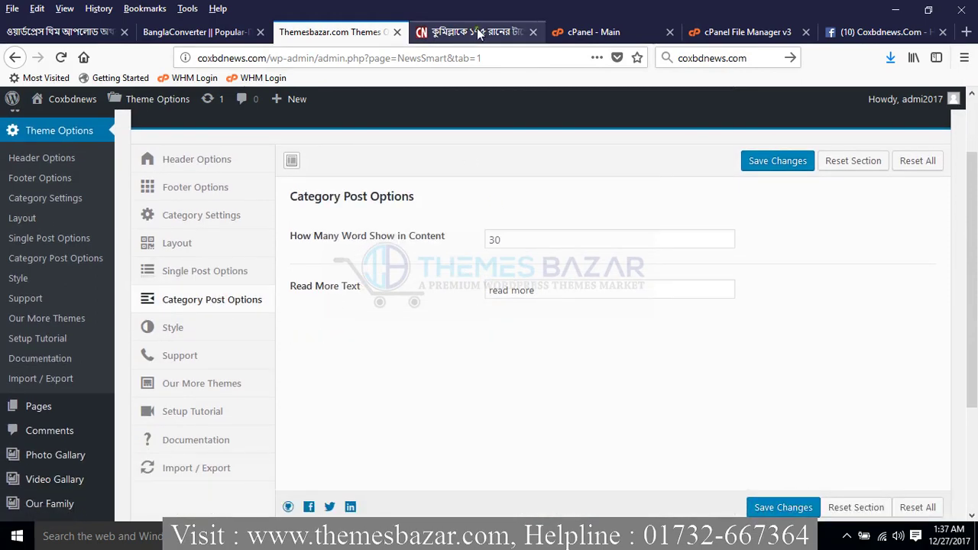
{"action": "double_click", "coordinate": [529, 291]}
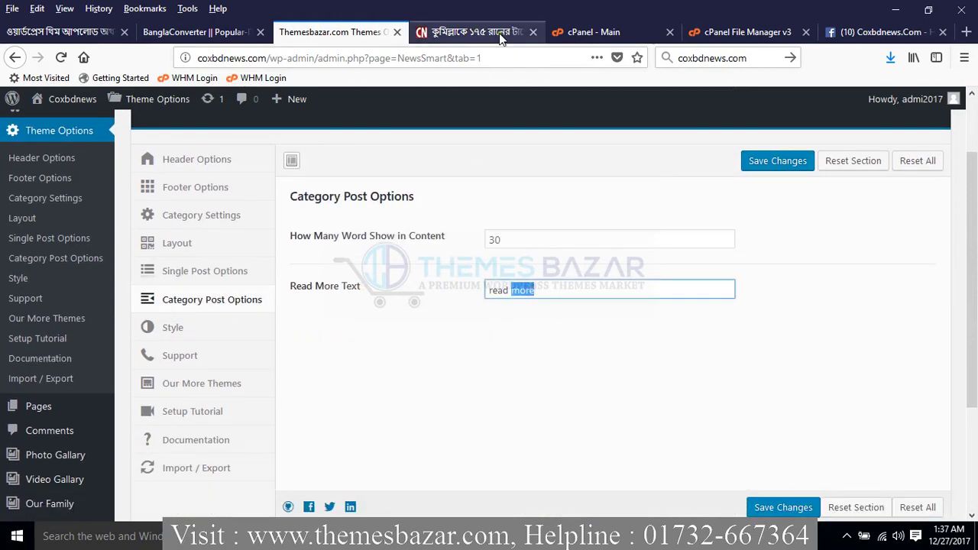
{"action": "left_click", "coordinate": [498, 35]}
{"action": "scroll", "coordinate": [431, 311], "scroll_direction": "up", "scroll_amount": 10}
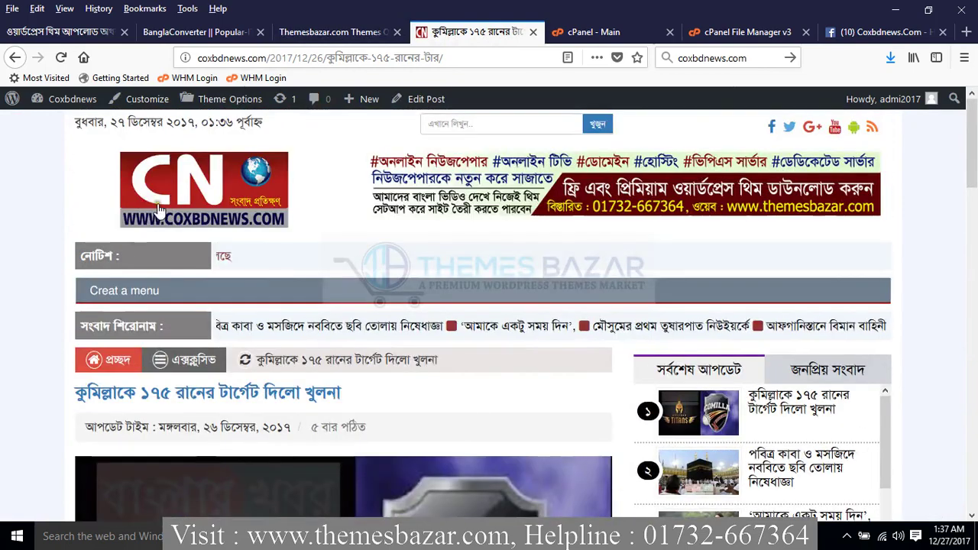
Step: Go to the live site's home page and scroll through the জাতীয় and আন্তর্জাতিক news sections
{"action": "left_click", "coordinate": [191, 195]}
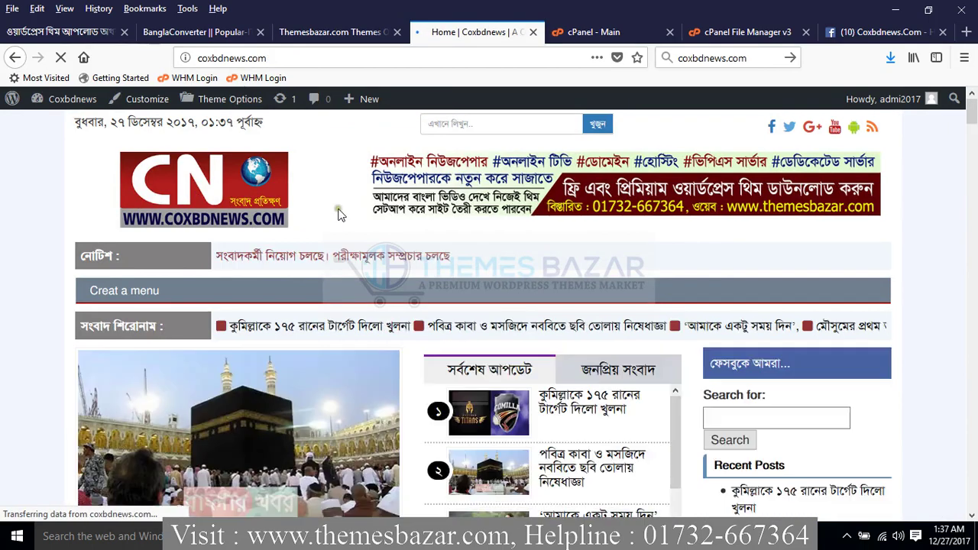
{"action": "scroll", "coordinate": [406, 339], "scroll_direction": "down", "scroll_amount": 10}
{"action": "scroll", "coordinate": [405, 336], "scroll_direction": "up", "scroll_amount": 6}
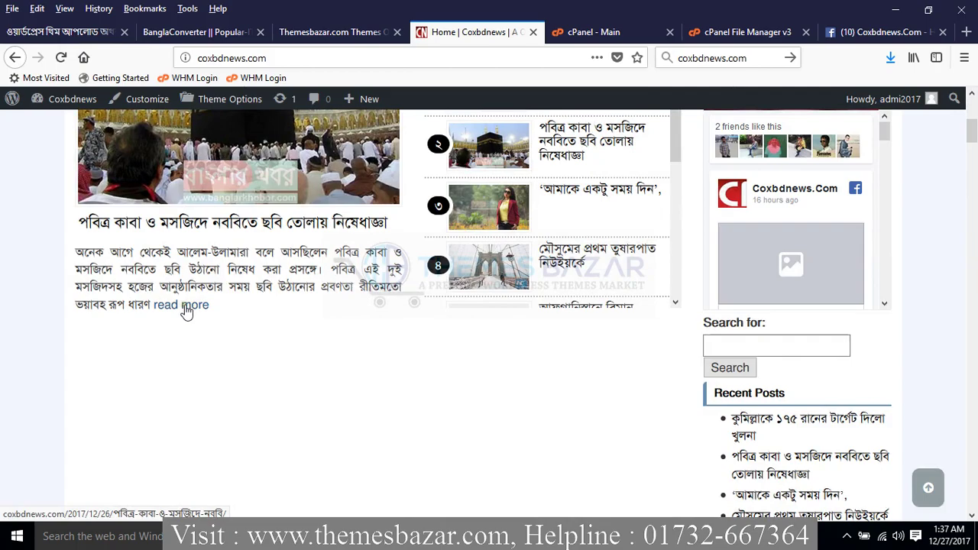
{"action": "scroll", "coordinate": [232, 316], "scroll_direction": "up", "scroll_amount": 5}
{"action": "scroll", "coordinate": [345, 350], "scroll_direction": "down", "scroll_amount": 10}
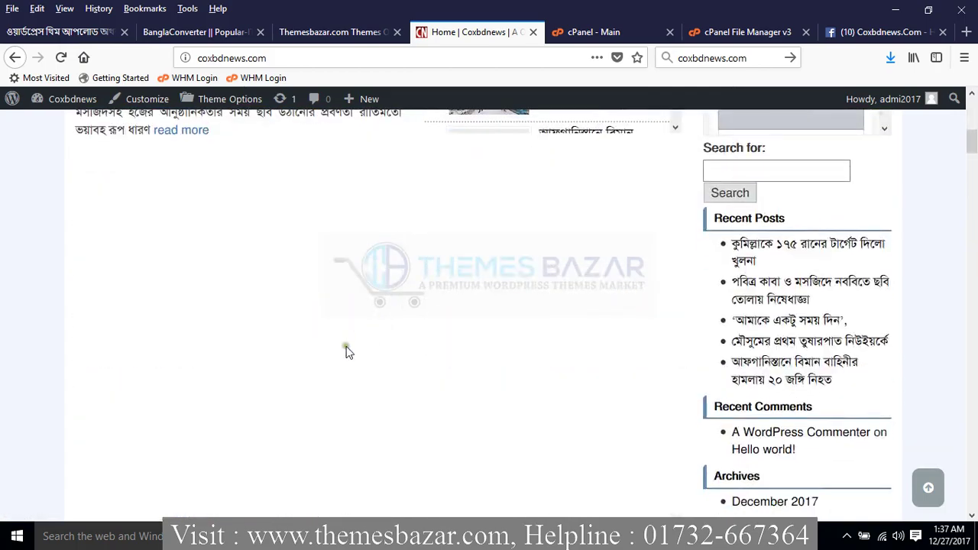
{"action": "scroll", "coordinate": [325, 398], "scroll_direction": "down", "scroll_amount": 8}
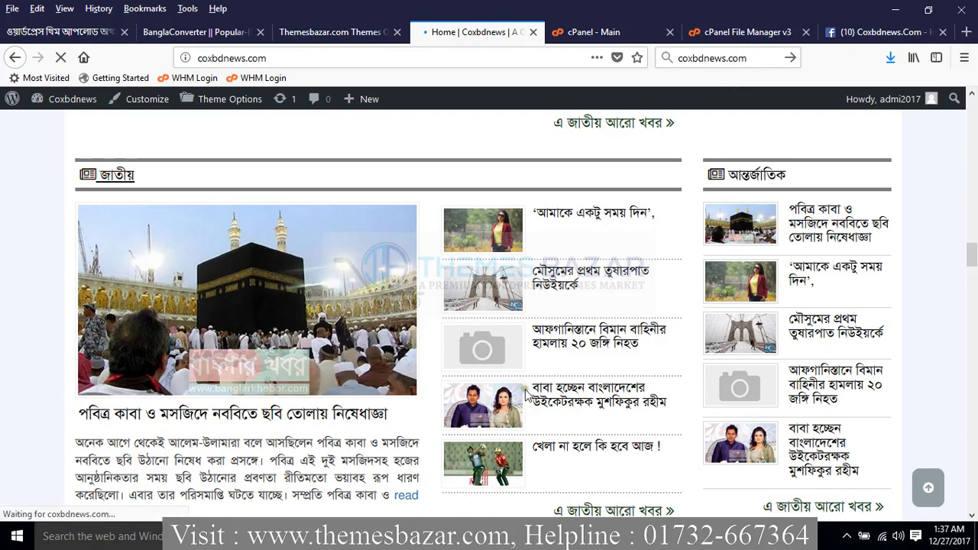
{"action": "scroll", "coordinate": [526, 395], "scroll_direction": "down", "scroll_amount": 3}
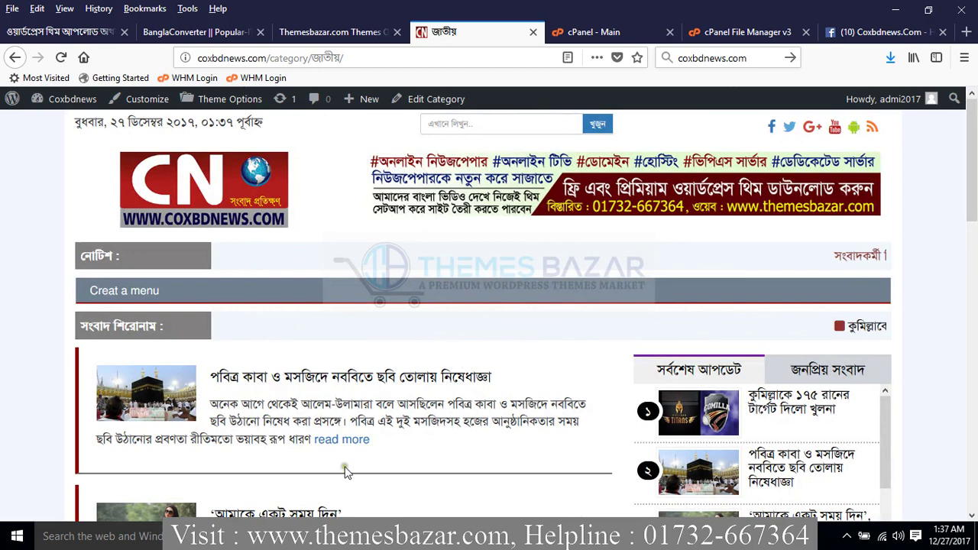
Step: Replace Read More Text with বিস্তারিত... from the Bangla converter and save
{"action": "left_click", "coordinate": [316, 33]}
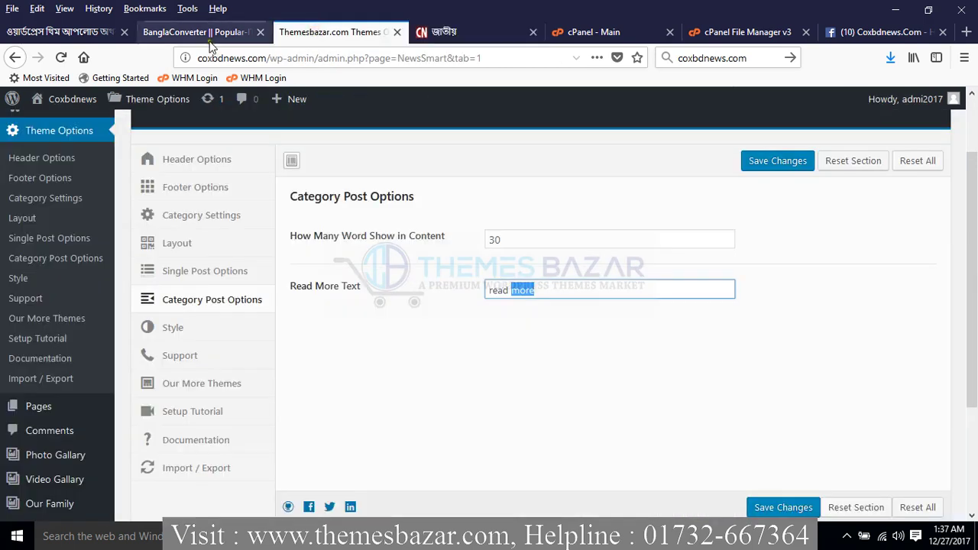
{"action": "left_click", "coordinate": [212, 37]}
{"action": "left_click_drag", "start_coordinate": [479, 374], "coordinate": [367, 359]}
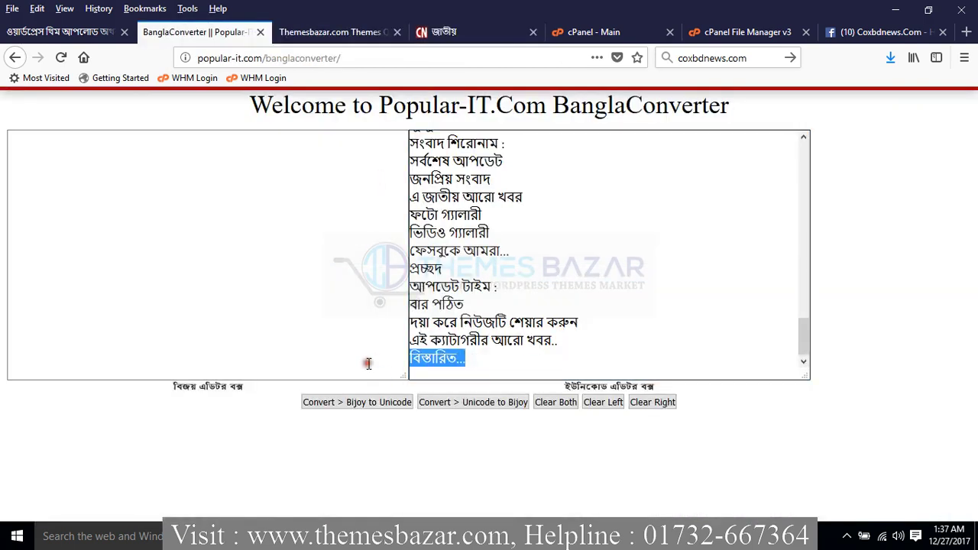
{"action": "left_click", "coordinate": [363, 39]}
{"action": "double_click", "coordinate": [565, 296]}
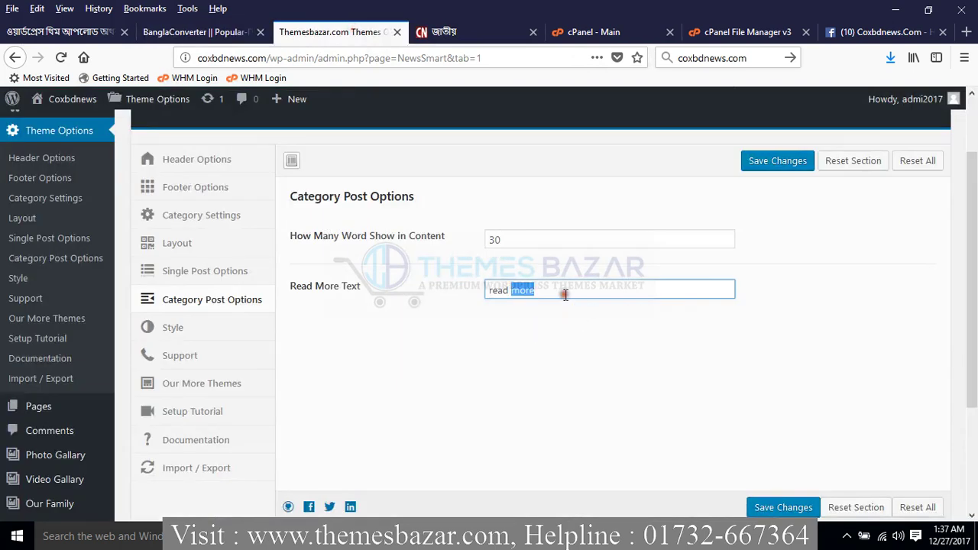
{"action": "left_click", "coordinate": [776, 161]}
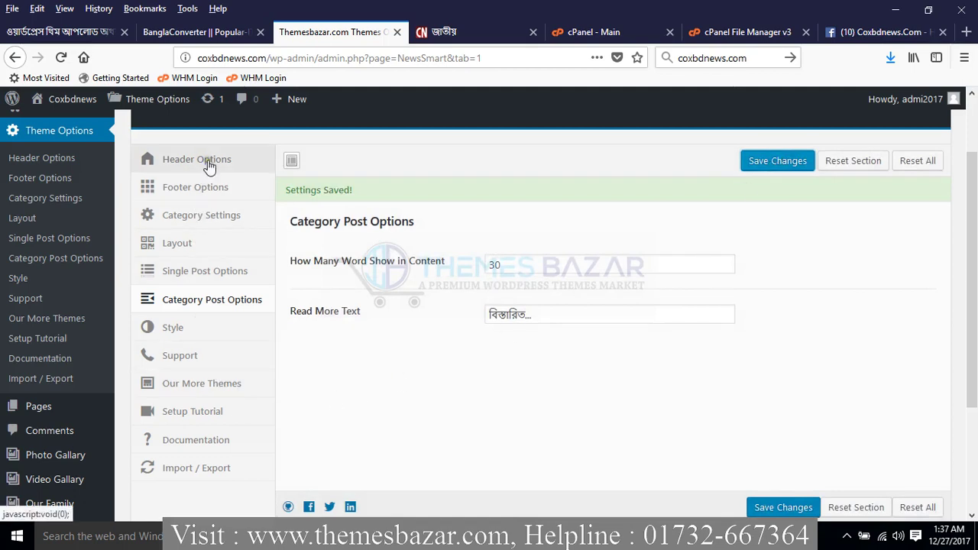
Step: Browse the Header, Footer, Category, Layout, Single Post and Style option sections
{"action": "left_click", "coordinate": [208, 164]}
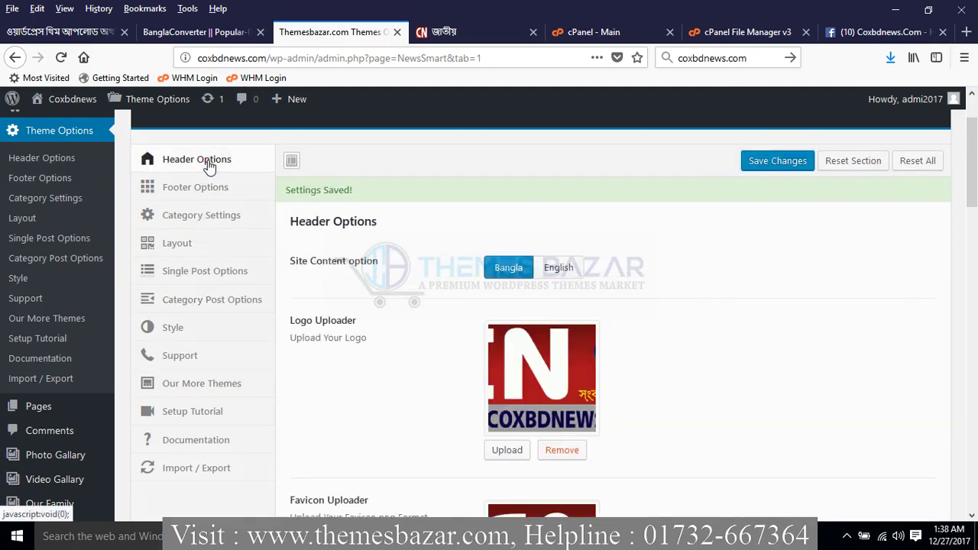
{"action": "left_click", "coordinate": [203, 190]}
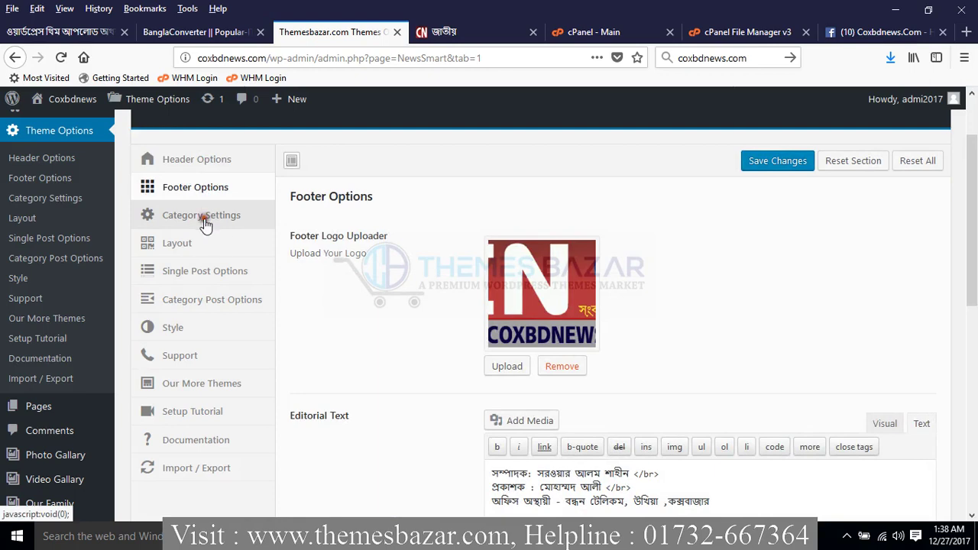
{"action": "left_click", "coordinate": [205, 222]}
{"action": "left_click", "coordinate": [200, 245]}
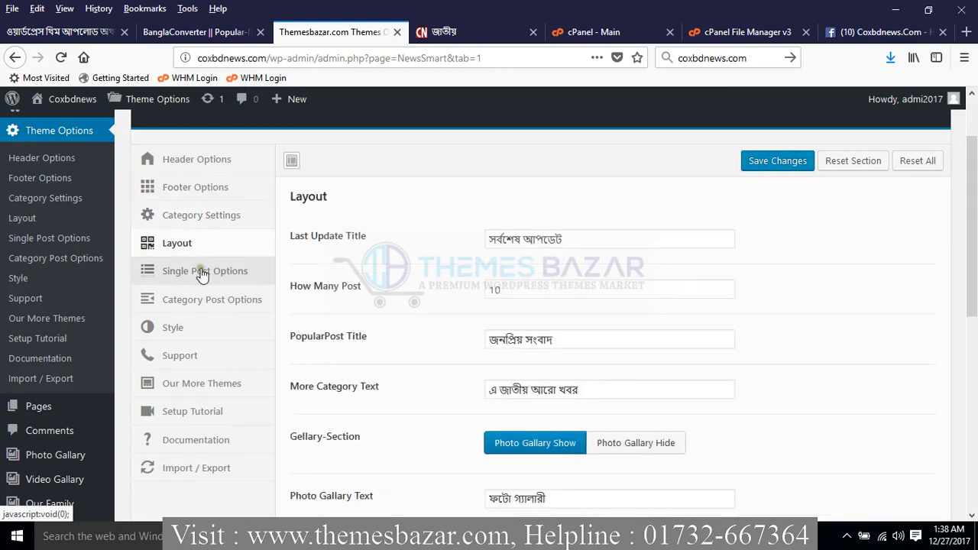
{"action": "left_click", "coordinate": [202, 274]}
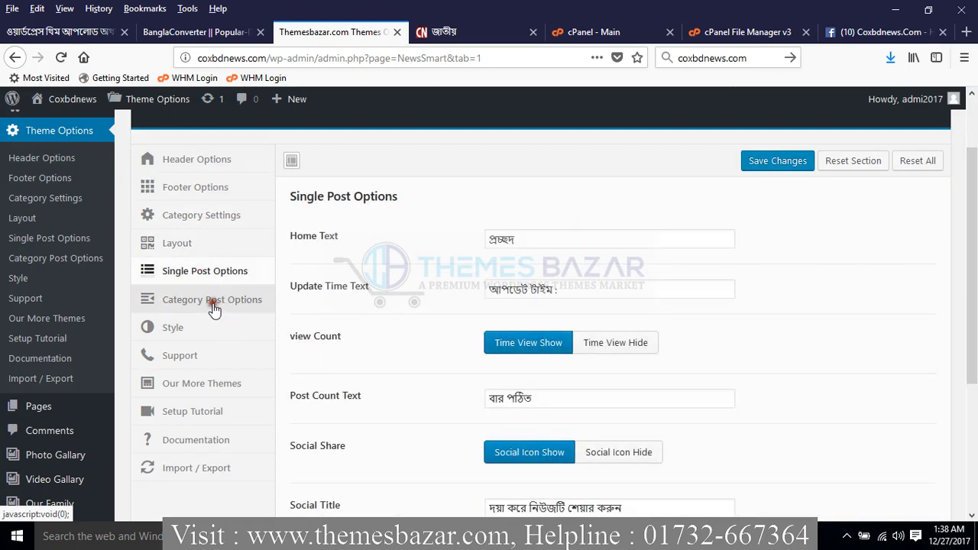
{"action": "left_click", "coordinate": [214, 308]}
{"action": "scroll", "coordinate": [214, 309], "scroll_direction": "down", "scroll_amount": 2}
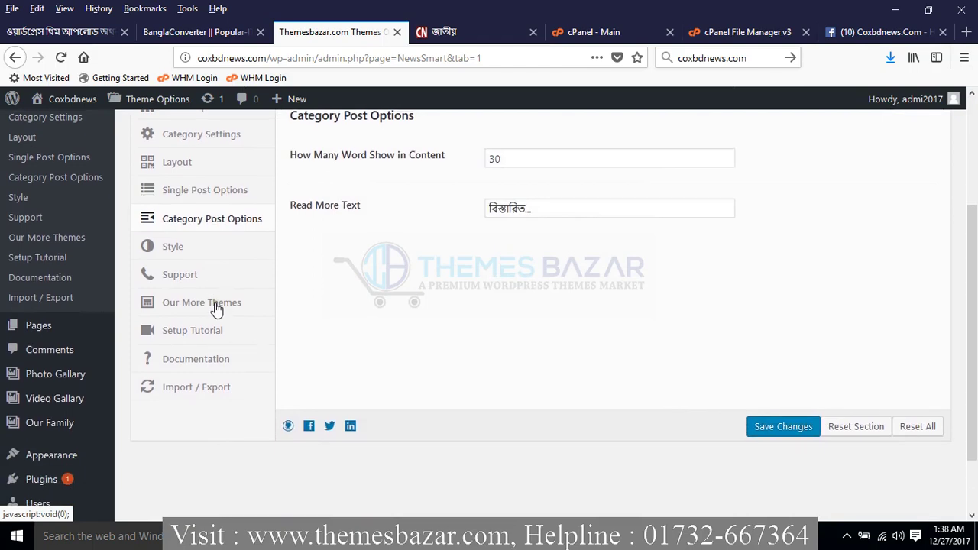
{"action": "left_click", "coordinate": [194, 252]}
{"action": "scroll", "coordinate": [698, 283], "scroll_direction": "up", "scroll_amount": 2}
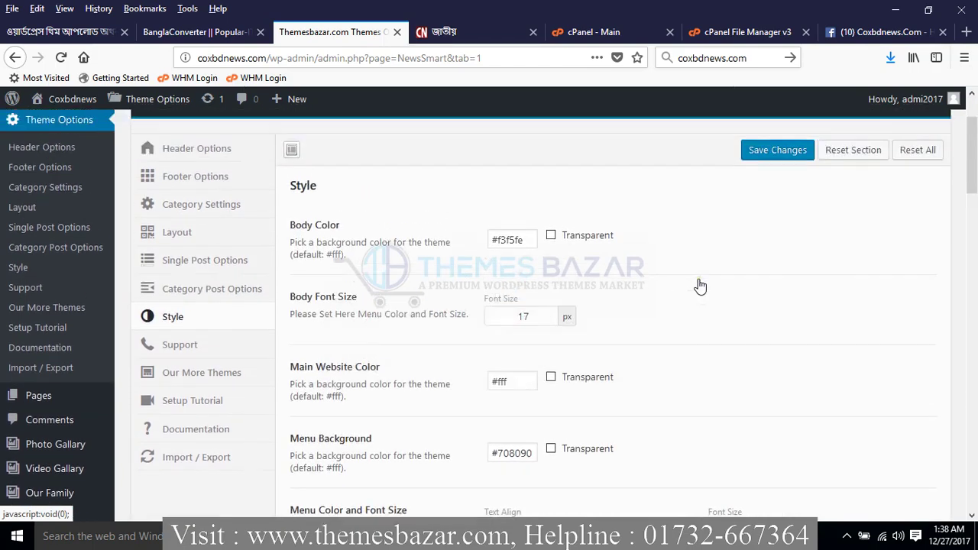
{"action": "scroll", "coordinate": [502, 281], "scroll_direction": "down", "scroll_amount": 15}
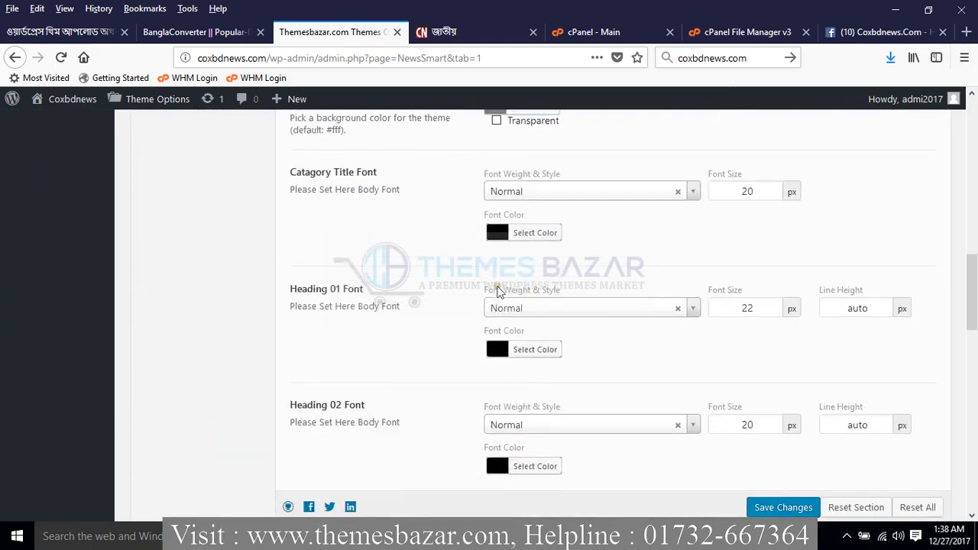
{"action": "scroll", "coordinate": [499, 295], "scroll_direction": "down", "scroll_amount": 10}
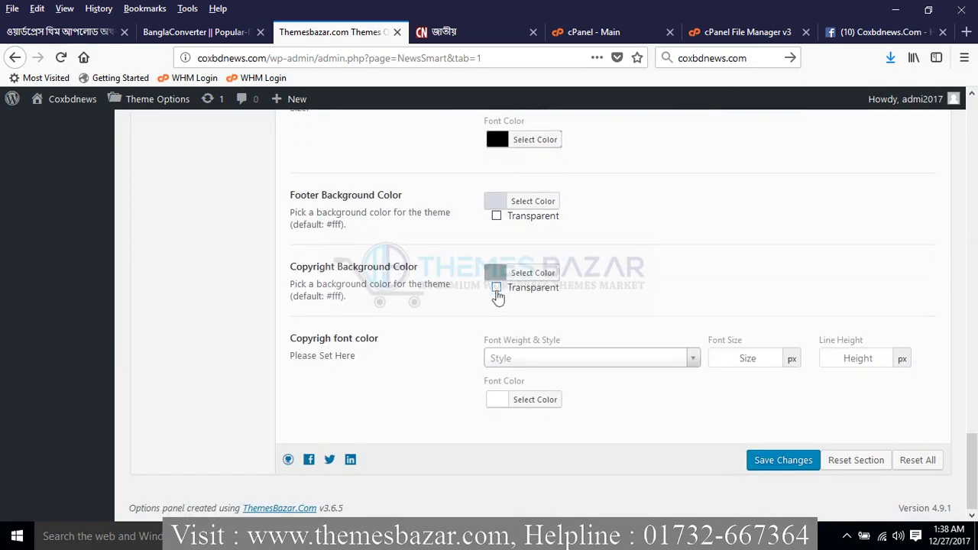
{"action": "scroll", "coordinate": [520, 330], "scroll_direction": "up", "scroll_amount": 20}
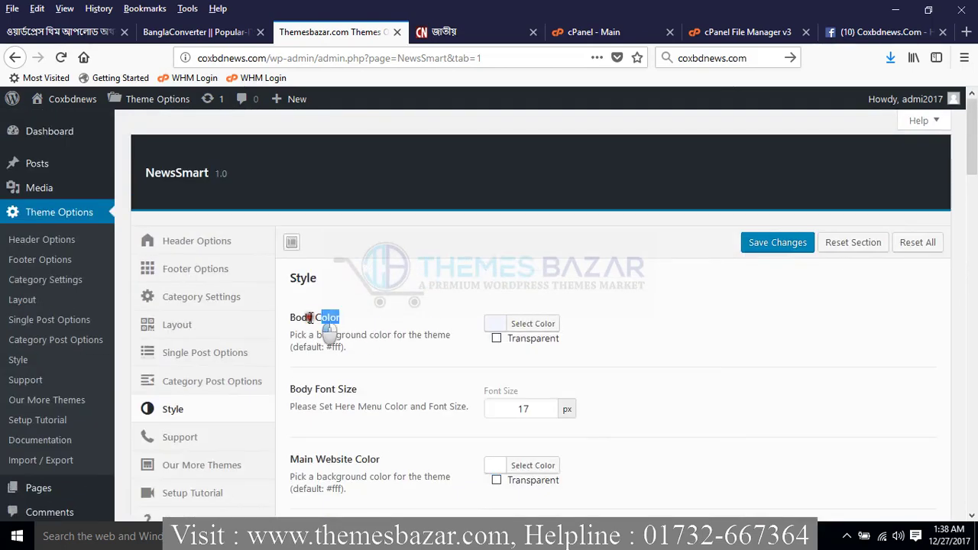
{"action": "left_click_drag", "start_coordinate": [366, 390], "coordinate": [328, 393]}
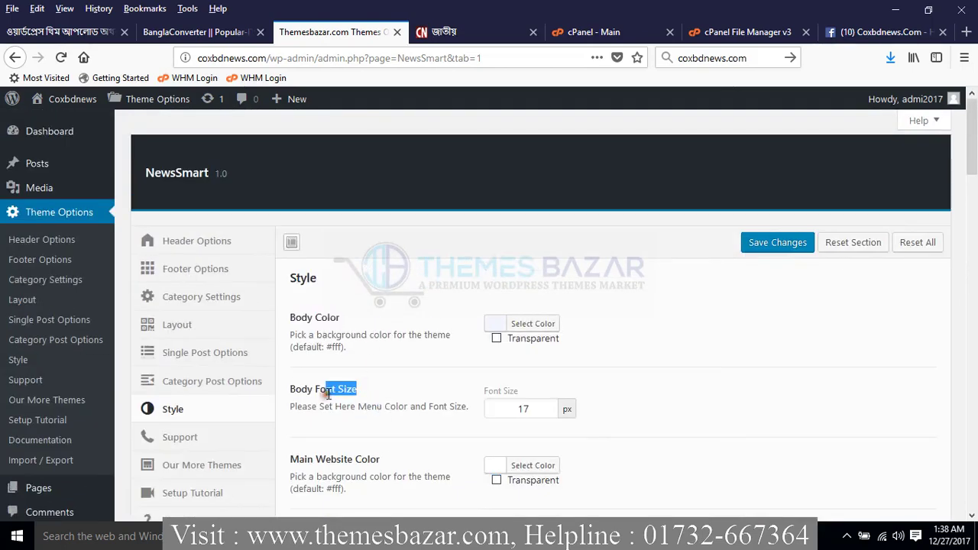
{"action": "left_click", "coordinate": [444, 32]}
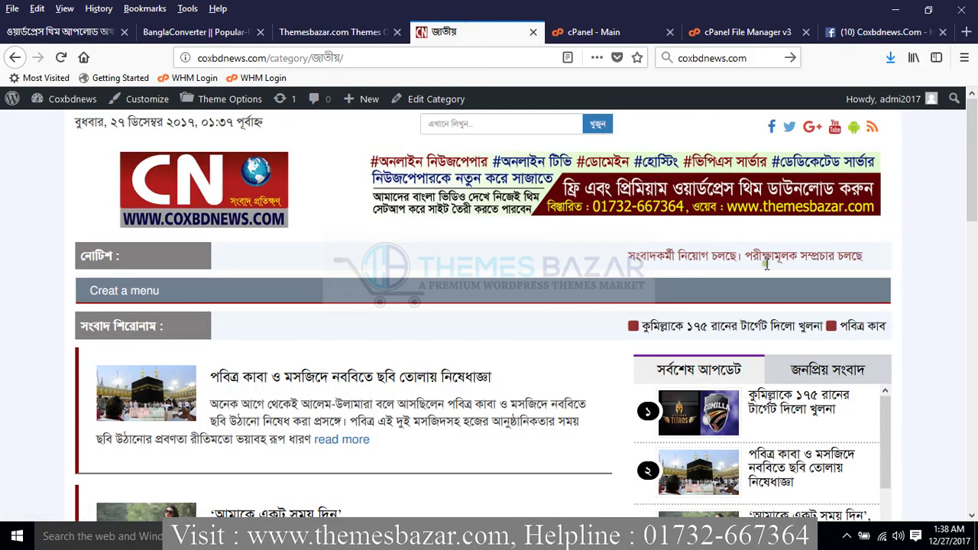
{"action": "key", "text": "F5"}
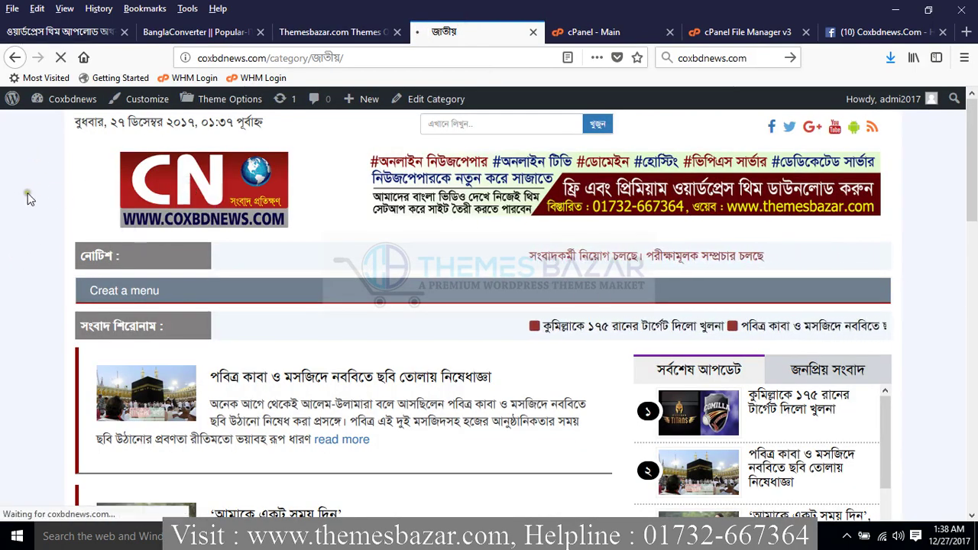
{"action": "key", "text": "ctrl+shift+Tab"}
{"action": "scroll", "coordinate": [384, 385], "scroll_direction": "down", "scroll_amount": 2}
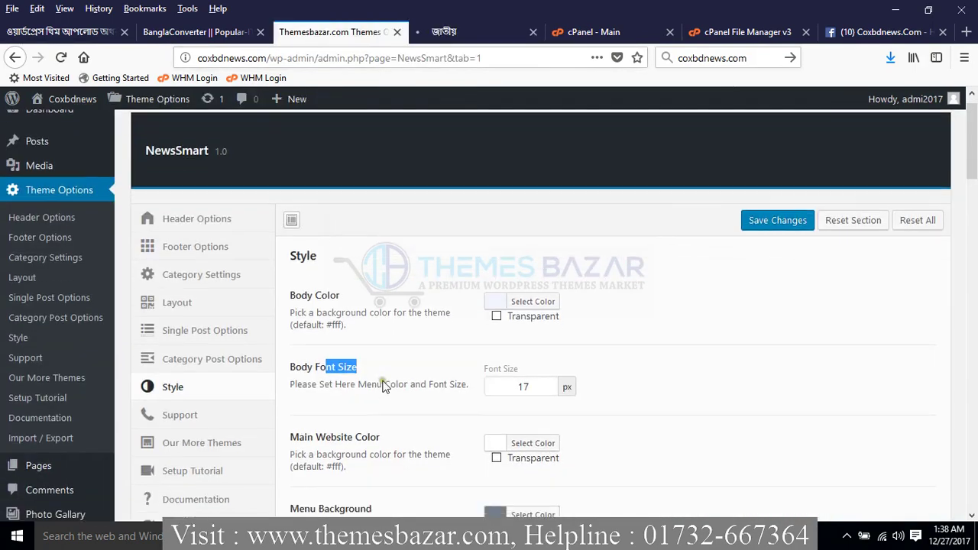
{"action": "left_click_drag", "start_coordinate": [325, 377], "coordinate": [359, 375]}
{"action": "left_click", "coordinate": [491, 37]}
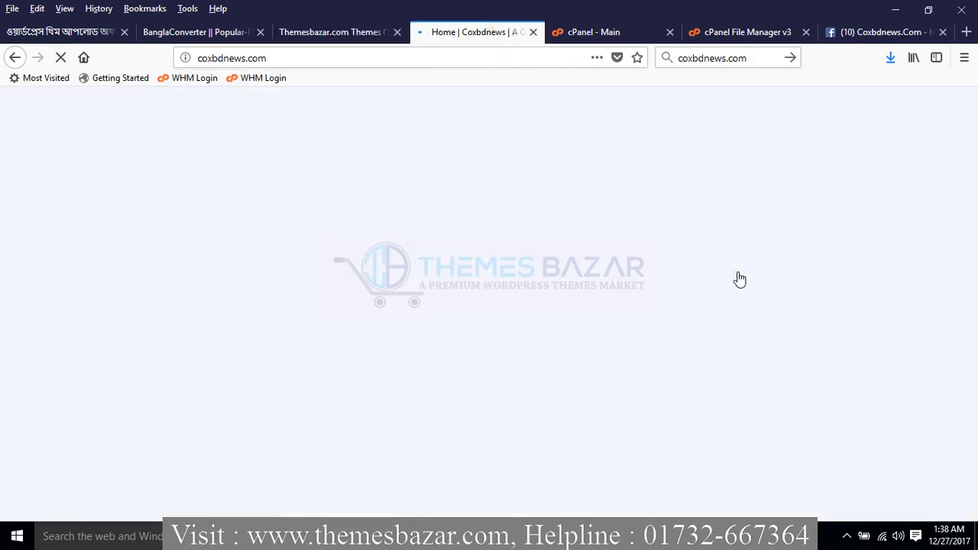
{"action": "left_click", "coordinate": [320, 35]}
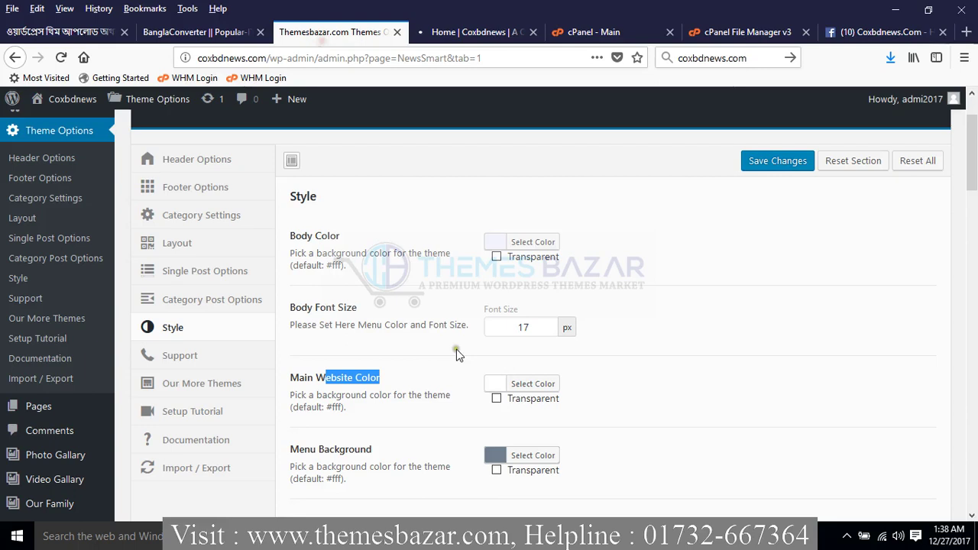
{"action": "left_click", "coordinate": [498, 391]}
{"action": "left_click", "coordinate": [497, 386]}
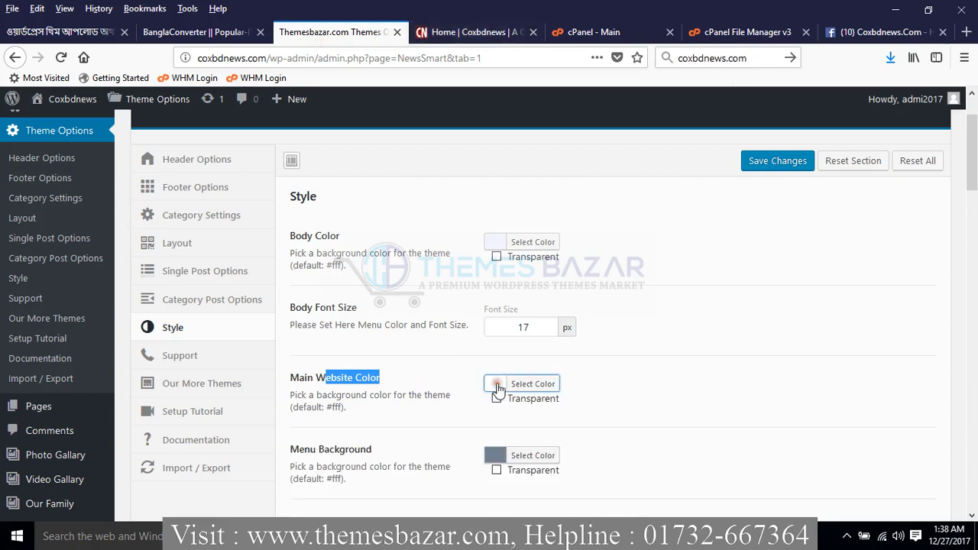
Step: Set the Body Color to the red swatch
{"action": "left_click", "coordinate": [498, 243]}
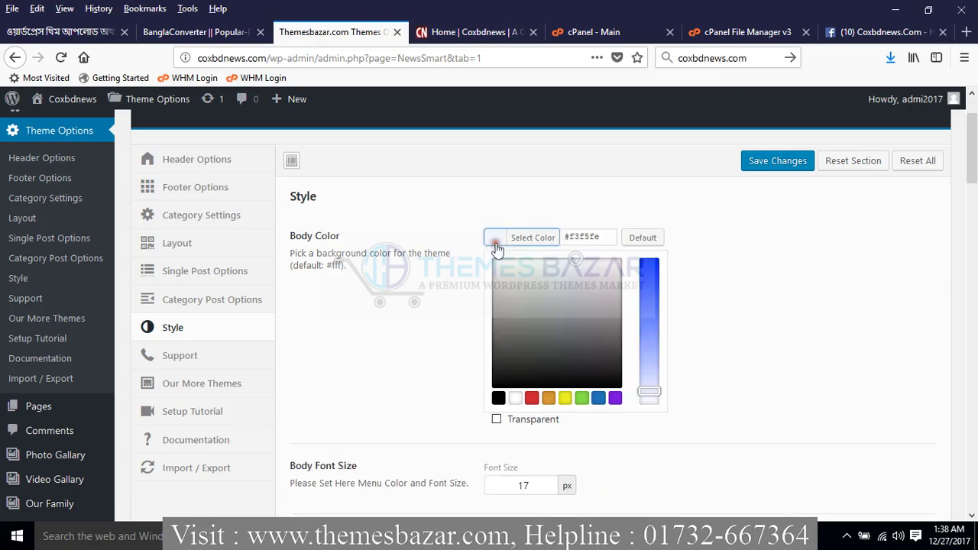
{"action": "left_click", "coordinate": [532, 398]}
{"action": "scroll", "coordinate": [764, 345], "scroll_direction": "down", "scroll_amount": 2}
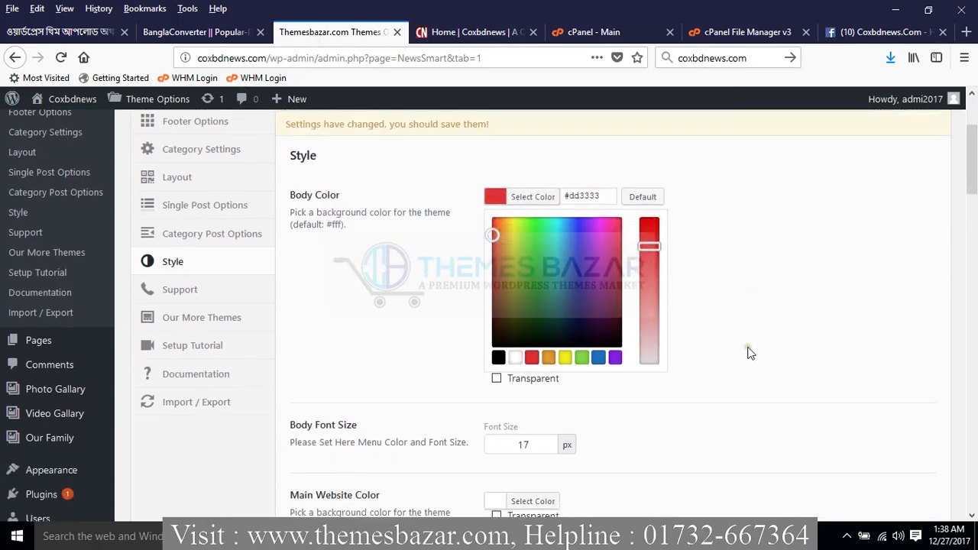
{"action": "left_click", "coordinate": [516, 344]}
{"action": "left_click", "coordinate": [533, 344]}
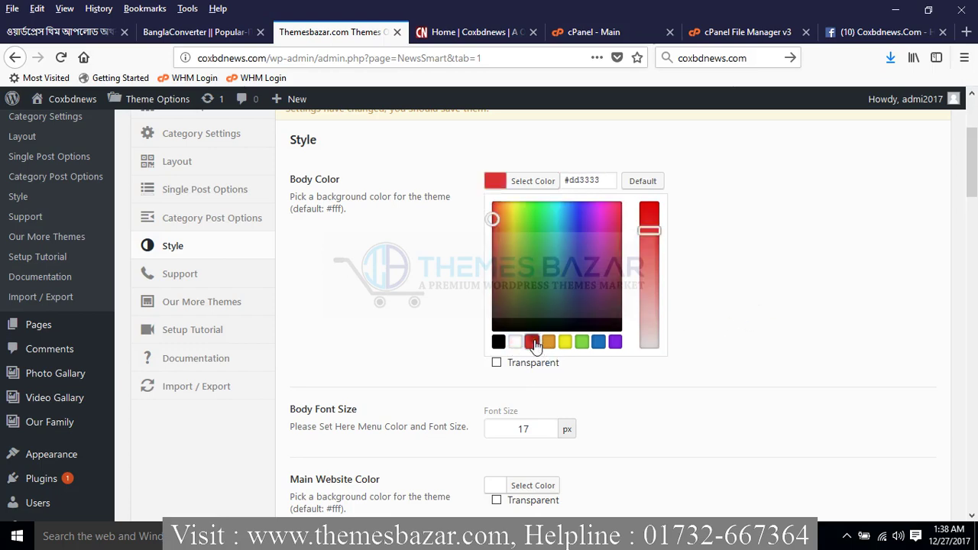
{"action": "scroll", "coordinate": [455, 419], "scroll_direction": "down", "scroll_amount": 4}
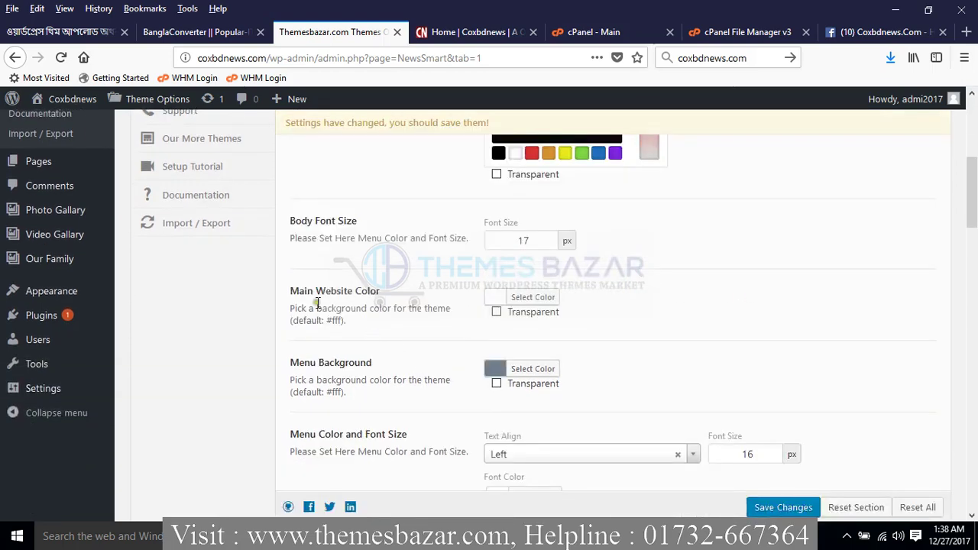
Step: Set the Main Website Color to green, save, and view the updated home page
{"action": "left_click", "coordinate": [496, 301]}
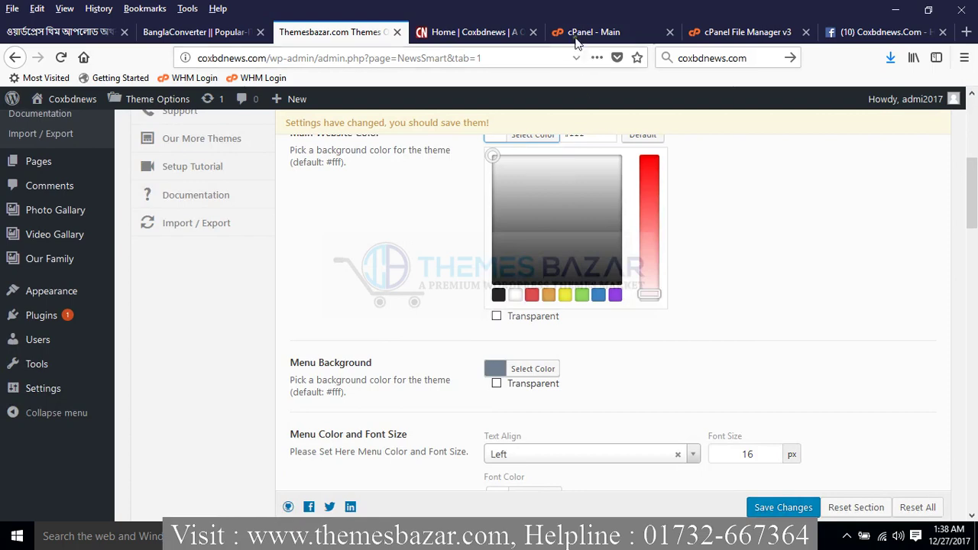
{"action": "left_click", "coordinate": [493, 33]}
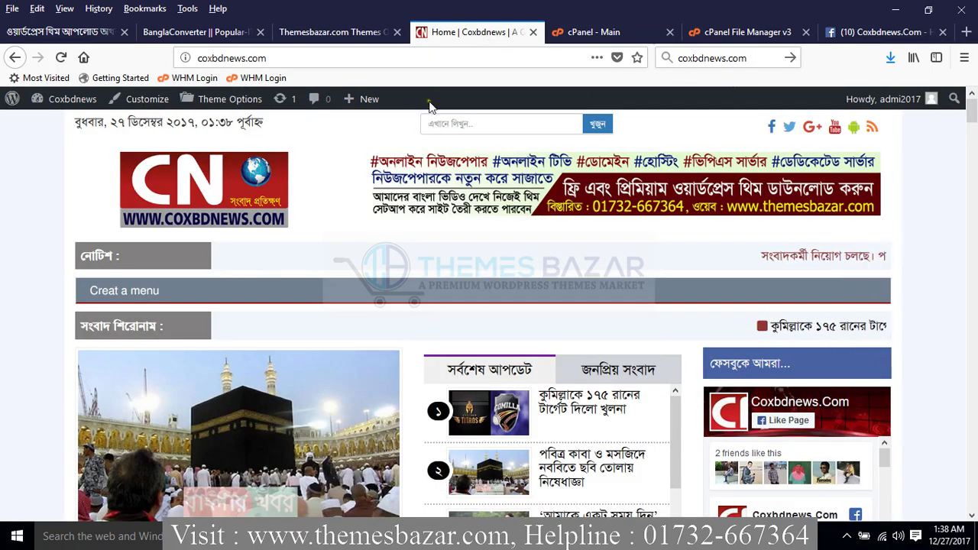
{"action": "left_click", "coordinate": [331, 32]}
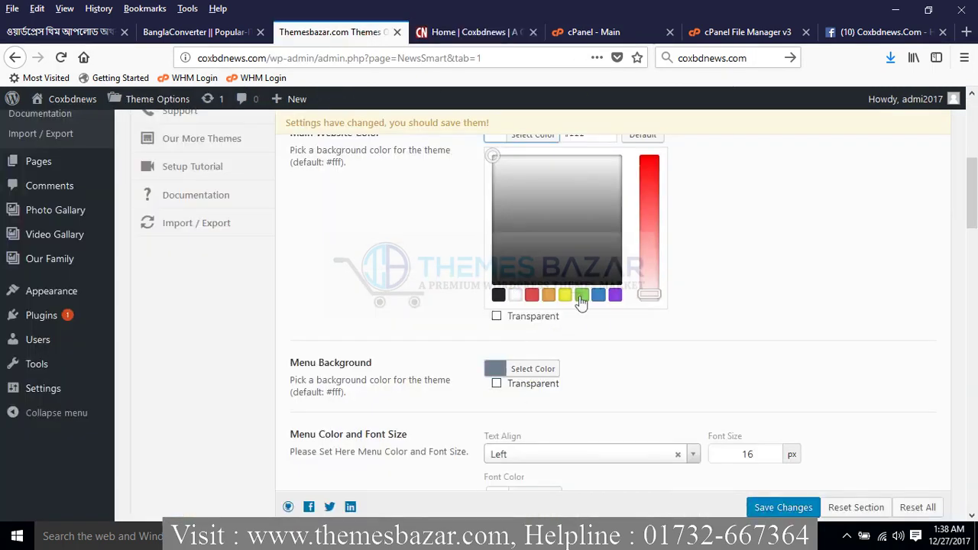
{"action": "left_click", "coordinate": [581, 296]}
{"action": "left_click", "coordinate": [772, 509]}
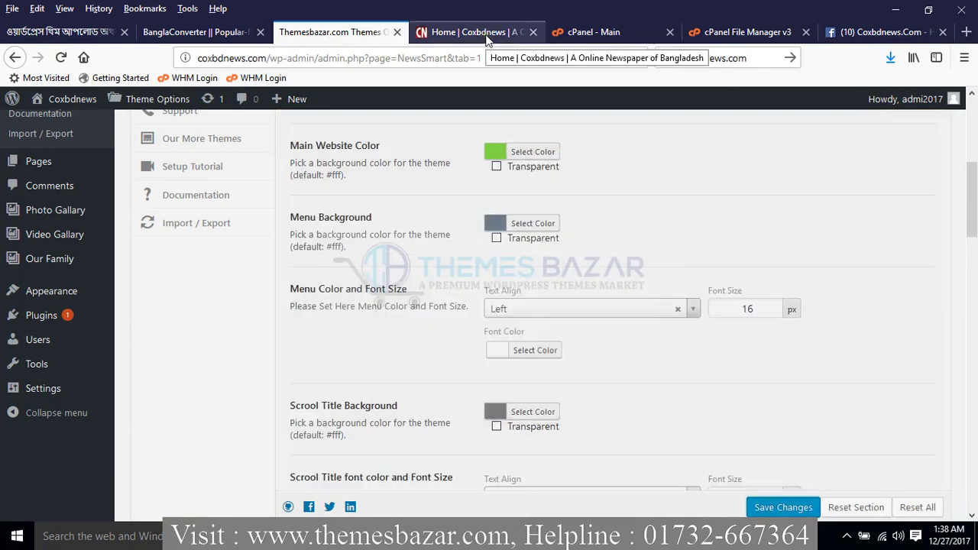
{"action": "left_click", "coordinate": [485, 35]}
{"action": "right_click", "coordinate": [496, 34]}
{"action": "left_click", "coordinate": [527, 43]}
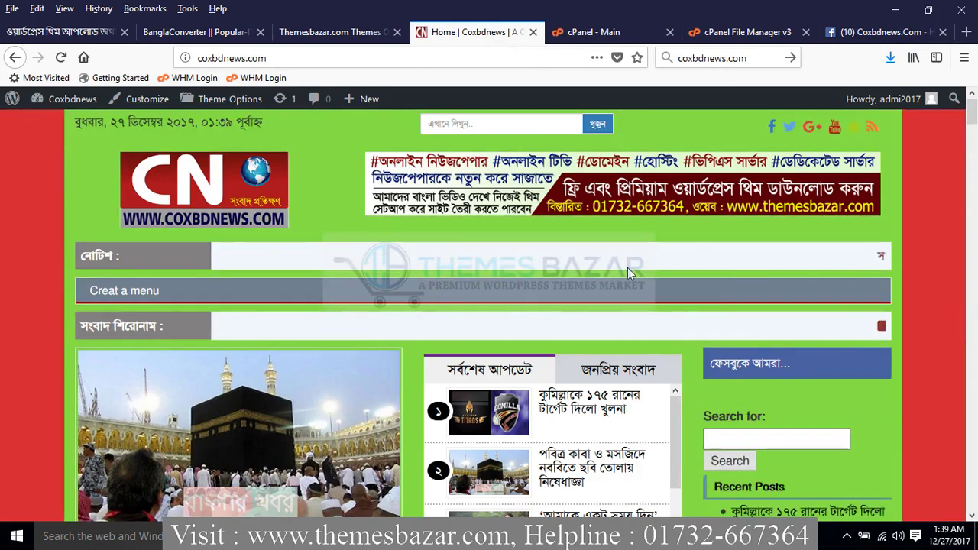
{"action": "scroll", "coordinate": [929, 399], "scroll_direction": "down", "scroll_amount": 15}
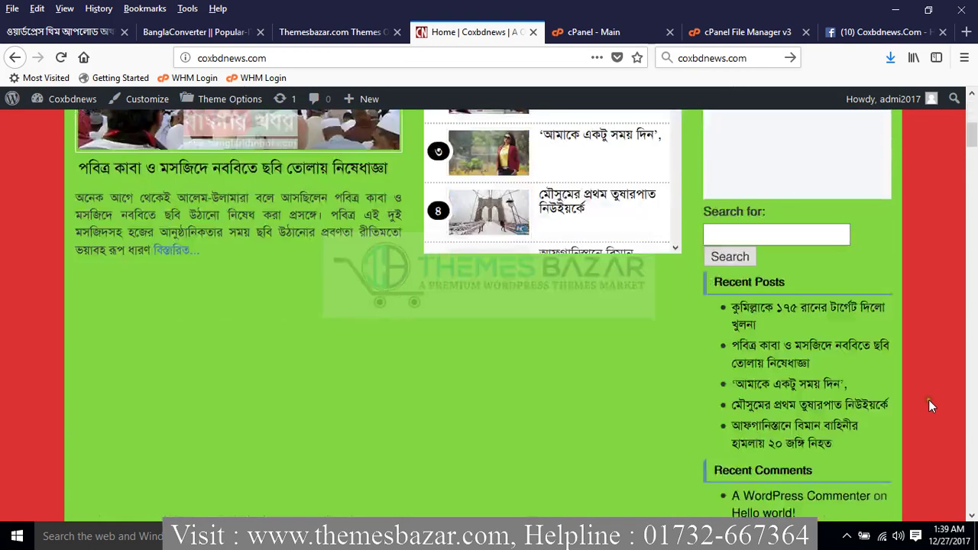
{"action": "scroll", "coordinate": [929, 404], "scroll_direction": "up", "scroll_amount": 10}
{"action": "scroll", "coordinate": [928, 412], "scroll_direction": "down", "scroll_amount": 10}
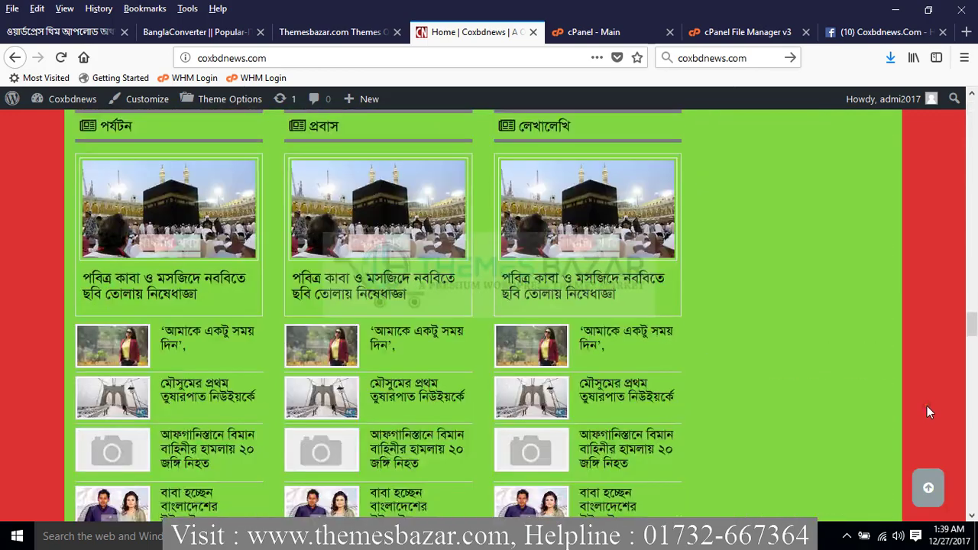
{"action": "left_click", "coordinate": [336, 32]}
{"action": "scroll", "coordinate": [458, 336], "scroll_direction": "up", "scroll_amount": 5}
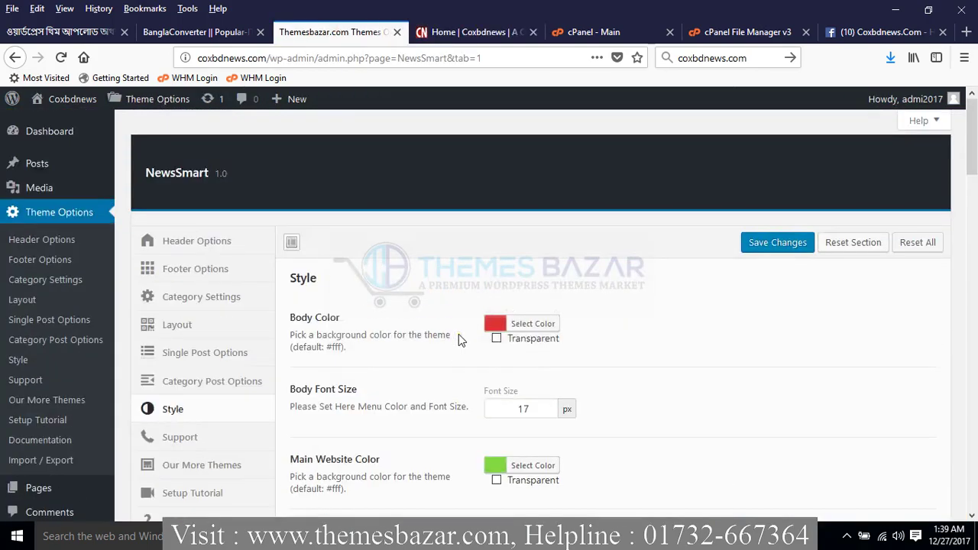
Step: Reset the Style options section, confirm with OK, then switch between the Style options and home page tabs
{"action": "left_click", "coordinate": [853, 243]}
{"action": "left_click", "coordinate": [526, 279]}
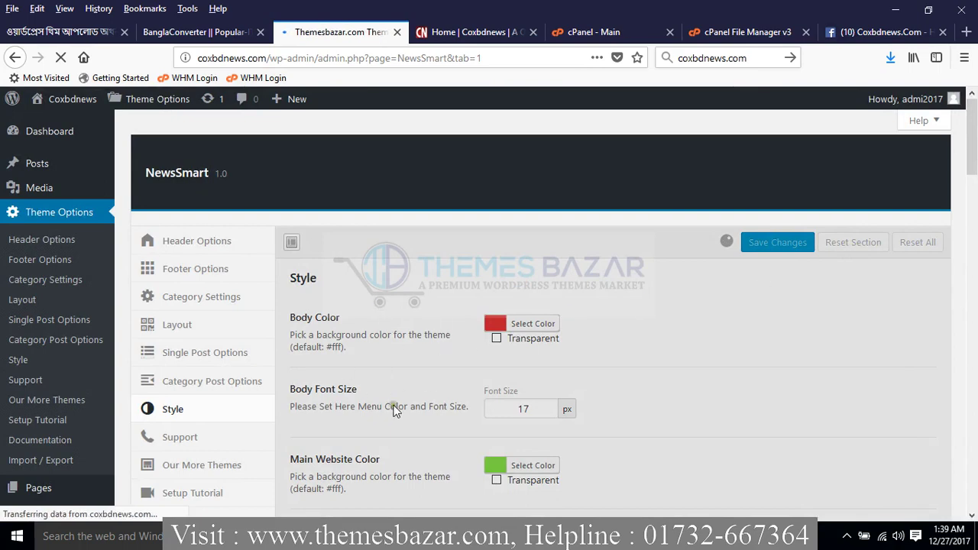
{"action": "scroll", "coordinate": [395, 412], "scroll_direction": "down", "scroll_amount": 2}
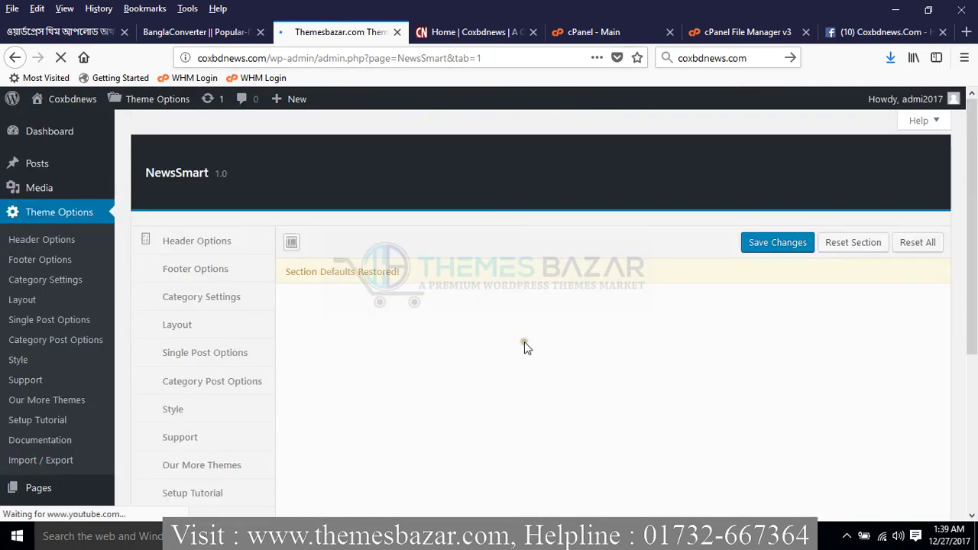
{"action": "left_click", "coordinate": [438, 31]}
{"action": "right_click", "coordinate": [441, 33]}
{"action": "left_click", "coordinate": [366, 36]}
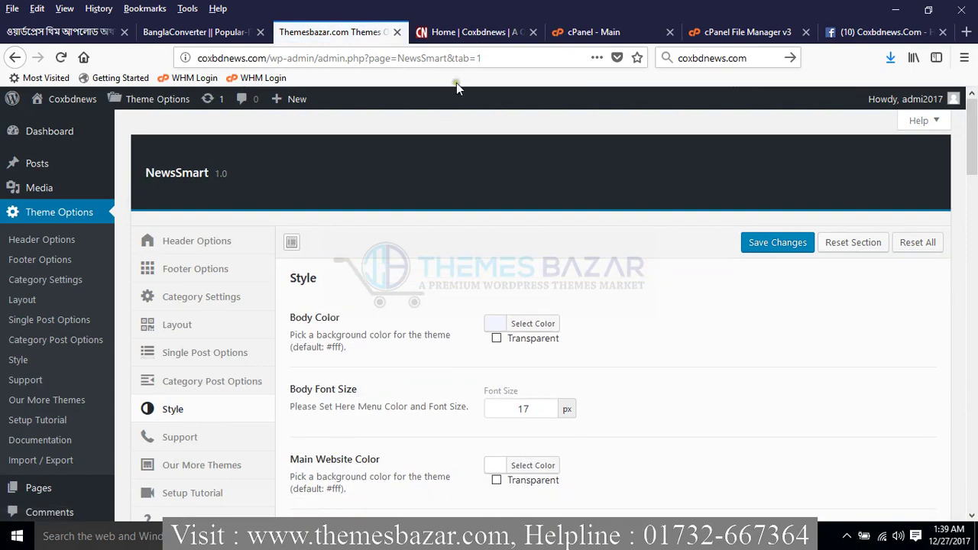
{"action": "left_click", "coordinate": [462, 30]}
Step: Scroll down the Style options, then reload the home page with F5 to check the default colours
{"action": "right_click", "coordinate": [464, 24]}
{"action": "left_click", "coordinate": [500, 33]}
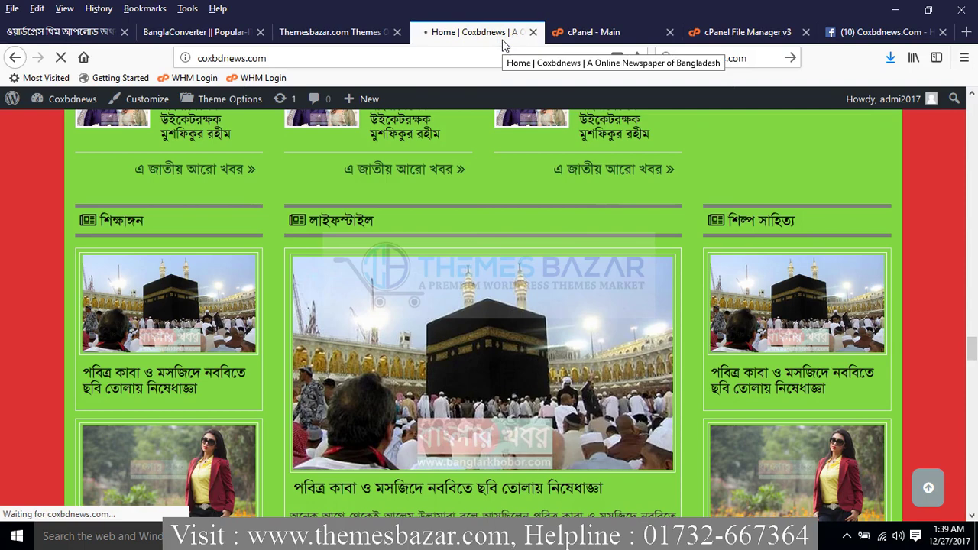
{"action": "left_click", "coordinate": [341, 29]}
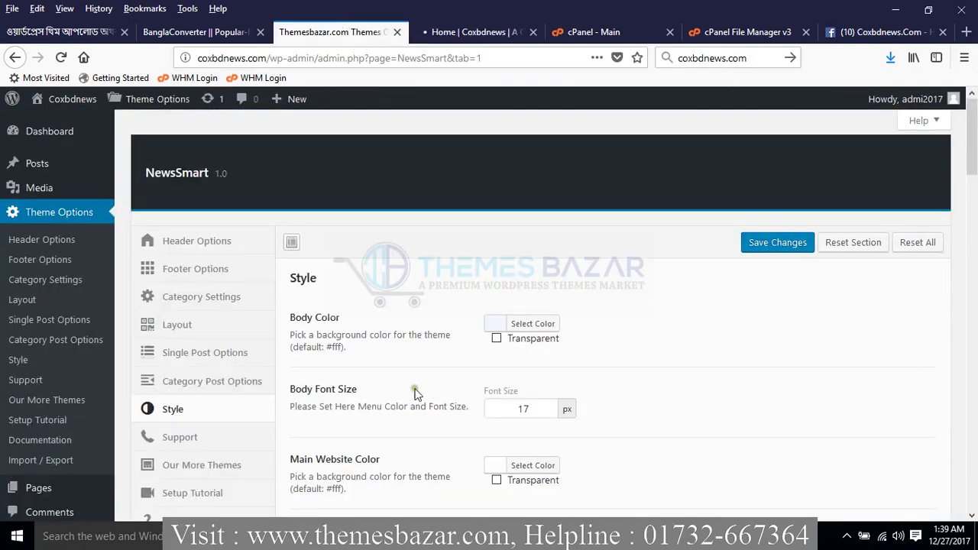
{"action": "scroll", "coordinate": [367, 344], "scroll_direction": "down", "scroll_amount": 3}
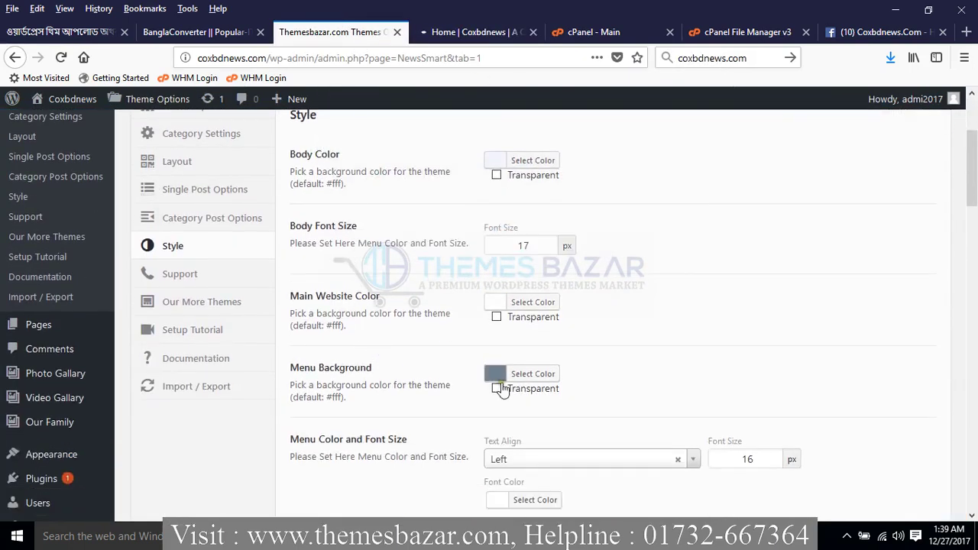
{"action": "scroll", "coordinate": [459, 386], "scroll_direction": "down", "scroll_amount": 2}
{"action": "scroll", "coordinate": [533, 401], "scroll_direction": "down", "scroll_amount": 3}
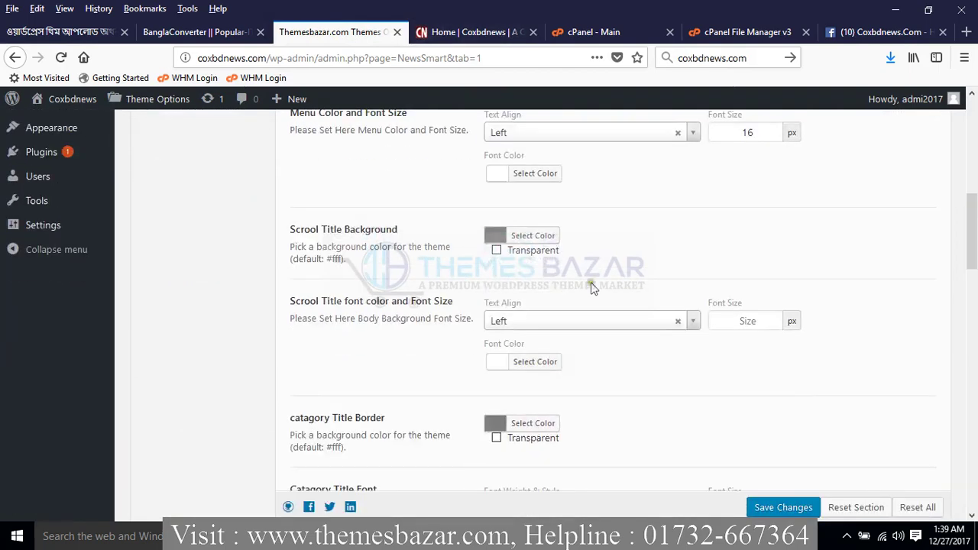
{"action": "scroll", "coordinate": [570, 296], "scroll_direction": "down", "scroll_amount": 2}
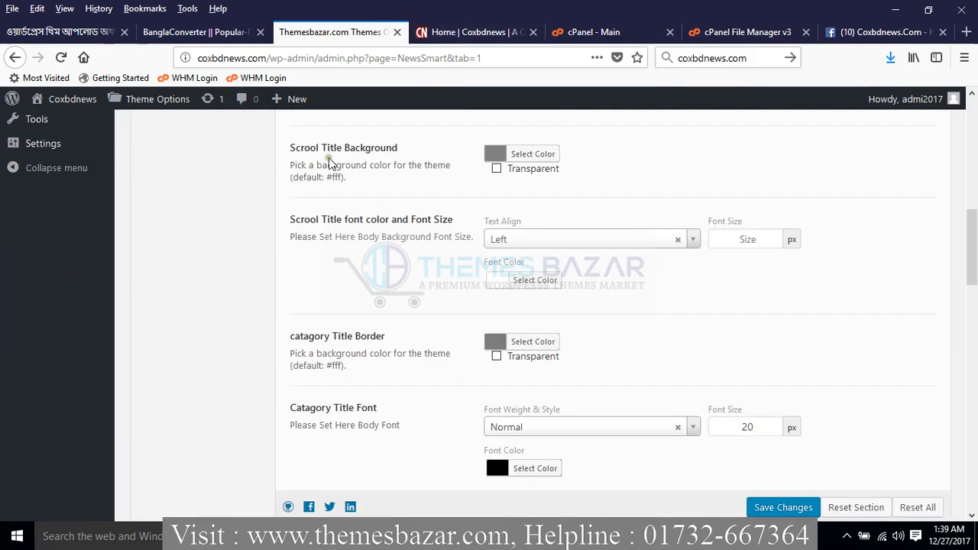
{"action": "scroll", "coordinate": [466, 287], "scroll_direction": "down", "scroll_amount": 2}
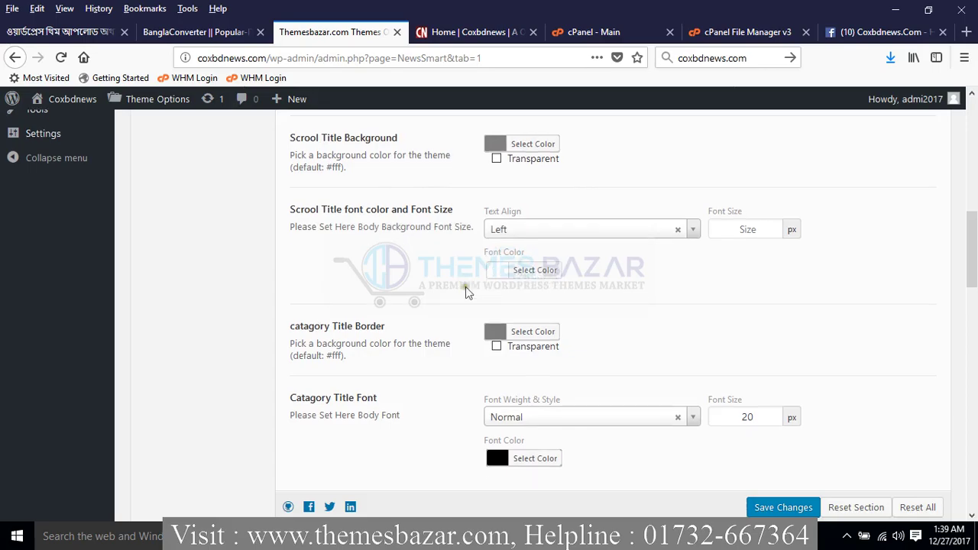
{"action": "key", "text": "ctrl+Tab"}
{"action": "key", "text": "F5"}
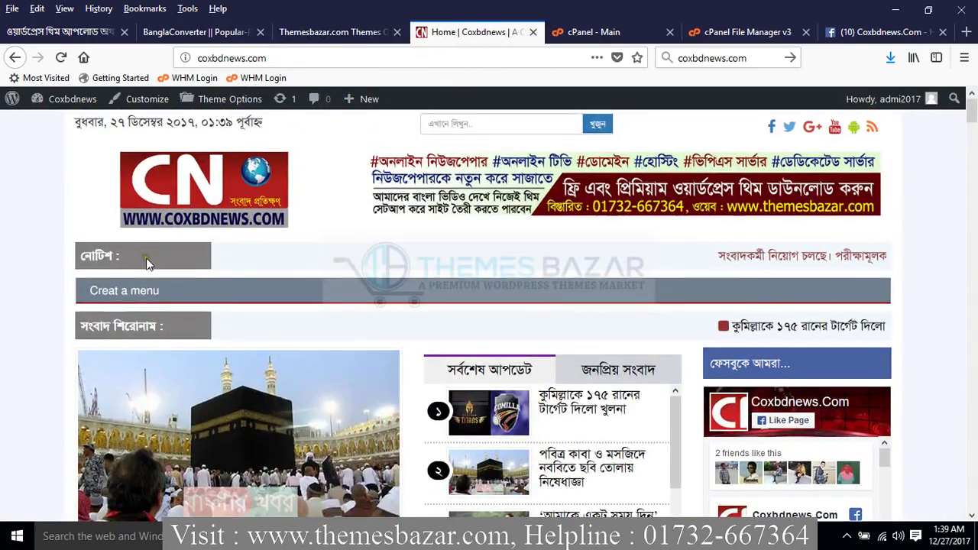
Step: Compare the Footer and Copyright Background Color settings with the live site's footer copyright text
{"action": "left_click", "coordinate": [317, 28]}
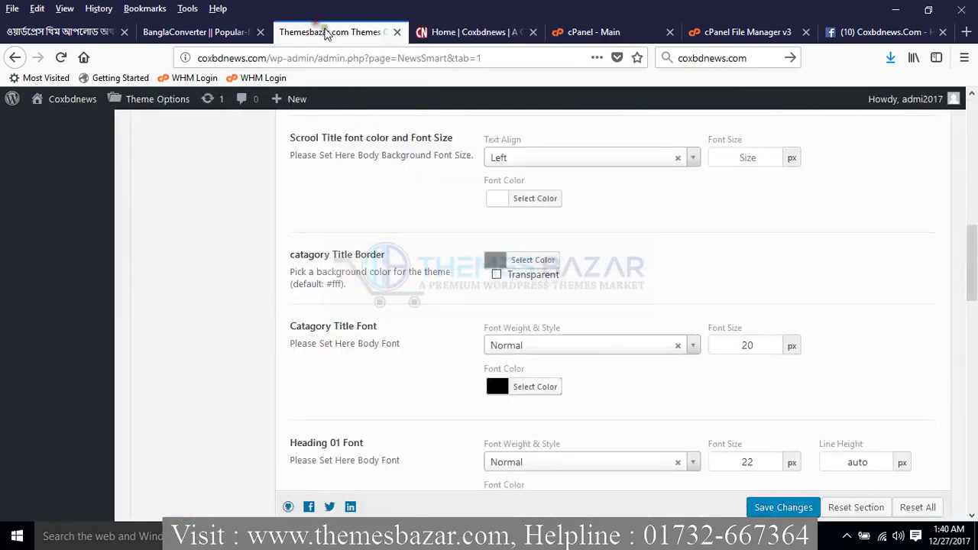
{"action": "scroll", "coordinate": [364, 410], "scroll_direction": "down", "scroll_amount": 5}
{"action": "scroll", "coordinate": [431, 365], "scroll_direction": "down", "scroll_amount": 4}
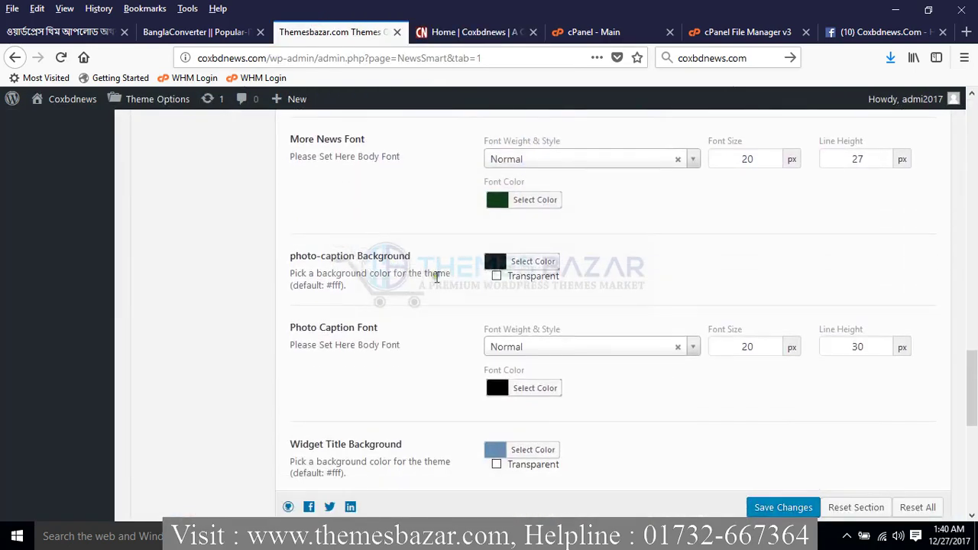
{"action": "scroll", "coordinate": [422, 354], "scroll_direction": "down", "scroll_amount": 4}
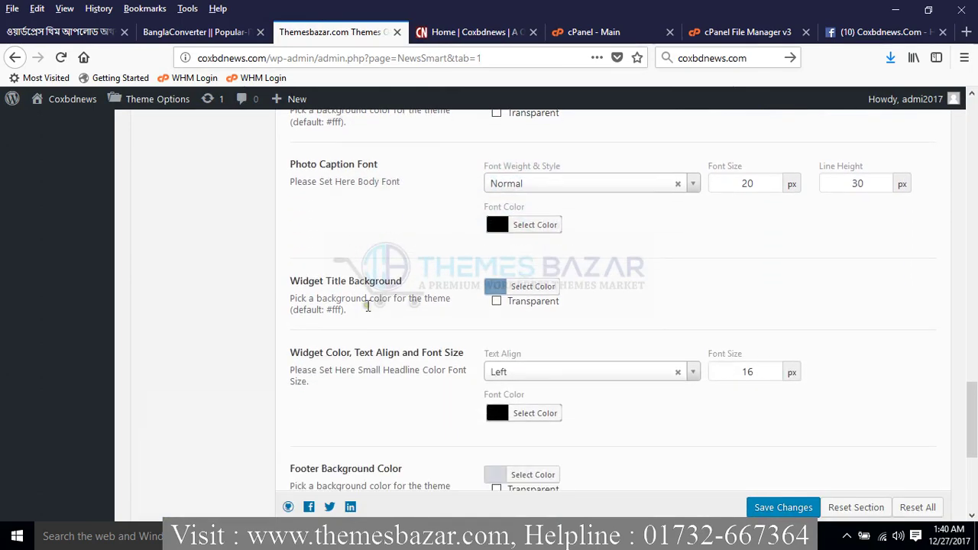
{"action": "scroll", "coordinate": [425, 372], "scroll_direction": "down", "scroll_amount": 4}
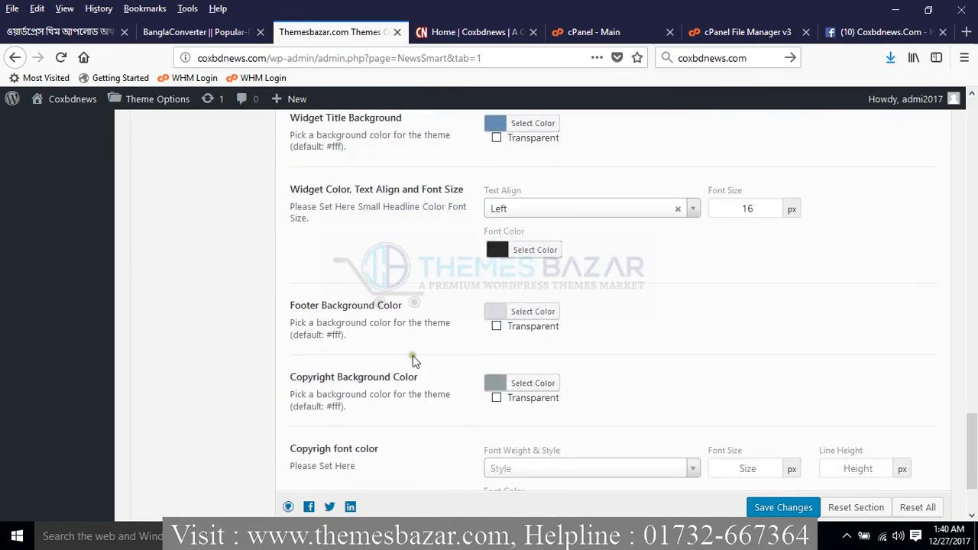
{"action": "left_click", "coordinate": [470, 32]}
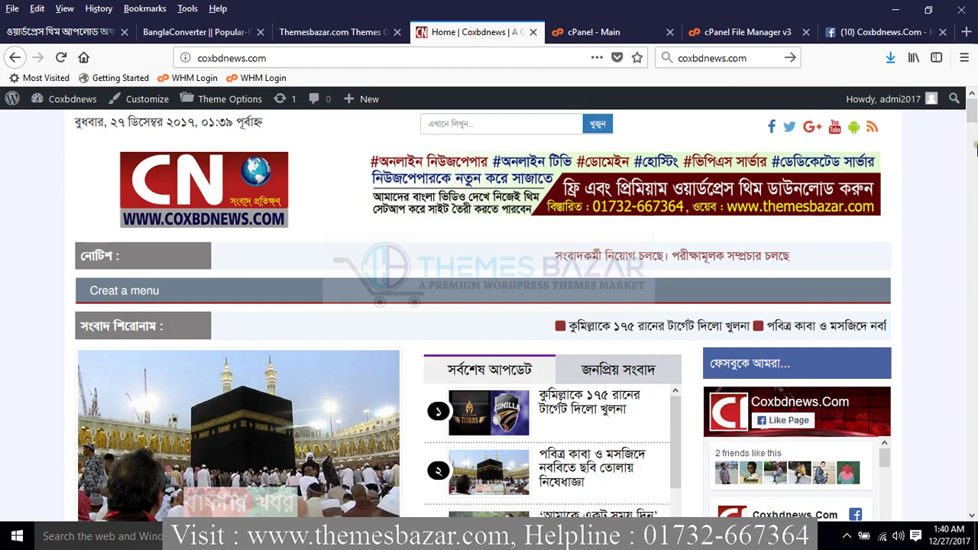
{"action": "left_click_drag", "start_coordinate": [975, 109], "coordinate": [972, 497]}
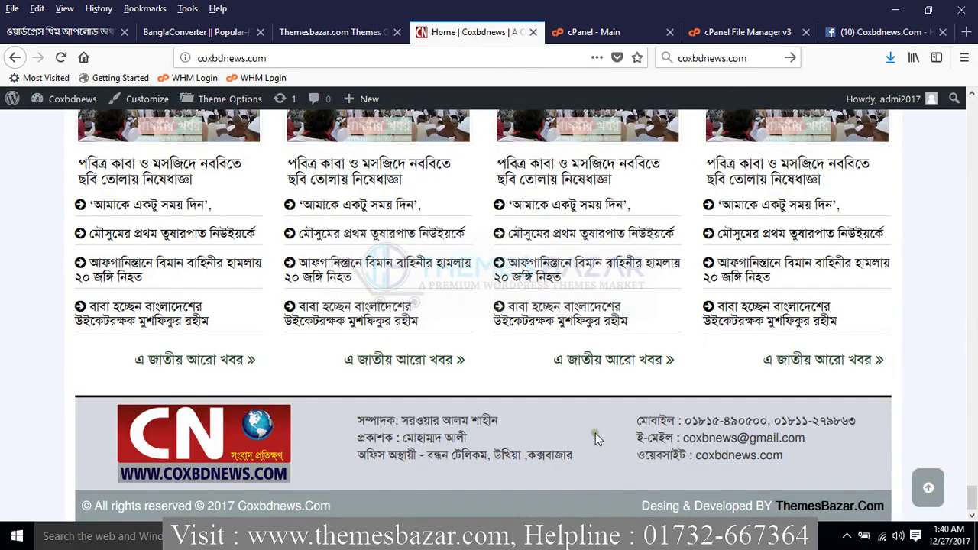
{"action": "left_click", "coordinate": [355, 32]}
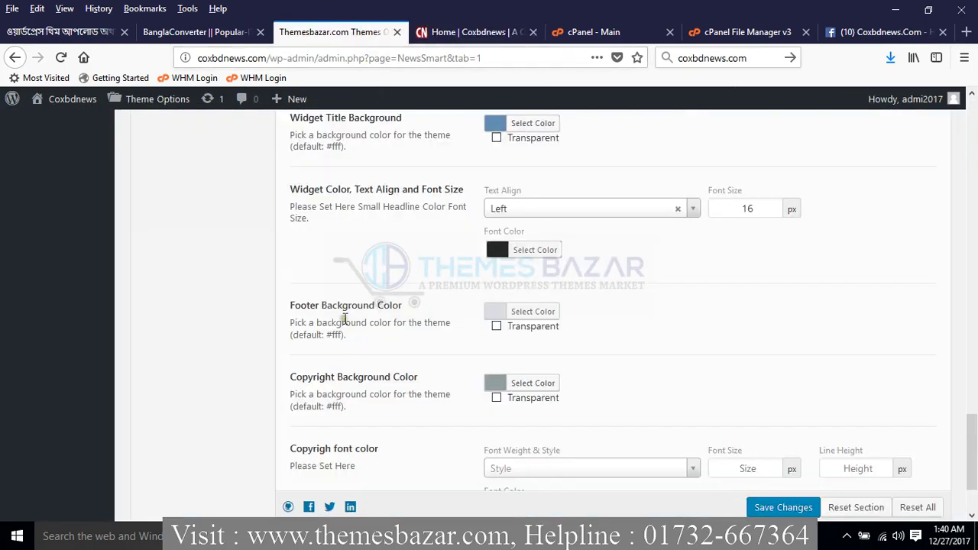
{"action": "scroll", "coordinate": [458, 344], "scroll_direction": "down", "scroll_amount": 2}
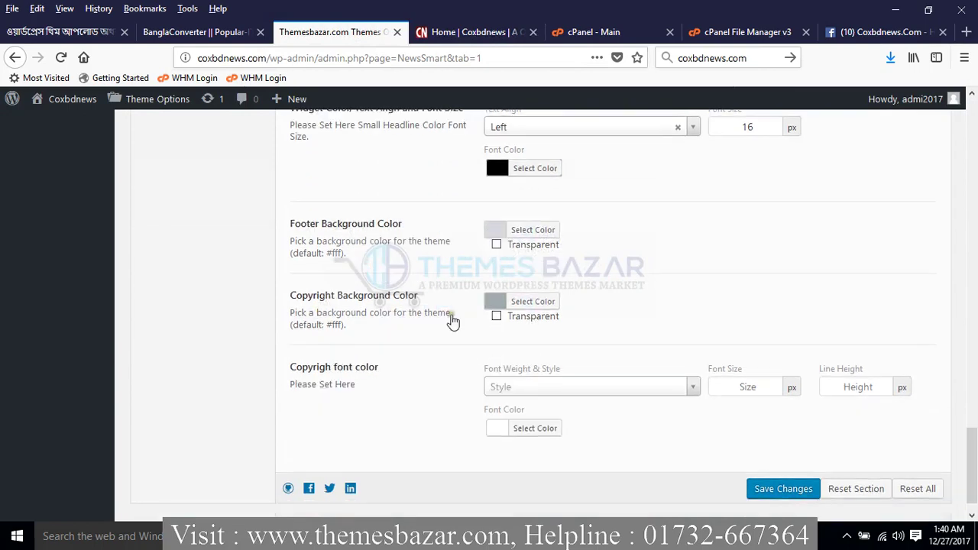
{"action": "left_click", "coordinate": [470, 32]}
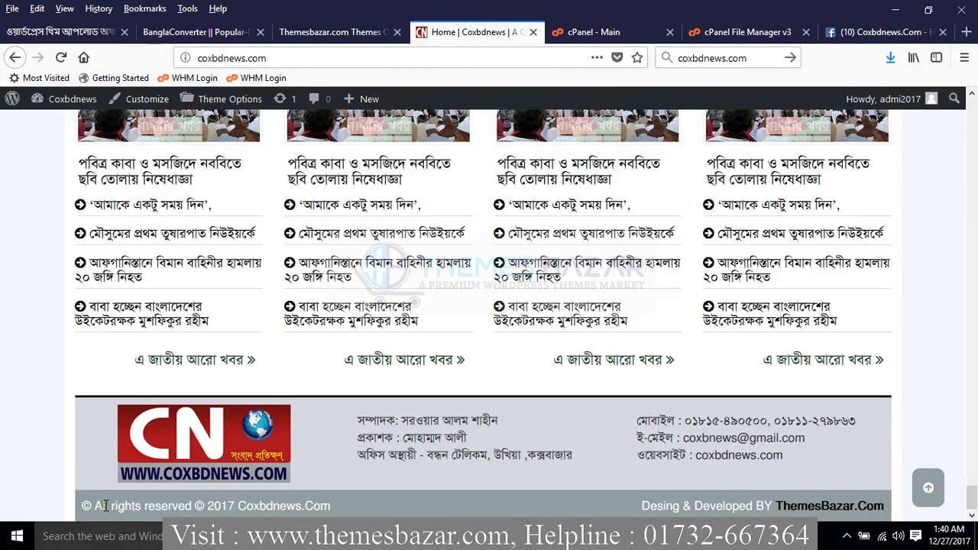
{"action": "left_click_drag", "start_coordinate": [105, 506], "coordinate": [848, 508]}
{"action": "left_click", "coordinate": [599, 501]}
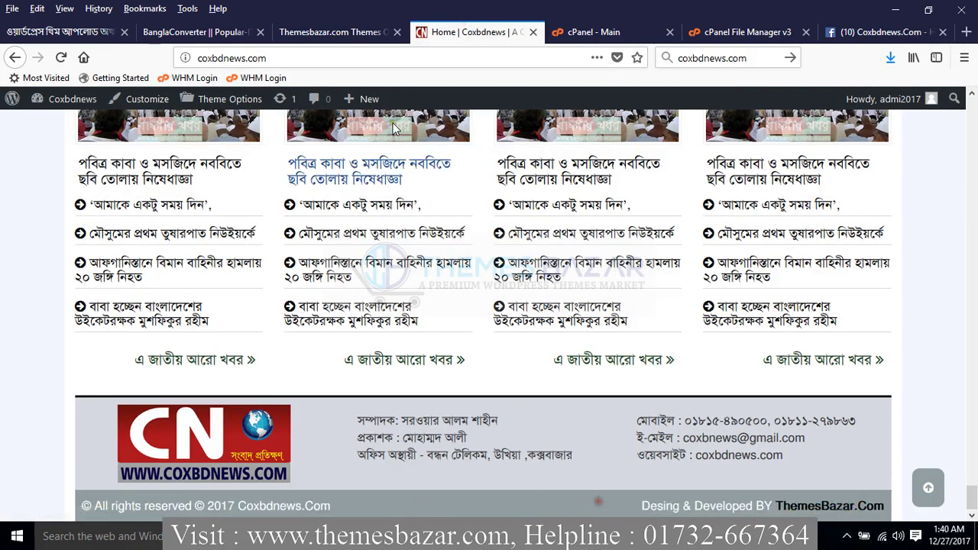
{"action": "left_click", "coordinate": [342, 36]}
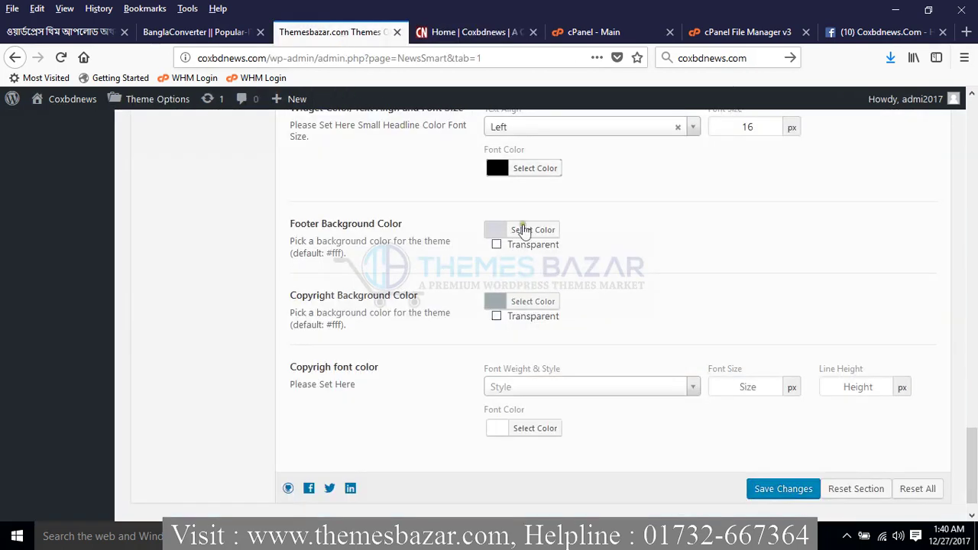
Step: Go through the Support, Themes, Tutorial, Documentation and Header panels to Category Post Options, then save
{"action": "scroll", "coordinate": [633, 298], "scroll_direction": "up", "scroll_amount": 10}
{"action": "scroll", "coordinate": [633, 297], "scroll_direction": "up", "scroll_amount": 3}
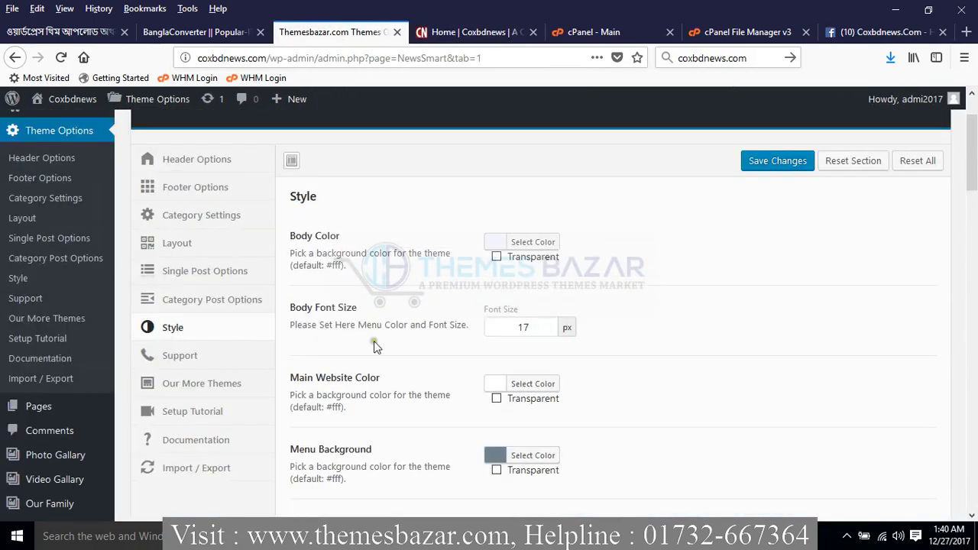
{"action": "left_click", "coordinate": [191, 355]}
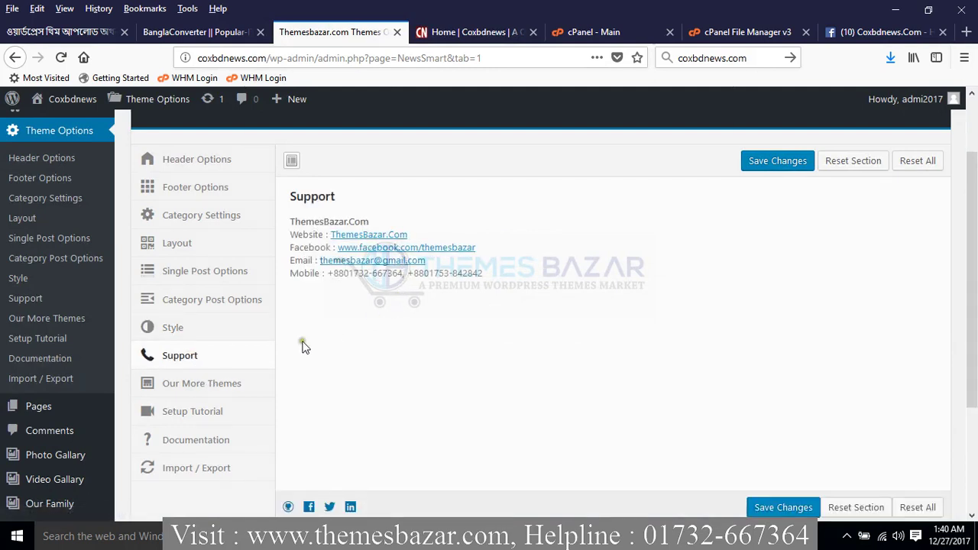
{"action": "left_click", "coordinate": [200, 386]}
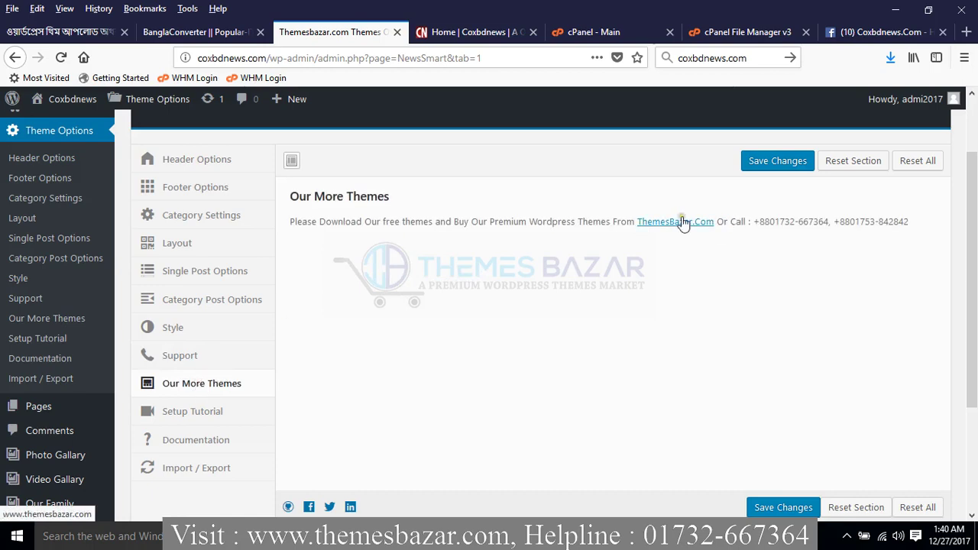
{"action": "left_click", "coordinate": [200, 419]}
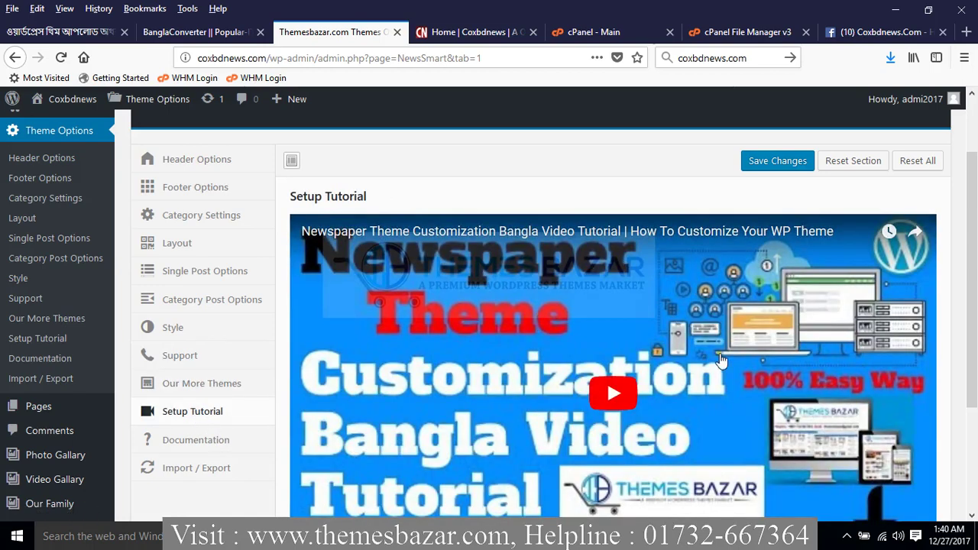
{"action": "left_click", "coordinate": [210, 442]}
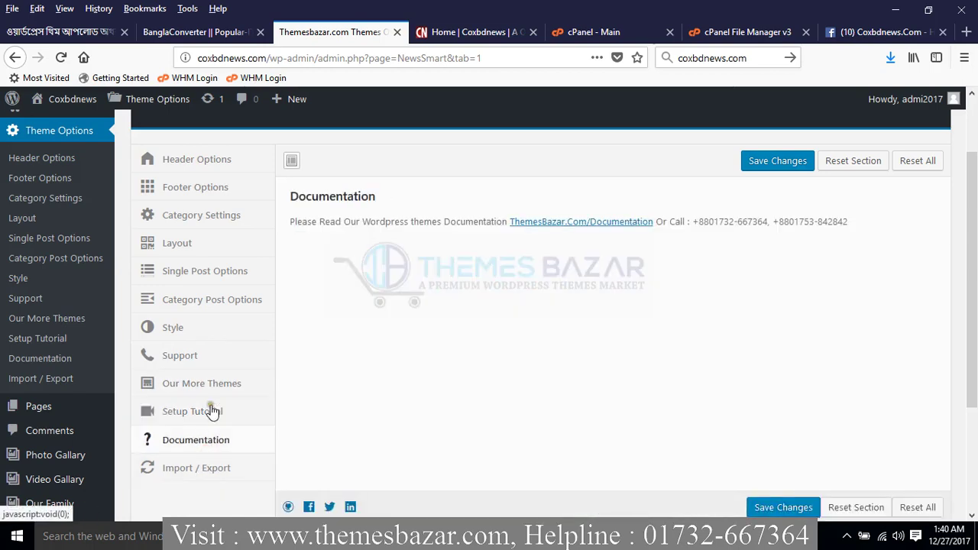
{"action": "left_click", "coordinate": [193, 161]}
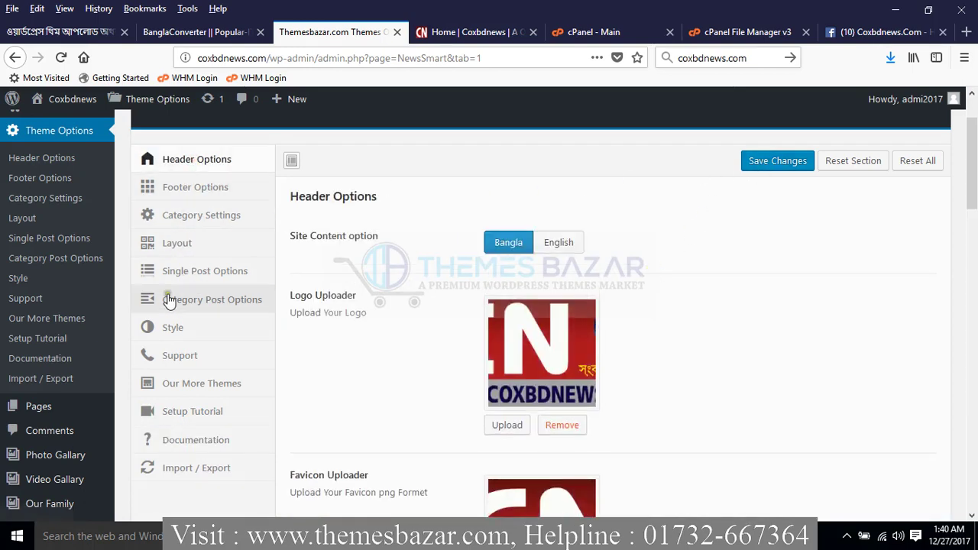
{"action": "left_click", "coordinate": [199, 302]}
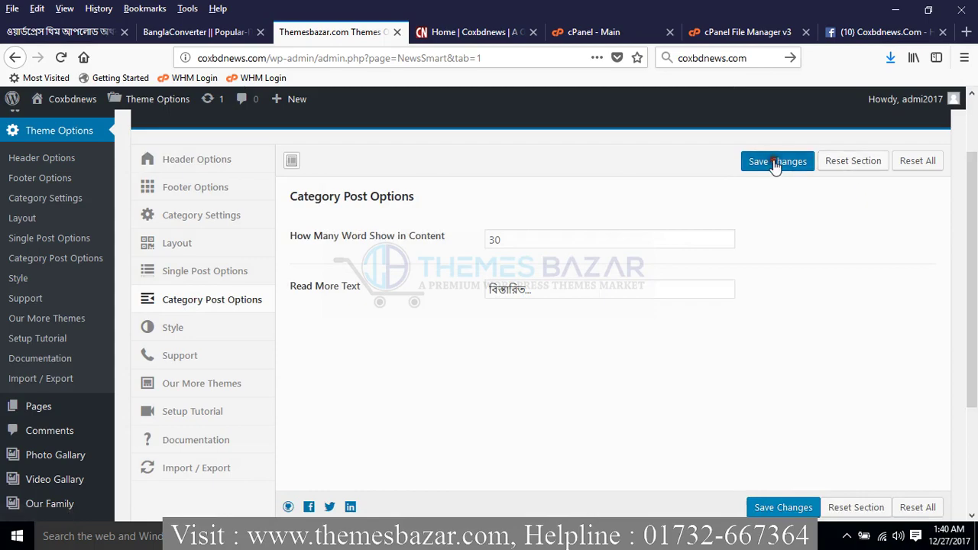
{"action": "left_click", "coordinate": [776, 162]}
Step: Reload the Coxbdnews front page with the CN logo and scroll through it to review the saved theme settings
{"action": "left_click", "coordinate": [455, 32]}
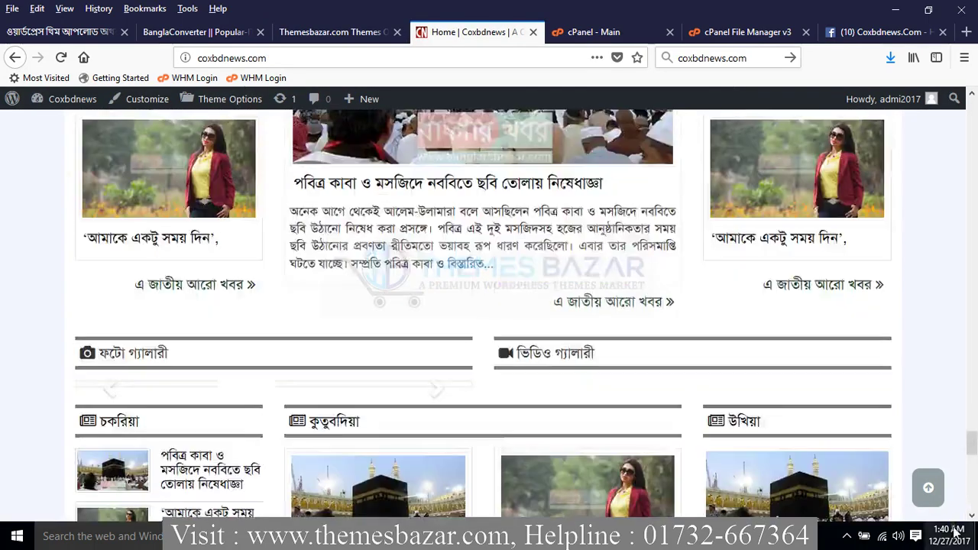
{"action": "left_click", "coordinate": [935, 490]}
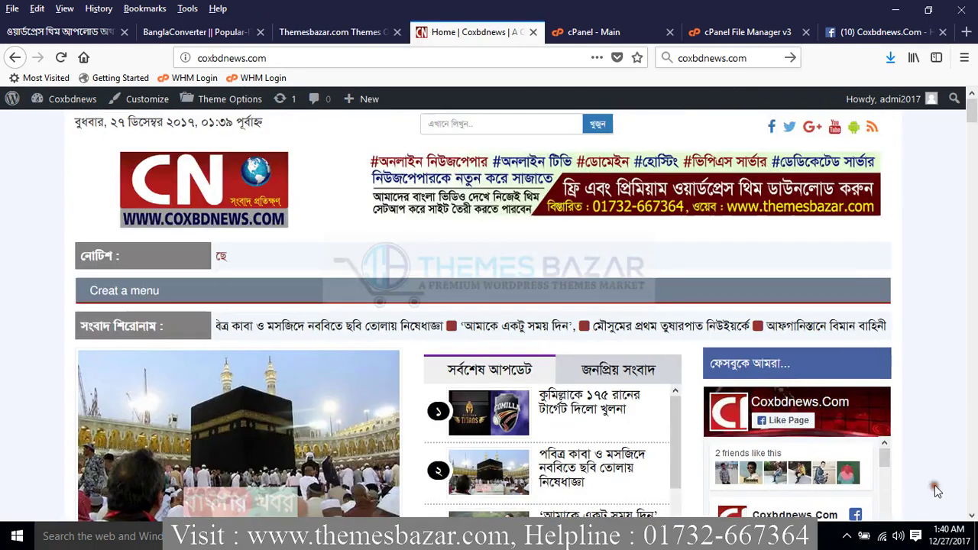
{"action": "left_click", "coordinate": [235, 197]}
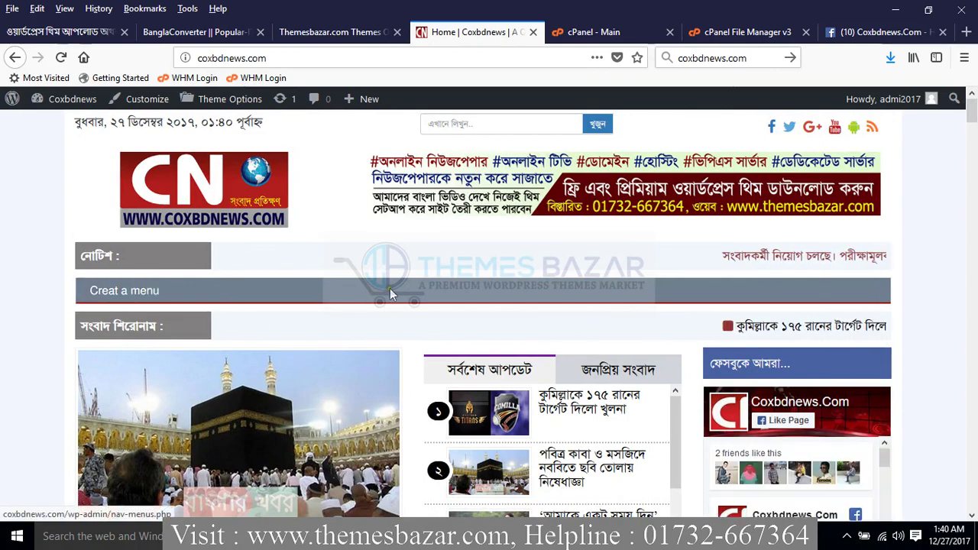
{"action": "scroll", "coordinate": [471, 327], "scroll_direction": "down", "scroll_amount": 1}
{"action": "scroll", "coordinate": [471, 328], "scroll_direction": "down", "scroll_amount": 6}
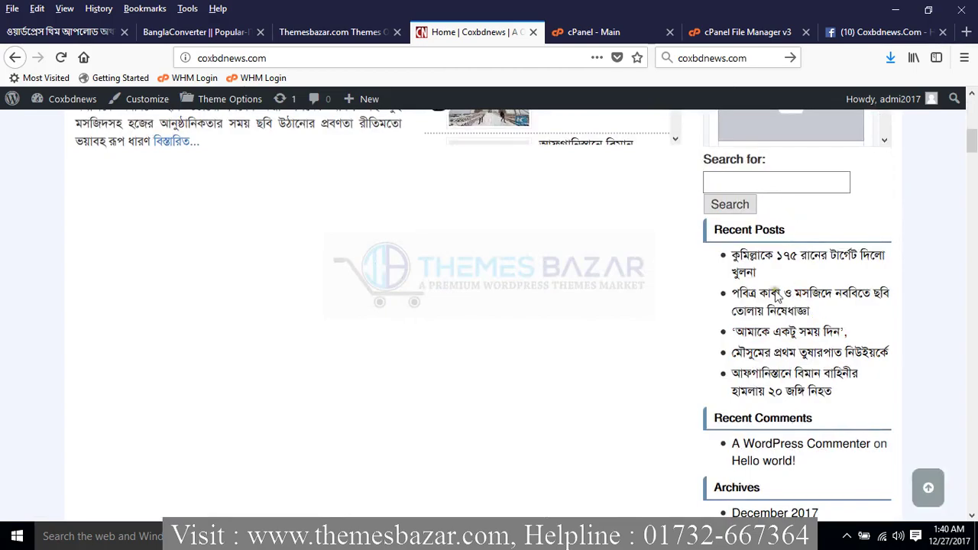
{"action": "scroll", "coordinate": [776, 296], "scroll_direction": "down", "scroll_amount": 10}
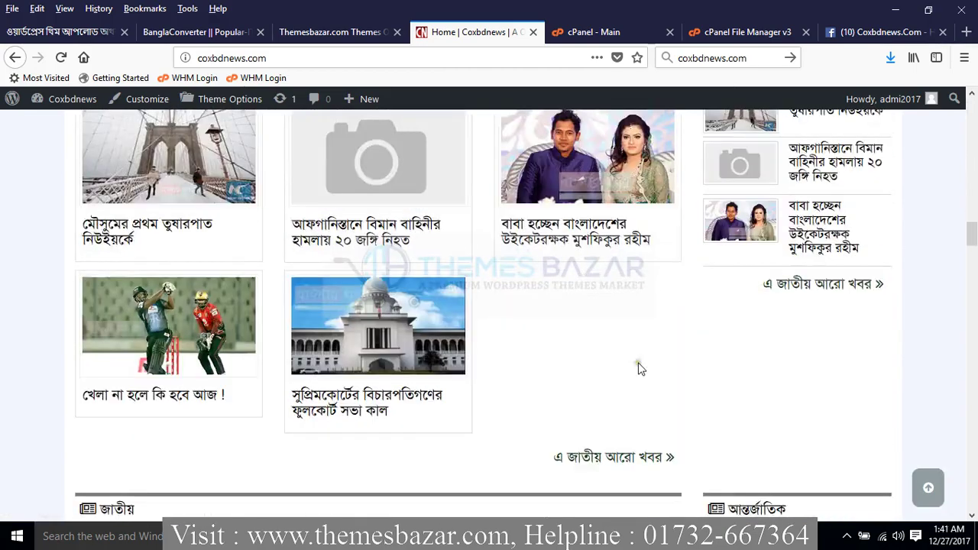
{"action": "scroll", "coordinate": [641, 369], "scroll_direction": "down", "scroll_amount": 6}
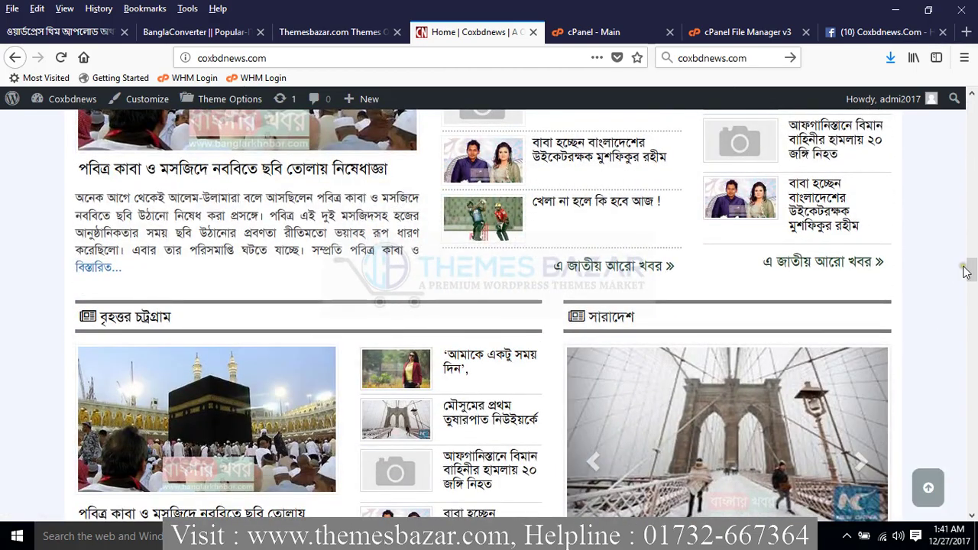
{"action": "left_click_drag", "start_coordinate": [966, 272], "coordinate": [972, 451]}
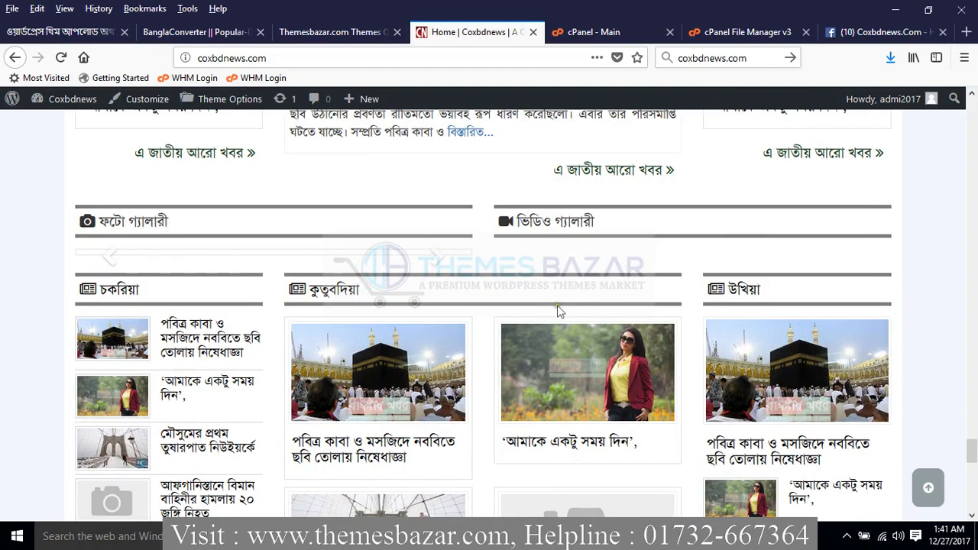
{"action": "scroll", "coordinate": [559, 311], "scroll_direction": "up", "scroll_amount": 10}
{"action": "left_click_drag", "start_coordinate": [969, 336], "coordinate": [971, 132]}
{"action": "scroll", "coordinate": [781, 413], "scroll_direction": "up", "scroll_amount": 5}
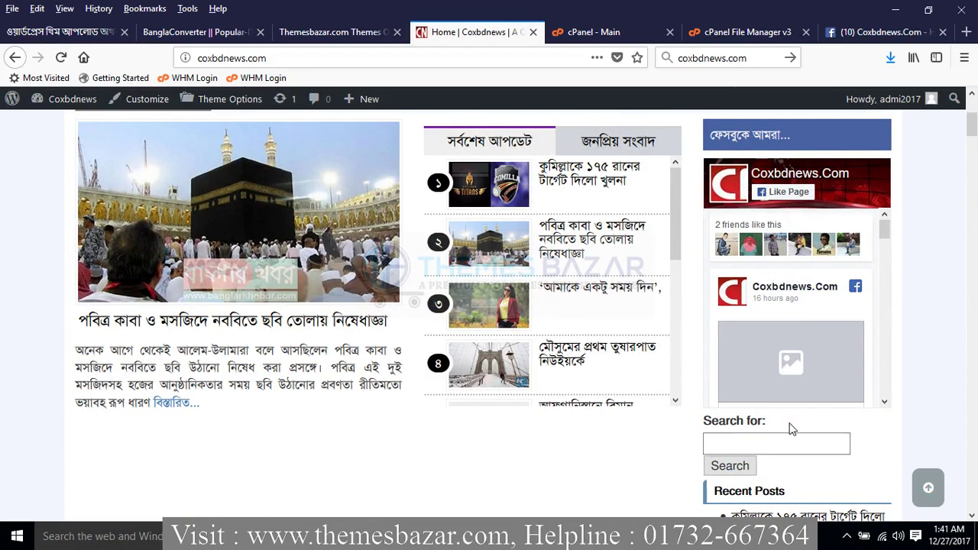
{"action": "scroll", "coordinate": [694, 390], "scroll_direction": "up", "scroll_amount": 3}
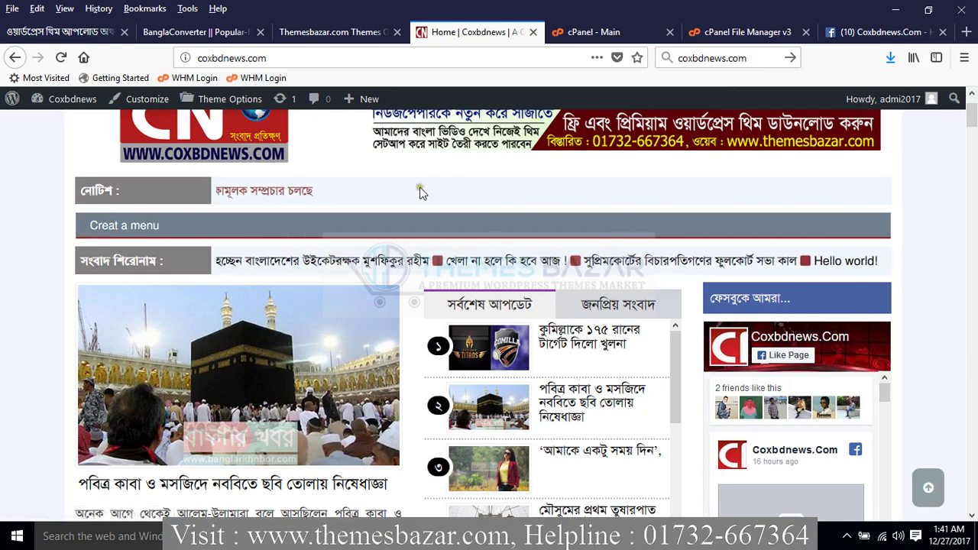
{"action": "left_click", "coordinate": [306, 31]}
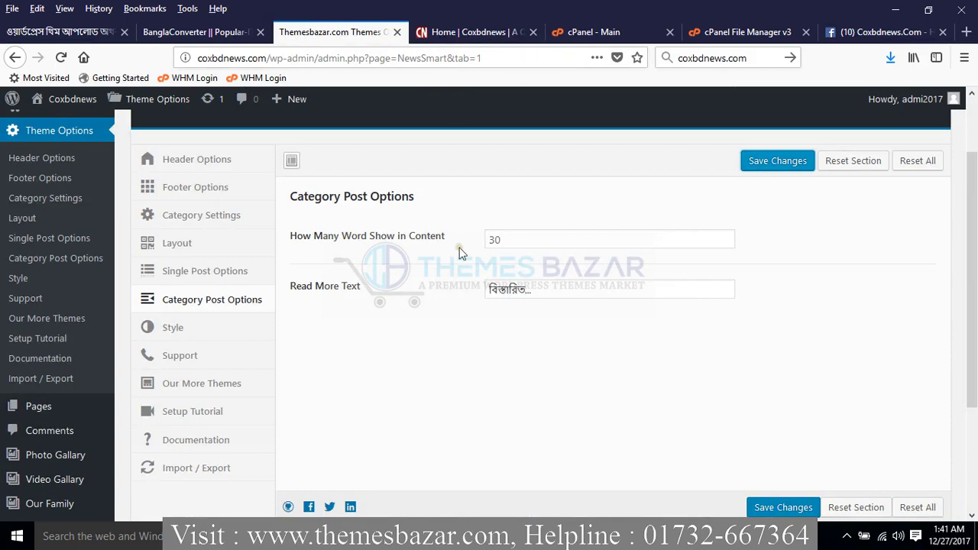
{"action": "left_click", "coordinate": [469, 32]}
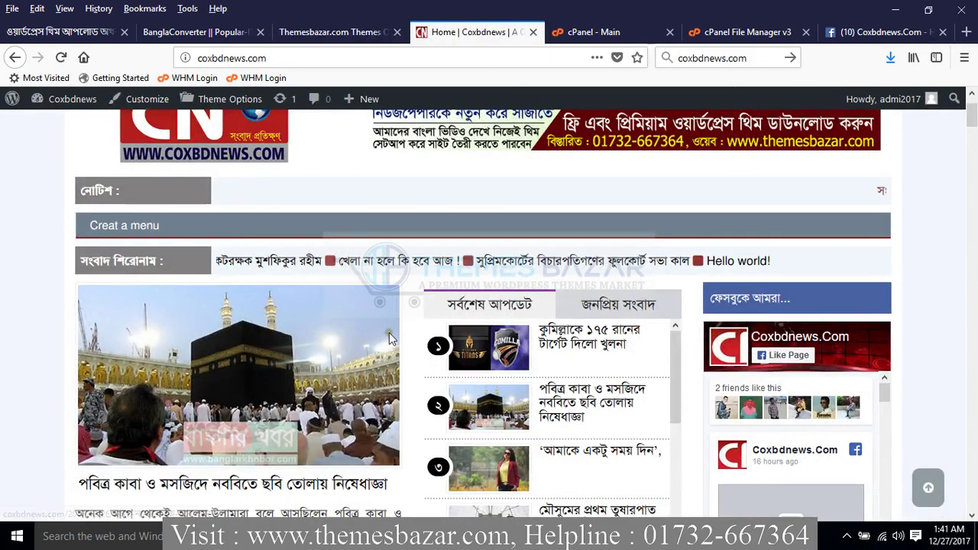
Step: Open the কুমিল্লাকে ১৭৫ রানের টার্গেট দিলো খুলনা article and append 54654 to its address to get a 404
{"action": "left_click", "coordinate": [562, 346]}
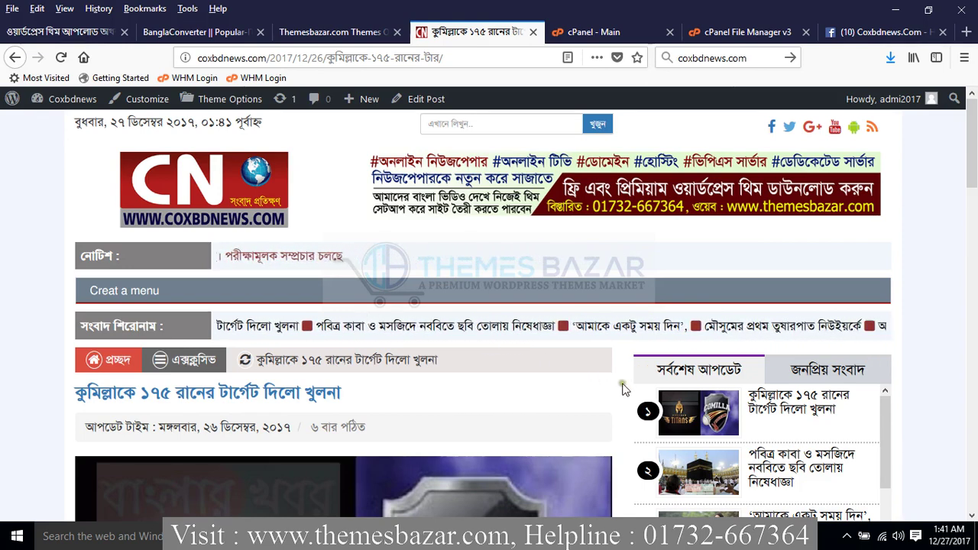
{"action": "left_click", "coordinate": [795, 411]}
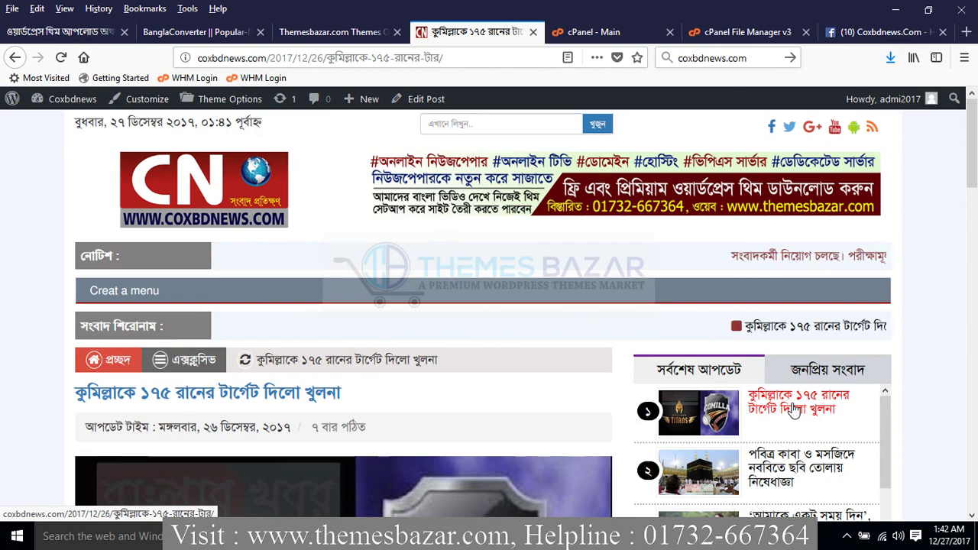
{"action": "left_click", "coordinate": [428, 58]}
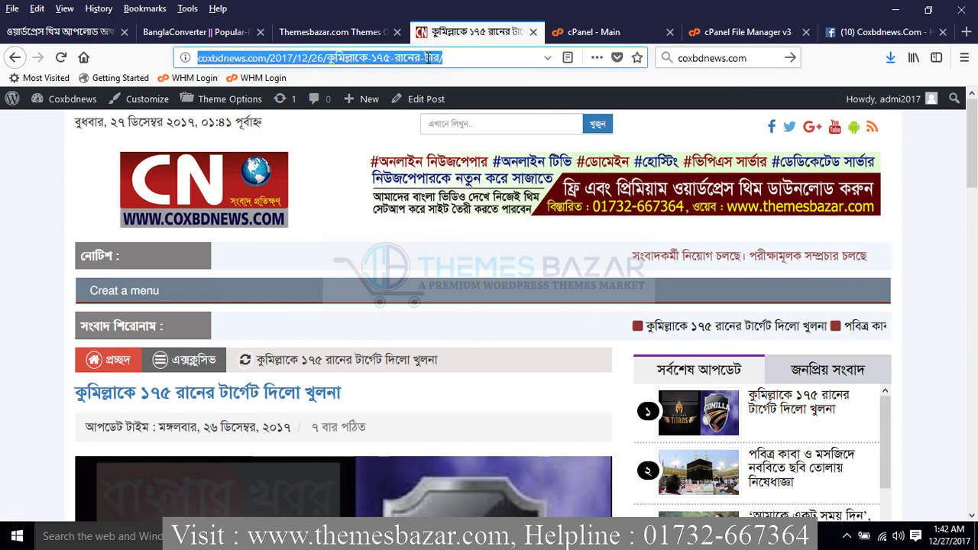
{"action": "left_click", "coordinate": [370, 57]}
{"action": "type", "text": "54654"}
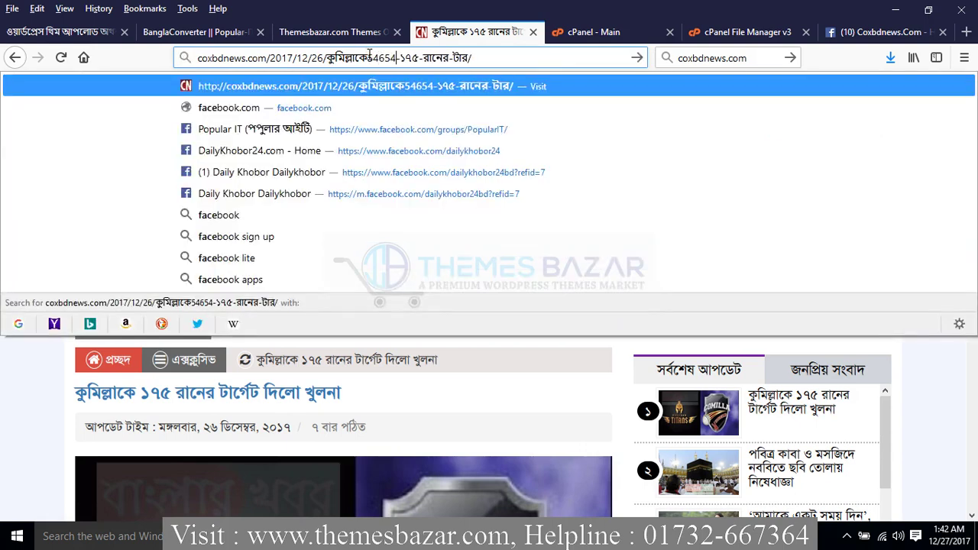
{"action": "key", "text": "Return"}
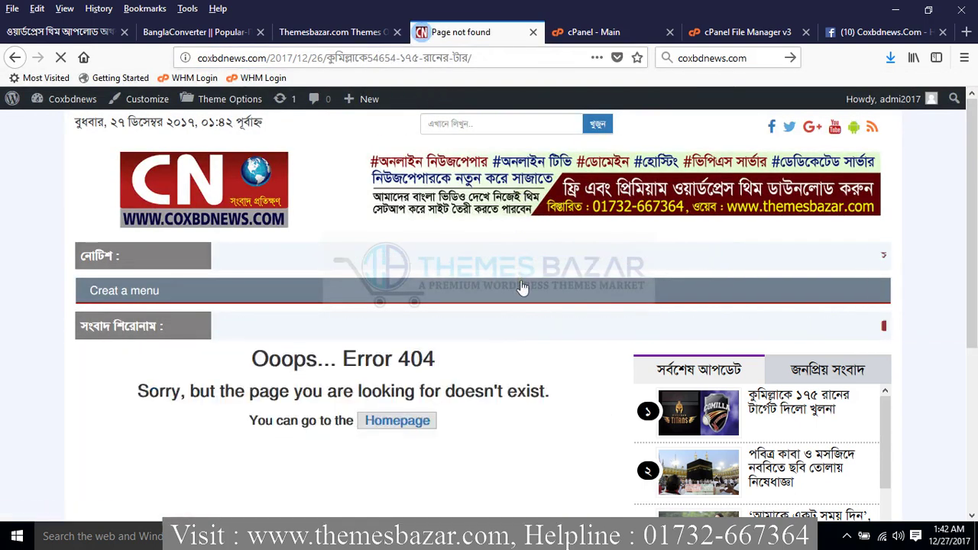
{"action": "scroll", "coordinate": [497, 321], "scroll_direction": "down", "scroll_amount": 3}
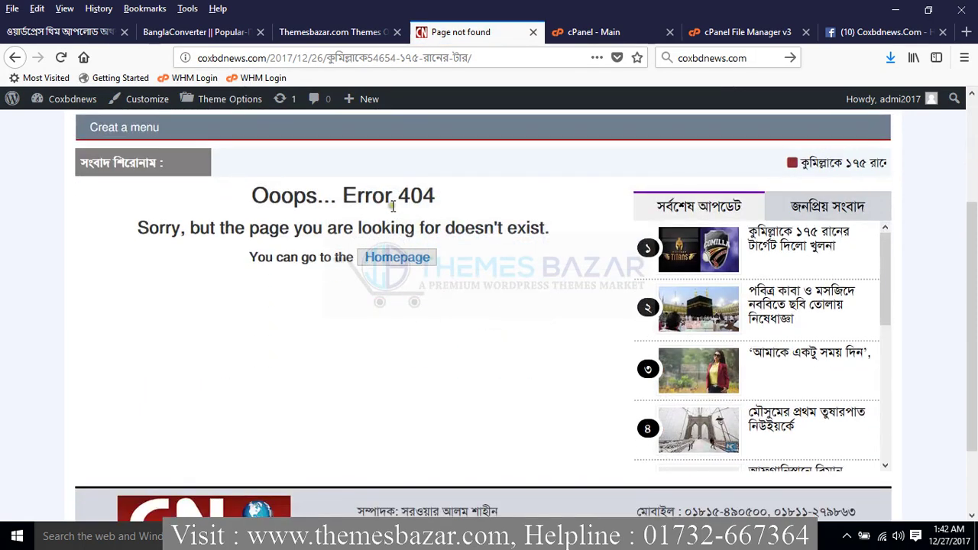
{"action": "scroll", "coordinate": [413, 252], "scroll_direction": "up", "scroll_amount": 3}
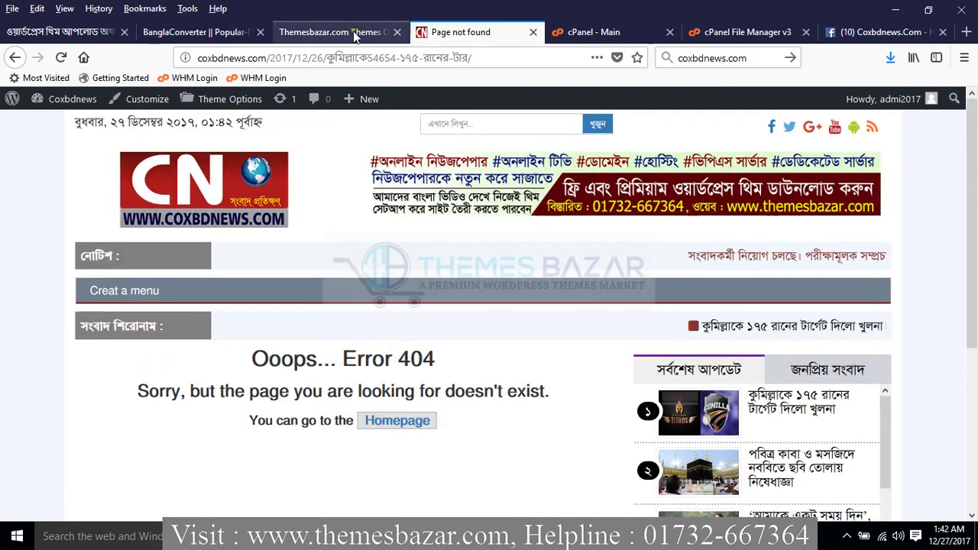
Step: Re-save the Day and name permalink structure in Settings > Permalinks, then return to the 404 page
{"action": "left_click", "coordinate": [354, 31]}
{"action": "scroll", "coordinate": [23, 409], "scroll_direction": "down", "scroll_amount": 4}
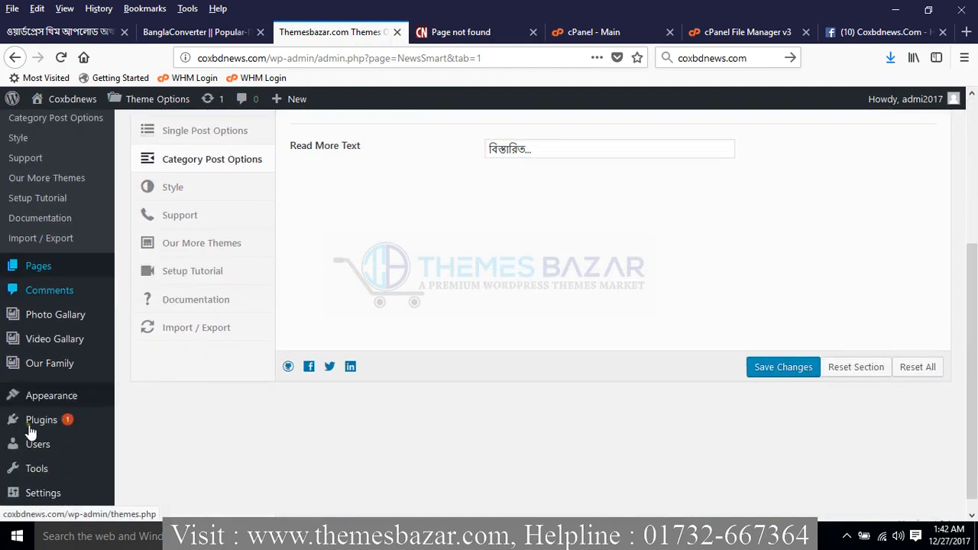
{"action": "mouse_move", "coordinate": [44, 478]}
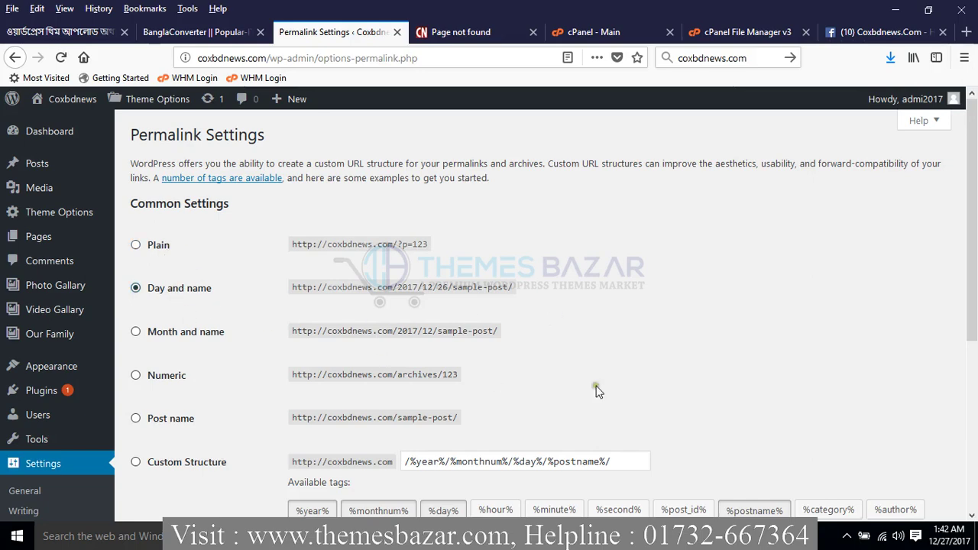
{"action": "scroll", "coordinate": [598, 391], "scroll_direction": "down", "scroll_amount": 5}
{"action": "left_click", "coordinate": [175, 452]}
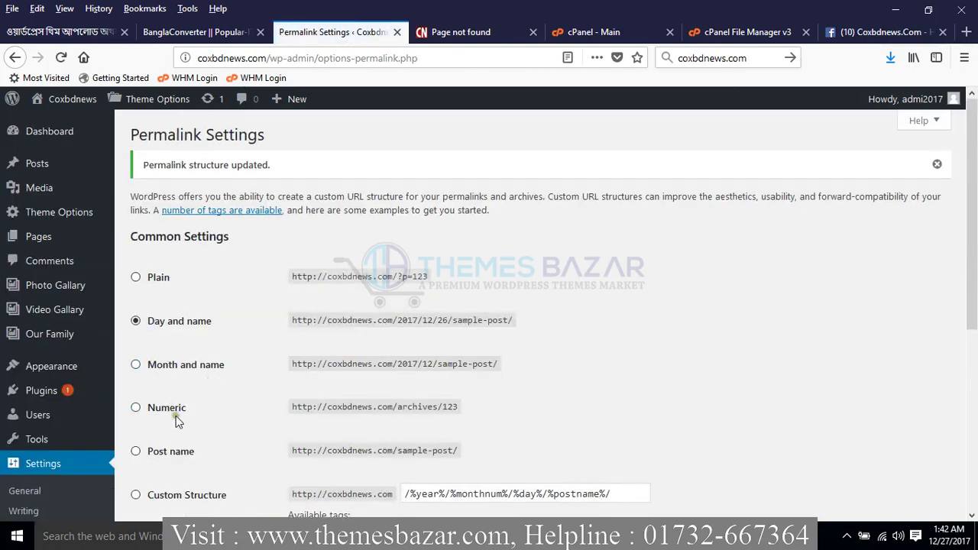
{"action": "scroll", "coordinate": [203, 365], "scroll_direction": "down", "scroll_amount": 3}
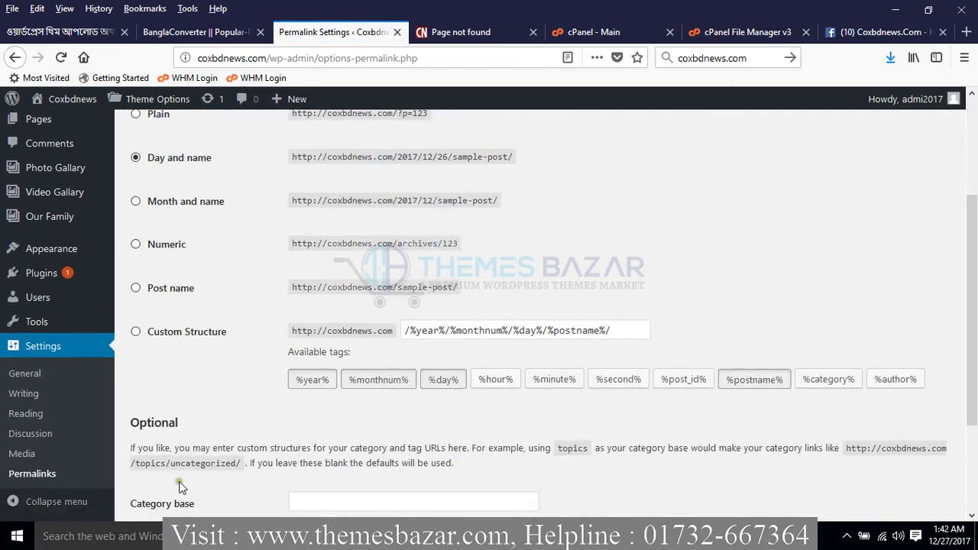
{"action": "left_click", "coordinate": [460, 32]}
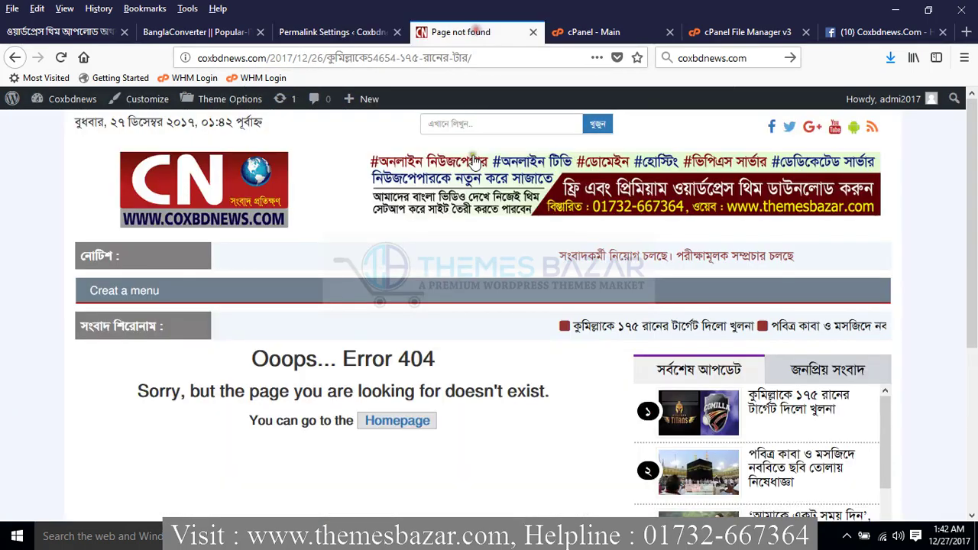
Step: Load the homepage via the CN logo and scroll through its sidebar categories, comparing with the Permalinks tab
{"action": "left_click", "coordinate": [228, 198]}
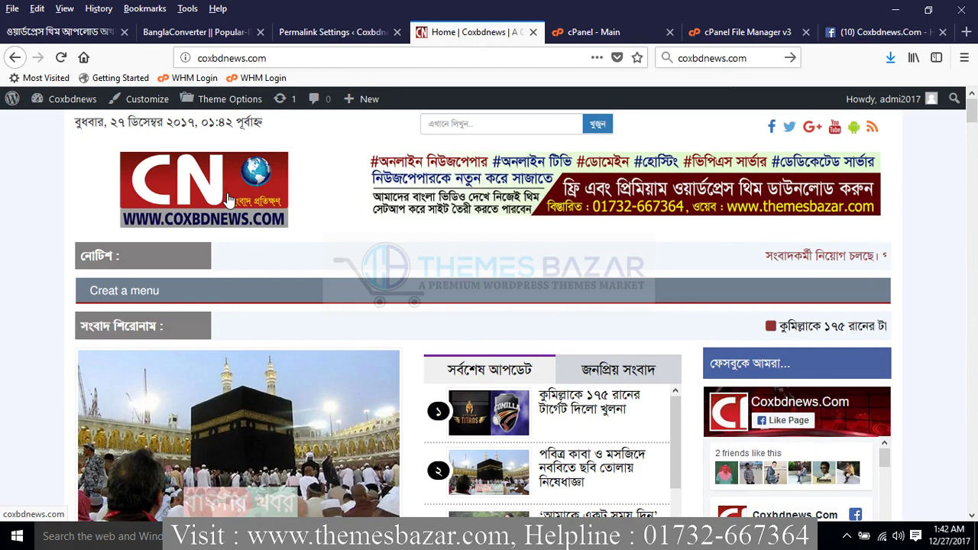
{"action": "left_click", "coordinate": [316, 36]}
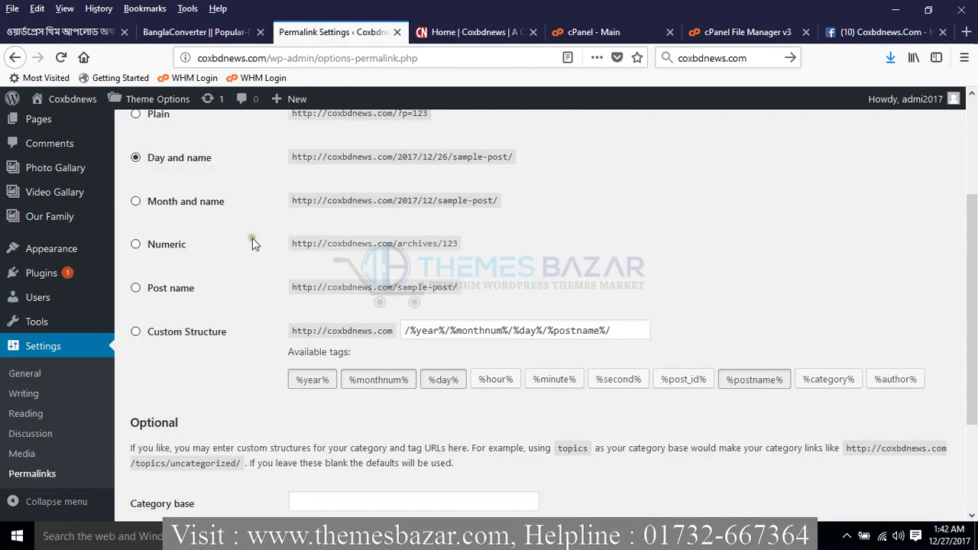
{"action": "left_click", "coordinate": [475, 34]}
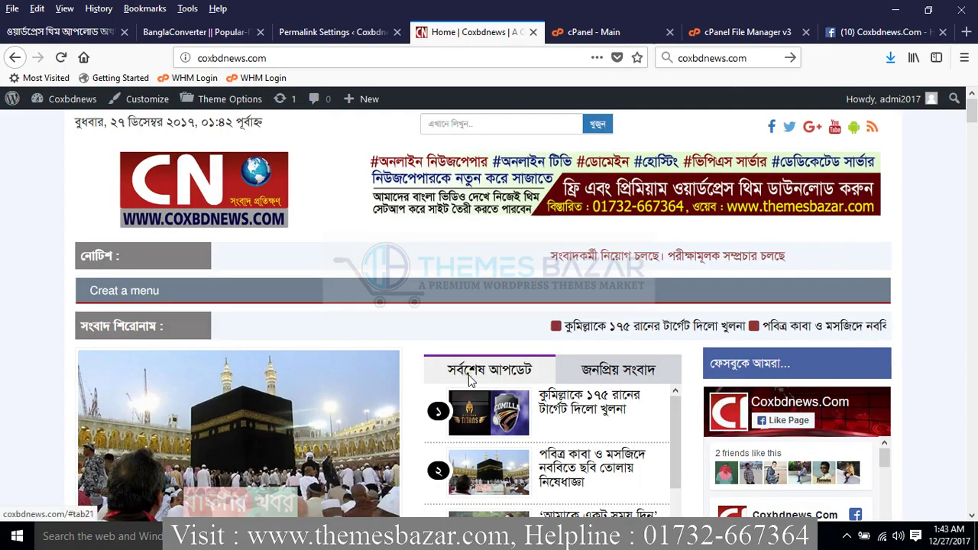
{"action": "left_click", "coordinate": [344, 36]}
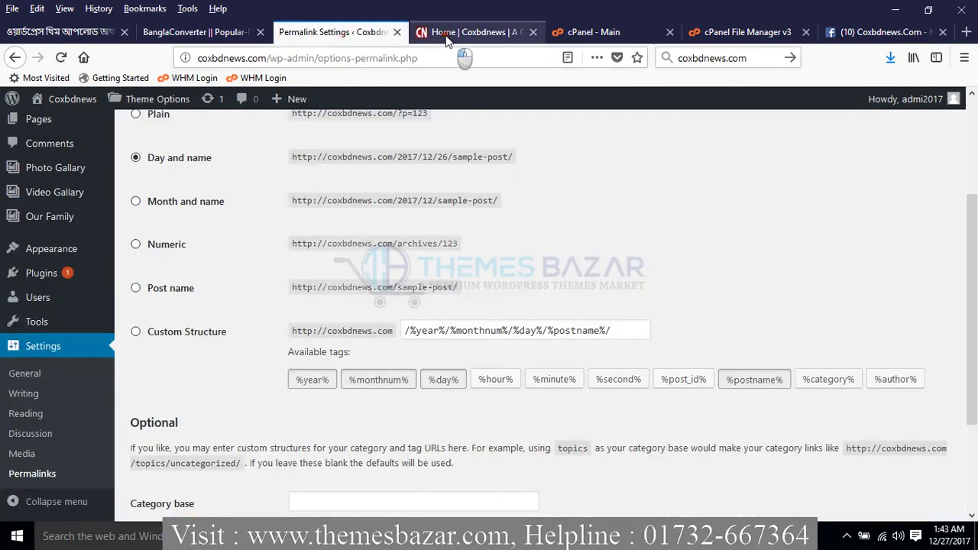
{"action": "left_click", "coordinate": [470, 32]}
{"action": "scroll", "coordinate": [838, 384], "scroll_direction": "down", "scroll_amount": 3}
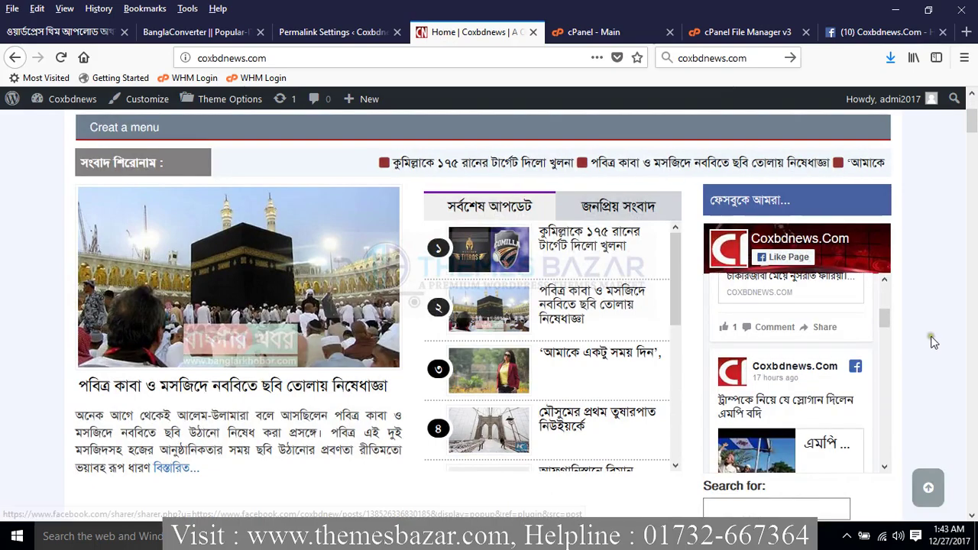
{"action": "scroll", "coordinate": [911, 342], "scroll_direction": "down", "scroll_amount": 5}
{"action": "scroll", "coordinate": [804, 385], "scroll_direction": "down", "scroll_amount": 12}
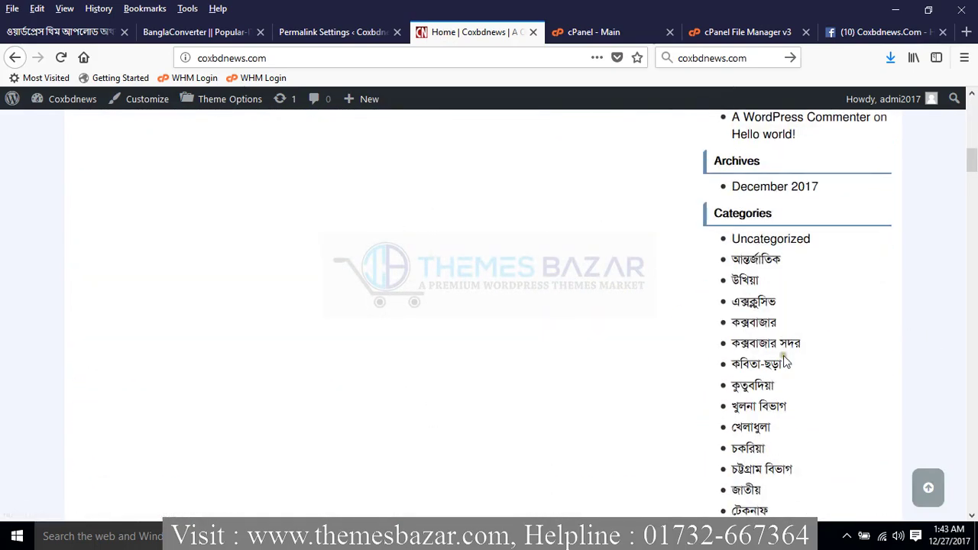
{"action": "scroll", "coordinate": [783, 355], "scroll_direction": "up", "scroll_amount": 15}
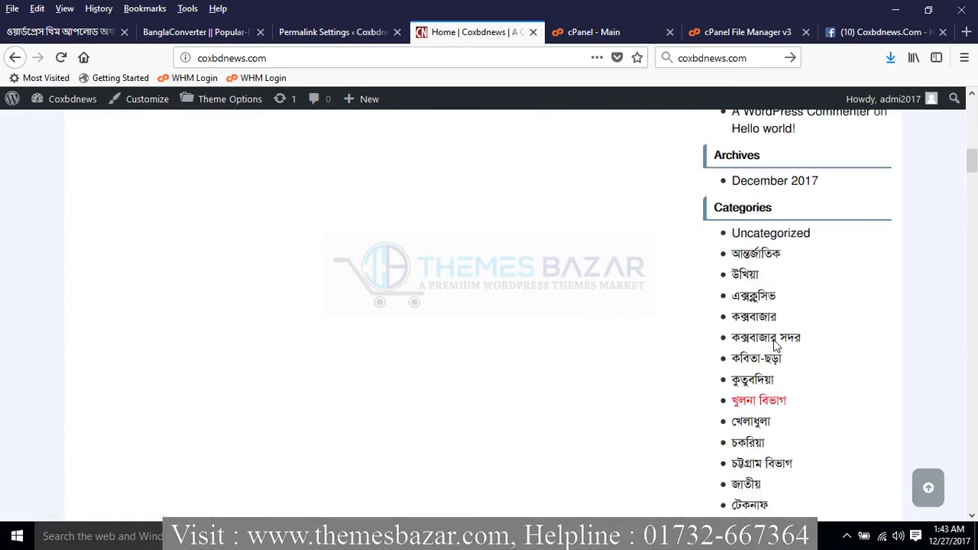
{"action": "scroll", "coordinate": [502, 293], "scroll_direction": "up", "scroll_amount": 3}
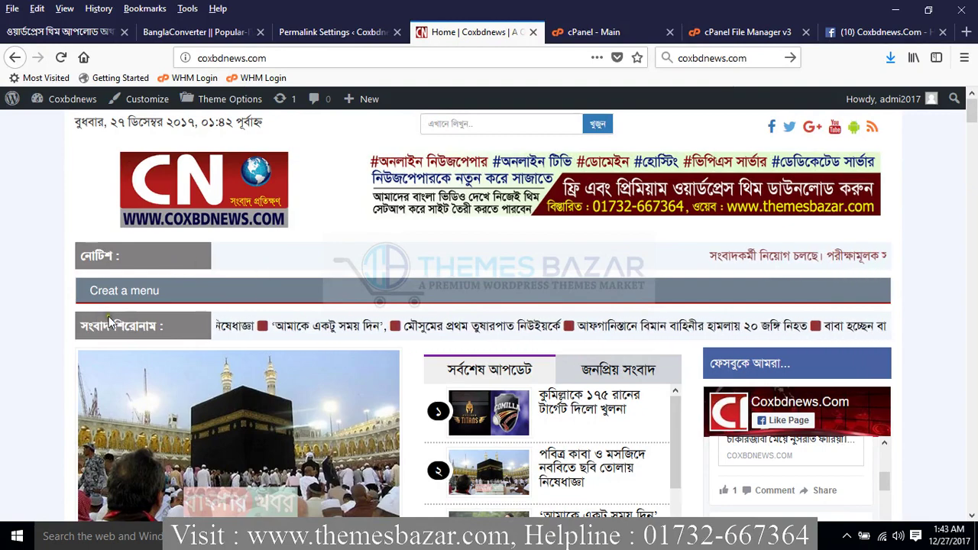
{"action": "left_click", "coordinate": [970, 407]}
{"action": "scroll", "coordinate": [784, 256], "scroll_direction": "down", "scroll_amount": 4}
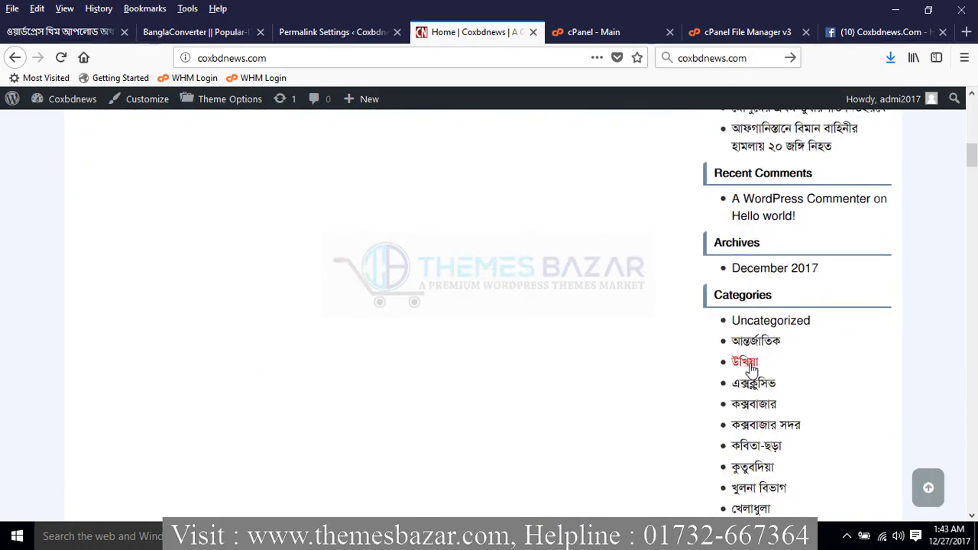
Step: Open Appearance > Widgets from the admin tab
{"action": "left_click", "coordinate": [331, 32]}
{"action": "mouse_move", "coordinate": [82, 275]}
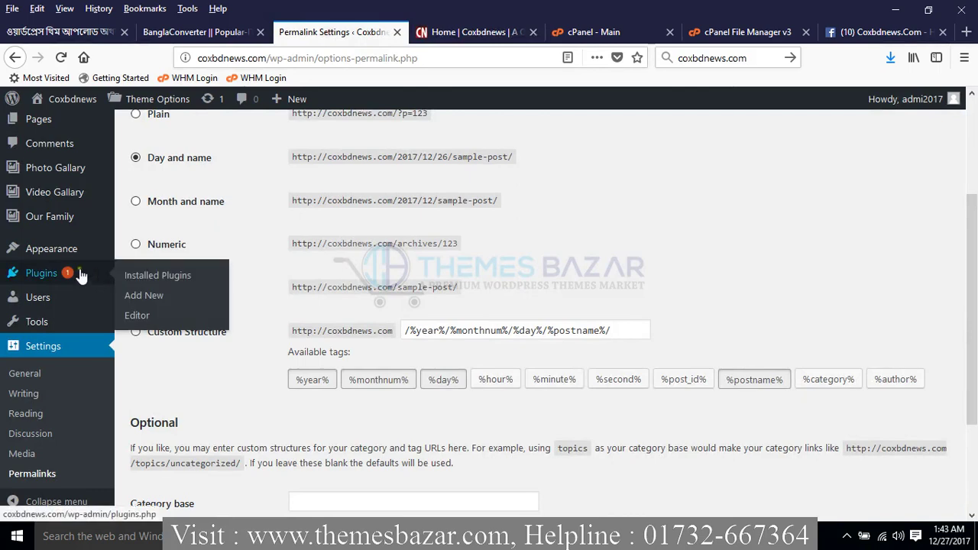
{"action": "left_click", "coordinate": [481, 34]}
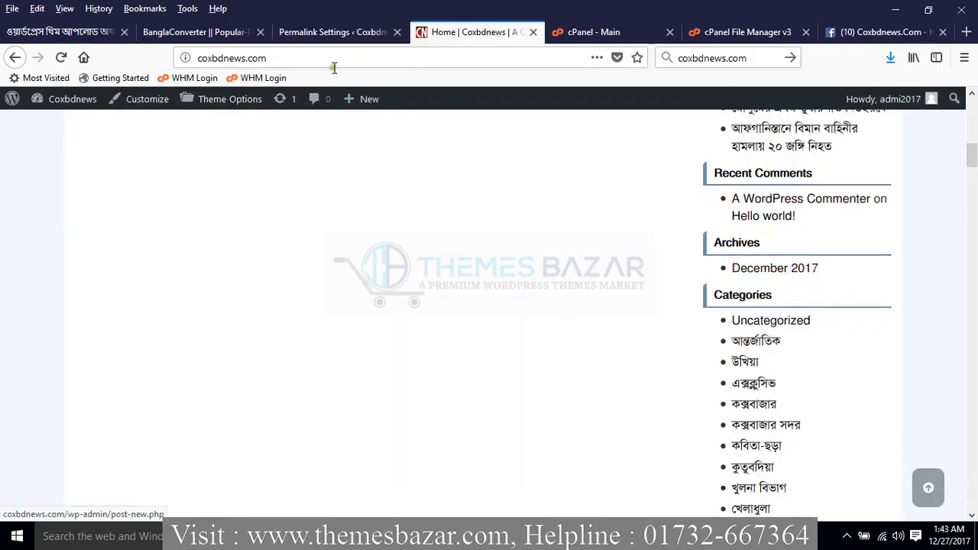
{"action": "left_click", "coordinate": [340, 32]}
{"action": "scroll", "coordinate": [331, 265], "scroll_direction": "up", "scroll_amount": 4}
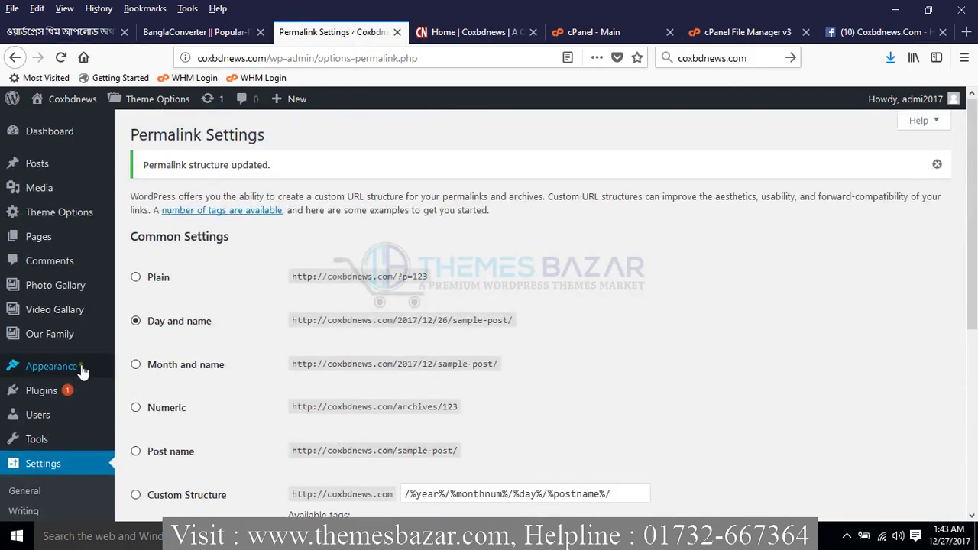
{"action": "mouse_move", "coordinate": [81, 371]}
{"action": "left_click", "coordinate": [146, 411]}
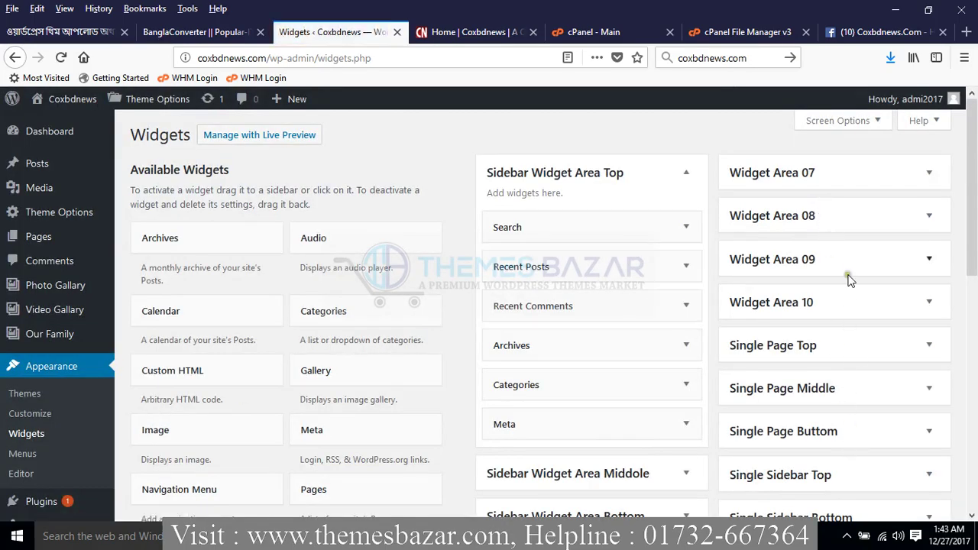
Step: Drag Search, Recent Posts, Recent Comments, Archives and Categories out of Sidebar Widget Area Top
{"action": "scroll", "coordinate": [848, 280], "scroll_direction": "down", "scroll_amount": 3}
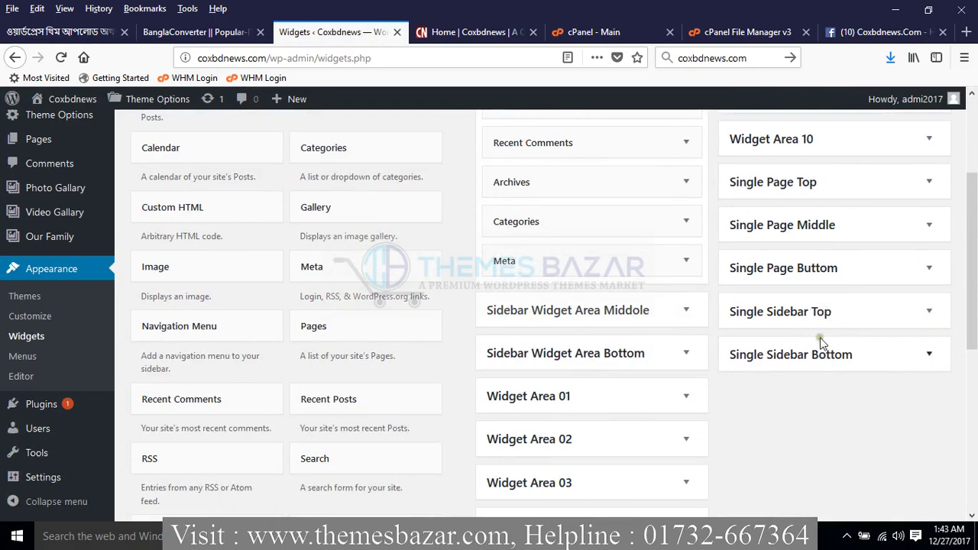
{"action": "scroll", "coordinate": [767, 334], "scroll_direction": "up", "scroll_amount": 3}
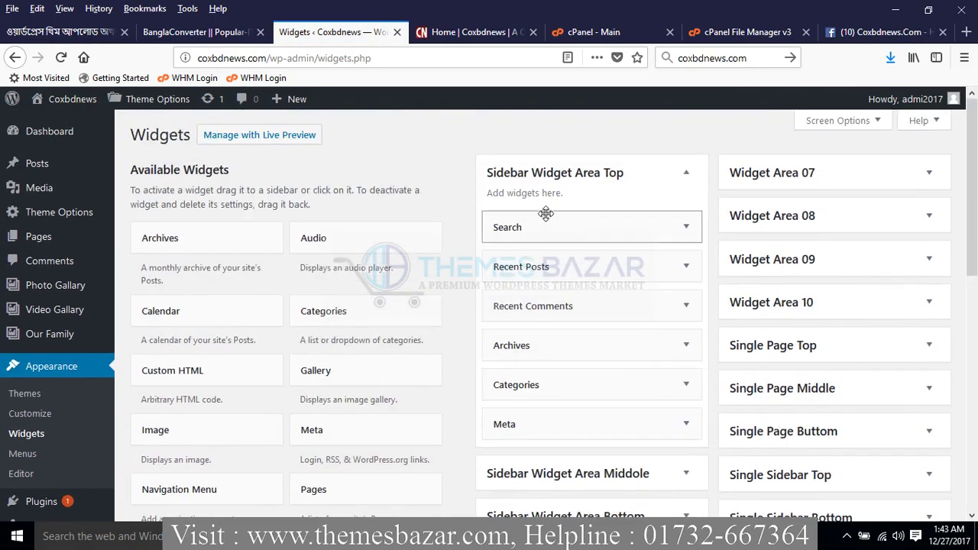
{"action": "left_click_drag", "start_coordinate": [449, 228], "coordinate": [452, 231]}
{"action": "left_click_drag", "start_coordinate": [554, 233], "coordinate": [435, 243]}
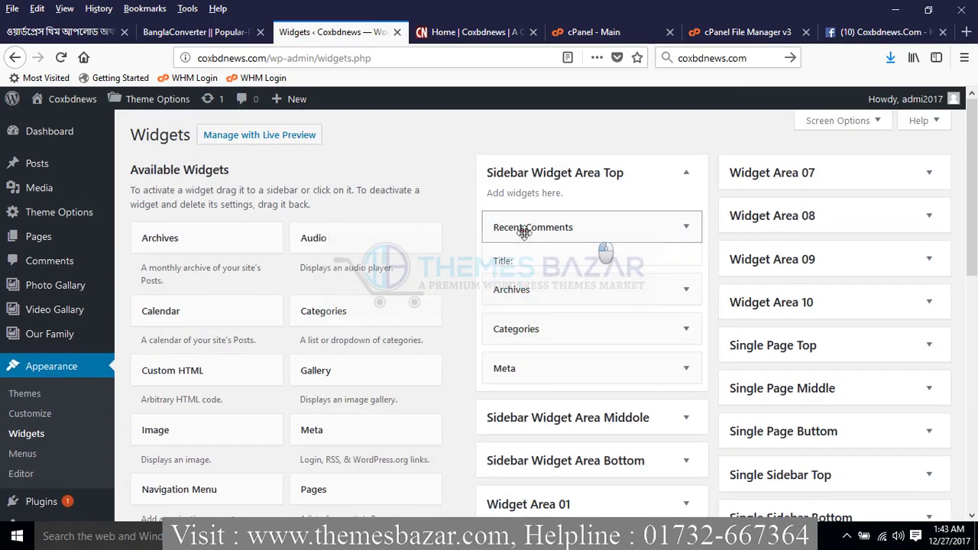
{"action": "left_click_drag", "start_coordinate": [520, 227], "coordinate": [439, 233]}
{"action": "left_click_drag", "start_coordinate": [587, 227], "coordinate": [367, 240]}
{"action": "left_click_drag", "start_coordinate": [524, 227], "coordinate": [313, 229]}
Step: Reload the homepage and scroll to check the sidebar now showing the ফেইসবুক থেকে list
{"action": "left_click", "coordinate": [457, 33]}
{"action": "right_click", "coordinate": [455, 36]}
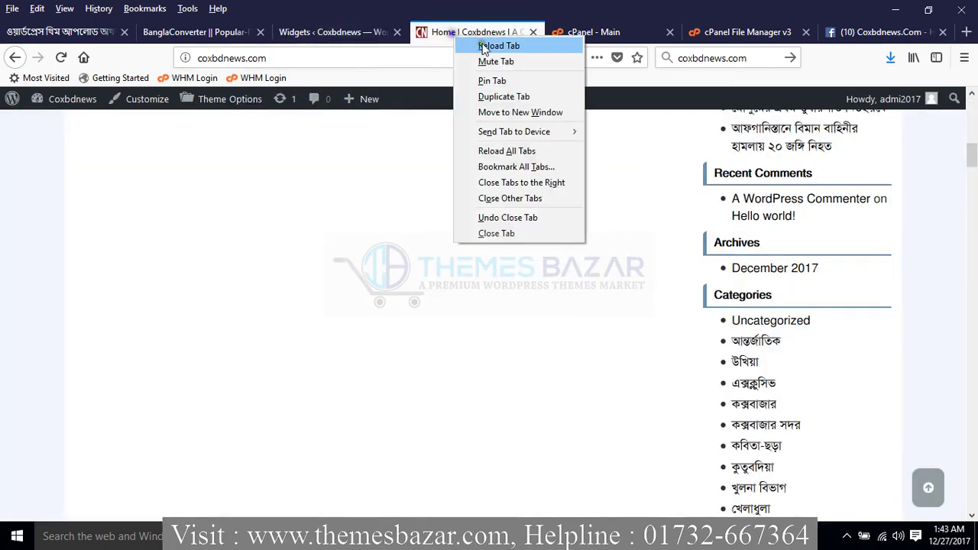
{"action": "left_click", "coordinate": [484, 43]}
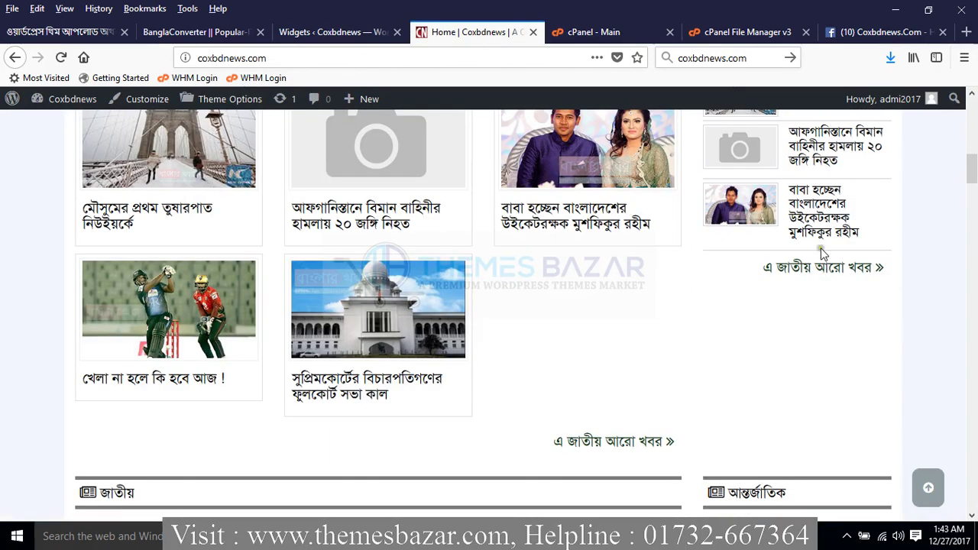
{"action": "scroll", "coordinate": [363, 363], "scroll_direction": "down", "scroll_amount": 5}
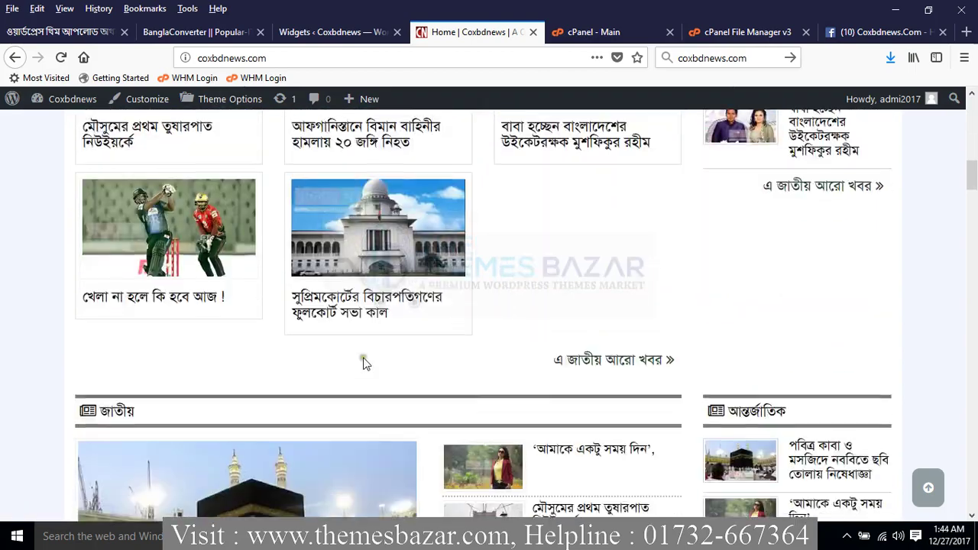
{"action": "scroll", "coordinate": [316, 336], "scroll_direction": "down", "scroll_amount": 5}
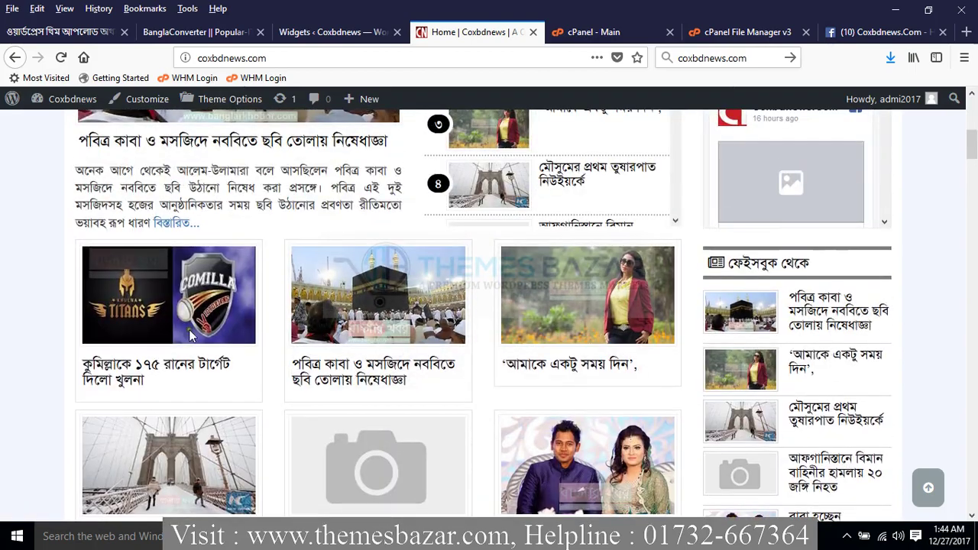
{"action": "scroll", "coordinate": [190, 336], "scroll_direction": "down", "scroll_amount": 3}
{"action": "scroll", "coordinate": [262, 448], "scroll_direction": "down", "scroll_amount": 3}
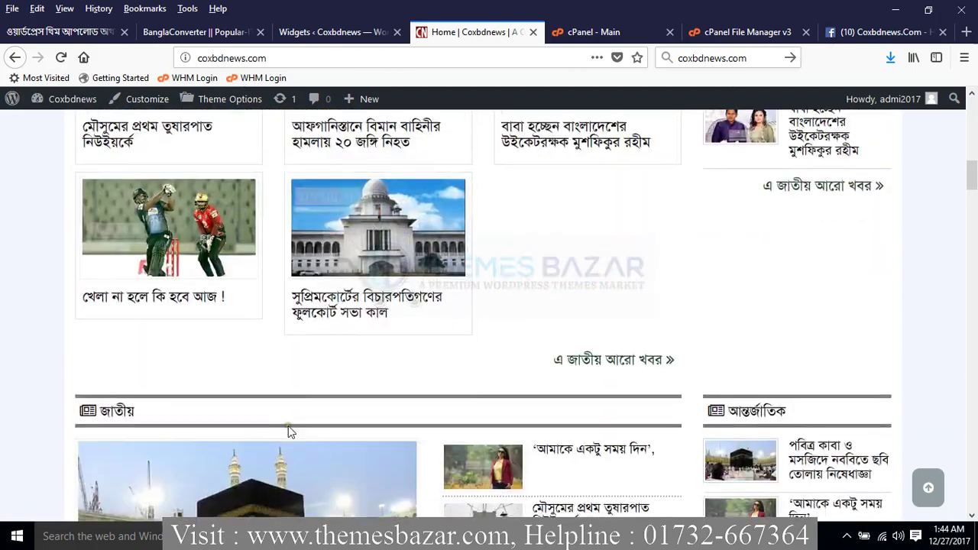
{"action": "scroll", "coordinate": [387, 311], "scroll_direction": "up", "scroll_amount": 3}
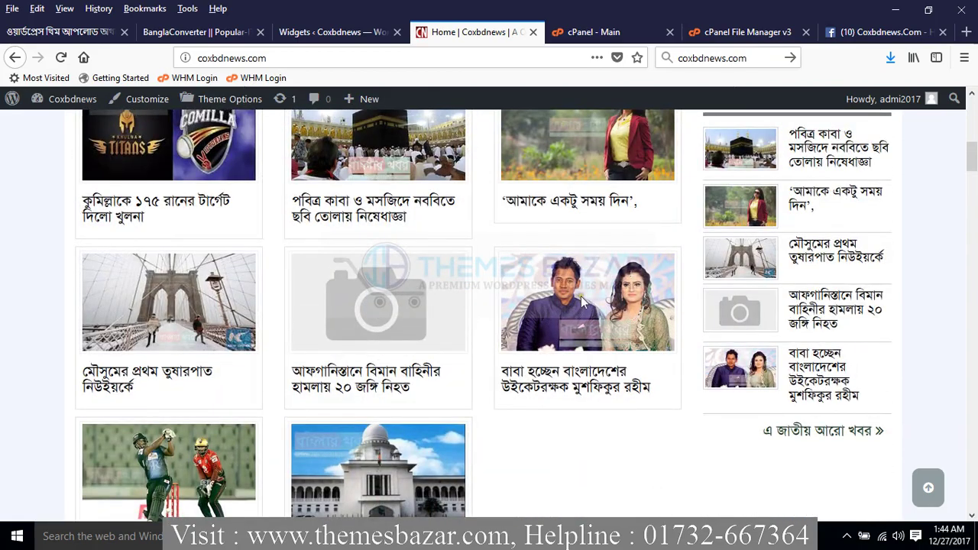
{"action": "scroll", "coordinate": [581, 301], "scroll_direction": "up", "scroll_amount": 3}
{"action": "scroll", "coordinate": [879, 305], "scroll_direction": "up", "scroll_amount": 5}
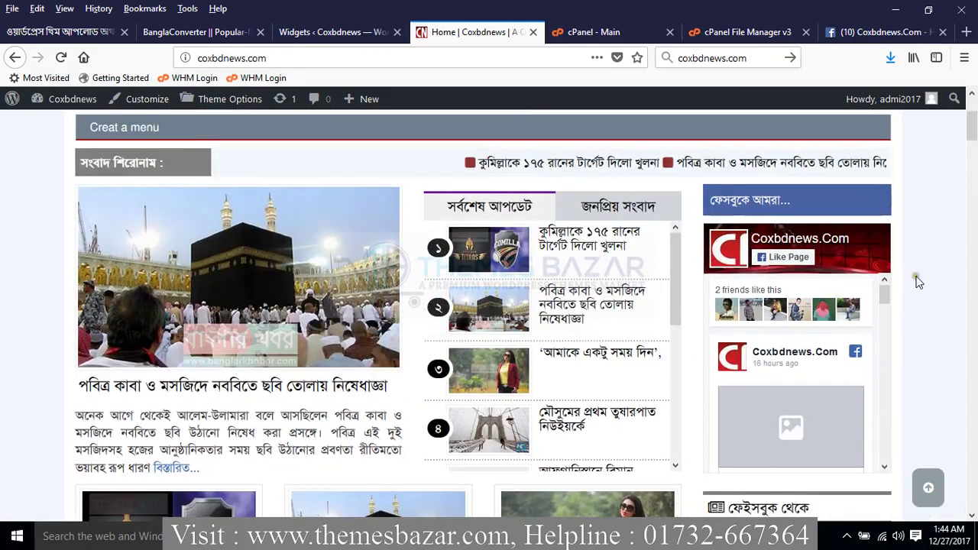
Step: Scroll through the পর্যটন, প্রবাস and লেখালেখি sections, then return to the Widgets tab
{"action": "scroll", "coordinate": [917, 281], "scroll_direction": "down", "scroll_amount": 8}
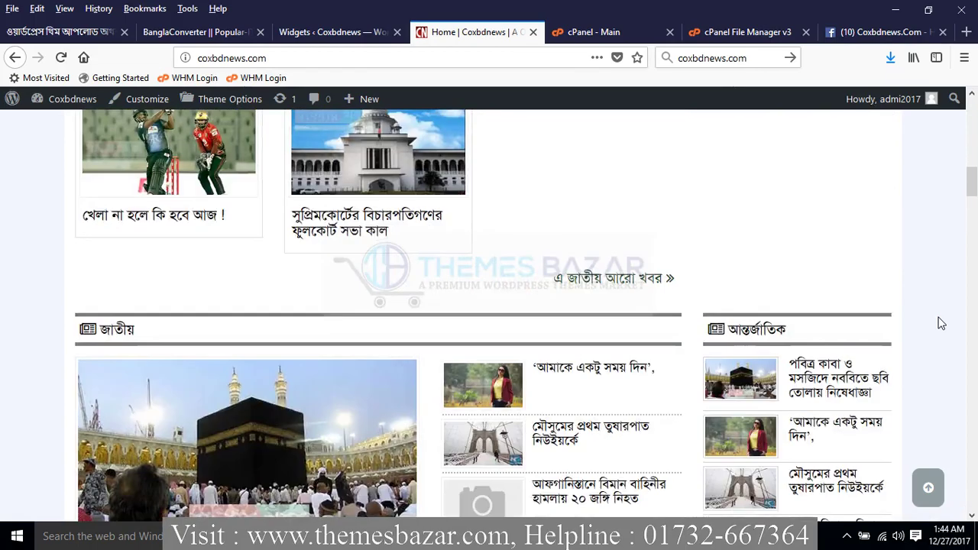
{"action": "scroll", "coordinate": [933, 319], "scroll_direction": "down", "scroll_amount": 3}
{"action": "scroll", "coordinate": [925, 317], "scroll_direction": "up", "scroll_amount": 12}
{"action": "scroll", "coordinate": [915, 314], "scroll_direction": "down", "scroll_amount": 4}
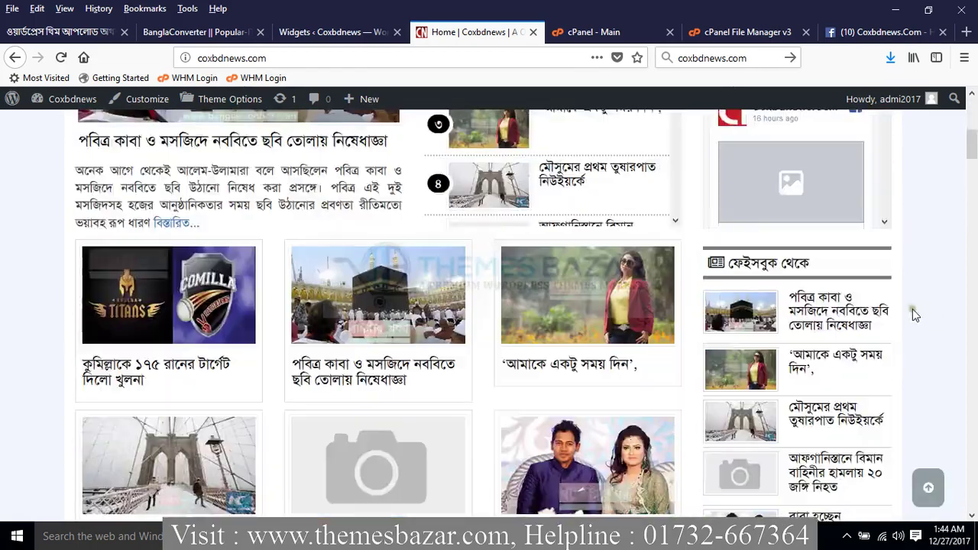
{"action": "scroll", "coordinate": [912, 309], "scroll_direction": "down", "scroll_amount": 4}
{"action": "scroll", "coordinate": [777, 346], "scroll_direction": "up", "scroll_amount": 4}
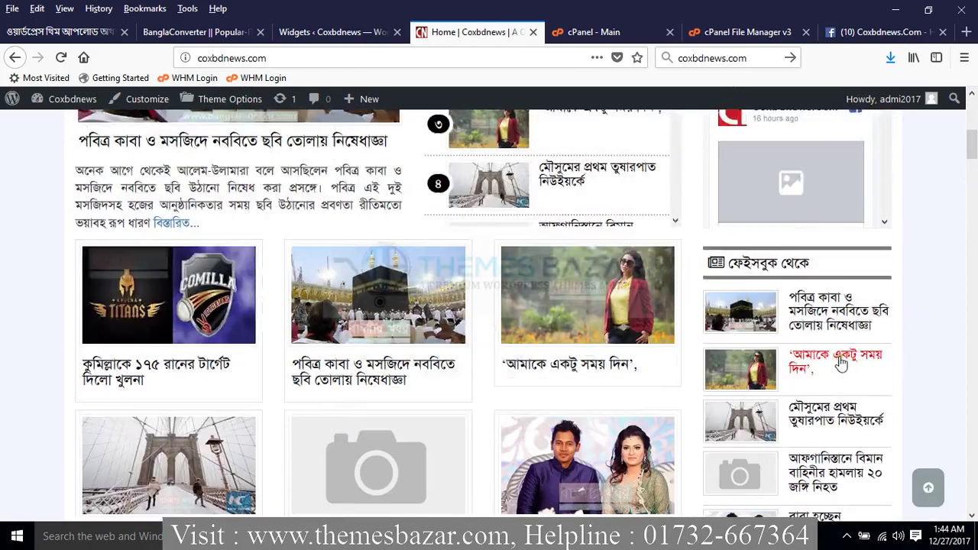
{"action": "scroll", "coordinate": [840, 340], "scroll_direction": "down", "scroll_amount": 3}
{"action": "scroll", "coordinate": [823, 386], "scroll_direction": "up", "scroll_amount": 3}
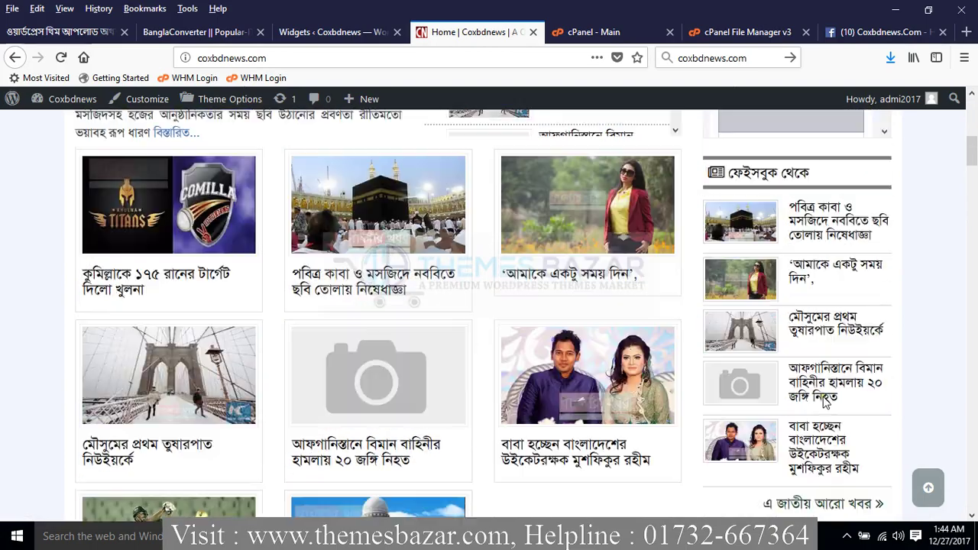
{"action": "scroll", "coordinate": [813, 354], "scroll_direction": "down", "scroll_amount": 11}
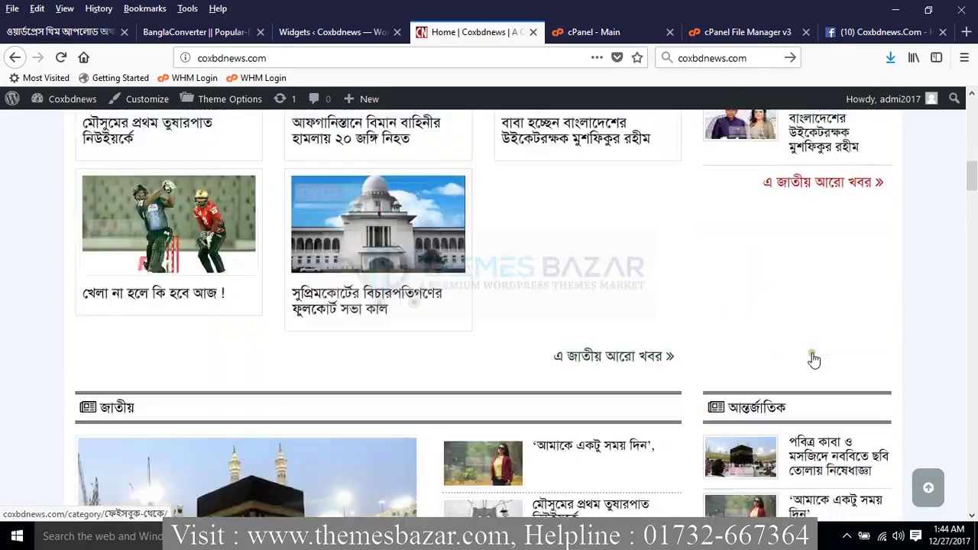
{"action": "scroll", "coordinate": [817, 364], "scroll_direction": "down", "scroll_amount": 10}
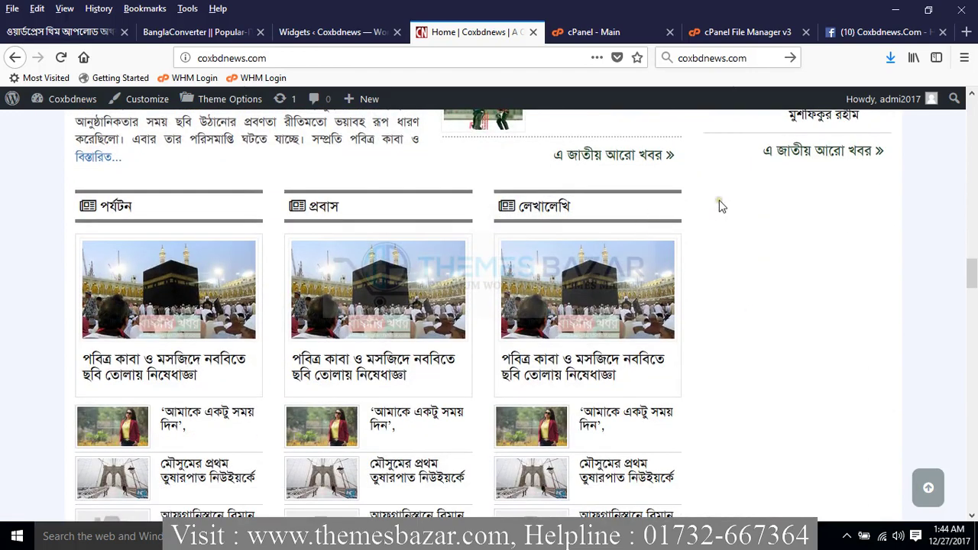
{"action": "scroll", "coordinate": [847, 299], "scroll_direction": "down", "scroll_amount": 1}
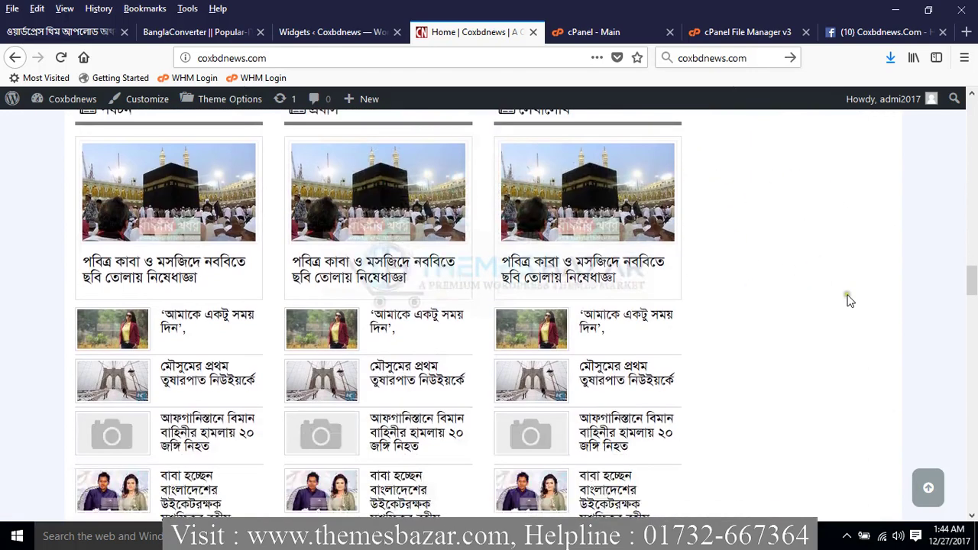
{"action": "scroll", "coordinate": [847, 299], "scroll_direction": "up", "scroll_amount": 2}
{"action": "left_click", "coordinate": [306, 32]}
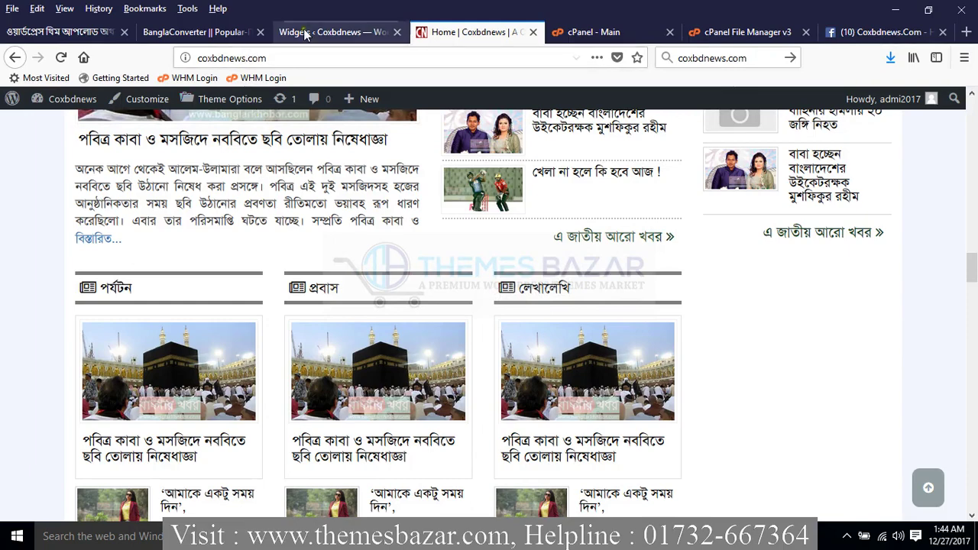
Step: Collapse Sidebar Widget Area Top, go to Plugins > Add New and search for 'Archive'
{"action": "left_click", "coordinate": [680, 184]}
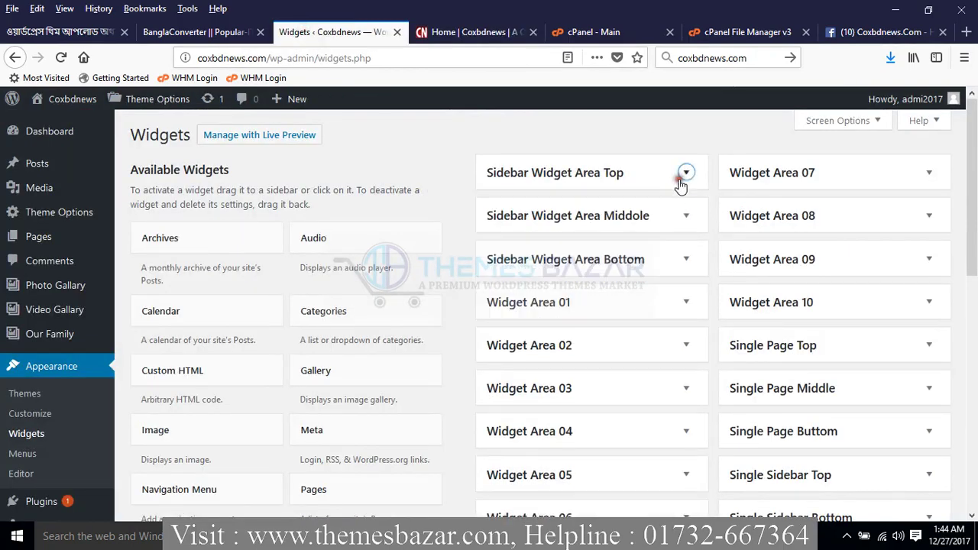
{"action": "scroll", "coordinate": [153, 394], "scroll_direction": "down", "scroll_amount": 2}
{"action": "mouse_move", "coordinate": [82, 408]}
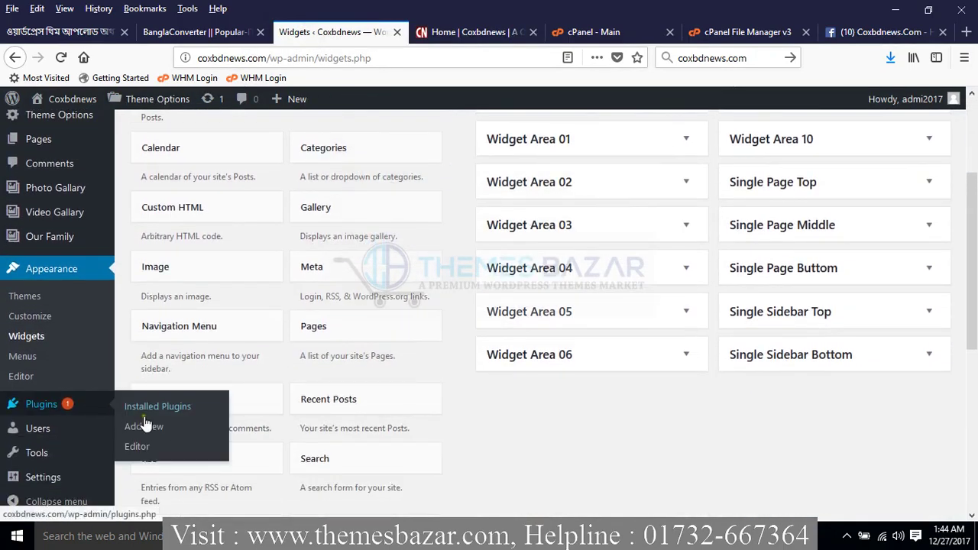
{"action": "left_click", "coordinate": [154, 427]}
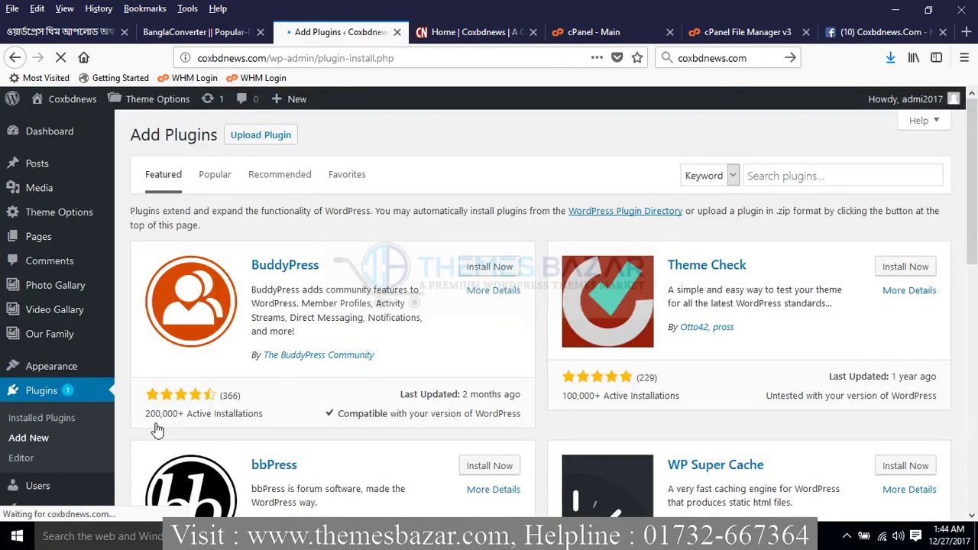
{"action": "left_click", "coordinate": [805, 173]}
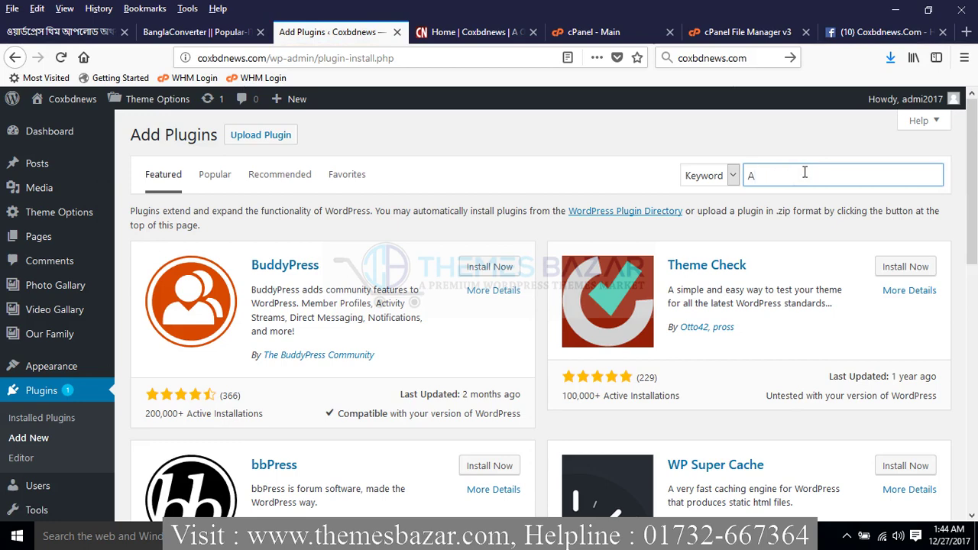
{"action": "type", "text": "Archive"}
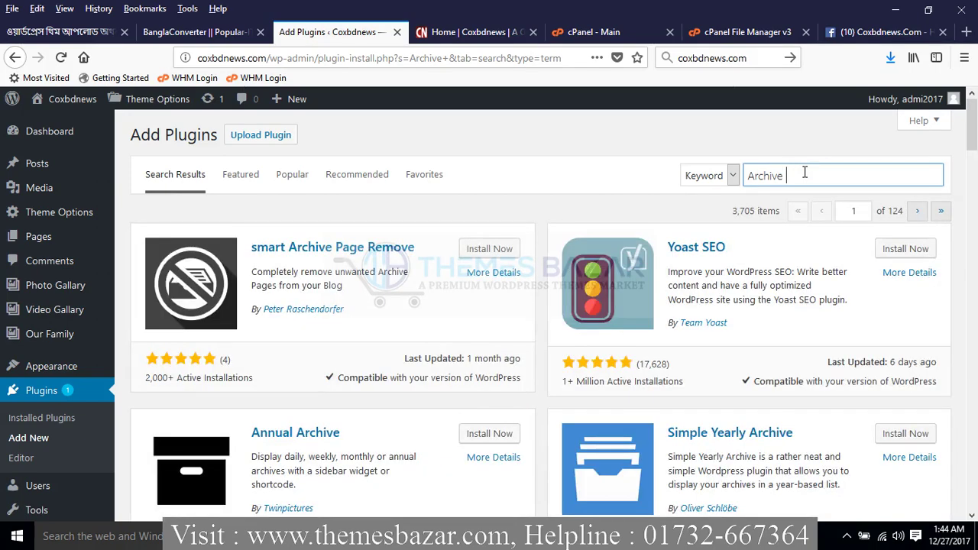
Step: Search the plugin directory for Archives Calendar and install the Archives Calendar Widget plugin
{"action": "scroll", "coordinate": [539, 448], "scroll_direction": "down", "scroll_amount": 3}
{"action": "scroll", "coordinate": [540, 448], "scroll_direction": "down", "scroll_amount": 5}
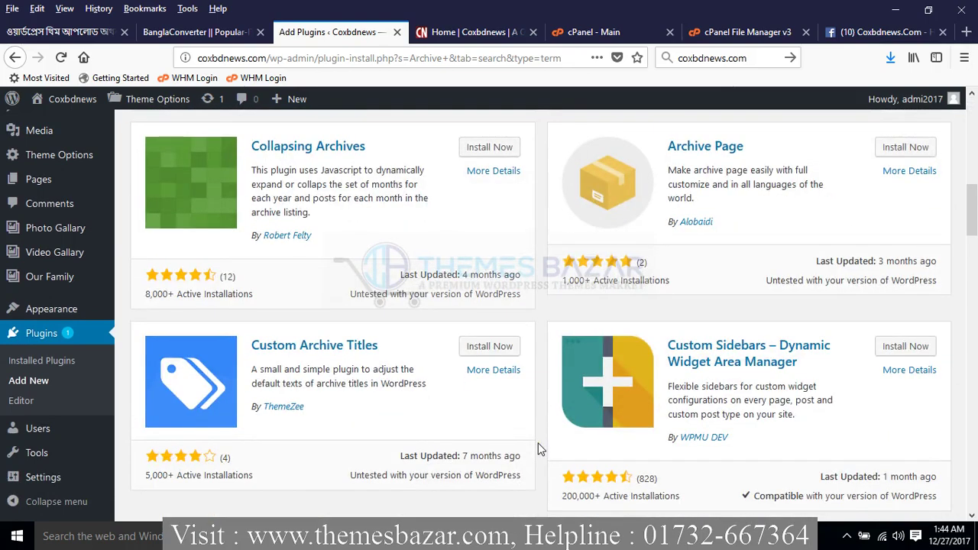
{"action": "scroll", "coordinate": [540, 449], "scroll_direction": "down", "scroll_amount": 4}
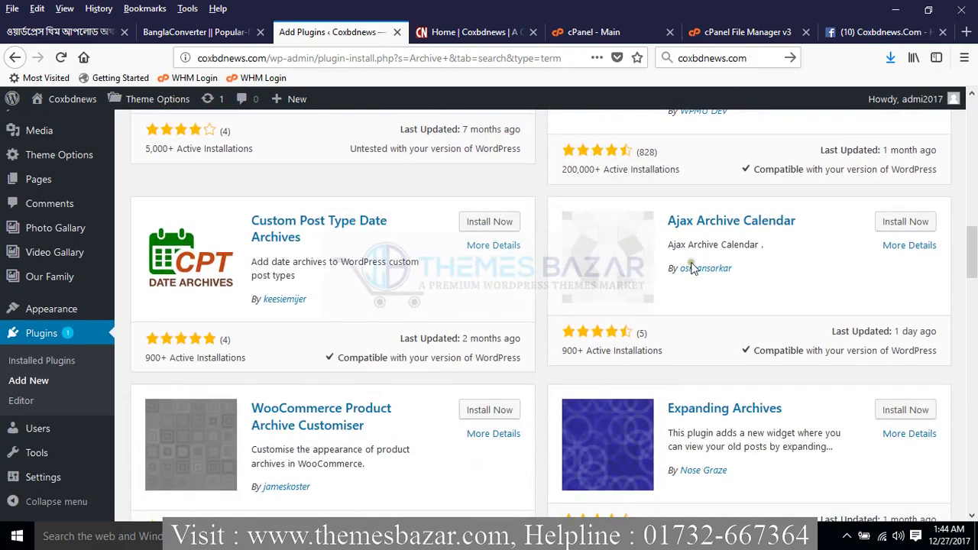
{"action": "scroll", "coordinate": [530, 411], "scroll_direction": "down", "scroll_amount": 3}
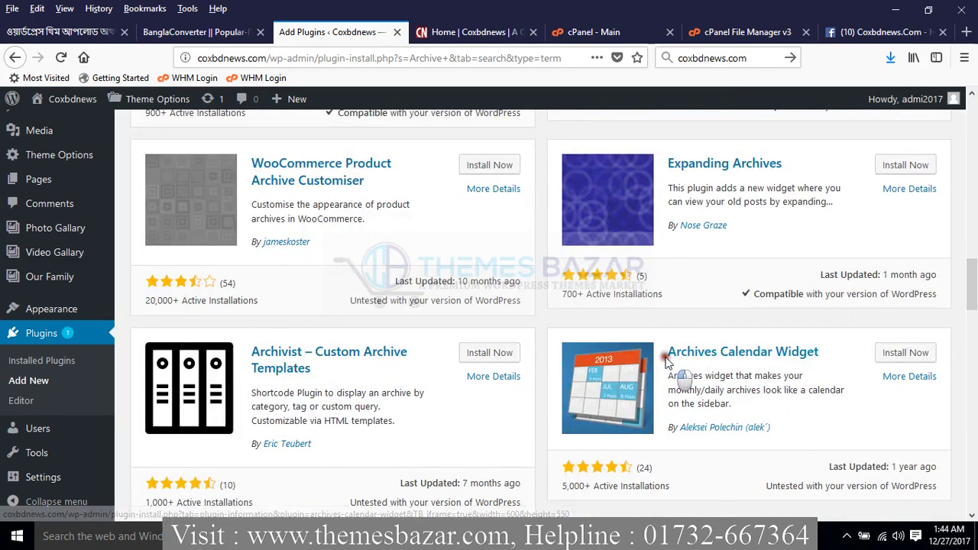
{"action": "left_click_drag", "start_coordinate": [669, 358], "coordinate": [774, 361]}
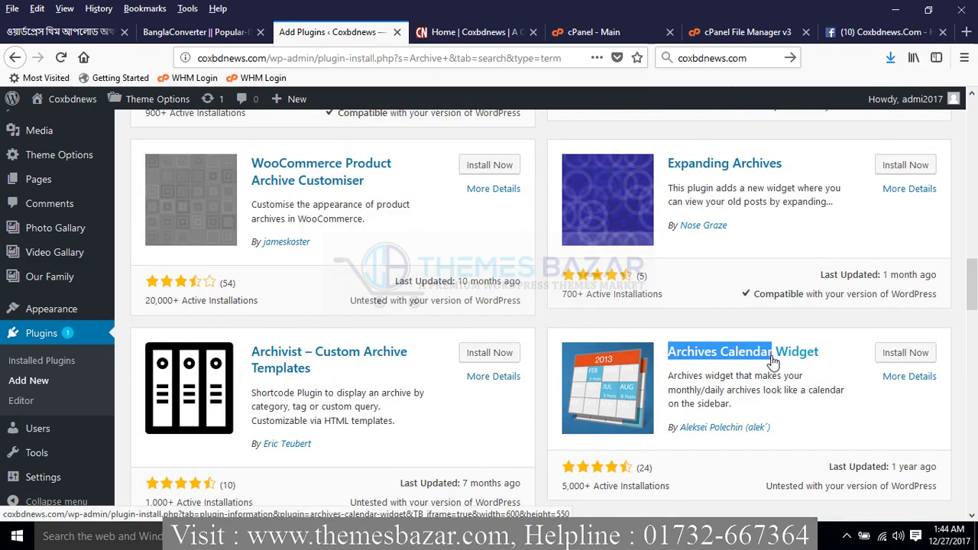
{"action": "scroll", "coordinate": [773, 361], "scroll_direction": "up", "scroll_amount": 15}
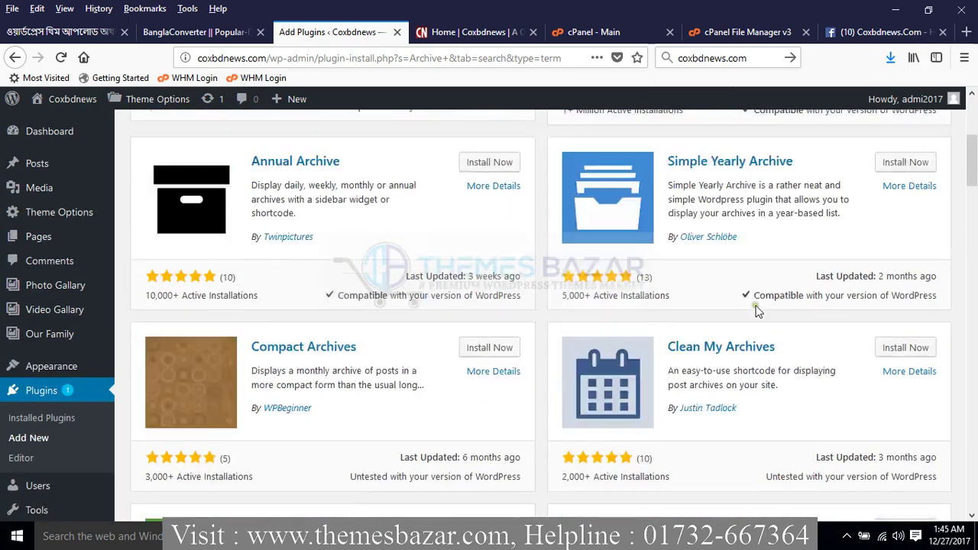
{"action": "double_click", "coordinate": [827, 182]}
{"action": "type", "text": "Archives Calendar"}
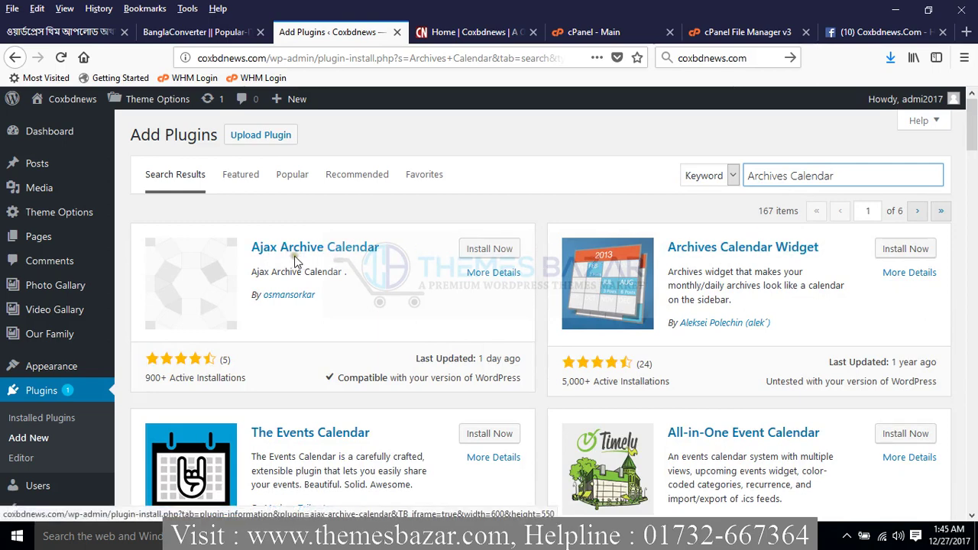
{"action": "left_click", "coordinate": [912, 254]}
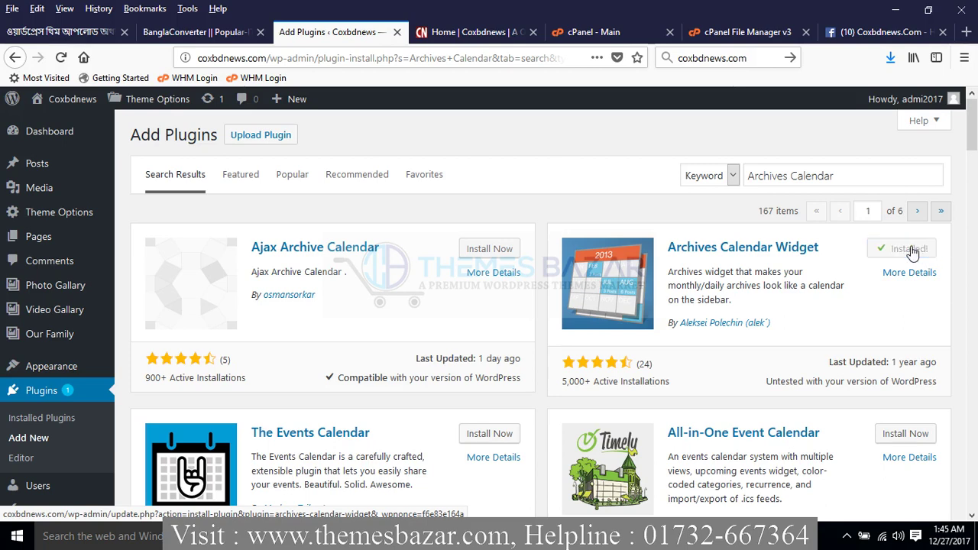
Step: Scroll through the live Coxbdnews home page to review its current layout
{"action": "left_click", "coordinate": [505, 34]}
{"action": "scroll", "coordinate": [704, 347], "scroll_direction": "up", "scroll_amount": 15}
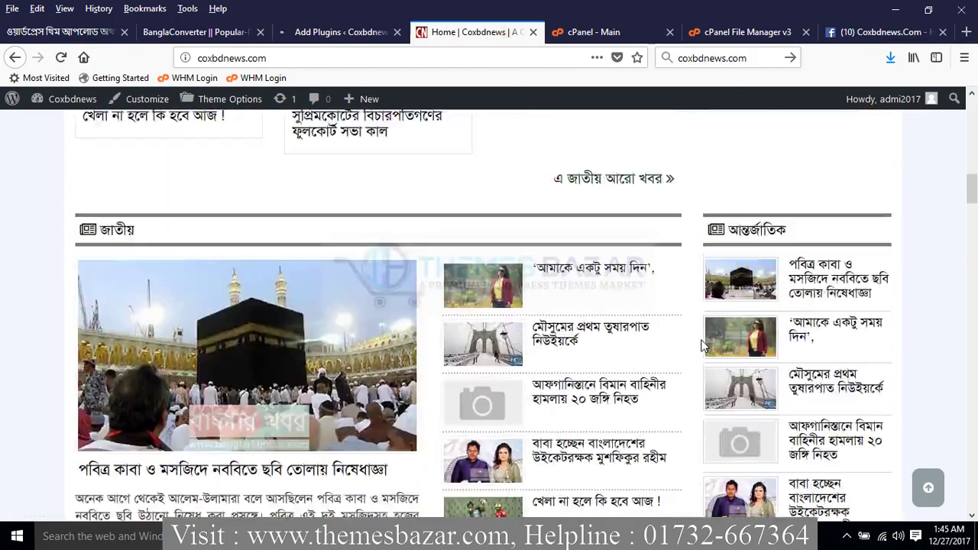
{"action": "scroll", "coordinate": [703, 347], "scroll_direction": "up", "scroll_amount": 3}
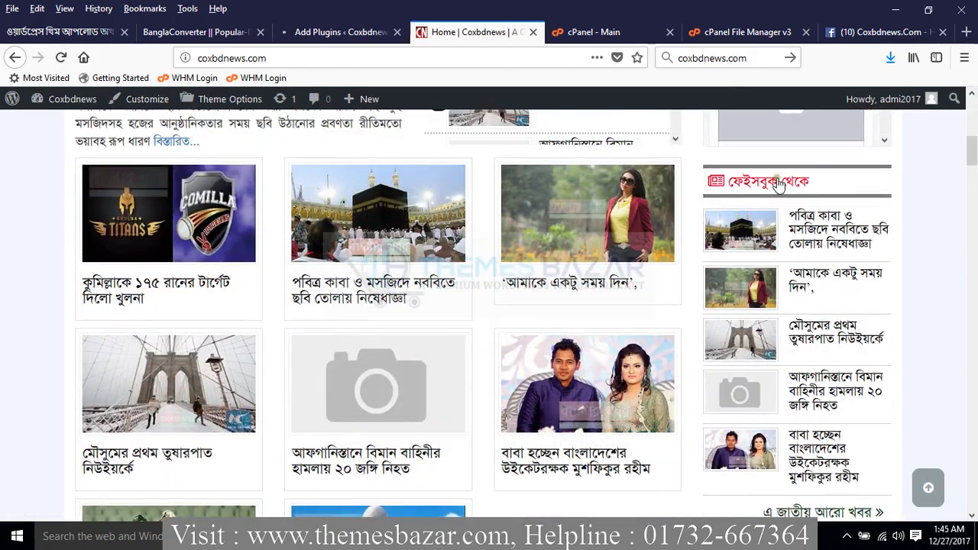
{"action": "scroll", "coordinate": [799, 301], "scroll_direction": "down", "scroll_amount": 2}
{"action": "scroll", "coordinate": [745, 331], "scroll_direction": "down", "scroll_amount": 2}
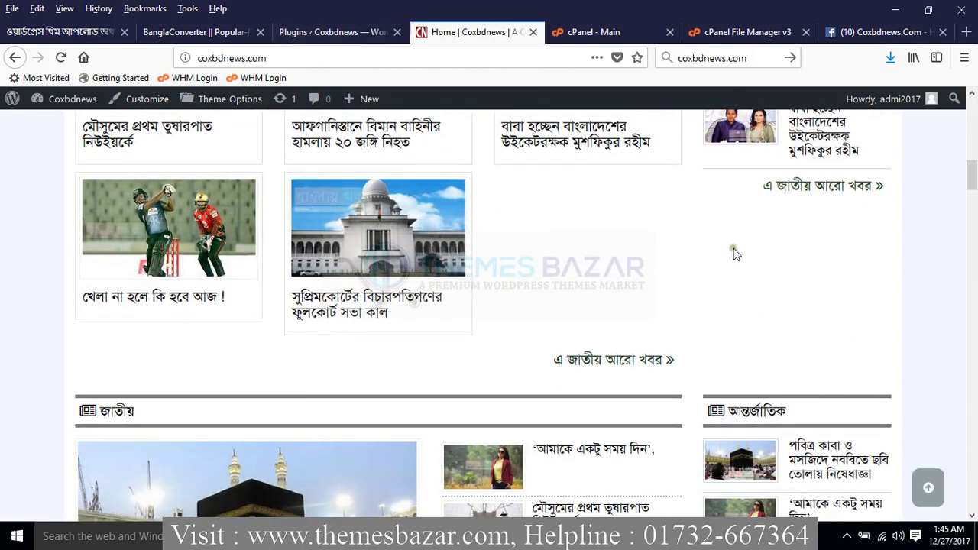
{"action": "scroll", "coordinate": [765, 334], "scroll_direction": "up", "scroll_amount": 3}
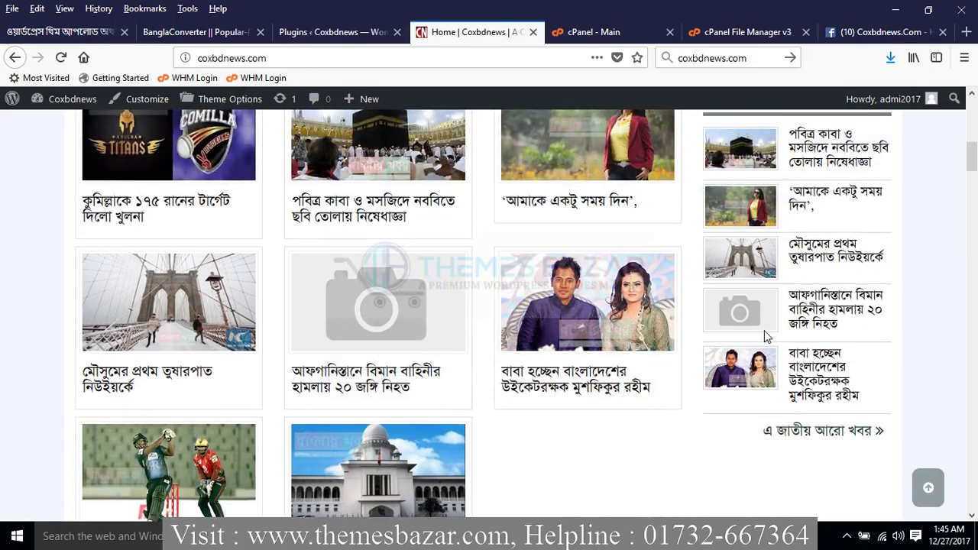
{"action": "scroll", "coordinate": [764, 334], "scroll_direction": "down", "scroll_amount": 7}
{"action": "scroll", "coordinate": [765, 334], "scroll_direction": "down", "scroll_amount": 15}
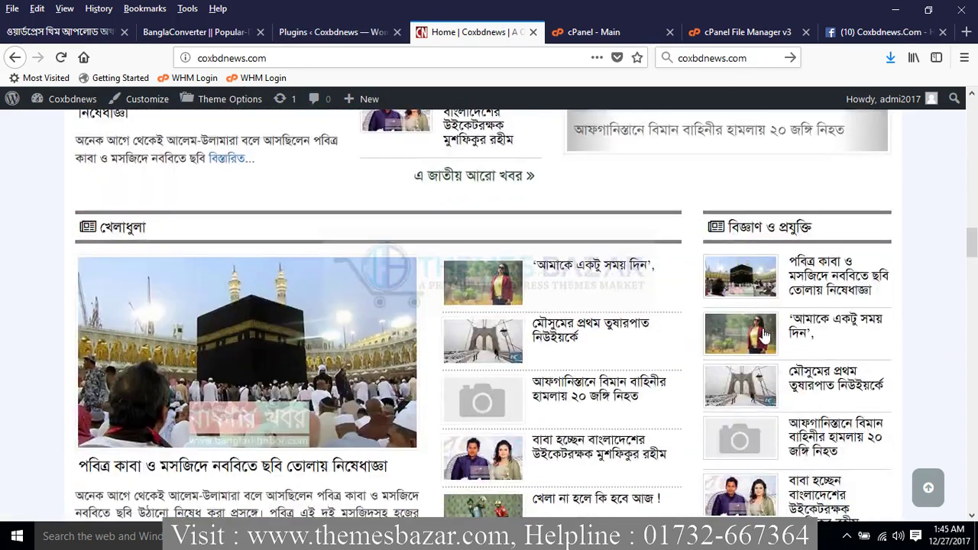
{"action": "scroll", "coordinate": [764, 336], "scroll_direction": "up", "scroll_amount": 3}
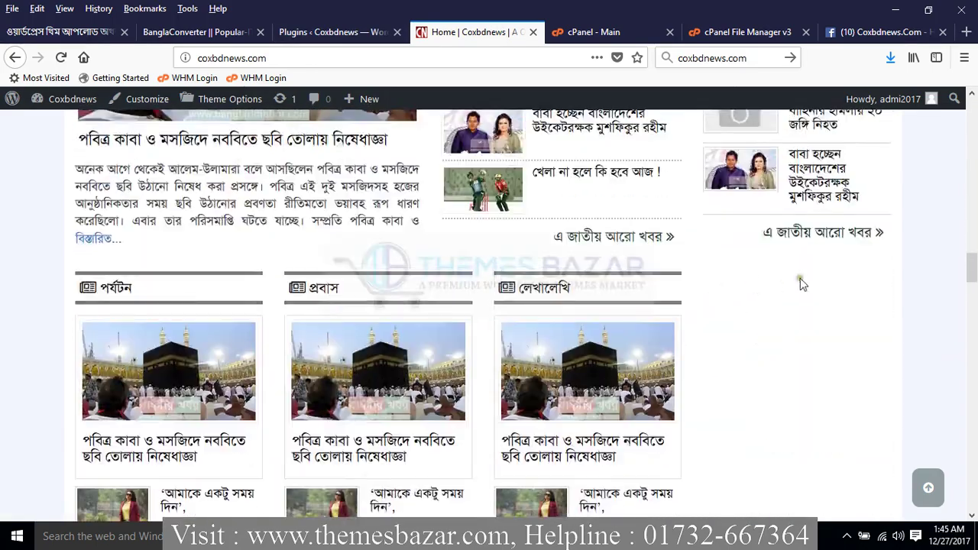
Step: Go from the Plugins page to the Appearance Widgets admin page
{"action": "left_click", "coordinate": [329, 32]}
{"action": "mouse_move", "coordinate": [58, 376]}
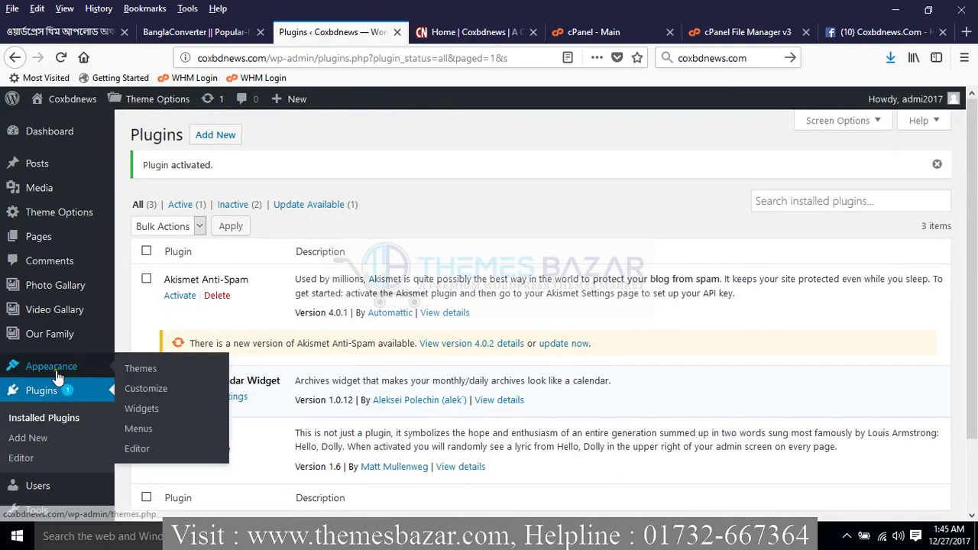
{"action": "left_click", "coordinate": [158, 417]}
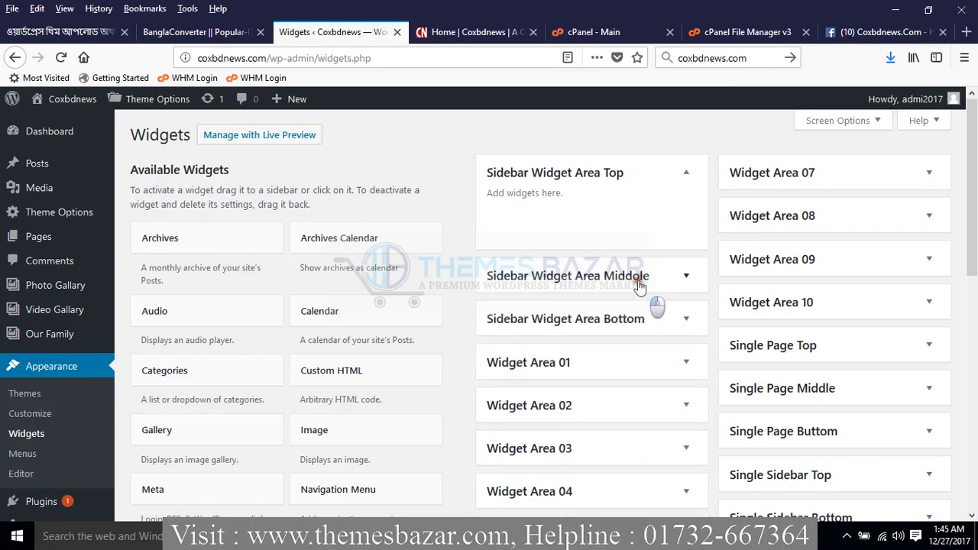
Step: Scroll through the live homepage to check the sidebar areas
{"action": "left_click", "coordinate": [483, 32]}
{"action": "scroll", "coordinate": [821, 368], "scroll_direction": "down", "scroll_amount": 3}
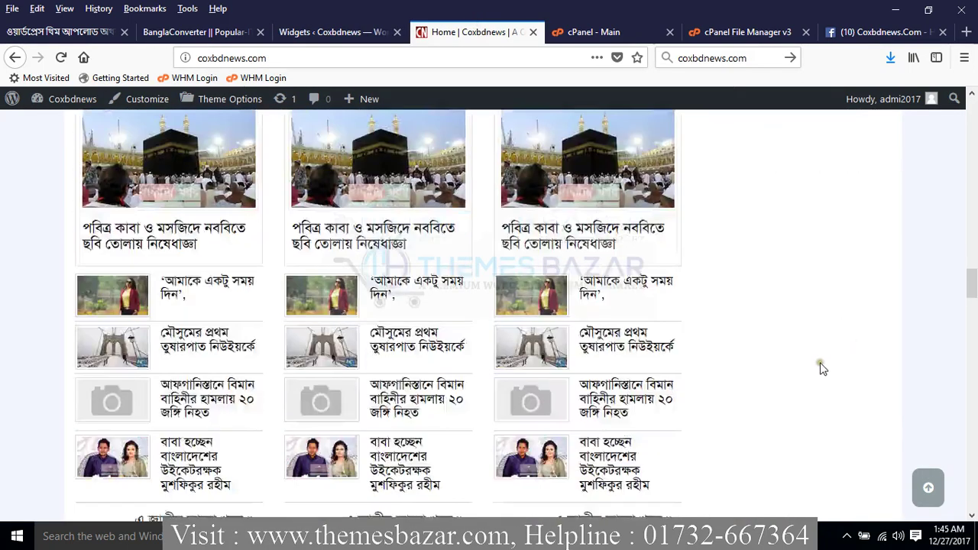
{"action": "scroll", "coordinate": [810, 359], "scroll_direction": "down", "scroll_amount": 5}
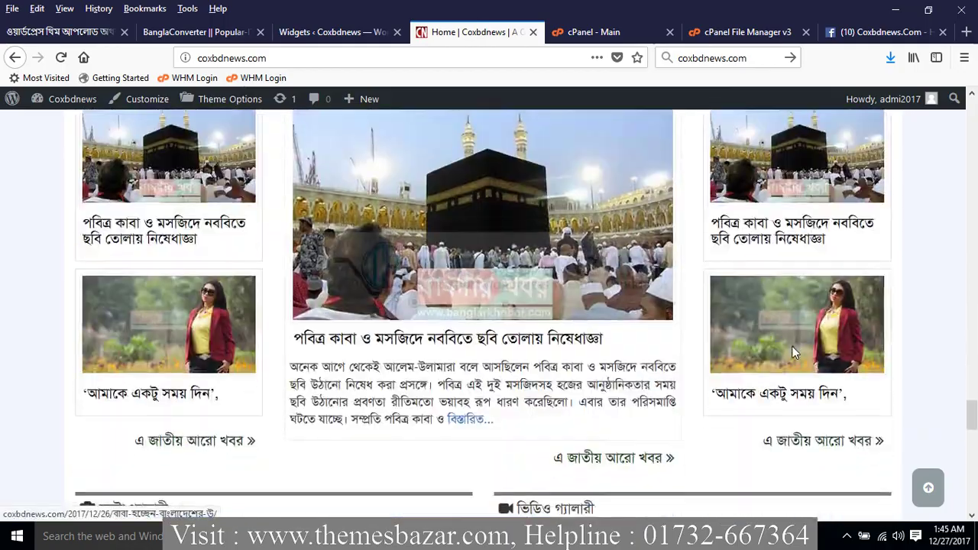
{"action": "scroll", "coordinate": [792, 352], "scroll_direction": "down", "scroll_amount": 8}
{"action": "scroll", "coordinate": [795, 353], "scroll_direction": "down", "scroll_amount": 4}
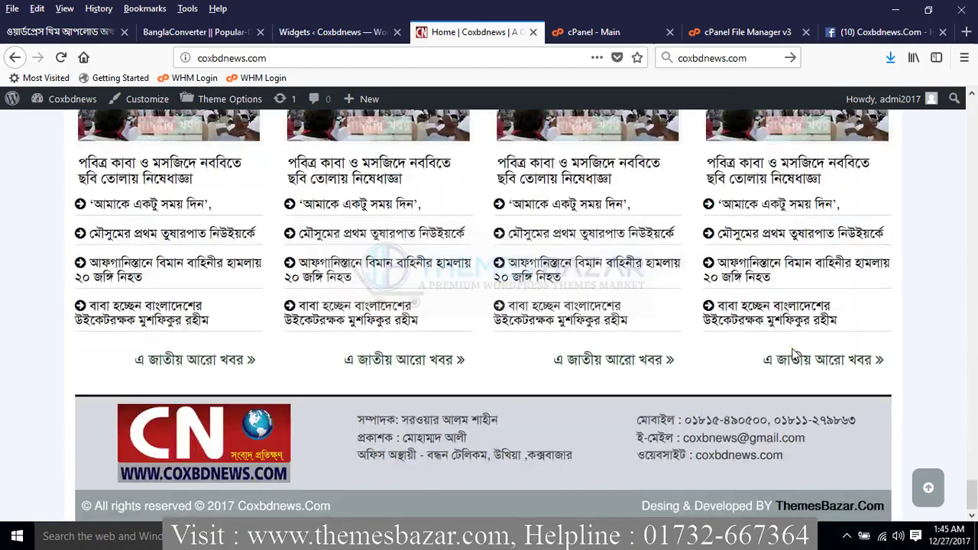
{"action": "scroll", "coordinate": [791, 350], "scroll_direction": "up", "scroll_amount": 15}
{"action": "scroll", "coordinate": [792, 350], "scroll_direction": "up", "scroll_amount": 10}
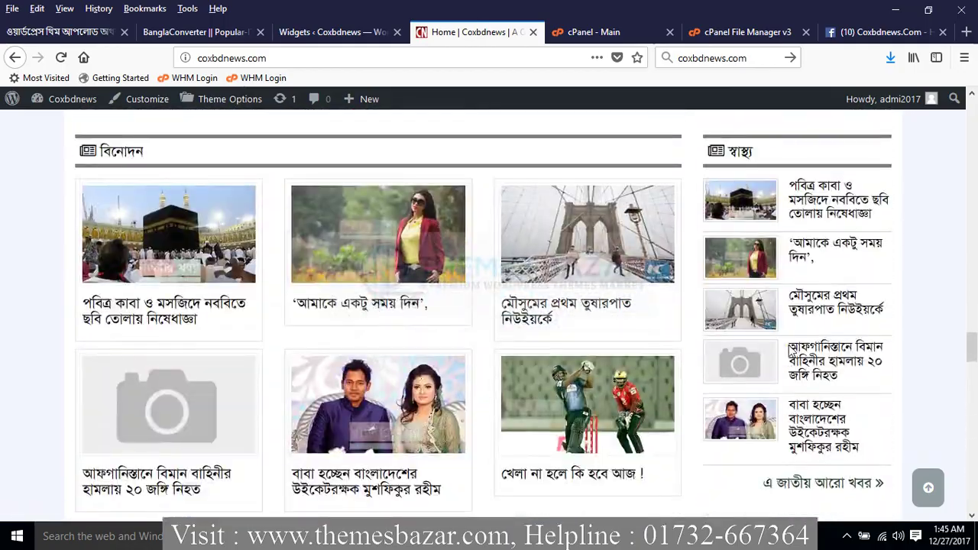
{"action": "scroll", "coordinate": [791, 351], "scroll_direction": "up", "scroll_amount": 10}
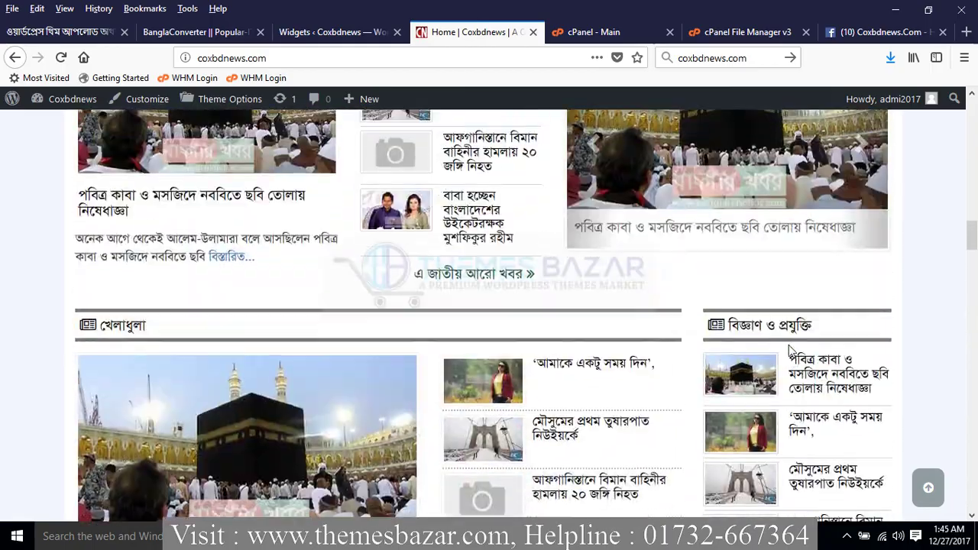
{"action": "scroll", "coordinate": [789, 345], "scroll_direction": "up", "scroll_amount": 6}
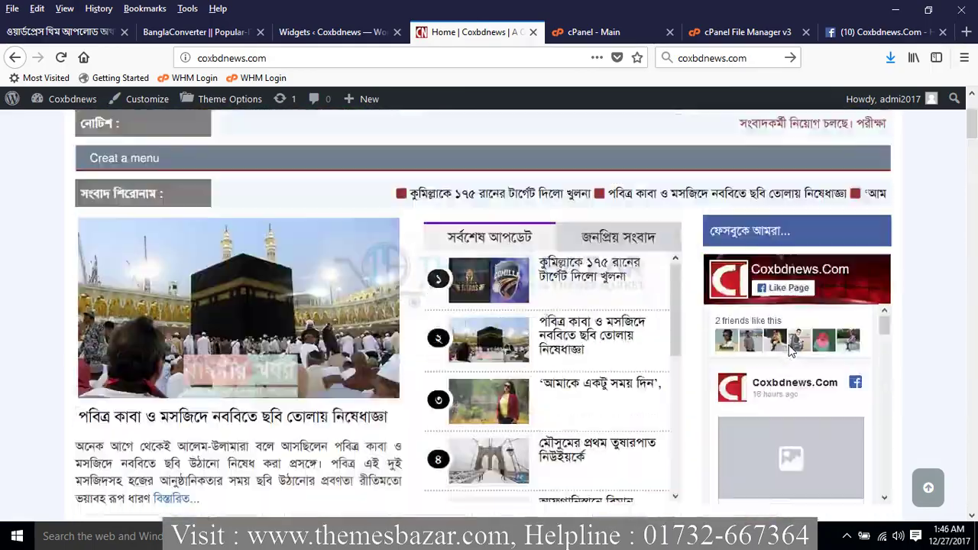
{"action": "scroll", "coordinate": [917, 340], "scroll_direction": "down", "scroll_amount": 3}
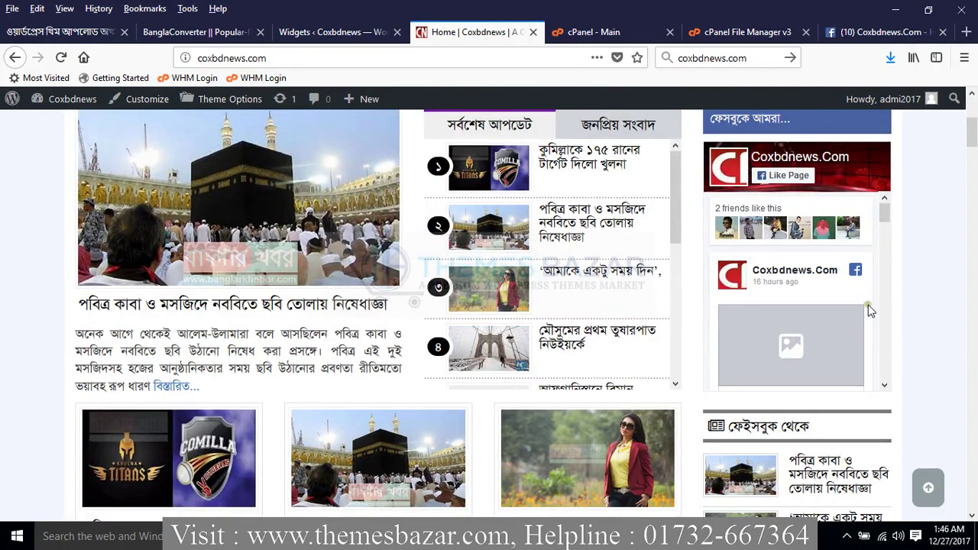
{"action": "scroll", "coordinate": [879, 344], "scroll_direction": "down", "scroll_amount": 6}
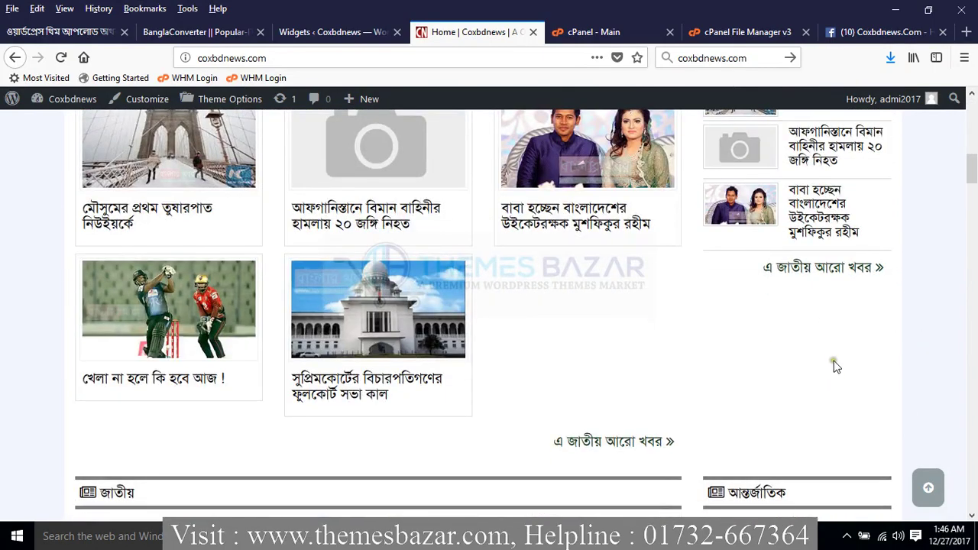
{"action": "scroll", "coordinate": [824, 343], "scroll_direction": "up", "scroll_amount": 8}
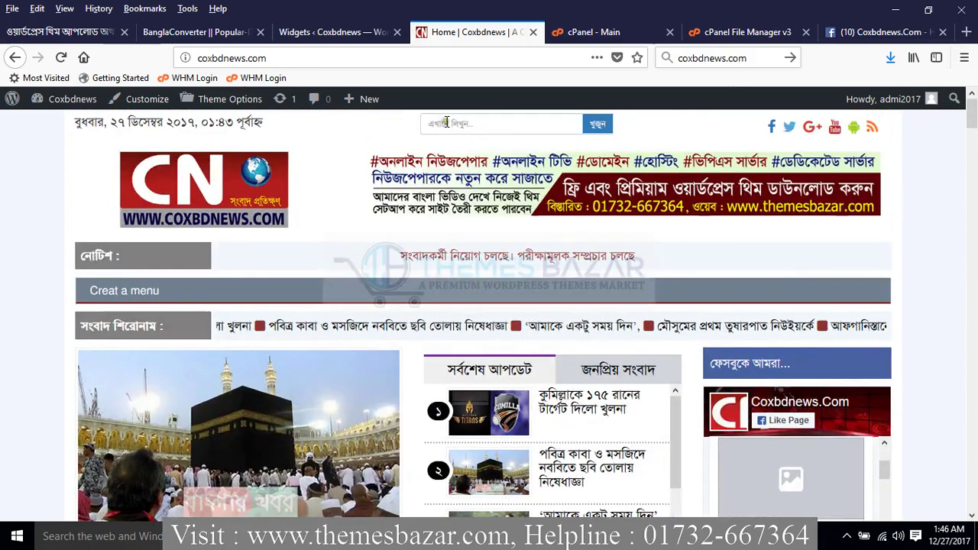
Step: Expand Sidebar Widget Area Bottom on the Widgets page, comparing it with the live homepage
{"action": "left_click", "coordinate": [336, 34]}
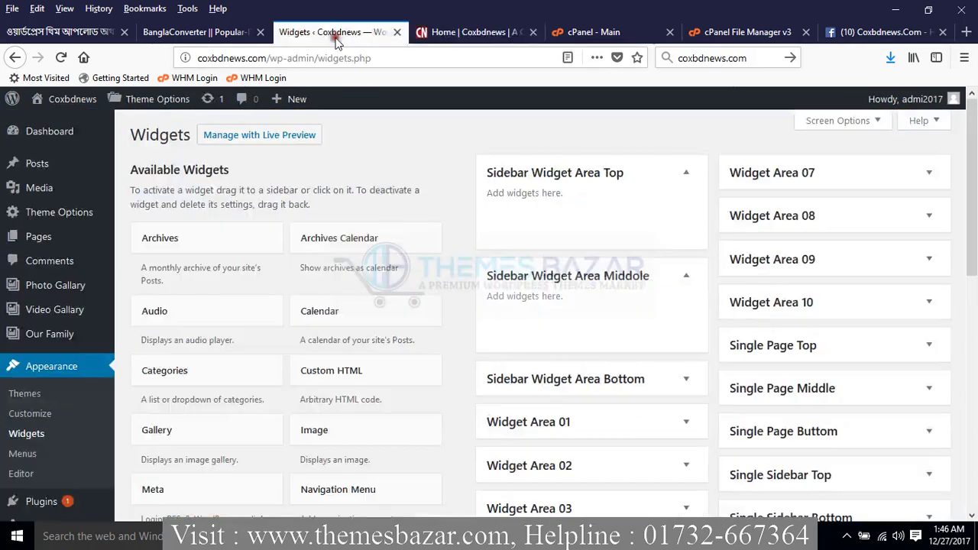
{"action": "left_click", "coordinate": [482, 32]}
{"action": "scroll", "coordinate": [886, 343], "scroll_direction": "down", "scroll_amount": 6}
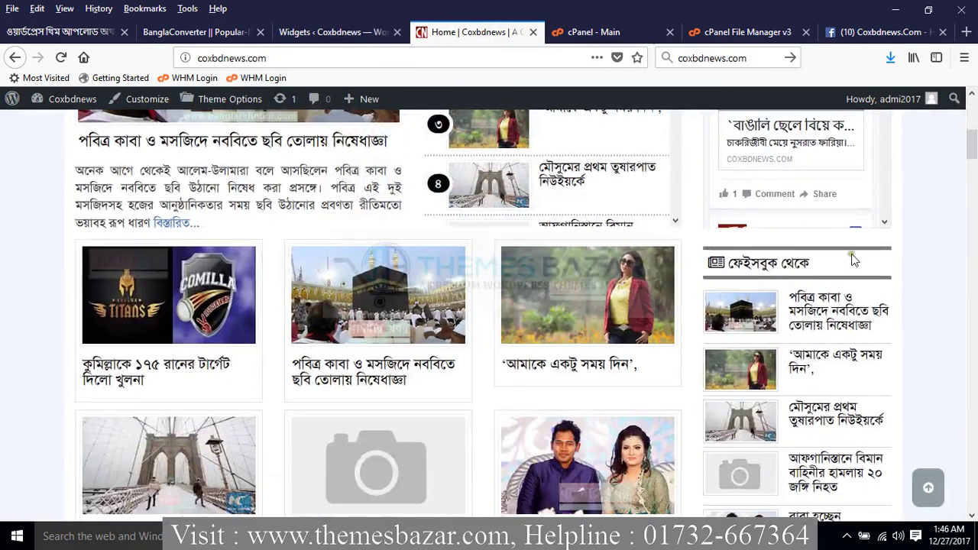
{"action": "scroll", "coordinate": [959, 340], "scroll_direction": "down", "scroll_amount": 5}
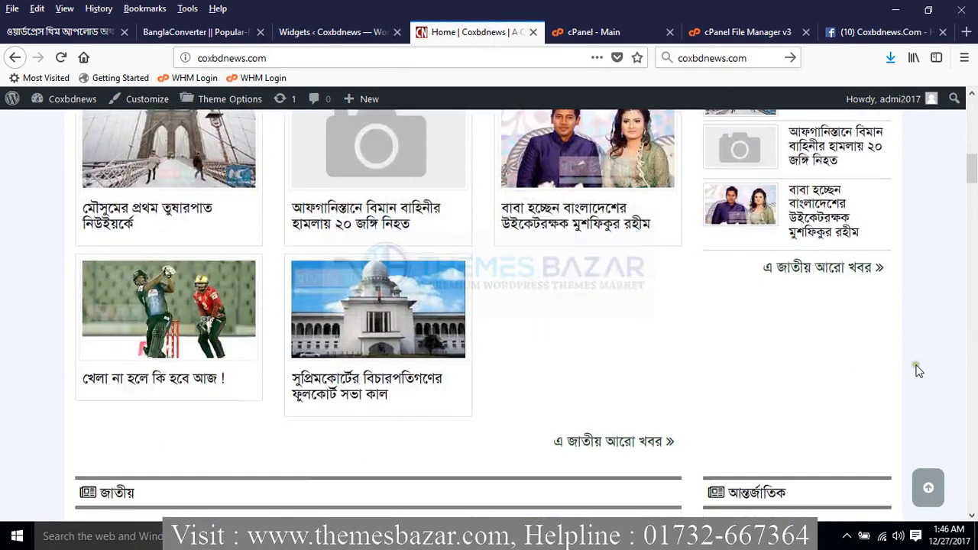
{"action": "left_click", "coordinate": [313, 32]}
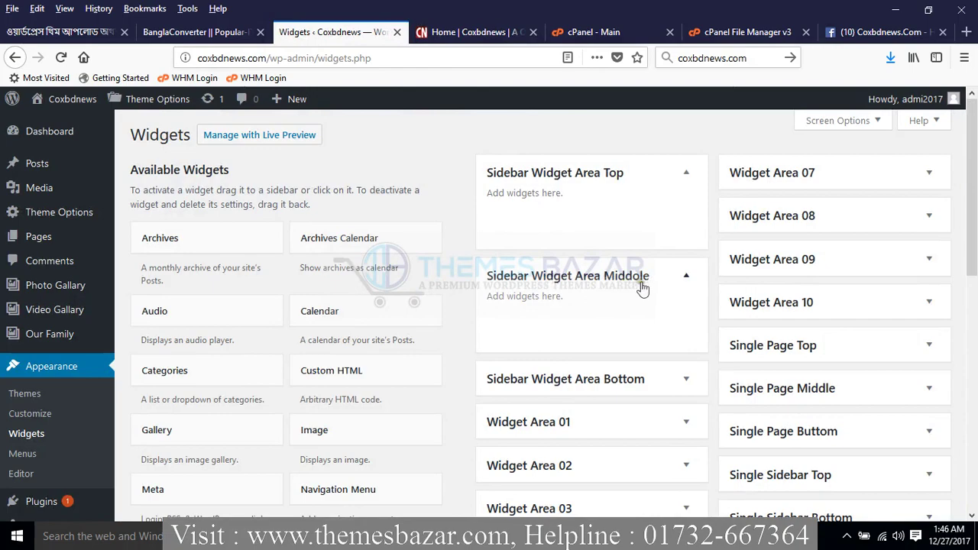
{"action": "left_click", "coordinate": [601, 380]}
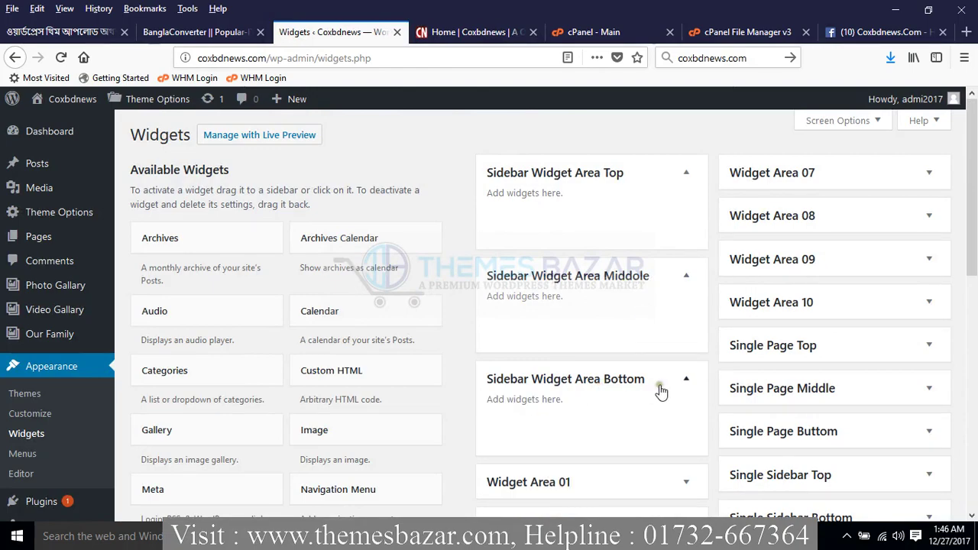
{"action": "scroll", "coordinate": [660, 390], "scroll_direction": "down", "scroll_amount": 2}
{"action": "key", "text": "ctrl+Tab"}
{"action": "scroll", "coordinate": [868, 327], "scroll_direction": "down", "scroll_amount": 4}
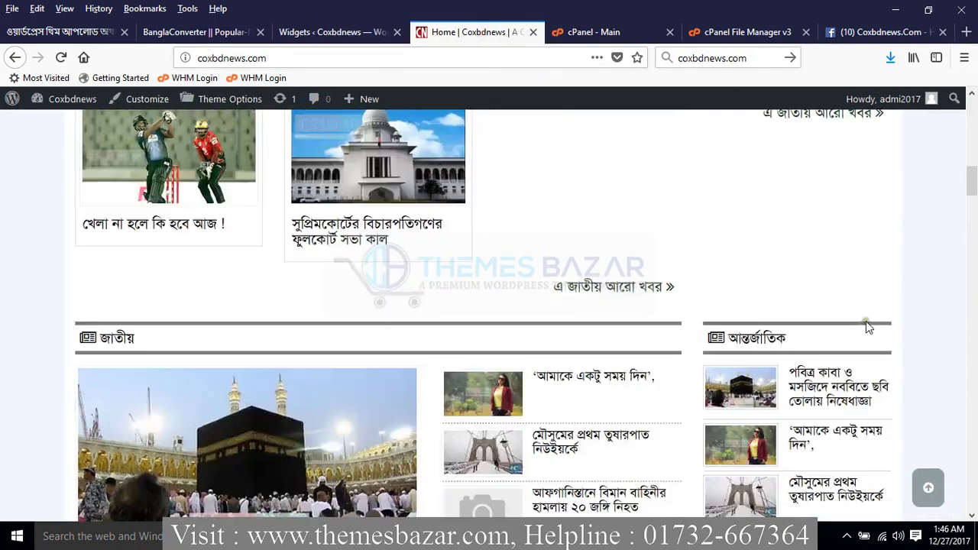
{"action": "scroll", "coordinate": [868, 327], "scroll_direction": "down", "scroll_amount": 8}
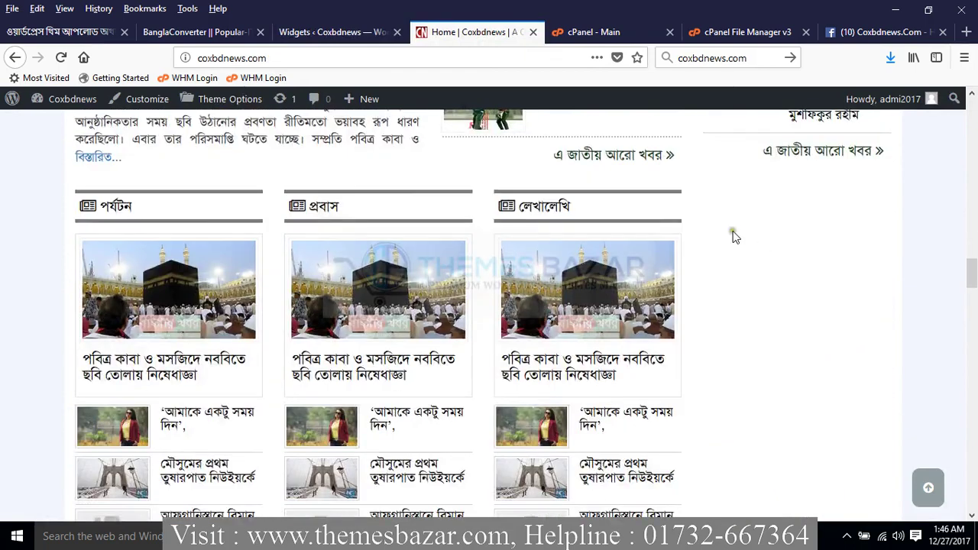
{"action": "left_click", "coordinate": [333, 34]}
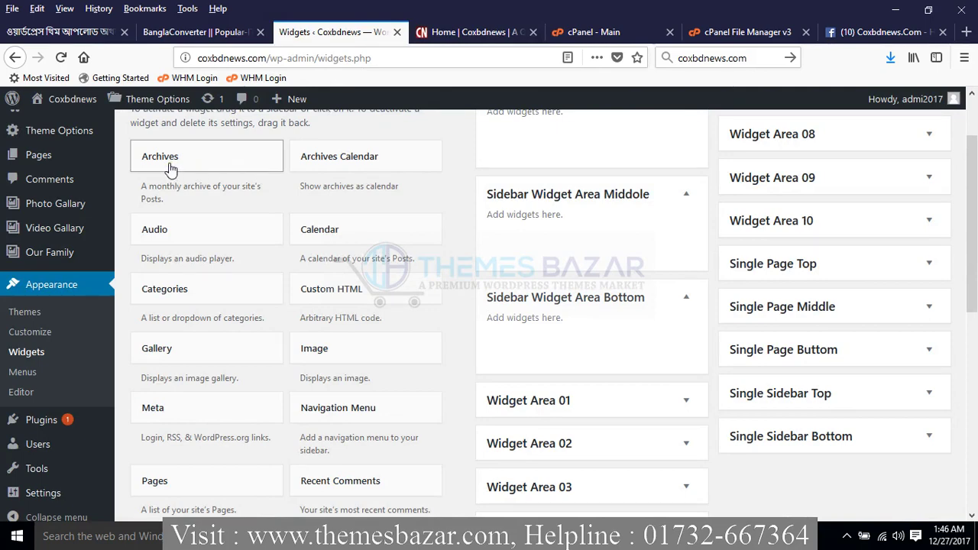
Step: Add an Archives Calendar widget to Sidebar Widget Area Bottom and clear its title
{"action": "left_click_drag", "start_coordinate": [343, 157], "coordinate": [577, 334]}
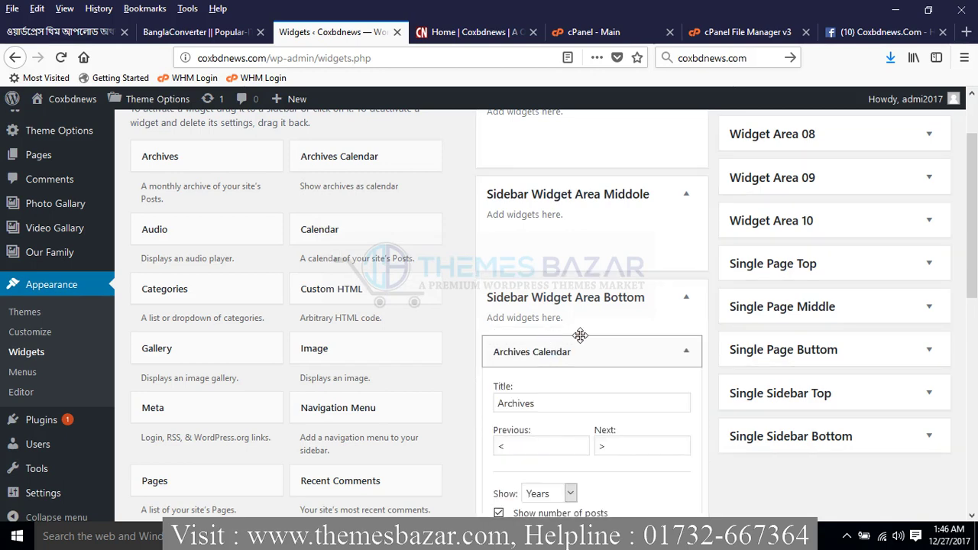
{"action": "scroll", "coordinate": [574, 329], "scroll_direction": "down", "scroll_amount": 3}
{"action": "left_click", "coordinate": [564, 245]}
{"action": "double_click", "coordinate": [564, 245]}
{"action": "key", "text": "BackSpace"}
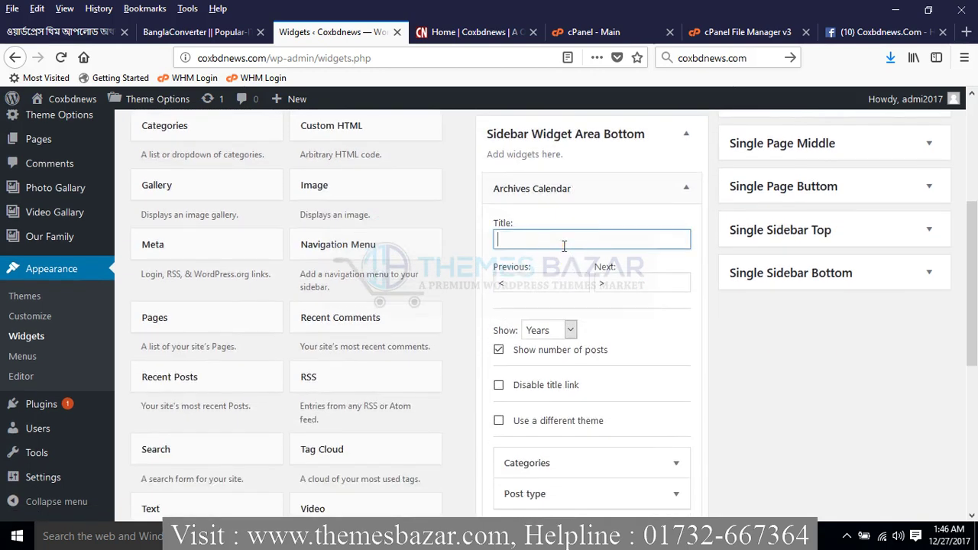
Step: Type and select 'পুরাতন সংবাদ' on a new line in the Bangla converter
{"action": "left_click", "coordinate": [192, 34]}
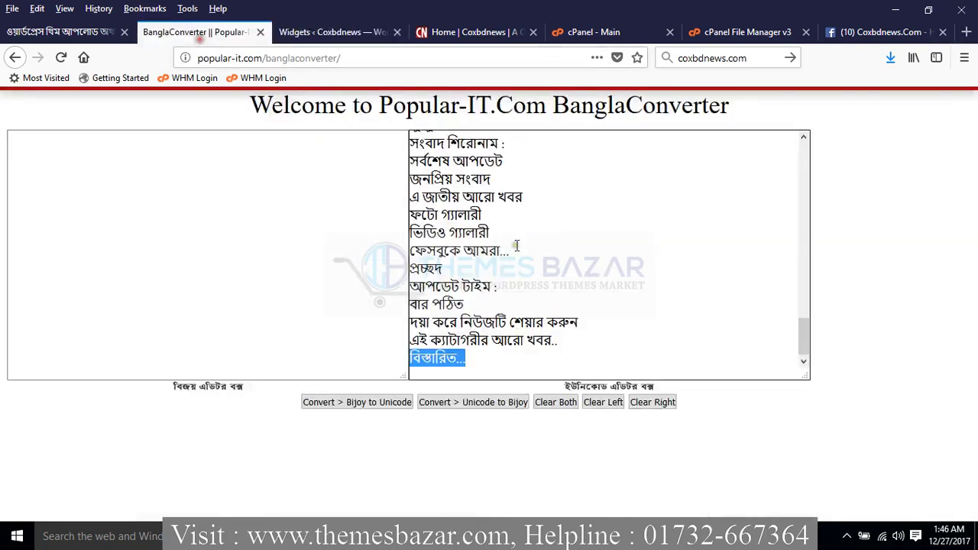
{"action": "left_click", "coordinate": [497, 361]}
{"action": "key", "text": "Return"}
{"action": "type", "text": "পুরাতন সংবাদ"}
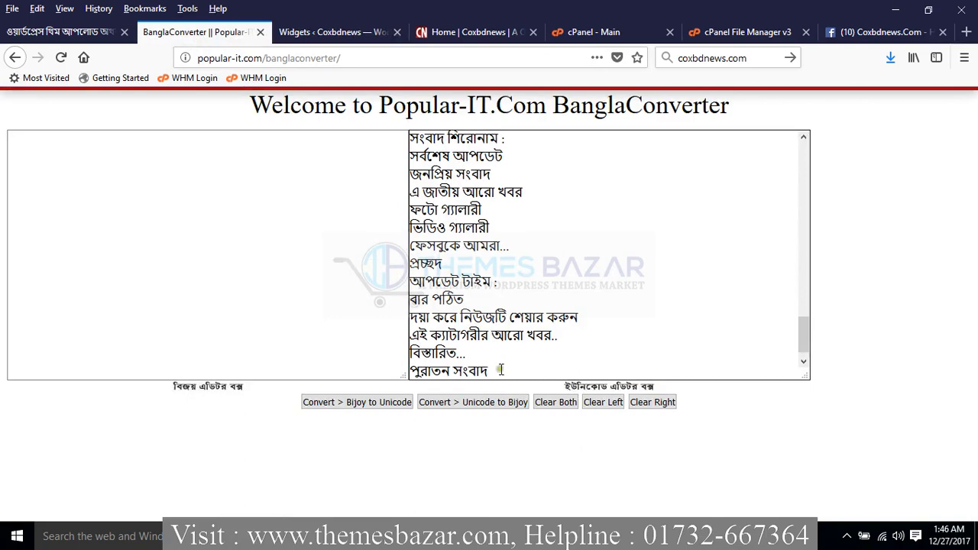
{"action": "left_click_drag", "start_coordinate": [500, 370], "coordinate": [375, 369]}
{"action": "key", "text": "ctrl+c"}
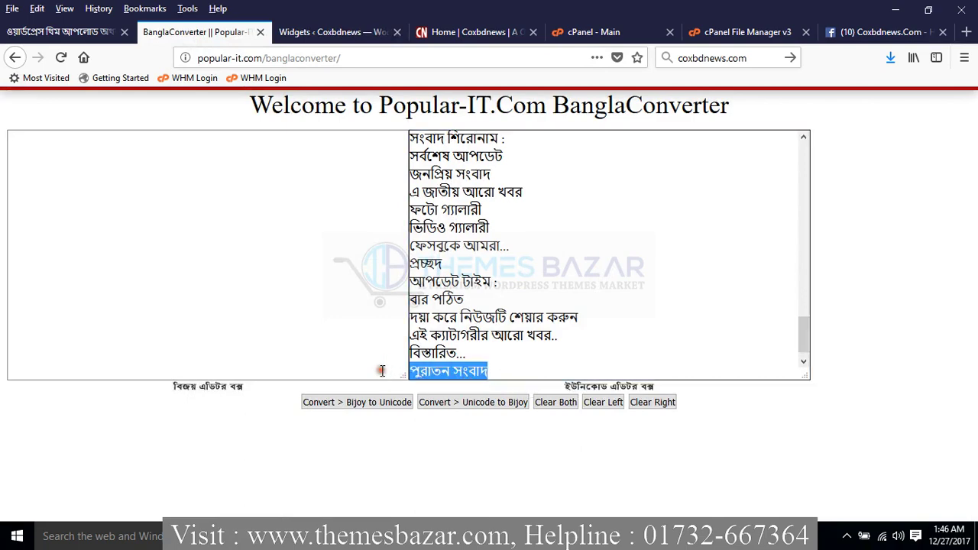
Step: Title the widget 'পুরাতন সংবাদ' and show archives by month, starting at the current month
{"action": "left_click", "coordinate": [344, 32]}
{"action": "left_click", "coordinate": [660, 242]}
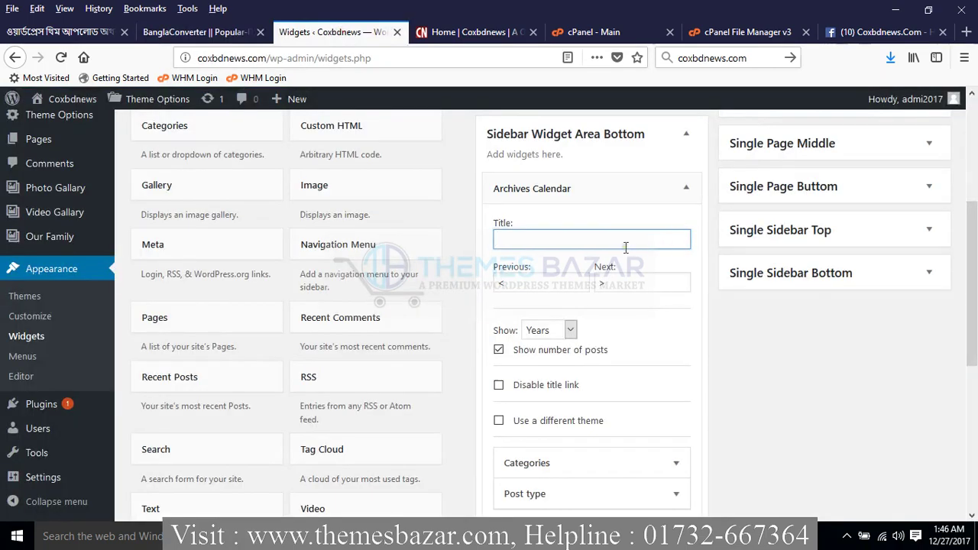
{"action": "key", "text": "ctrl+v"}
{"action": "scroll", "coordinate": [635, 329], "scroll_direction": "down", "scroll_amount": 2}
{"action": "left_click", "coordinate": [570, 248]}
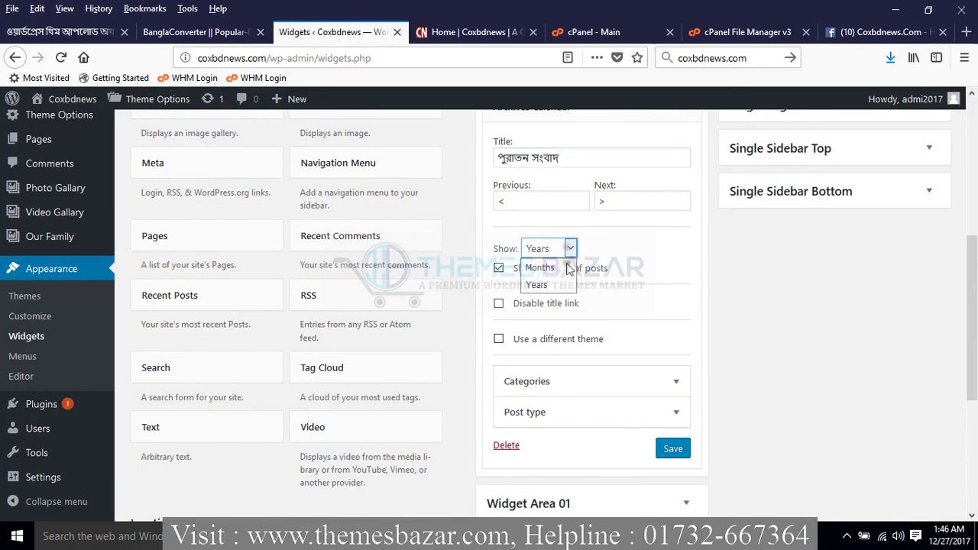
{"action": "left_click", "coordinate": [569, 268]}
{"action": "left_click", "coordinate": [585, 270]}
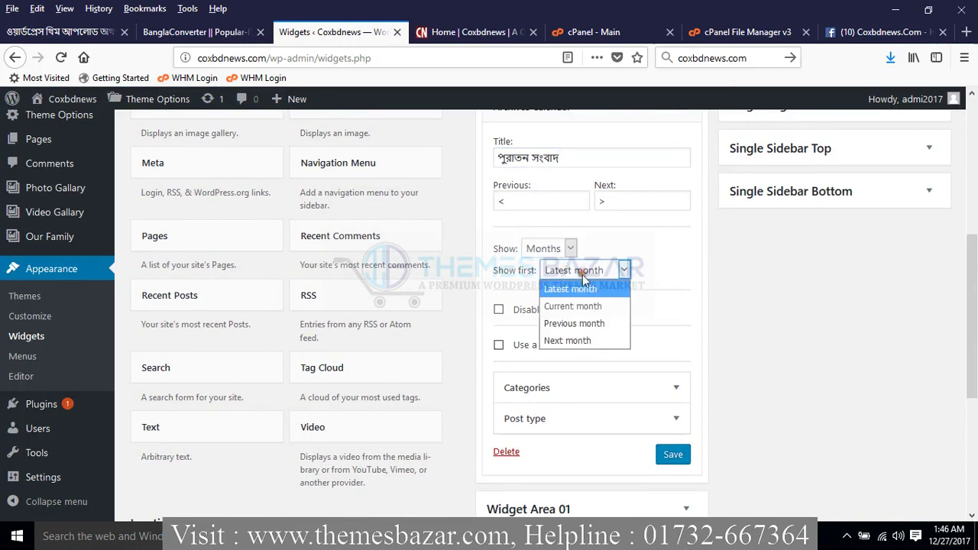
{"action": "left_click", "coordinate": [586, 306]}
Step: Enable a different calendar theme, choose Twenty Thirteen, and save the widget
{"action": "scroll", "coordinate": [617, 325], "scroll_direction": "down", "scroll_amount": 2}
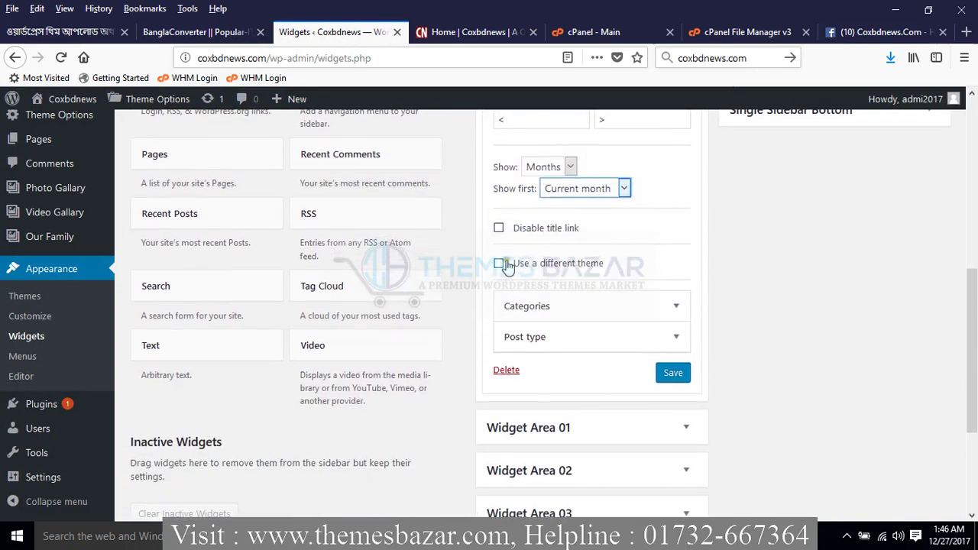
{"action": "left_click", "coordinate": [499, 263]}
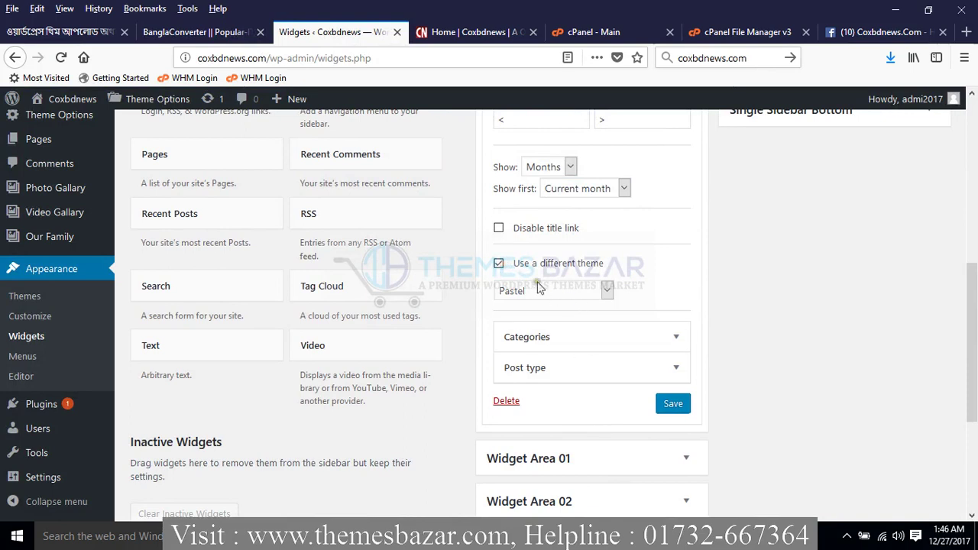
{"action": "left_click", "coordinate": [498, 263]}
{"action": "left_click", "coordinate": [499, 263]}
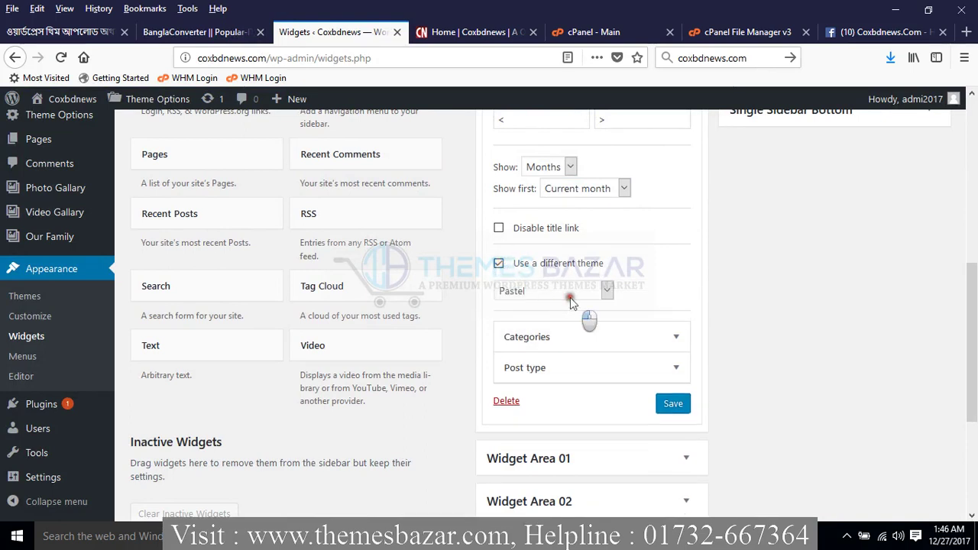
{"action": "left_click", "coordinate": [573, 296]}
{"action": "left_click", "coordinate": [567, 376]}
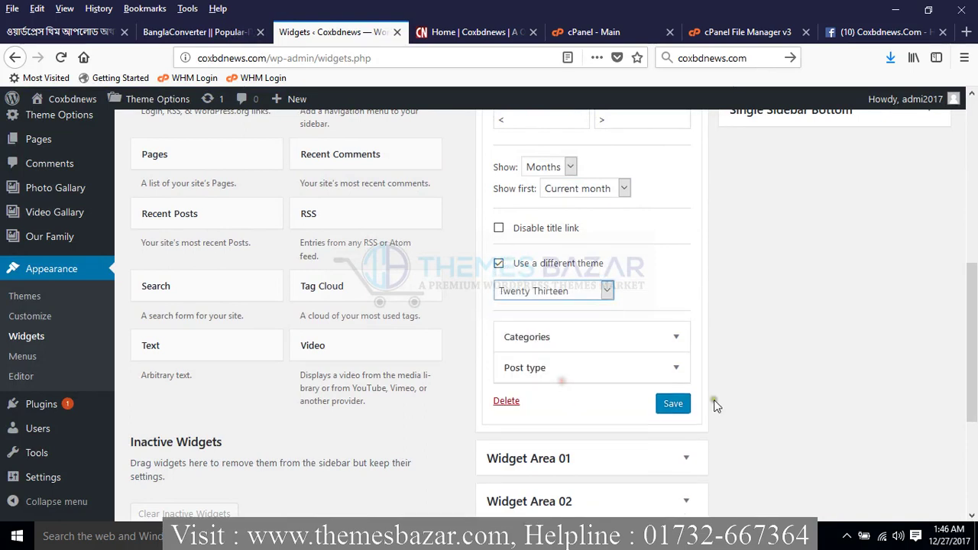
{"action": "left_click", "coordinate": [672, 405]}
Step: Collapse the Archives Calendar widget and reload the live Home | Coxbdnews tab
{"action": "scroll", "coordinate": [673, 413], "scroll_direction": "up", "scroll_amount": 5}
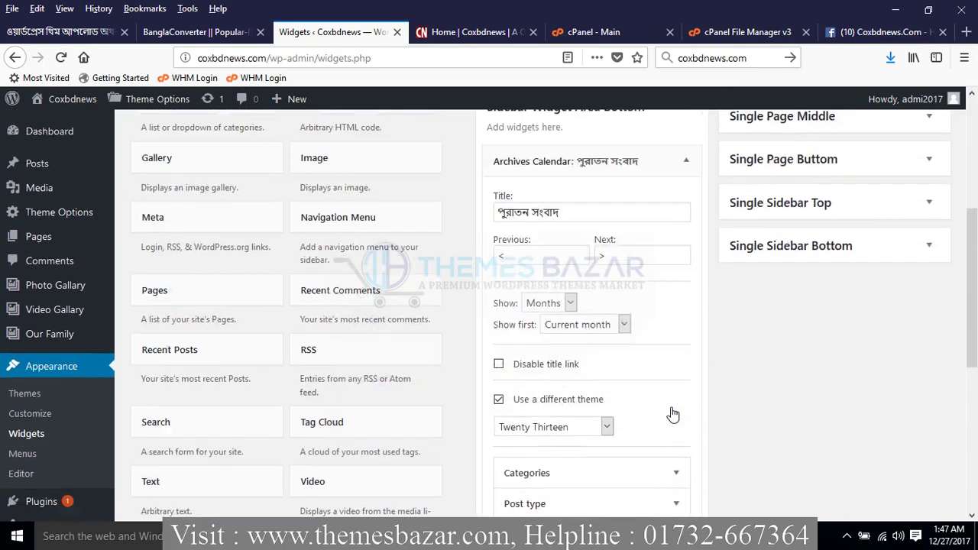
{"action": "left_click", "coordinate": [687, 271]}
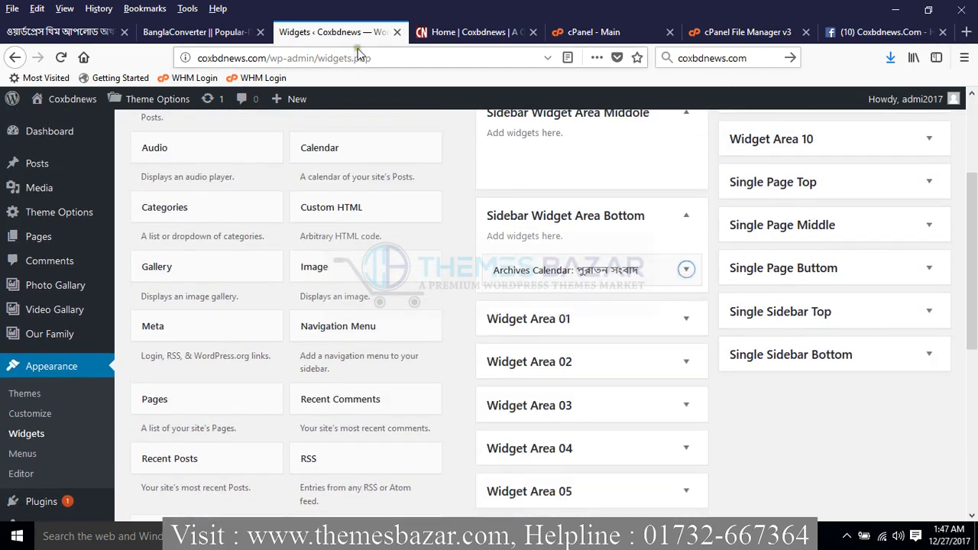
{"action": "left_click", "coordinate": [459, 32]}
{"action": "right_click", "coordinate": [446, 33]}
{"action": "left_click", "coordinate": [482, 43]}
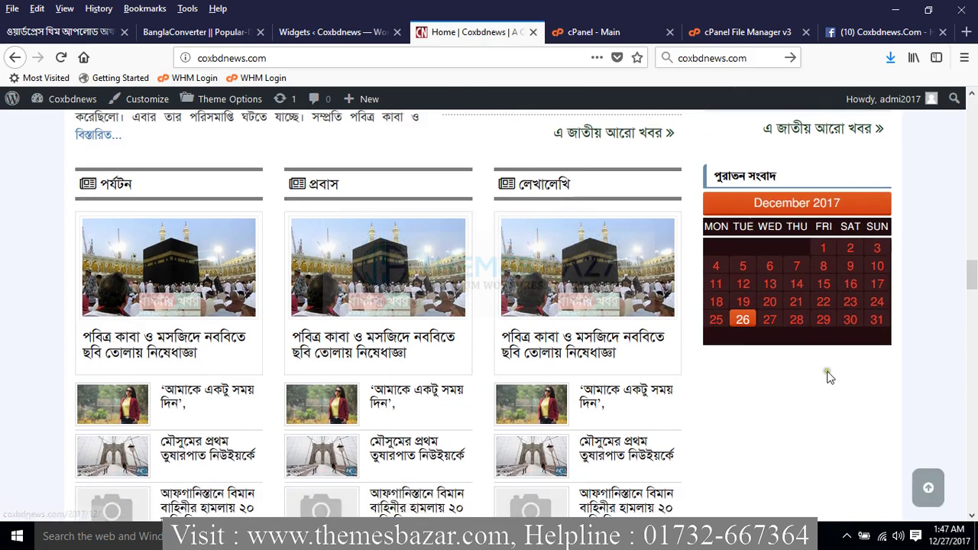
Step: Open the 26 December archive from the sidebar calendar, then return to the home page
{"action": "scroll", "coordinate": [829, 376], "scroll_direction": "down", "scroll_amount": 5}
{"action": "scroll", "coordinate": [759, 298], "scroll_direction": "up", "scroll_amount": 4}
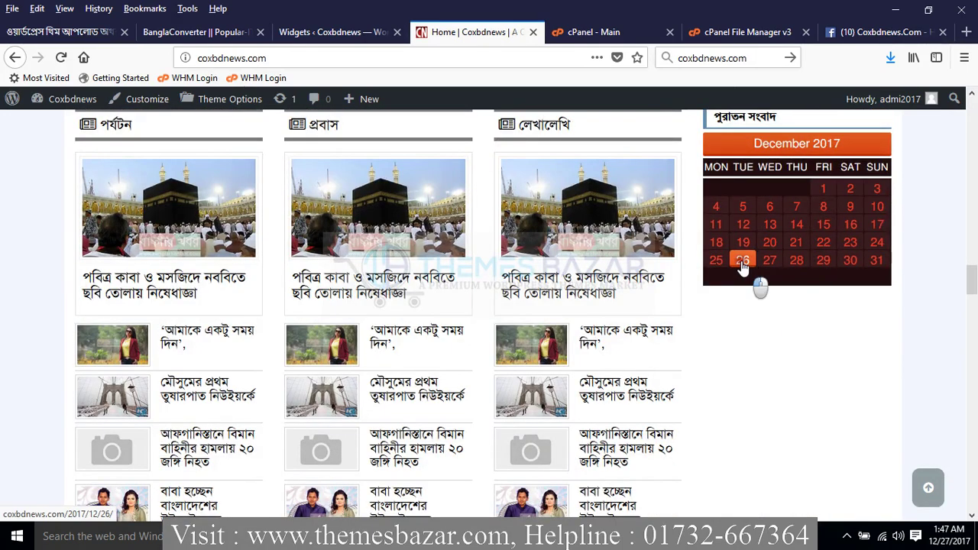
{"action": "left_click", "coordinate": [742, 263]}
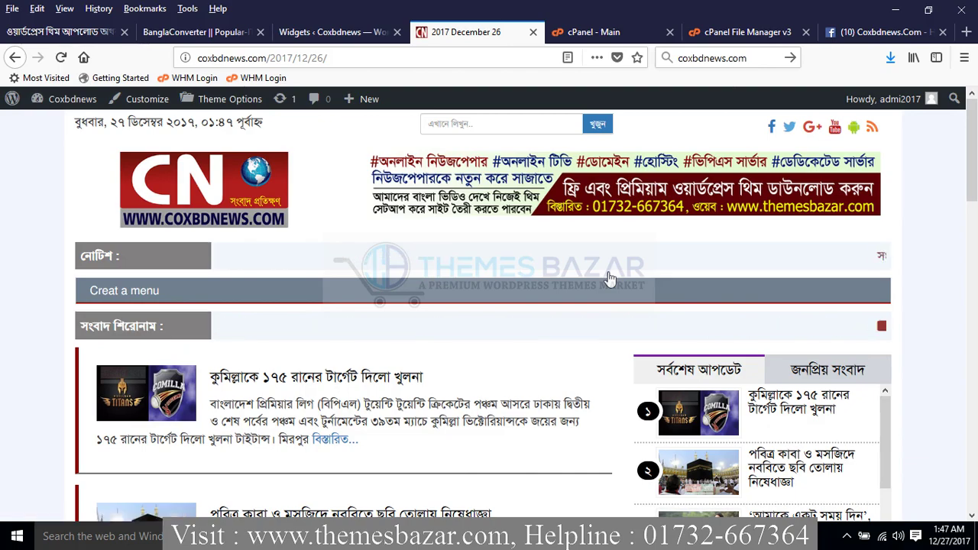
{"action": "scroll", "coordinate": [609, 279], "scroll_direction": "down", "scroll_amount": 14}
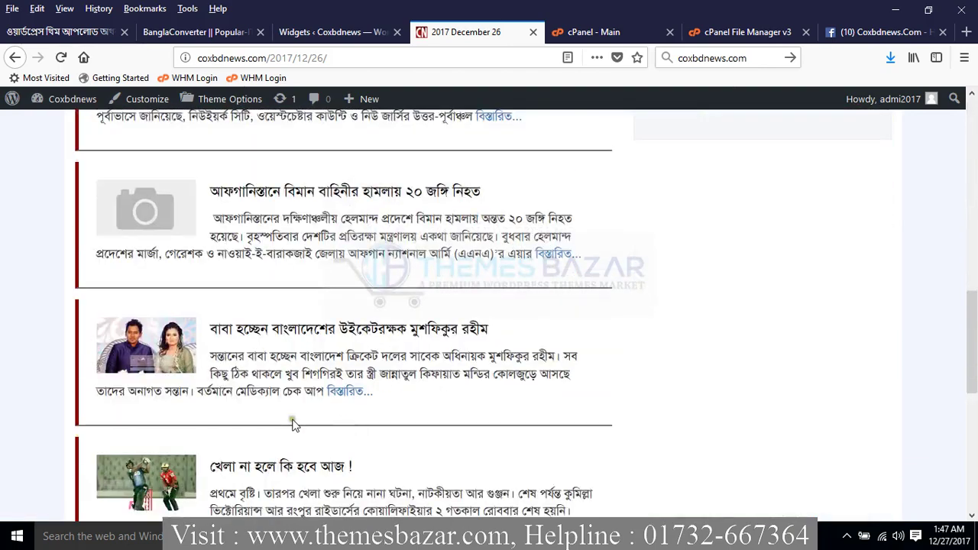
{"action": "scroll", "coordinate": [285, 429], "scroll_direction": "down", "scroll_amount": 2}
{"action": "scroll", "coordinate": [295, 373], "scroll_direction": "up", "scroll_amount": 15}
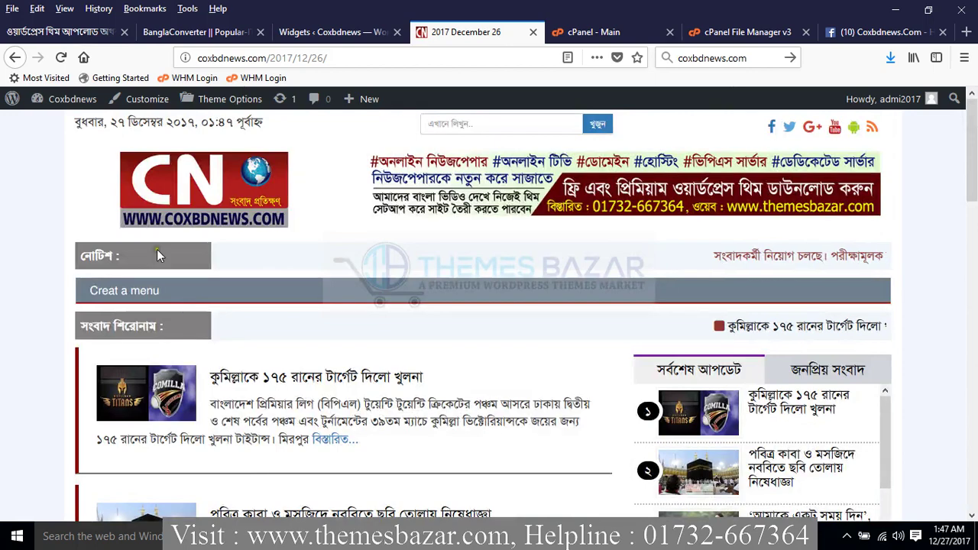
{"action": "left_click", "coordinate": [182, 200]}
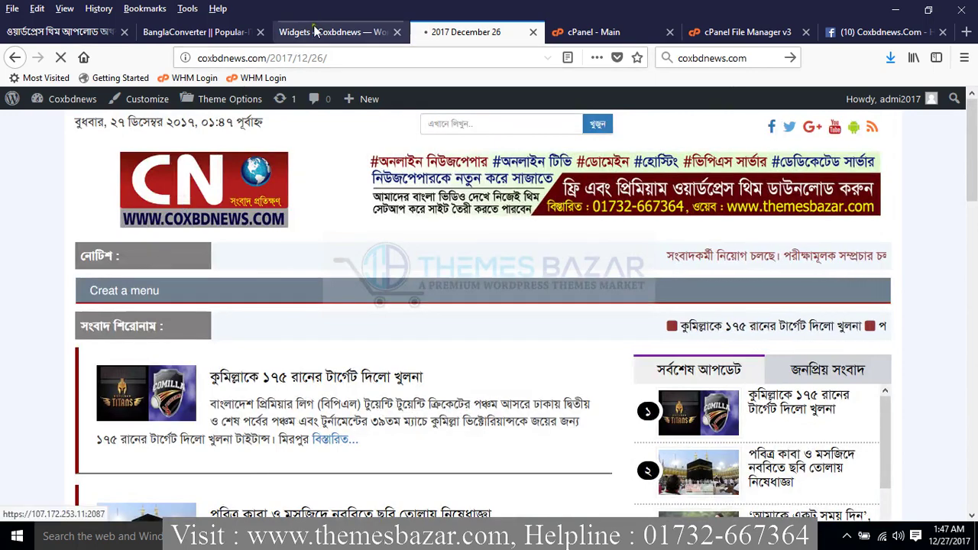
{"action": "left_click", "coordinate": [323, 32]}
{"action": "left_click", "coordinate": [481, 34]}
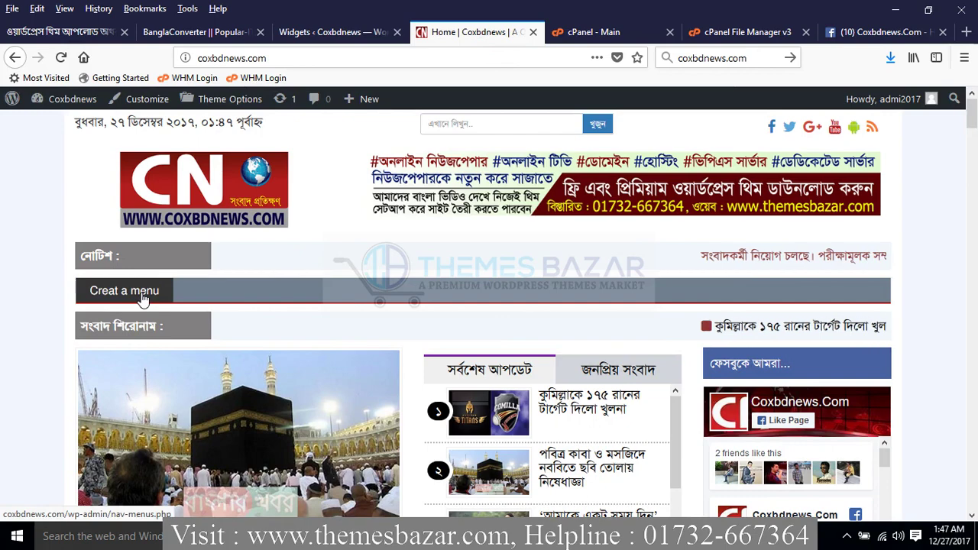
Step: Create a new menu named Main Menu under Appearance > Menus
{"action": "left_click", "coordinate": [334, 38]}
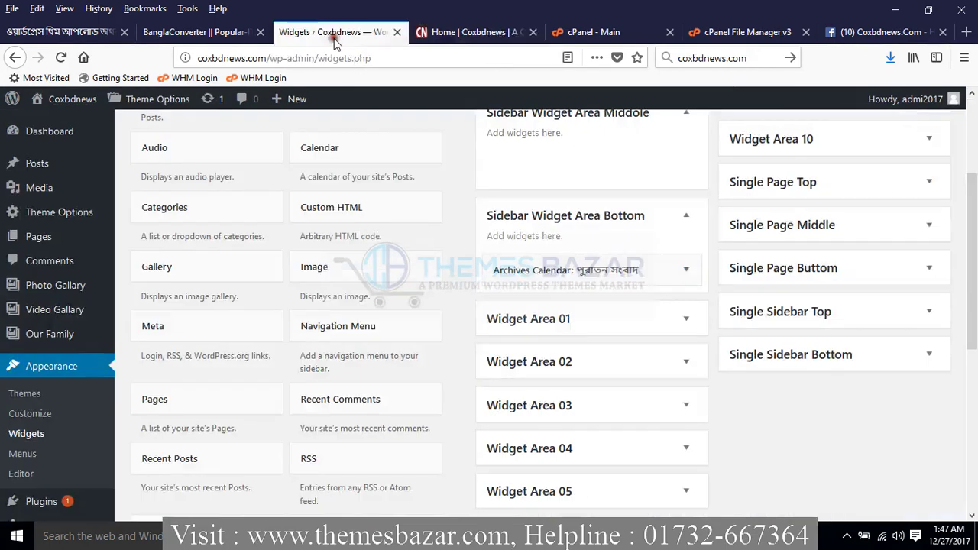
{"action": "left_click", "coordinate": [686, 217]}
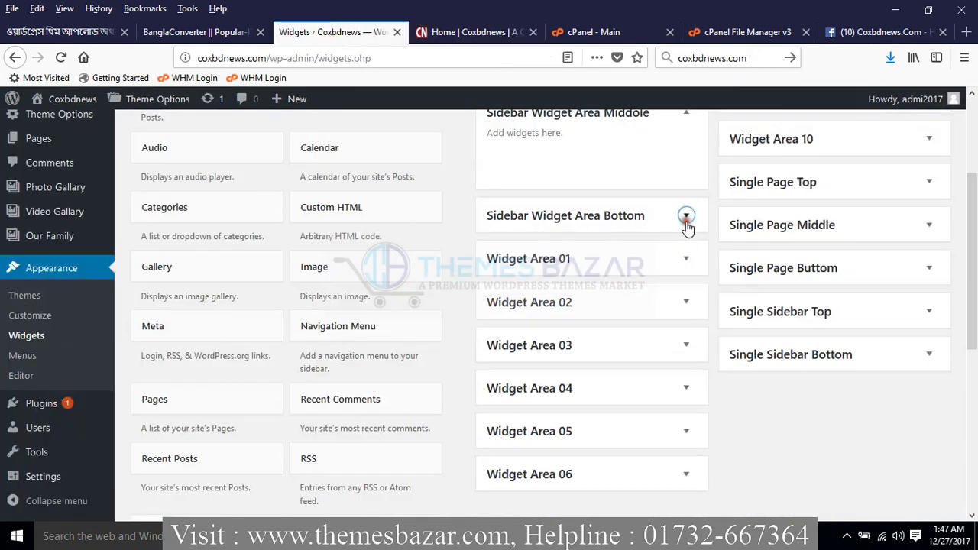
{"action": "left_click", "coordinate": [22, 356]}
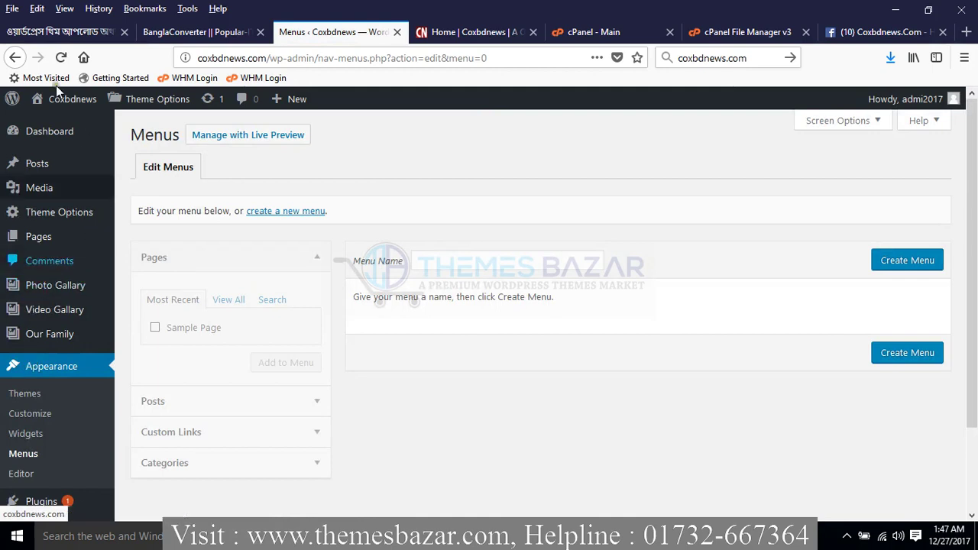
{"action": "left_click", "coordinate": [286, 217]}
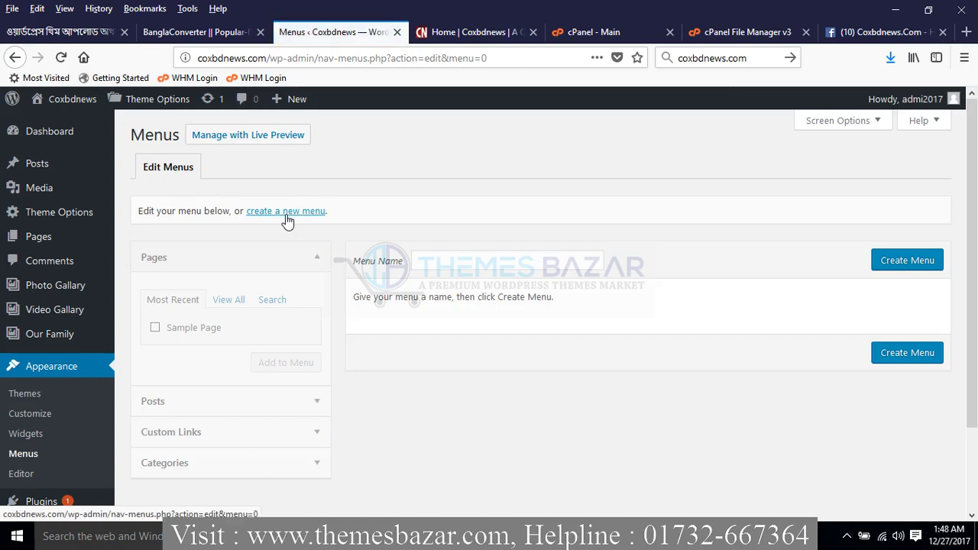
{"action": "left_click", "coordinate": [437, 262]}
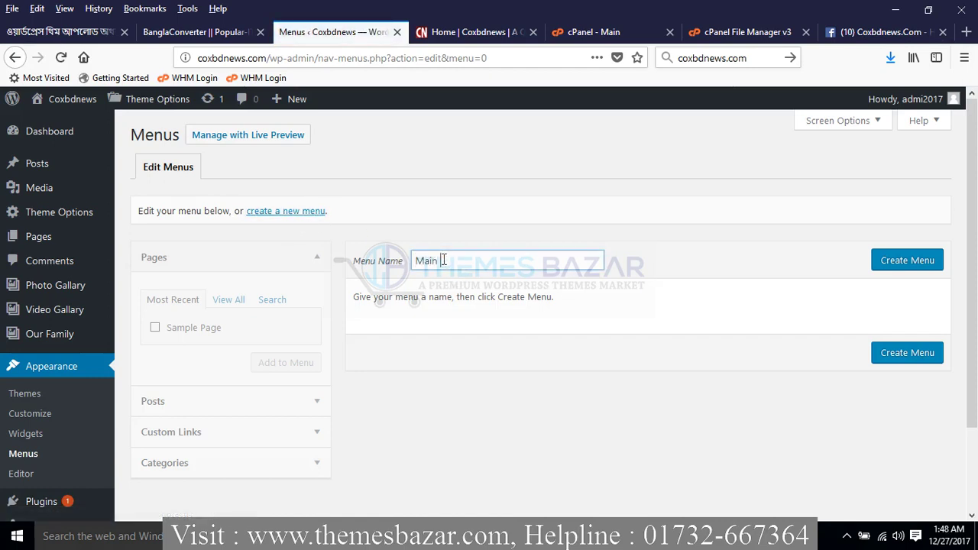
{"action": "left_click", "coordinate": [931, 262]}
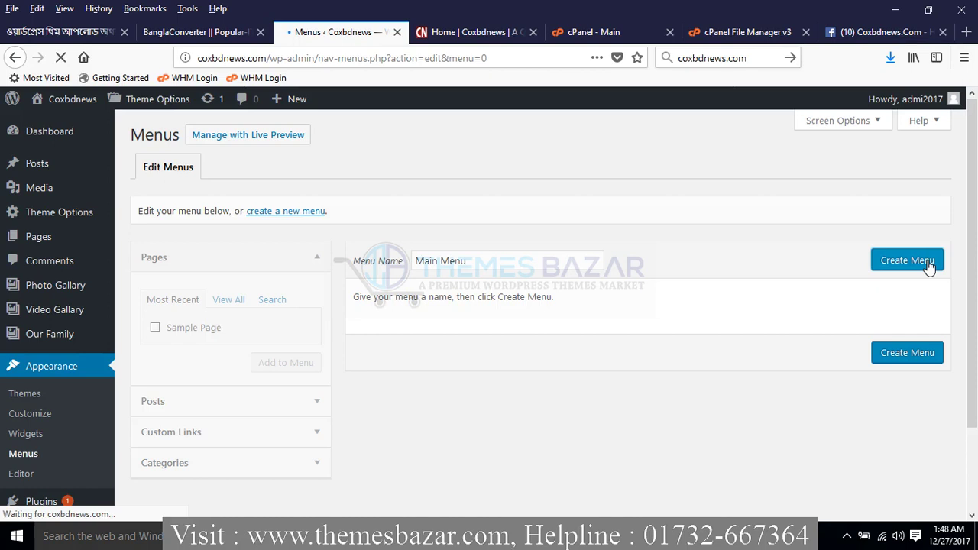
Step: Add the Home page to Main Menu and select 'প্রচ্ছদ' in the Bangla converter
{"action": "scroll", "coordinate": [422, 307], "scroll_direction": "down", "scroll_amount": 2}
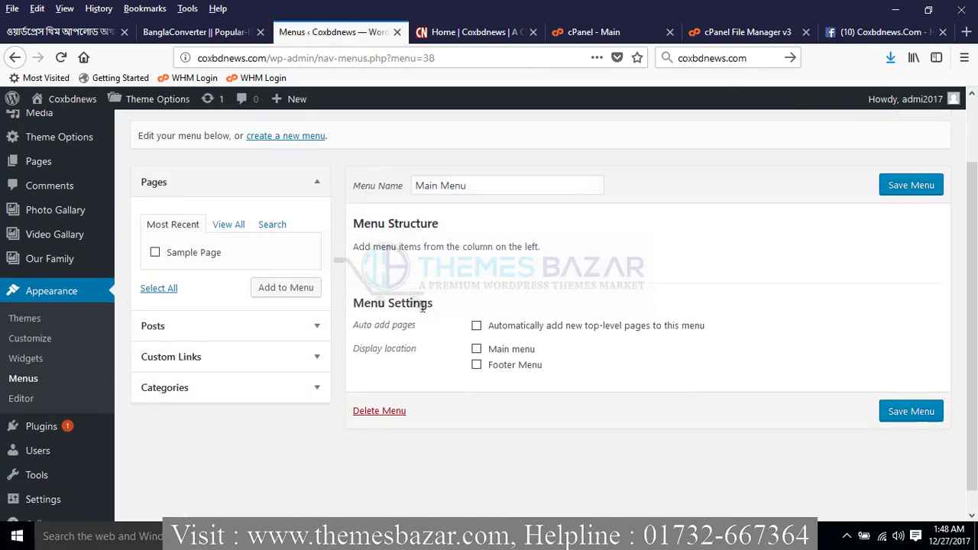
{"action": "left_click", "coordinate": [227, 219]}
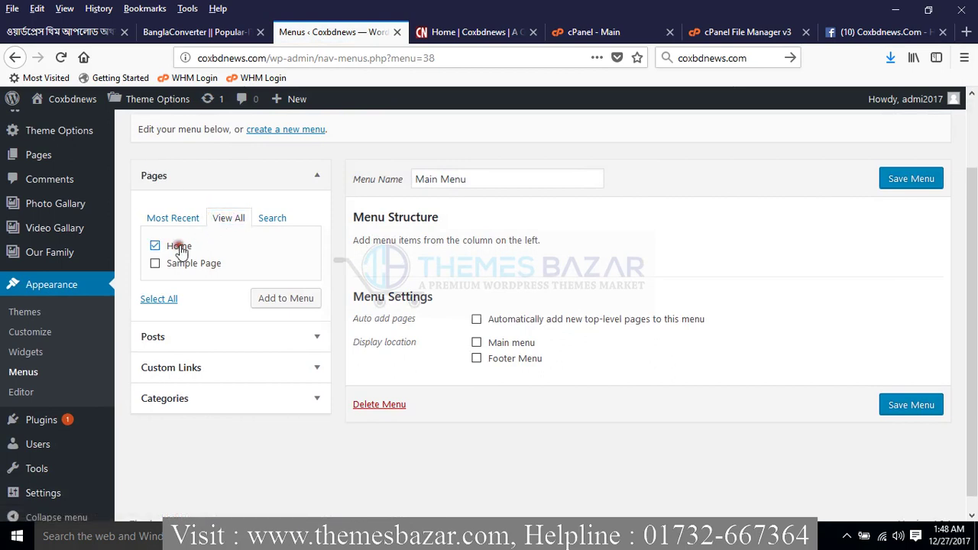
{"action": "left_click", "coordinate": [265, 296]}
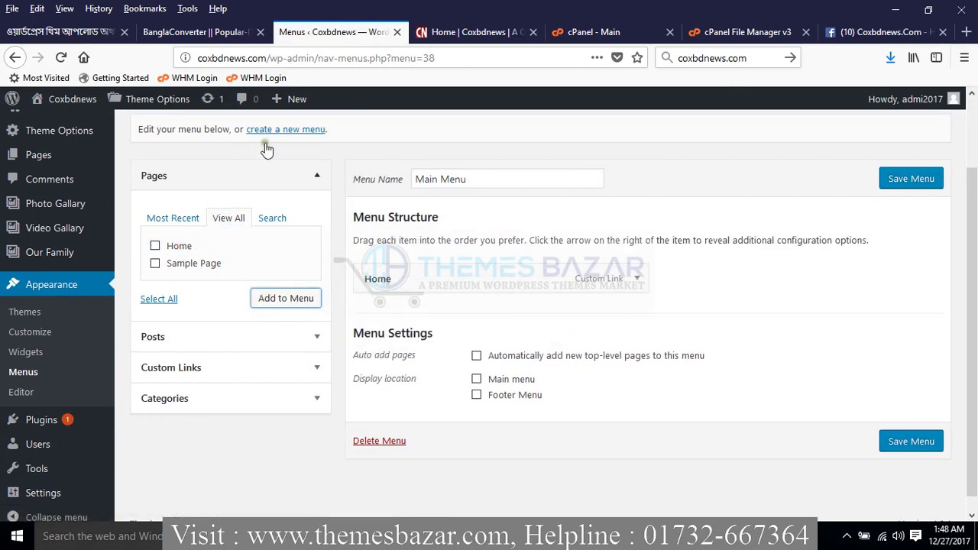
{"action": "left_click", "coordinate": [223, 32]}
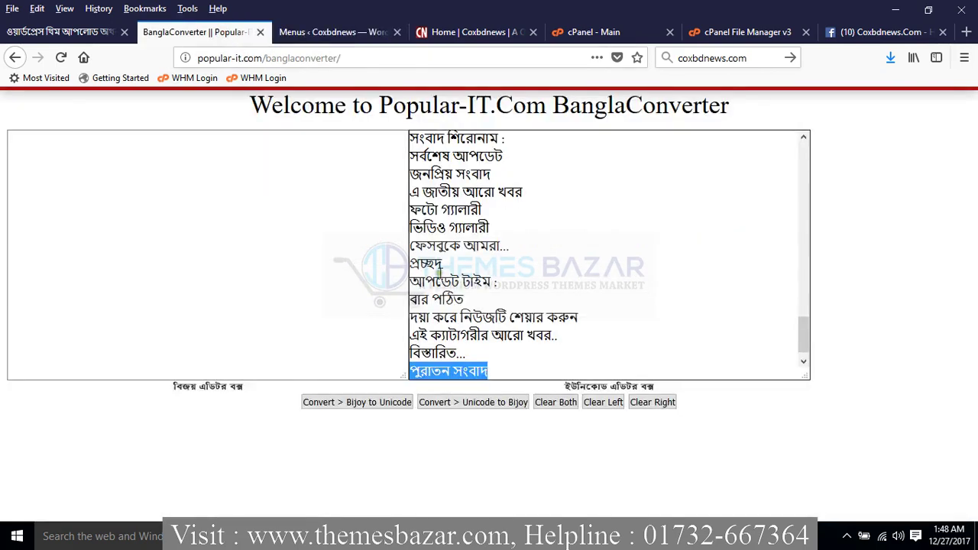
{"action": "left_click_drag", "start_coordinate": [440, 269], "coordinate": [389, 273]}
Step: Replace the Home item's Navigation Label with 'প্রচ্ছদ' copied from the converter
{"action": "left_click", "coordinate": [344, 144]}
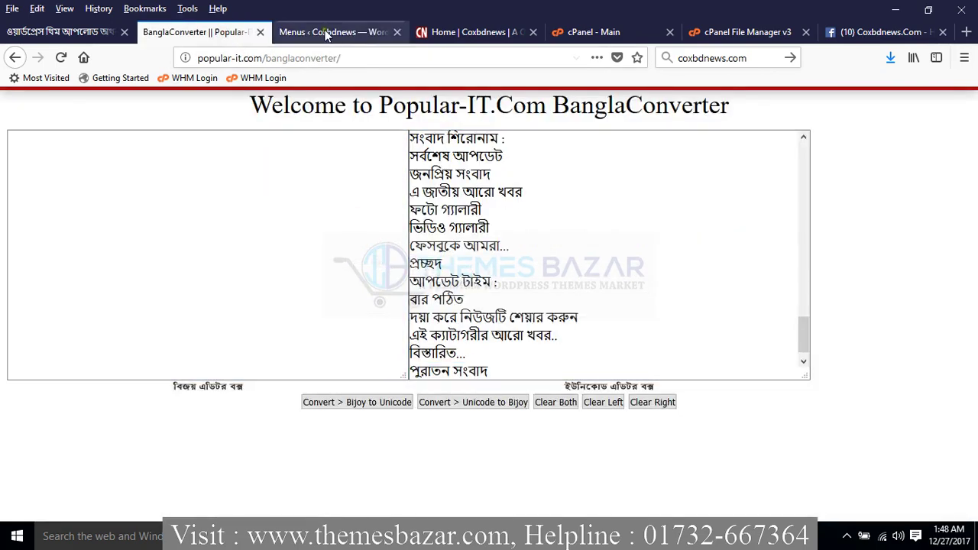
{"action": "left_click", "coordinate": [327, 34]}
{"action": "left_click", "coordinate": [637, 278]}
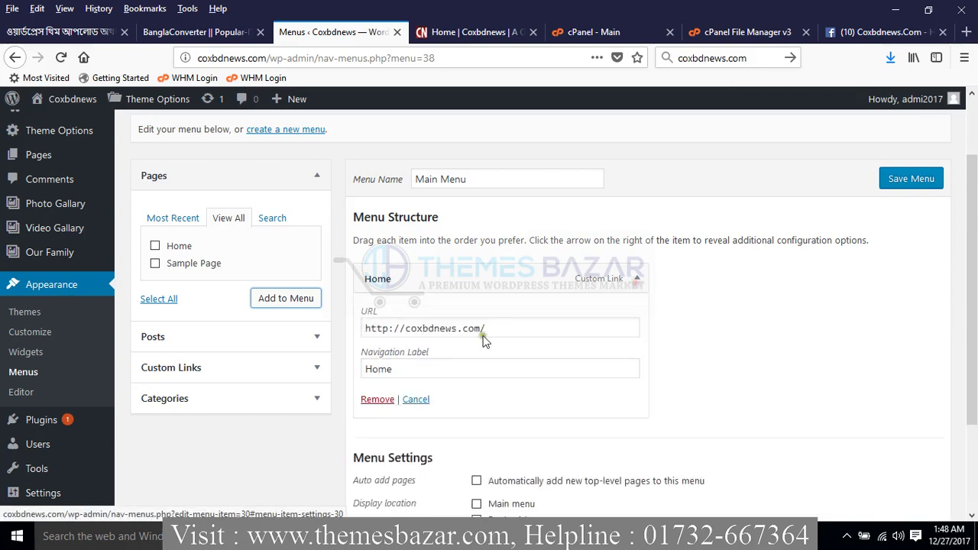
{"action": "double_click", "coordinate": [421, 376]}
{"action": "type", "text": "পুরাতন সংবাদ"}
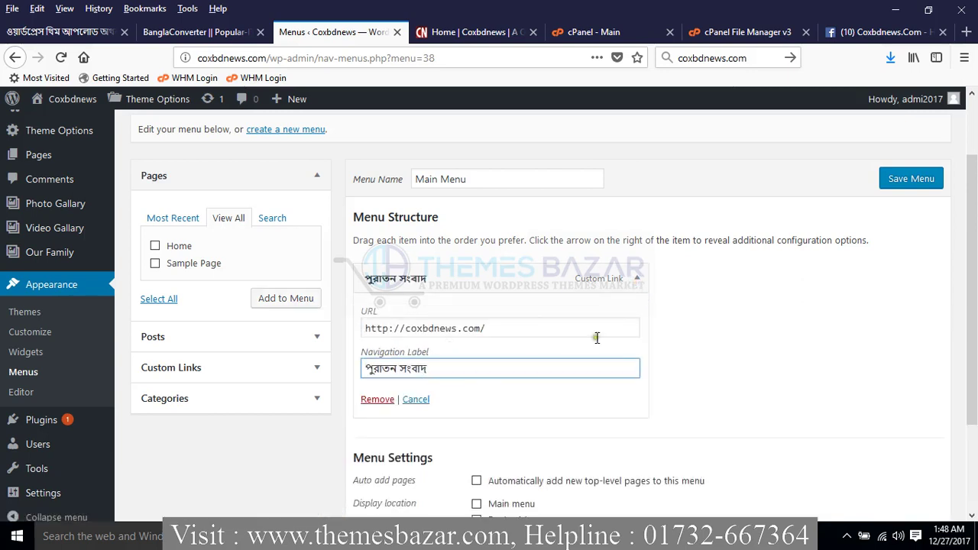
{"action": "left_click", "coordinate": [195, 31]}
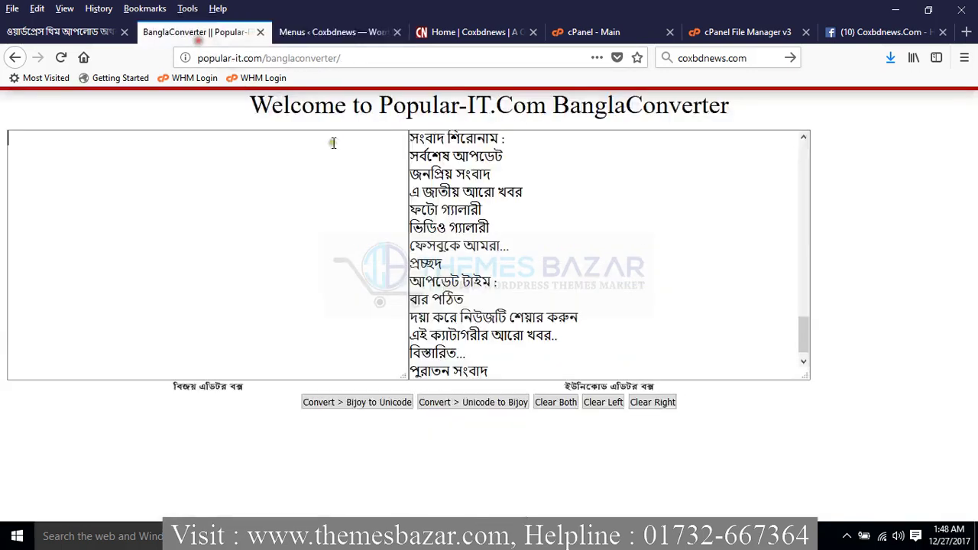
{"action": "left_click_drag", "start_coordinate": [457, 266], "coordinate": [377, 266]}
{"action": "key", "text": "ctrl+c"}
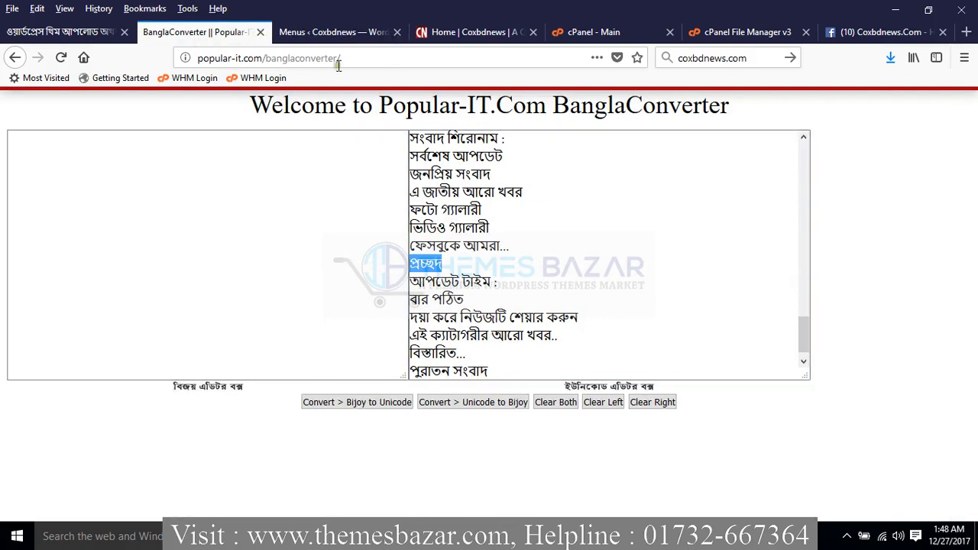
{"action": "left_click", "coordinate": [359, 32]}
{"action": "triple_click", "coordinate": [470, 372]}
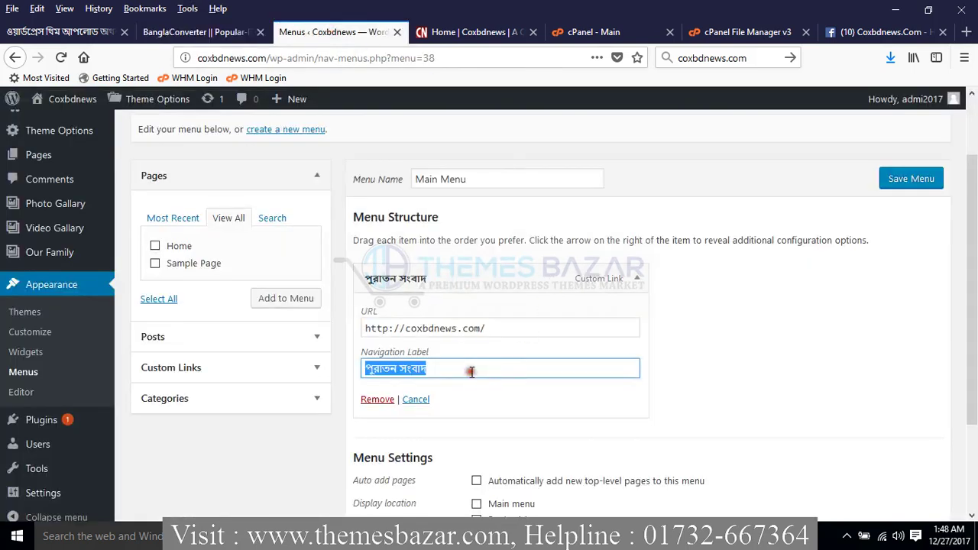
{"action": "key", "text": "ctrl+v"}
{"action": "left_click", "coordinate": [636, 278]}
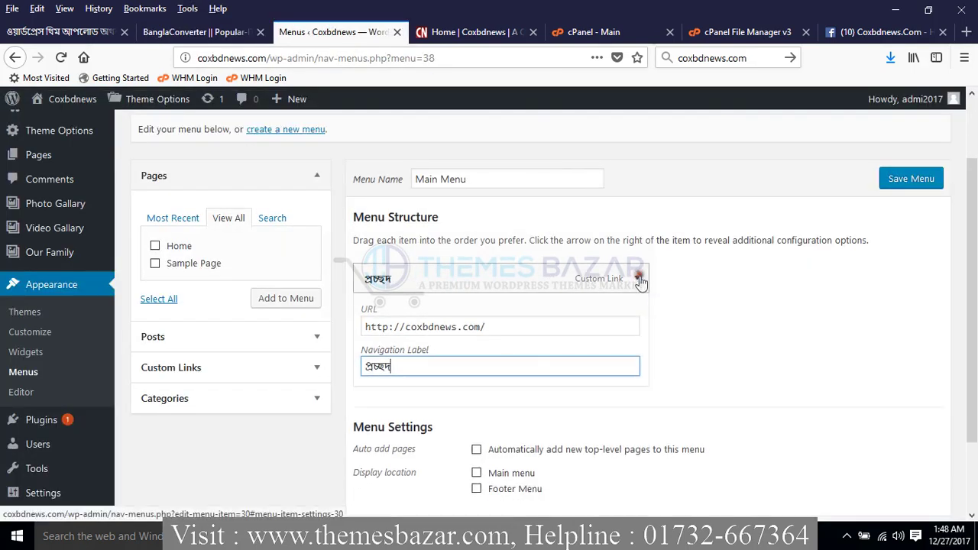
{"action": "scroll", "coordinate": [269, 364], "scroll_direction": "down", "scroll_amount": 1}
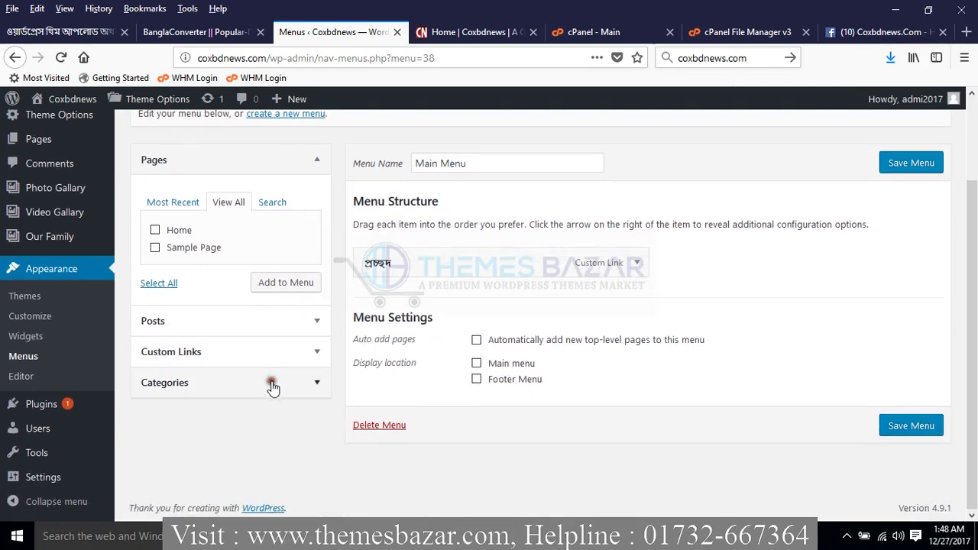
Step: Add every site category to Main Menu from the Categories View All list
{"action": "left_click", "coordinate": [272, 385]}
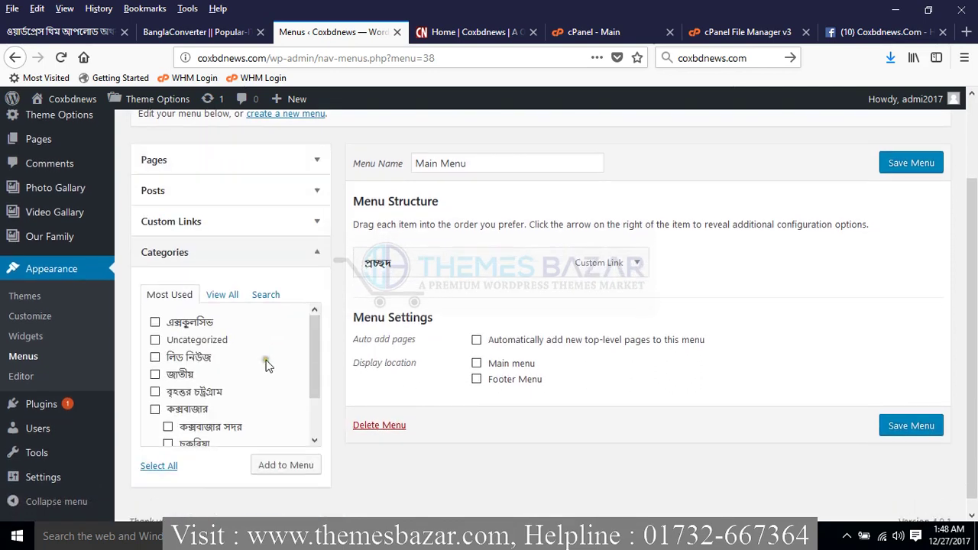
{"action": "left_click", "coordinate": [220, 304]}
{"action": "left_click", "coordinate": [158, 467]}
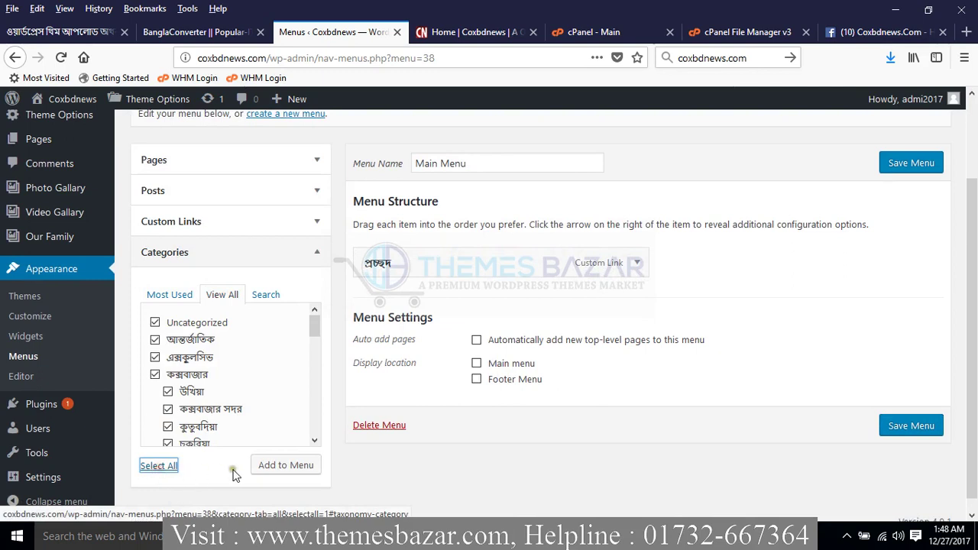
{"action": "left_click", "coordinate": [273, 468]}
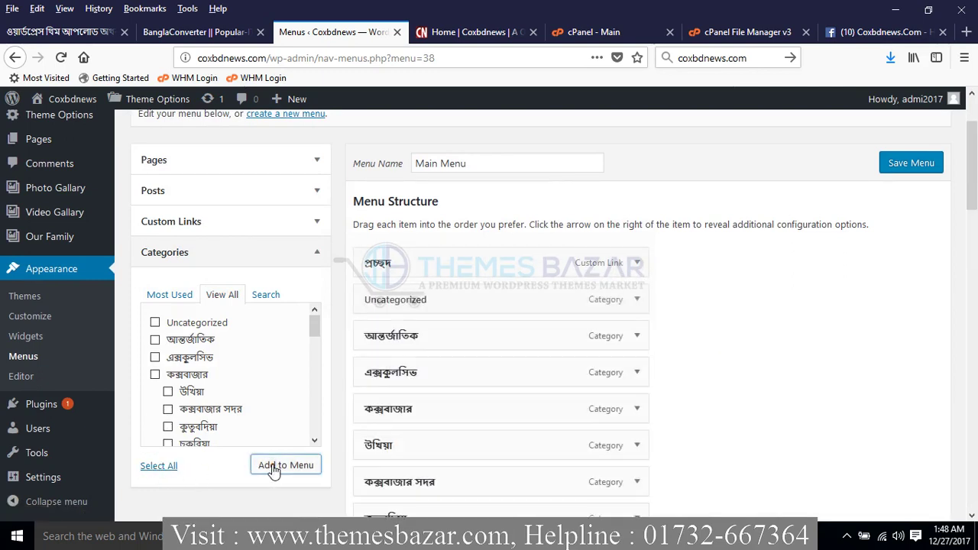
Step: Remove the Uncategorized and এক্সক্লুসিভ items from the menu structure
{"action": "left_click", "coordinate": [639, 302]}
{"action": "left_click", "coordinate": [378, 430]}
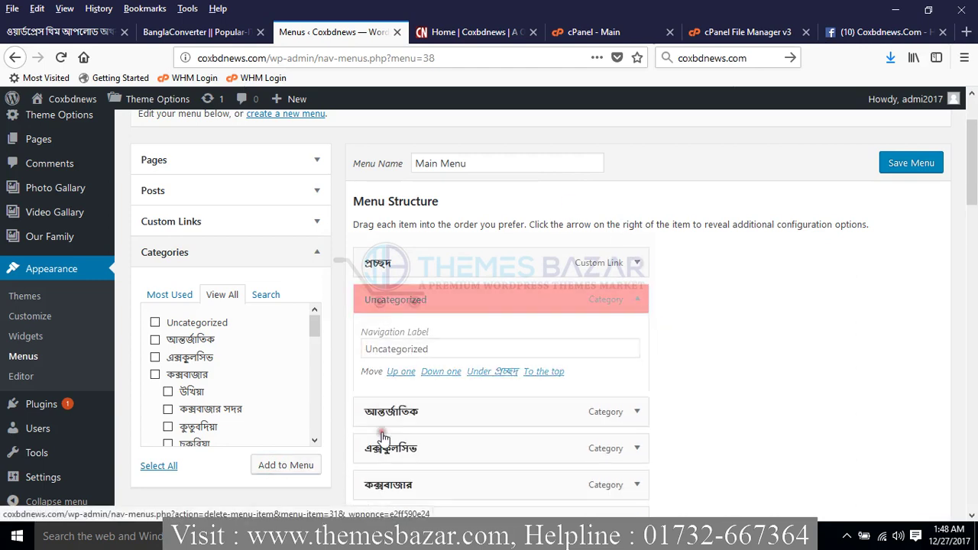
{"action": "scroll", "coordinate": [499, 369], "scroll_direction": "down", "scroll_amount": 1}
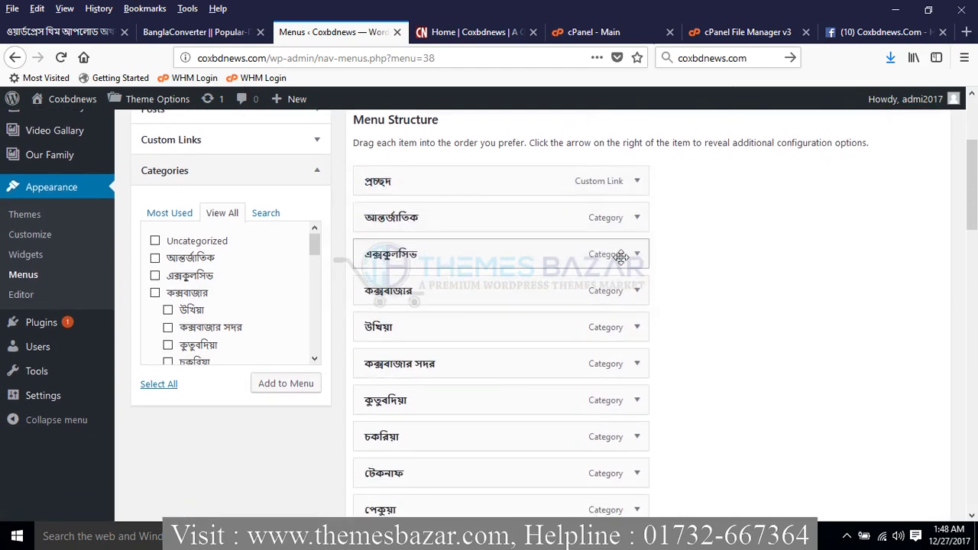
{"action": "left_click", "coordinate": [637, 255]}
{"action": "left_click", "coordinate": [367, 383]}
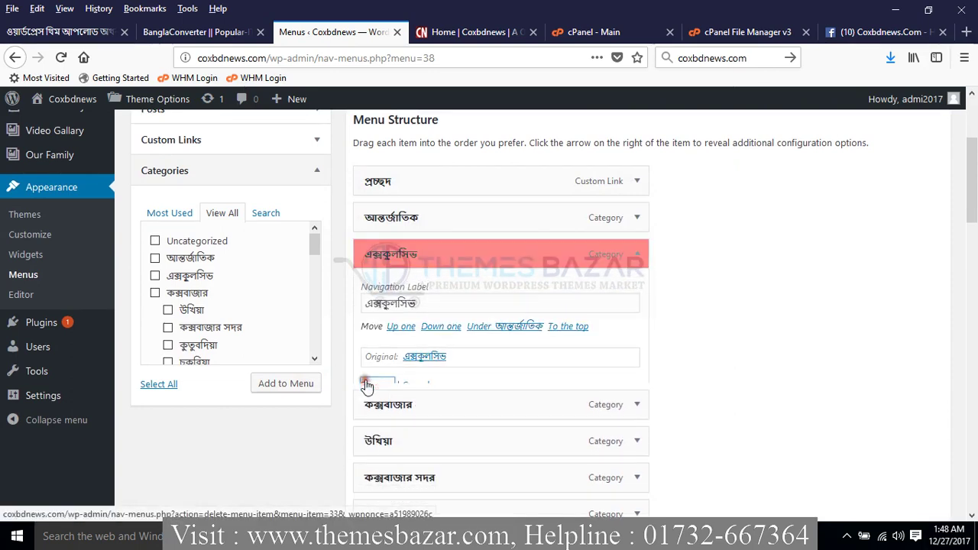
Step: Nest কক্সবাজার সদর, উখিয়া, চকরিয়া, টেকনাফ, পেকুয়া, মহেশখালী and রামু under কক্সবাজার
{"action": "left_click_drag", "start_coordinate": [443, 289], "coordinate": [413, 296]}
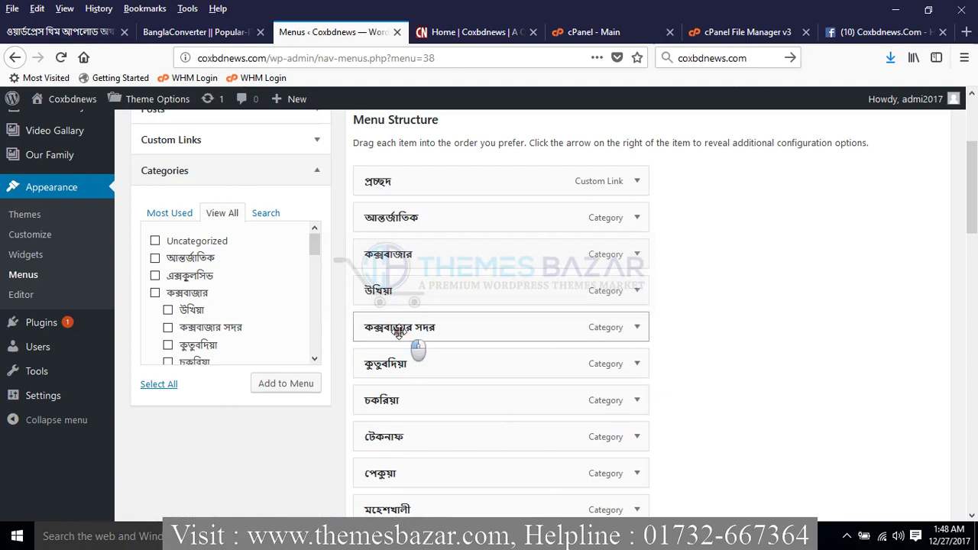
{"action": "left_click_drag", "start_coordinate": [419, 336], "coordinate": [434, 298]}
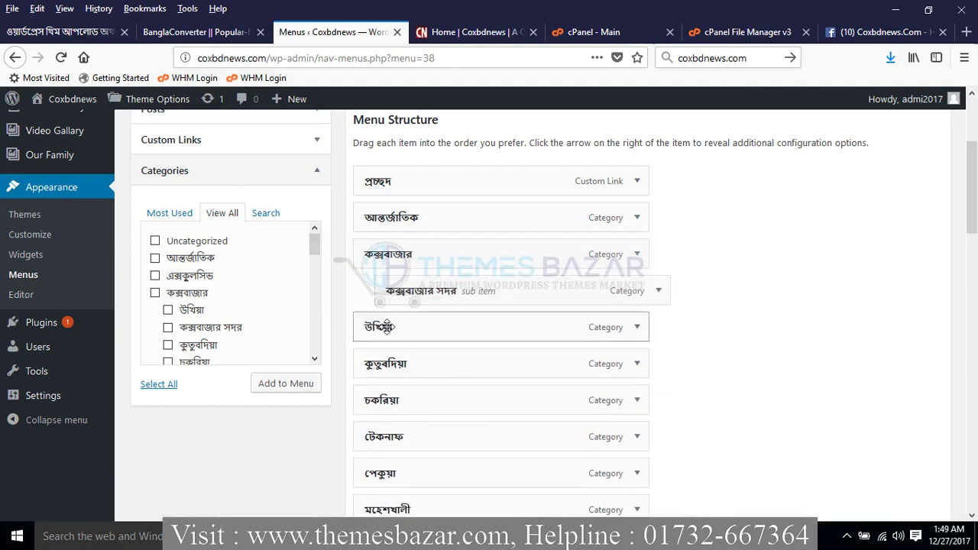
{"action": "left_click_drag", "start_coordinate": [388, 329], "coordinate": [433, 367]}
{"action": "scroll", "coordinate": [387, 332], "scroll_direction": "down", "scroll_amount": 2}
{"action": "left_click_drag", "start_coordinate": [387, 333], "coordinate": [450, 320]}
{"action": "left_click_drag", "start_coordinate": [382, 359], "coordinate": [411, 391]}
{"action": "left_click_drag", "start_coordinate": [390, 425], "coordinate": [461, 430]}
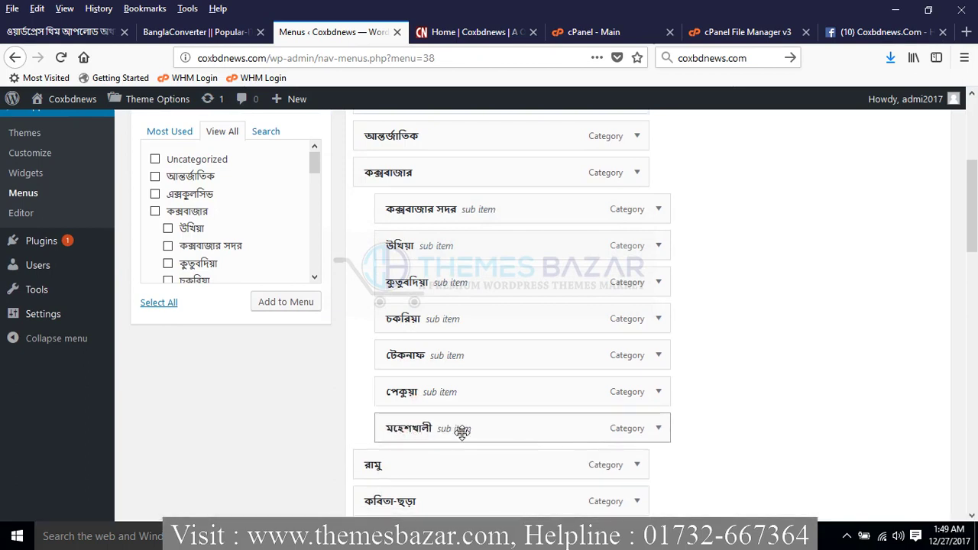
{"action": "scroll", "coordinate": [458, 430], "scroll_direction": "down", "scroll_amount": 2}
{"action": "left_click_drag", "start_coordinate": [394, 384], "coordinate": [447, 407]}
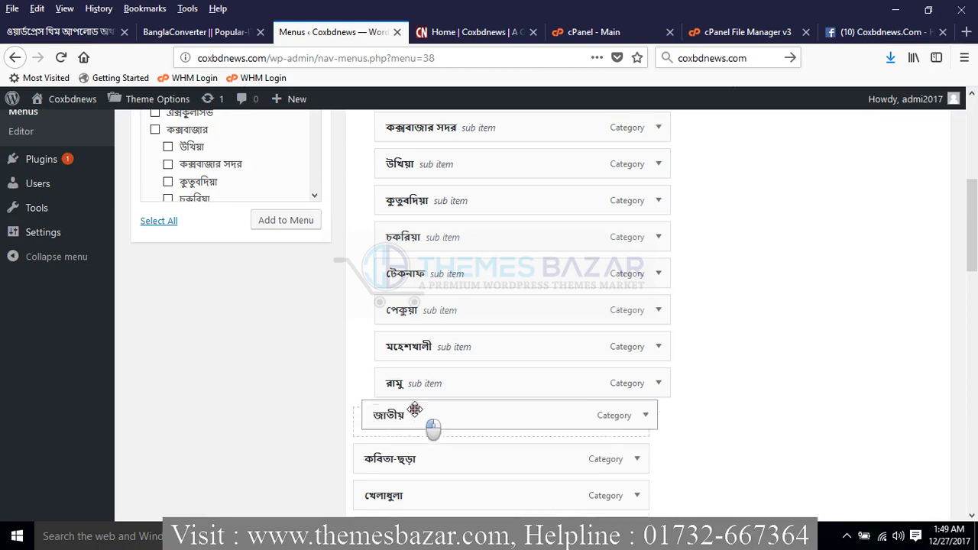
Step: Move জাতীয় up to second place, directly below প্রচ্ছদ
{"action": "left_click_drag", "start_coordinate": [414, 409], "coordinate": [417, 220]}
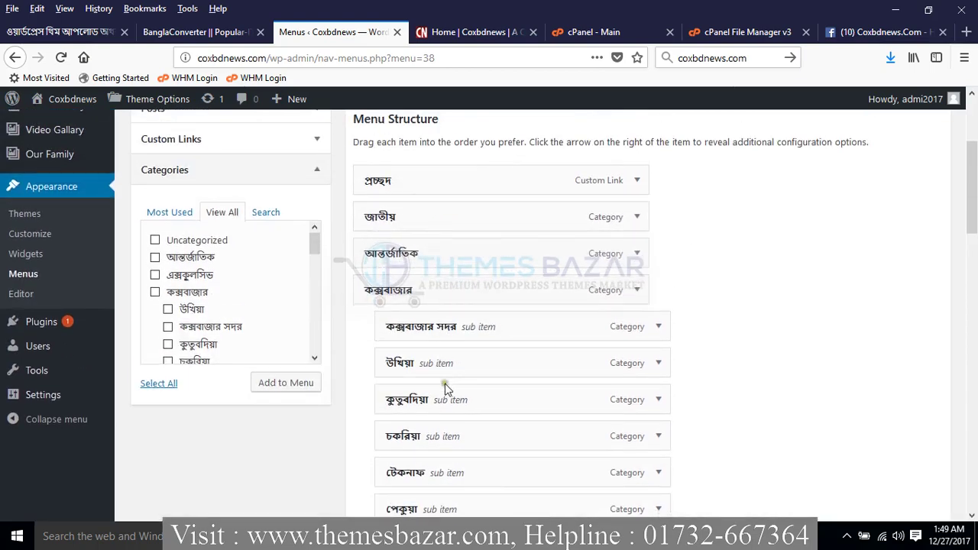
{"action": "scroll", "coordinate": [448, 389], "scroll_direction": "down", "scroll_amount": 2}
{"action": "scroll", "coordinate": [446, 384], "scroll_direction": "up", "scroll_amount": 1}
{"action": "scroll", "coordinate": [539, 380], "scroll_direction": "down", "scroll_amount": 3}
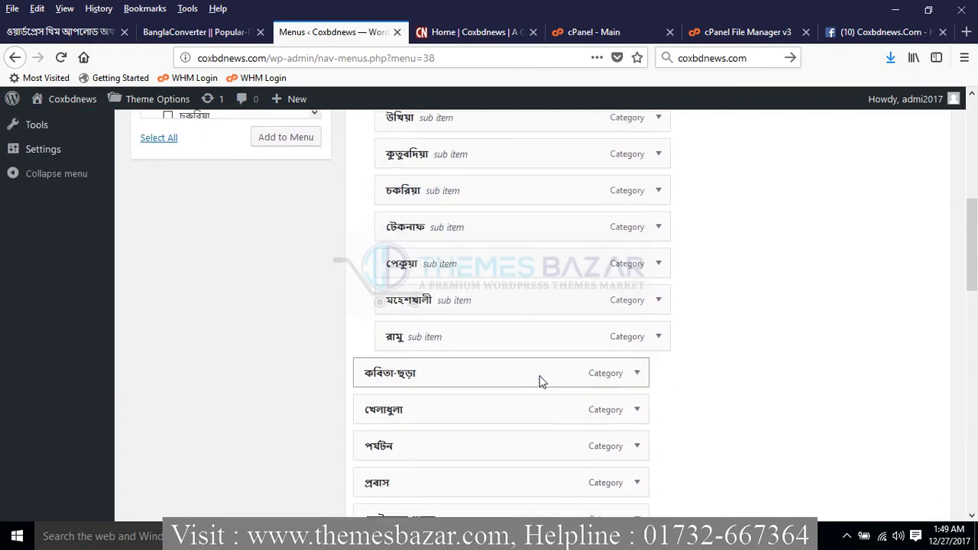
{"action": "scroll", "coordinate": [525, 386], "scroll_direction": "down", "scroll_amount": 7}
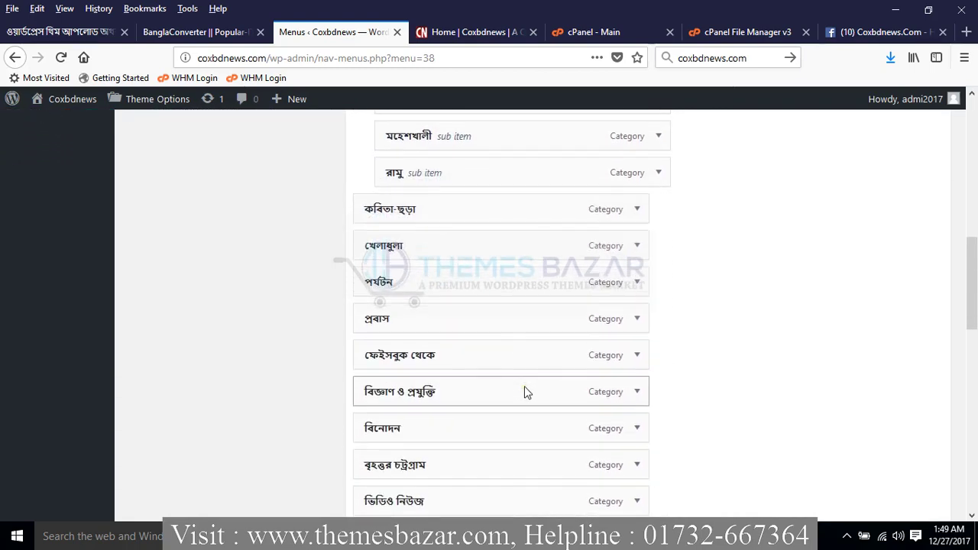
{"action": "scroll", "coordinate": [525, 392], "scroll_direction": "down", "scroll_amount": 2}
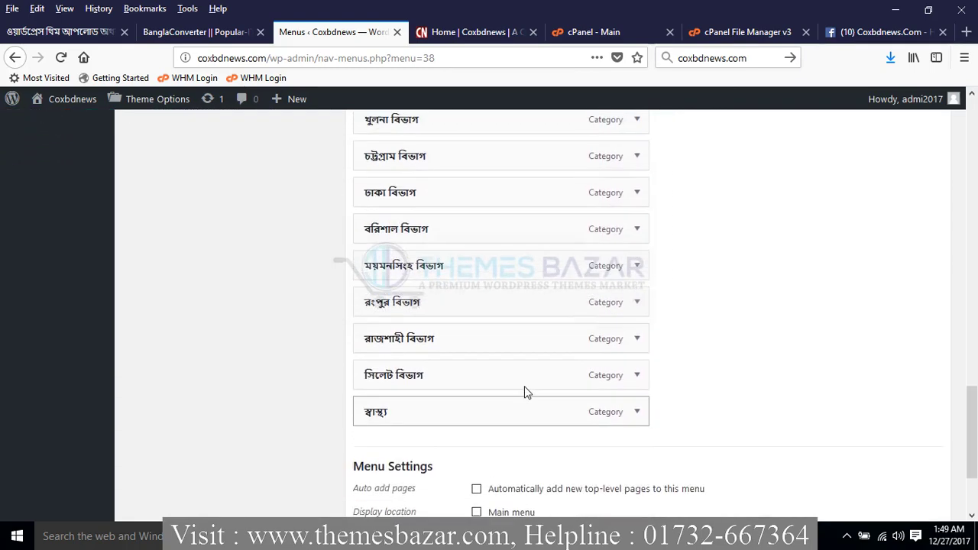
{"action": "scroll", "coordinate": [524, 392], "scroll_direction": "up", "scroll_amount": 2}
Step: Nest the খুলনা, চট্টগ্রাম, ঢাকা, বরিশাল, ময়মনসিংহ and রংপুর বিভাগ items under সারাদেশ
{"action": "left_click_drag", "start_coordinate": [415, 273], "coordinate": [462, 296]}
{"action": "left_click_drag", "start_coordinate": [402, 306], "coordinate": [425, 309]}
{"action": "left_click_drag", "start_coordinate": [410, 346], "coordinate": [421, 344]}
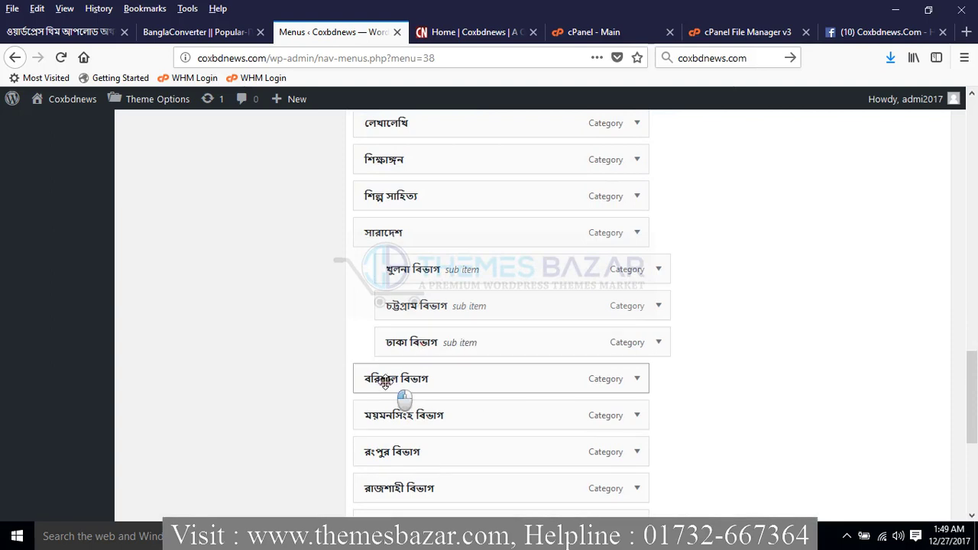
{"action": "left_click_drag", "start_coordinate": [402, 398], "coordinate": [437, 393]}
{"action": "left_click_drag", "start_coordinate": [386, 419], "coordinate": [410, 413]}
{"action": "scroll", "coordinate": [420, 382], "scroll_direction": "down", "scroll_amount": 3}
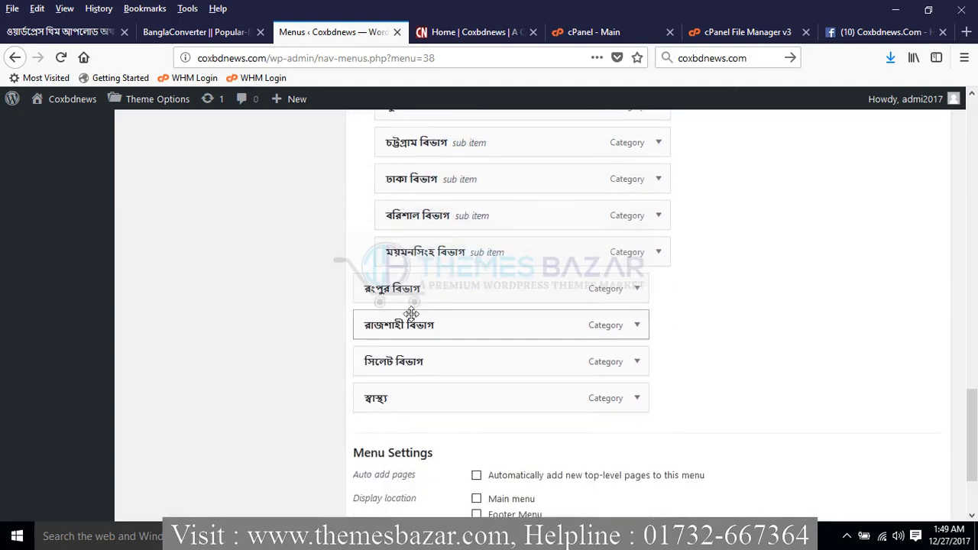
{"action": "left_click_drag", "start_coordinate": [405, 295], "coordinate": [429, 406]}
{"action": "scroll", "coordinate": [502, 405], "scroll_direction": "up", "scroll_amount": 6}
{"action": "scroll", "coordinate": [430, 406], "scroll_direction": "up", "scroll_amount": 8}
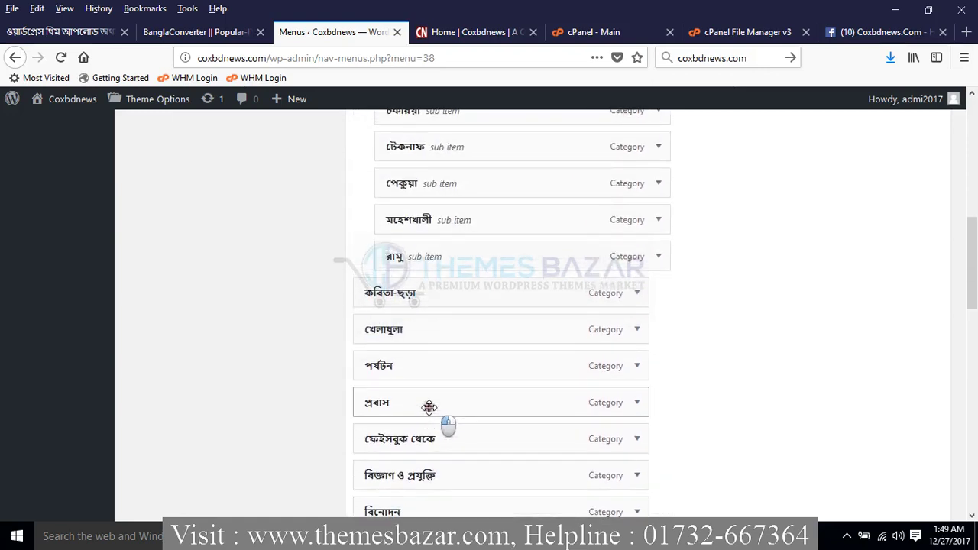
{"action": "scroll", "coordinate": [429, 406], "scroll_direction": "up", "scroll_amount": 3}
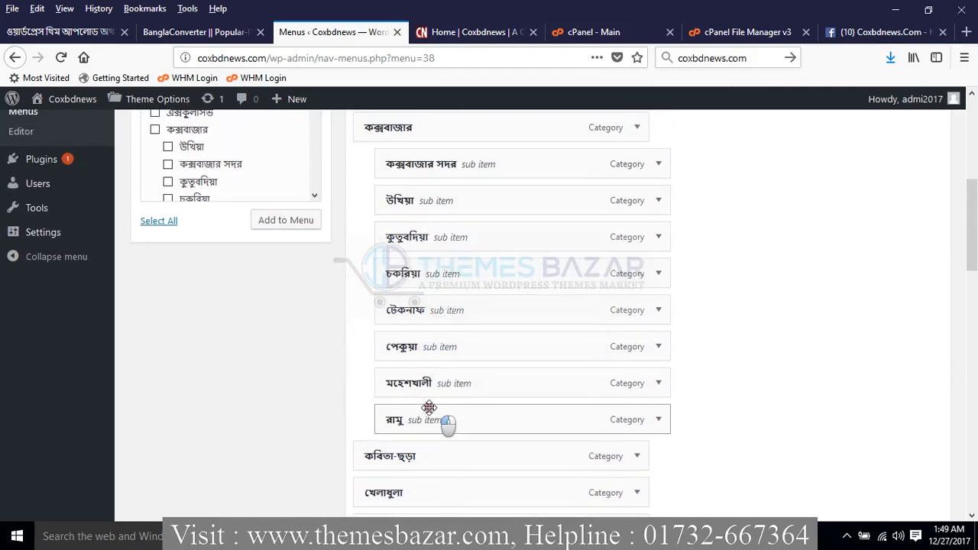
Step: Move সারাদেশ and বৃহত্তর চট্টগ্রাম above কক্সবাজার in the menu structure
{"action": "scroll", "coordinate": [429, 407], "scroll_direction": "up", "scroll_amount": 2}
{"action": "left_click_drag", "start_coordinate": [429, 407], "coordinate": [435, 209]}
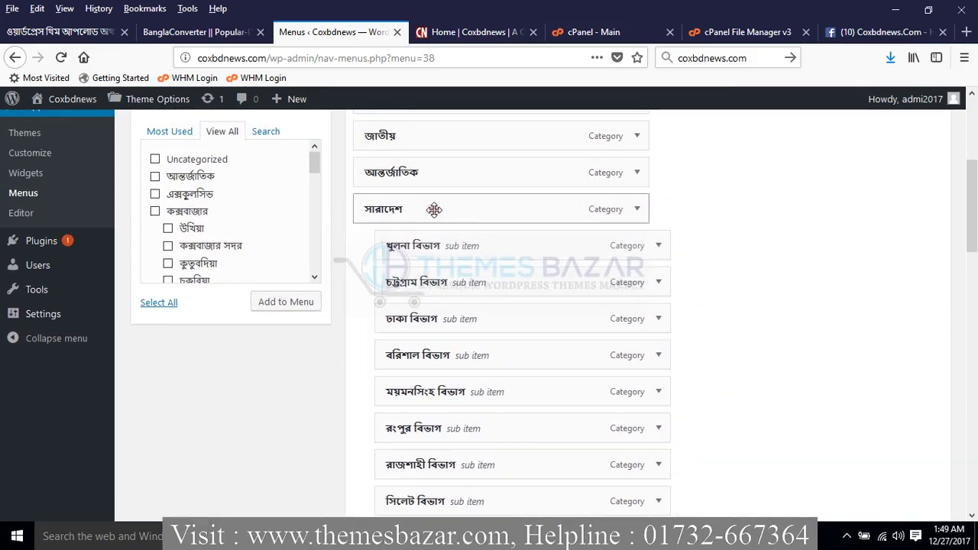
{"action": "scroll", "coordinate": [563, 293], "scroll_direction": "down", "scroll_amount": 6}
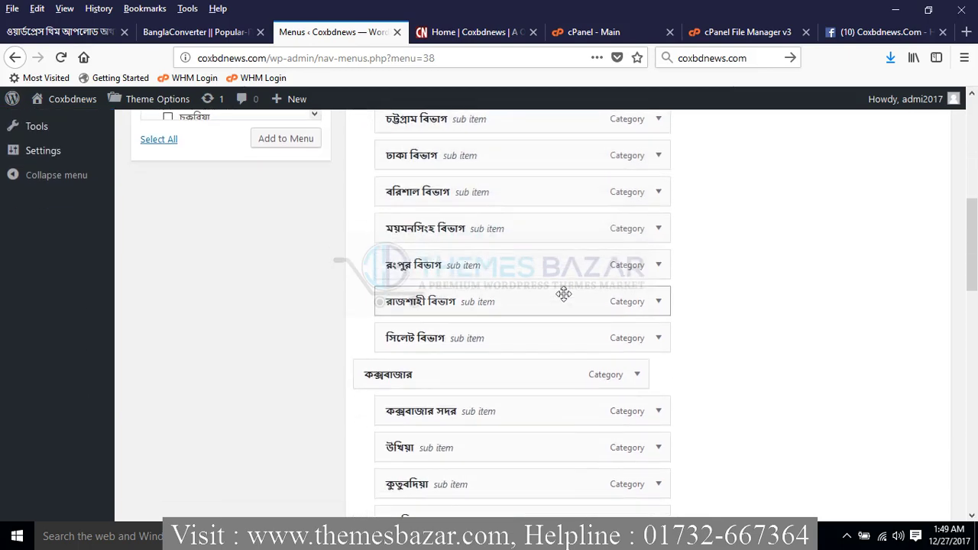
{"action": "scroll", "coordinate": [526, 382], "scroll_direction": "down", "scroll_amount": 8}
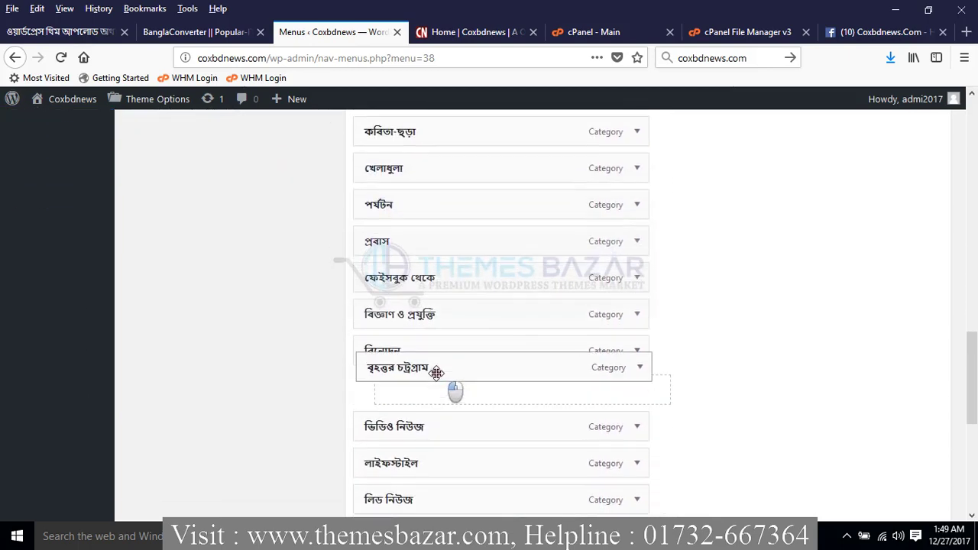
{"action": "scroll", "coordinate": [435, 374], "scroll_direction": "up", "scroll_amount": 9}
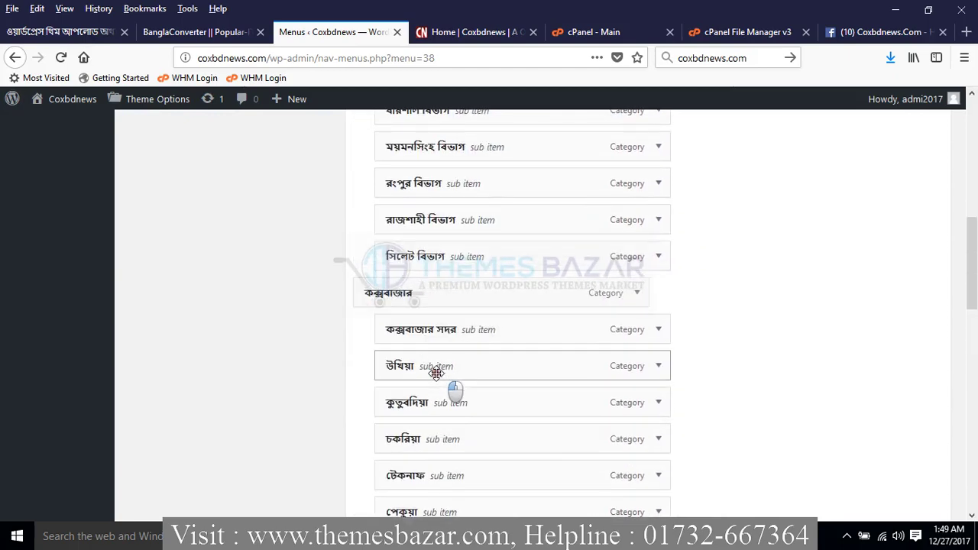
{"action": "mouse_move", "coordinate": [433, 293]}
{"action": "left_mouse_down"}
{"action": "mouse_move", "coordinate": [445, 290]}
{"action": "mouse_move", "coordinate": [435, 305]}
{"action": "left_mouse_up"}
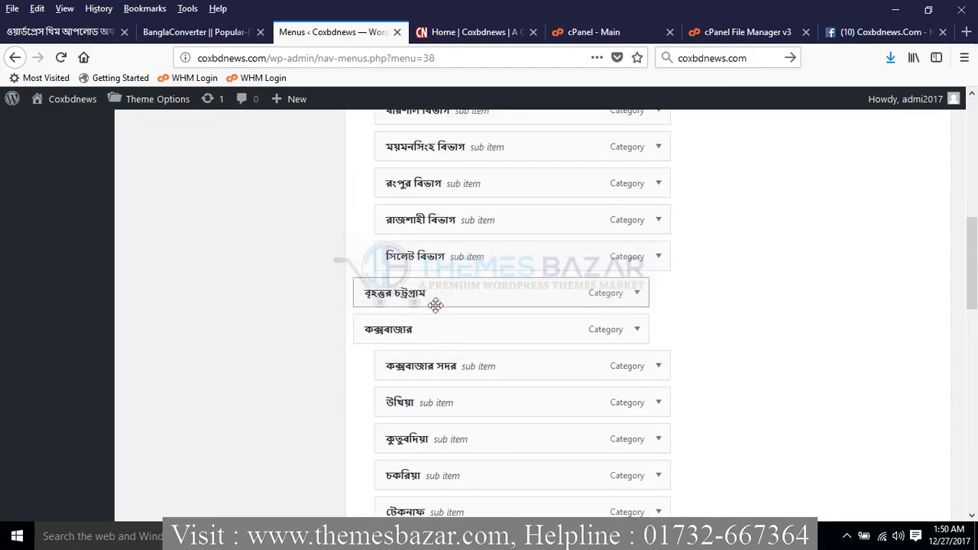
Step: Move খেলাধুলা above কবিতা-ছড়া, then বিনোদন and লাইফস্টাইল up after it
{"action": "scroll", "coordinate": [536, 337], "scroll_direction": "down", "scroll_amount": 2}
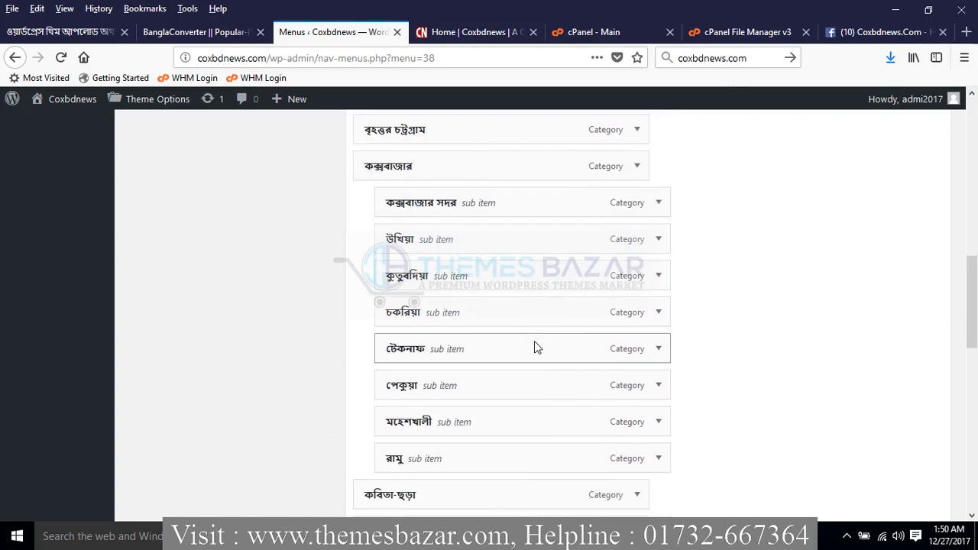
{"action": "scroll", "coordinate": [536, 344], "scroll_direction": "down", "scroll_amount": 2}
{"action": "scroll", "coordinate": [535, 352], "scroll_direction": "down", "scroll_amount": 2}
{"action": "left_click_drag", "start_coordinate": [536, 348], "coordinate": [435, 263]}
{"action": "left_click_drag", "start_coordinate": [416, 457], "coordinate": [448, 317]}
{"action": "scroll", "coordinate": [475, 379], "scroll_direction": "down", "scroll_amount": 1}
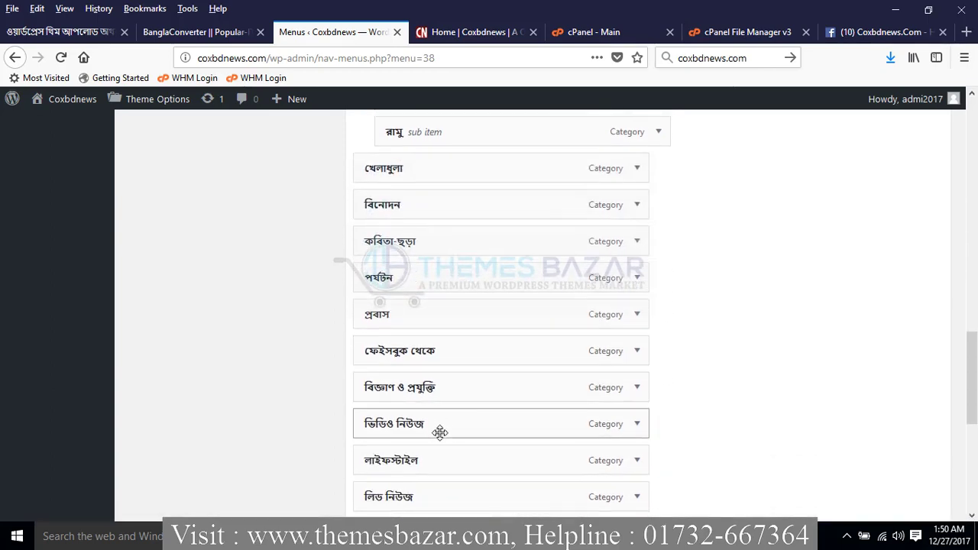
{"action": "left_click_drag", "start_coordinate": [419, 458], "coordinate": [422, 245]}
Step: Remove the লিড নিউজ item from the Main Menu
{"action": "scroll", "coordinate": [422, 245], "scroll_direction": "down", "scroll_amount": 2}
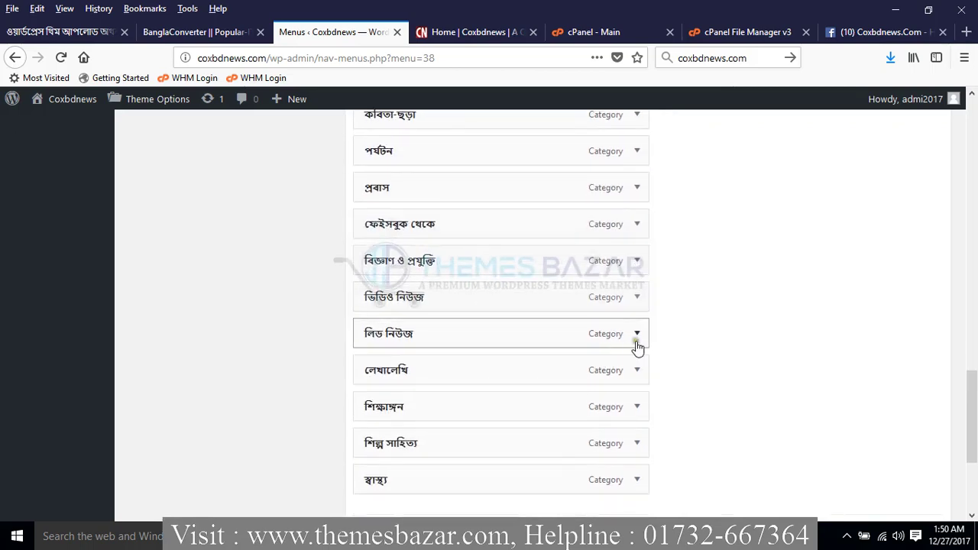
{"action": "left_click", "coordinate": [637, 342]}
{"action": "scroll", "coordinate": [636, 345], "scroll_direction": "down", "scroll_amount": 2}
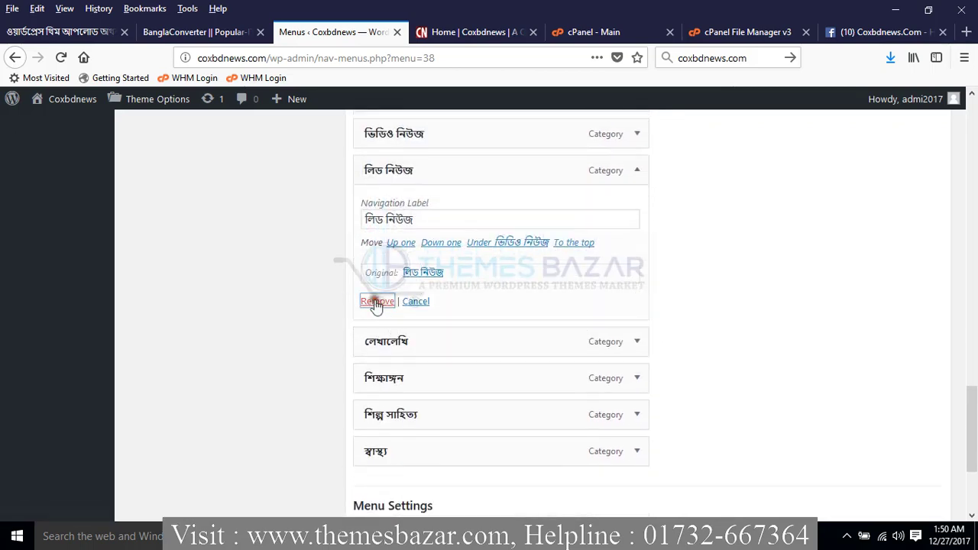
{"action": "left_click", "coordinate": [376, 302]}
{"action": "scroll", "coordinate": [526, 374], "scroll_direction": "up", "scroll_amount": 2}
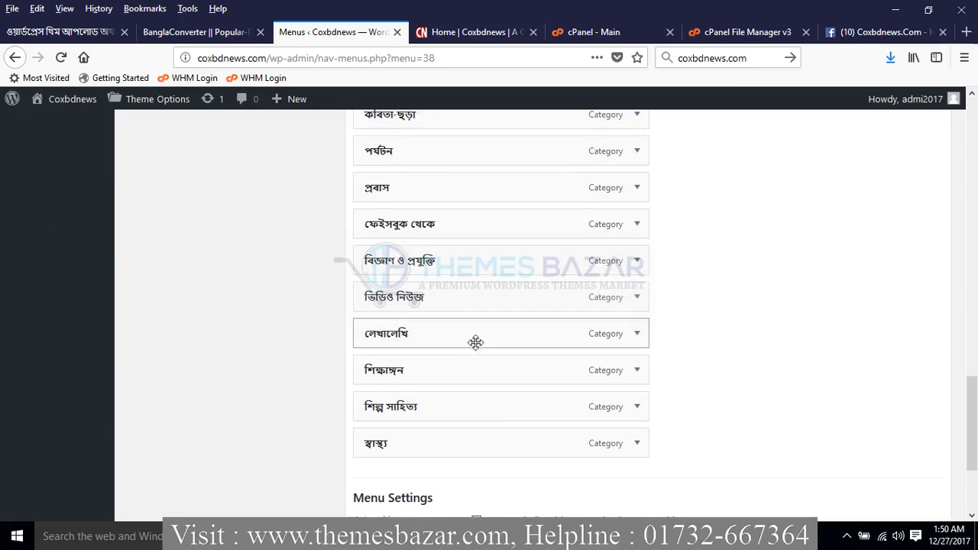
{"action": "scroll", "coordinate": [474, 343], "scroll_direction": "up", "scroll_amount": 2}
{"action": "scroll", "coordinate": [631, 376], "scroll_direction": "down", "scroll_amount": 4}
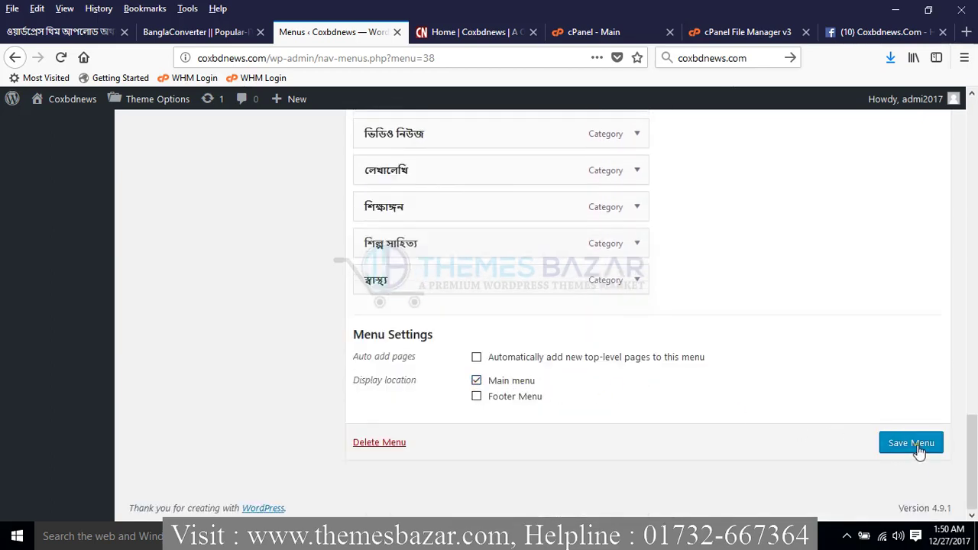
Step: Save the Main Menu and reload the Coxbdnews home page to check its navigation bar
{"action": "left_click", "coordinate": [478, 32]}
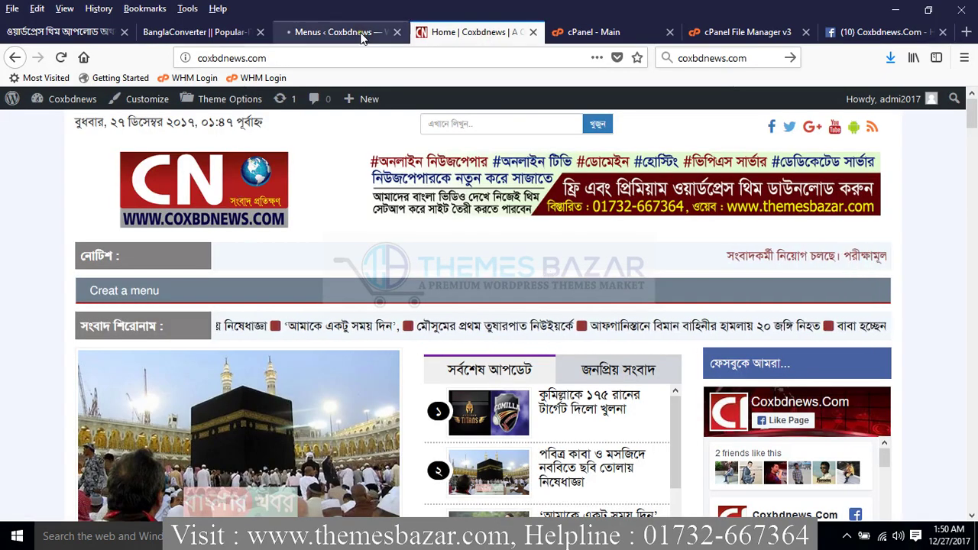
{"action": "left_click", "coordinate": [335, 32]}
{"action": "left_click", "coordinate": [460, 39]}
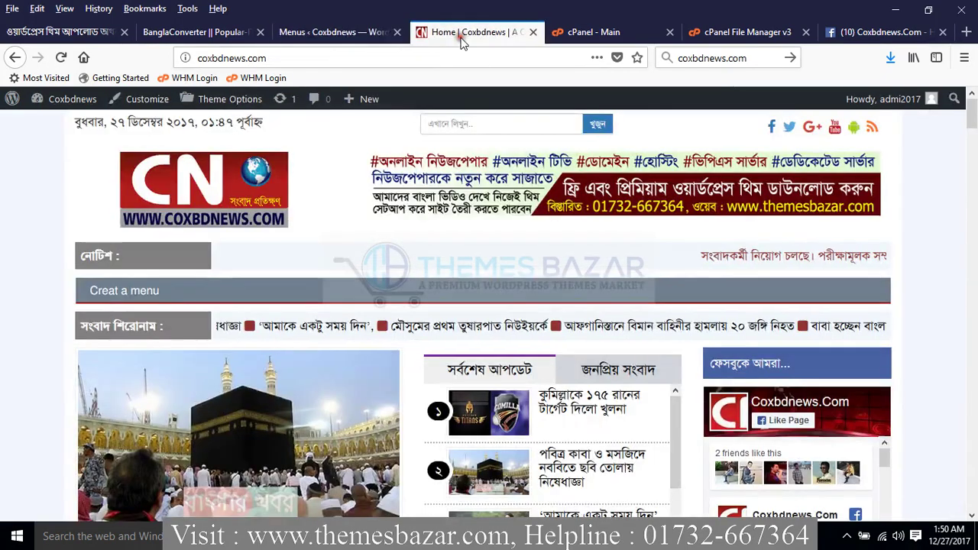
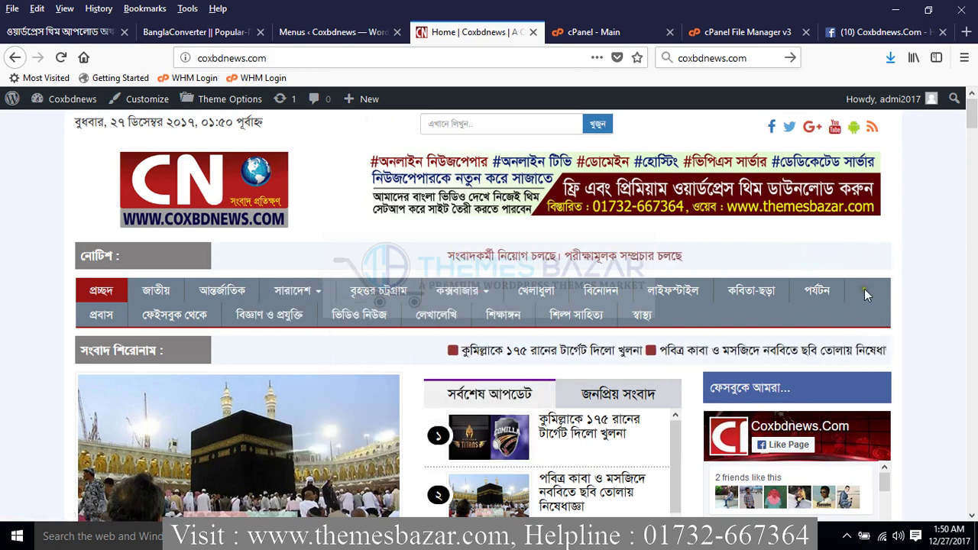
Step: Add a custom link অন্যান্য with URL # to the end of the Main Menu
{"action": "left_click", "coordinate": [334, 34]}
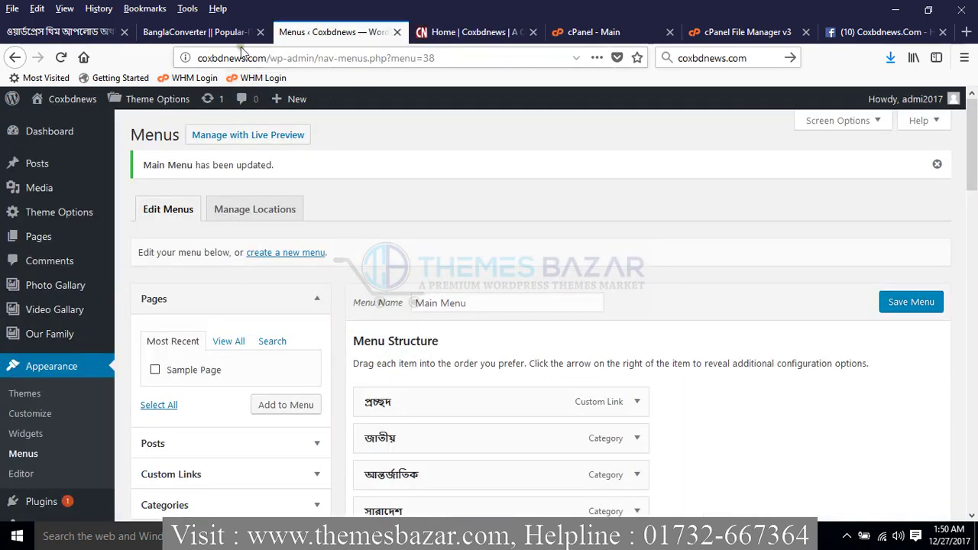
{"action": "left_click", "coordinate": [198, 32]}
{"action": "scroll", "coordinate": [490, 284], "scroll_direction": "down", "scroll_amount": 1}
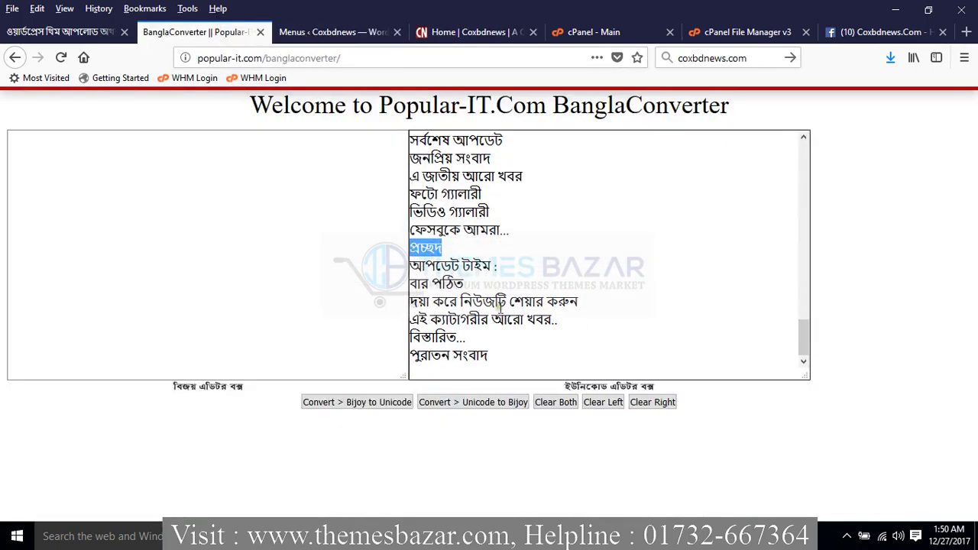
{"action": "scroll", "coordinate": [482, 305], "scroll_direction": "up", "scroll_amount": 4}
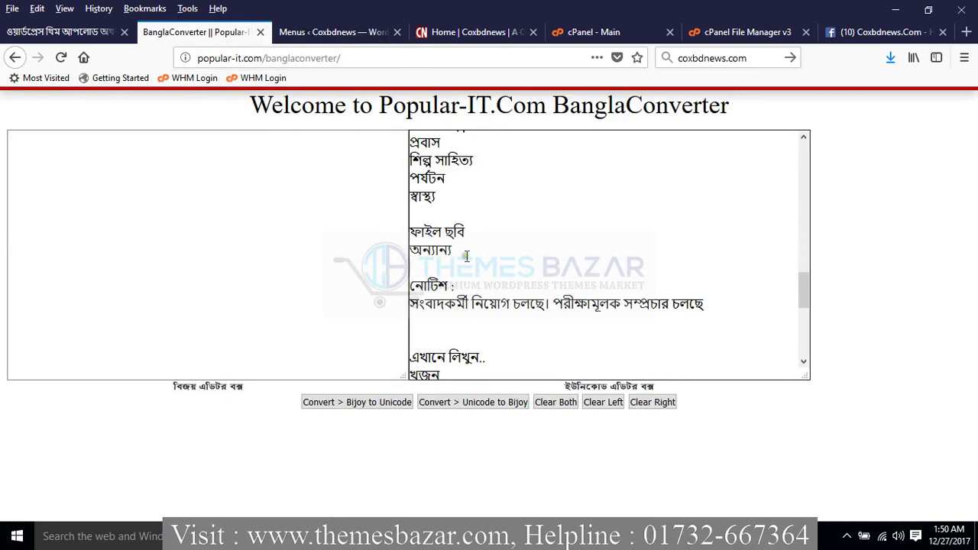
{"action": "left_click", "coordinate": [375, 255]}
{"action": "left_click", "coordinate": [337, 34]}
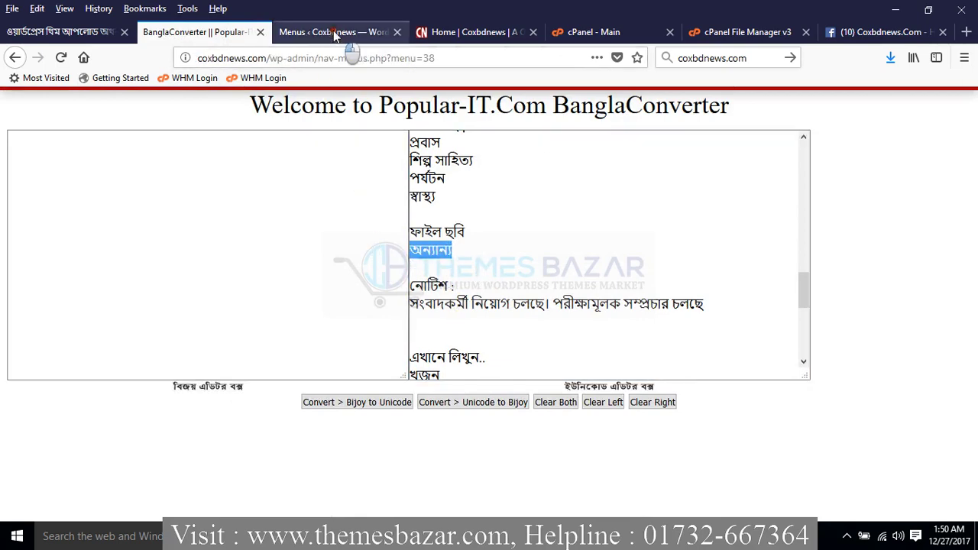
{"action": "scroll", "coordinate": [323, 328], "scroll_direction": "down", "scroll_amount": 3}
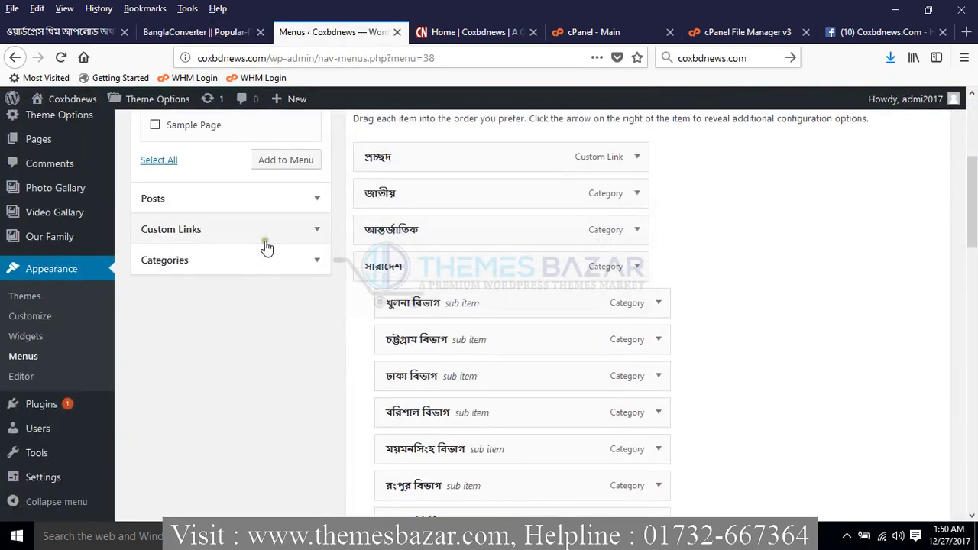
{"action": "scroll", "coordinate": [237, 314], "scroll_direction": "up", "scroll_amount": 2}
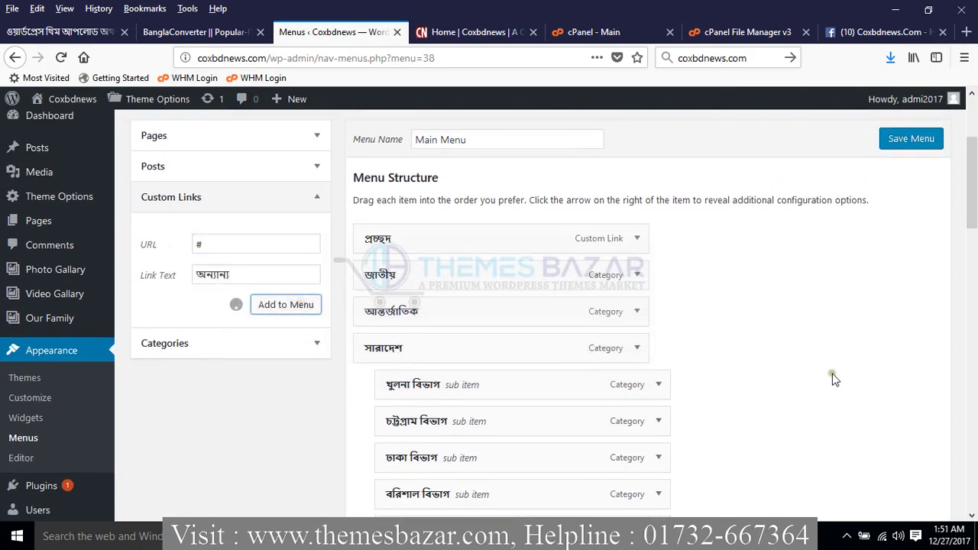
{"action": "scroll", "coordinate": [835, 380], "scroll_direction": "down", "scroll_amount": 12}
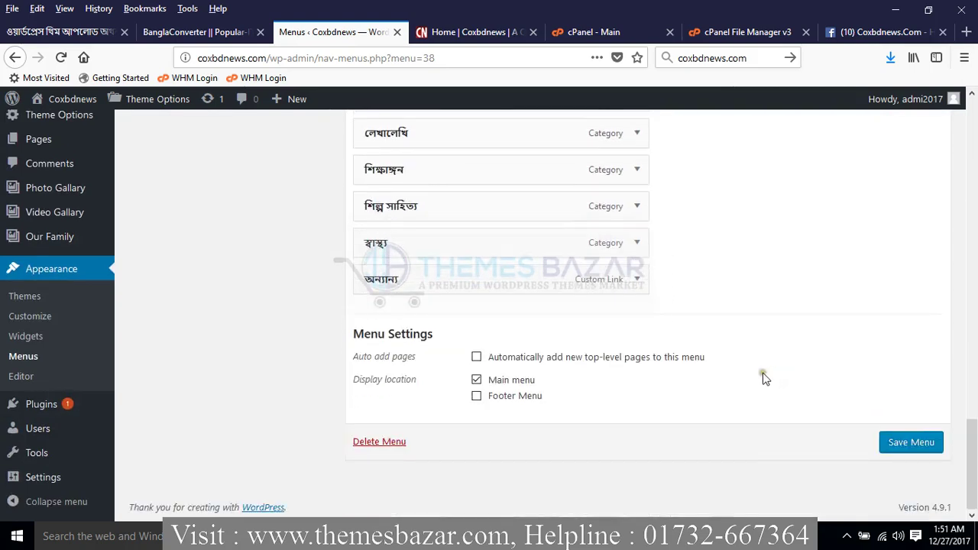
{"action": "scroll", "coordinate": [546, 374], "scroll_direction": "up", "scroll_amount": 2}
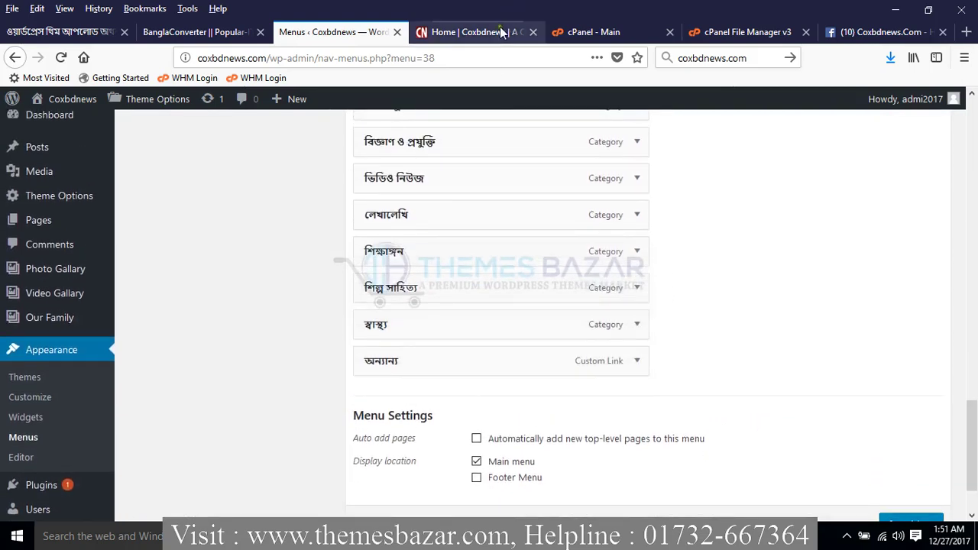
{"action": "left_click", "coordinate": [501, 32]}
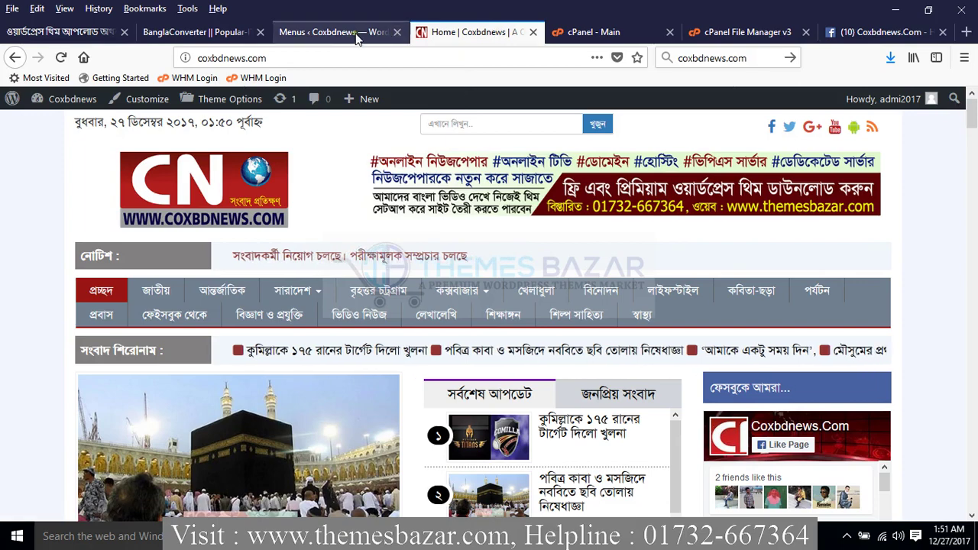
Step: Move অন্যান্য above পর্যটন and nest পর্যটন under it
{"action": "left_click", "coordinate": [357, 35]}
{"action": "scroll", "coordinate": [426, 426], "scroll_direction": "up", "scroll_amount": 4}
{"action": "scroll", "coordinate": [438, 447], "scroll_direction": "down", "scroll_amount": 1}
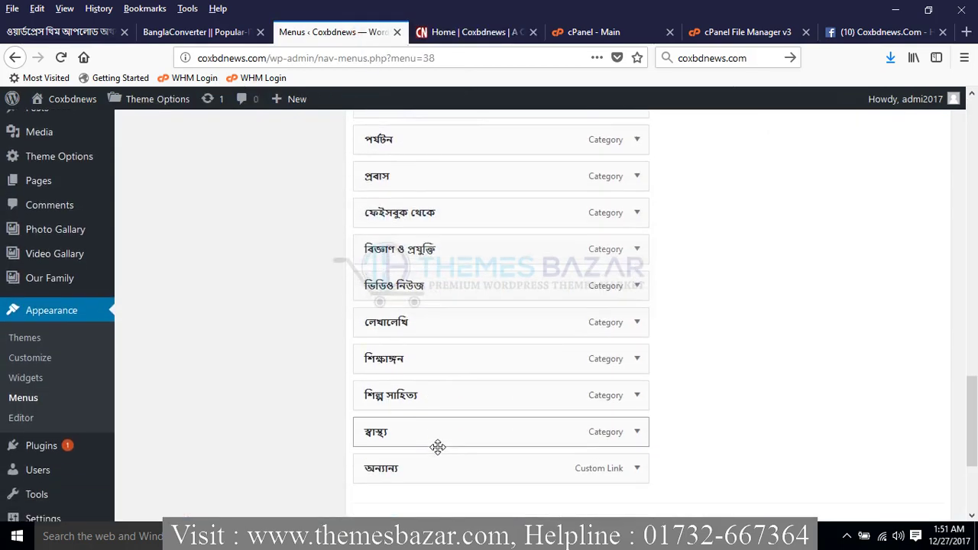
{"action": "scroll", "coordinate": [437, 448], "scroll_direction": "down", "scroll_amount": 1}
{"action": "left_click_drag", "start_coordinate": [420, 439], "coordinate": [428, 277]}
{"action": "left_click_drag", "start_coordinate": [396, 309], "coordinate": [405, 345]}
Step: Nest প্রবাস through স্বাস্থ্য (eight categories) as sub-items under অন্যান্য
{"action": "left_click_drag", "start_coordinate": [400, 402], "coordinate": [420, 382]}
{"action": "scroll", "coordinate": [424, 355], "scroll_direction": "down", "scroll_amount": 2}
{"action": "left_click_drag", "start_coordinate": [392, 345], "coordinate": [418, 374]}
{"action": "scroll", "coordinate": [418, 374], "scroll_direction": "down", "scroll_amount": 2}
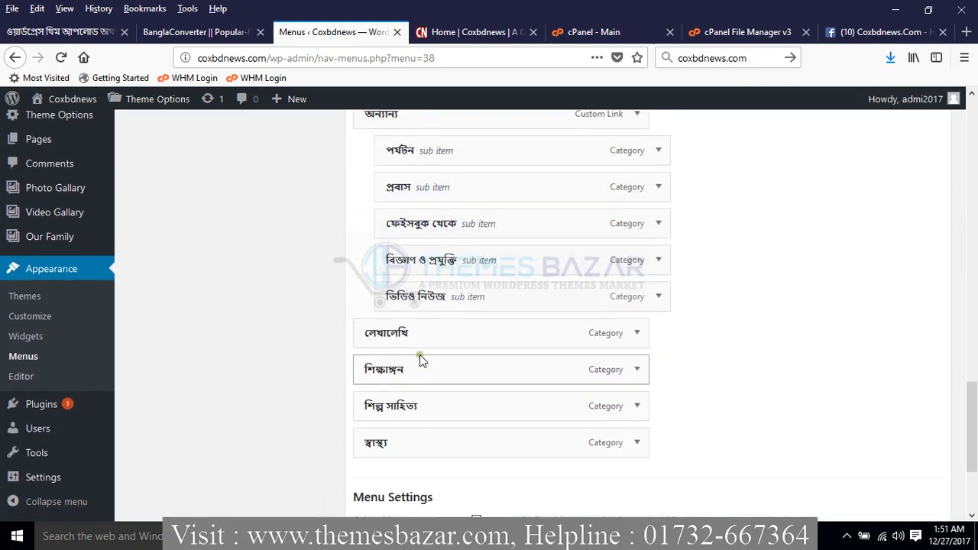
{"action": "left_click_drag", "start_coordinate": [418, 337], "coordinate": [439, 336]}
{"action": "left_click_drag", "start_coordinate": [404, 378], "coordinate": [431, 374]}
{"action": "left_click_drag", "start_coordinate": [388, 403], "coordinate": [415, 408]}
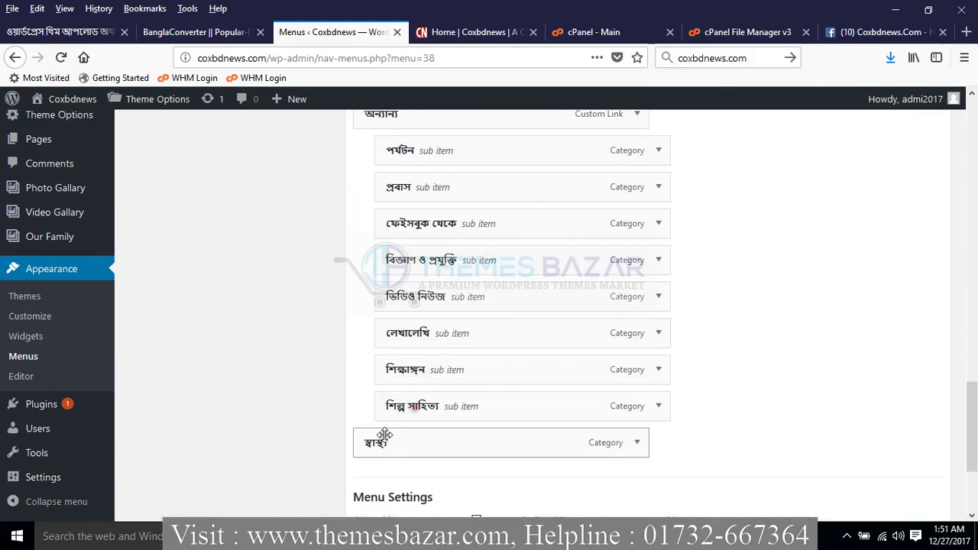
{"action": "left_click_drag", "start_coordinate": [376, 441], "coordinate": [414, 443]}
Step: Save the rearranged main menu and view the homepage
{"action": "scroll", "coordinate": [898, 505], "scroll_direction": "down", "scroll_amount": 4}
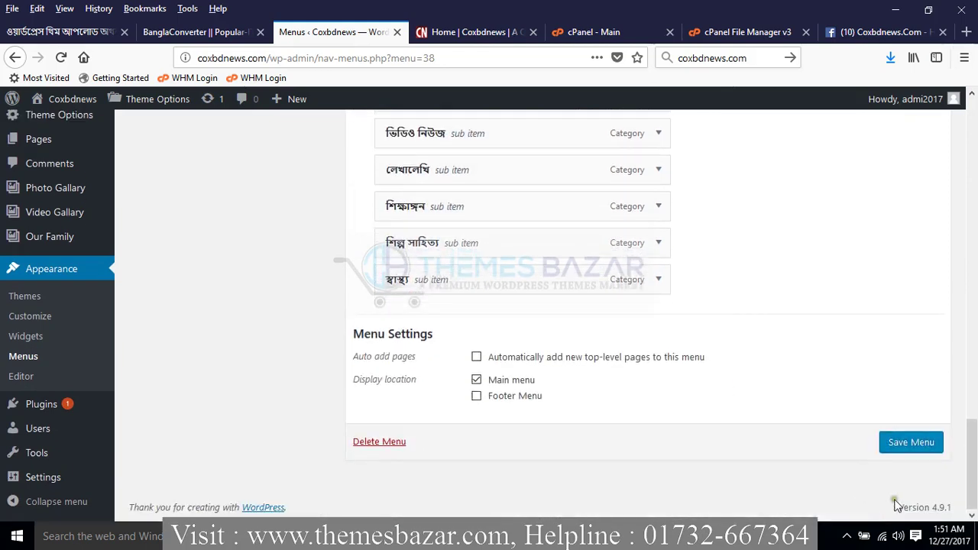
{"action": "left_click", "coordinate": [912, 451]}
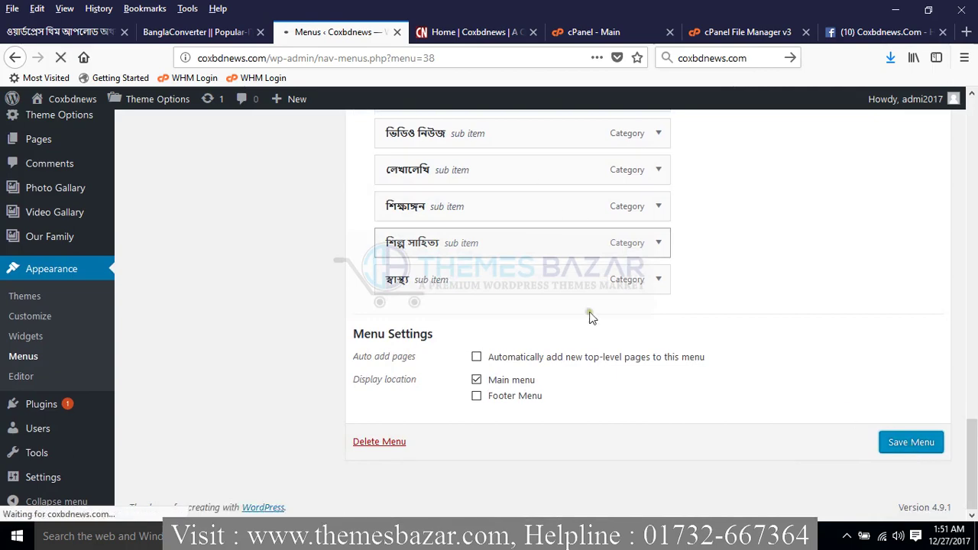
{"action": "scroll", "coordinate": [590, 318], "scroll_direction": "up", "scroll_amount": 9}
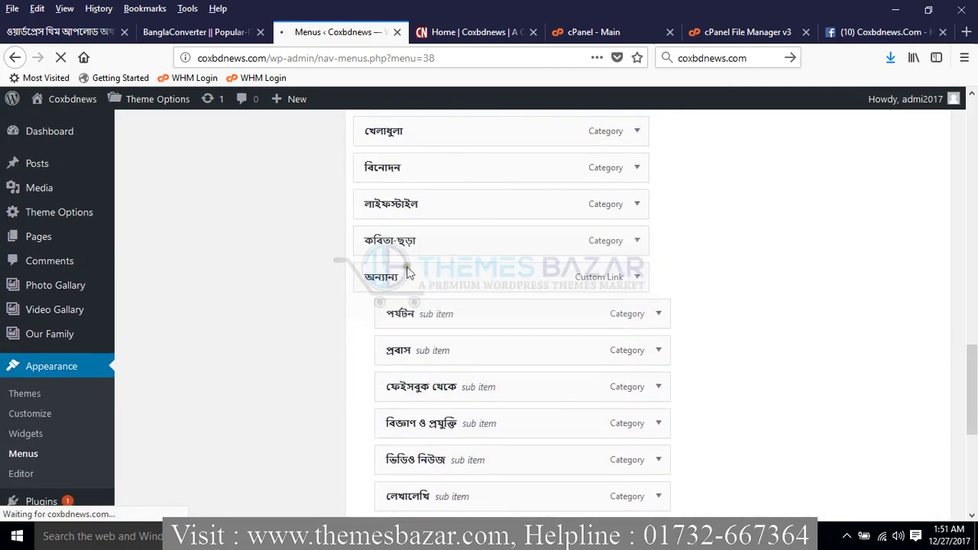
{"action": "left_click", "coordinate": [458, 34]}
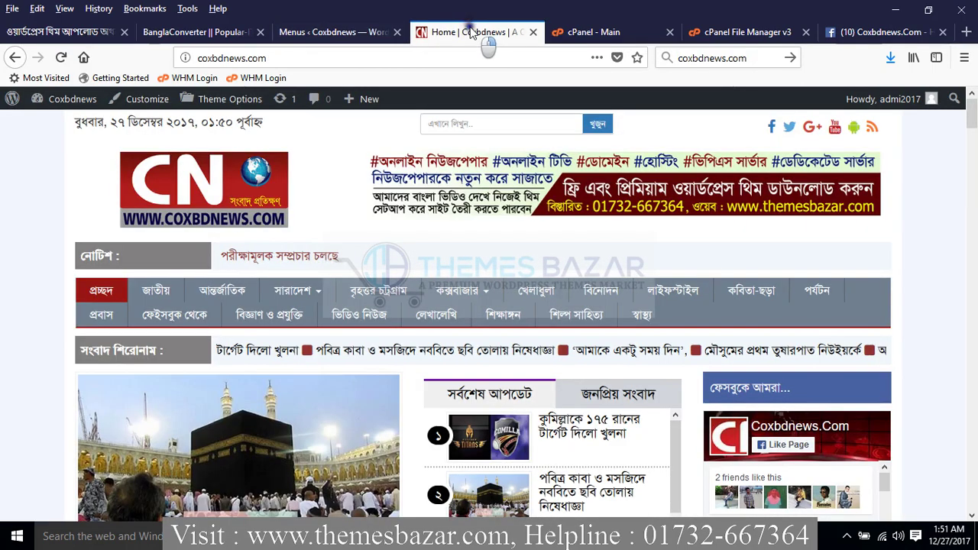
Step: Reload the homepage and confirm অন্যান্য drops down with its nine categories
{"action": "right_click", "coordinate": [475, 34]}
{"action": "left_click", "coordinate": [516, 39]}
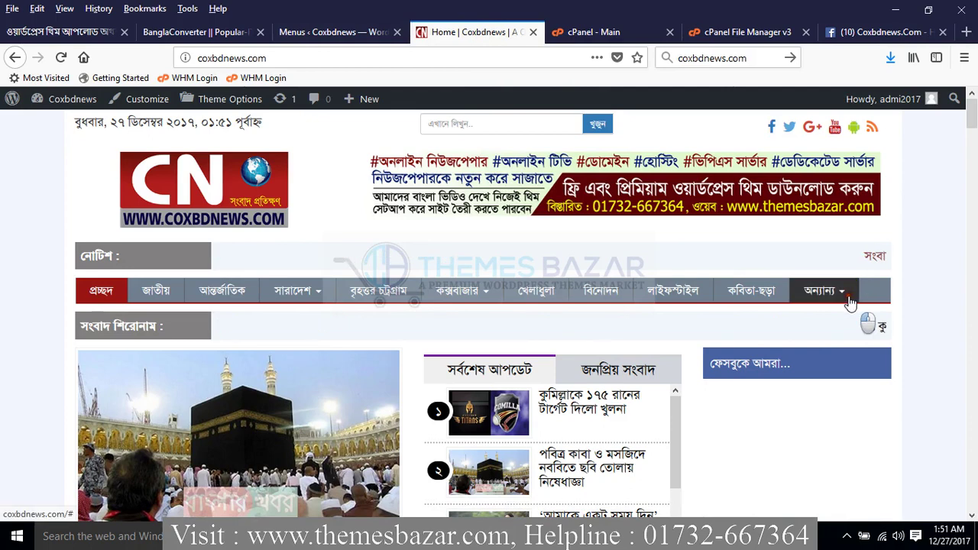
{"action": "mouse_move", "coordinate": [850, 302]}
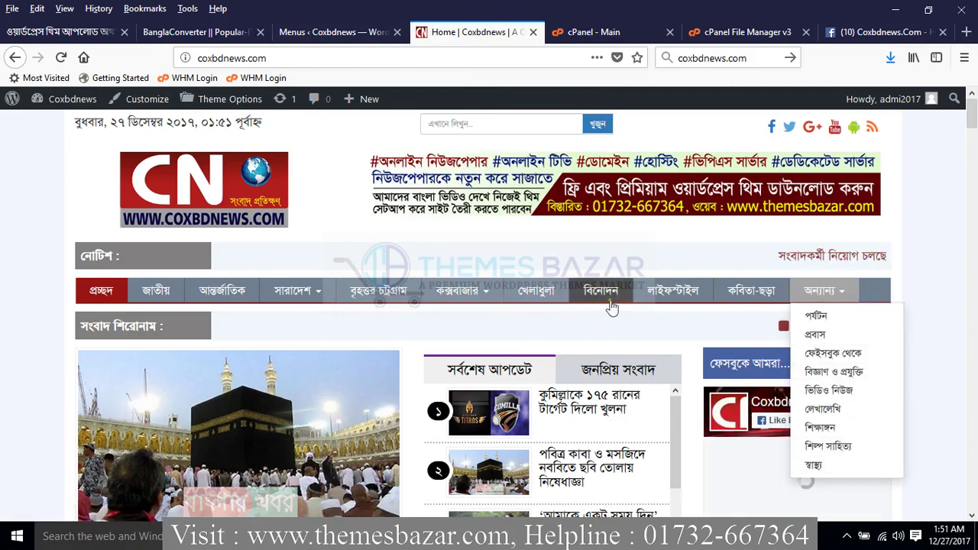
{"action": "mouse_move", "coordinate": [489, 294]}
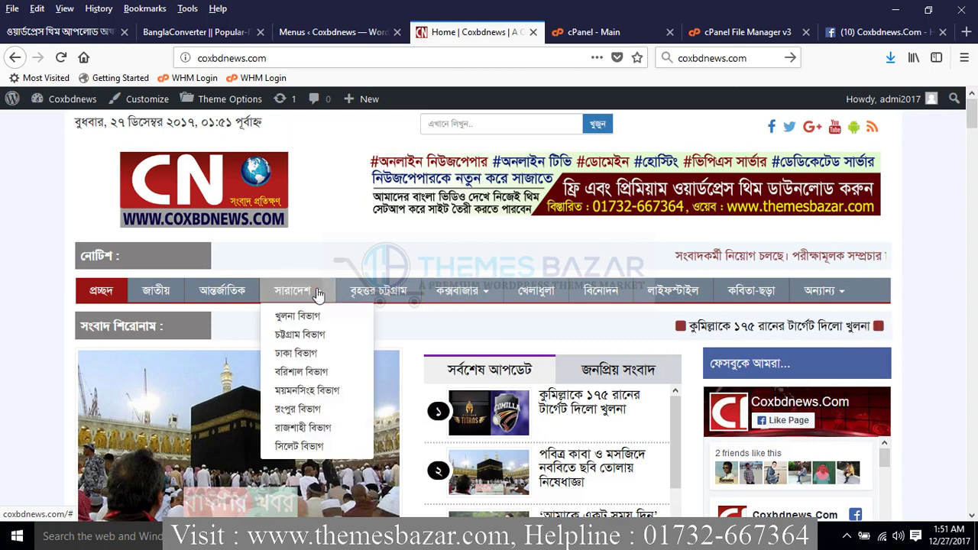
{"action": "left_click", "coordinate": [315, 32]}
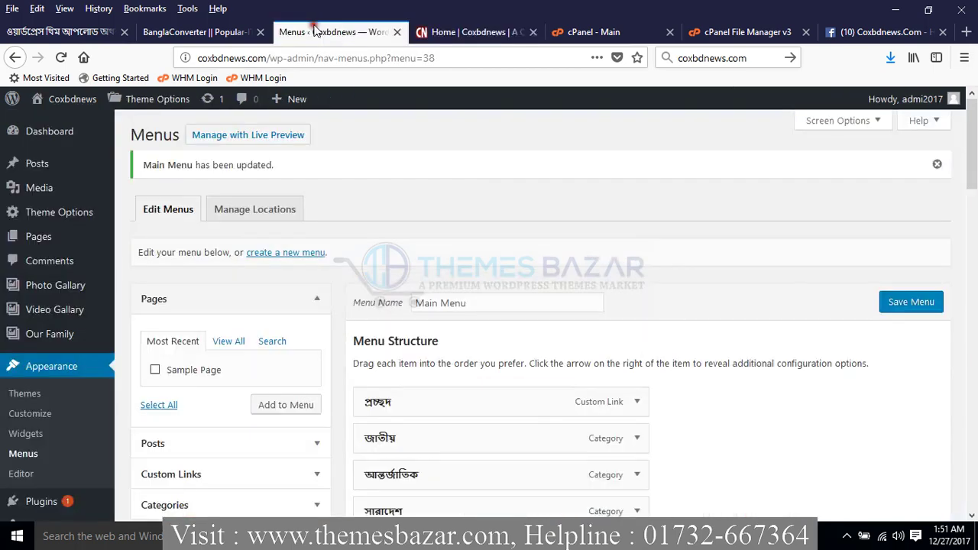
Step: Move আন্তর্জাতিক to a top-level item after কক্সবাজার's sub-items and save the menu
{"action": "scroll", "coordinate": [555, 311], "scroll_direction": "down", "scroll_amount": 3}
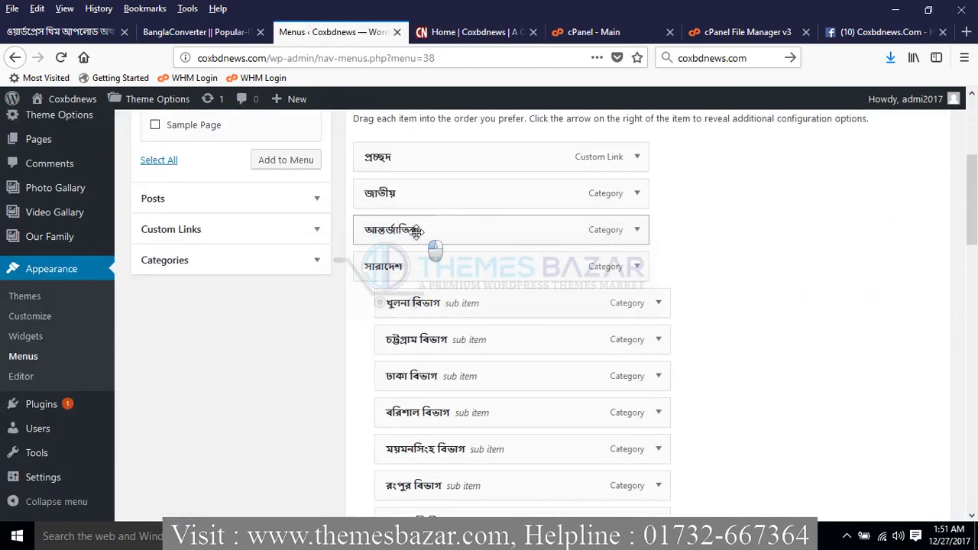
{"action": "scroll", "coordinate": [409, 260], "scroll_direction": "down", "scroll_amount": 3}
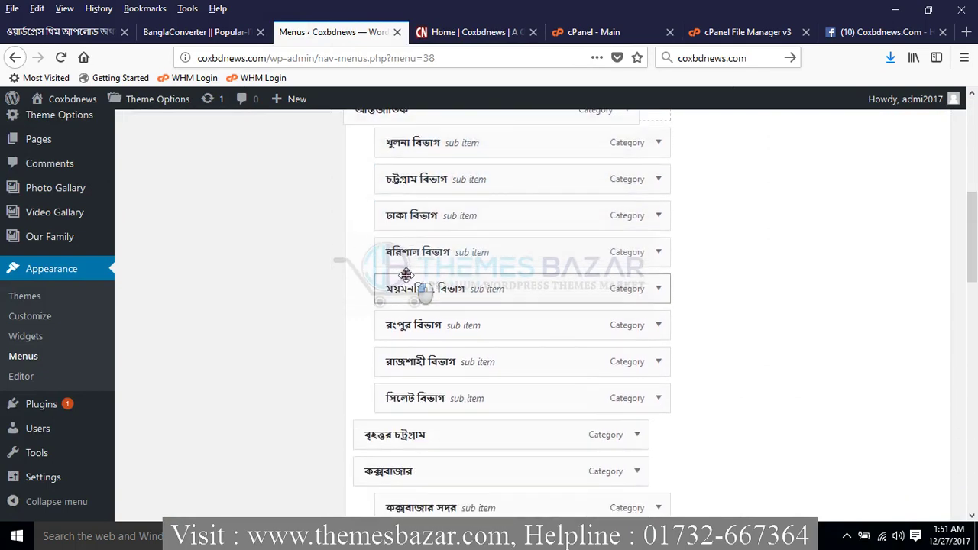
{"action": "scroll", "coordinate": [406, 275], "scroll_direction": "down", "scroll_amount": 3}
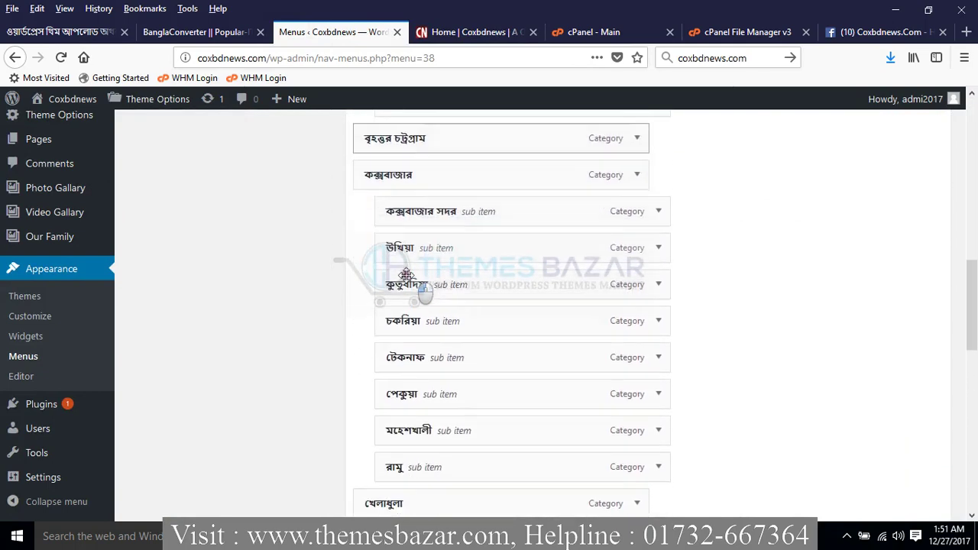
{"action": "left_click_drag", "start_coordinate": [406, 275], "coordinate": [428, 355]}
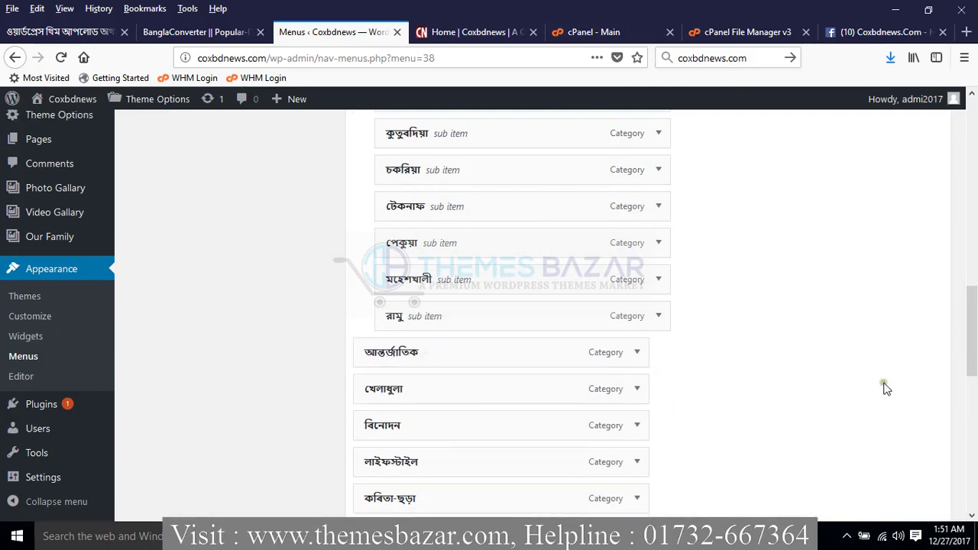
{"action": "scroll", "coordinate": [885, 389], "scroll_direction": "down", "scroll_amount": 10}
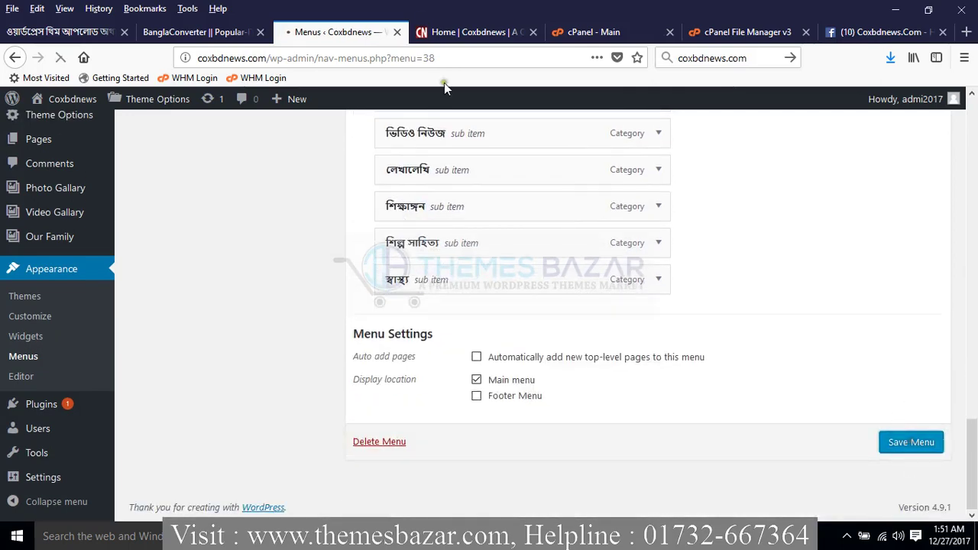
{"action": "left_click", "coordinate": [483, 33]}
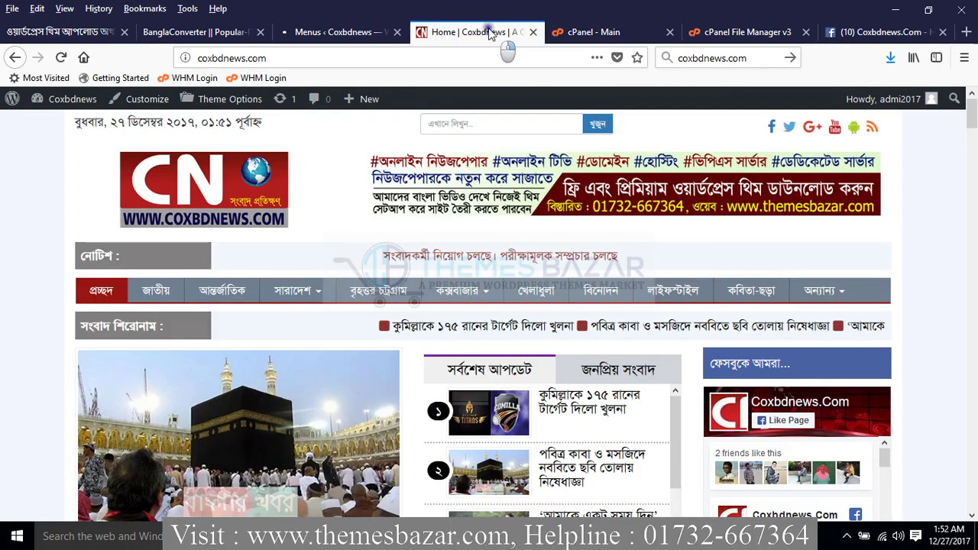
{"action": "right_click", "coordinate": [490, 34]}
{"action": "left_click", "coordinate": [534, 41]}
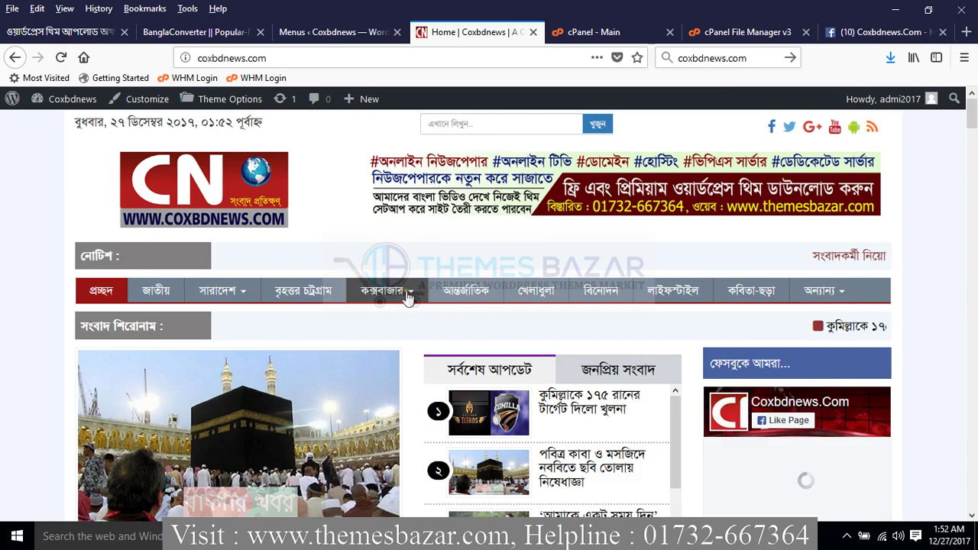
{"action": "mouse_move", "coordinate": [410, 301]}
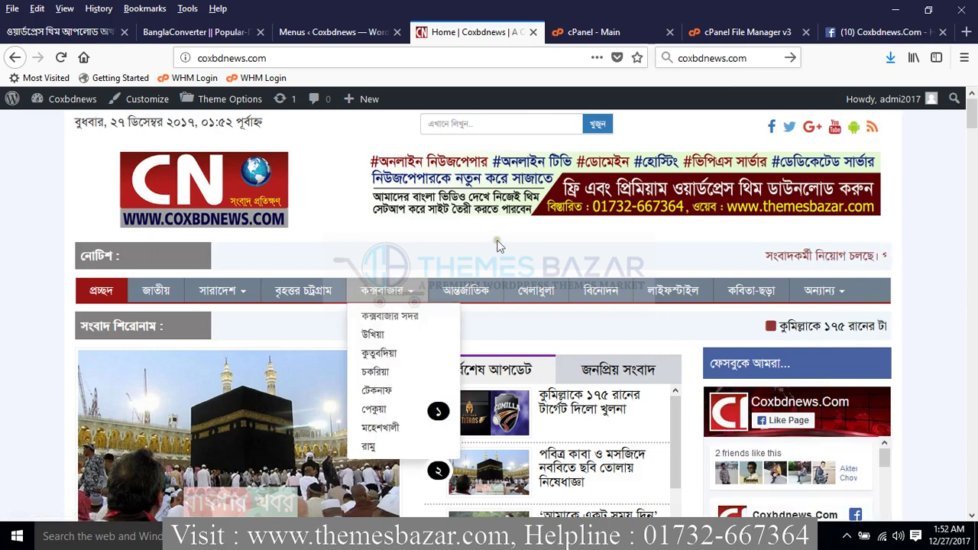
{"action": "scroll", "coordinate": [917, 303], "scroll_direction": "down", "scroll_amount": 5}
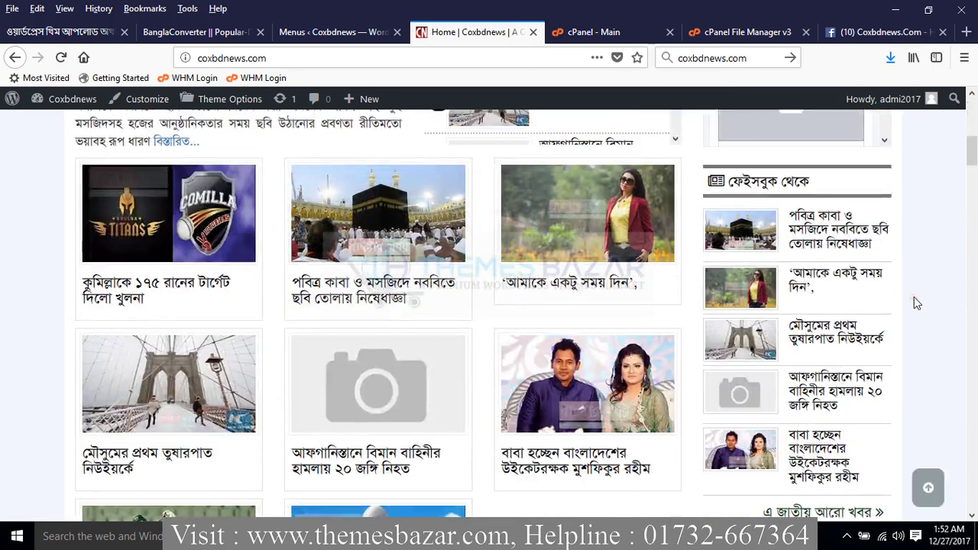
{"action": "scroll", "coordinate": [764, 310], "scroll_direction": "down", "scroll_amount": 8}
{"action": "scroll", "coordinate": [421, 214], "scroll_direction": "up", "scroll_amount": 7}
{"action": "scroll", "coordinate": [422, 205], "scroll_direction": "up", "scroll_amount": 10}
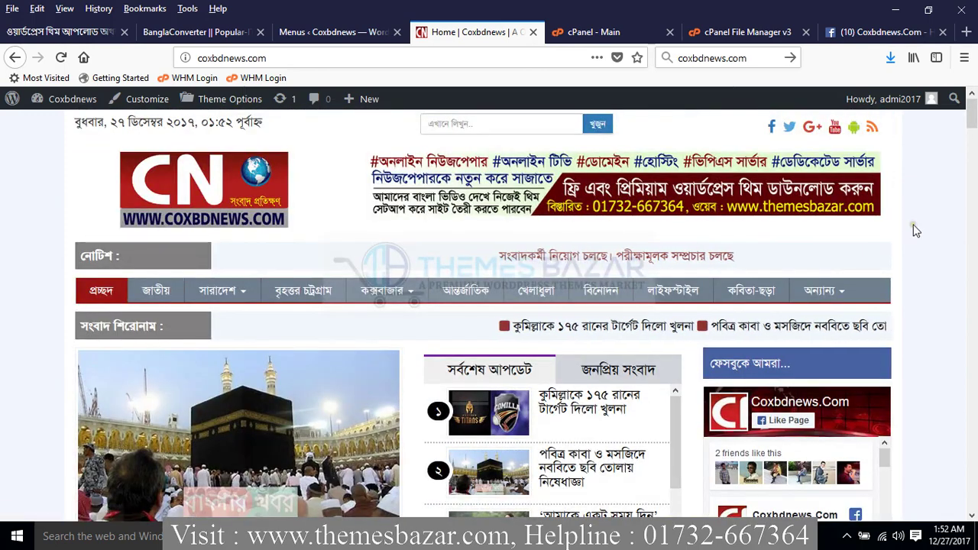
{"action": "key", "text": "F5"}
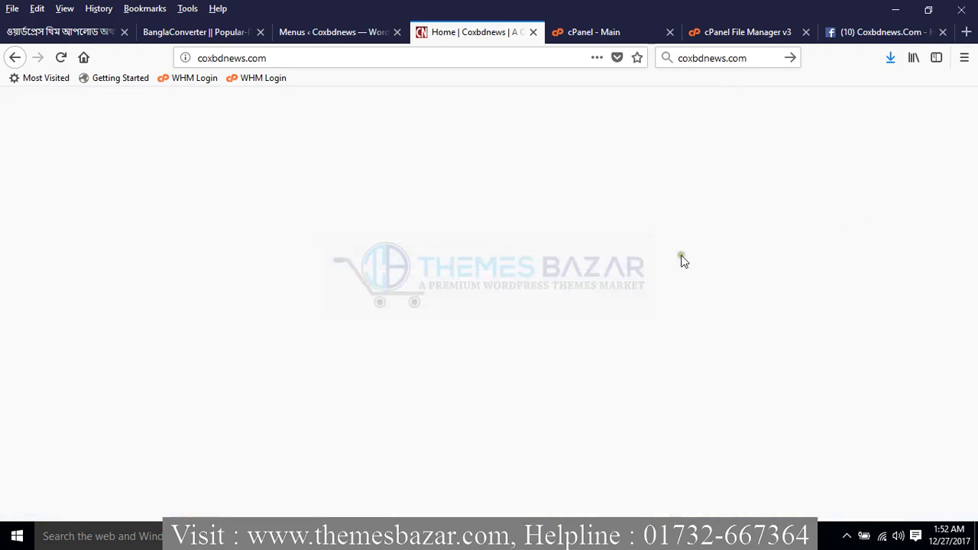
{"action": "key", "text": "ctrl+shift+m"}
{"action": "scroll", "coordinate": [536, 345], "scroll_direction": "down", "scroll_amount": 3}
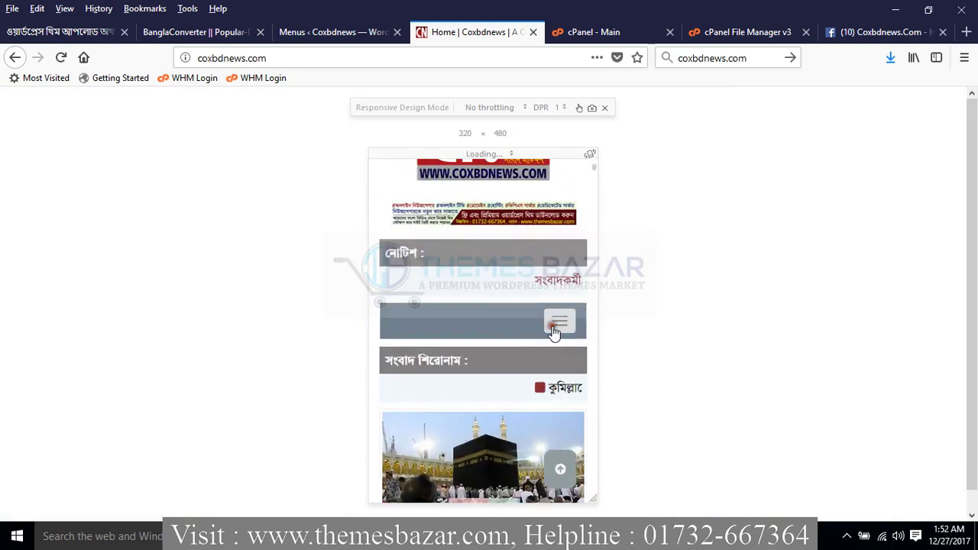
{"action": "left_click", "coordinate": [554, 334]}
{"action": "scroll", "coordinate": [425, 406], "scroll_direction": "down", "scroll_amount": 1}
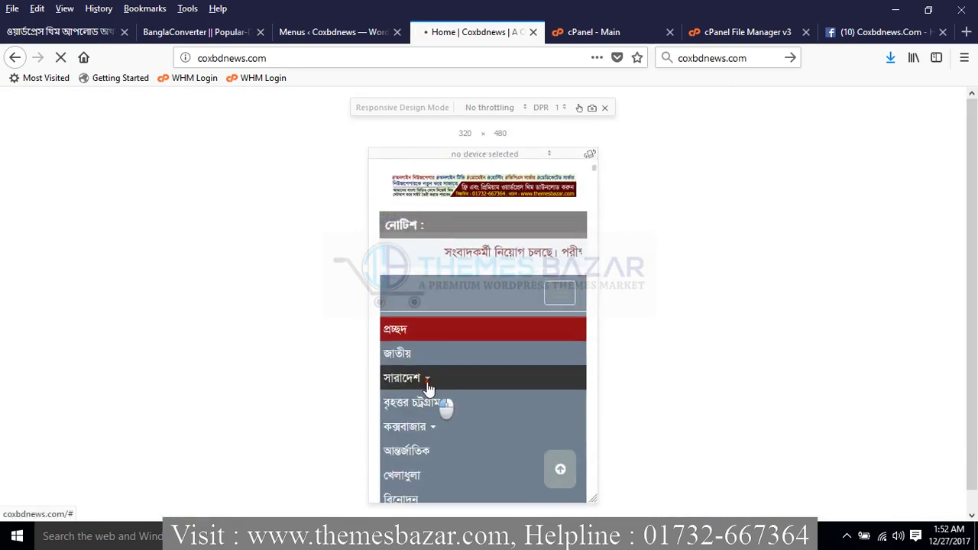
{"action": "left_click", "coordinate": [428, 384]}
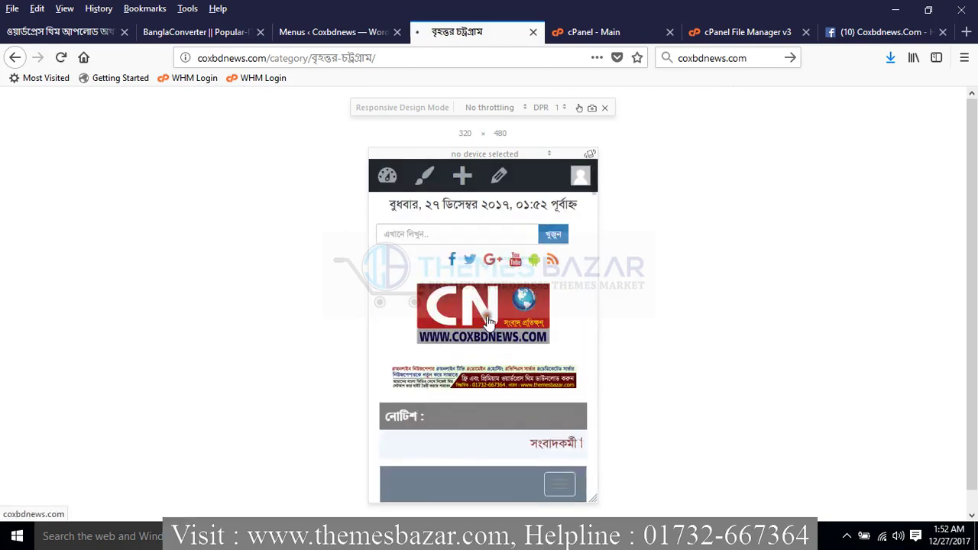
{"action": "left_click", "coordinate": [604, 109]}
{"action": "scroll", "coordinate": [397, 278], "scroll_direction": "down", "scroll_amount": 3}
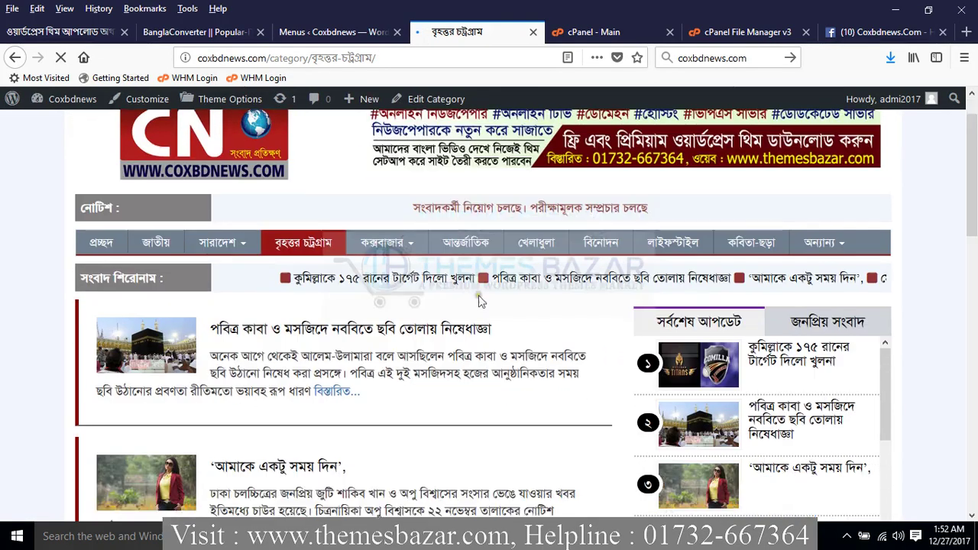
{"action": "scroll", "coordinate": [396, 278], "scroll_direction": "up", "scroll_amount": 3}
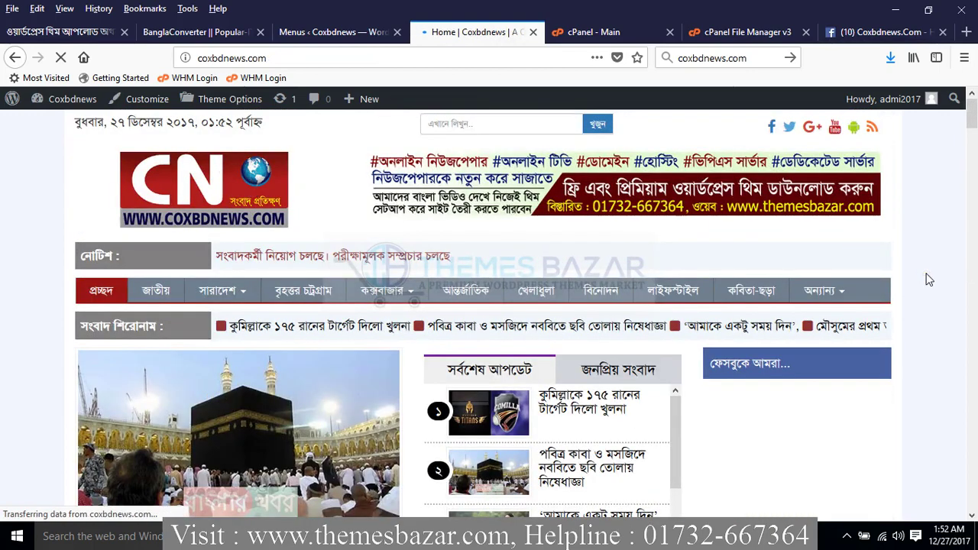
Step: Start a new Photo Gallery post
{"action": "left_click", "coordinate": [200, 32]}
{"action": "left_click", "coordinate": [337, 34]}
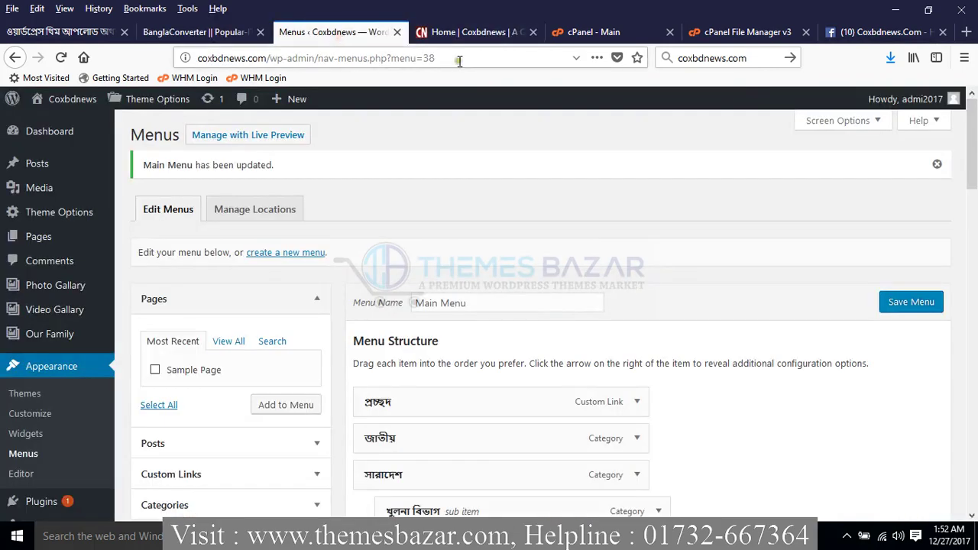
{"action": "mouse_move", "coordinate": [60, 294]}
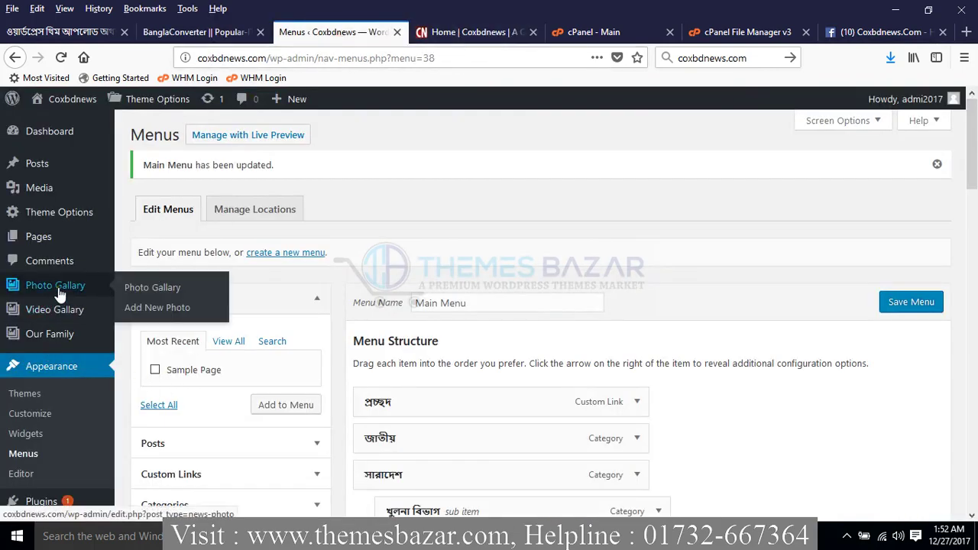
{"action": "left_click", "coordinate": [159, 309]}
Step: Title the post ফটোক্যাপশন, copied from the Bangla converter
{"action": "left_click", "coordinate": [196, 33]}
{"action": "left_click", "coordinate": [465, 263]}
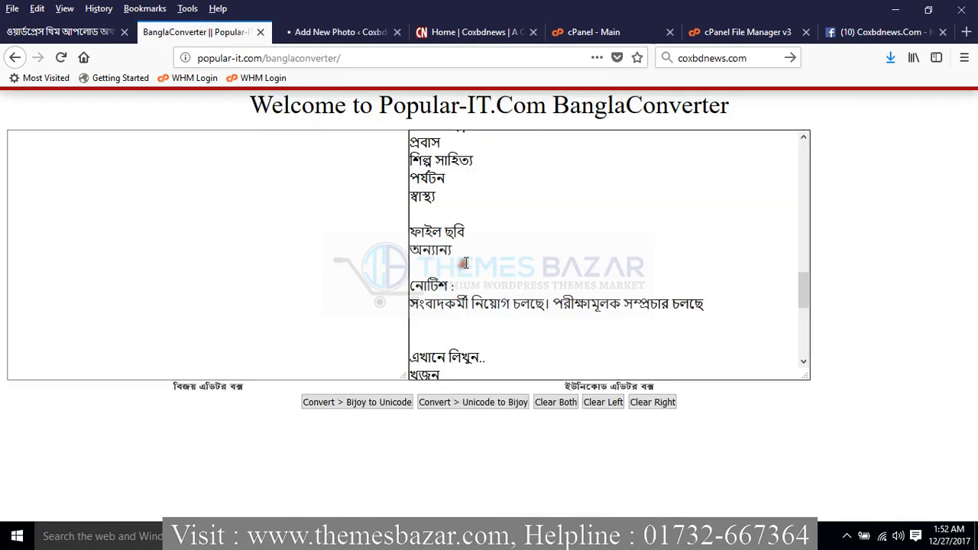
{"action": "key", "text": "Return"}
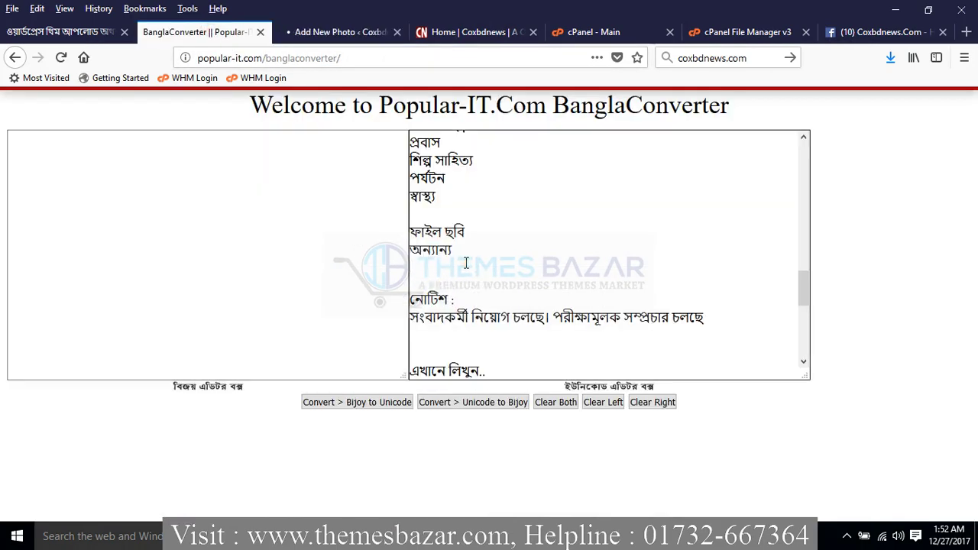
{"action": "type", "text": "ফটোক্যাপশন"}
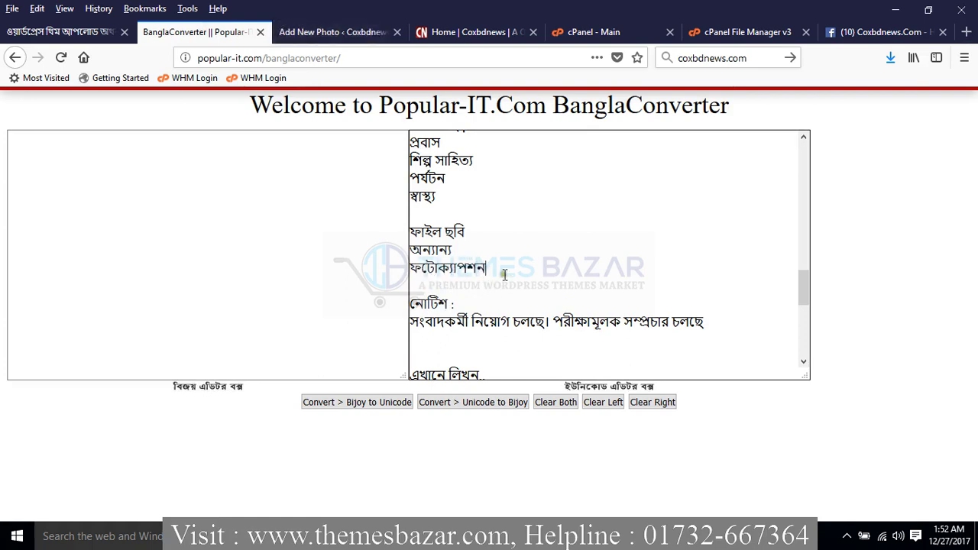
{"action": "left_click_drag", "start_coordinate": [504, 274], "coordinate": [393, 266]}
{"action": "key", "text": "ctrl+c"}
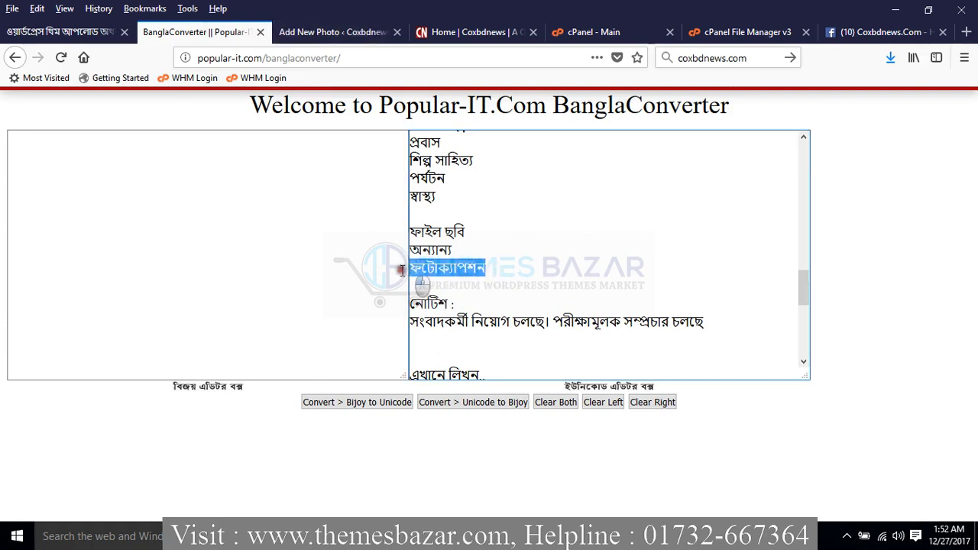
{"action": "left_click", "coordinate": [359, 32]}
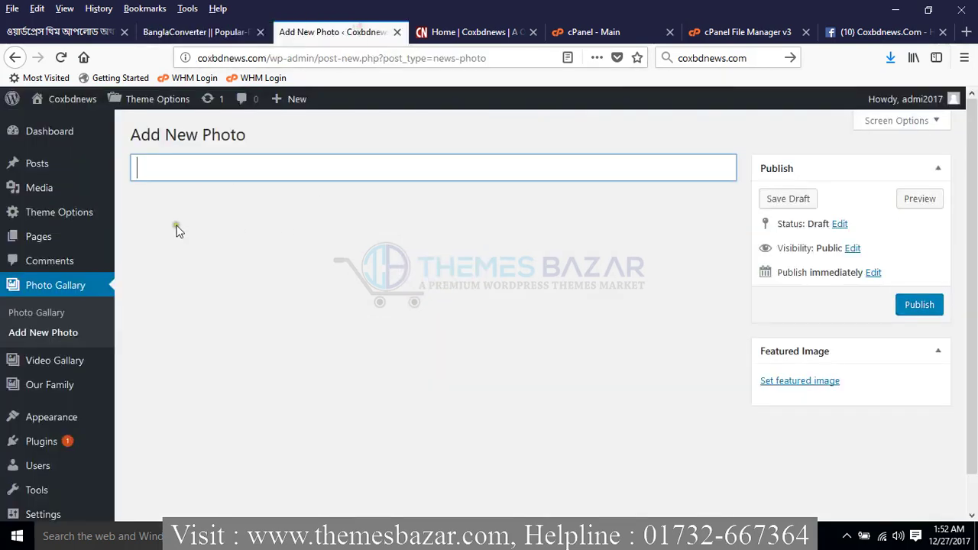
{"action": "key", "text": "ctrl+v"}
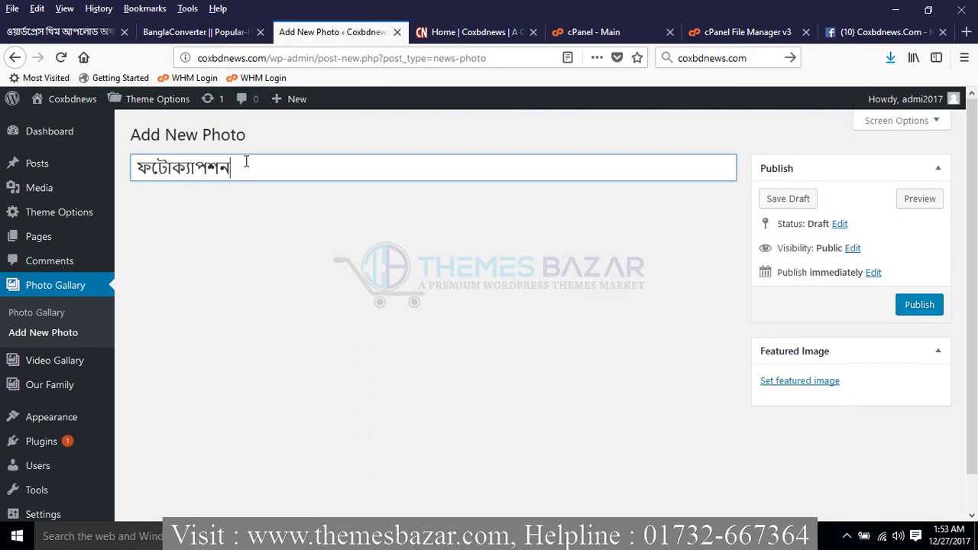
Step: Set the Kaaba photo as the featured image and publish the post
{"action": "left_click", "coordinate": [812, 382]}
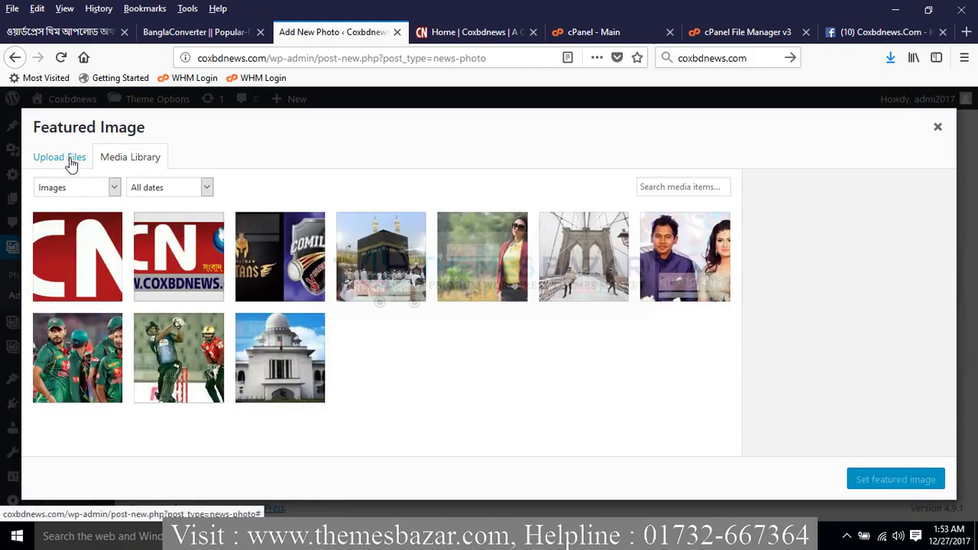
{"action": "left_click", "coordinate": [71, 159]}
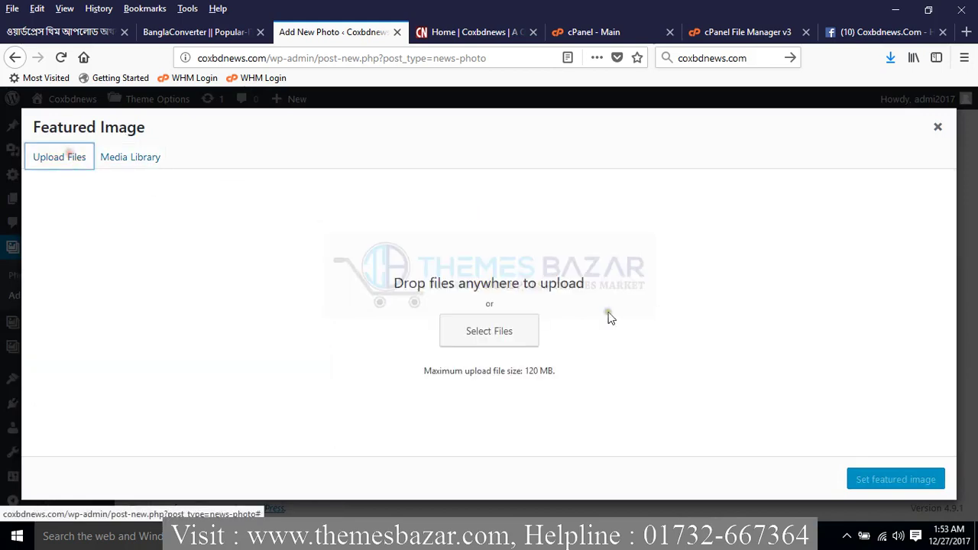
{"action": "left_click", "coordinate": [143, 160]}
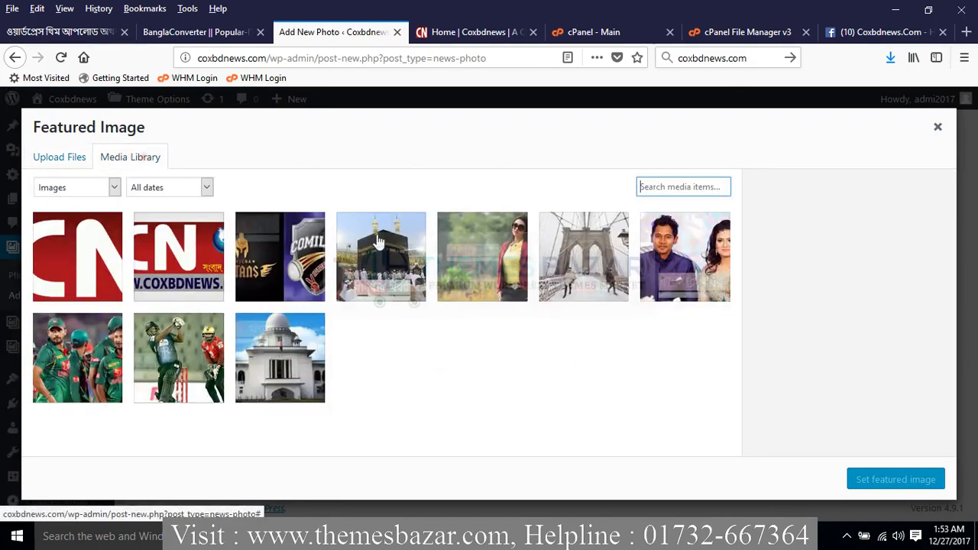
{"action": "left_click", "coordinate": [390, 289]}
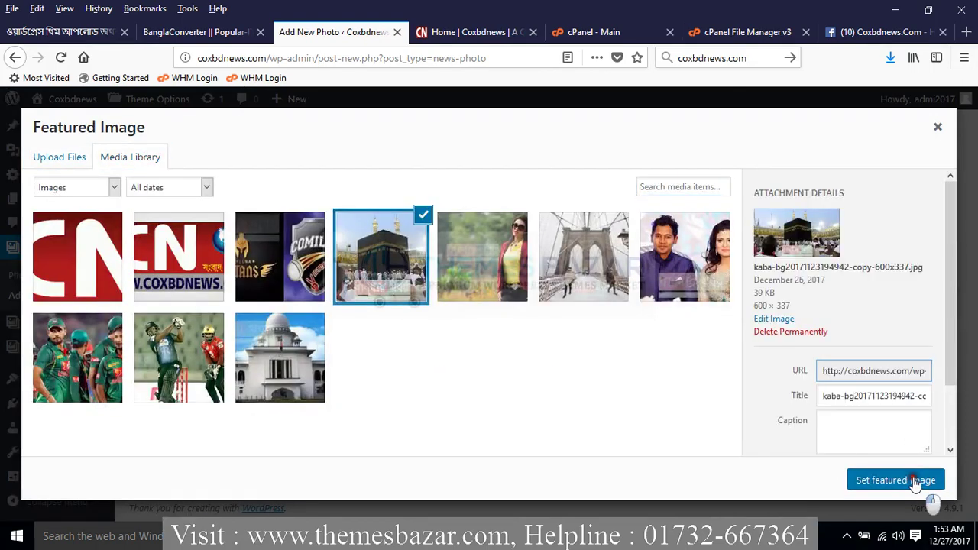
{"action": "left_click", "coordinate": [917, 482]}
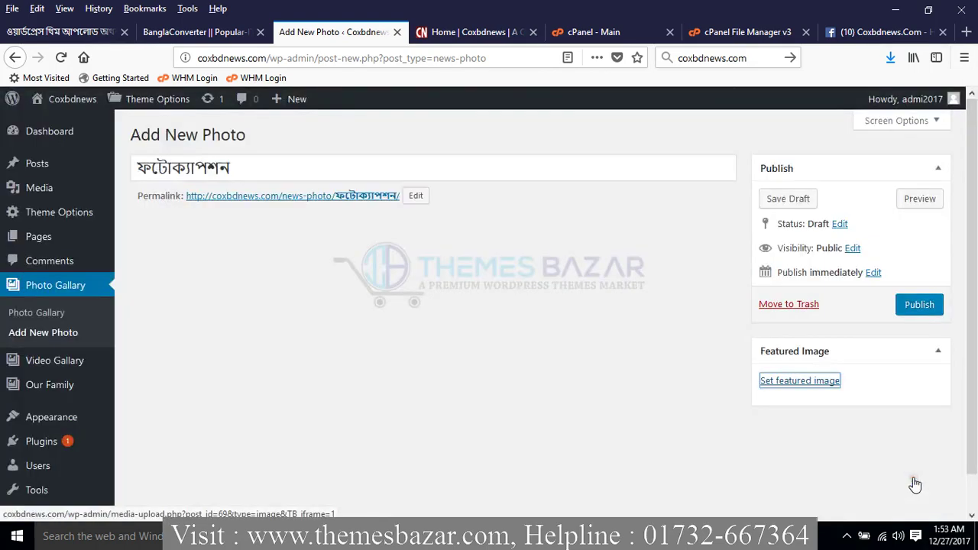
{"action": "left_click", "coordinate": [920, 305]}
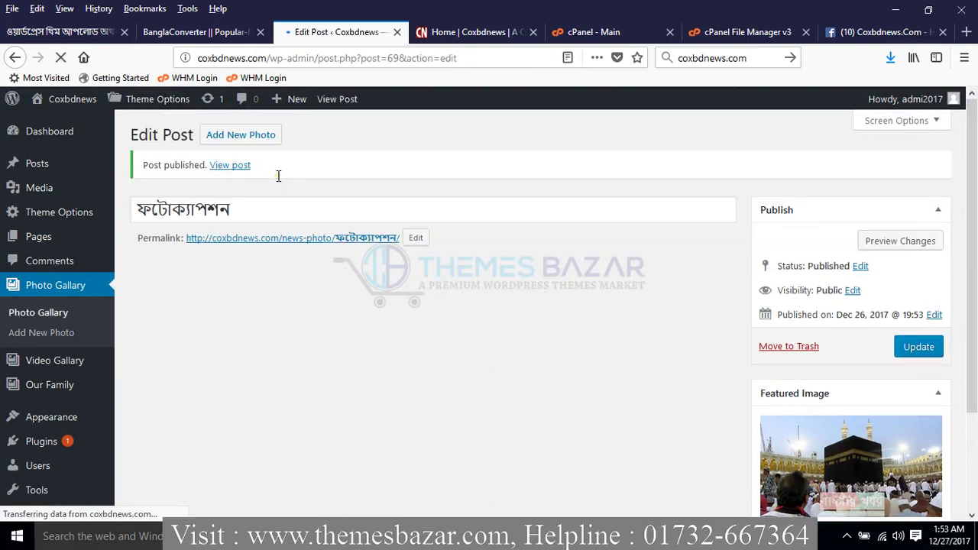
Step: Create another Photo Gallery post titled ফটোক্যাপশন
{"action": "left_click", "coordinate": [265, 204]}
{"action": "double_click", "coordinate": [265, 205]}
{"action": "key", "text": "ctrl+c"}
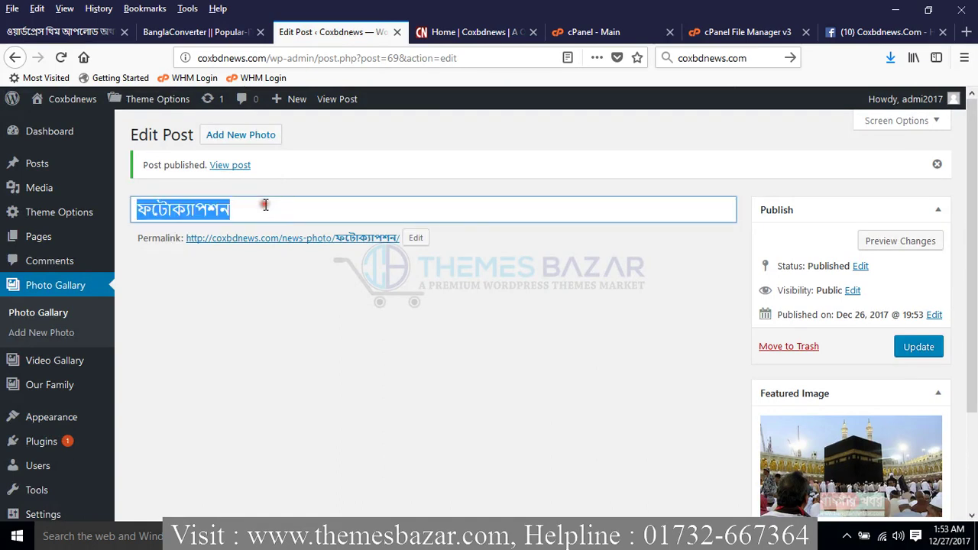
{"action": "left_click", "coordinate": [243, 145]}
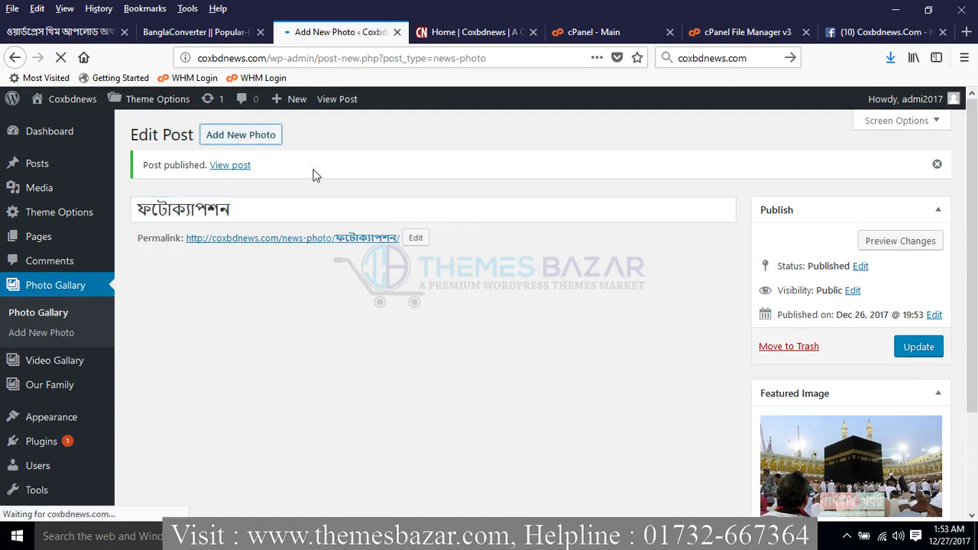
{"action": "key", "text": "ctrl+v"}
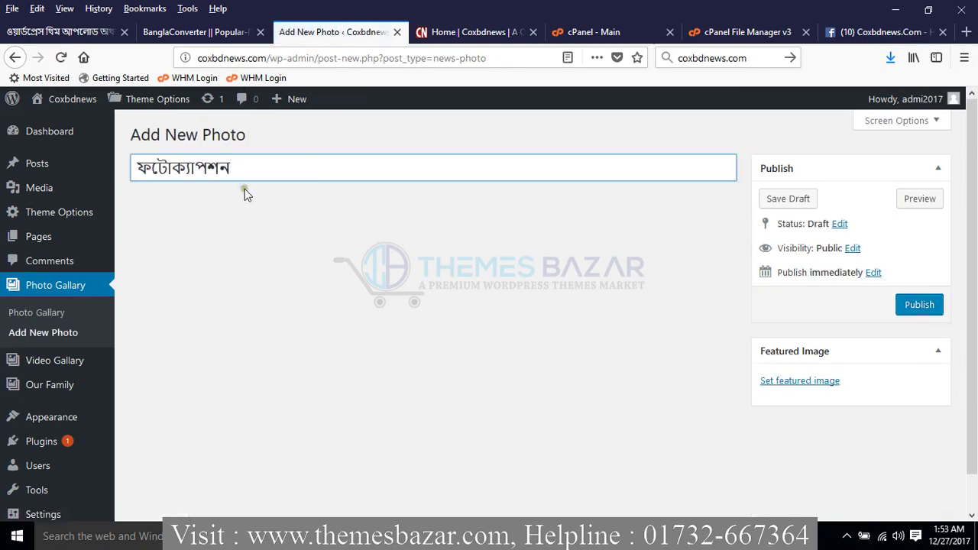
Step: Set the cricket photo ar-600x337.jpg as featured image and publish
{"action": "left_click", "coordinate": [800, 382]}
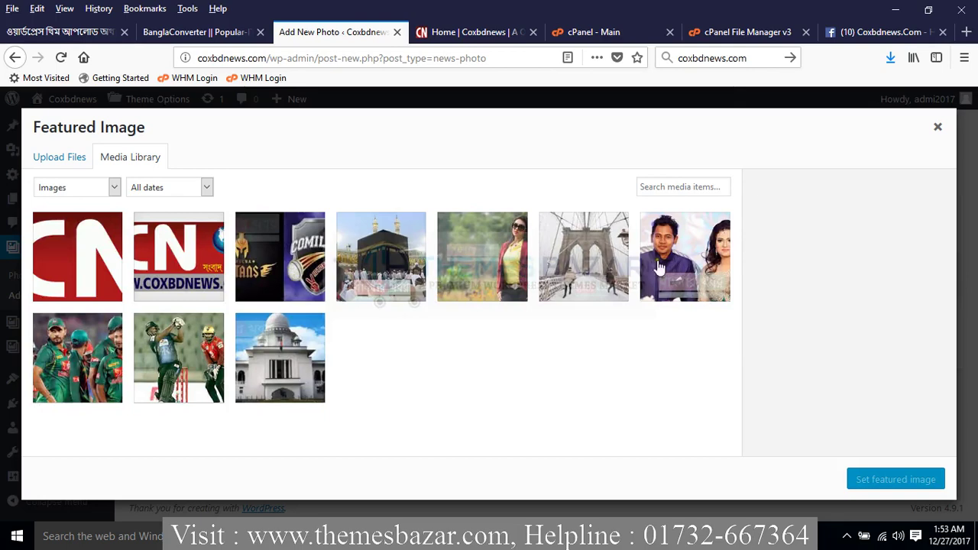
{"action": "left_click", "coordinate": [182, 356]}
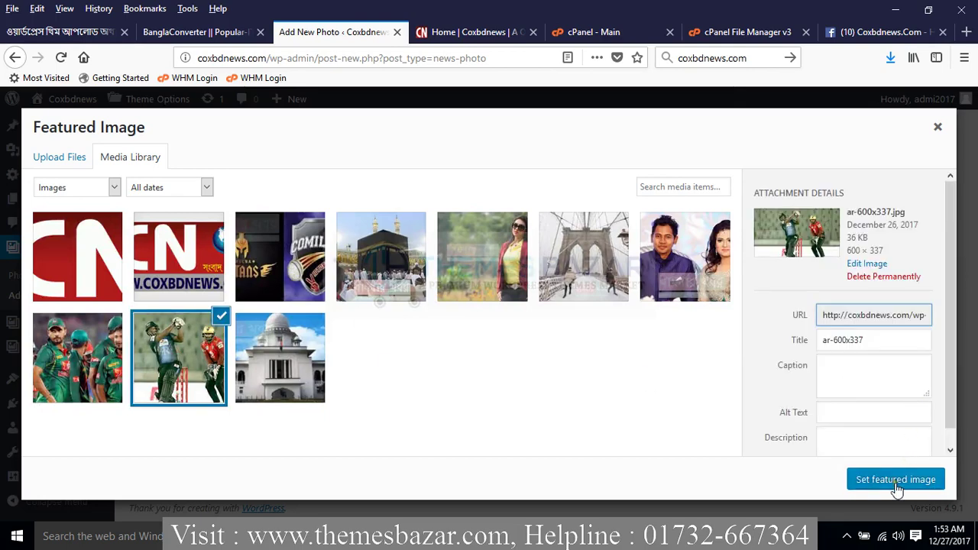
{"action": "left_click", "coordinate": [896, 480]}
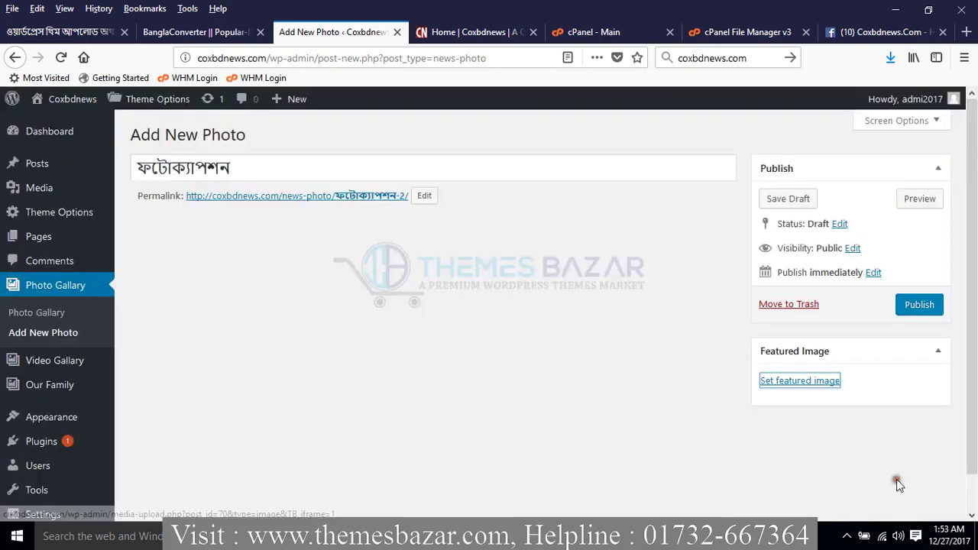
{"action": "left_click", "coordinate": [929, 309]}
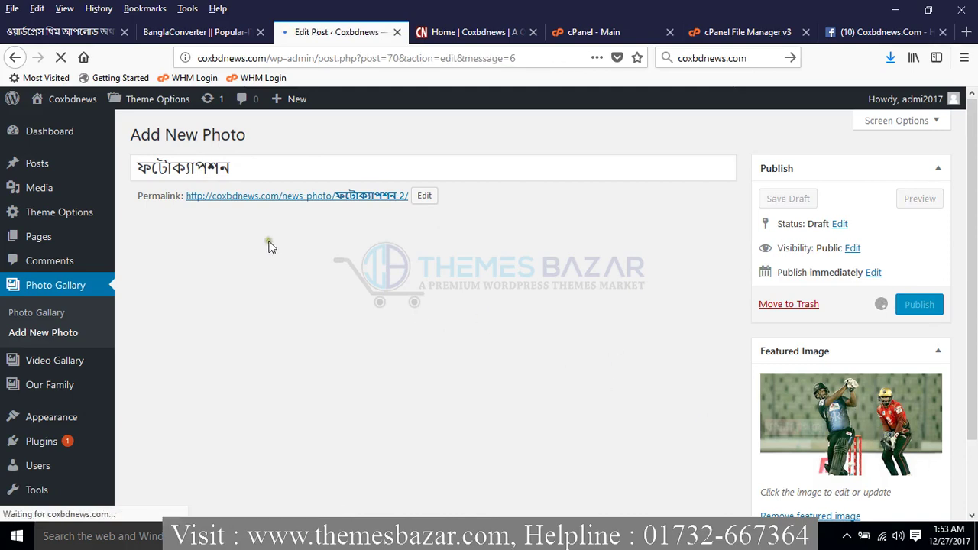
Step: Reload the homepage and step the photo gallery slider between the cricket and Kaaba photos
{"action": "left_click", "coordinate": [486, 35]}
{"action": "right_click", "coordinate": [506, 32]}
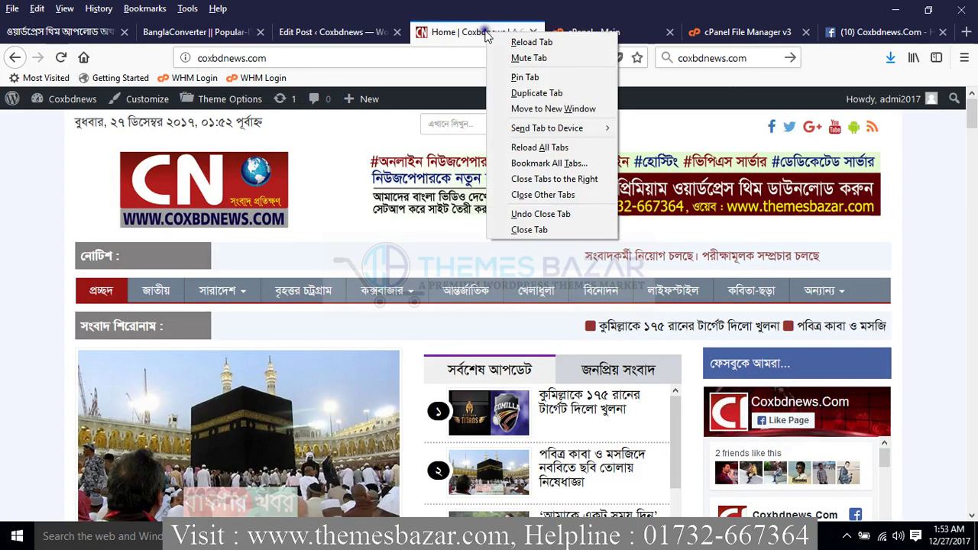
{"action": "left_click", "coordinate": [521, 42]}
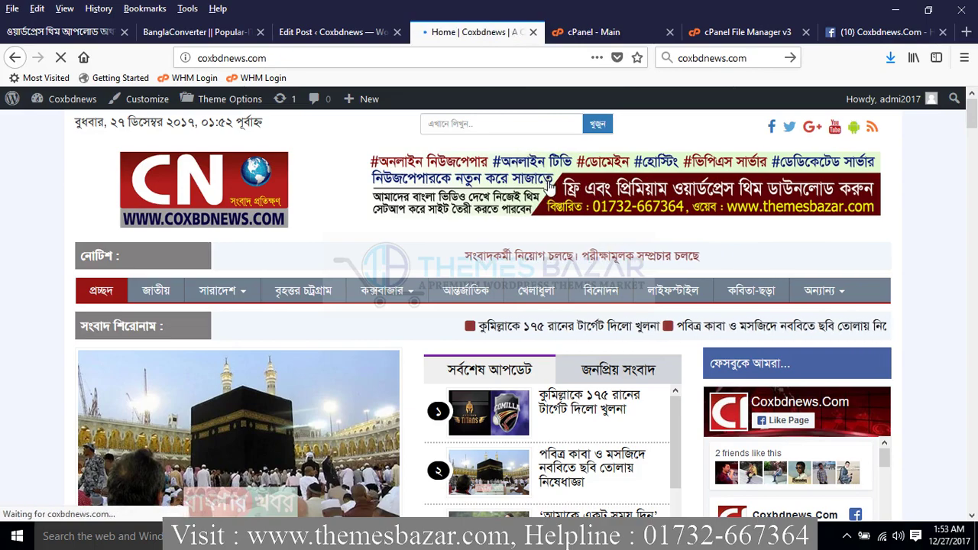
{"action": "scroll", "coordinate": [386, 318], "scroll_direction": "down", "scroll_amount": 9}
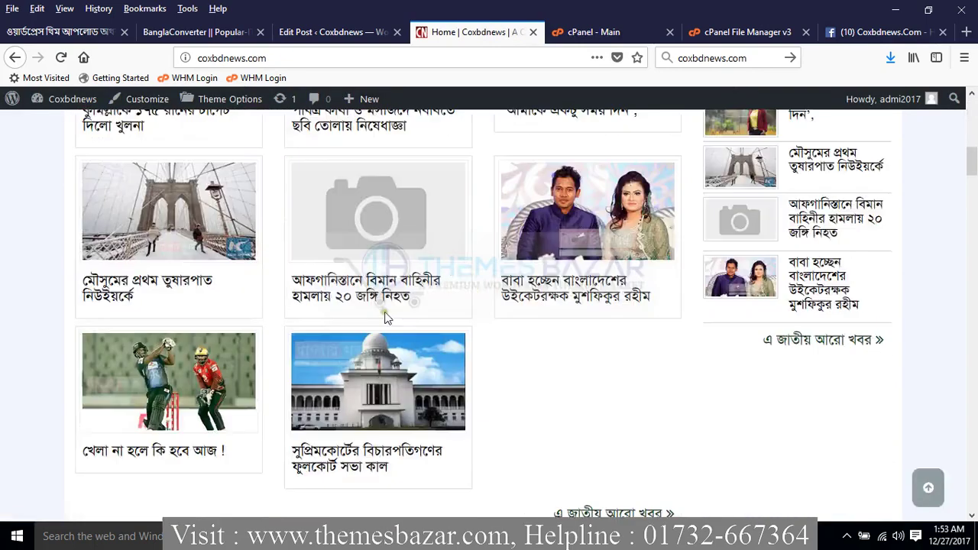
{"action": "scroll", "coordinate": [386, 318], "scroll_direction": "down", "scroll_amount": 10}
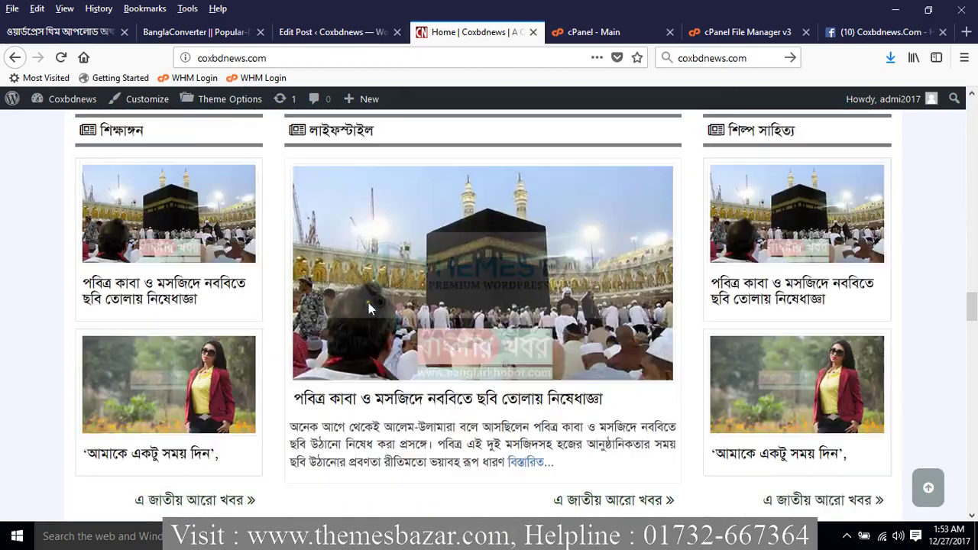
{"action": "scroll", "coordinate": [370, 307], "scroll_direction": "down", "scroll_amount": 10}
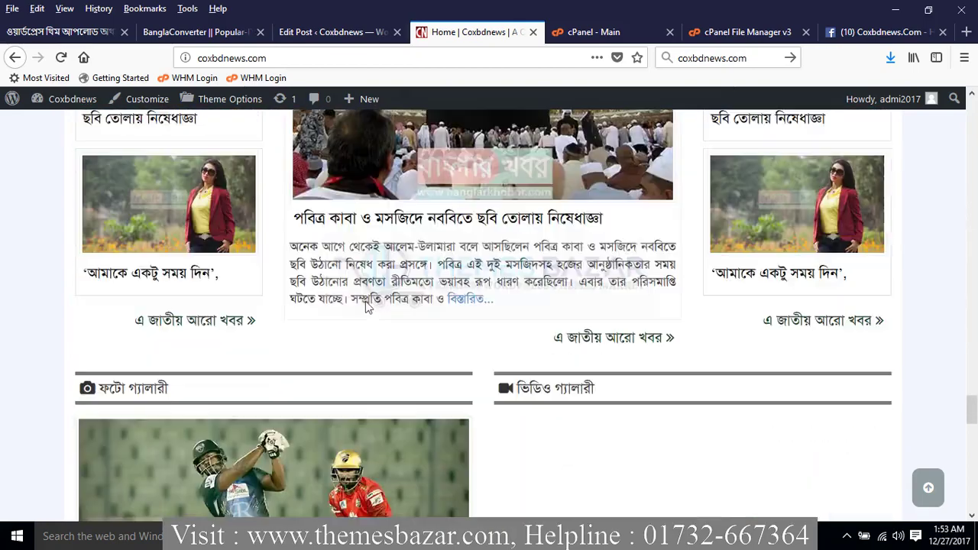
{"action": "scroll", "coordinate": [383, 283], "scroll_direction": "down", "scroll_amount": 6}
{"action": "scroll", "coordinate": [407, 248], "scroll_direction": "up", "scroll_amount": 3}
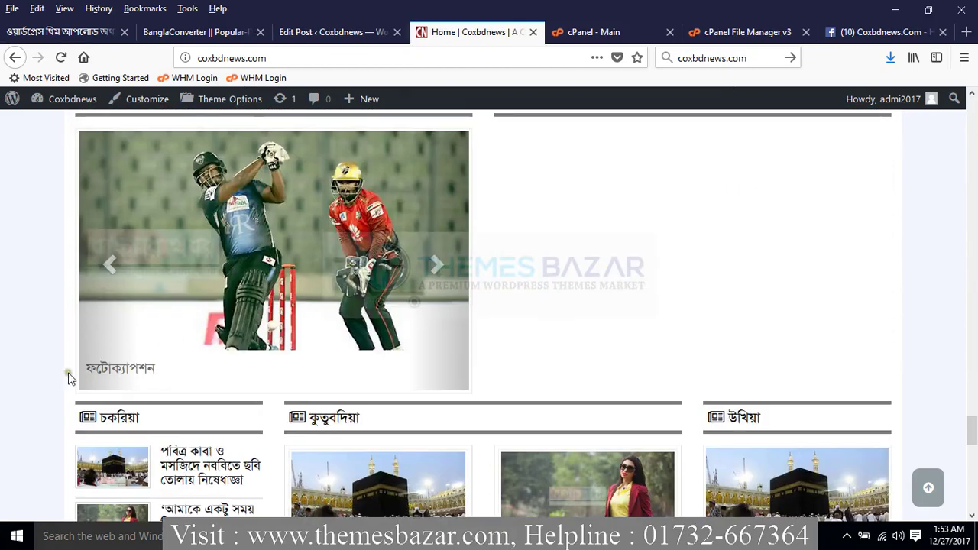
{"action": "left_click", "coordinate": [437, 265]}
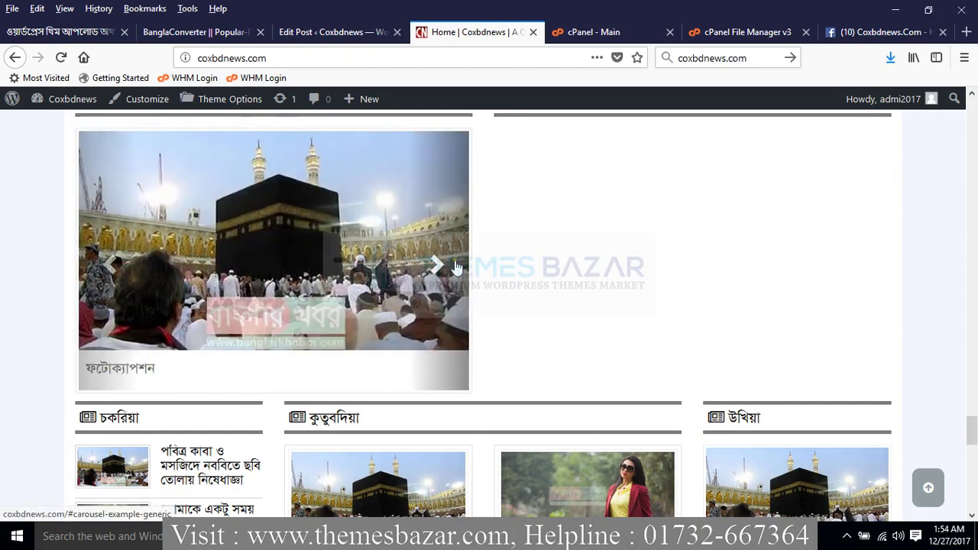
{"action": "left_click", "coordinate": [440, 268]}
{"action": "scroll", "coordinate": [573, 272], "scroll_direction": "up", "scroll_amount": 2}
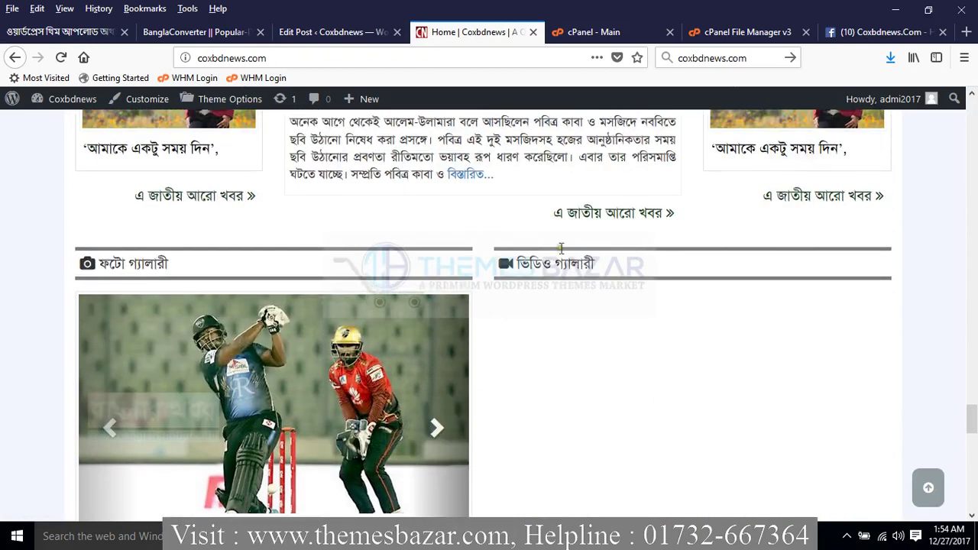
{"action": "left_click", "coordinate": [336, 31]}
{"action": "mouse_move", "coordinate": [95, 360]}
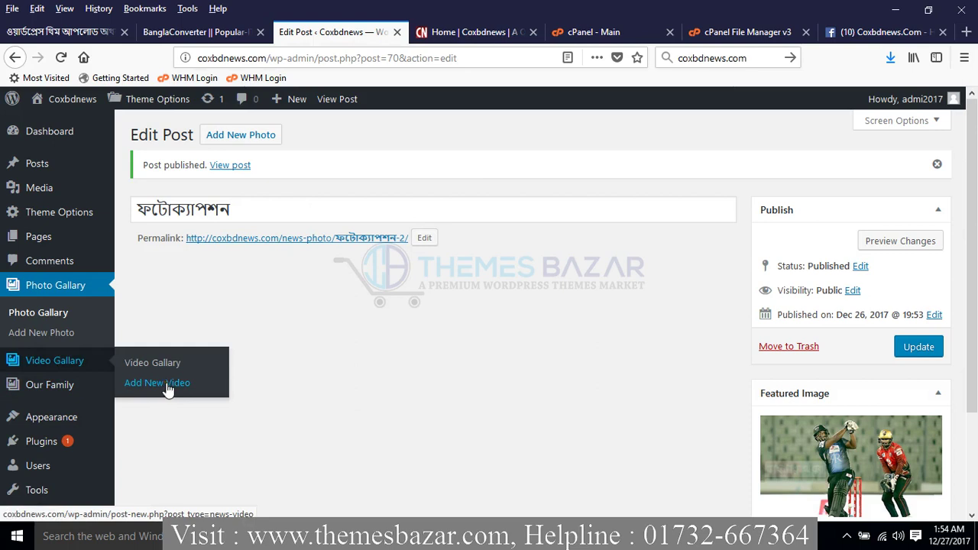
Step: Start a new Video Gallery post and load youtube.com/c/ThemesBazar in a new tab
{"action": "left_click", "coordinate": [168, 386]}
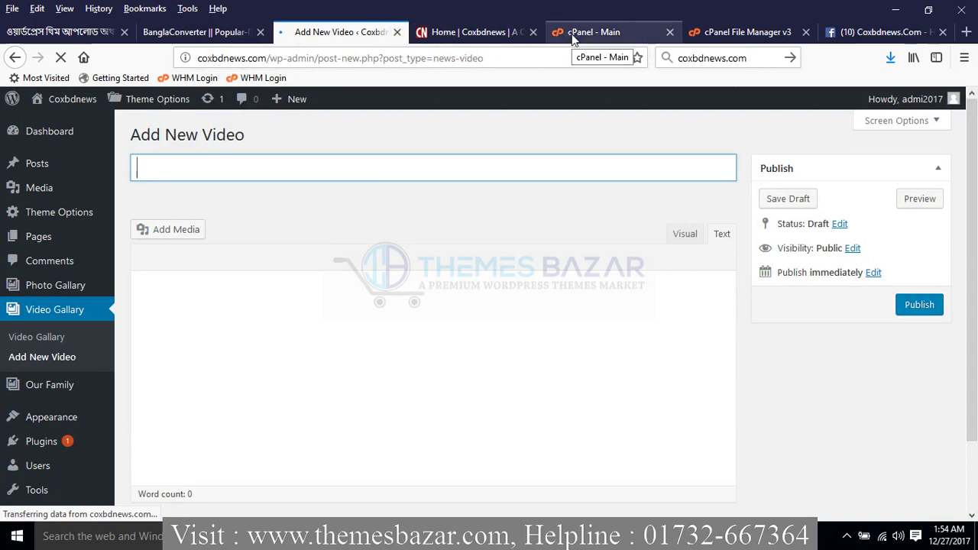
{"action": "left_click", "coordinate": [969, 35]}
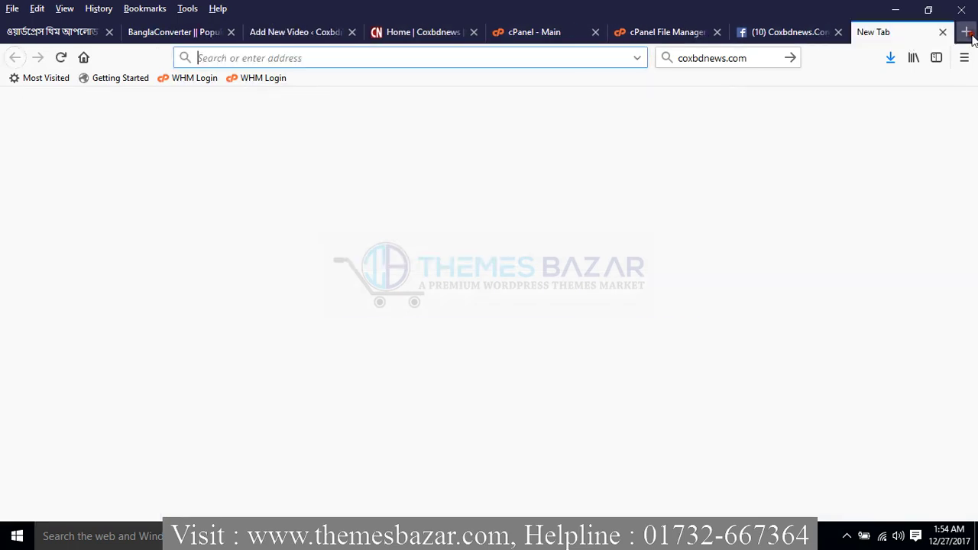
{"action": "type", "text": "youtube.com/c"}
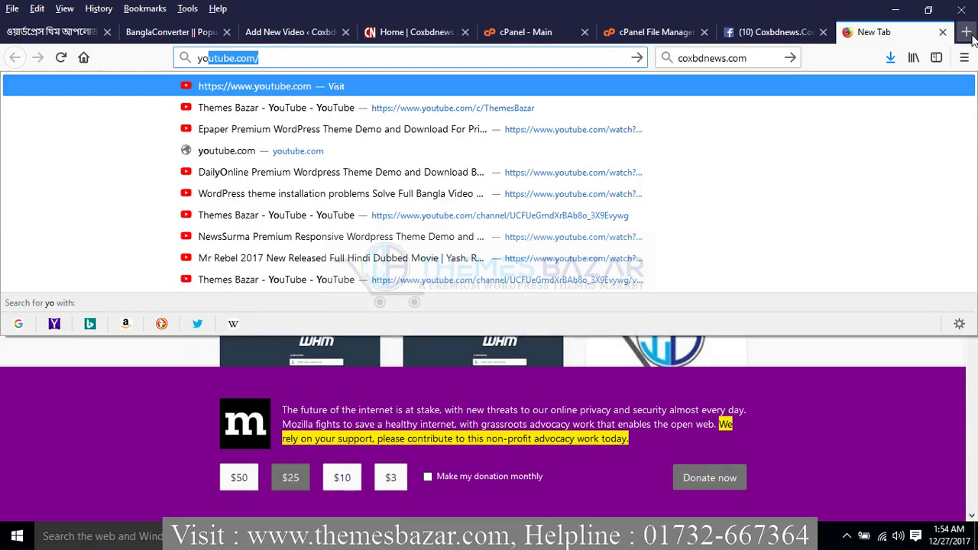
{"action": "type", "text": "/t"}
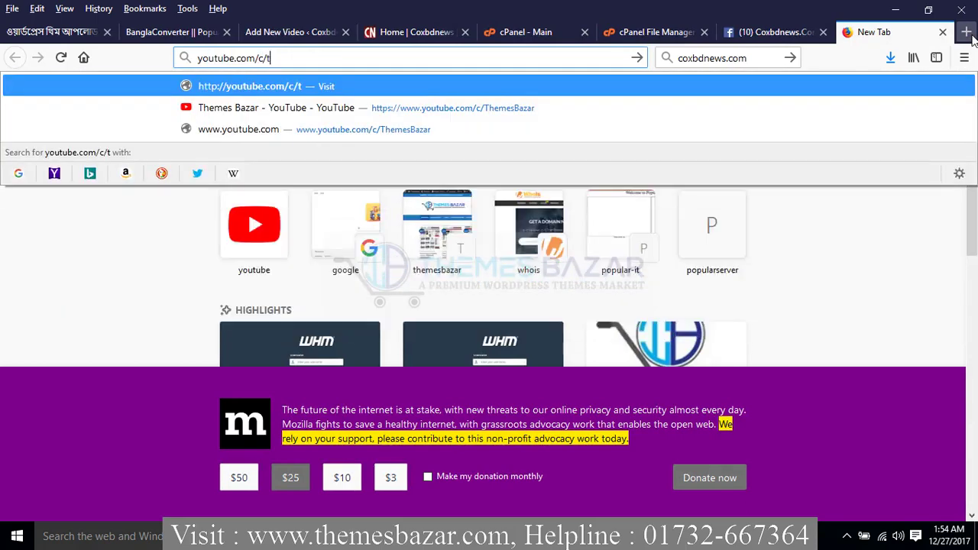
{"action": "key", "text": "Down"}
{"action": "key", "text": "Return"}
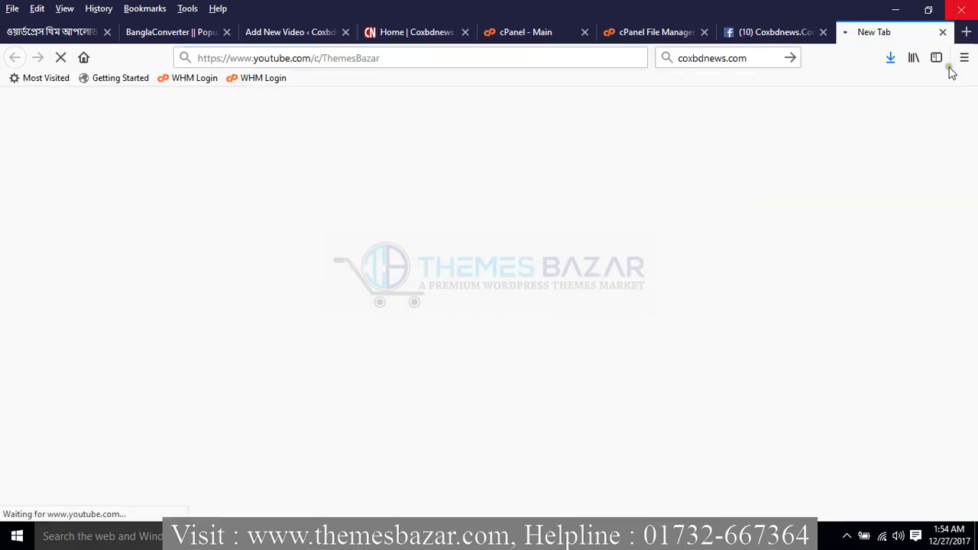
{"action": "left_click_drag", "start_coordinate": [867, 33], "coordinate": [375, 32]}
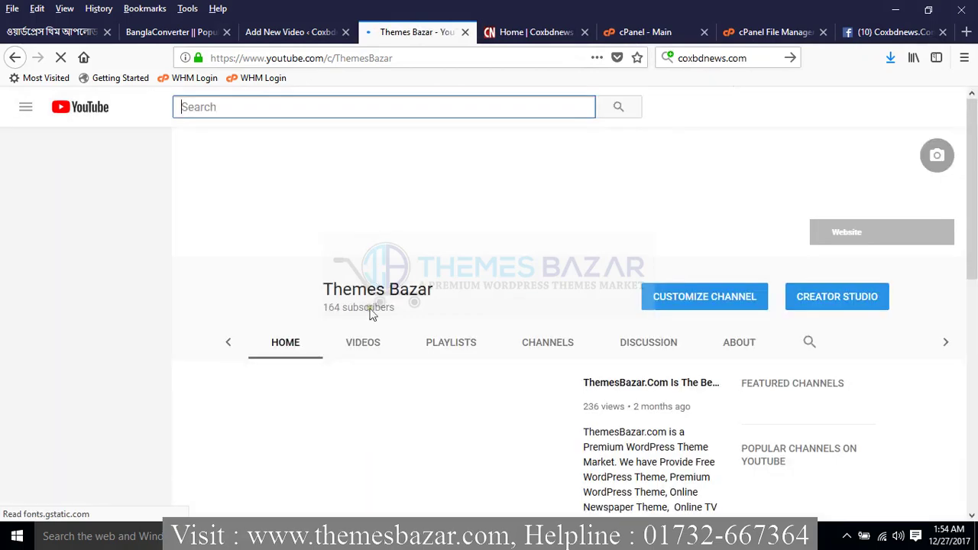
Step: Open the How To Transfer WordPress video in a new tab and mute it
{"action": "left_click", "coordinate": [371, 354]}
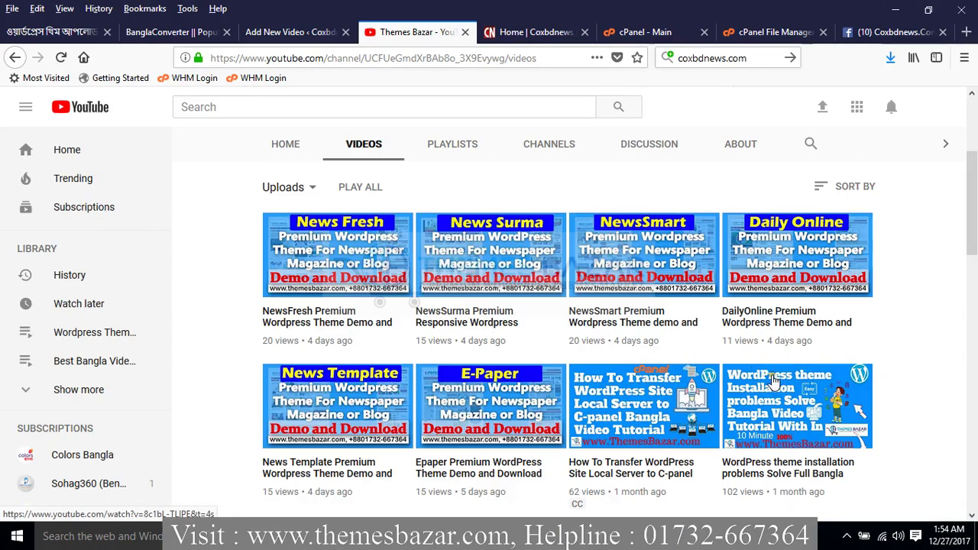
{"action": "scroll", "coordinate": [728, 350], "scroll_direction": "down", "scroll_amount": 5}
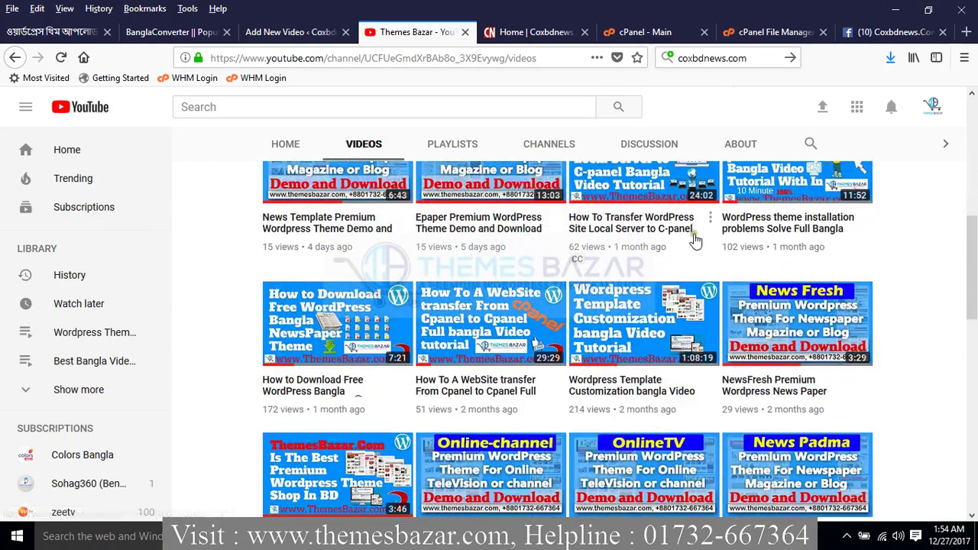
{"action": "middle_click", "coordinate": [632, 222]}
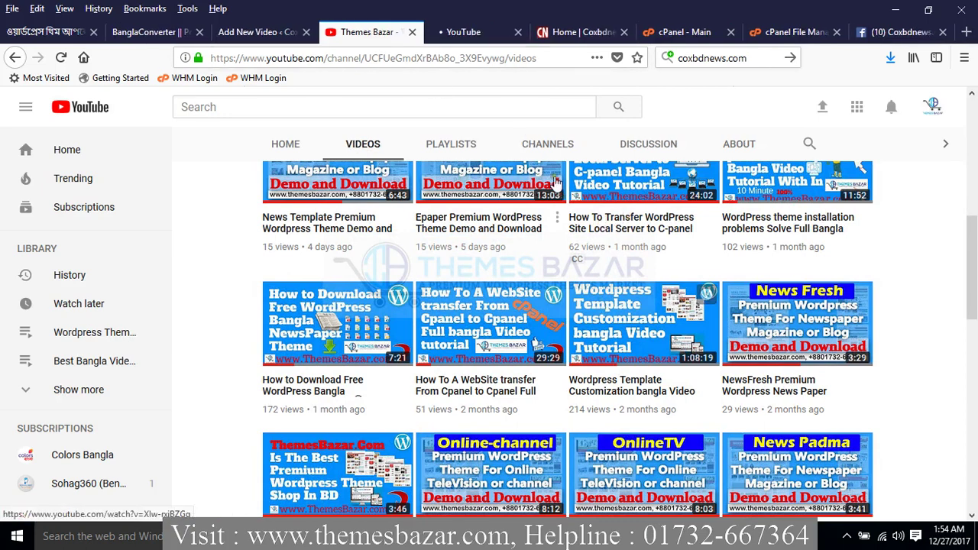
{"action": "left_click", "coordinate": [470, 32]}
{"action": "right_click", "coordinate": [483, 34]}
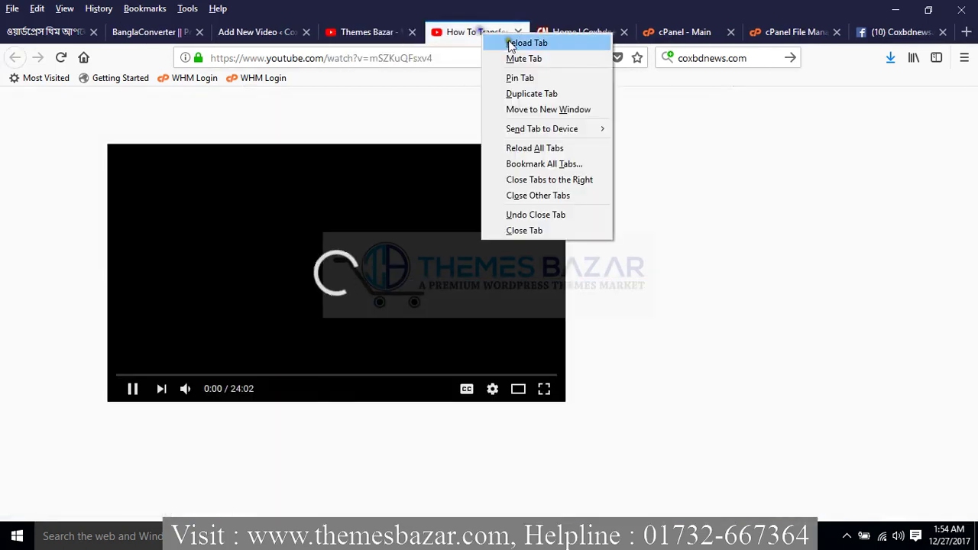
{"action": "left_click", "coordinate": [528, 59]}
{"action": "left_click", "coordinate": [367, 32]}
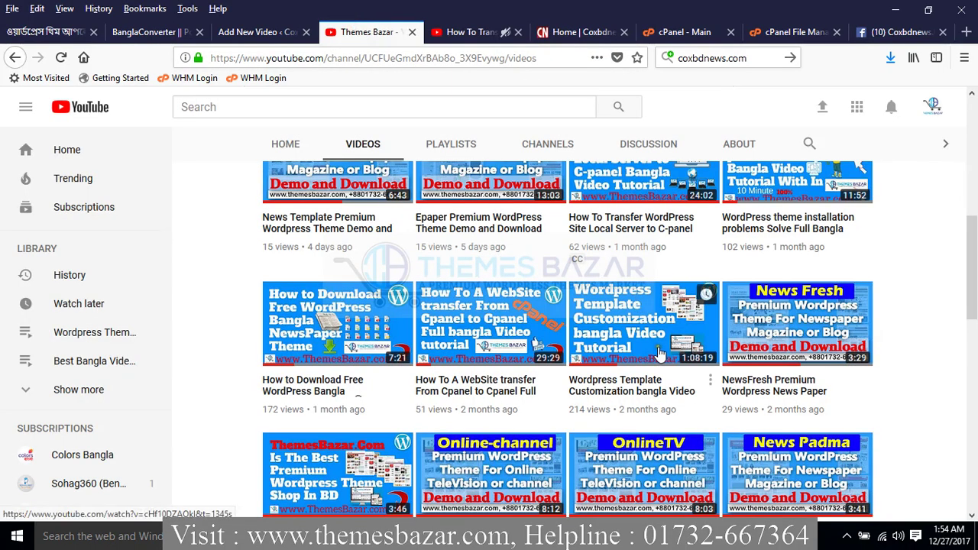
Step: Open the advertisement, news-upload and WordPress install tutorials in background tabs
{"action": "scroll", "coordinate": [657, 355], "scroll_direction": "down", "scroll_amount": 2}
{"action": "scroll", "coordinate": [657, 356], "scroll_direction": "up", "scroll_amount": 1}
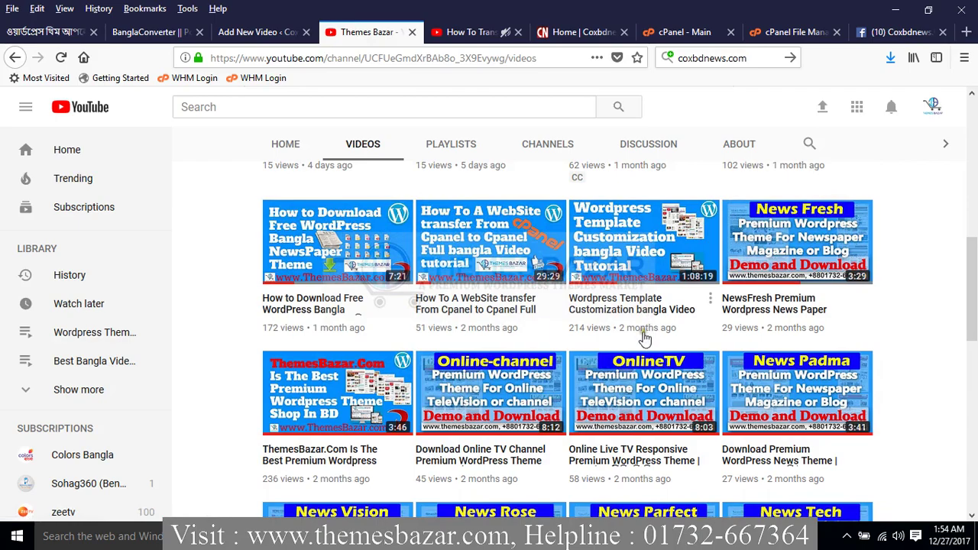
{"action": "scroll", "coordinate": [644, 338], "scroll_direction": "down", "scroll_amount": 3}
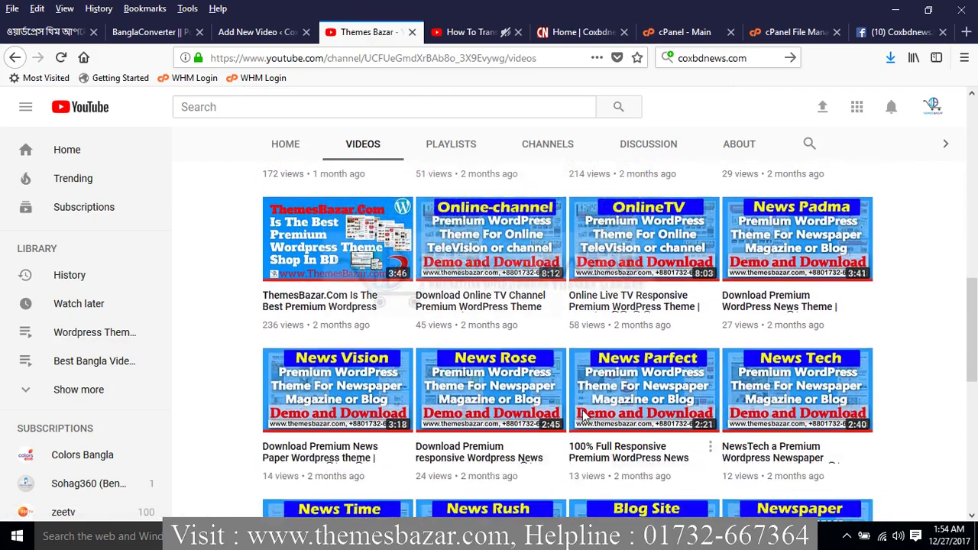
{"action": "scroll", "coordinate": [585, 415], "scroll_direction": "down", "scroll_amount": 6}
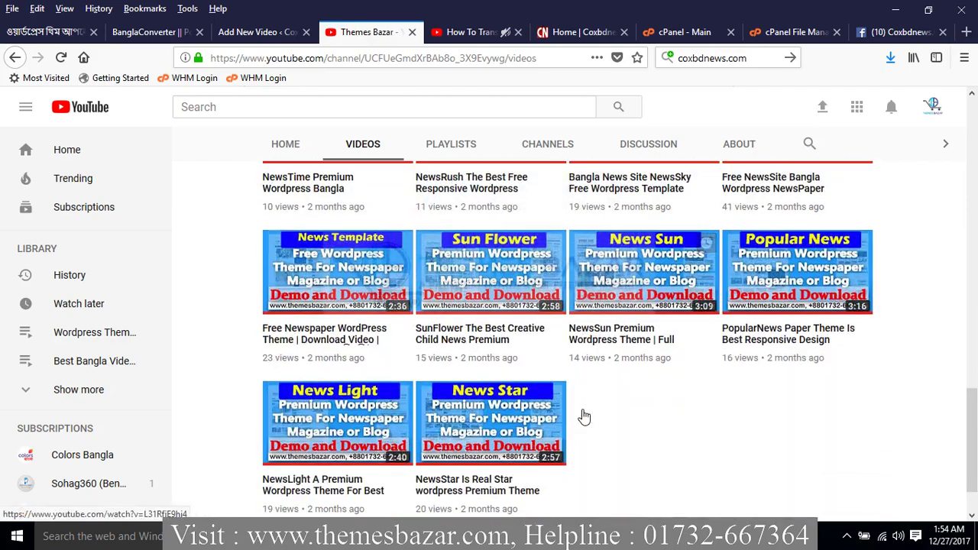
{"action": "scroll", "coordinate": [585, 417], "scroll_direction": "down", "scroll_amount": 2}
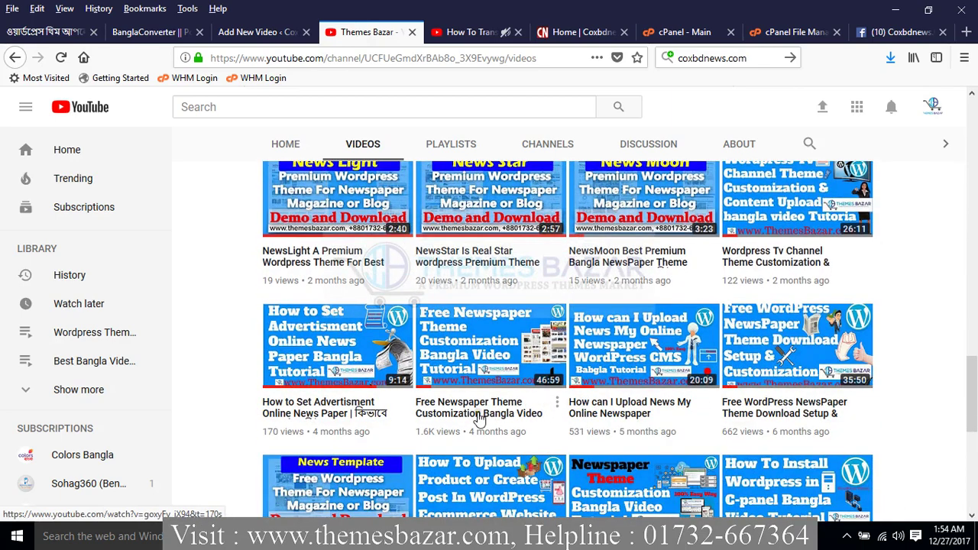
{"action": "middle_click", "coordinate": [339, 410]}
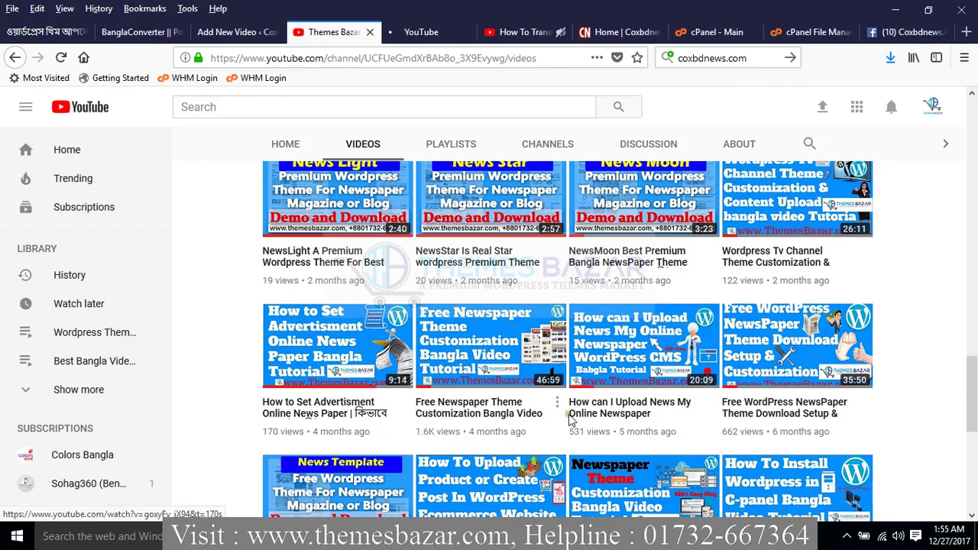
{"action": "middle_click", "coordinate": [628, 418]}
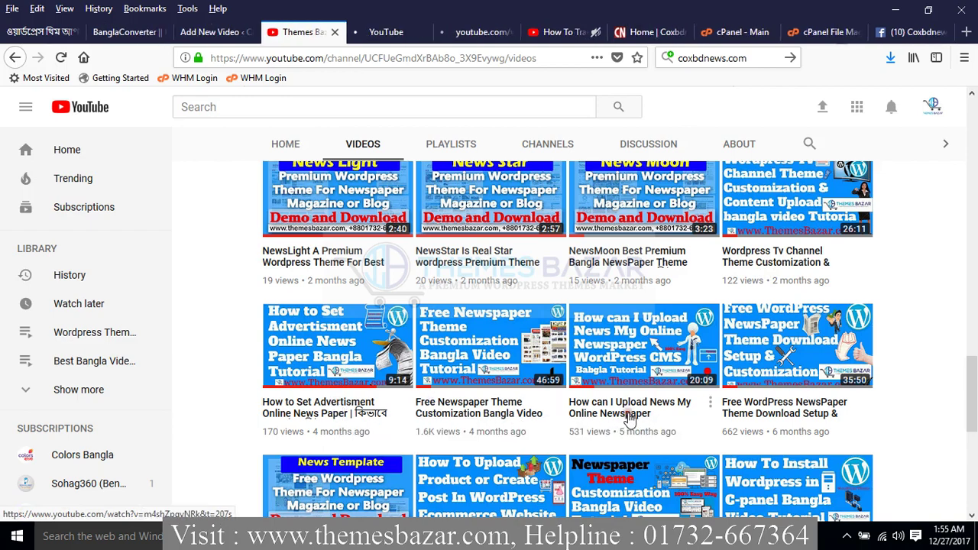
{"action": "scroll", "coordinate": [628, 419], "scroll_direction": "down", "scroll_amount": 1}
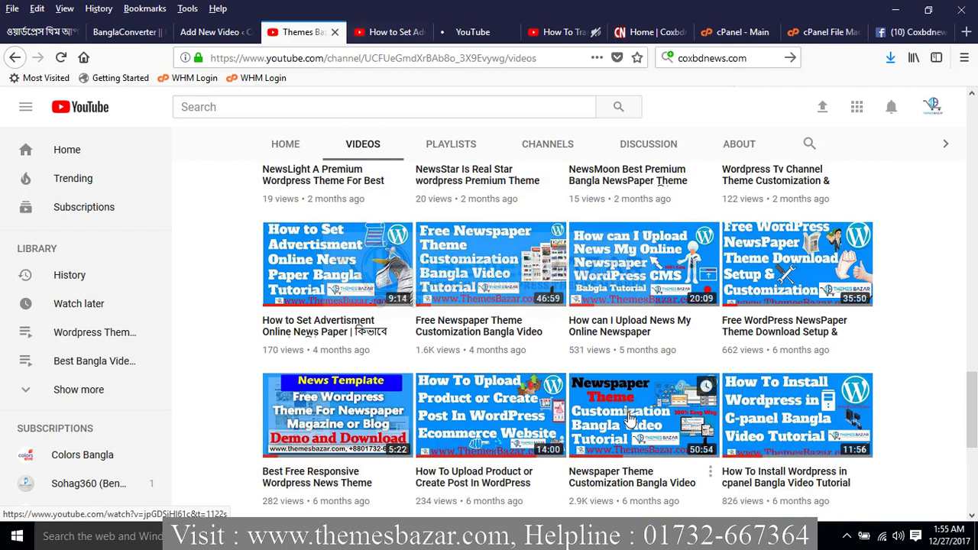
{"action": "scroll", "coordinate": [629, 419], "scroll_direction": "down", "scroll_amount": 2}
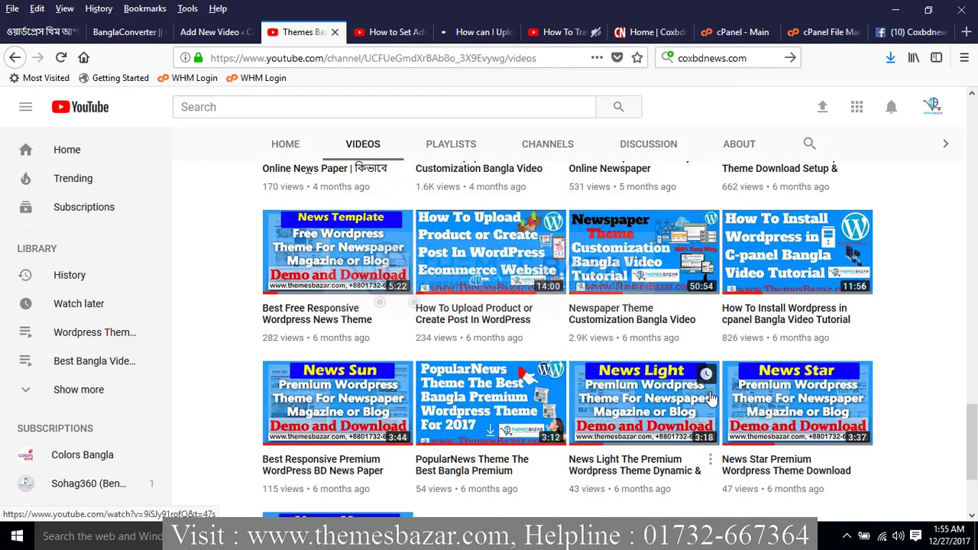
{"action": "middle_click", "coordinate": [790, 326]}
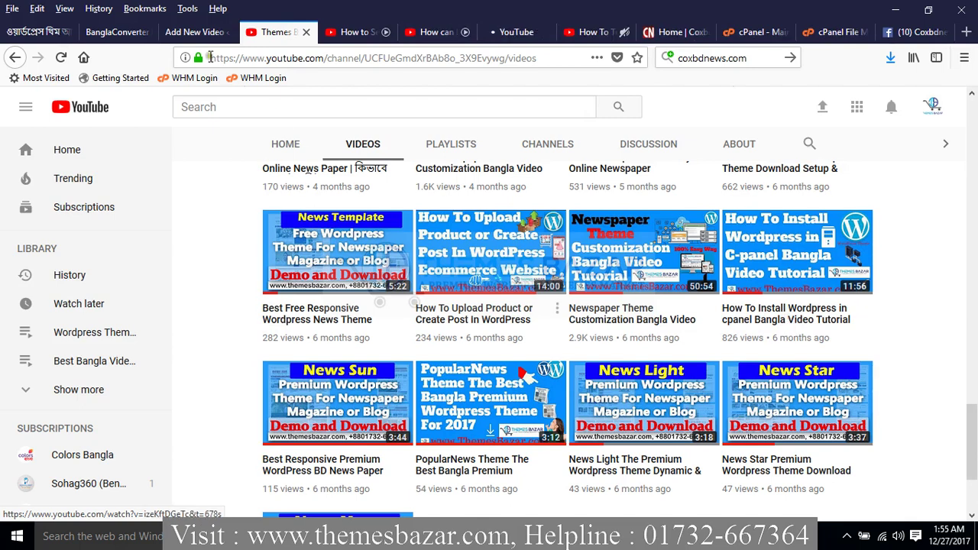
Step: Close the channel videos page and mute the three tutorial video tabs
{"action": "left_click", "coordinate": [304, 33]}
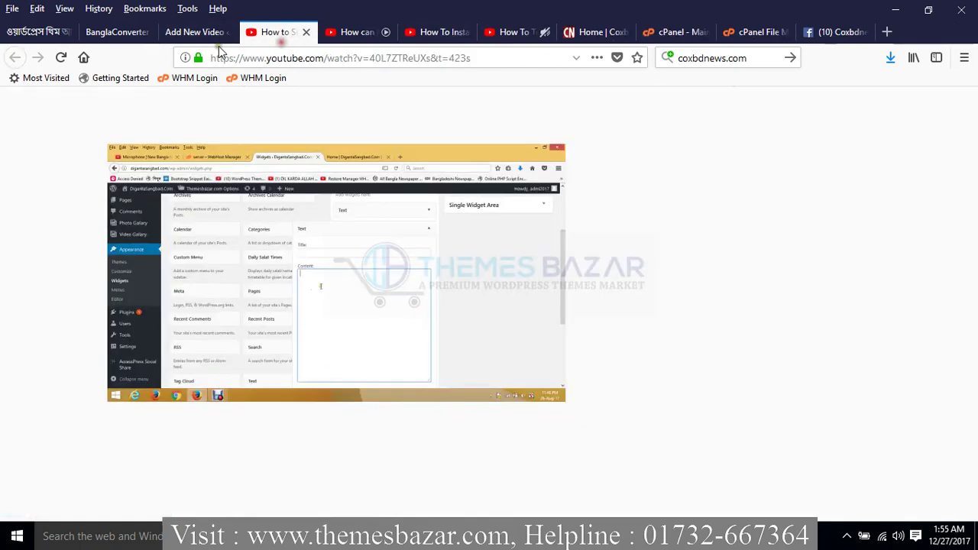
{"action": "right_click", "coordinate": [287, 37]}
{"action": "left_click", "coordinate": [325, 59]}
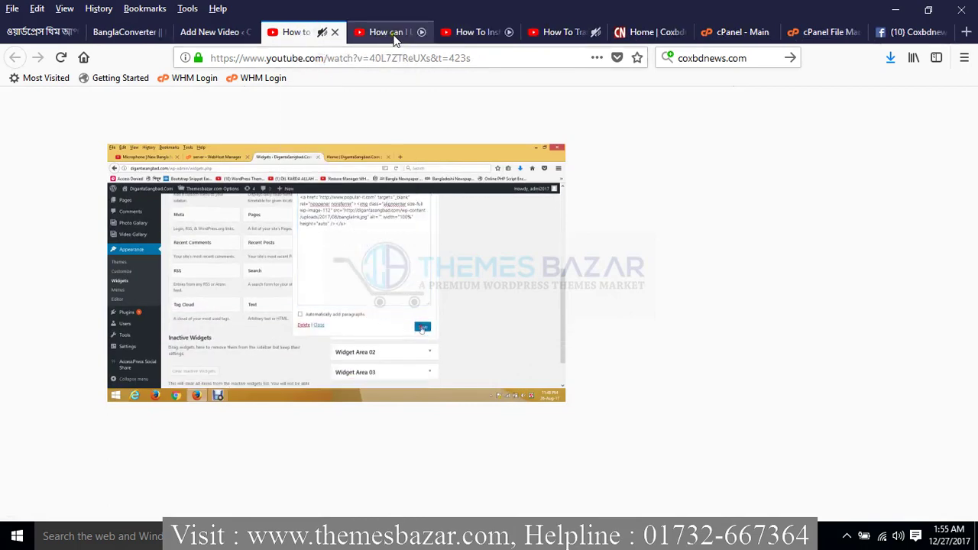
{"action": "left_click", "coordinate": [392, 35]}
{"action": "right_click", "coordinate": [399, 34]}
{"action": "left_click", "coordinate": [433, 61]}
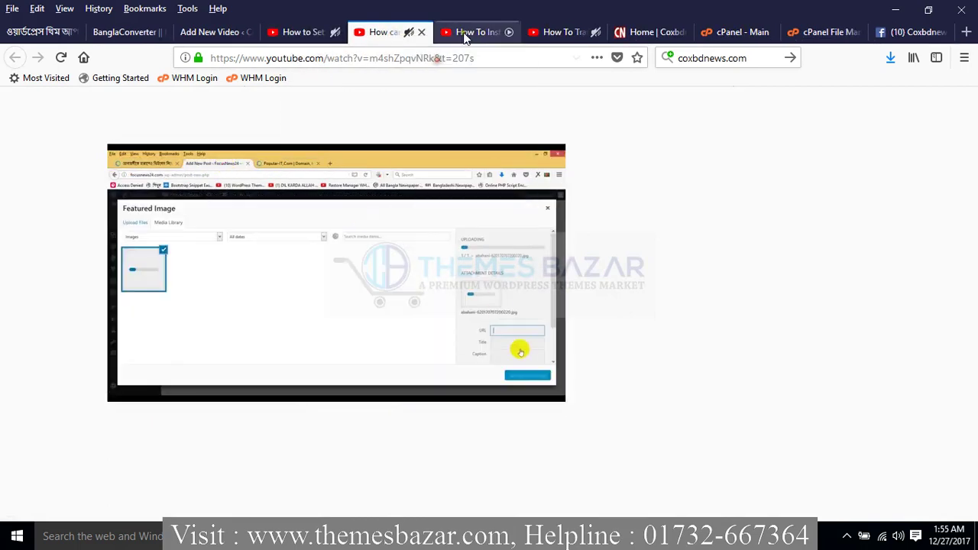
{"action": "left_click", "coordinate": [472, 33]}
{"action": "right_click", "coordinate": [474, 33]}
{"action": "left_click", "coordinate": [524, 57]}
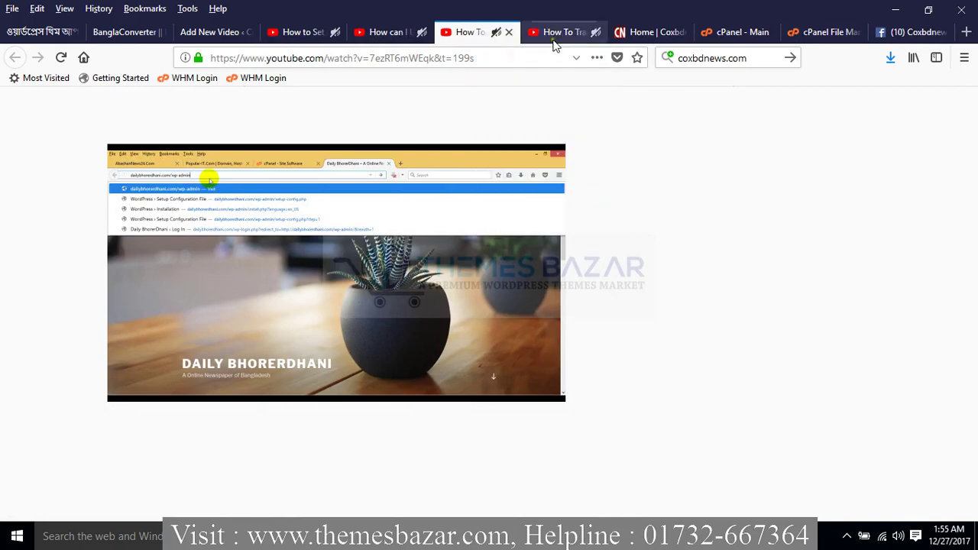
Step: Copy the advertisement tutorial video's URL
{"action": "left_click", "coordinate": [299, 32]}
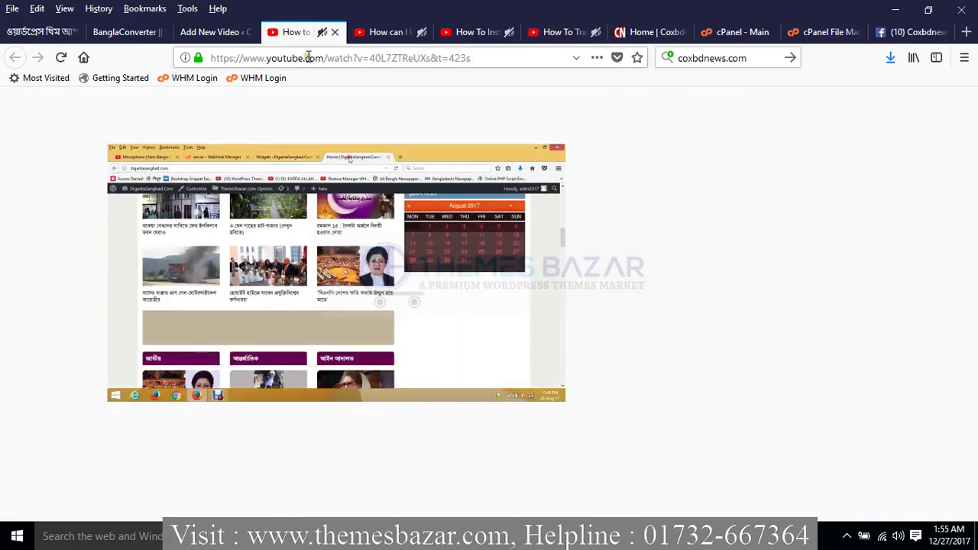
{"action": "left_click", "coordinate": [413, 58]}
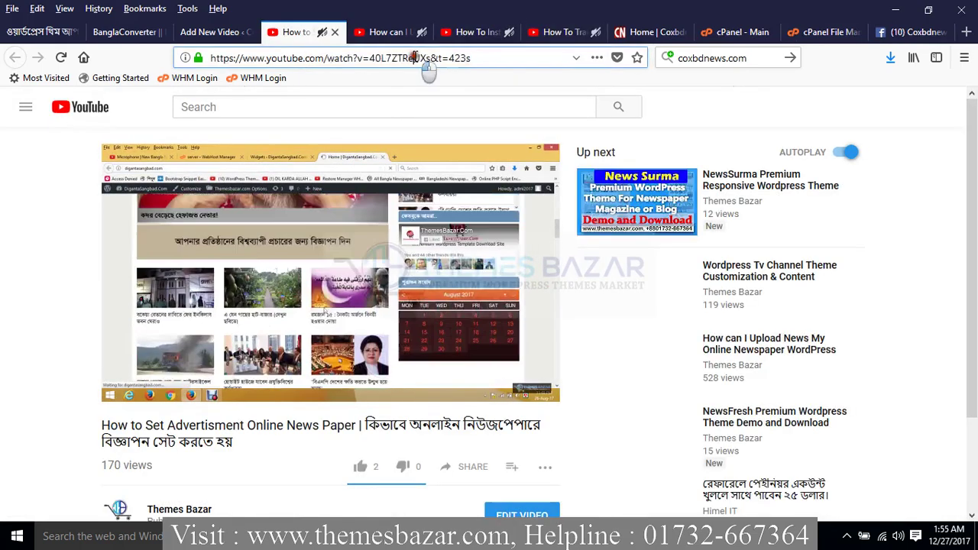
{"action": "right_click", "coordinate": [413, 58]}
{"action": "left_click", "coordinate": [453, 103]}
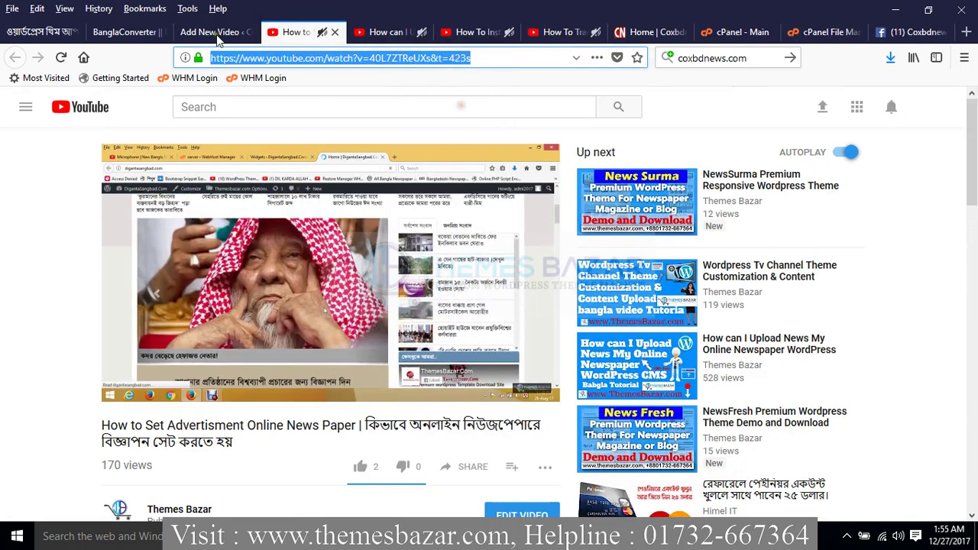
Step: Paste the advertisement tutorial link into Video 01's Visual editor and publish it
{"action": "left_click", "coordinate": [211, 32]}
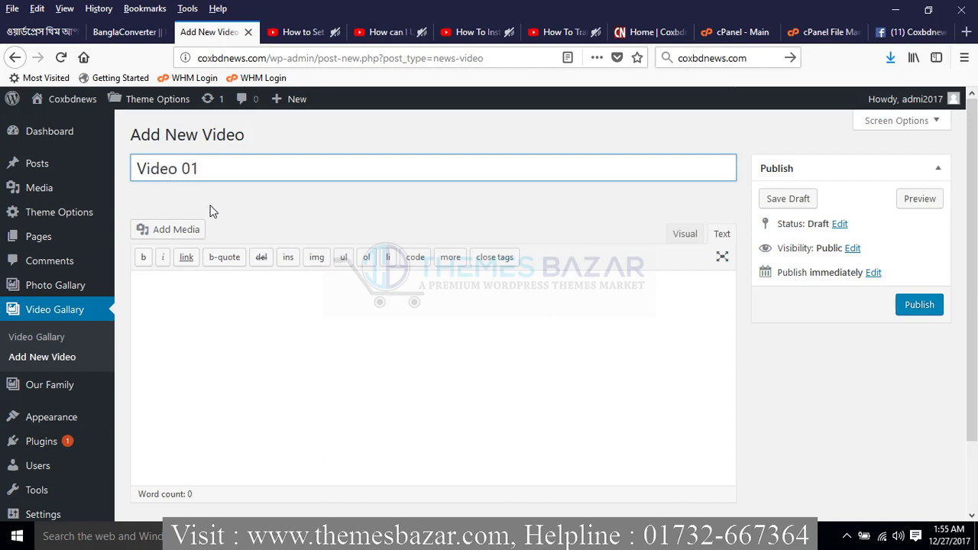
{"action": "left_click", "coordinate": [686, 234]}
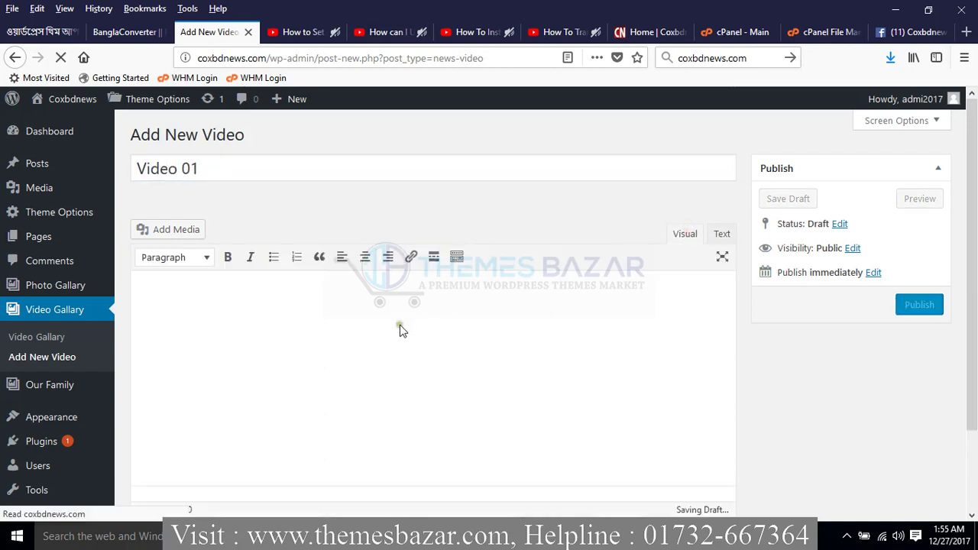
{"action": "left_click", "coordinate": [281, 321]}
{"action": "key", "text": "ctrl+v"}
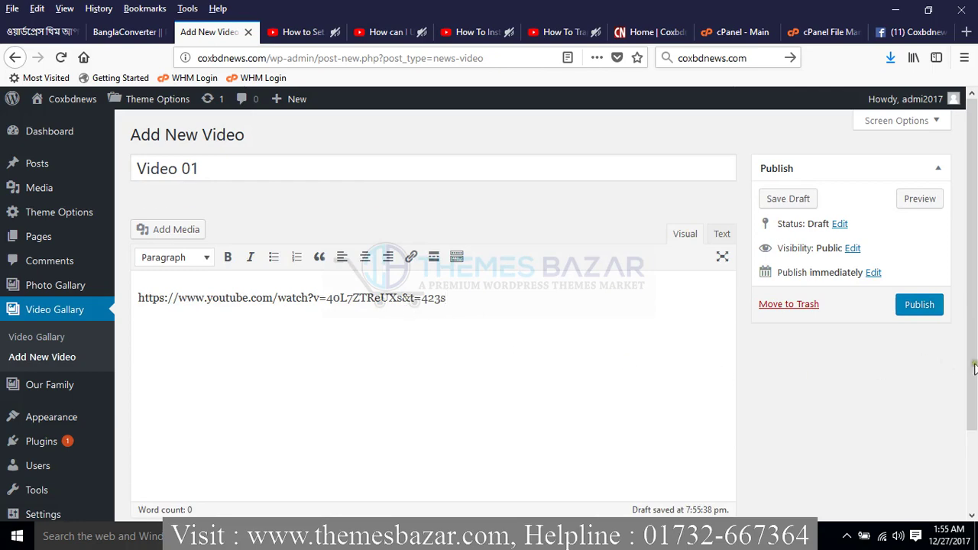
{"action": "left_click", "coordinate": [931, 307]}
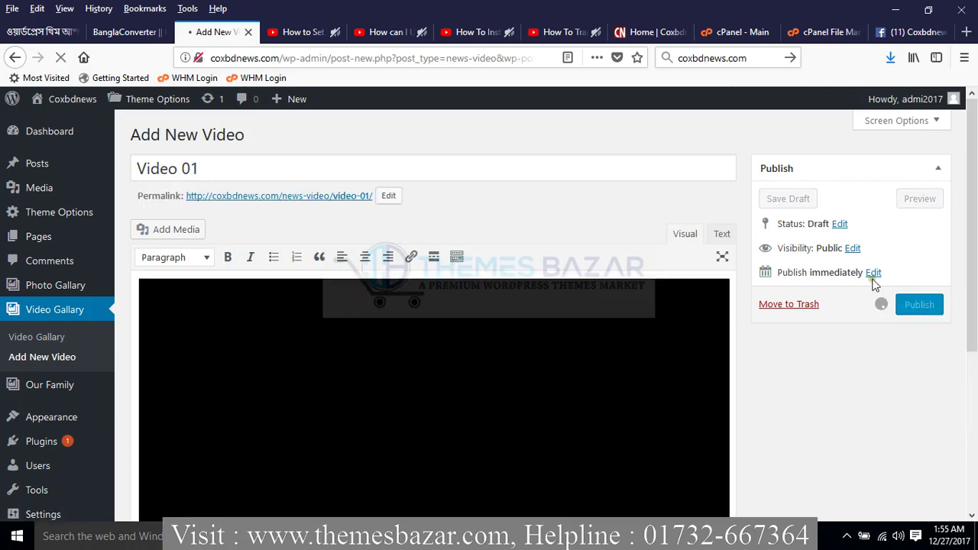
Step: Publish a new Video 02 post embedding the news-upload tutorial link
{"action": "left_click", "coordinate": [305, 31]}
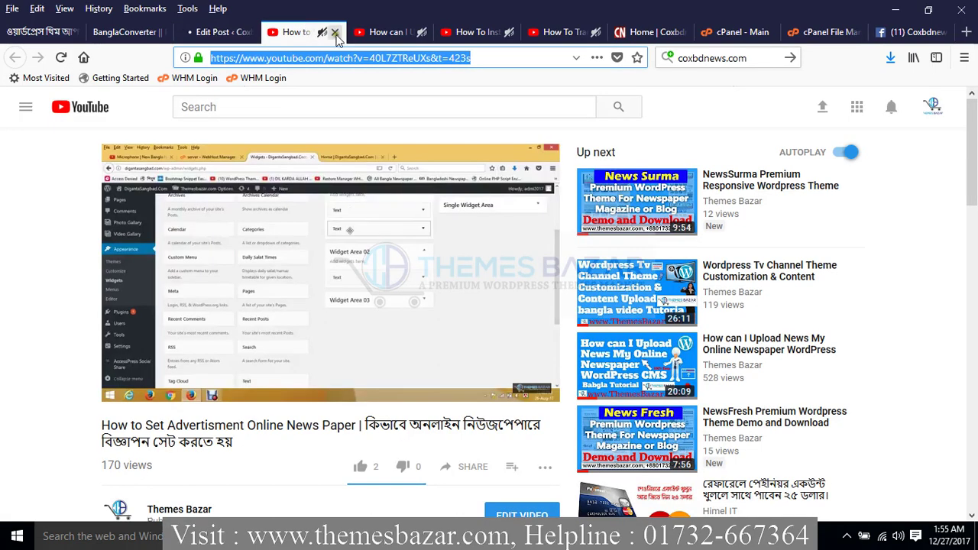
{"action": "left_click", "coordinate": [335, 32]}
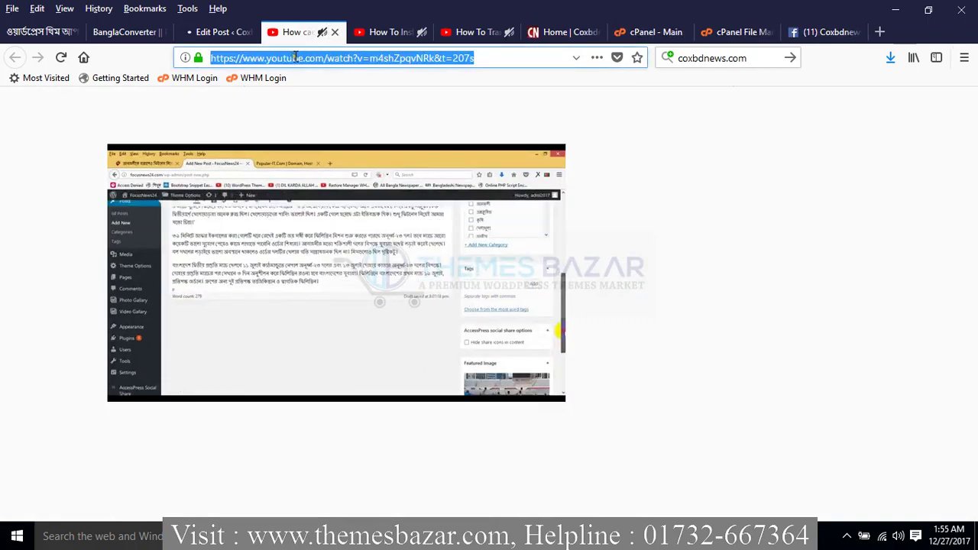
{"action": "left_click", "coordinate": [218, 32]}
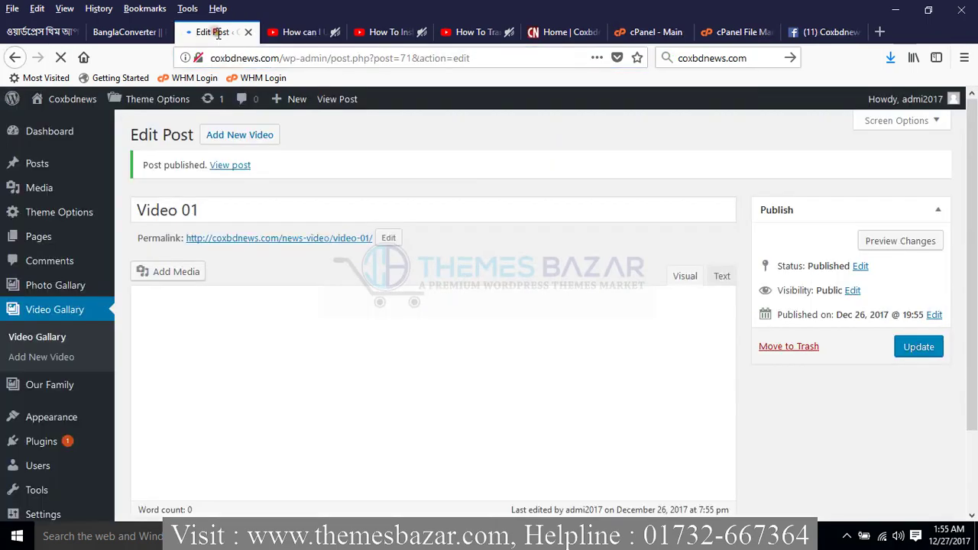
{"action": "left_click", "coordinate": [260, 141]}
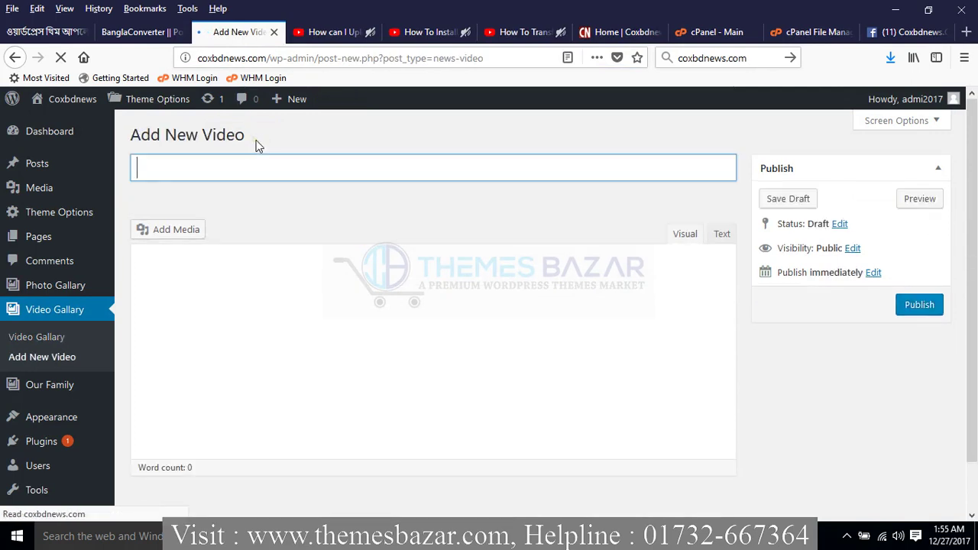
{"action": "type", "text": "Video 02"}
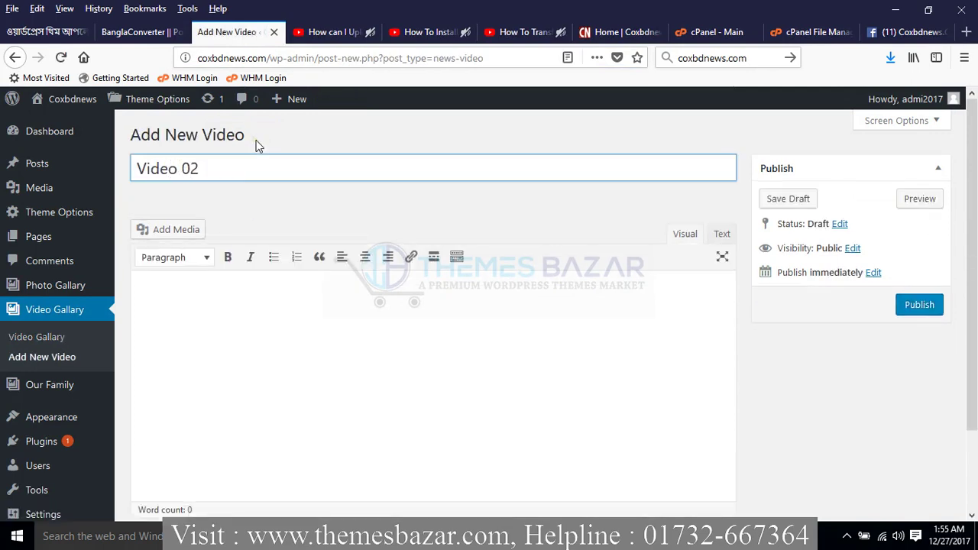
{"action": "left_click", "coordinate": [286, 349]}
{"action": "key", "text": "ctrl+v"}
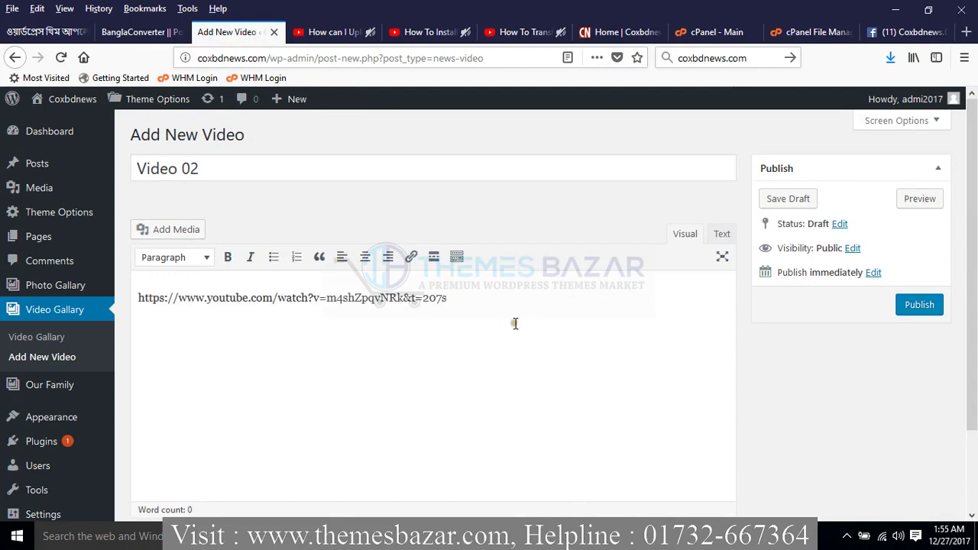
{"action": "left_click", "coordinate": [923, 306]}
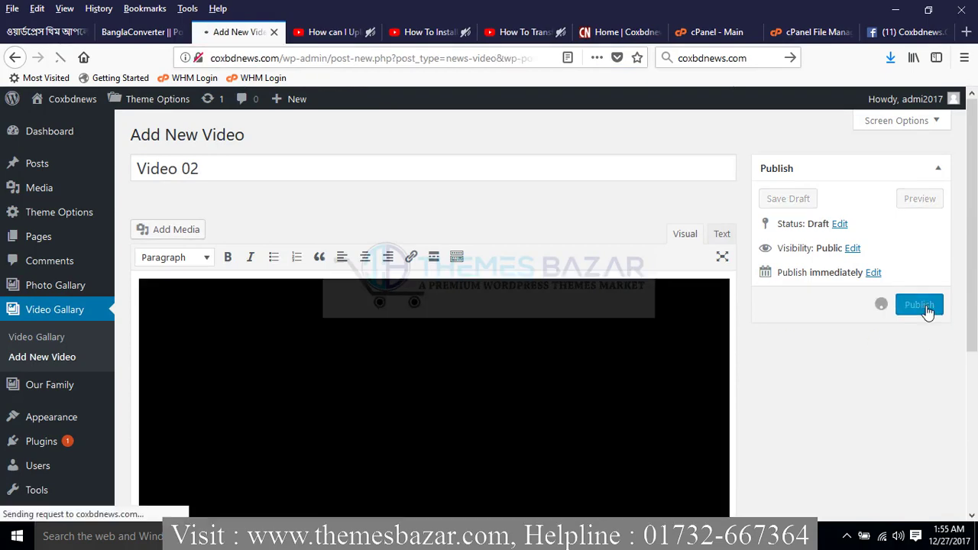
{"action": "left_click", "coordinate": [354, 34]}
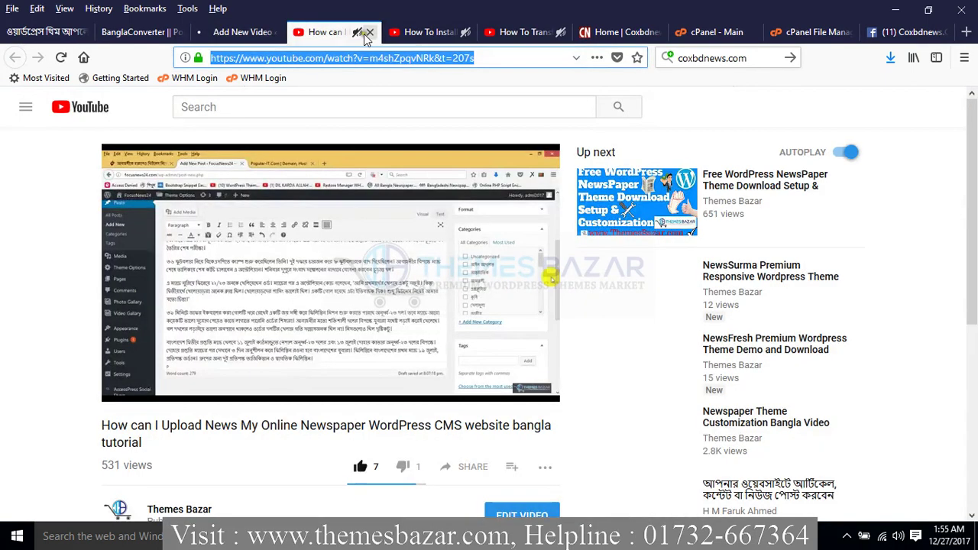
Step: Publish a 'Video 03' video gallery post containing the WordPress install YouTube link
{"action": "left_click", "coordinate": [368, 33]}
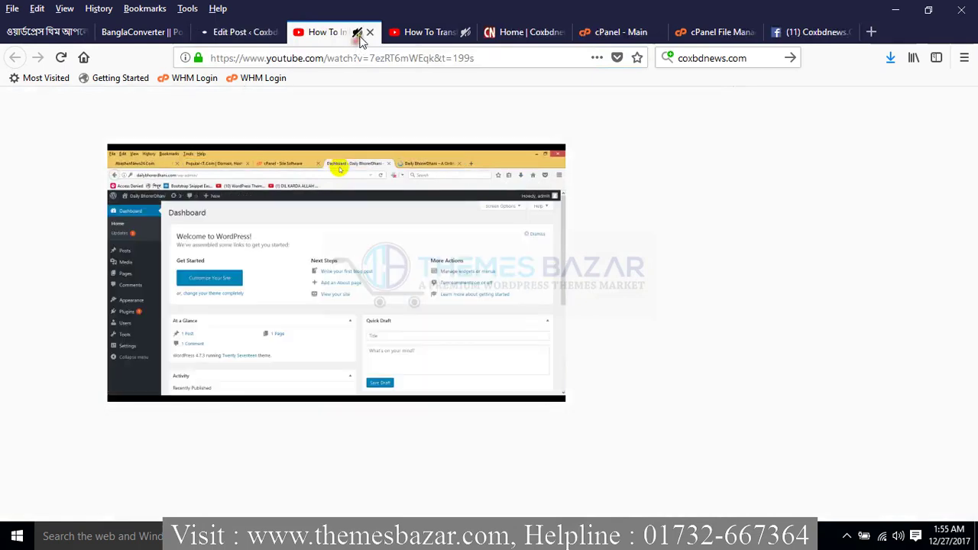
{"action": "left_click", "coordinate": [339, 60]}
{"action": "left_click", "coordinate": [252, 32]}
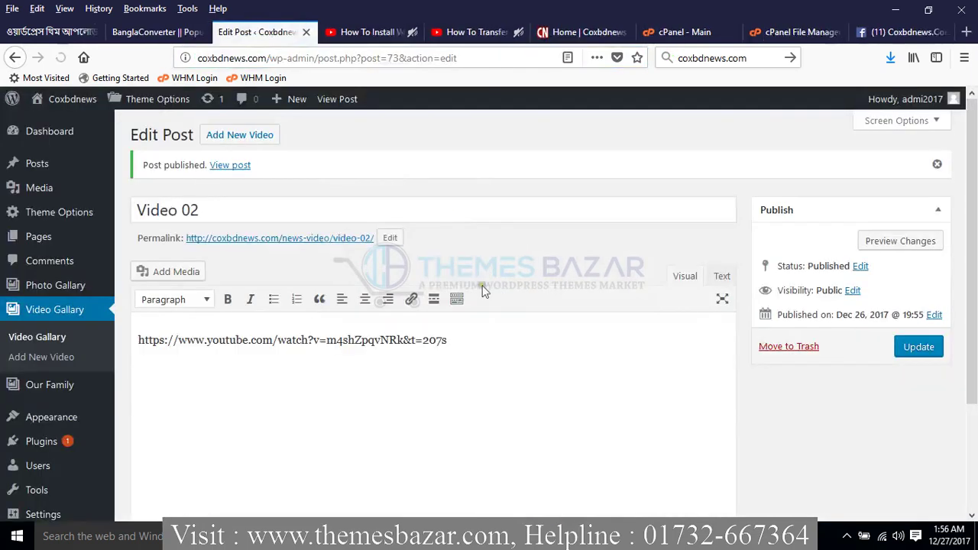
{"action": "left_click", "coordinate": [239, 135]}
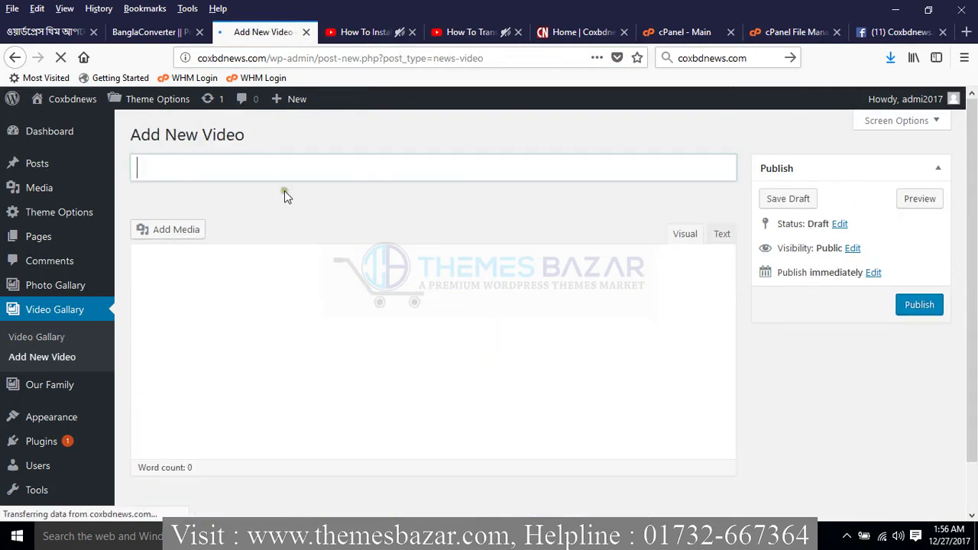
{"action": "type", "text": "V"}
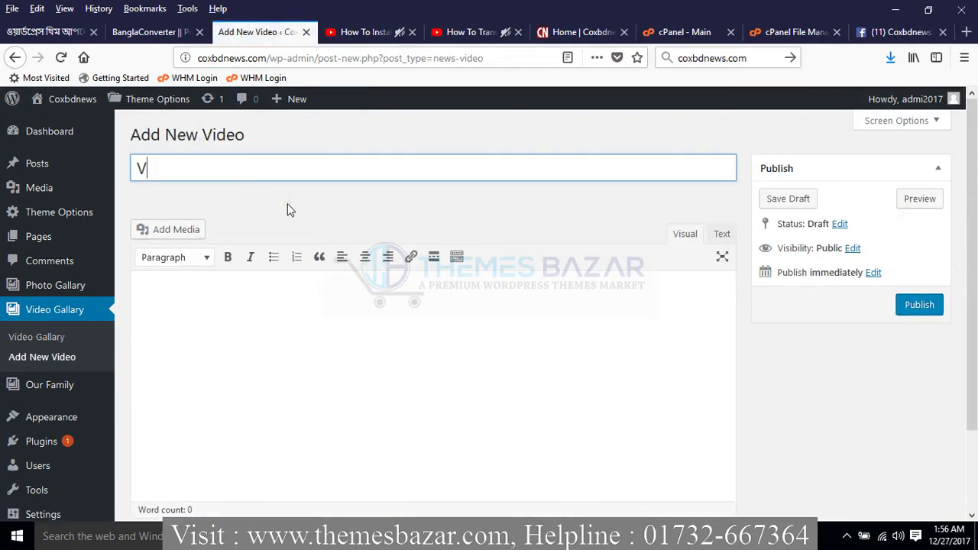
{"action": "type", "text": "ideo 03"}
{"action": "left_click", "coordinate": [290, 308]}
{"action": "key", "text": "ctrl+v"}
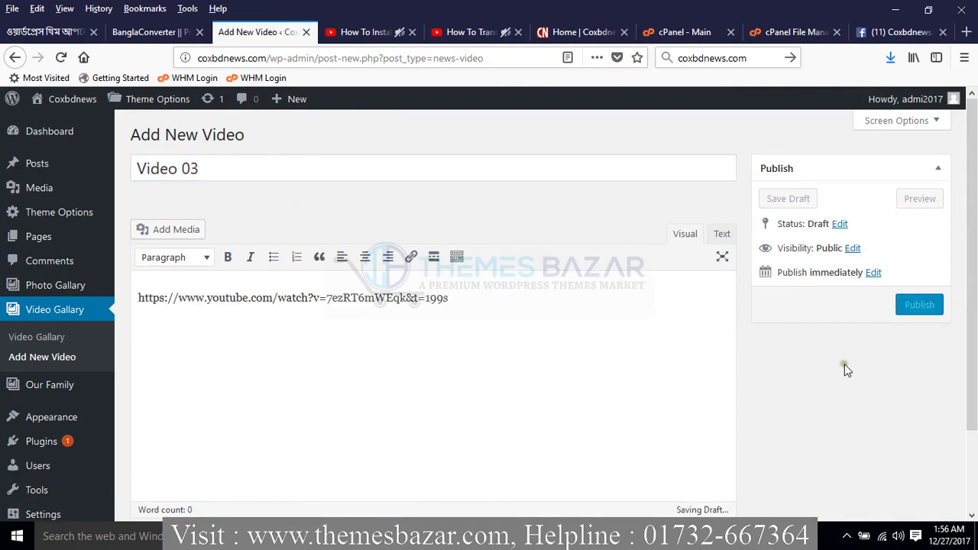
{"action": "left_click", "coordinate": [918, 306]}
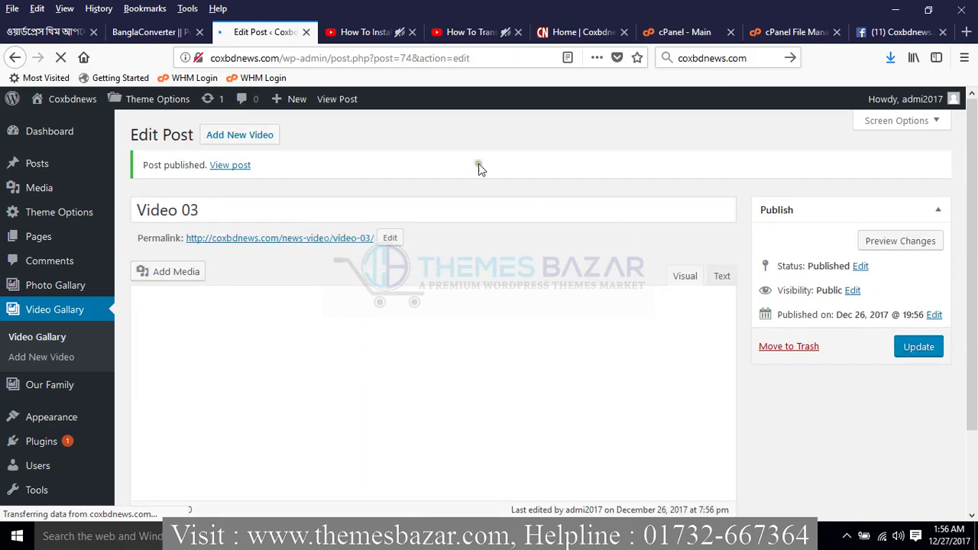
Step: Close the used YouTube tab and publish 'Video 04' with the site-transfer YouTube link
{"action": "left_click", "coordinate": [389, 33]}
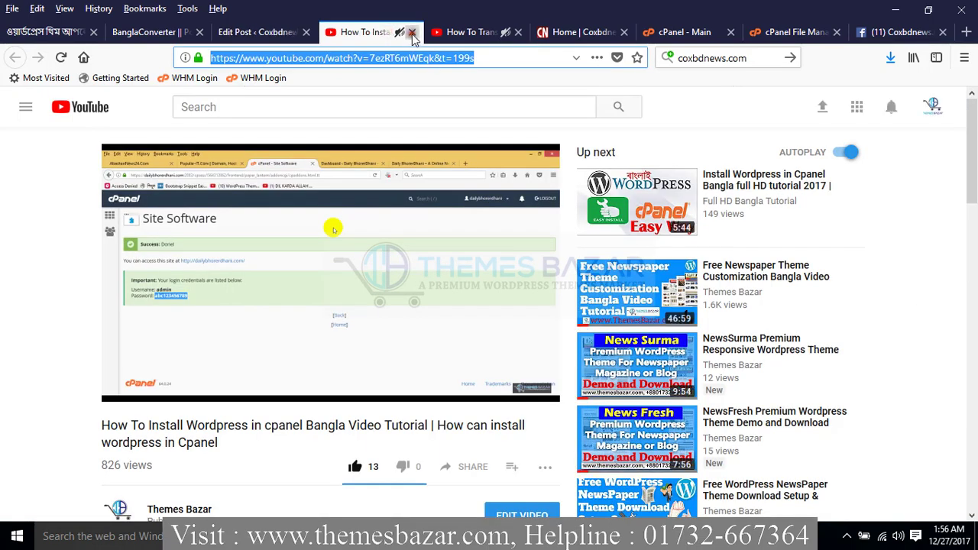
{"action": "left_click", "coordinate": [412, 33]}
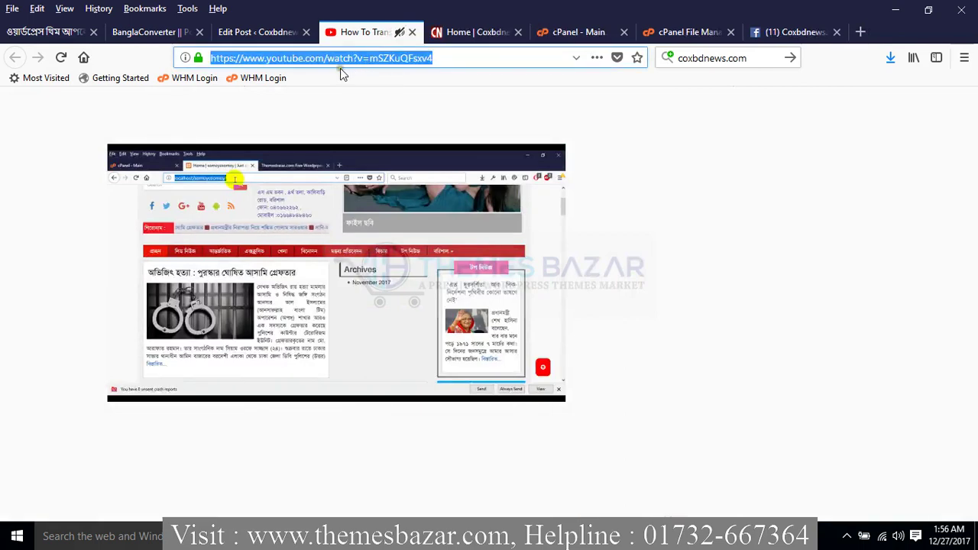
{"action": "left_click", "coordinate": [233, 32]}
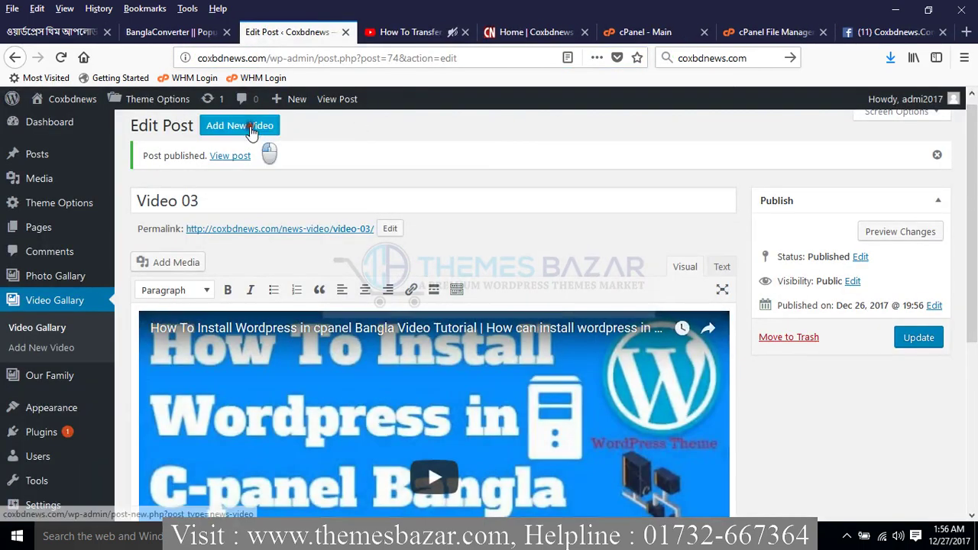
{"action": "left_click", "coordinate": [250, 128]}
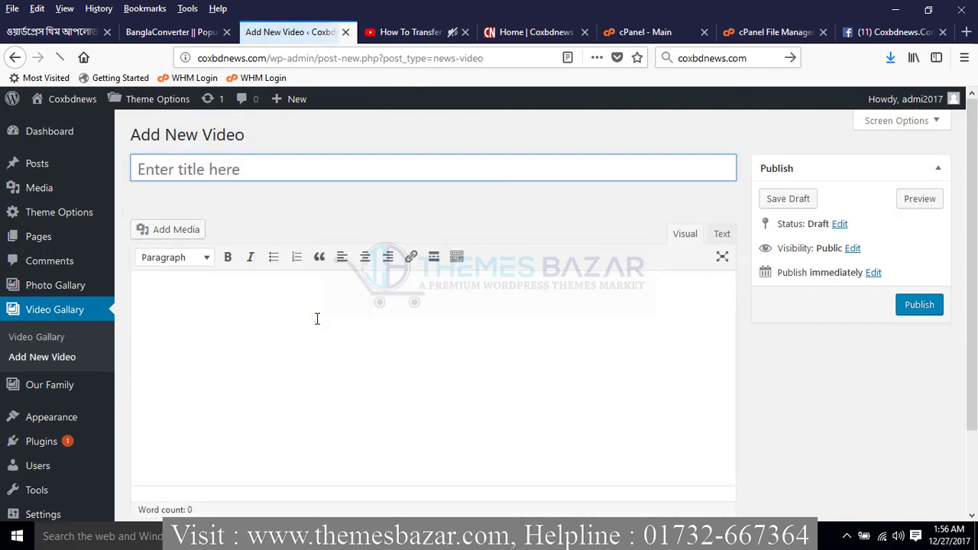
{"action": "type", "text": "Video 04"}
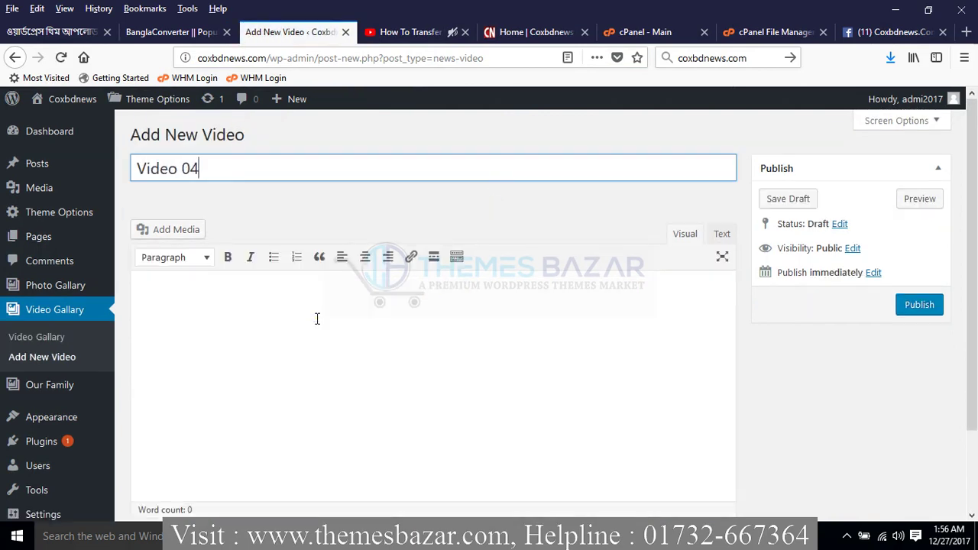
{"action": "left_click", "coordinate": [357, 384]}
{"action": "type", "text": "https://www.youtube.com/watch?v=mSZKuQFsxv4"}
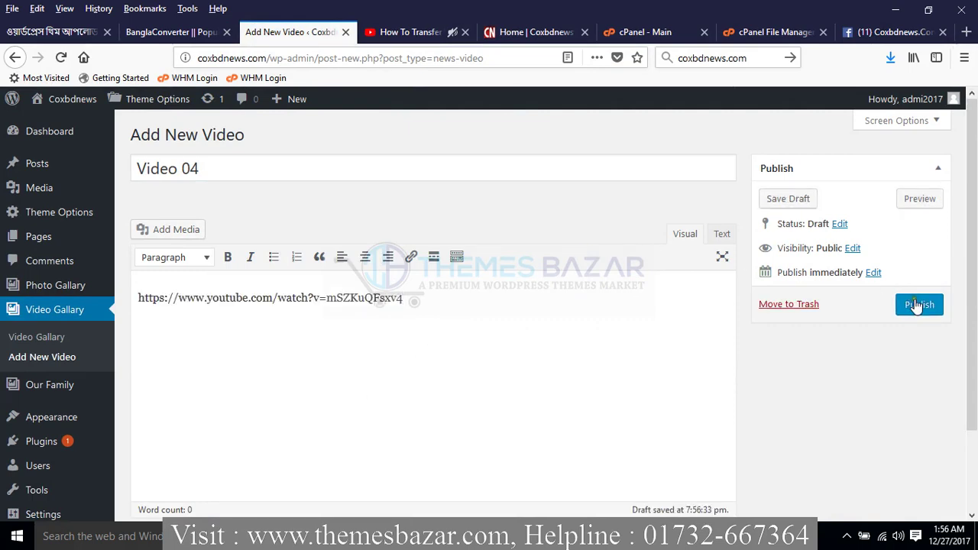
{"action": "left_click", "coordinate": [931, 307]}
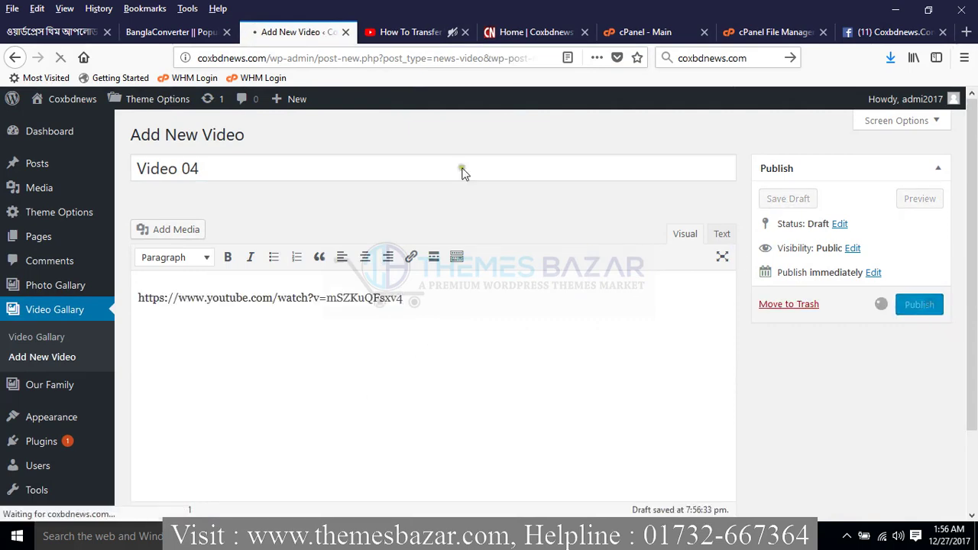
{"action": "left_click", "coordinate": [433, 34]}
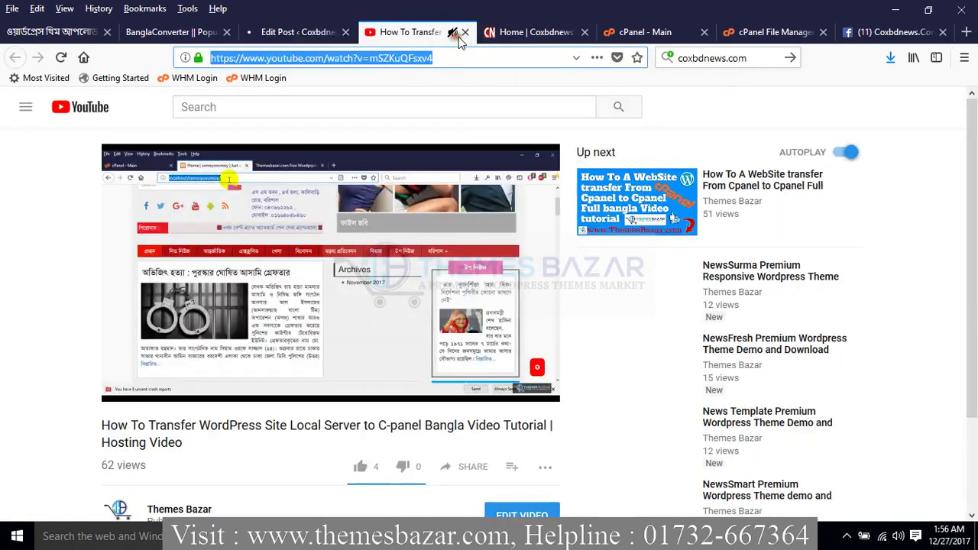
Step: Close the How To Transfer YouTube tab, reload Home | Coxbdnews, and check the gallery's four videos
{"action": "left_click", "coordinate": [464, 32]}
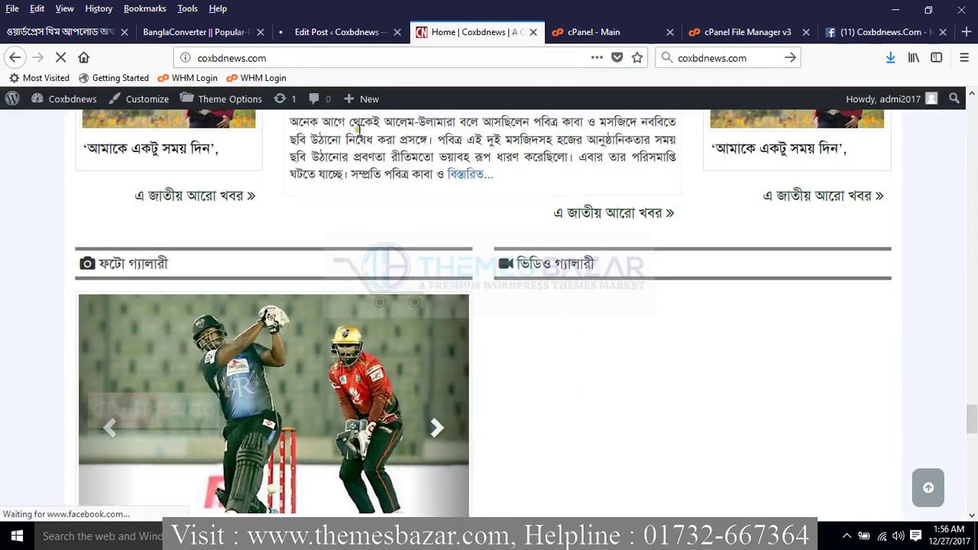
{"action": "right_click", "coordinate": [478, 34]}
{"action": "left_click", "coordinate": [515, 47]}
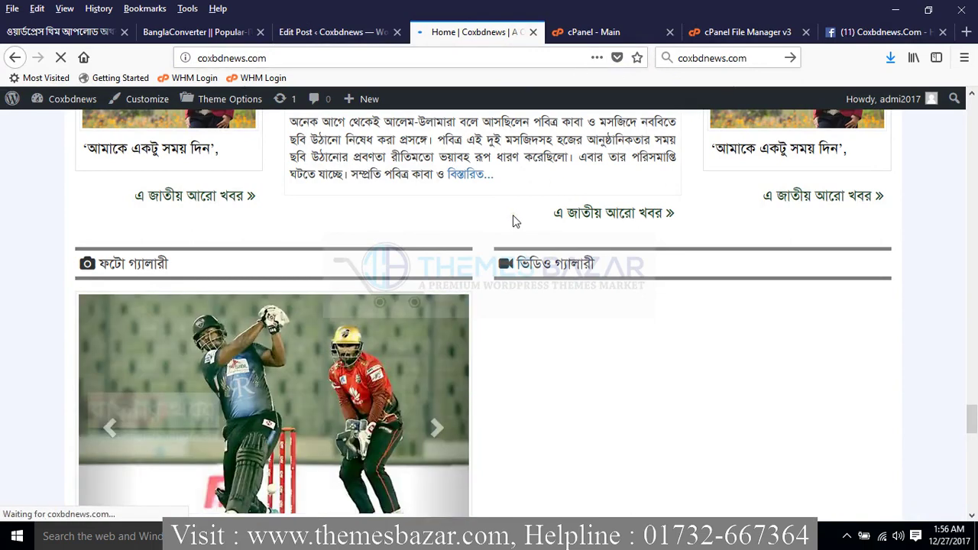
{"action": "scroll", "coordinate": [804, 374], "scroll_direction": "down", "scroll_amount": 2}
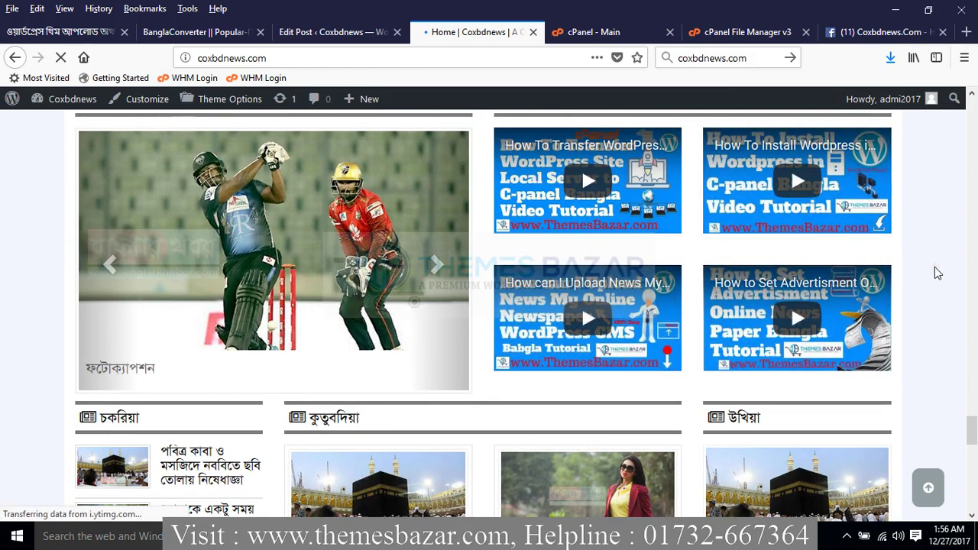
{"action": "scroll", "coordinate": [916, 228], "scroll_direction": "down", "scroll_amount": 10}
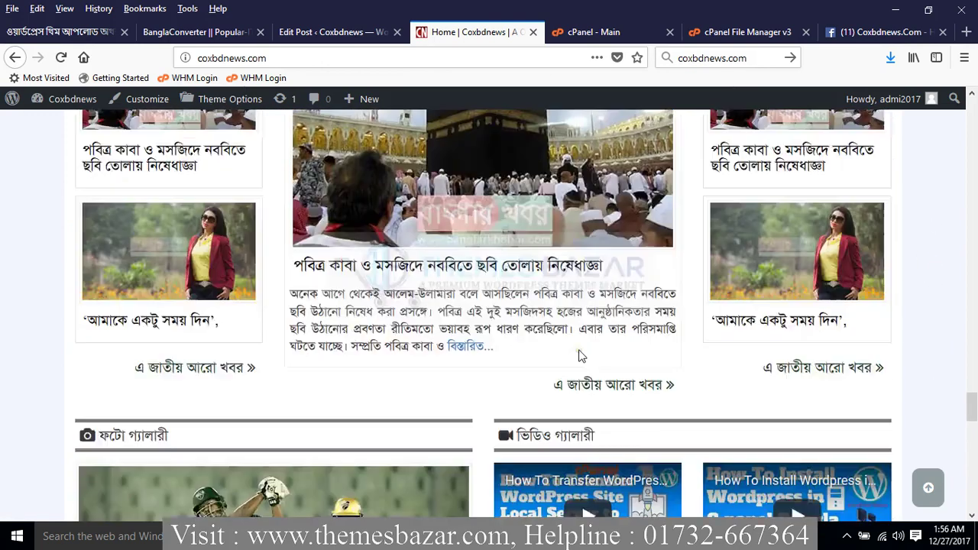
{"action": "scroll", "coordinate": [579, 355], "scroll_direction": "up", "scroll_amount": 10}
{"action": "scroll", "coordinate": [579, 356], "scroll_direction": "down", "scroll_amount": 5}
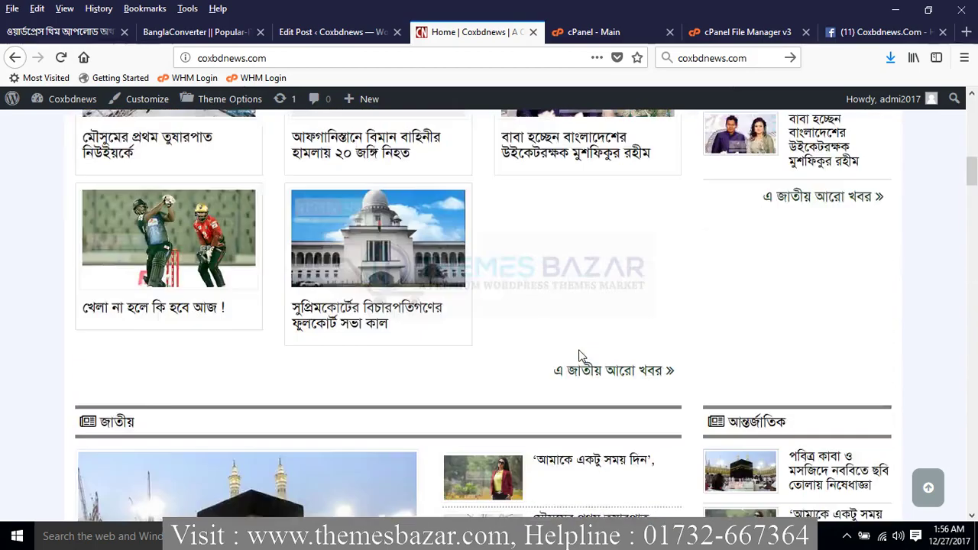
{"action": "scroll", "coordinate": [579, 355], "scroll_direction": "up", "scroll_amount": 10}
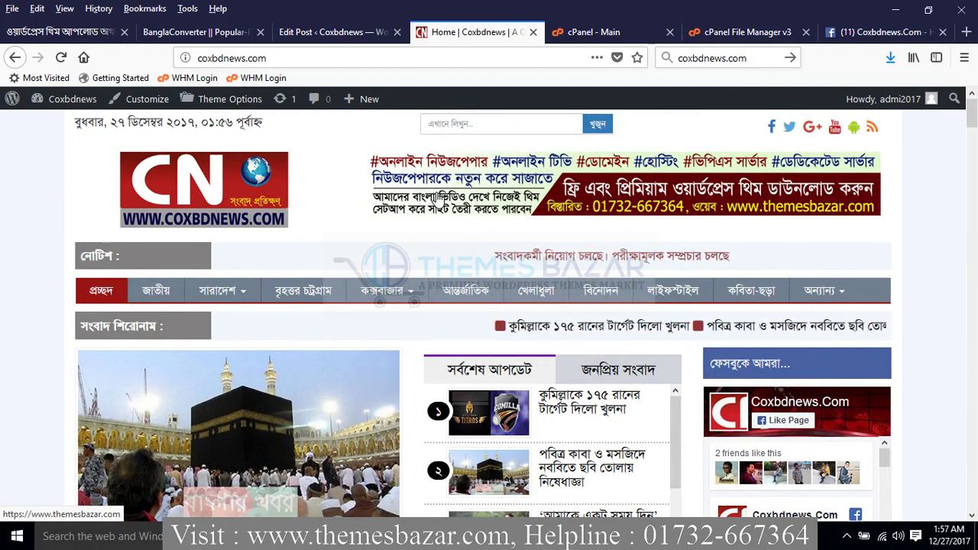
{"action": "left_click", "coordinate": [98, 31]}
{"action": "scroll", "coordinate": [921, 385], "scroll_direction": "down", "scroll_amount": 20}
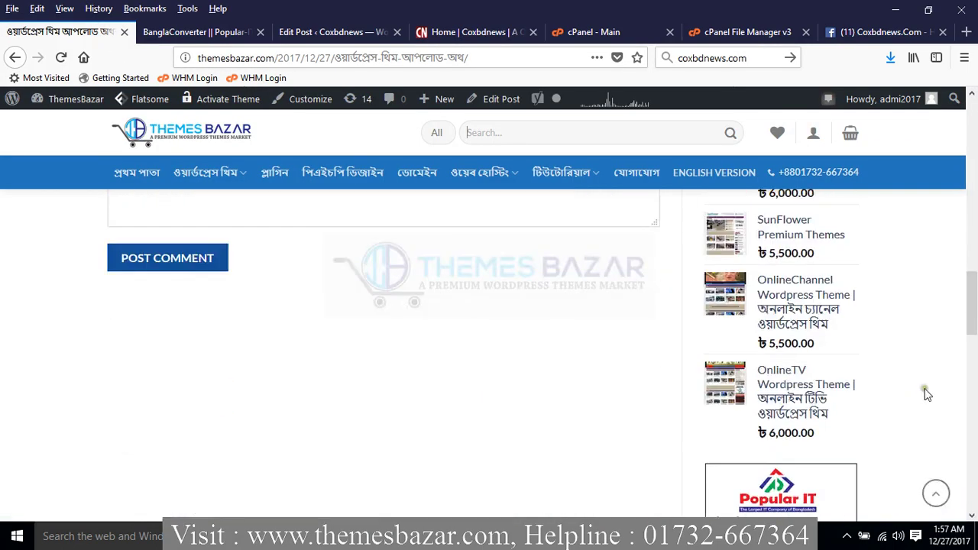
{"action": "scroll", "coordinate": [927, 395], "scroll_direction": "up", "scroll_amount": 4}
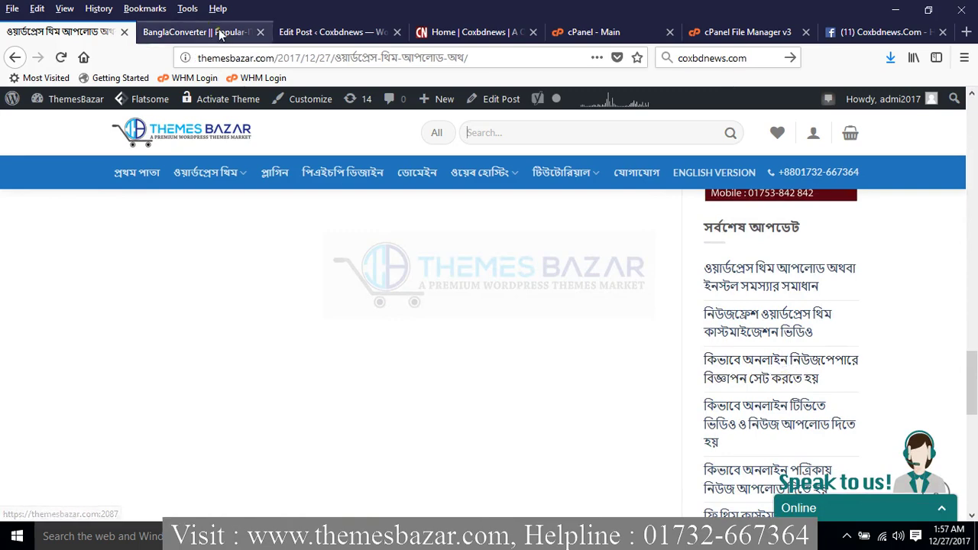
{"action": "left_click", "coordinate": [371, 35]}
{"action": "left_click", "coordinate": [451, 32]}
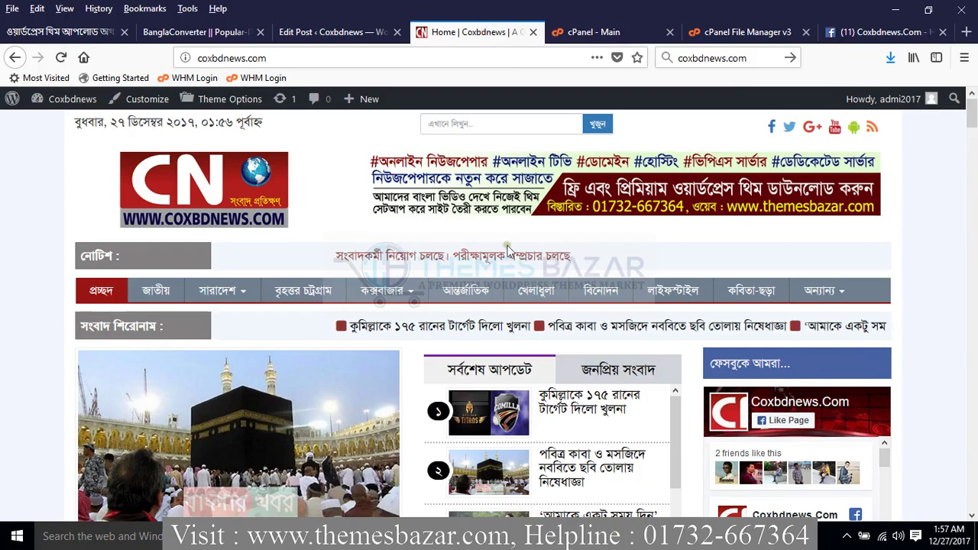
{"action": "scroll", "coordinate": [954, 367], "scroll_direction": "down", "scroll_amount": 2}
{"action": "scroll", "coordinate": [954, 367], "scroll_direction": "down", "scroll_amount": 10}
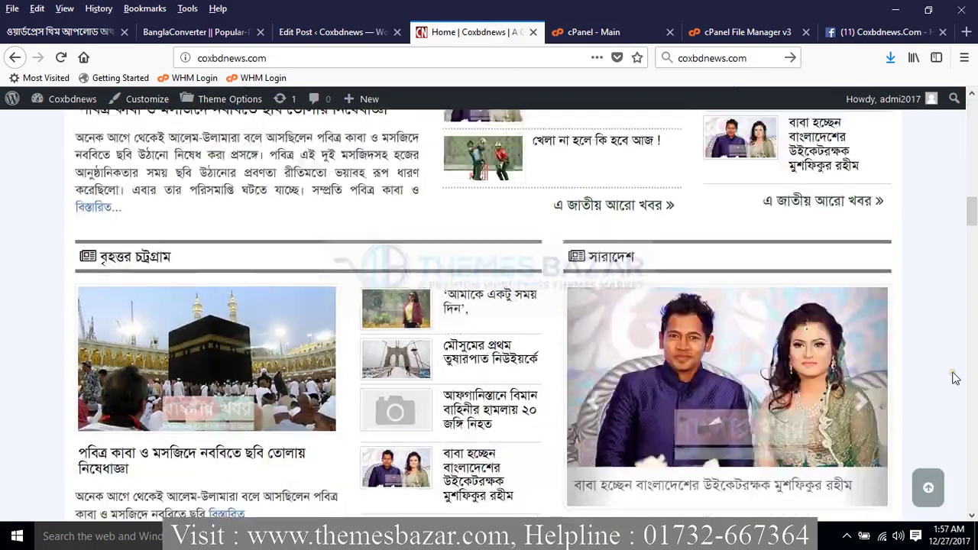
{"action": "scroll", "coordinate": [954, 375], "scroll_direction": "down", "scroll_amount": 10}
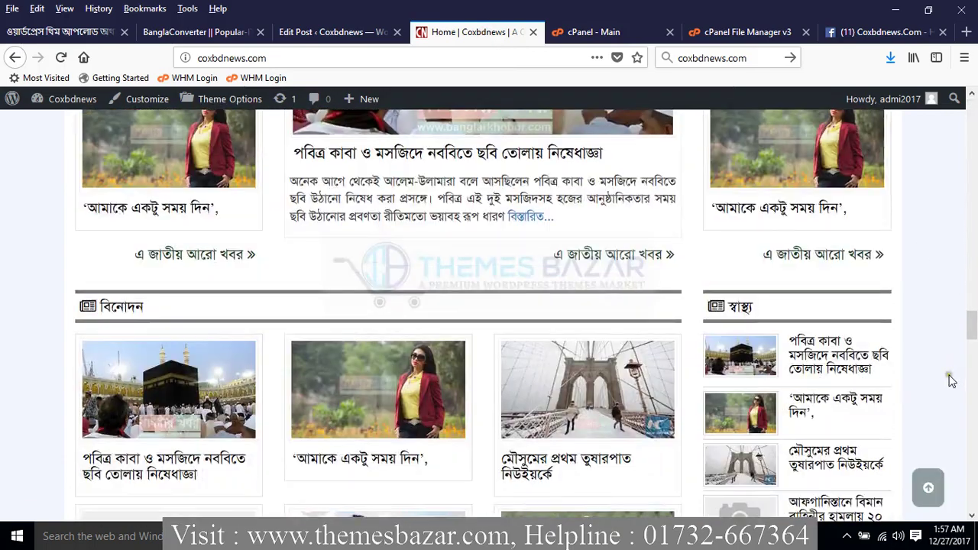
{"action": "scroll", "coordinate": [952, 378], "scroll_direction": "down", "scroll_amount": 8}
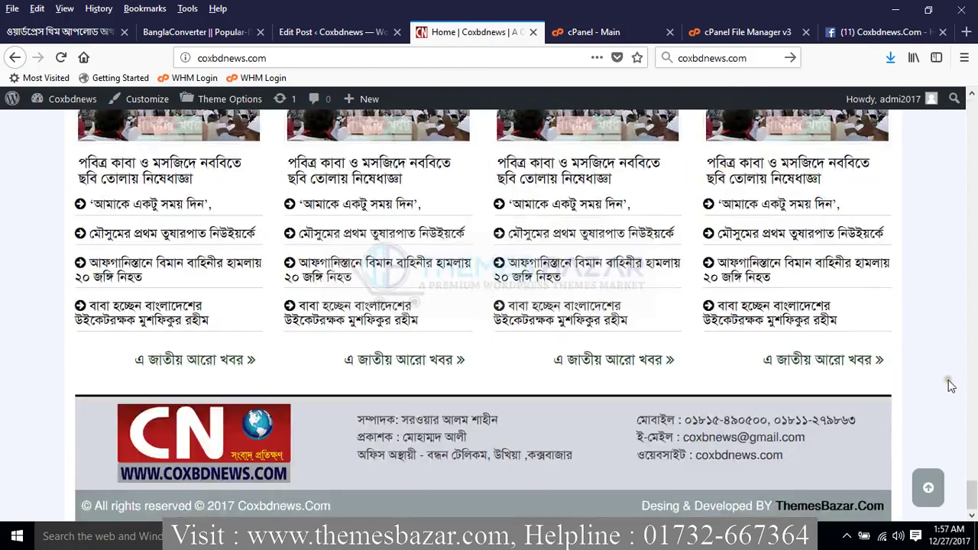